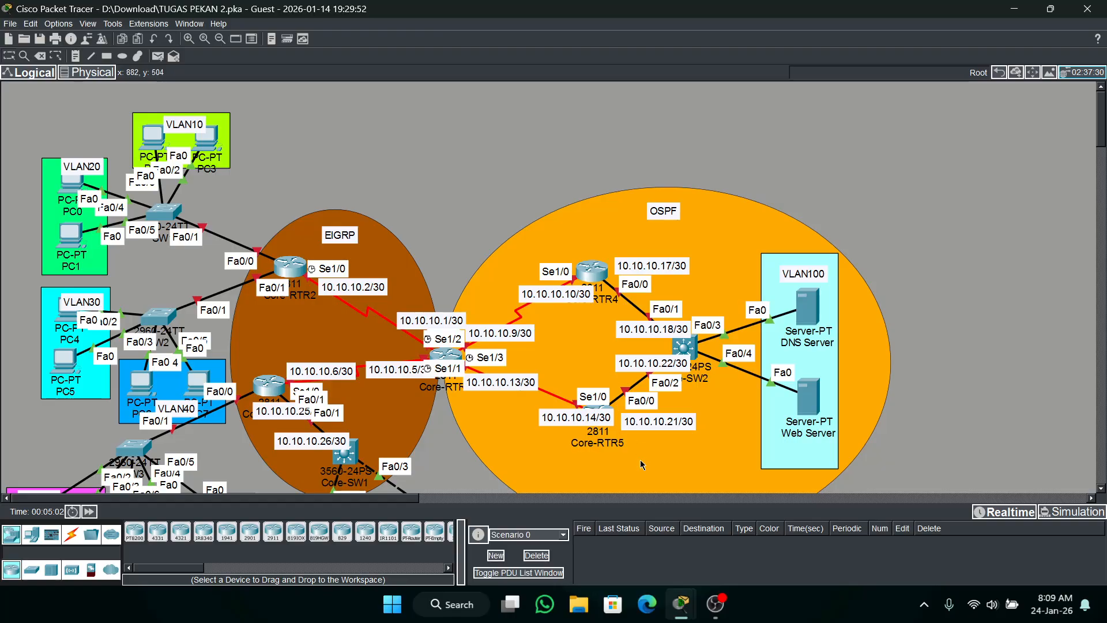
# Open the PT Activity instructions and read the lab topics and the basic configuration and VLAN tasks.
pyautogui.moveTo(680, 604)
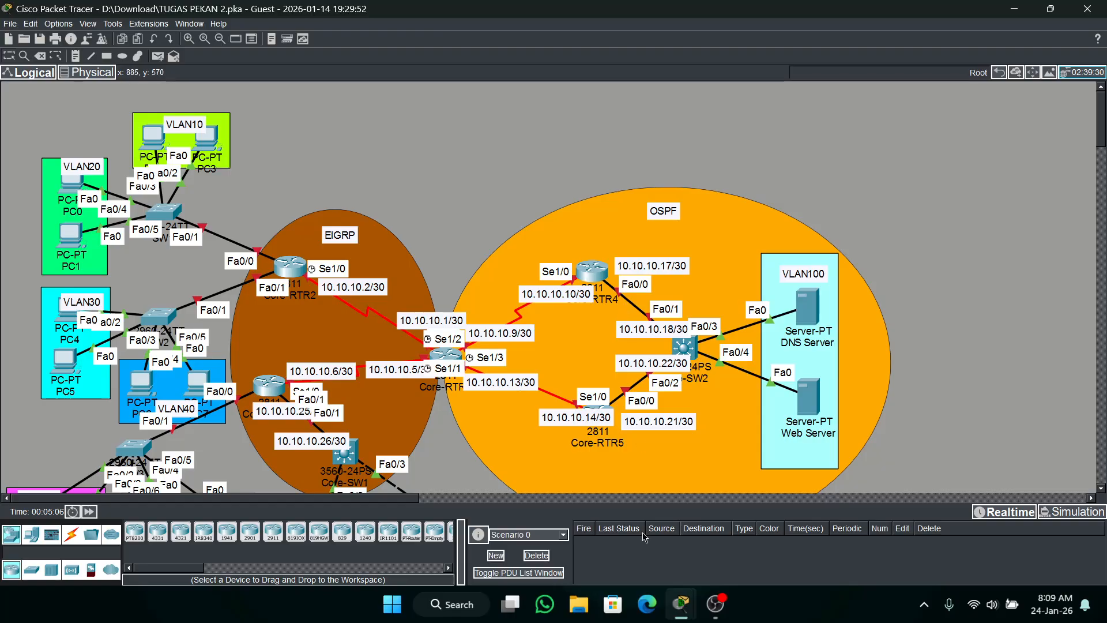
pyautogui.click(732, 521)
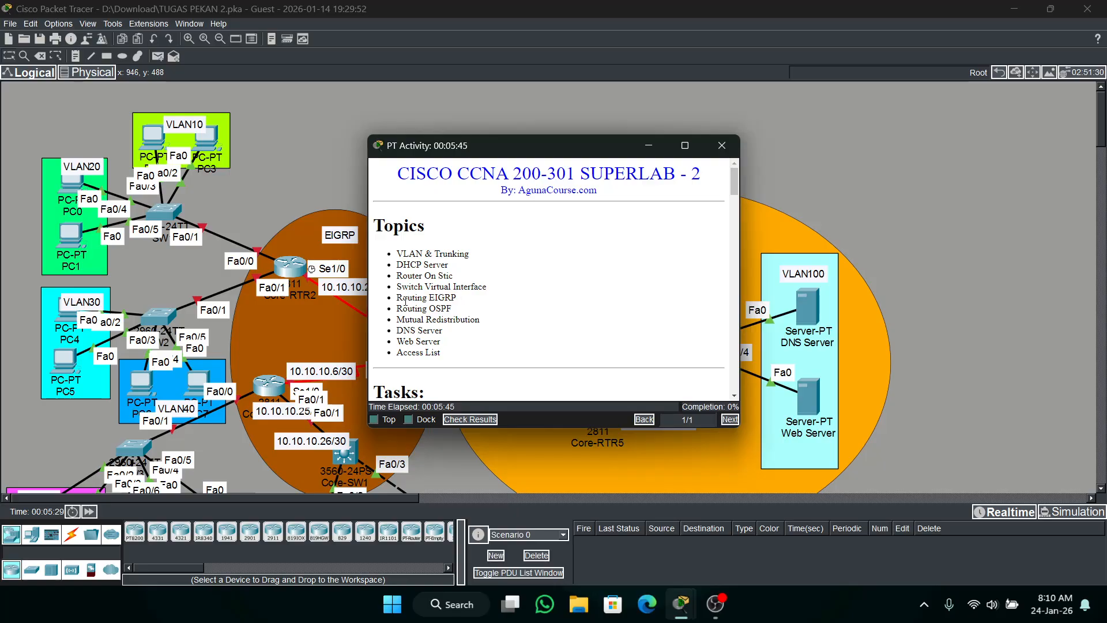
pyautogui.moveTo(438, 145); pyautogui.dragTo(634, 108)
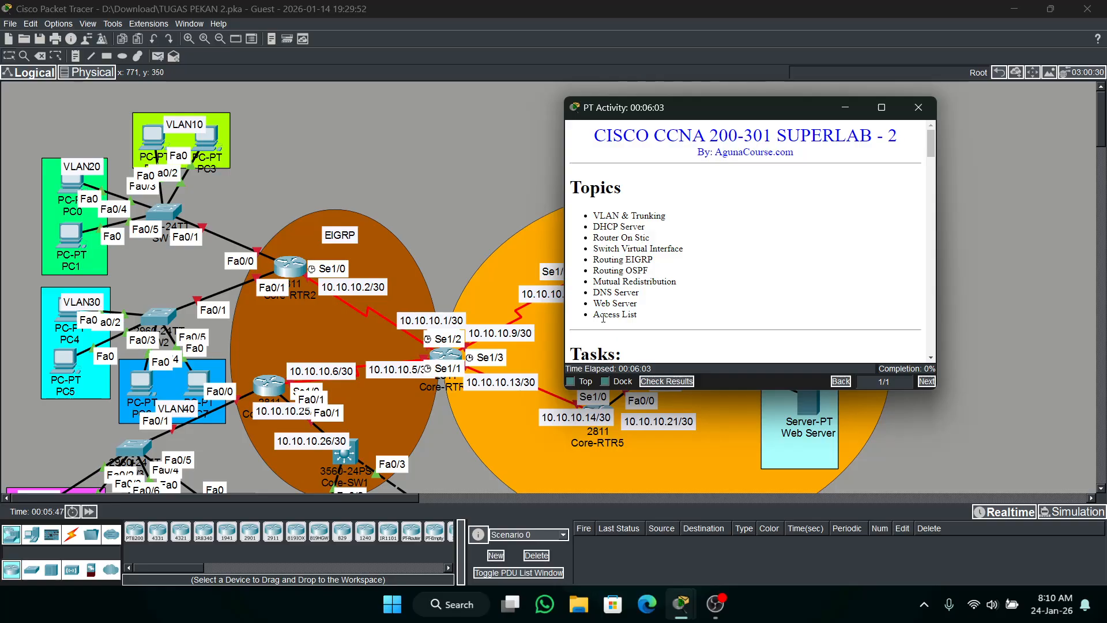
pyautogui.moveTo(758, 110); pyautogui.dragTo(418, 143)
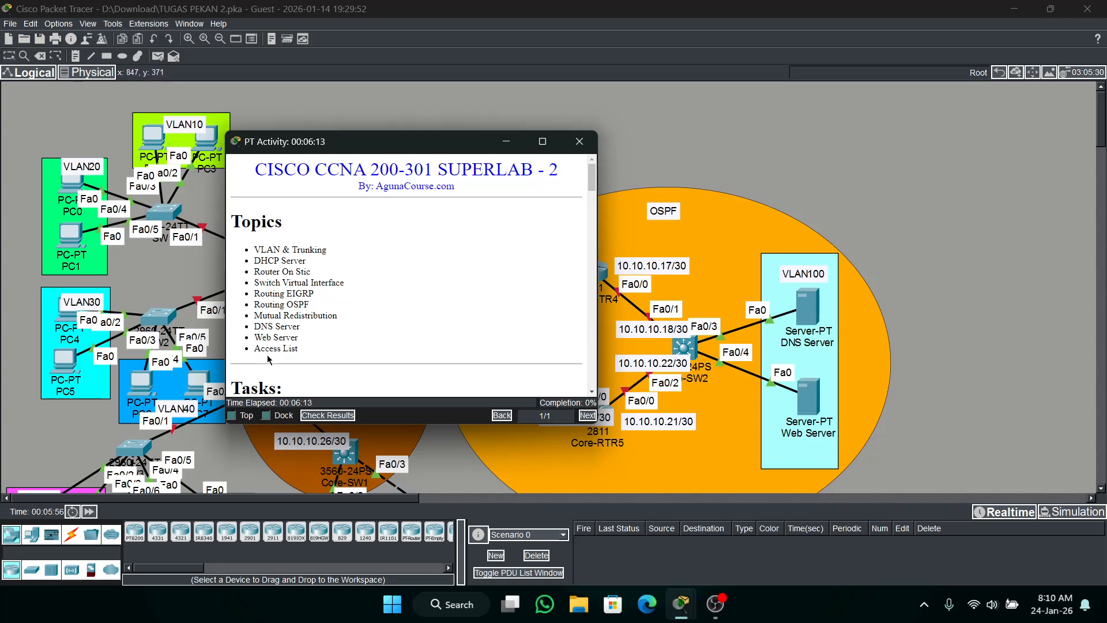
pyautogui.scroll(-4, 386, 245)
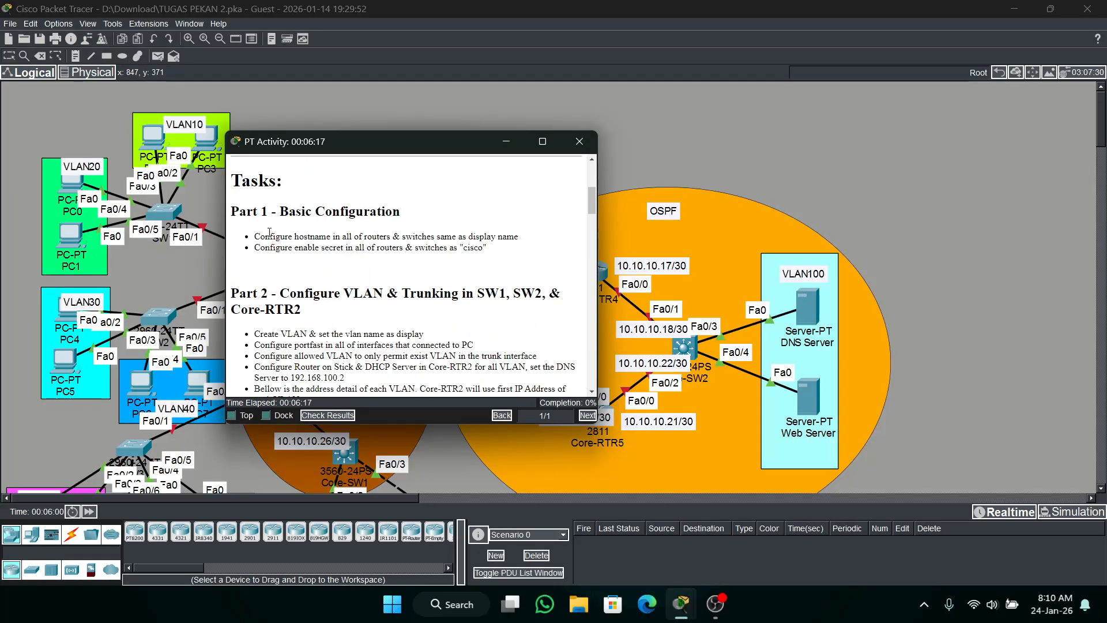
pyautogui.scroll(-5, 272, 230)
pyautogui.scroll(-2, 272, 231)
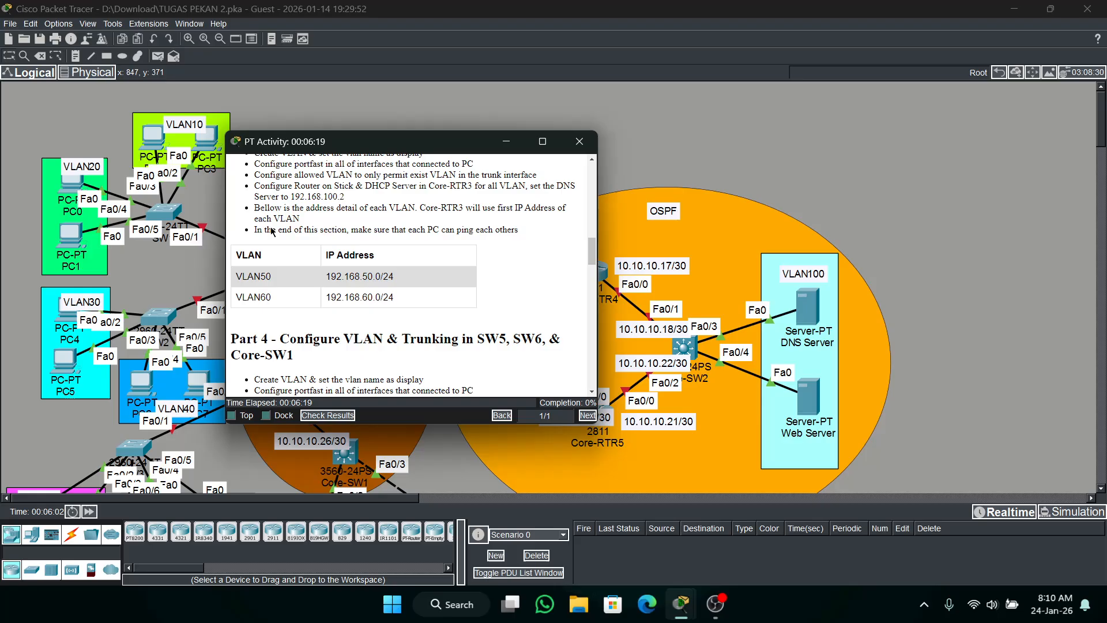
pyautogui.scroll(10, 272, 231)
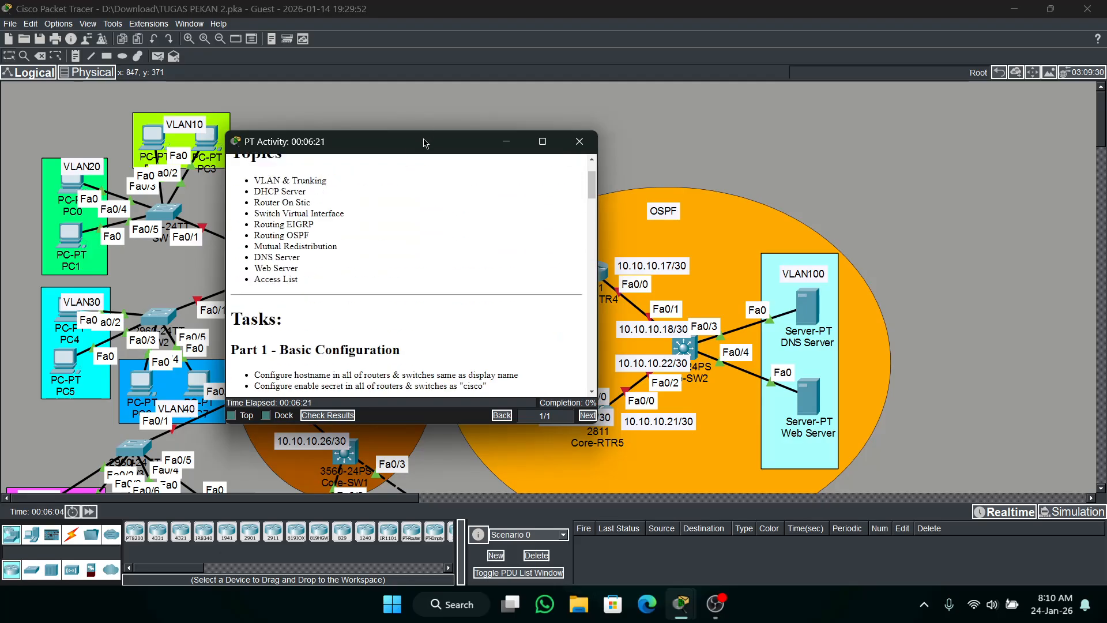
pyautogui.moveTo(424, 142); pyautogui.dragTo(561, 140)
pyautogui.scroll(2, 553, 206)
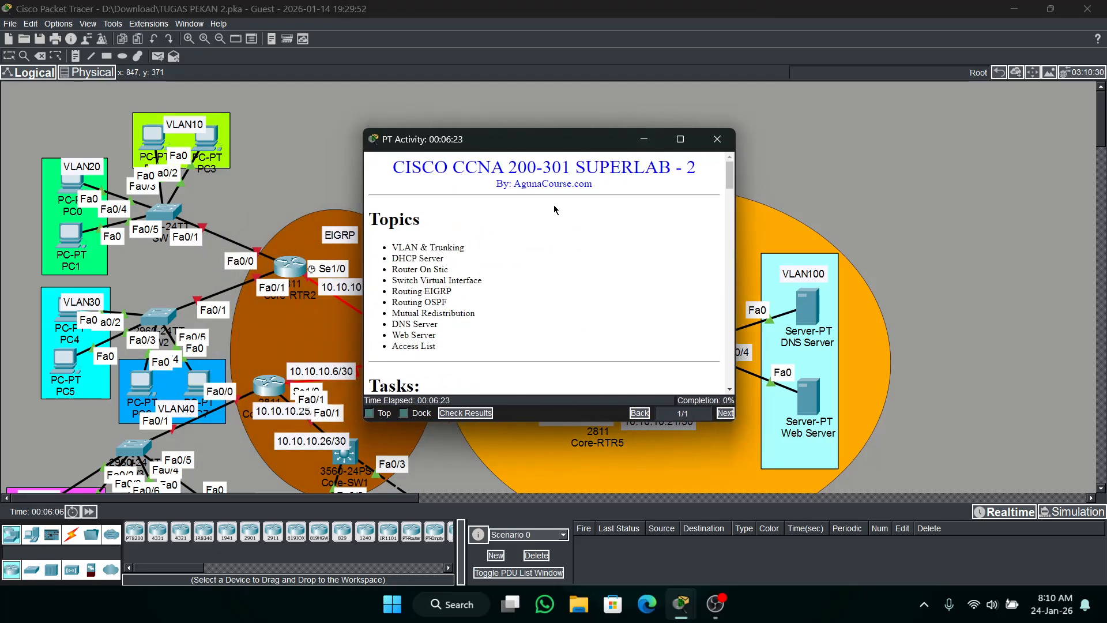
pyautogui.click(644, 139)
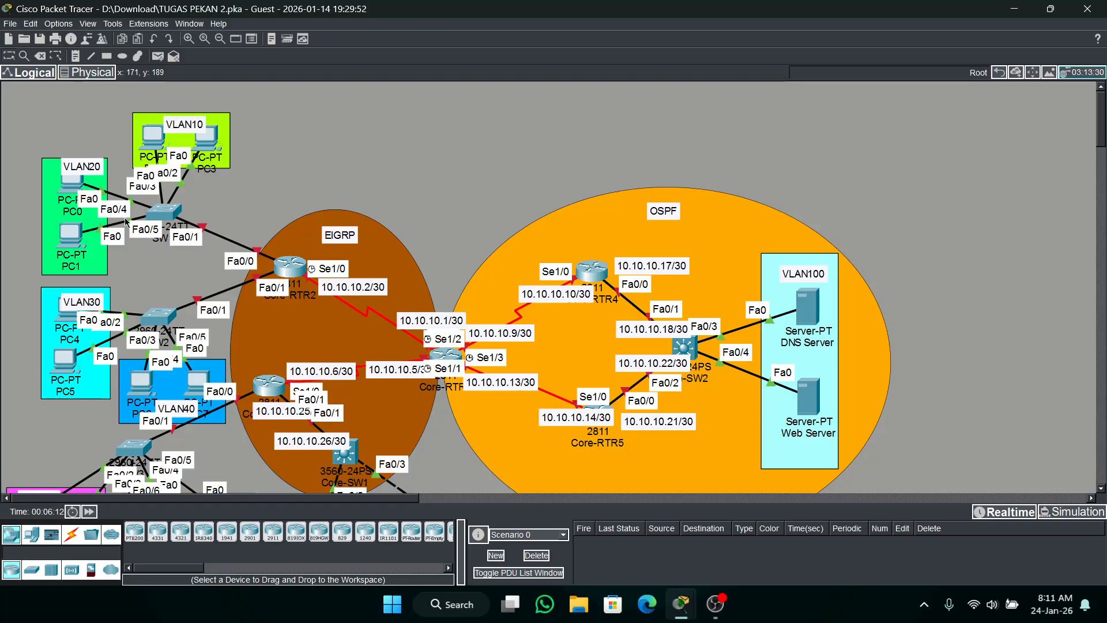
# Open the command line of switch SW1 and enter global configuration mode.
pyautogui.moveTo(161, 218)
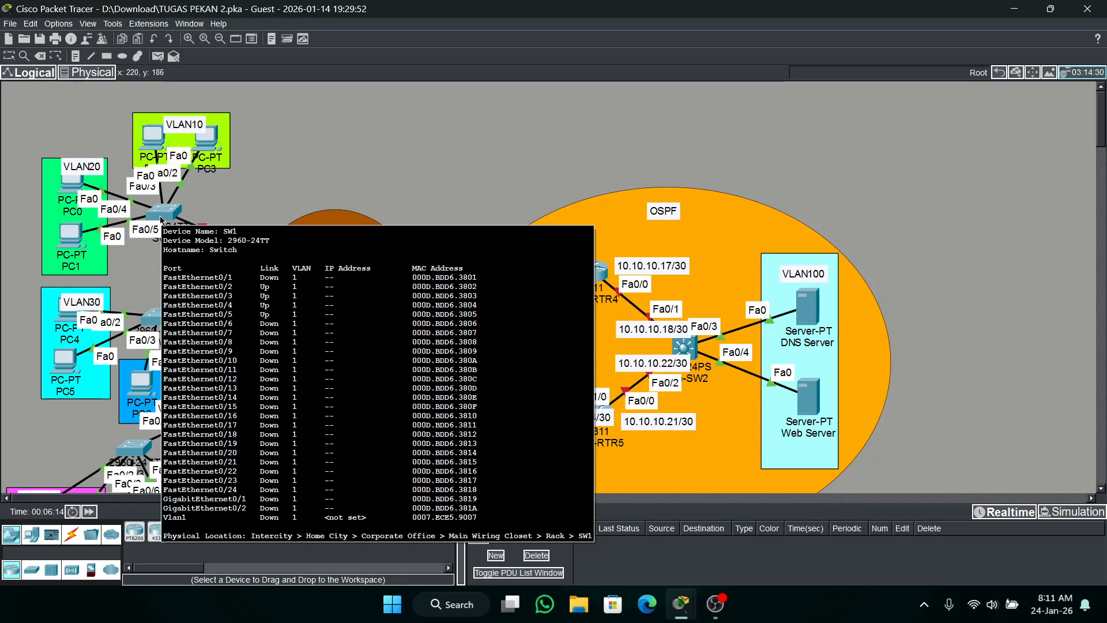
pyautogui.click(163, 218)
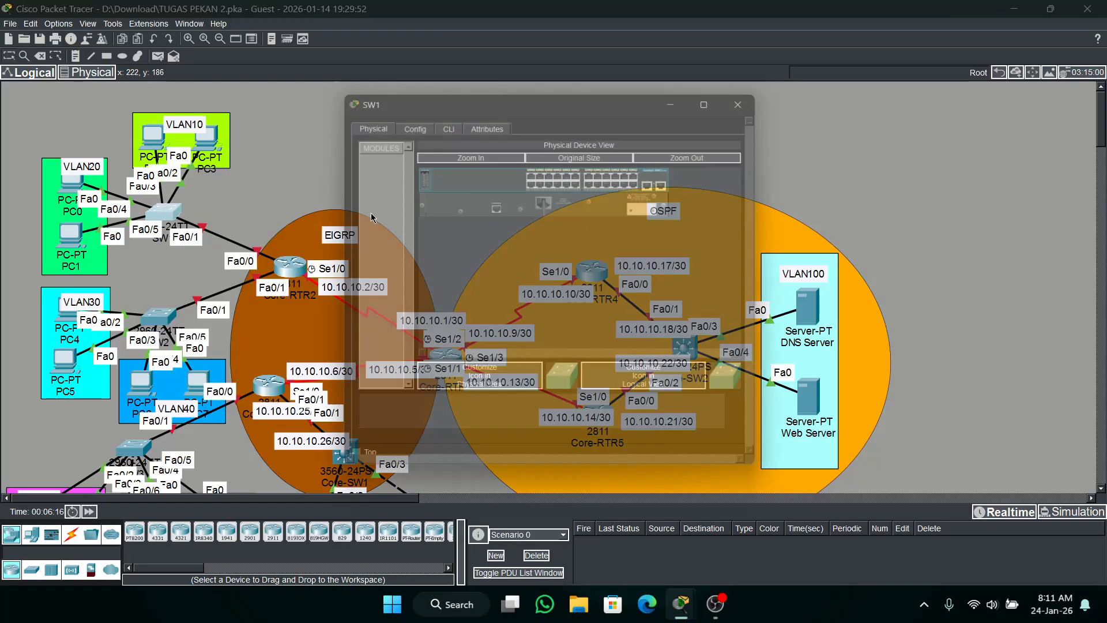
pyautogui.click(453, 120)
pyautogui.press('Return')
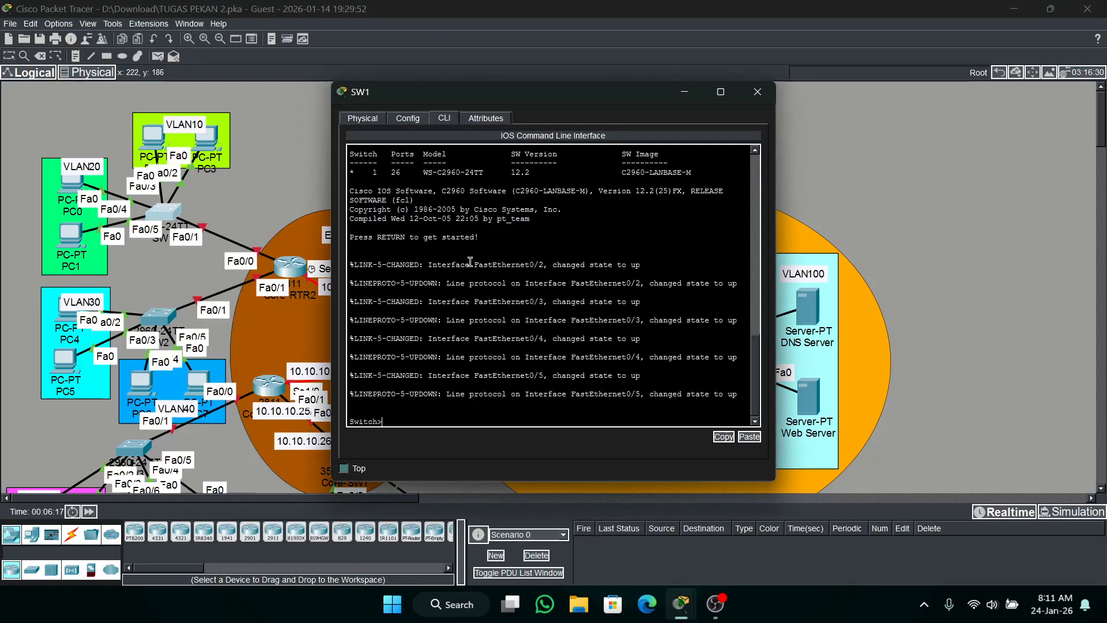
pyautogui.write('en')
pyautogui.press('Return')
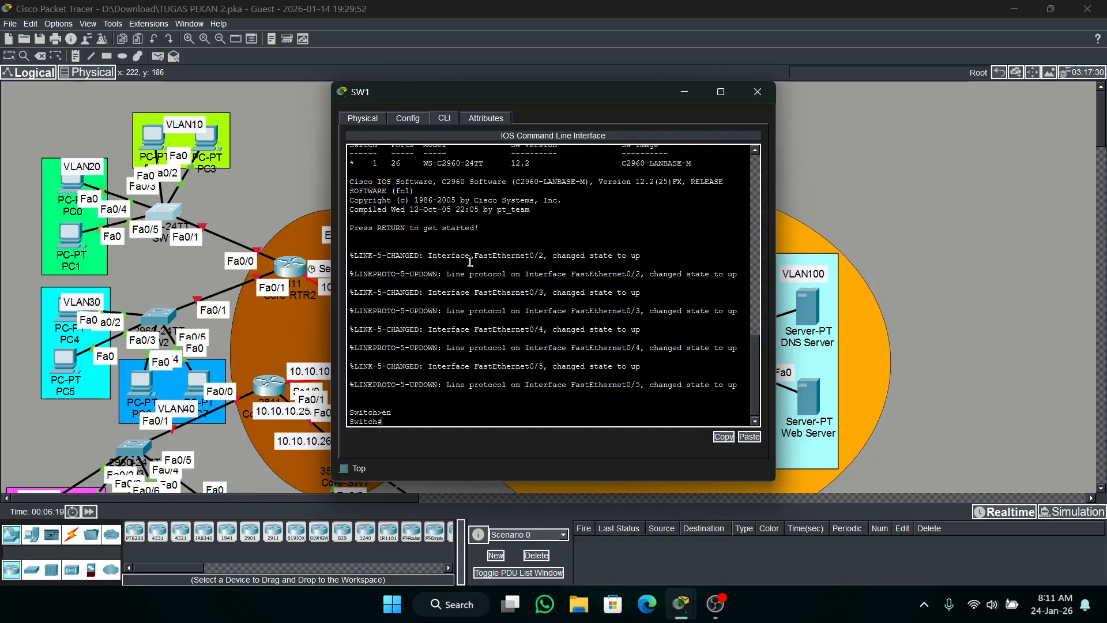
pyautogui.write('conf t')
pyautogui.press('Return')
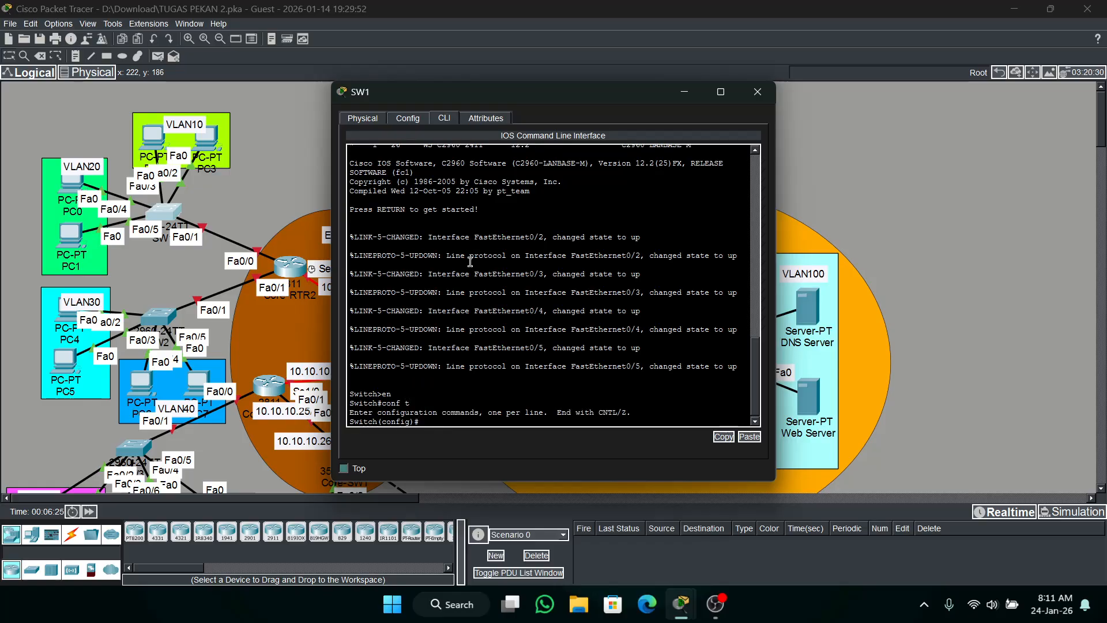
# Set the switch's hostname to SW1.
pyautogui.write('h s')
pyautogui.press('BackSpace')
pyautogui.write('SW1')
pyautogui.press('Return')
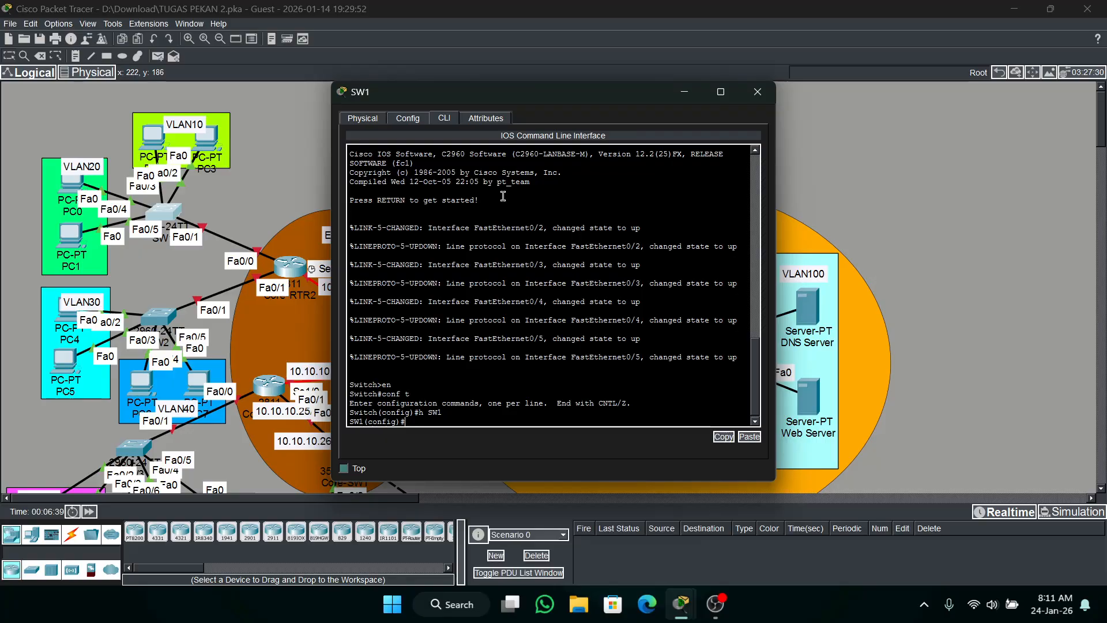
# Set the enable secret on SW1 to the password required by the lab.
pyautogui.write('ena s cisco')
pyautogui.press('BackSpace')
pyautogui.write('co')
pyautogui.press('Return')
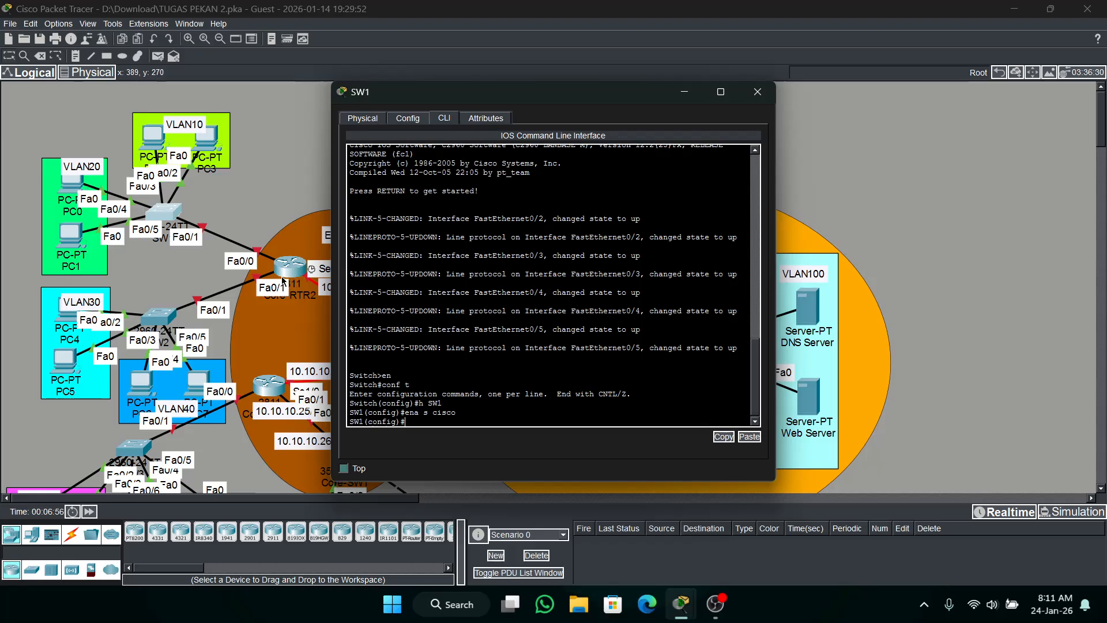
# Create VLAN 10 on SW1 and name it VLAN10.
pyautogui.write('lan 10')
pyautogui.press('Return')
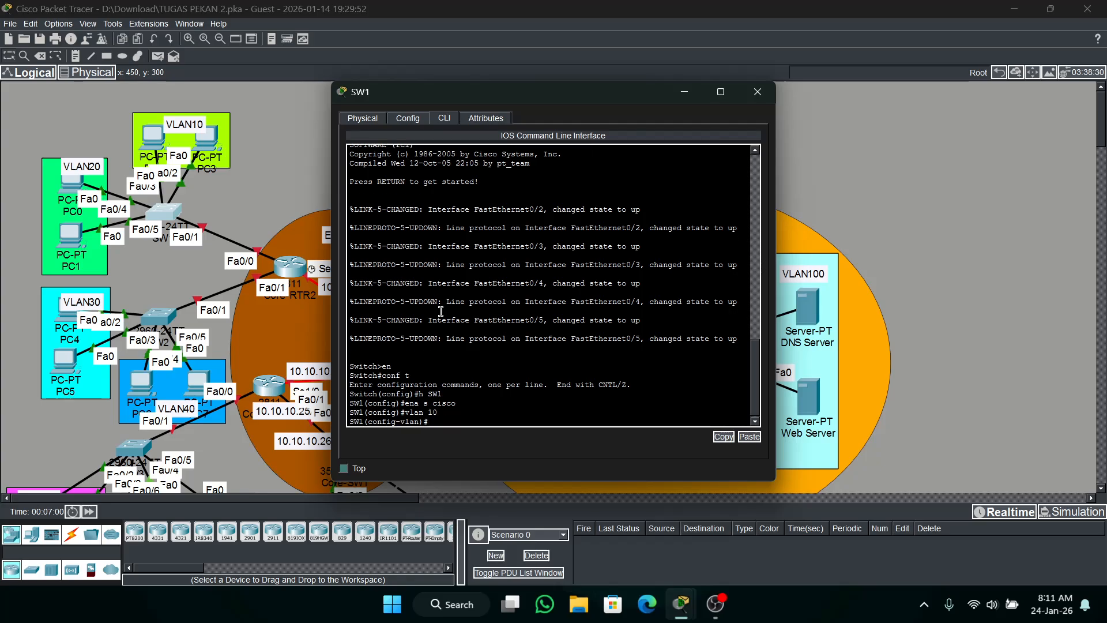
pyautogui.write('nlam e')
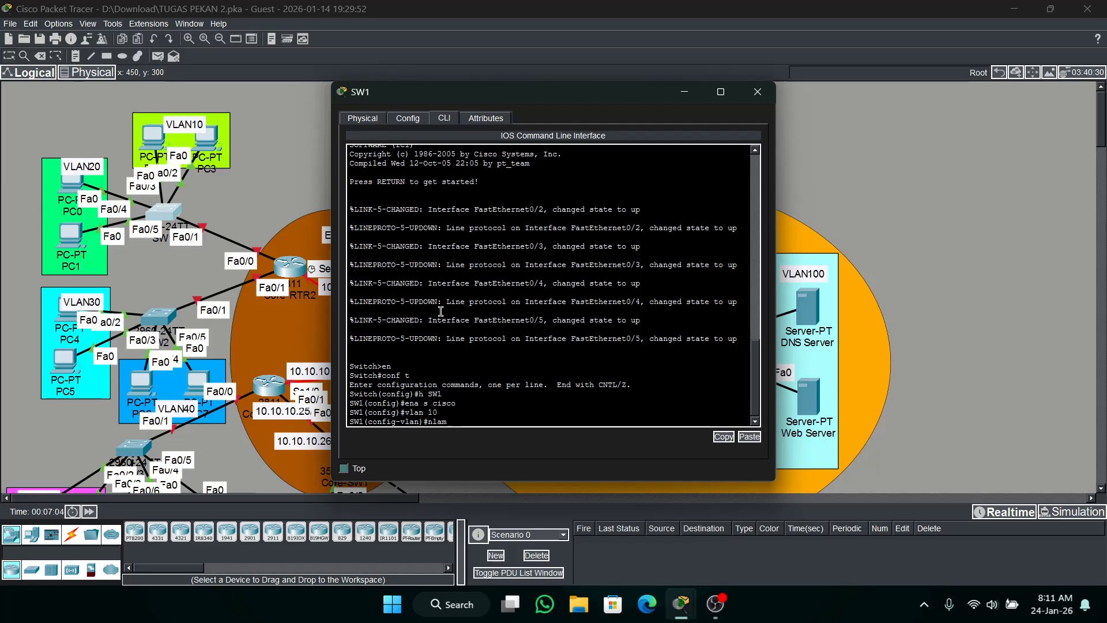
pyautogui.press('BackSpace')
pyautogui.press('BackSpace')
pyautogui.press('BackSpace')
pyautogui.press('BackSpace')
pyautogui.write('name VLAN10')
pyautogui.press('Return')
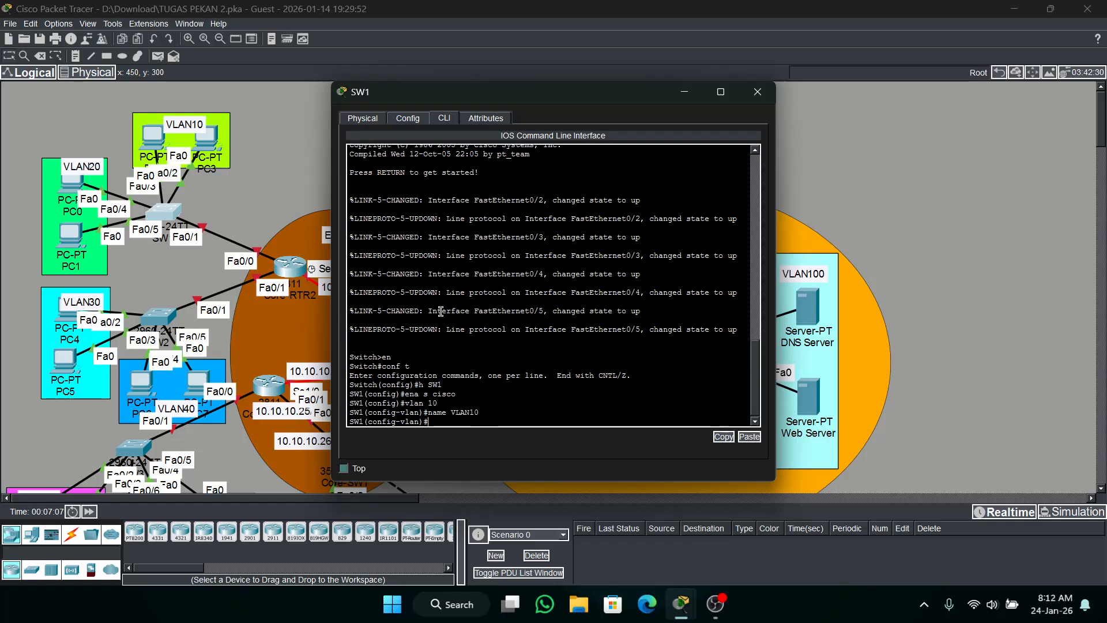
# Create VLAN 20 on SW1 and name it VLAN20.
pyautogui.write('vlan 20')
pyautogui.press('Return')
pyautogui.write('name')
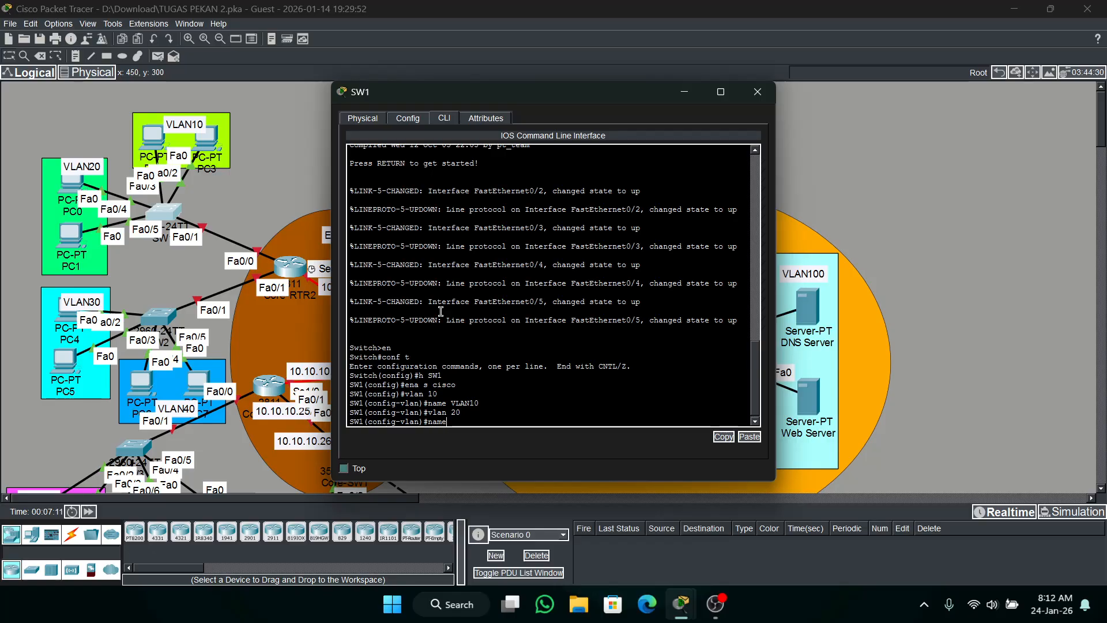
pyautogui.write(' VLAN2')
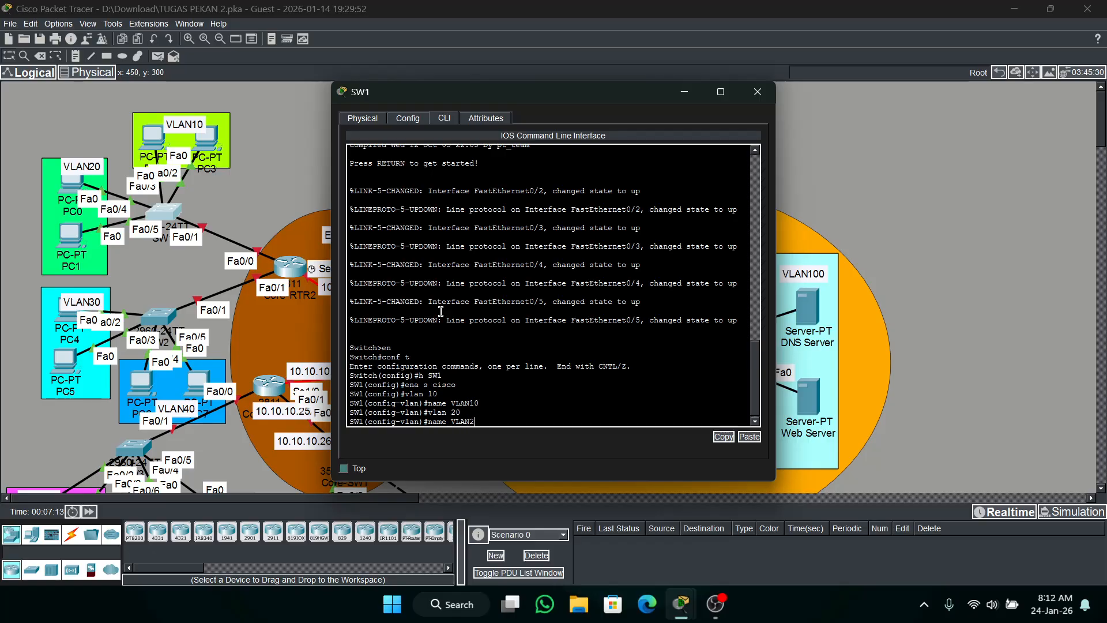
pyautogui.write('0')
pyautogui.press('Return')
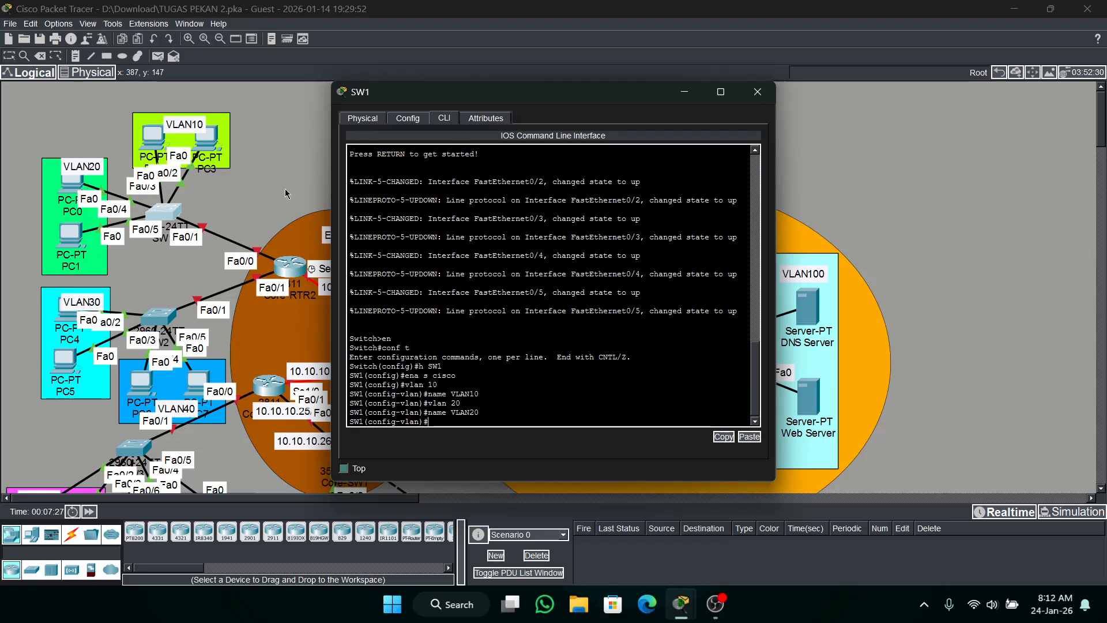
# Set SW1's interface range fa0/2-5 to access switchport mode.
pyautogui.click(567, 375)
pyautogui.write('int ra fa')
pyautogui.write('0/2-3')
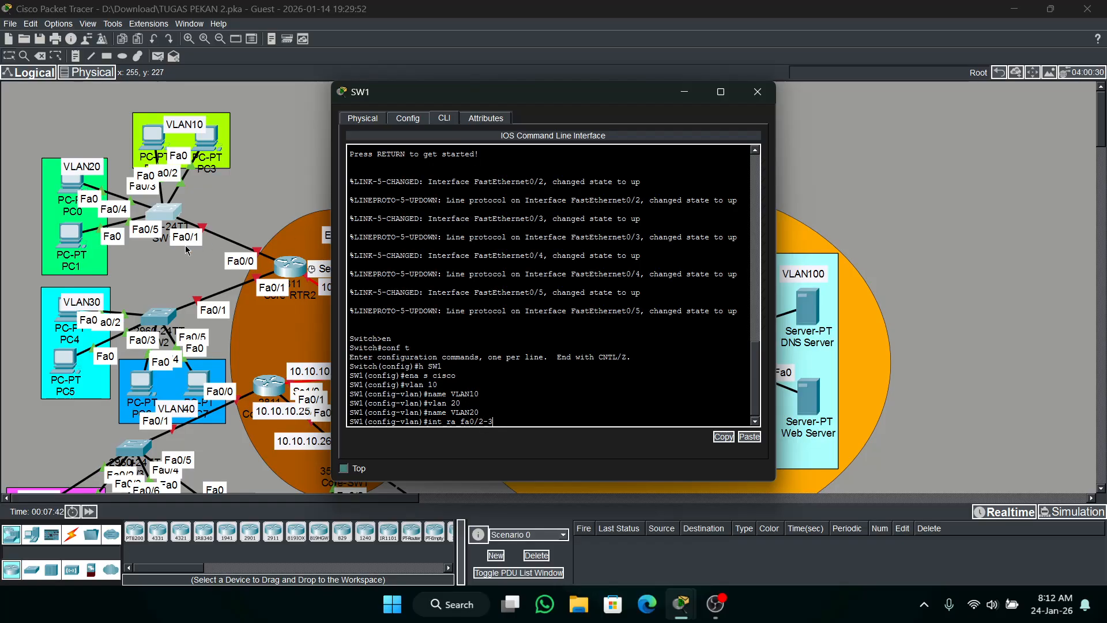
pyautogui.press('BackSpace')
pyautogui.press('Return')
pyautogui.write('sw mo ac')
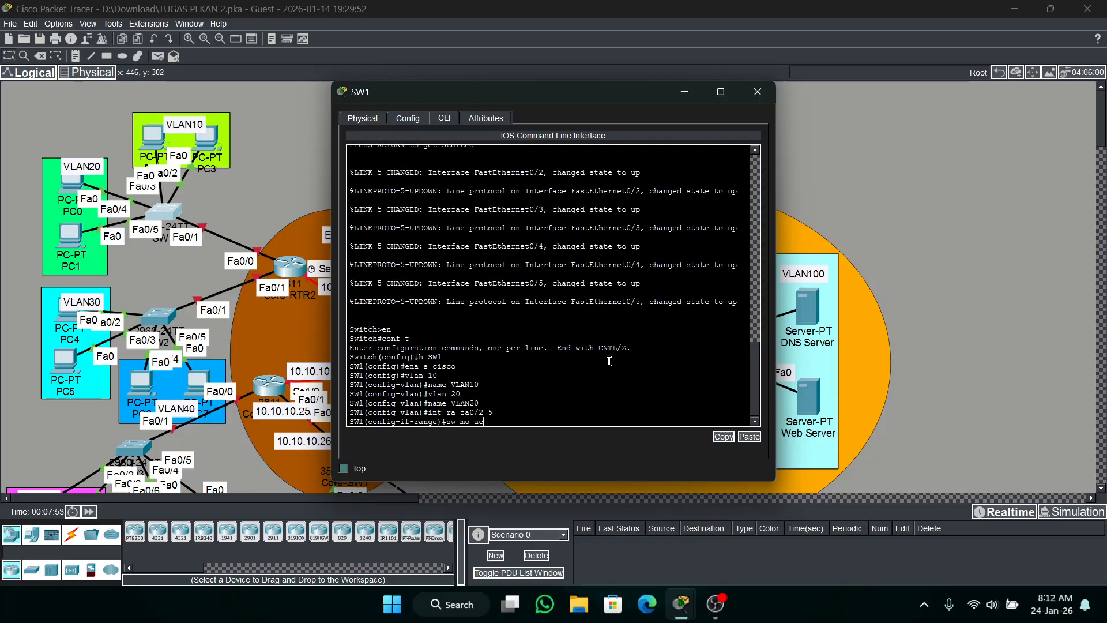
pyautogui.press('Return')
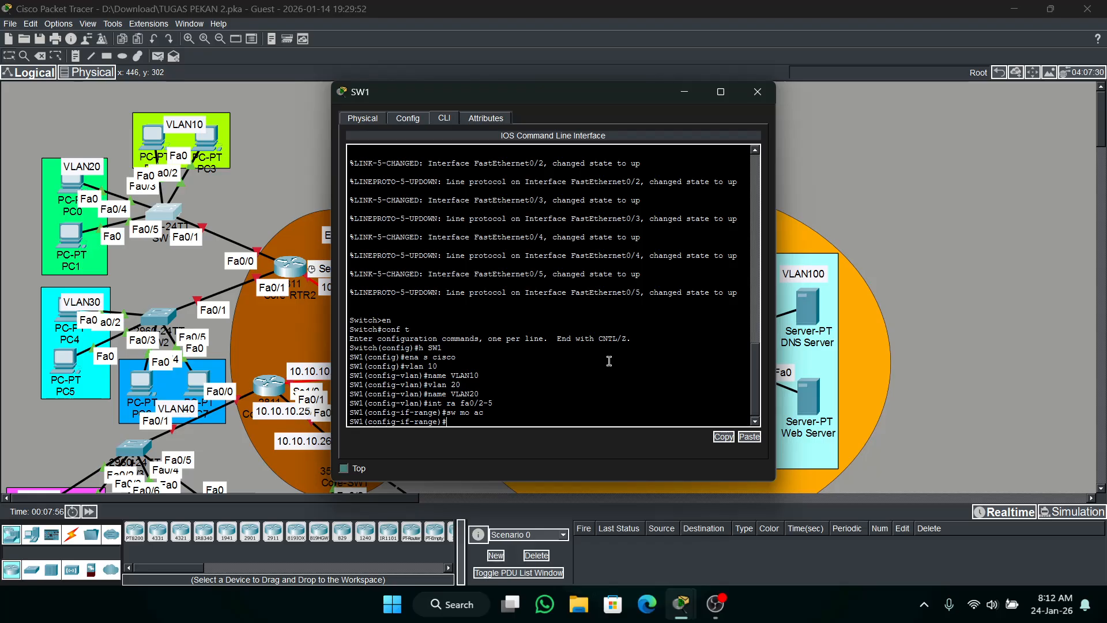
pyautogui.write('int ra fa0/2-3')
pyautogui.press('Return')
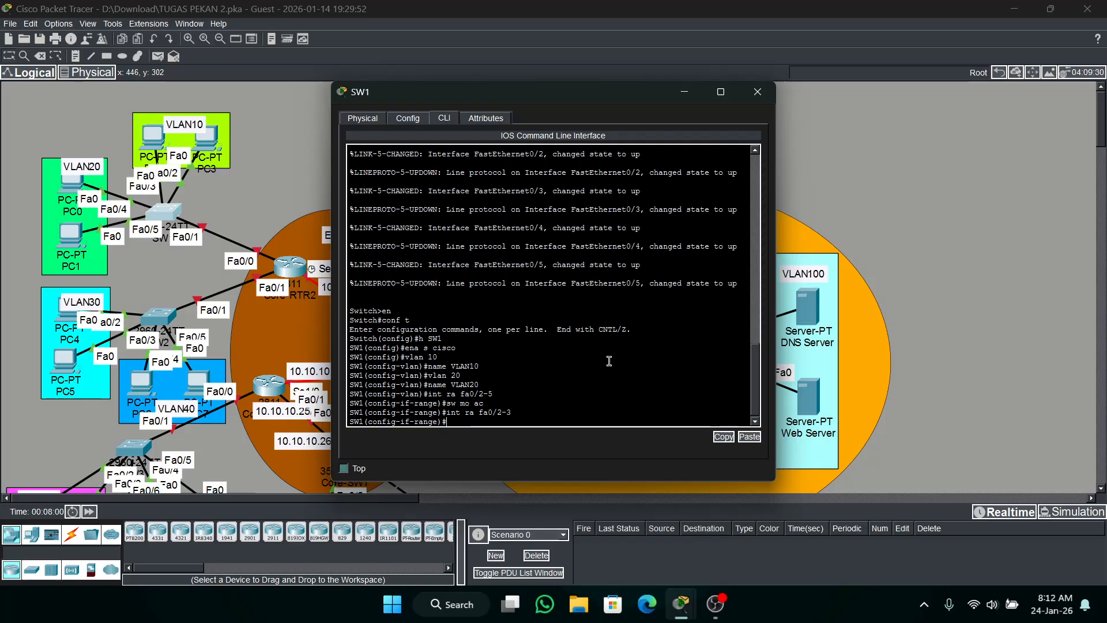
# Enable spanning-tree portfast on SW1's interface range fa0/2-5.
pyautogui.press('Up')
pyautogui.press('Up')
pyautogui.press('Up')
pyautogui.press('Return')
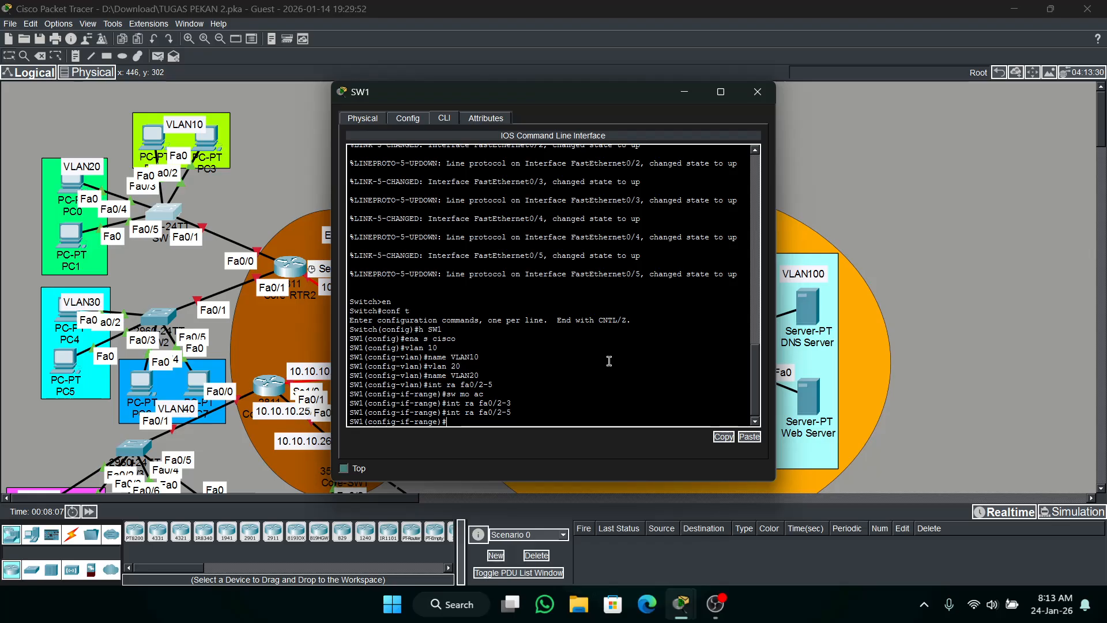
pyautogui.write('span po')
pyautogui.press('Return')
pyautogui.press('Return')
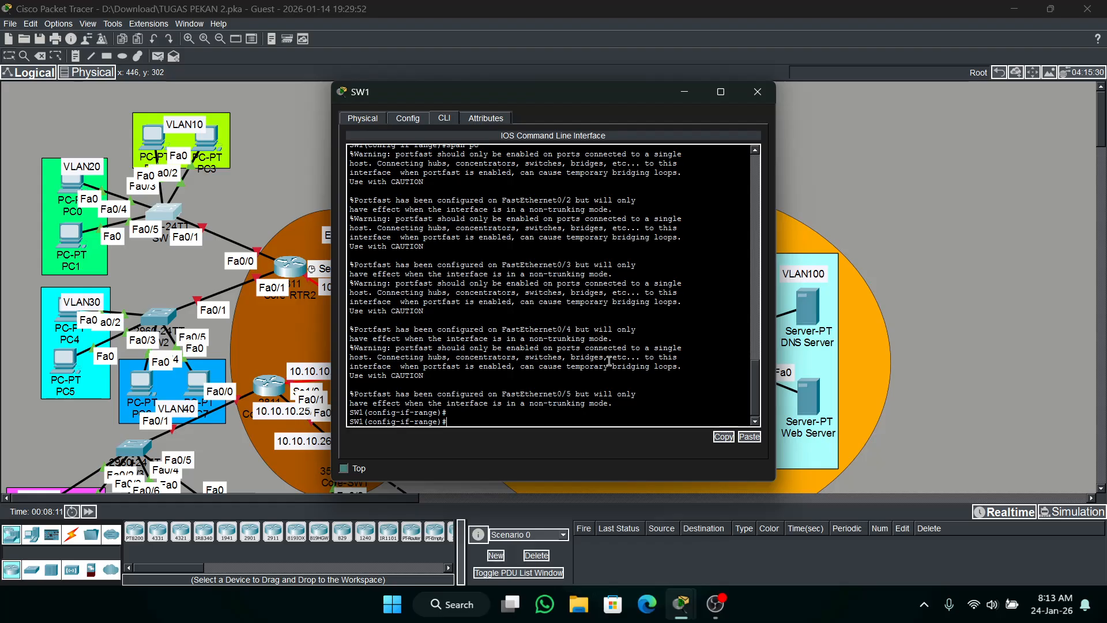
# Assign SW1's interface range fa0/2-3 to access VLAN 10.
pyautogui.write('int ra fa0/2-5')
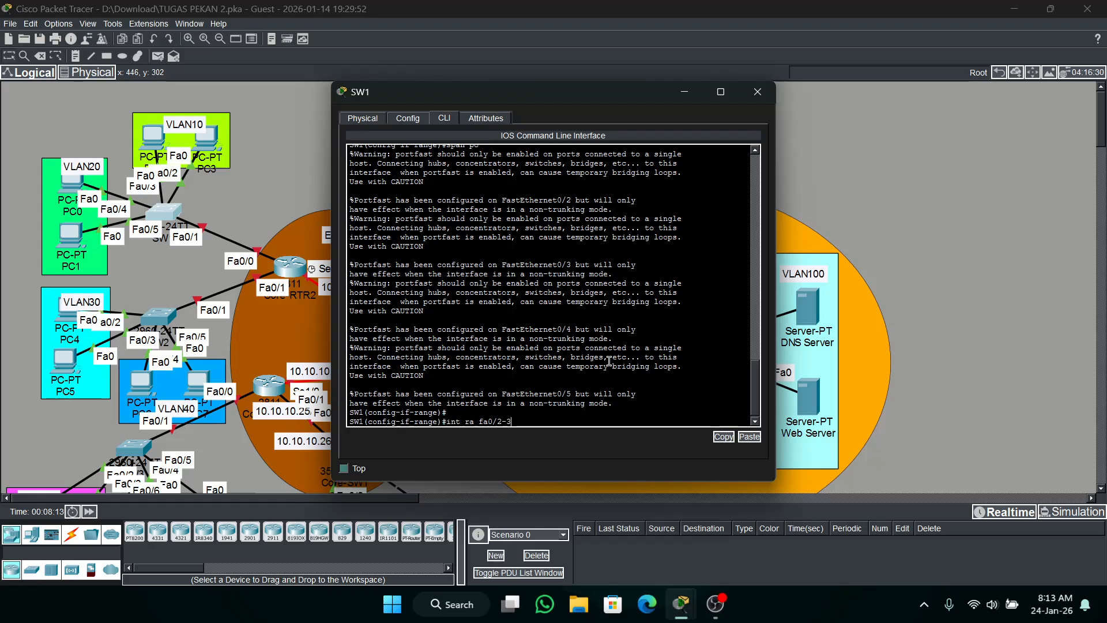
pyautogui.press('Return')
pyautogui.write('w a')
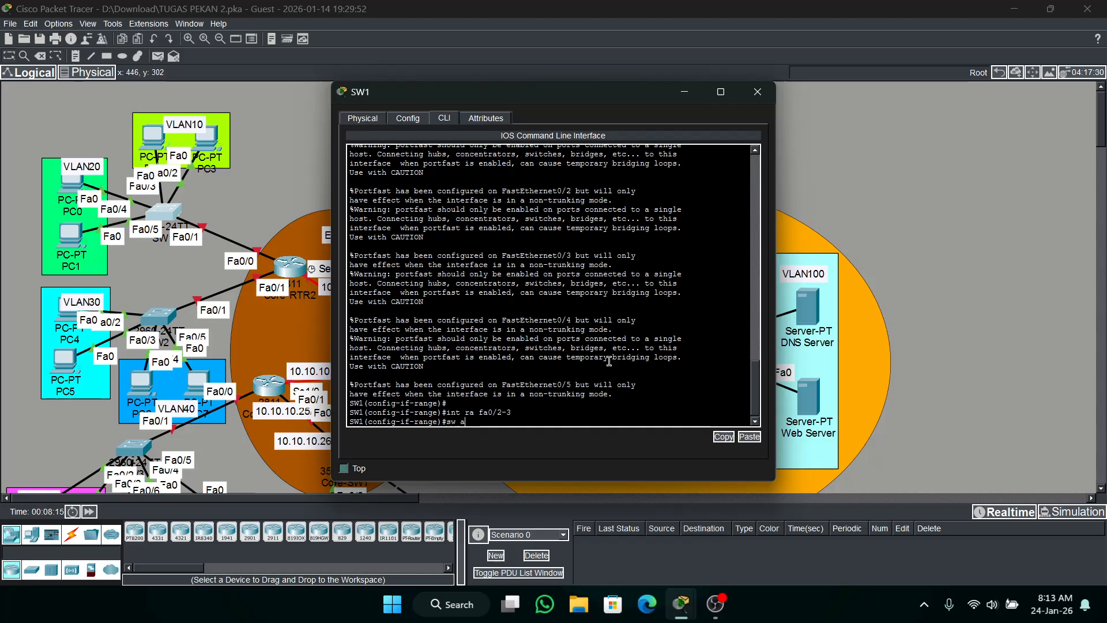
pyautogui.write('c vl 10')
pyautogui.press('Return')
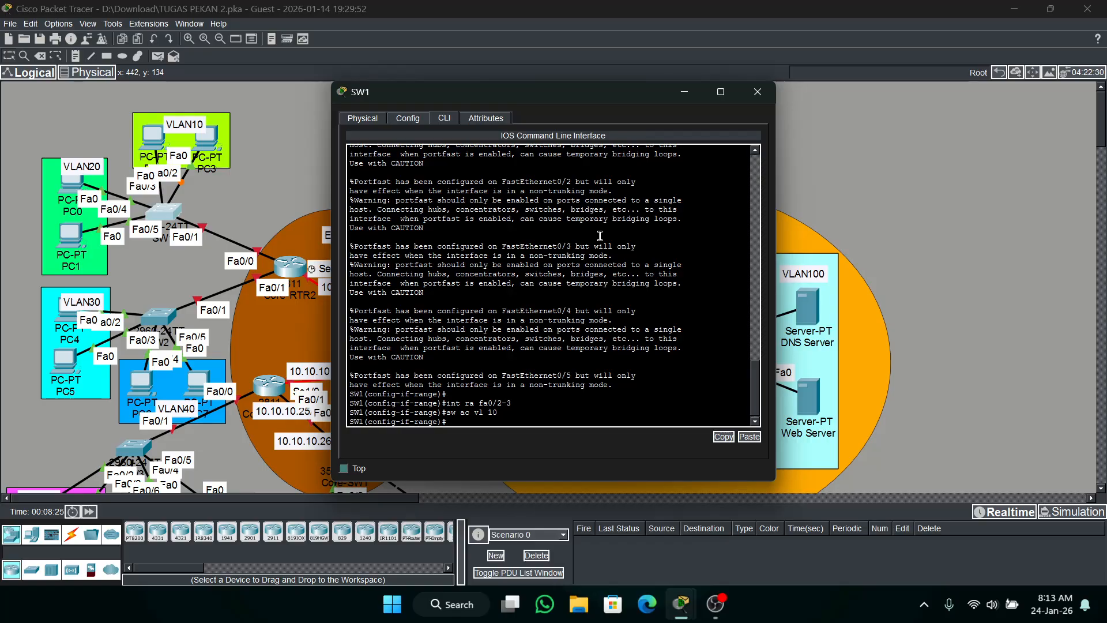
# Assign SW1's interface range fa0/4-5 to access VLAN 20.
pyautogui.write('int ra')
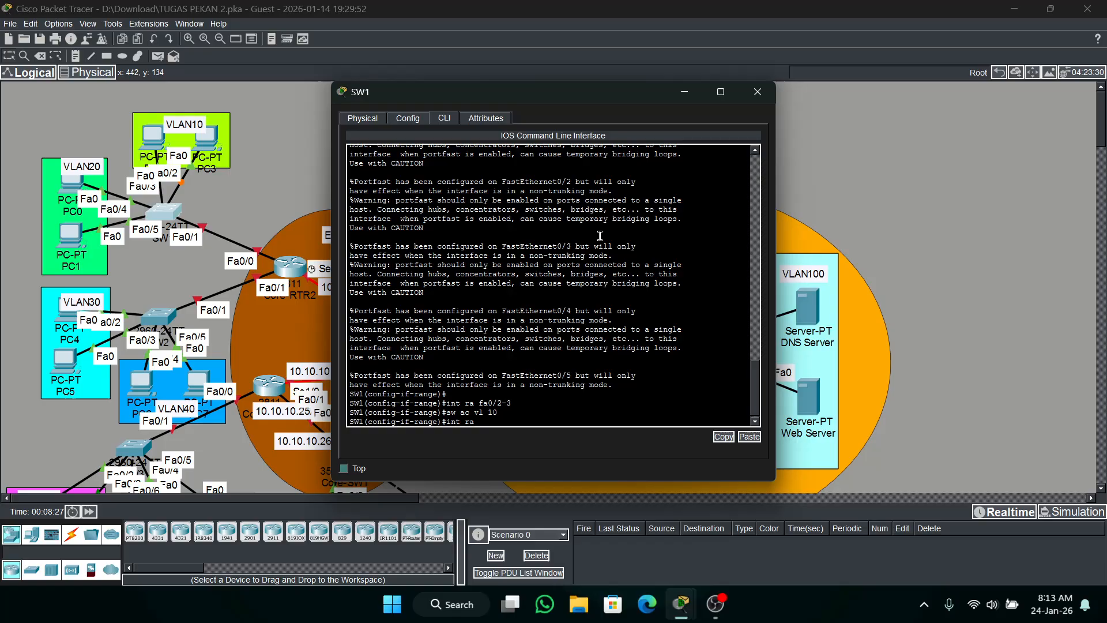
pyautogui.write(' fa0')
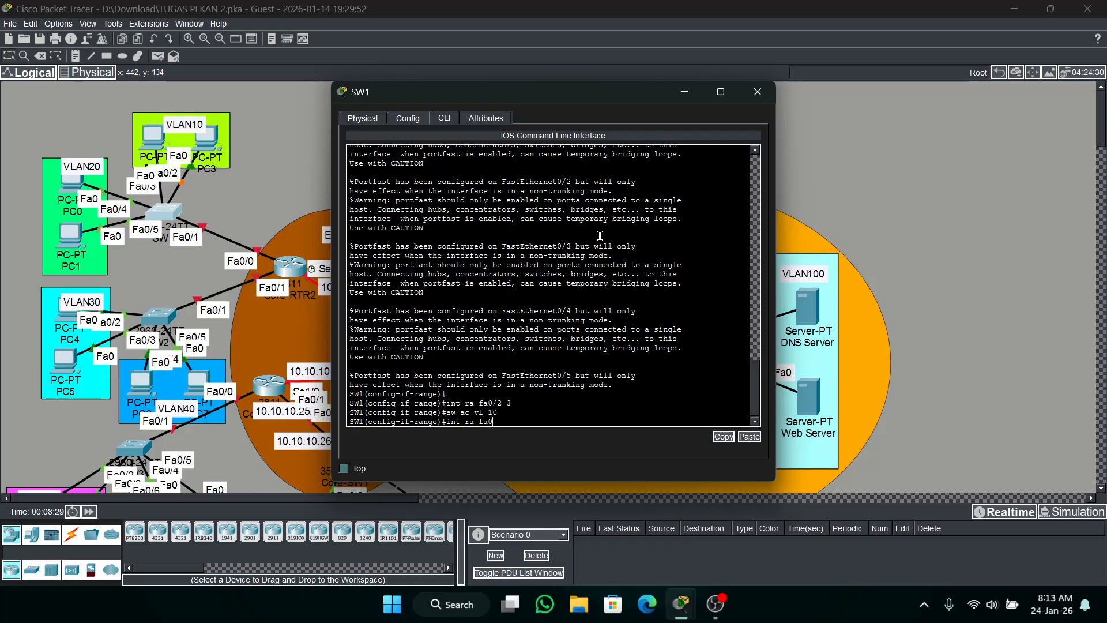
pyautogui.write('/4-5')
pyautogui.press('Return')
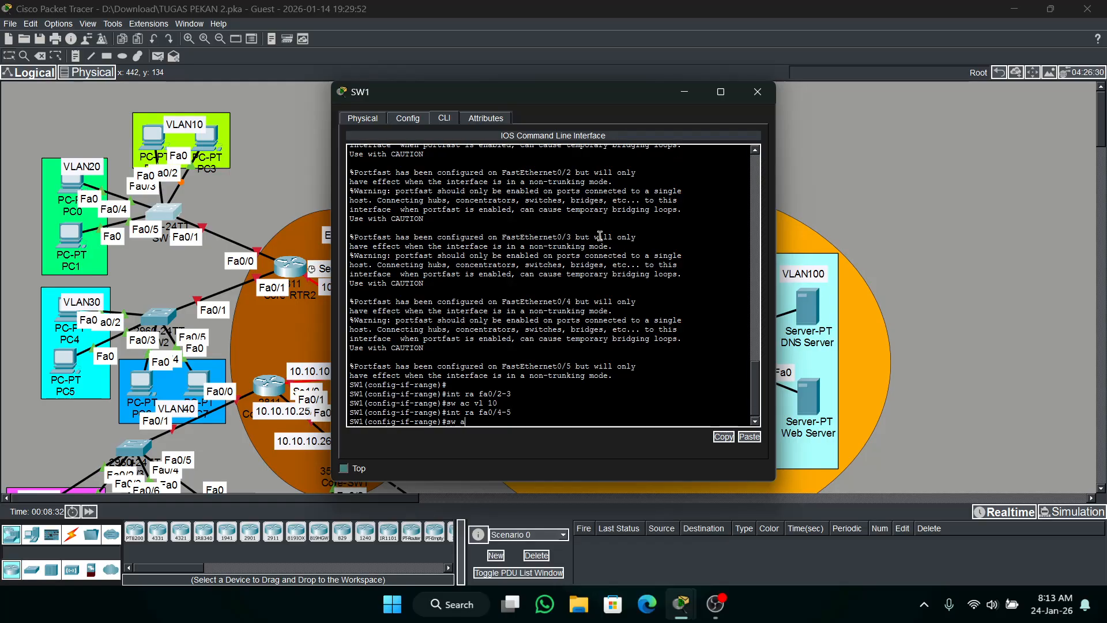
pyautogui.write('sw ac vl 20')
pyautogui.press('Return')
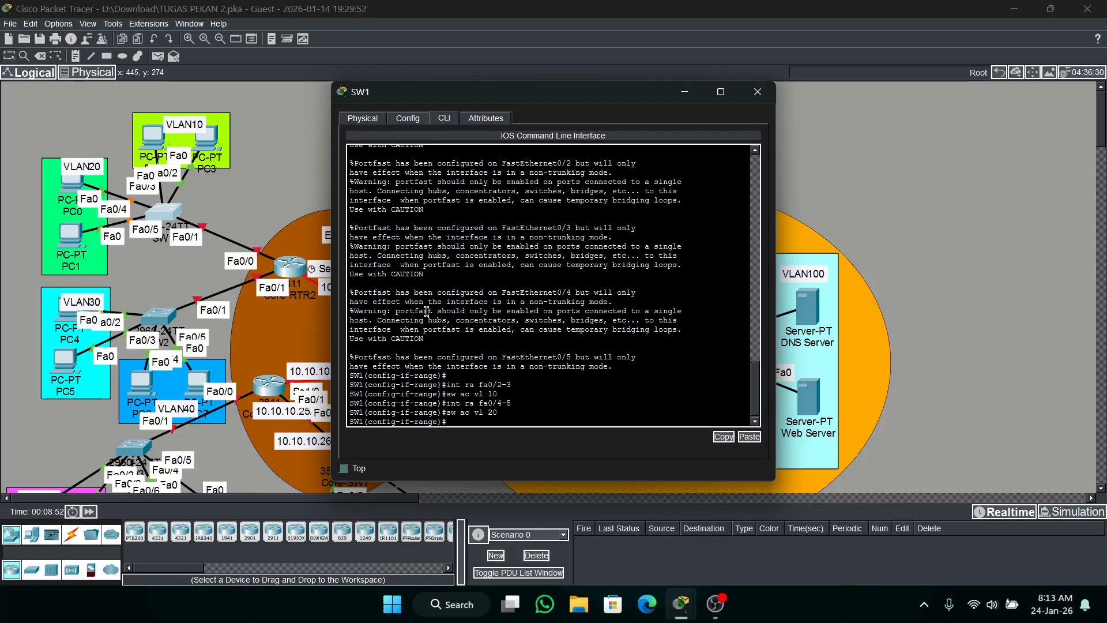
# Set SW1's interface fa0/1 to trunk switchport mode.
pyautogui.write('fa0/1')
pyautogui.press('Return')
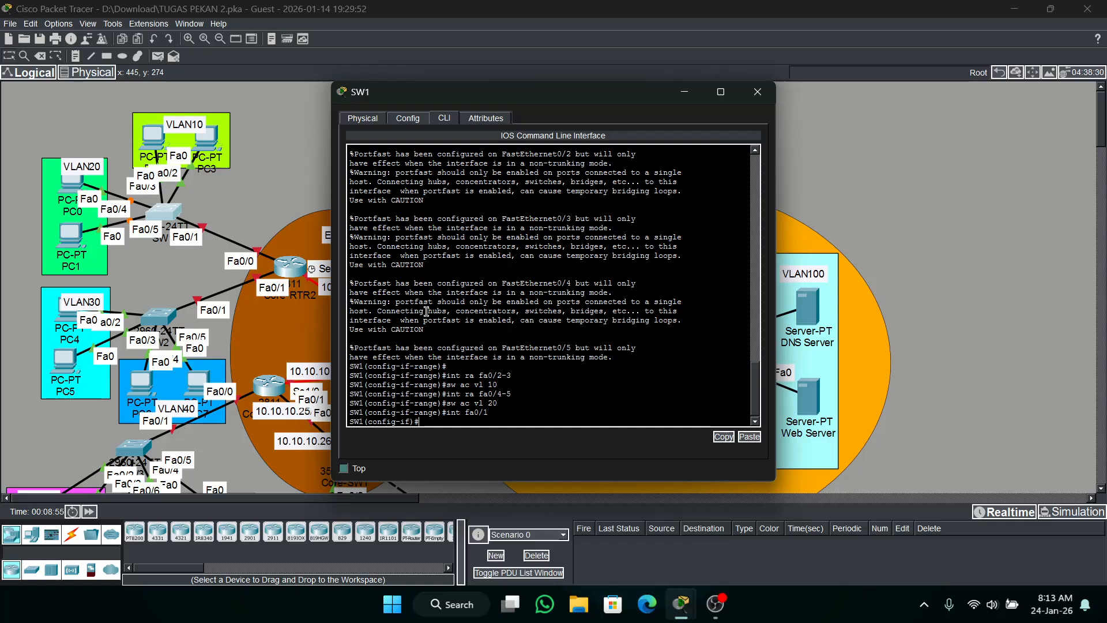
pyautogui.write('sw mo tr')
pyautogui.press('Return')
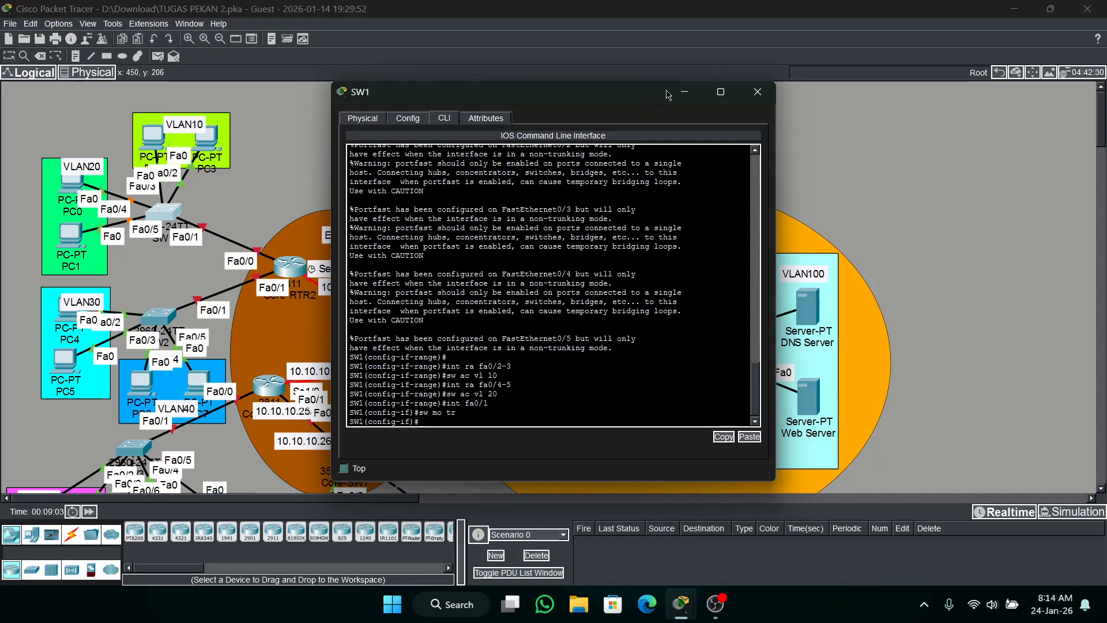
pyautogui.click(684, 92)
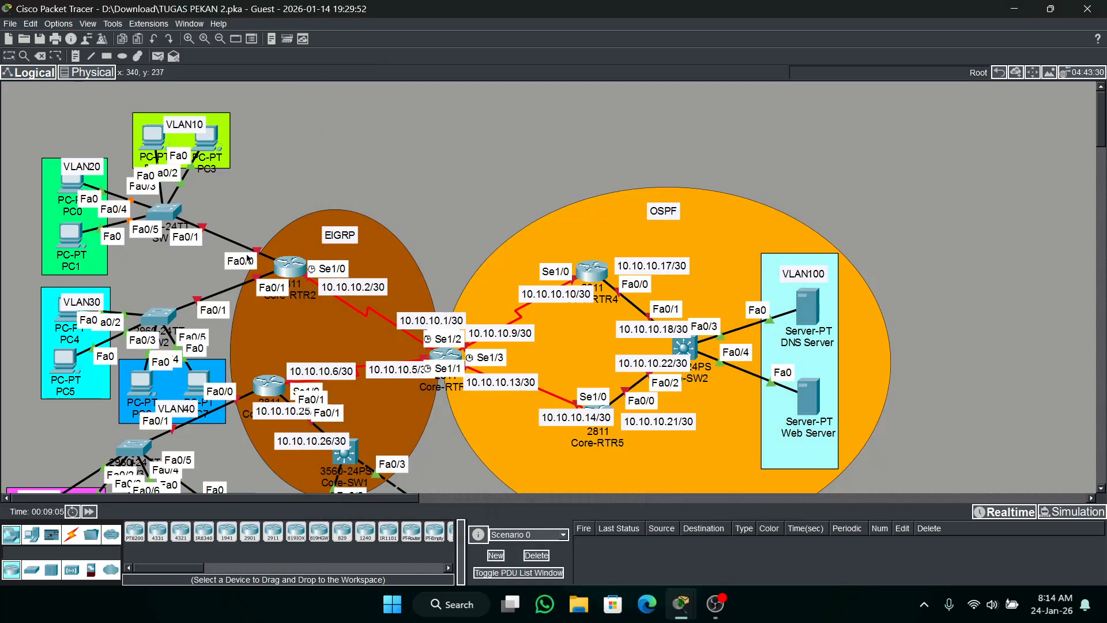
# Check the activity results and review the assessment items for SW1.
pyautogui.moveTo(673, 600)
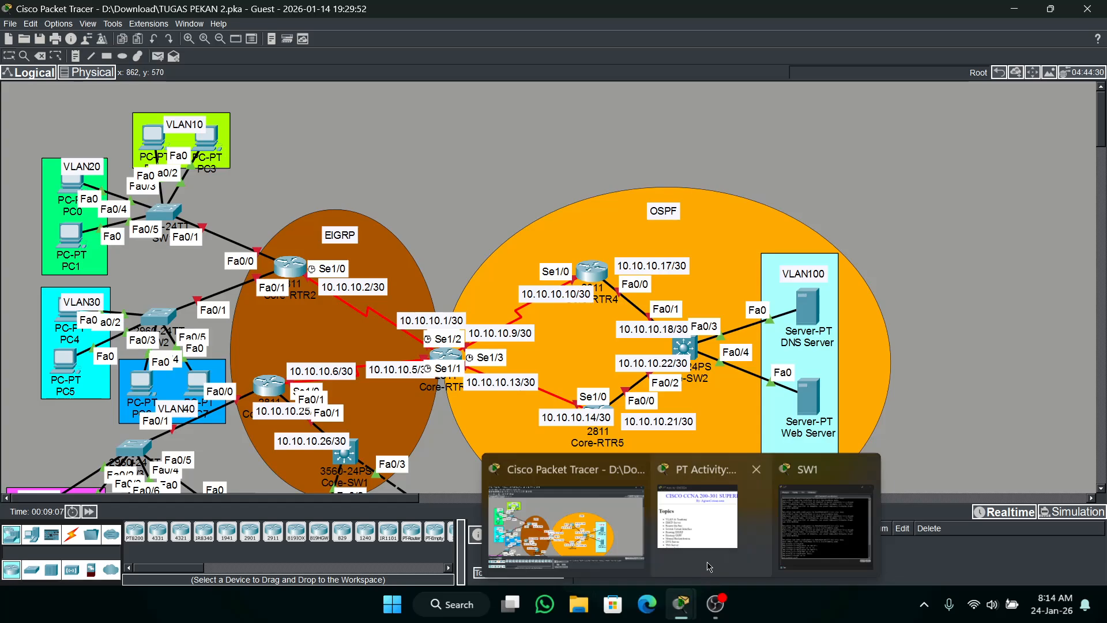
pyautogui.click(605, 516)
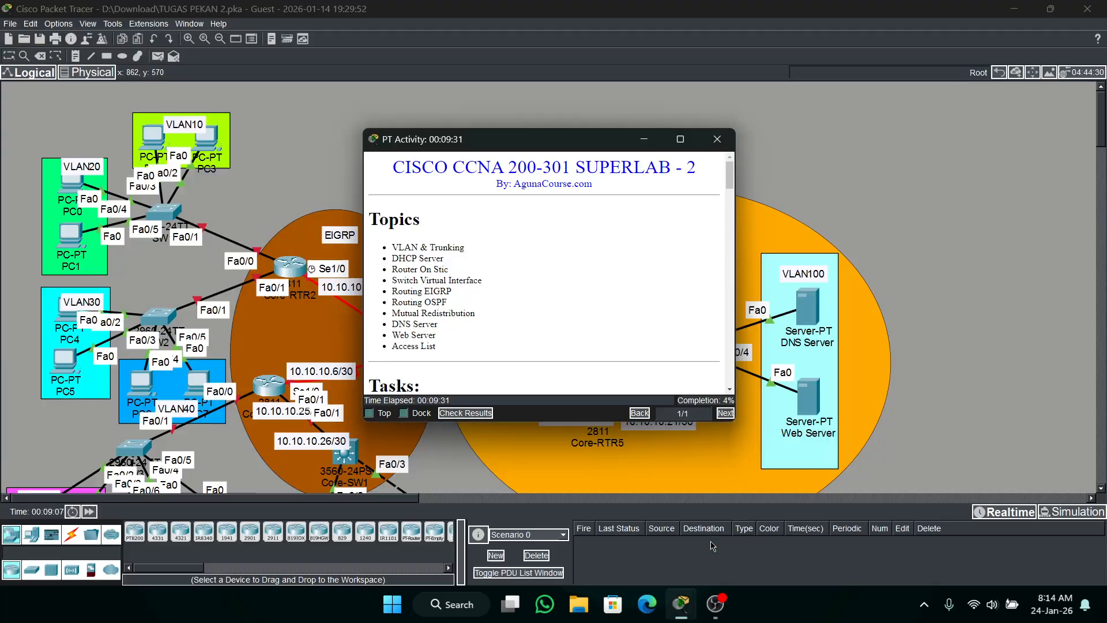
pyautogui.click(457, 412)
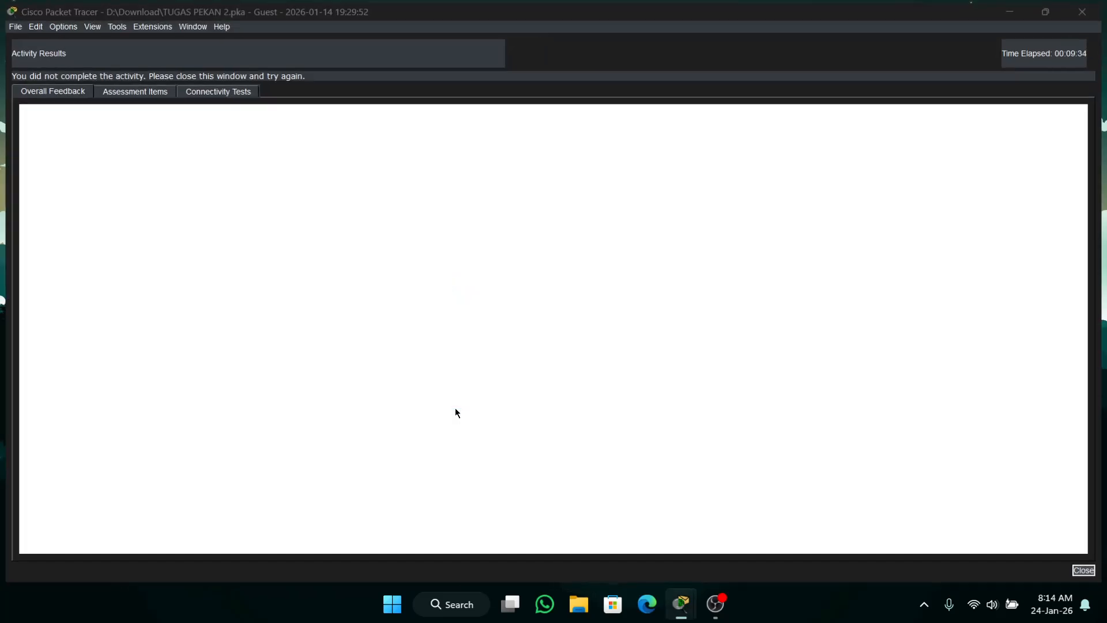
pyautogui.click(136, 94)
pyautogui.scroll(-6, 932, 222)
pyautogui.moveTo(939, 176); pyautogui.dragTo(688, 425)
pyautogui.scroll(-7, 688, 425)
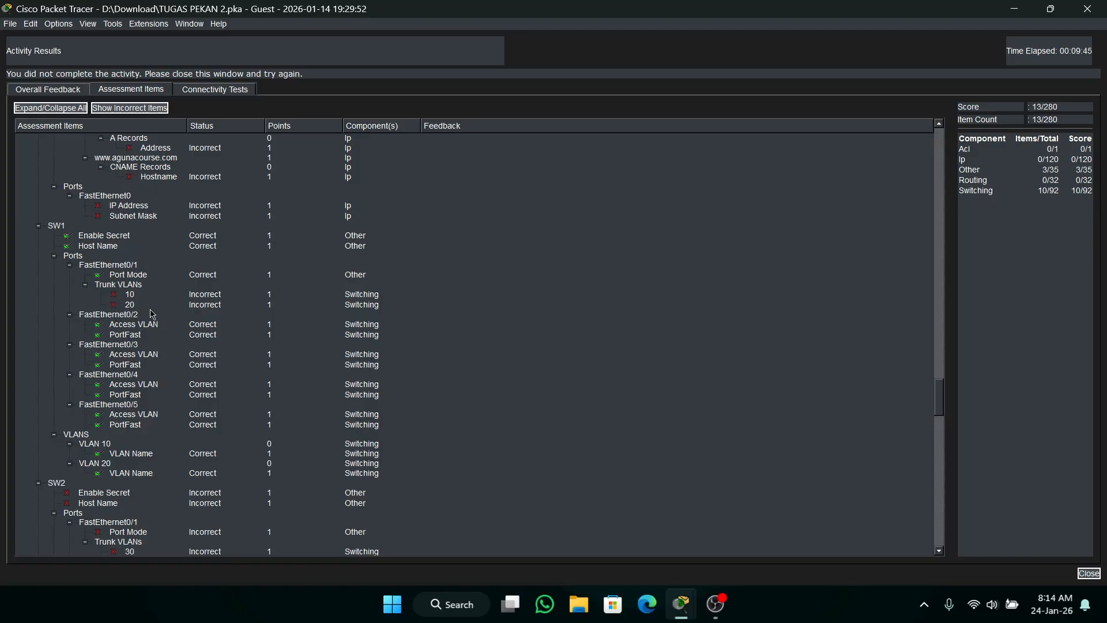
pyautogui.click(1086, 8)
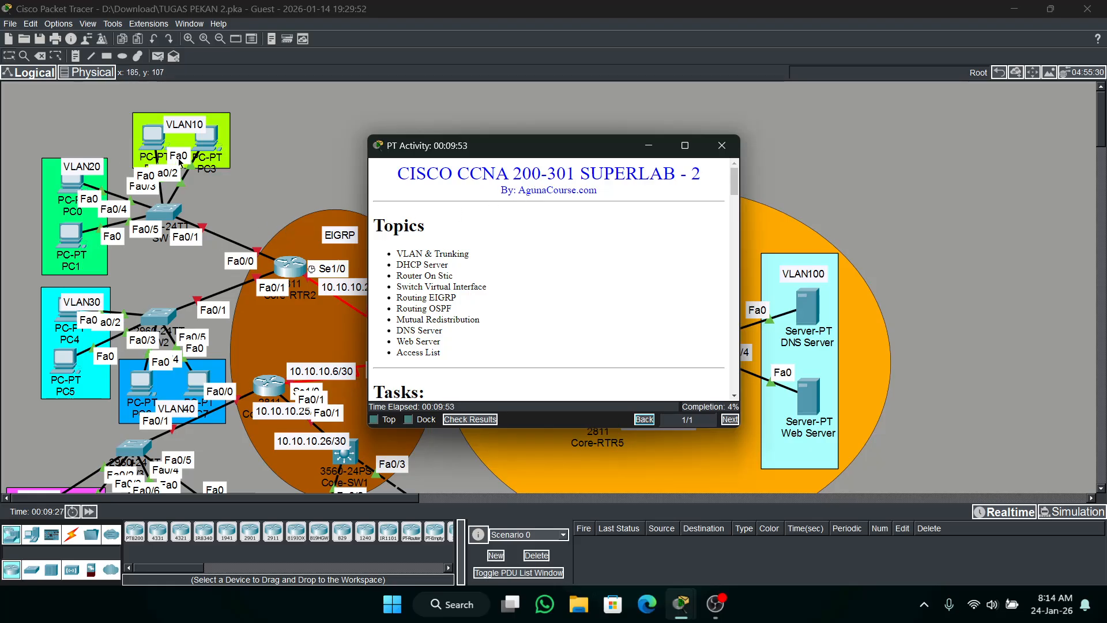
# Open SW2's command line and enter global configuration mode.
pyautogui.click(163, 321)
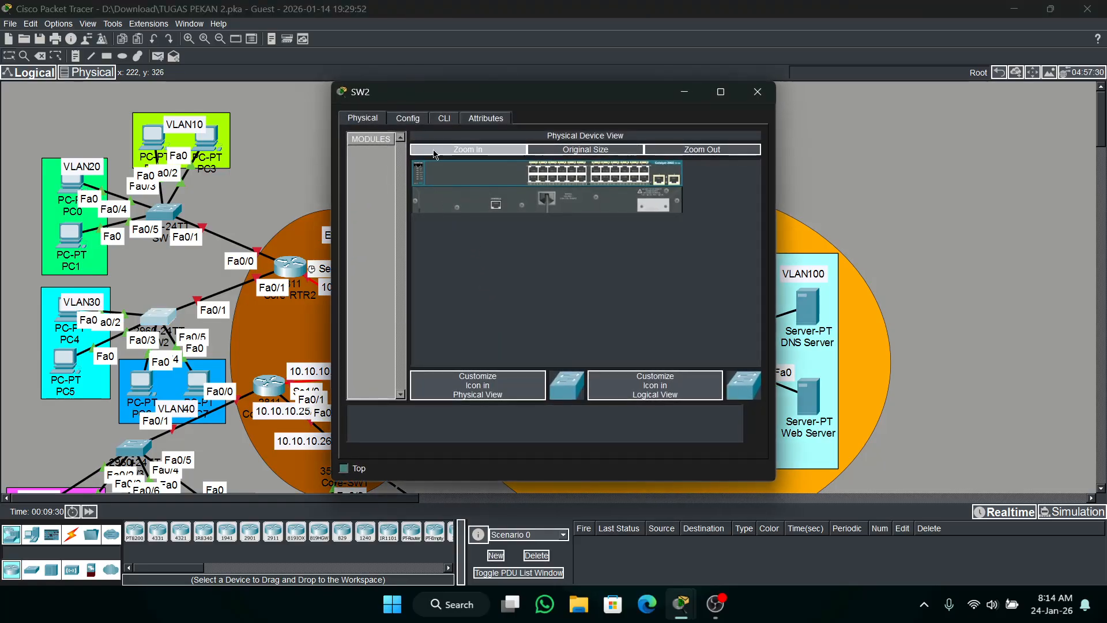
pyautogui.click(445, 119)
pyautogui.press('Return')
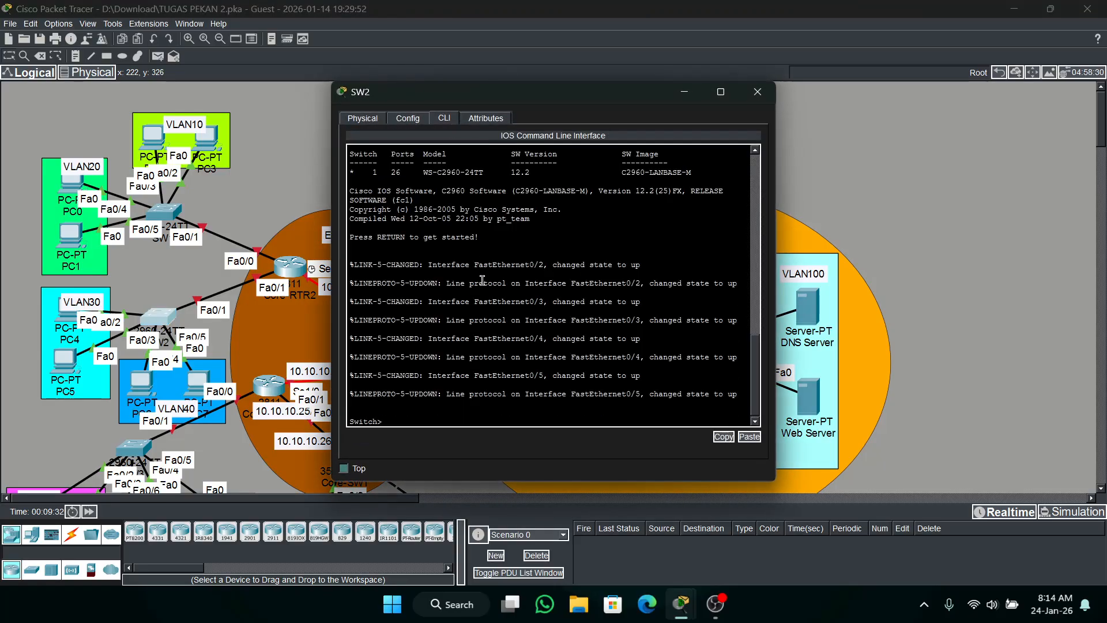
pyautogui.write('en')
pyautogui.press('Return')
pyautogui.write('cc')
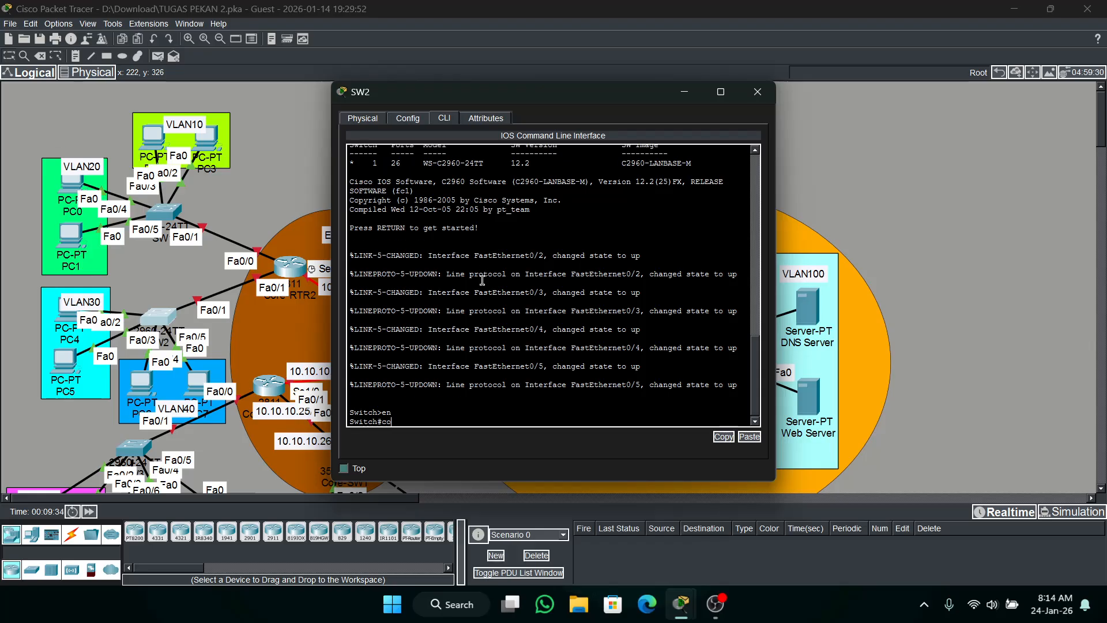
pyautogui.press('BackSpace')
pyautogui.write('ond')
pyautogui.press('BackSpace')
pyautogui.write('f t')
pyautogui.press('Return')
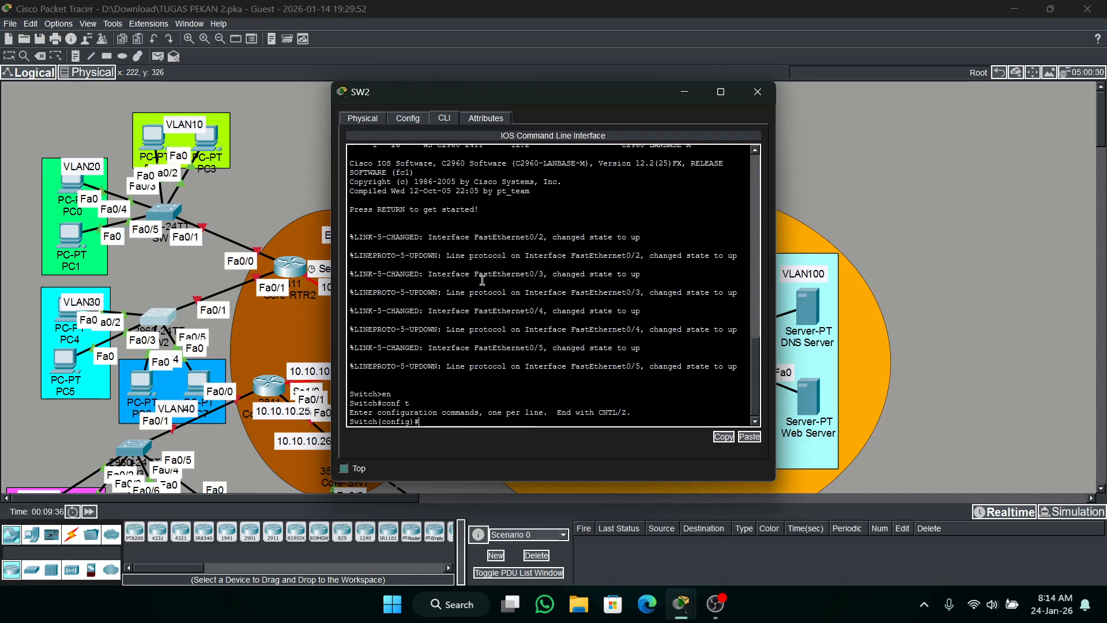
# Set the hostname of the VLAN 30/40 switch to SW2.
pyautogui.write('h S')
pyautogui.write('W@2')
pyautogui.press('BackSpace')
pyautogui.press('BackSpace')
pyautogui.write('2')
pyautogui.press('Return')
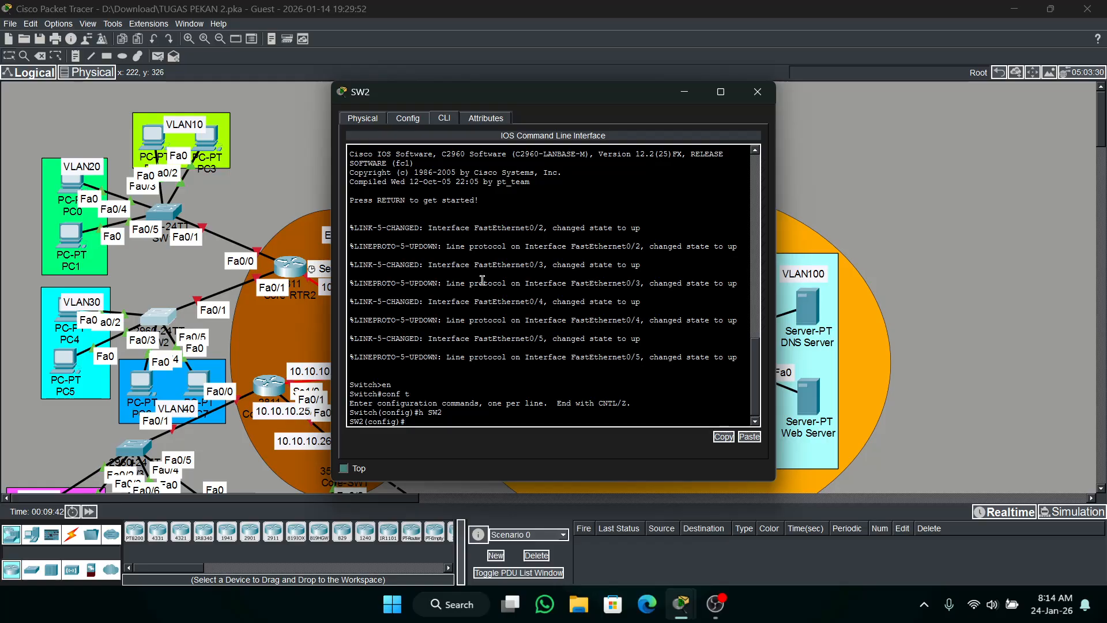
# Set the enable secret password on SW2.
pyautogui.write('ena s cisco')
pyautogui.press('Return')
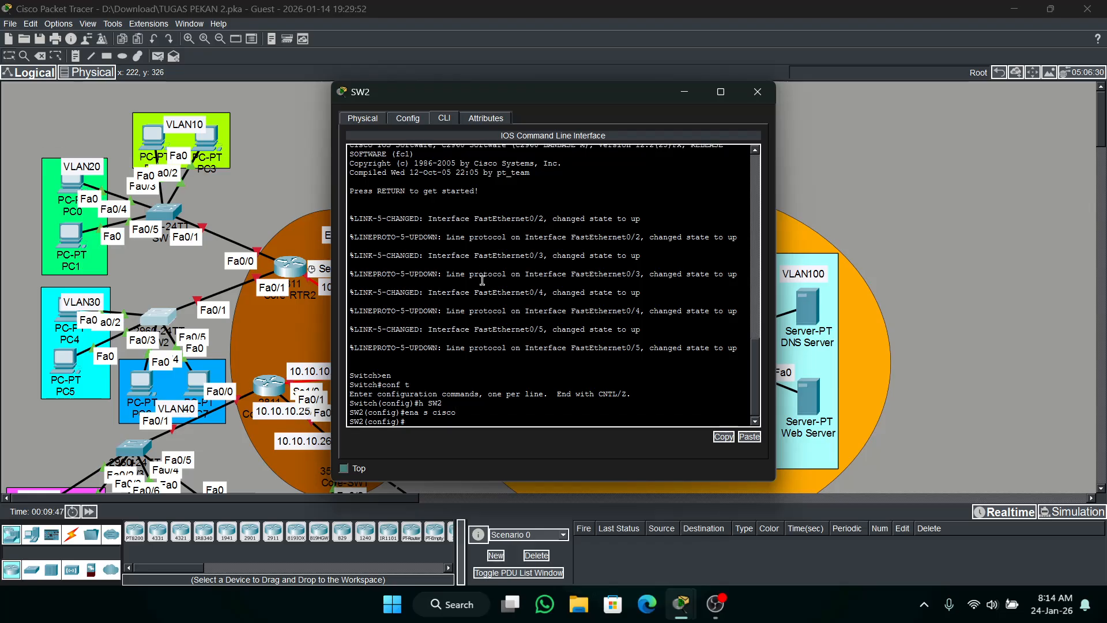
# Create VLAN 30 on SW2 and name it VLAN30.
pyautogui.write('vlan 30')
pyautogui.press('Return')
pyautogui.write('na')
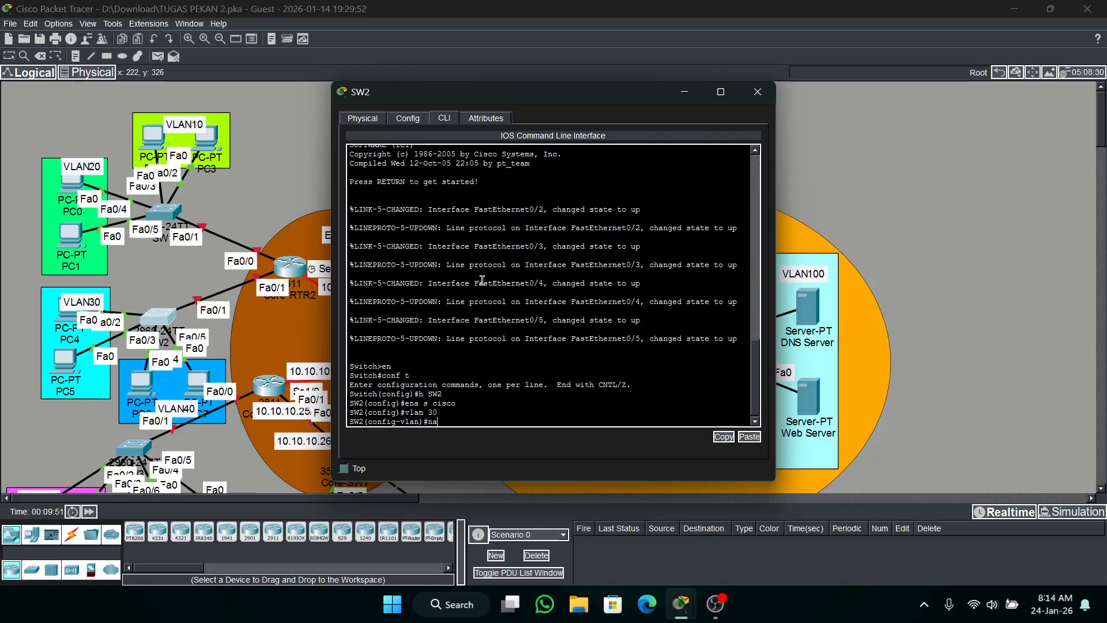
pyautogui.write('me VLAN30')
pyautogui.press('Return')
# Create VLAN 40 on SW2 and name it VLAN40.
pyautogui.write('vlan 40')
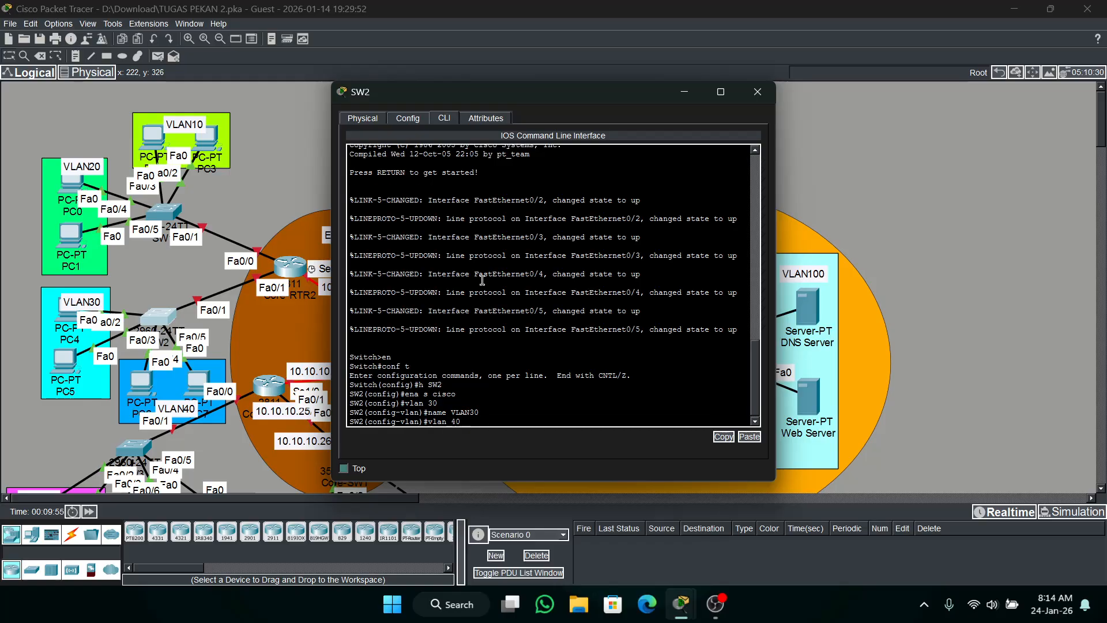
pyautogui.press('Return')
pyautogui.write('name VLAN40')
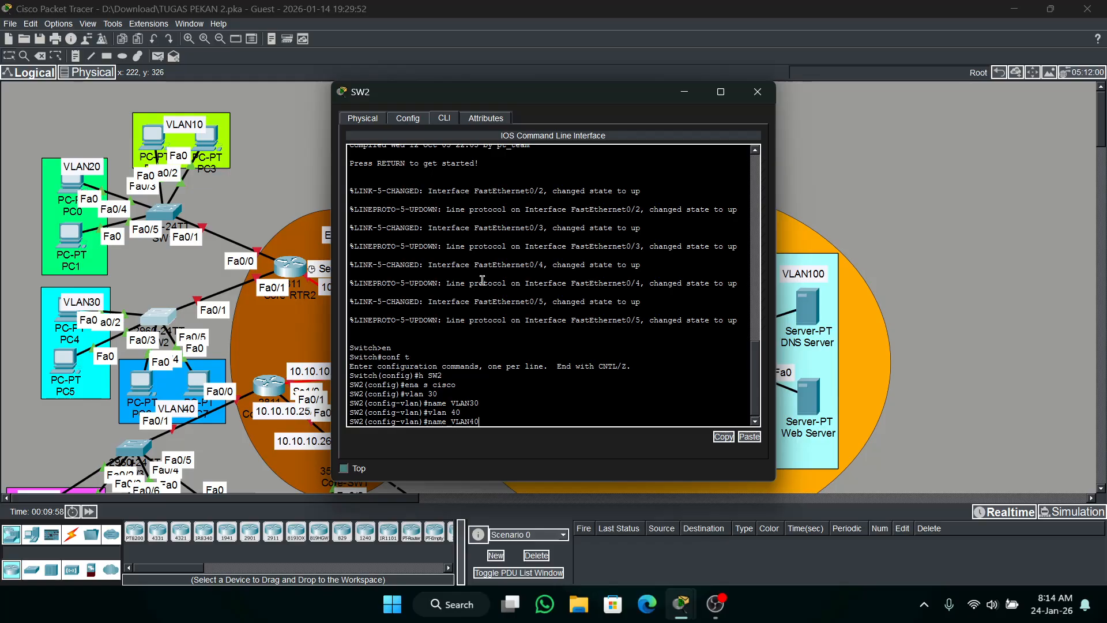
pyautogui.press('Return')
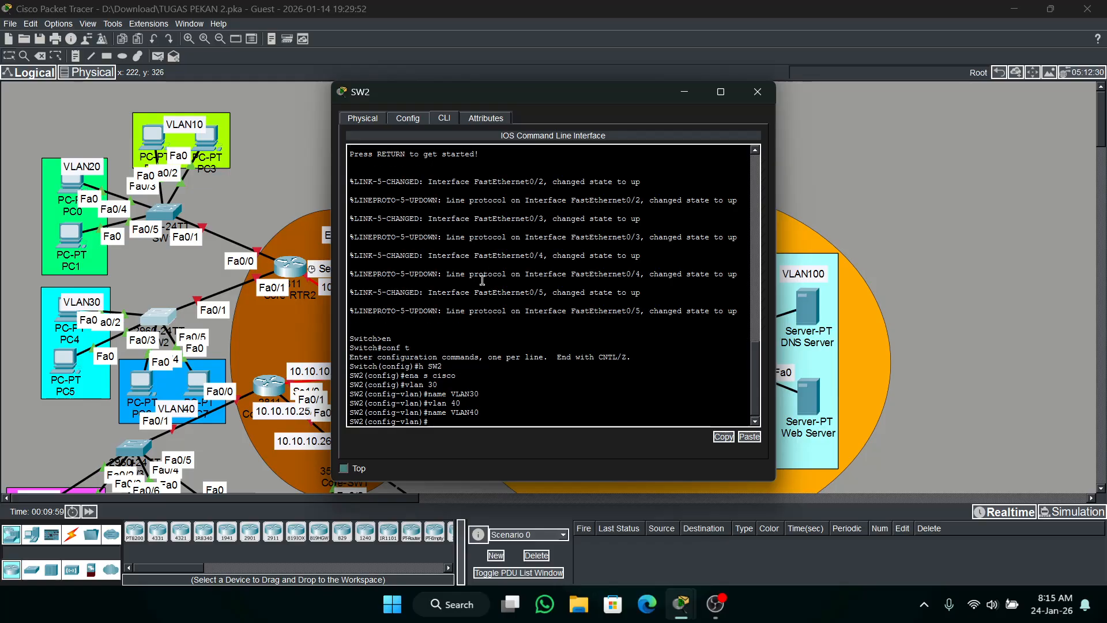
# Set SW2's interface range fa0/2-5 to access switchport mode.
pyautogui.write('int ra fa0')
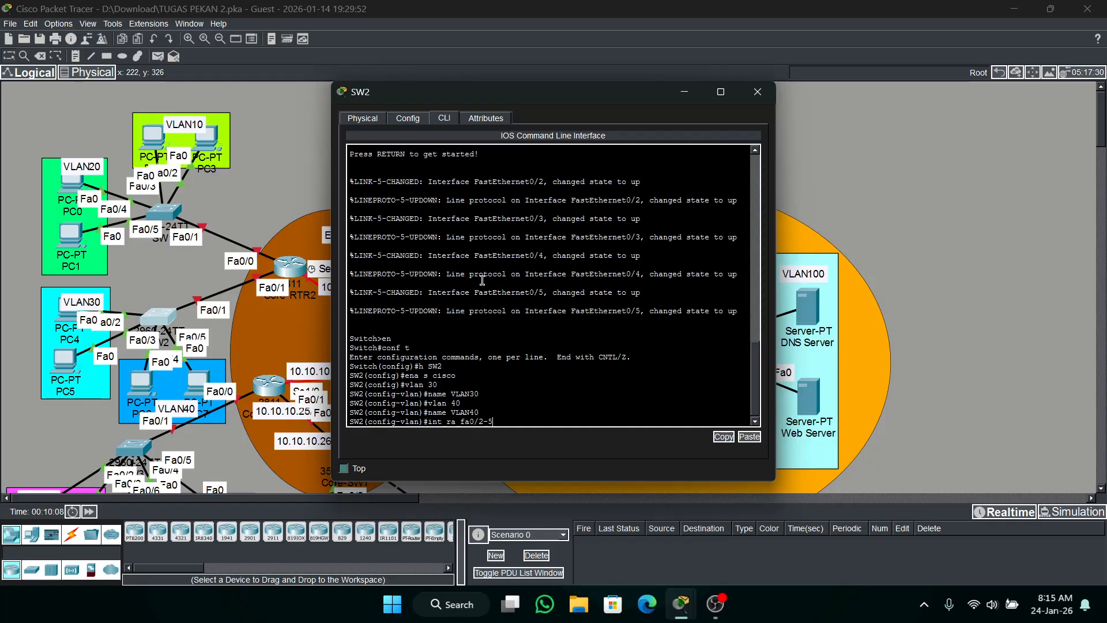
pyautogui.write('/2-5')
pyautogui.press('Return')
pyautogui.write('sw mo a')
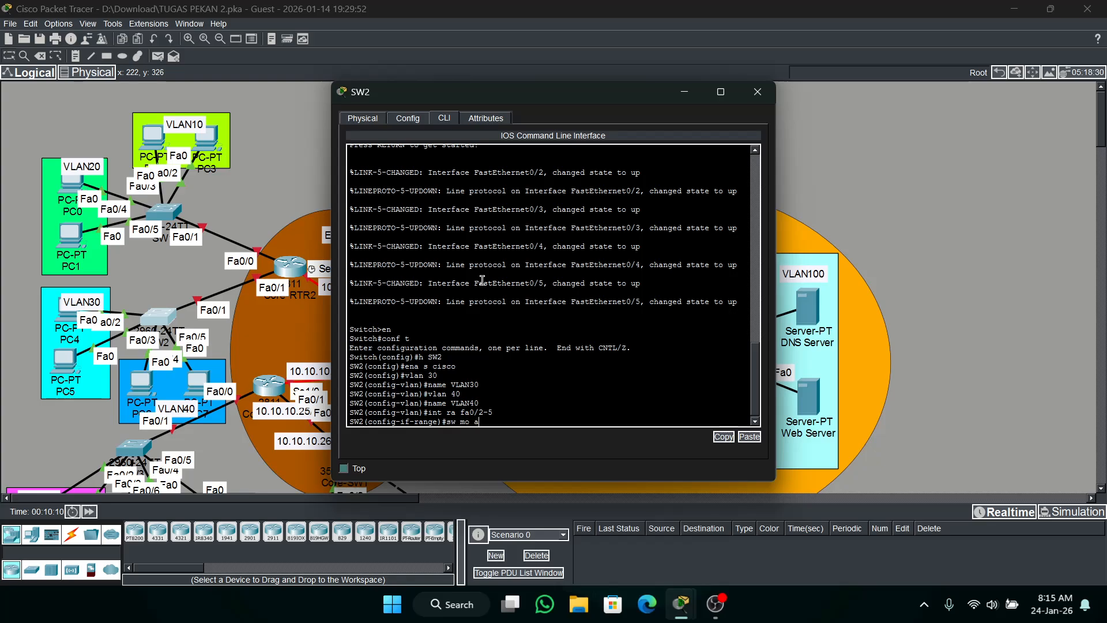
pyautogui.write('c')
pyautogui.press('Return')
# Enable spanning-tree portfast on SW2's interface range fa0/2-5.
pyautogui.write('s')
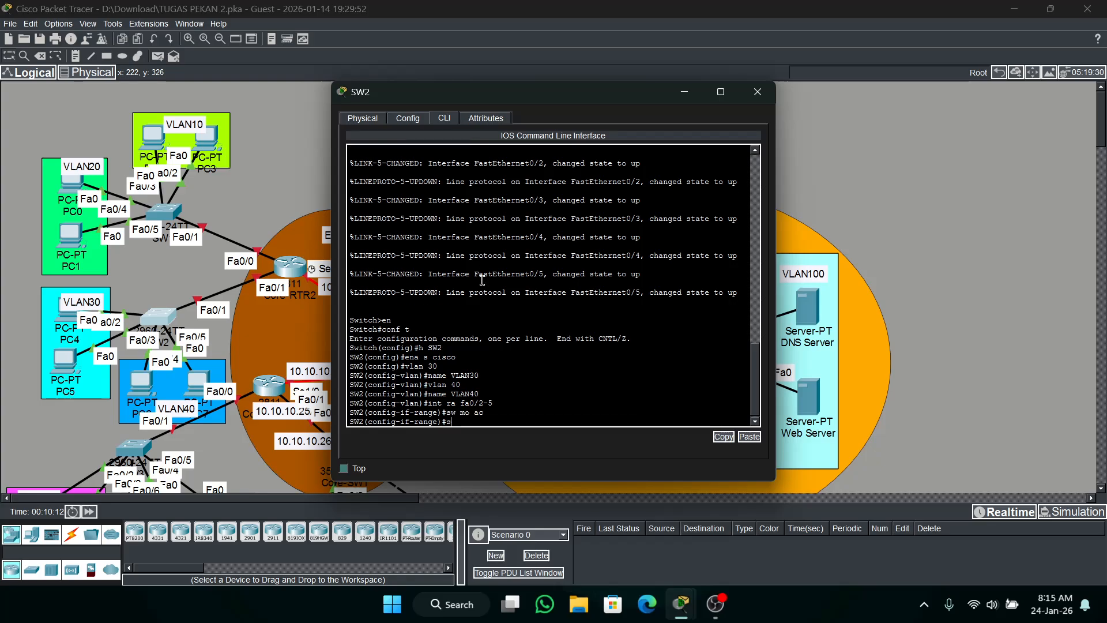
pyautogui.write('pan po')
pyautogui.press('Return')
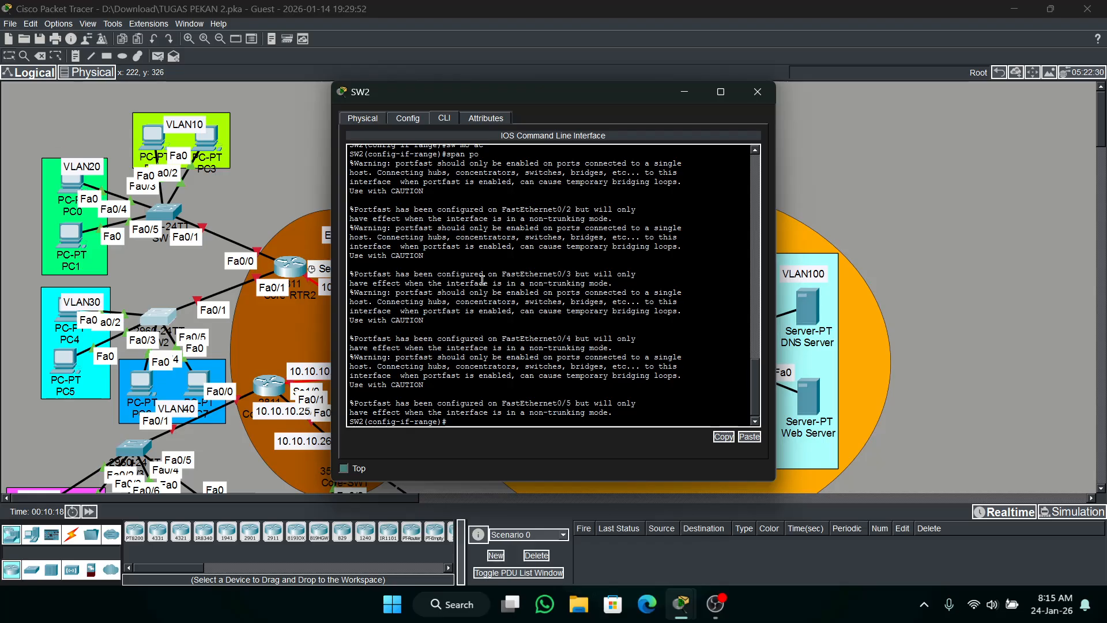
# Assign SW2's interface range fa0/2-3 to access VLAN 30.
pyautogui.write('int ra fa0/2-5')
pyautogui.press('BackSpace')
pyautogui.write('3')
pyautogui.press('Return')
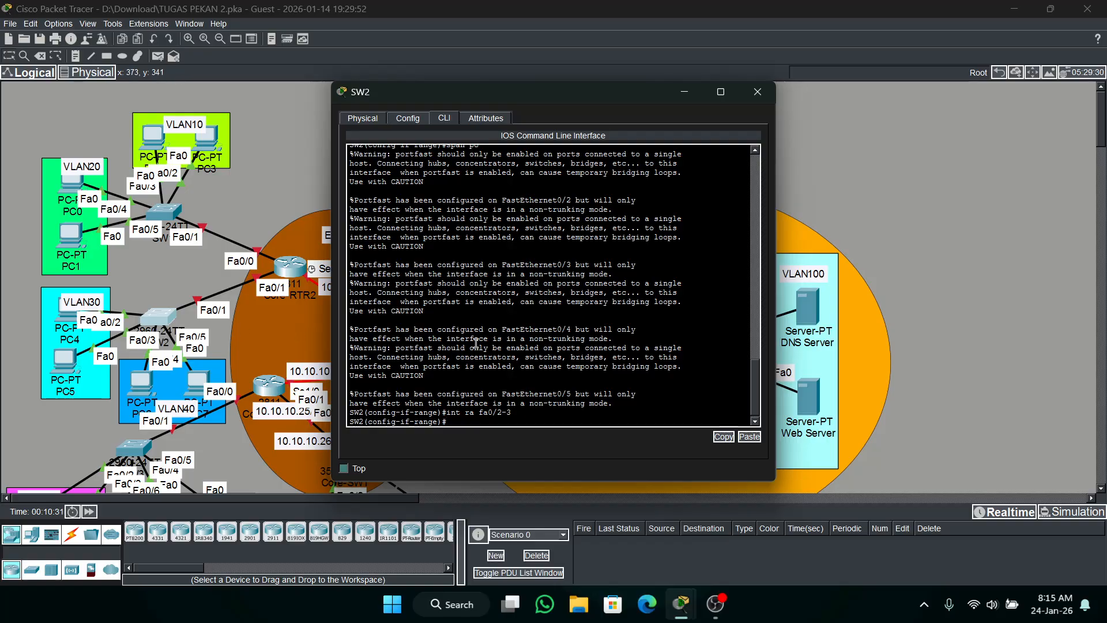
pyautogui.write('sw ac vl 30')
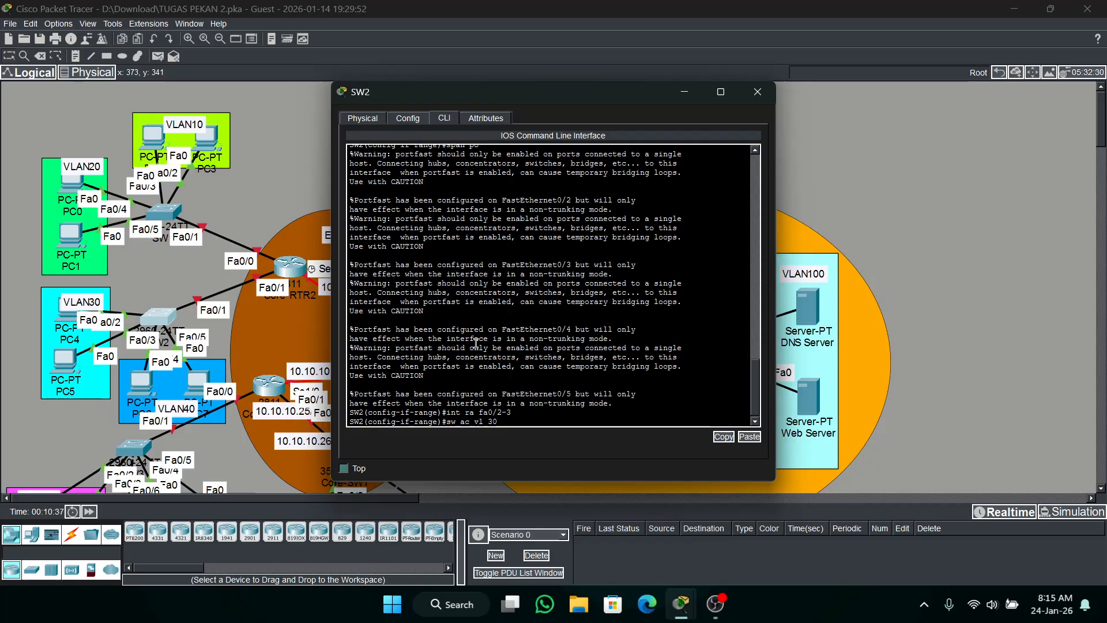
pyautogui.press('Return')
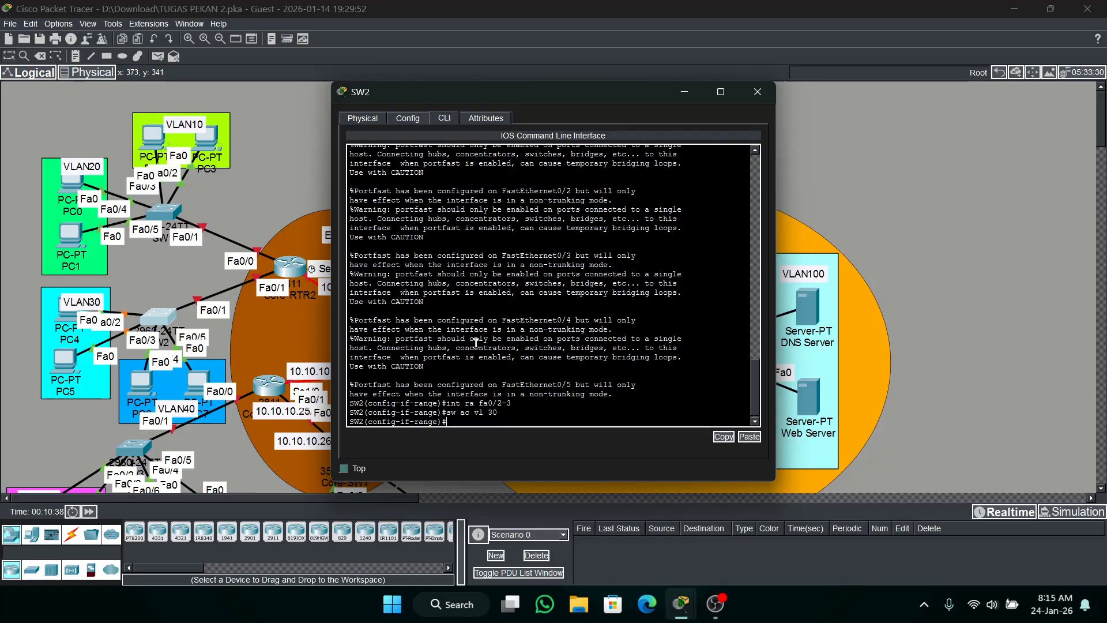
# Assign SW2's interface range fa0/4-5 to access VLAN 40.
pyautogui.write('int fa0/4-5')
pyautogui.press('Return')
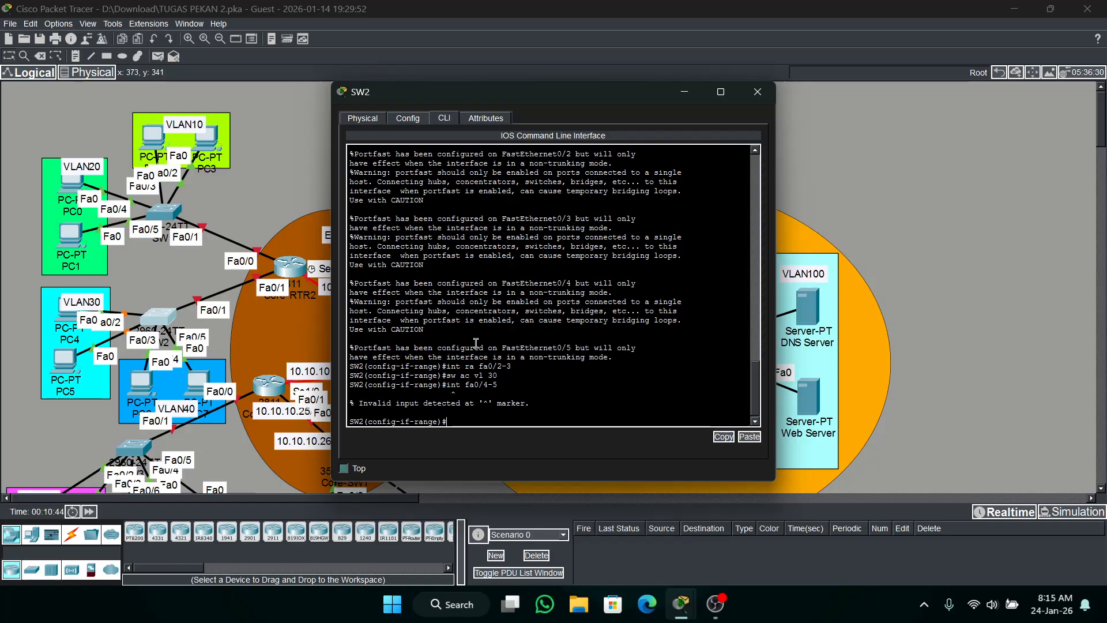
pyautogui.press('Up')
pyautogui.write('ra')
pyautogui.press('Return')
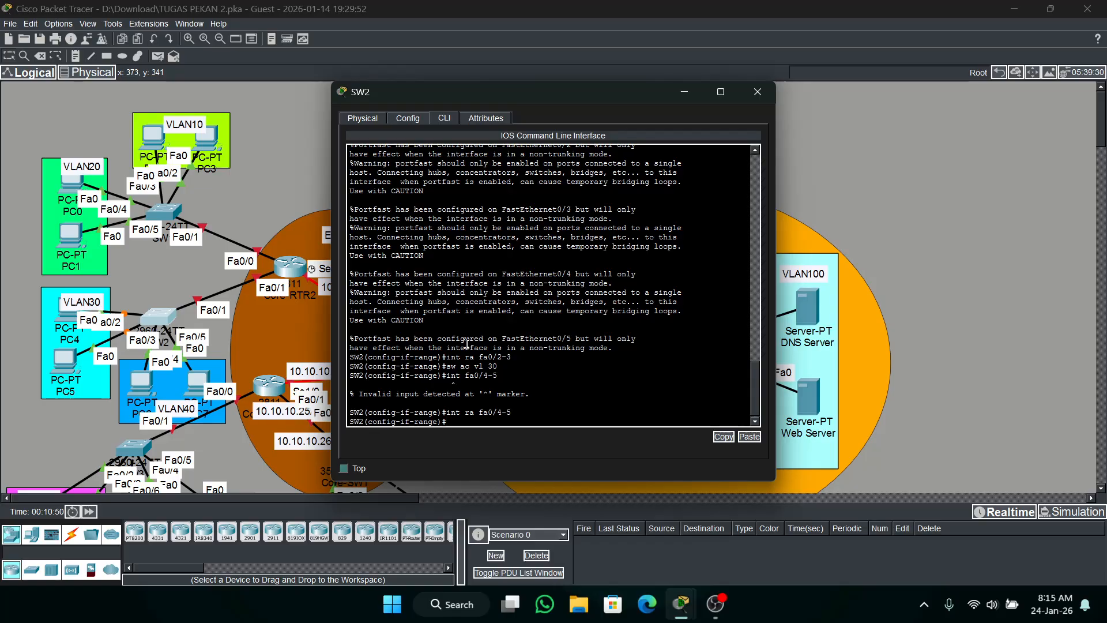
pyautogui.write('sw ac vl 40')
pyautogui.press('Return')
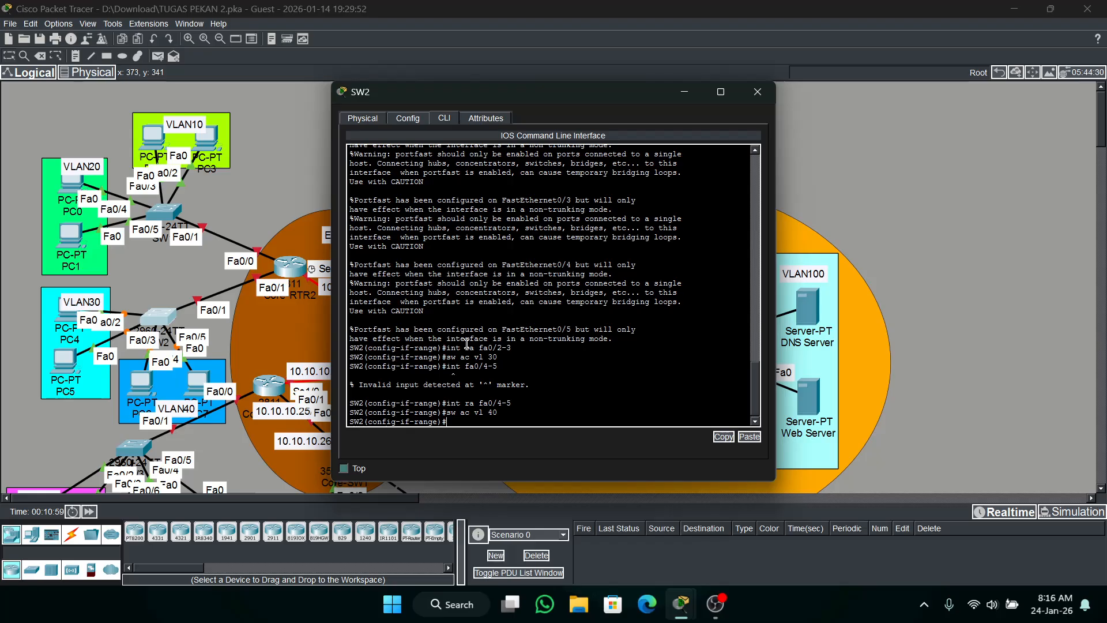
# Set SW2's interface fa0/1 to trunk switchport mode.
pyautogui.write('fa')
pyautogui.press('BackSpace')
pyautogui.press('BackSpace')
pyautogui.write('int fa0/1')
pyautogui.press('Return')
pyautogui.write('s')
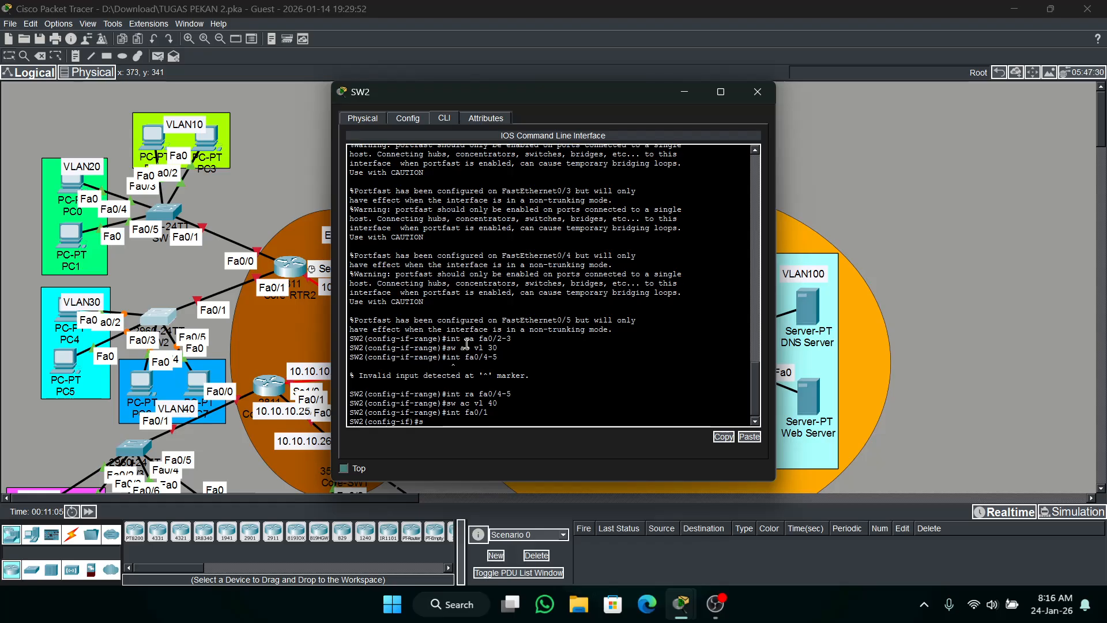
pyautogui.write('w mo tr')
pyautogui.press('Return')
pyautogui.click(676, 92)
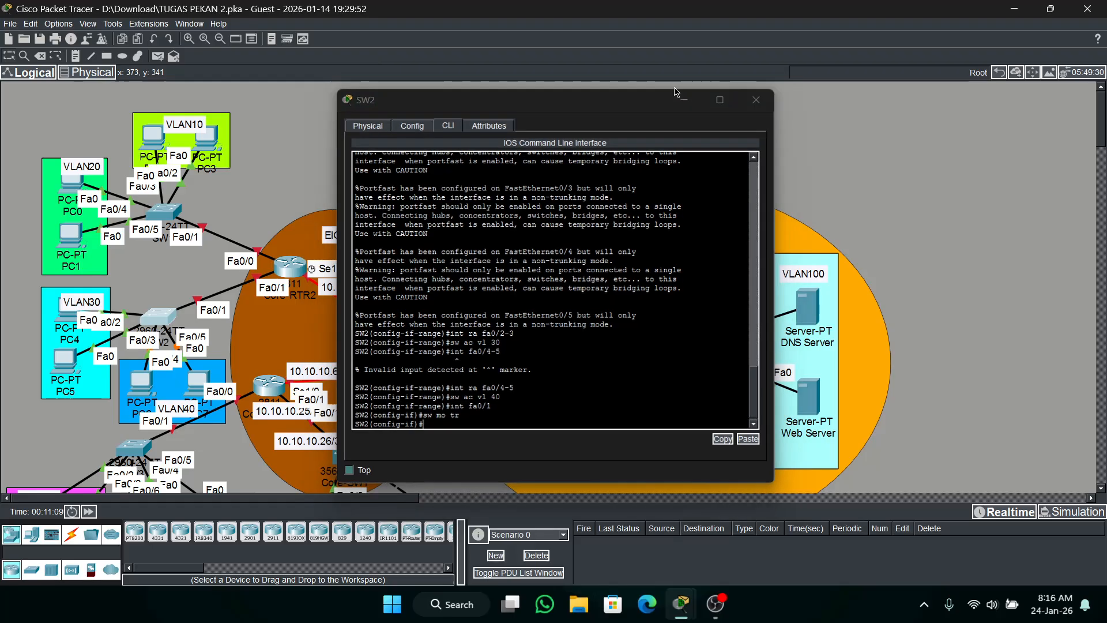
# Check the activity results, review the assessment items for SW2, and return to the topology.
pyautogui.moveTo(680, 604)
pyautogui.click(753, 522)
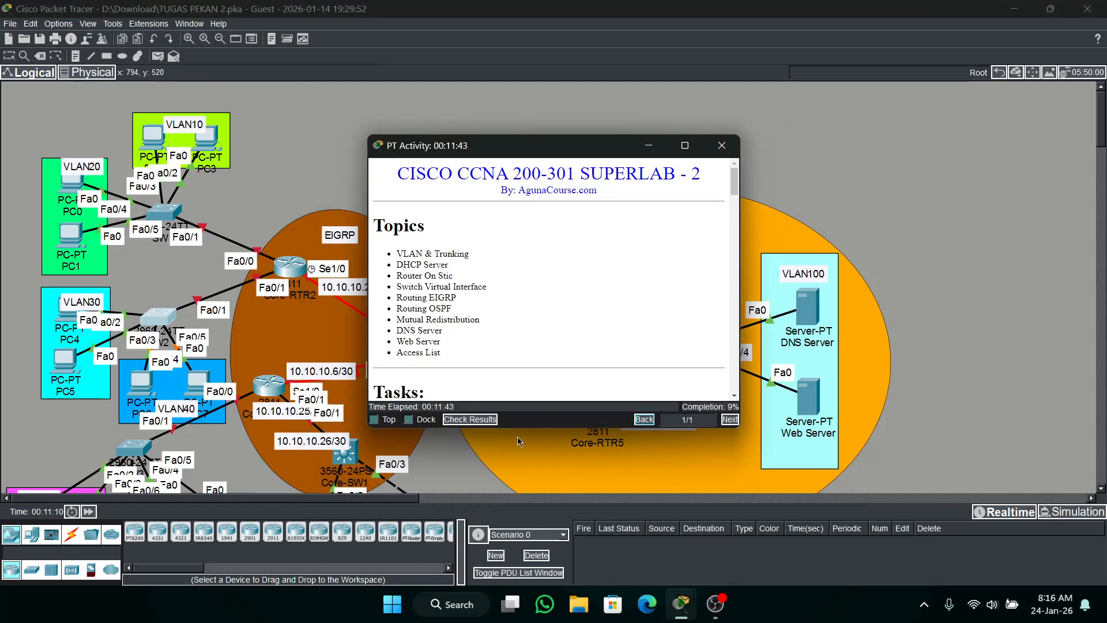
pyautogui.click(470, 419)
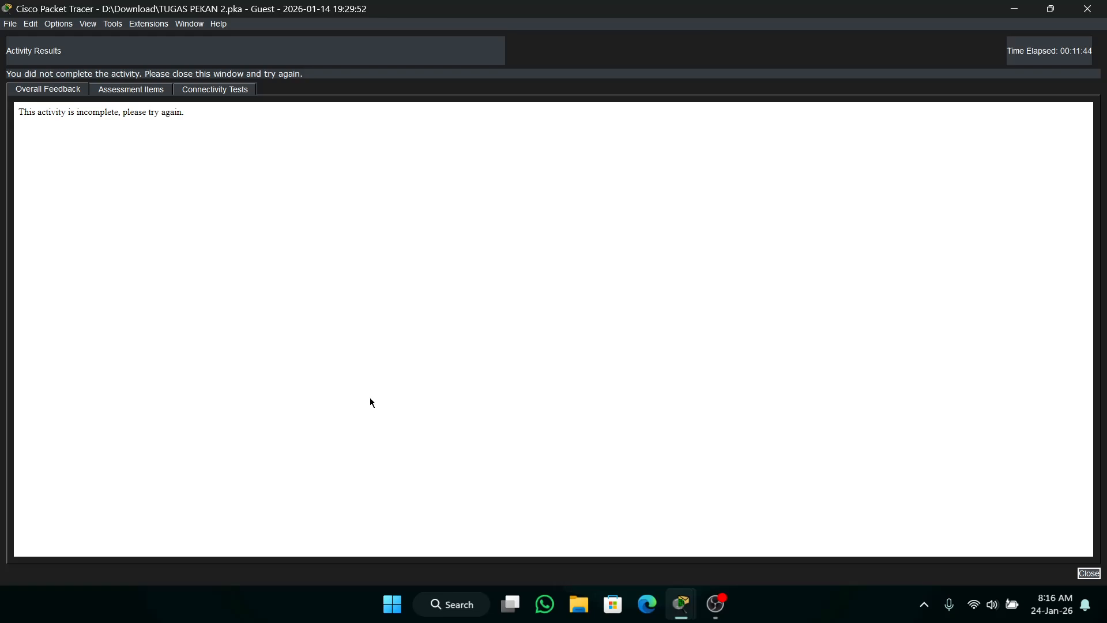
pyautogui.click(111, 93)
pyautogui.moveTo(940, 165); pyautogui.dragTo(932, 414)
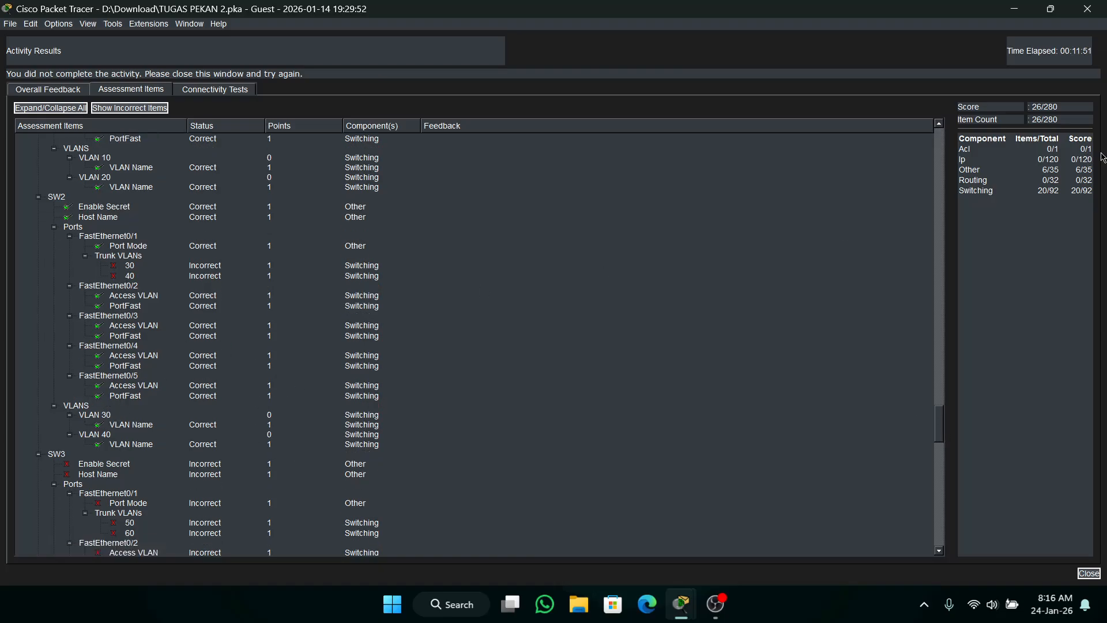
pyautogui.click(1087, 9)
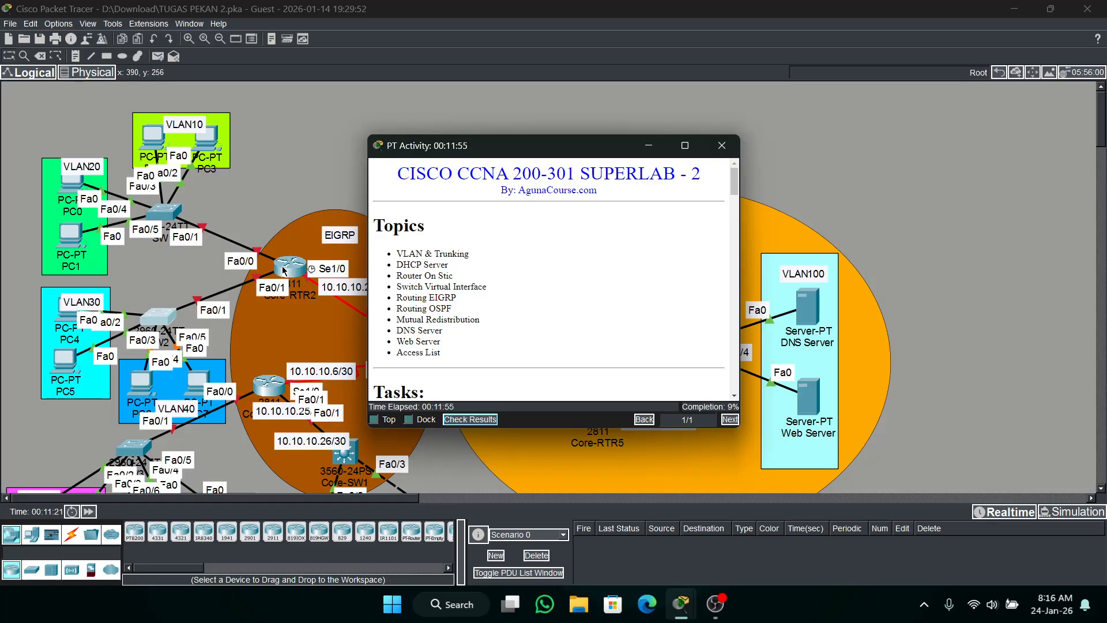
pyautogui.click(259, 228)
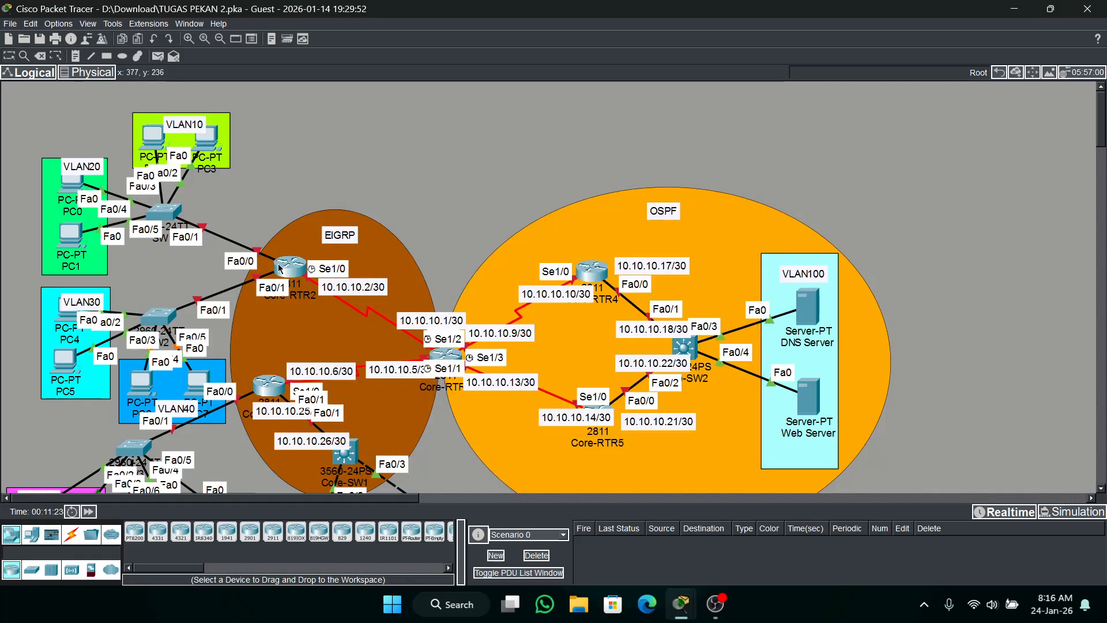
# Open the command line of router Core-RTR2, enter global configuration mode and set the hostname to Core-RTR2.
pyautogui.click(286, 264)
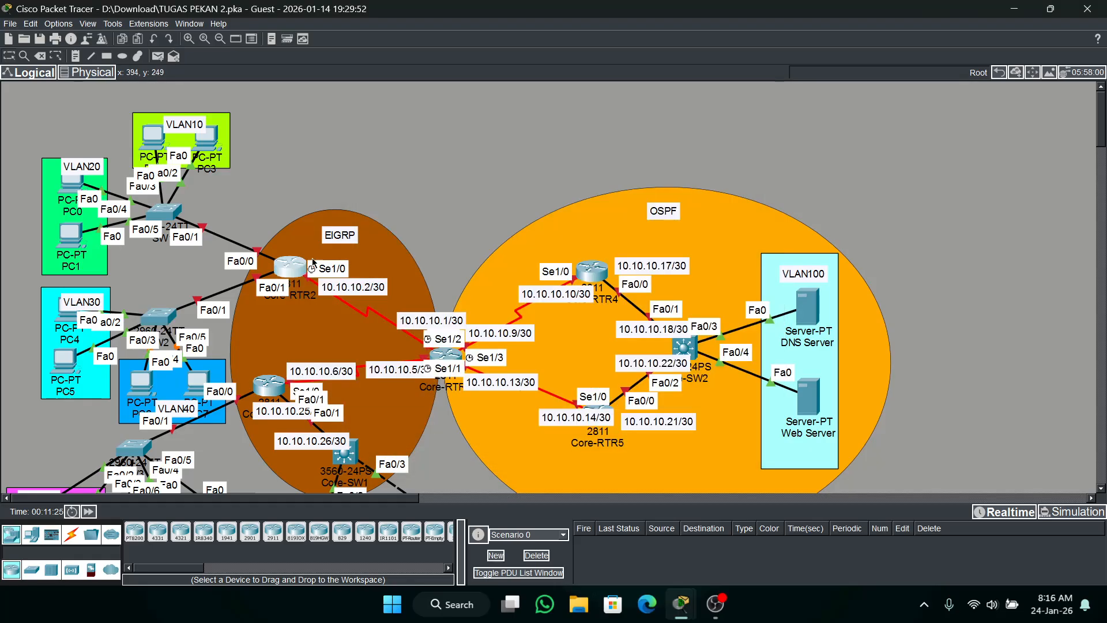
pyautogui.click(432, 120)
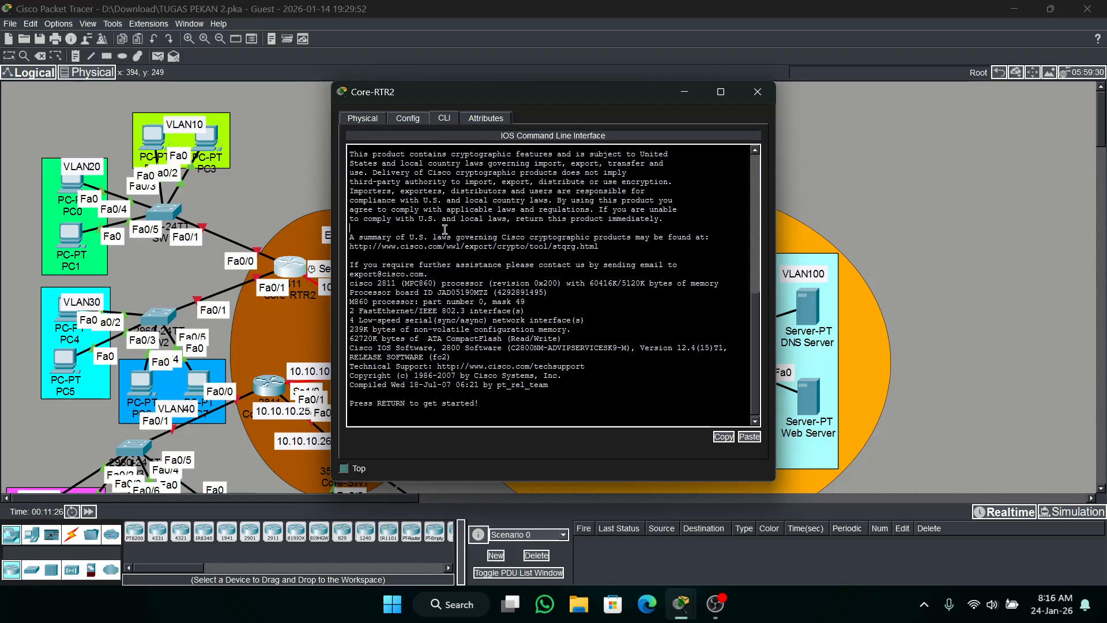
pyautogui.press('Return')
pyautogui.write('en')
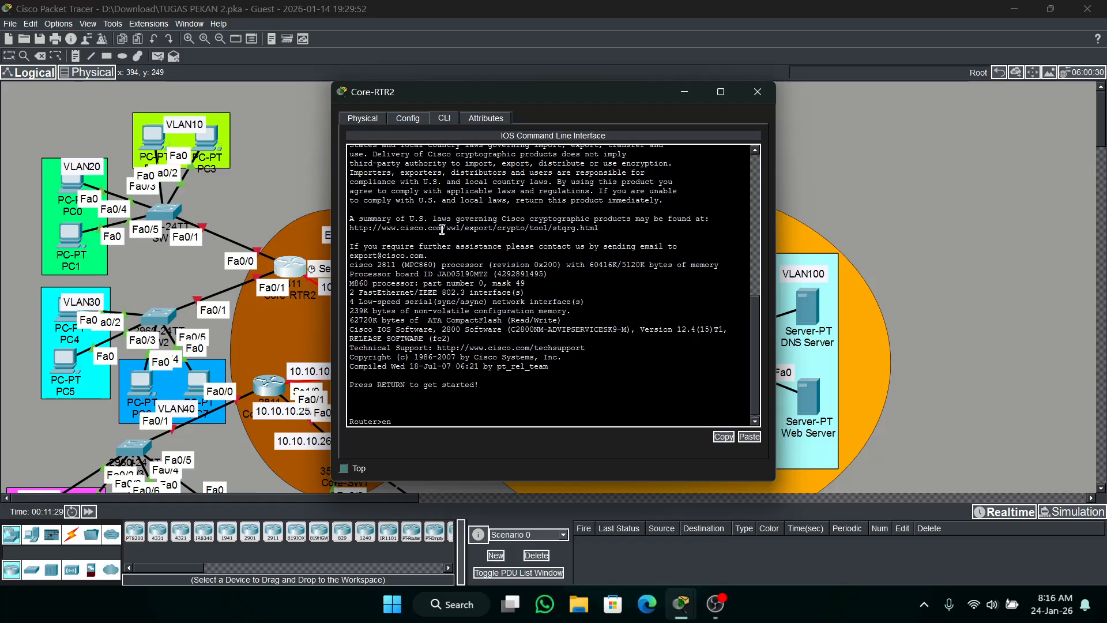
pyautogui.press('Return')
pyautogui.write('conf t')
pyautogui.press('Return')
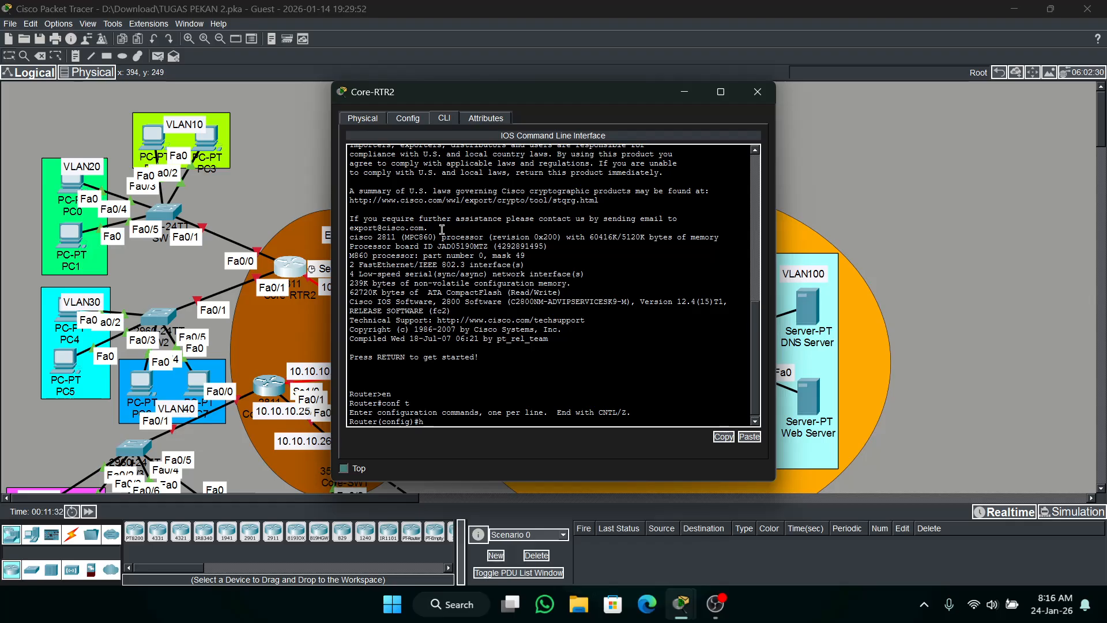
pyautogui.write('h Co')
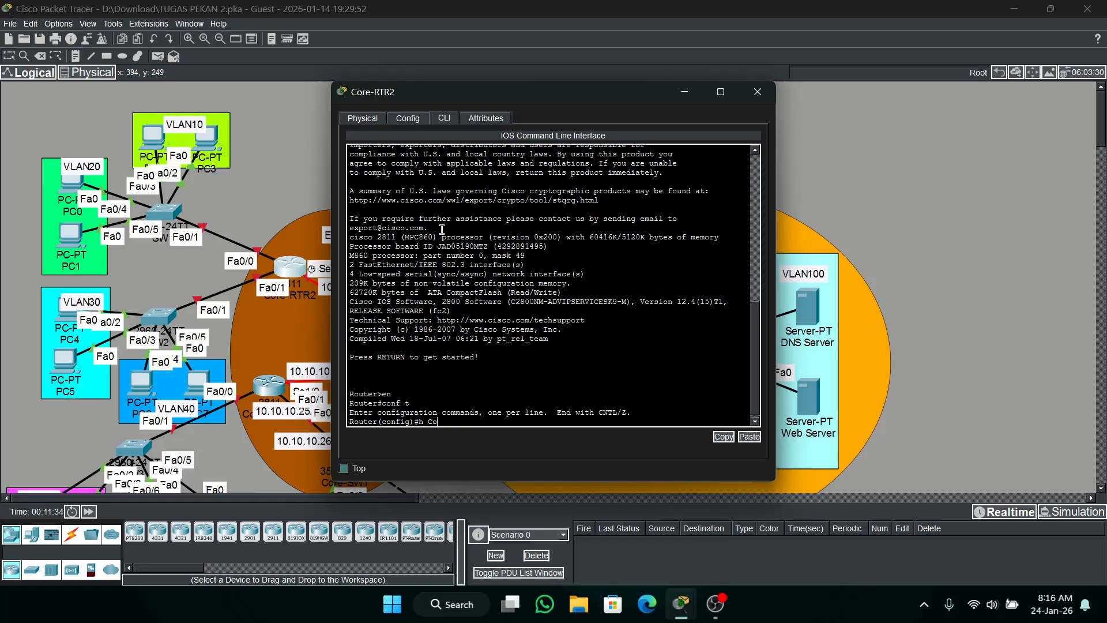
pyautogui.write('re-RT')
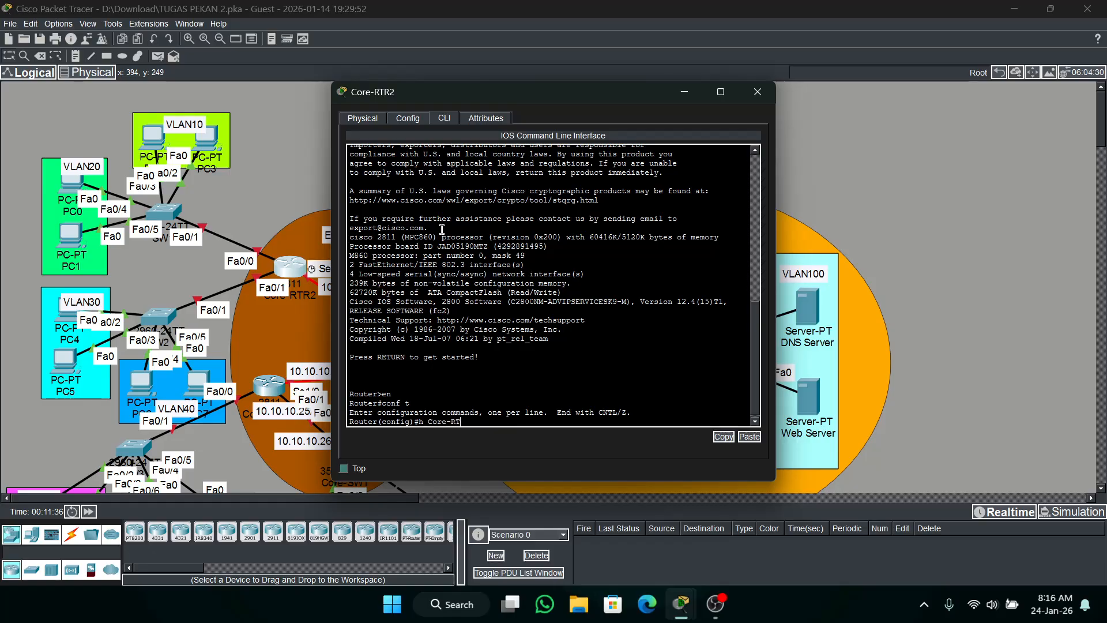
pyautogui.write('R2')
pyautogui.press('Return')
# Set the enable secret password on Core-RTR2.
pyautogui.write('ena ')
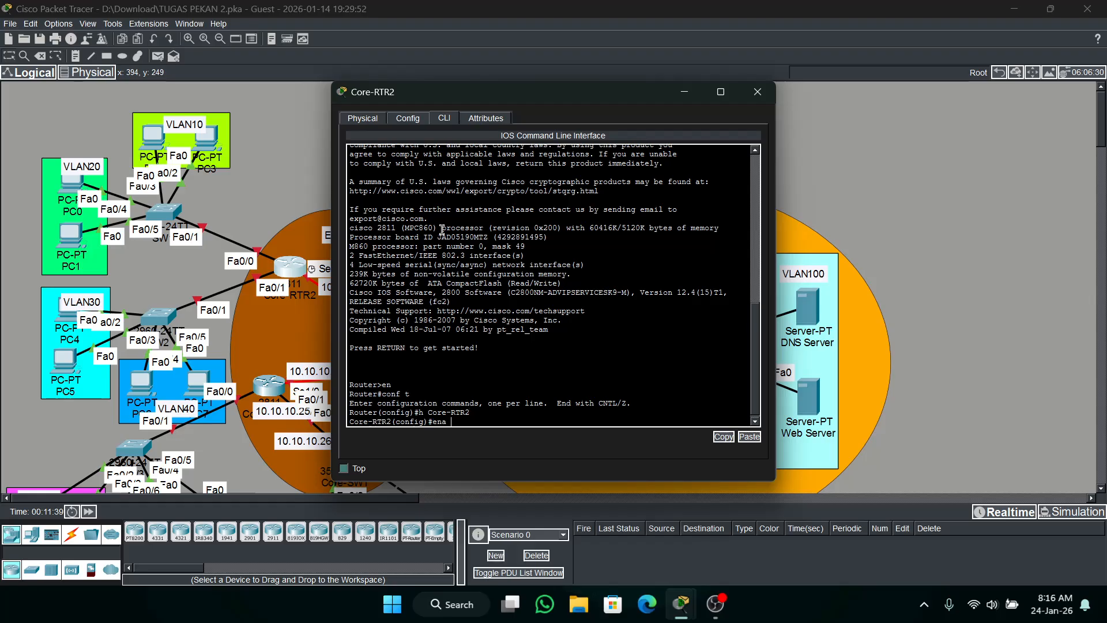
pyautogui.write('s  cisco')
pyautogui.press('Return')
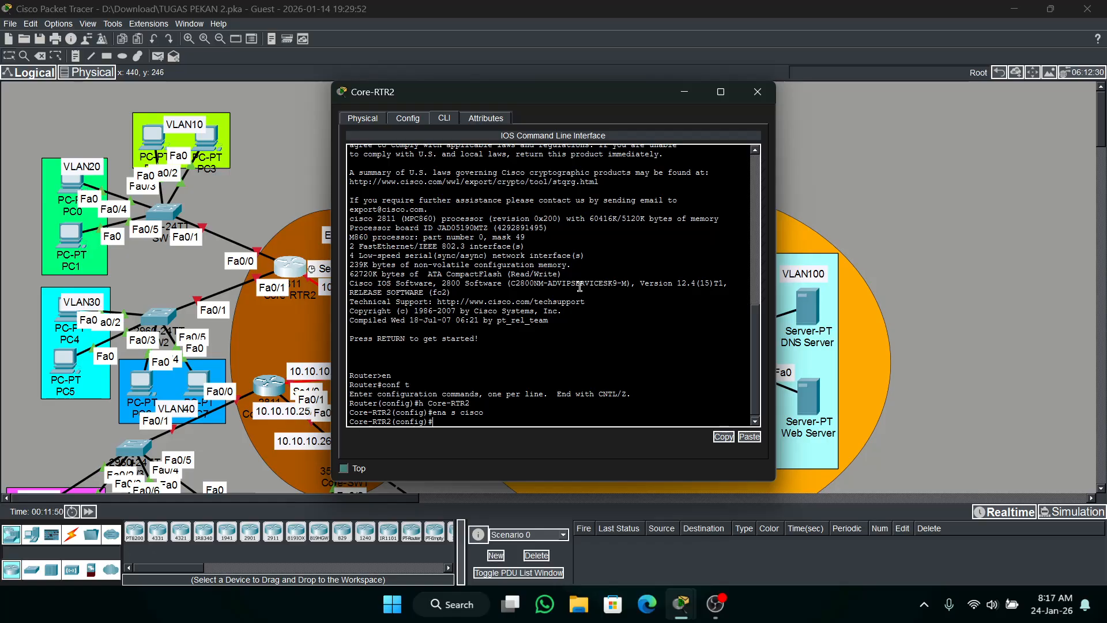
# Bring up Core-RTR2's interface range fa0/0-1 with no shutdown.
pyautogui.write('int f')
pyautogui.write('a0/0')
pyautogui.press('BackSpace')
pyautogui.press('BackSpace')
pyautogui.press('BackSpace')
pyautogui.press('BackSpace')
pyautogui.press('BackSpace')
pyautogui.write('ra fa0.')
pyautogui.press('BackSpace')
pyautogui.write('/0-1')
pyautogui.press('Return')
pyautogui.write('no')
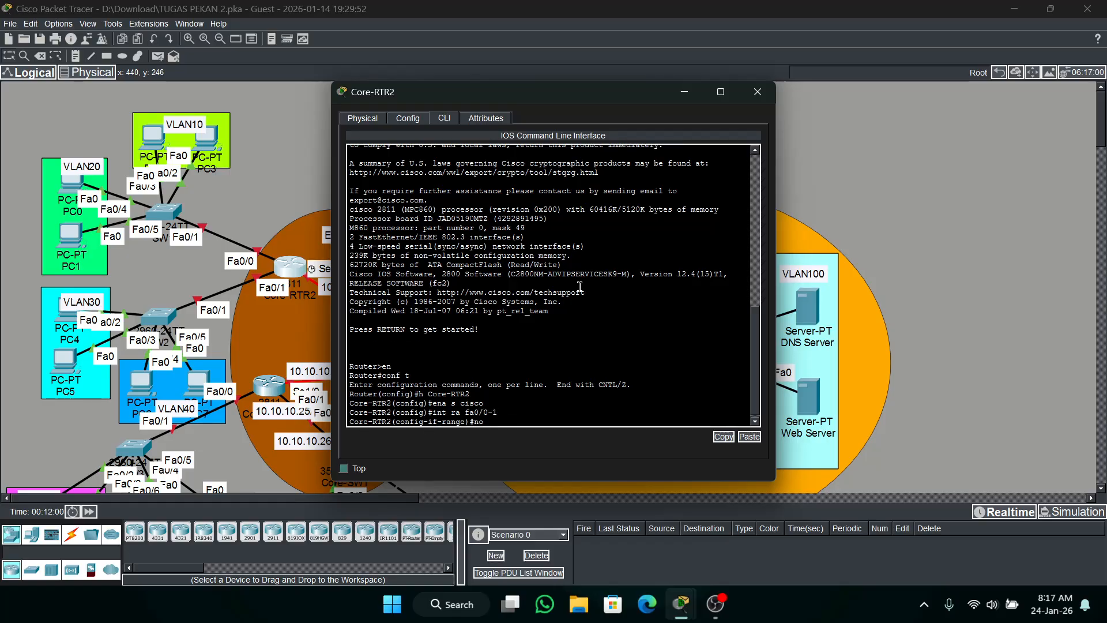
pyautogui.write(' sh')
pyautogui.press('Return')
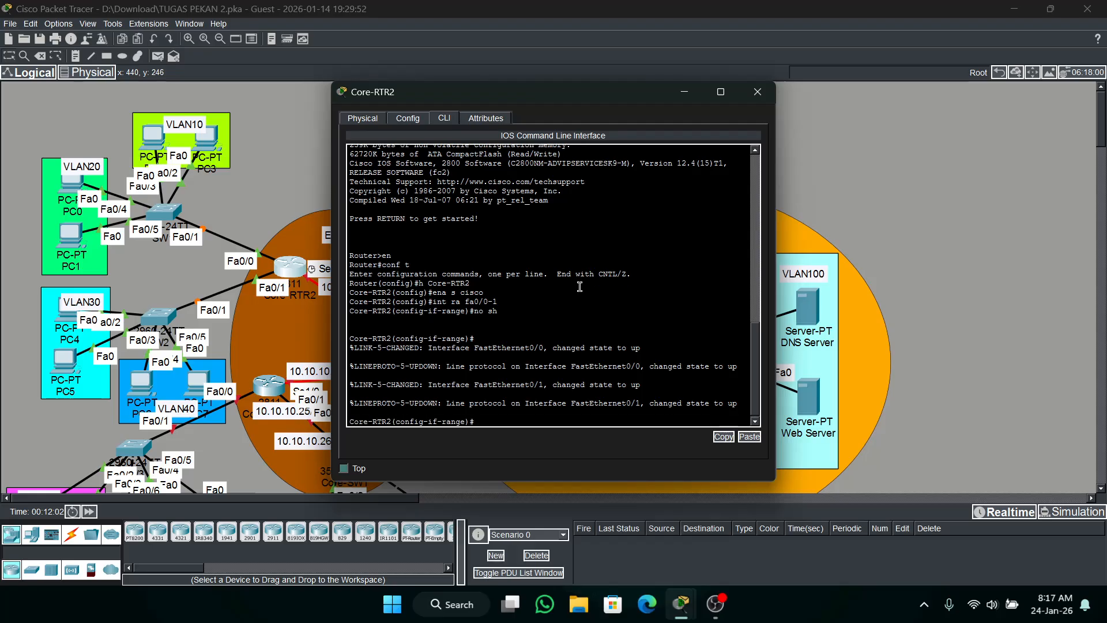
# Create subinterface fa0/0.10 on Core-RTR2's interface fa0/0.
pyautogui.write('int fa0/0')
pyautogui.press('Return')
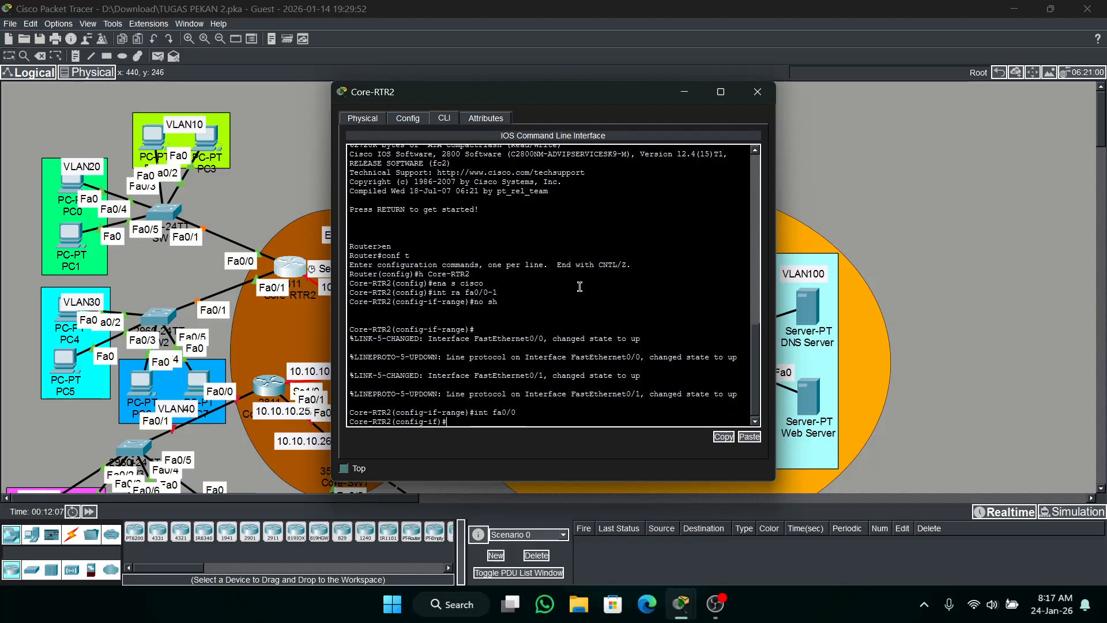
pyautogui.press('Up')
pyautogui.write('.')
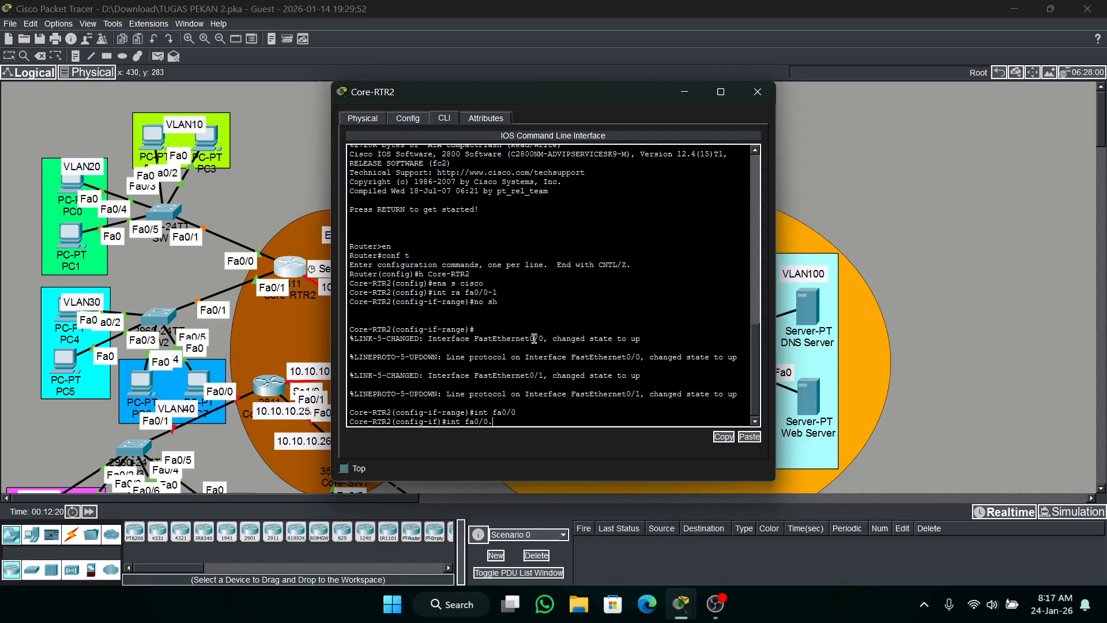
pyautogui.write('10')
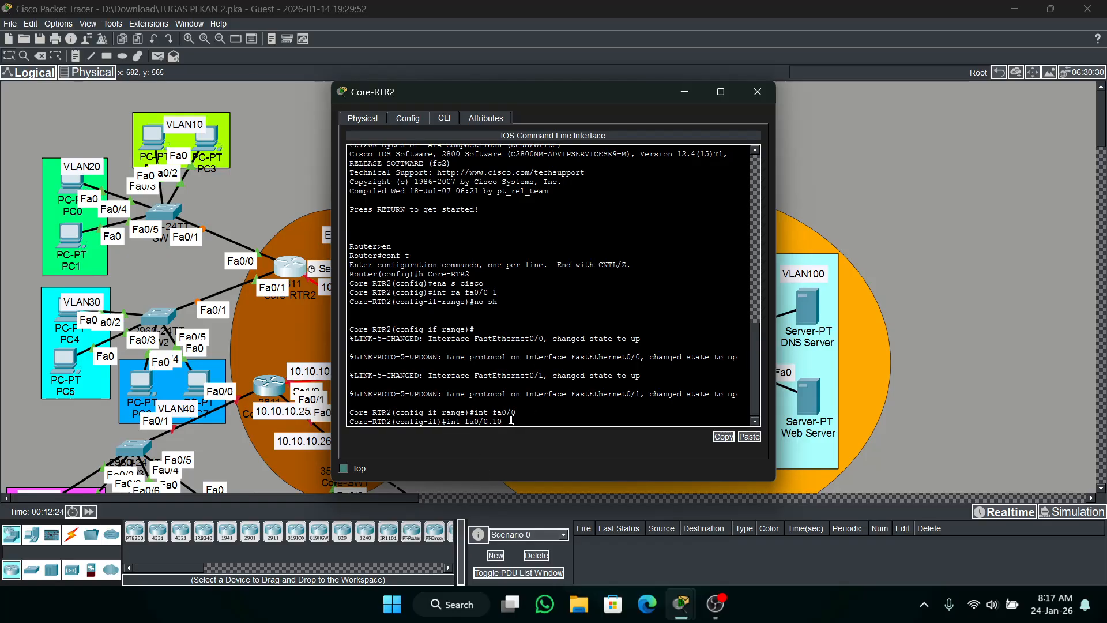
pyautogui.press('Return')
pyautogui.press('Return')
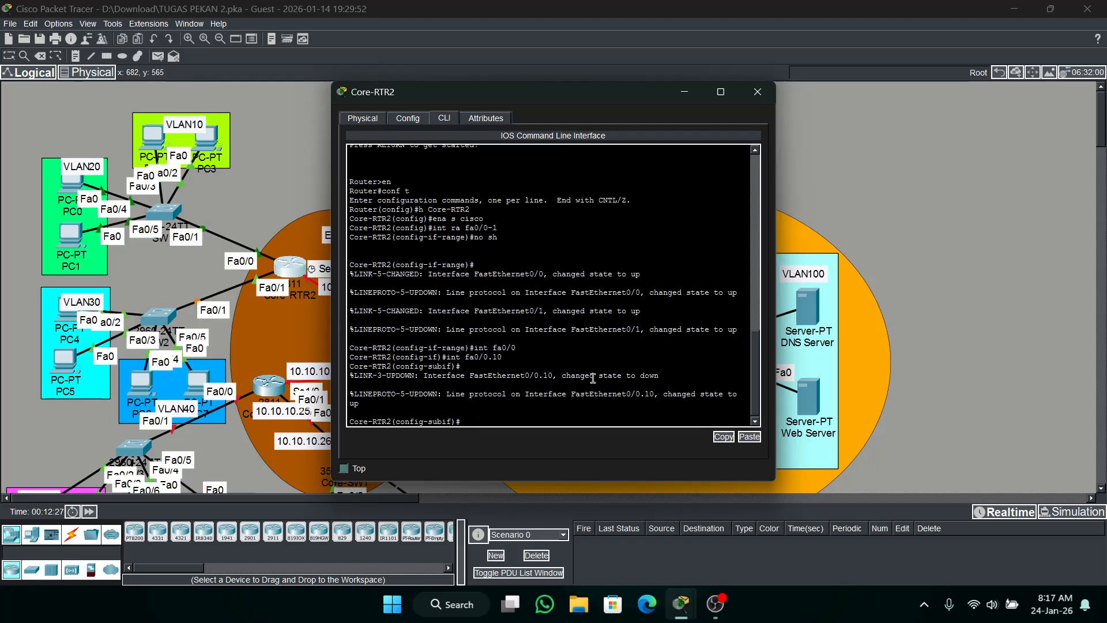
# Set dot1Q encapsulation for VLAN 10 on subinterface fa0/0.10.
pyautogui.write('en')
pyautogui.press('Tab')
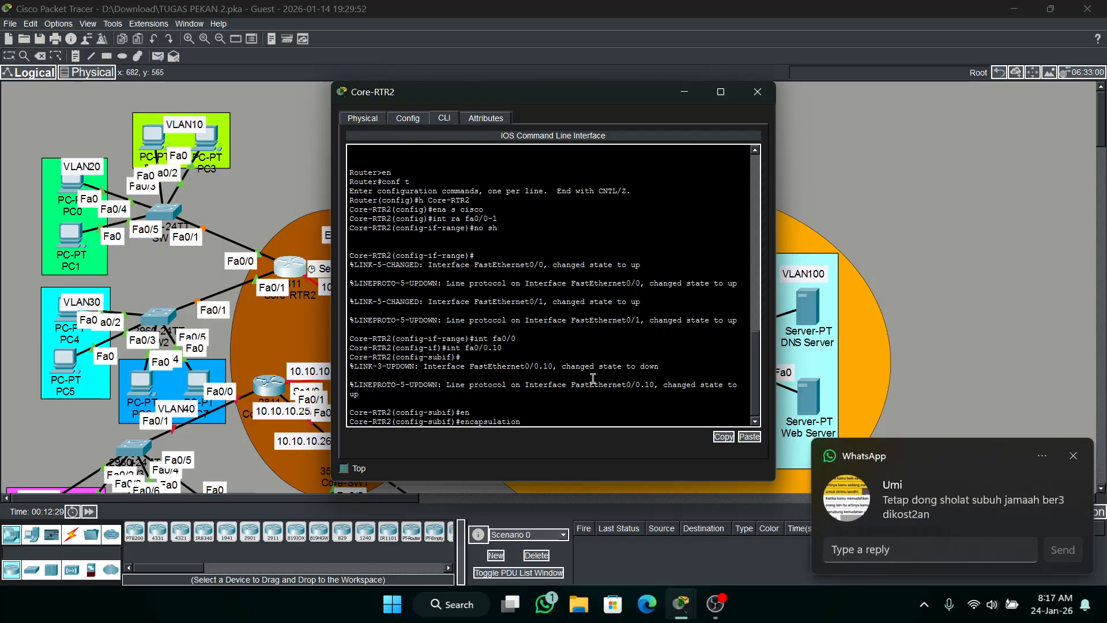
pyautogui.write('d')
pyautogui.press('Tab')
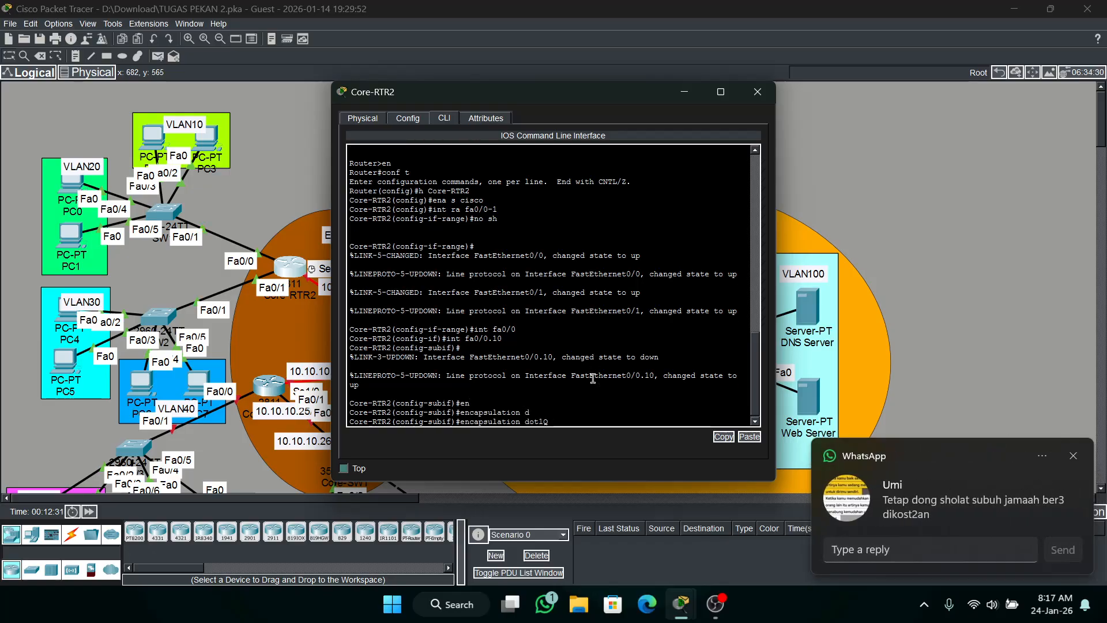
pyautogui.write('10')
pyautogui.press('Return')
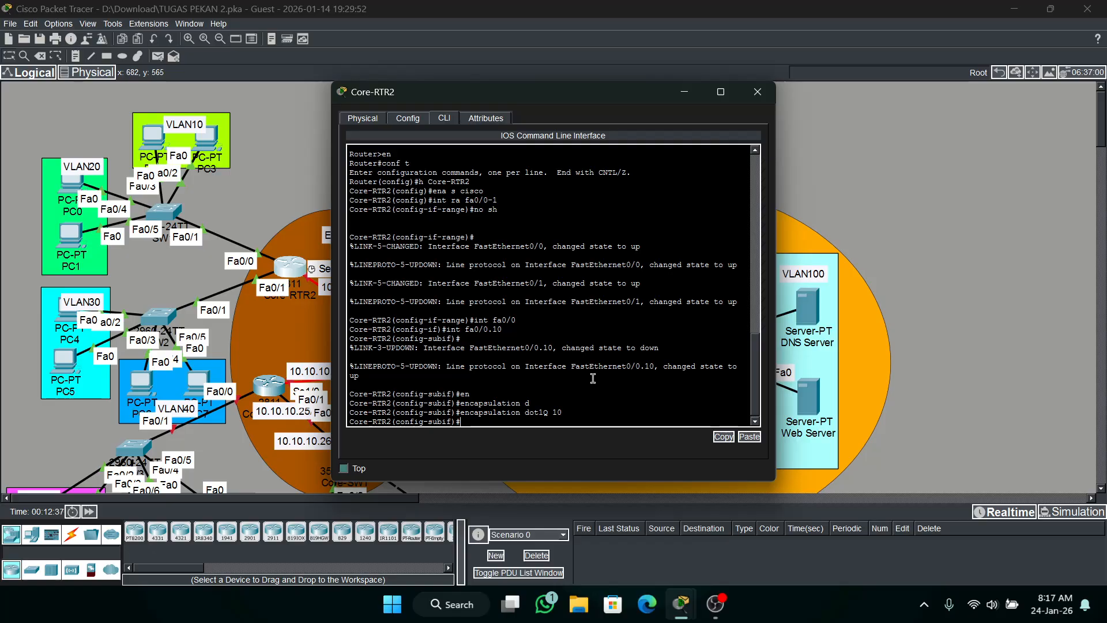
# Assign IP address 192.168.10.1 with mask 255.255.255.0 to subinterface fa0/0.10.
pyautogui.write('ip add 192.16')
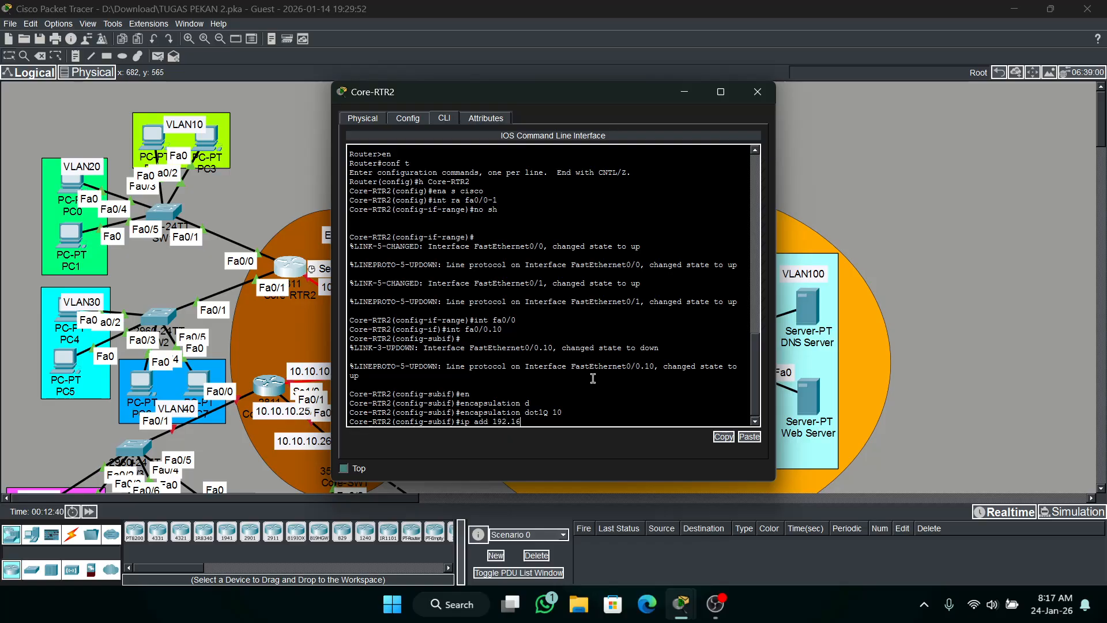
pyautogui.write('8.10.1 255.255.255.0')
pyautogui.press('Return')
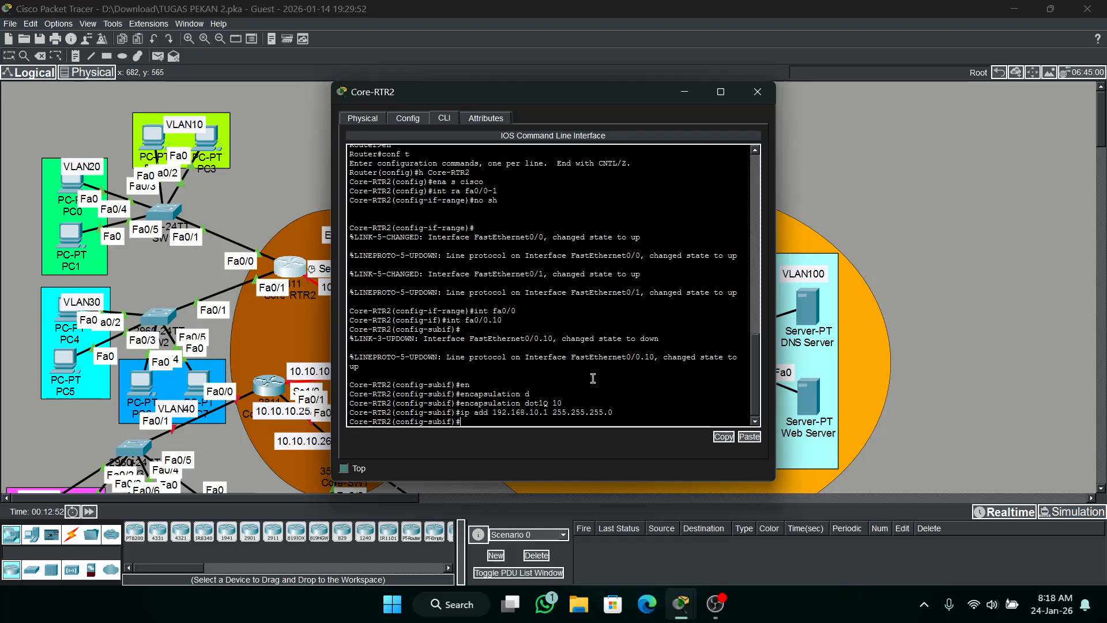
# Create subinterface fa0/0.20 on Core-RTR2 with dot1Q encapsulation for VLAN 20.
pyautogui.write('int fa0/0.10')
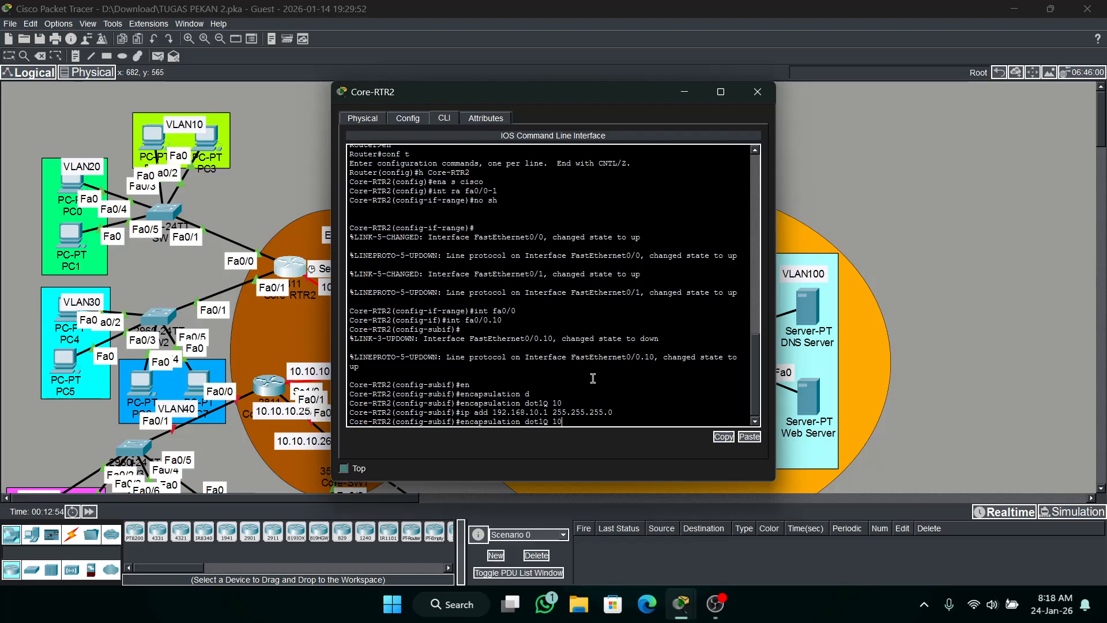
pyautogui.press('BackSpace')
pyautogui.press('BackSpace')
pyautogui.write('20')
pyautogui.press('Return')
pyautogui.press('Up')
pyautogui.press('Up')
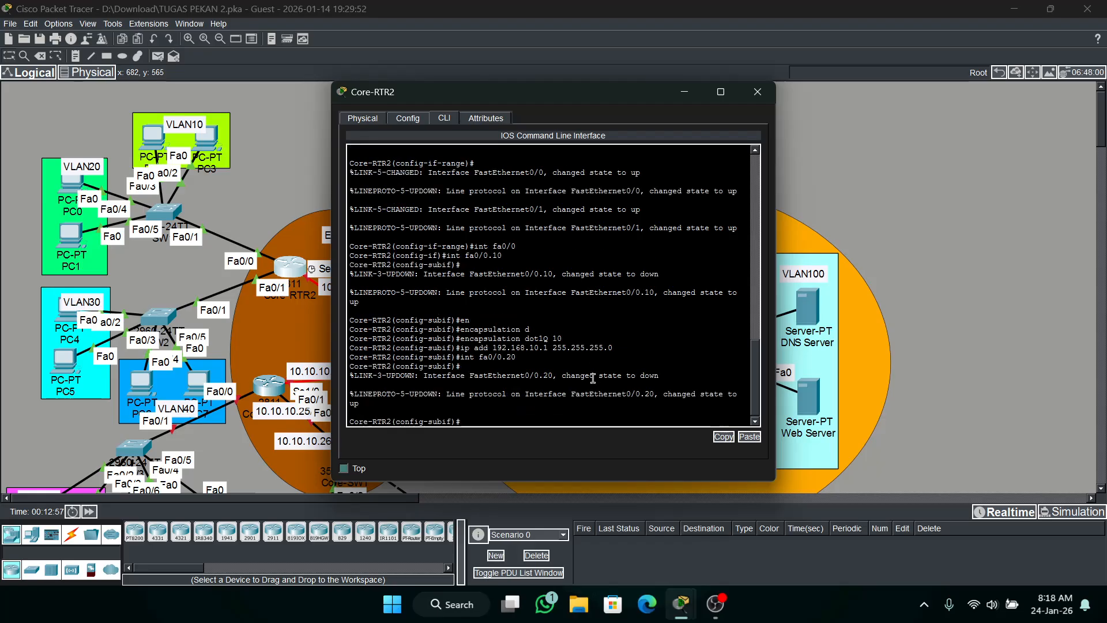
pyautogui.press('Up')
pyautogui.write('20')
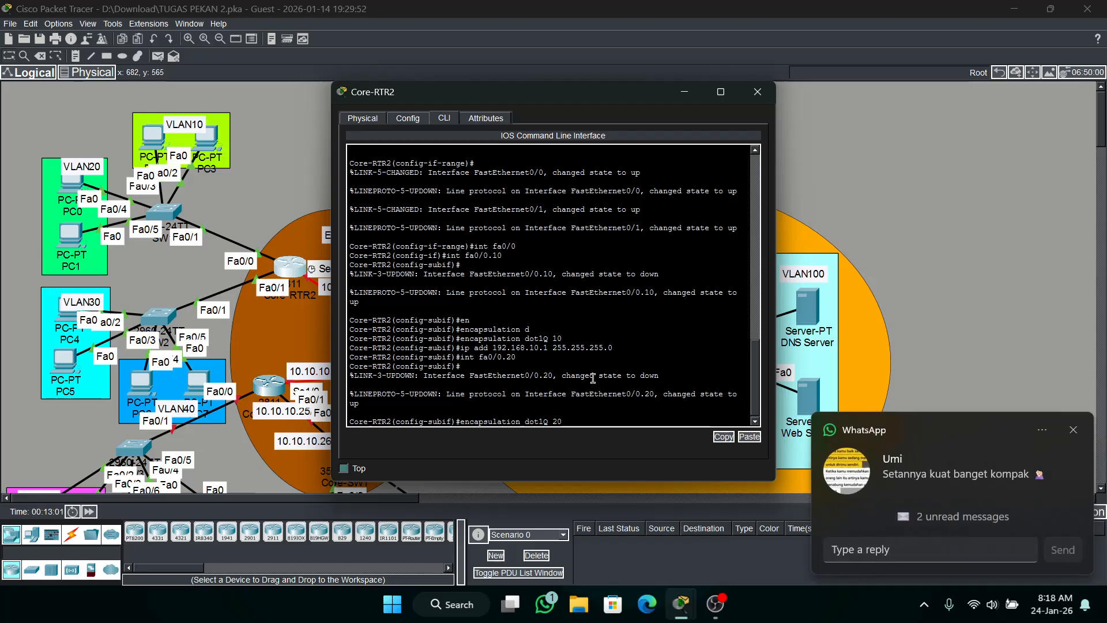
pyautogui.press('Return')
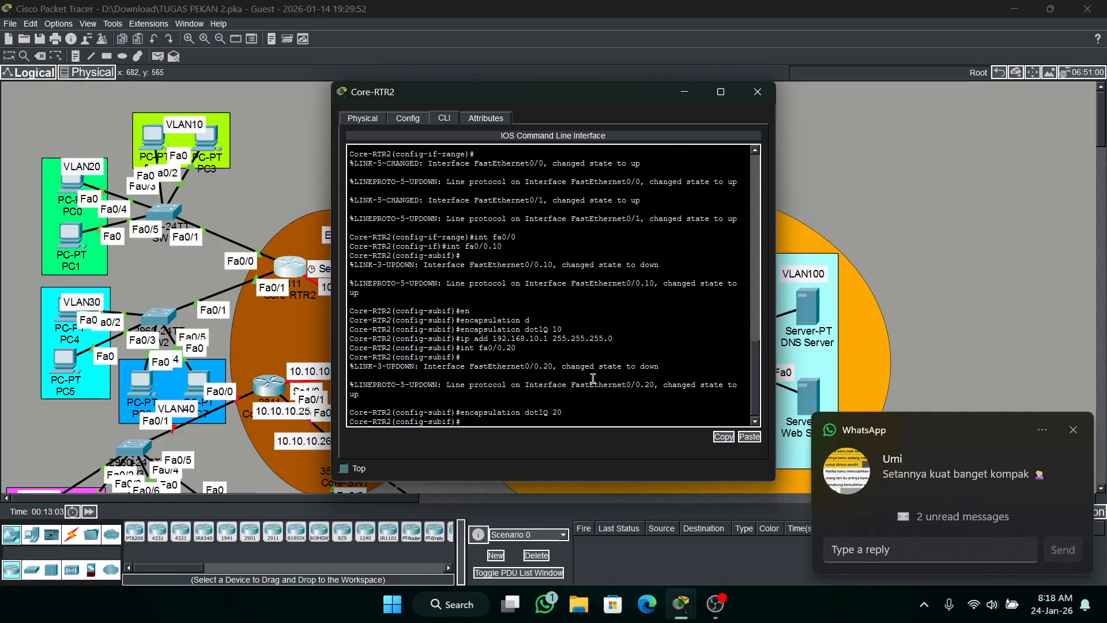
# Assign IP address 192.168.20.1 with mask 255.255.255.0 to subinterface fa0/0.20.
pyautogui.press('Up')
pyautogui.press('Up')
pyautogui.press('Up')
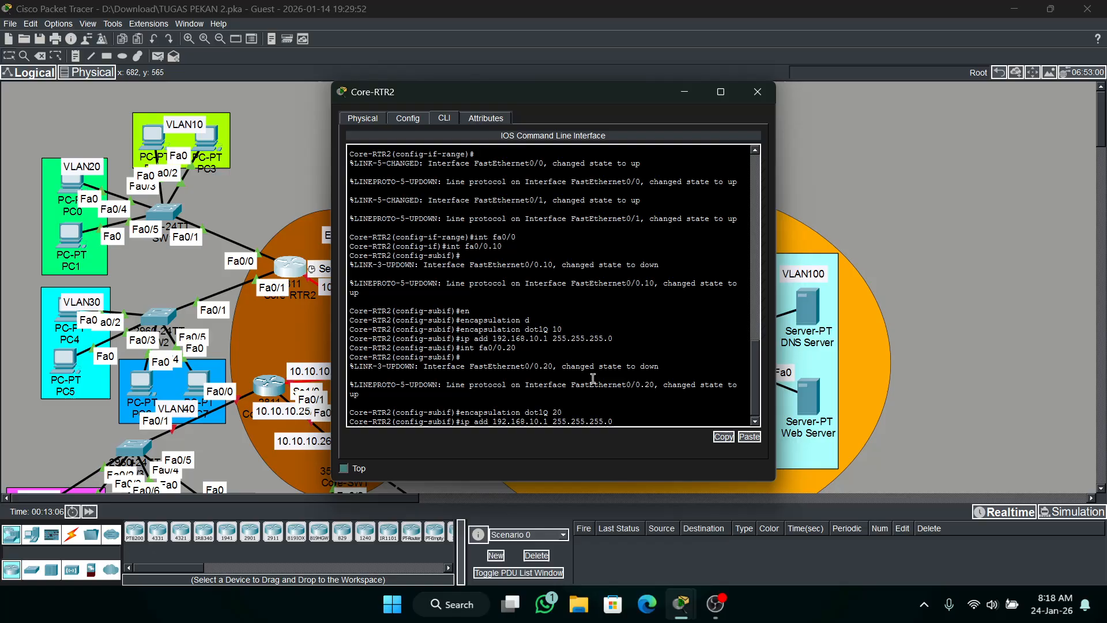
pyautogui.press('Left')
pyautogui.press('Left')
pyautogui.press('Left')
pyautogui.press('Left')
pyautogui.press('Left')
pyautogui.press('Left')
pyautogui.press('Left')
pyautogui.press('Left')
pyautogui.press('Left')
pyautogui.press('Left')
pyautogui.press('Left')
pyautogui.press('Left')
pyautogui.press('Left')
pyautogui.press('Left')
pyautogui.press('Left')
pyautogui.press('Left')
pyautogui.press('BackSpace')
pyautogui.press('BackSpace')
pyautogui.write('20')
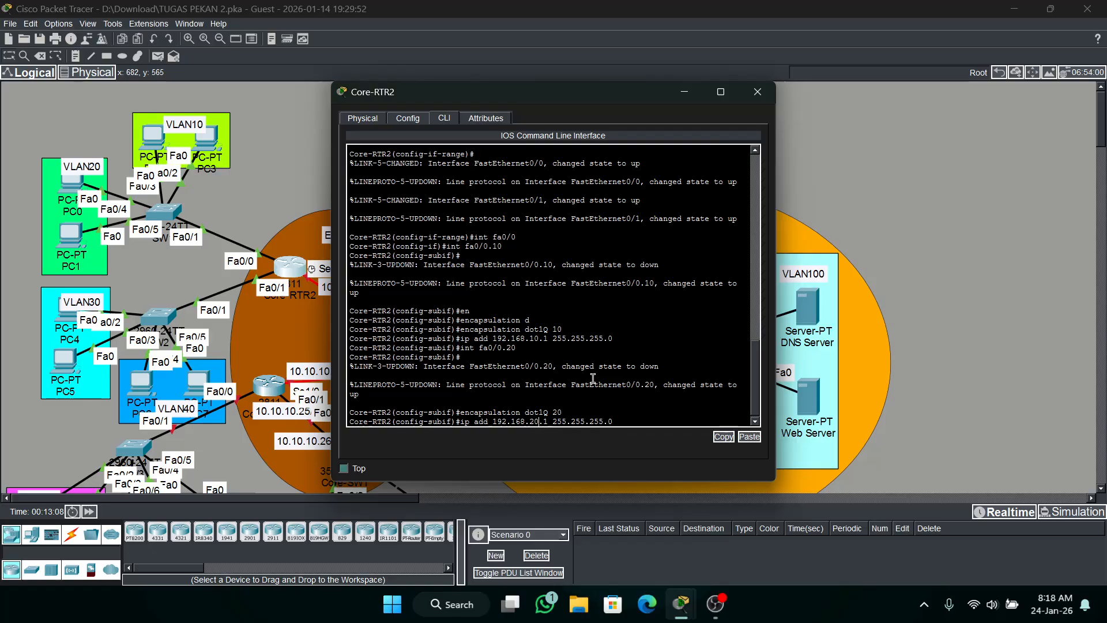
pyautogui.press('Return')
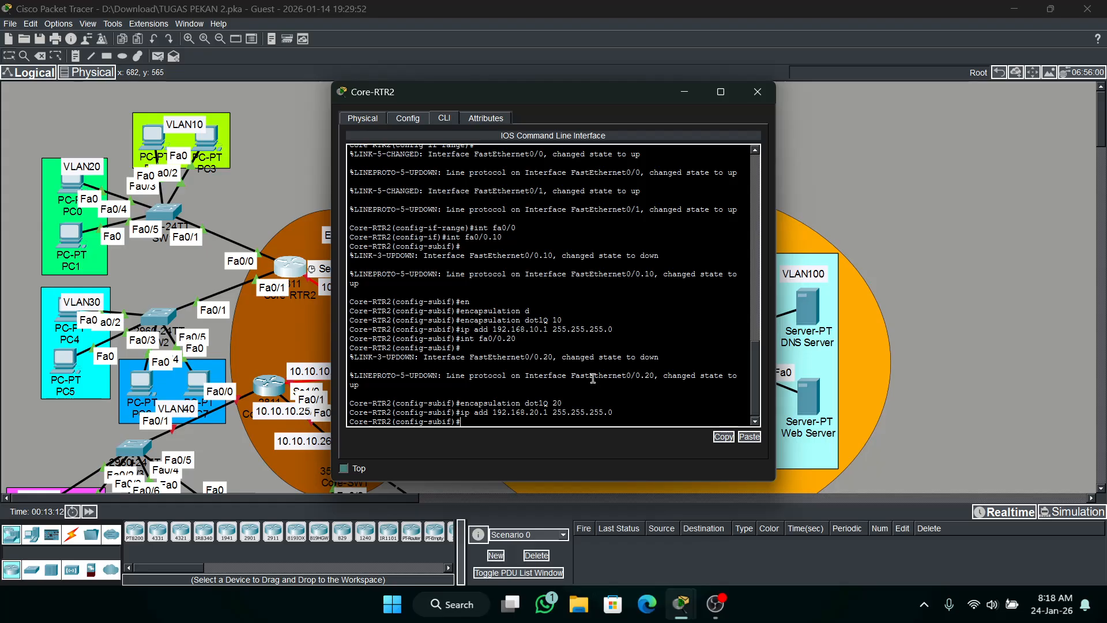
# Create subinterface fa0/1.30 on Core-RTR2 with dot1Q encapsulation for VLAN 30.
pyautogui.write('int fa0/1.30')
pyautogui.press('Return')
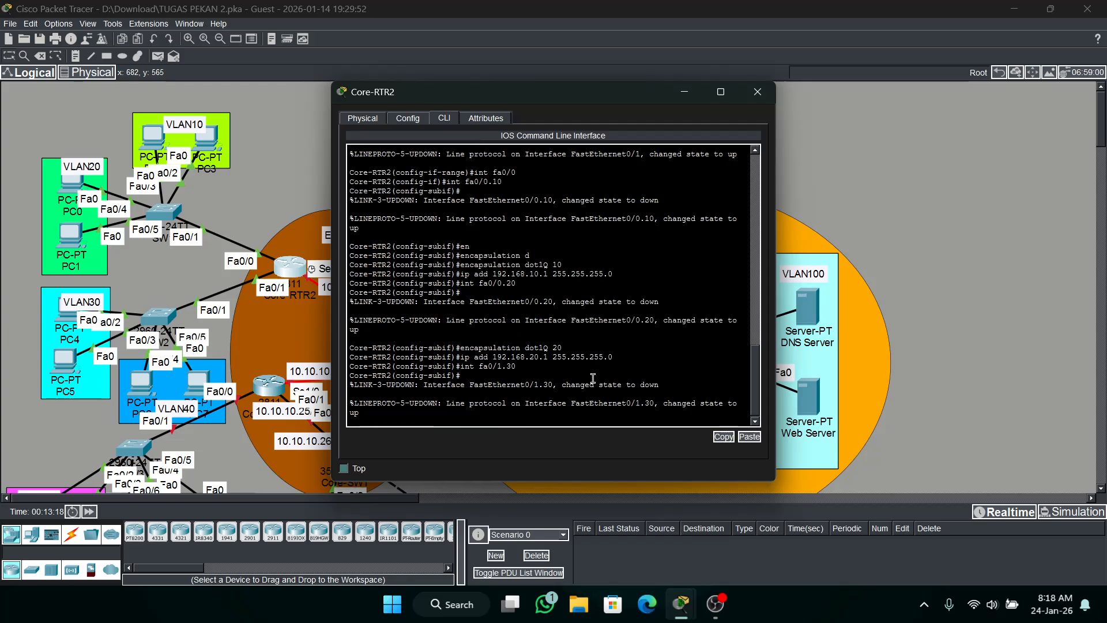
pyautogui.write('en')
pyautogui.press('Tab')
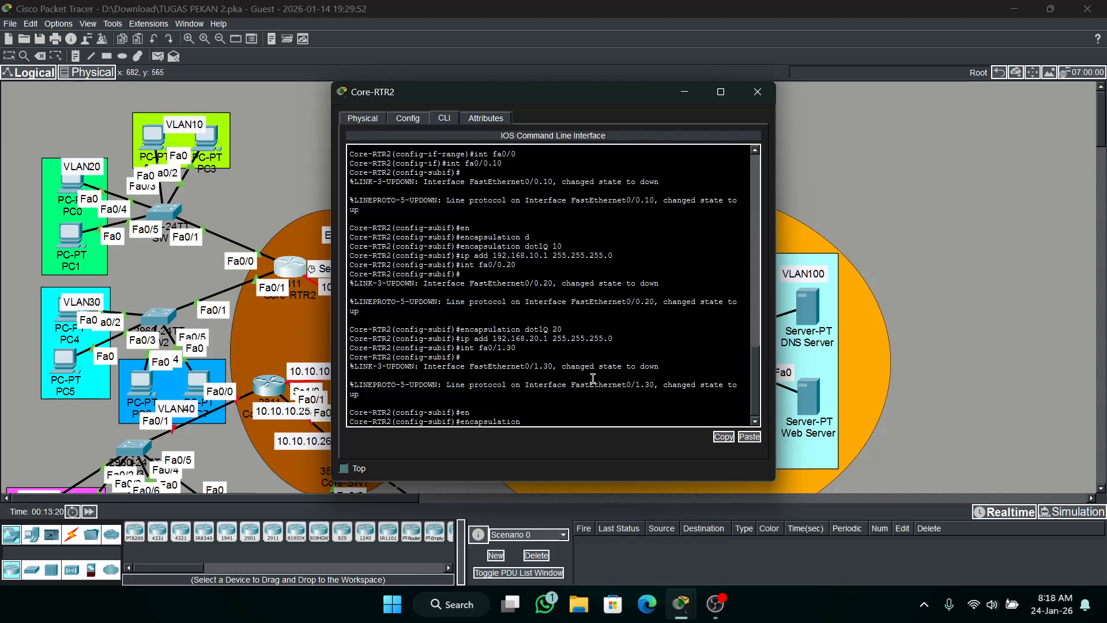
pyautogui.write('d')
pyautogui.press('Tab')
pyautogui.write('30')
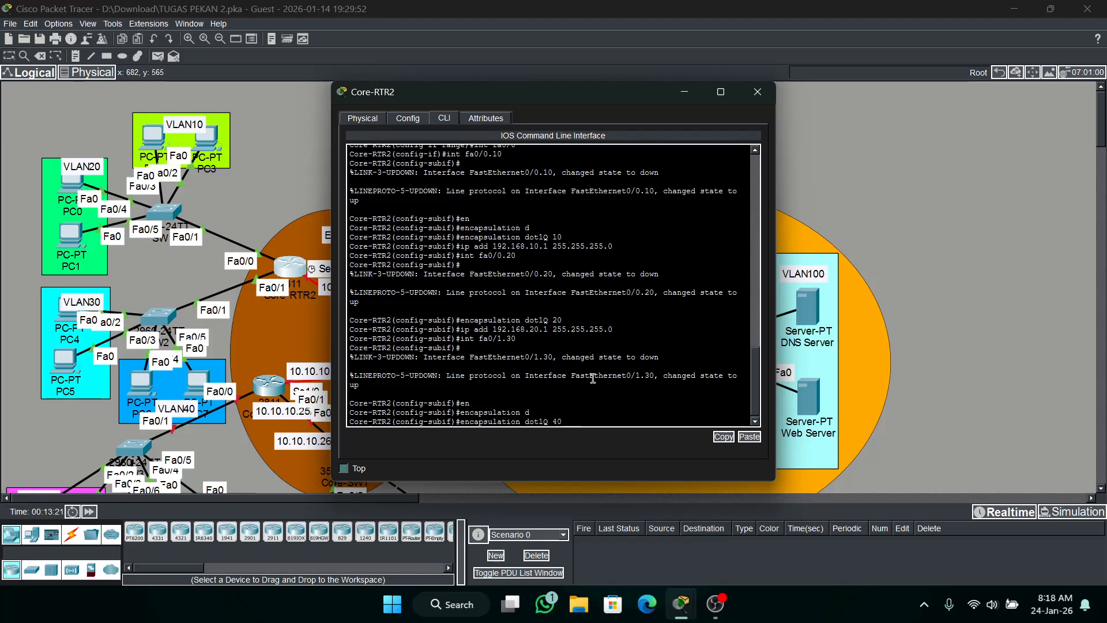
pyautogui.press('Return')
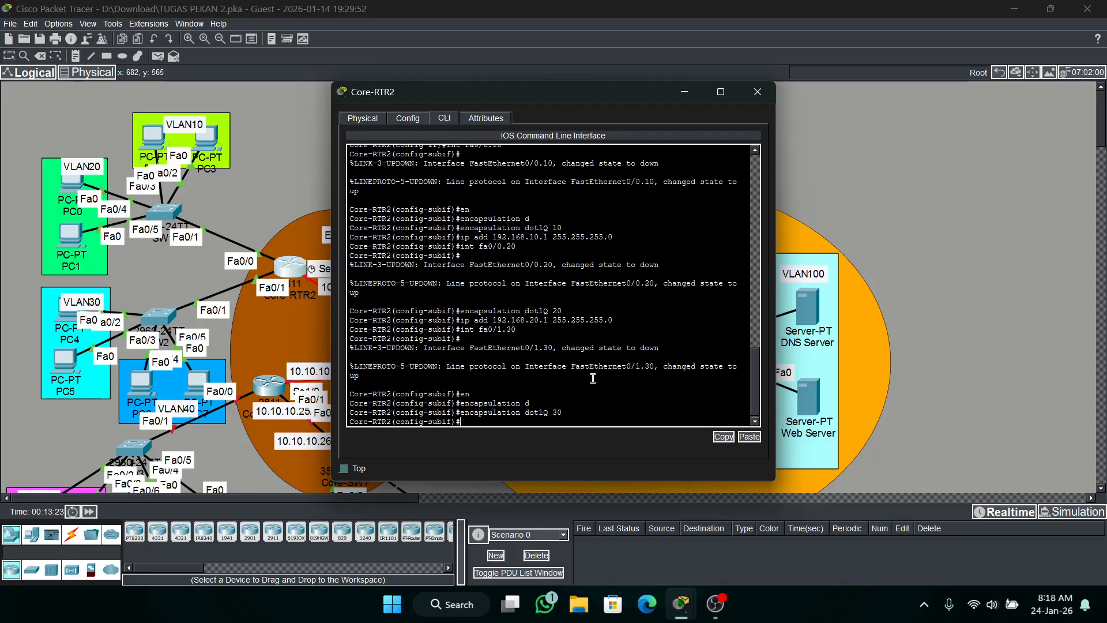
# Assign IP address 192.168.30.1 with mask 255.255.255.0 to subinterface fa0/1.30.
pyautogui.write('ip add 192.168.30.1 255.255.')
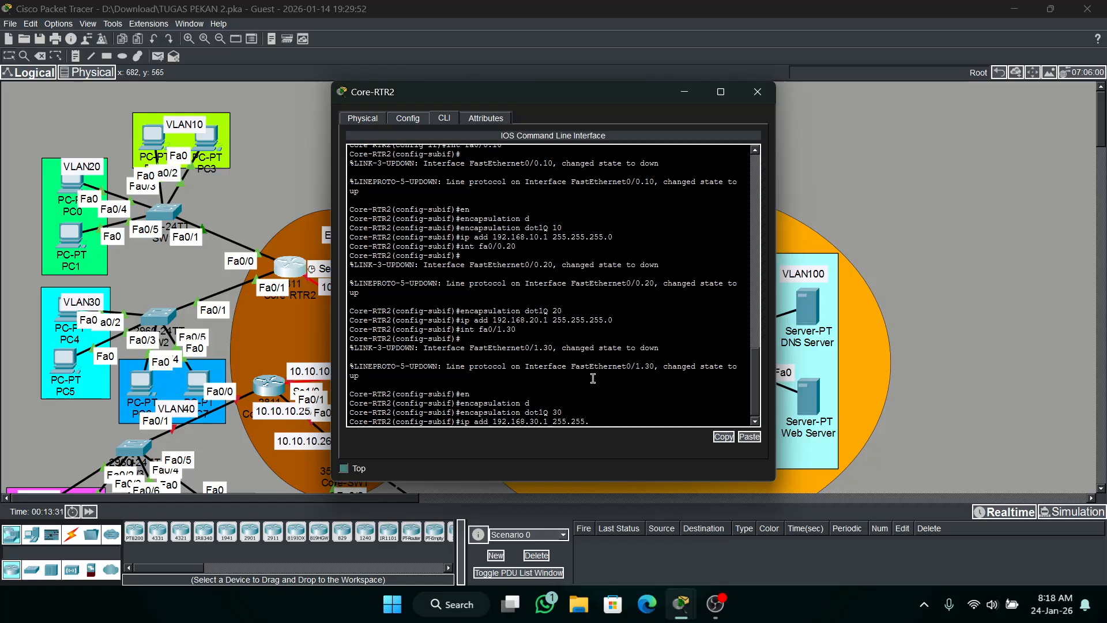
pyautogui.write('255.0')
pyautogui.press('Return')
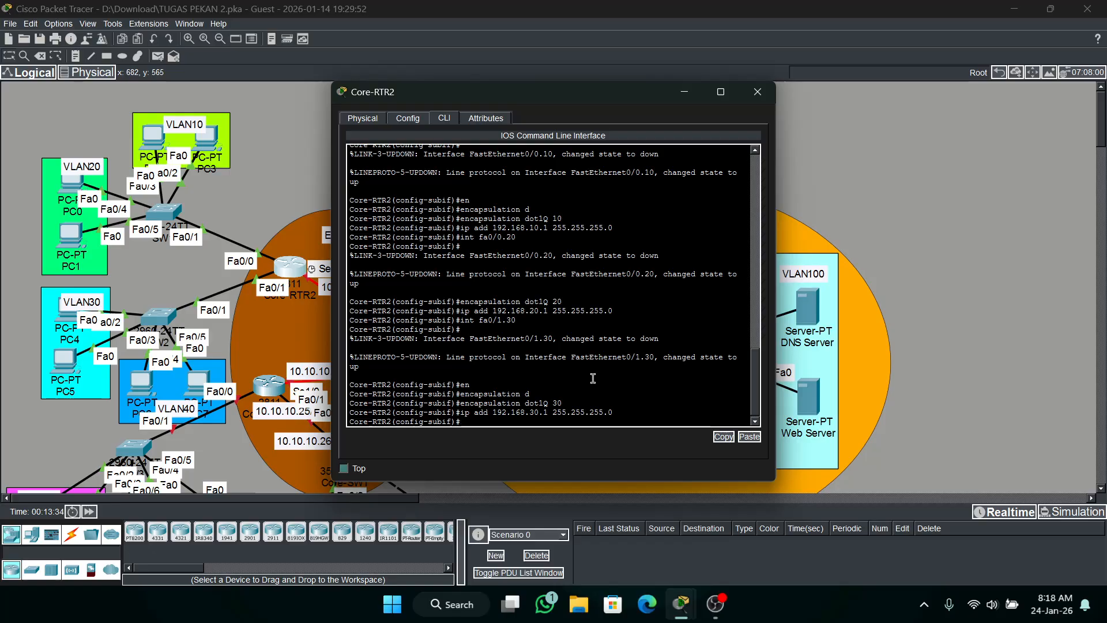
# Create subinterface fa0/1.40 on Core-RTR2 with dot1Q encapsulation for VLAN 40.
pyautogui.write('int fa0/1.30')
pyautogui.press('BackSpace')
pyautogui.press('BackSpace')
pyautogui.write('40')
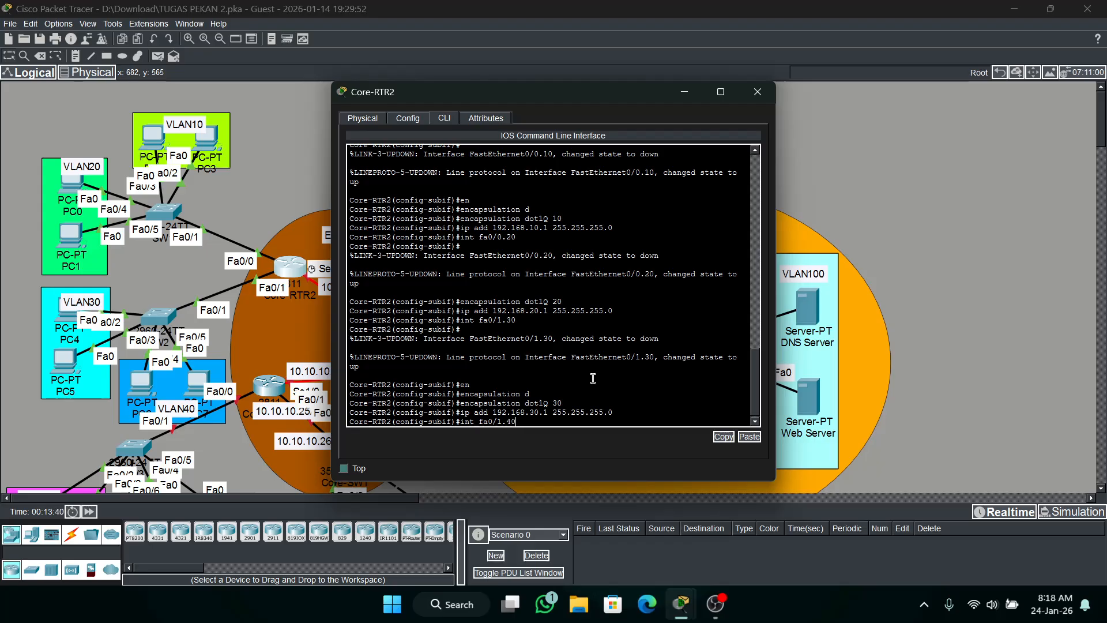
pyautogui.press('Return')
pyautogui.press('Up')
pyautogui.press('Up')
pyautogui.press('Up')
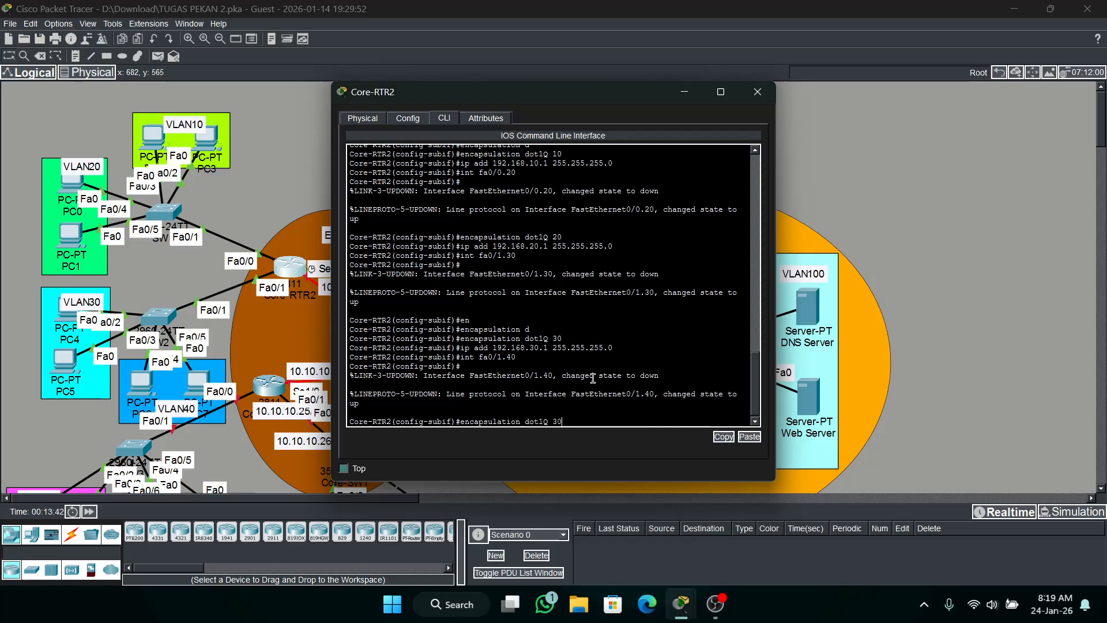
pyautogui.press('BackSpace')
pyautogui.write('40')
pyautogui.press('Return')
# Assign IP address 192.168.40.1 with mask 255.255.255.0 to subinterface fa0/1.40 and return to global configuration.
pyautogui.press('Up')
pyautogui.press('Up')
pyautogui.press('Up')
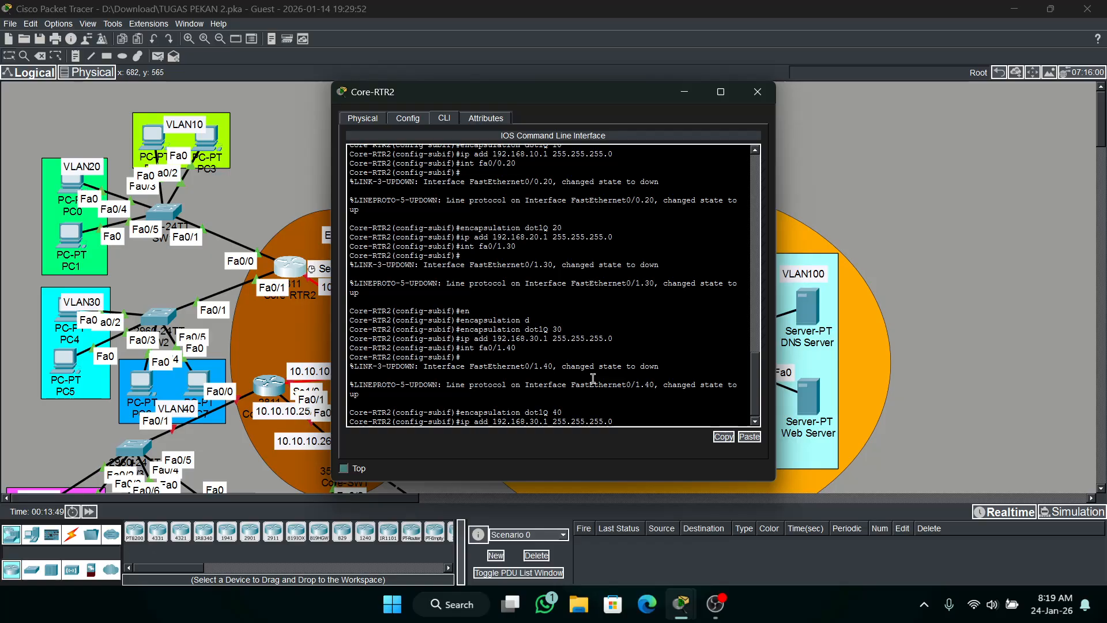
pyautogui.press('BackSpace')
pyautogui.write('4')
pyautogui.press('Return')
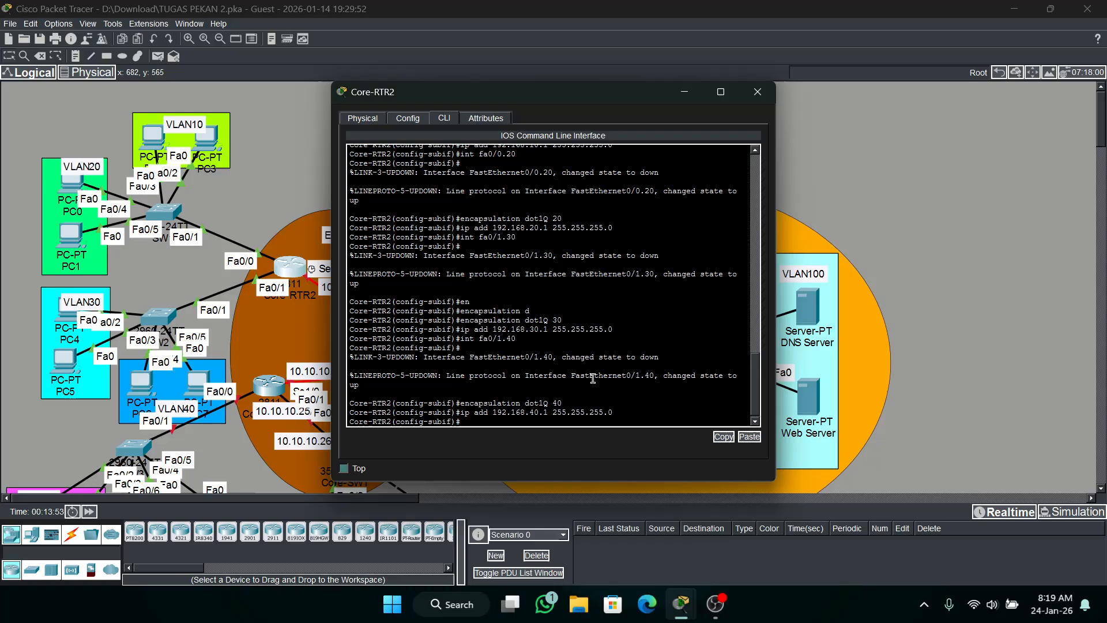
pyautogui.write('ex')
pyautogui.press('Return')
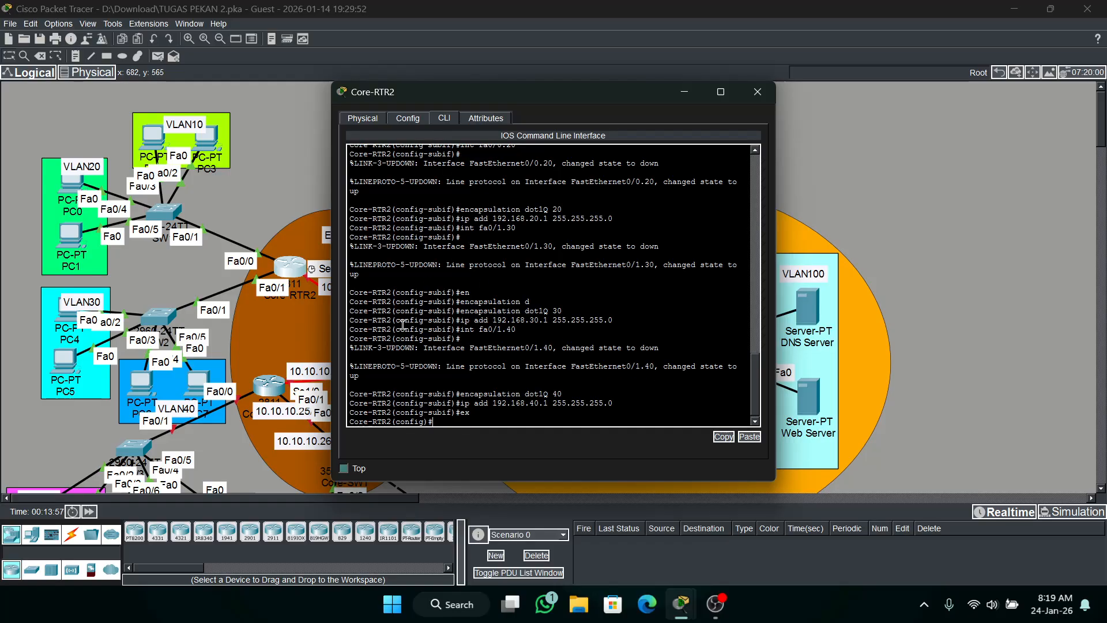
# Create a DHCP pool named VLAN10 on Core-RTR2.
pyautogui.scroll(3, 615, 321)
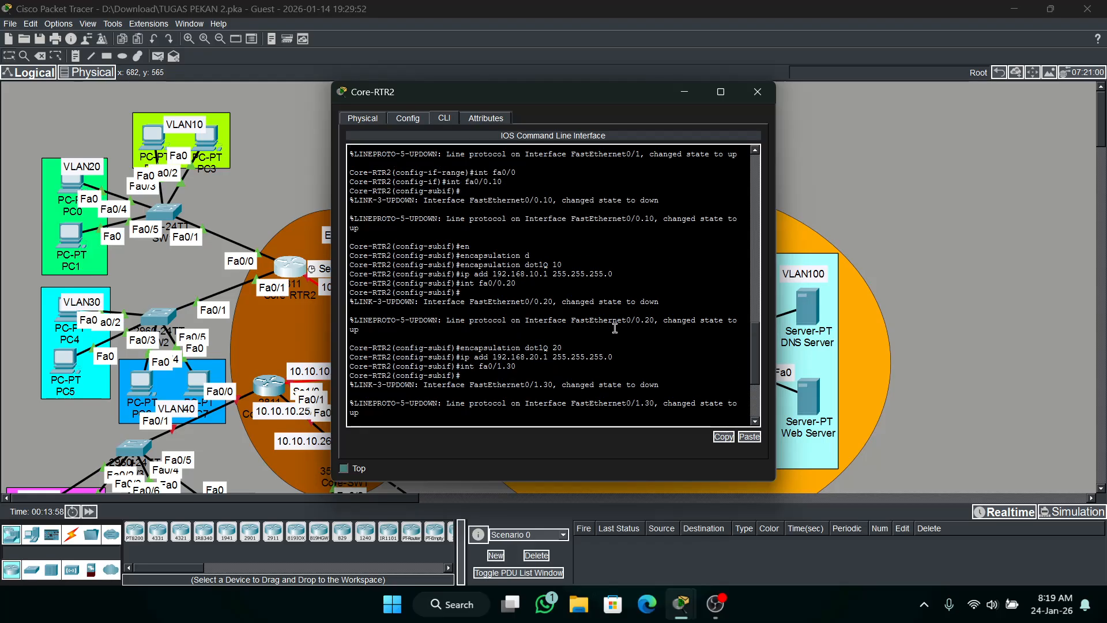
pyautogui.scroll(-3, 615, 323)
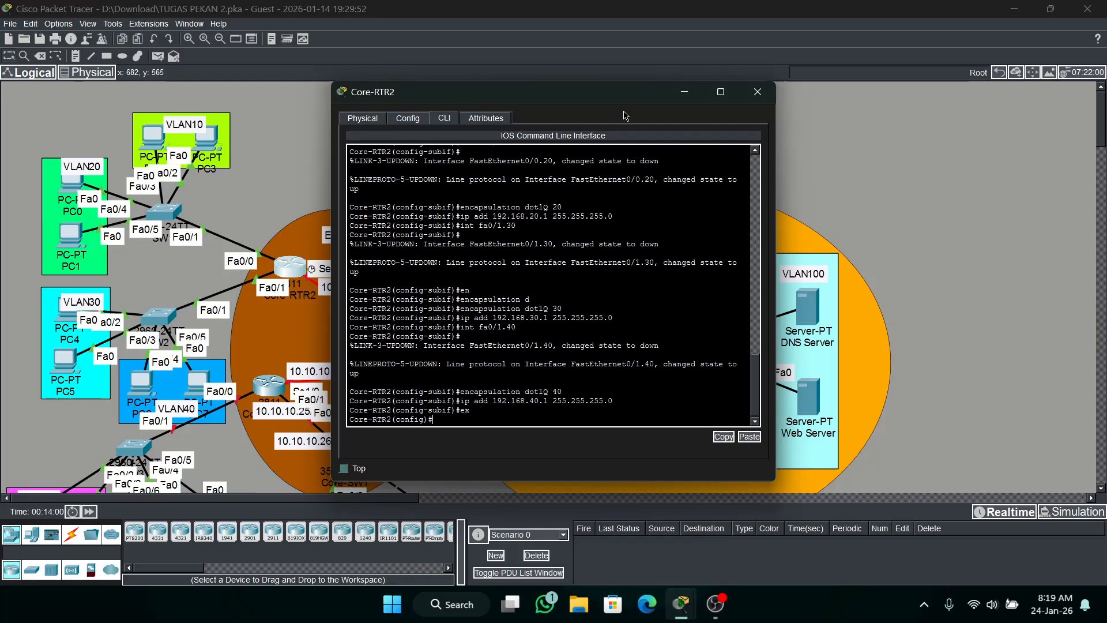
pyautogui.moveTo(614, 94)
pyautogui.mouseDown()
pyautogui.moveTo(636, 125)
pyautogui.moveTo(613, 100)
pyautogui.moveTo(625, 89)
pyautogui.mouseUp()
pyautogui.click(622, 264)
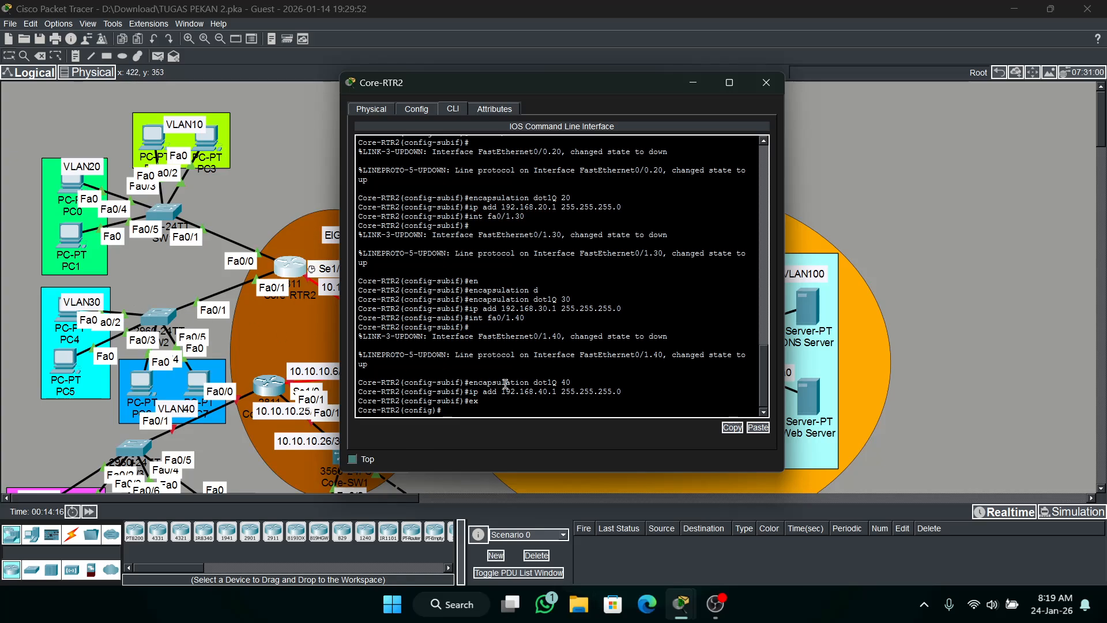
pyautogui.write('ip dhcp pool VLAN10')
pyautogui.press('Return')
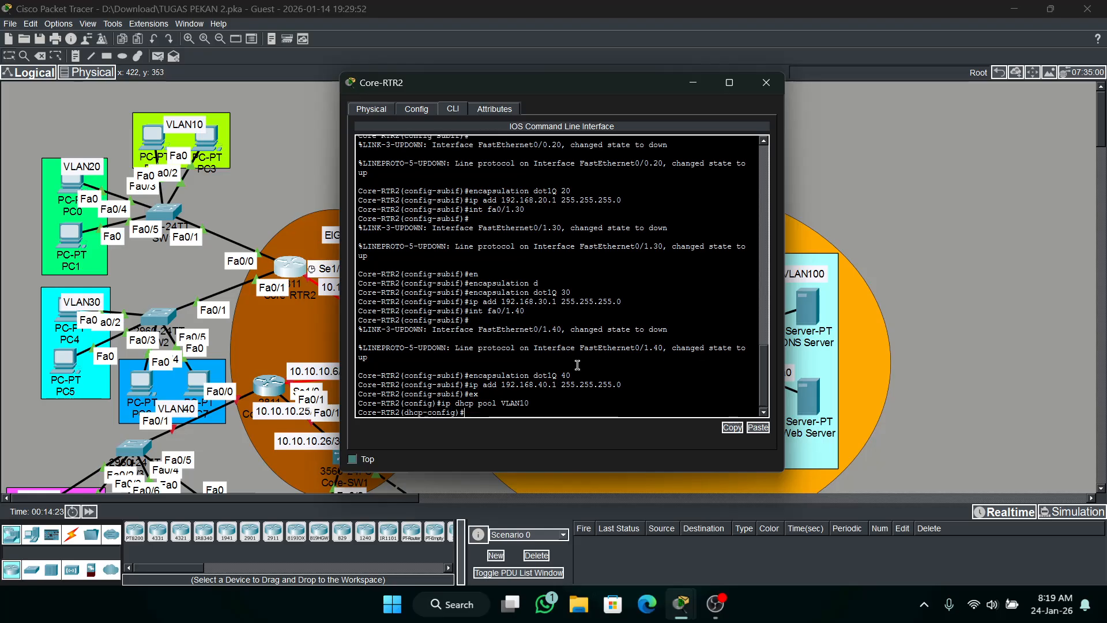
# Set the VLAN10 DHCP pool's network to 192.168.10.0 with mask 255.255.255.0.
pyautogui.write('net 192.168')
pyautogui.write('.10.0 255.255.255.')
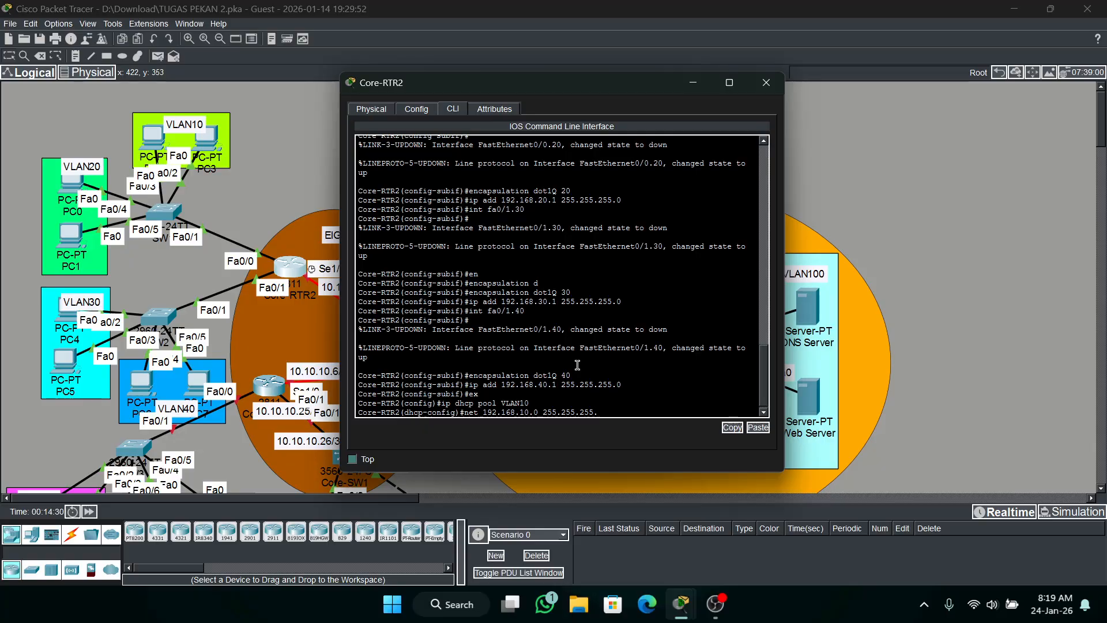
pyautogui.write('0')
pyautogui.press('Return')
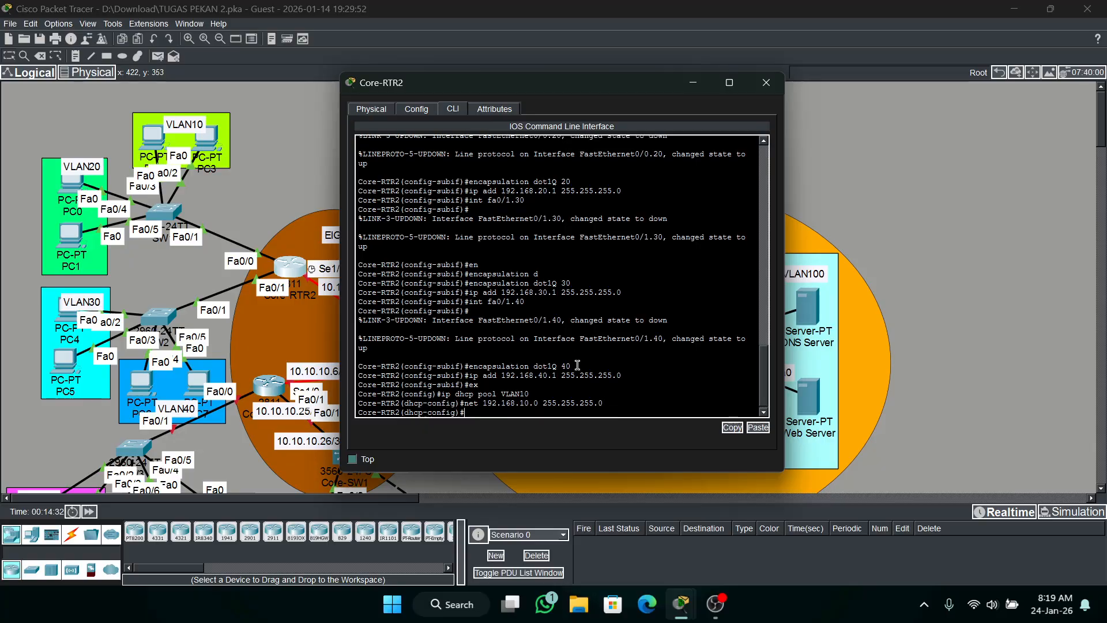
# Set the VLAN10 DHCP pool's default router to 192.168.100.1.
pyautogui.write('def')
pyautogui.press('Tab')
pyautogui.write('192')
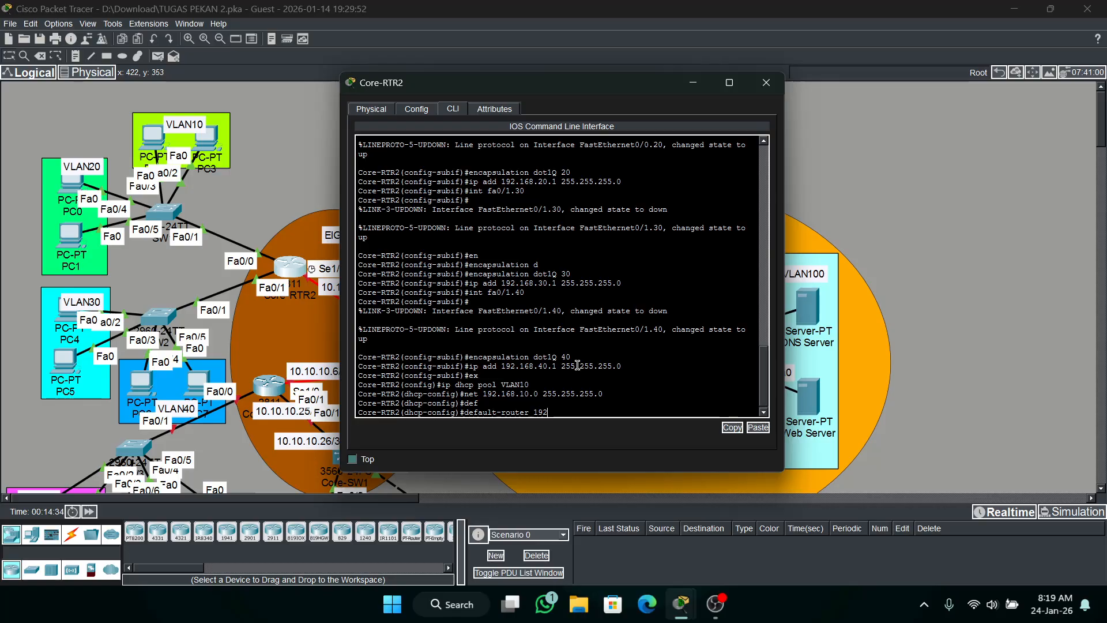
pyautogui.write('.168.100.1')
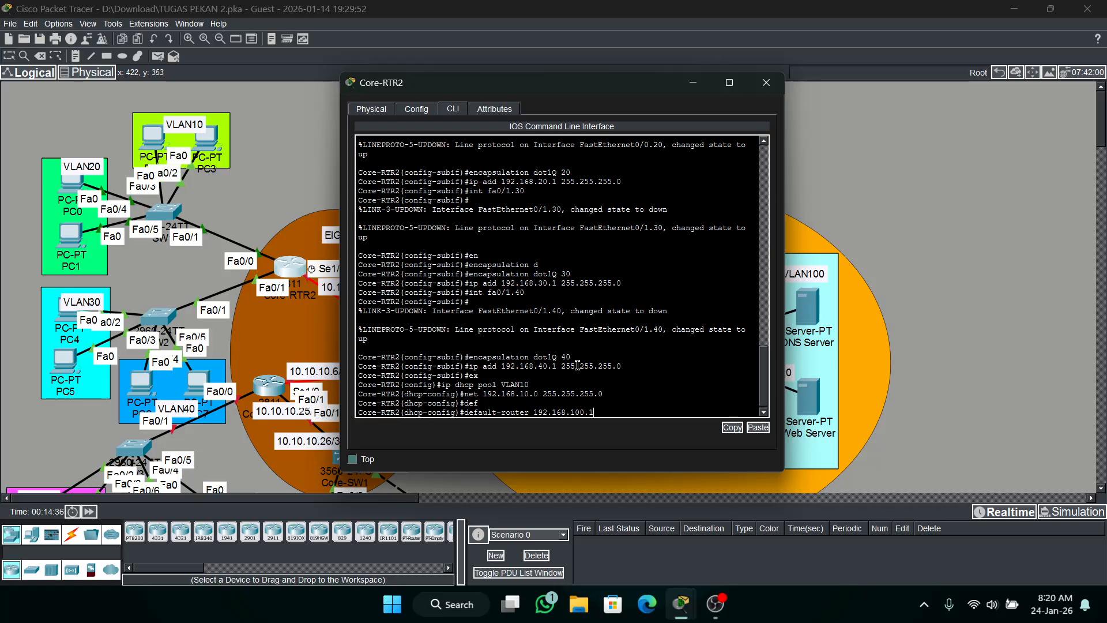
pyautogui.press('Return')
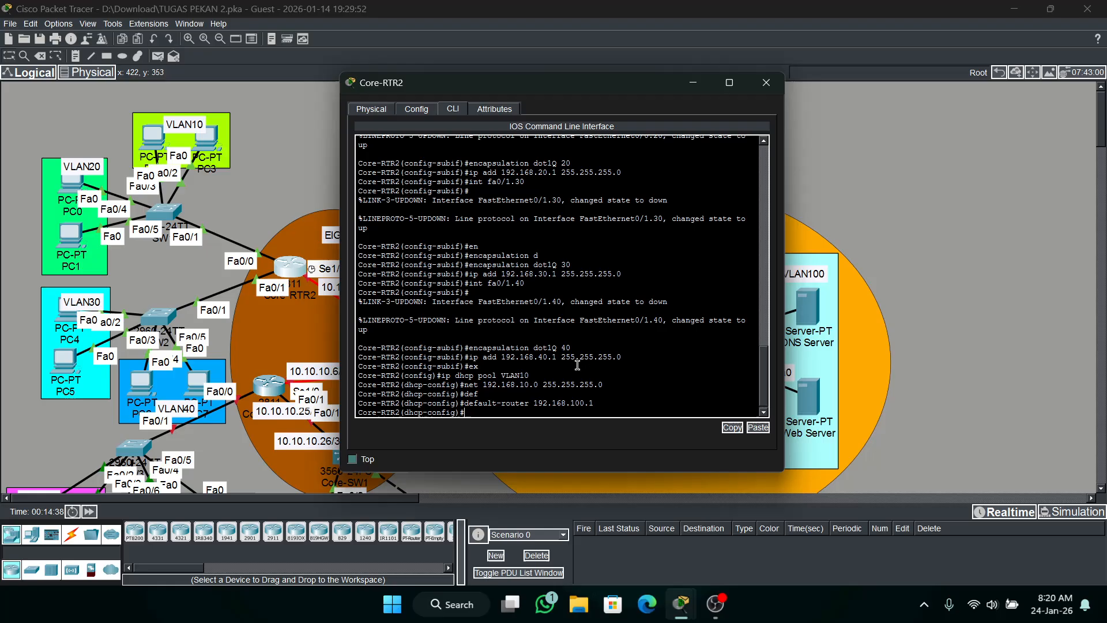
# Check the required DNS address in the activity instructions and set the VLAN10 pool's DNS server to 192.168.100.2.
pyautogui.write('dn')
pyautogui.press('Tab')
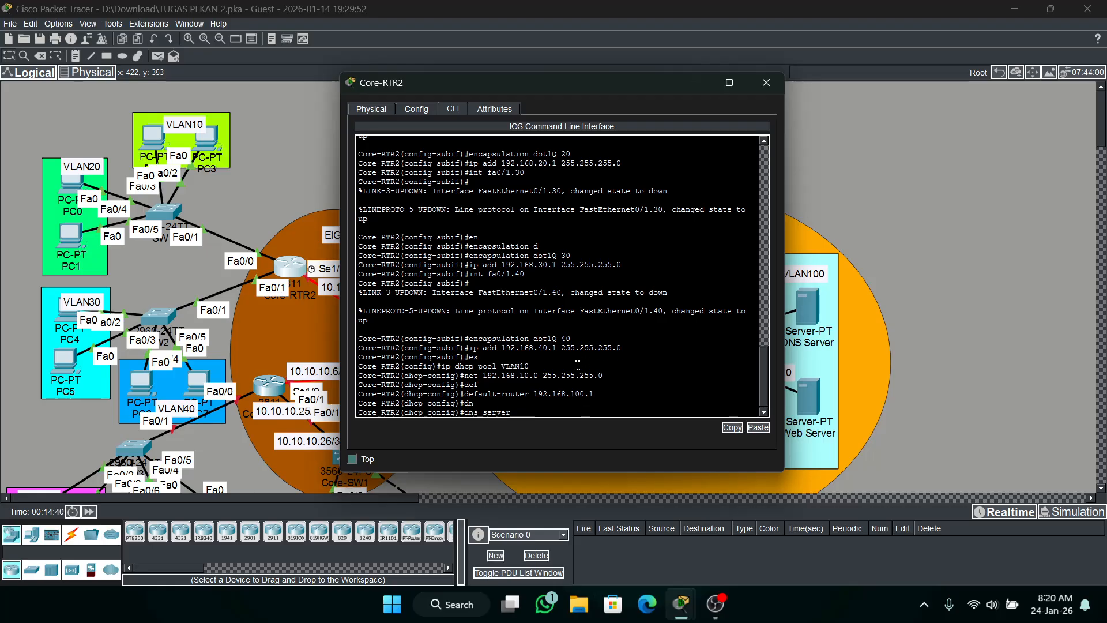
pyautogui.write('192.168.100.')
pyautogui.moveTo(681, 600)
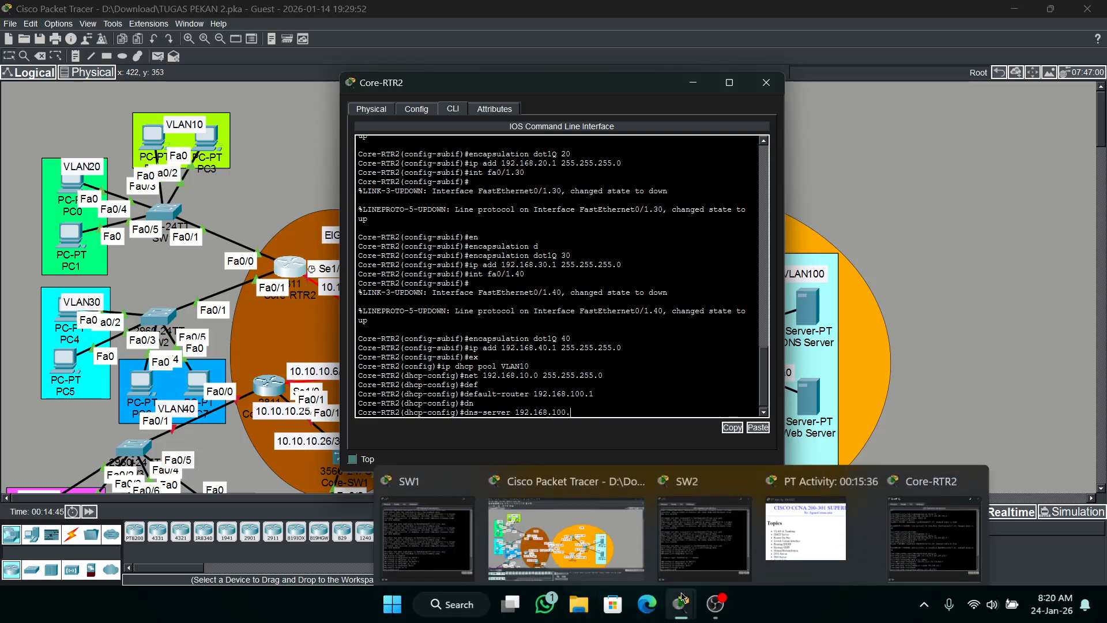
pyautogui.click(812, 531)
pyautogui.scroll(-5, 573, 295)
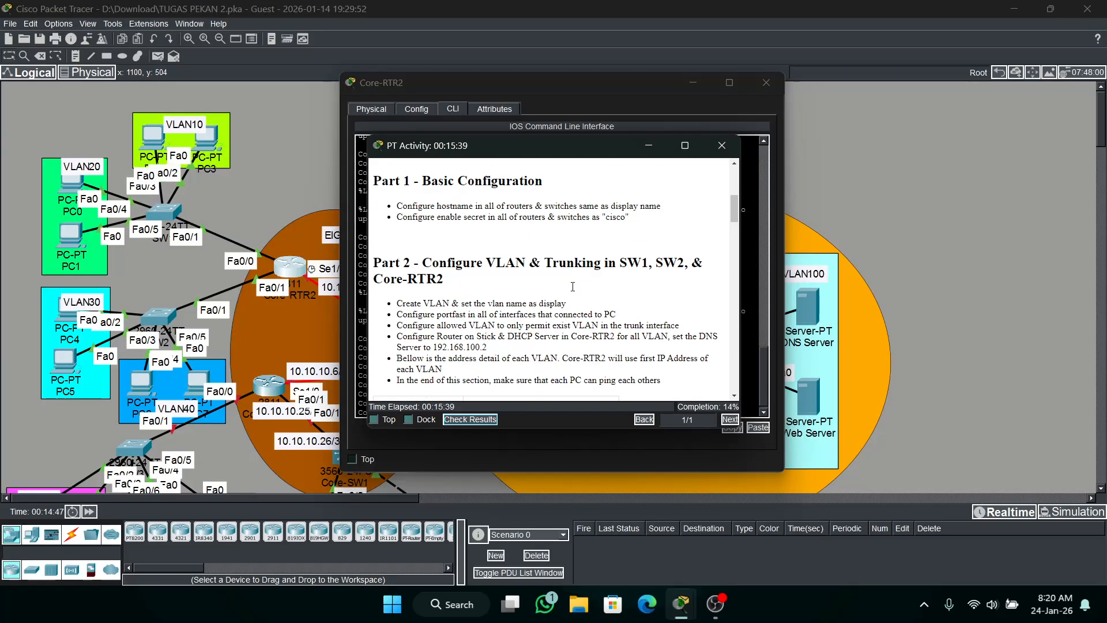
pyautogui.scroll(-3, 573, 287)
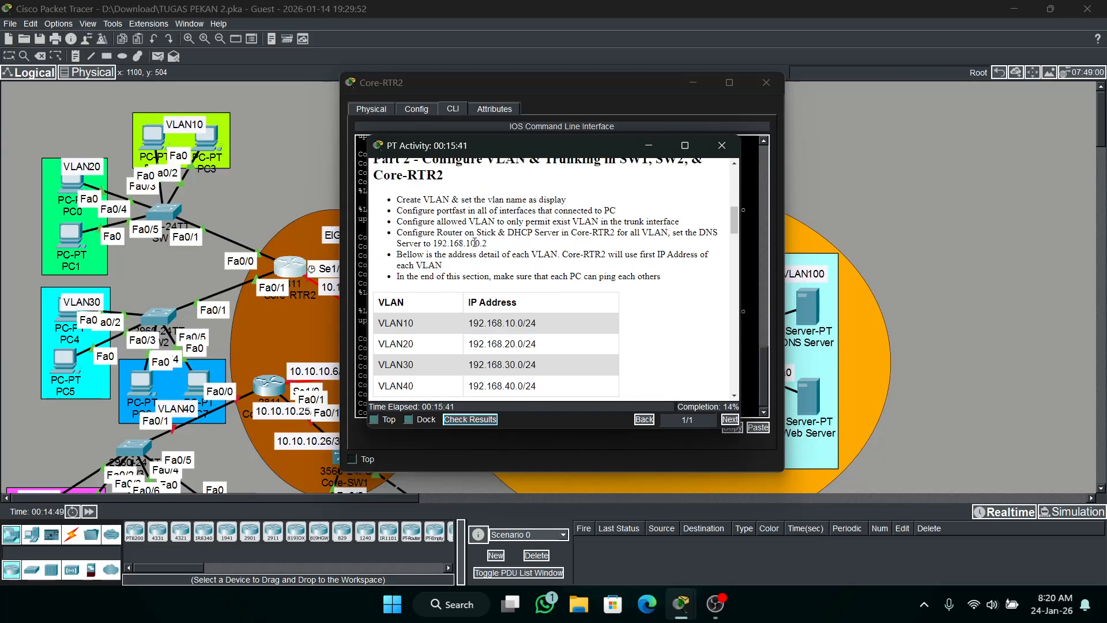
pyautogui.moveTo(433, 243); pyautogui.dragTo(503, 247)
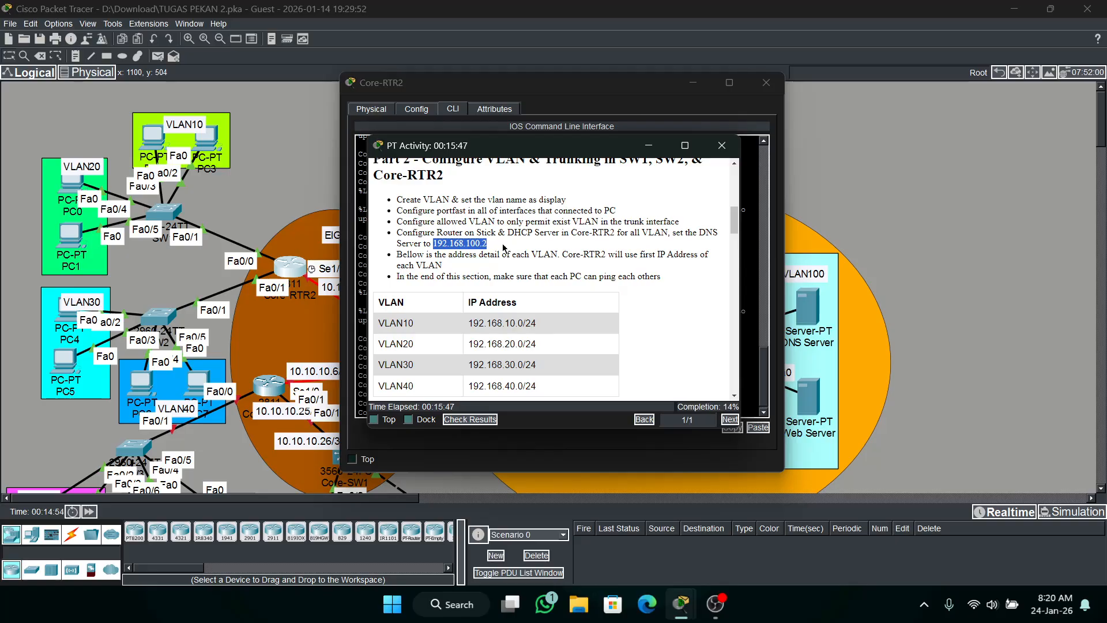
pyautogui.click(698, 92)
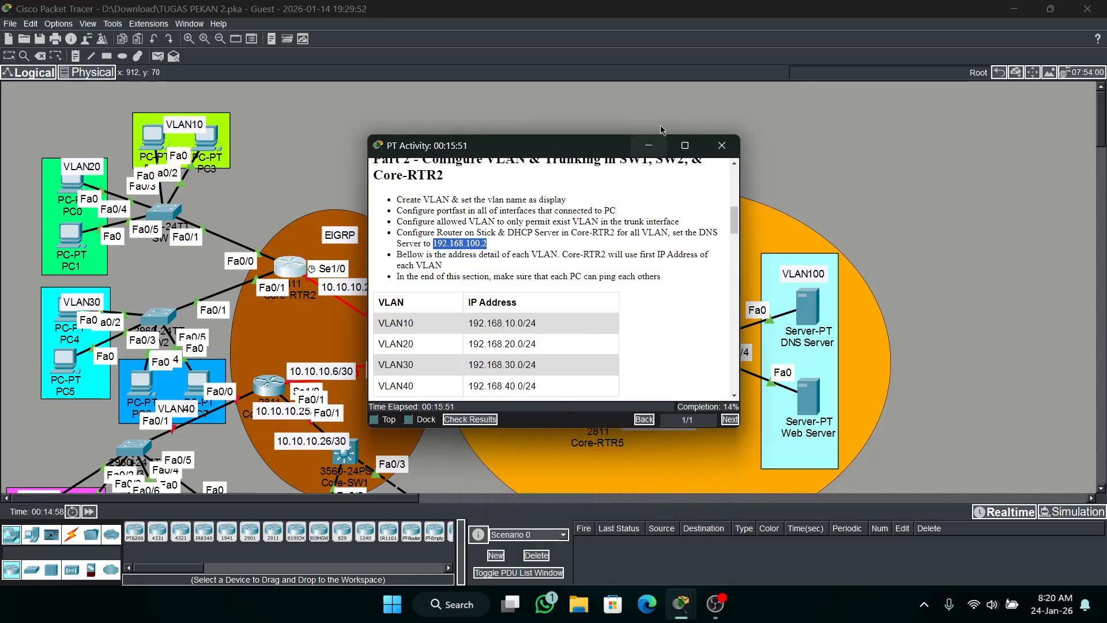
pyautogui.click(648, 144)
pyautogui.click(284, 266)
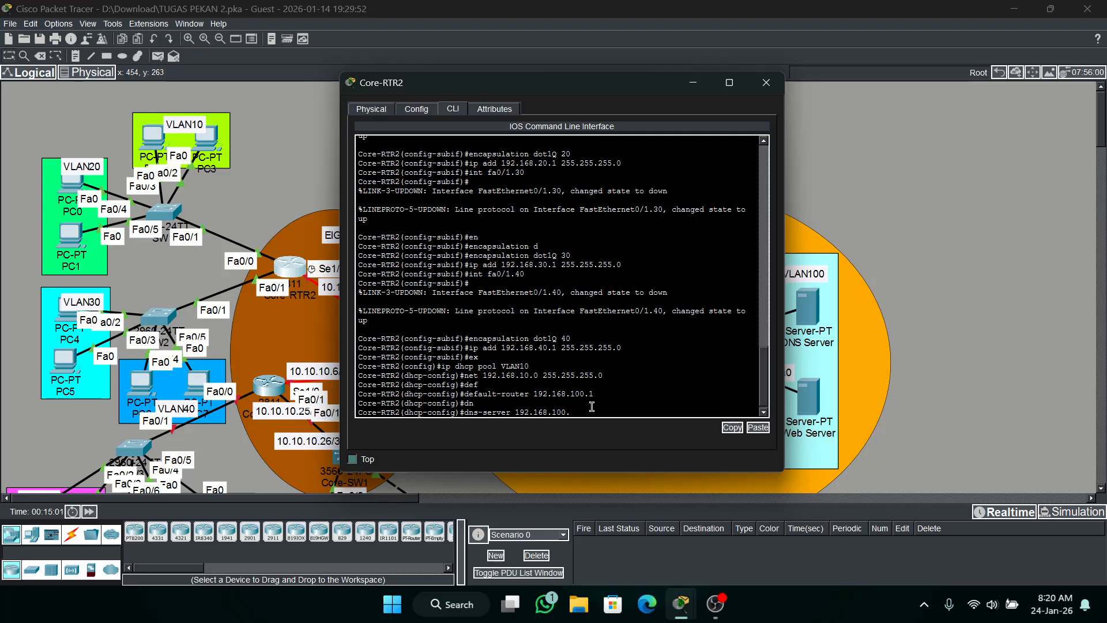
pyautogui.write('2')
pyautogui.press('Return')
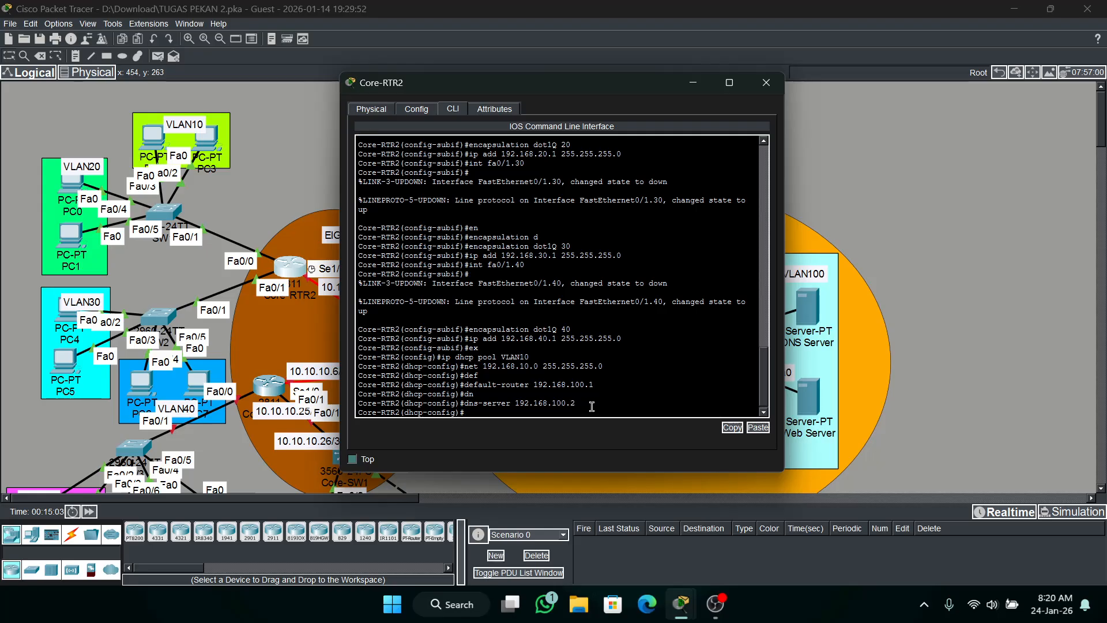
# Create DHCP pool VLAN20 on Core-RTR2 with network 192.168.20.0 and mask 255.255.255.0.
pyautogui.write('ex')
pyautogui.press('Down')
pyautogui.press('BackSpace')
pyautogui.press('BackSpace')
pyautogui.write('20')
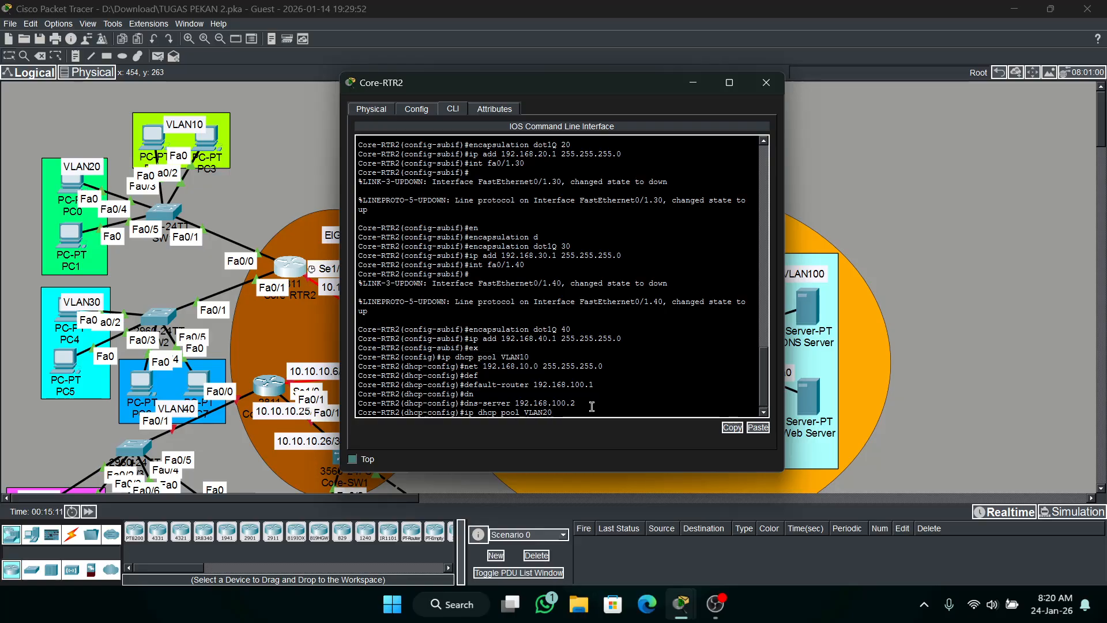
pyautogui.press('Return')
pyautogui.press('Up')
pyautogui.press('Up')
pyautogui.press('Up')
pyautogui.press('Up')
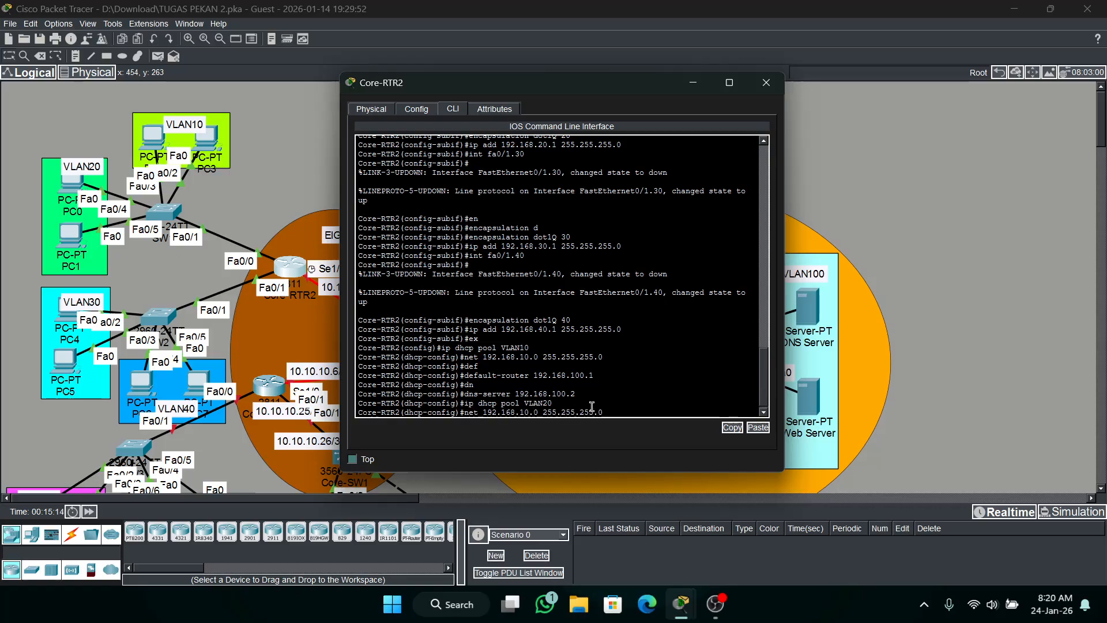
pyautogui.press('Return')
# Set the VLAN20 DHCP pool's default router to 192.168.20.1.
pyautogui.press('Up')
pyautogui.press('Up')
pyautogui.press('Up')
pyautogui.press('Up')
pyautogui.press('Up')
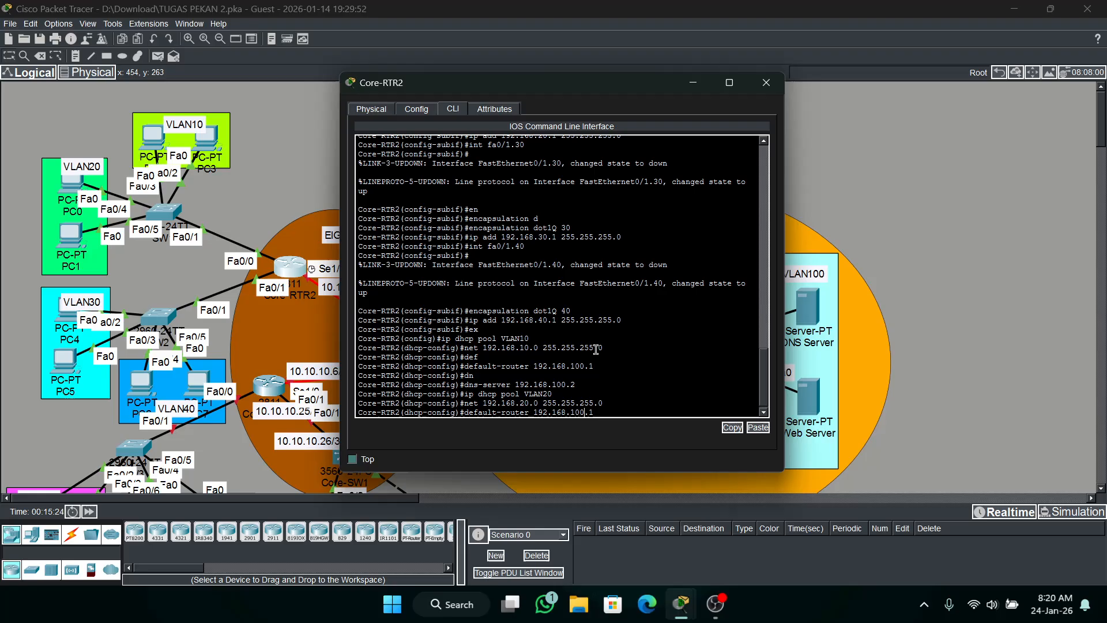
pyautogui.press('Left')
pyautogui.press('Left')
pyautogui.press('BackSpace')
pyautogui.press('BackSpace')
pyautogui.press('BackSpace')
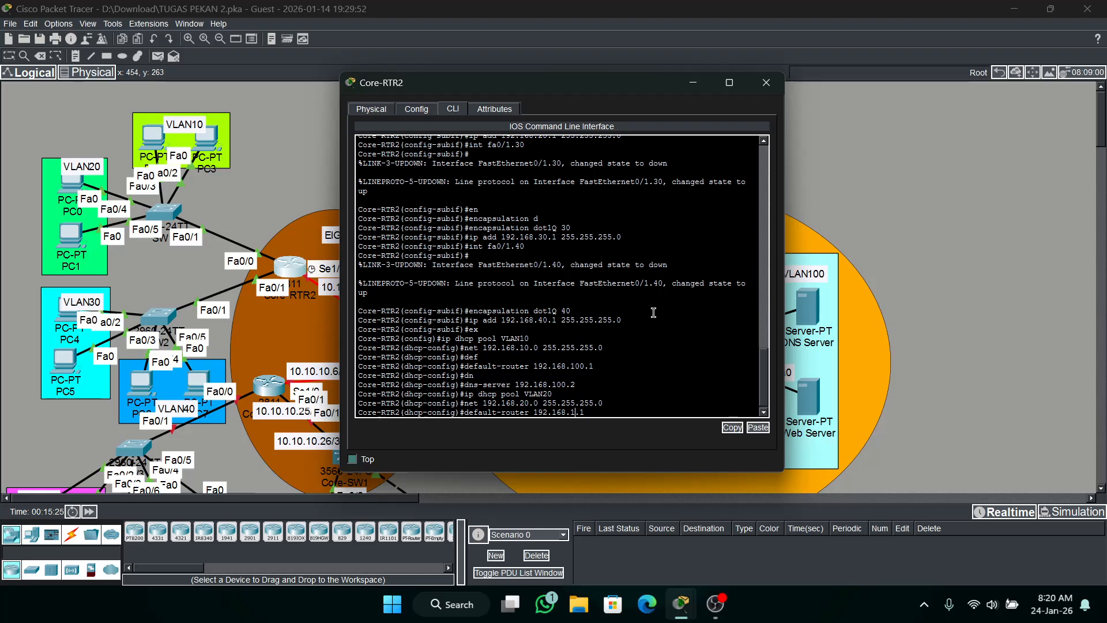
pyautogui.write('20')
pyautogui.press('Return')
# Set the VLAN20 DHCP pool's DNS server to 192.168.100.2.
pyautogui.press('Up')
pyautogui.press('Up')
pyautogui.press('Up')
pyautogui.press('Up')
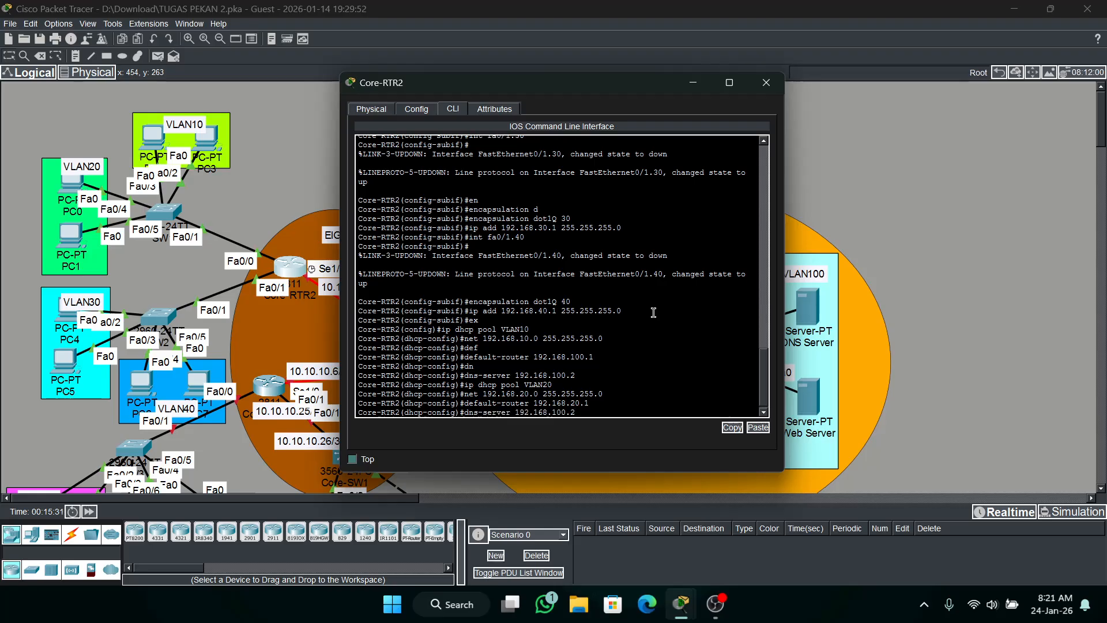
pyautogui.press('Return')
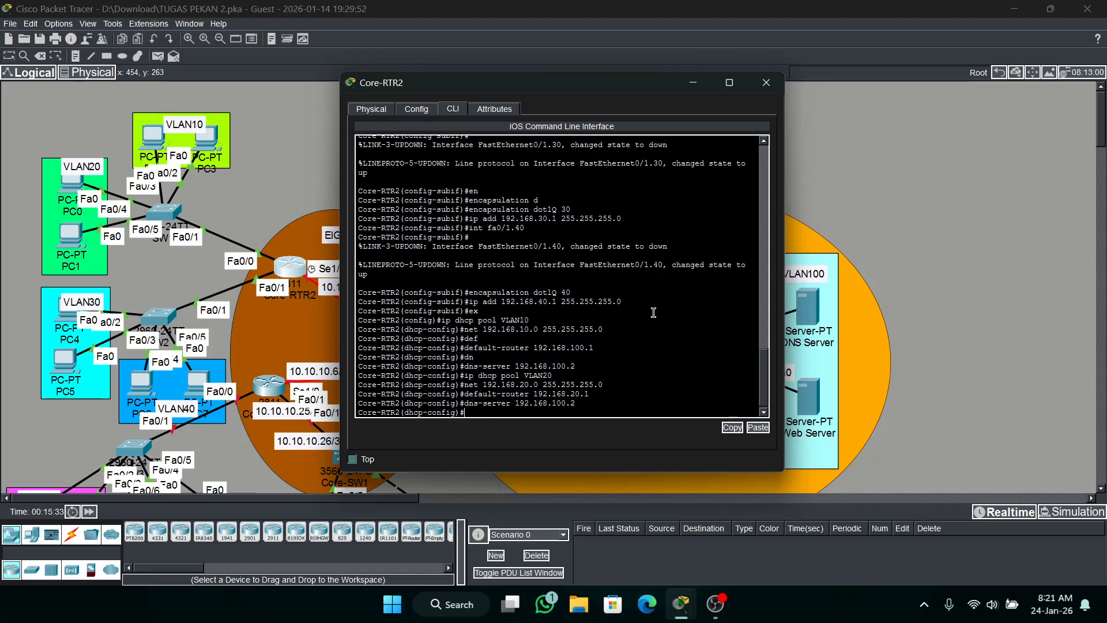
# Re-enter DHCP pool VLAN10 and remove its default router 192.168.100.1.
pyautogui.press('Up')
pyautogui.press('Up')
pyautogui.press('Up')
pyautogui.press('Up')
pyautogui.press('Up')
pyautogui.press('Up')
pyautogui.press('Up')
pyautogui.press('Up')
pyautogui.press('Up')
pyautogui.press('Return')
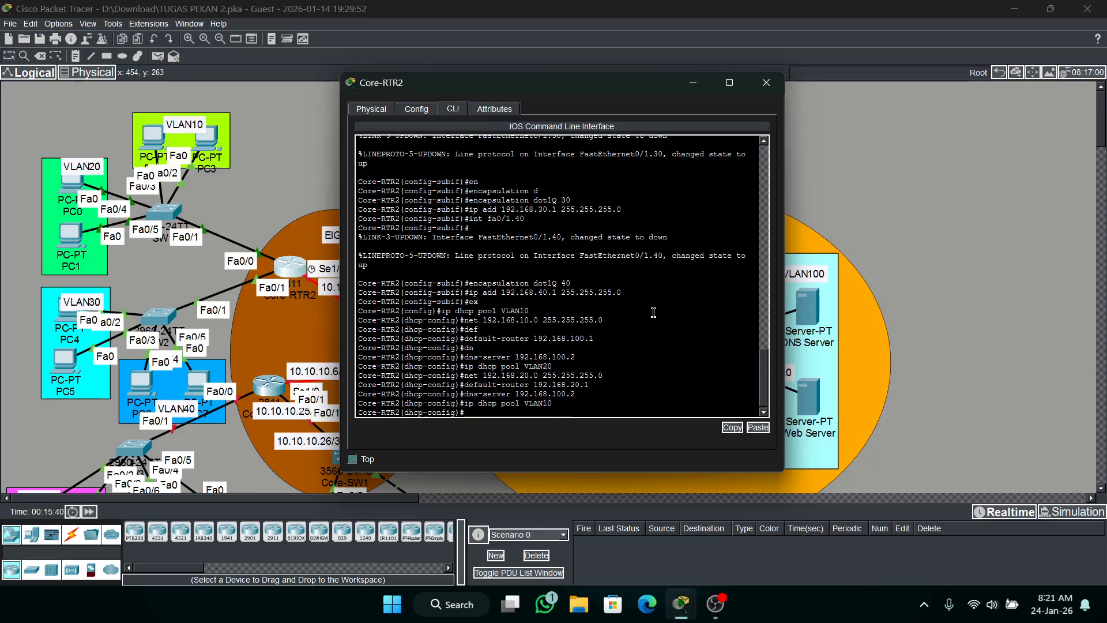
pyautogui.write('no de')
pyautogui.press('Tab')
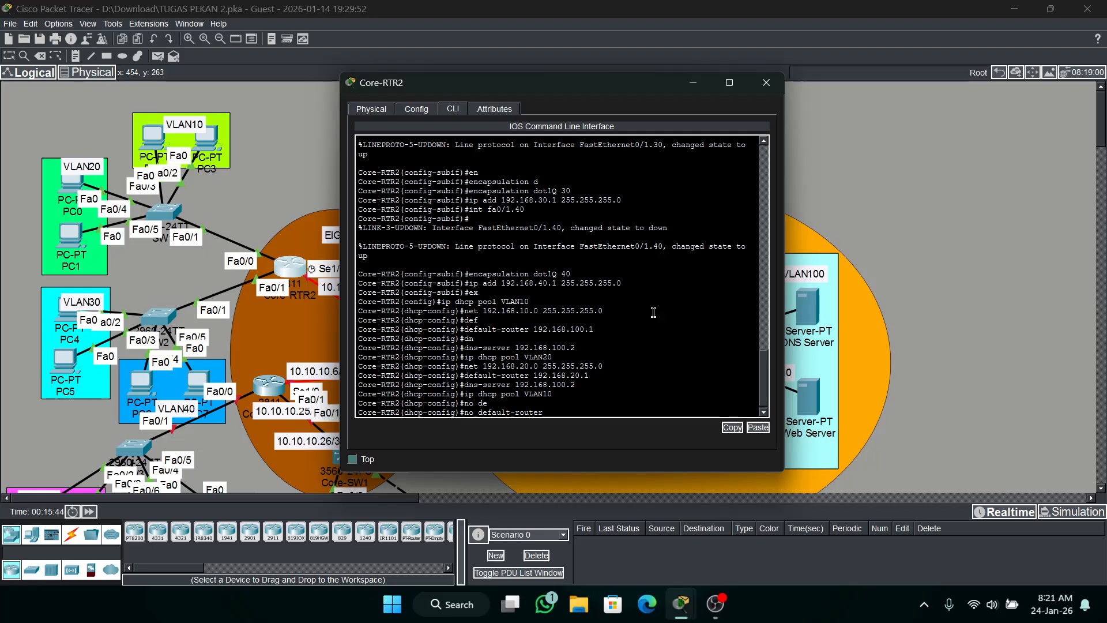
pyautogui.write('192.168.100.1')
pyautogui.press('Return')
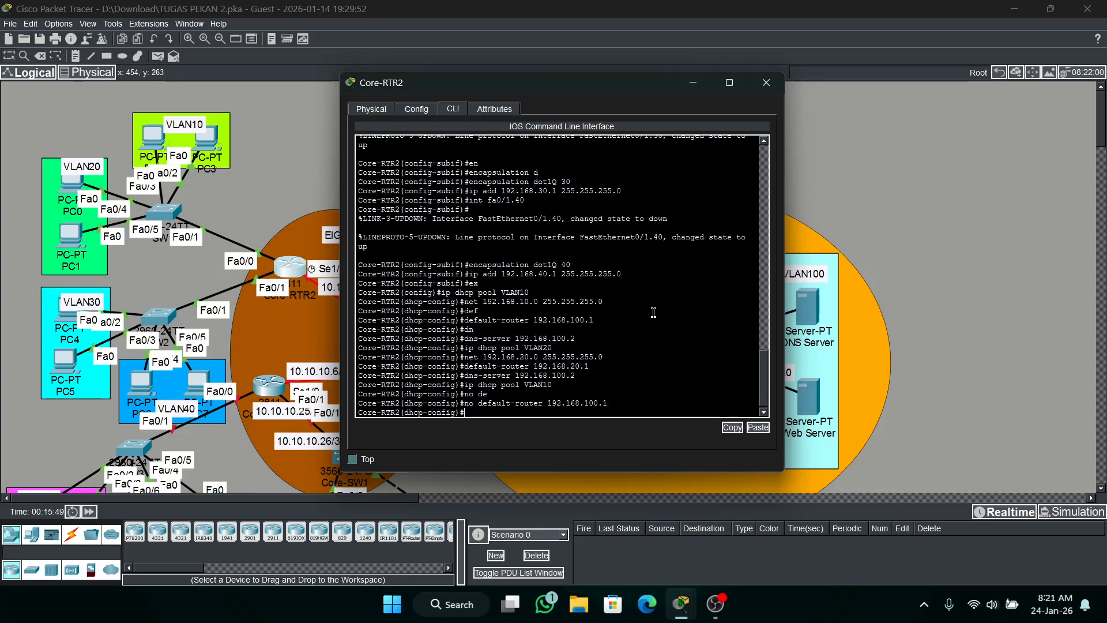
# Set the VLAN10 pool's default router to 192.168.10.1 and return to global configuration.
pyautogui.write('def')
pyautogui.press('Tab')
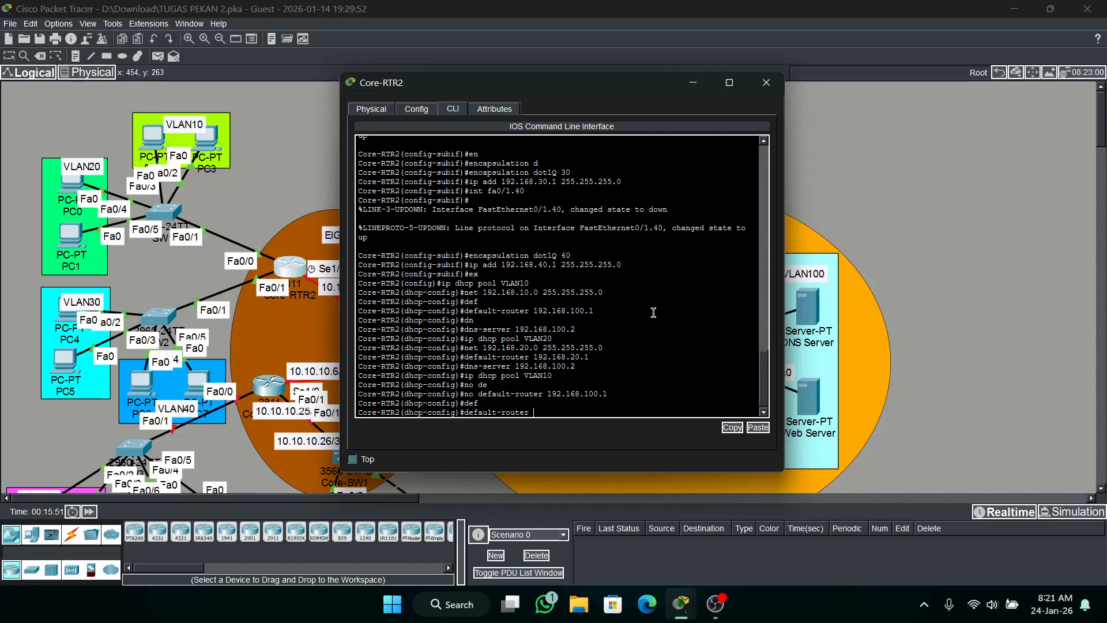
pyautogui.write('192.168.10.1')
pyautogui.press('Return')
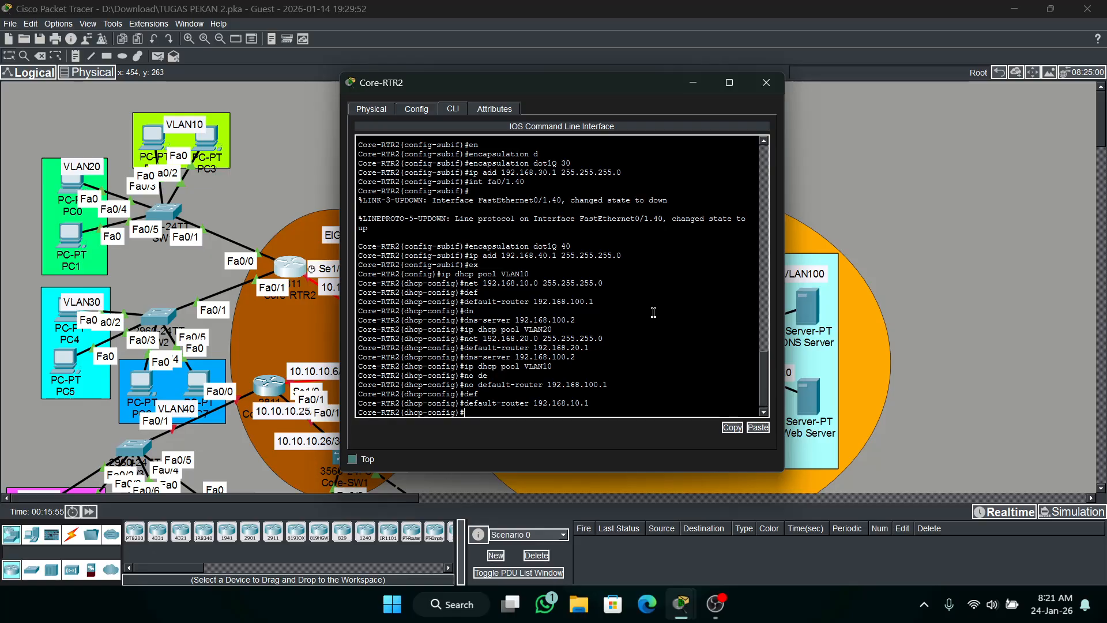
pyautogui.write('ex')
pyautogui.press('Return')
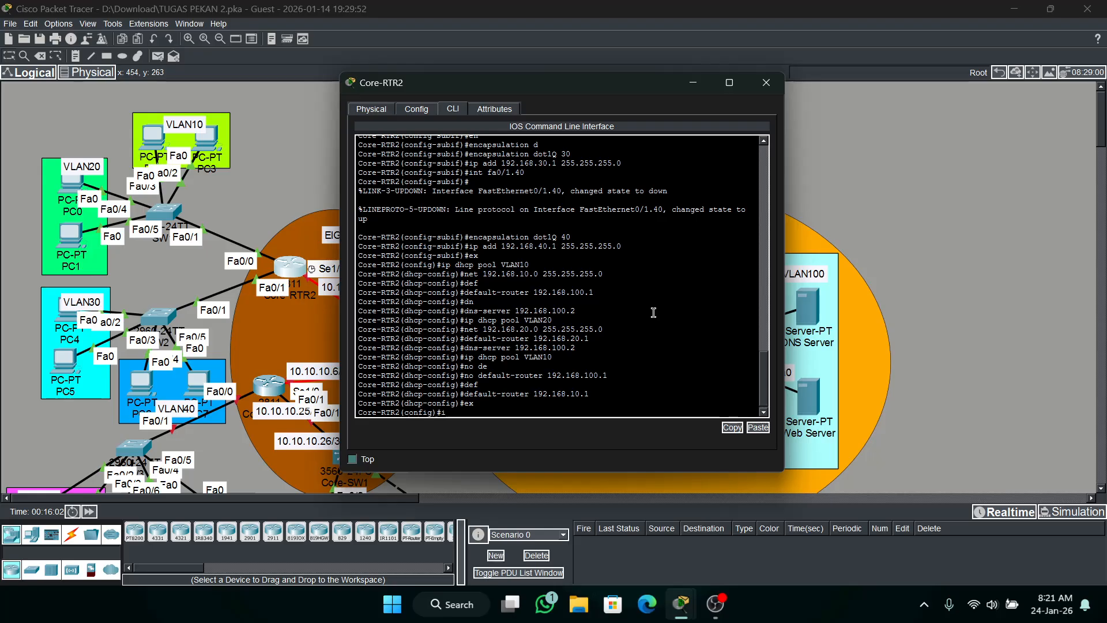
# Create DHCP pool VLAN30 on Core-RTR2 with network 192.168.30.0 and mask 255.255.255.0.
pyautogui.write('p dhcp pool')
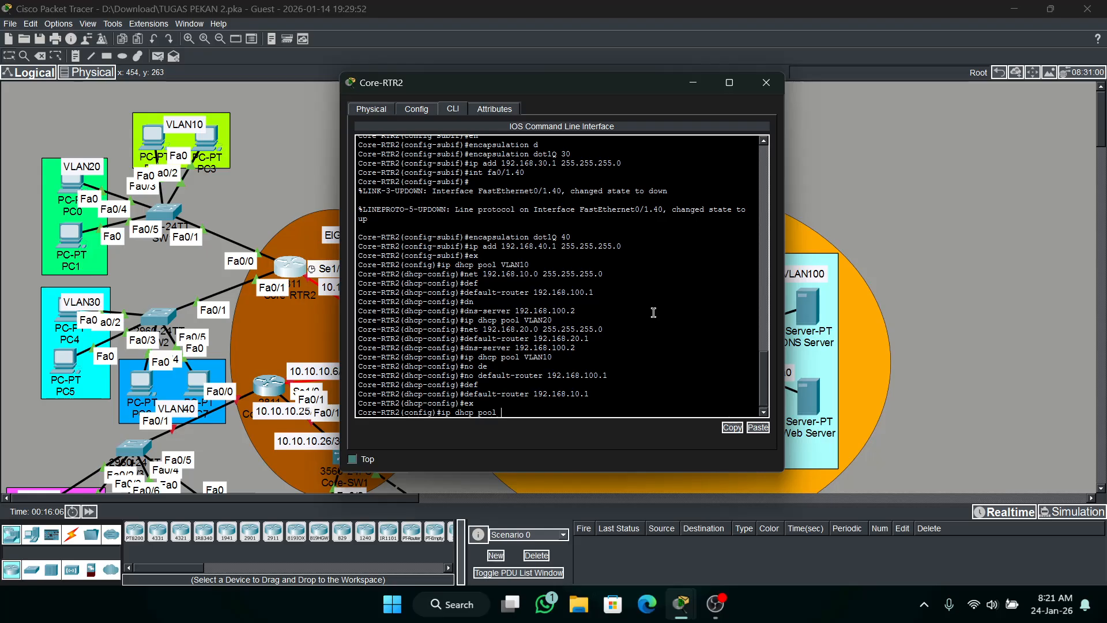
pyautogui.write(' VLAN30')
pyautogui.press('Return')
pyautogui.write('net 192.168')
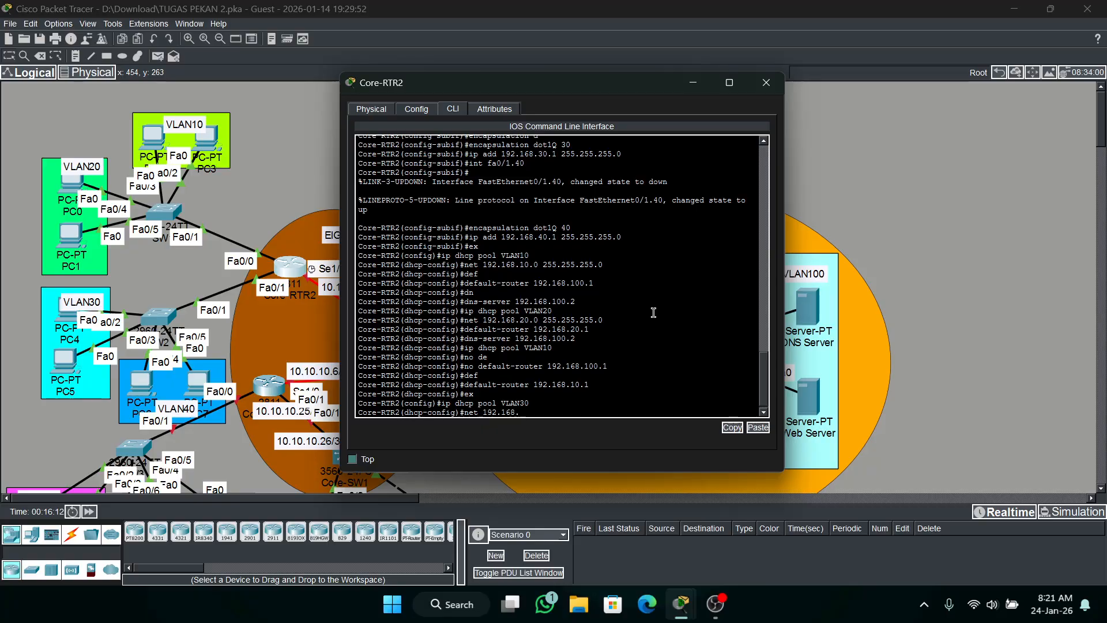
pyautogui.write('.30.1')
pyautogui.press('BackSpace')
pyautogui.write('0 255.255.255.0')
pyautogui.press('Return')
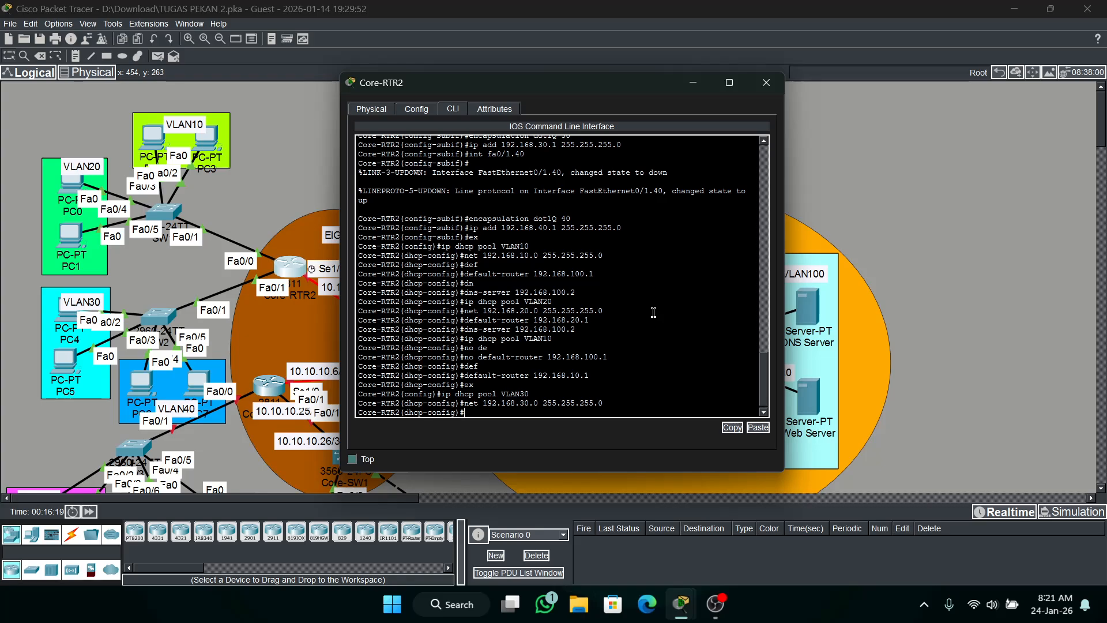
# Set the VLAN30 DHCP pool's default router to 192.168.30.1.
pyautogui.write('def')
pyautogui.press('Return')
pyautogui.write('default-router 192.168')
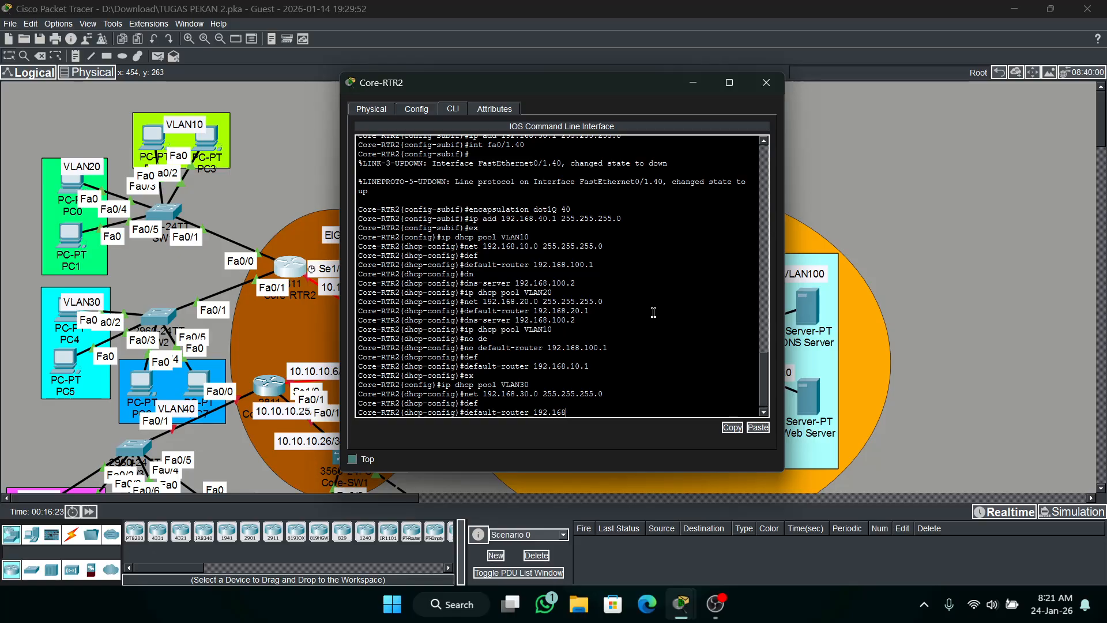
pyautogui.write('.2')
pyautogui.press('BackSpace')
pyautogui.write('3')
pyautogui.press('BackSpace')
pyautogui.write('1')
pyautogui.press('Return')
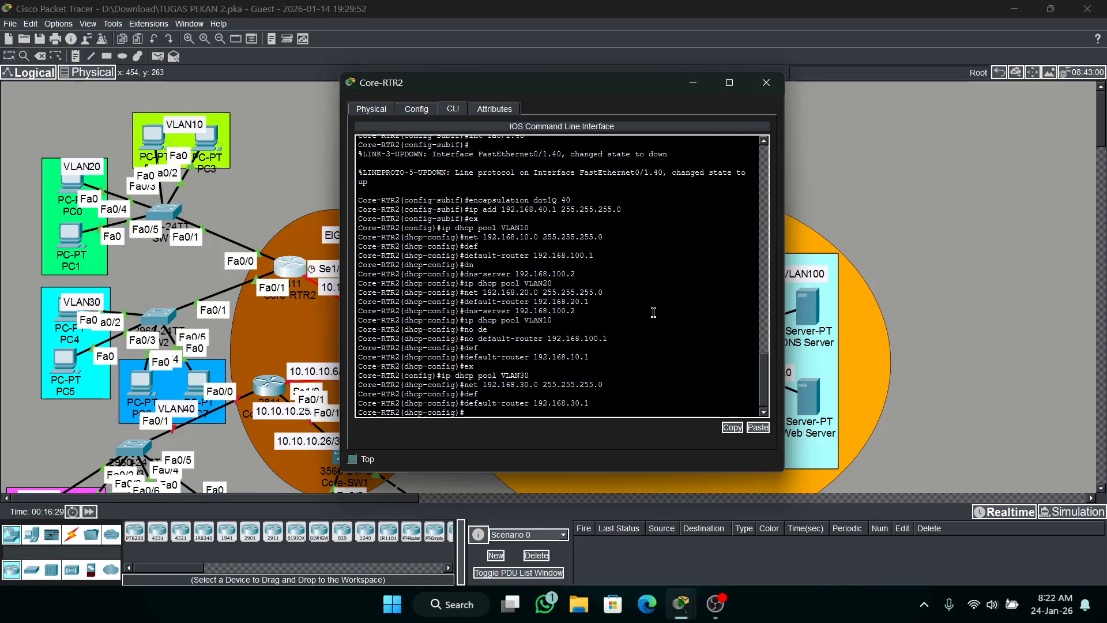
# Set the VLAN30 DHCP pool's DNS server to 192.168.100.2.
pyautogui.write('dn')
pyautogui.press('Return')
pyautogui.write('dns-server')
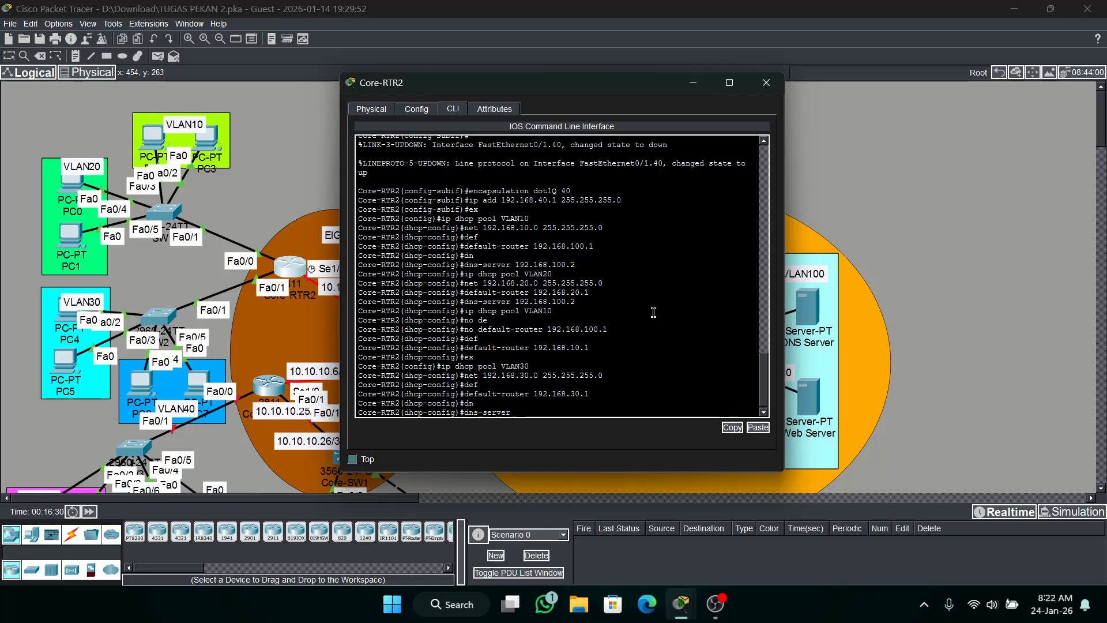
pyautogui.write(' 192.168.1000.')
pyautogui.press('BackSpace')
pyautogui.press('BackSpace')
pyautogui.write('.2')
pyautogui.press('Return')
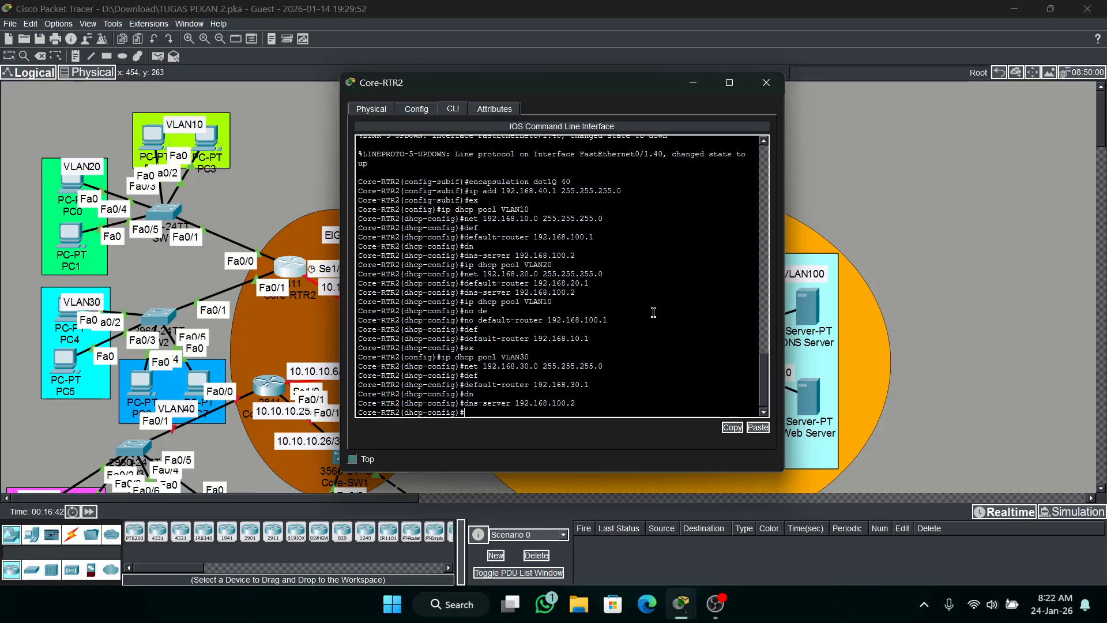
# Create DHCP pool VLAN40 on Core-RTR2.
pyautogui.press('Up')
pyautogui.press('Up')
pyautogui.press('Up')
pyautogui.press('Up')
pyautogui.press('Up')
pyautogui.press('Up')
pyautogui.press('BackSpace')
pyautogui.write('40')
pyautogui.press('Return')
# Assign network 192.168.40.0 with mask 255.255.255.0 to the VLAN40 DHCP pool.
pyautogui.press('Up')
pyautogui.press('Up')
pyautogui.press('Up')
pyautogui.press('Up')
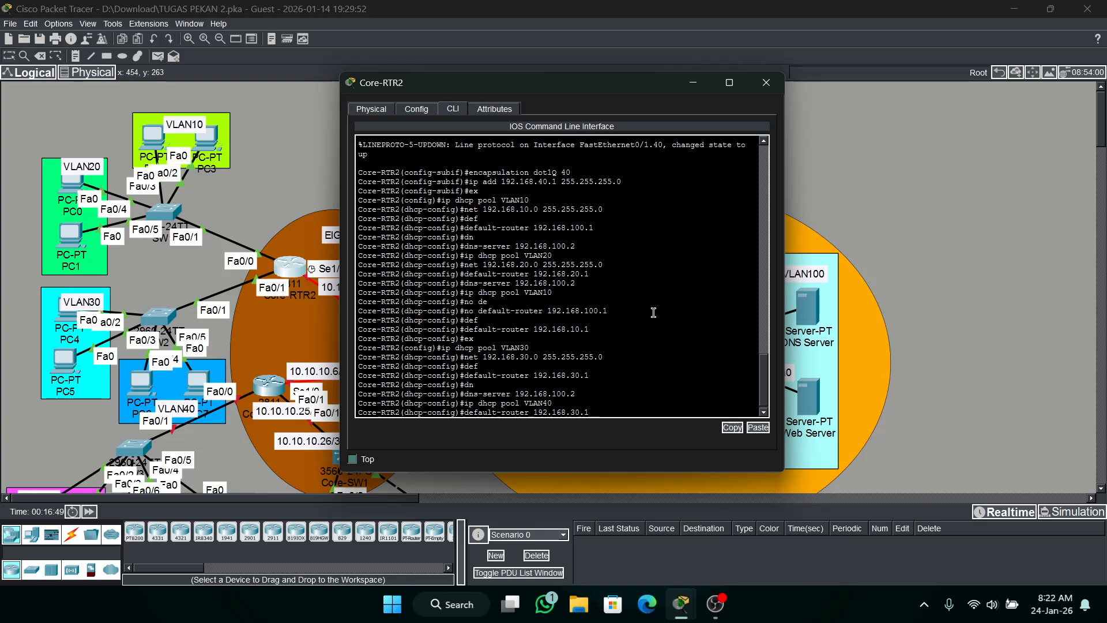
pyautogui.press('Up')
pyautogui.press('Up')
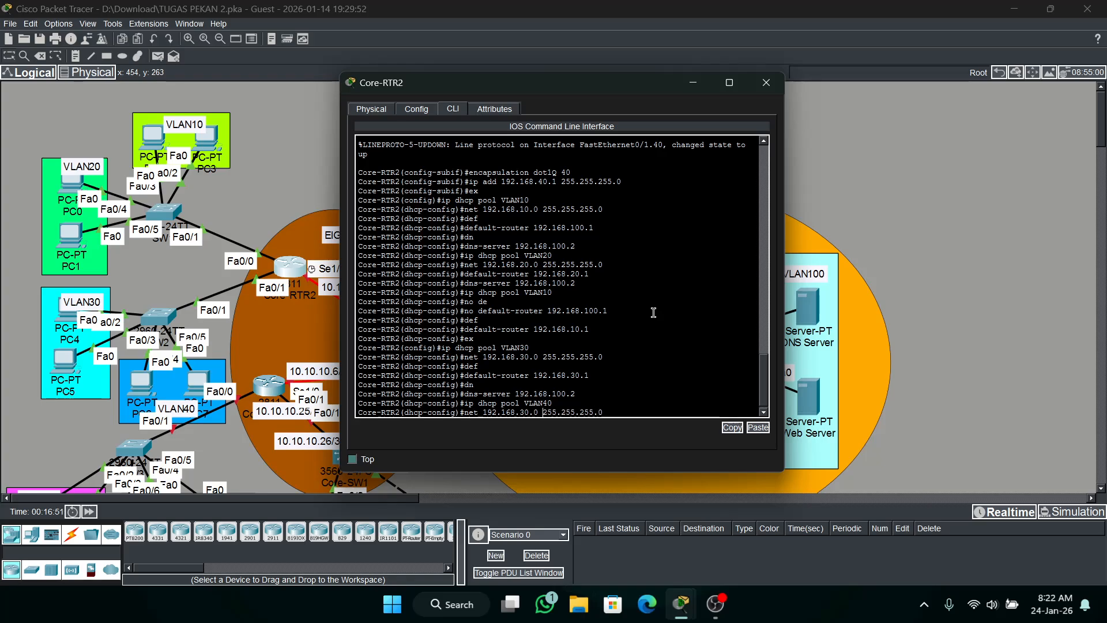
pyautogui.press('Left')
pyautogui.press('Left')
pyautogui.press('Left')
pyautogui.press('Left')
pyautogui.press('BackSpace')
pyautogui.write('4')
pyautogui.press('Return')
# Set the VLAN40 DHCP pool's default router to 192.168.40.1.
pyautogui.press('Up')
pyautogui.press('Up')
pyautogui.press('Up')
pyautogui.press('Up')
pyautogui.press('Up')
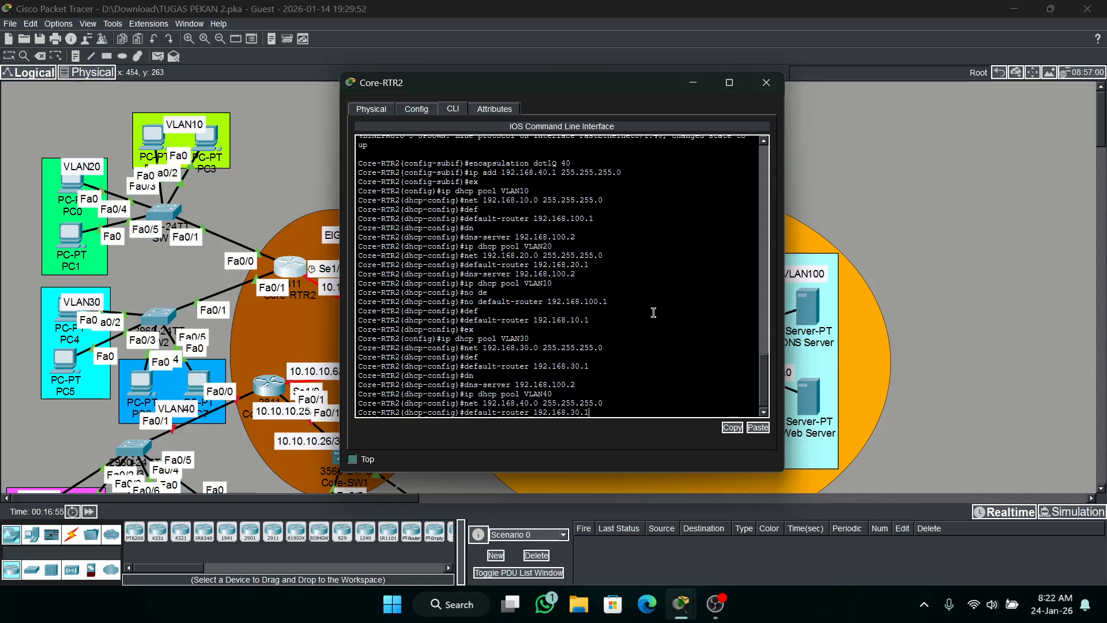
pyautogui.press('Left')
pyautogui.press('Left')
pyautogui.press('Left')
pyautogui.press('BackSpace')
pyautogui.write('4')
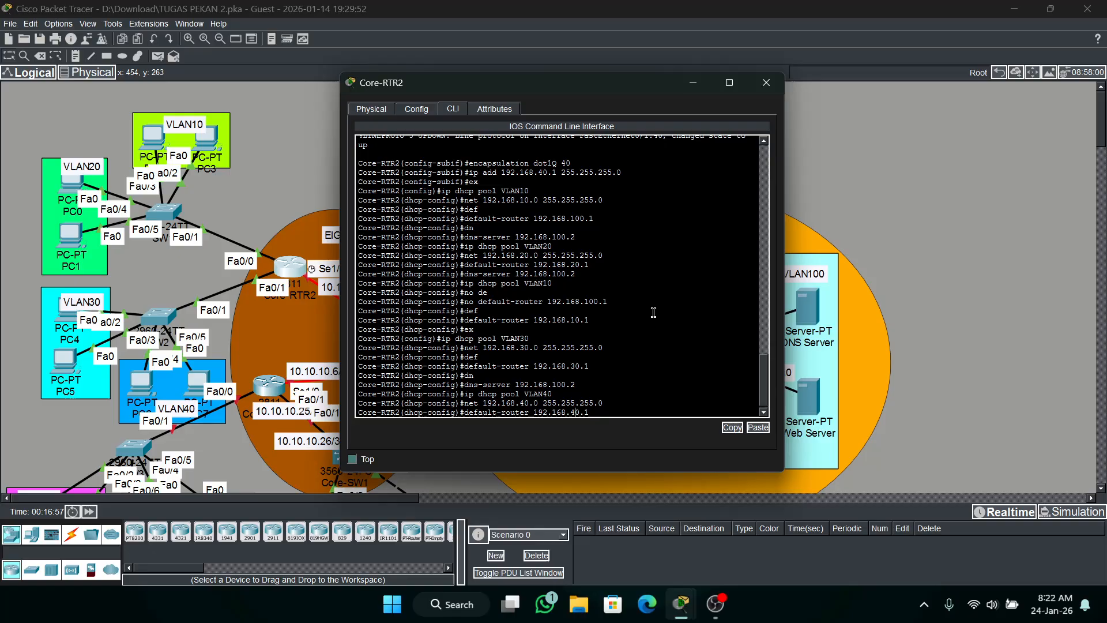
pyautogui.press('Return')
# Set the VLAN40 pool's DNS server to 192.168.100.2 and return to global configuration.
pyautogui.press('Up')
pyautogui.press('Up')
pyautogui.press('Up')
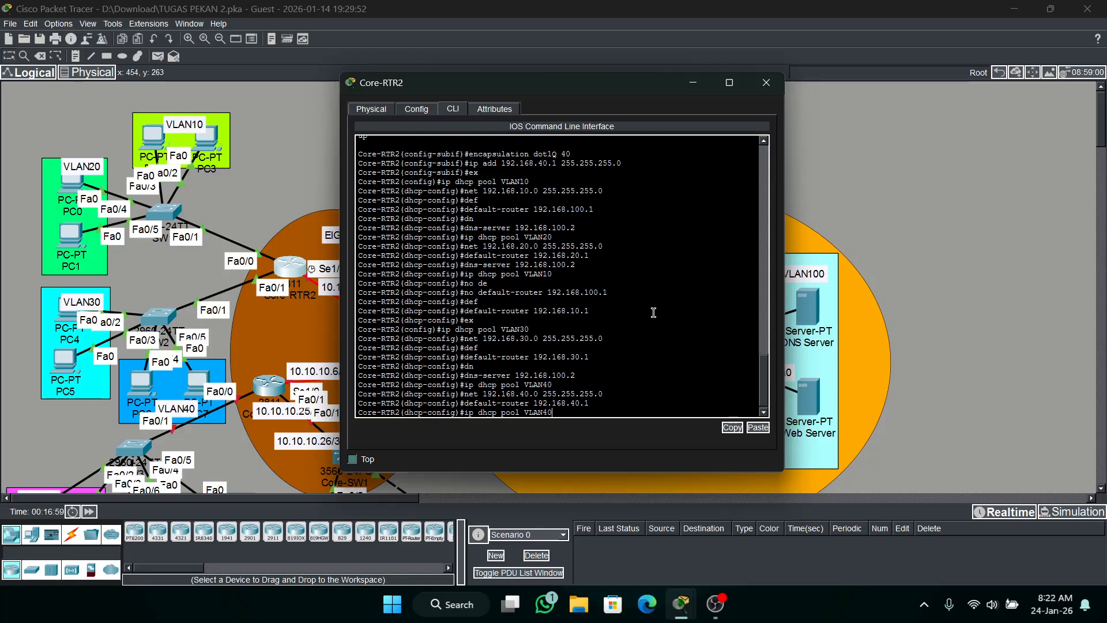
pyautogui.press('Up')
pyautogui.press('Return')
pyautogui.write('ex')
pyautogui.press('Return')
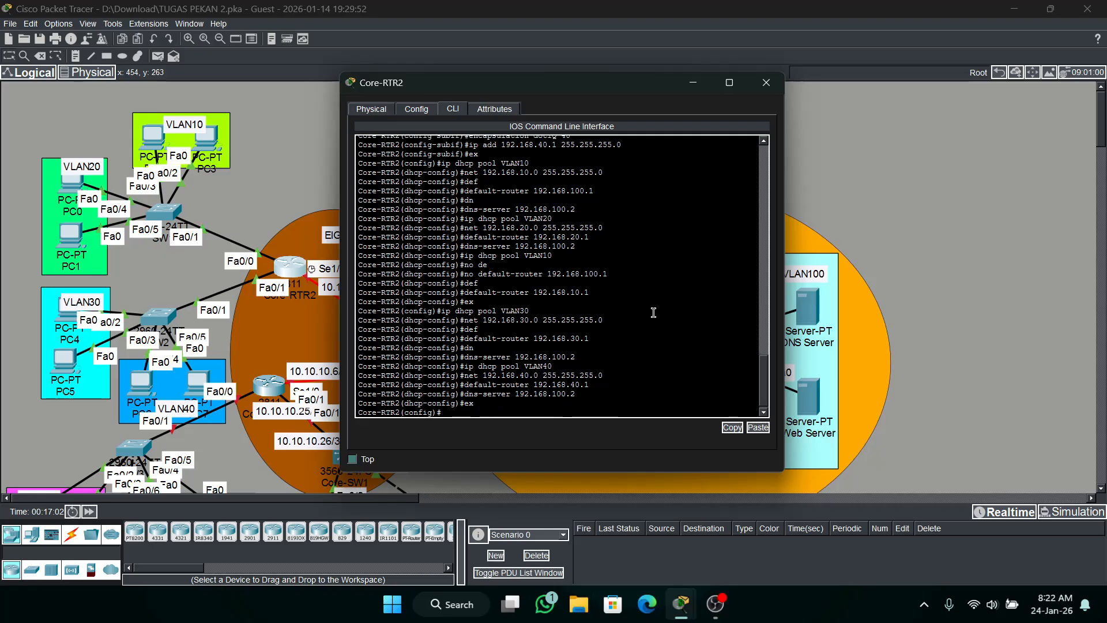
# Display Core-RTR2's DHCP pools with do sh ip dhcp pool and review the address ranges of VLAN10 through VLAN40.
pyautogui.write('do sh ip dhcp pool')
pyautogui.press('Return')
pyautogui.scroll(3, 655, 323)
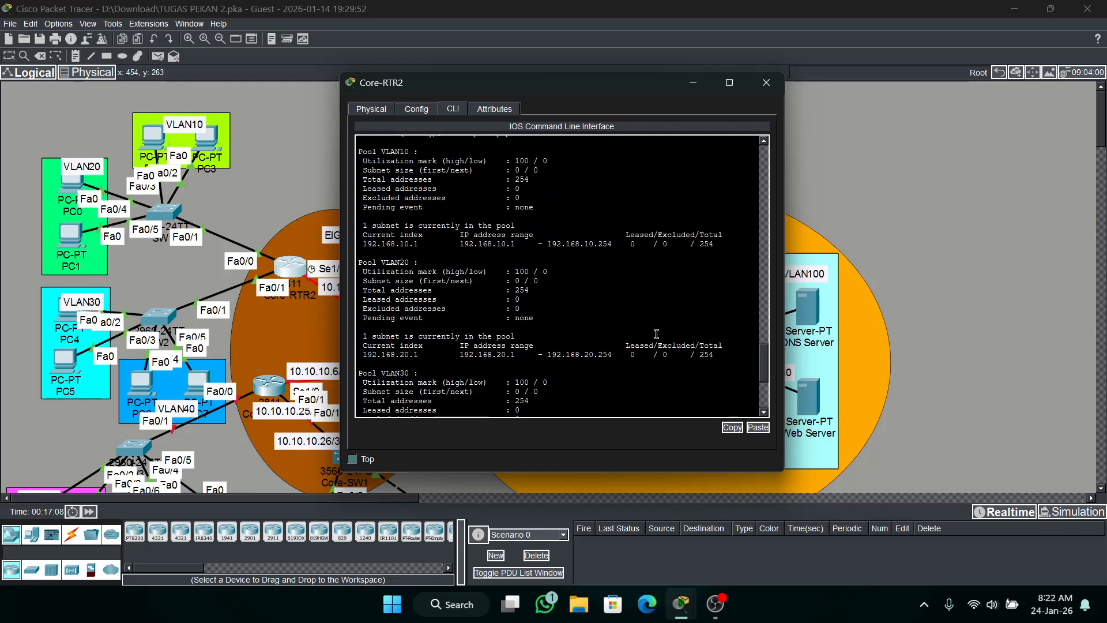
pyautogui.scroll(1, 656, 334)
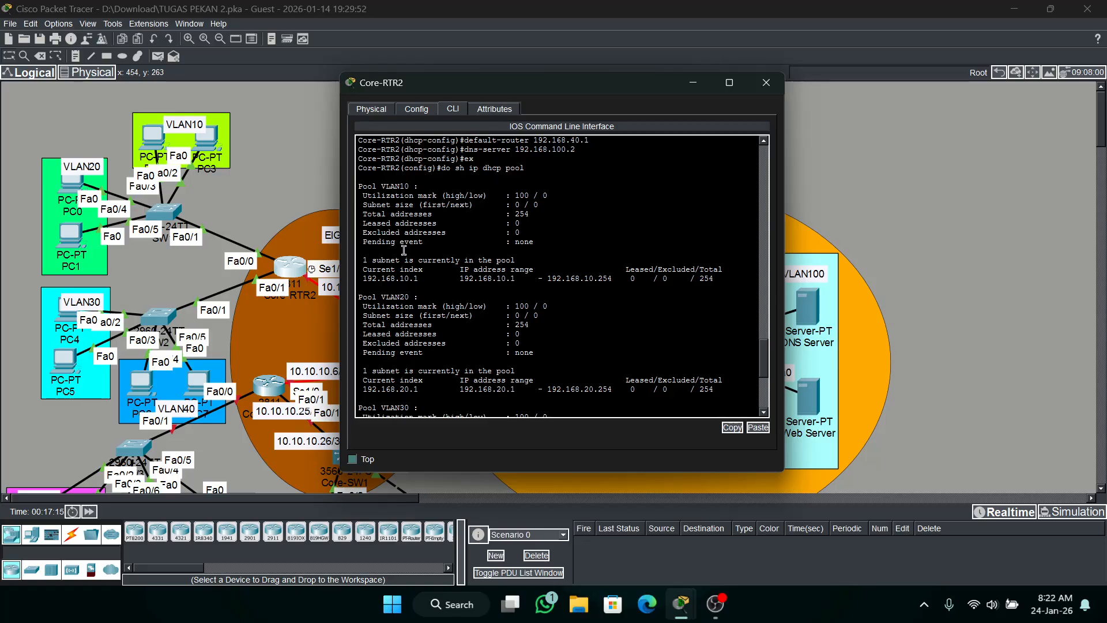
pyautogui.scroll(-1, 424, 242)
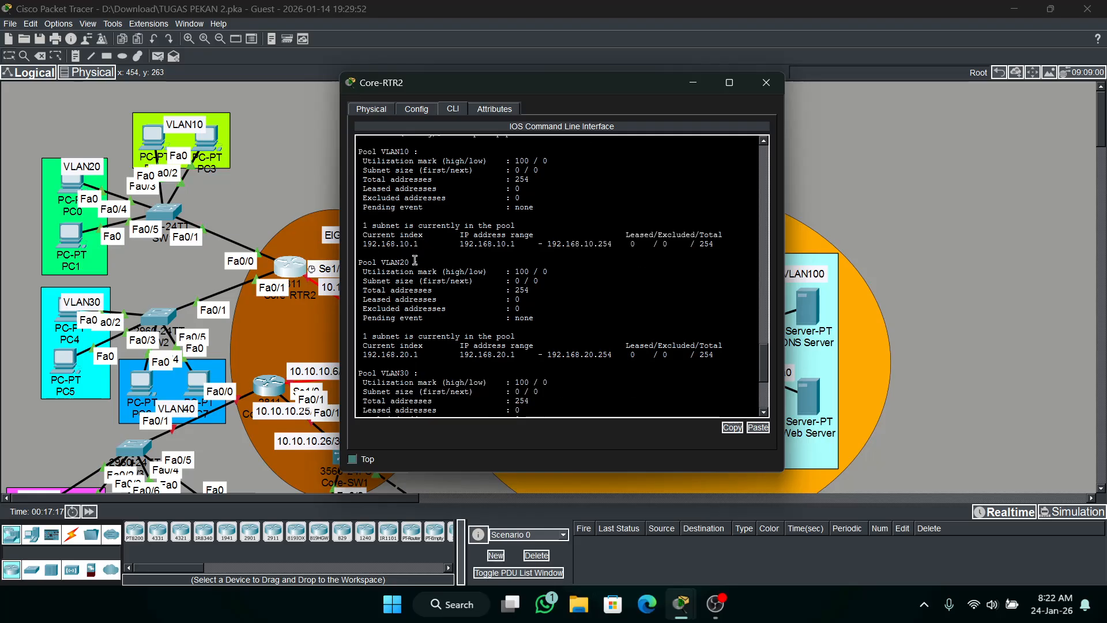
pyautogui.scroll(-2, 435, 263)
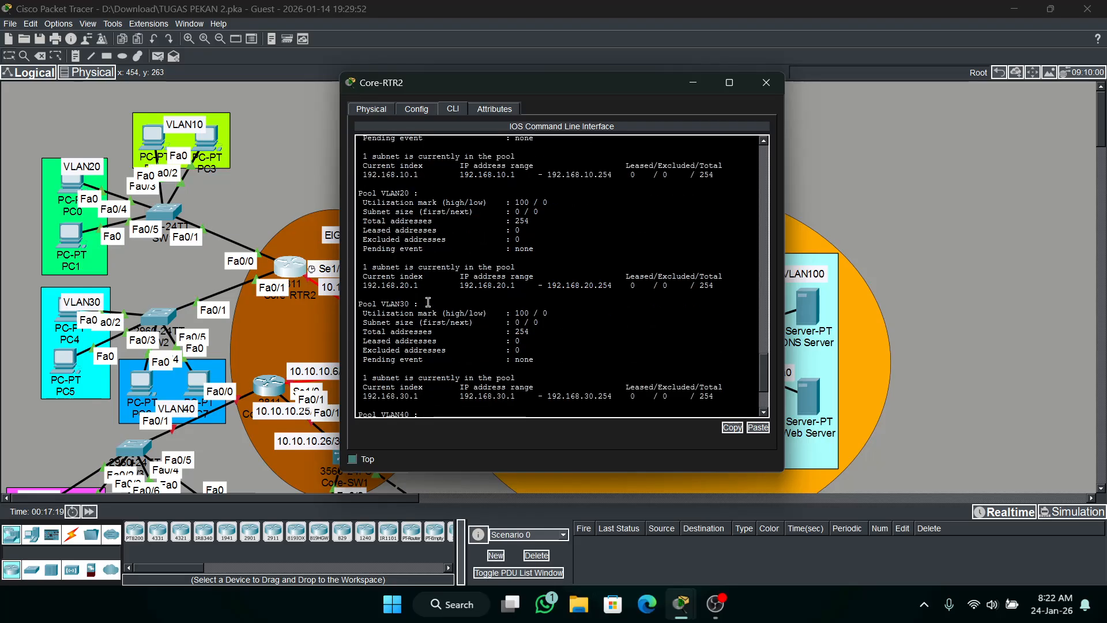
pyautogui.scroll(-3, 428, 302)
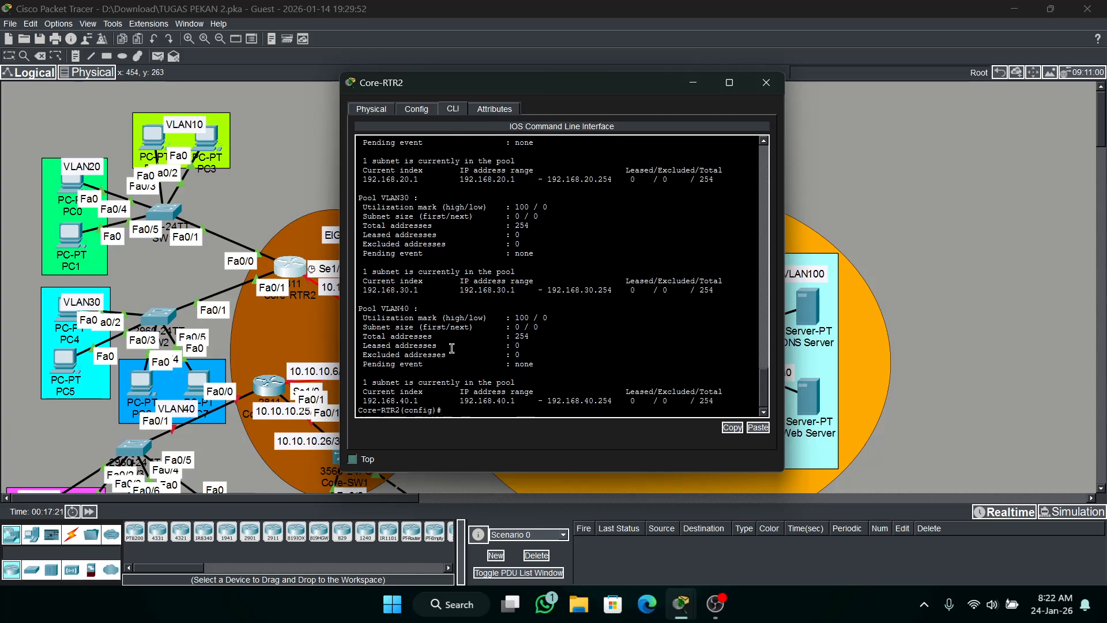
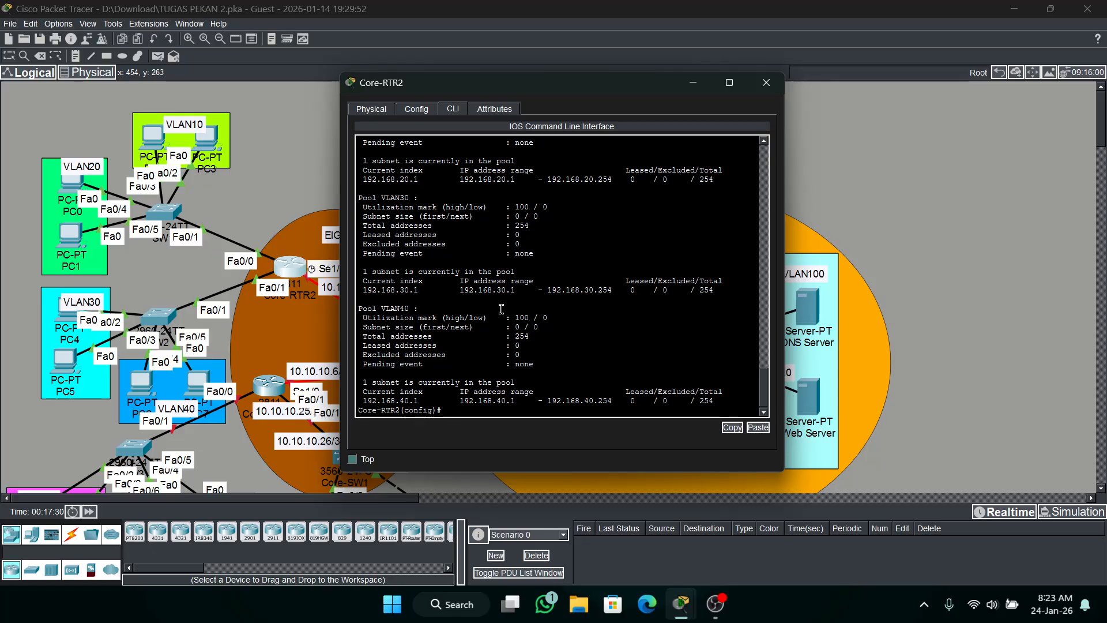
# Exclude 192.168.10.1 from DHCP assignment on Core-RTR2 with ip dhcp excluded-address.
pyautogui.write('ip dh')
pyautogui.press('Tab')
pyautogui.write('e')
pyautogui.press('Tab')
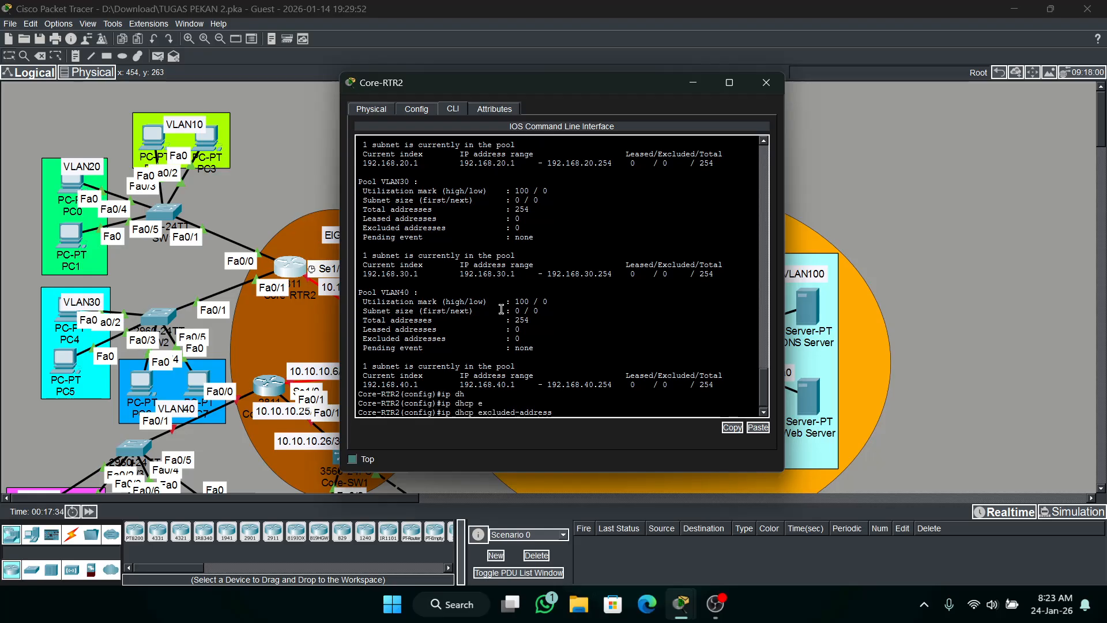
pyautogui.write('192.168.10.1')
pyautogui.press('Return')
# Exclude the VLAN20 gateway address 192.168.20.1 from DHCP assignment on Core-RTR2.
pyautogui.press('Up')
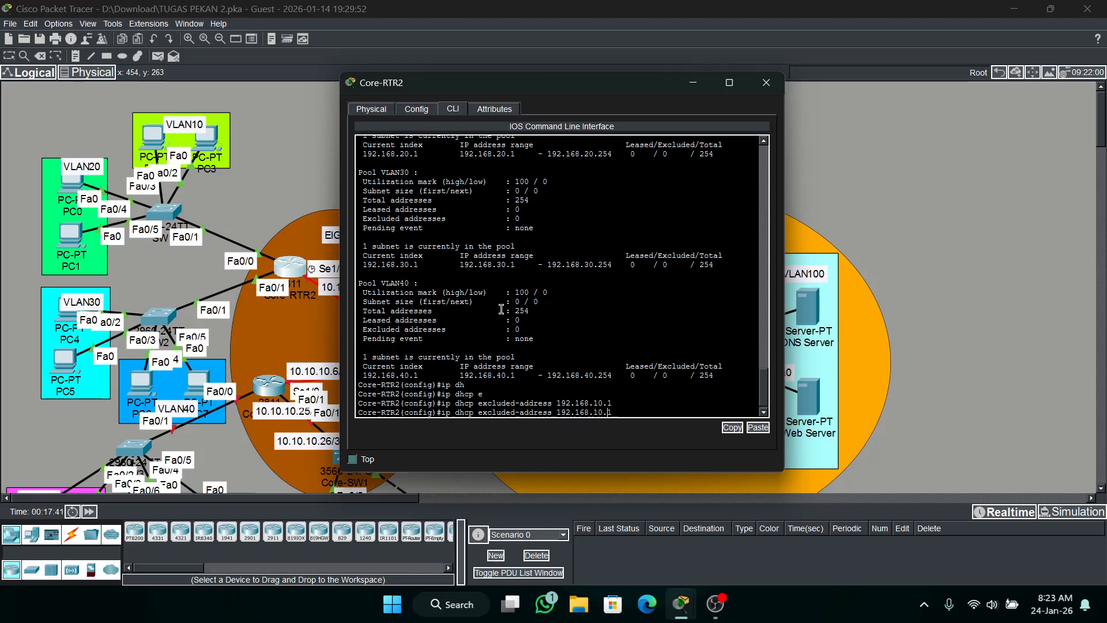
pyautogui.press('Left')
pyautogui.press('Left')
pyautogui.write('2')
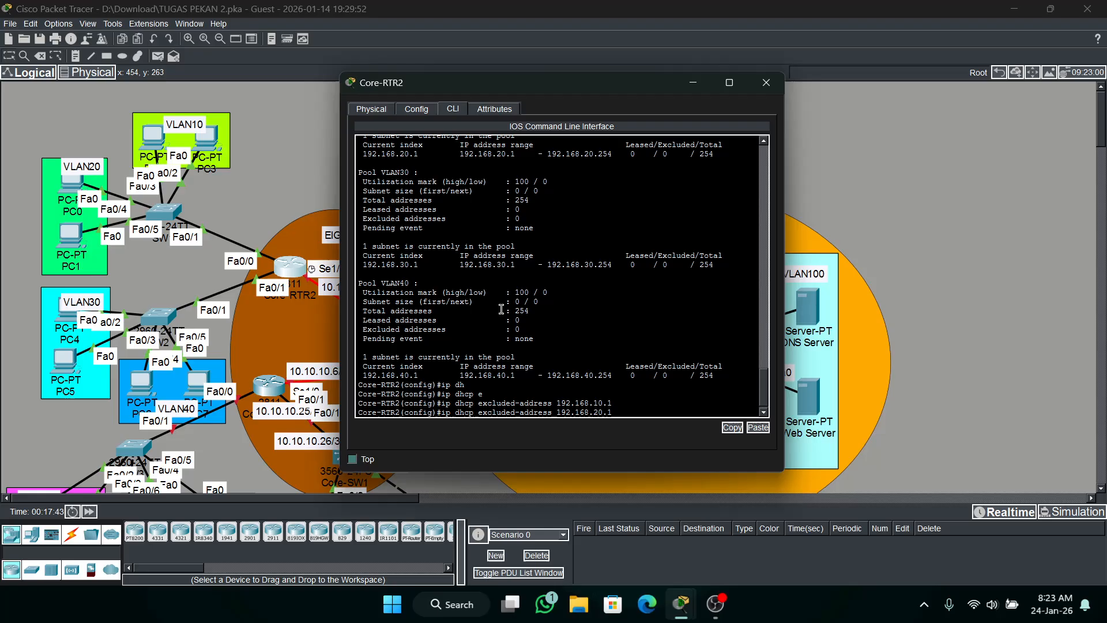
pyautogui.press('Return')
# Exclude the VLAN30 and VLAN40 gateway addresses 192.168.30.1 and 192.168.40.1 from DHCP assignment on Core-RTR2.
pyautogui.press('Up')
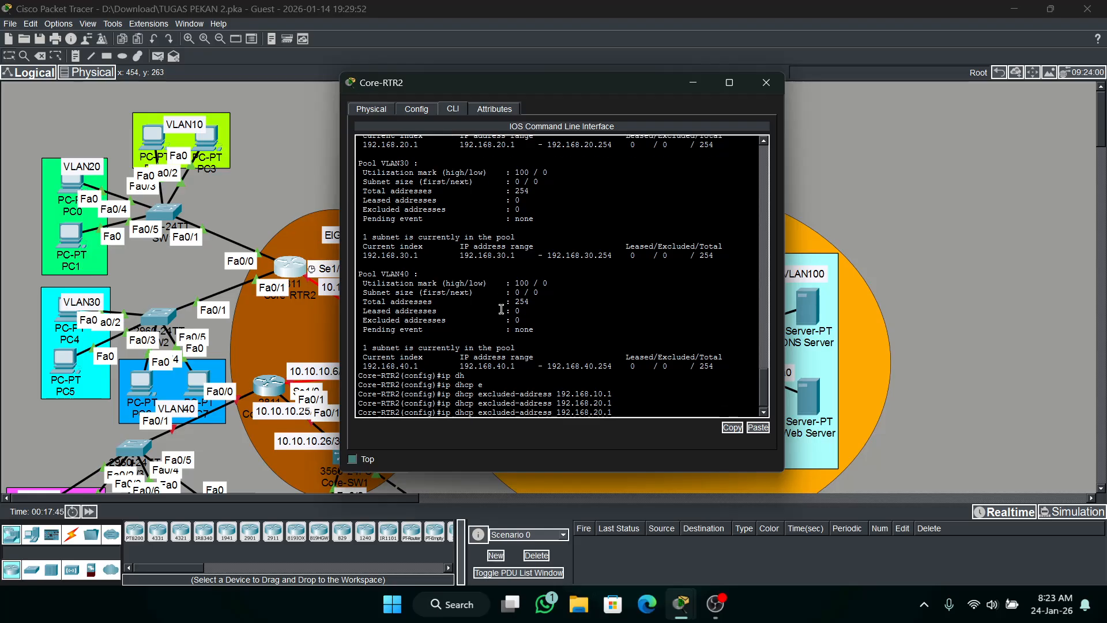
pyautogui.press('Return')
pyautogui.press('Up')
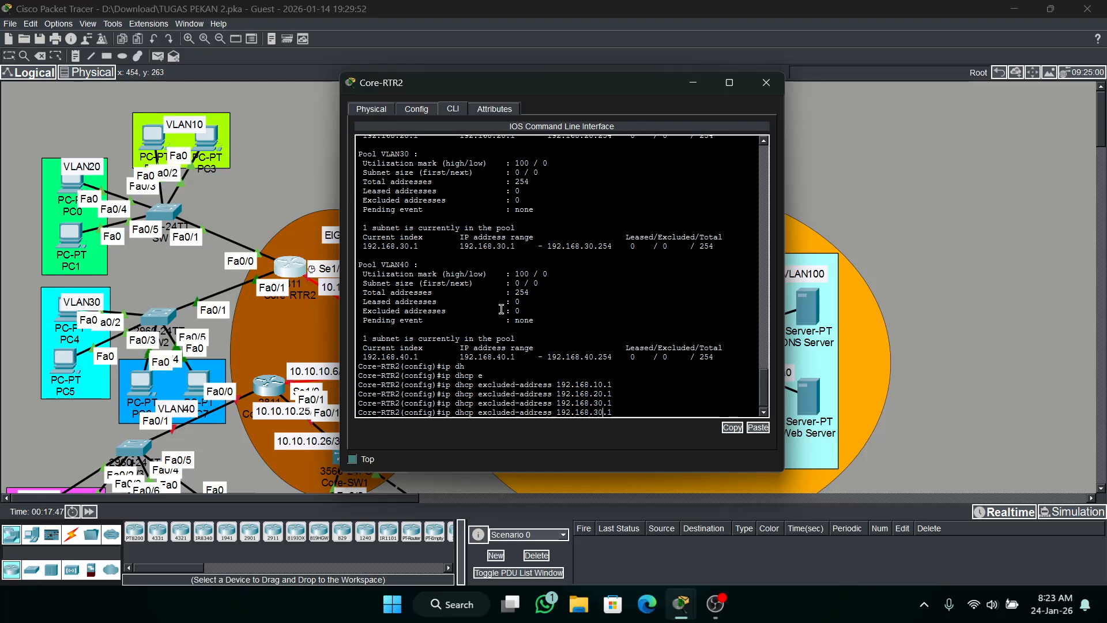
pyautogui.press('BackSpace')
pyautogui.write('4')
pyautogui.press('Return')
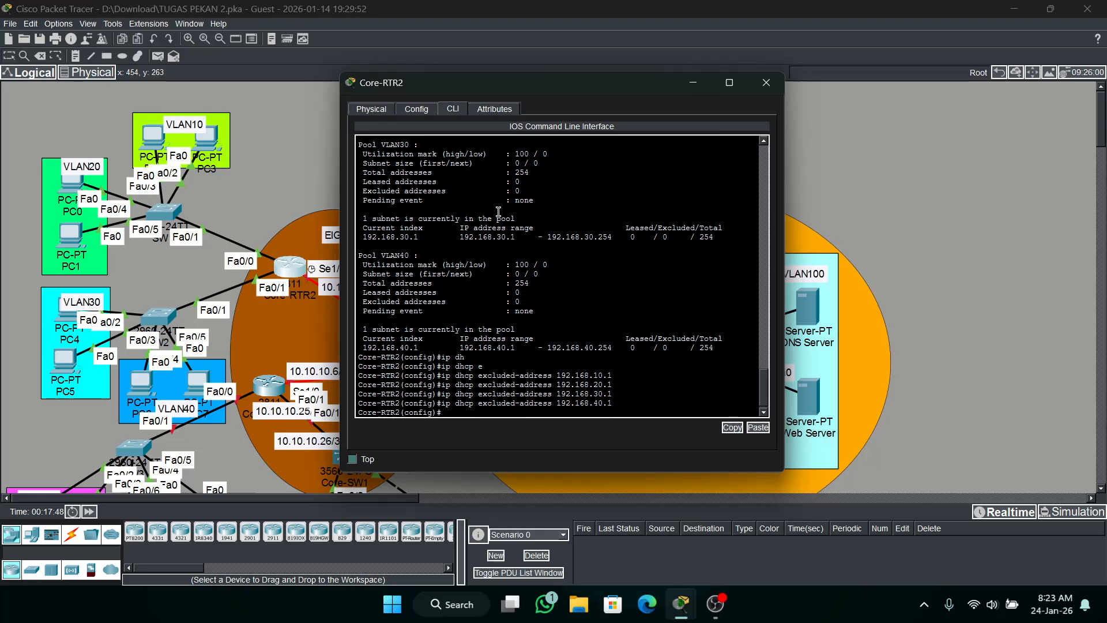
# Check the activity results from the PT Activity instructions and show the assessment items.
pyautogui.click(692, 83)
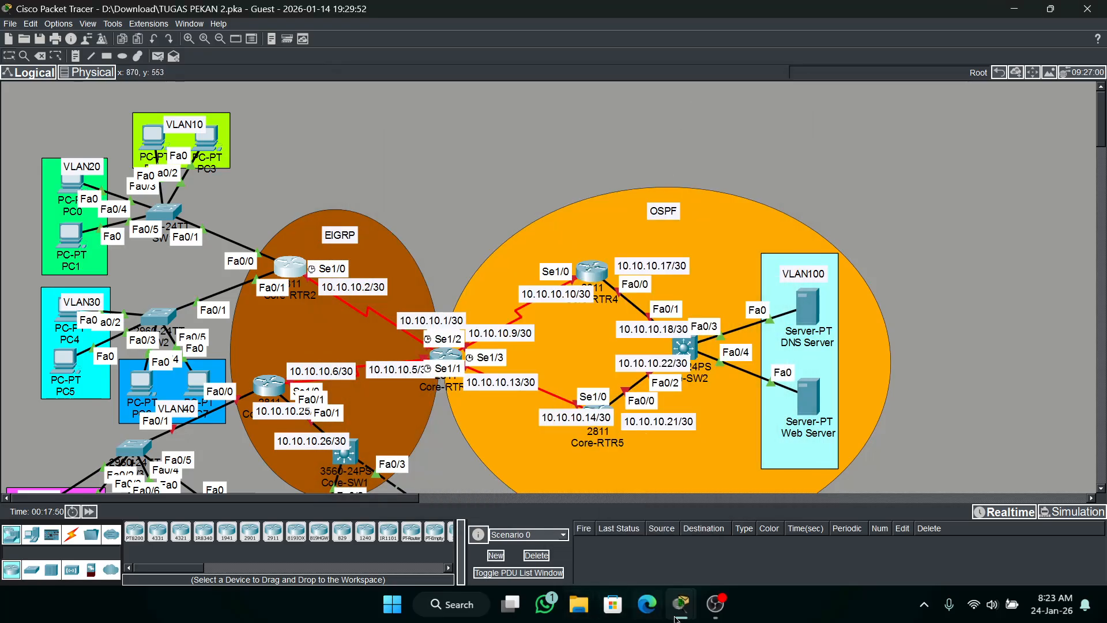
pyautogui.moveTo(678, 617)
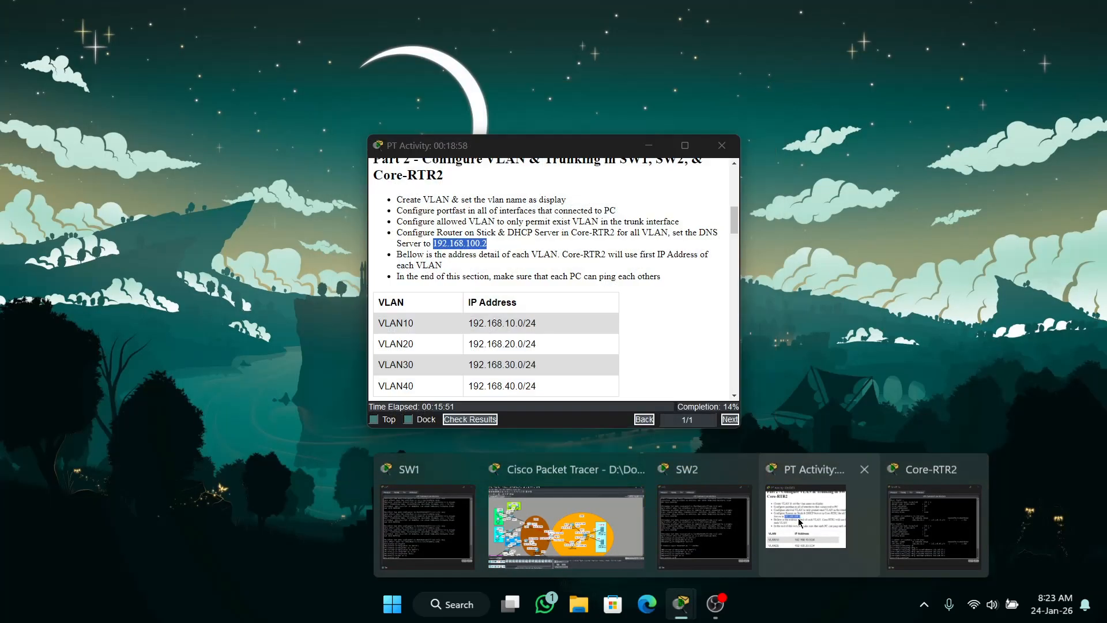
pyautogui.click(804, 551)
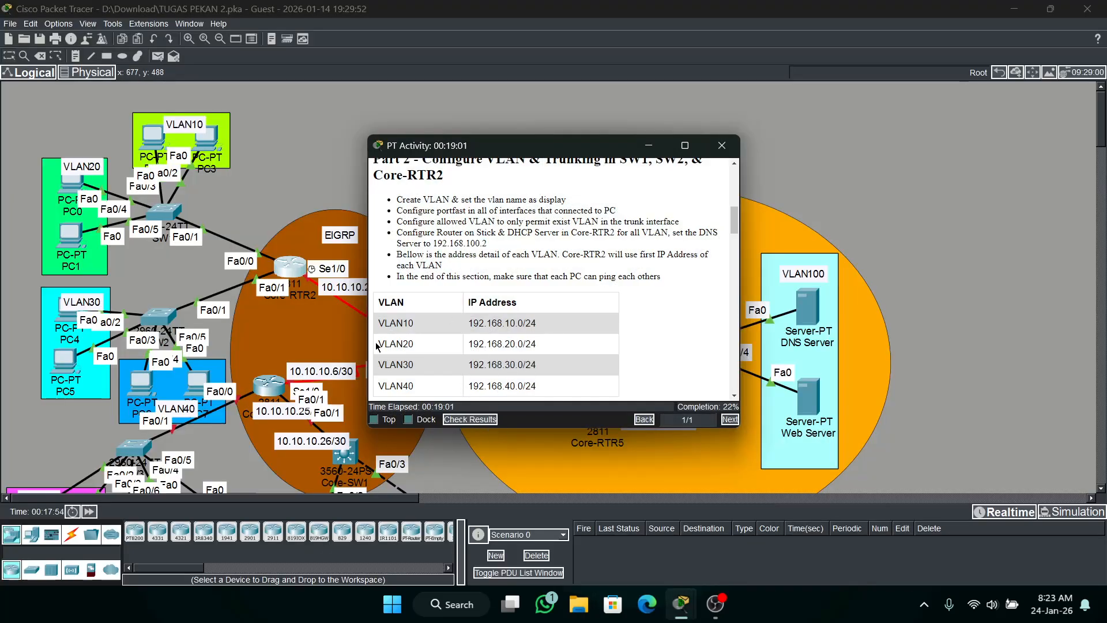
pyautogui.moveTo(621, 151); pyautogui.dragTo(621, 100)
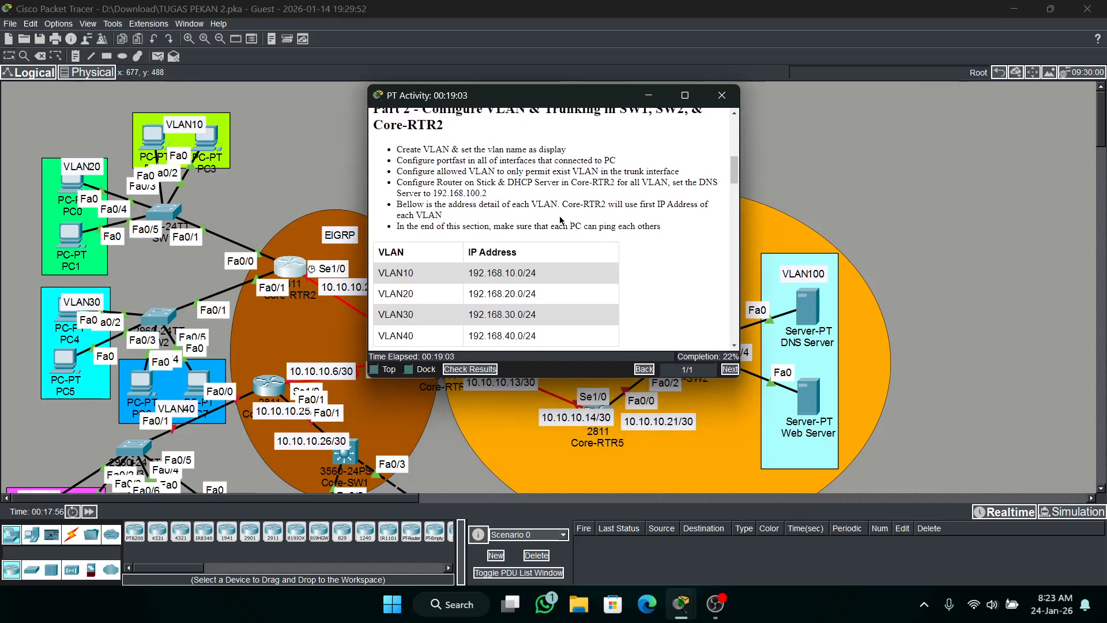
pyautogui.click(470, 369)
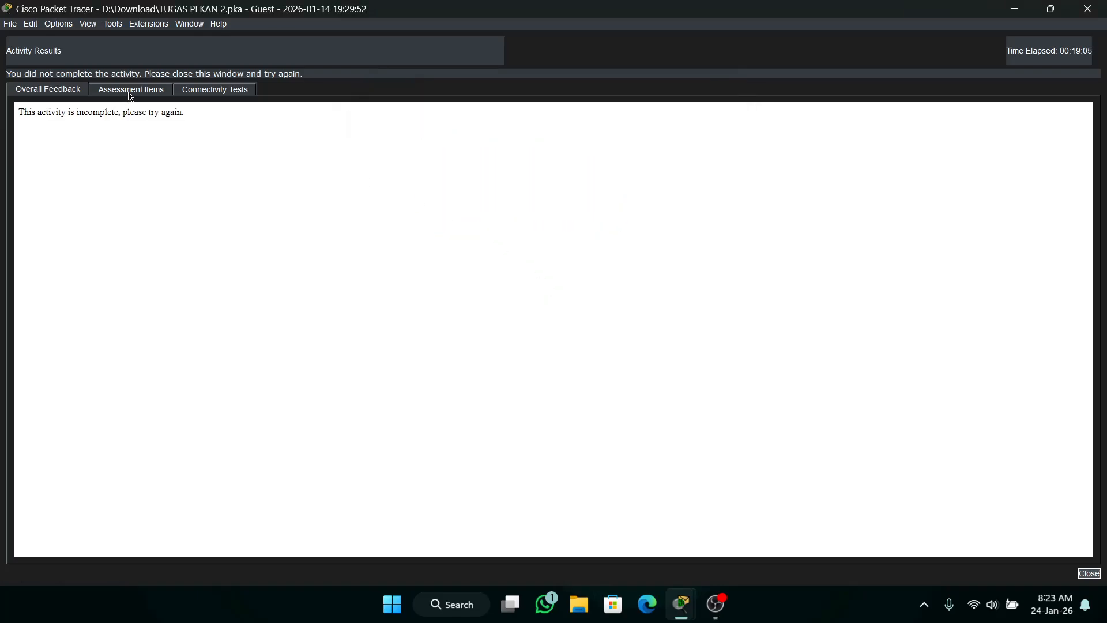
pyautogui.click(132, 92)
# Examine Core-RTR2's assessment items for excluded addresses, DHCP pools, EIGRP and ports, and return to the topology.
pyautogui.moveTo(944, 160); pyautogui.dragTo(945, 208)
pyautogui.scroll(2, 617, 293)
pyautogui.scroll(9, 188, 331)
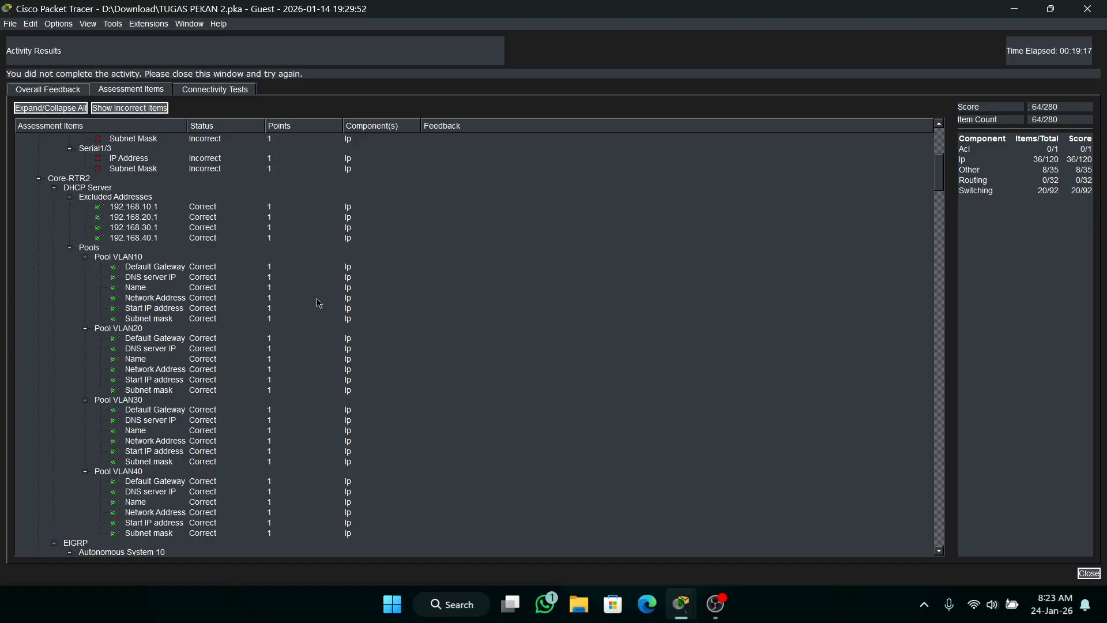
pyautogui.scroll(-3, 317, 304)
pyautogui.scroll(-6, 271, 345)
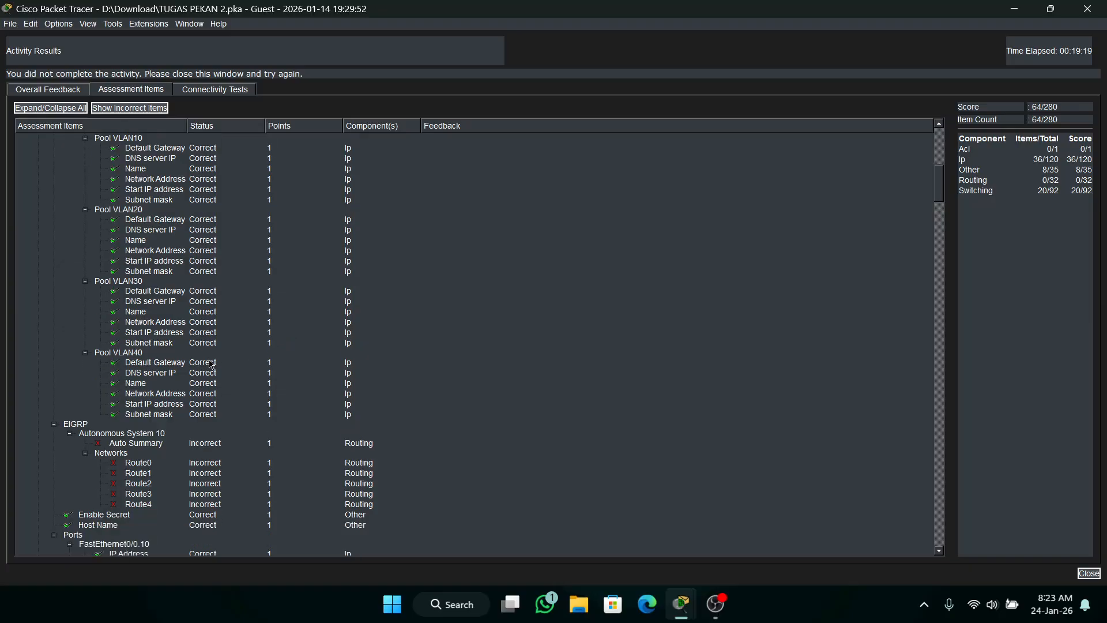
pyautogui.scroll(-2, 167, 423)
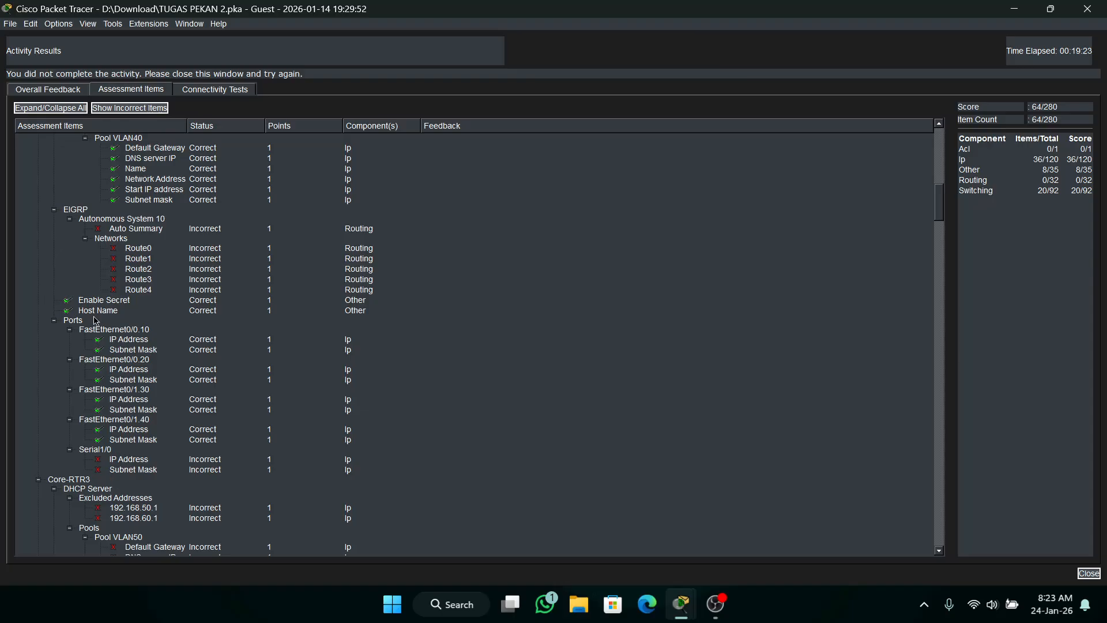
pyautogui.click(1087, 9)
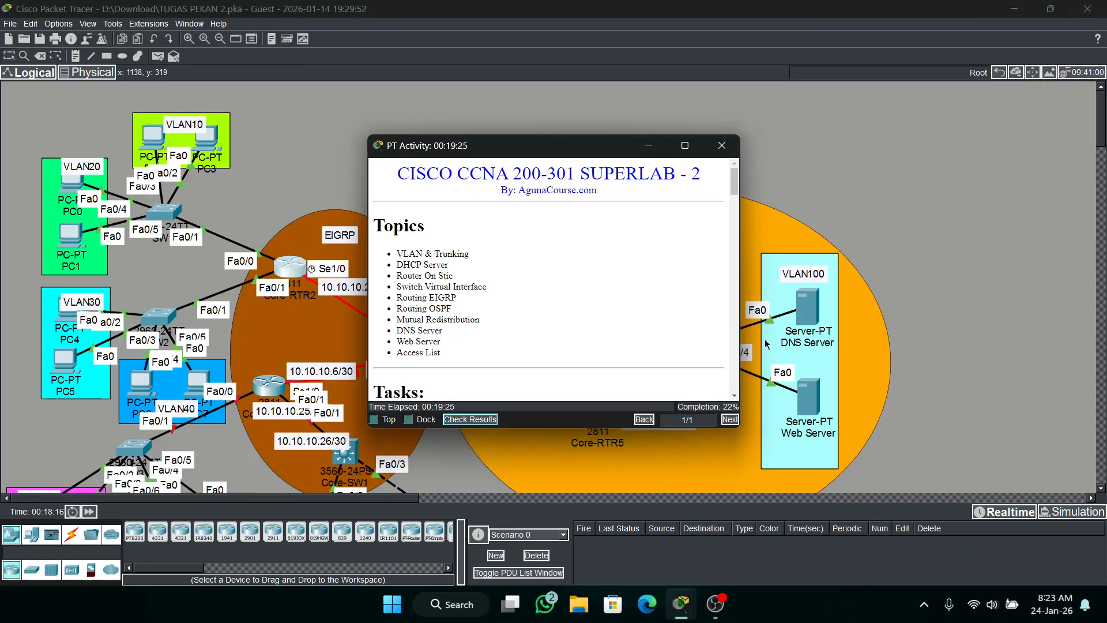
pyautogui.click(649, 146)
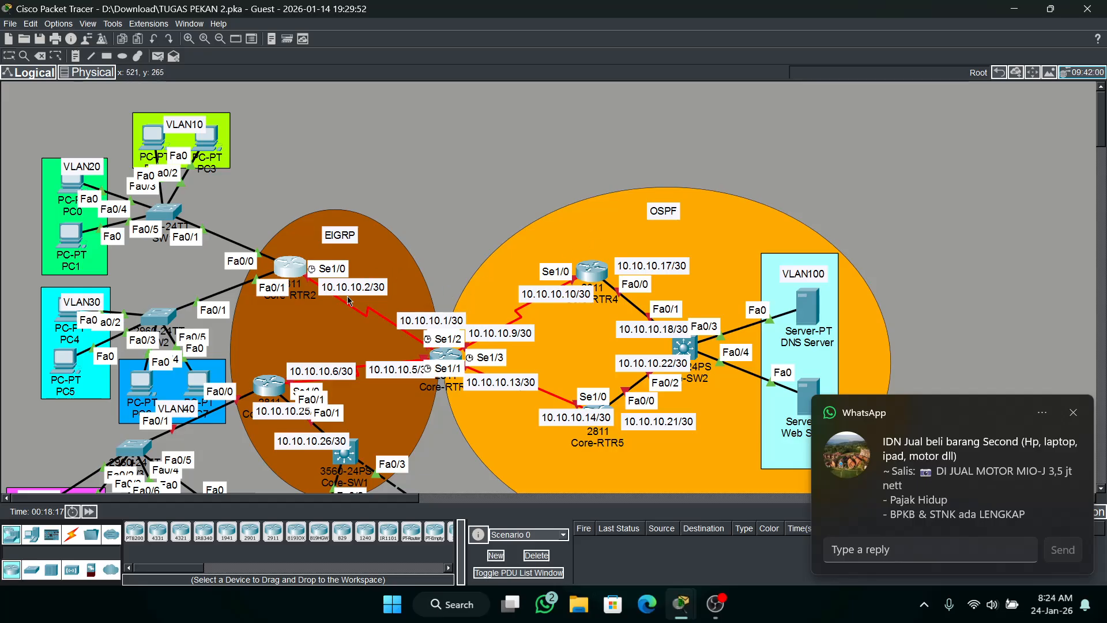
# Set PC3 in VLAN10 to obtain its IPv4 configuration through DHCP.
pyautogui.click(206, 138)
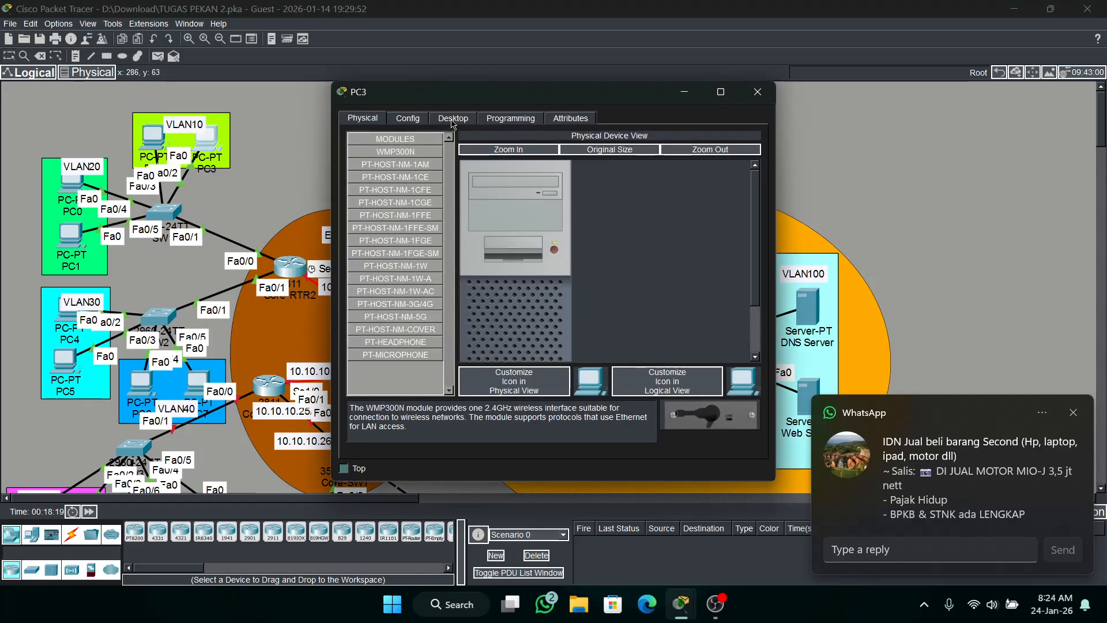
pyautogui.click(453, 117)
pyautogui.click(390, 145)
pyautogui.click(374, 188)
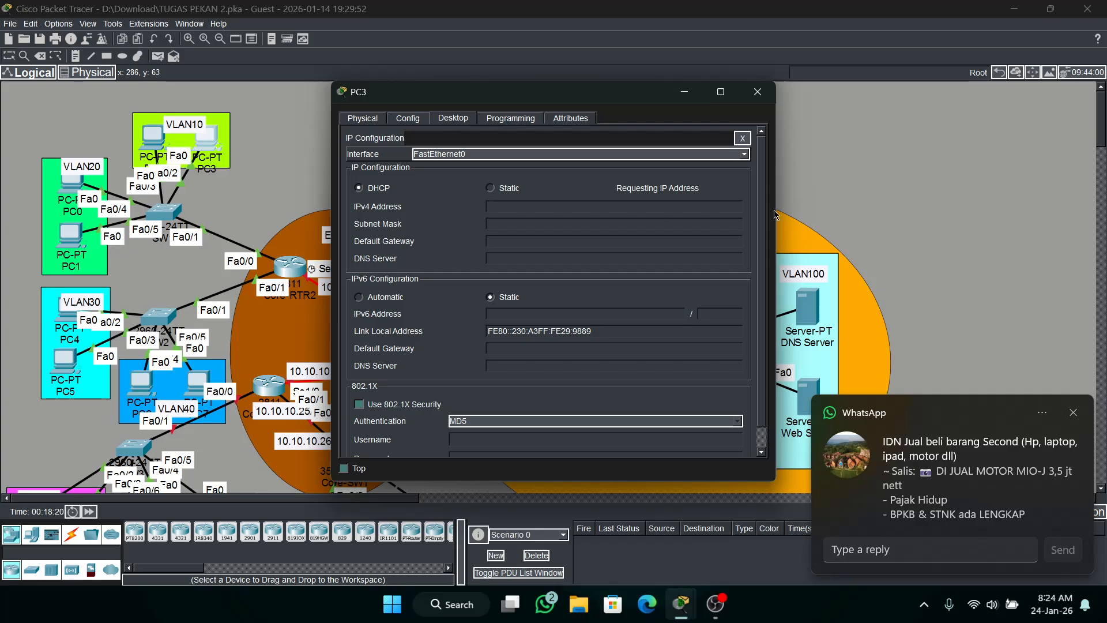
pyautogui.click(757, 92)
# Set PC2 in VLAN10 to obtain its IPv4 configuration through DHCP.
pyautogui.click(152, 136)
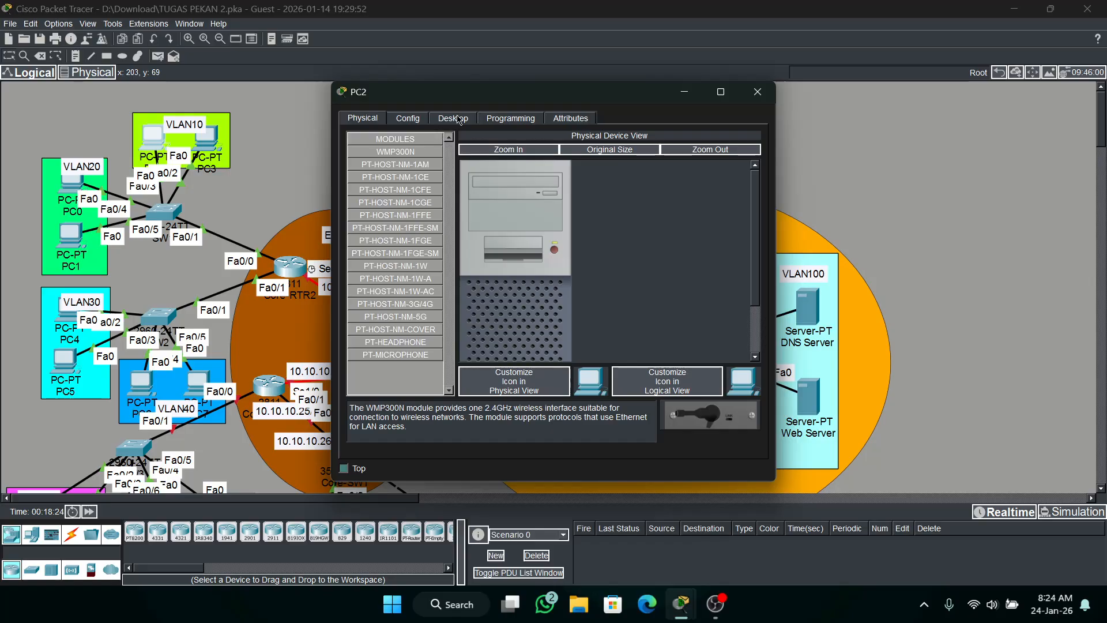
pyautogui.click(453, 118)
pyautogui.click(403, 151)
pyautogui.click(358, 188)
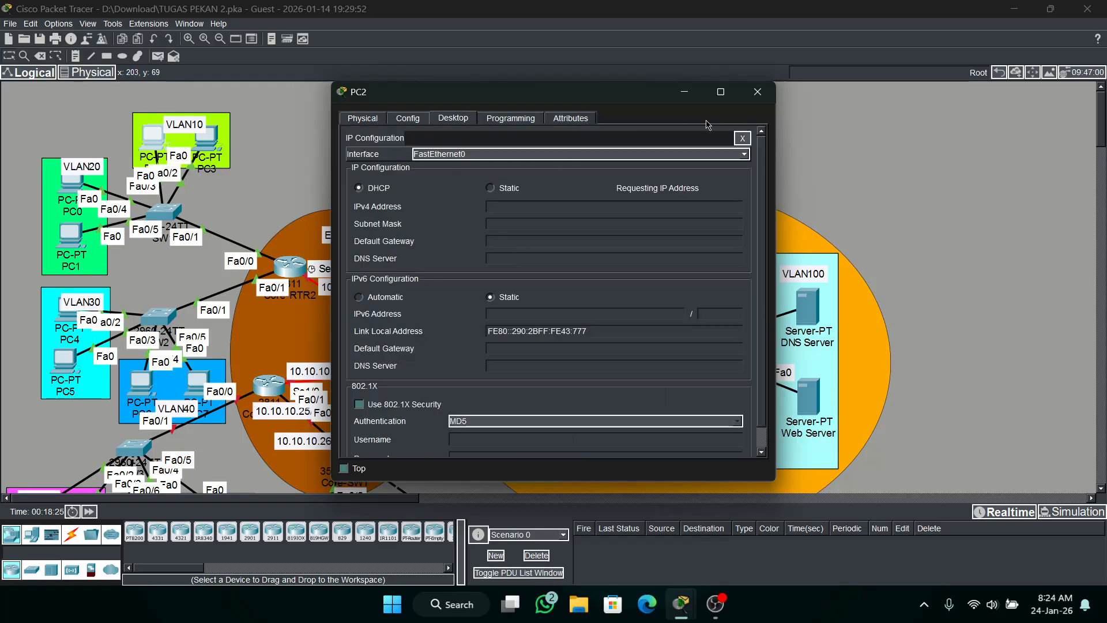
pyautogui.click(758, 92)
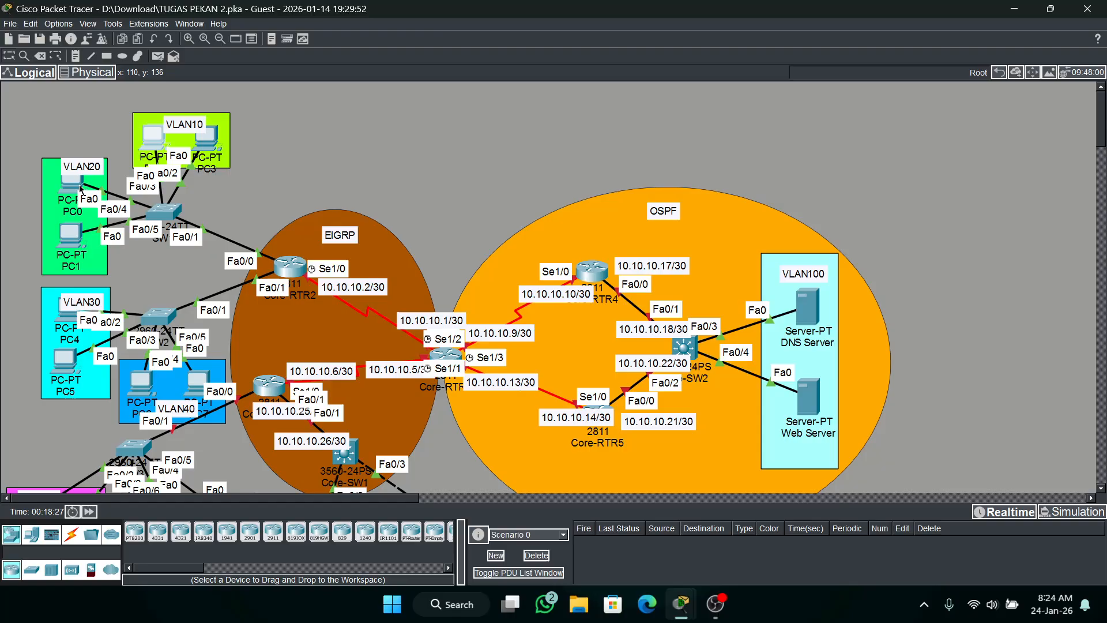
# Switch PC0 in VLAN20 from static to DHCP addressing for IPv4.
pyautogui.click(81, 189)
pyautogui.click(453, 118)
pyautogui.click(387, 159)
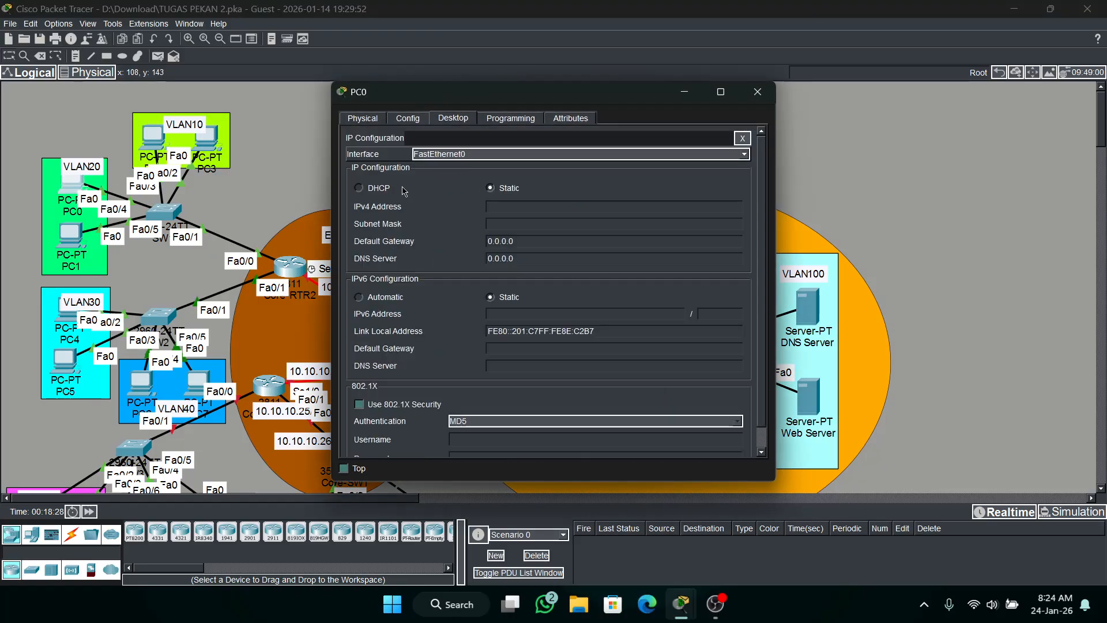
pyautogui.click(396, 188)
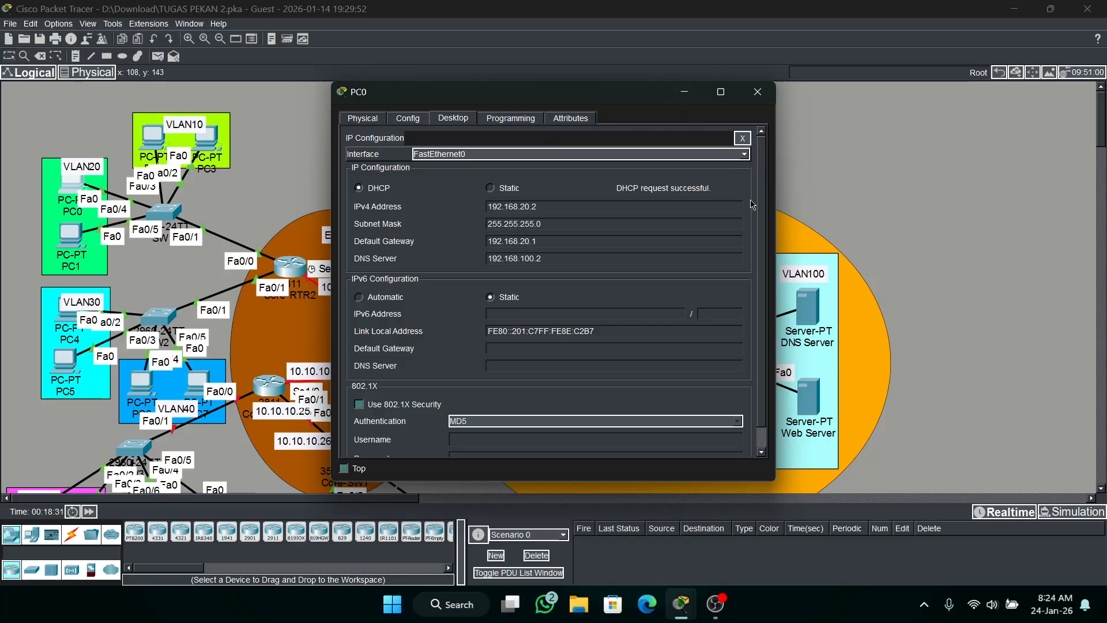
pyautogui.click(757, 92)
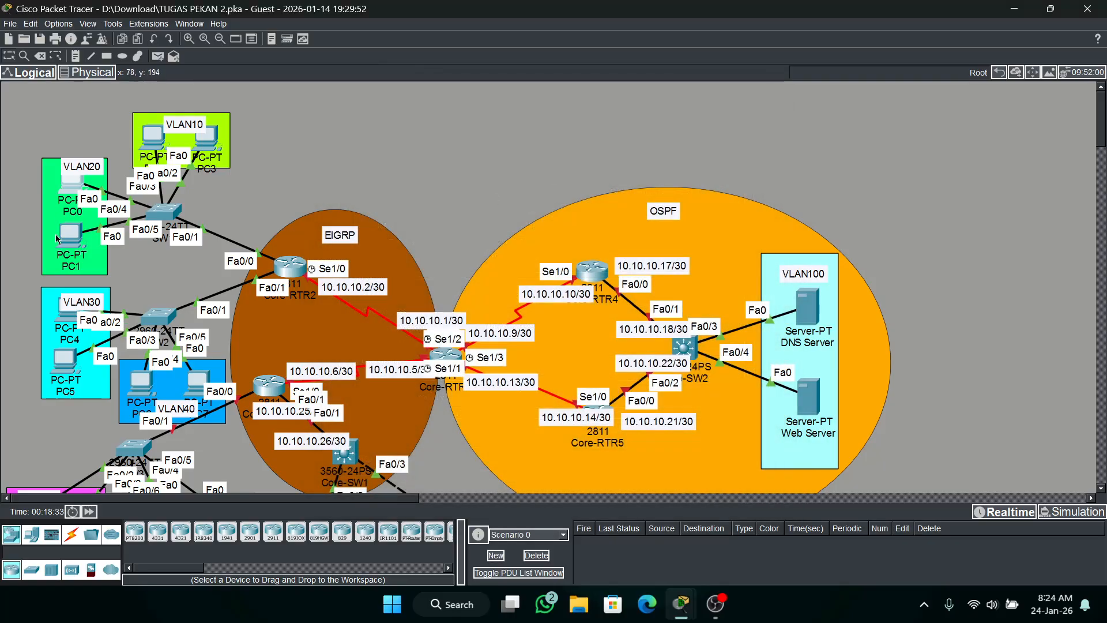
# Switch PC1 in VLAN20 to DHCP addressing for IPv4.
pyautogui.click(71, 240)
pyautogui.click(453, 118)
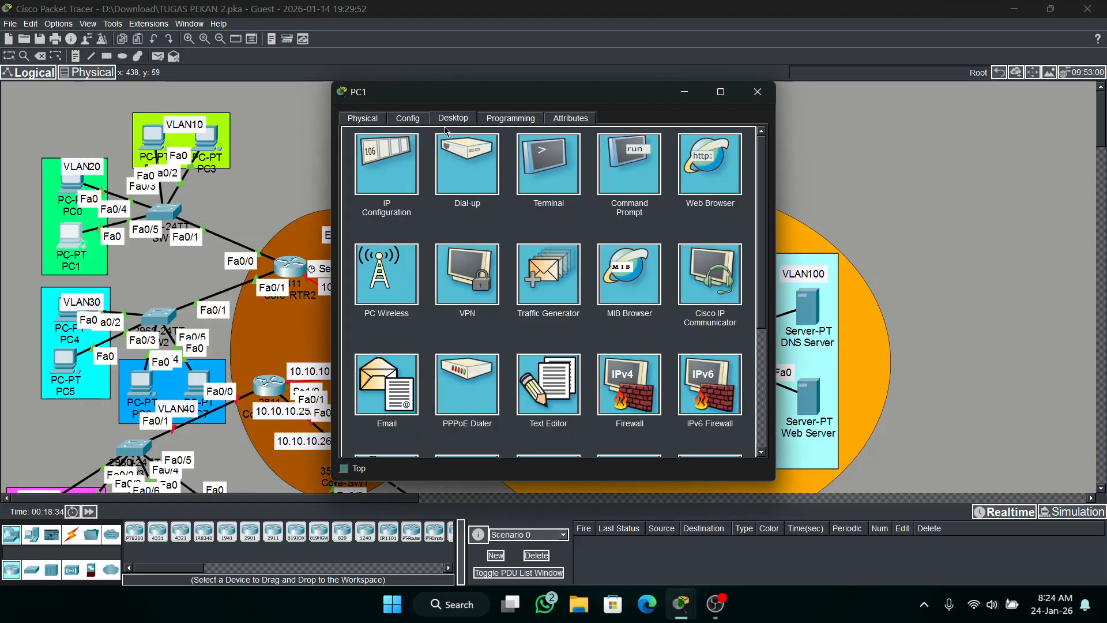
pyautogui.click(394, 184)
pyautogui.click(359, 187)
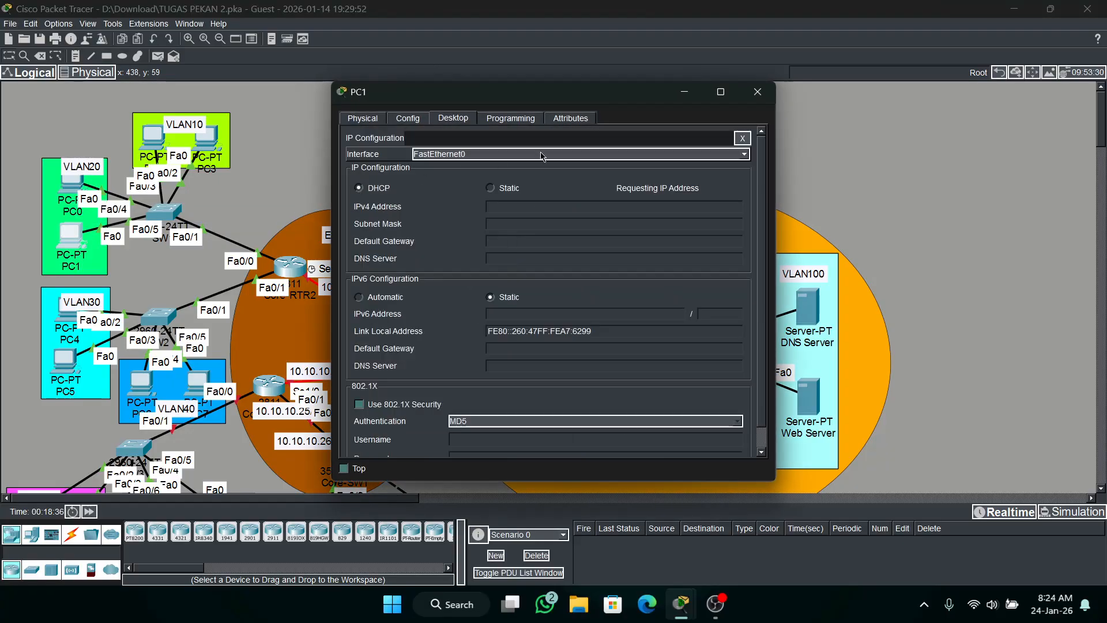
pyautogui.click(753, 98)
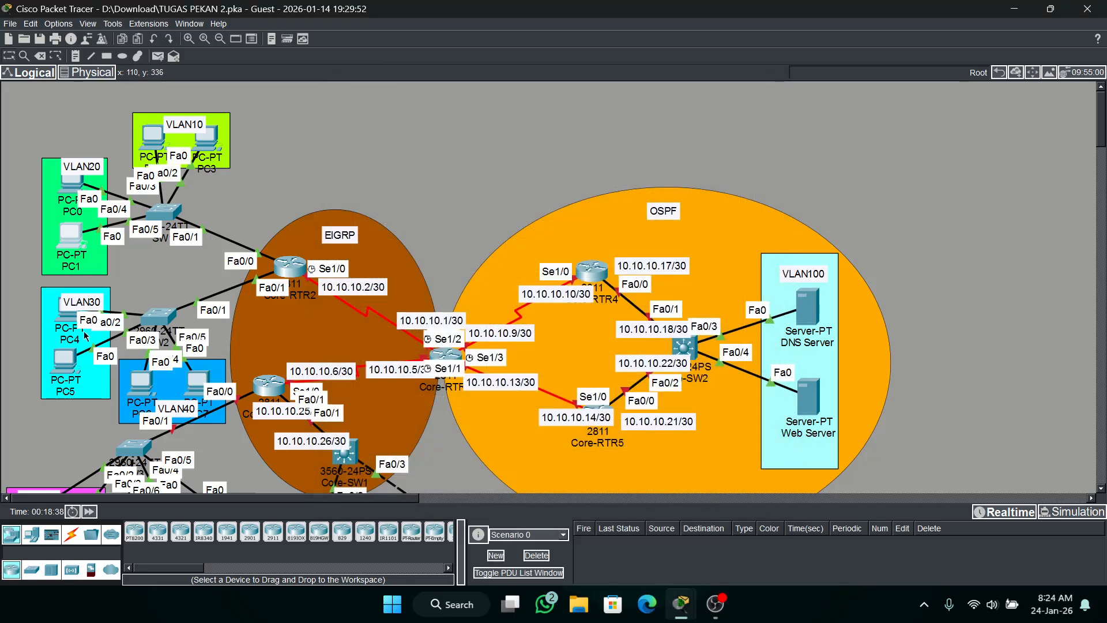
# Set PC4 in VLAN30 to request its IPv4 address through DHCP.
pyautogui.click(63, 317)
pyautogui.click(453, 118)
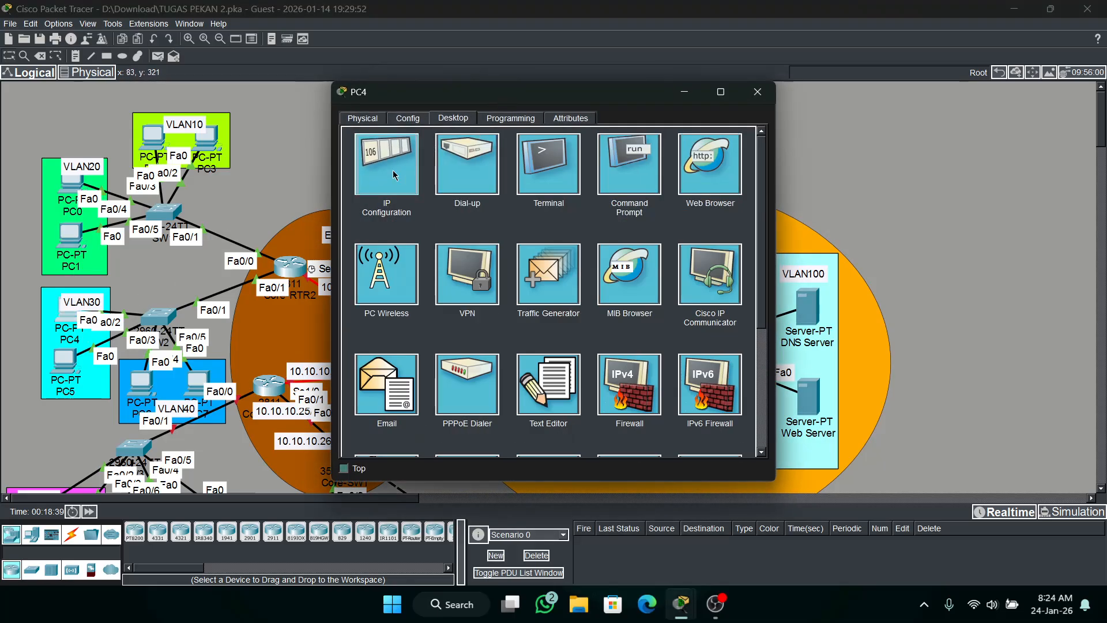
pyautogui.click(395, 185)
pyautogui.click(358, 188)
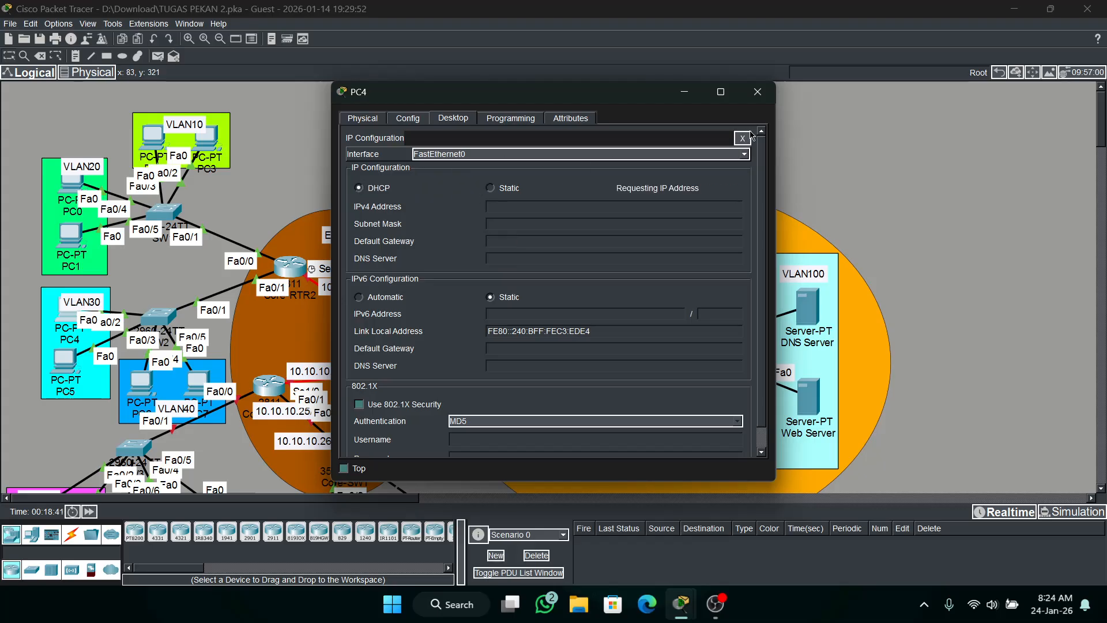
pyautogui.click(758, 91)
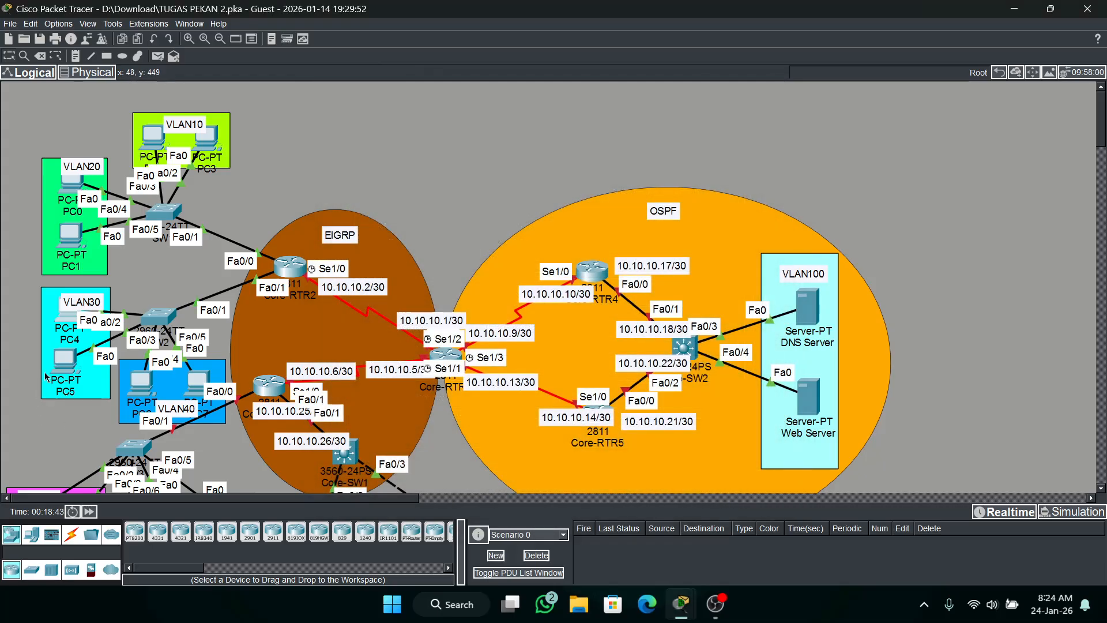
# Set PC5 in VLAN30 to request its IPv4 address through DHCP.
pyautogui.click(58, 363)
pyautogui.click(453, 117)
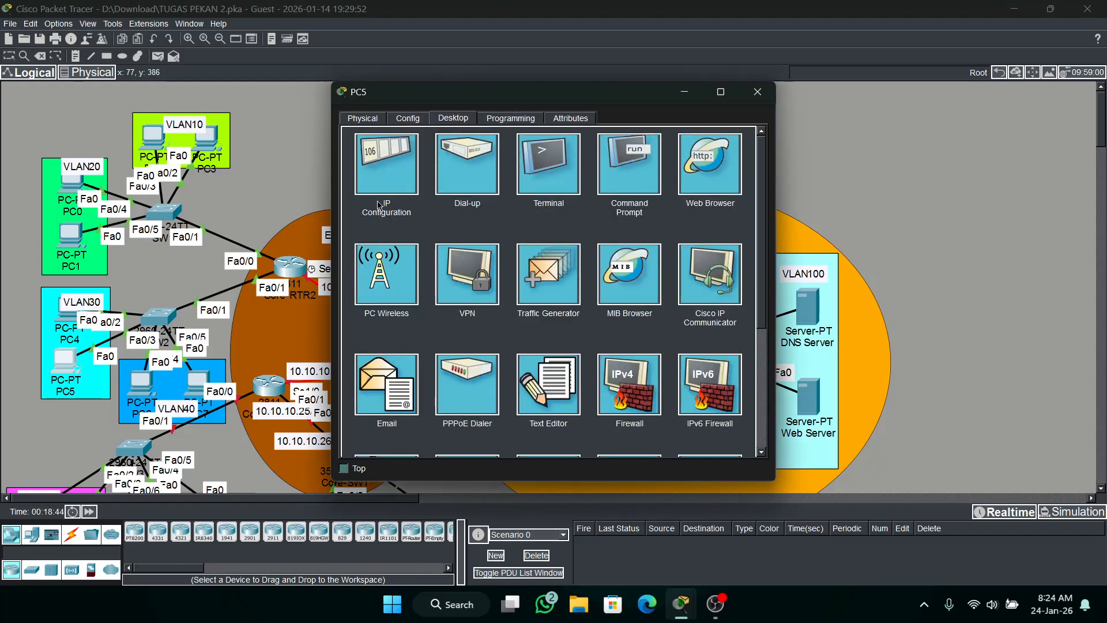
pyautogui.click(387, 184)
pyautogui.click(457, 181)
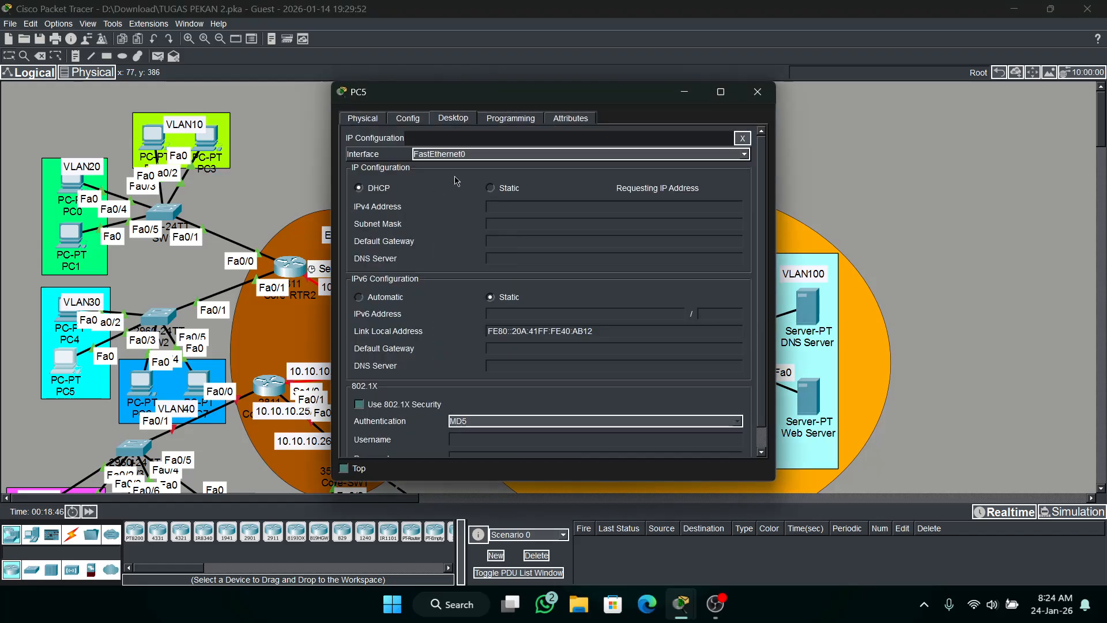
pyautogui.click(757, 92)
# Set PC6 in VLAN40 to request its IPv4 address through DHCP.
pyautogui.click(141, 381)
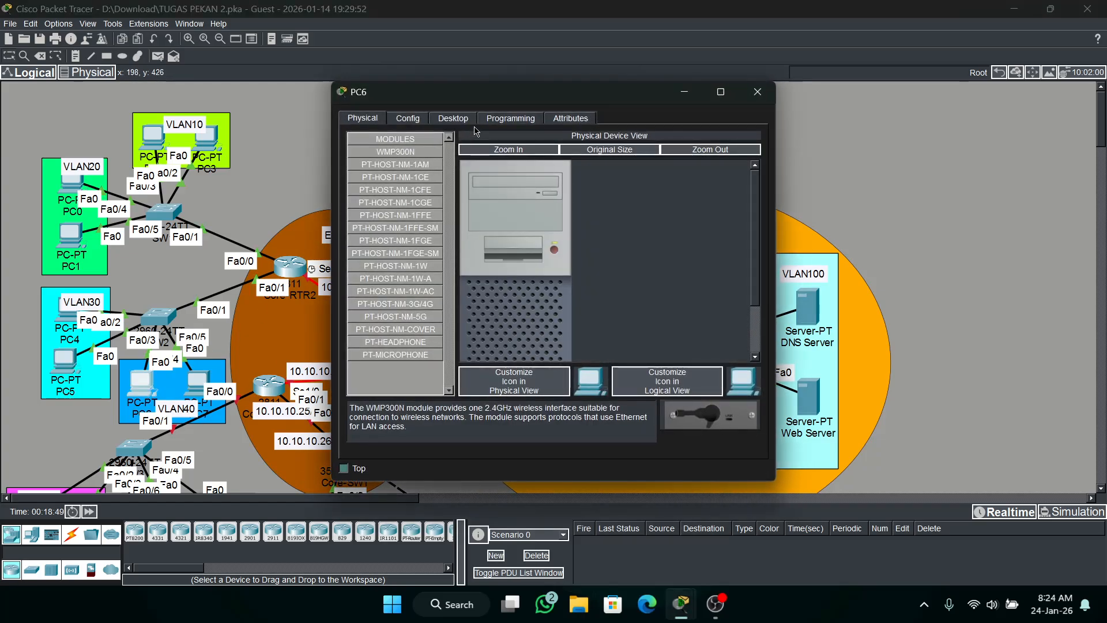
pyautogui.click(453, 117)
pyautogui.click(386, 165)
pyautogui.click(371, 187)
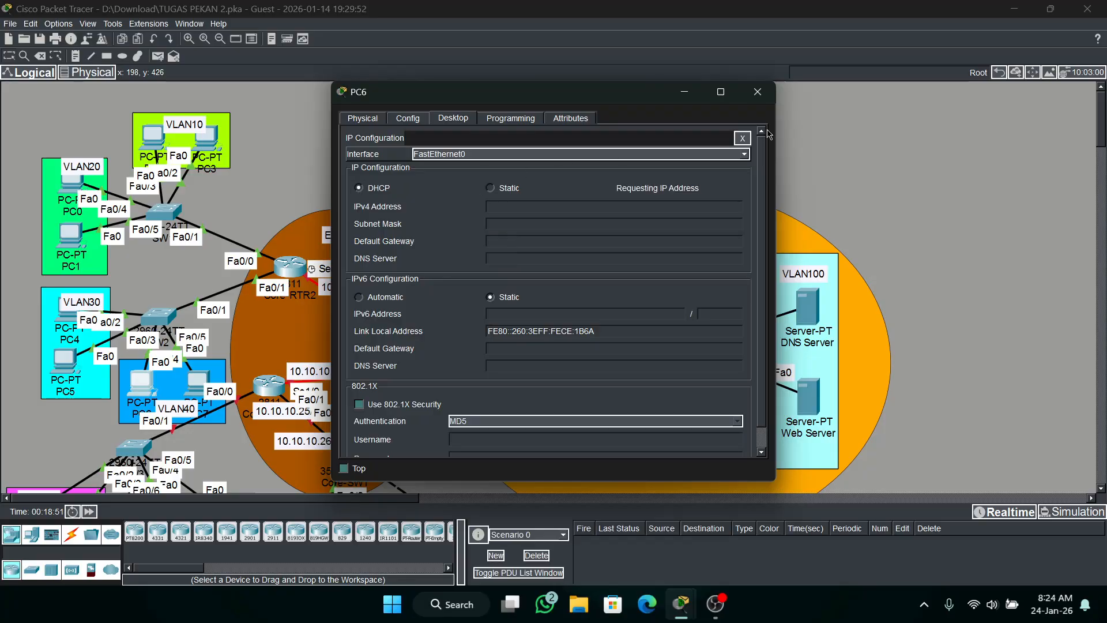
pyautogui.click(757, 92)
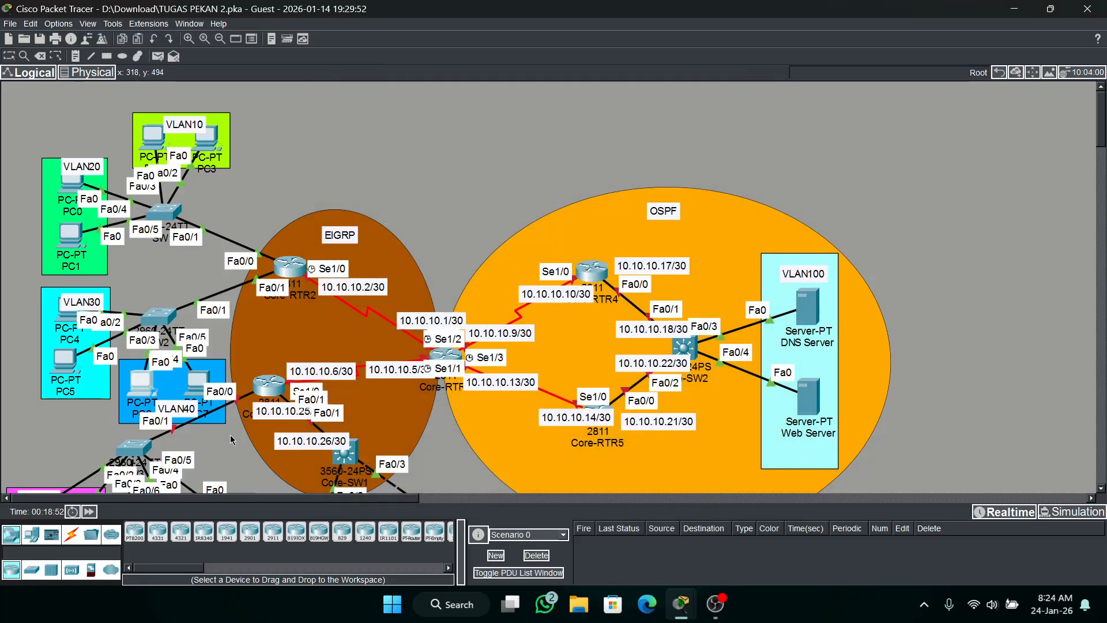
# Set PC7 in VLAN40 to request its IPv4 address through DHCP.
pyautogui.click(197, 382)
pyautogui.click(453, 117)
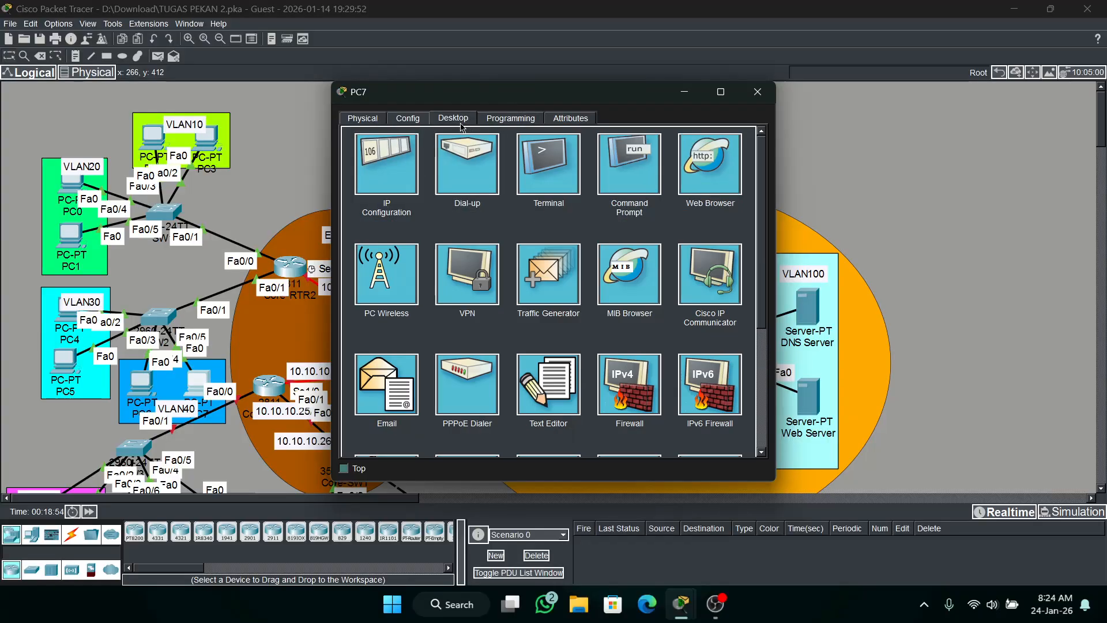
pyautogui.click(386, 164)
pyautogui.click(373, 188)
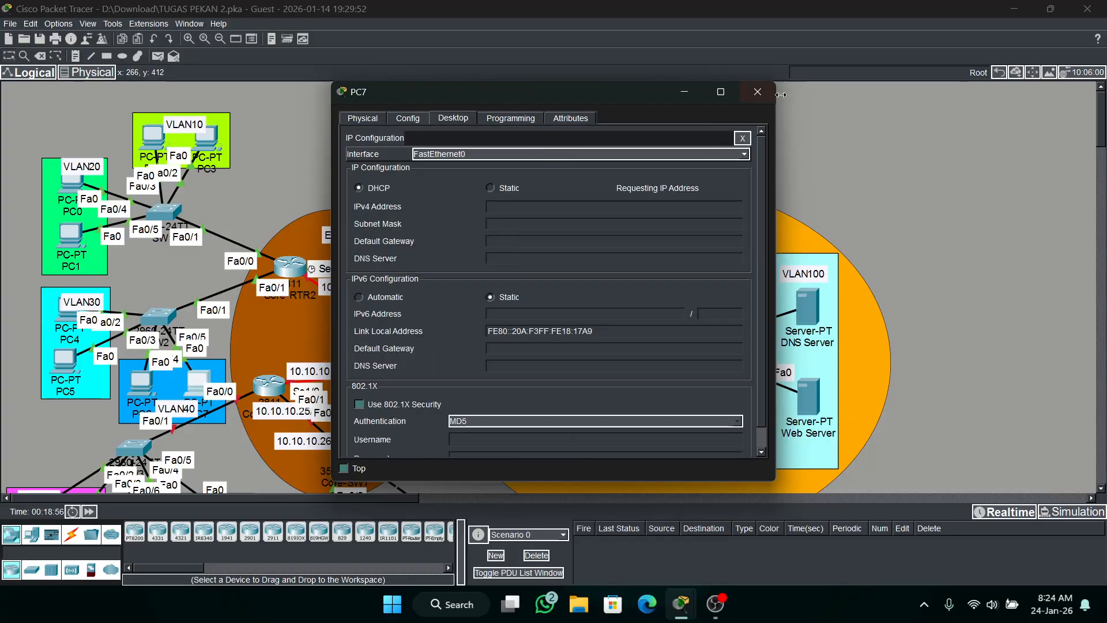
pyautogui.click(767, 92)
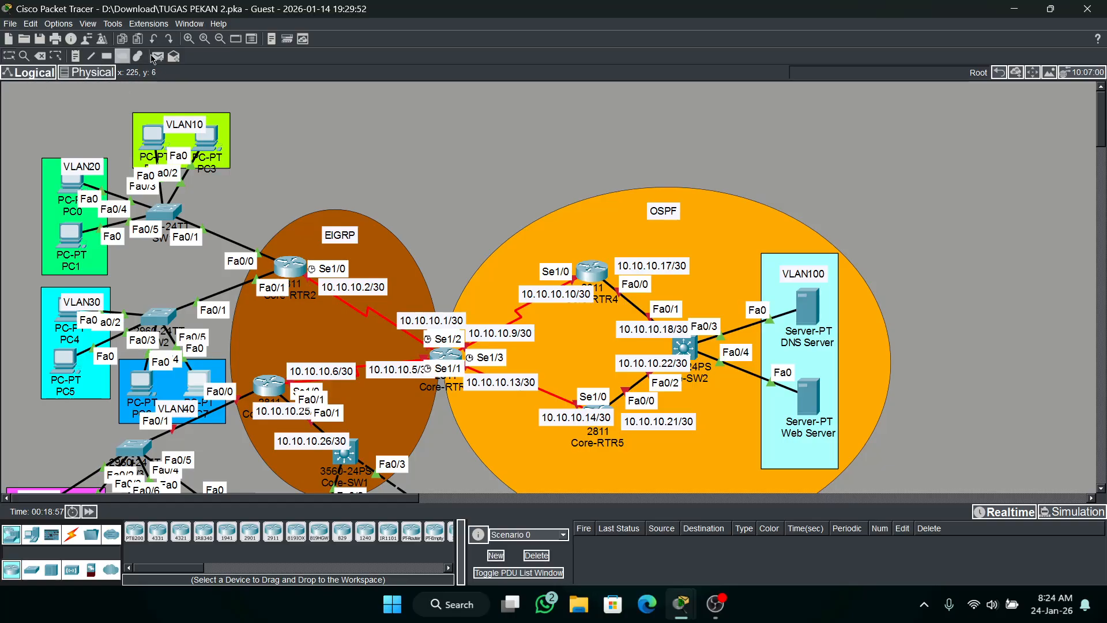
# Test inter-VLAN connectivity with simple PDUs from PC2 to PC0 and from PC6 to PC5.
pyautogui.click(152, 136)
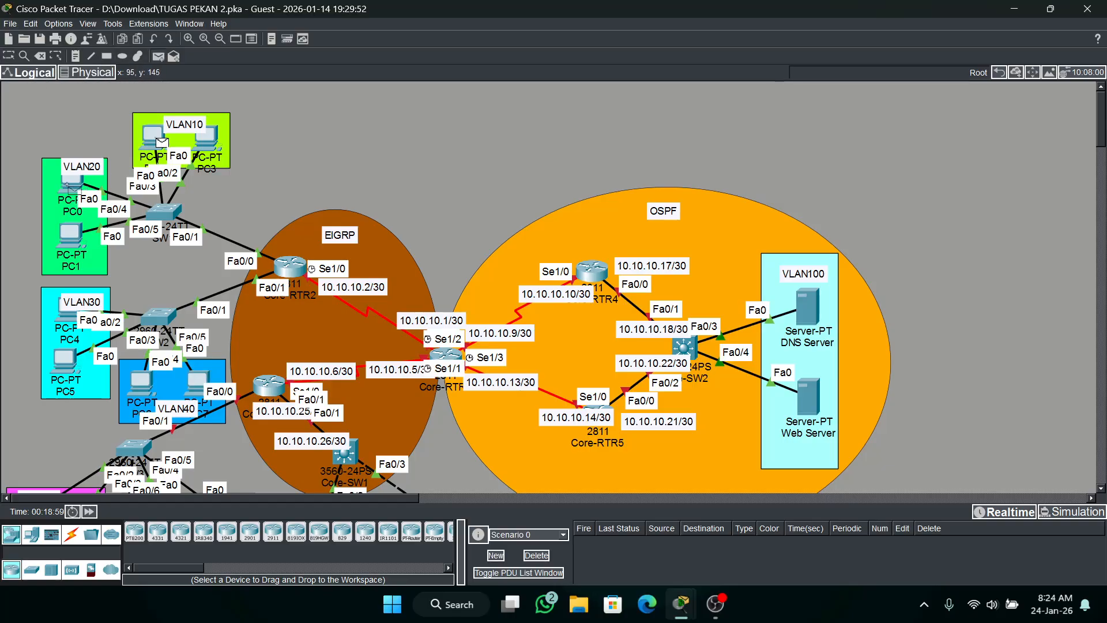
pyautogui.click(71, 185)
pyautogui.click(158, 56)
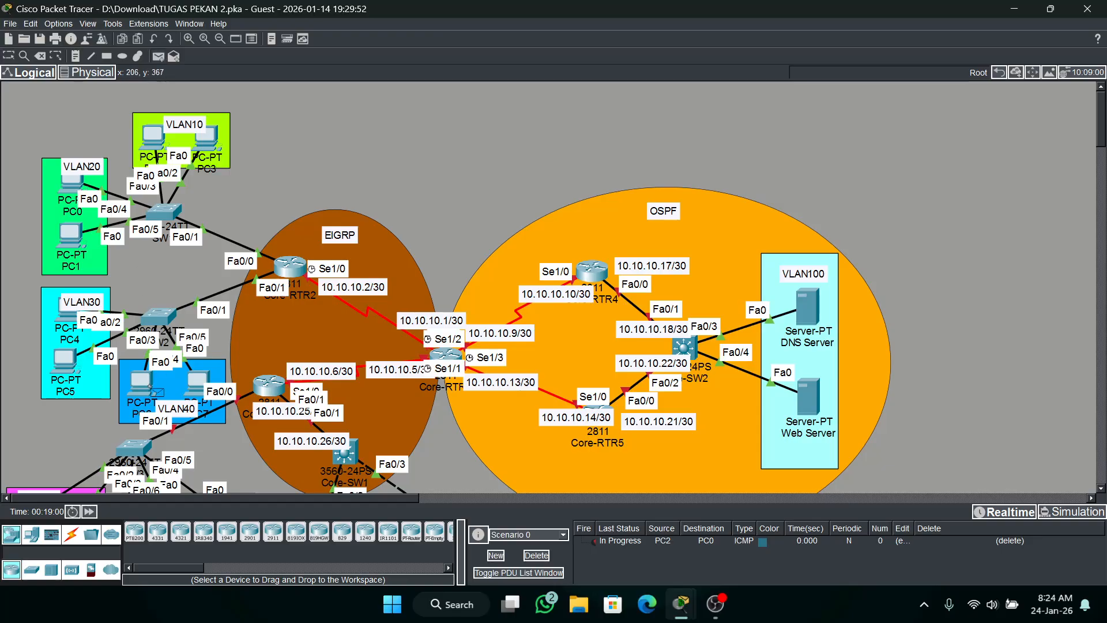
pyautogui.click(140, 385)
pyautogui.click(81, 361)
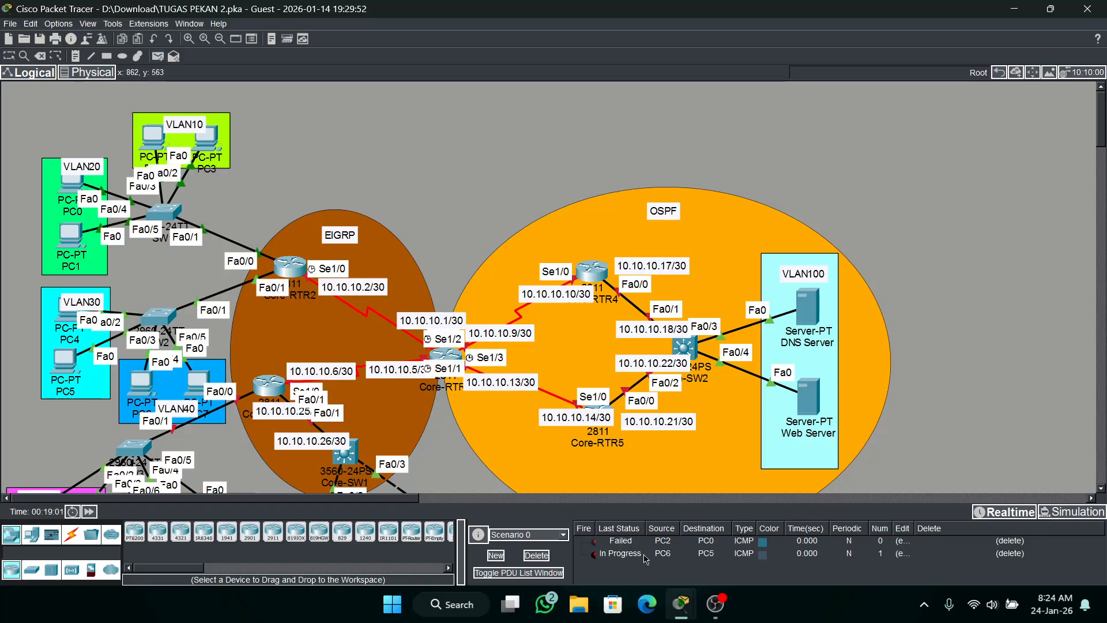
# Fire both test PDUs again and delete the test scenario.
pyautogui.doubleClick(592, 542)
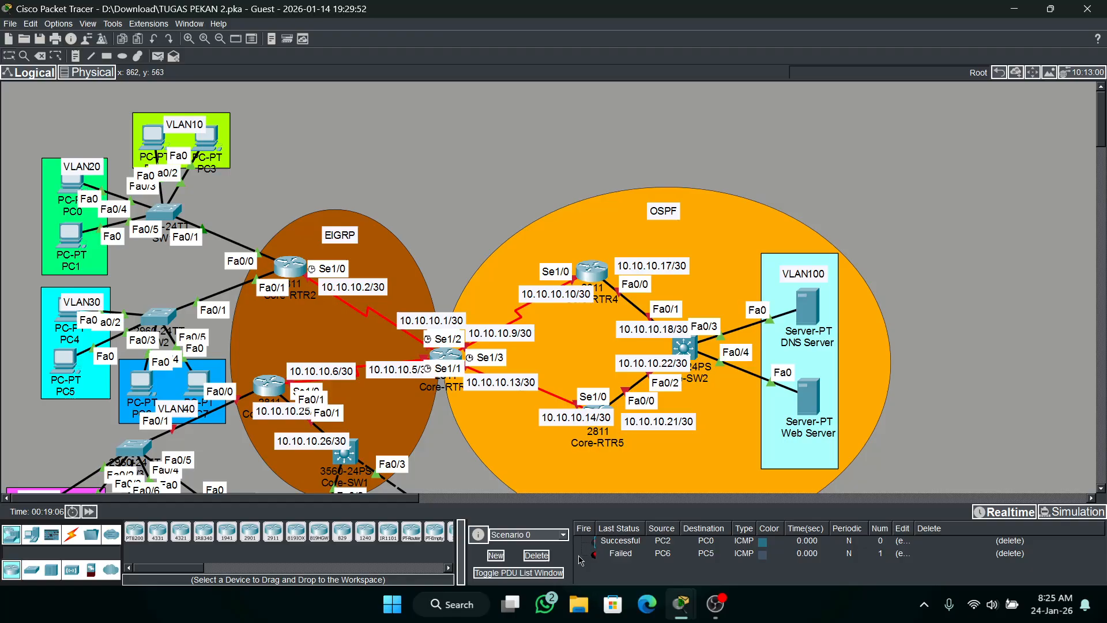
pyautogui.doubleClick(592, 554)
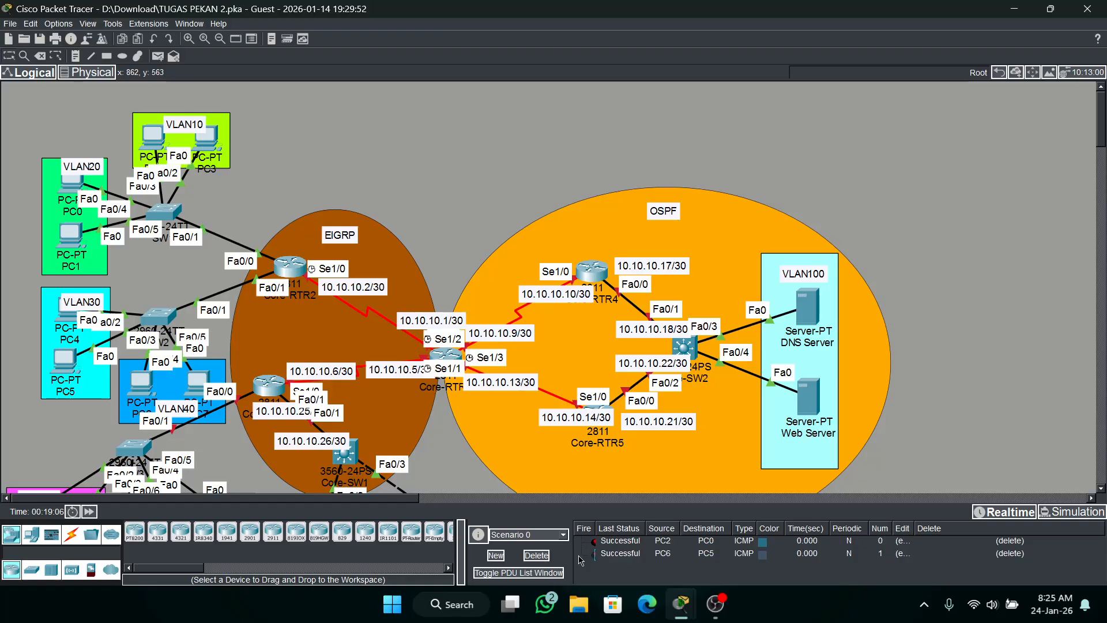
pyautogui.click(536, 555)
# Examine the topology from the VLAN10–VLAN40 areas down to SW3 and the VLAN50 and VLAN60 segments.
pyautogui.scroll(-1, 501, 290)
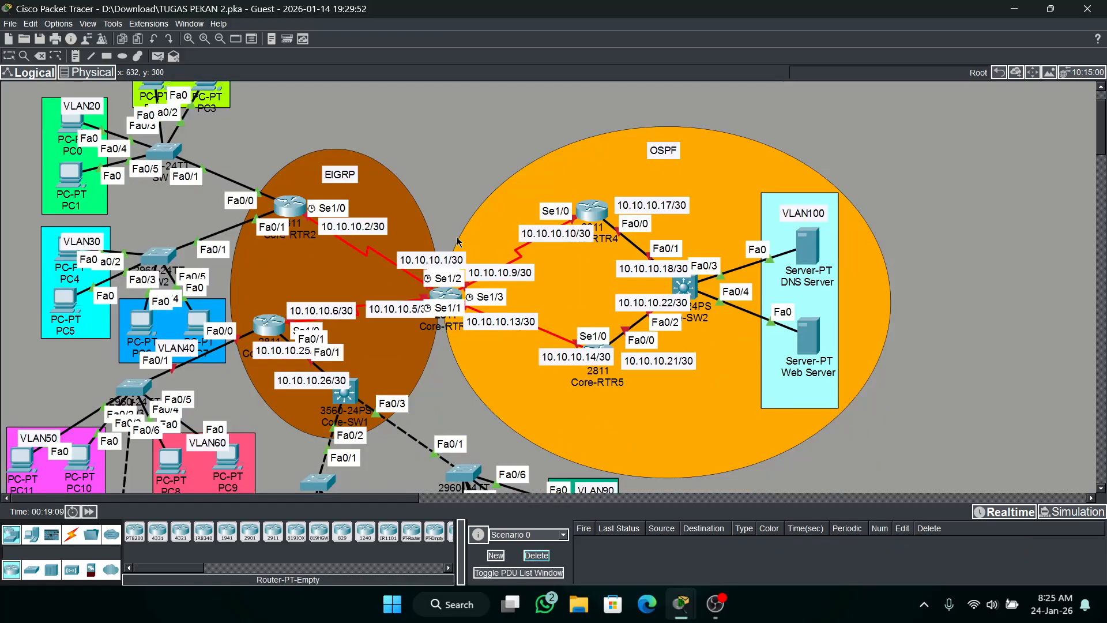
pyautogui.scroll(1, 455, 236)
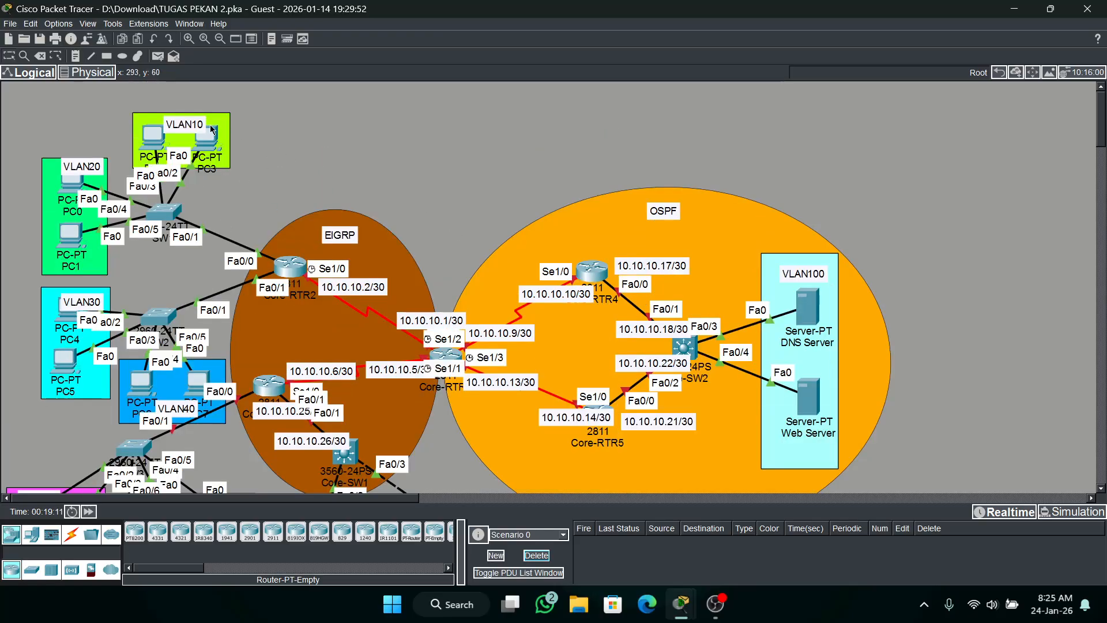
pyautogui.scroll(-4, 157, 377)
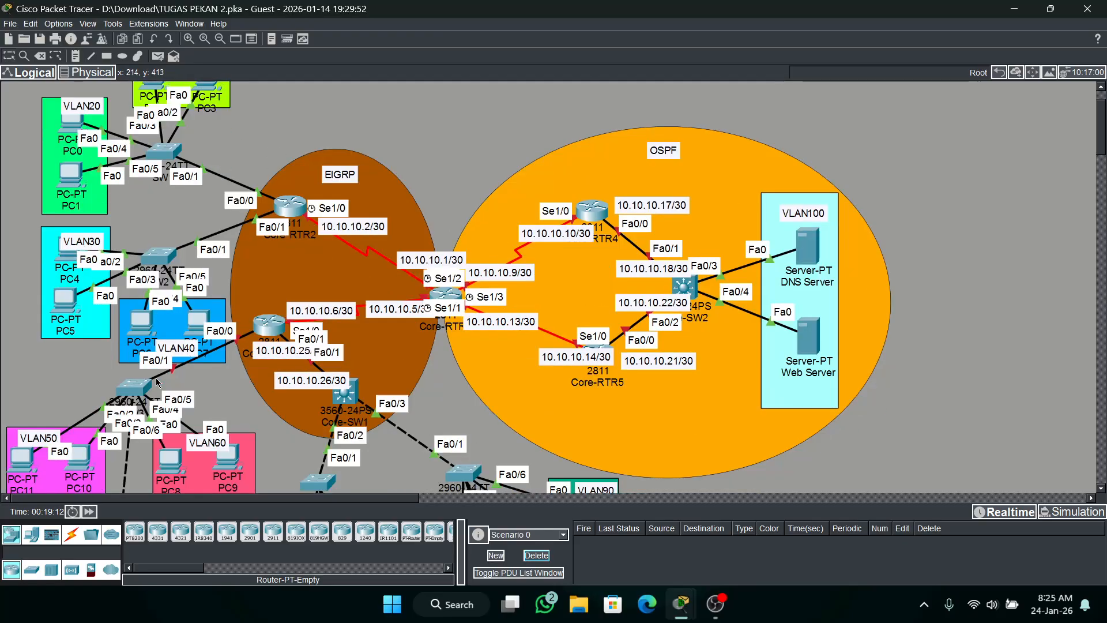
pyautogui.scroll(3, 165, 348)
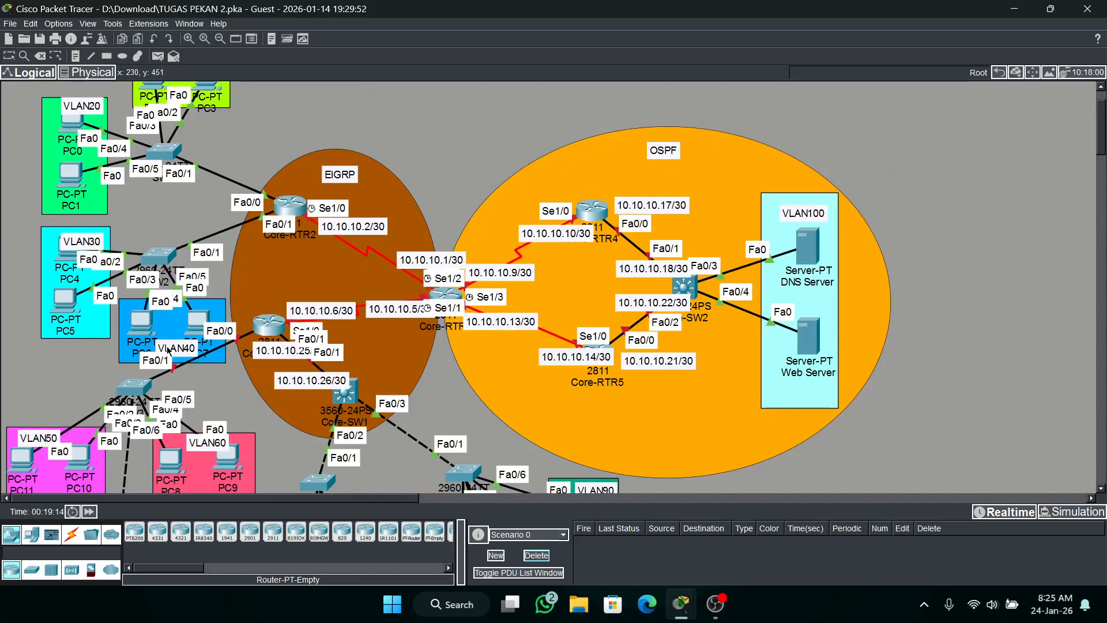
pyautogui.scroll(-2, 167, 349)
pyautogui.scroll(-2, 167, 346)
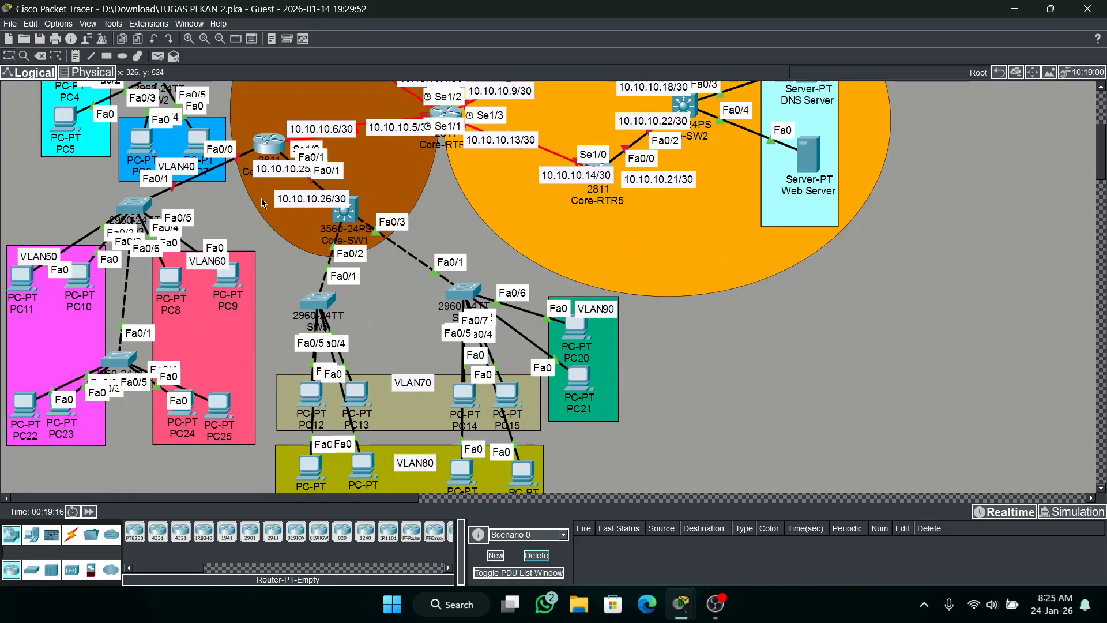
pyautogui.scroll(3, 167, 346)
pyautogui.scroll(-1, 217, 371)
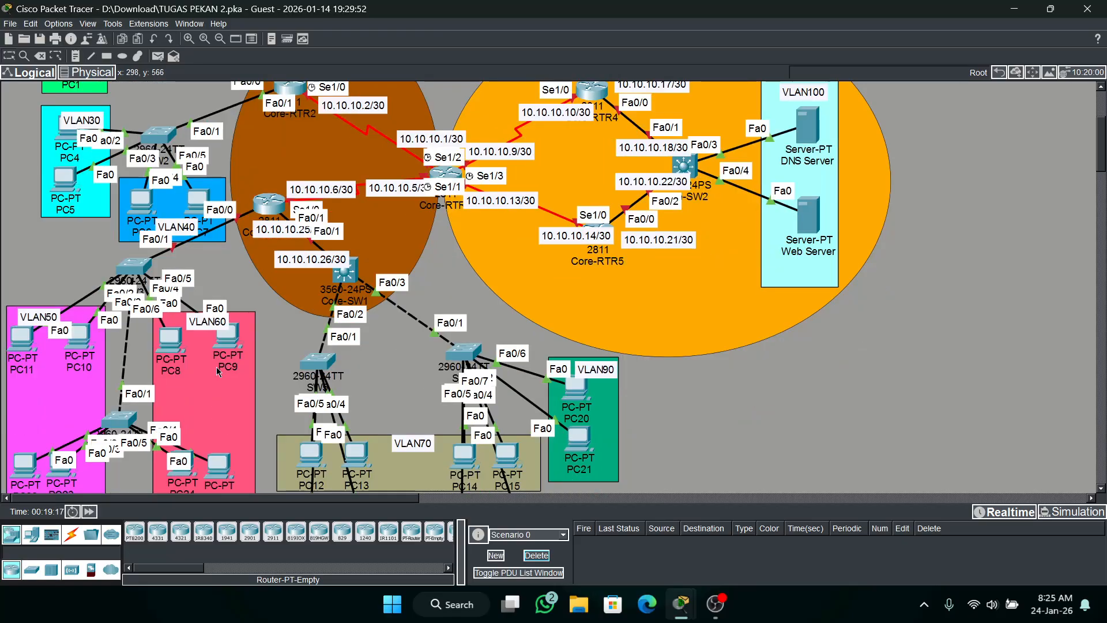
pyautogui.scroll(-2, 194, 403)
pyautogui.scroll(2, 188, 416)
pyautogui.scroll(-1, 188, 416)
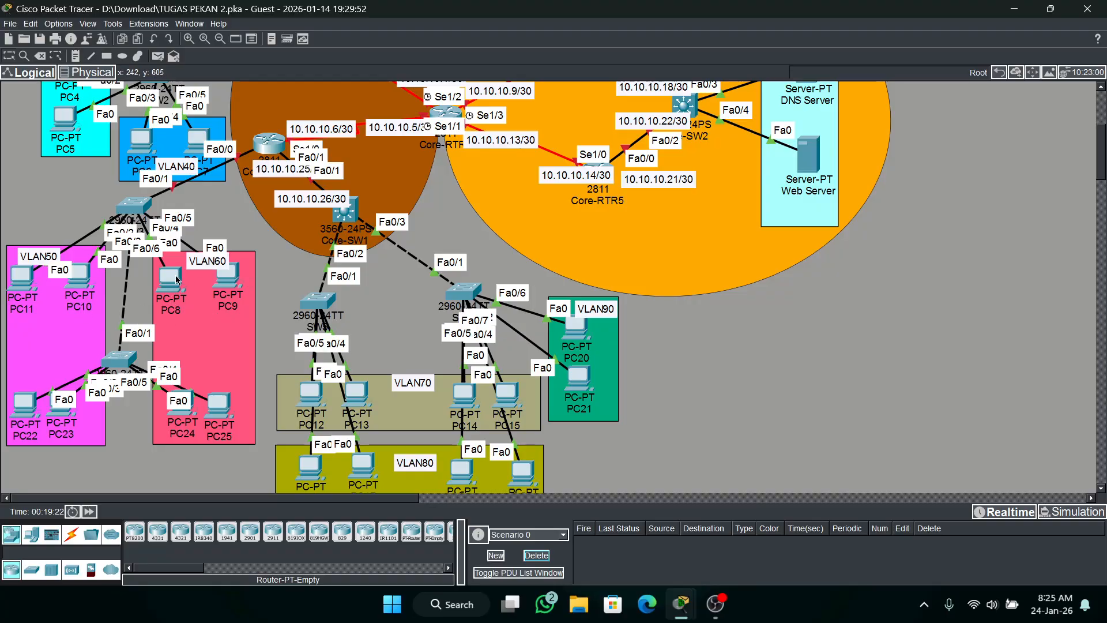
pyautogui.scroll(3, 175, 281)
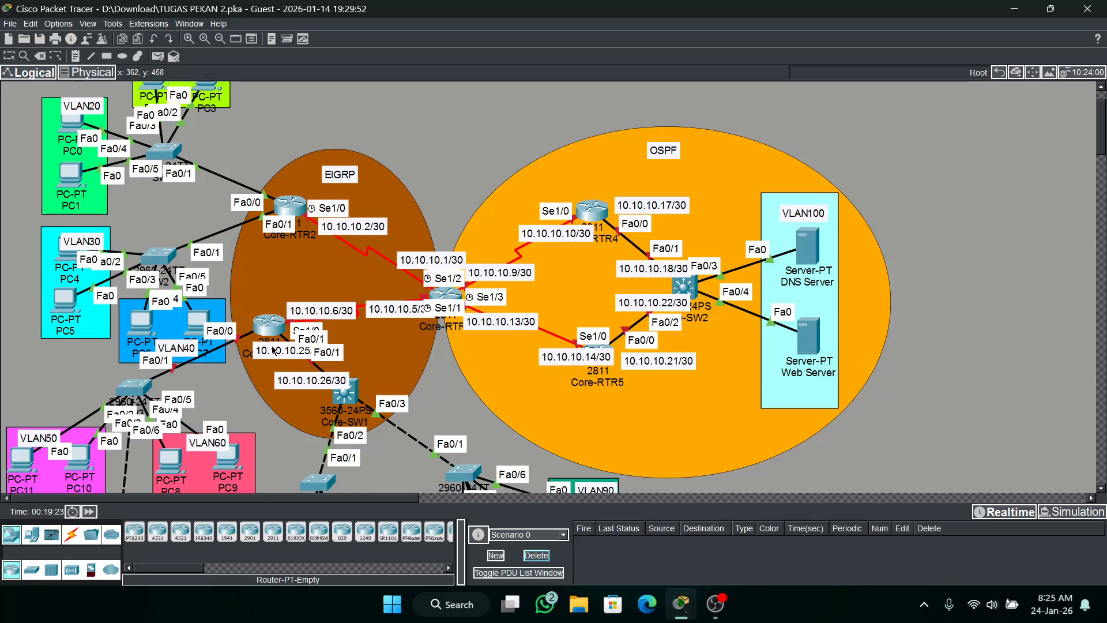
pyautogui.scroll(-2, 274, 346)
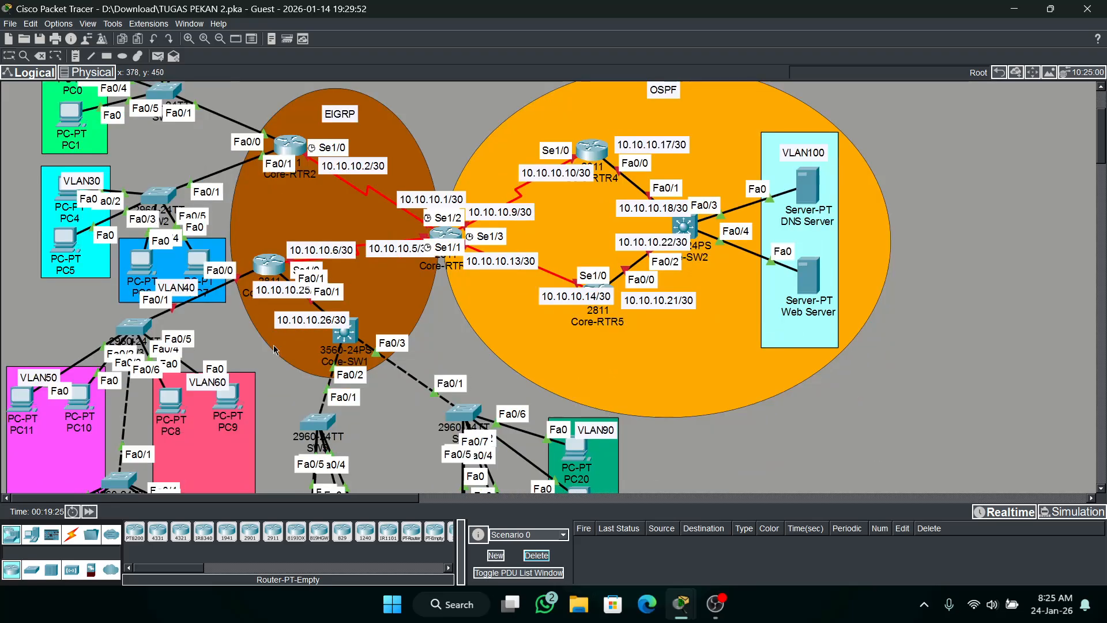
# Open the command line of switch SW3 above VLAN50 and VLAN60 and enter global configuration mode.
pyautogui.scroll(-1, 127, 412)
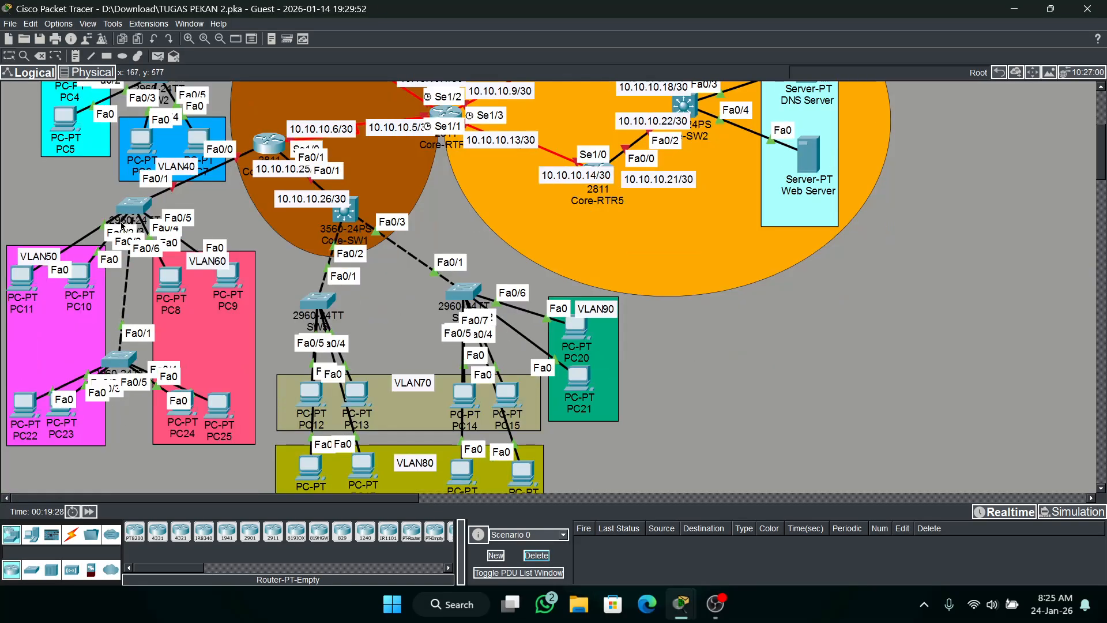
pyautogui.click(133, 209)
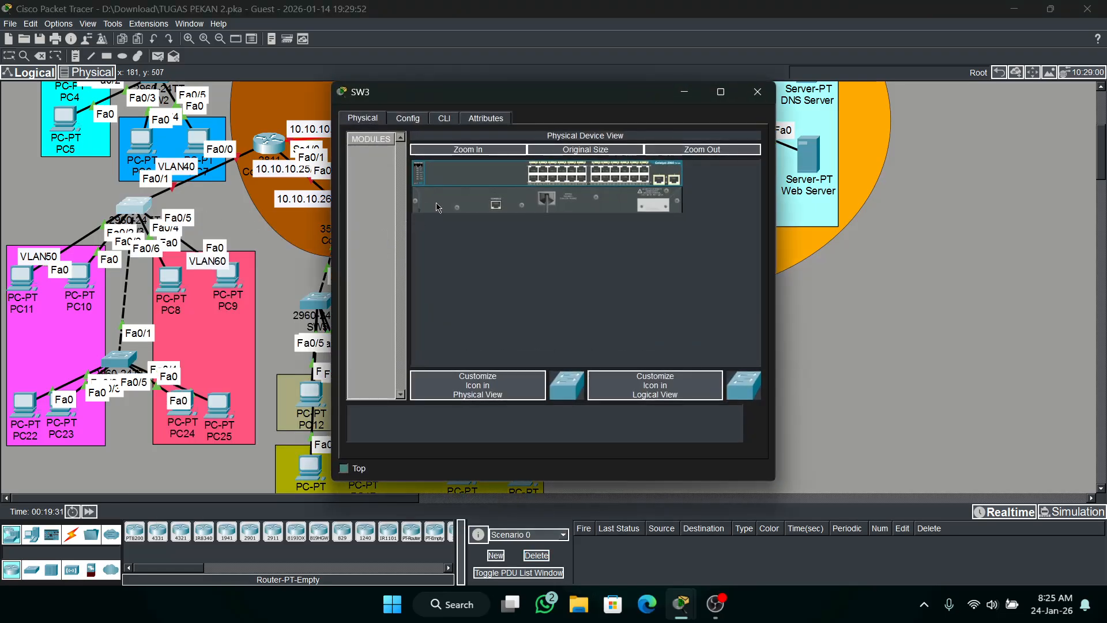
pyautogui.click(443, 118)
pyautogui.press('Return')
pyautogui.write('en')
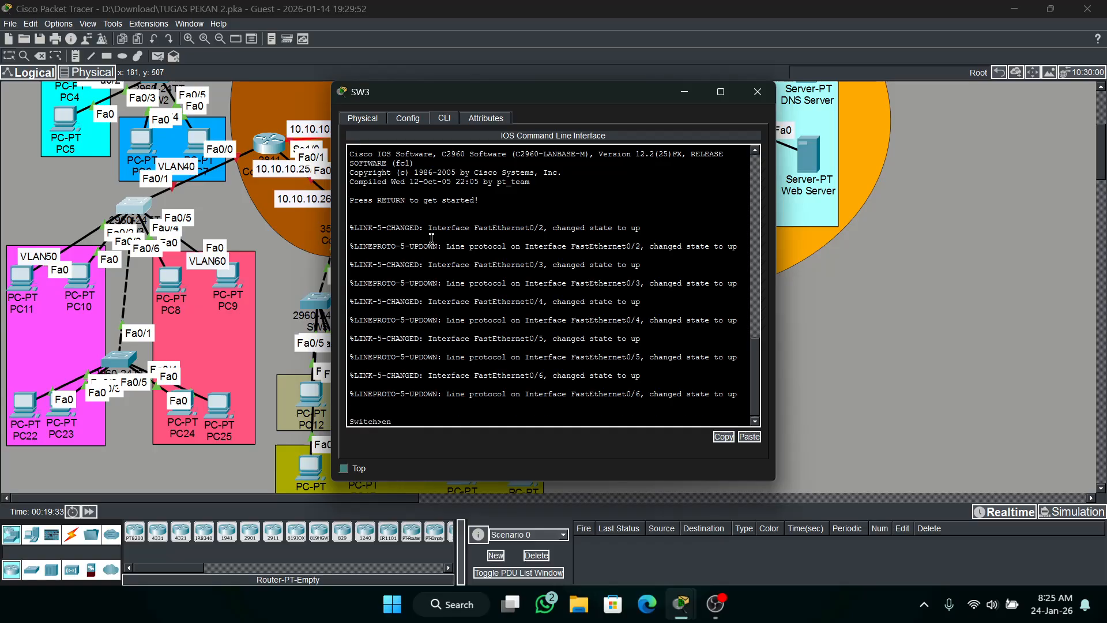
pyautogui.press('Return')
pyautogui.write('ch#conf t')
pyautogui.press('Return')
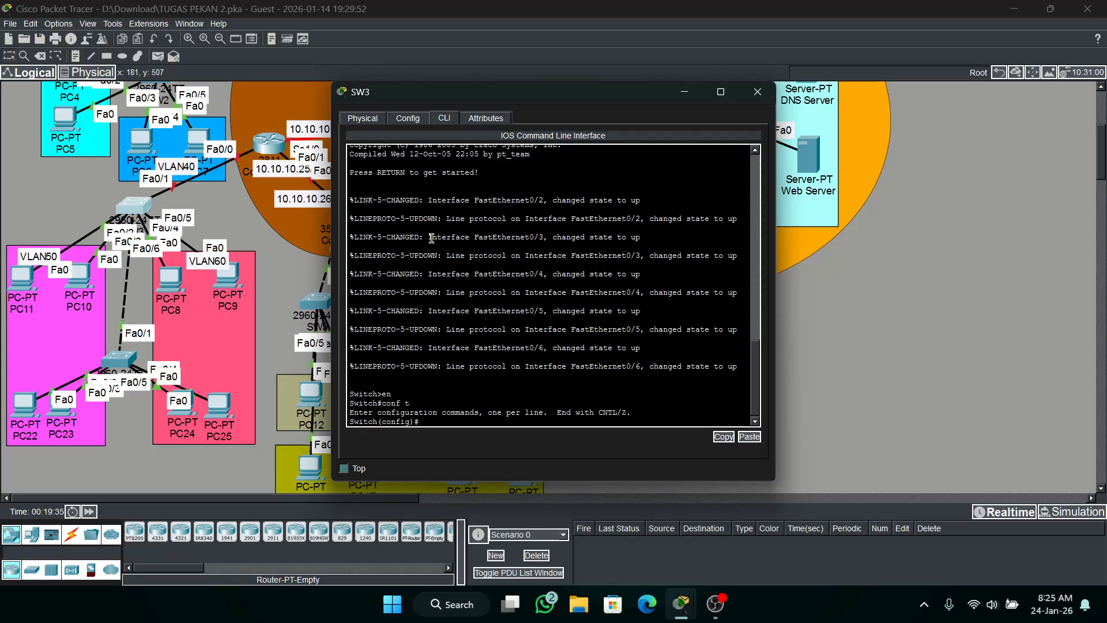
# Set the switch's hostname to SW3.
pyautogui.write('h SSW3')
pyautogui.press('Return')
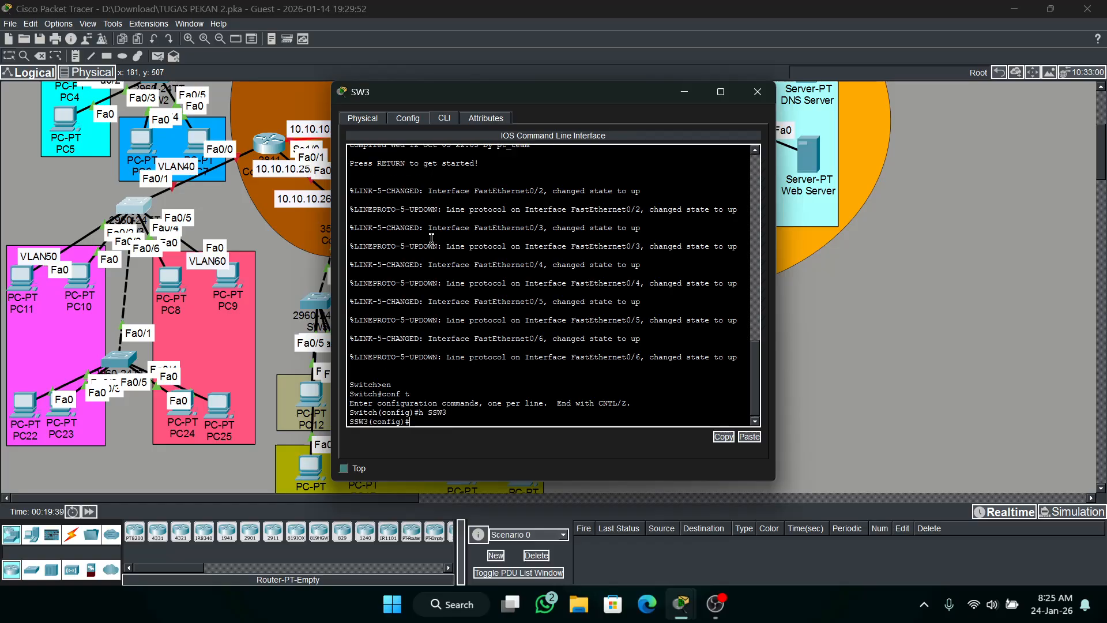
pyautogui.press('Up')
pyautogui.press('BackSpace')
pyautogui.press('BackSpace')
pyautogui.write('W3')
pyautogui.press('Return')
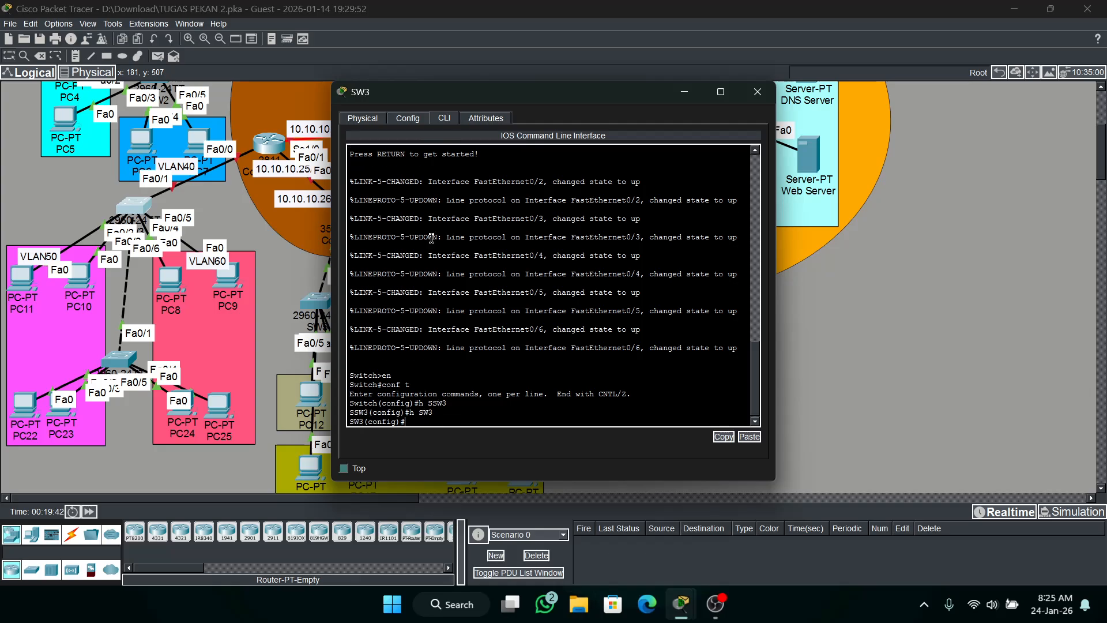
# Configure the enable secret password on SW3.
pyautogui.write('ena sc  cisco')
pyautogui.press('Return')
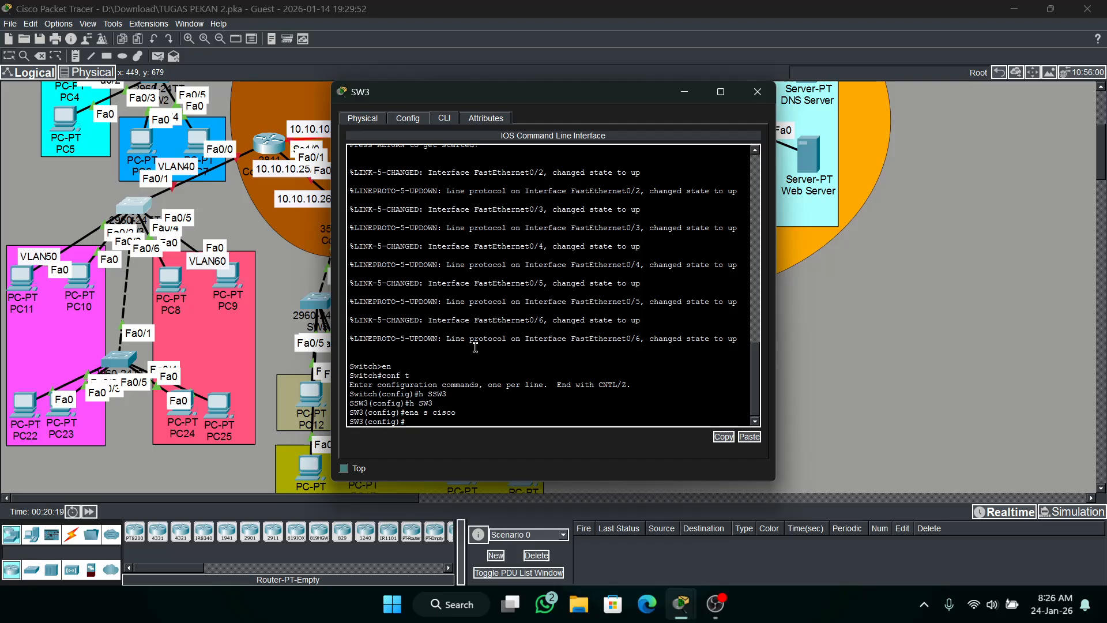
# Create VLAN 50 on SW3 and name it VLAN50.
pyautogui.write('lan 50')
pyautogui.press('Return')
pyautogui.write('na')
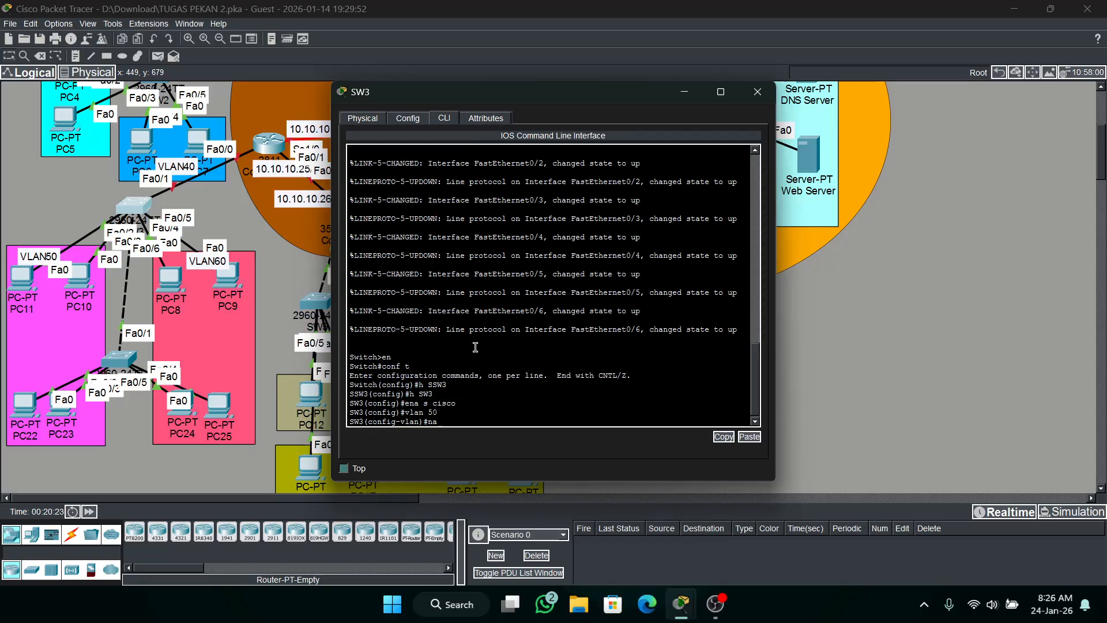
pyautogui.write('me VLAN50')
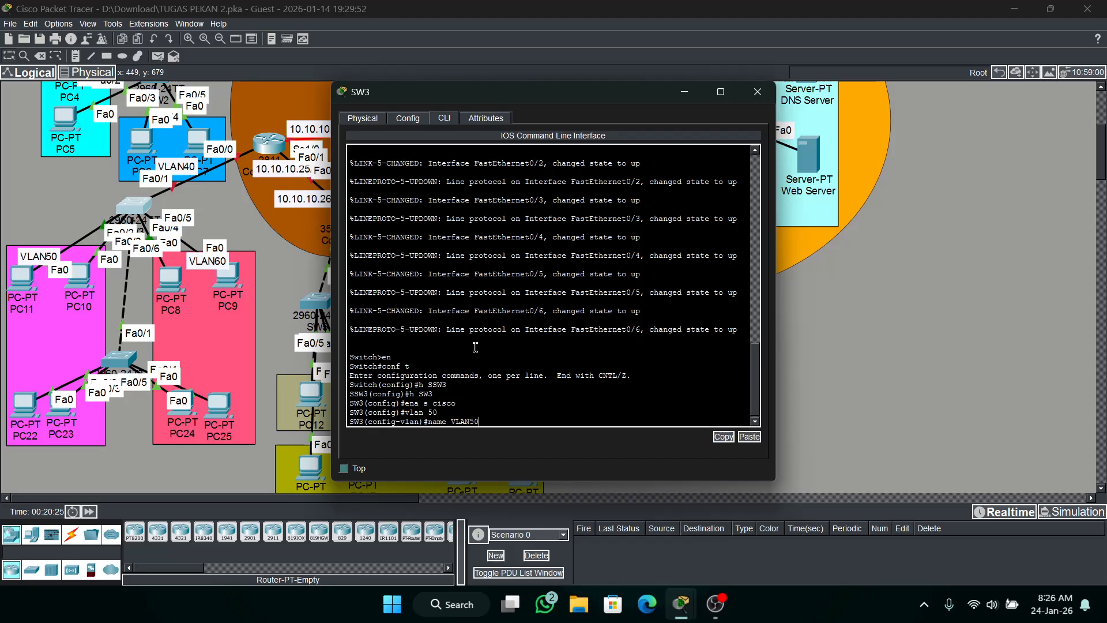
pyautogui.press('Return')
# Create VLAN 60 on SW3 and name it VLAN60, without a space in the name.
pyautogui.write('vlan)#vla')
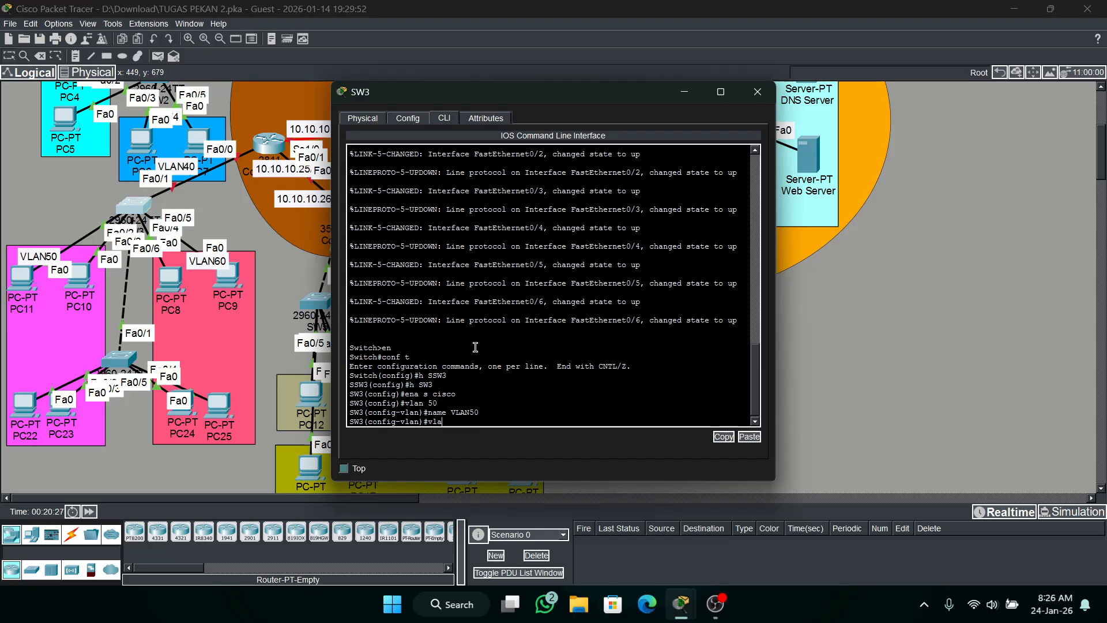
pyautogui.write('n 60')
pyautogui.press('Return')
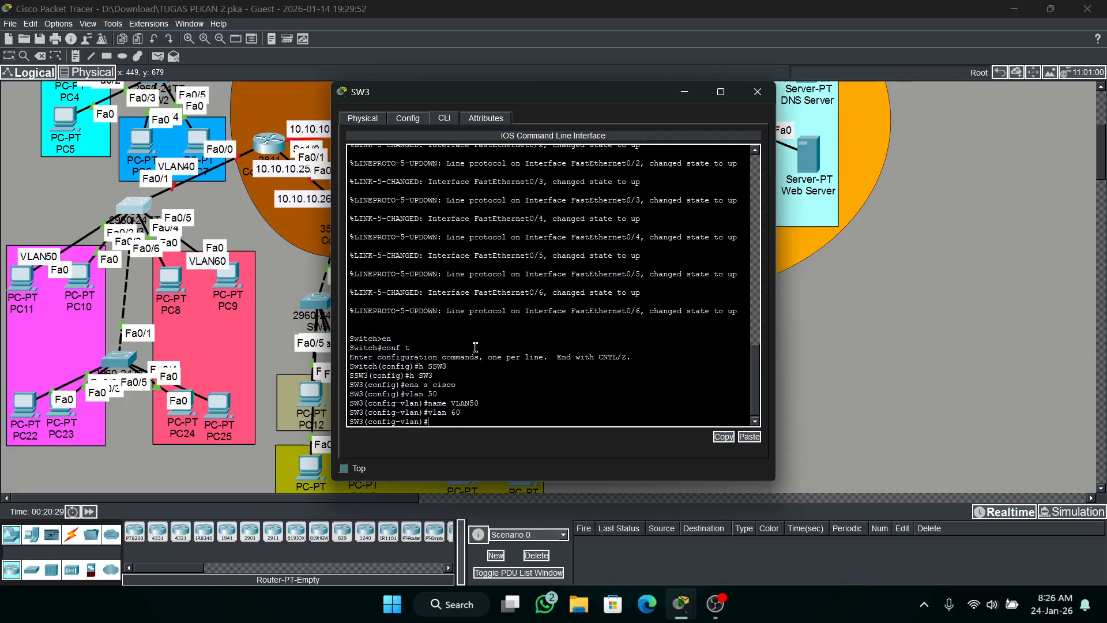
pyautogui.write('name VLAN 60')
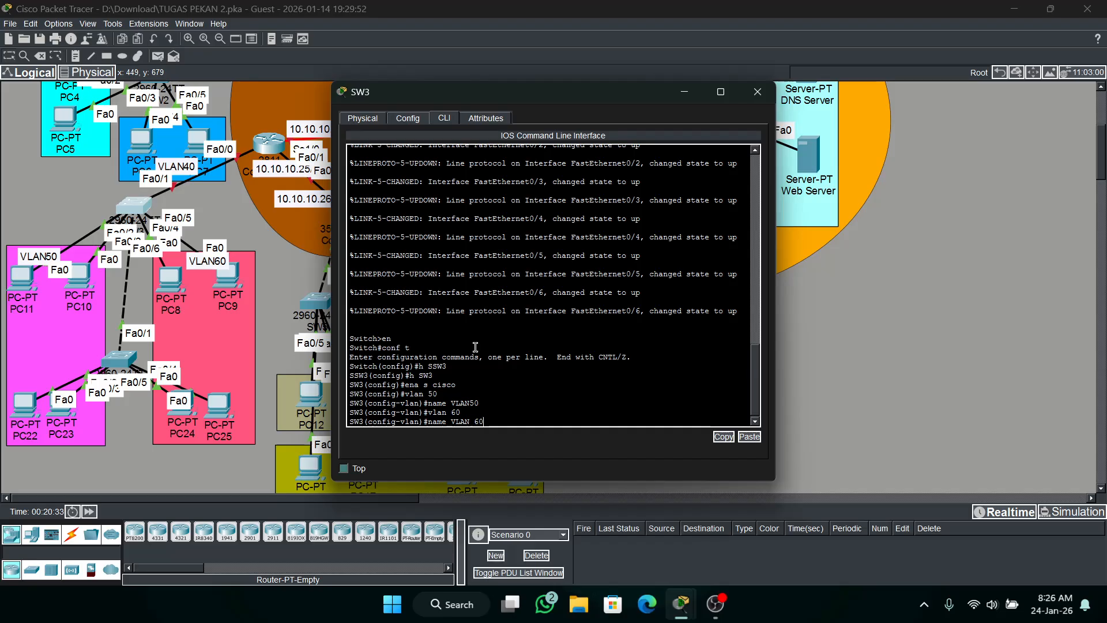
pyautogui.press('Return')
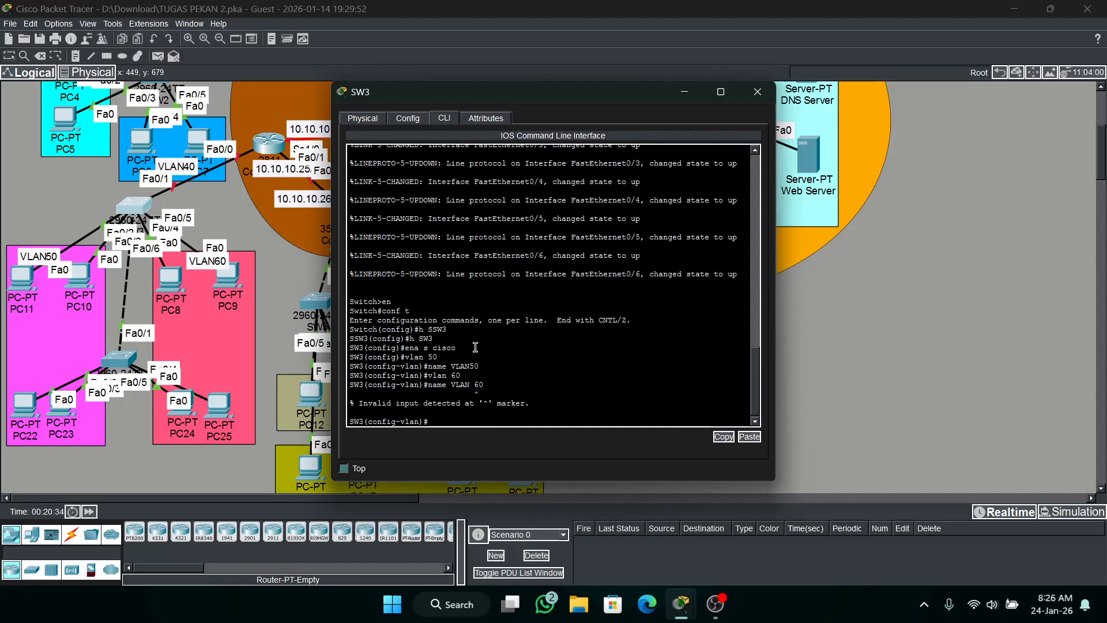
pyautogui.press('Up')
pyautogui.press('Left')
pyautogui.press('Left')
pyautogui.press('BackSpace')
pyautogui.press('Return')
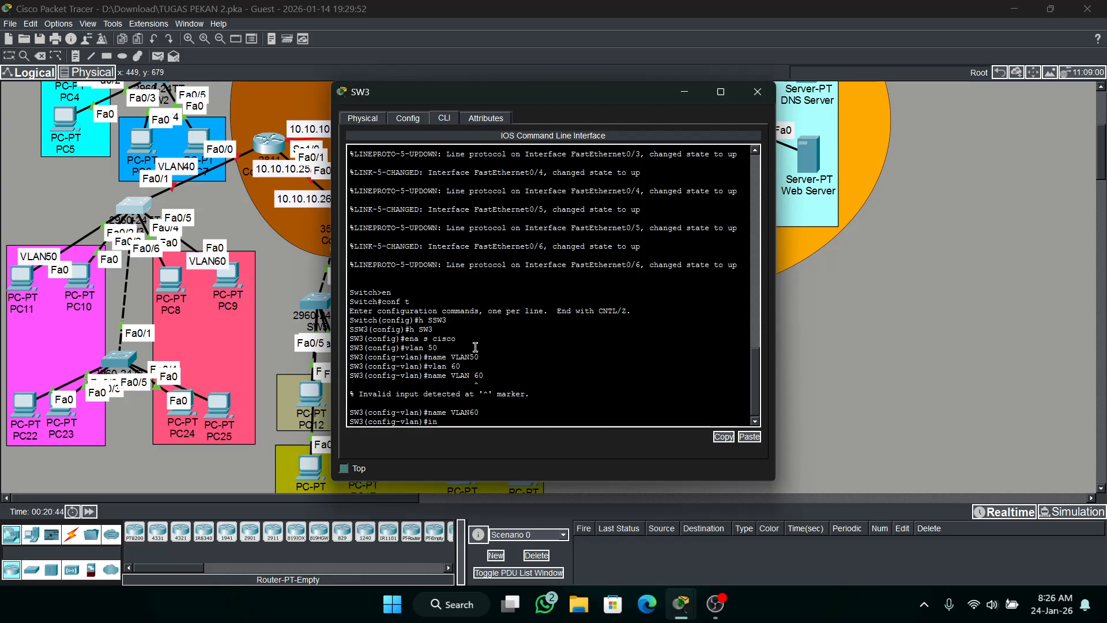
# Set the interface range Fa0/2-5 on SW3 to switchport access mode.
pyautogui.write('t ra fa0/2-5')
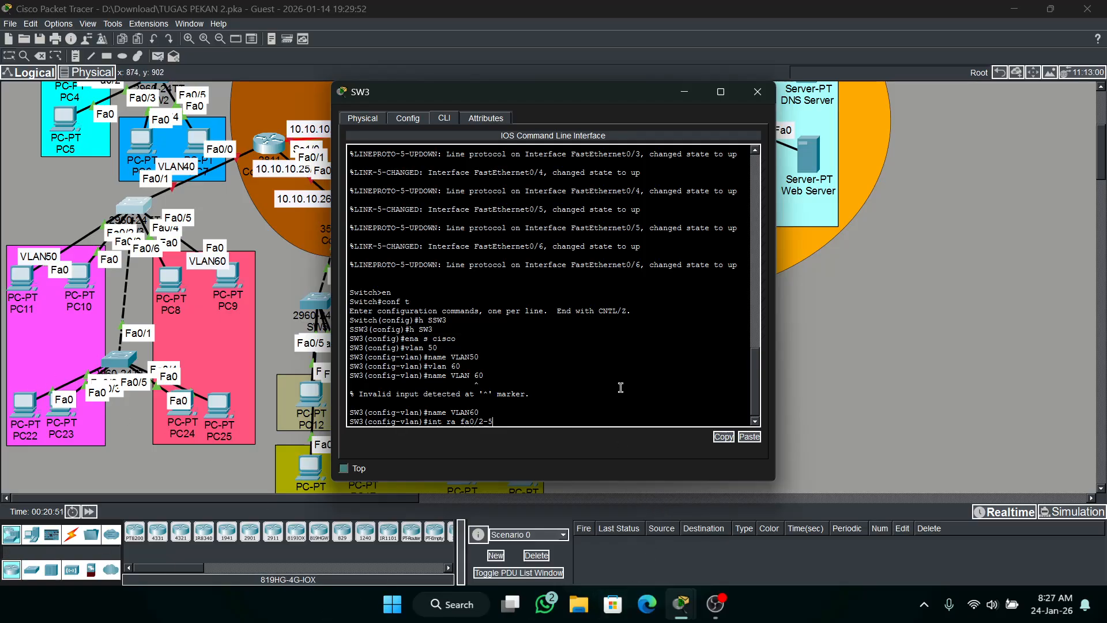
pyautogui.press('Return')
pyautogui.write('sw mo ac')
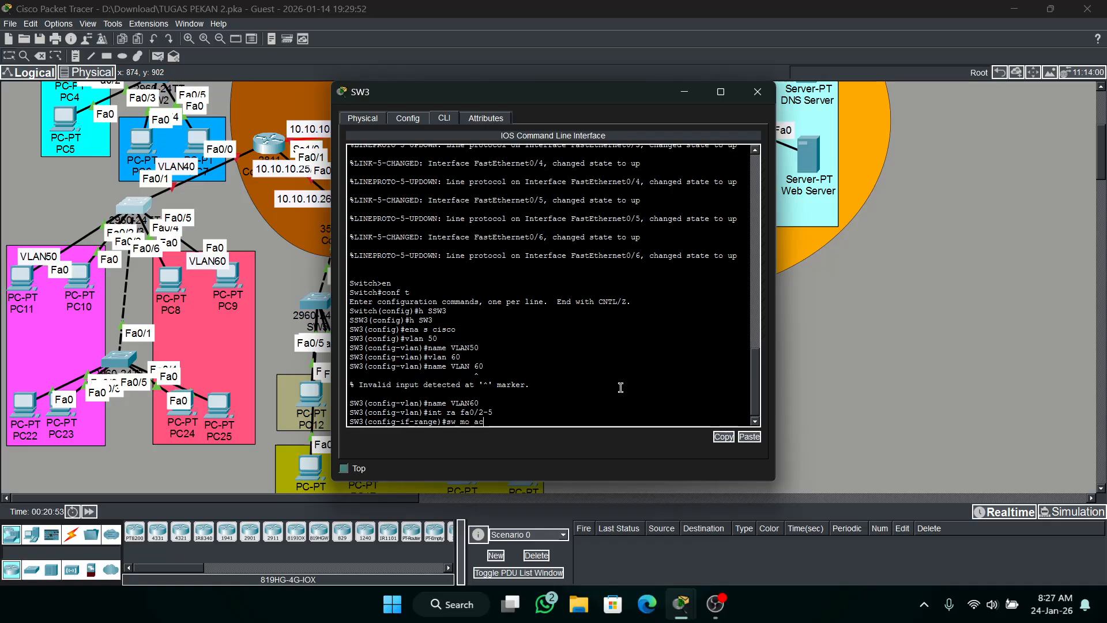
pyautogui.press('Return')
# Enable spanning-tree PortFast on SW3's interface range Fa0/2-5.
pyautogui.write('span')
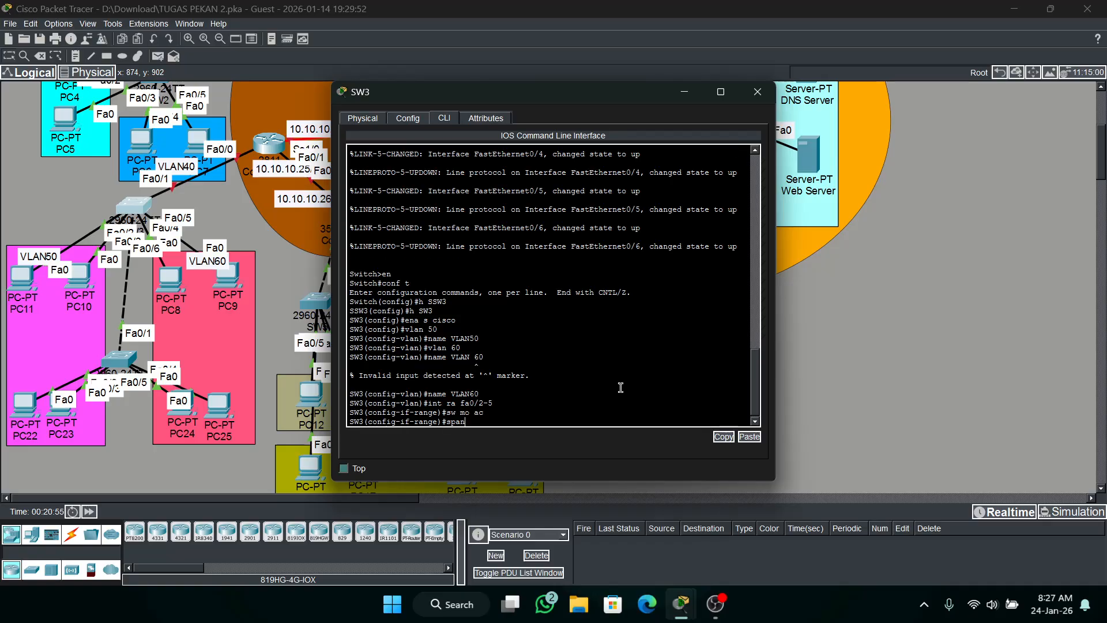
pyautogui.write(' po')
pyautogui.press('Return')
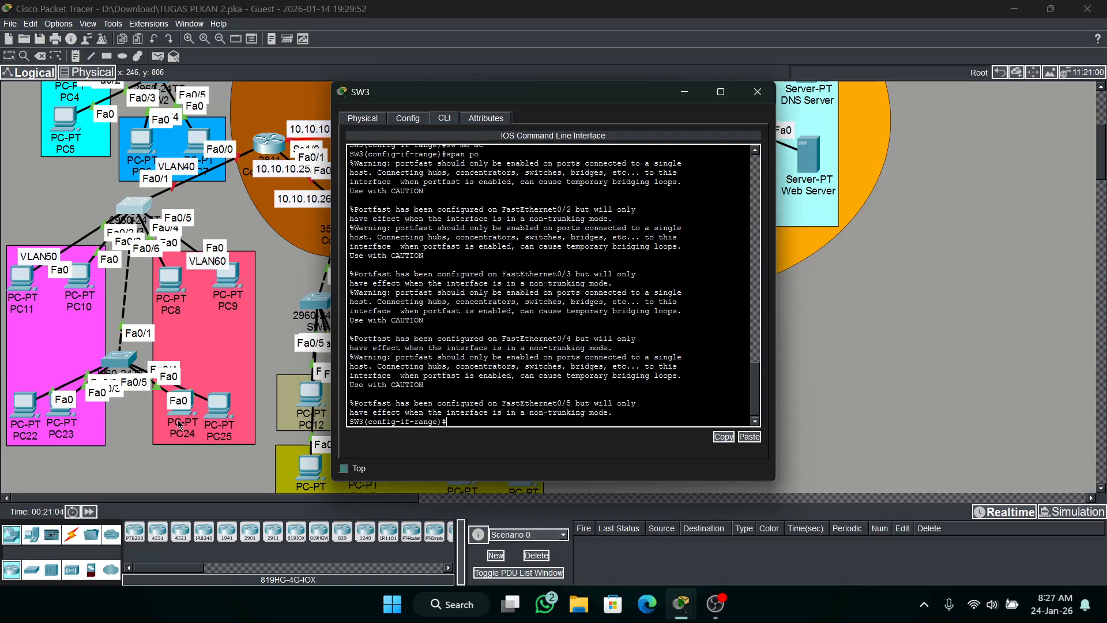
# Set interfaces Fa0/1 and Fa0/6 on SW3 to switchport trunk mode.
pyautogui.write('ex')
pyautogui.press('Return')
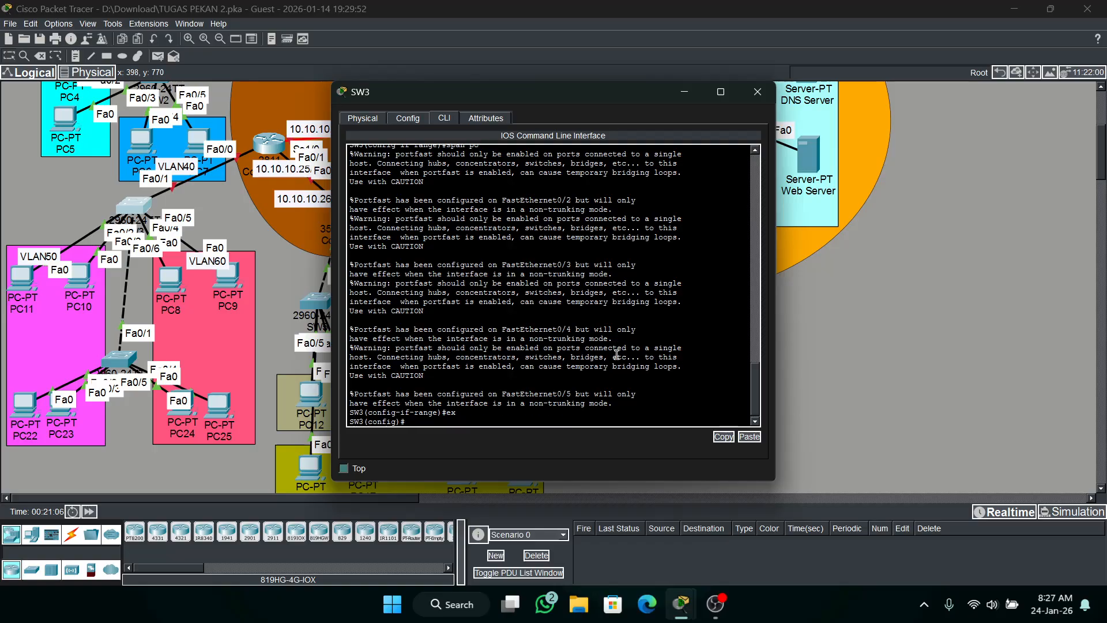
pyautogui.write('int ra fa0')
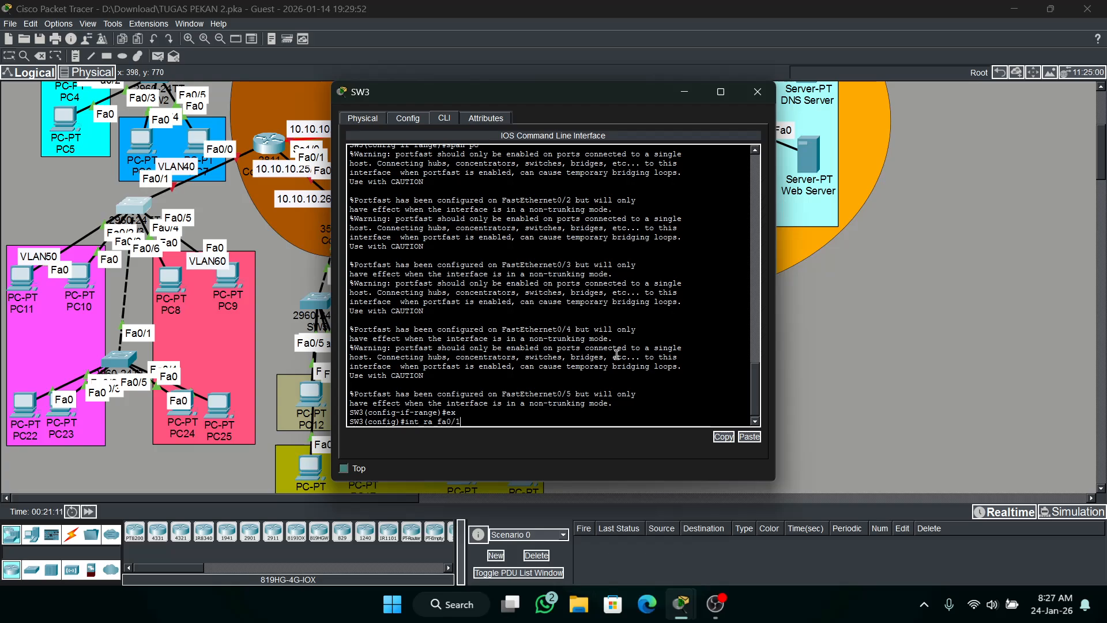
pyautogui.write('/1,fa0/6')
pyautogui.press('Return')
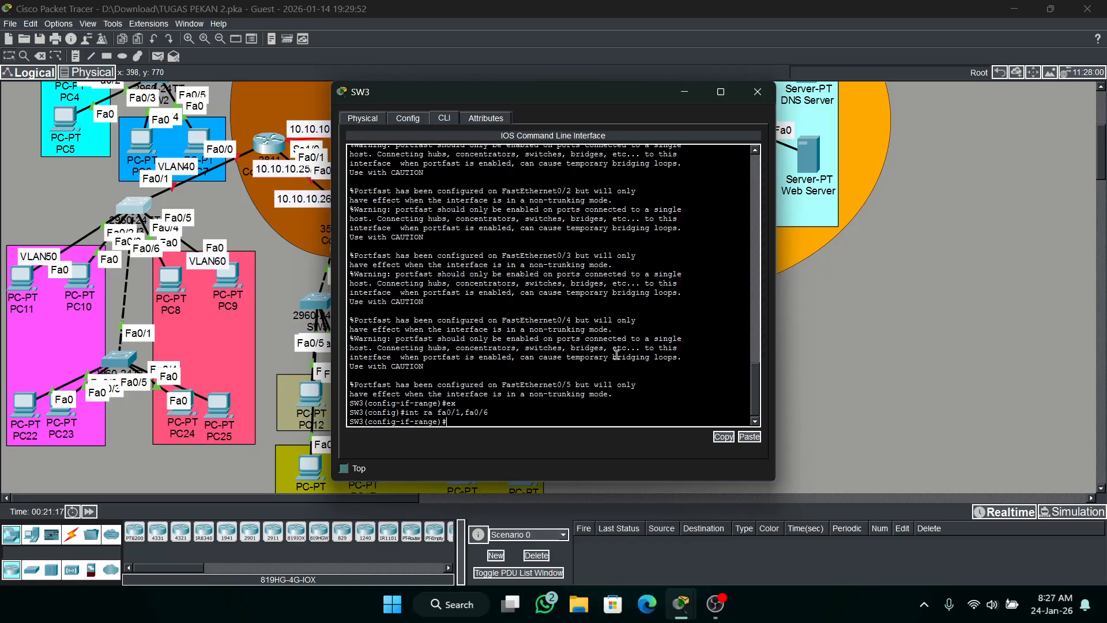
pyautogui.write('sw mo tr')
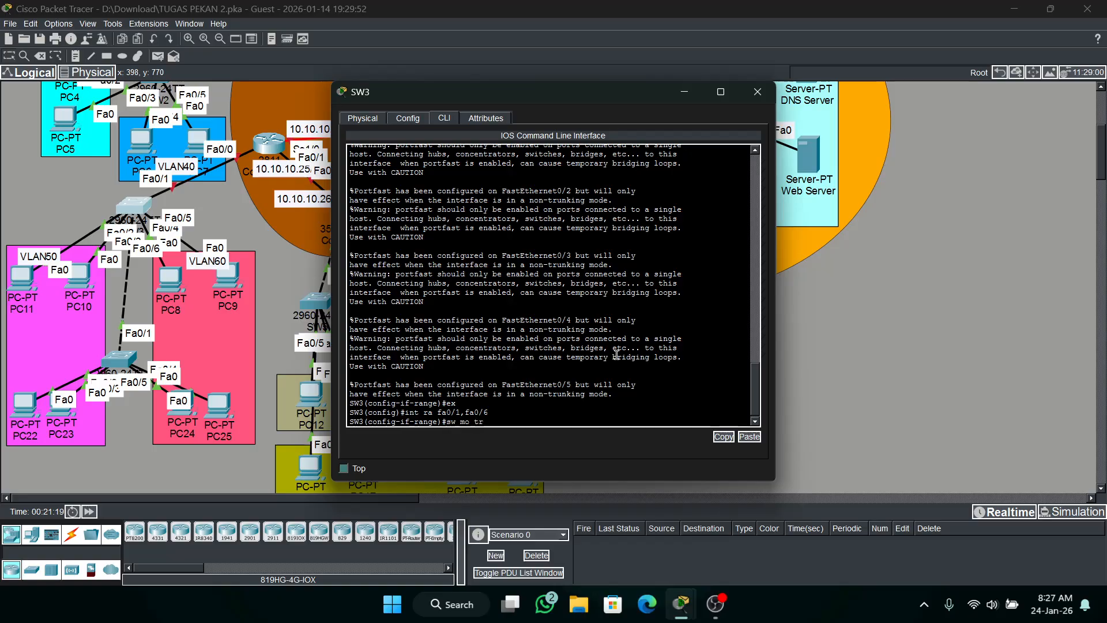
pyautogui.press('Return')
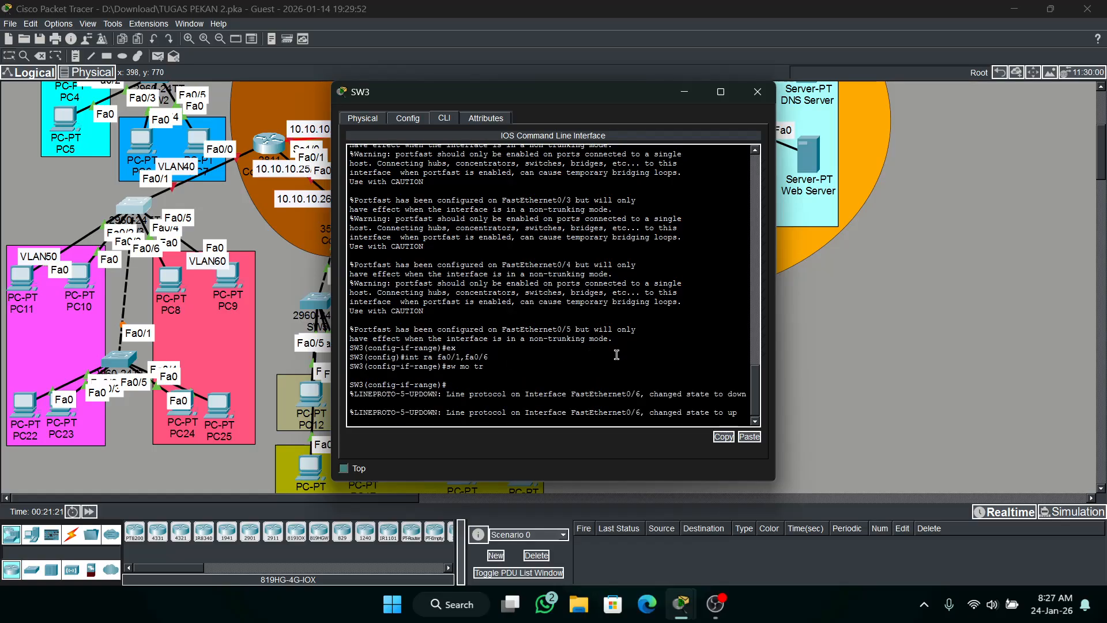
pyautogui.press('Return')
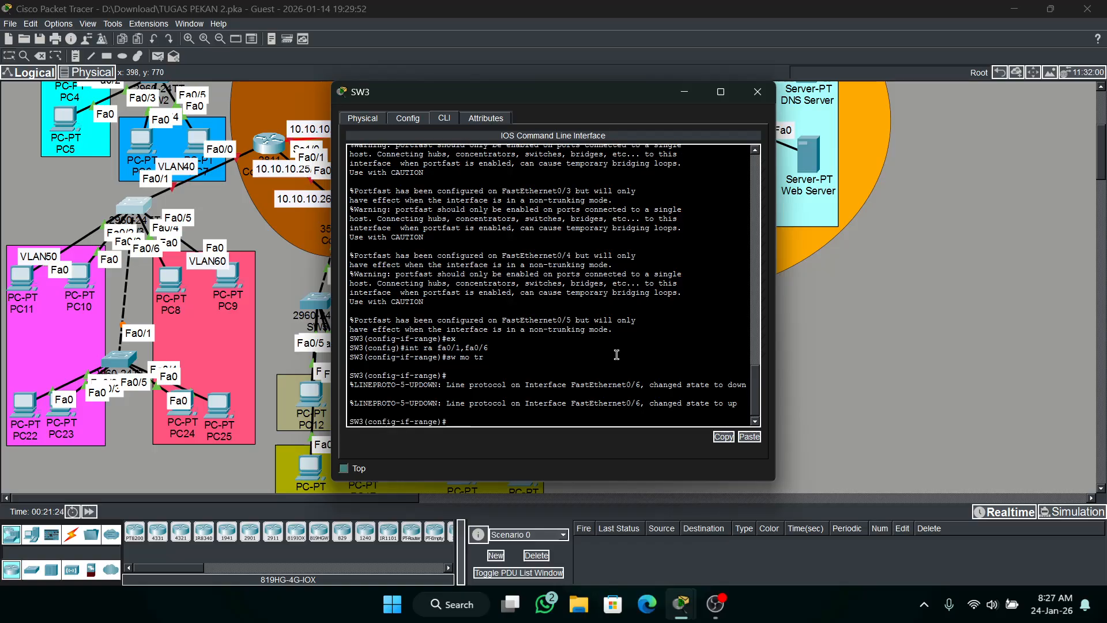
# Assign the interface range Fa0/2-3 on SW3 to access VLAN 50.
pyautogui.write('int ra fa0/2-3')
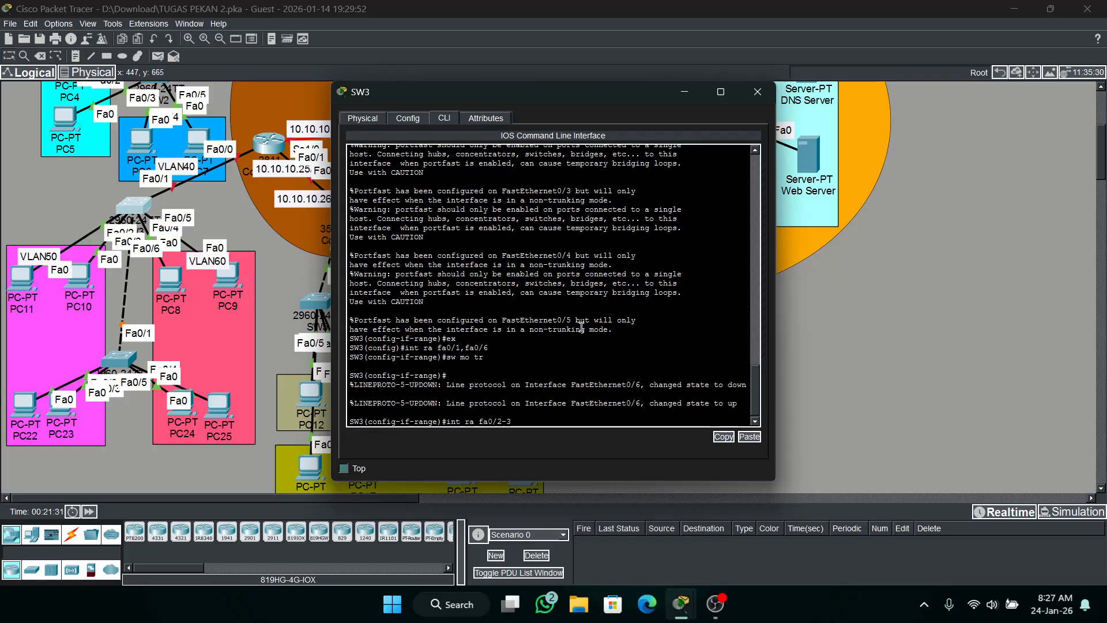
pyautogui.press('Return')
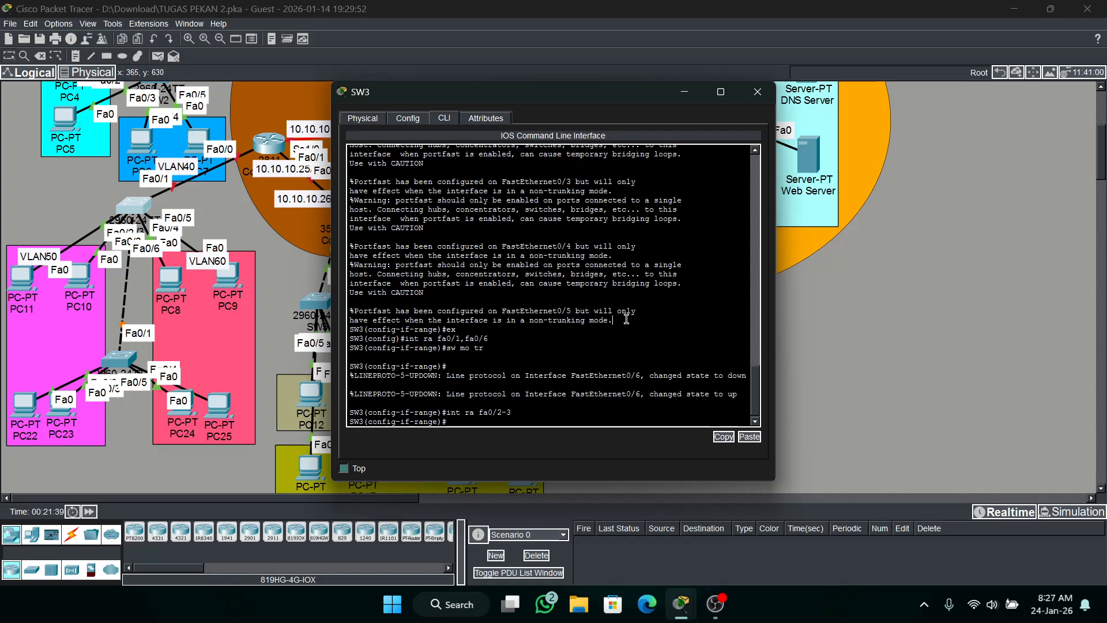
pyautogui.write('sw ac vll 50')
pyautogui.press('BackSpace')
pyautogui.press('BackSpace')
pyautogui.press('BackSpace')
pyautogui.press('BackSpace')
pyautogui.press('BackSpace')
pyautogui.press('BackSpace')
pyautogui.press('BackSpace')
pyautogui.press('BackSpace')
pyautogui.press('BackSpace')
pyautogui.press('BackSpace')
pyautogui.press('BackSpace')
pyautogui.press('BackSpace')
pyautogui.write('sw ac vl 50')
pyautogui.press('Return')
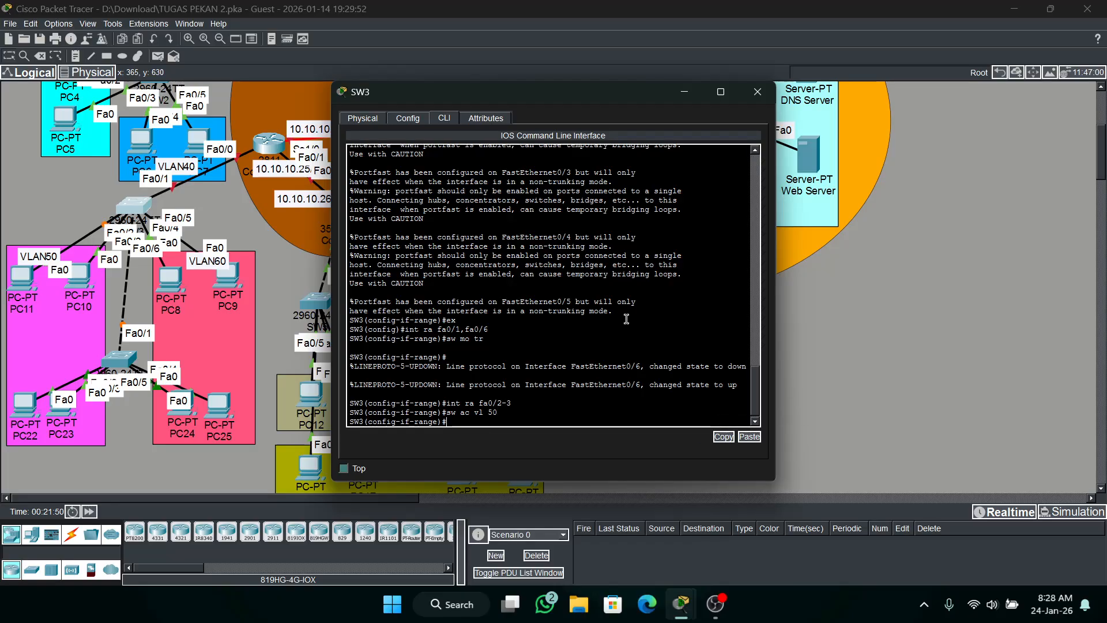
# Assign the interface range Fa0/4-5 on SW3 to access VLAN 60.
pyautogui.write('int ra fa0/4-5')
pyautogui.press('Return')
pyautogui.write('sw')
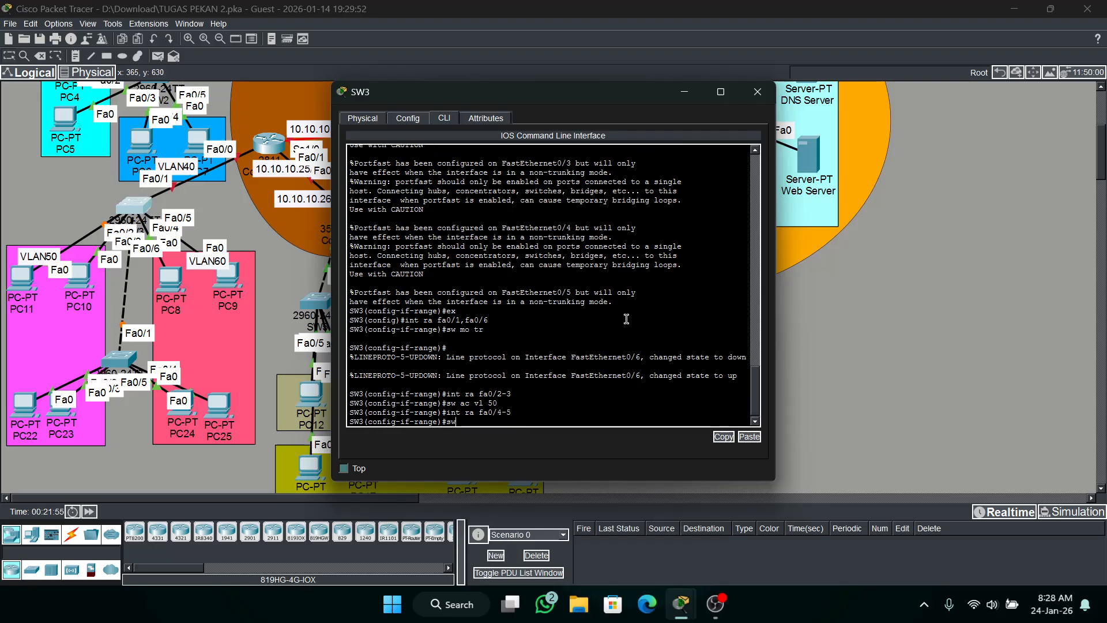
pyautogui.write(' ac vl 60')
pyautogui.press('Return')
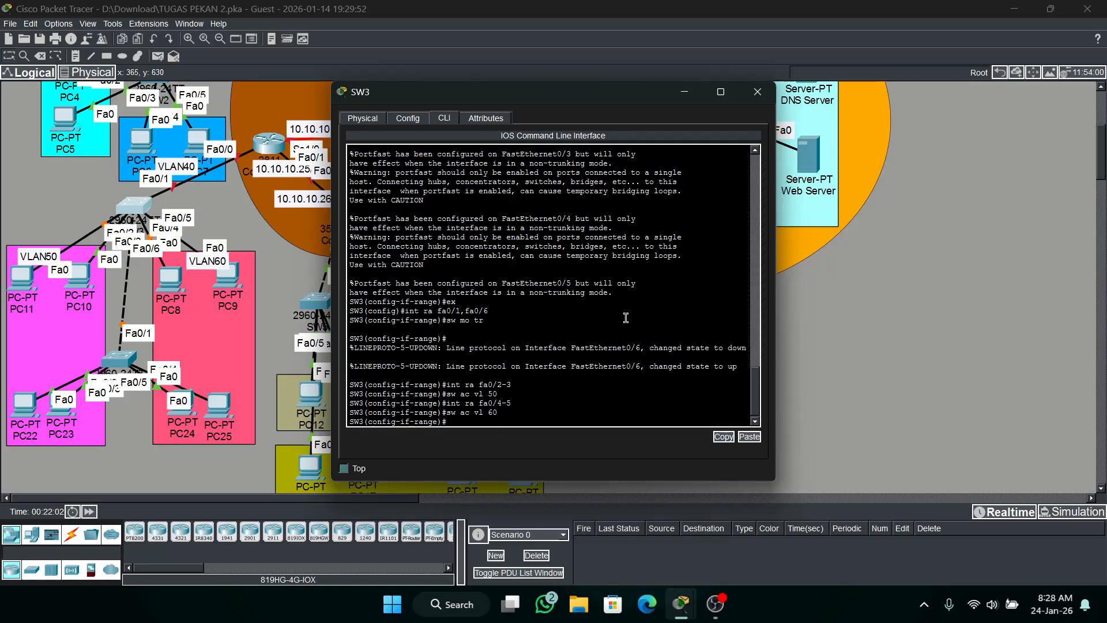
pyautogui.scroll(2, 643, 288)
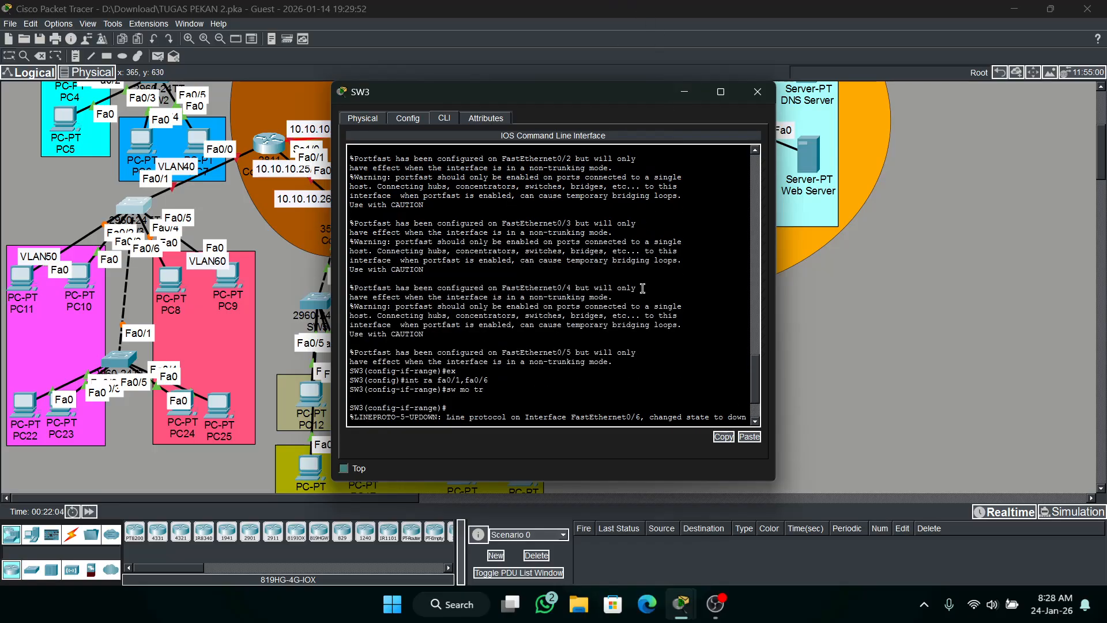
pyautogui.write('int ra fa0/2-3 sw ac vl 50 int ra fa0/4-5 sw ac vl 60')
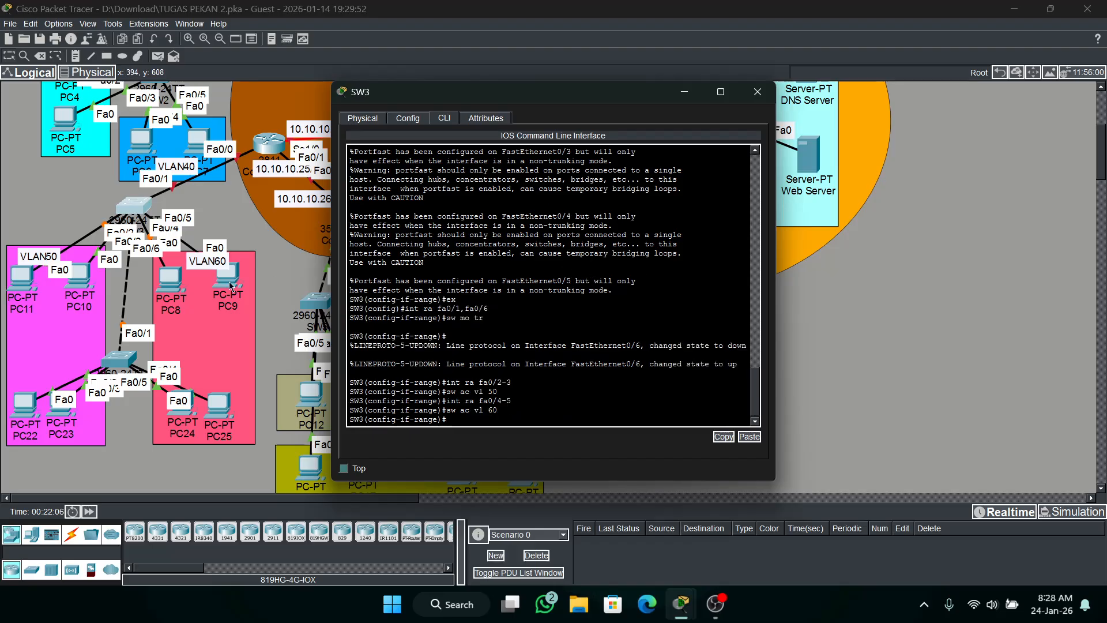
# Switch to the command line of SW4, enter global configuration mode and set the hostname to SW4.
pyautogui.click(65, 220)
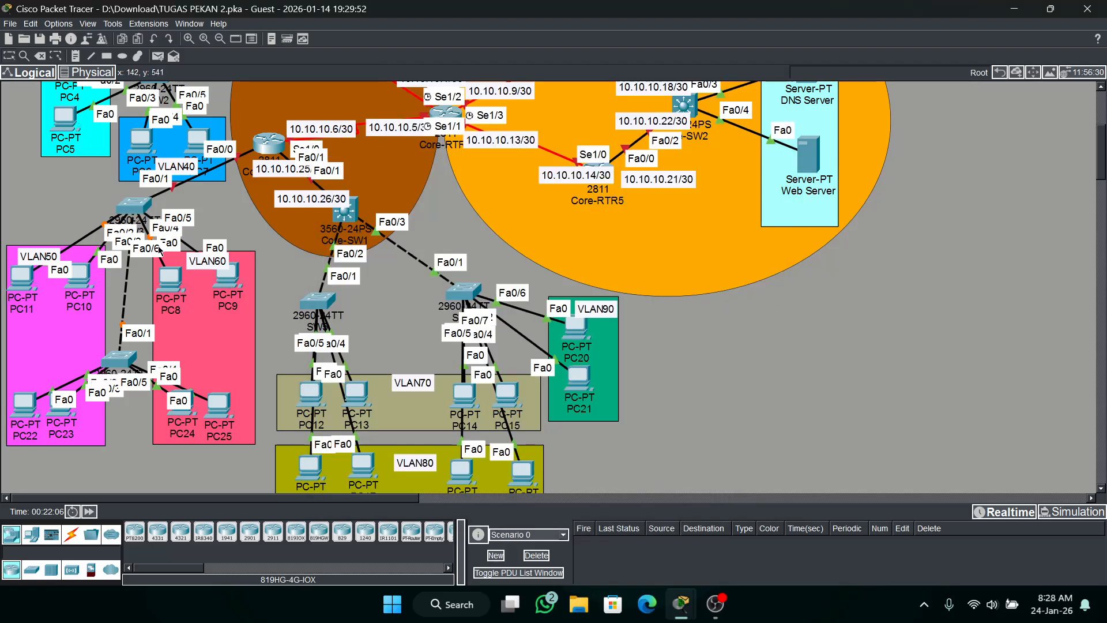
pyautogui.click(121, 358)
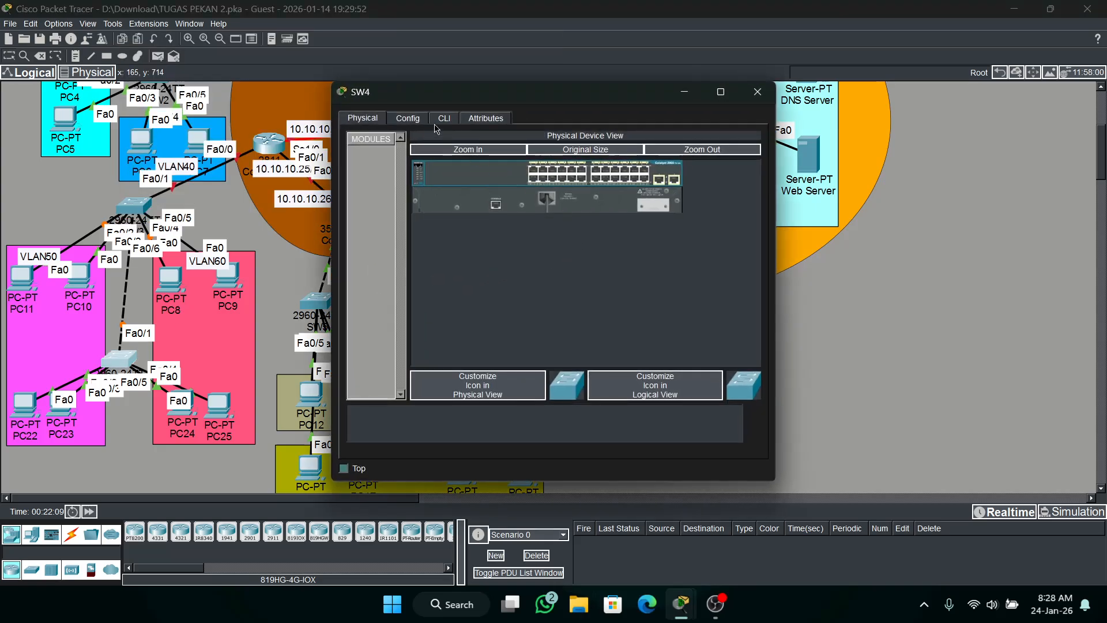
pyautogui.click(442, 118)
pyautogui.write('e')
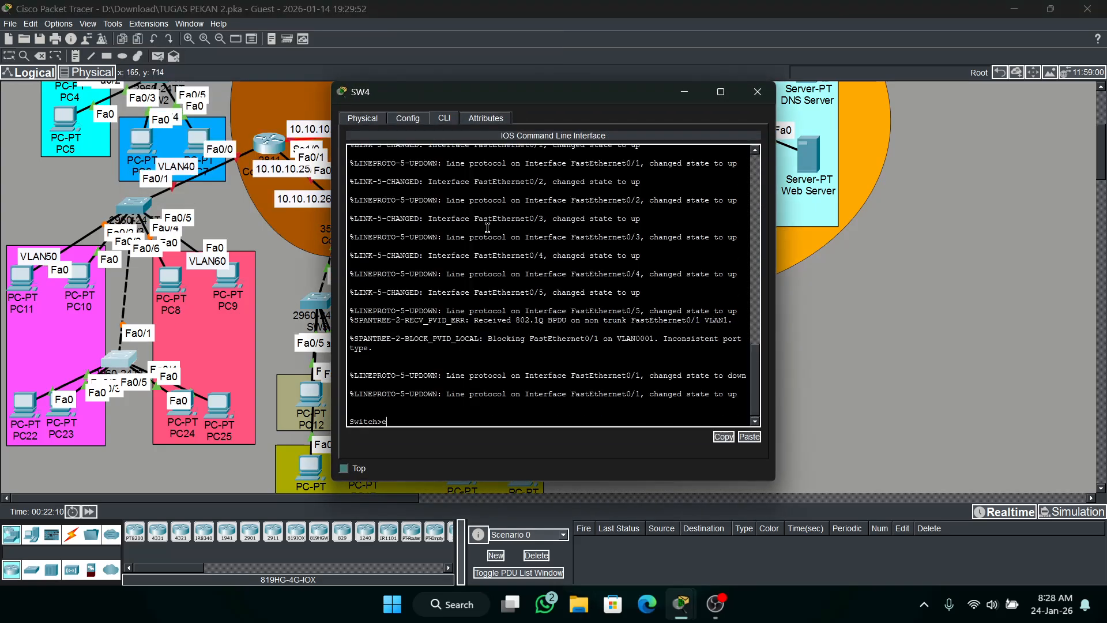
pyautogui.write('n')
pyautogui.press('Return')
pyautogui.write('conf t')
pyautogui.press('Return')
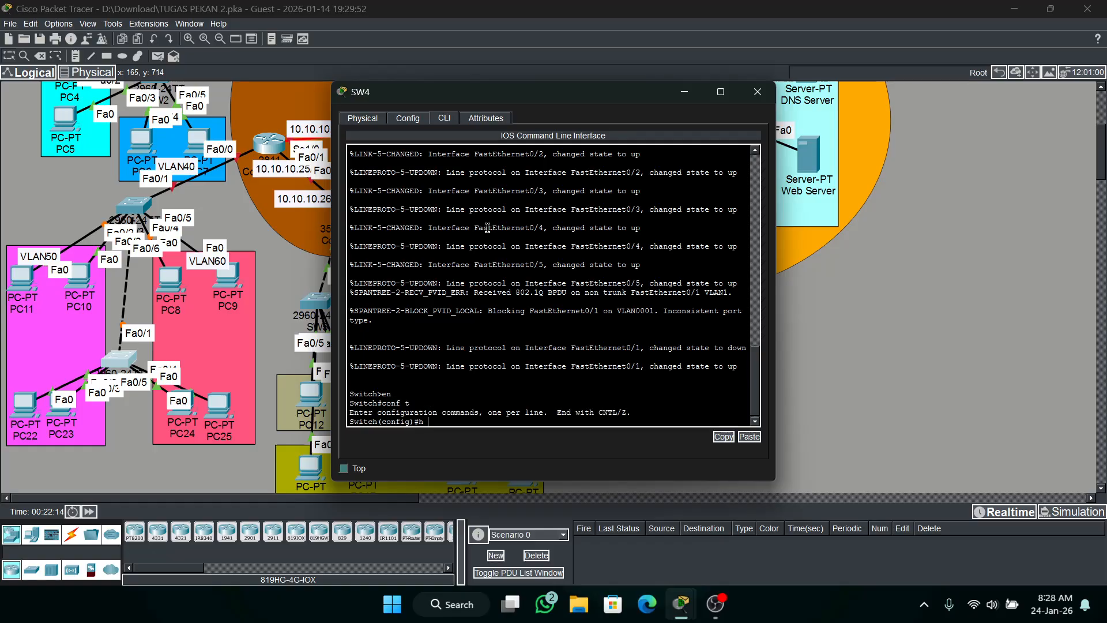
pyautogui.write('h SW4')
pyautogui.press('Return')
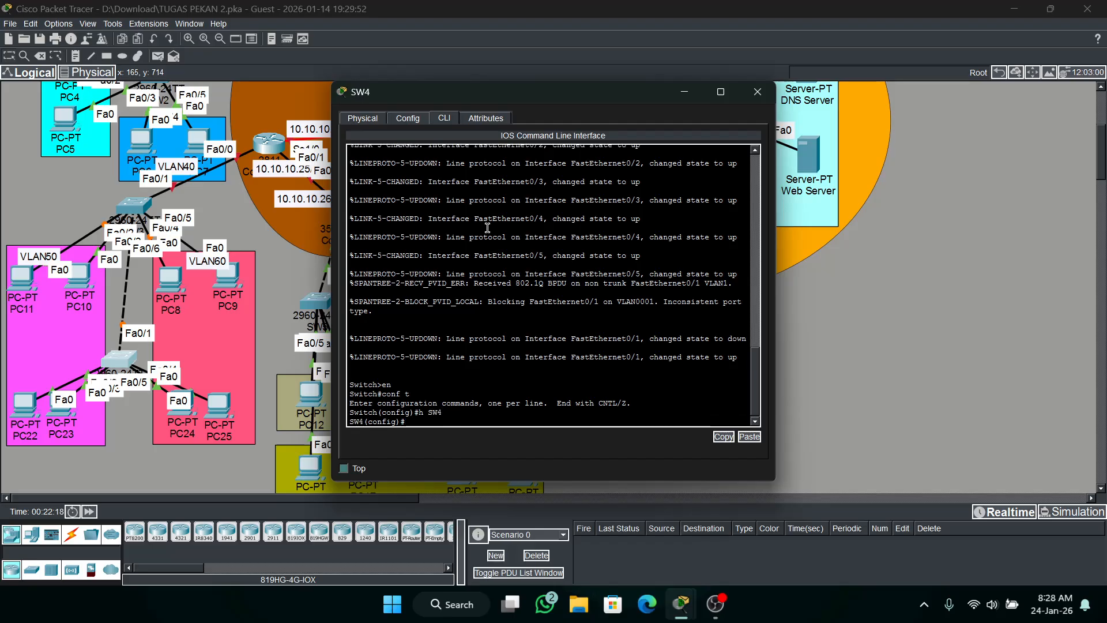
# Set the enable secret password on SW4.
pyautogui.write('ena s cisco')
pyautogui.press('Return')
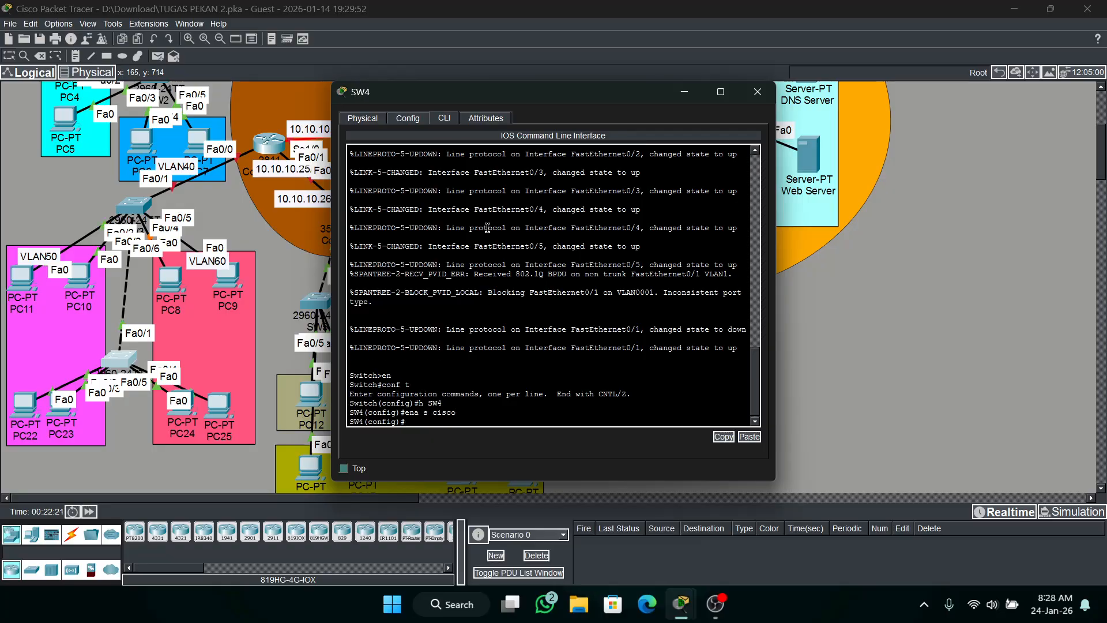
# Create VLAN 50 on SW4 and name it VLAN50.
pyautogui.write('vlan 50')
pyautogui.press('Return')
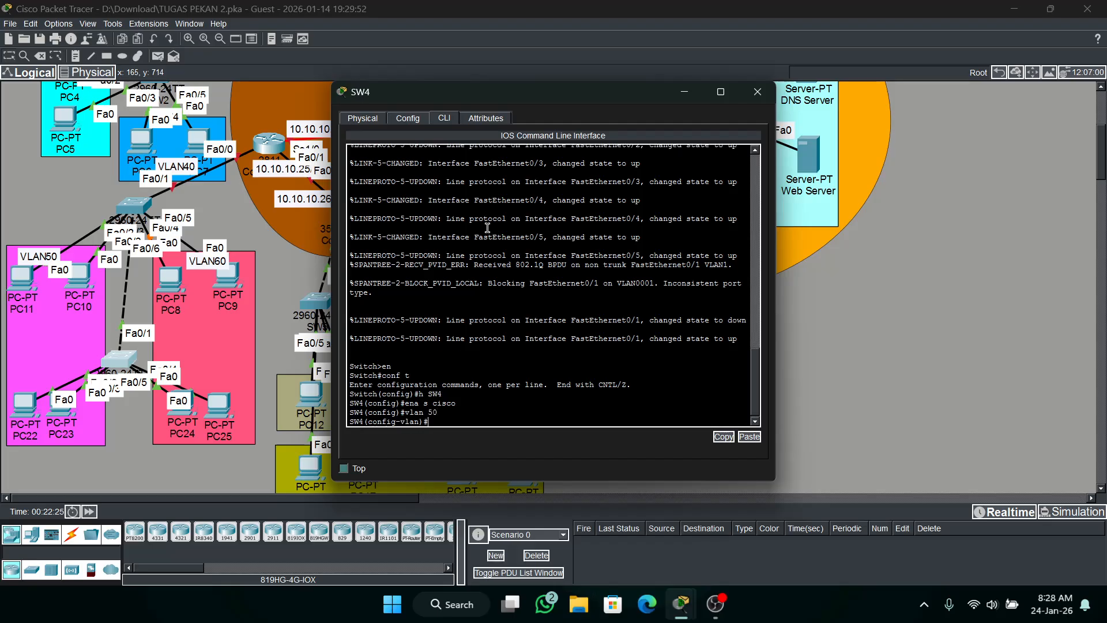
pyautogui.write('name VLAN50')
pyautogui.press('Return')
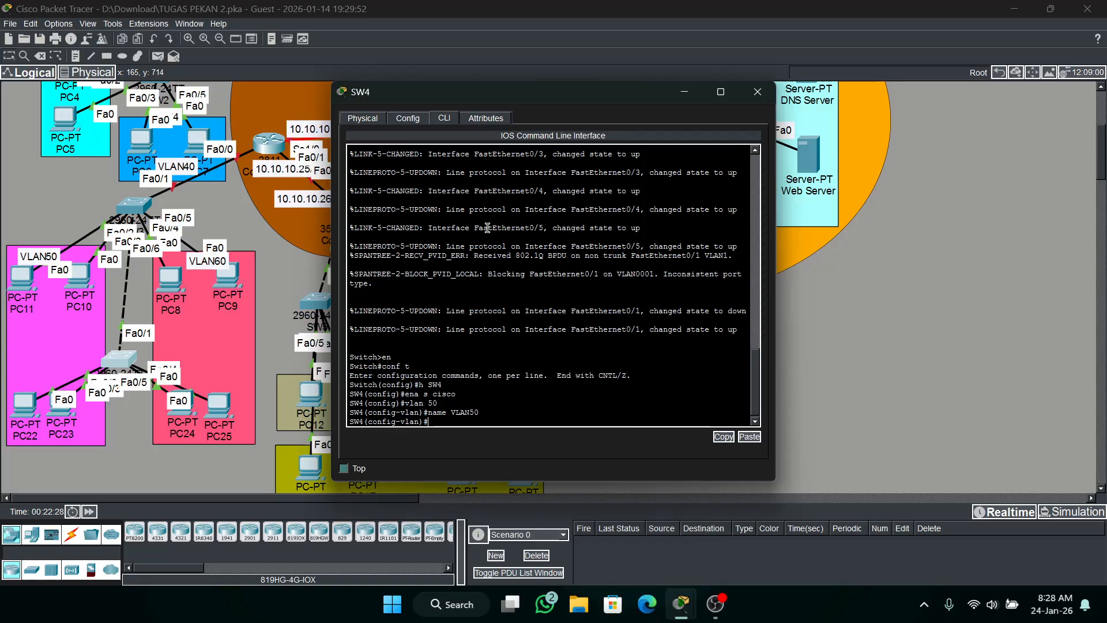
# Create VLAN 60 on SW4 and name it VLAN60.
pyautogui.write('vlan 60')
pyautogui.press('Return')
pyautogui.write('name')
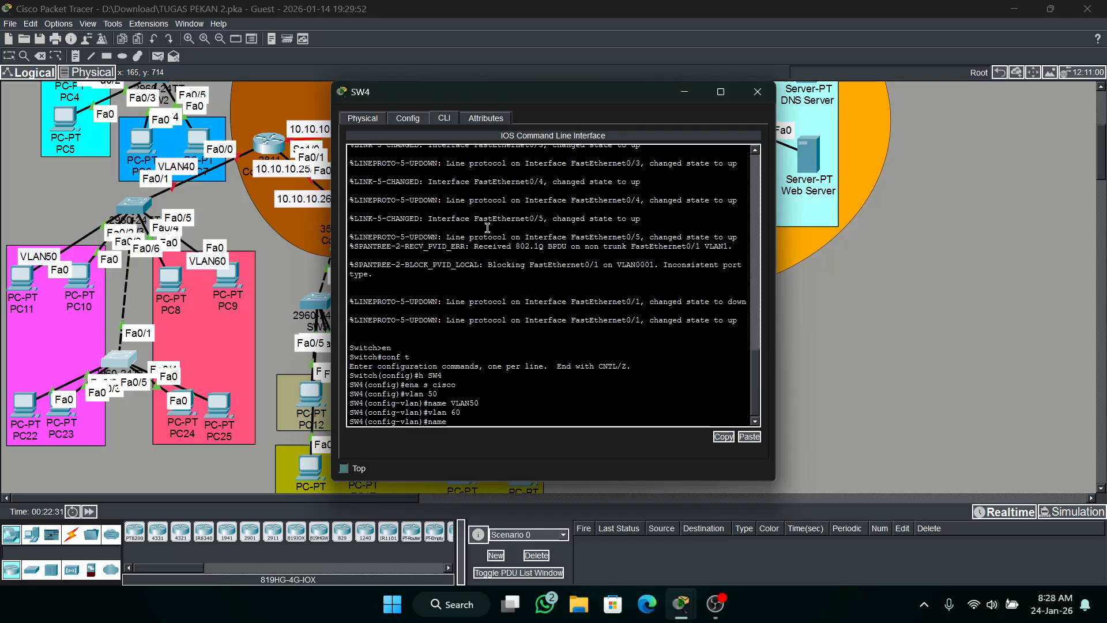
pyautogui.write(' VLAN60')
pyautogui.press('Return')
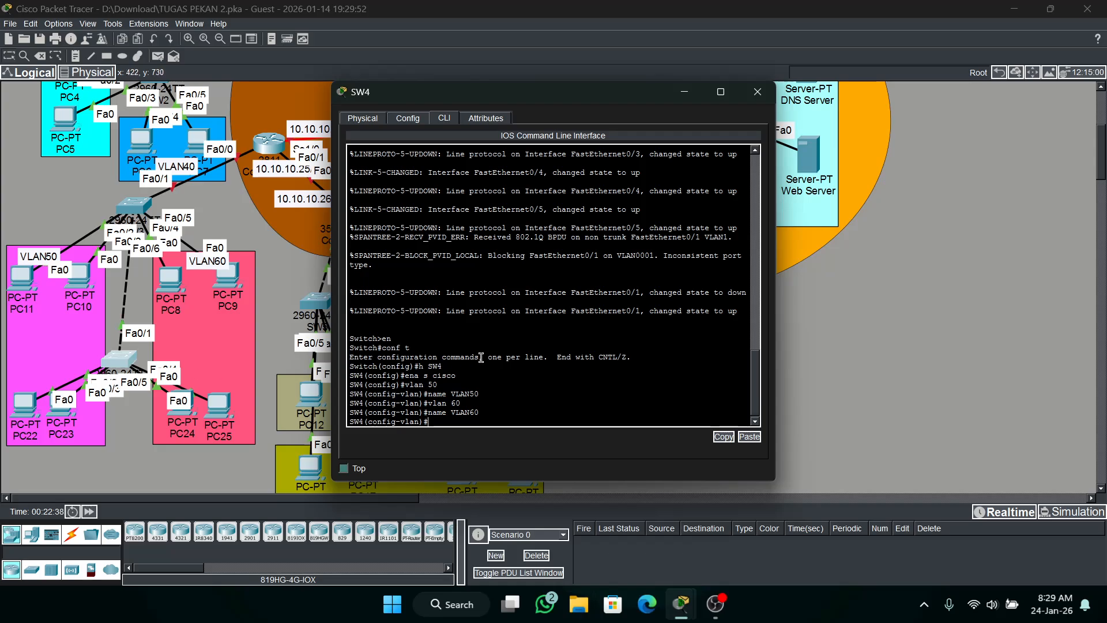
# Set the interface range Fa0/2-5 on SW4 to switchport access mode.
pyautogui.write('nt ra fa0/2-5')
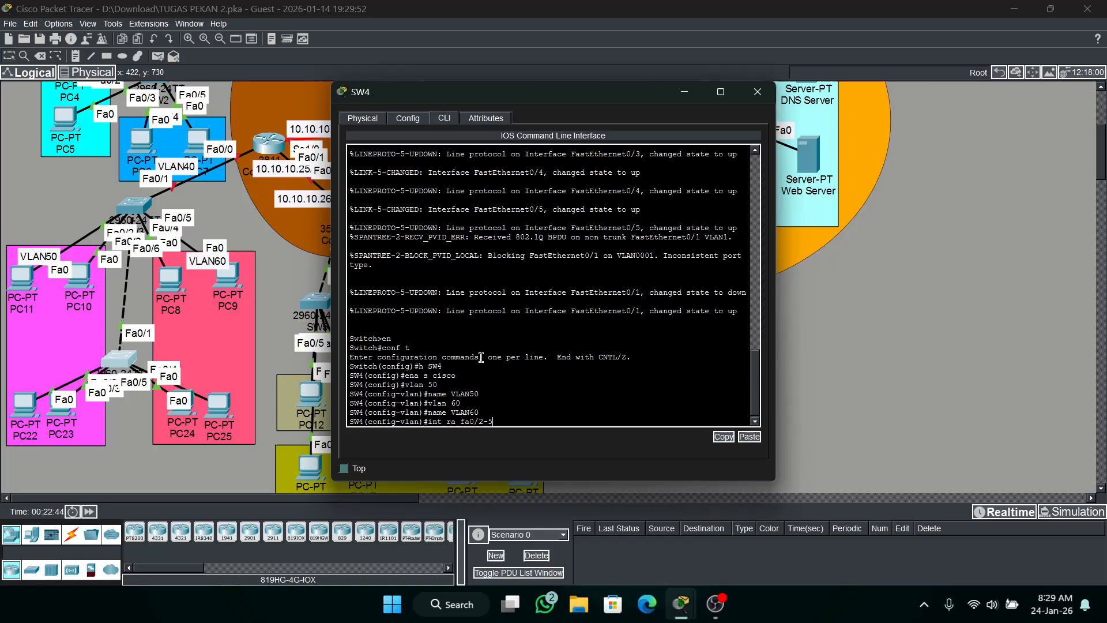
pyautogui.press('Return')
pyautogui.write('sw mo a')
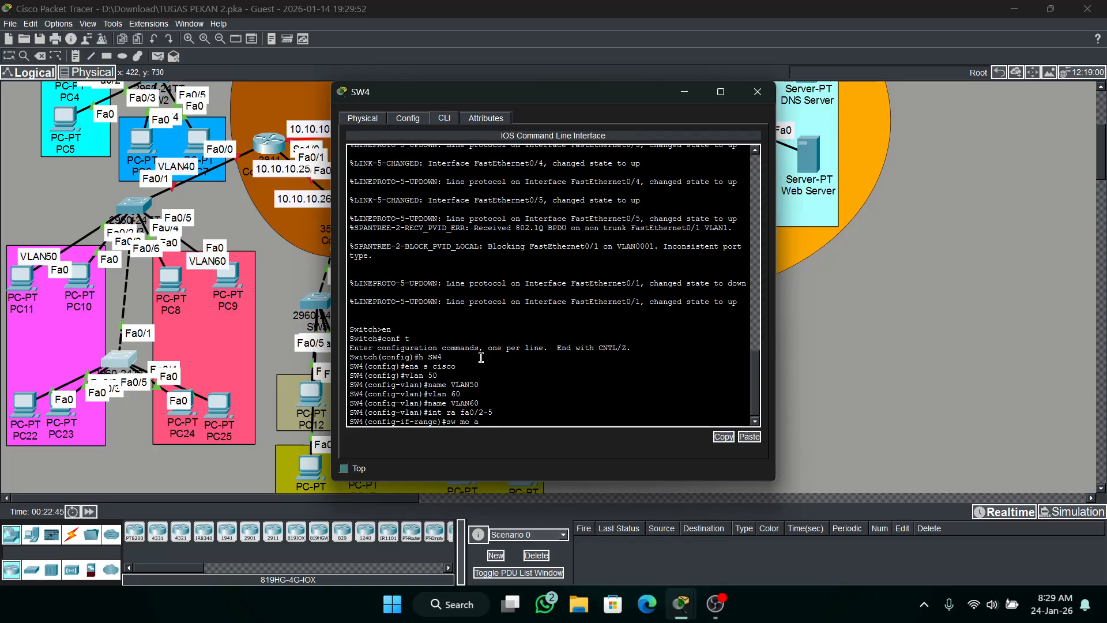
pyautogui.write('c')
pyautogui.press('Return')
# Enable spanning-tree PortFast on SW4's interface range Fa0/2-5.
pyautogui.write('span')
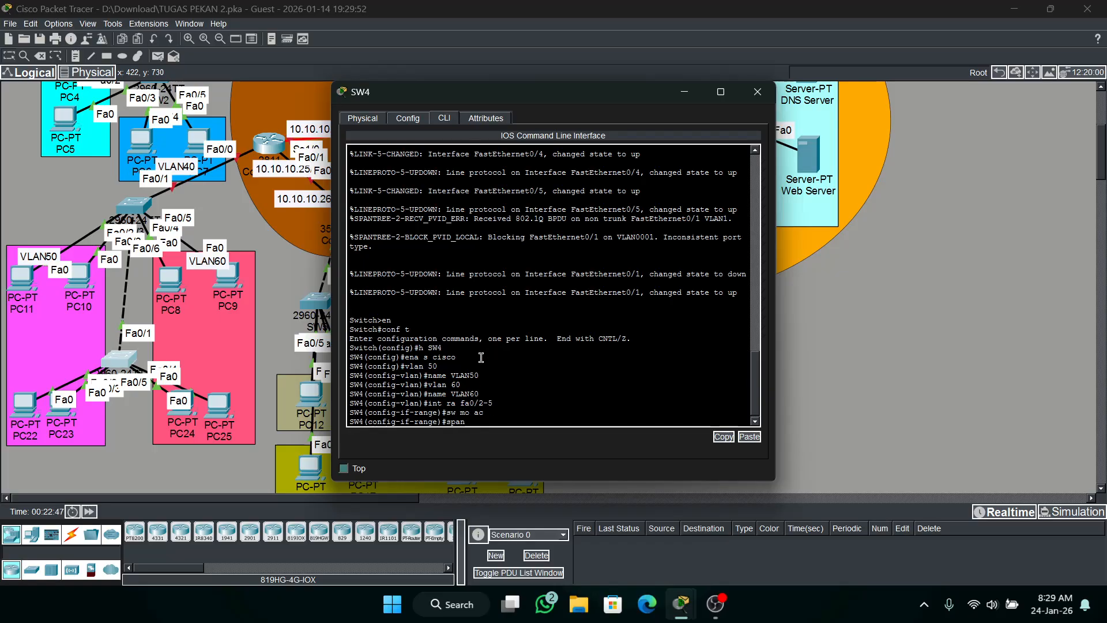
pyautogui.write(' po')
pyautogui.press('Return')
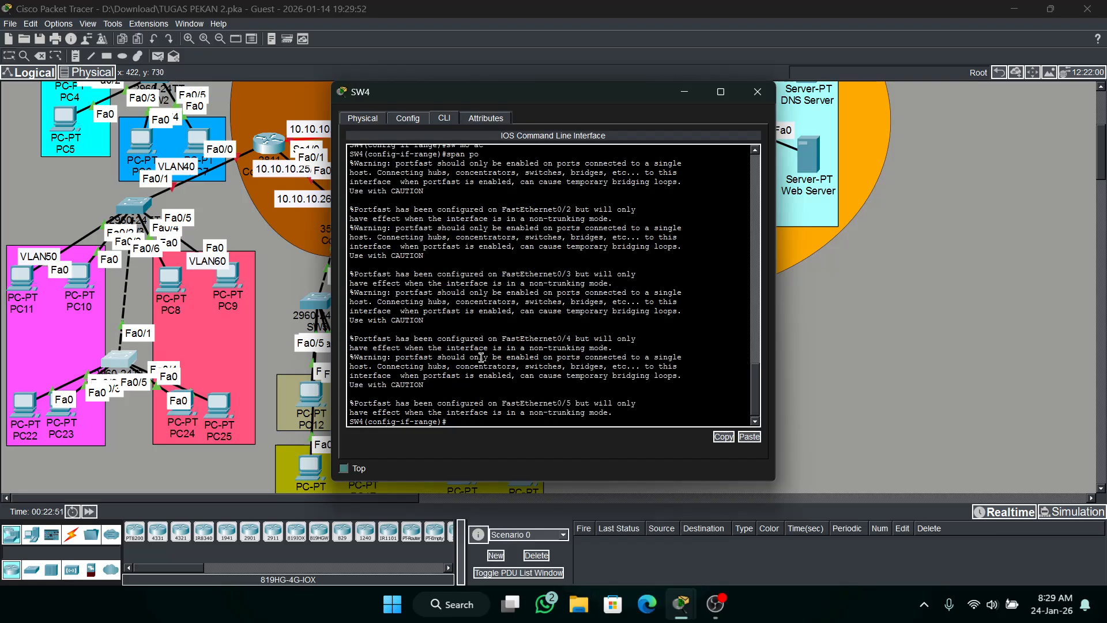
# Set interface Fa0/1 on SW4 to switchport trunk mode.
pyautogui.write('int fa0/1')
pyautogui.press('Return')
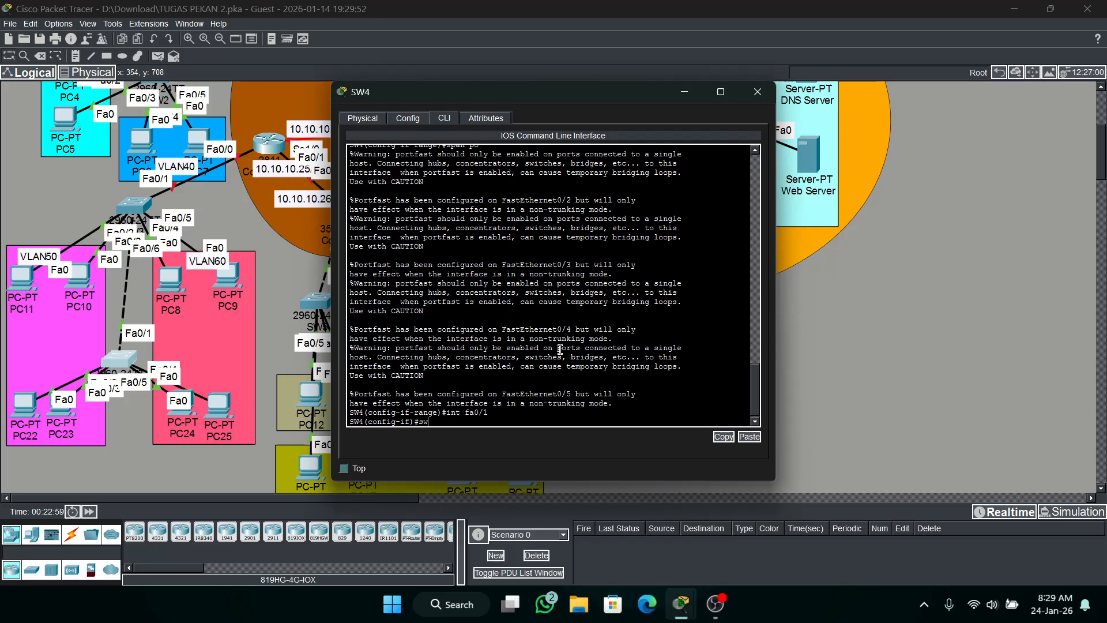
pyautogui.write('tr')
pyautogui.press('Return')
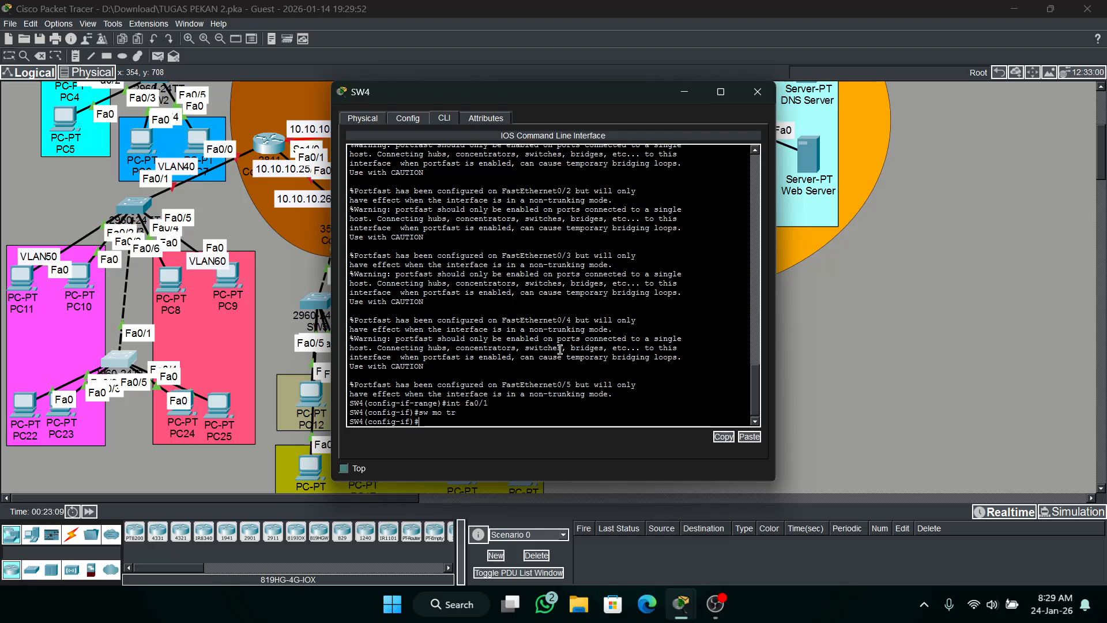
# Assign the interface range Fa0/2-3 on SW4 to access VLAN 50.
pyautogui.write('int ra ')
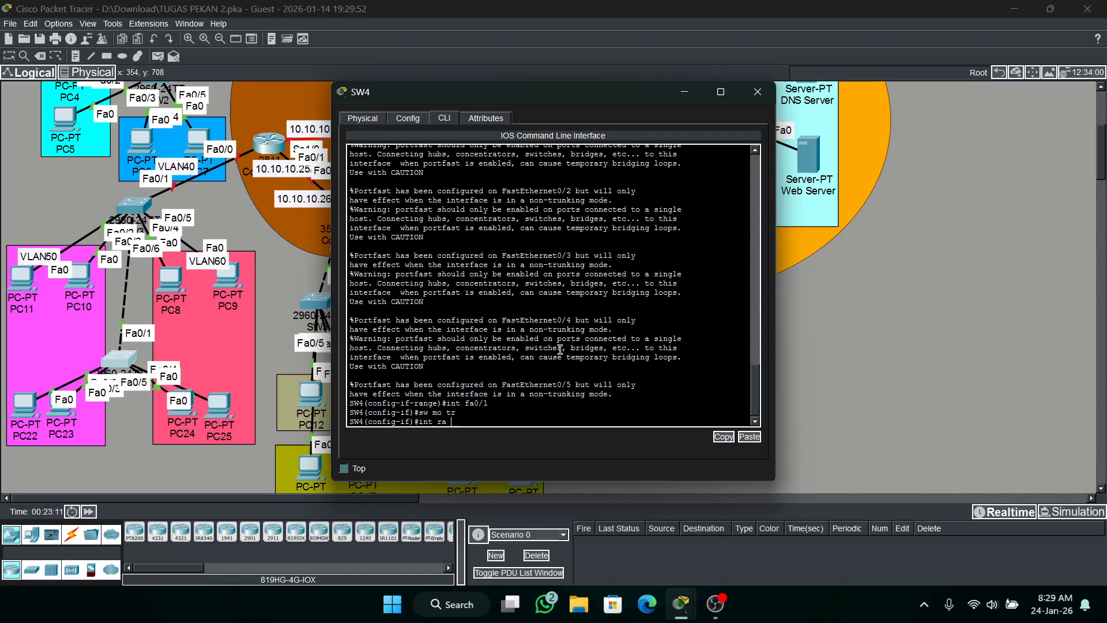
pyautogui.write('fa0')
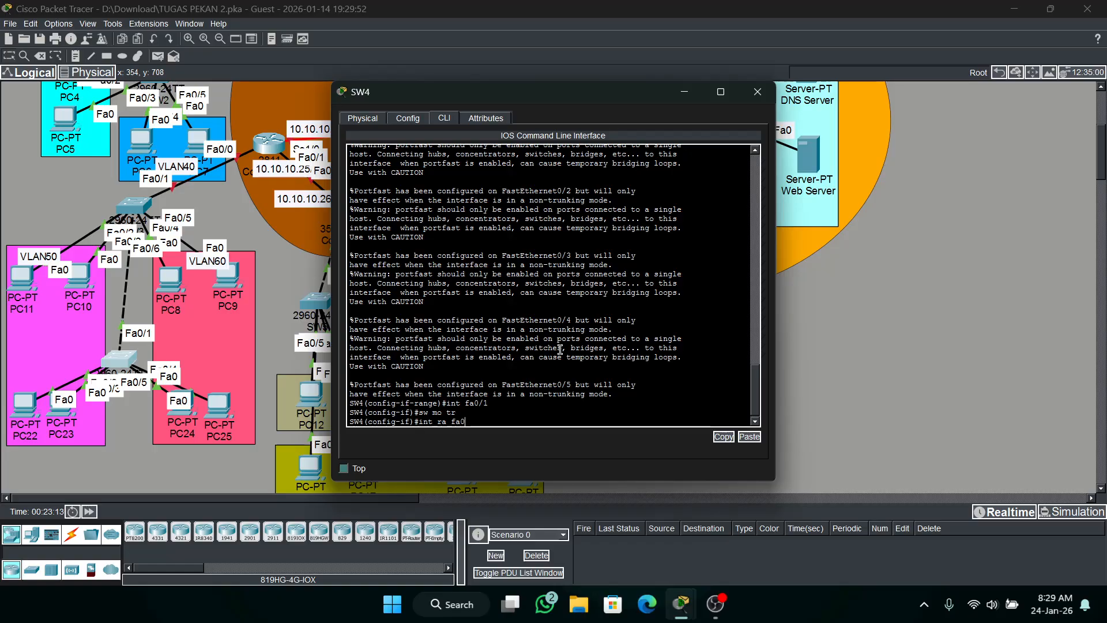
pyautogui.write('/2-3')
pyautogui.press('Return')
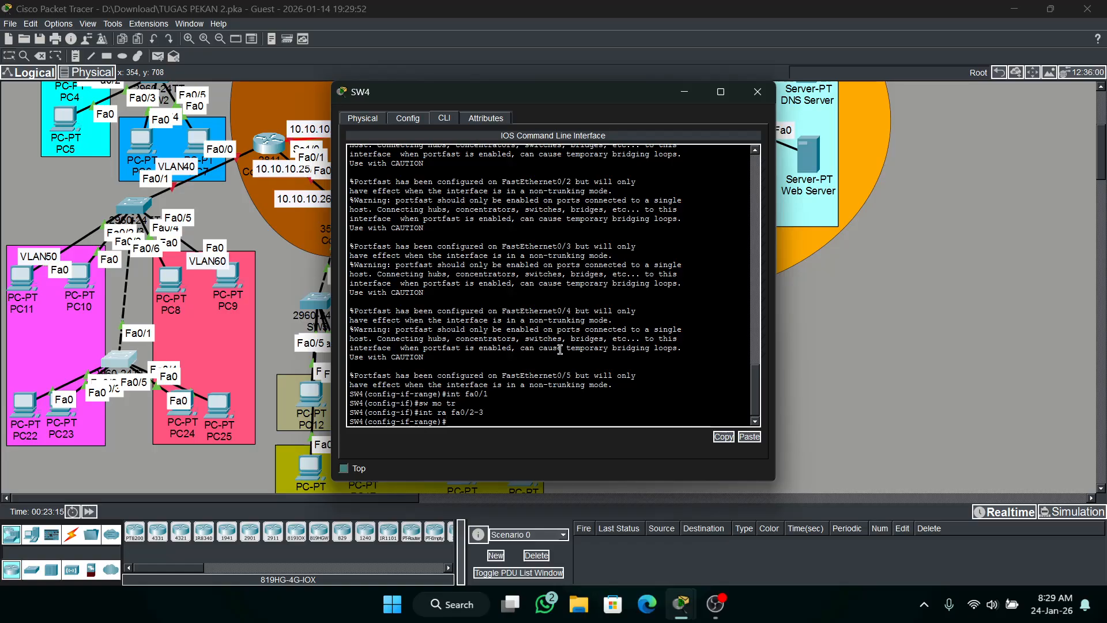
pyautogui.write('sw ac vl 5')
pyautogui.write('0')
pyautogui.press('Return')
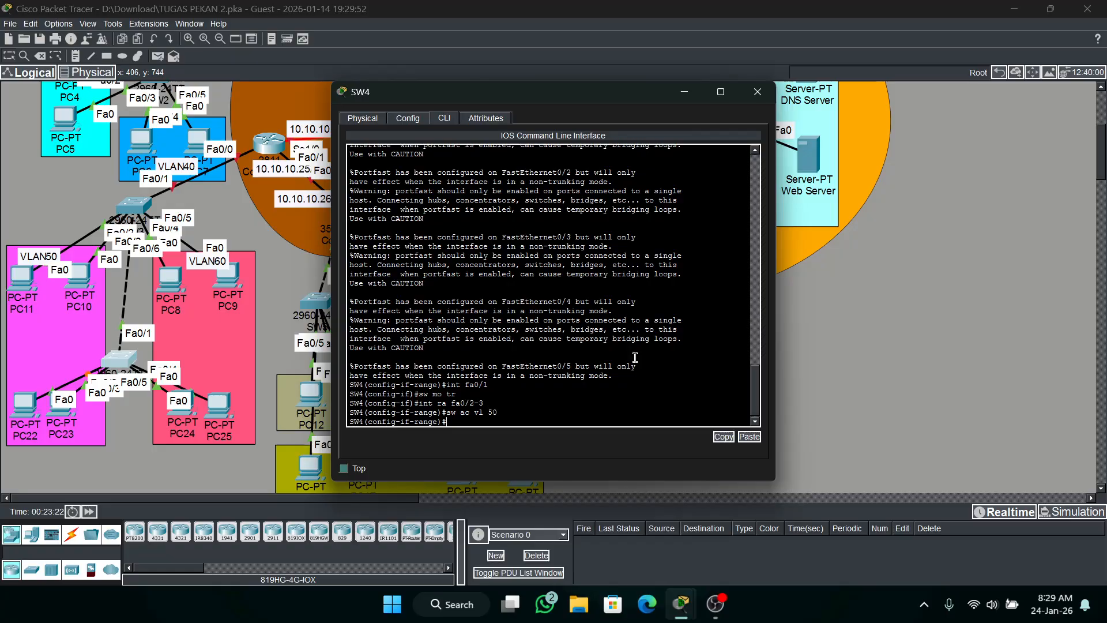
# Assign the interface range Fa0/4-5 on SW4 to access VLAN 60.
pyautogui.press('Up')
pyautogui.press('Up')
pyautogui.press('BackSpace')
pyautogui.write('4-5')
pyautogui.press('Return')
pyautogui.write('sw')
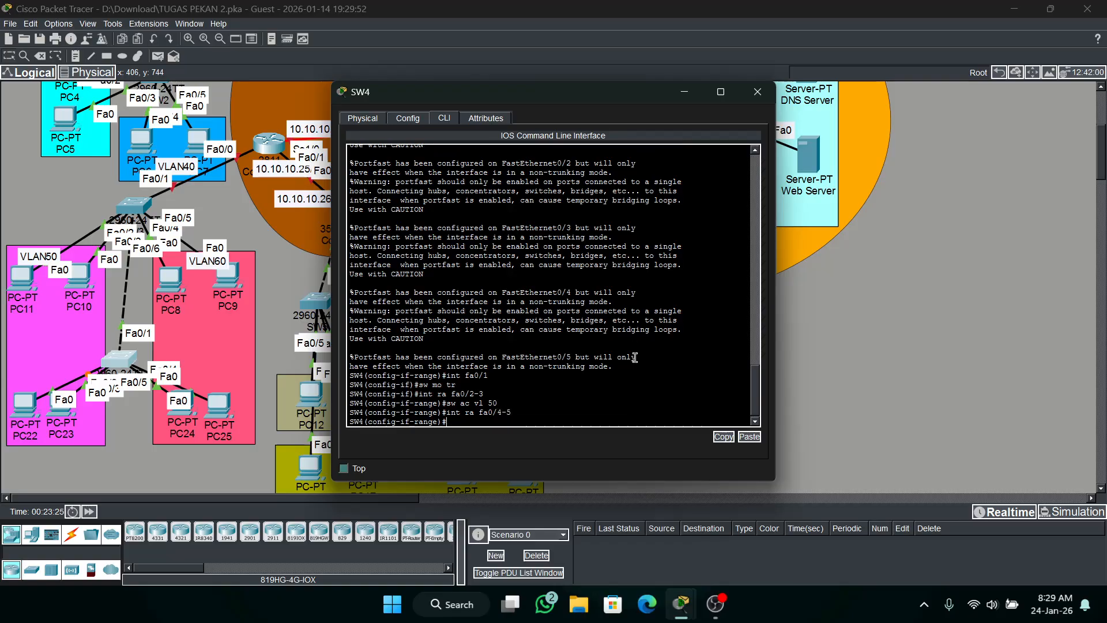
pyautogui.write(' ac vl 60')
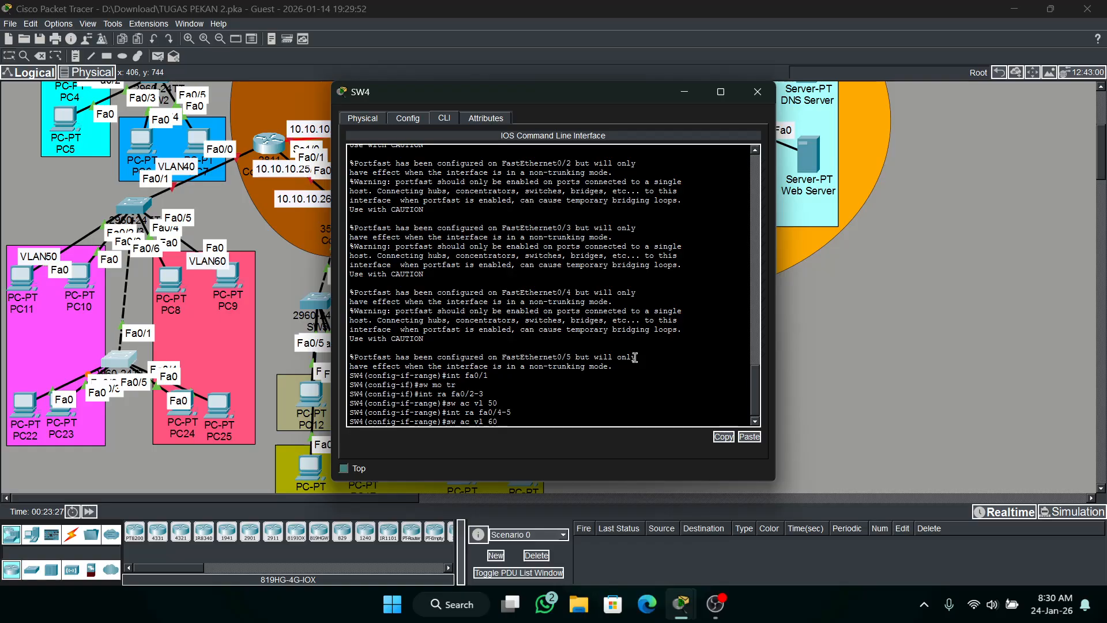
pyautogui.press('Return')
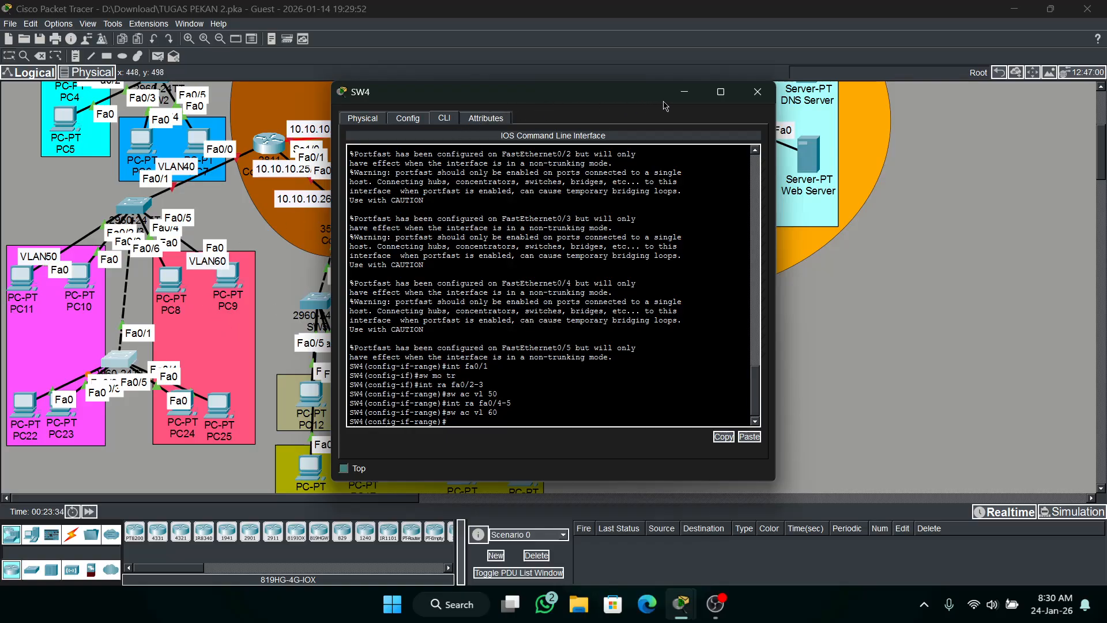
# Open Core-RTR3's command line and enter global configuration mode.
pyautogui.moveTo(625, 94); pyautogui.dragTo(611, 62)
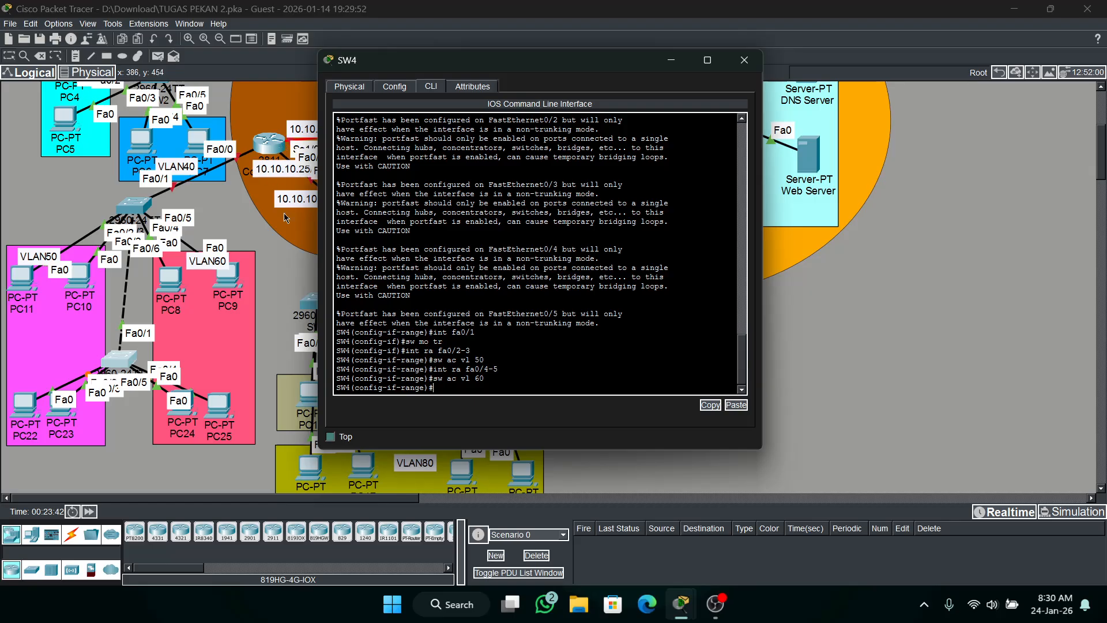
pyautogui.click(282, 274)
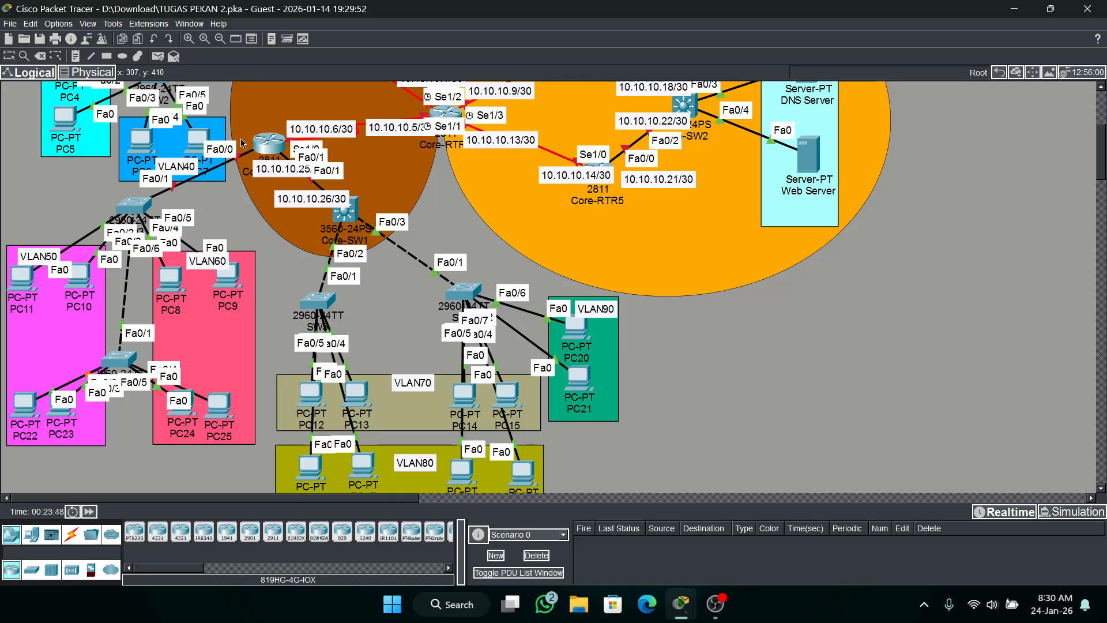
pyautogui.click(268, 147)
pyautogui.click(442, 118)
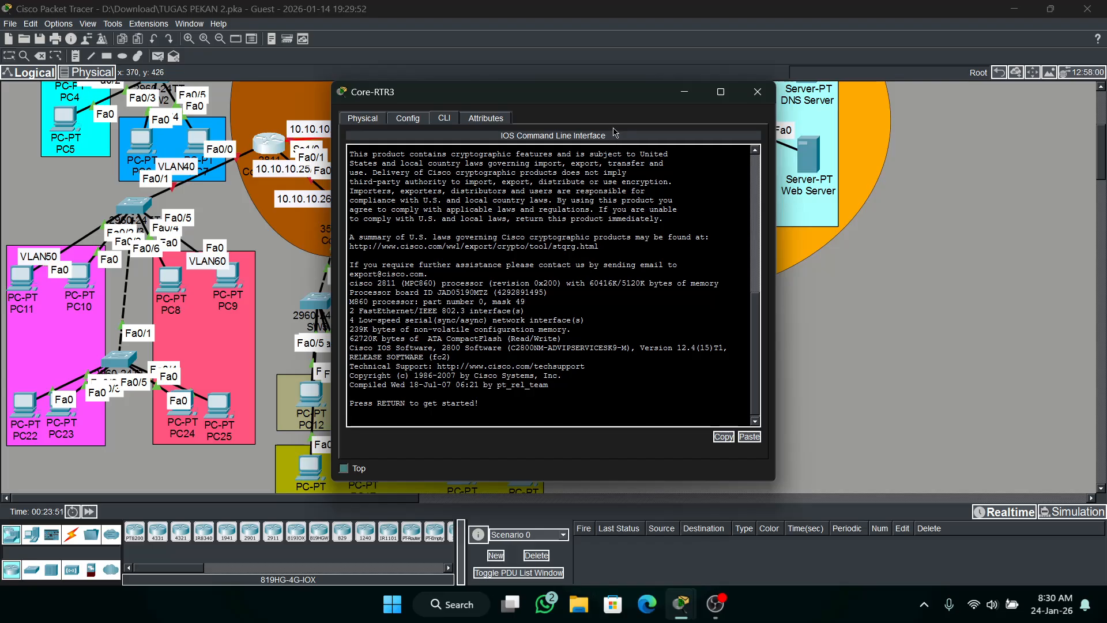
pyautogui.press('Return')
pyautogui.write('en')
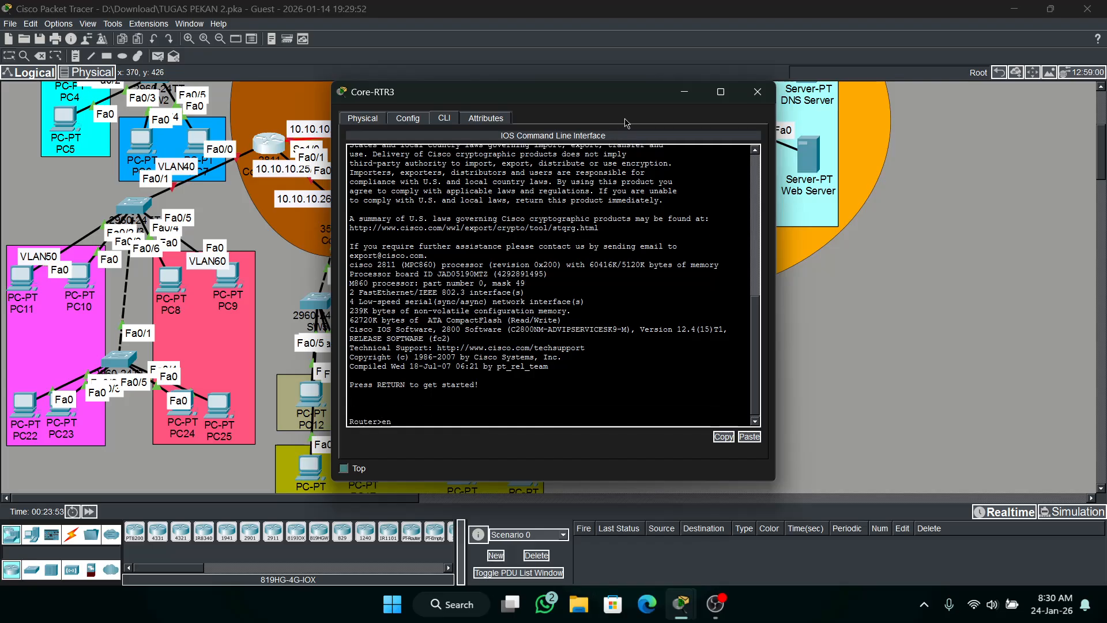
pyautogui.press('Return')
pyautogui.write('conf t')
pyautogui.press('Return')
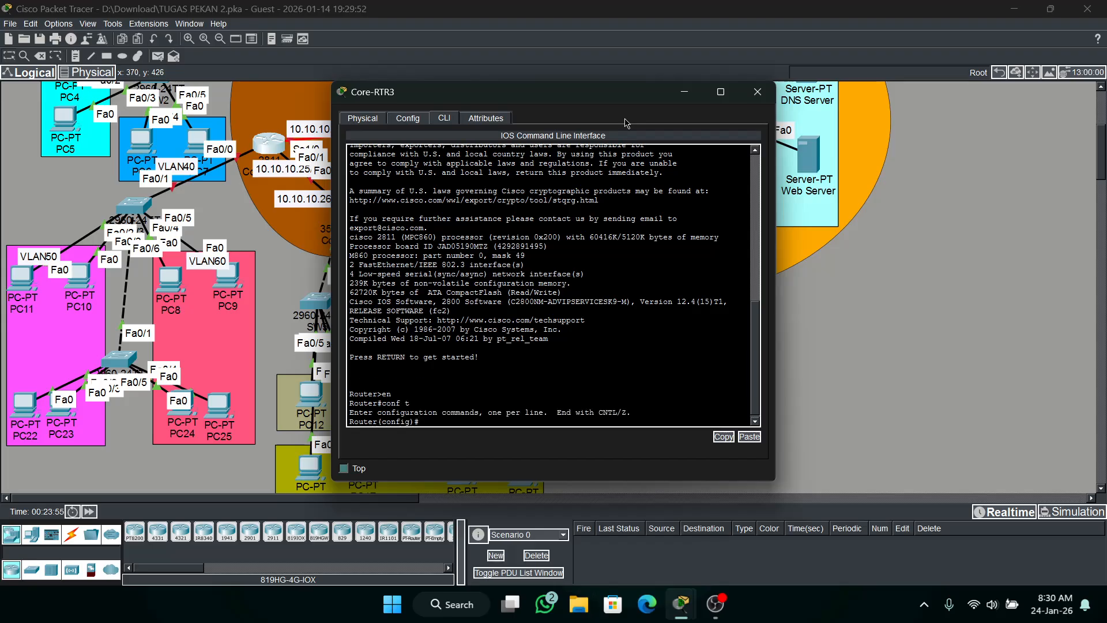
# Set the enable secret password on Core-RTR3.
pyautogui.write('ena s cisco')
pyautogui.press('Return')
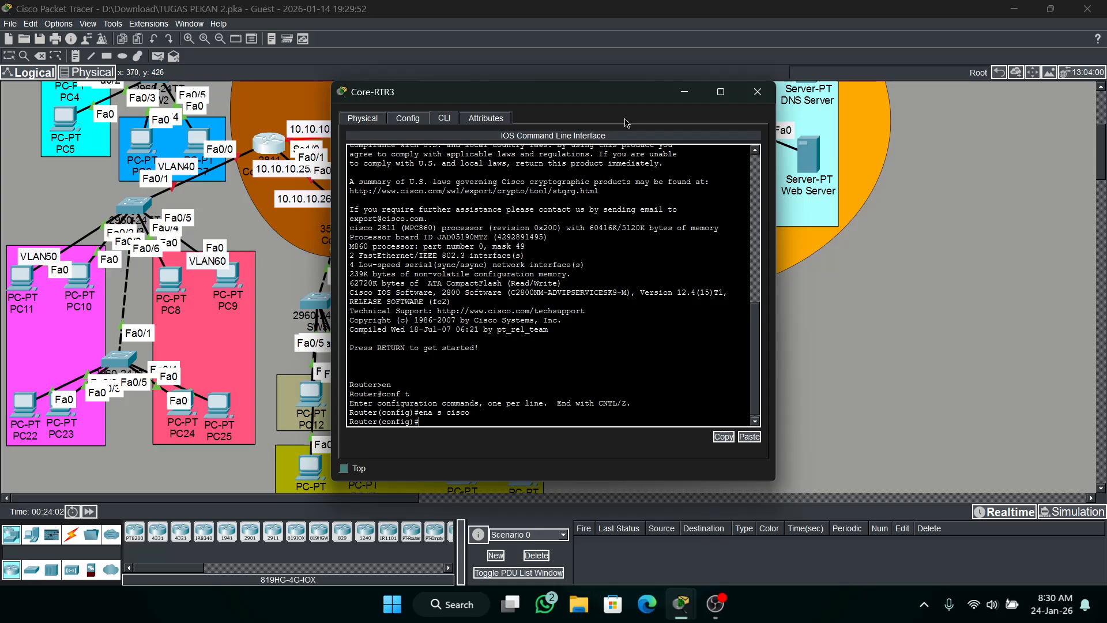
# Set the router's hostname to Core-RTR3.
pyautogui.write('h Core-rtr')
pyautogui.press('BackSpace')
pyautogui.press('BackSpace')
pyautogui.press('BackSpace')
pyautogui.write('RTR3')
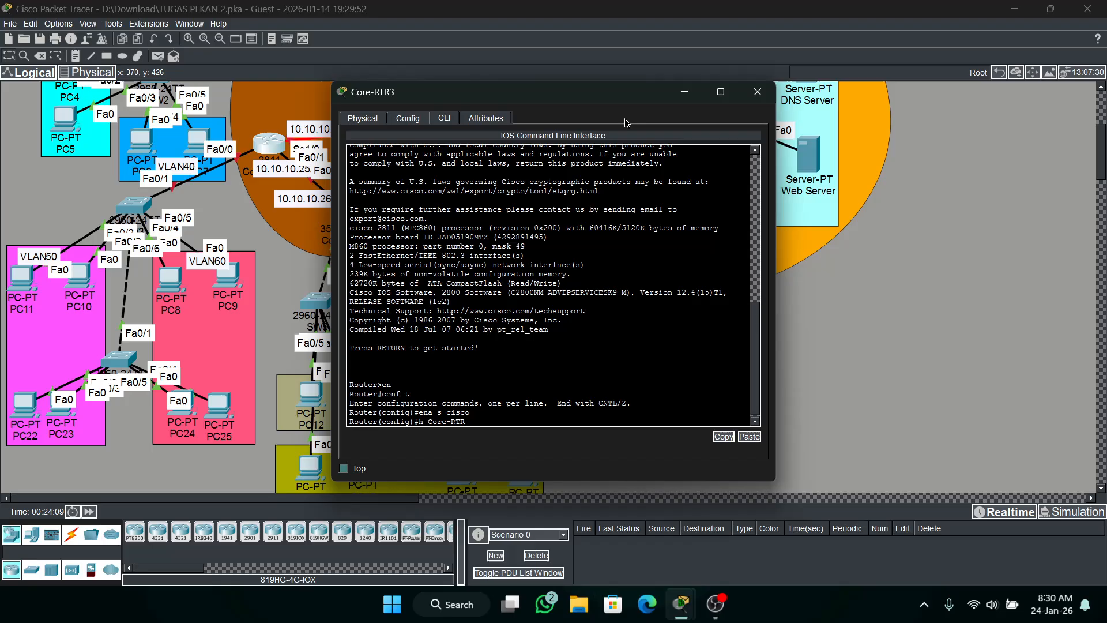
pyautogui.press('Return')
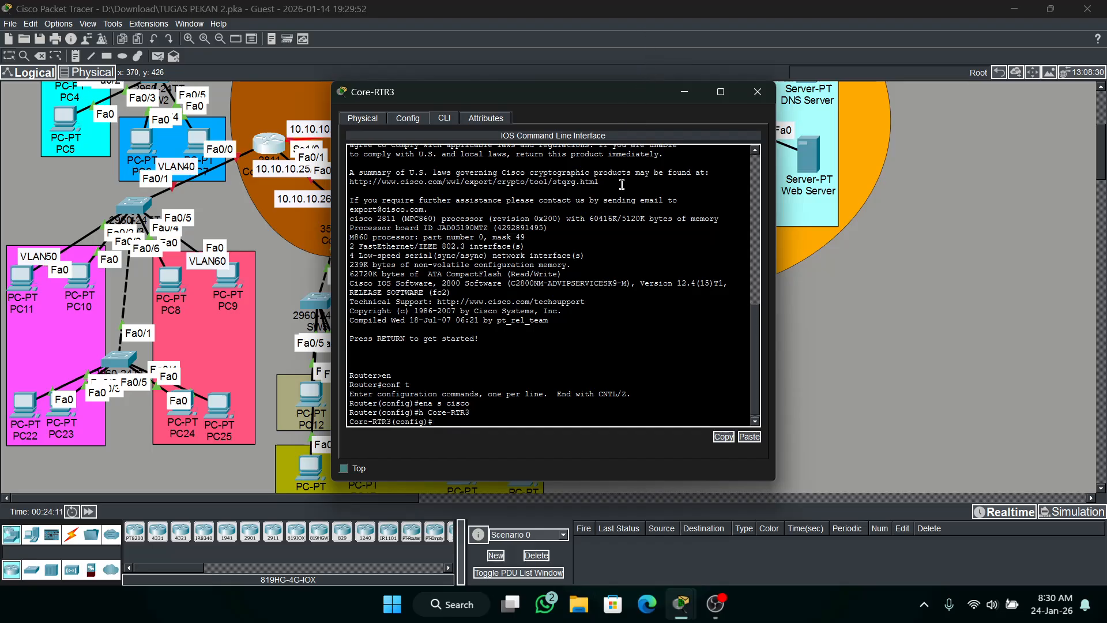
# Review the existing command-line configuration on Core-RTR2 and return to Core-RTR3's command line.
pyautogui.click(684, 92)
pyautogui.scroll(3, 632, 144)
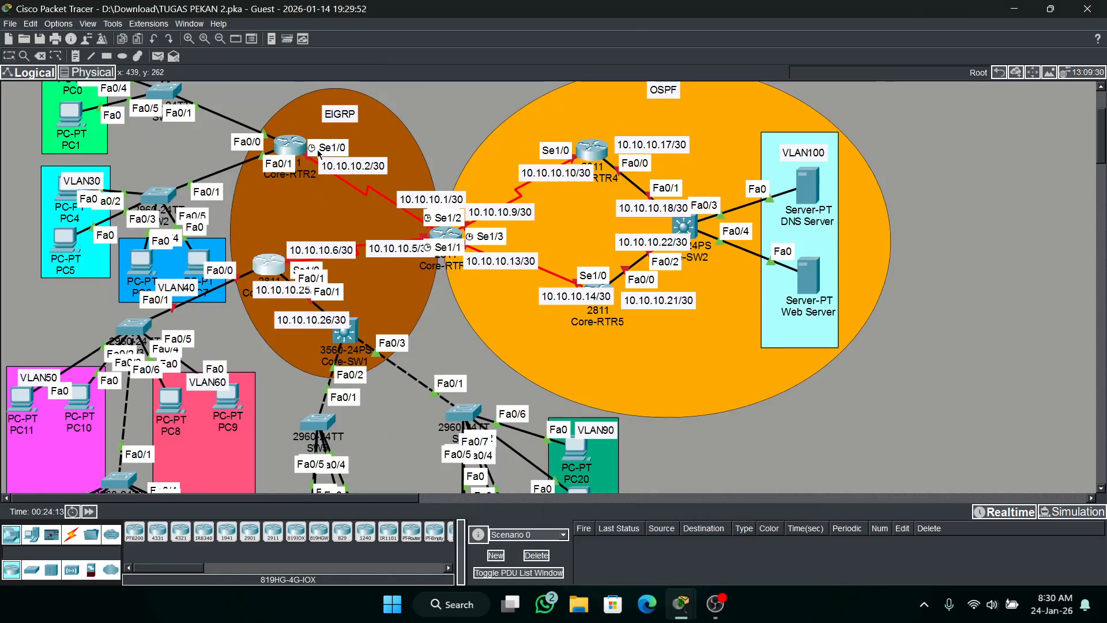
pyautogui.click(289, 144)
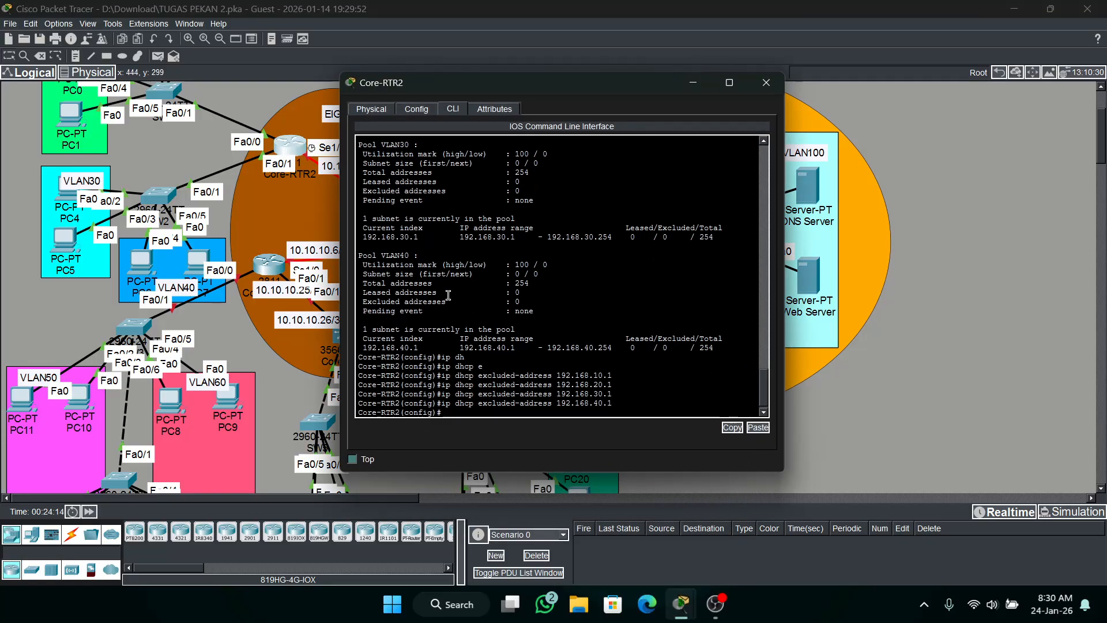
pyautogui.click(693, 87)
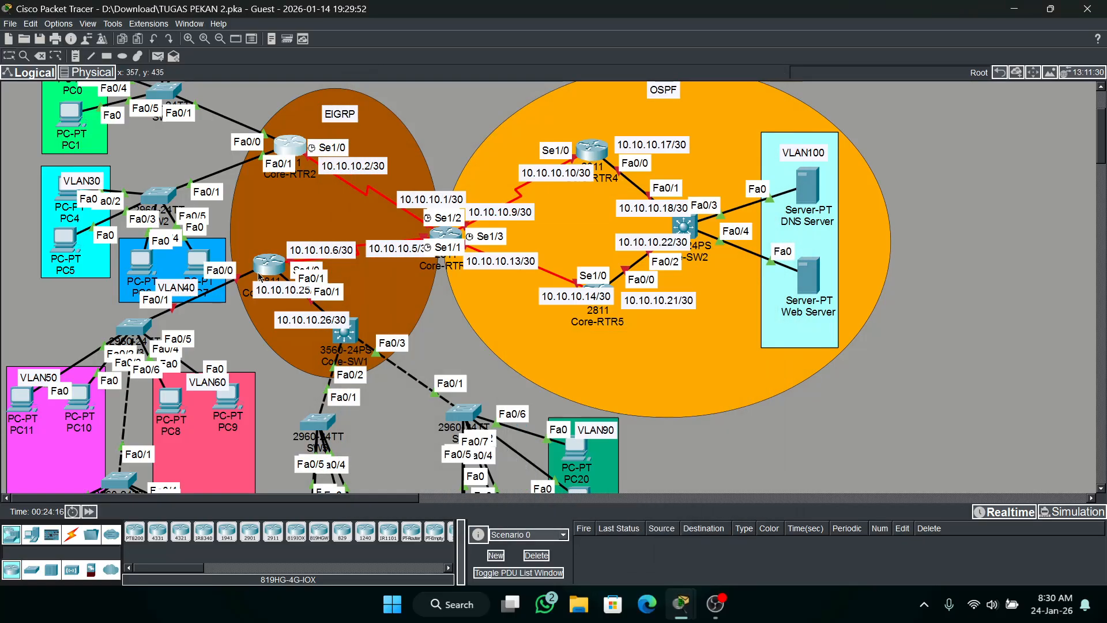
pyautogui.click(651, 261)
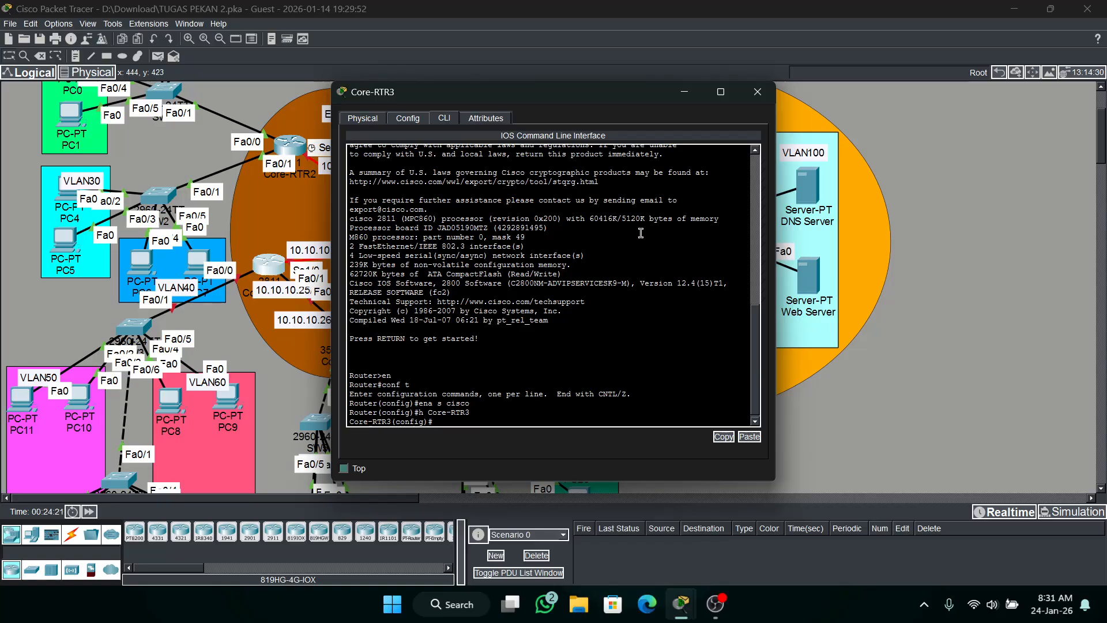
# Enable the interface range Fa0/0-1 on Core-RTR3 with no shutdown.
pyautogui.write('ITN')
pyautogui.press('BackSpace')
pyautogui.press('BackSpace')
pyautogui.write('nt ra fa00')
pyautogui.press('BackSpace')
pyautogui.write('/0-1')
pyautogui.press('Return')
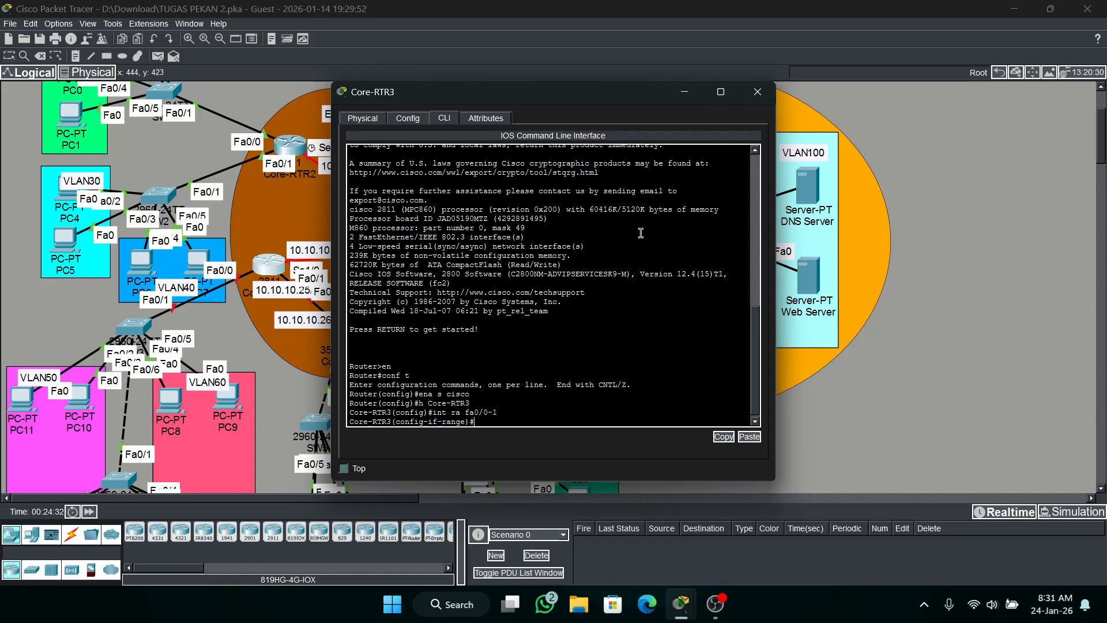
pyautogui.write('no sh')
pyautogui.press('Return')
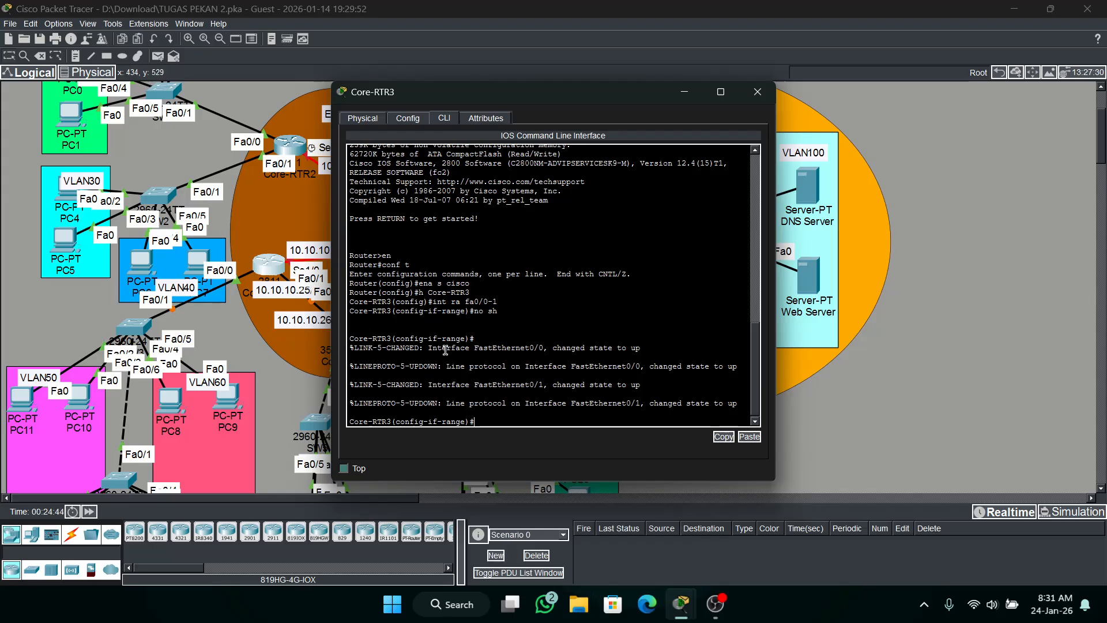
# Create subinterface Fa0/0.50 on Core-RTR3.
pyautogui.write('nr t fa 00.')
pyautogui.press('BackSpace')
pyautogui.press('BackSpace')
pyautogui.write('/0')
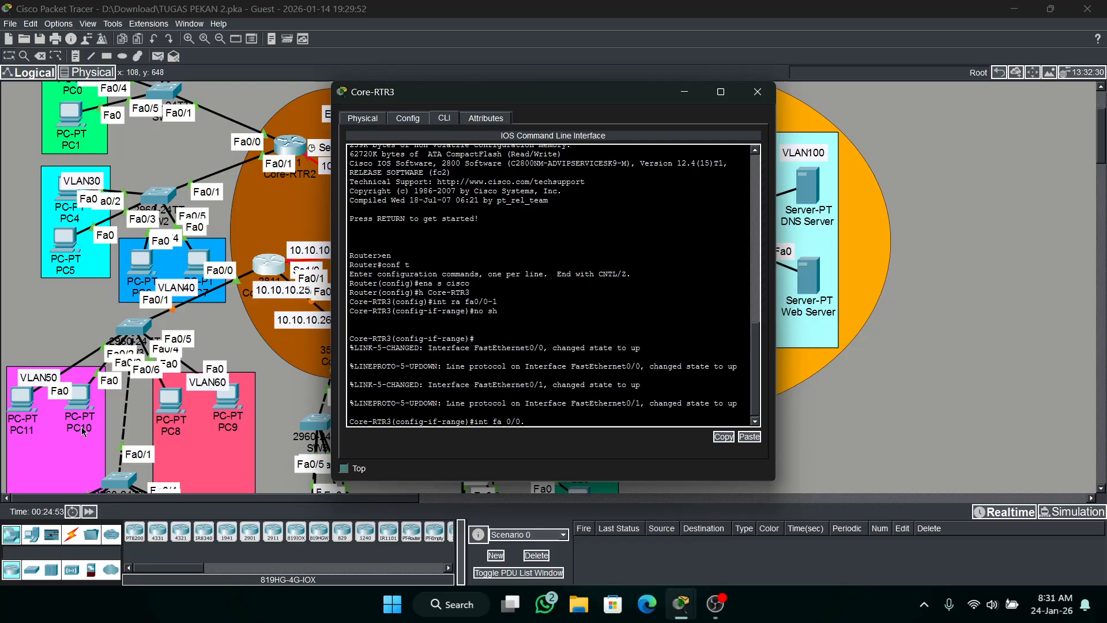
pyautogui.write('.50')
pyautogui.press('Return')
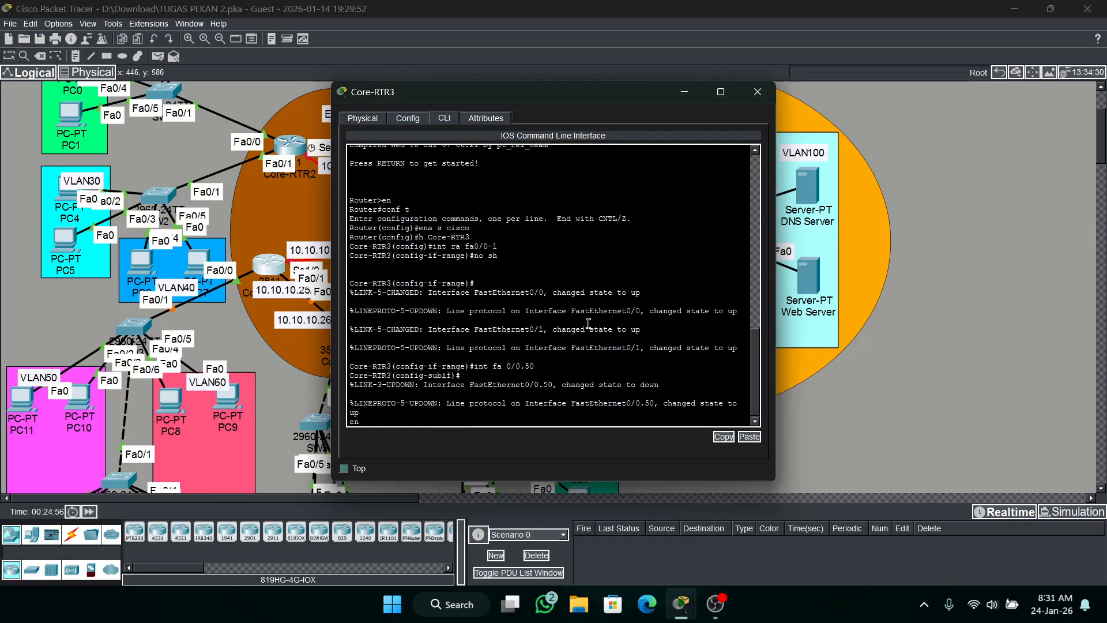
# Set dot1Q encapsulation for VLAN 50 on subinterface Fa0/0.50.
pyautogui.write('en')
pyautogui.press('Tab')
pyautogui.write('d')
pyautogui.press('Tab')
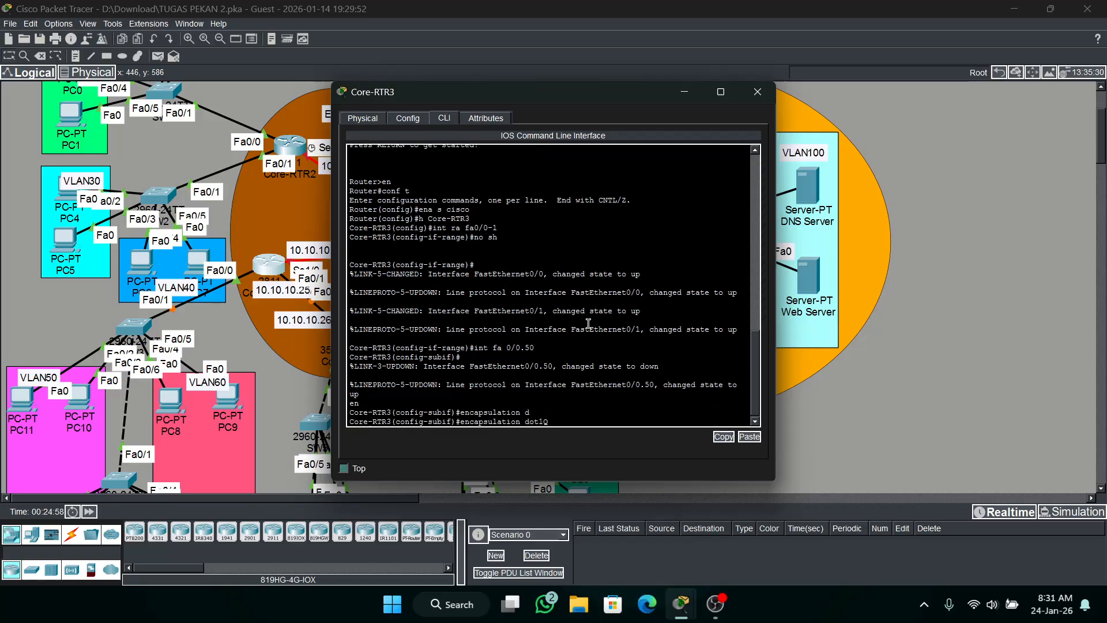
pyautogui.write('50')
pyautogui.press('Return')
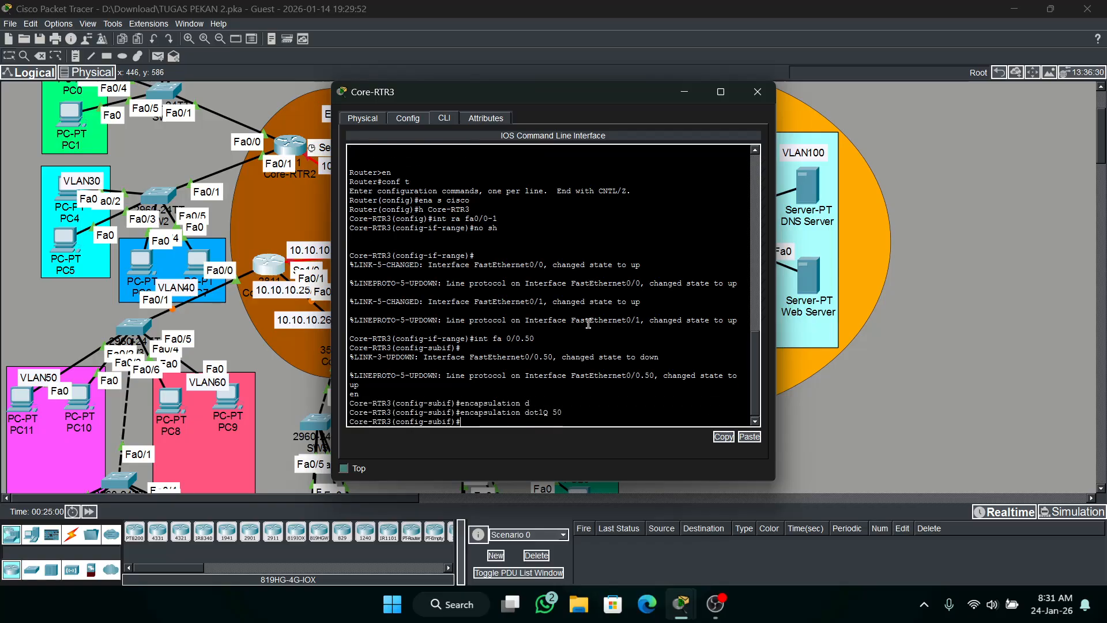
# Assign IP address 192.168.50.1 with mask 255.255.255.0 to subinterface Fa0/0.50.
pyautogui.press('Up')
pyautogui.press('Up')
pyautogui.press('BackSpace')
pyautogui.press('BackSpace')
pyautogui.press('BackSpace')
pyautogui.press('BackSpace')
pyautogui.press('BackSpace')
pyautogui.press('BackSpace')
pyautogui.press('BackSpace')
pyautogui.press('BackSpace')
pyautogui.press('BackSpace')
pyautogui.press('BackSpace')
pyautogui.press('BackSpace')
pyautogui.write('ip add 192.168.50.1 2')
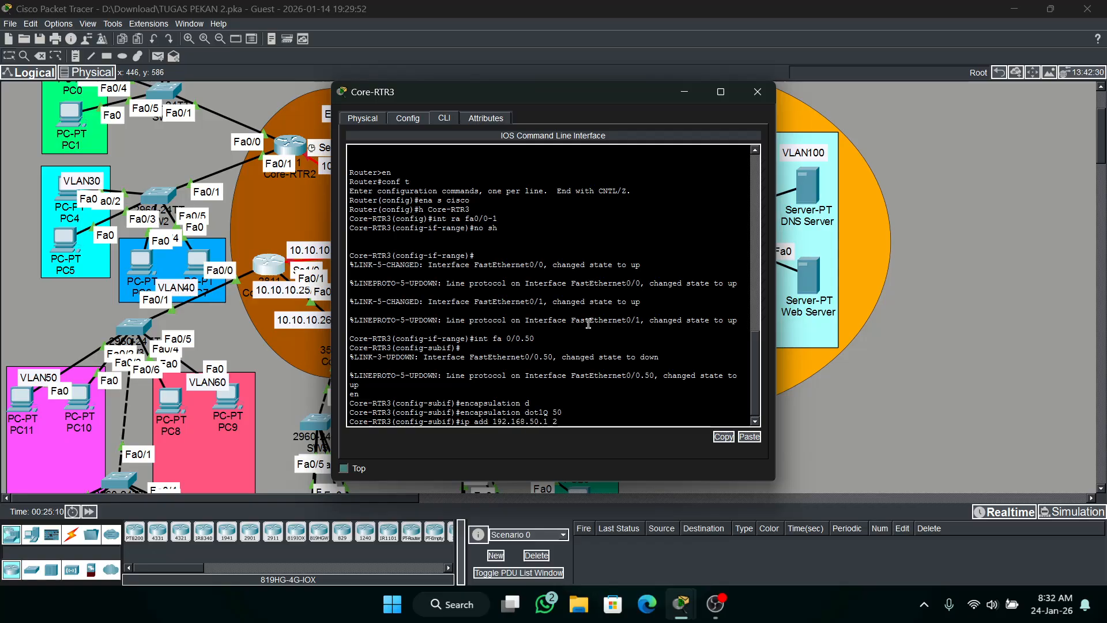
pyautogui.write('55.255.255.')
pyautogui.write('0')
pyautogui.press('Return')
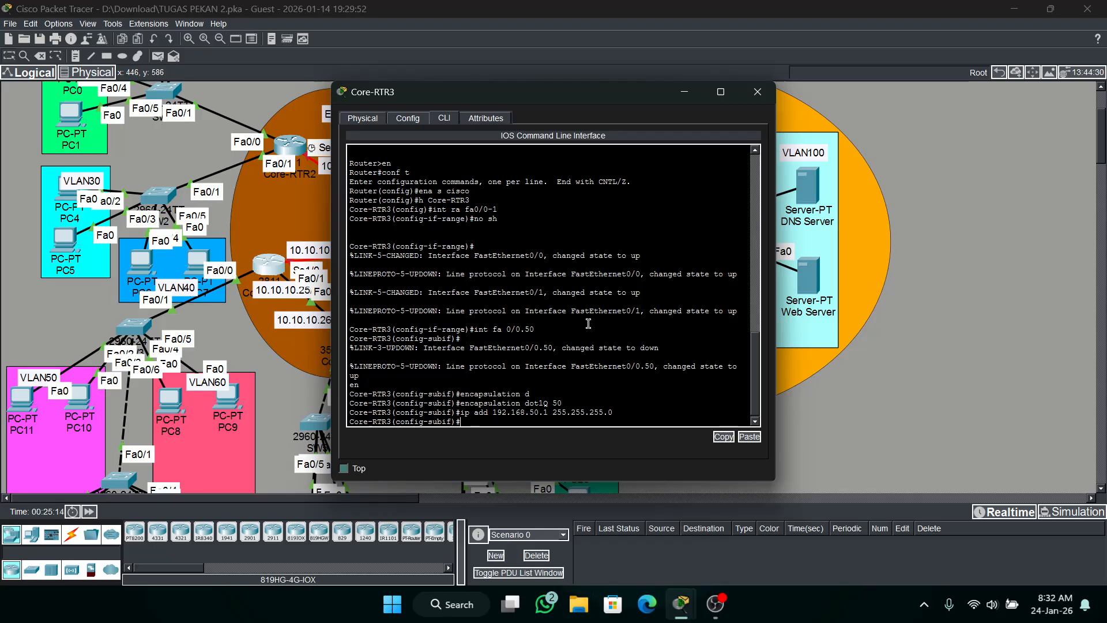
# Create subinterface Fa0/0.60 on Core-RTR3.
pyautogui.press('Up')
pyautogui.press('Up')
pyautogui.press('Up')
pyautogui.press('Up')
pyautogui.press('BackSpace')
pyautogui.press('BackSpace')
pyautogui.write('60')
pyautogui.press('Return')
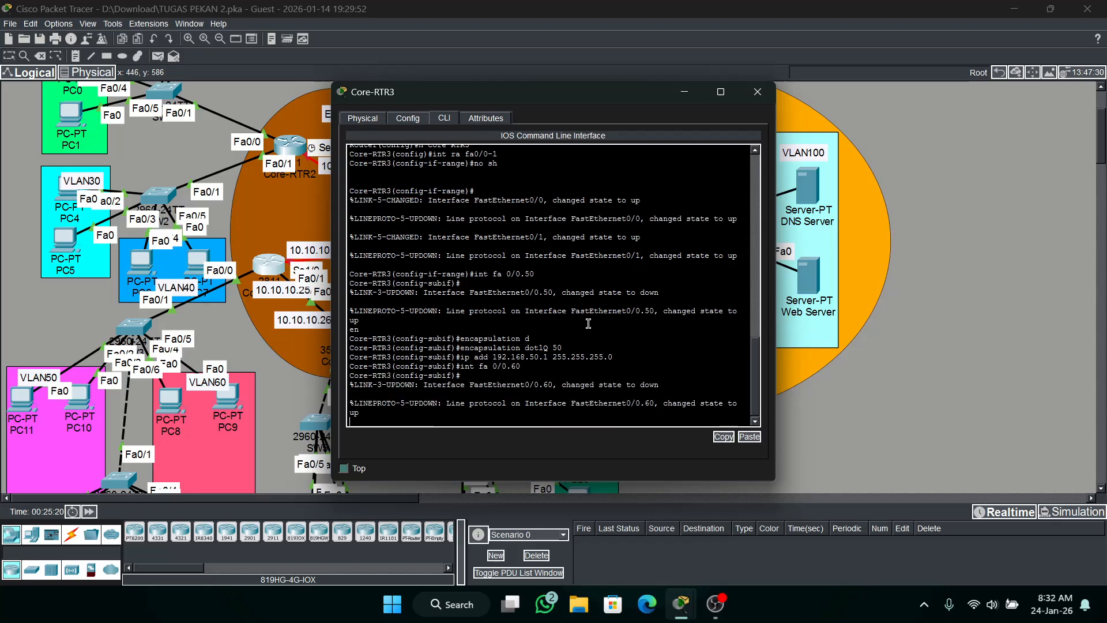
# Set dot1Q encapsulation for VLAN 60 on subinterface Fa0/0.60.
pyautogui.write('encapsulation')
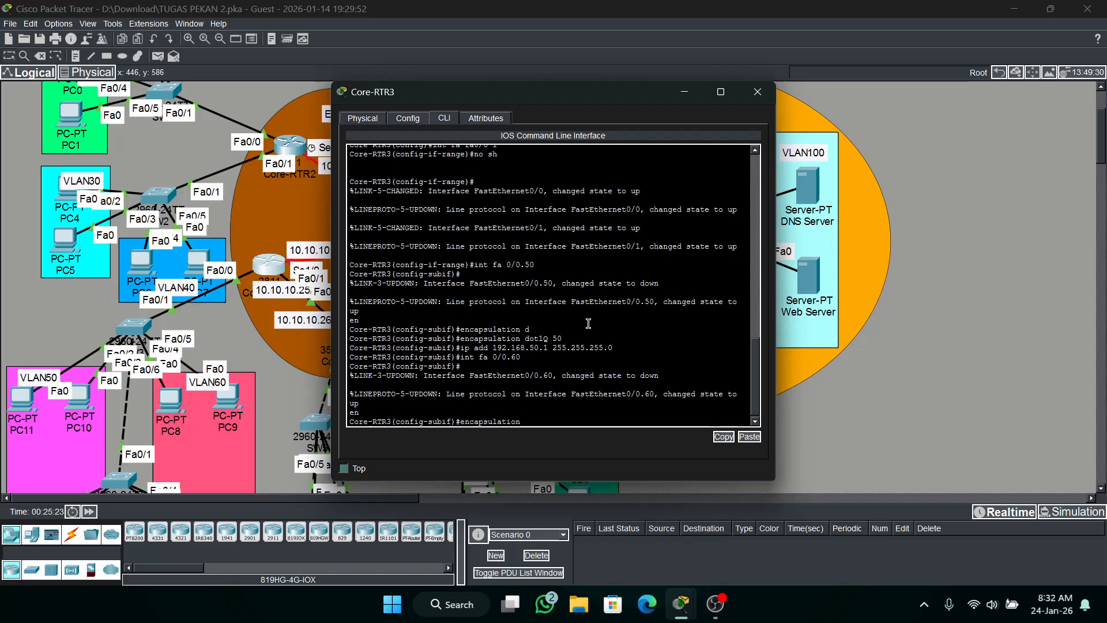
pyautogui.write(' dot1Q 50')
pyautogui.press('BackSpace')
pyautogui.press('BackSpace')
pyautogui.write('60')
pyautogui.press('Return')
# Assign IP address 192.168.60.1 with mask 255.255.255.0 to subinterface Fa0/0.60.
pyautogui.write('ip add 192.1')
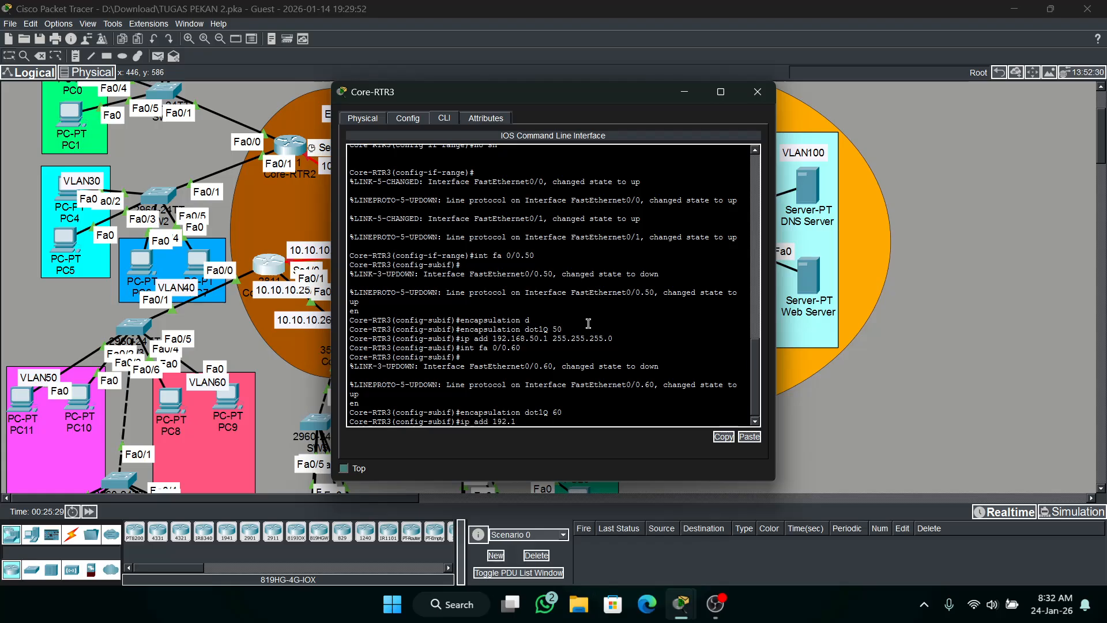
pyautogui.write('68.60.1 255.255.255.0')
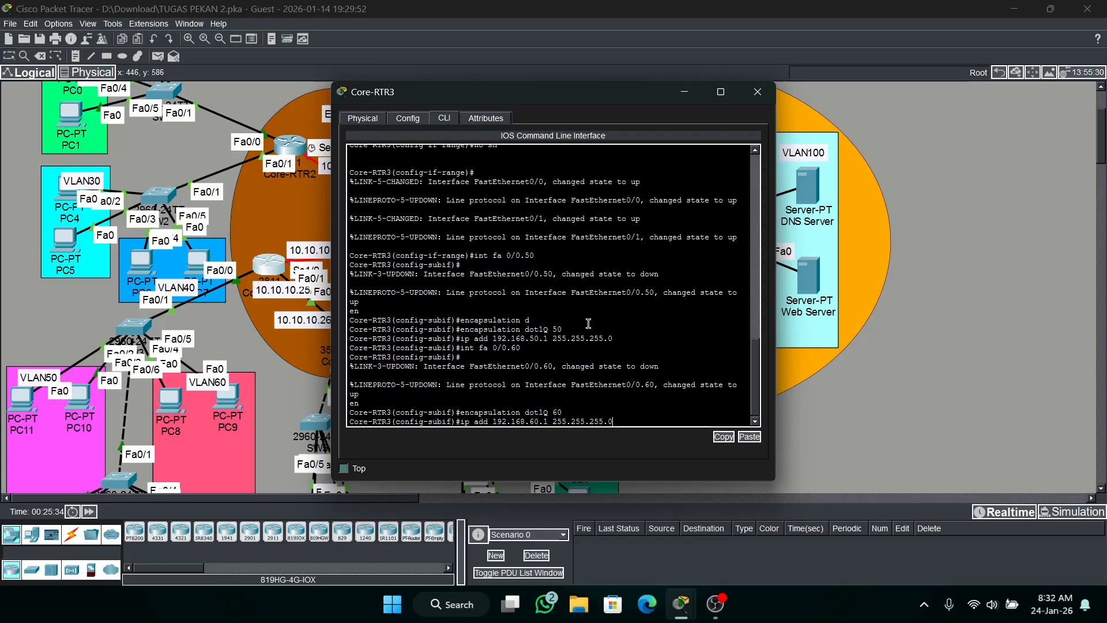
pyautogui.press('Return')
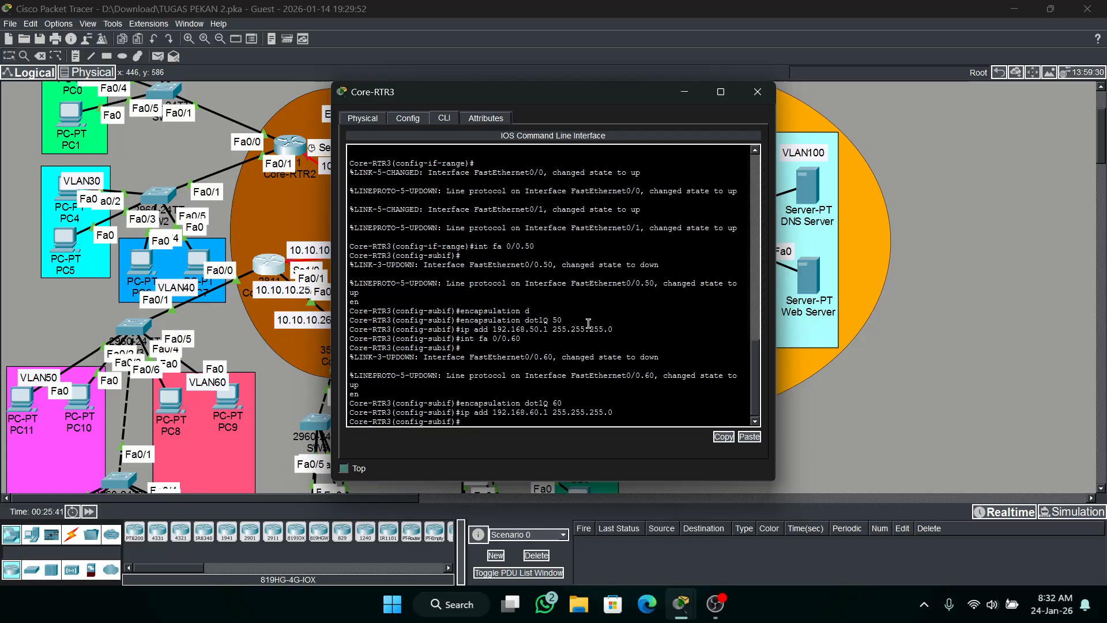
# Leave subinterface configuration and create a DHCP pool named VLAN50 on Core-RTR3.
pyautogui.write('ex')
pyautogui.press('Return')
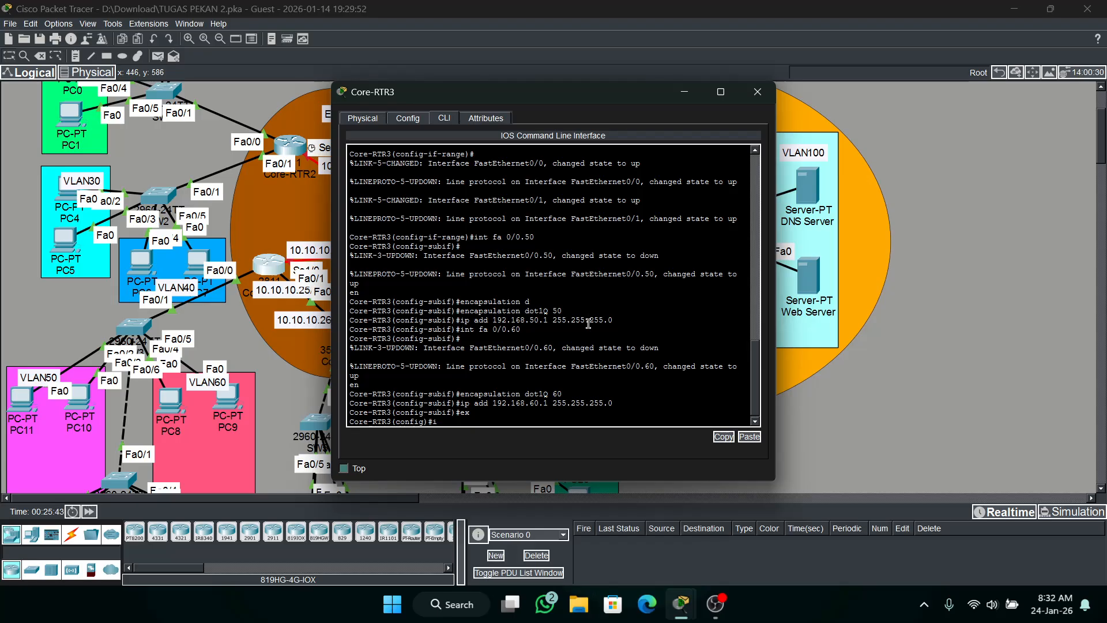
pyautogui.write('ip dhcp pool VLAN50')
pyautogui.press('Return')
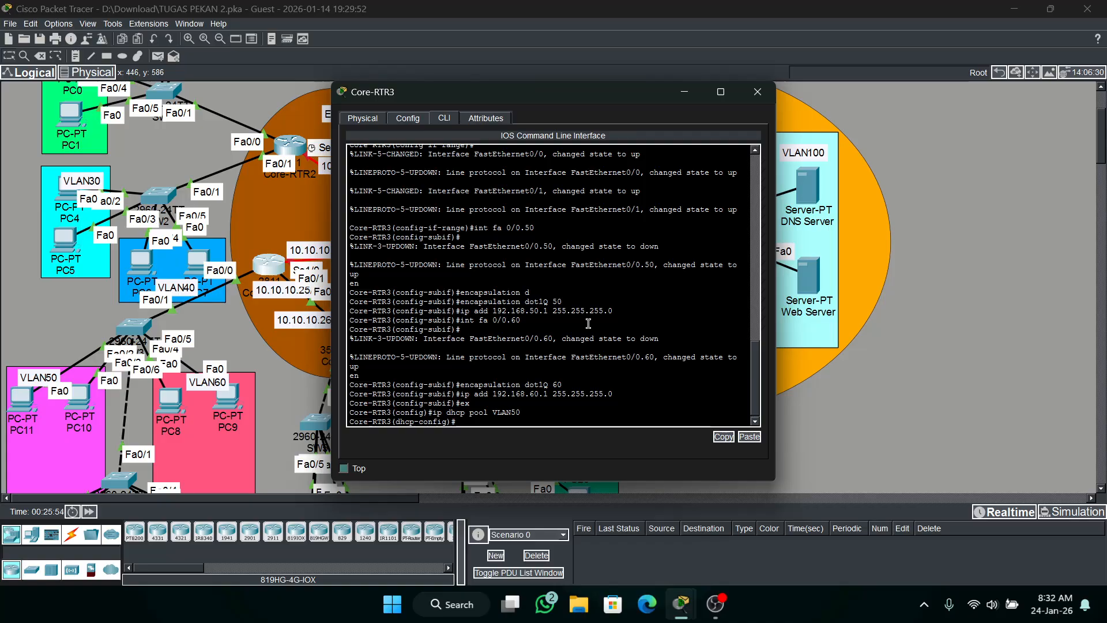
# Set the VLAN50 DHCP pool's network to 192.168.50.0 with mask 255.255.255.0.
pyautogui.write('net 192.168.50.0 255.255.255.0')
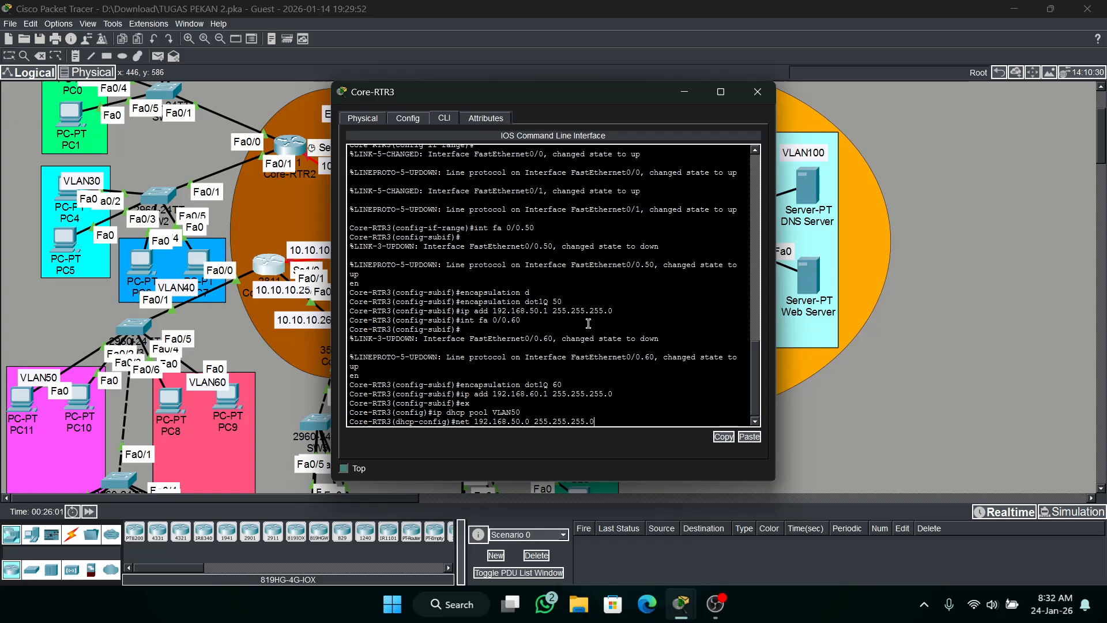
pyautogui.press('Return')
# Set the VLAN50 DHCP pool's default router to 192.168.50.1.
pyautogui.write('de')
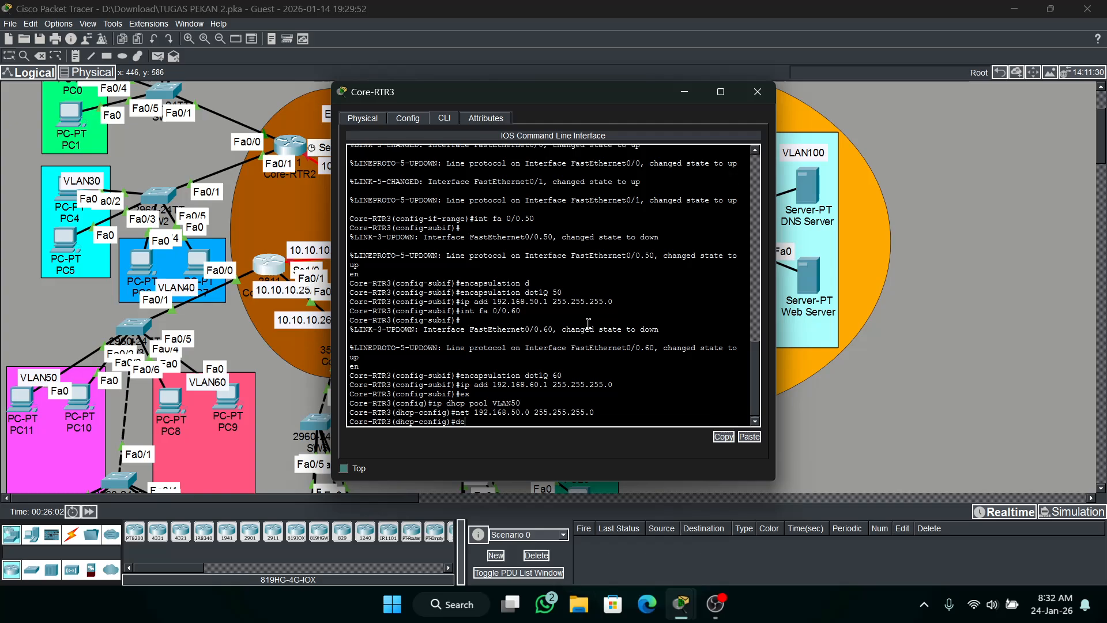
pyautogui.press('Tab')
pyautogui.write('192.168')
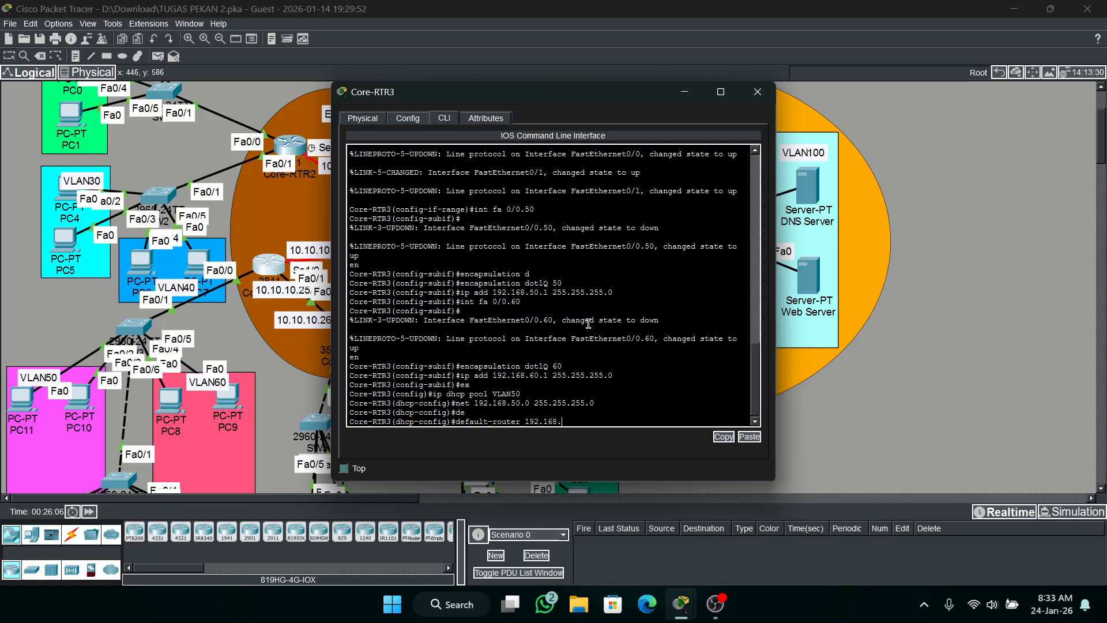
pyautogui.write('.50.1')
pyautogui.press('Return')
# Set the VLAN50 DHCP pool's DNS server to 192.168.100.2.
pyautogui.write('dn')
pyautogui.press('Tab')
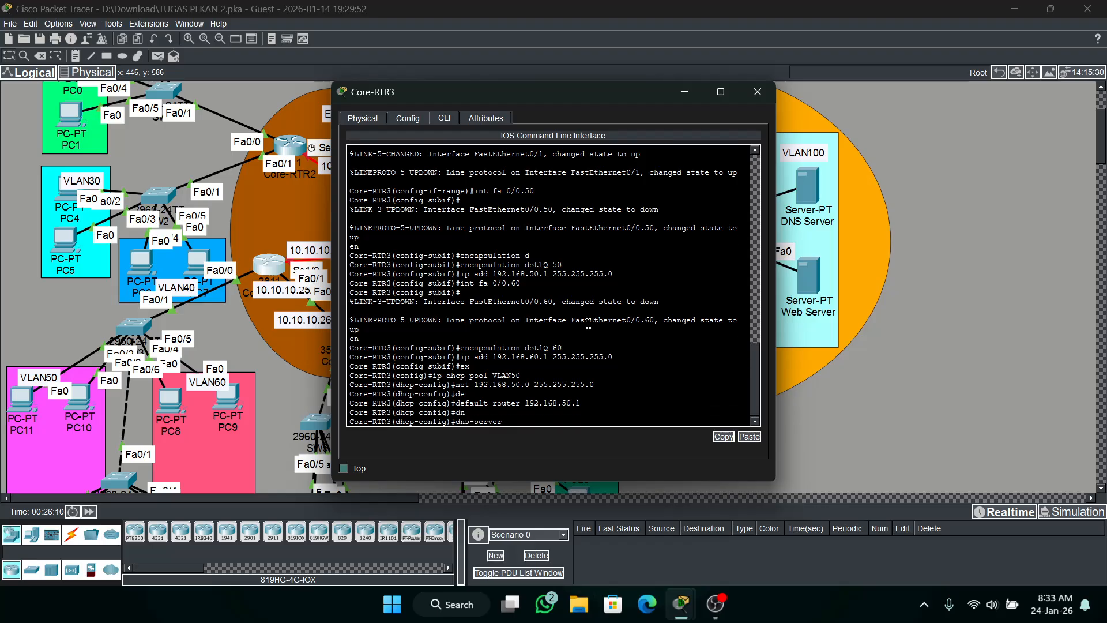
pyautogui.write('192.')
pyautogui.write('68.1000.')
pyautogui.press('BackSpace')
pyautogui.press('BackSpace')
pyautogui.press('BackSpace')
pyautogui.write('.1')
pyautogui.press('Return')
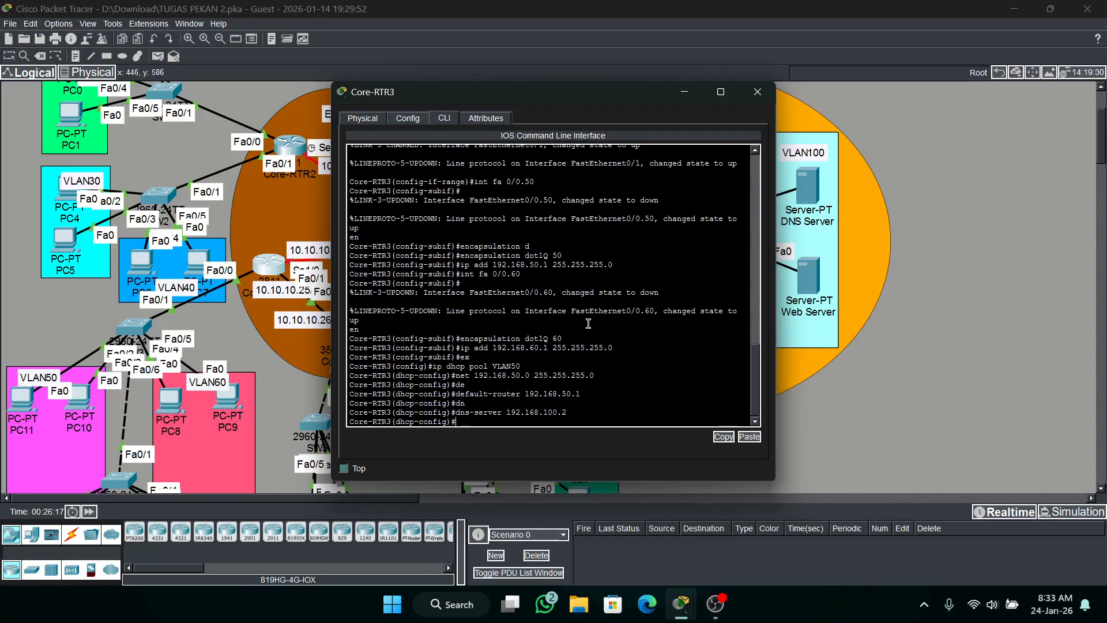
# Check the Core-RTR3 addressing requirements in the activity instructions and create a DHCP pool named VLAN60 on Core-RTR3.
pyautogui.moveTo(680, 603)
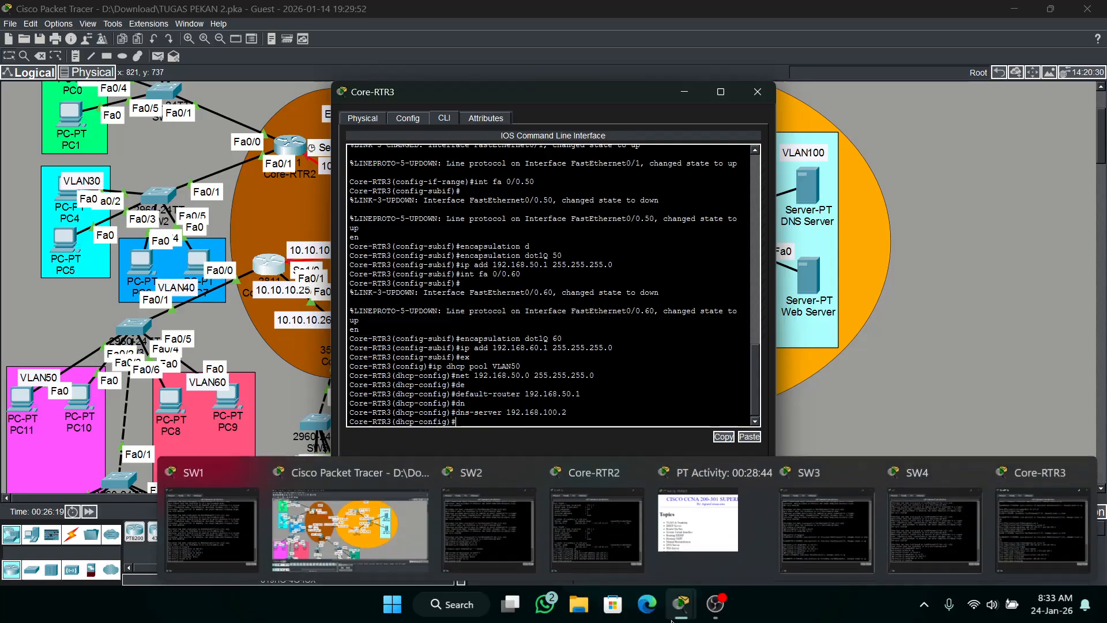
pyautogui.click(679, 539)
pyautogui.scroll(-15, 461, 206)
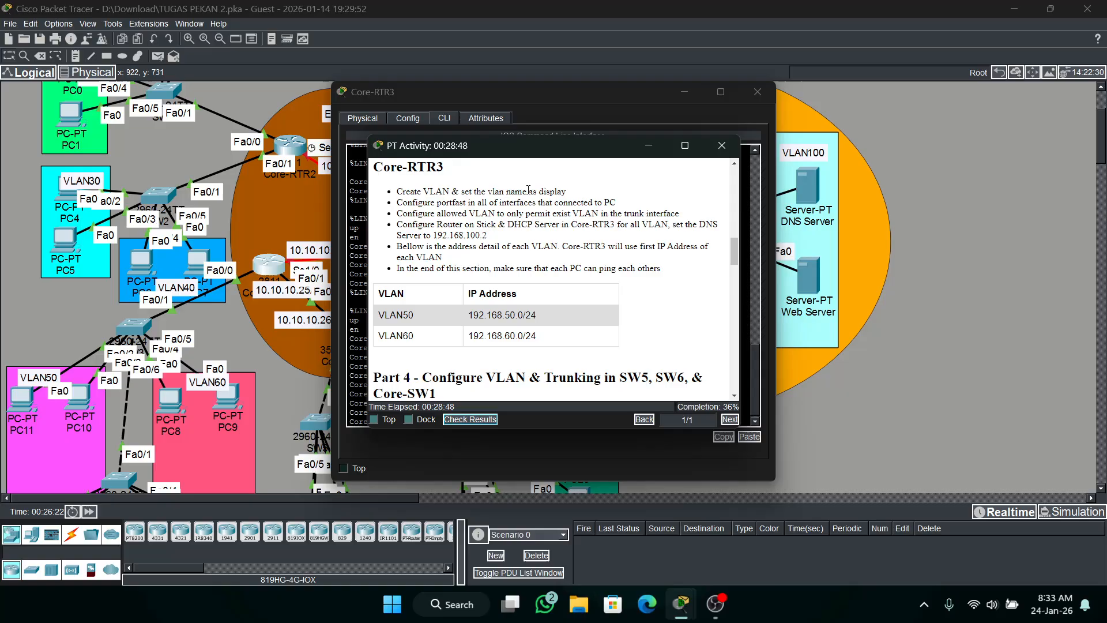
pyautogui.click(648, 145)
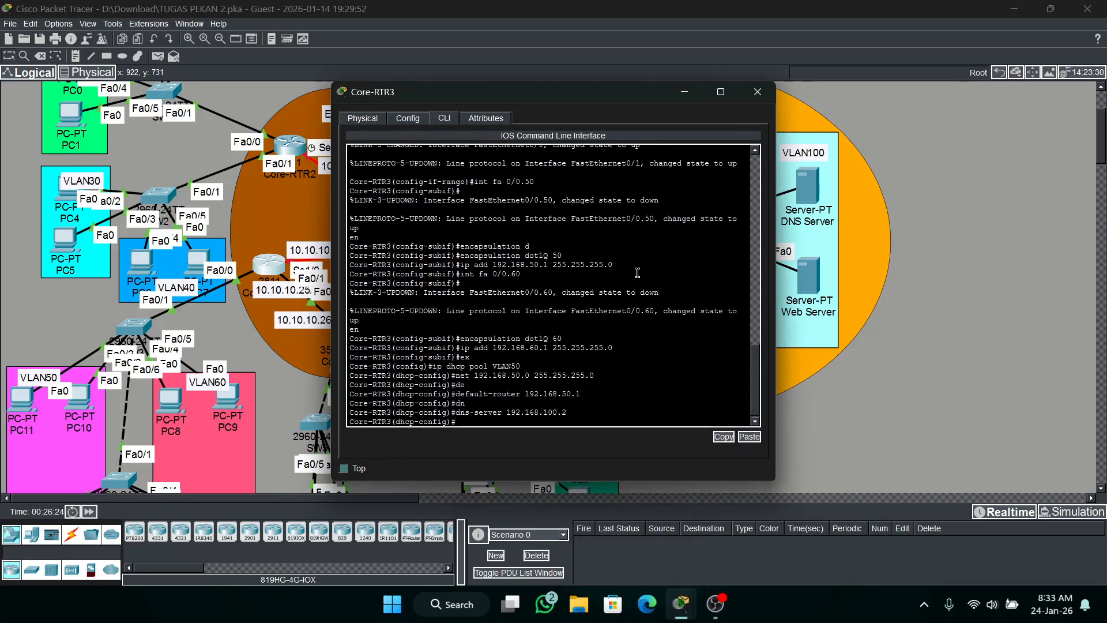
pyautogui.press('Up')
pyautogui.press('Up')
pyautogui.press('Up')
pyautogui.press('Up')
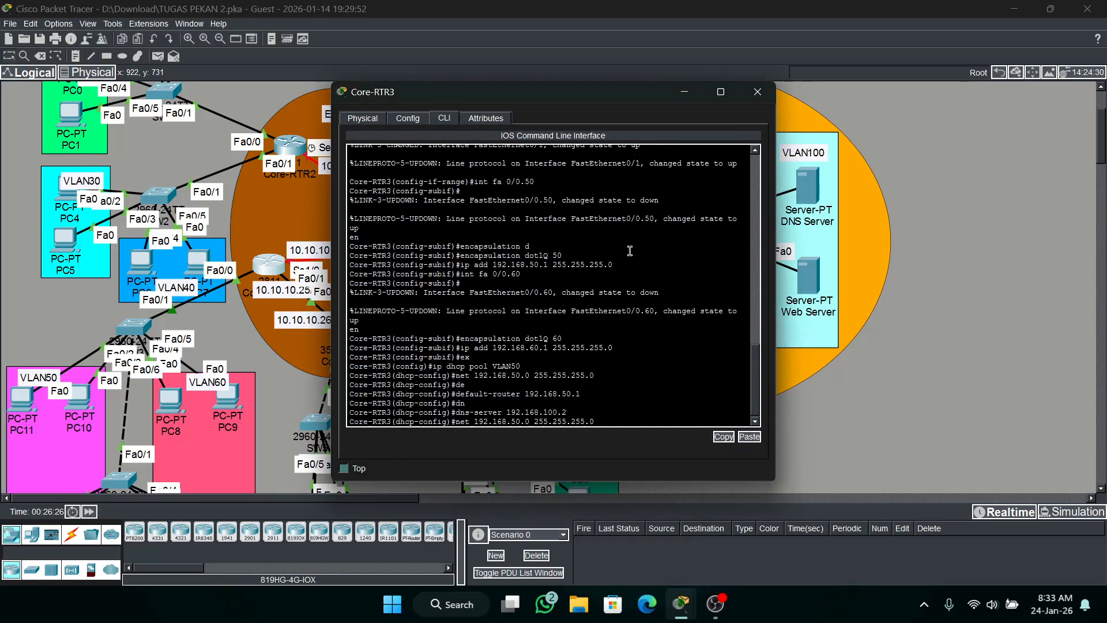
pyautogui.press('BackSpace')
pyautogui.press('BackSpace')
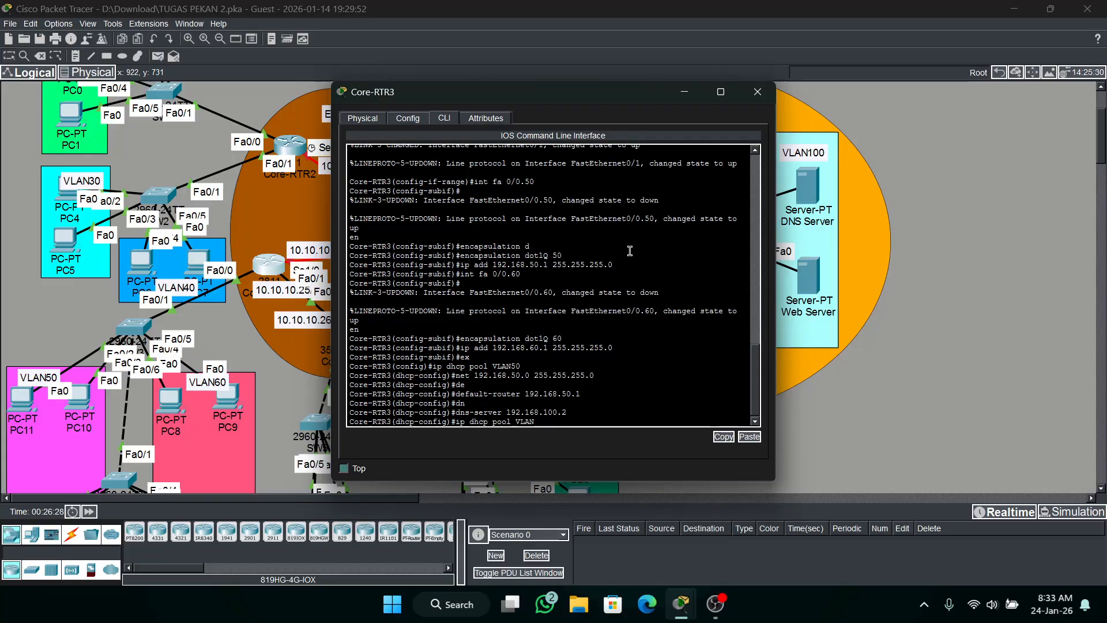
pyautogui.write('60')
pyautogui.press('Return')
# Set the VLAN60 DHCP pool's network to 192.168.60.0 with mask 255.255.255.0.
pyautogui.press('Up')
pyautogui.press('Up')
pyautogui.press('Up')
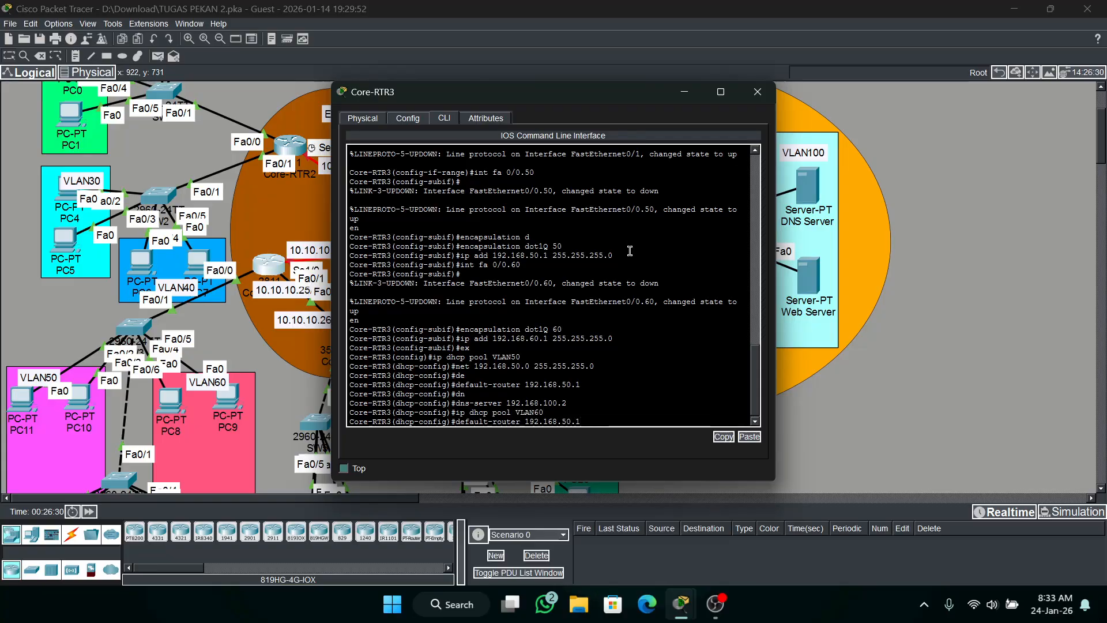
pyautogui.press('Up')
pyautogui.press('Up')
pyautogui.press('BackSpace')
pyautogui.write('6')
pyautogui.press('Return')
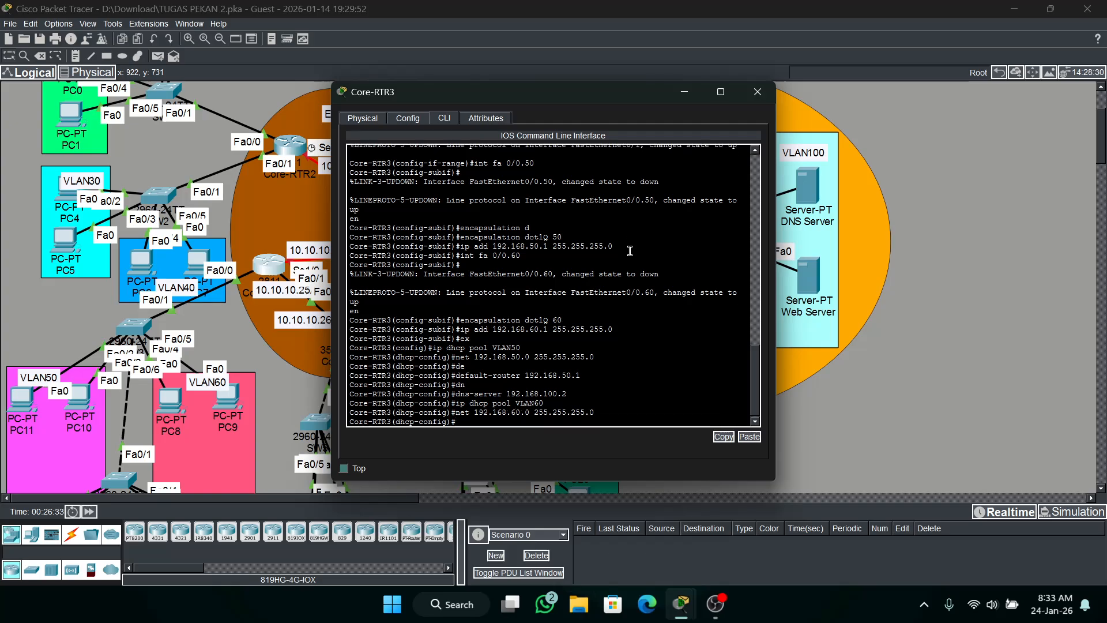
# Set the VLAN60 DHCP pool's default router to 192.168.60.1.
pyautogui.press('Up')
pyautogui.press('Up')
pyautogui.press('Up')
# Set the VLAN60 DHCP pool's DNS server to 192.168.100.2.
pyautogui.press('Up')
pyautogui.write('6')
pyautogui.press('Return')
pyautogui.press('Up')
pyautogui.press('Up')
pyautogui.press('Up')
pyautogui.press('Up')
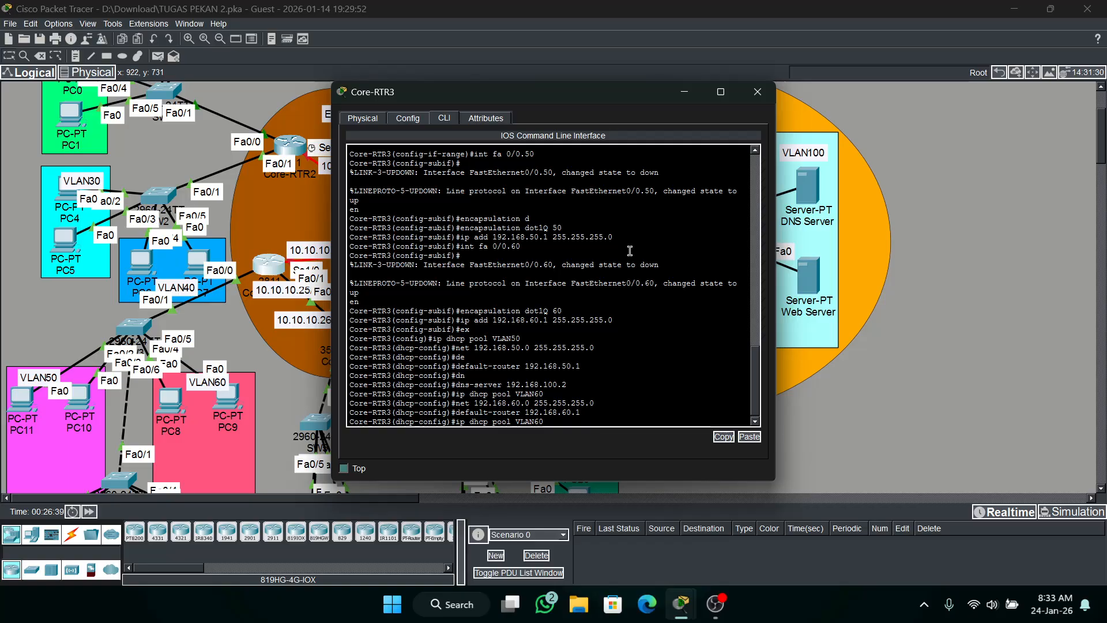
pyautogui.press('Return')
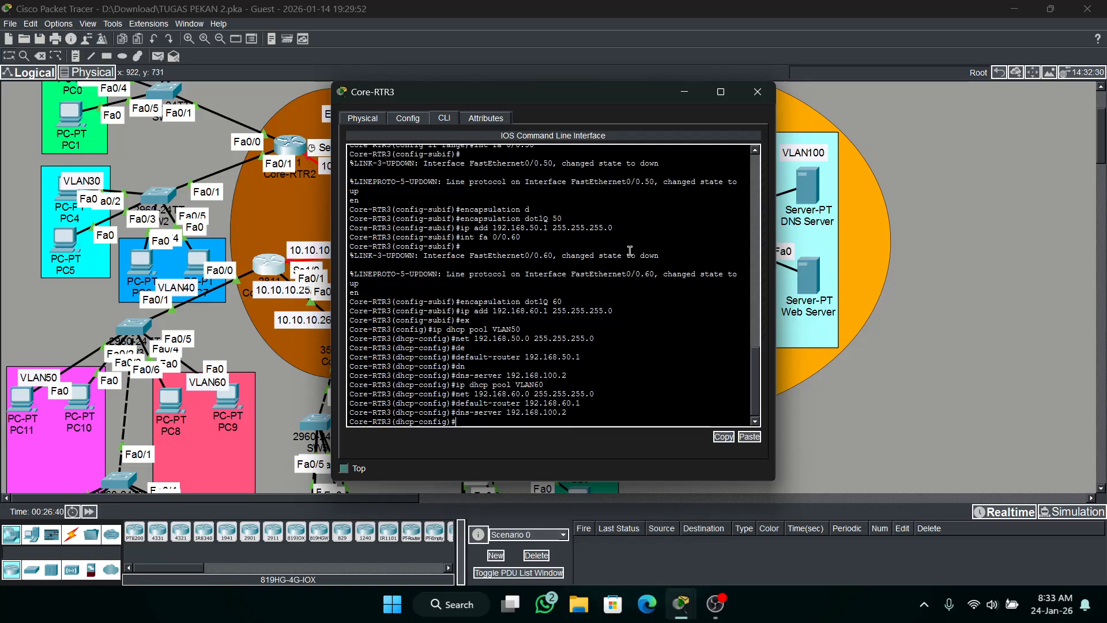
# Leave DHCP pool configuration and exclude the address 192.168.50.1 from DHCP assignment on Core-RTR3.
pyautogui.write('ex')
pyautogui.press('Return')
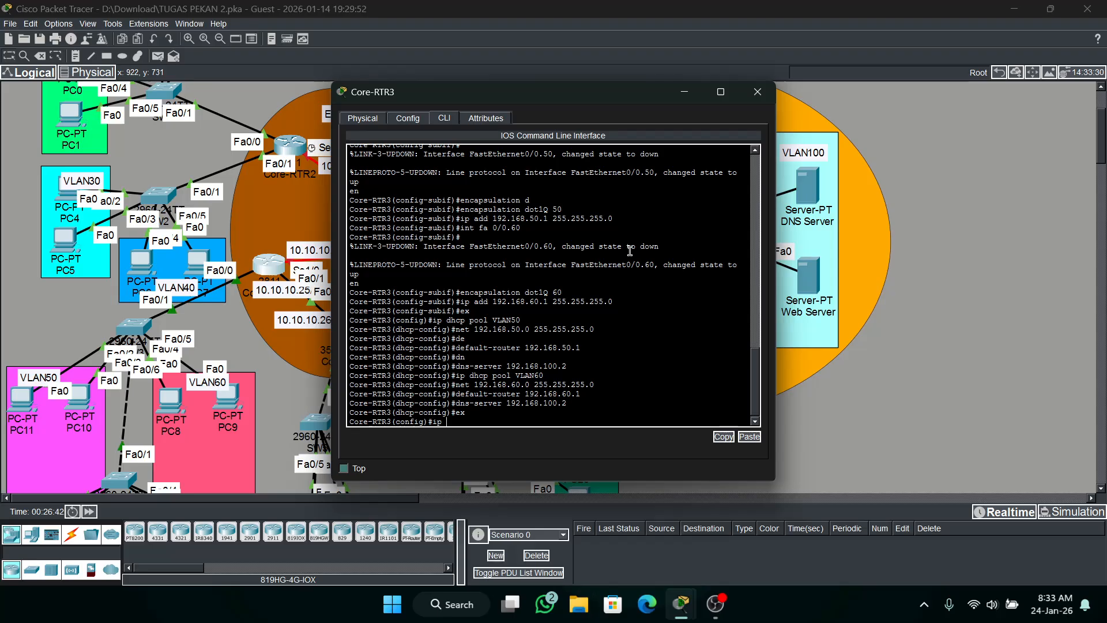
pyautogui.write('ip dh')
pyautogui.press('Tab')
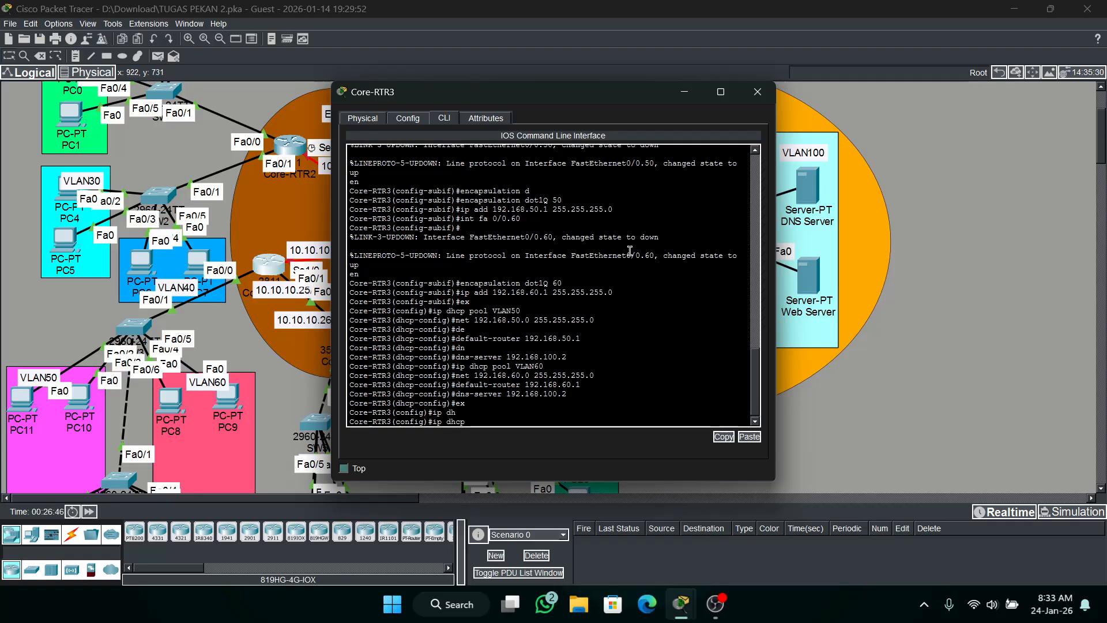
pyautogui.write('e')
pyautogui.press('Tab')
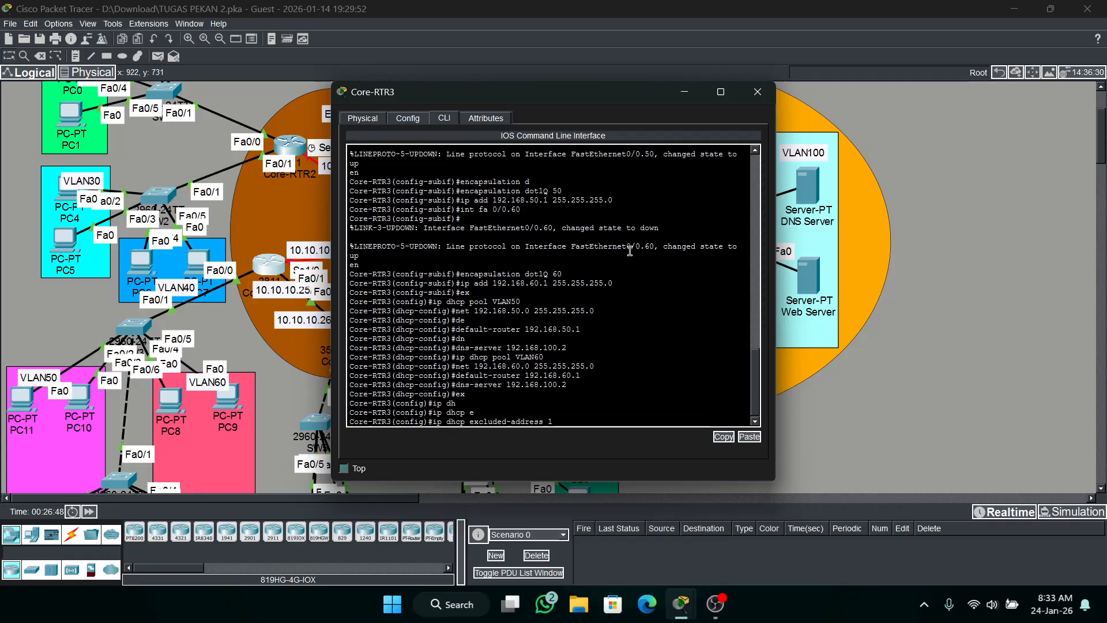
pyautogui.write('102/168')
pyautogui.write('9')
pyautogui.press('BackSpace')
pyautogui.press('Return')
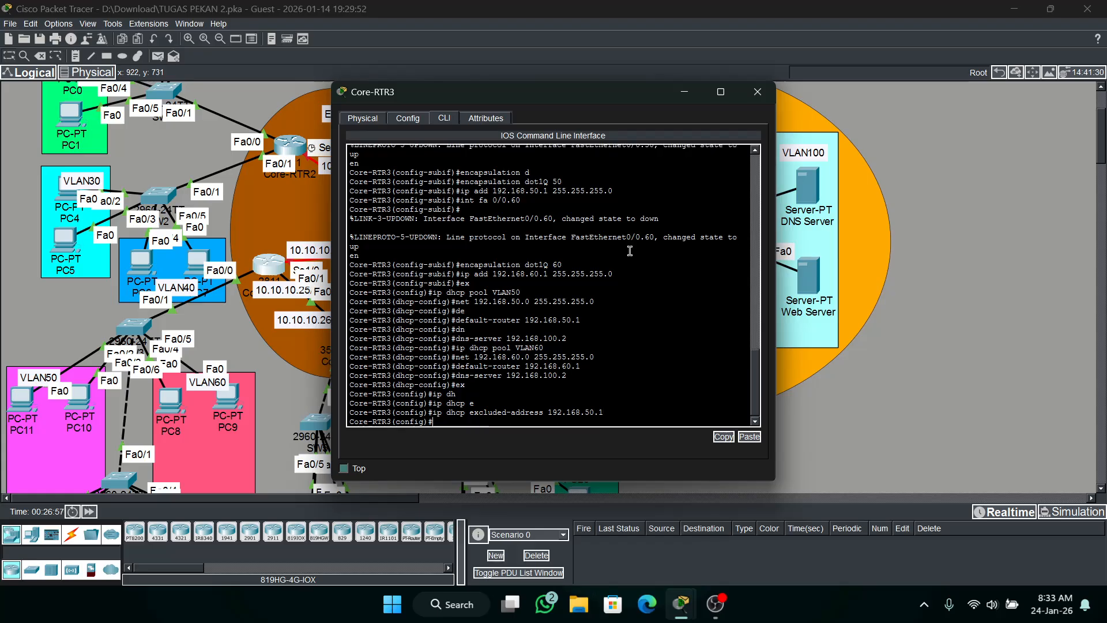
# Exclude the address 192.168.60.1 from DHCP assignment on Core-RTR3 and put the router's window away.
pyautogui.press('Up')
pyautogui.press('BackSpace')
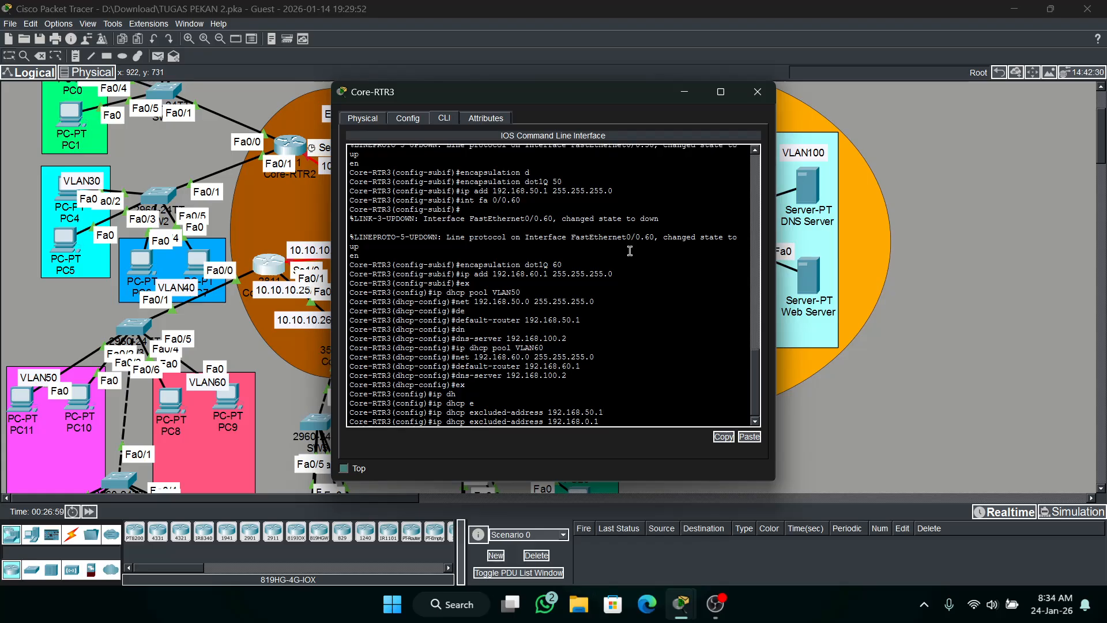
pyautogui.write('6')
pyautogui.press('Return')
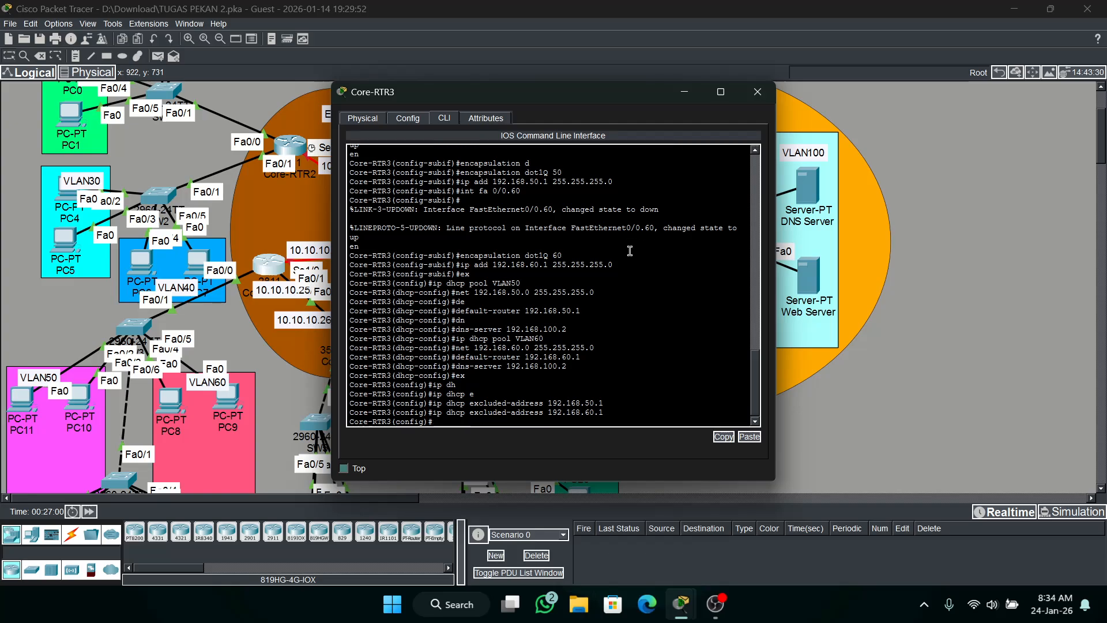
pyautogui.click(684, 92)
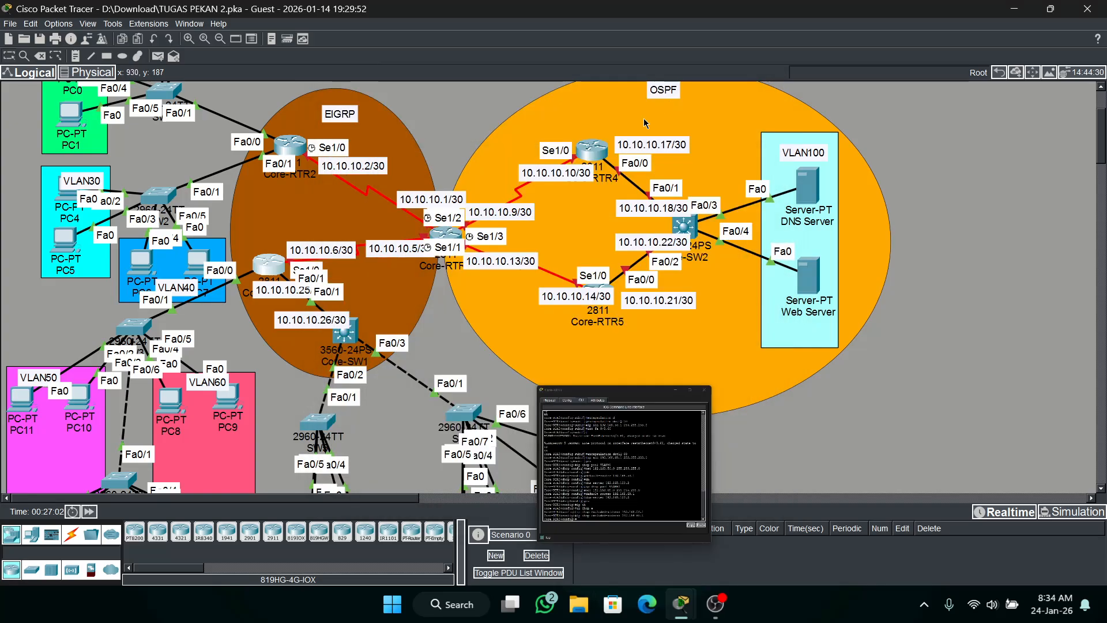
# Switch PC11 in VLAN50 to DHCP for its IPv4 configuration and close its window.
pyautogui.scroll(-3, 191, 316)
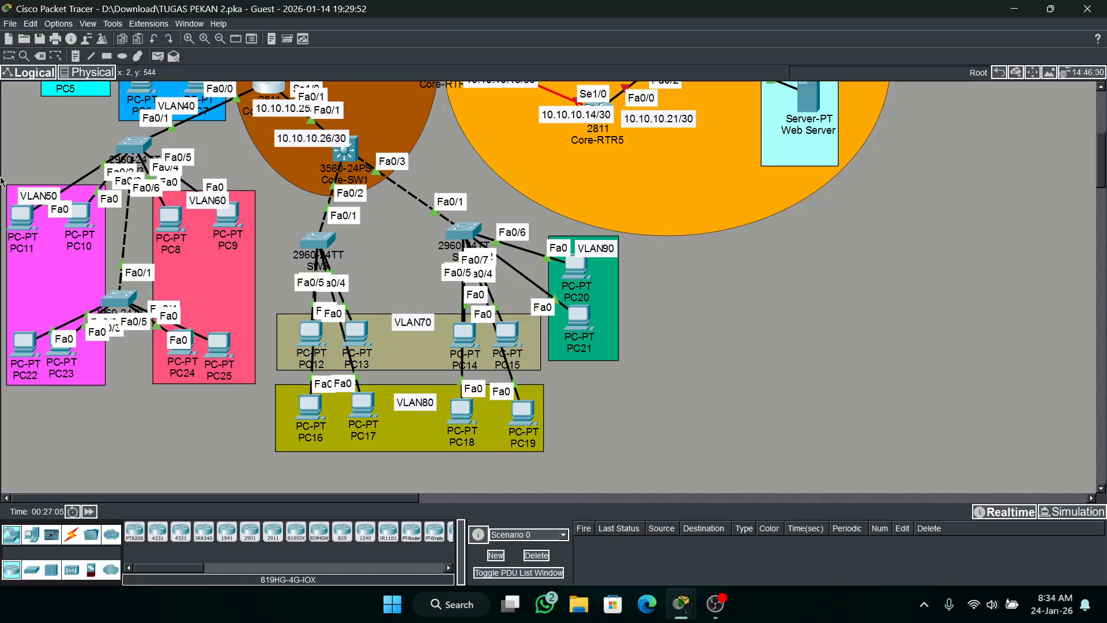
pyautogui.click(22, 218)
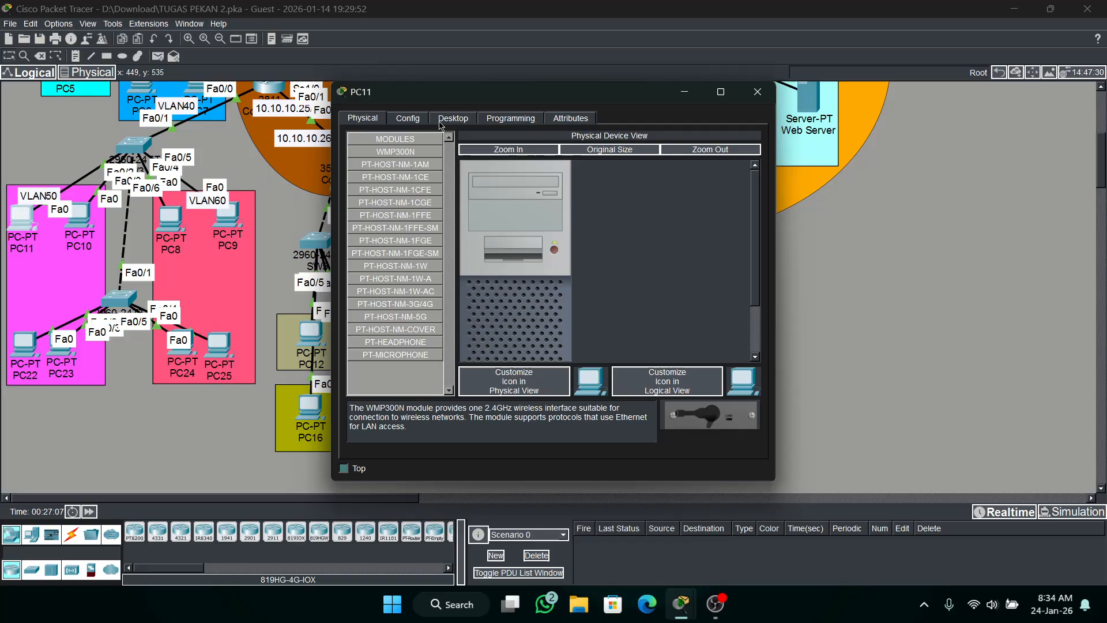
pyautogui.click(453, 118)
pyautogui.click(404, 165)
pyautogui.click(396, 188)
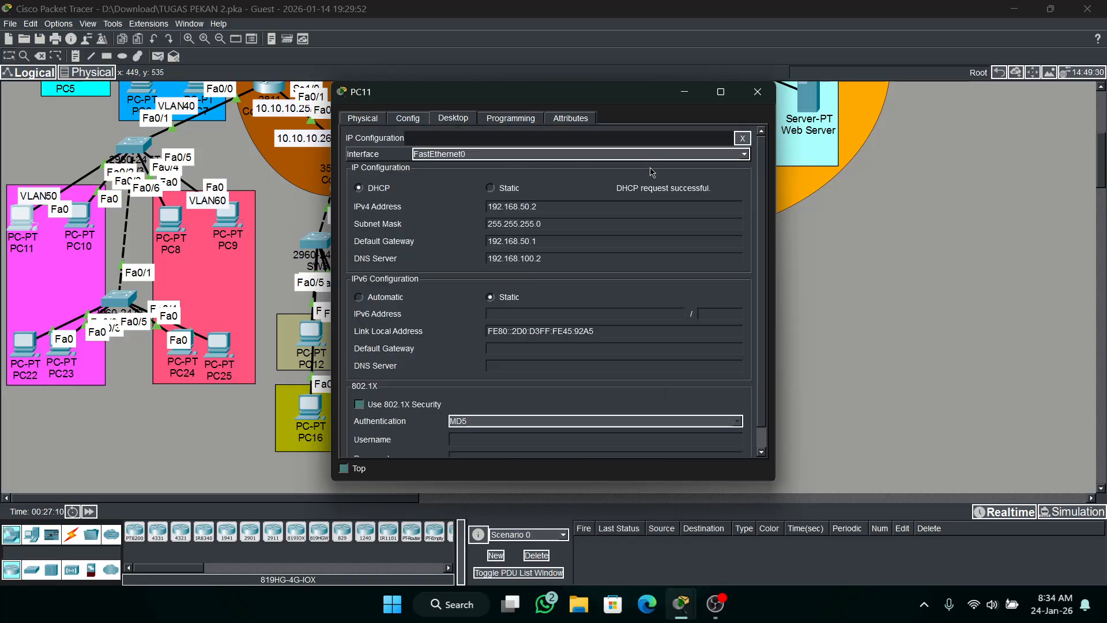
pyautogui.click(757, 92)
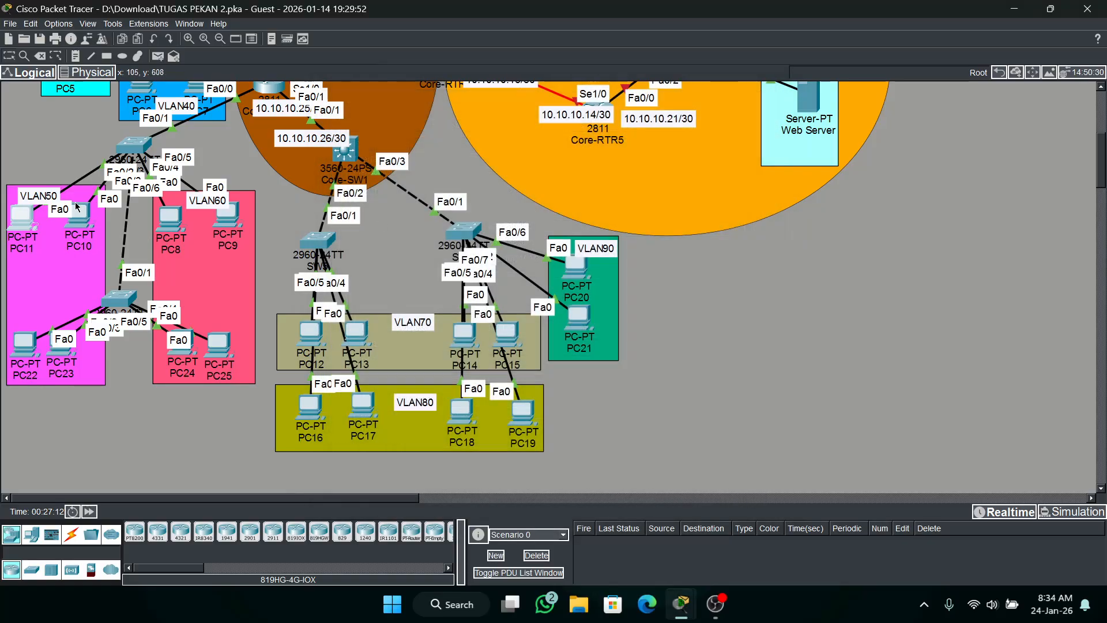
# Switch PC10 in VLAN50 to DHCP for its IPv4 configuration and close its window.
pyautogui.click(81, 230)
pyautogui.click(86, 218)
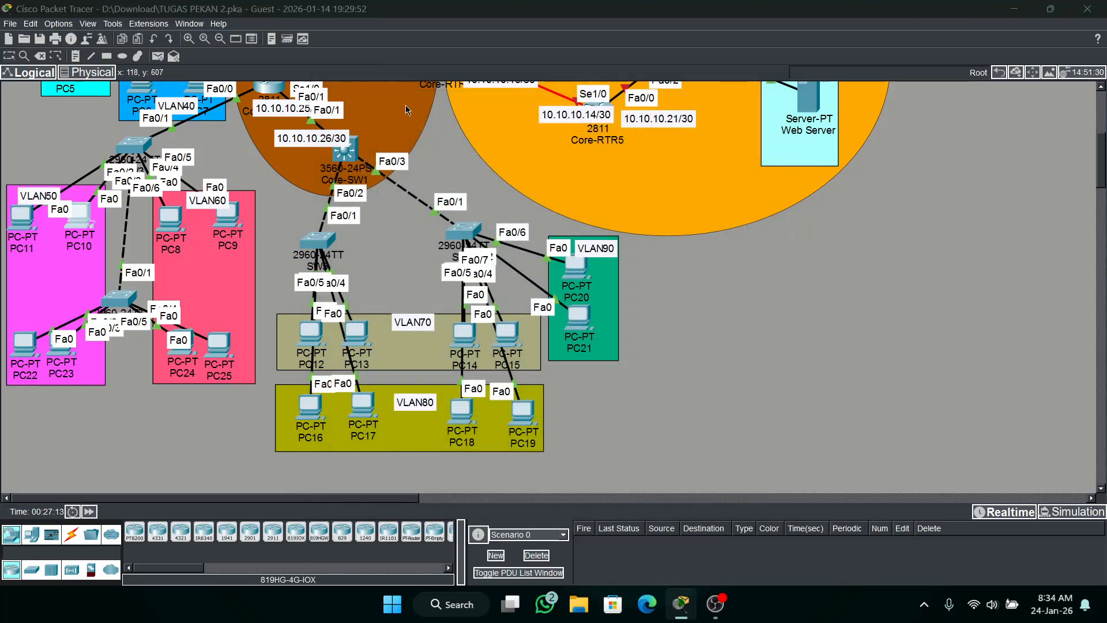
pyautogui.click(453, 118)
pyautogui.click(380, 160)
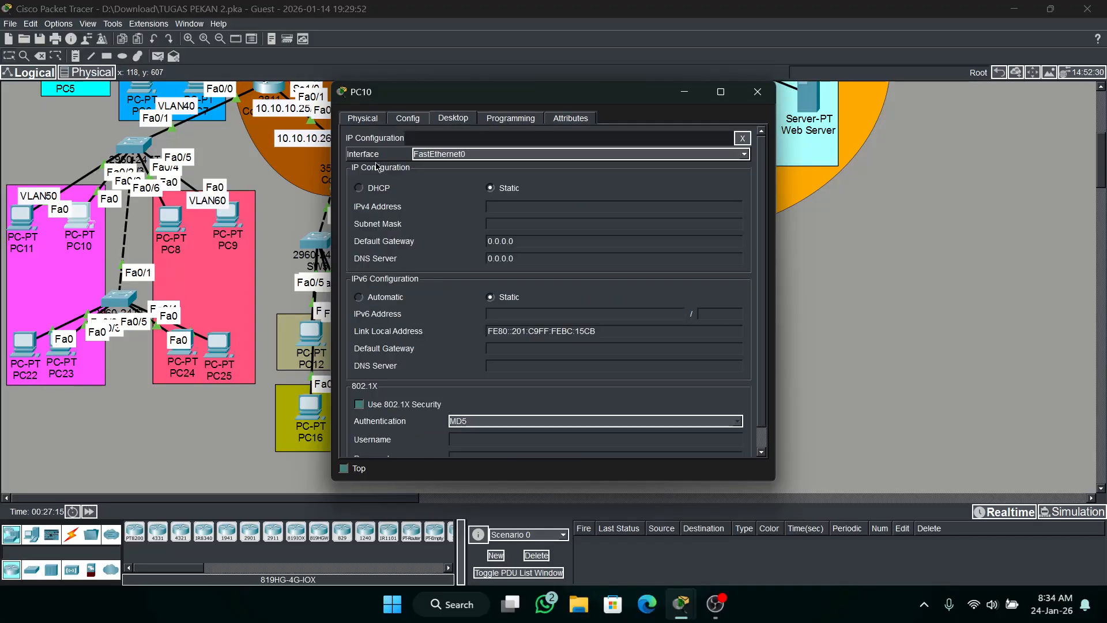
pyautogui.click(378, 185)
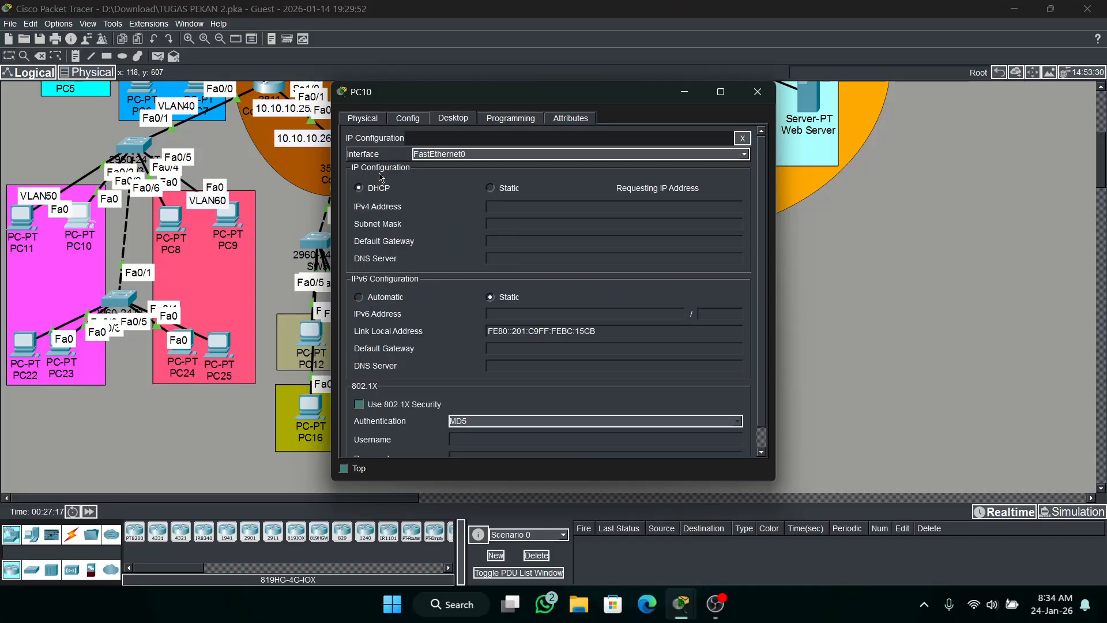
pyautogui.click(759, 96)
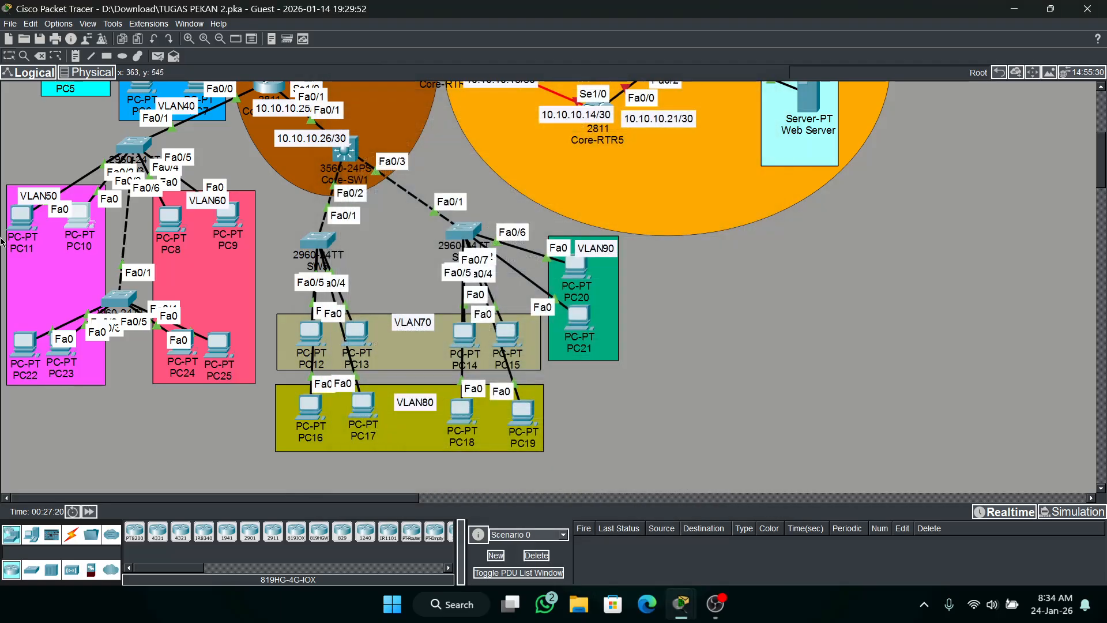
# Switch PC22 in VLAN50 to DHCP for its IPv4 configuration and close its window.
pyautogui.click(34, 344)
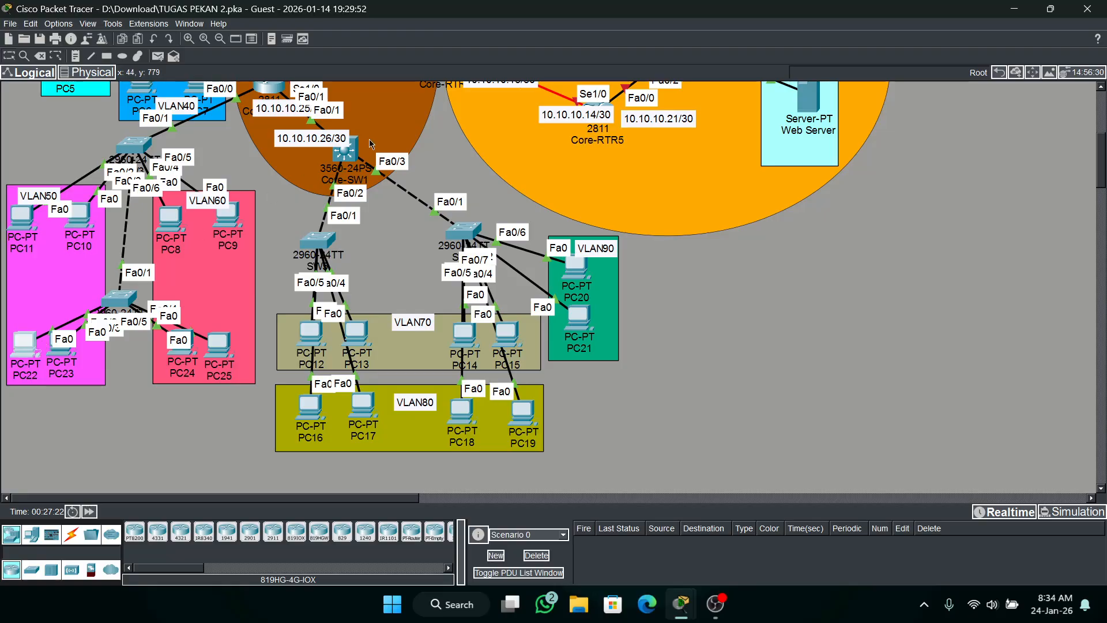
pyautogui.click(452, 118)
pyautogui.click(394, 158)
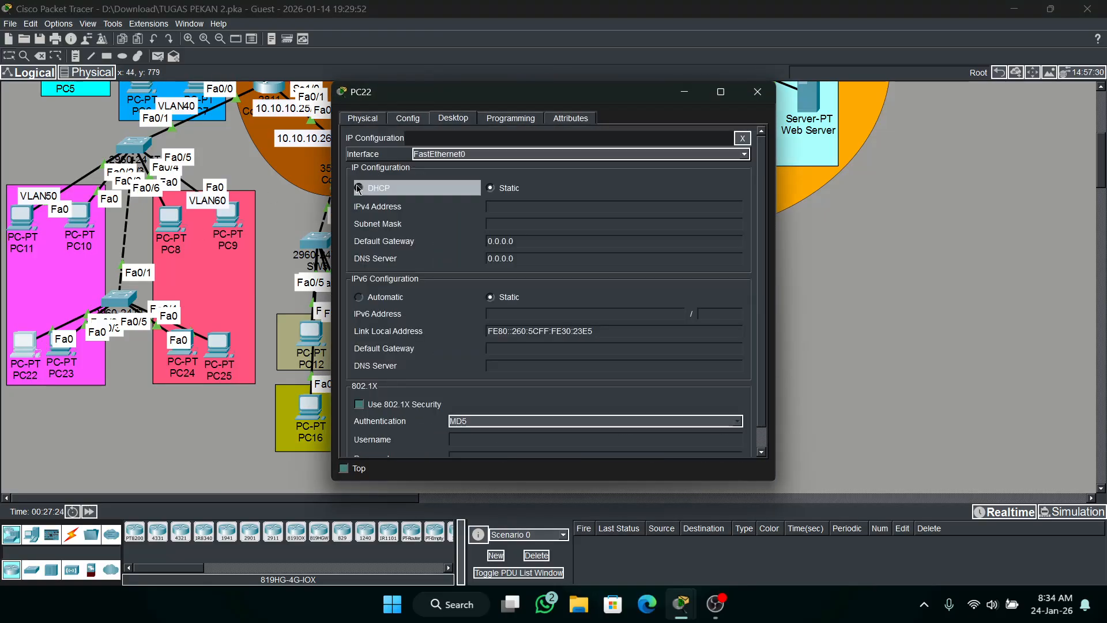
pyautogui.click(358, 188)
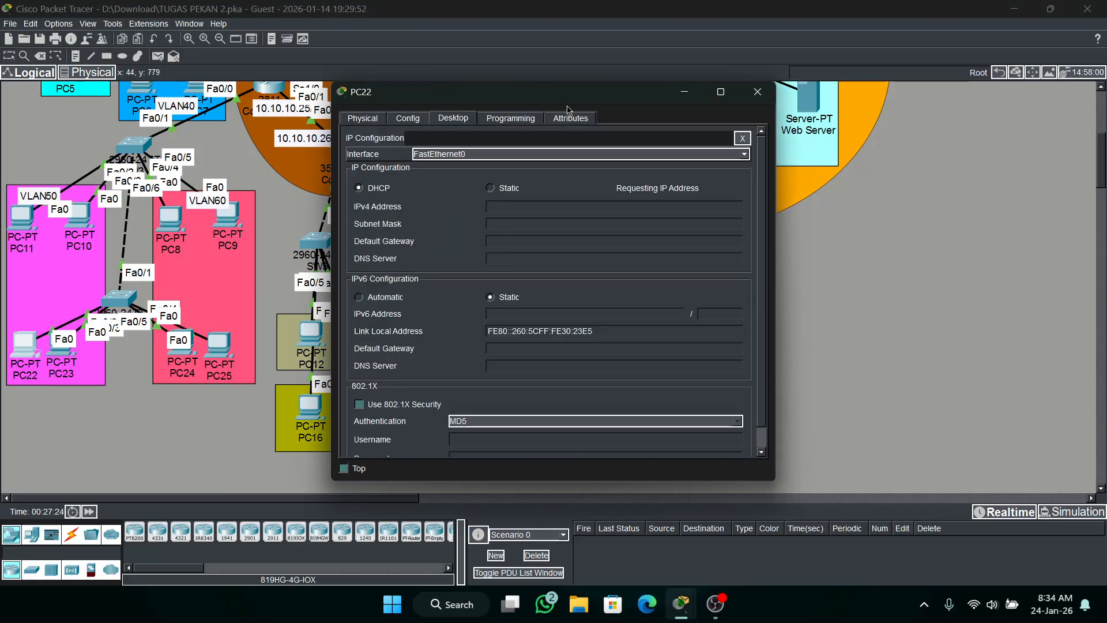
pyautogui.click(757, 93)
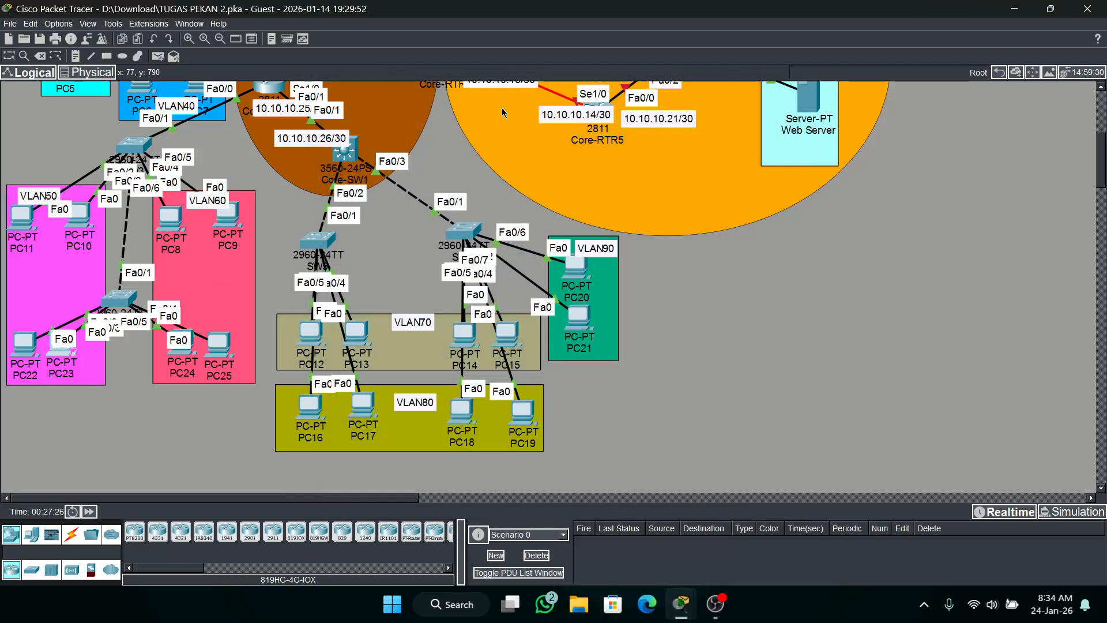
# Switch PC23 in VLAN50 to DHCP for its IPv4 configuration and close its window.
pyautogui.click(458, 118)
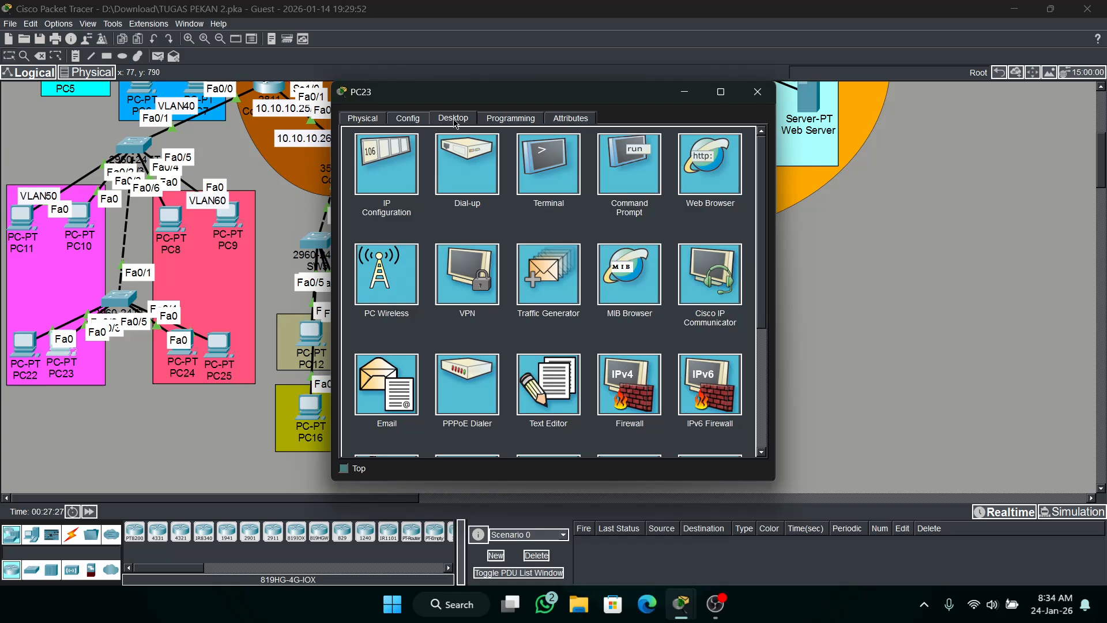
pyautogui.click(389, 157)
pyautogui.click(358, 188)
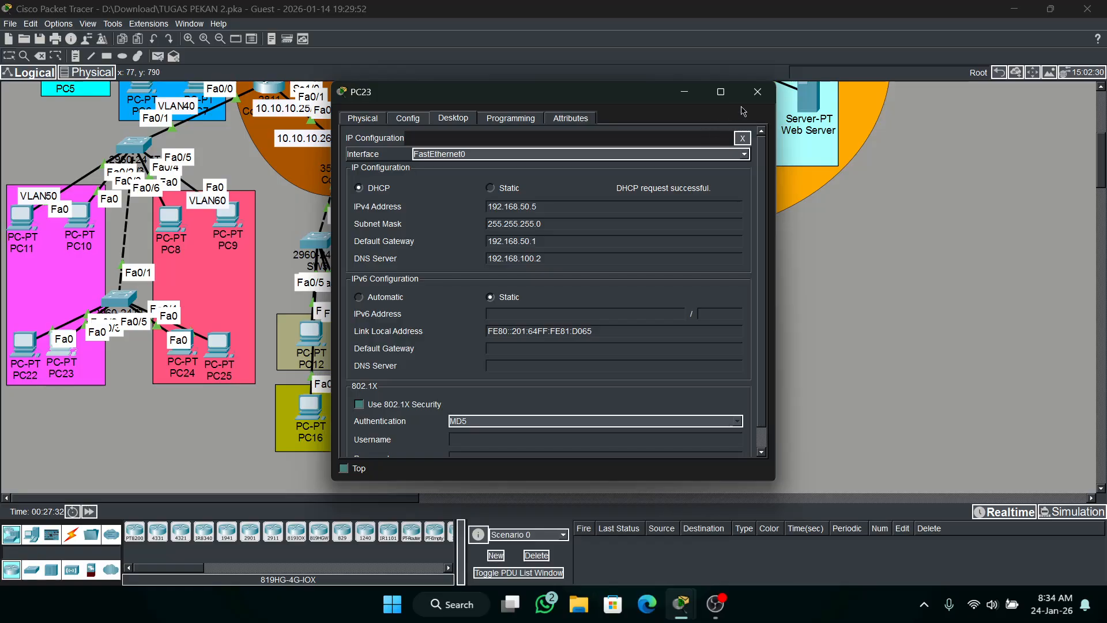
pyautogui.click(757, 92)
# Switch PC8 in VLAN60 to DHCP for its IPv4 configuration and close its window.
pyautogui.click(170, 221)
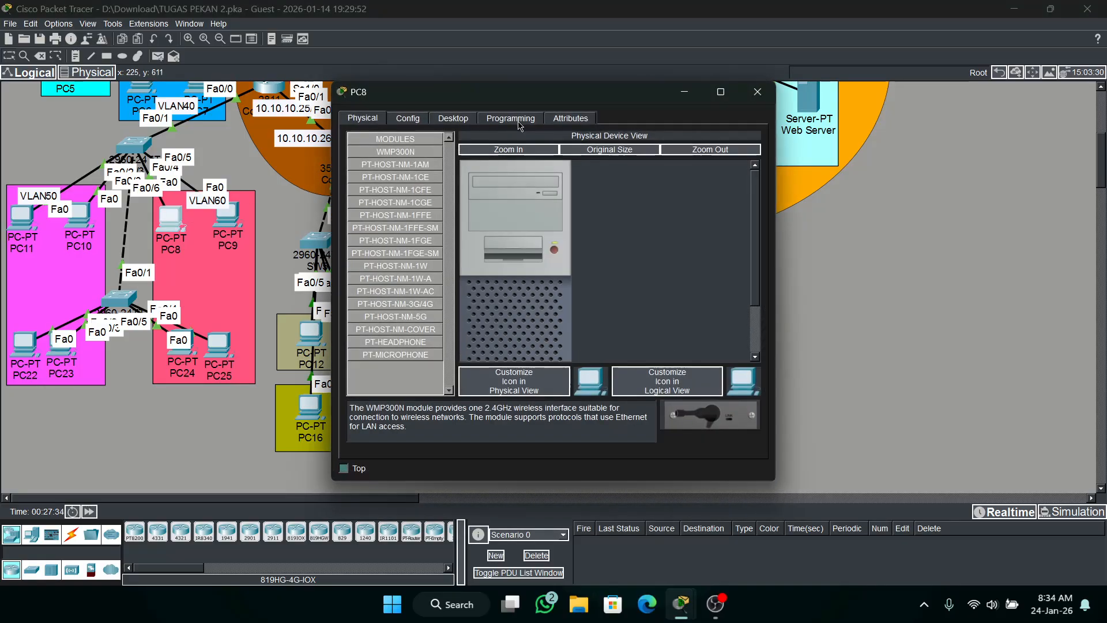
pyautogui.click(453, 118)
pyautogui.click(375, 166)
pyautogui.click(372, 187)
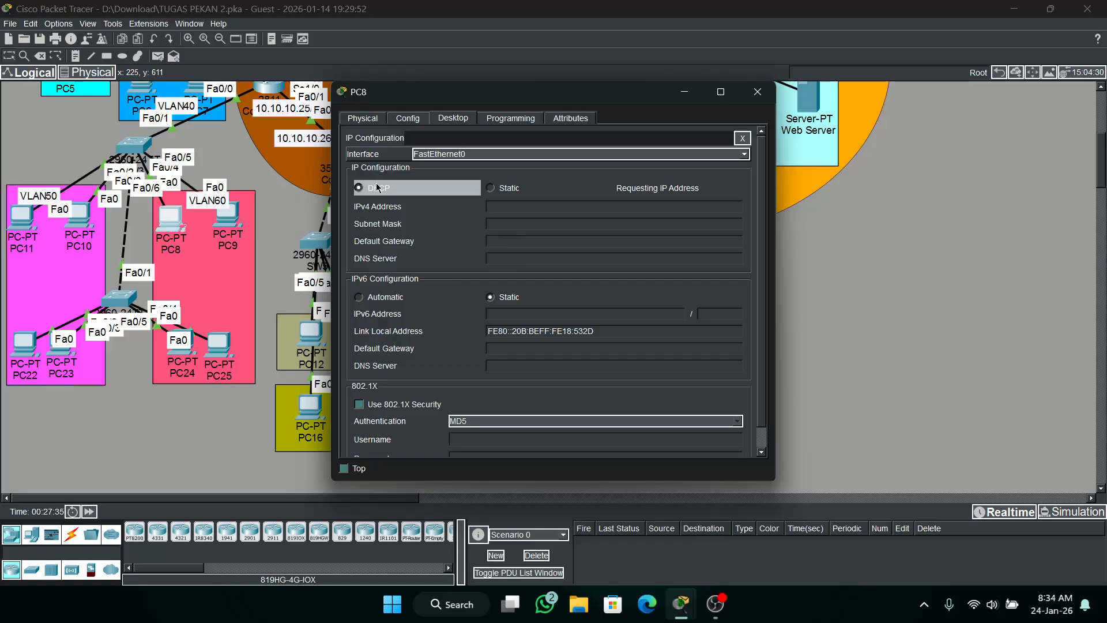
pyautogui.click(752, 98)
# Switch PC9 in VLAN60 to DHCP for its IPv4 configuration and close its window.
pyautogui.click(228, 216)
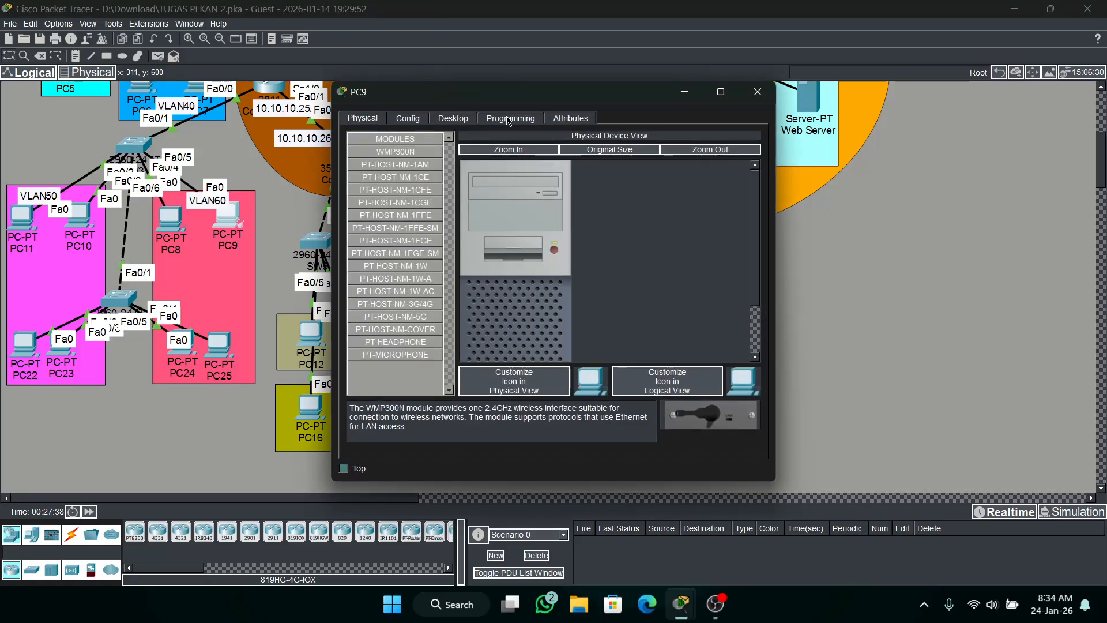
pyautogui.click(453, 119)
pyautogui.click(373, 166)
pyautogui.click(375, 189)
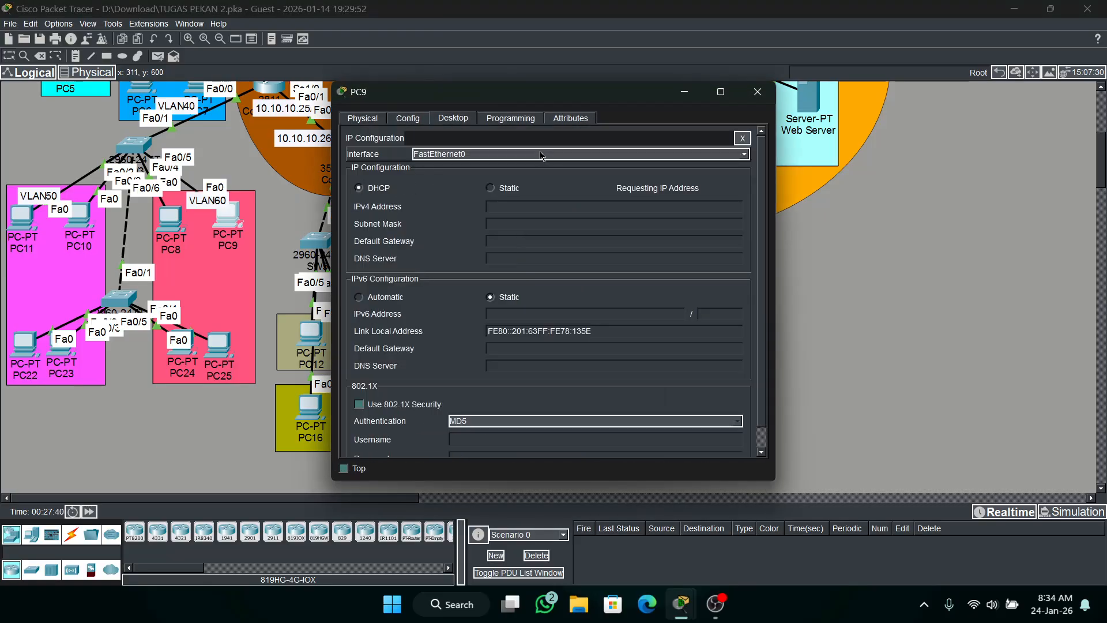
pyautogui.click(750, 96)
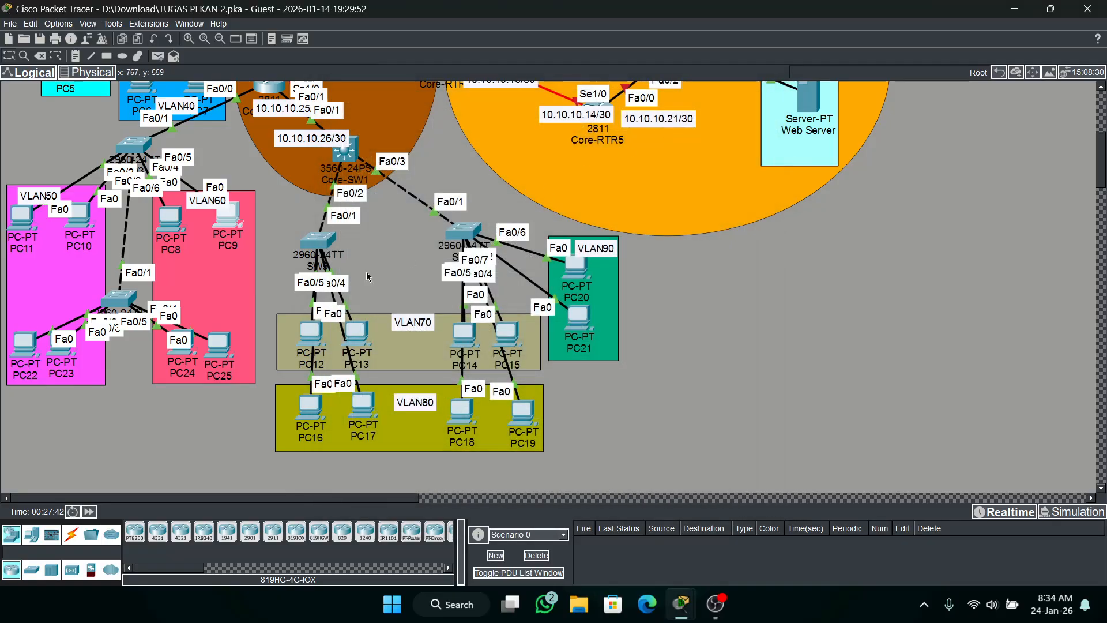
# Switch PC25 in VLAN60 to DHCP for its IPv4 configuration and close its window.
pyautogui.click(217, 345)
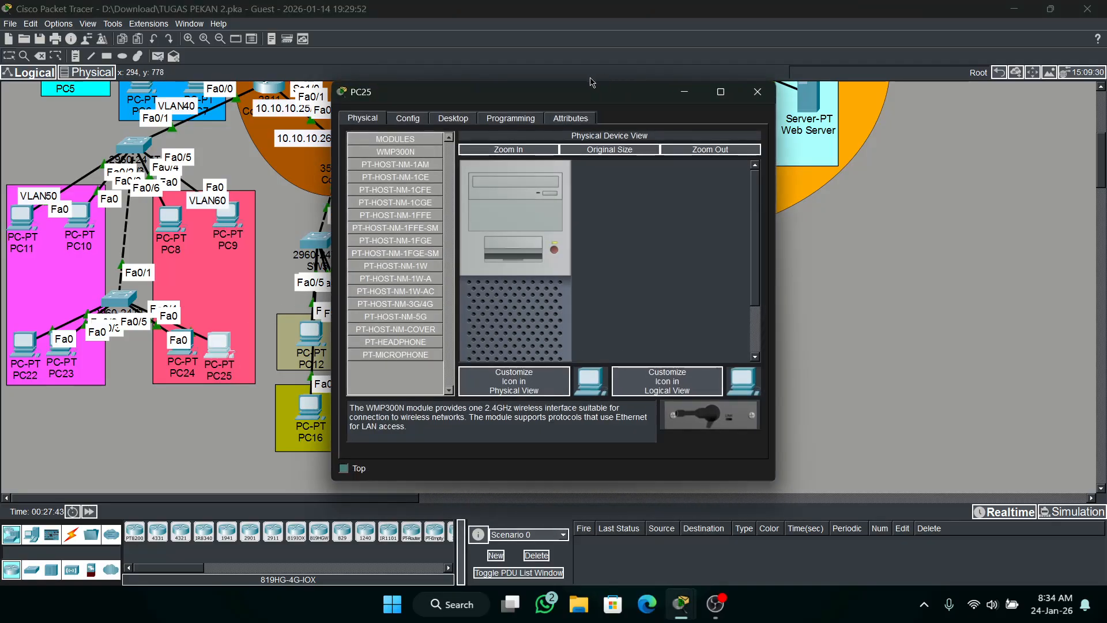
pyautogui.click(452, 118)
pyautogui.click(385, 165)
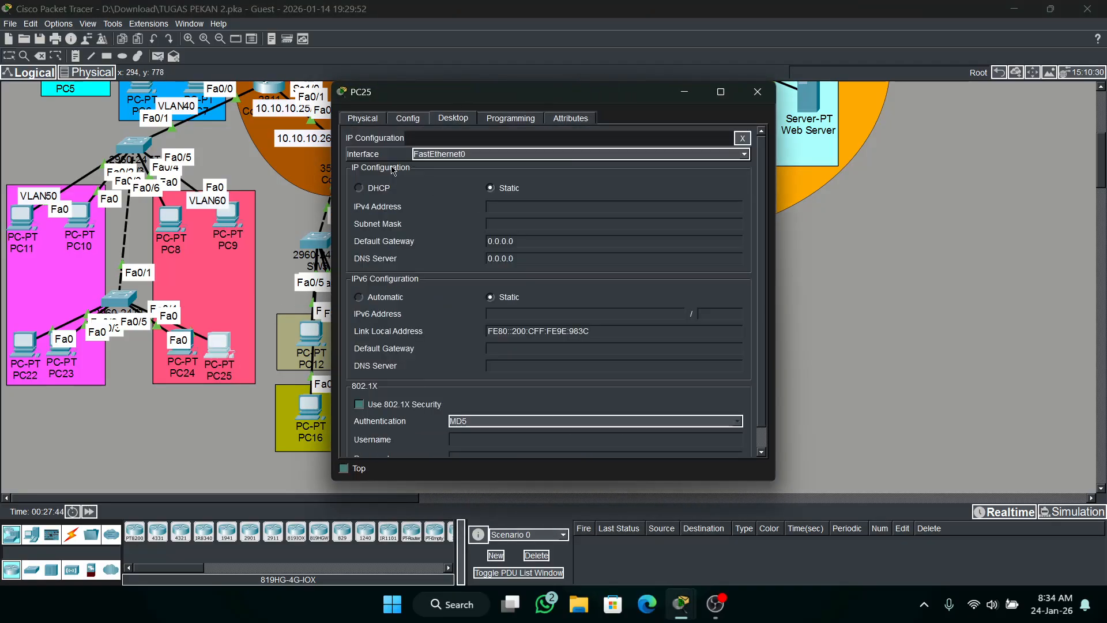
pyautogui.click(359, 188)
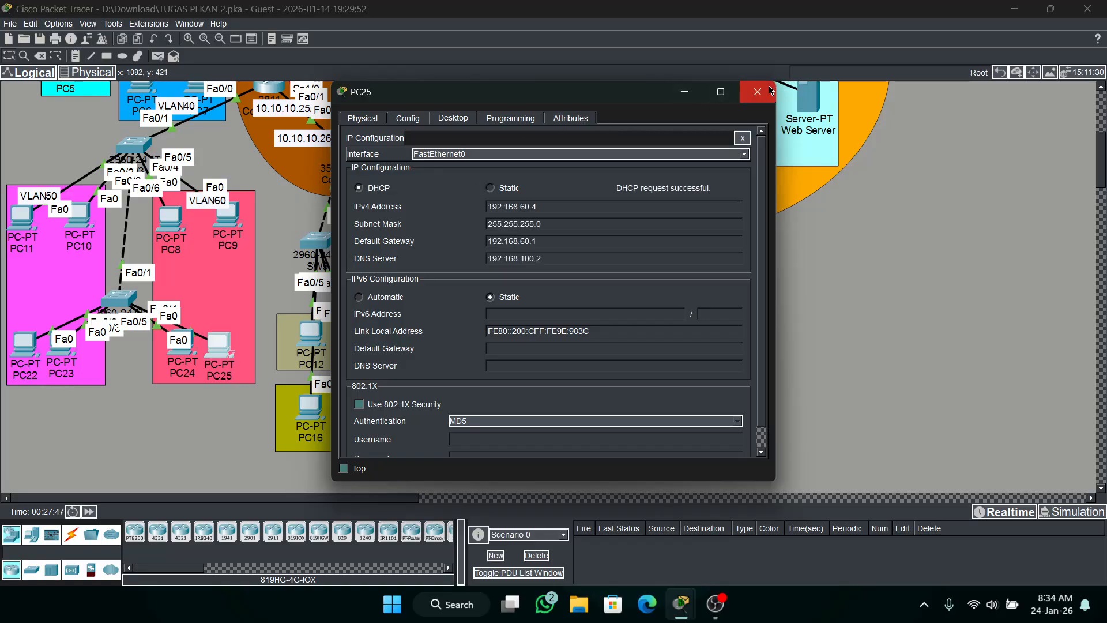
pyautogui.click(757, 92)
# Switch PC24 in VLAN60 to DHCP for its IPv4 configuration and close its window.
pyautogui.click(174, 353)
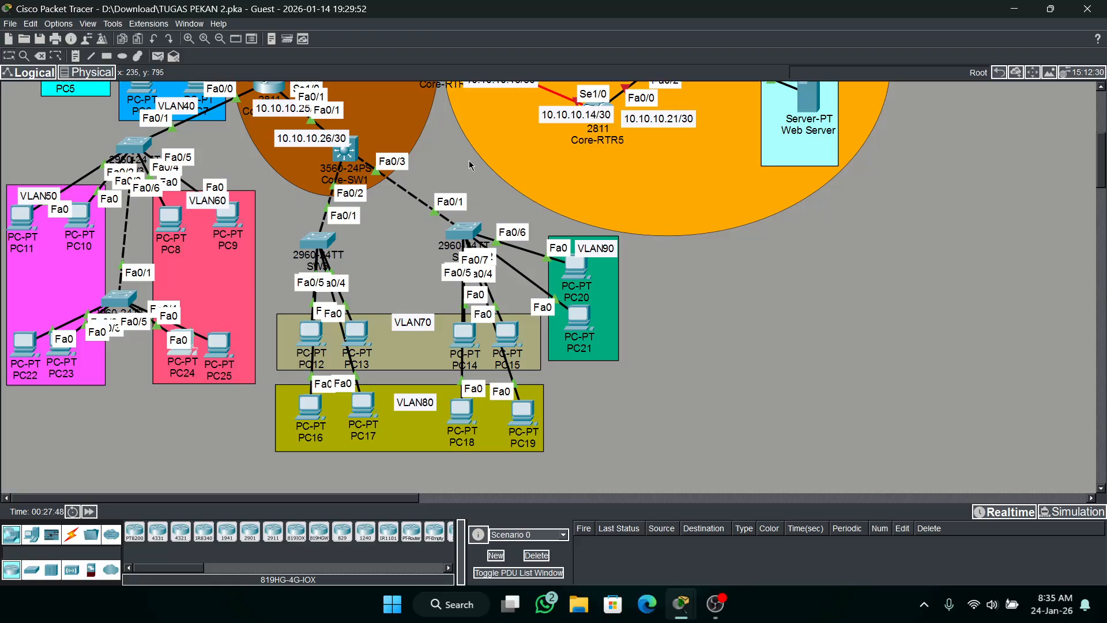
pyautogui.click(451, 118)
pyautogui.click(385, 164)
pyautogui.click(375, 188)
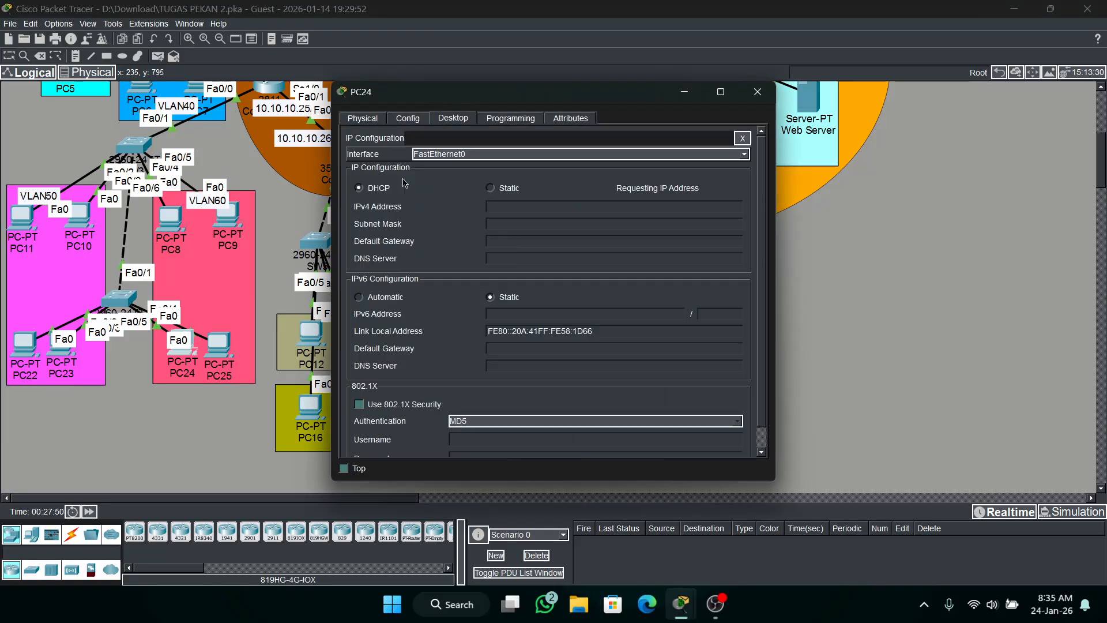
pyautogui.click(757, 92)
# Test inter-VLAN connectivity with a simple PDU from PC11 in VLAN50 to PC8 in VLAN60, and delete the test scenario.
pyautogui.click(158, 56)
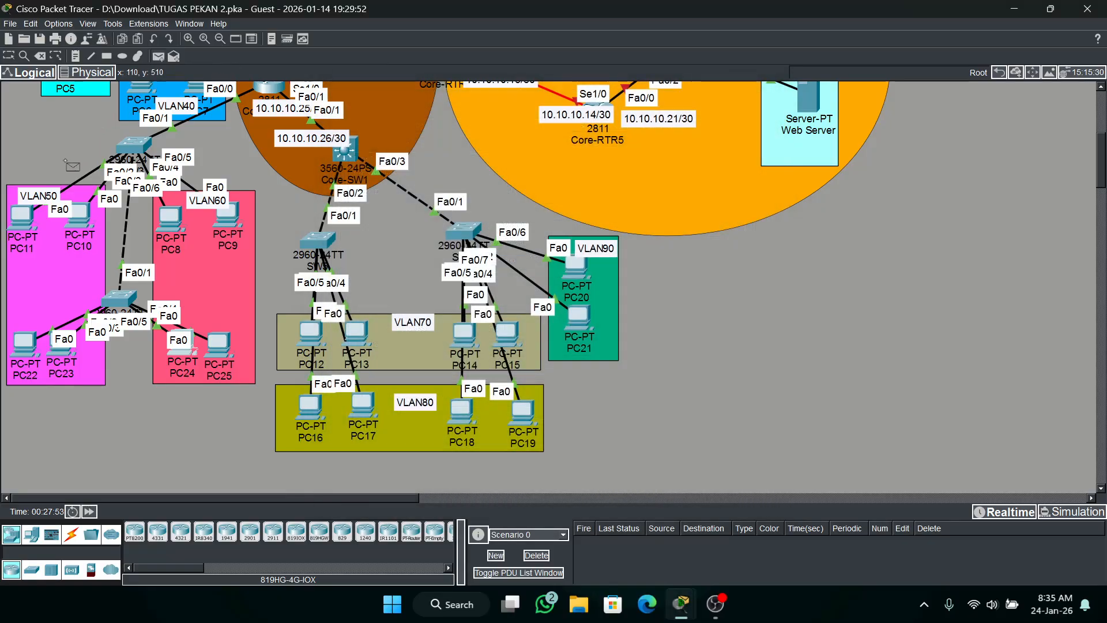
pyautogui.click(22, 216)
pyautogui.click(171, 231)
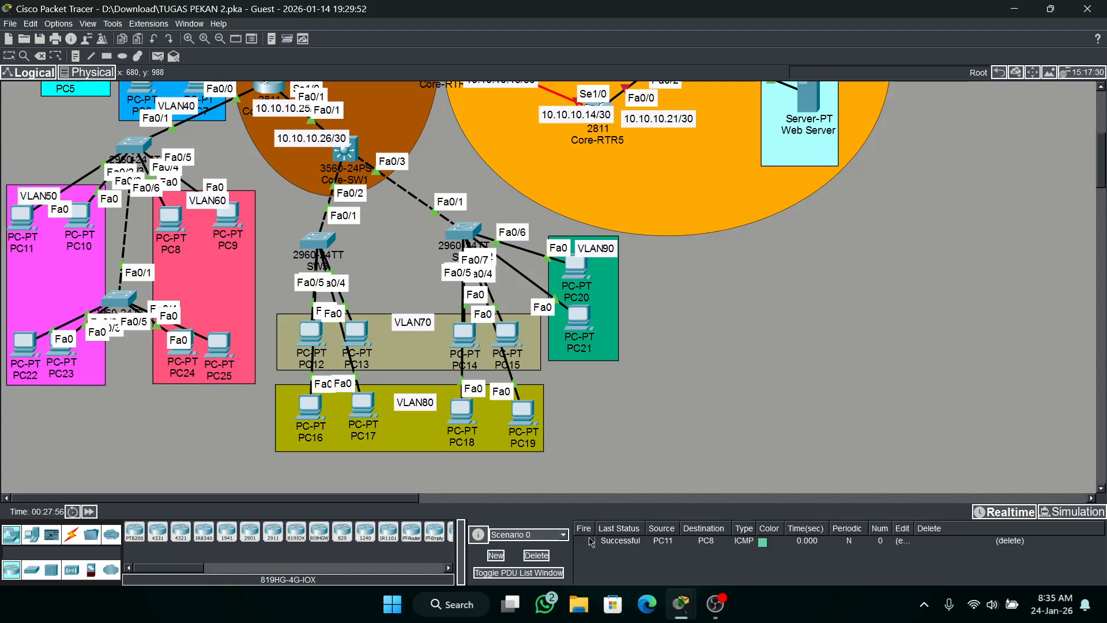
pyautogui.click(536, 555)
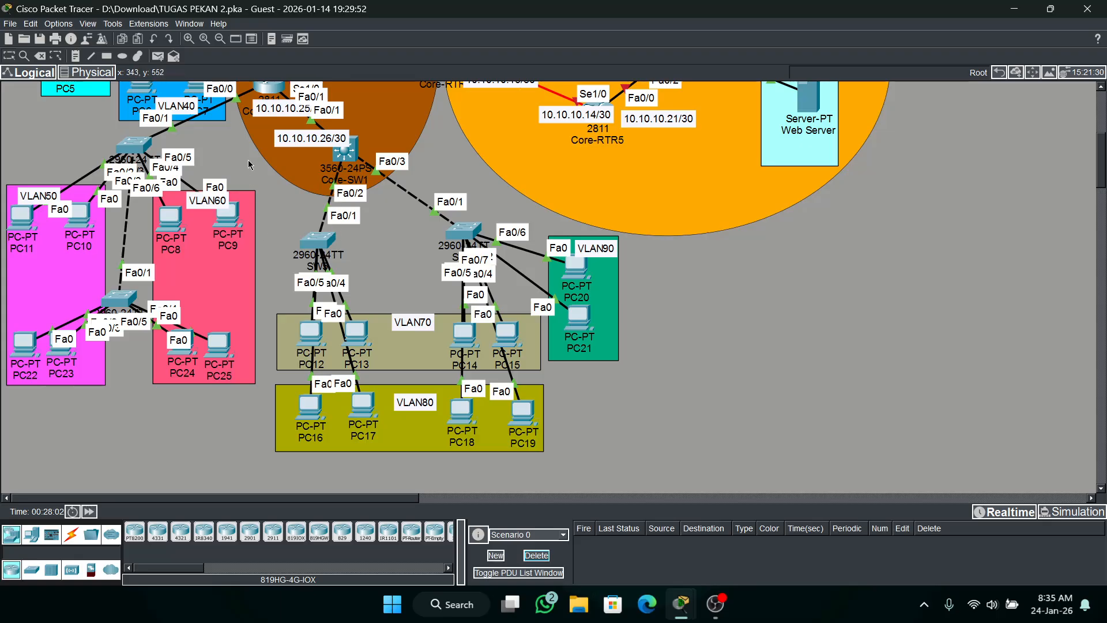
pyautogui.scroll(3, 338, 196)
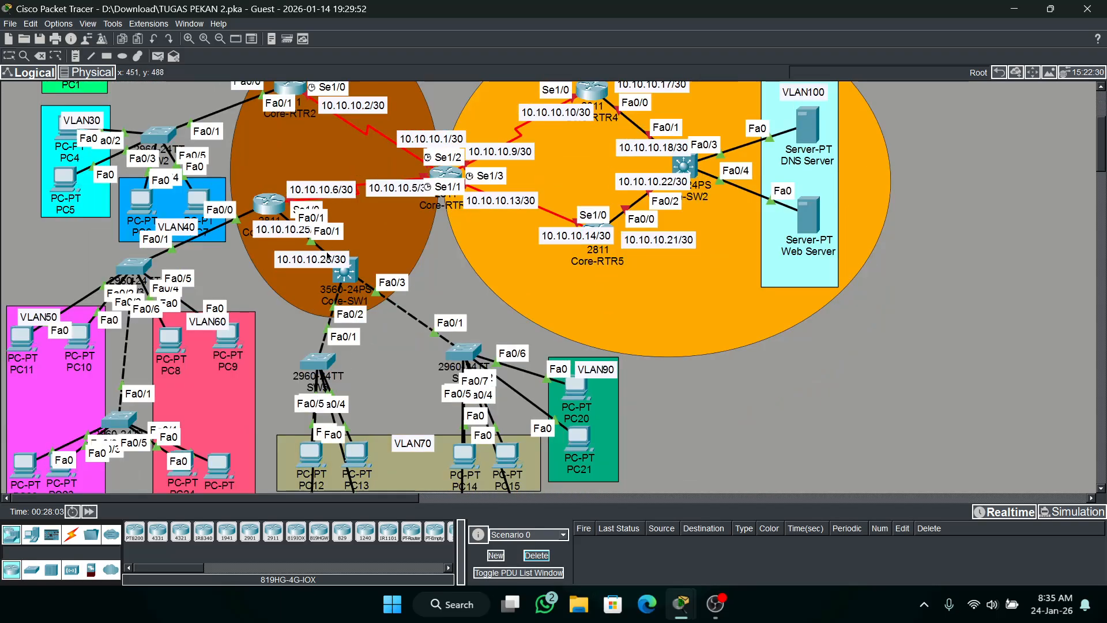
pyautogui.scroll(-1, 328, 257)
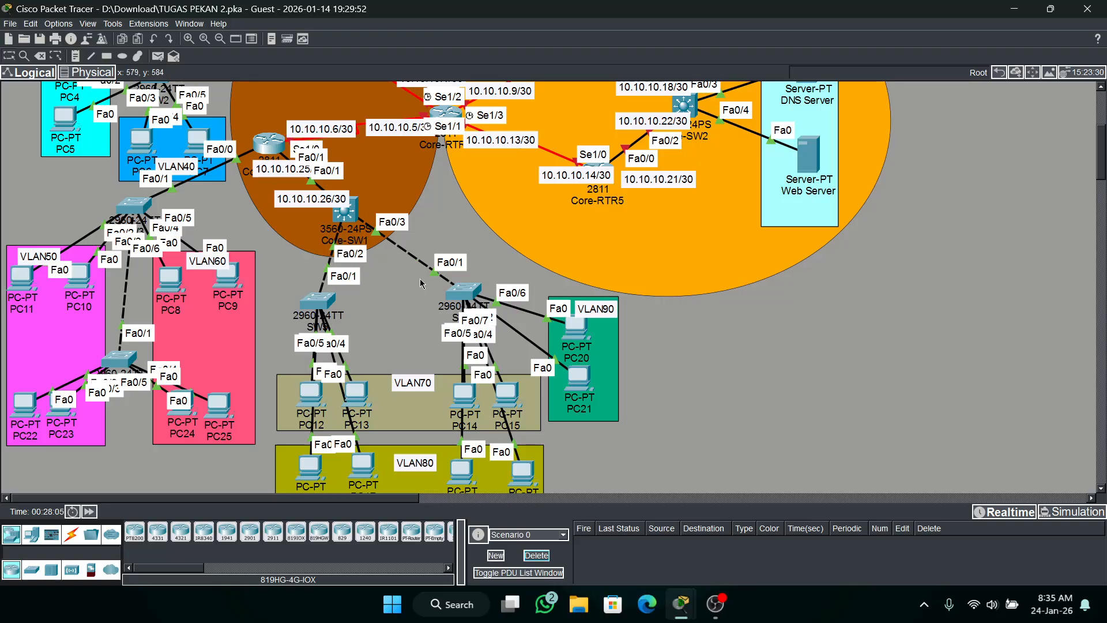
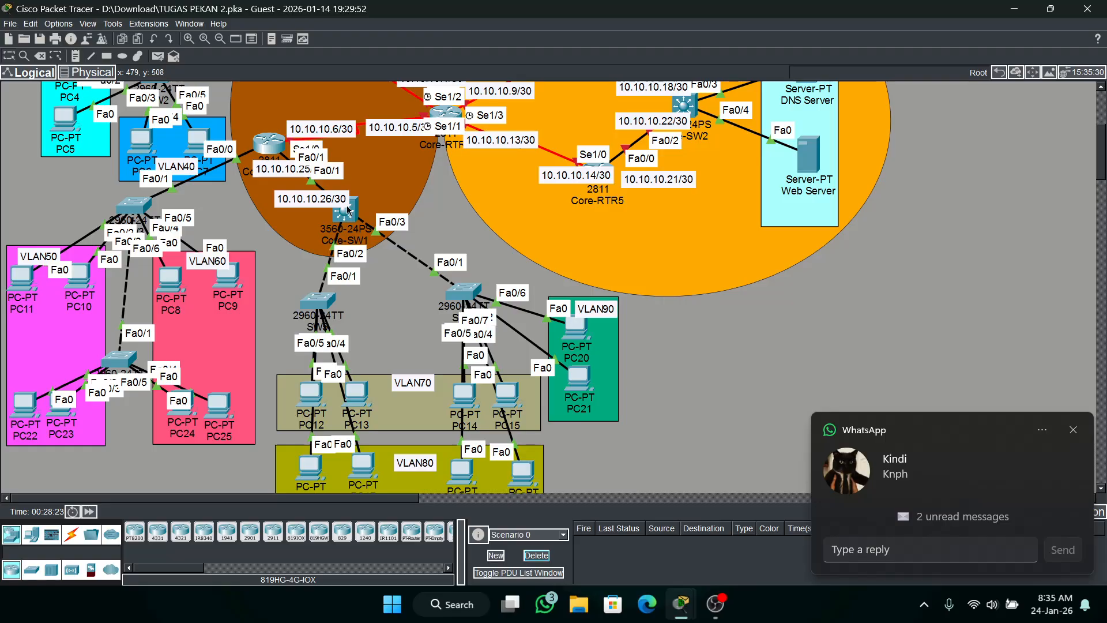
# Open the Core-RTR3 command line and enter interface configuration for fa0/1.
pyautogui.click(268, 151)
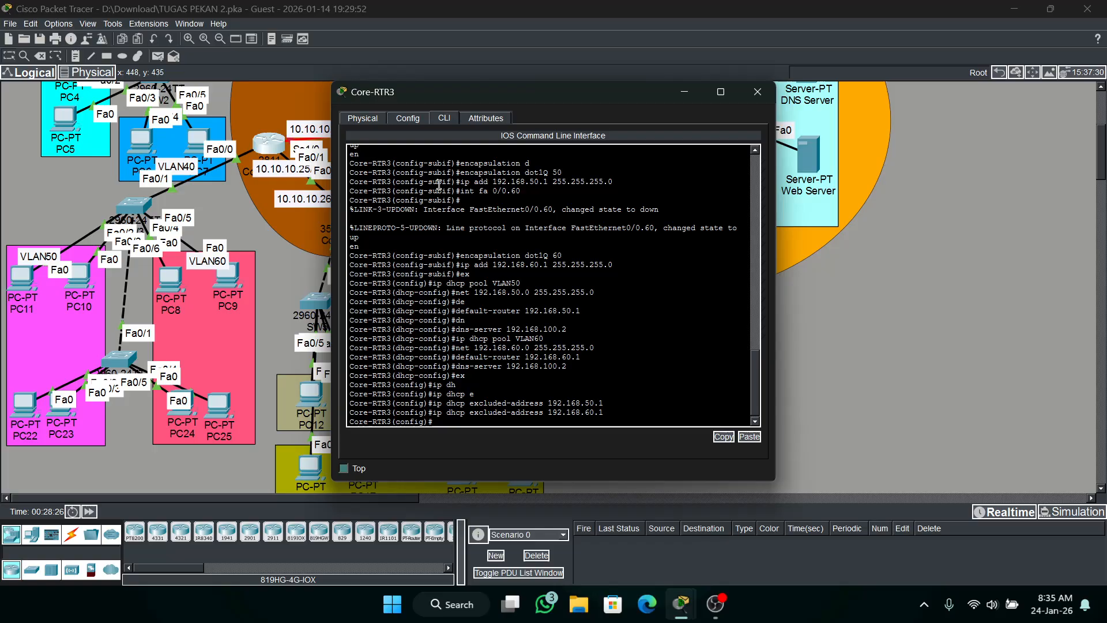
pyautogui.moveTo(661, 209); pyautogui.dragTo(462, 214)
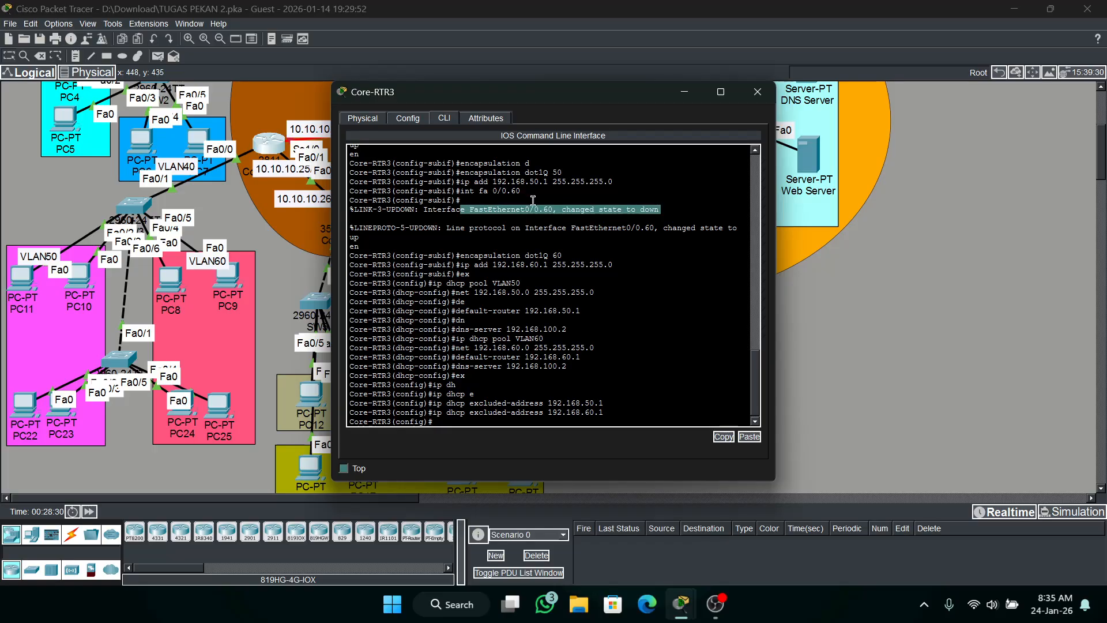
pyautogui.moveTo(616, 101); pyautogui.dragTo(691, 74)
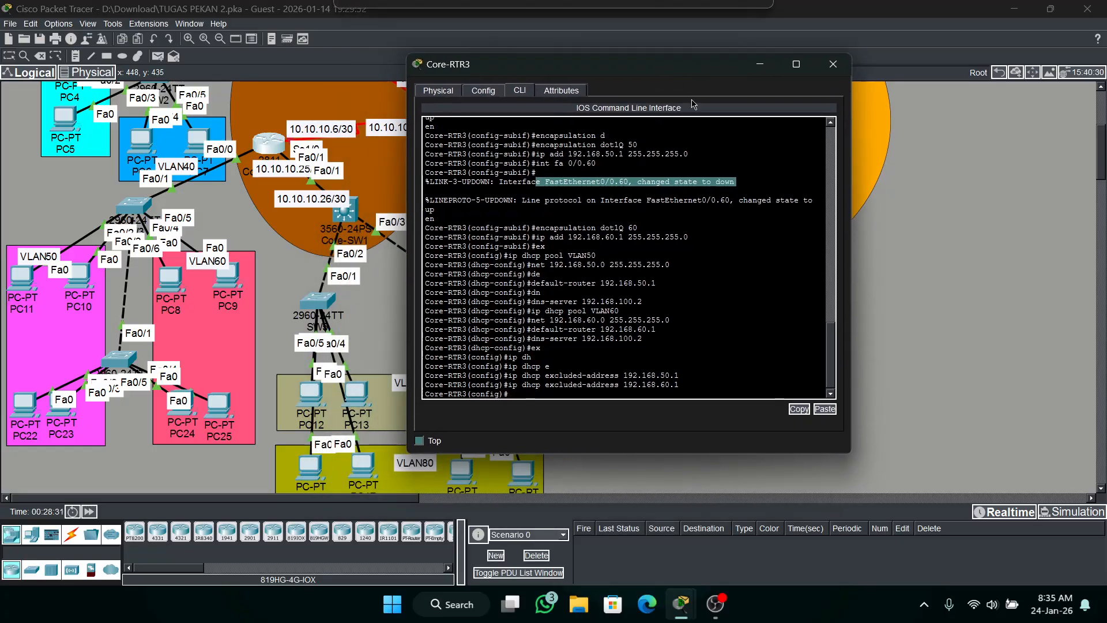
pyautogui.click(692, 220)
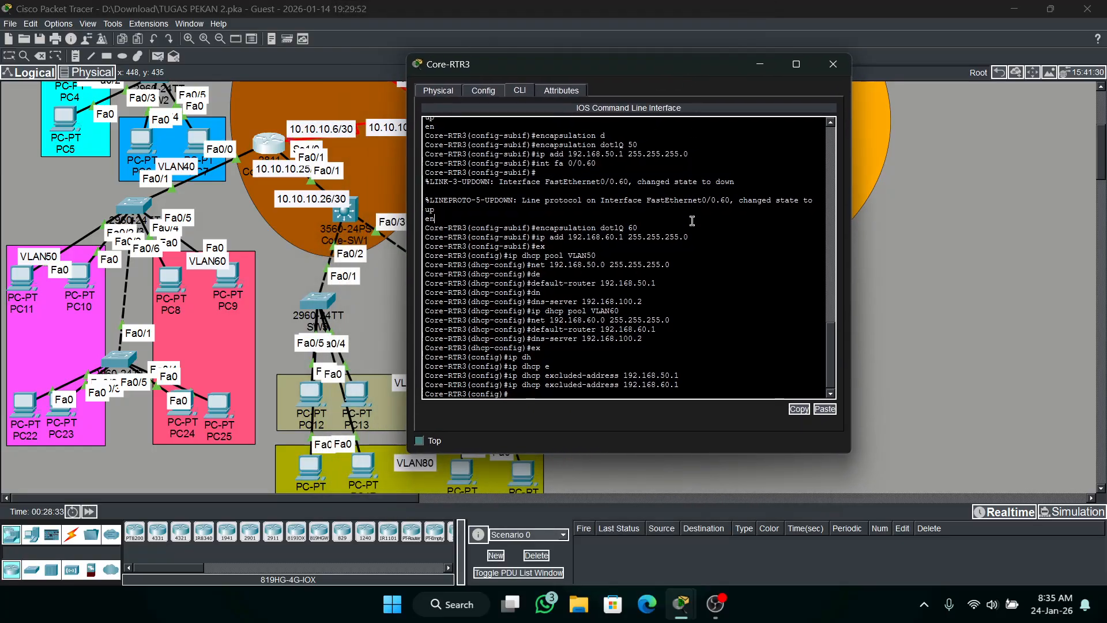
pyautogui.write('int fa0')
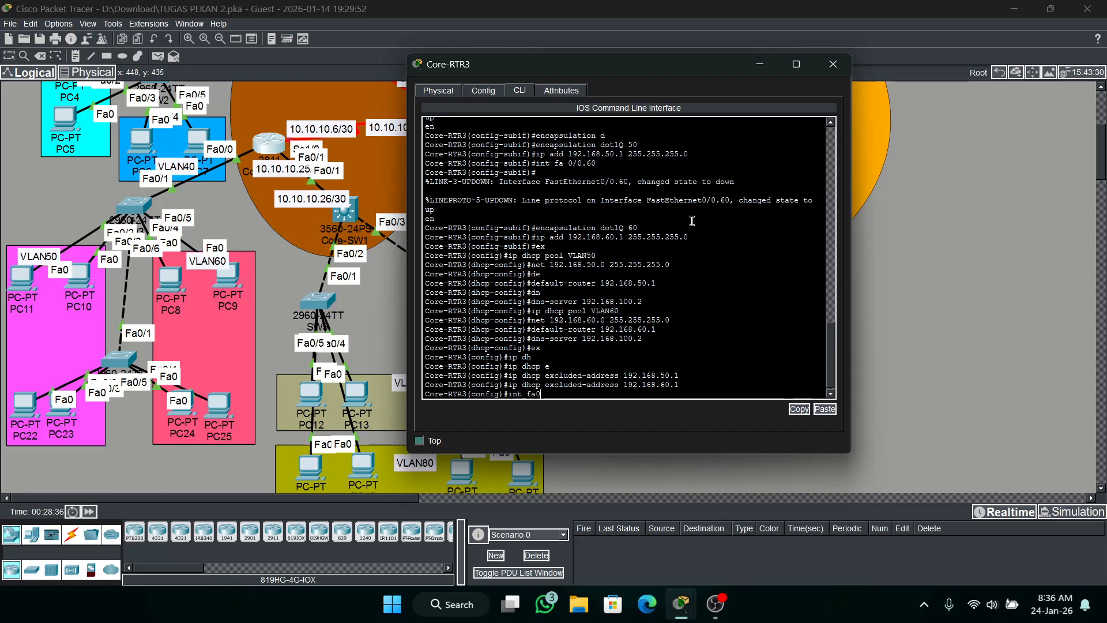
pyautogui.write('/1')
pyautogui.press('Return')
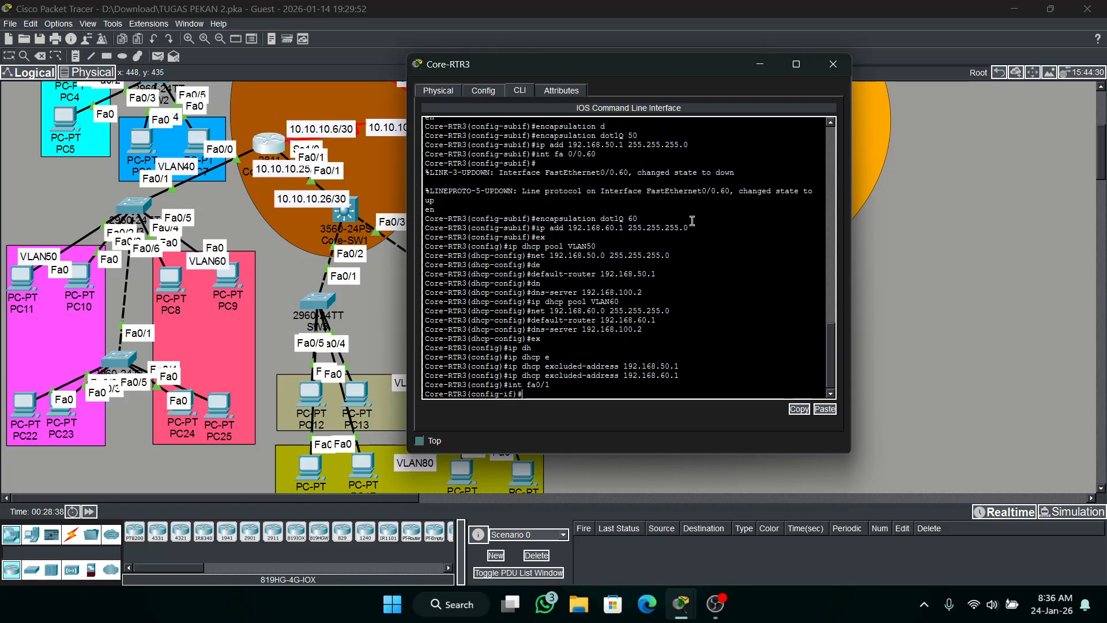
# Assign IP address 10.10.10.25 with mask 255.255.255.252 to Core-RTR3's fa0/1 and minimize the router's window.
pyautogui.write('ip')
pyautogui.write(' add 192.')
pyautogui.write('168')
pyautogui.press('BackSpace')
pyautogui.press('BackSpace')
pyautogui.press('BackSpace')
pyautogui.press('BackSpace')
pyautogui.press('BackSpace')
pyautogui.write('0.10.10.25')
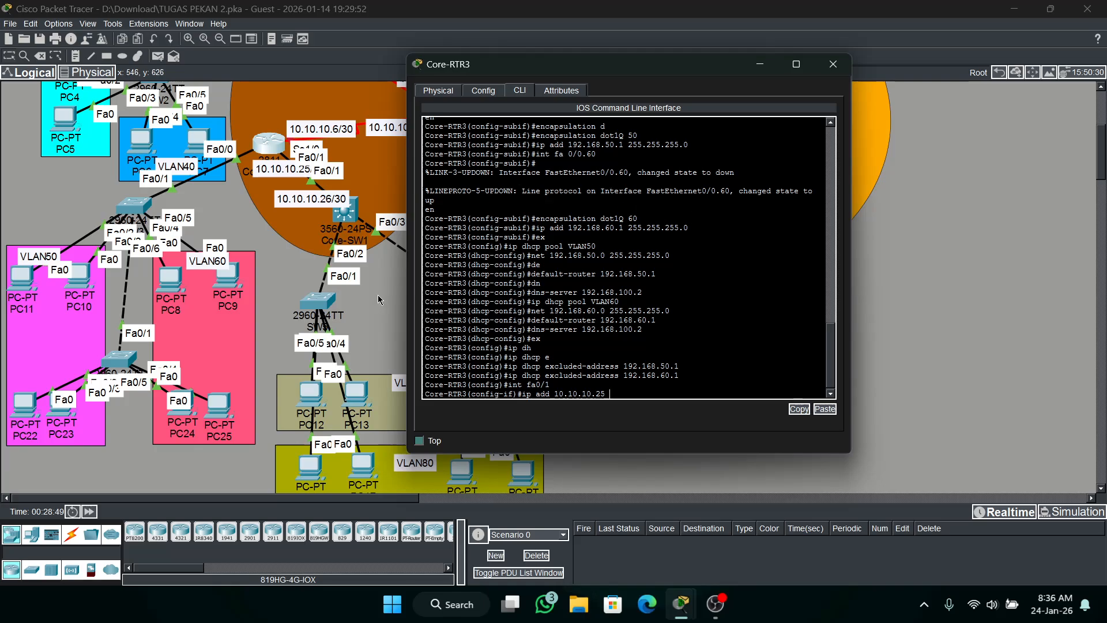
pyautogui.write(' 255.255.255.252')
pyautogui.press('Return')
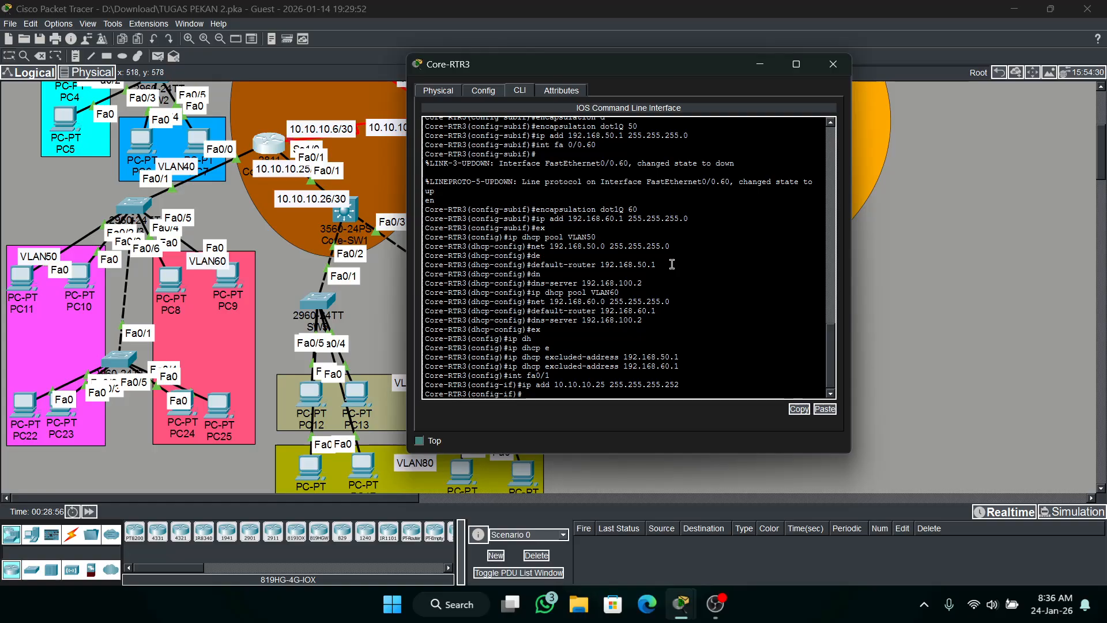
pyautogui.click(759, 64)
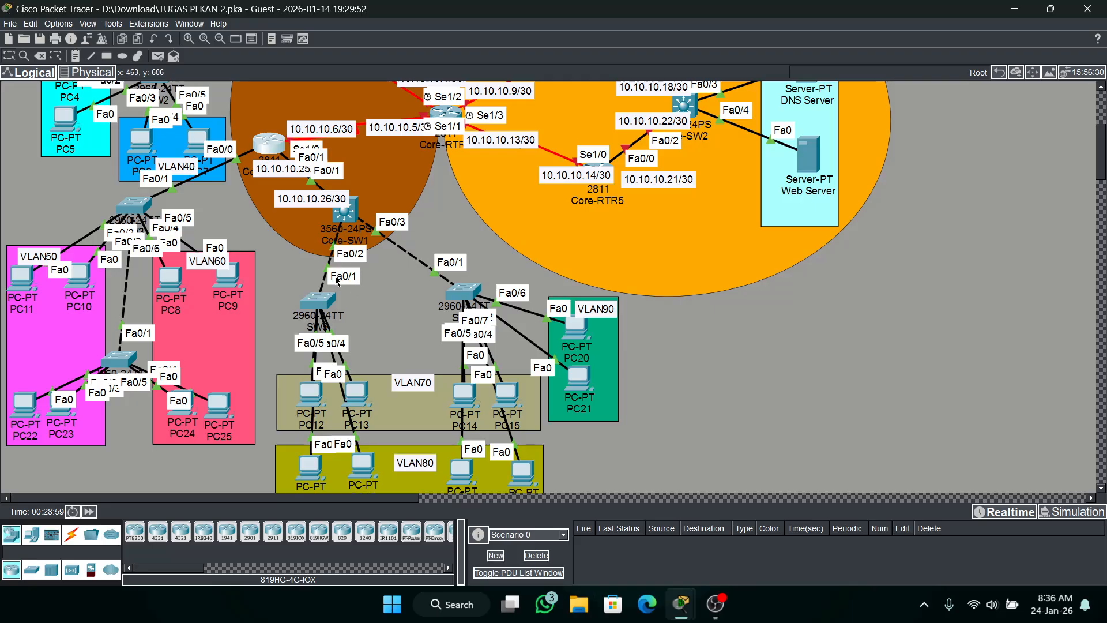
pyautogui.scroll(-3, 372, 340)
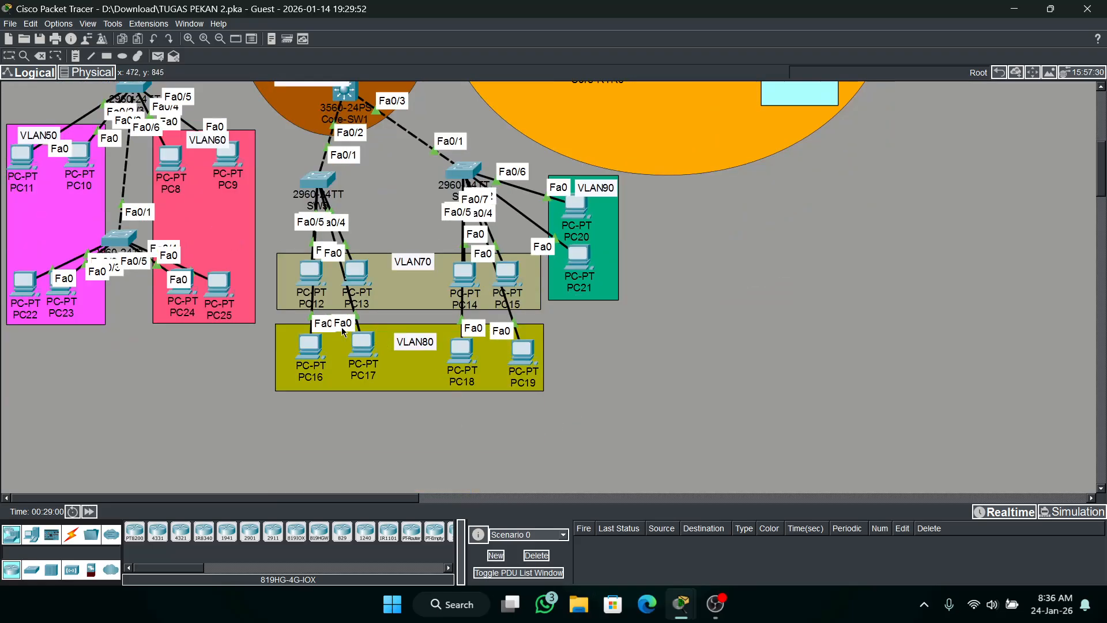
pyautogui.scroll(3, 320, 259)
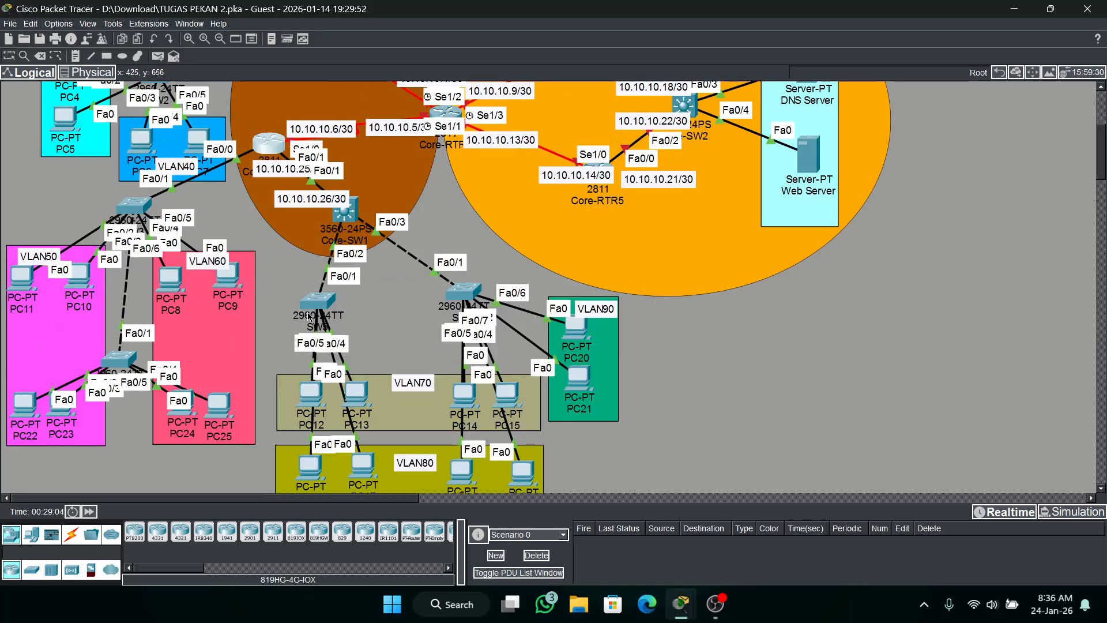
pyautogui.click(463, 290)
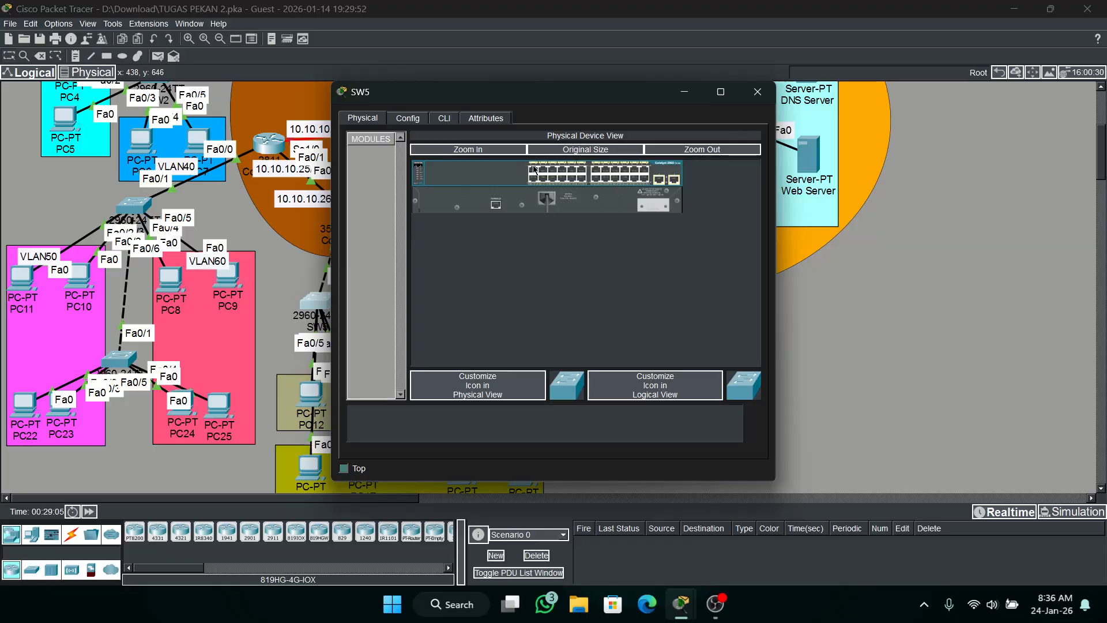
pyautogui.moveTo(624, 114); pyautogui.dragTo(729, 101)
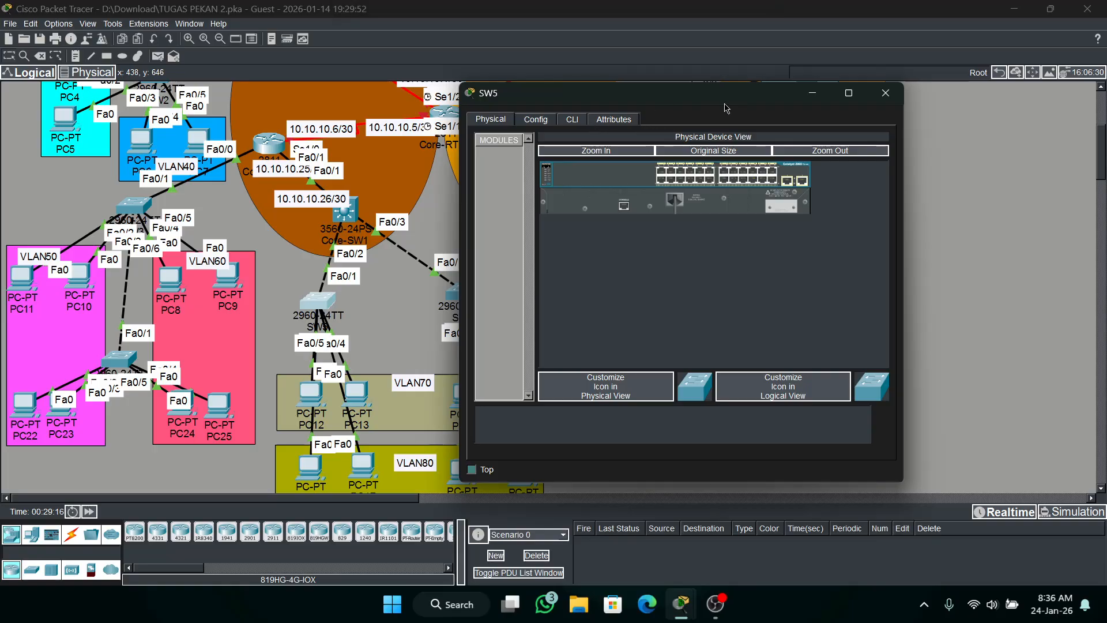
pyautogui.click(812, 93)
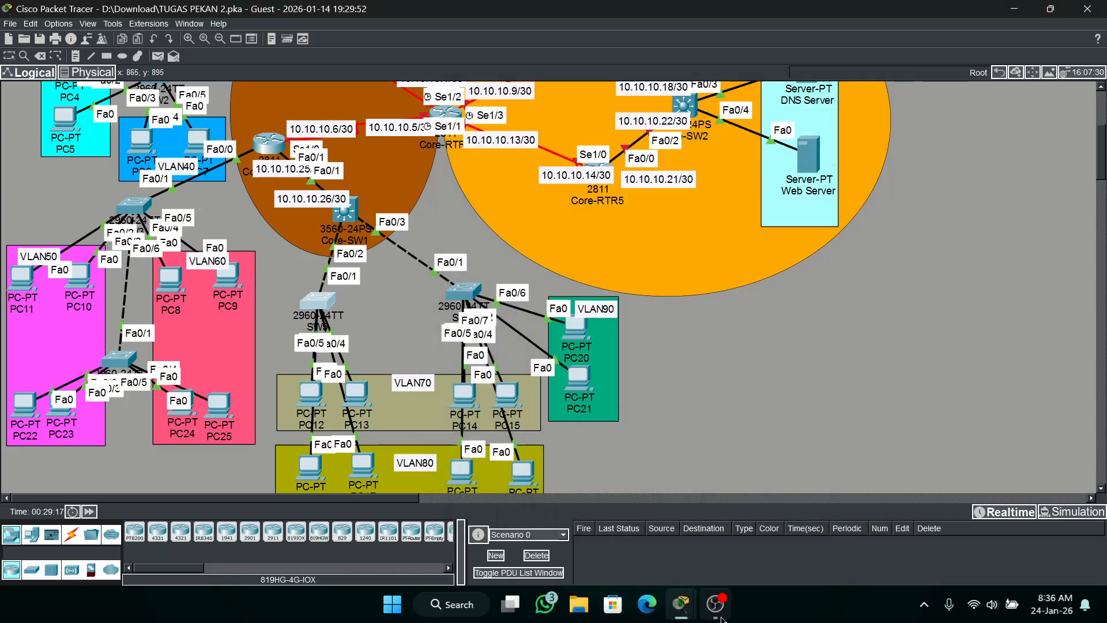
# Check the activity results and review the assessment items for the core routers' DHCP pools, routing and ports.
pyautogui.moveTo(681, 603)
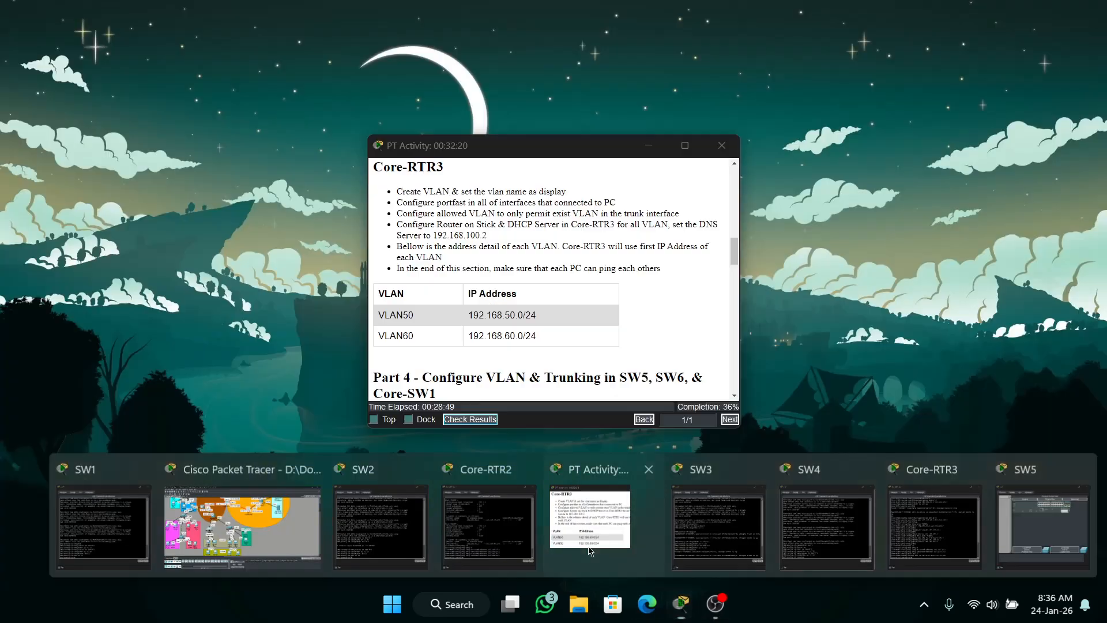
pyautogui.click(589, 550)
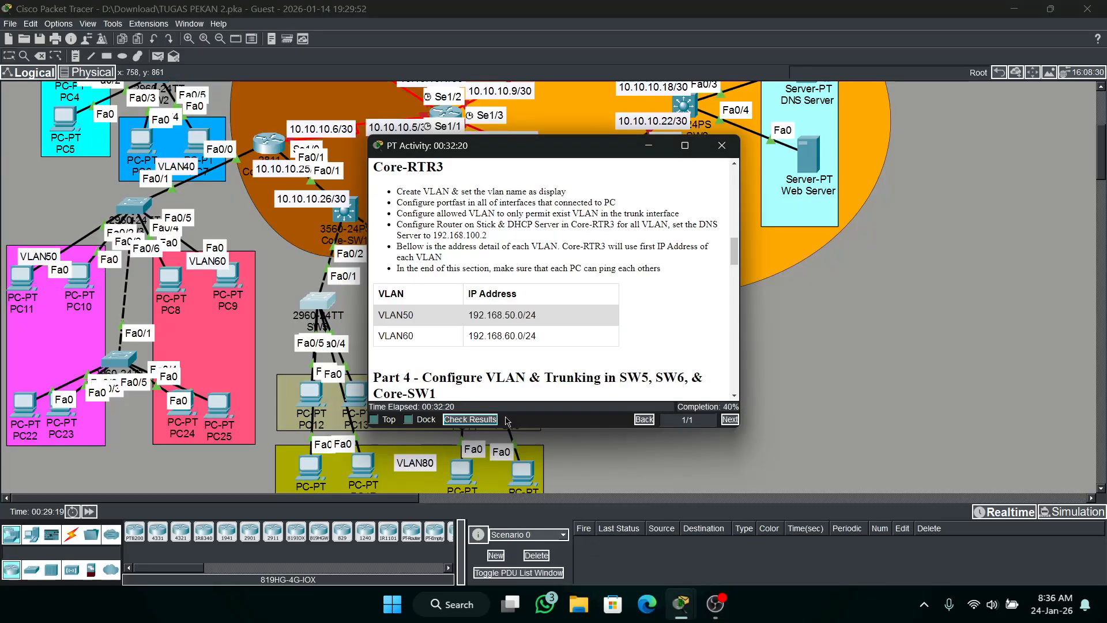
pyautogui.click(470, 419)
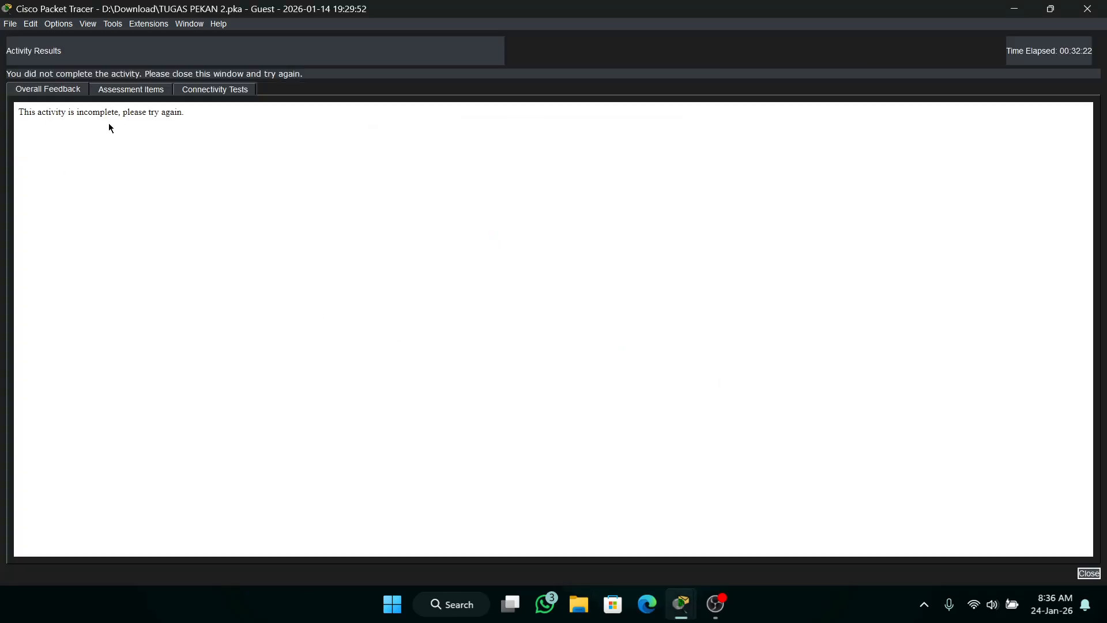
pyautogui.click(130, 89)
pyautogui.scroll(-15, 186, 288)
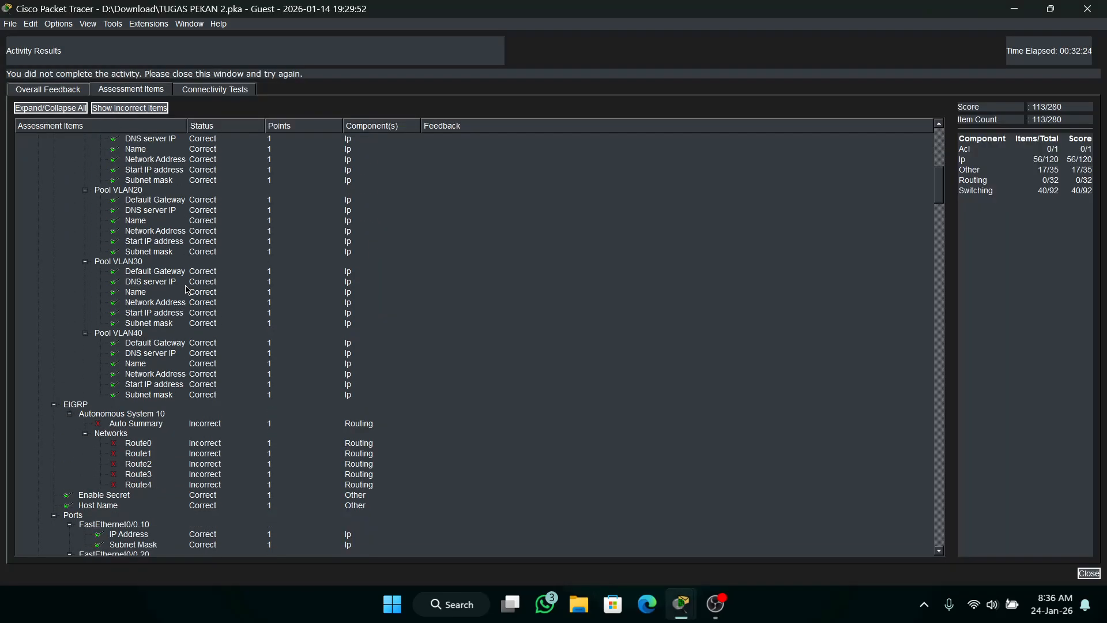
pyautogui.scroll(-4, 186, 289)
pyautogui.scroll(10, 186, 289)
pyautogui.scroll(-10, 187, 289)
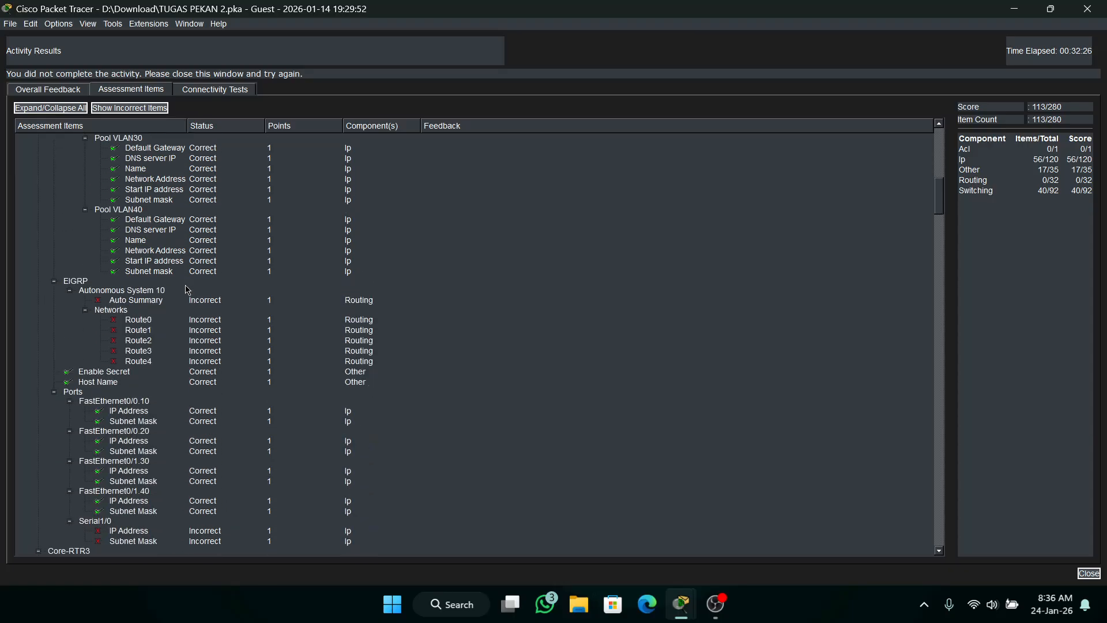
pyautogui.scroll(-10, 188, 289)
pyautogui.scroll(-4, 188, 289)
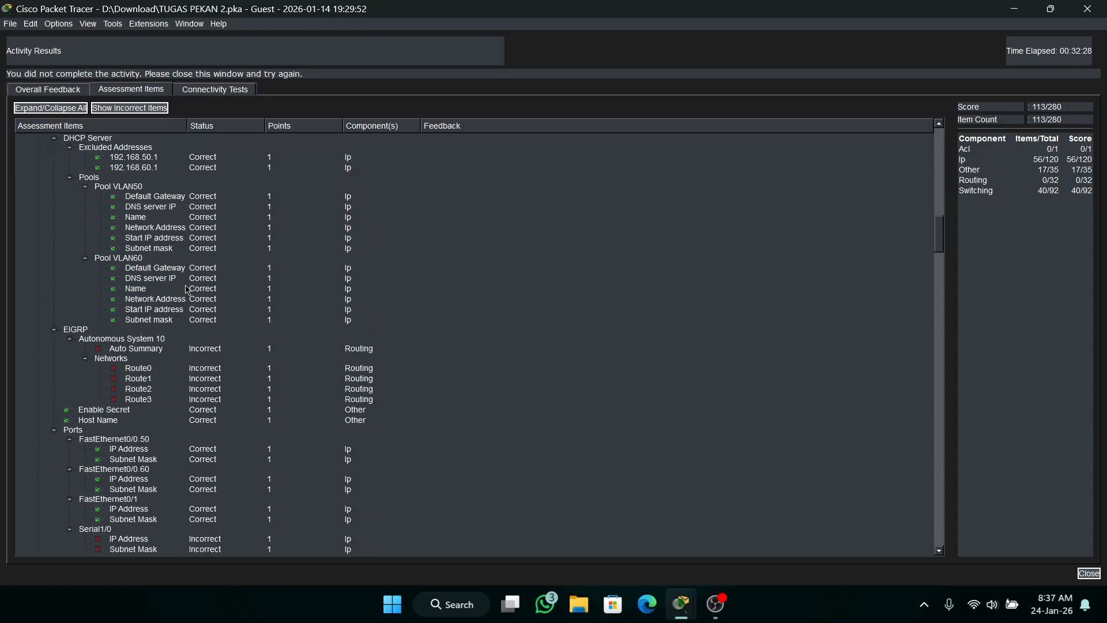
pyautogui.scroll(-3, 111, 402)
pyautogui.scroll(-20, 130, 414)
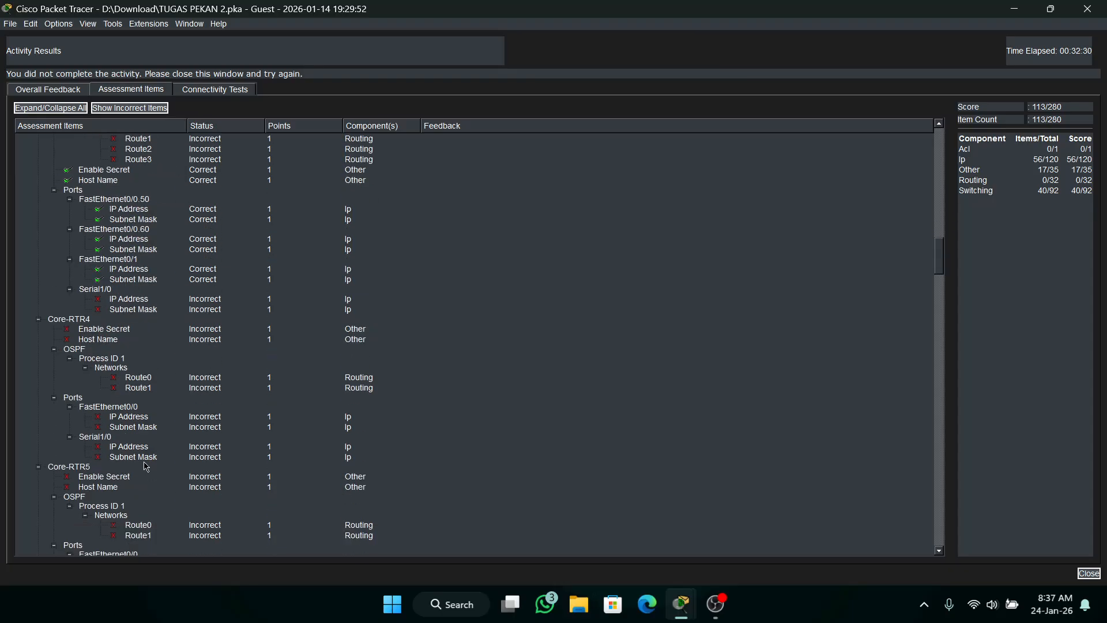
# Review the assessment items for switches SW1 to SW5, including their trunk VLANs, and return to the topology.
pyautogui.scroll(-20, 195, 433)
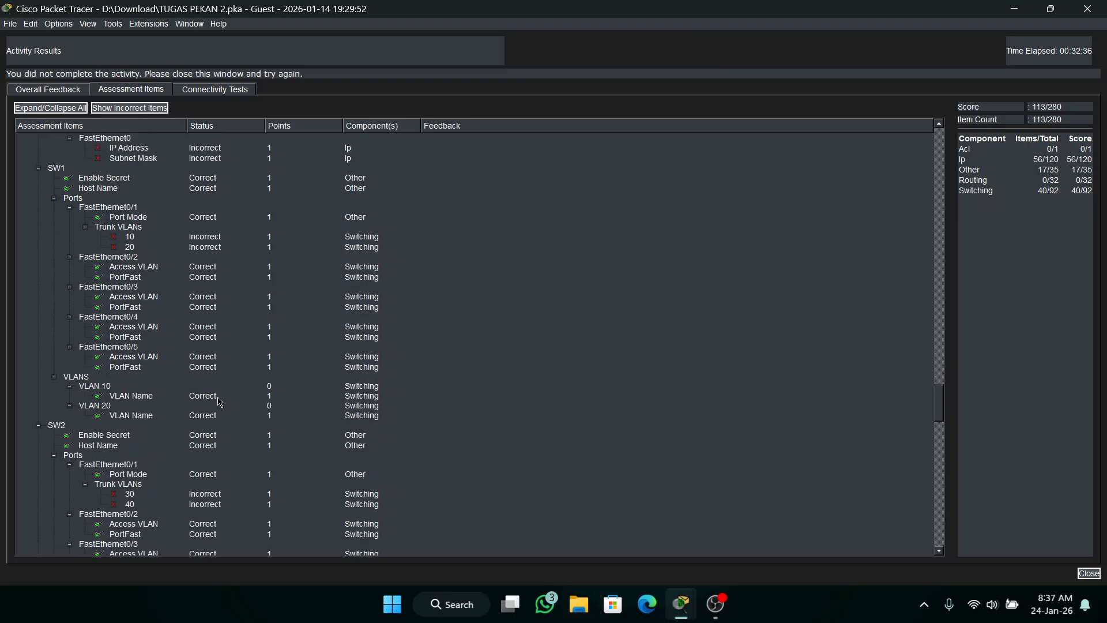
pyautogui.scroll(-20, 219, 402)
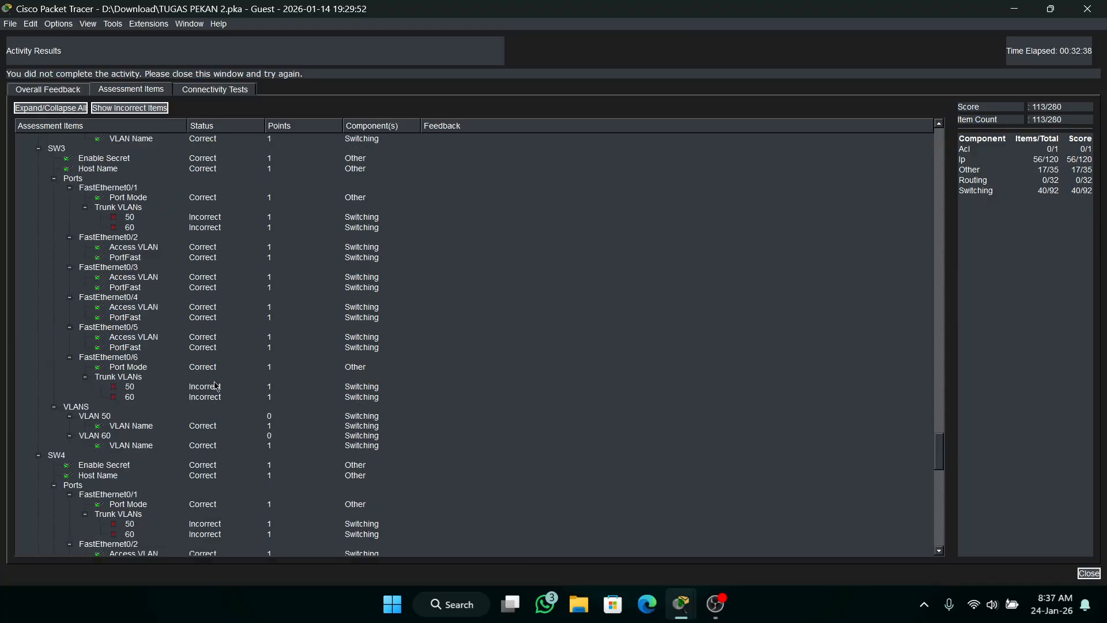
pyautogui.scroll(-12, 216, 386)
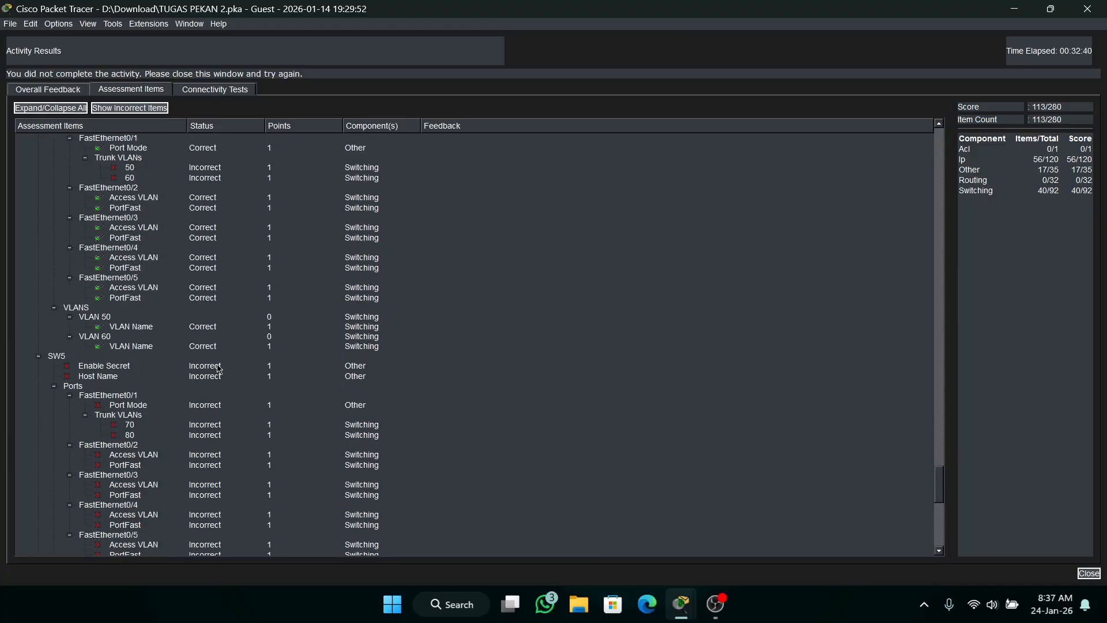
pyautogui.scroll(2, 218, 368)
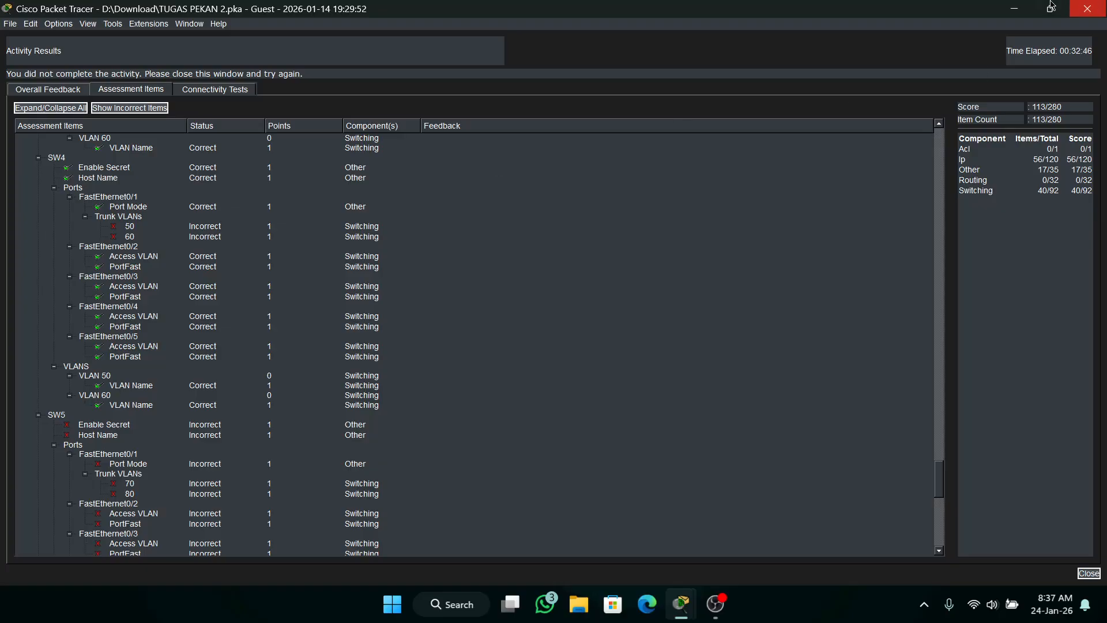
pyautogui.click(1090, 9)
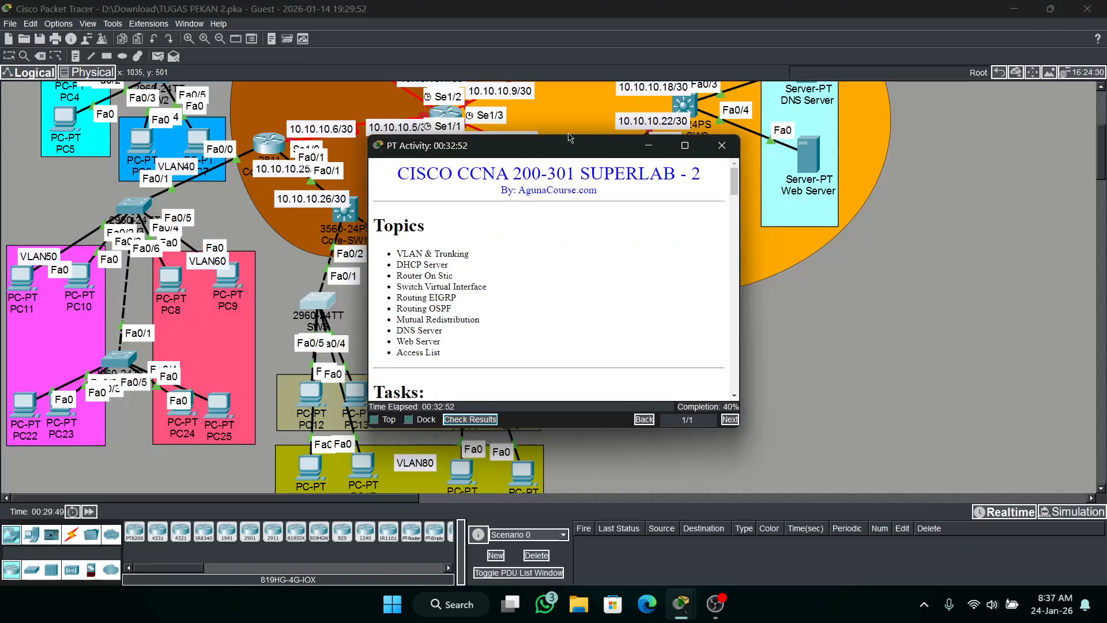
pyautogui.click(645, 143)
# Open the SW1 command line, enter privileged mode with the enable password, and enter interface configuration for fa0/1.
pyautogui.scroll(5, 643, 140)
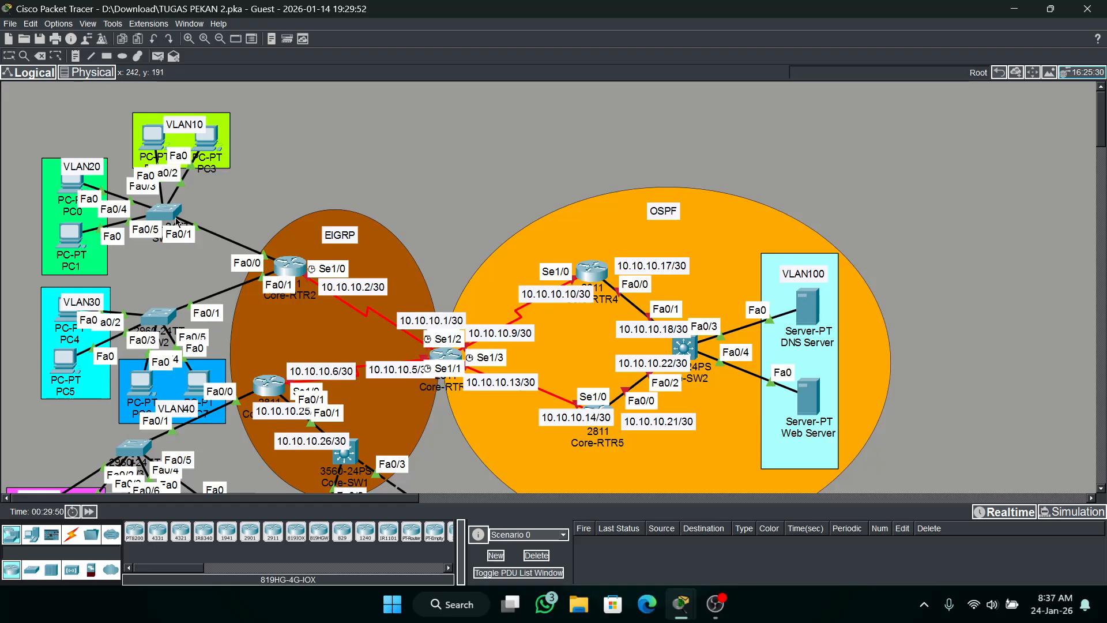
pyautogui.click(163, 212)
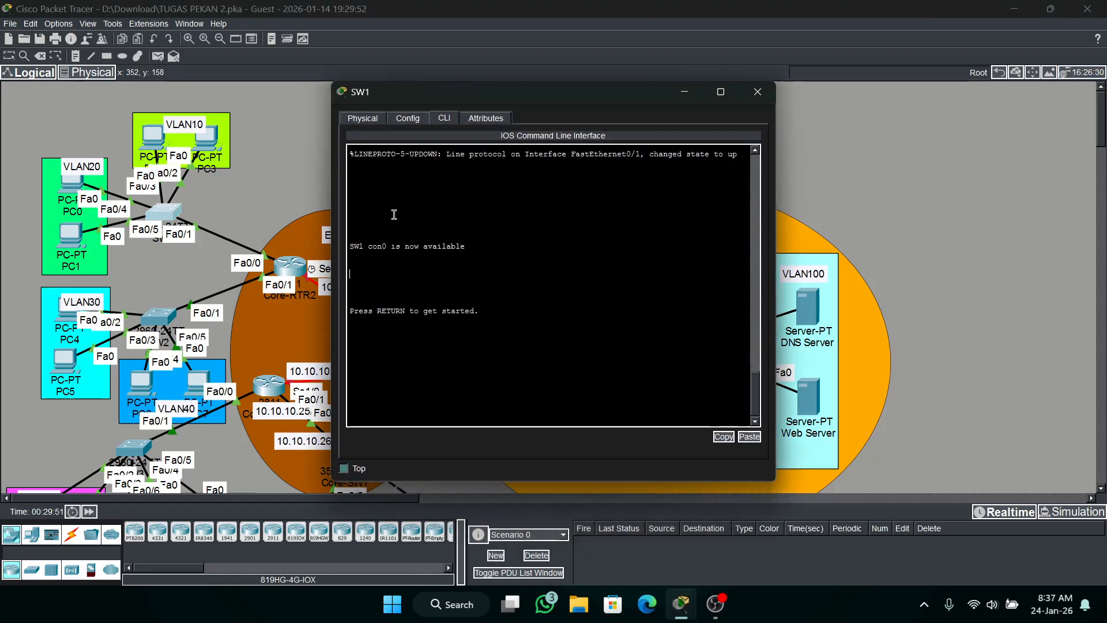
pyautogui.press('Return')
pyautogui.write('en')
pyautogui.press('Return')
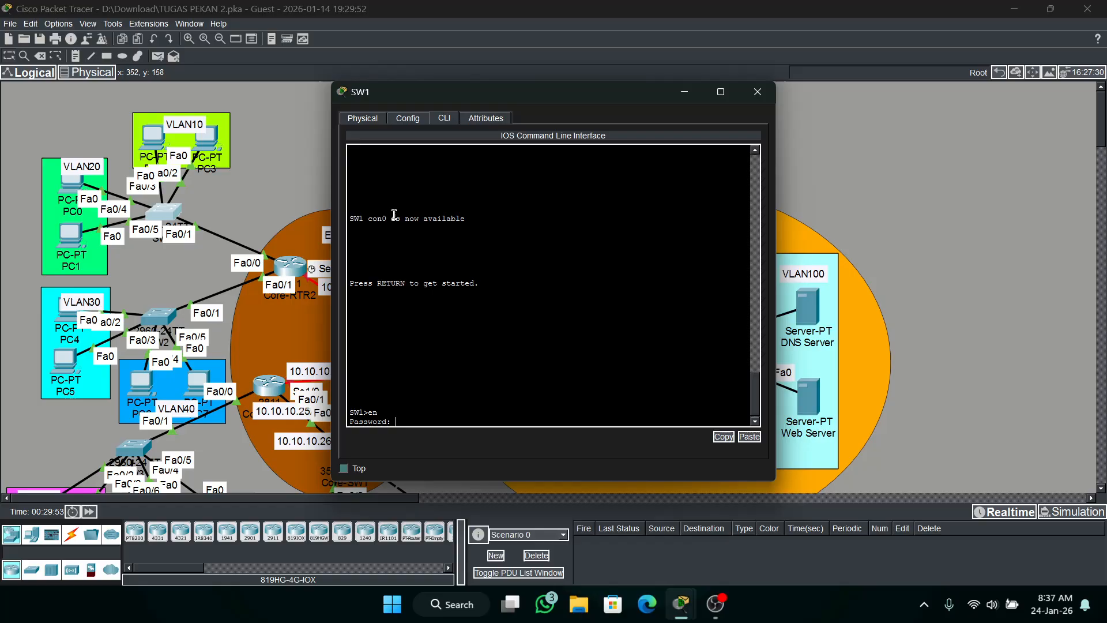
pyautogui.press('Return')
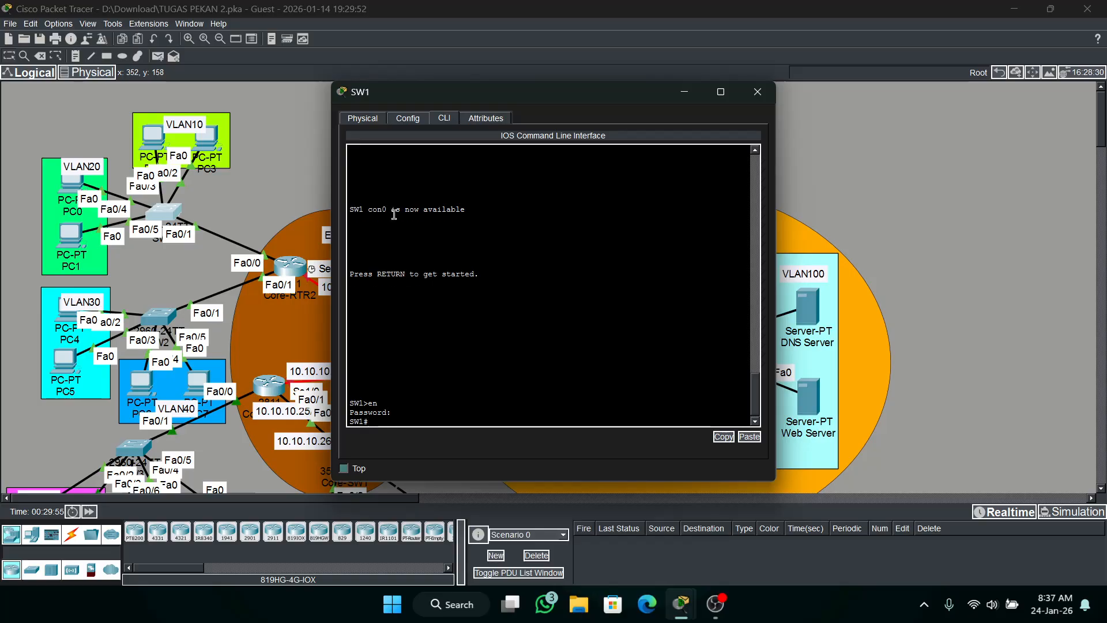
pyautogui.write('conf t')
pyautogui.press('Return')
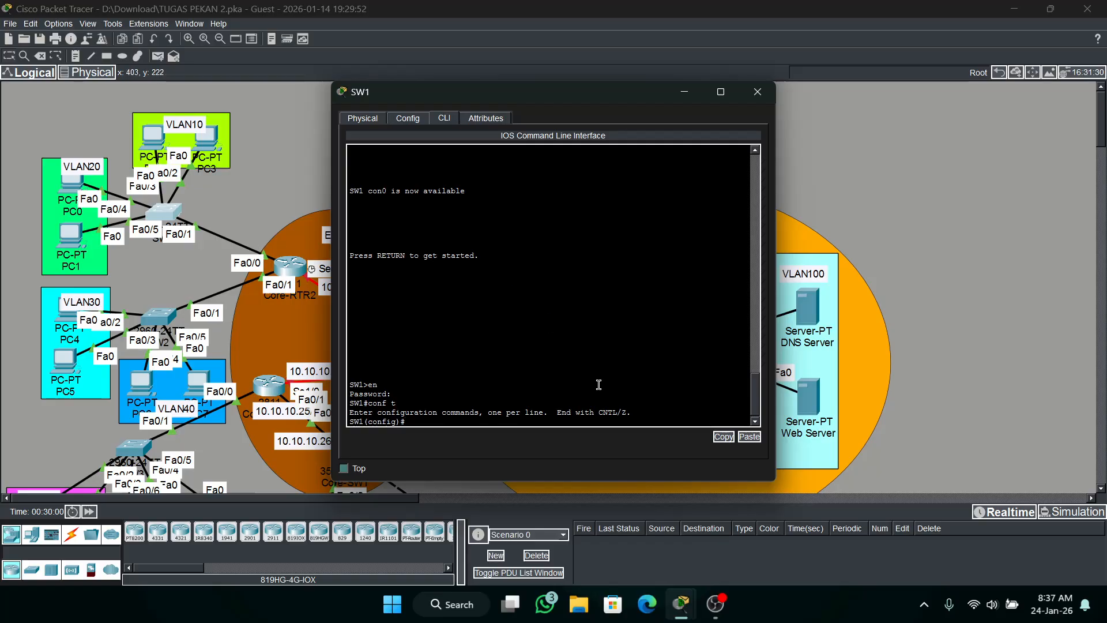
pyautogui.write('int fa0/1')
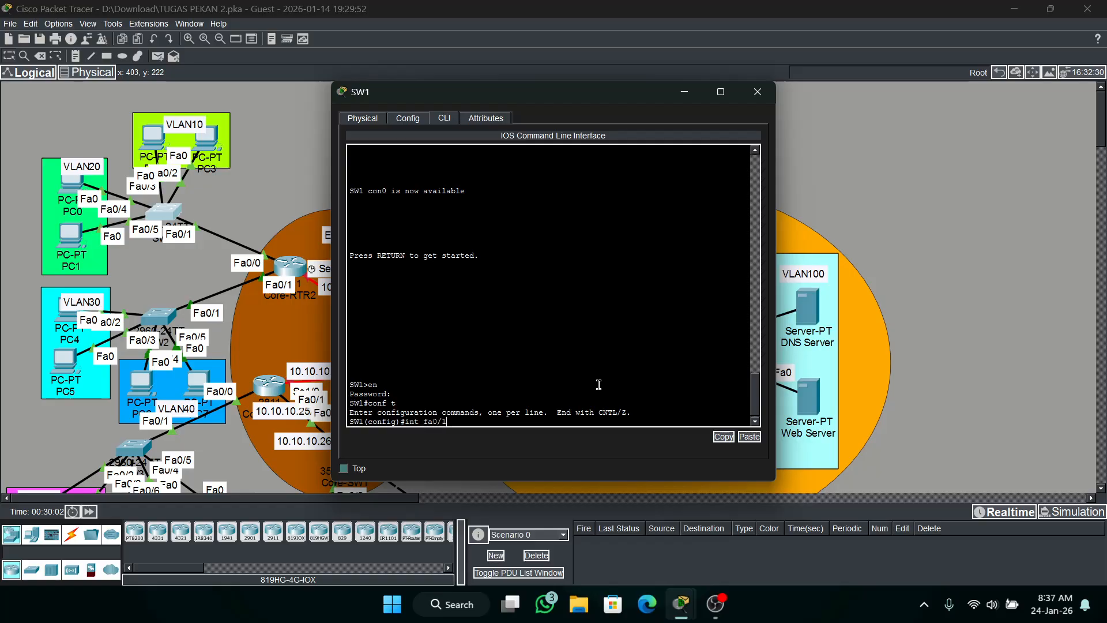
pyautogui.press('Return')
# Try to restrict the allowed VLANs on SW1's fa0/1 trunk to 10 and 20.
pyautogui.write('sw')
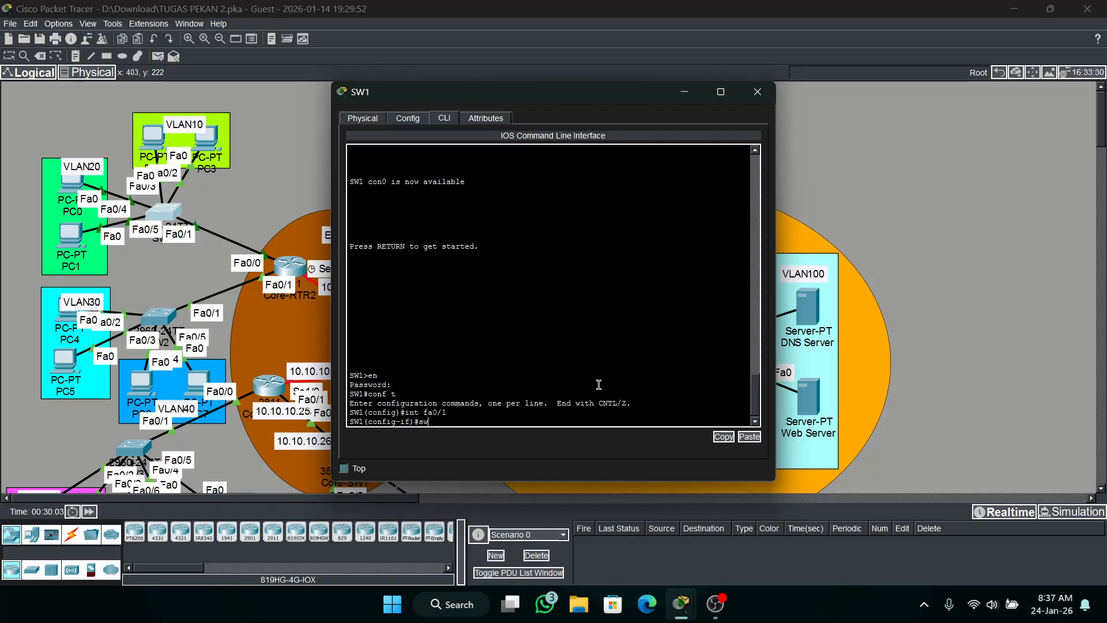
pyautogui.press('Tab')
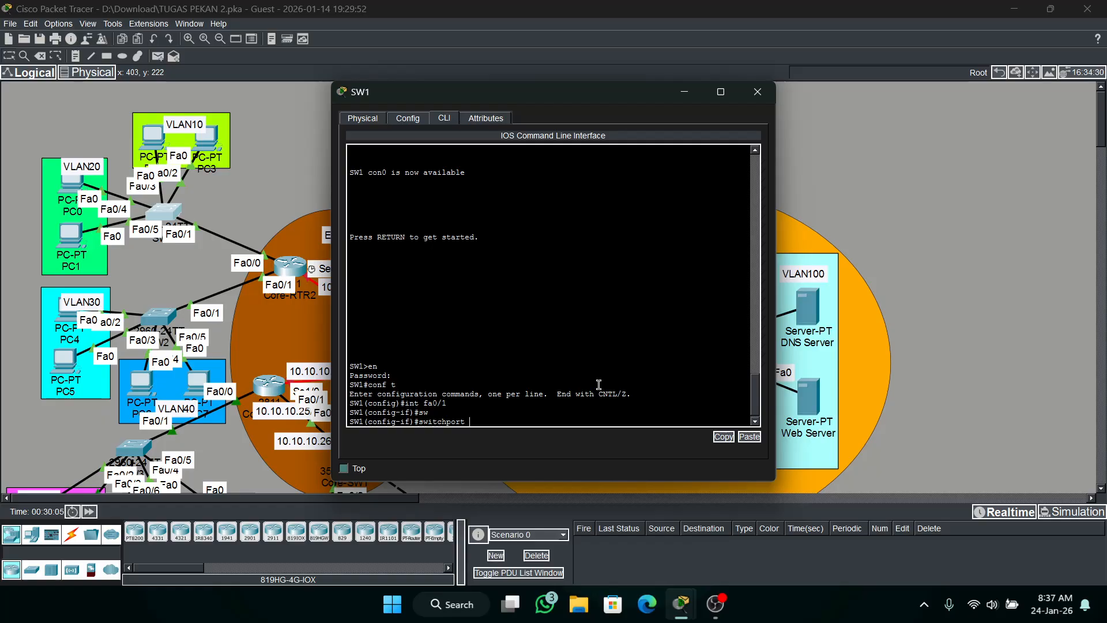
pyautogui.write('a')
pyautogui.press('BackSpace')
pyautogui.write('t')
pyautogui.press('Tab')
pyautogui.write('a')
pyautogui.press('Tab')
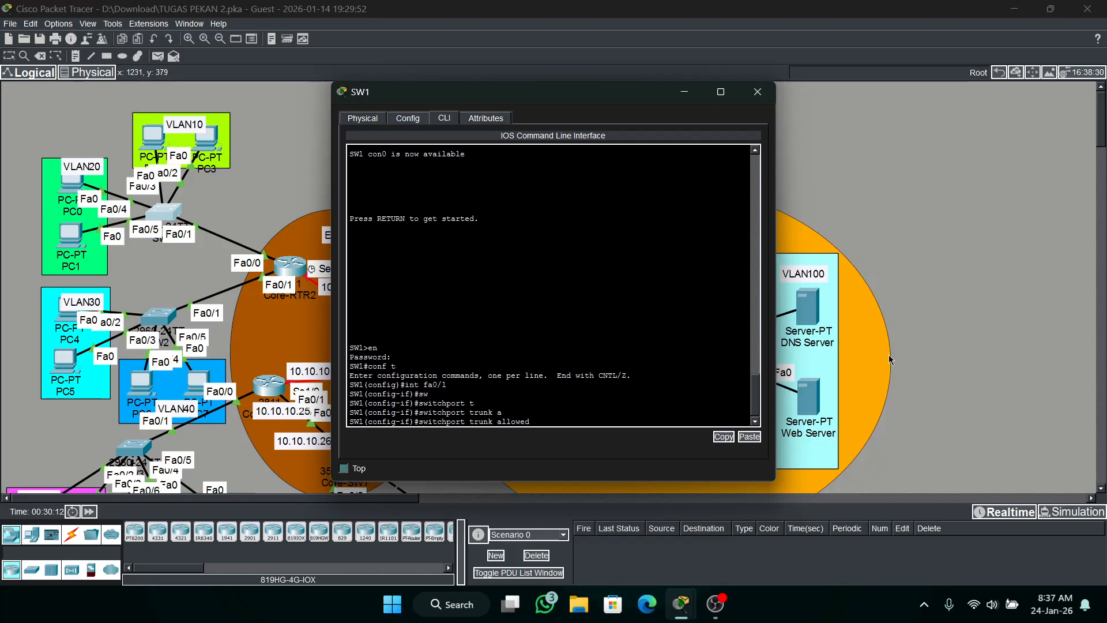
pyautogui.write('vl 10,20')
pyautogui.press('Return')
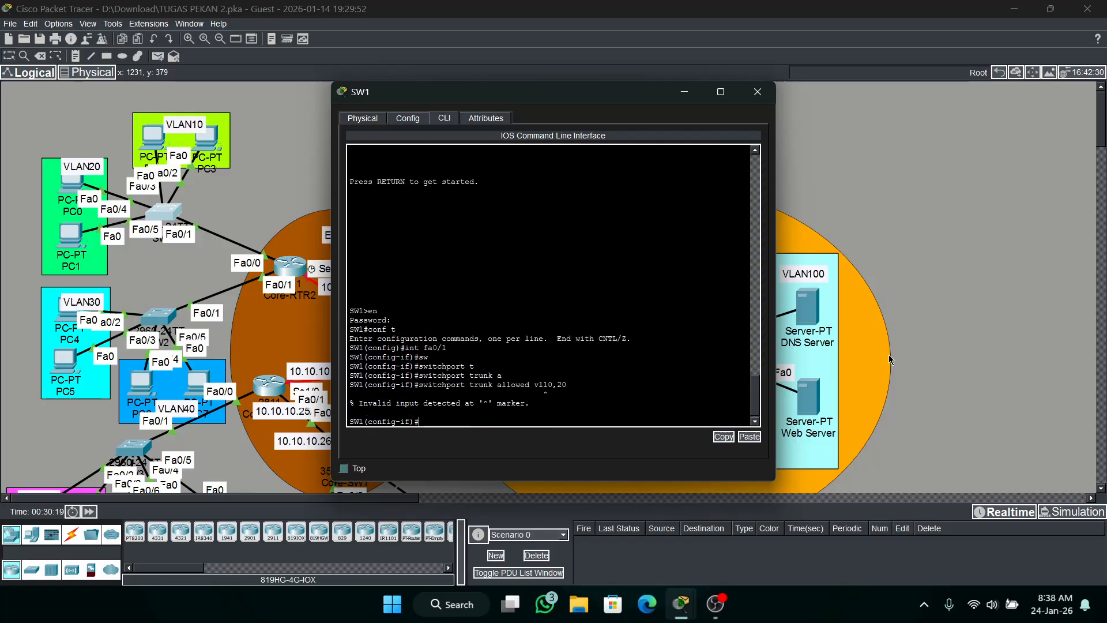
# Correct the rejected trunk command so SW1's fa0/1 trunk allows only VLANs 10 and 20.
pyautogui.press('Up')
pyautogui.press('Left')
pyautogui.press('Left')
pyautogui.press('Left')
pyautogui.press('Left')
pyautogui.press('Left')
pyautogui.press('Return')
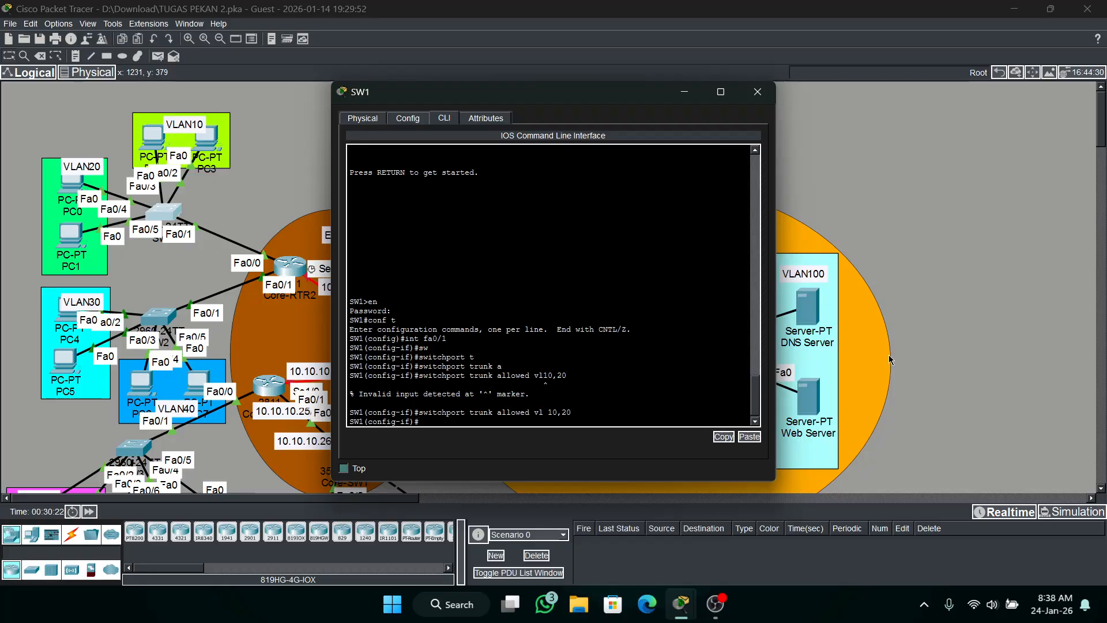
# Open the SW2 command line, enter privileged mode with the enable password, and enter interface configuration for fa0/1.
pyautogui.click(151, 326)
pyautogui.press('Return')
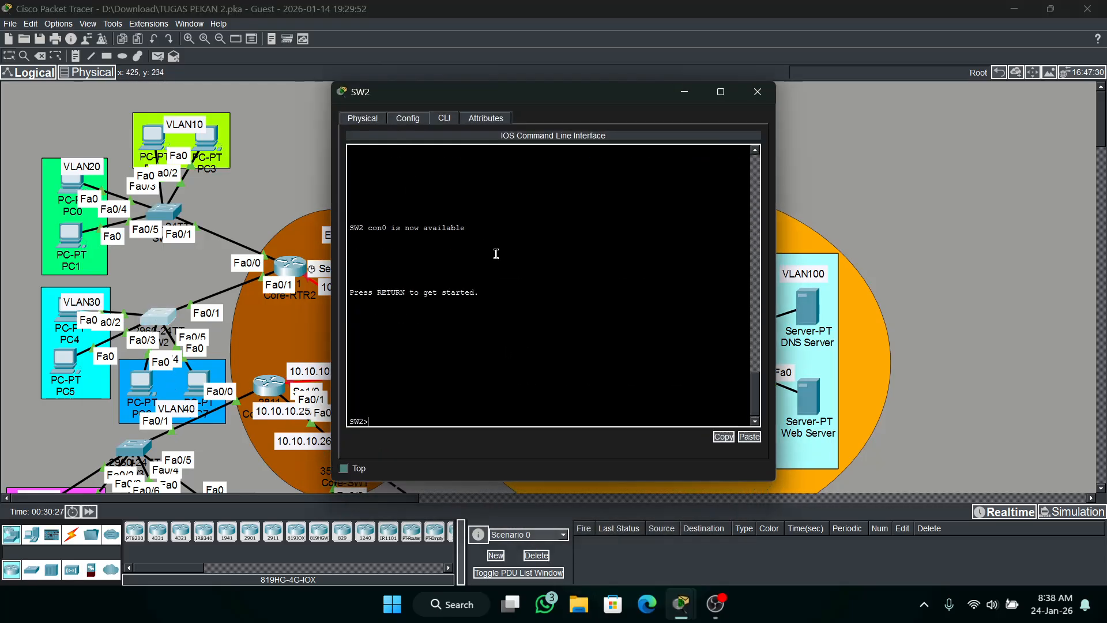
pyautogui.write('en')
pyautogui.press('Return')
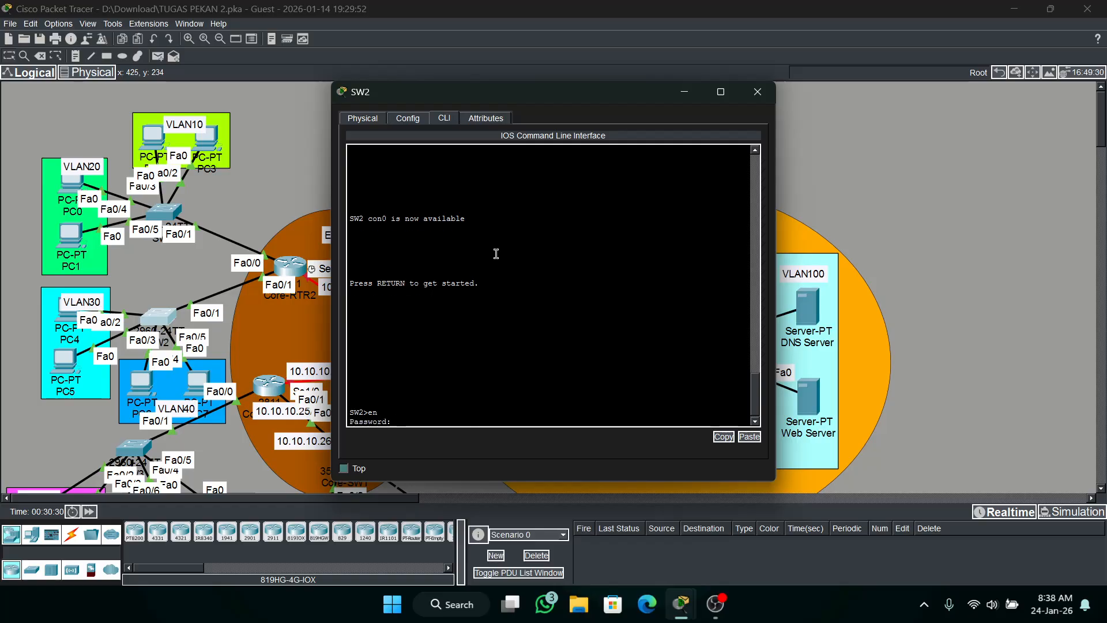
pyautogui.press('Return')
pyautogui.write('conf t')
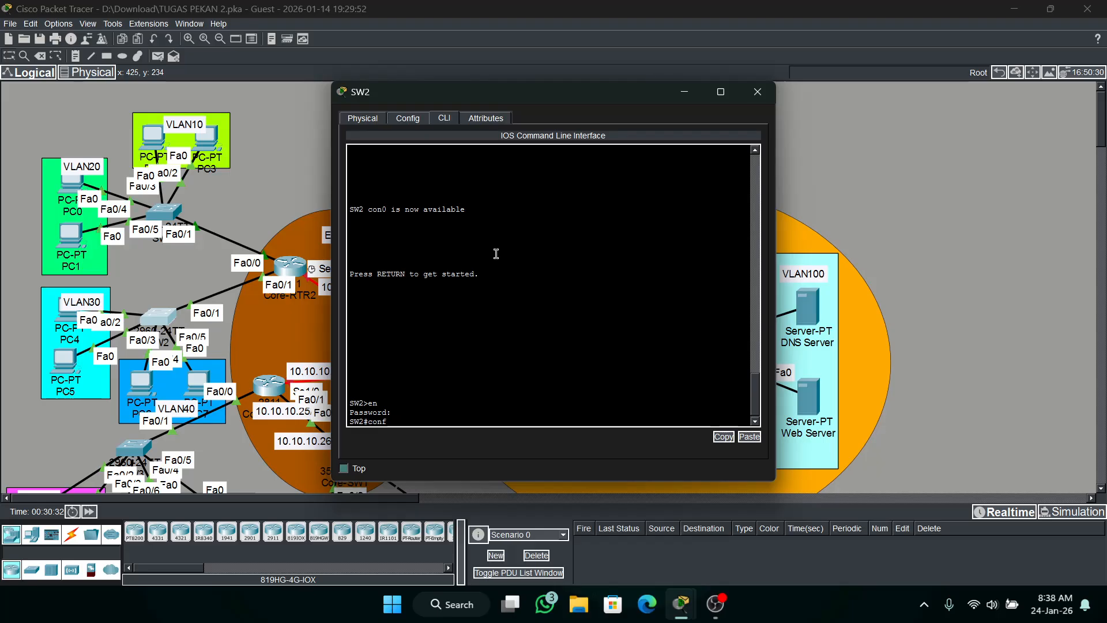
pyautogui.press('Return')
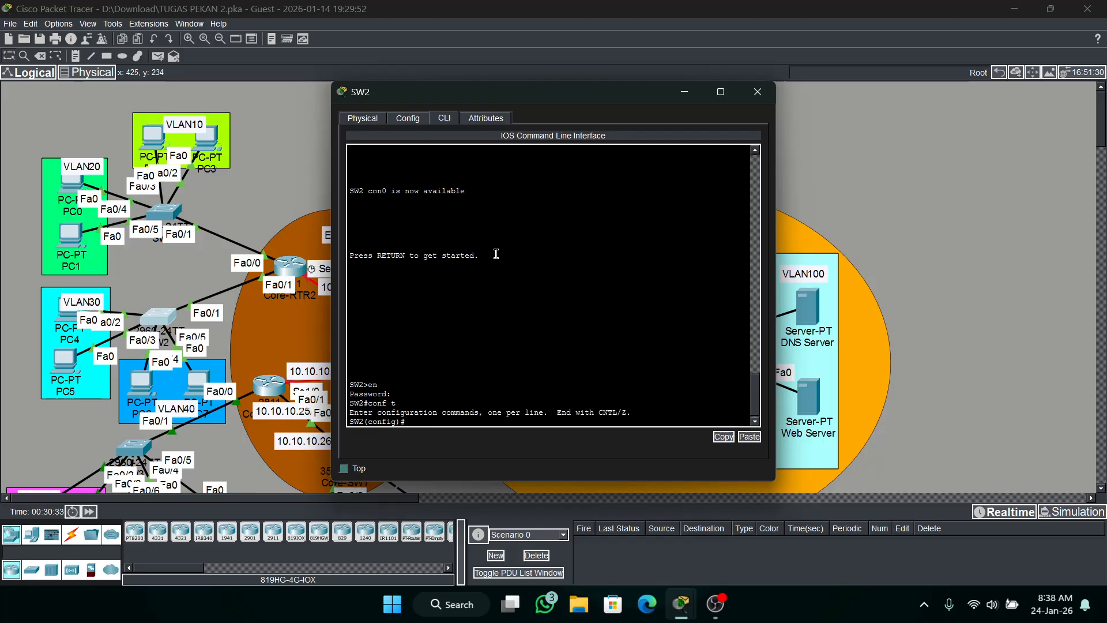
pyautogui.write('int')
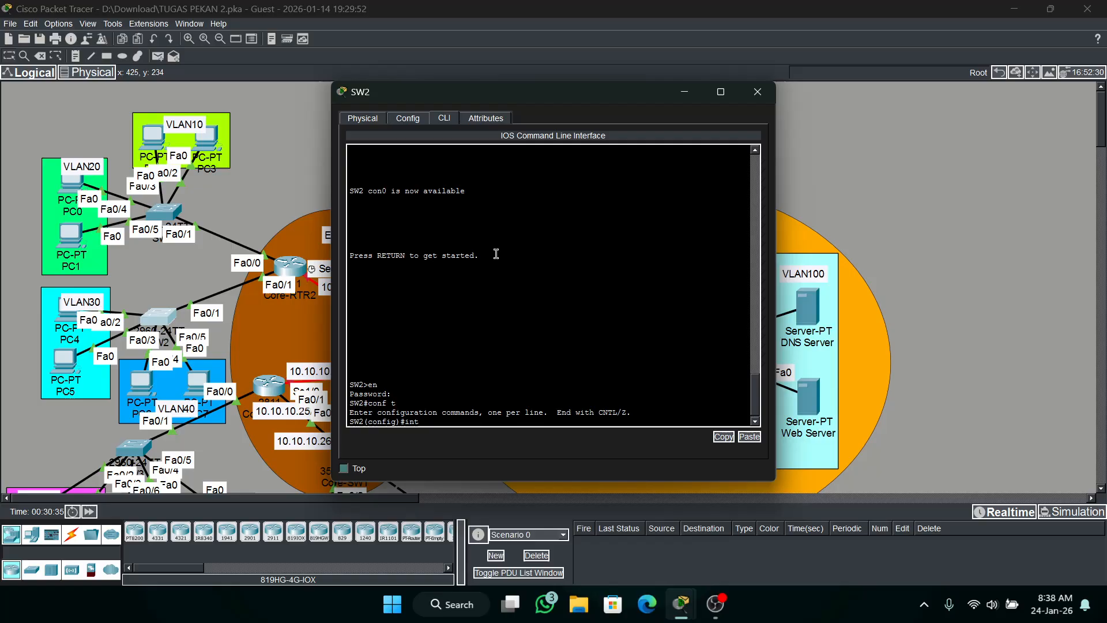
pyautogui.write(' fa0/1')
pyautogui.press('Return')
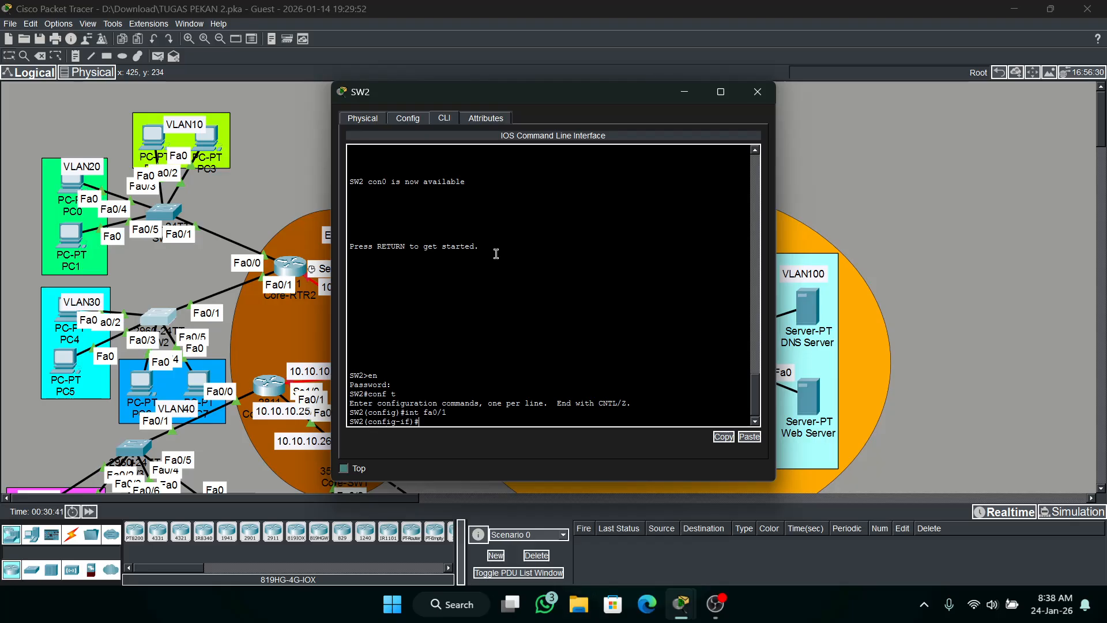
# Restrict the allowed VLANs on SW2's fa0/1 trunk to 30 and 40, and close the SW2 window.
pyautogui.write('sw tr all vl')
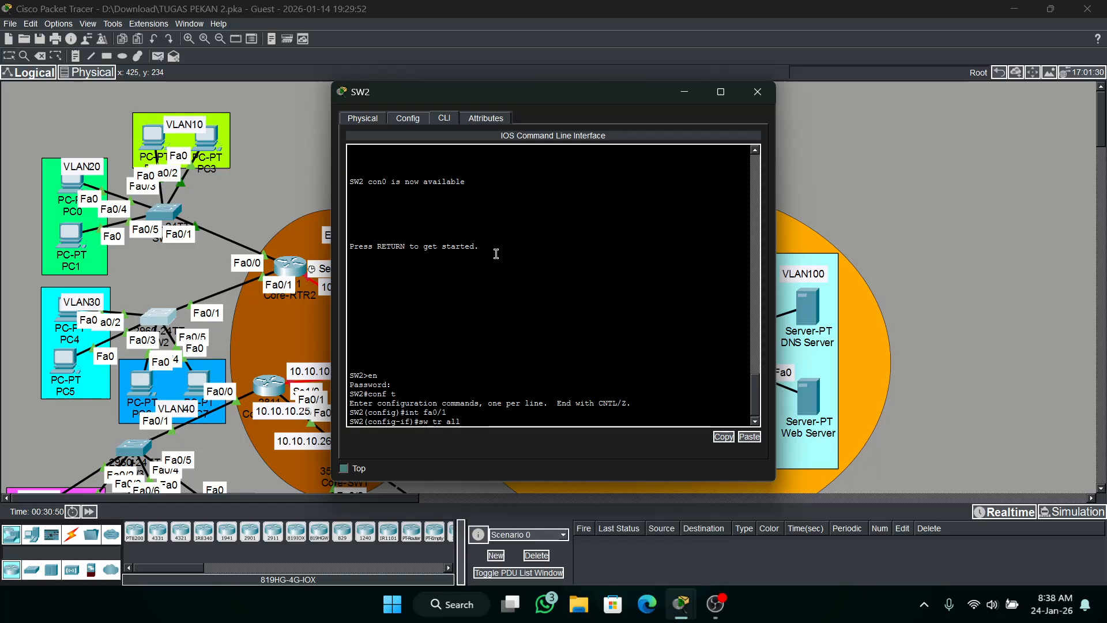
pyautogui.press('Tab')
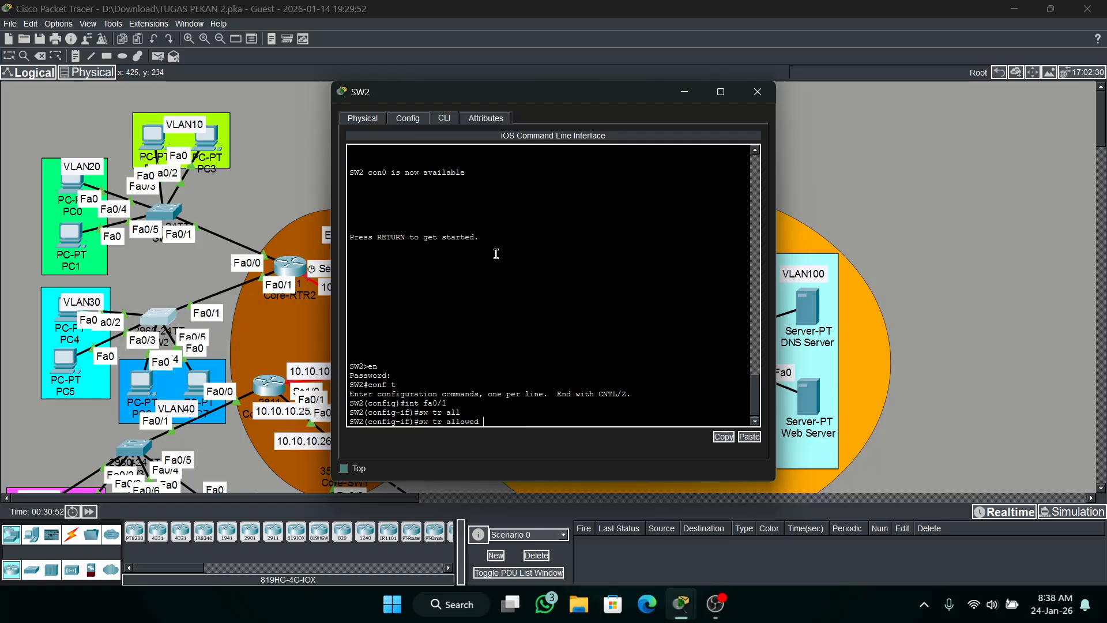
pyautogui.write('vl 30,40')
pyautogui.press('Return')
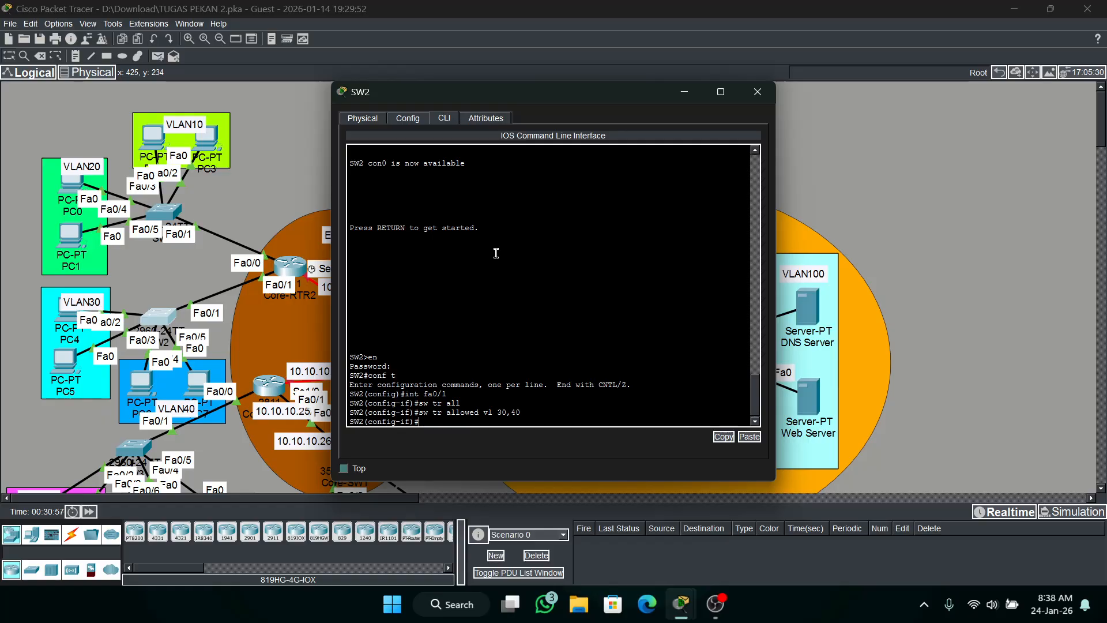
pyautogui.click(757, 92)
# Open the SW3 command line and enter interface range configuration for fa0/1 and fa0/6.
pyautogui.scroll(-3, 234, 380)
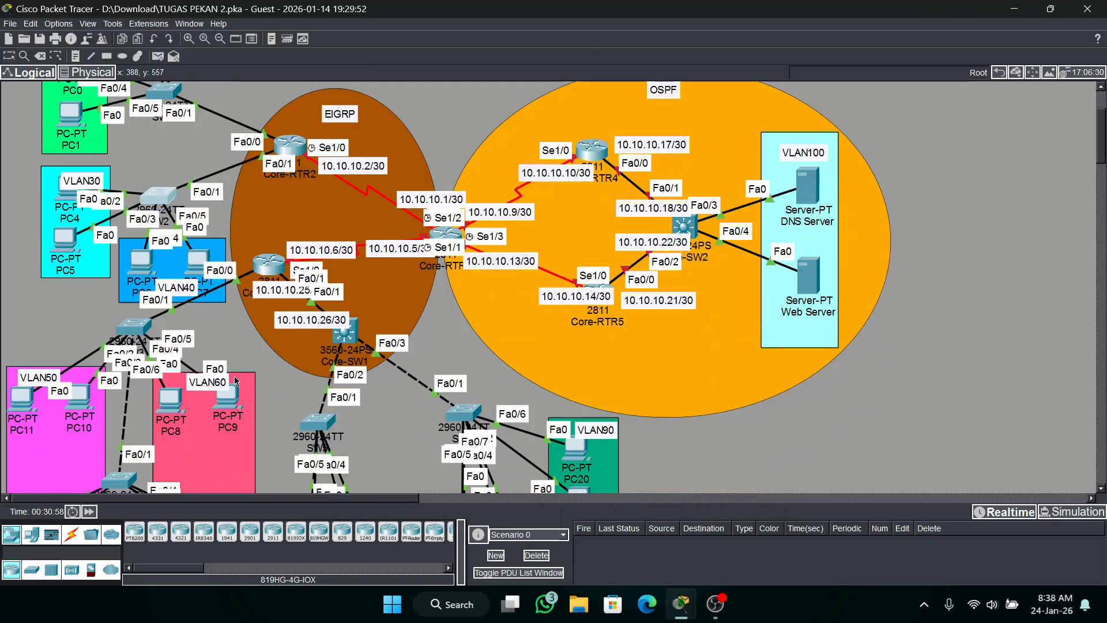
pyautogui.scroll(-3, 152, 381)
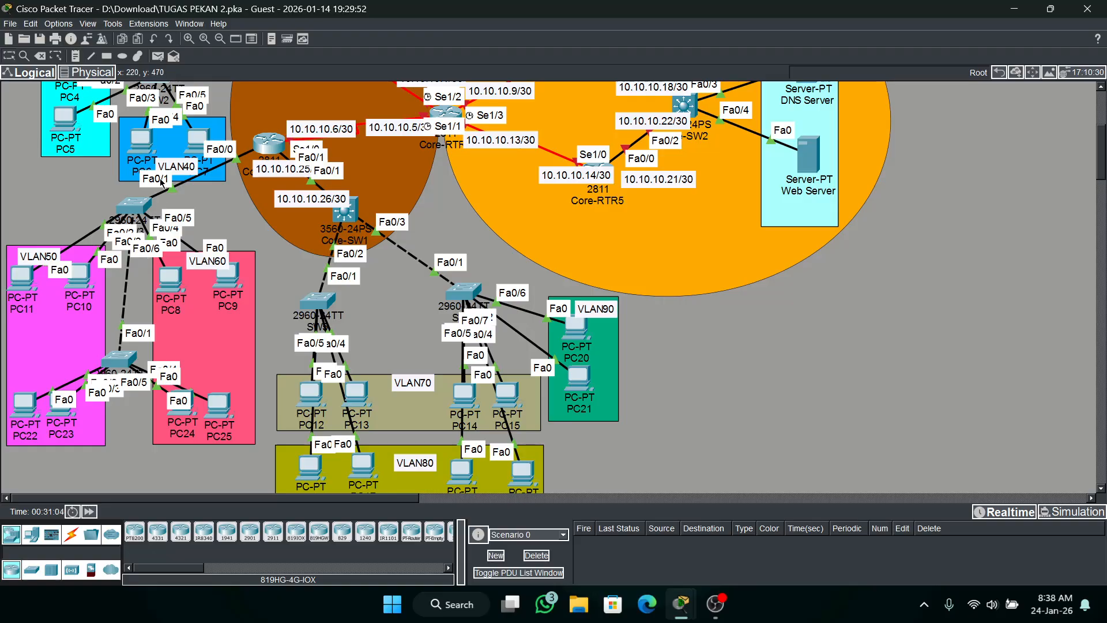
pyautogui.click(134, 205)
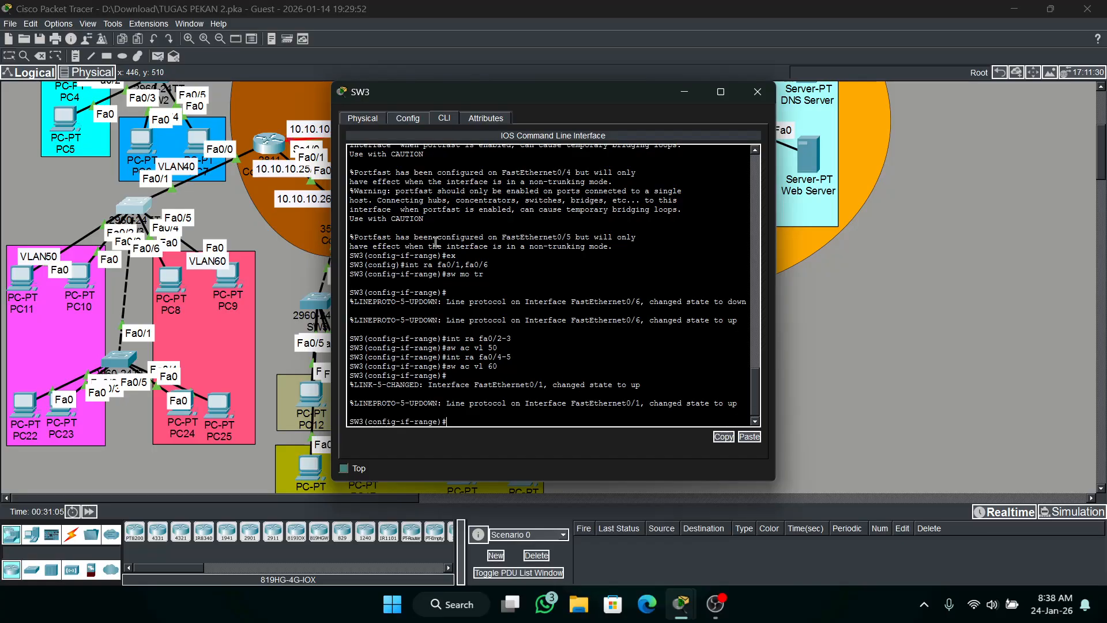
pyautogui.write('ex')
pyautogui.press('Return')
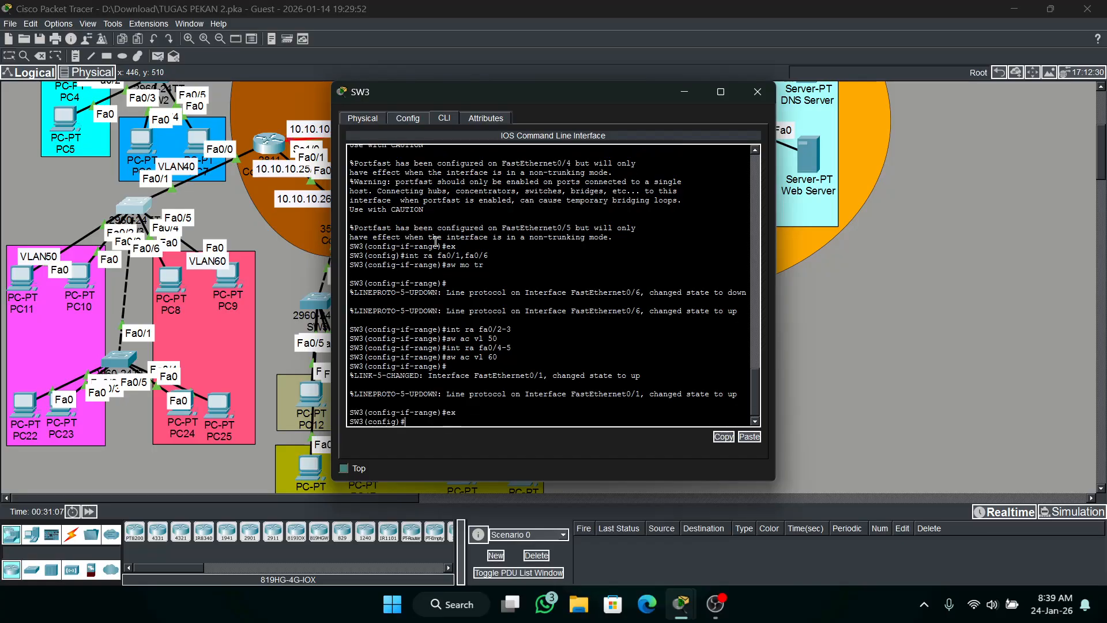
pyautogui.write('int ra fa0/1')
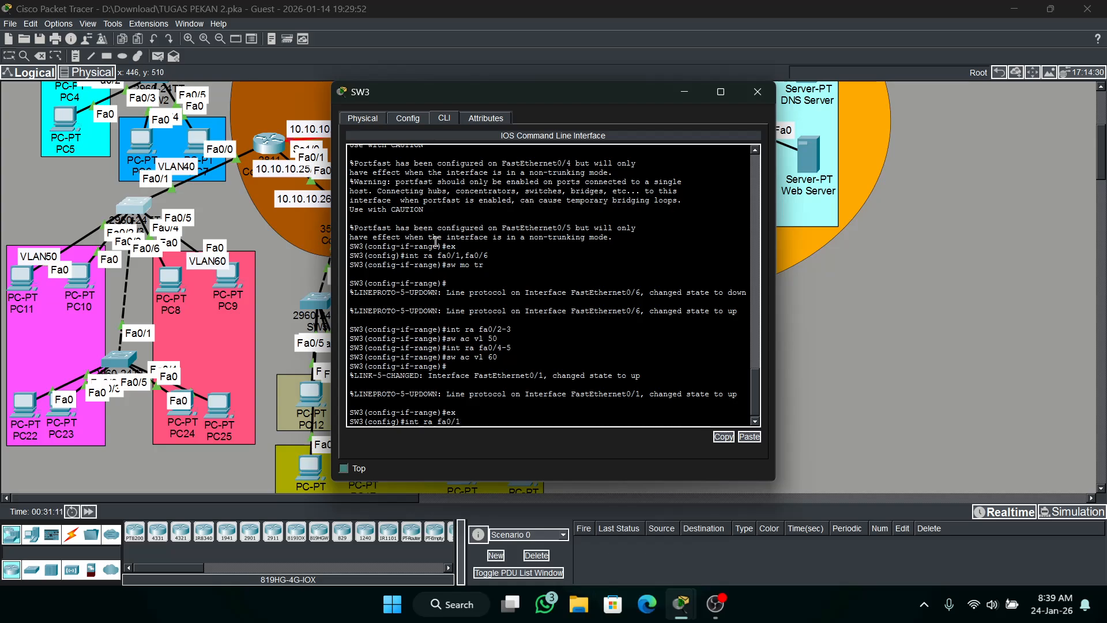
pyautogui.write(',fa0/6')
pyautogui.press('Return')
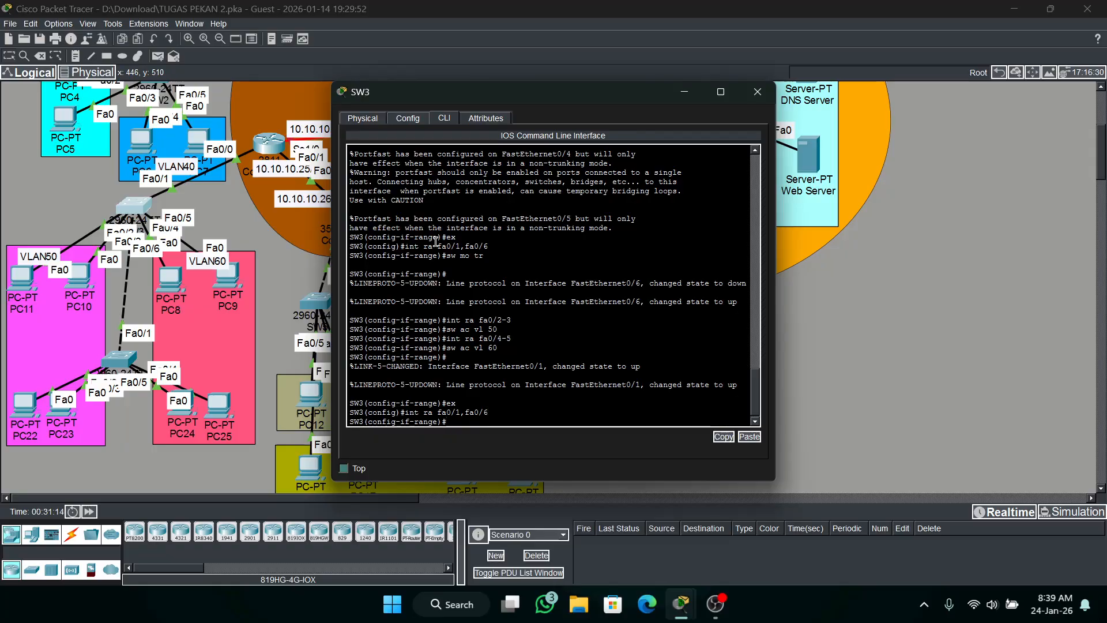
# Restrict the allowed VLANs on SW3's fa0/1 and fa0/6 trunks to 50 and 60.
pyautogui.write('sw tr')
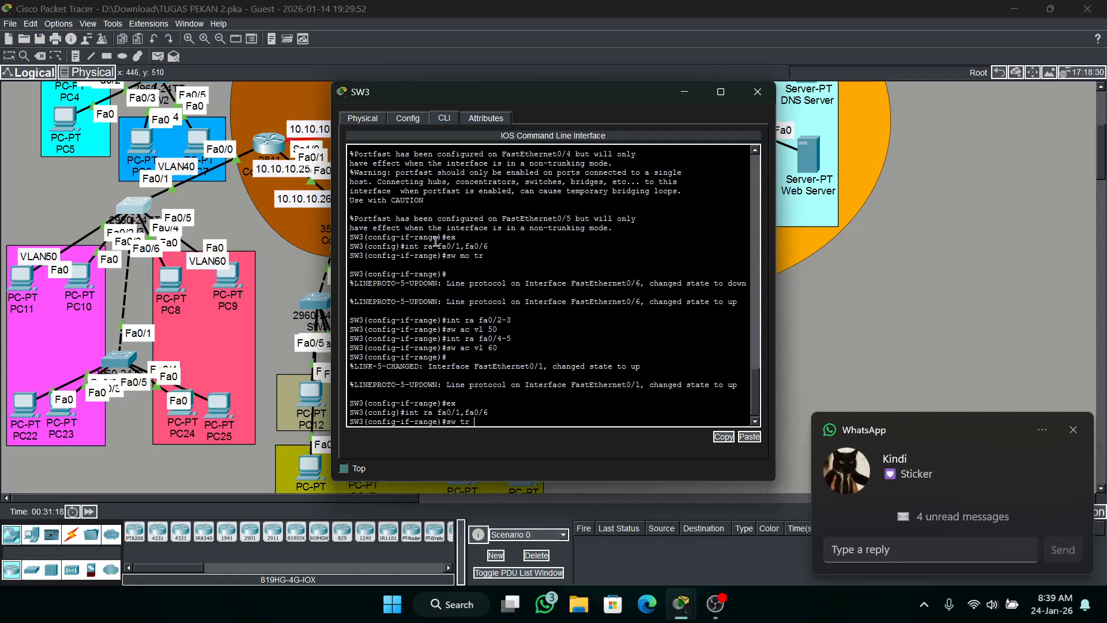
pyautogui.write(' al vl 50')
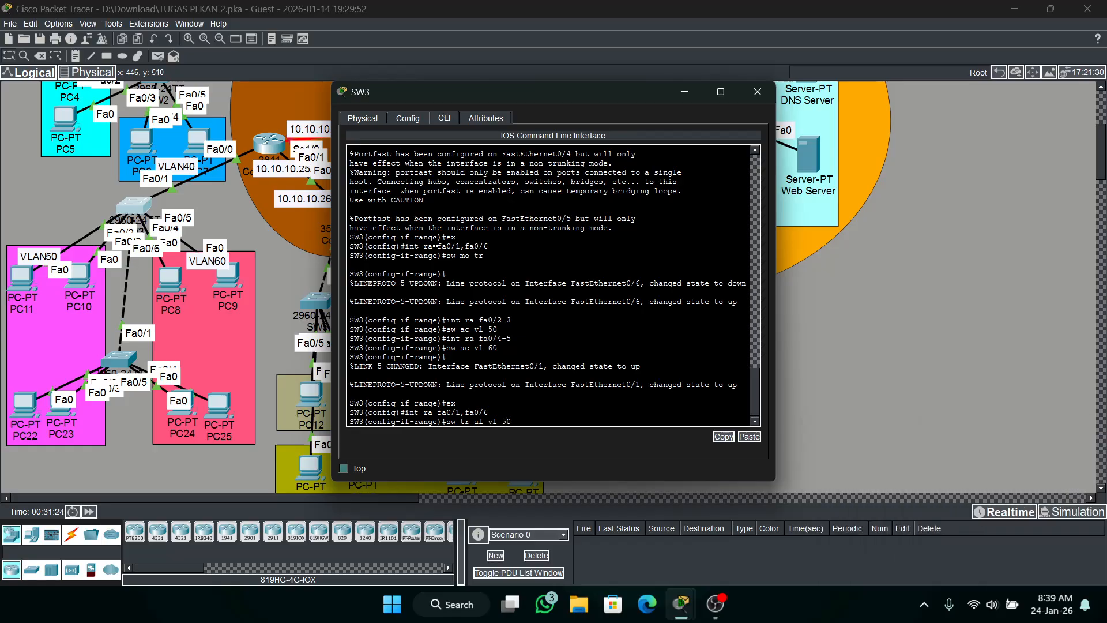
pyautogui.write(',60')
pyautogui.press('Return')
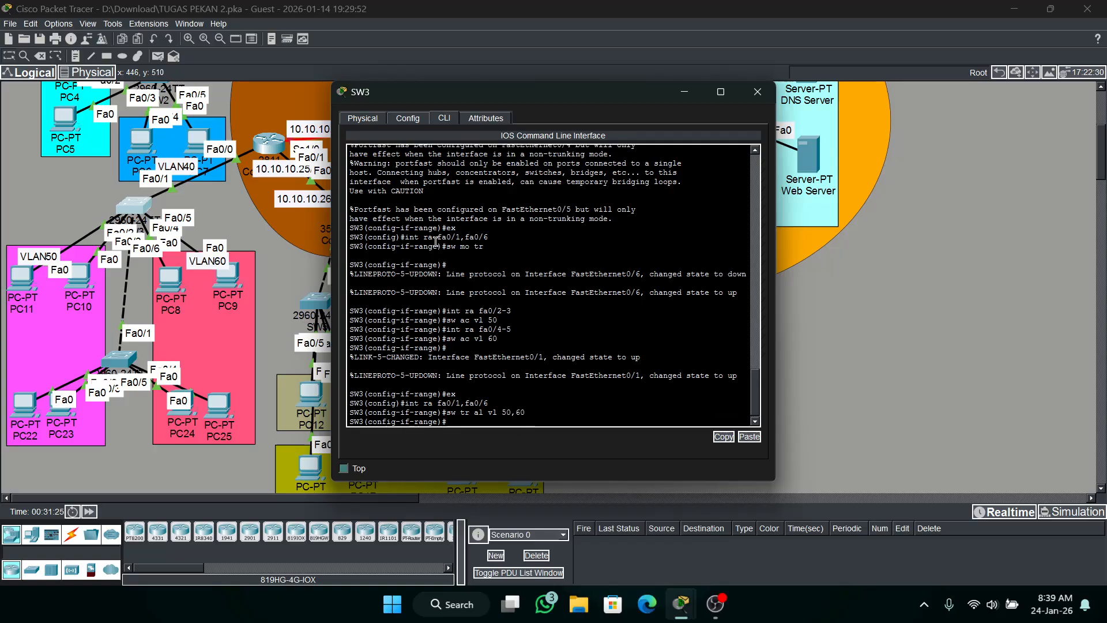
# Open the SW4 command line, leave the interface range mode, and enter interface configuration for fa0/1.
pyautogui.click(129, 363)
pyautogui.write('e)#e')
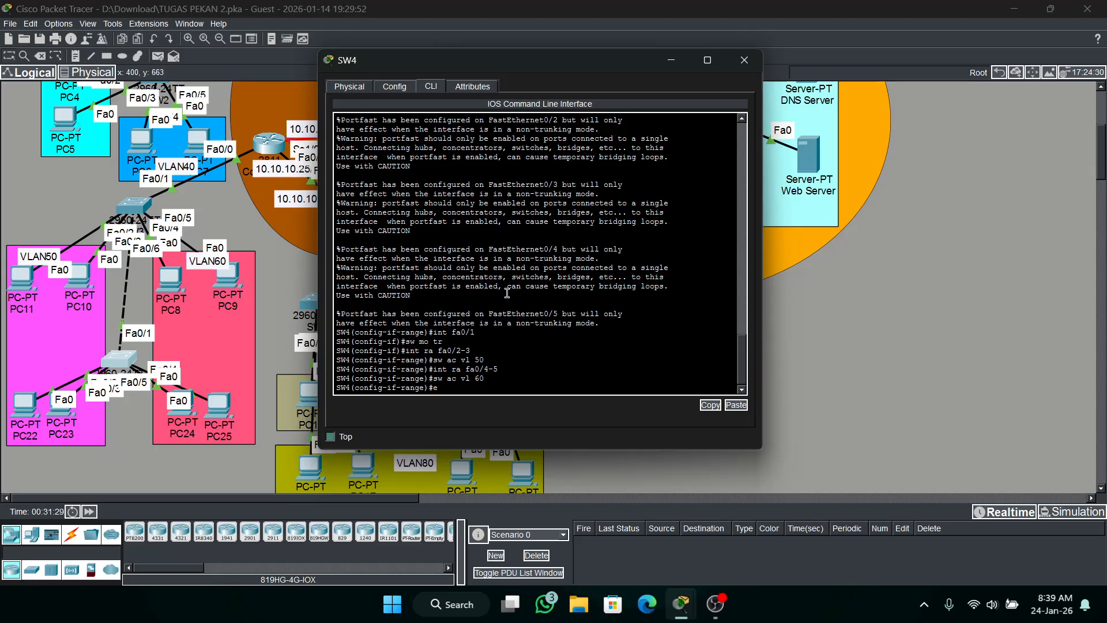
pyautogui.write('x')
pyautogui.press('Return')
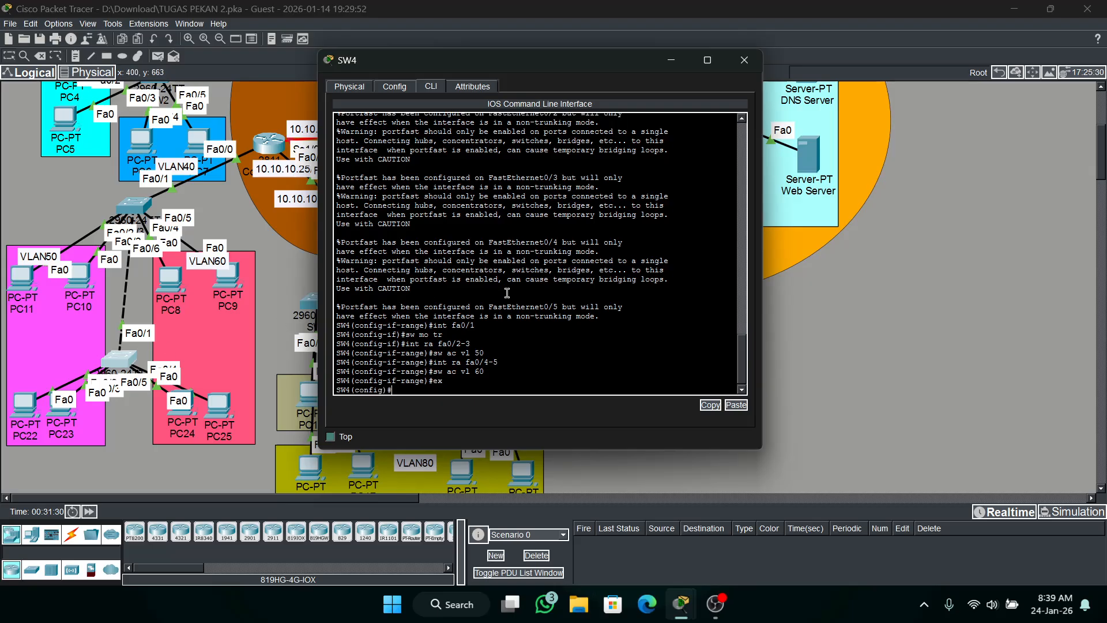
pyautogui.write('int fa0/1')
pyautogui.press('Return')
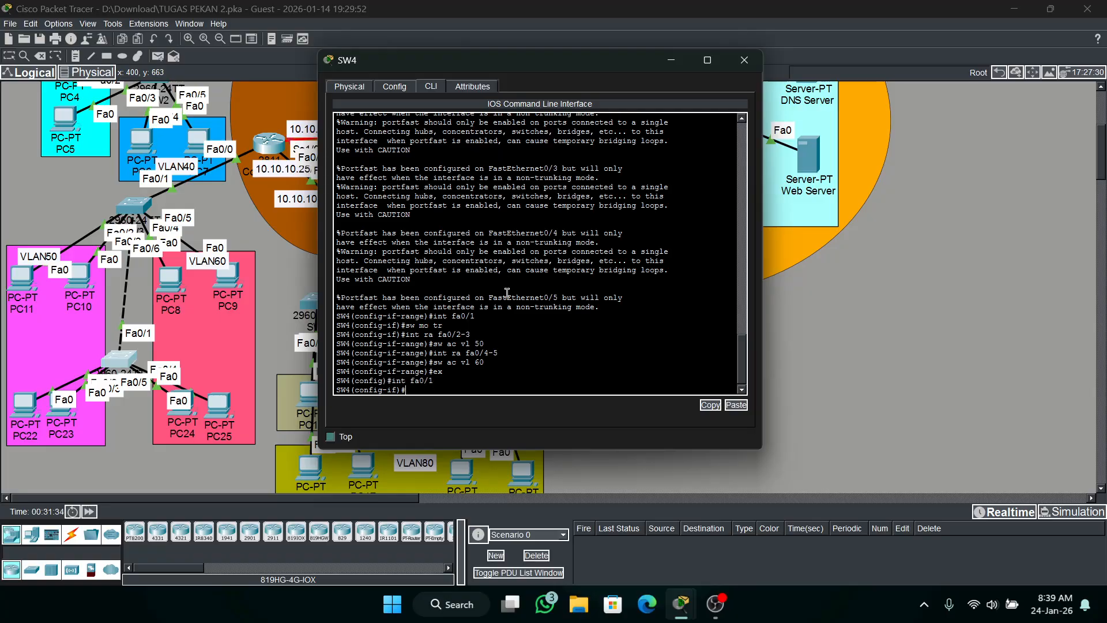
# Restrict the allowed VLANs on SW4's fa0/1 trunk to 50 and 60, and display the trunk interfaces.
pyautogui.write('sw tr al vl 50,60')
pyautogui.press('Return')
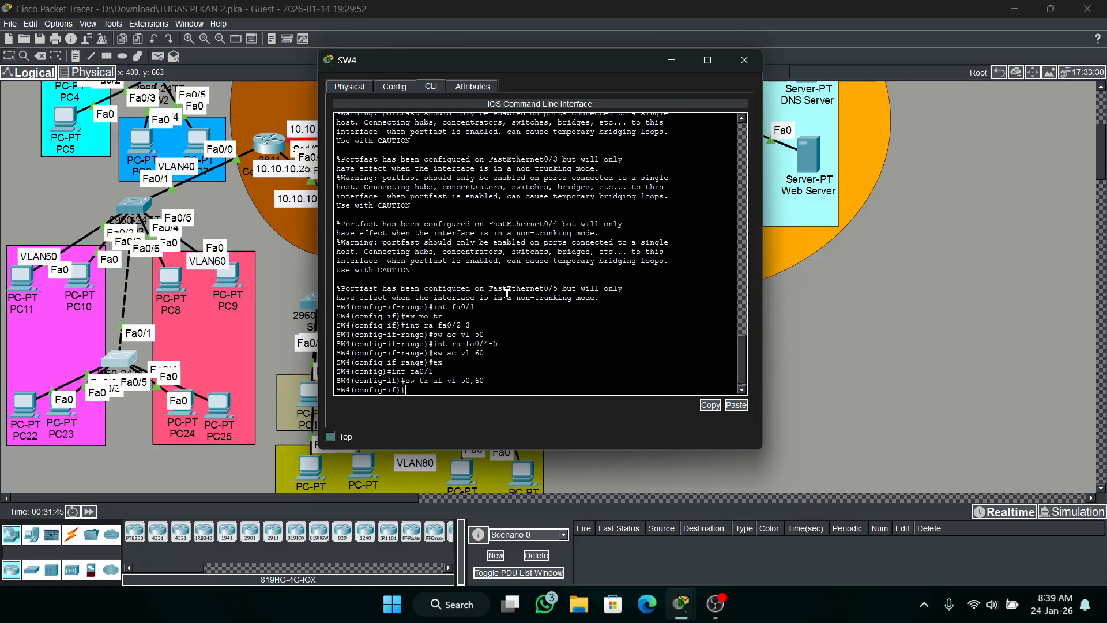
pyautogui.write('do sh int tr')
pyautogui.press('Return')
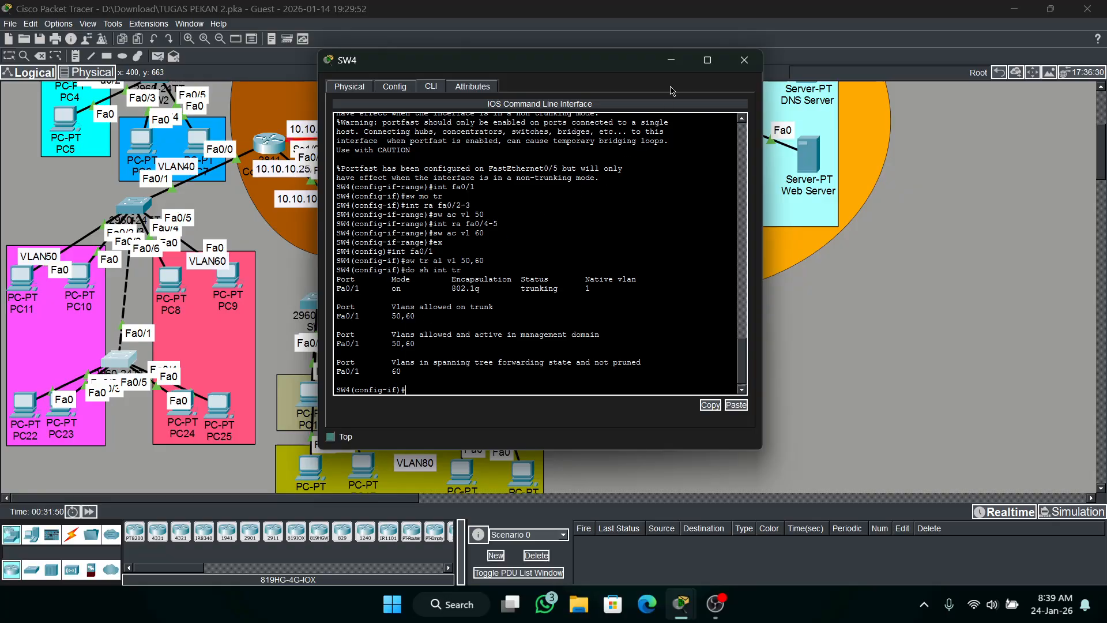
# Bring up the PT Activity instructions, check the activity results, and open the assessment items.
pyautogui.click(682, 606)
pyautogui.moveTo(685, 610)
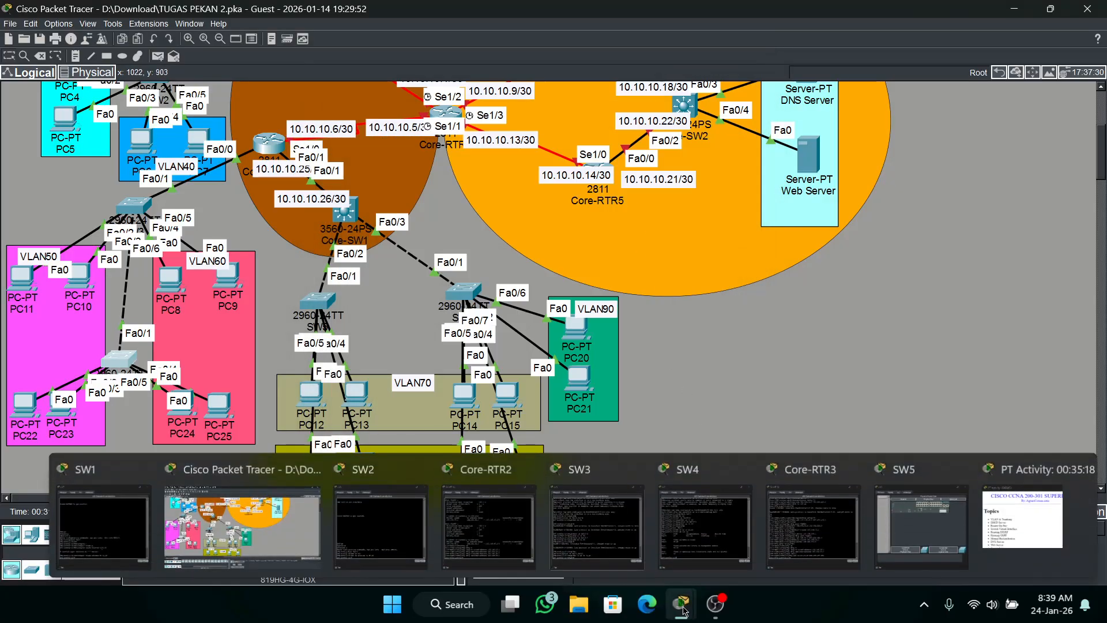
pyautogui.click(1031, 528)
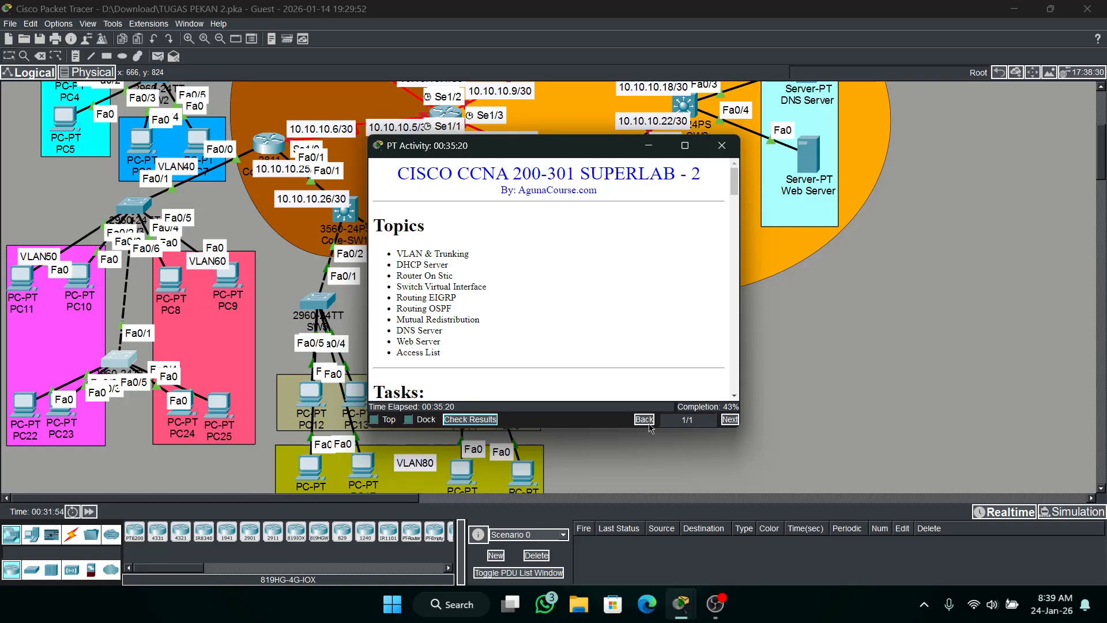
pyautogui.click(462, 420)
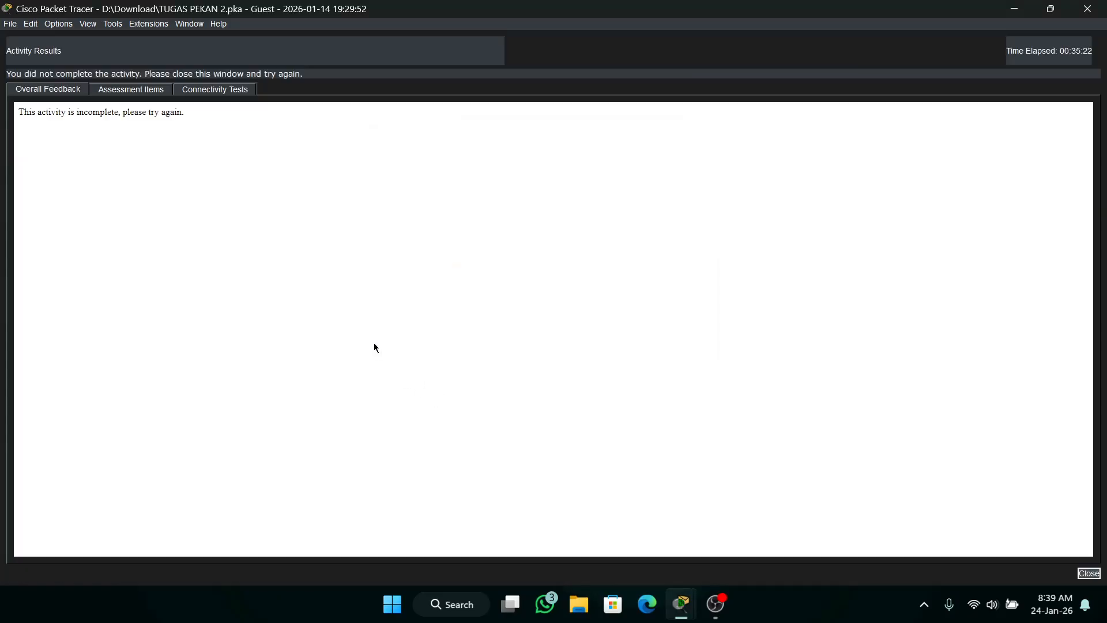
pyautogui.click(119, 91)
# Review the assessment items for switches SW2 to SW6 and router Core-RTR3, and return to the topology.
pyautogui.moveTo(943, 162); pyautogui.dragTo(943, 436)
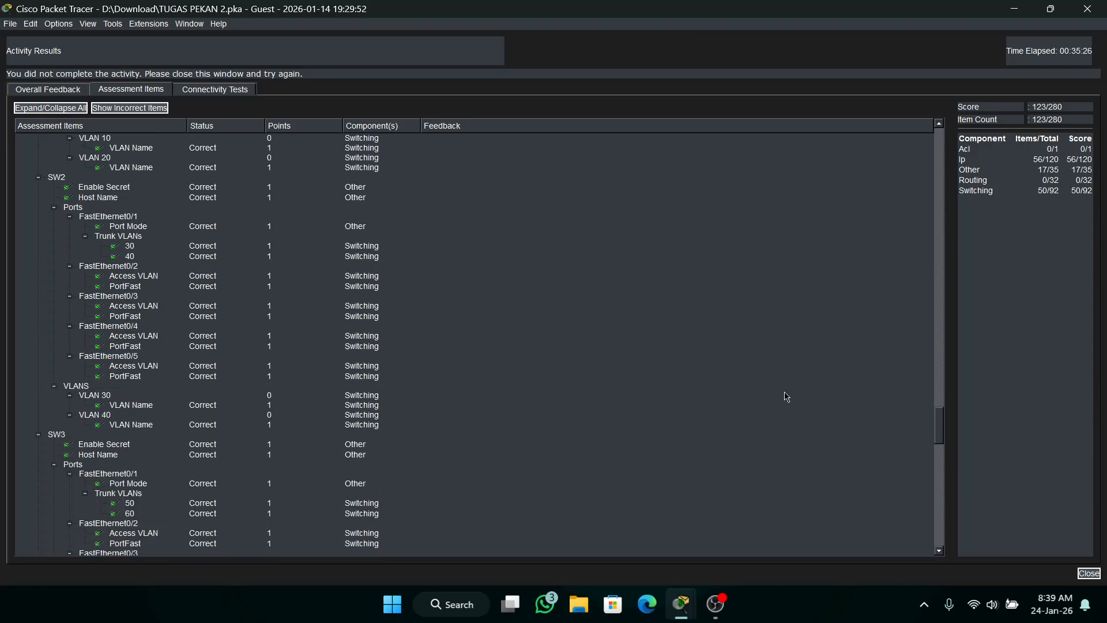
pyautogui.scroll(-12, 151, 313)
pyautogui.scroll(-20, 151, 313)
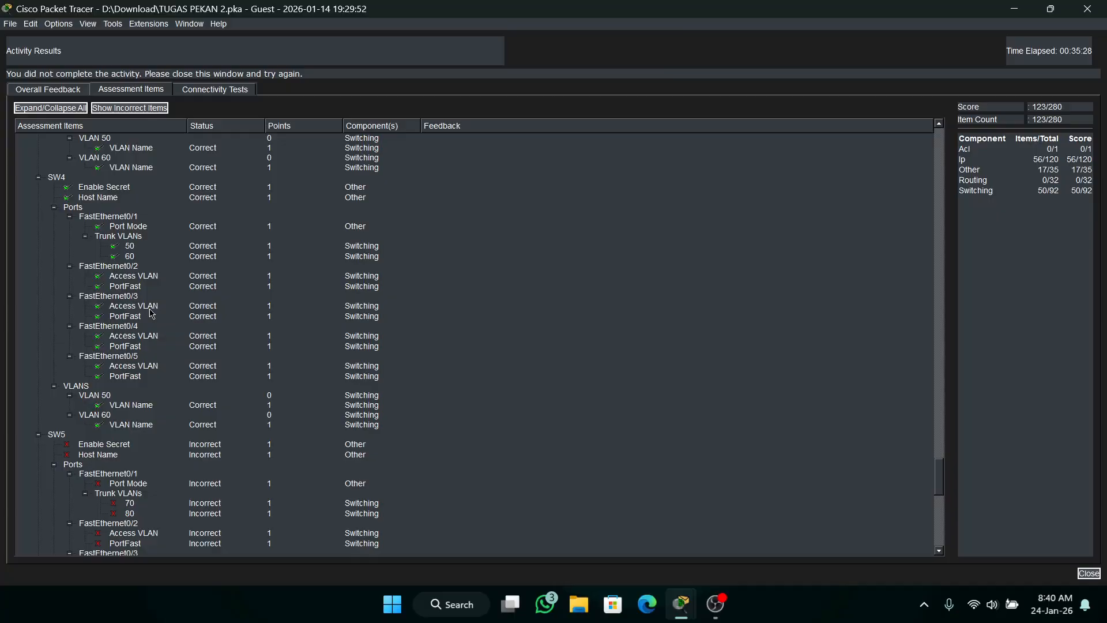
pyautogui.scroll(-1, 149, 311)
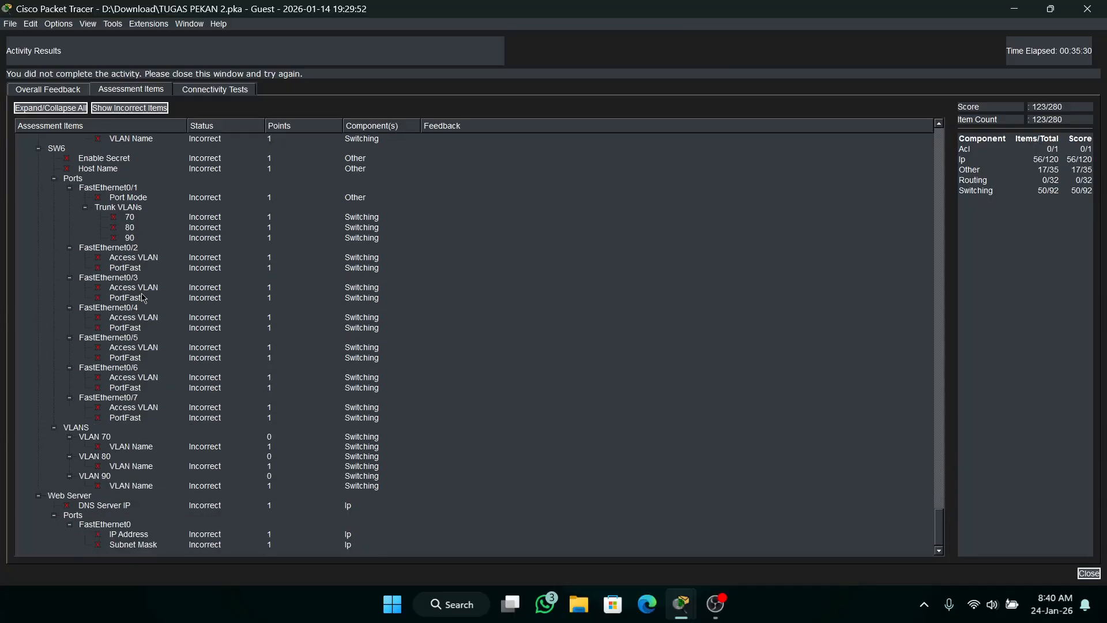
pyautogui.scroll(2, 143, 296)
pyautogui.scroll(-2, 143, 296)
pyautogui.scroll(20, 142, 305)
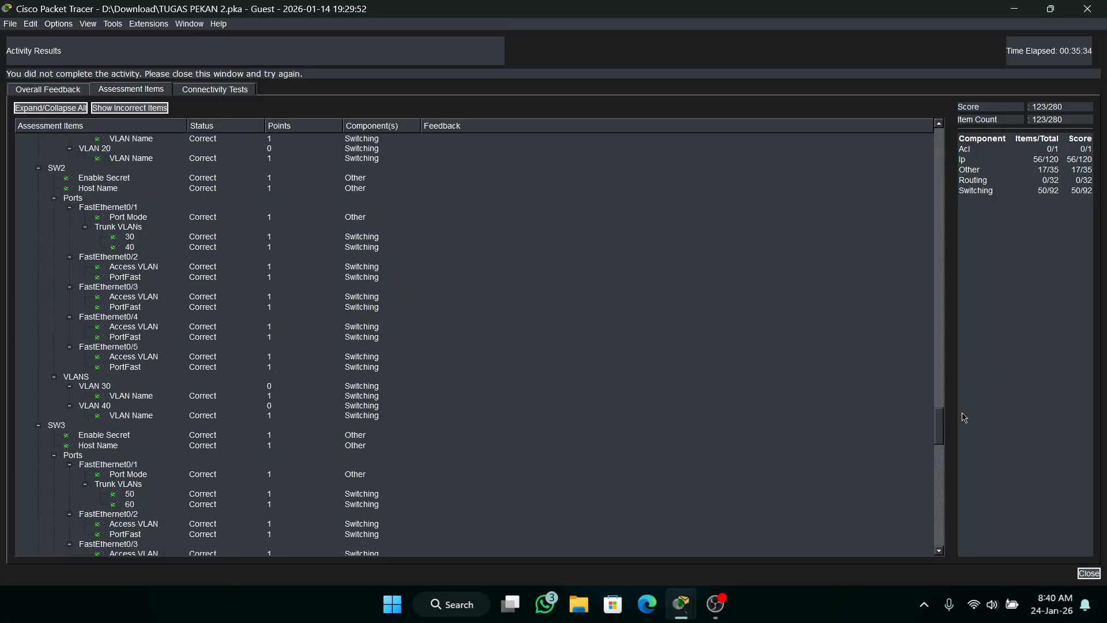
pyautogui.moveTo(940, 418); pyautogui.dragTo(922, 220)
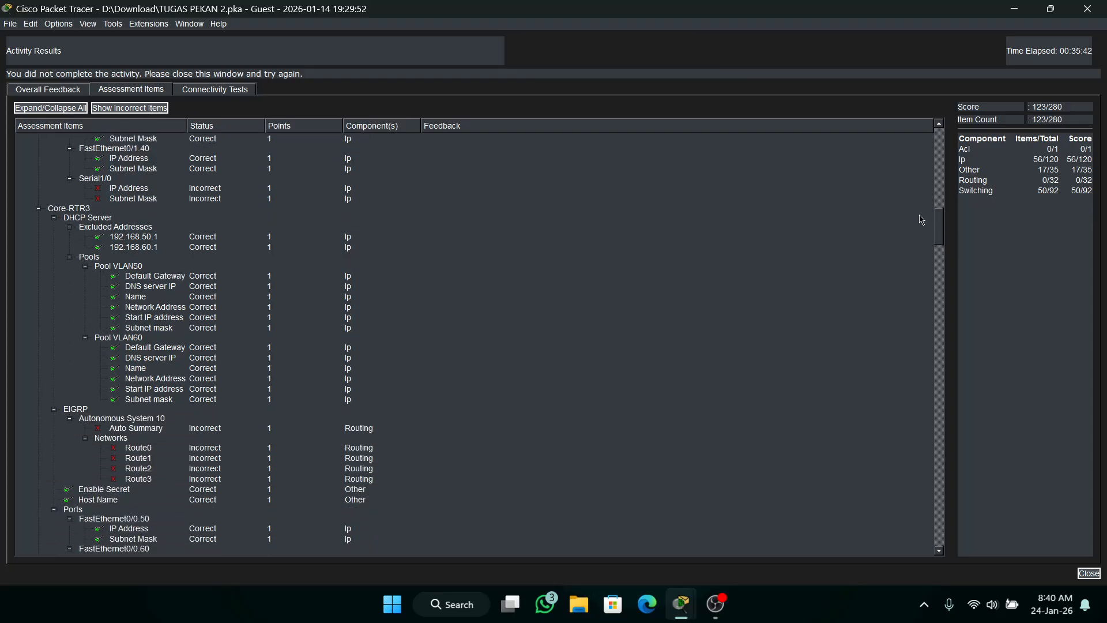
pyautogui.click(1087, 9)
pyautogui.click(648, 147)
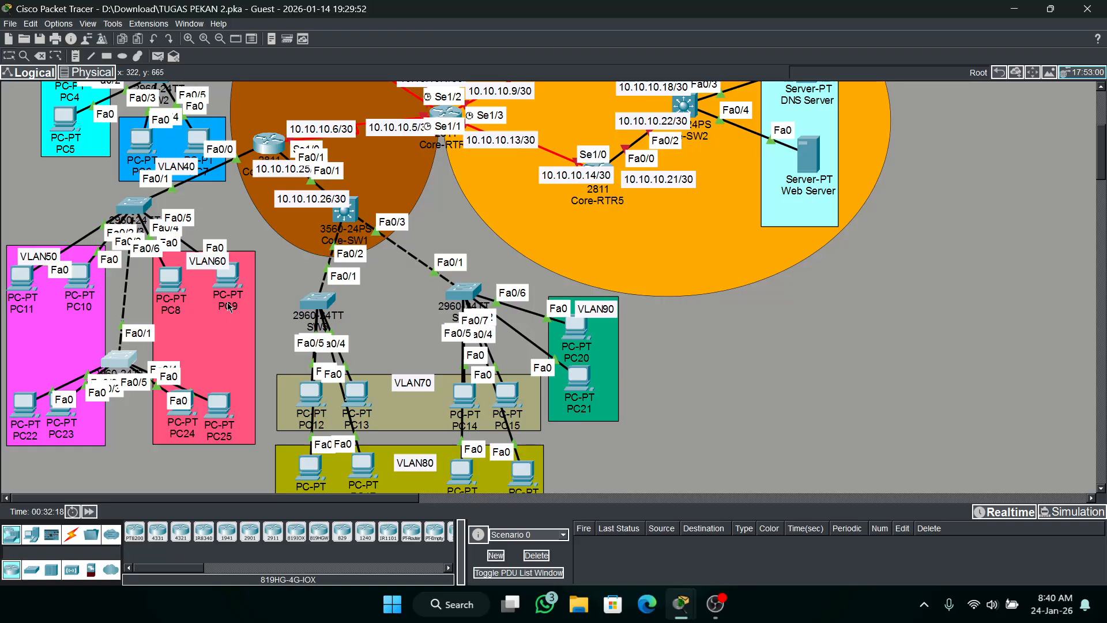
# Open the SW5 command line and enter global configuration mode.
pyautogui.click(325, 302)
pyautogui.click(562, 120)
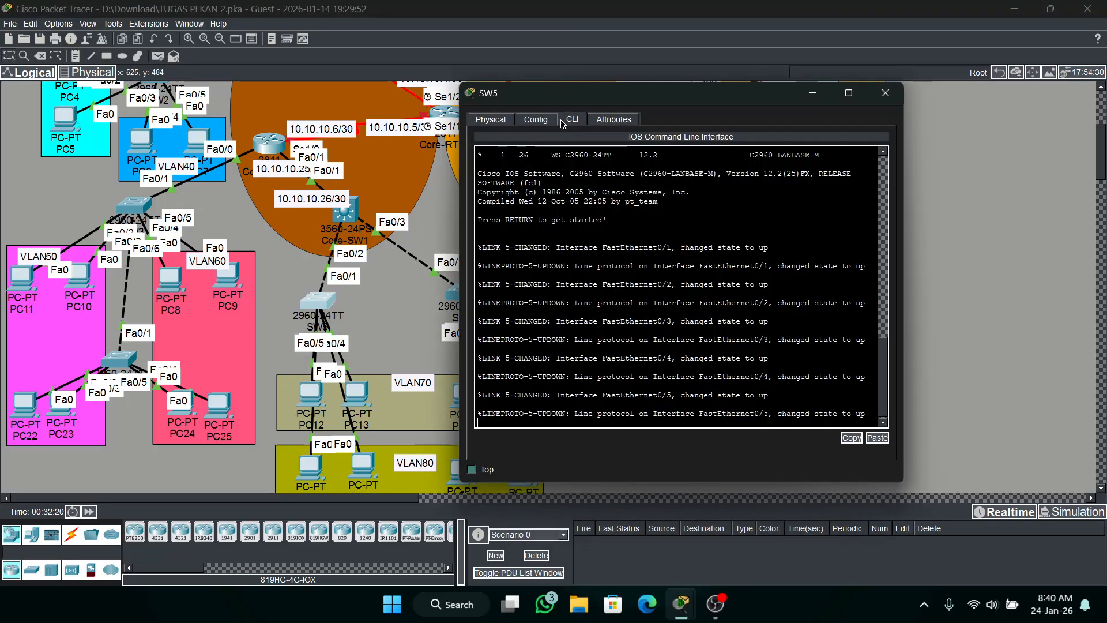
pyautogui.press('Return')
pyautogui.write('en')
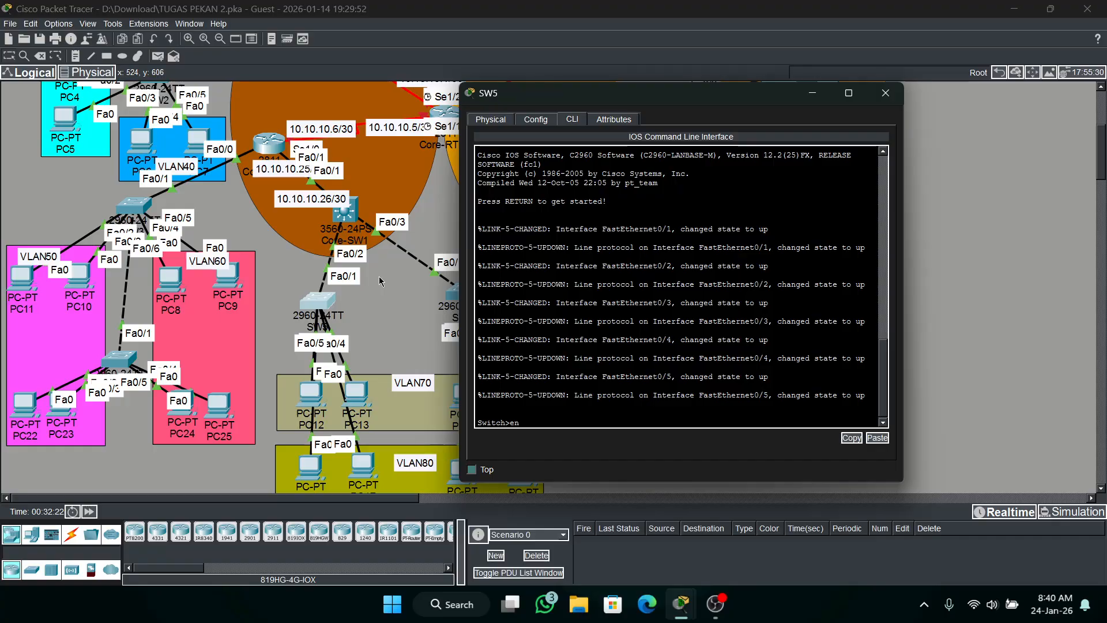
pyautogui.press('Return')
pyautogui.write('conf t')
pyautogui.press('Return')
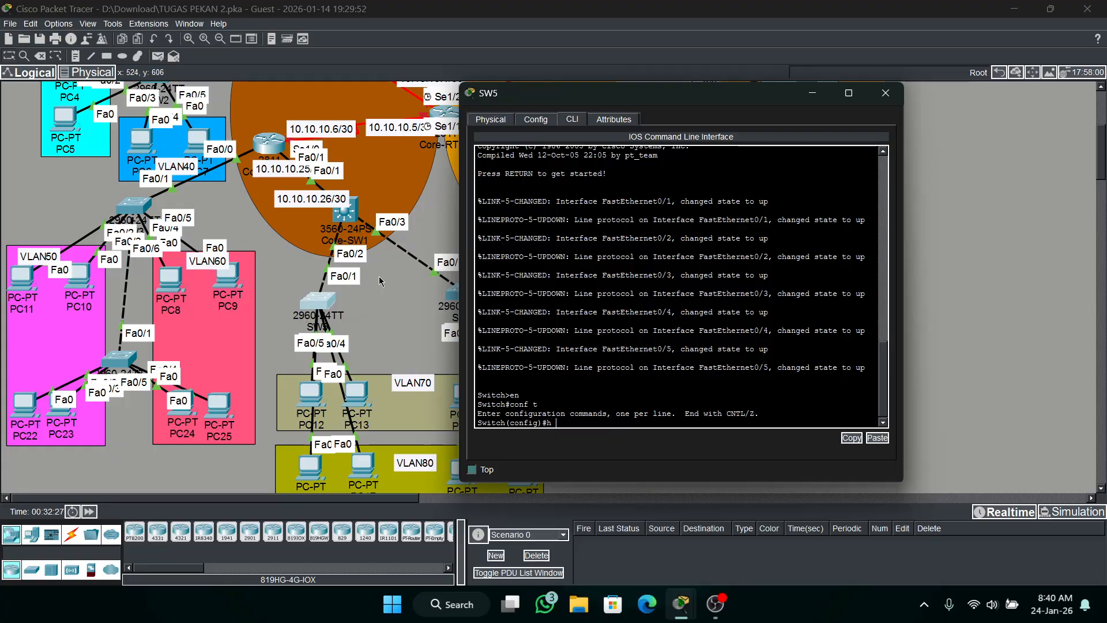
# Set the switch hostname to SW5 and enter its enable secret password.
pyautogui.write('h SW5')
pyautogui.press('Return')
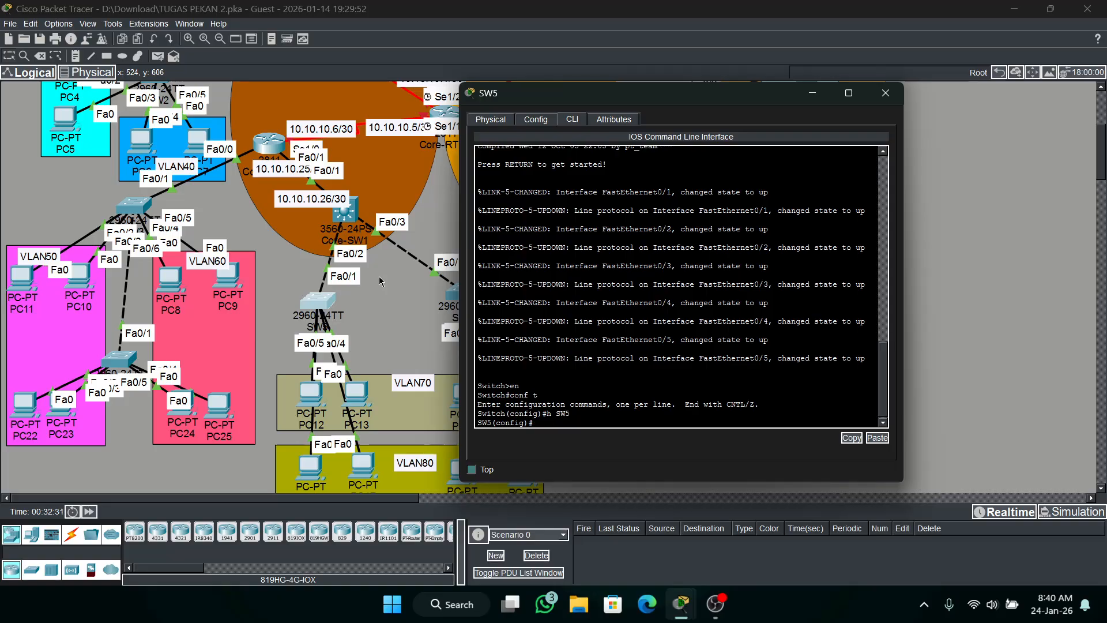
pyautogui.press('BackSpace')
pyautogui.write('ena s cisco')
pyautogui.press('Return')
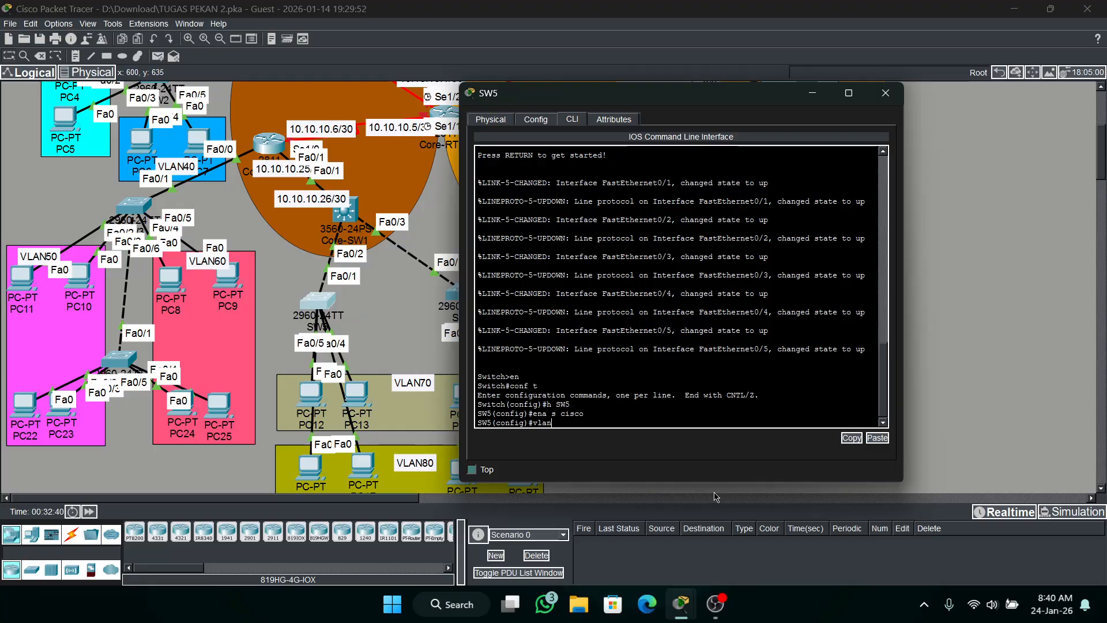
# Create VLAN 70 on SW5 and name it VLAN70.
pyautogui.write('vlan 70')
pyautogui.press('Return')
pyautogui.write('name')
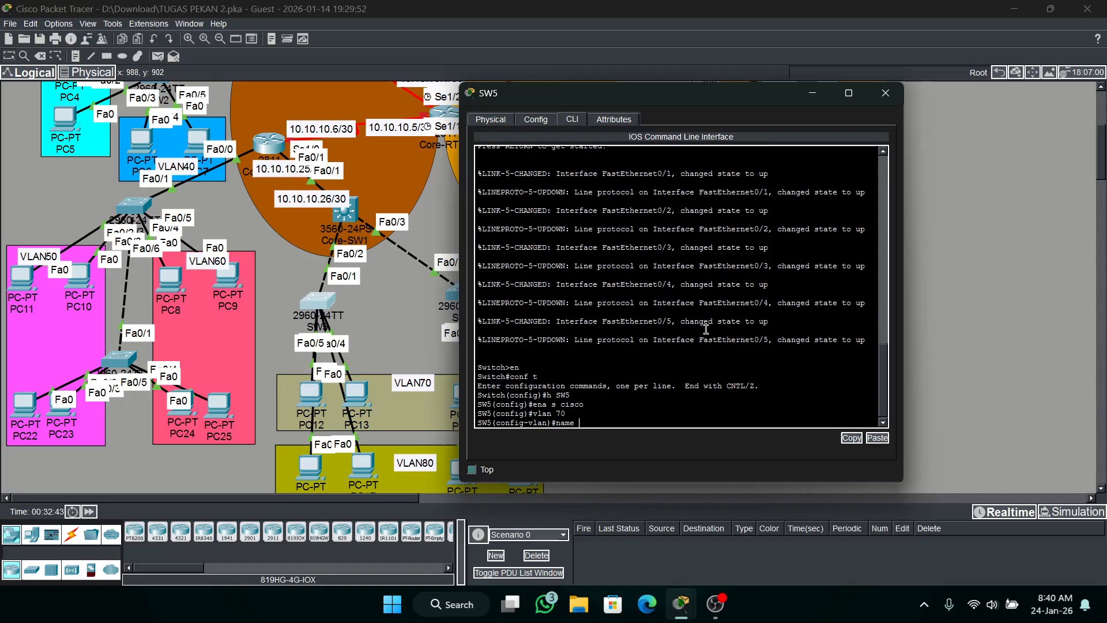
pyautogui.write(' V')
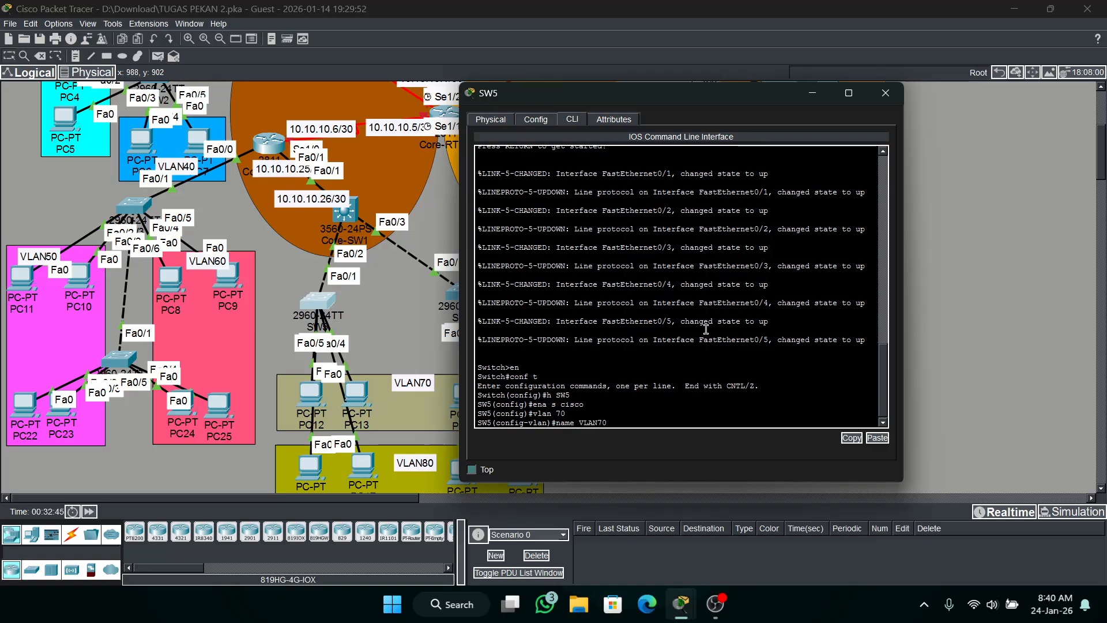
pyautogui.write('LAN70')
pyautogui.press('Return')
# Create VLAN 80 on SW5 and name it VLAN80.
pyautogui.write('vlan)#vla')
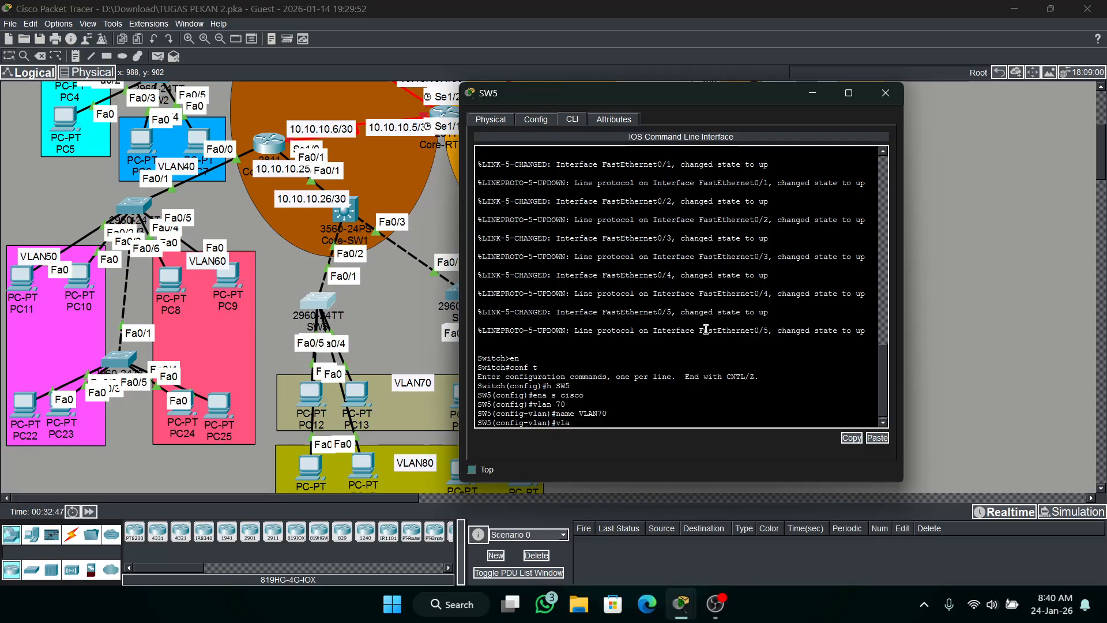
pyautogui.write('n 80')
pyautogui.press('Return')
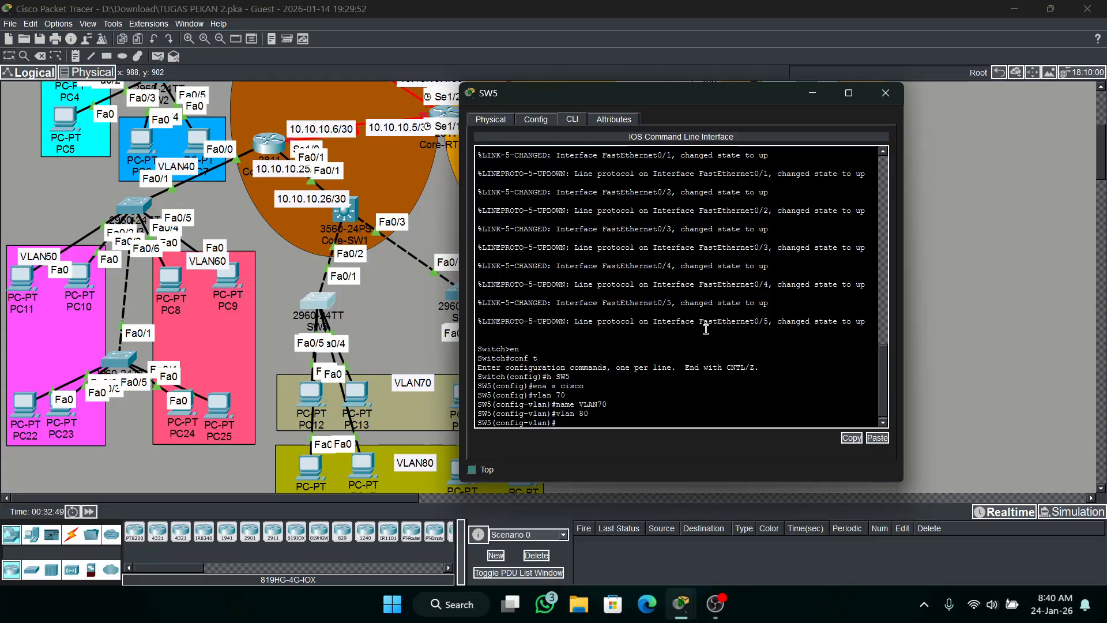
pyautogui.write('name VLAN80')
pyautogui.press('Return')
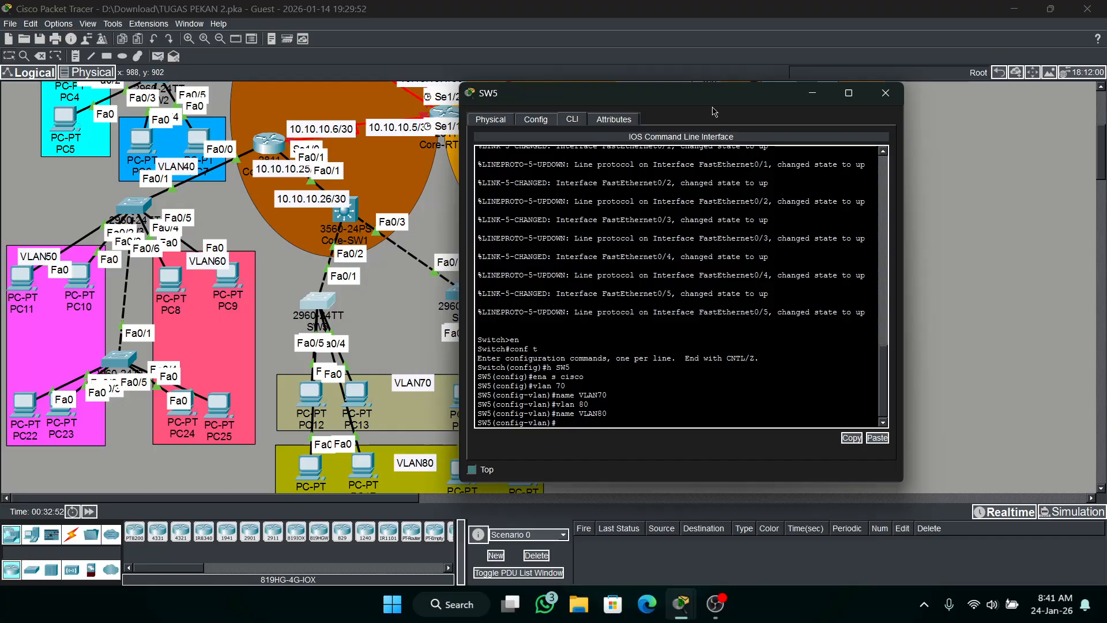
# Write the interface range command for SW5's fa0/2-5, shift SW5 slightly to sit under Core-SW1 in the topology, and return to its command line.
pyautogui.moveTo(701, 94); pyautogui.dragTo(825, 89)
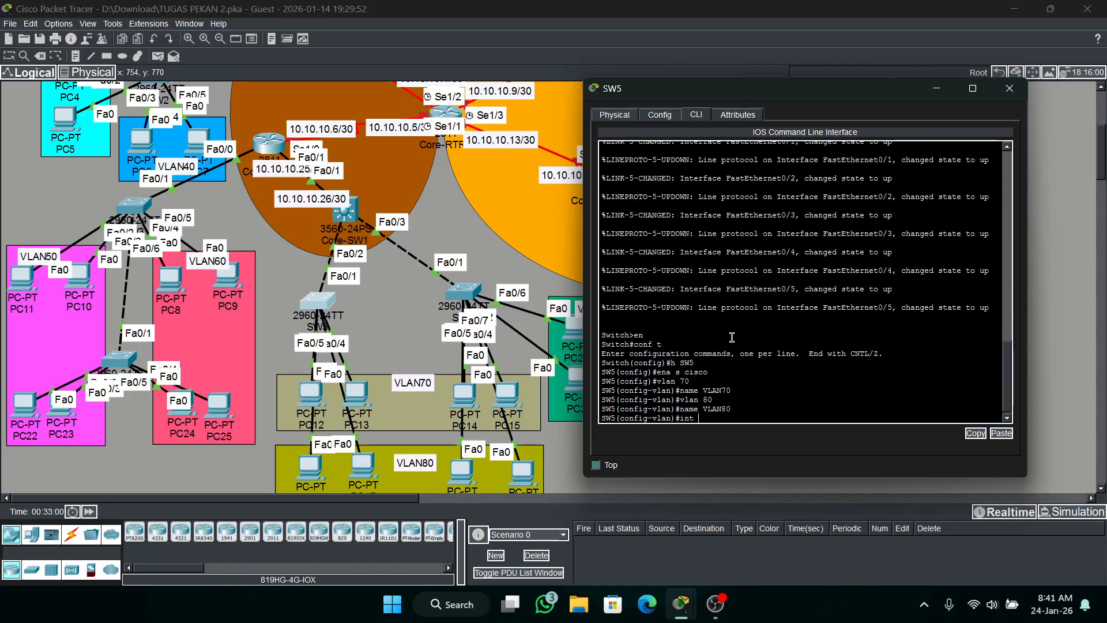
pyautogui.write('ra')
pyautogui.write('fa0/2-5')
pyautogui.moveTo(311, 305); pyautogui.dragTo(334, 303)
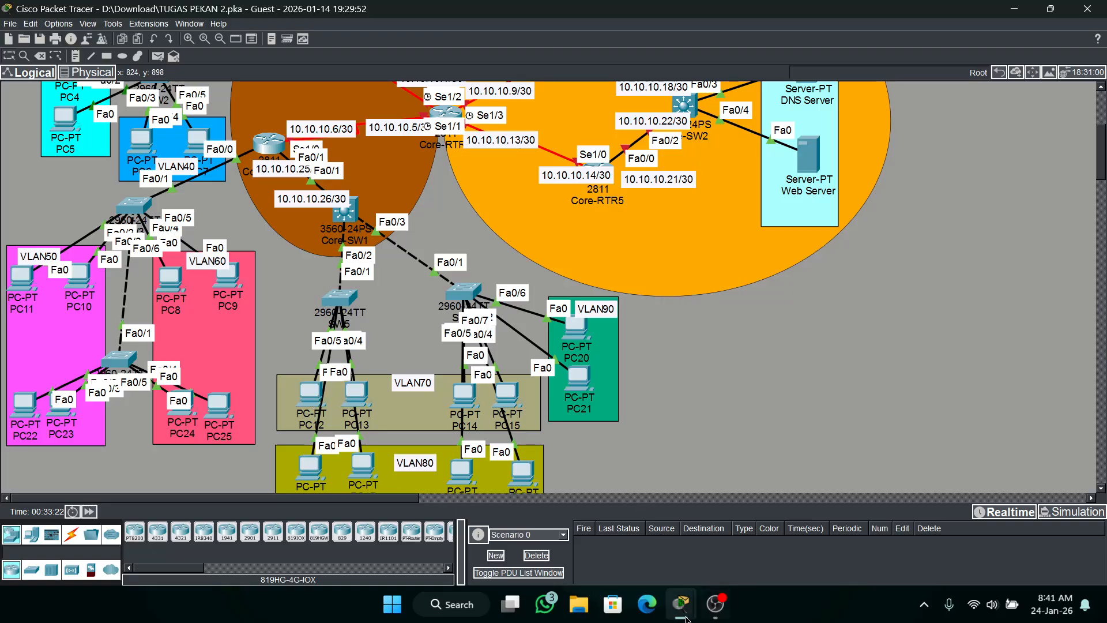
pyautogui.moveTo(687, 618)
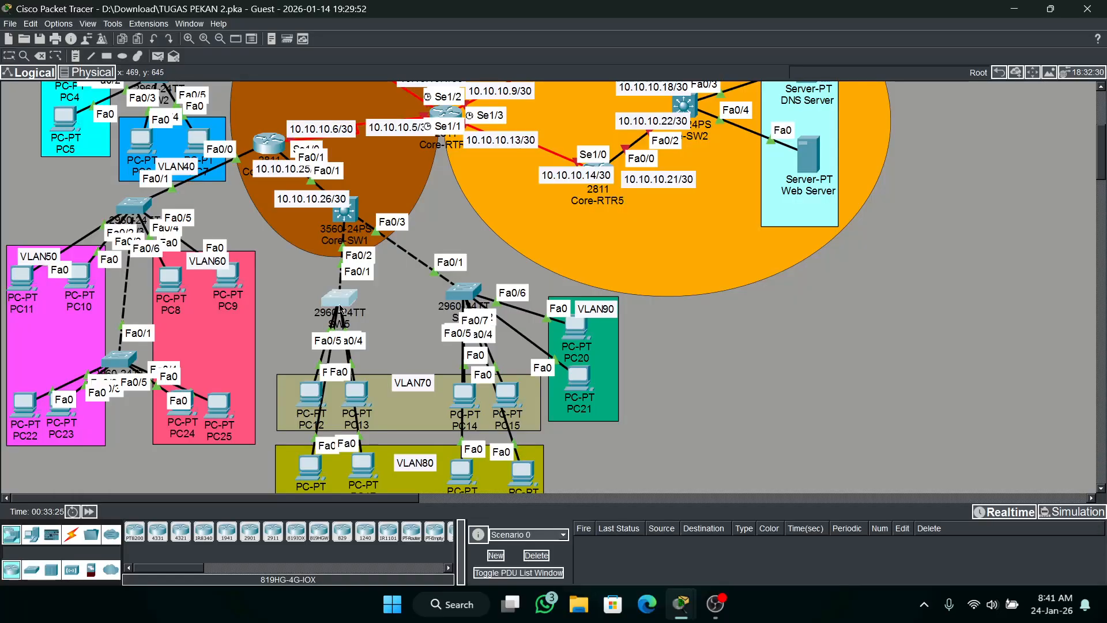
pyautogui.click(340, 309)
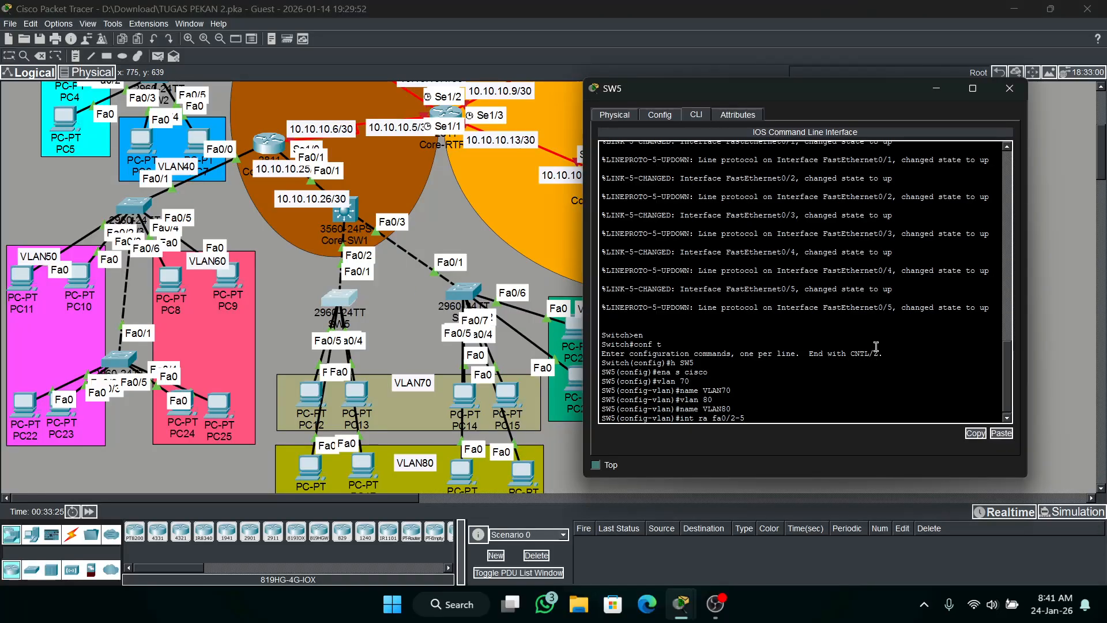
# Set SW5's interface range fa0/2-5 to access mode and enable PortFast on it.
pyautogui.press('Return')
pyautogui.write('s')
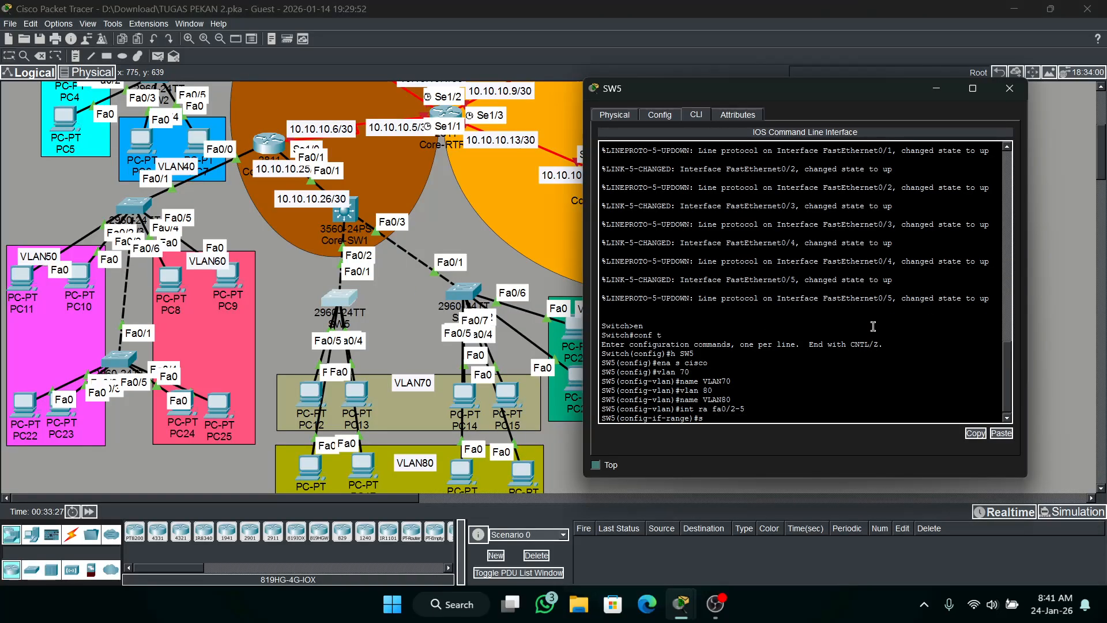
pyautogui.write('w mo ac')
pyautogui.press('Return')
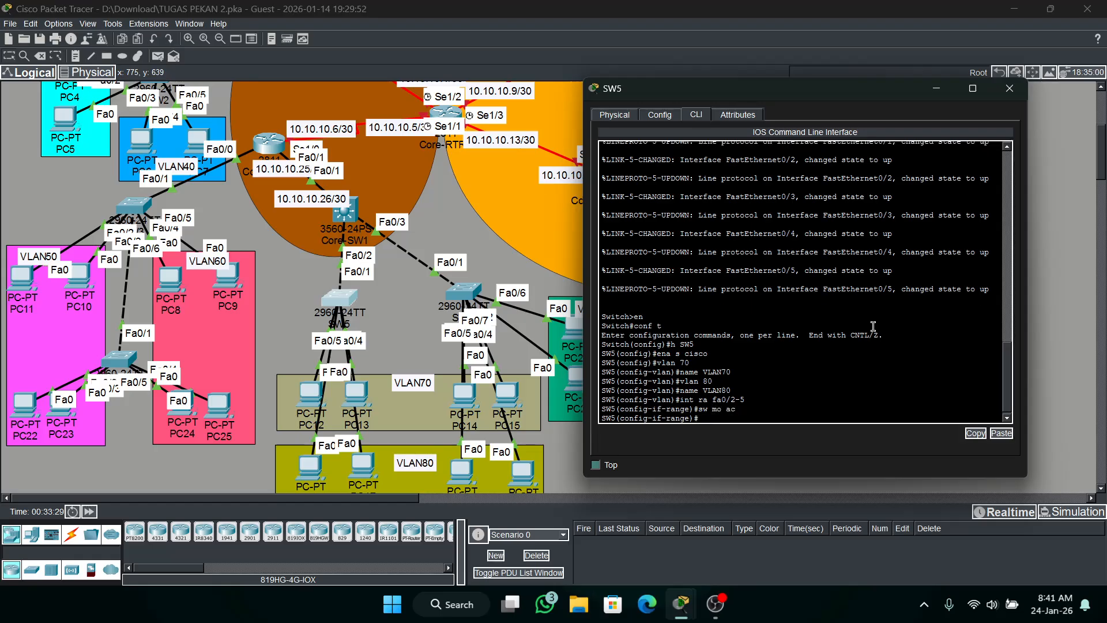
pyautogui.write('span po')
pyautogui.press('Return')
pyautogui.press('Return')
# Assign SW5's interface range fa0/2-3 to access VLAN 70.
pyautogui.write('int ra fa0/2-')
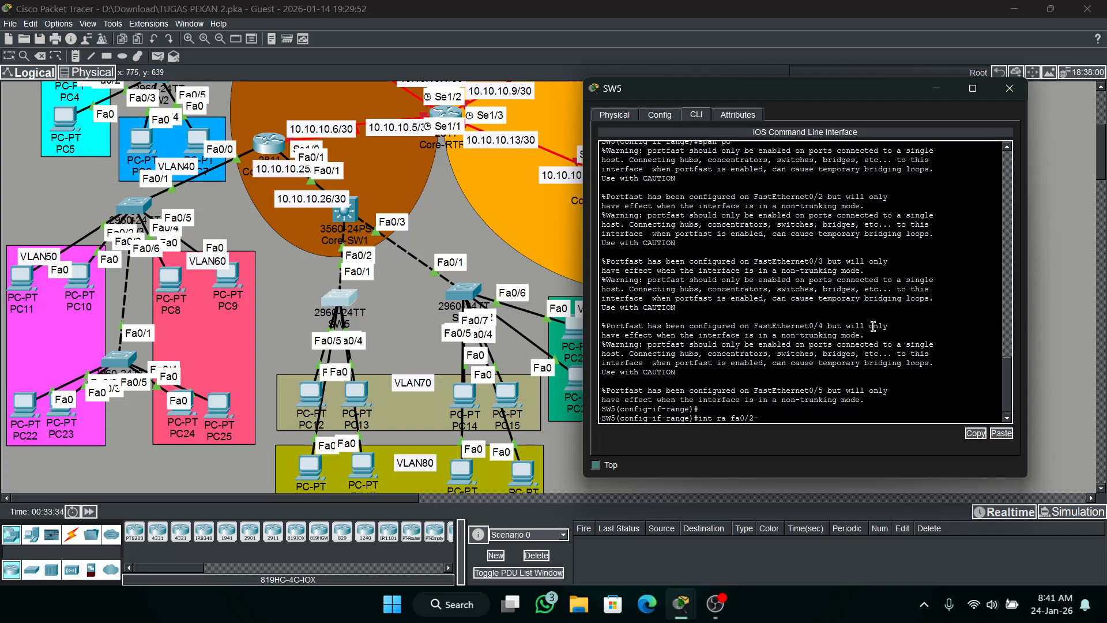
pyautogui.write('53')
pyautogui.press('Return')
pyautogui.write('sw ac')
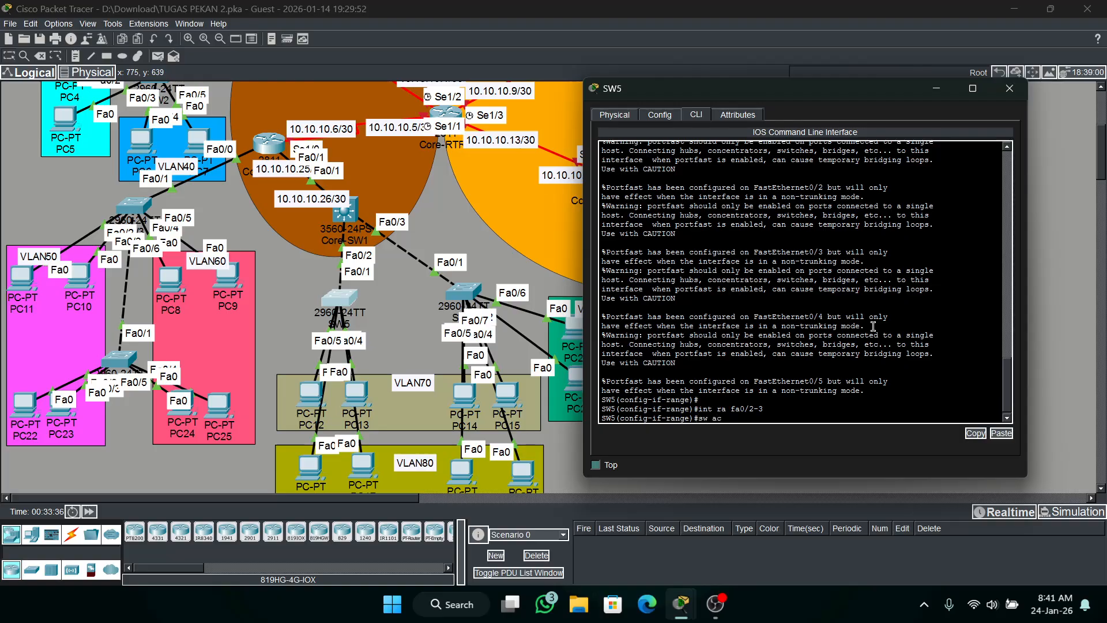
pyautogui.write(' vl 70')
pyautogui.press('Return')
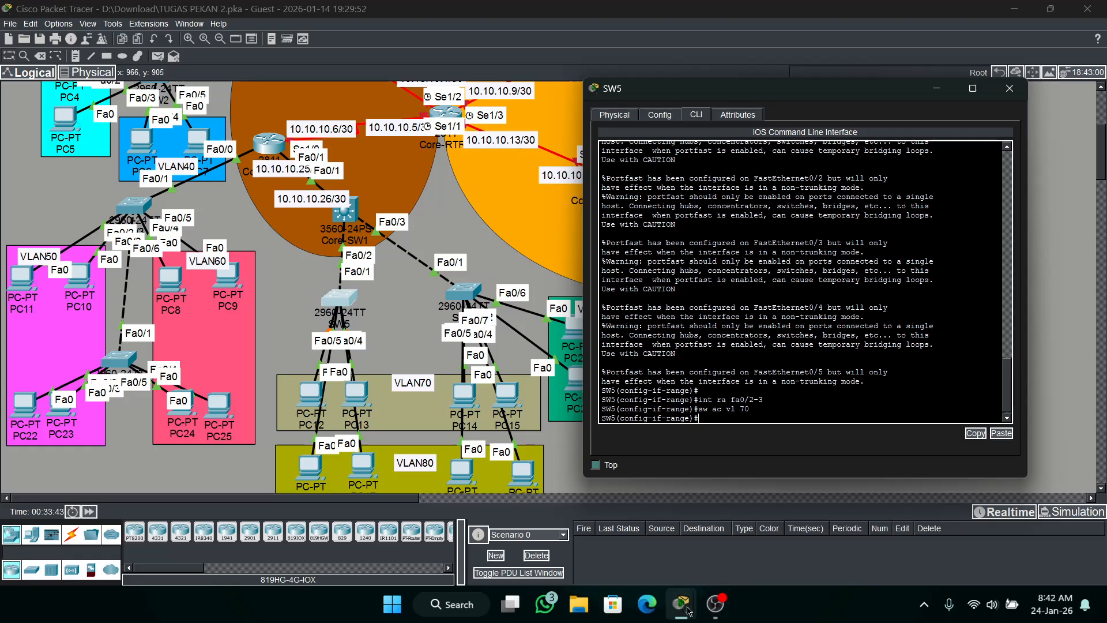
# Check the activity results, review the assessment items for SW5 and SW6, and return to the topology.
pyautogui.moveTo(679, 610)
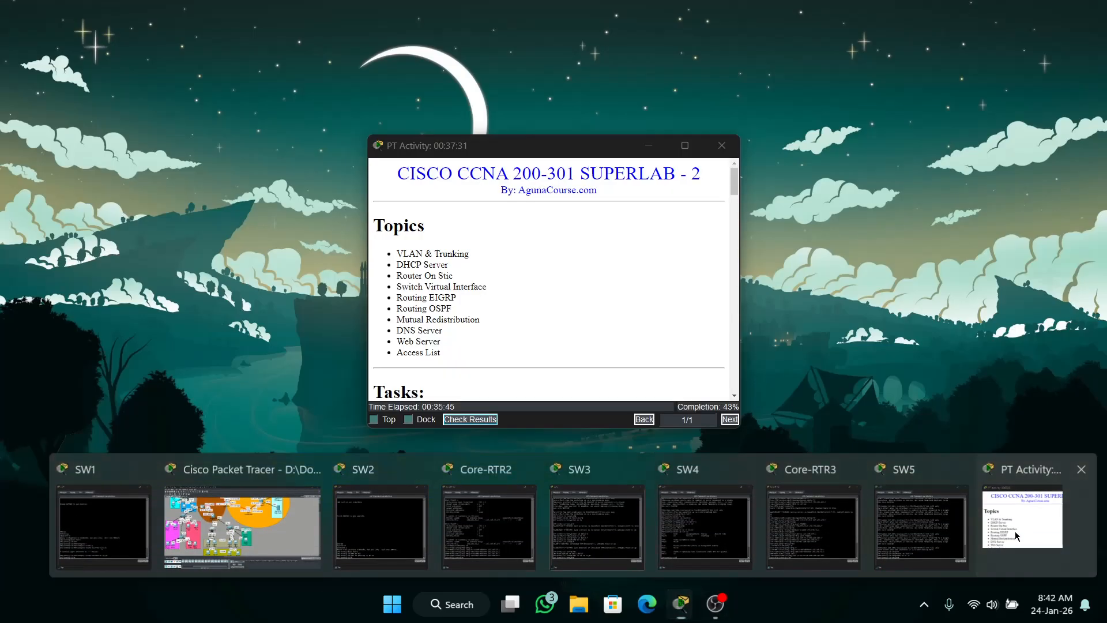
pyautogui.click(1022, 536)
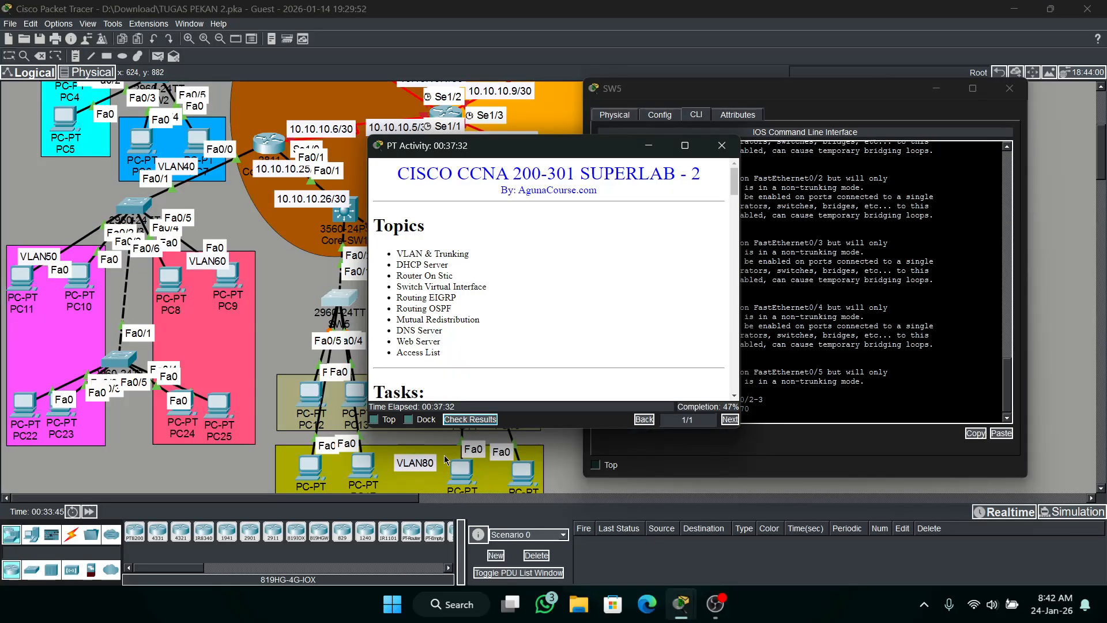
pyautogui.click(467, 419)
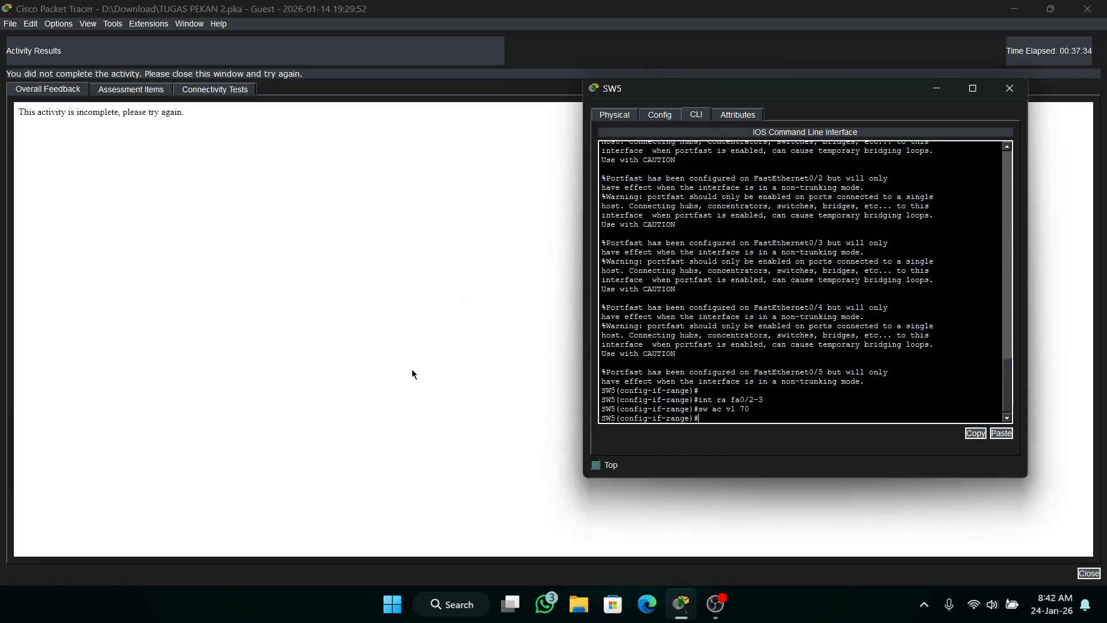
pyautogui.click(162, 87)
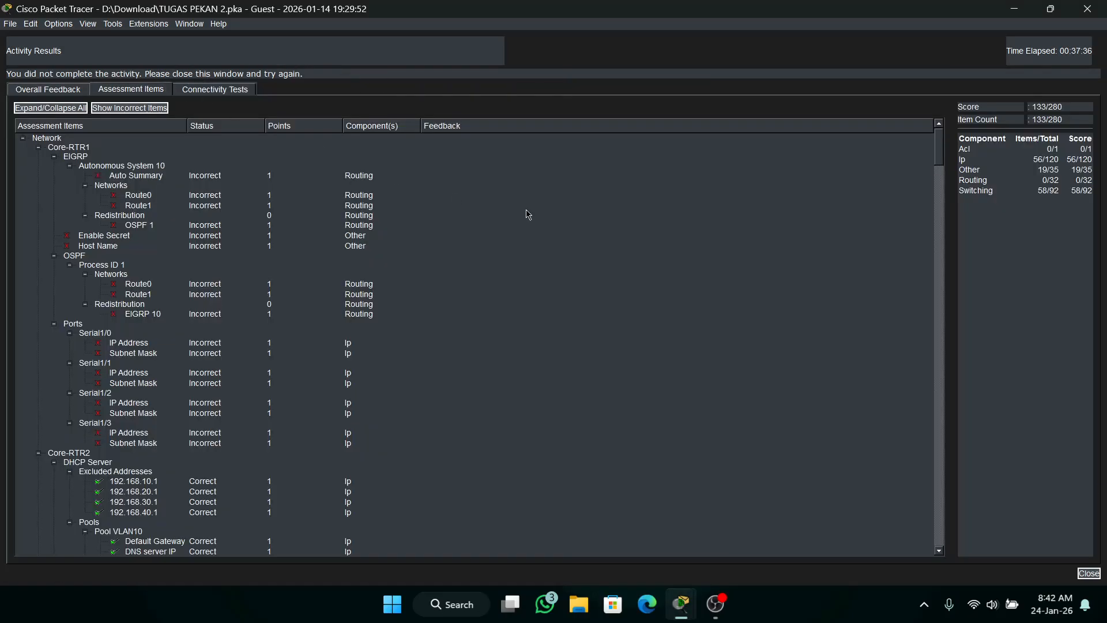
pyautogui.moveTo(938, 164); pyautogui.dragTo(948, 513)
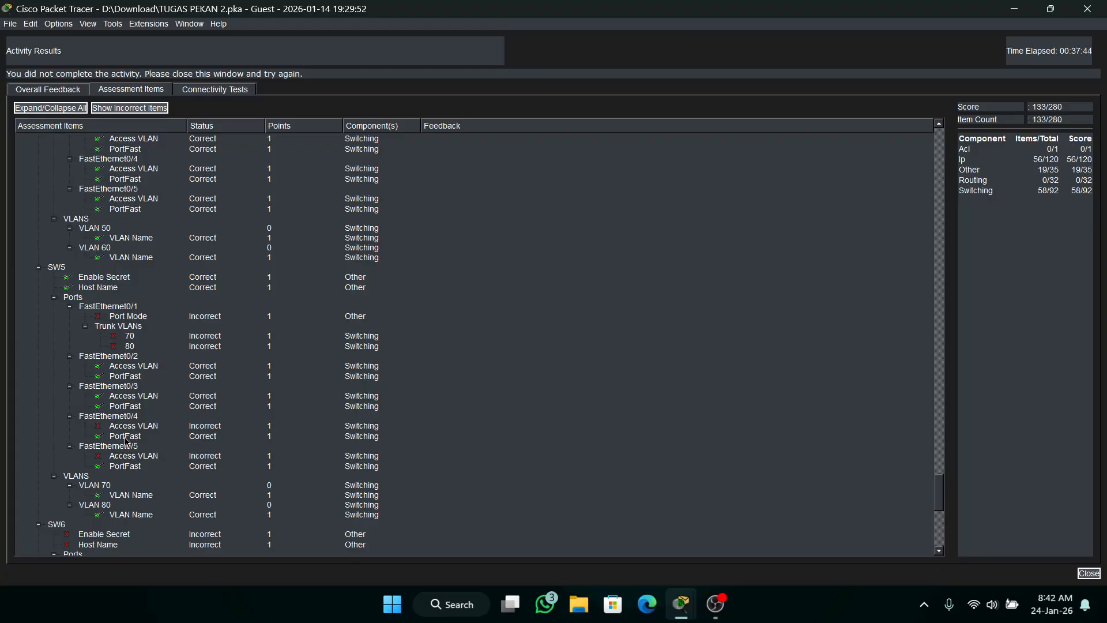
pyautogui.scroll(-2, 127, 441)
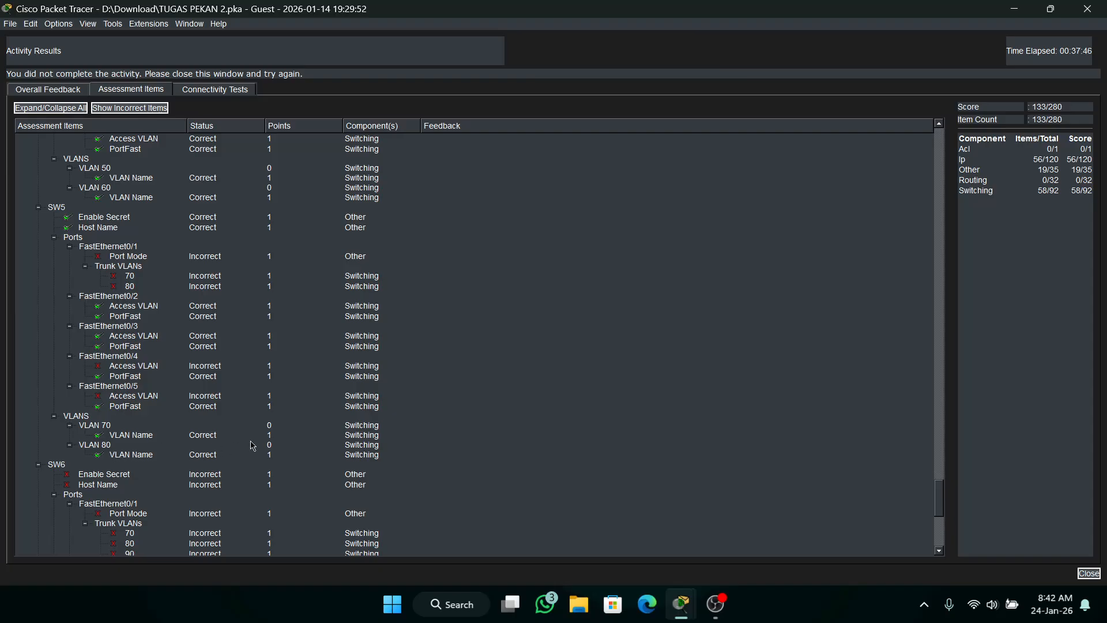
pyautogui.click(1015, 9)
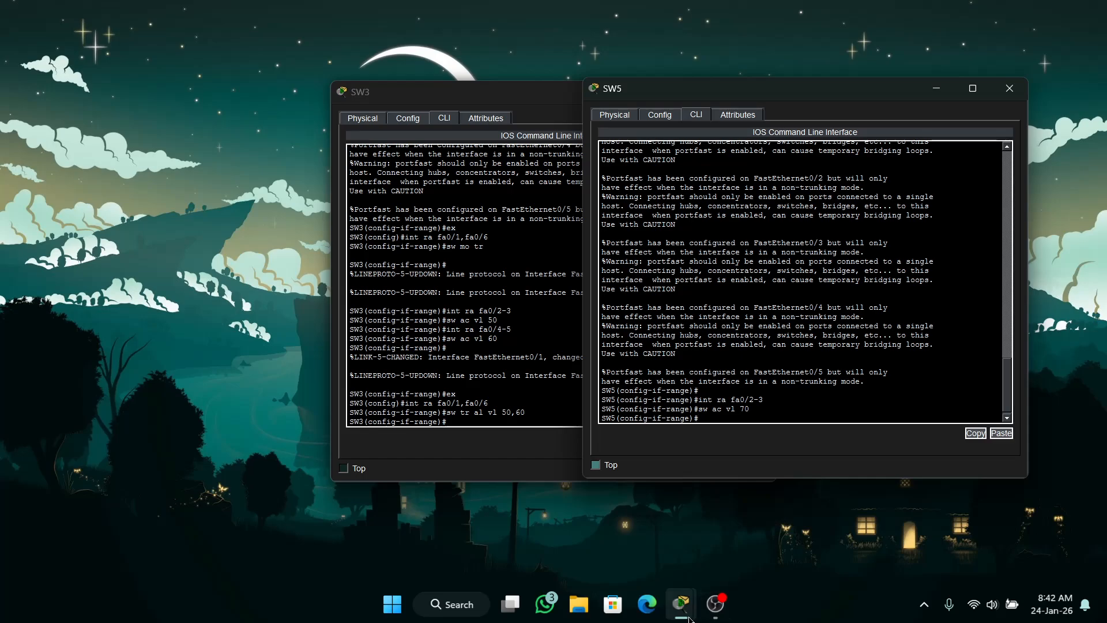
pyautogui.moveTo(682, 619)
pyautogui.click(380, 547)
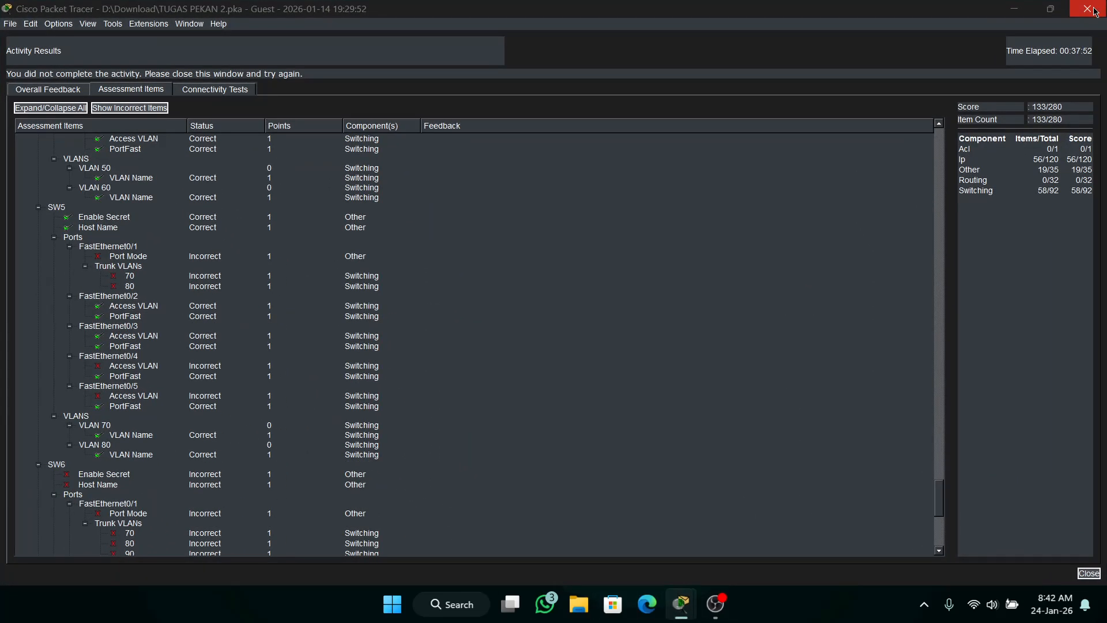
pyautogui.click(1093, 8)
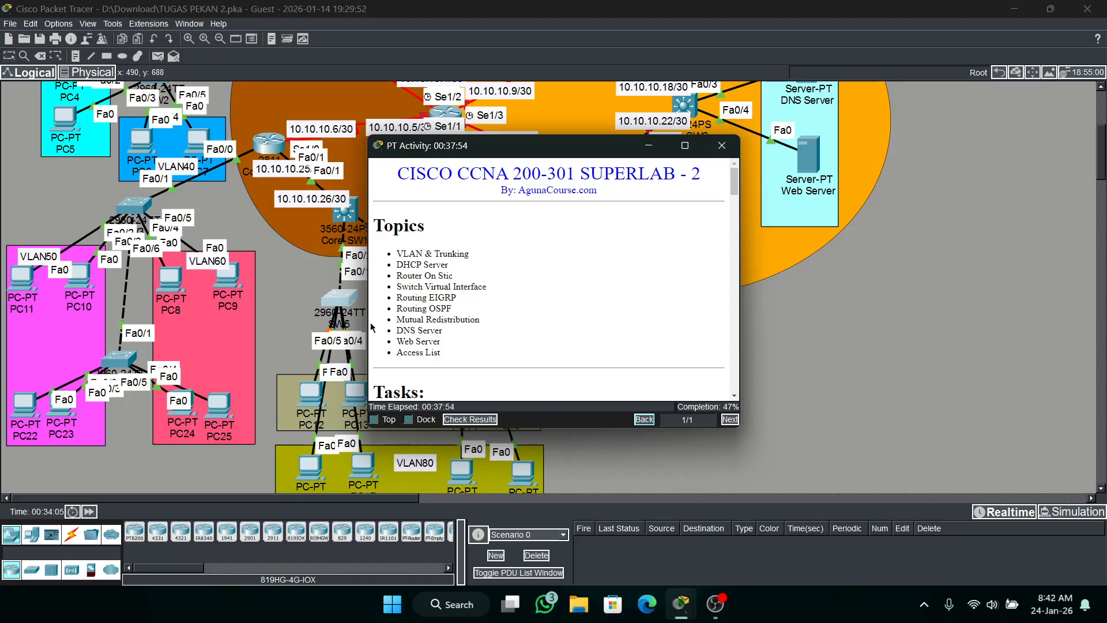
pyautogui.click(645, 148)
# Return to the SW5 command line and assign interface range fa0/4-5 to access VLAN 80.
pyautogui.click(340, 298)
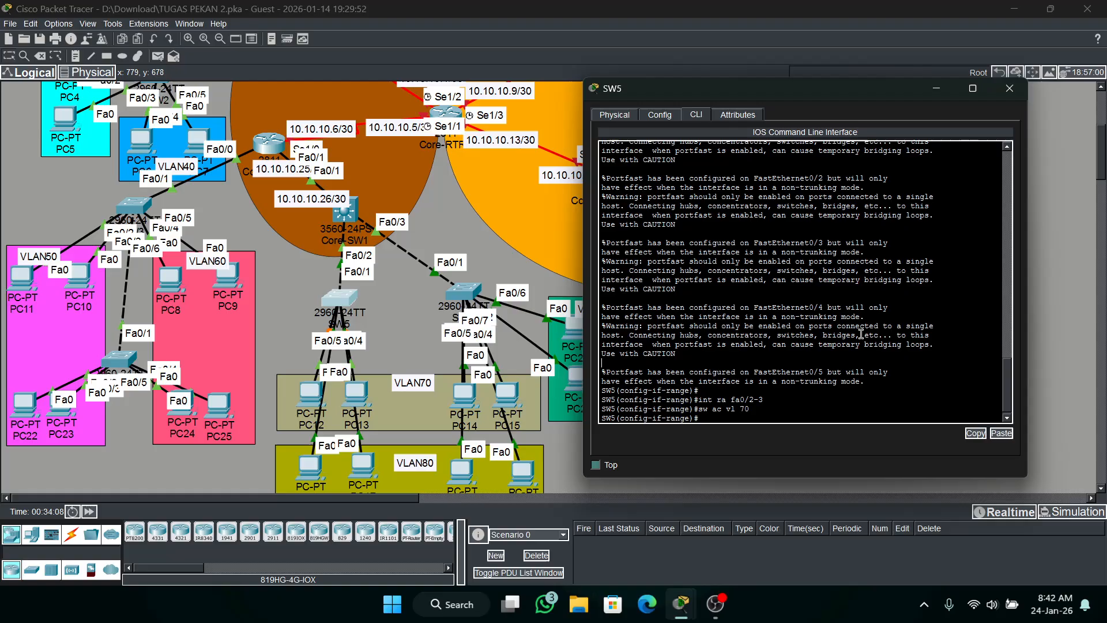
pyautogui.press('Up')
pyautogui.press('Up')
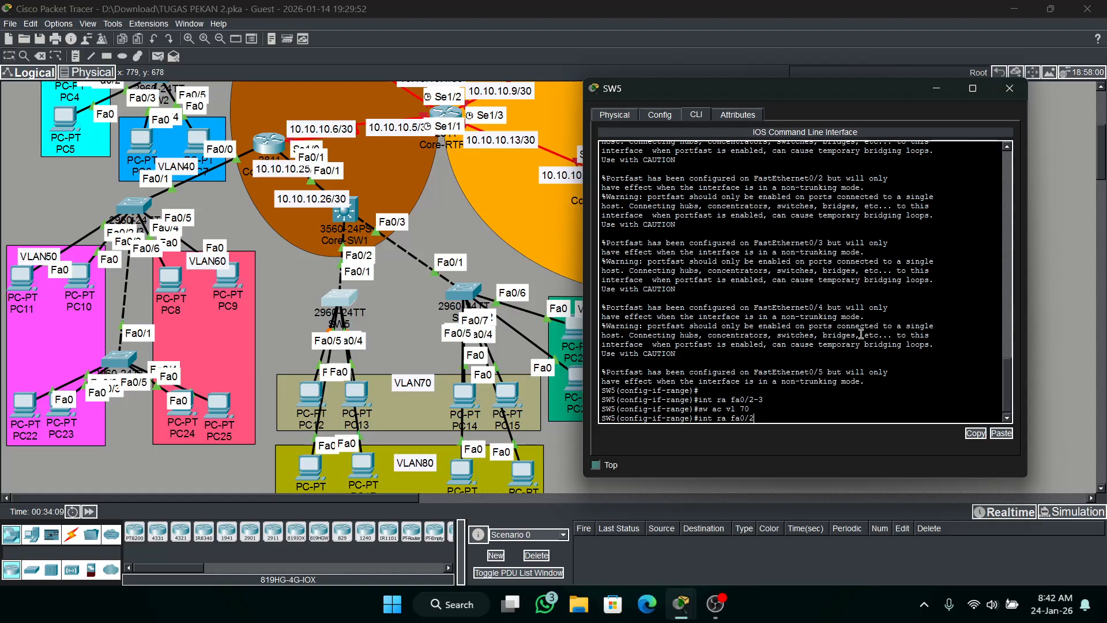
pyautogui.write('4-5')
pyautogui.press('Return')
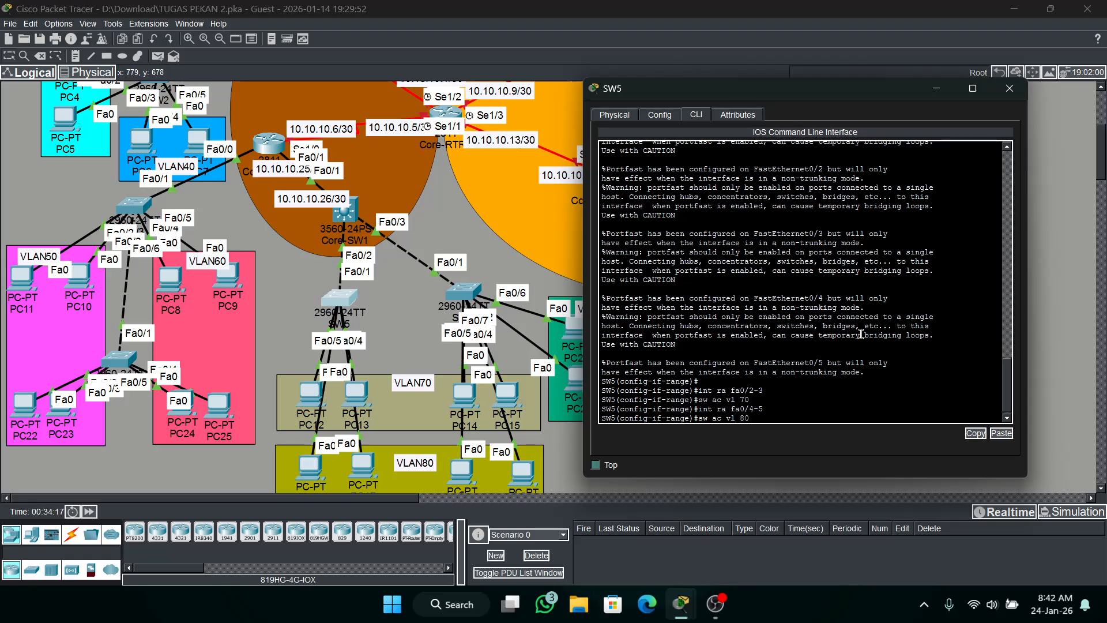
pyautogui.press('Return')
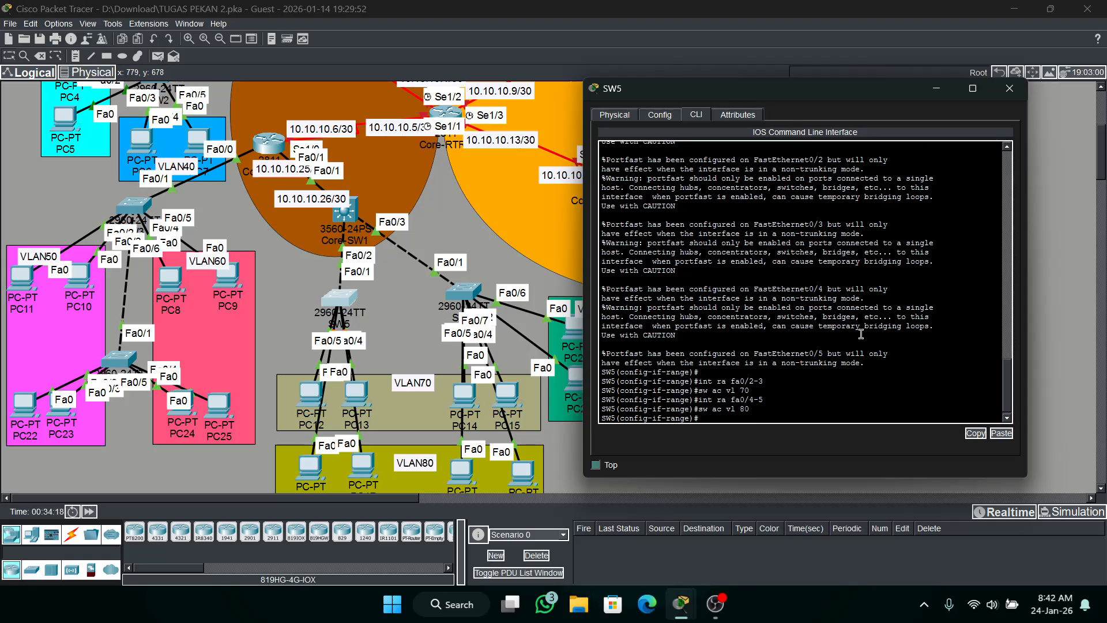
# Leave the interface range mode on SW5 and set interface fa0/1 to trunk mode.
pyautogui.write('e')
pyautogui.write('x')
pyautogui.press('Return')
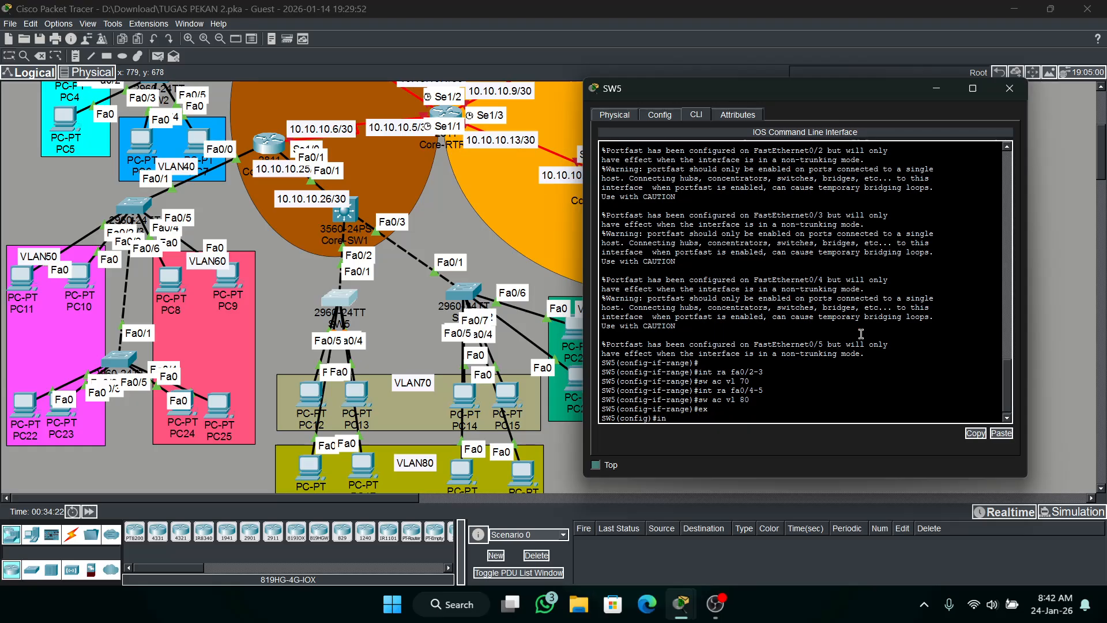
pyautogui.write('int fa0/1')
pyautogui.press('Return')
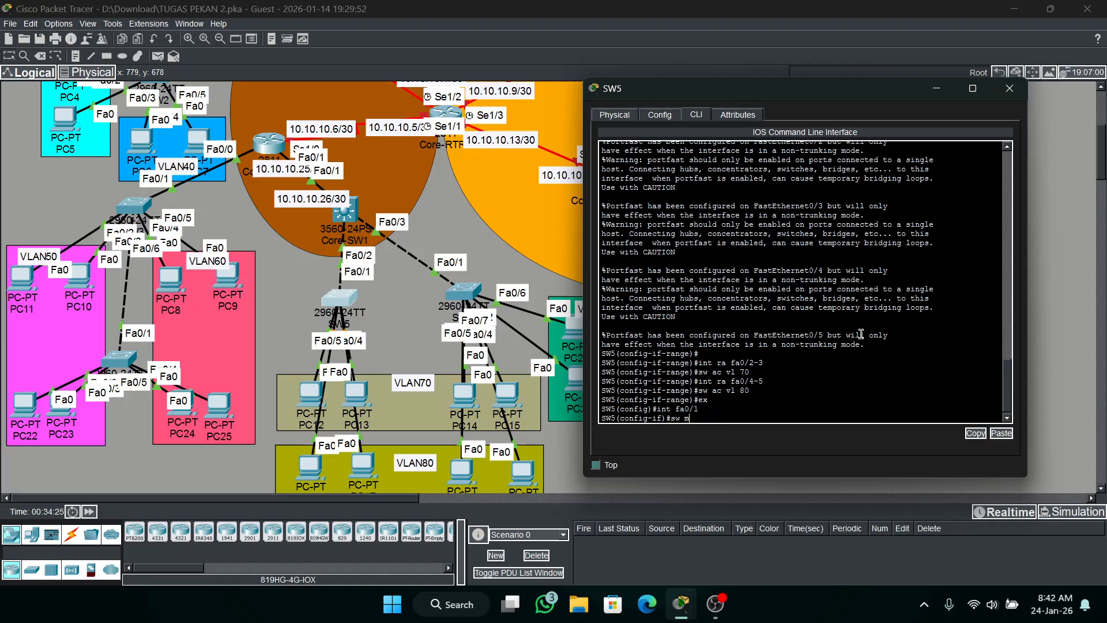
pyautogui.write('sw mo tr')
pyautogui.press('Return')
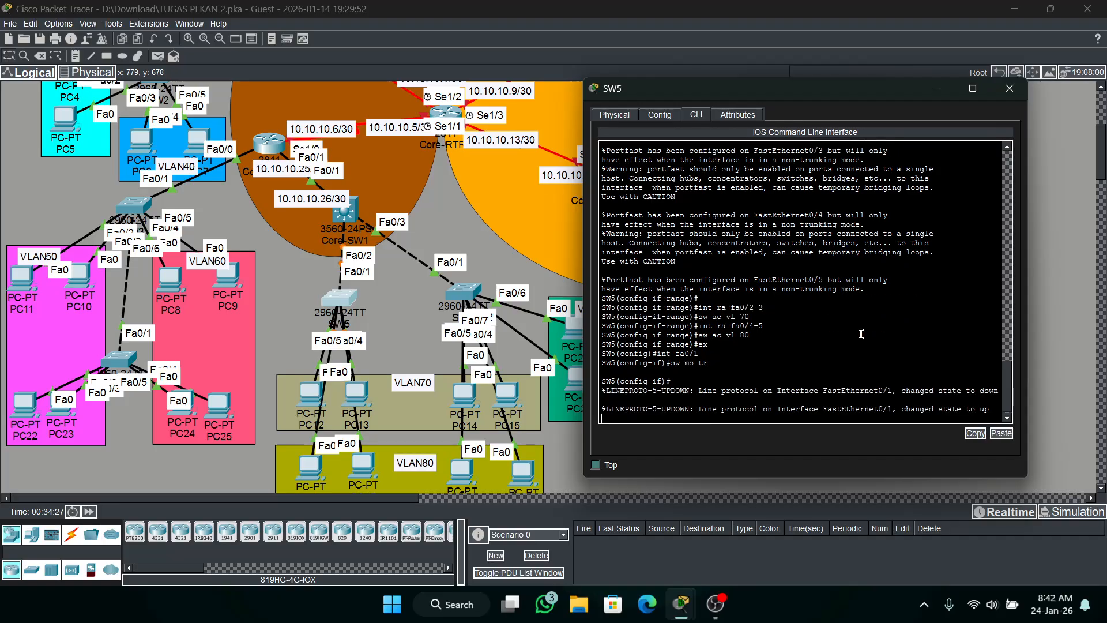
pyautogui.press('Return')
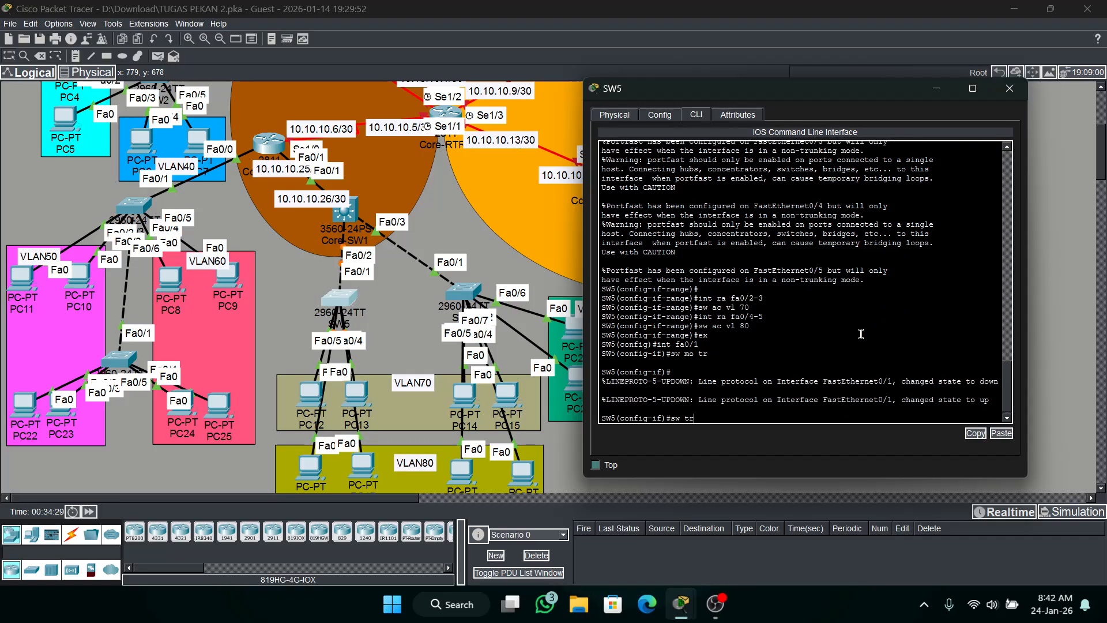
# Allow VLANs 70 and 80 on SW5's fa0/1 trunk, leave the interface mode and put the SW5 window away.
pyautogui.write('sw tr al vl 70,80')
pyautogui.press('Return')
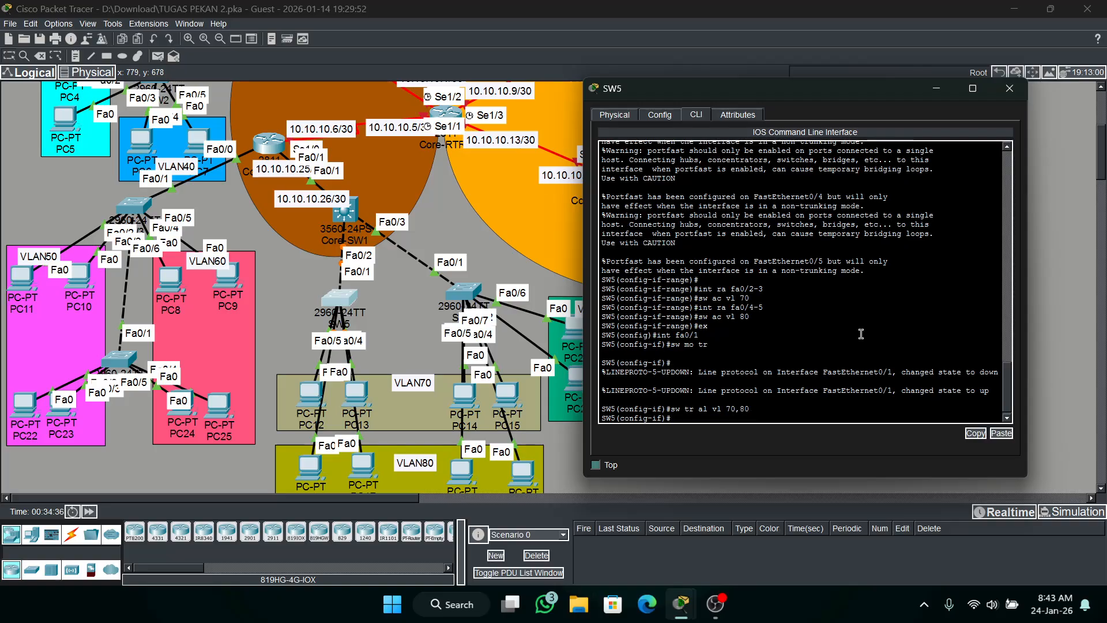
pyautogui.write('ex')
pyautogui.press('Return')
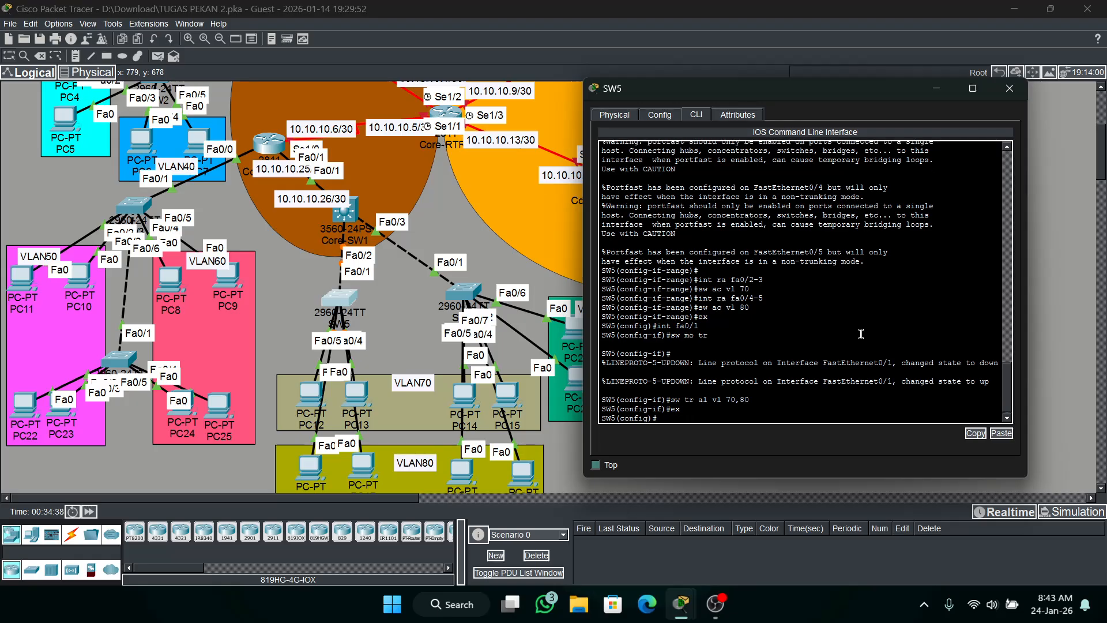
pyautogui.click(934, 91)
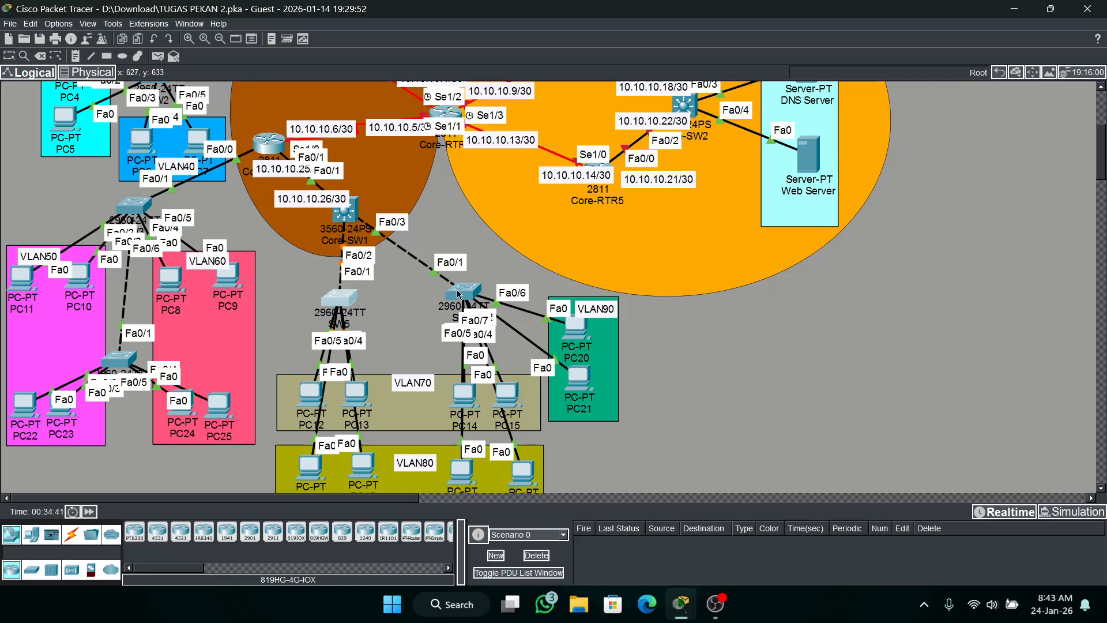
# Open the command line of SW6 and enter global configuration mode.
pyautogui.moveTo(460, 294)
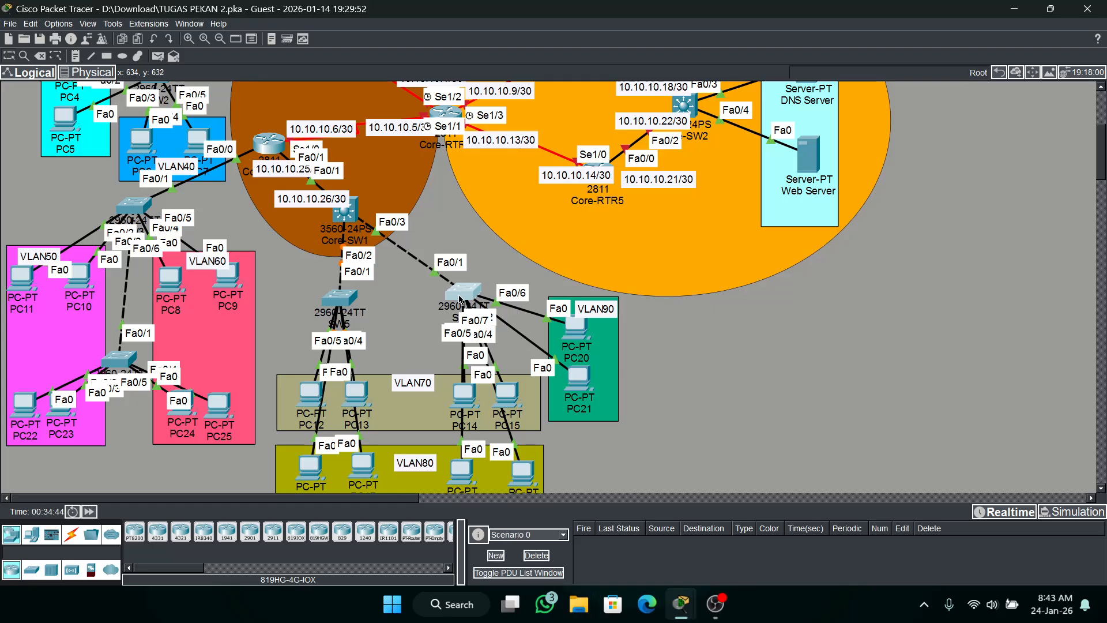
pyautogui.click(460, 297)
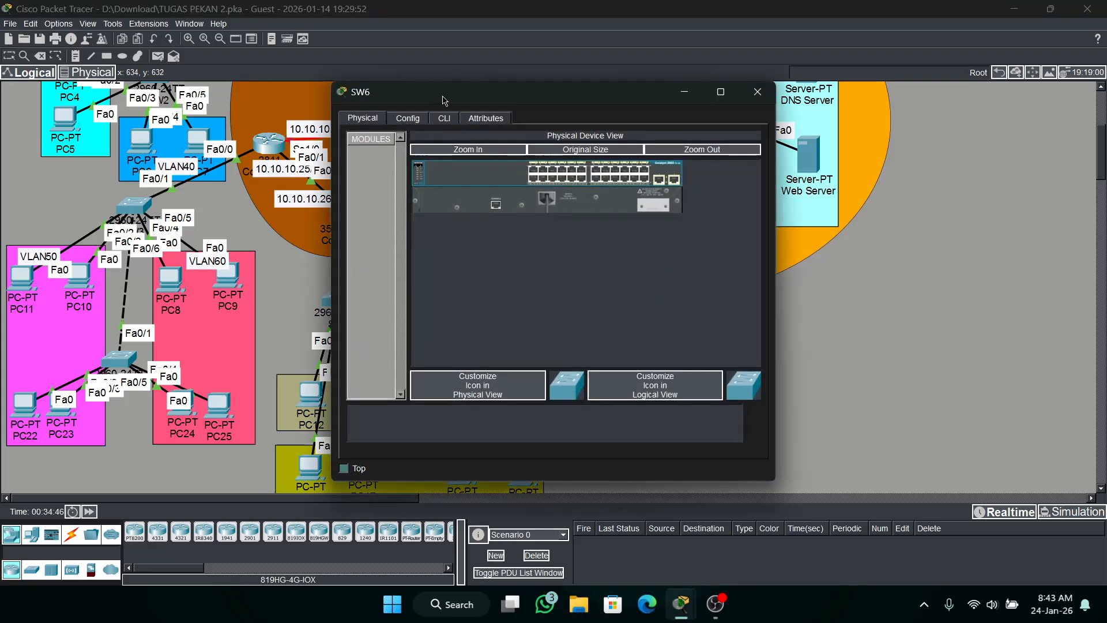
pyautogui.click(449, 119)
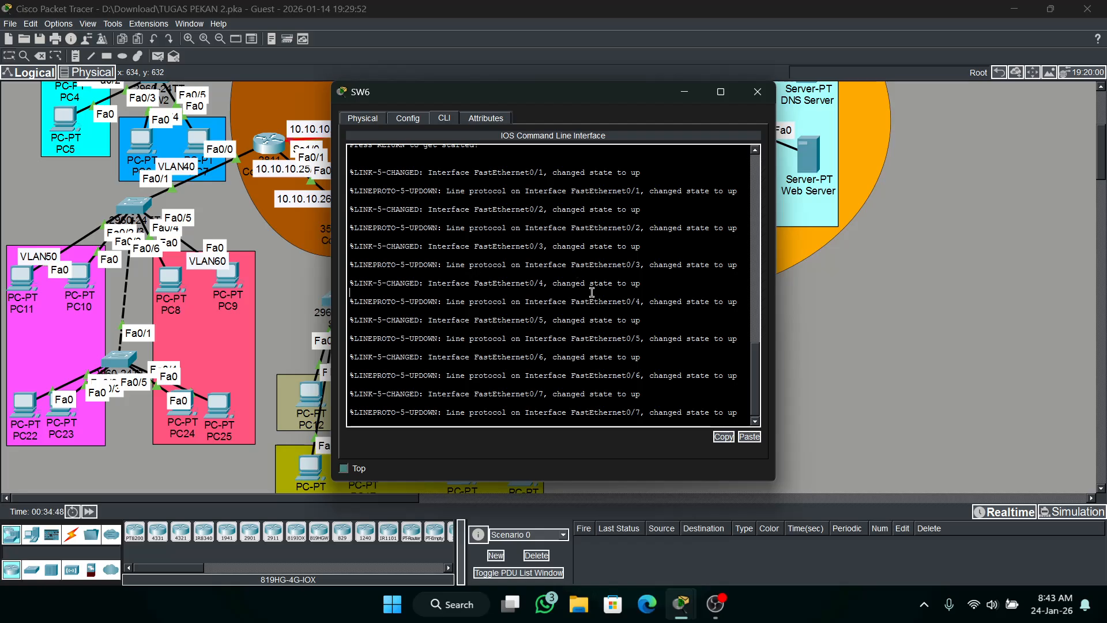
pyautogui.press('Return')
pyautogui.write('en')
pyautogui.press('Return')
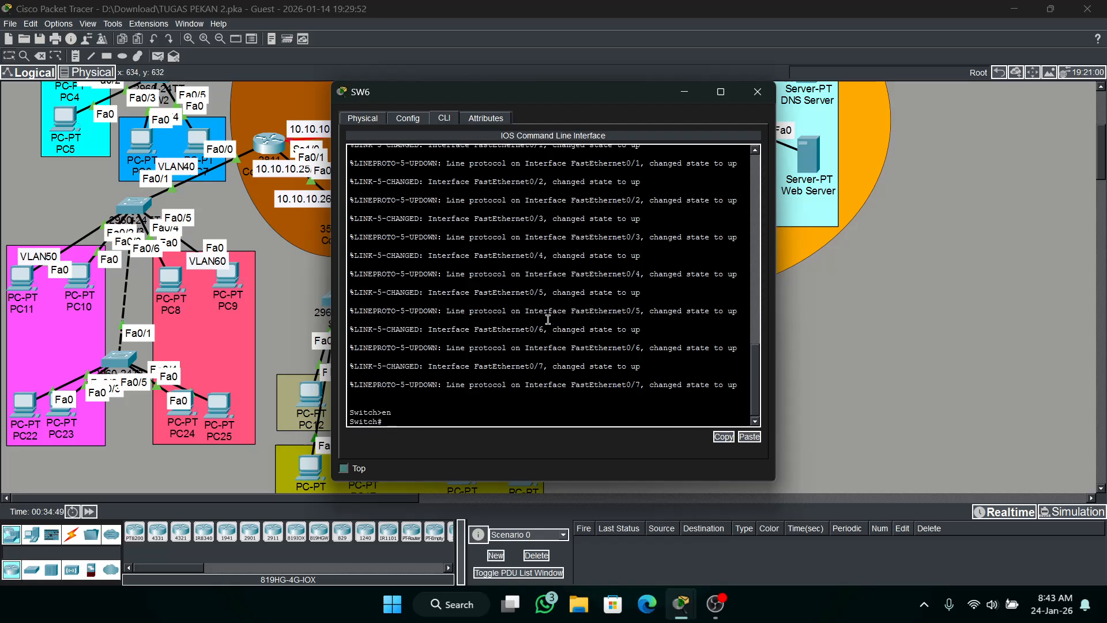
pyautogui.write('conf t')
pyautogui.press('Return')
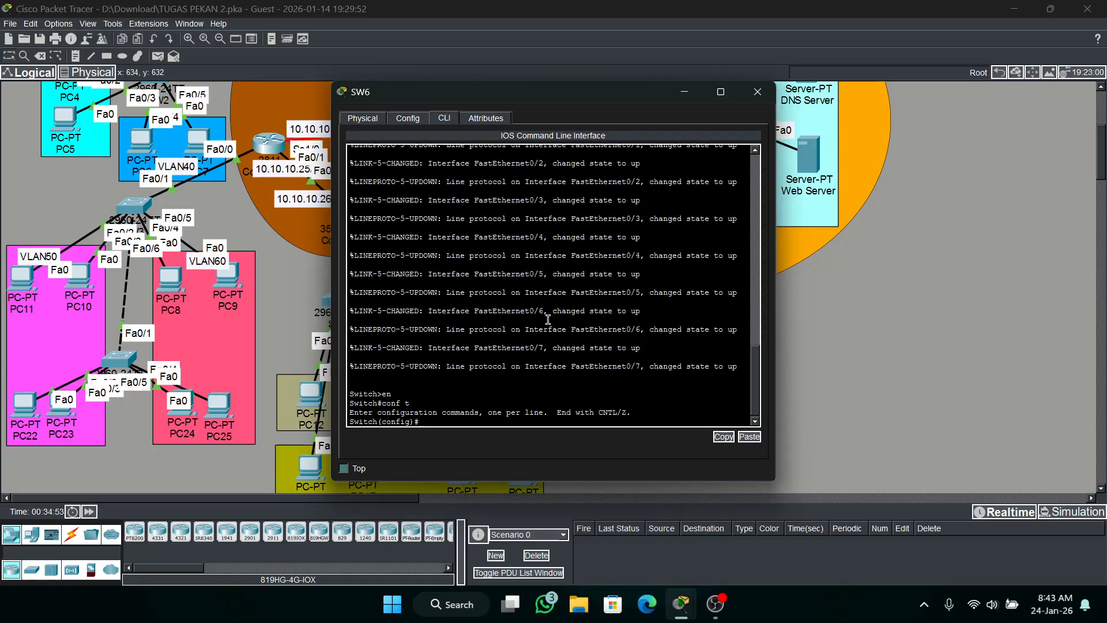
# Set the switch's hostname to SW6.
pyautogui.write('h SW6')
pyautogui.press('Return')
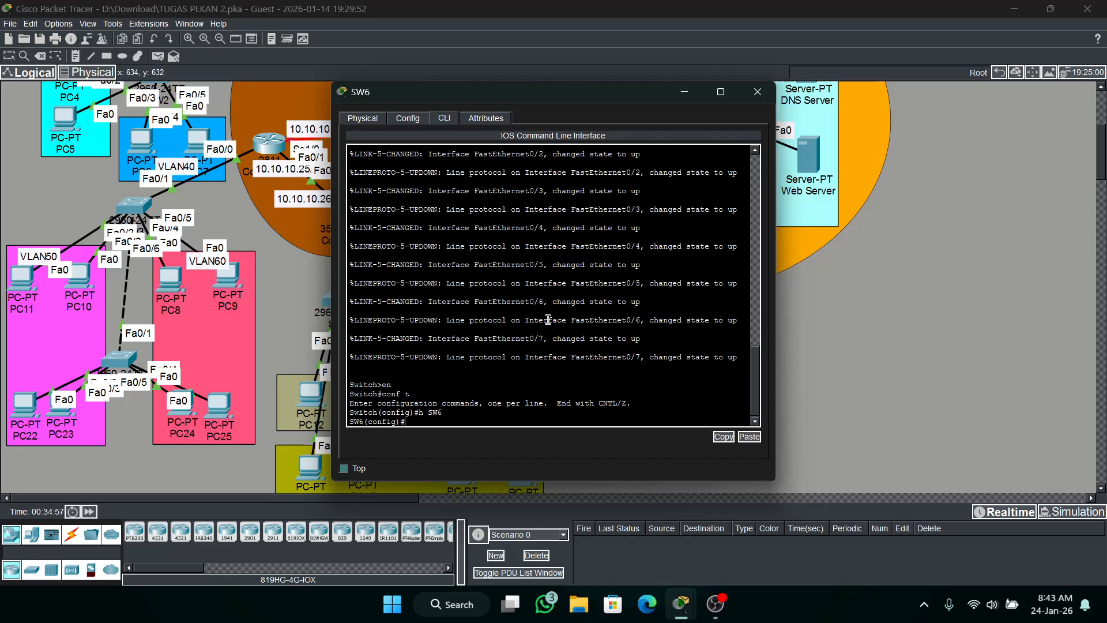
# Set the enable secret password on SW6.
pyautogui.write('ena s cisco')
pyautogui.press('Return')
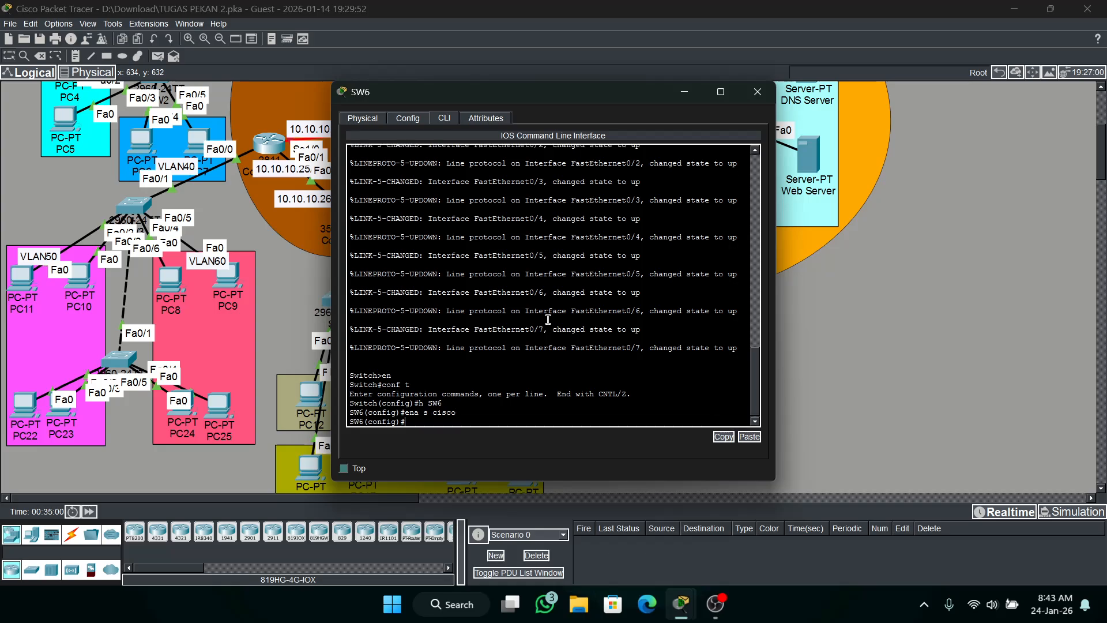
# Create VLAN 70 on SW6 and name it VLAN70.
pyautogui.write('vlan 70')
pyautogui.press('Return')
pyautogui.write('name VLAN')
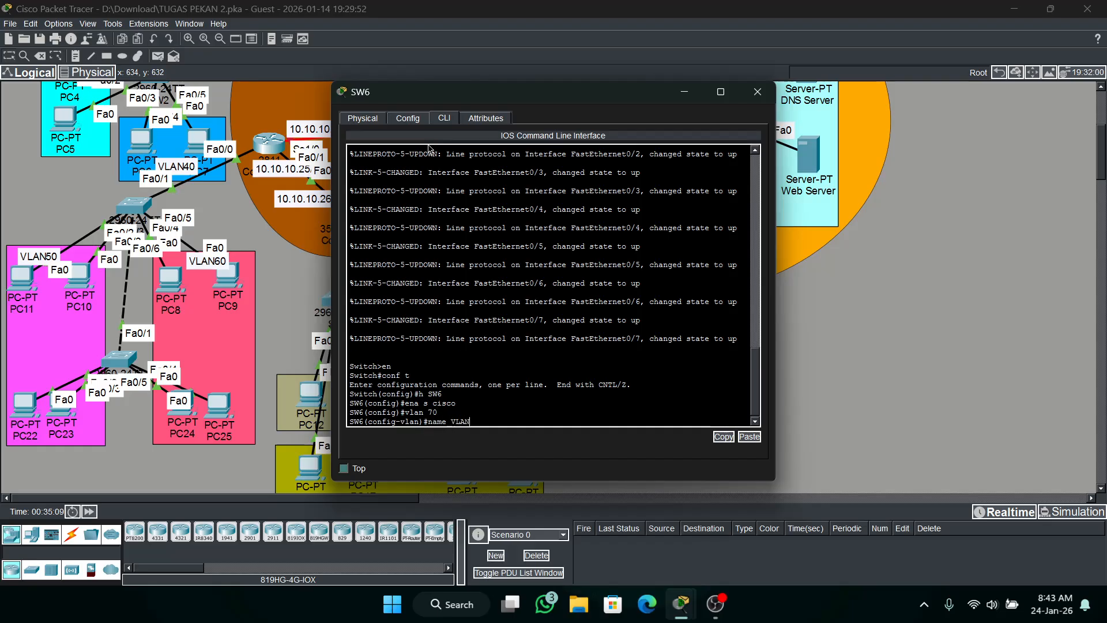
pyautogui.write('70')
pyautogui.press('Return')
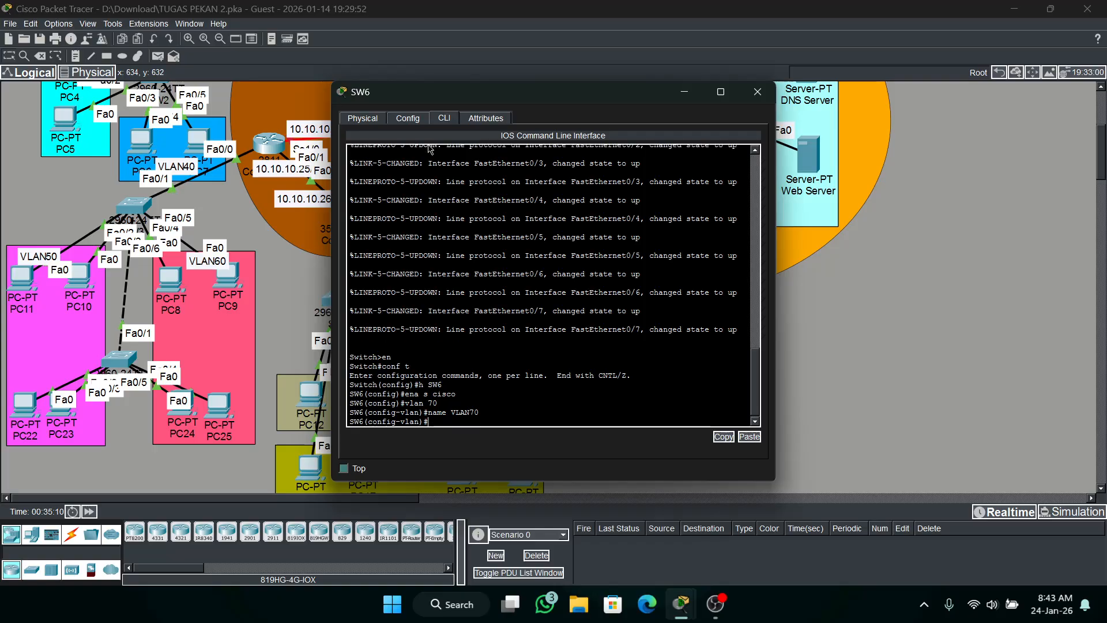
# Create VLAN 80 on SW6 and name it VLAN80.
pyautogui.write('vlan 70')
pyautogui.press('BackSpace')
pyautogui.press('BackSpace')
pyautogui.write('80')
pyautogui.press('Return')
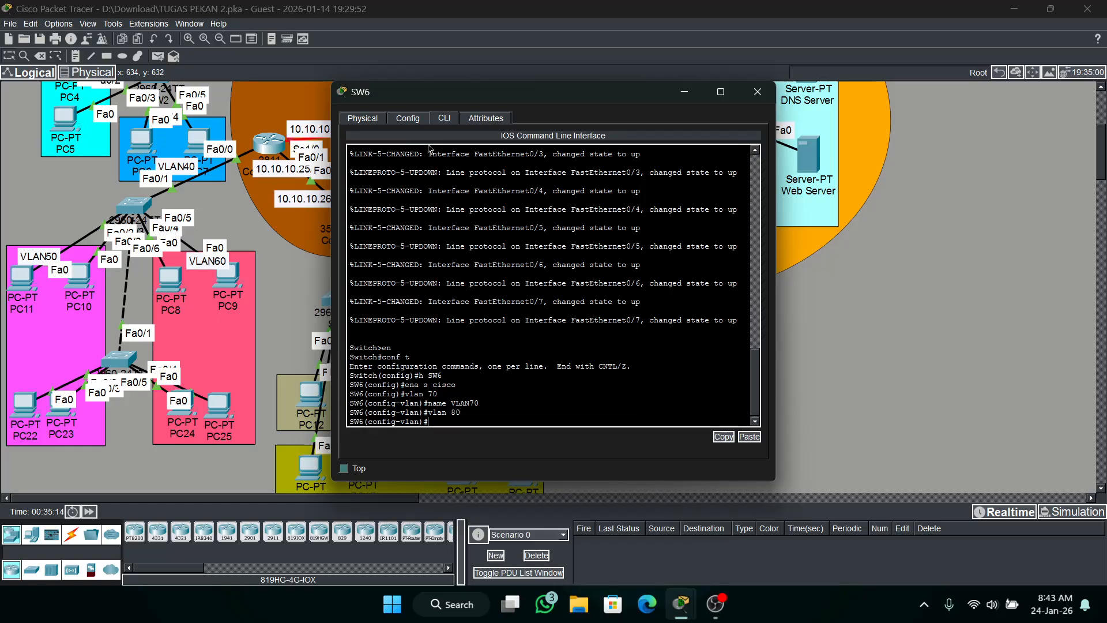
pyautogui.write('name VLAN80')
pyautogui.press('Return')
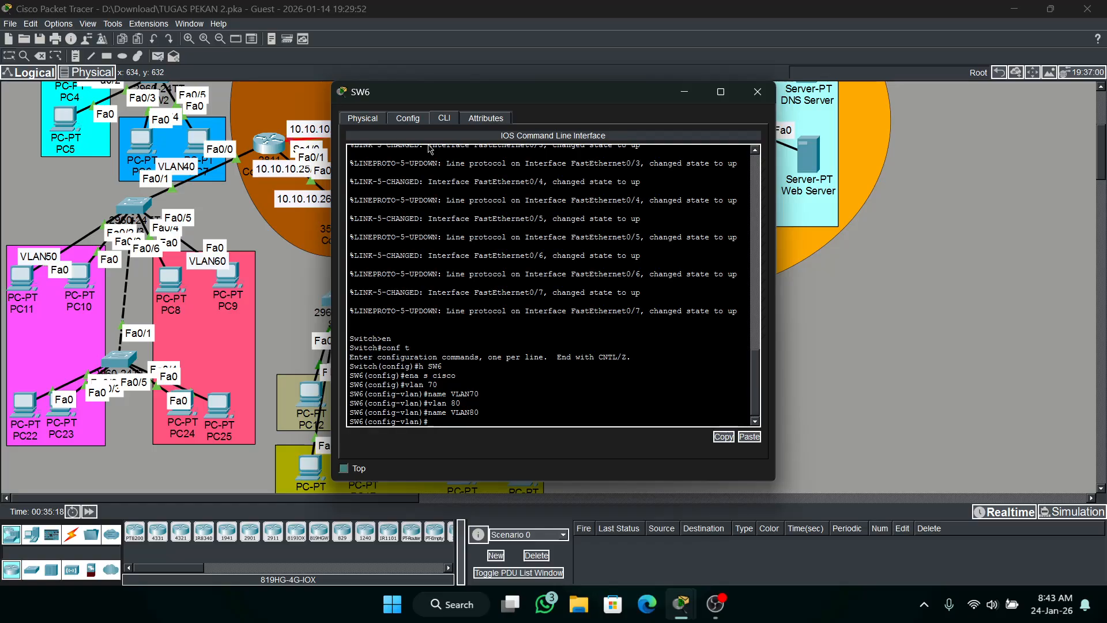
# Create VLAN 90 on SW6 and name it VLAN90.
pyautogui.write('nal')
pyautogui.press('BackSpace')
pyautogui.press('BackSpace')
pyautogui.press('BackSpace')
pyautogui.write('vl 90')
pyautogui.press('Return')
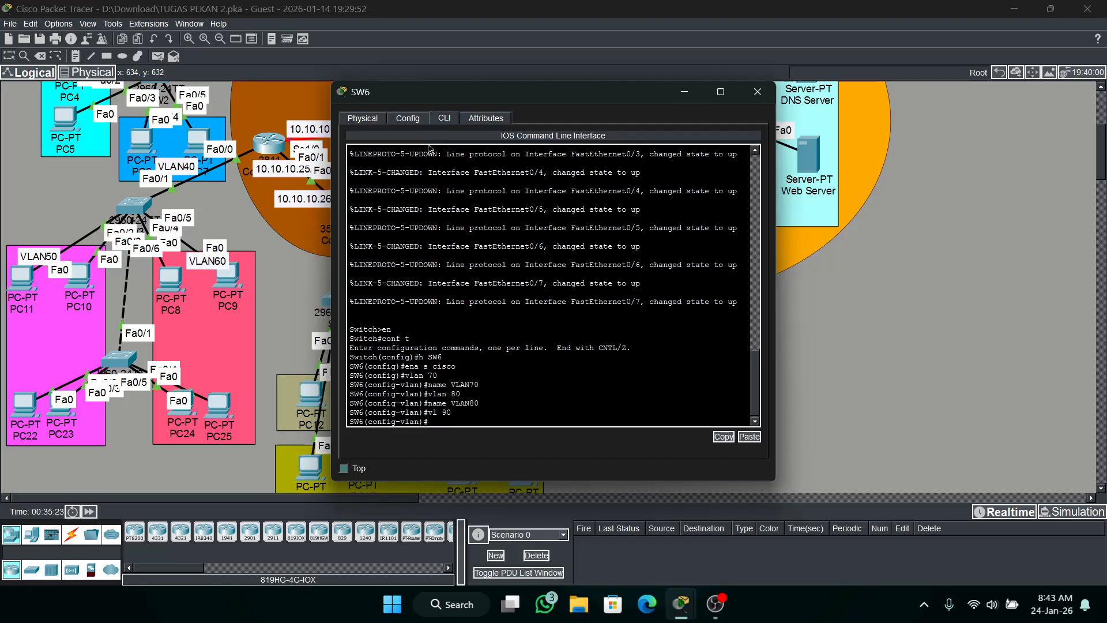
pyautogui.write('na')
pyautogui.write(' LV')
pyautogui.write('VLAN90')
pyautogui.press('Return')
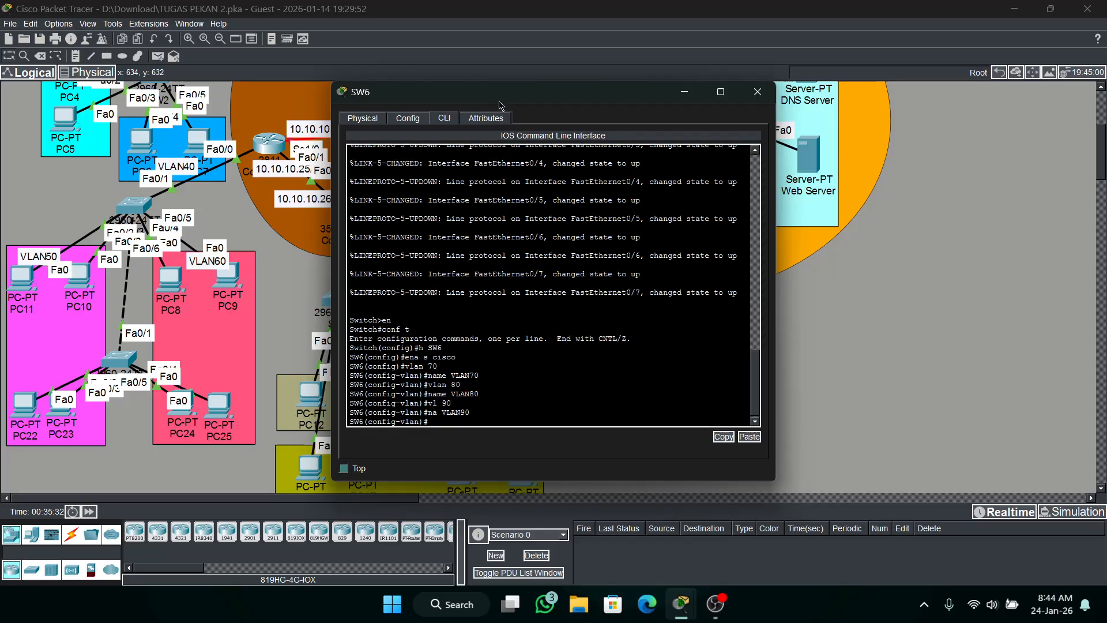
# Move the SW6 window clear of the switch links and enter configuration mode for interface fa0/1.
pyautogui.moveTo(495, 92); pyautogui.dragTo(733, 96)
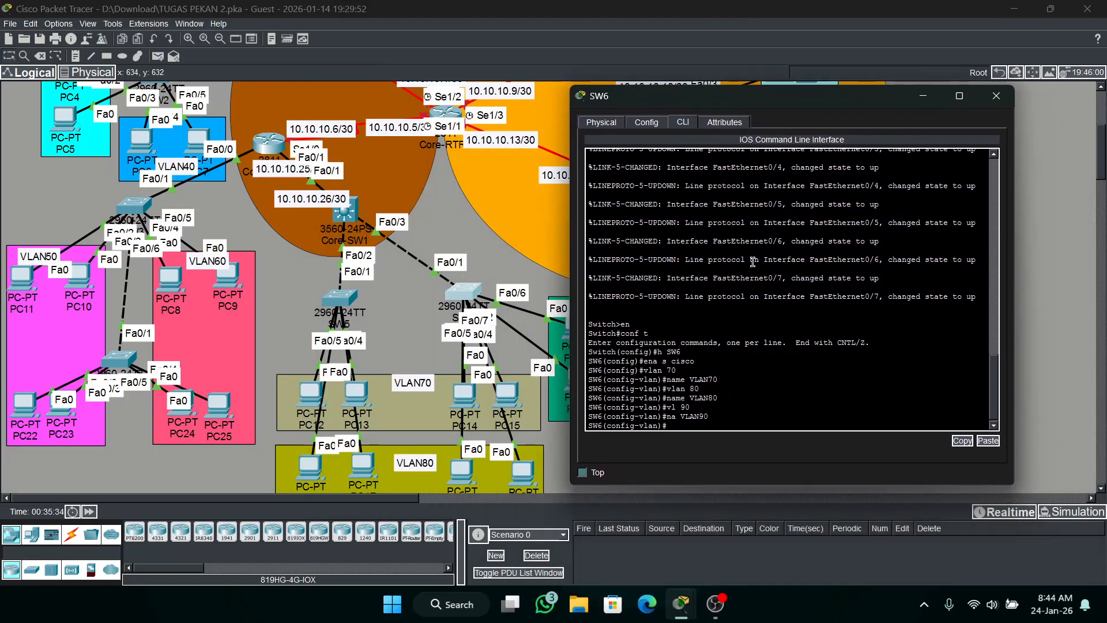
pyautogui.click(757, 303)
pyautogui.write('int')
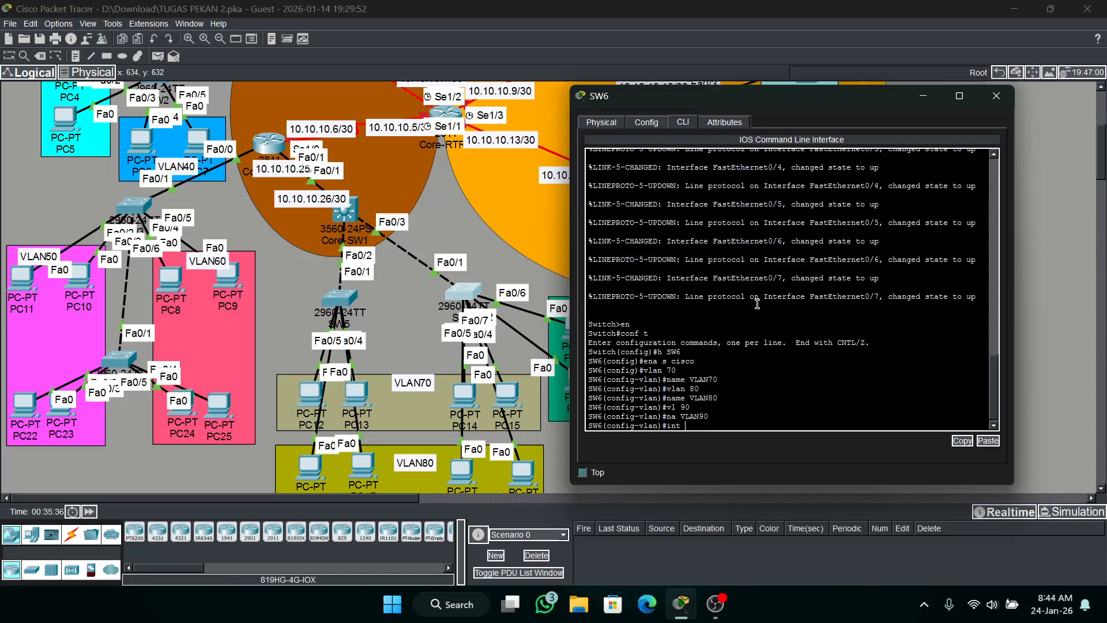
pyautogui.write(' fa0/1')
pyautogui.press('Return')
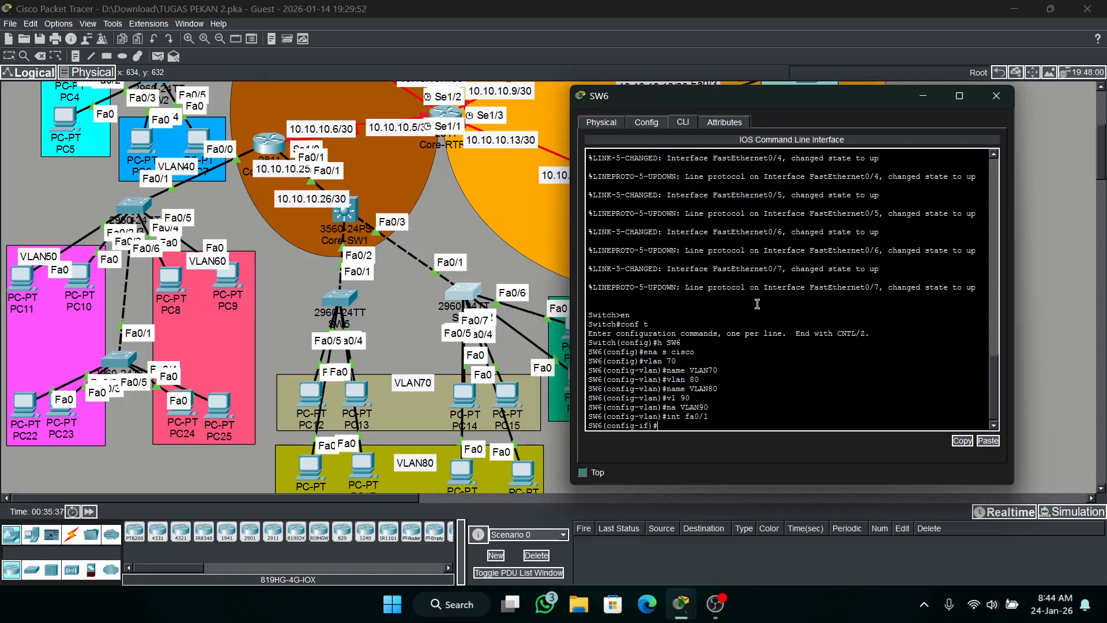
# Set SW6's interface fa0/1 to trunk mode.
pyautogui.write('int mo tr')
pyautogui.press('Return')
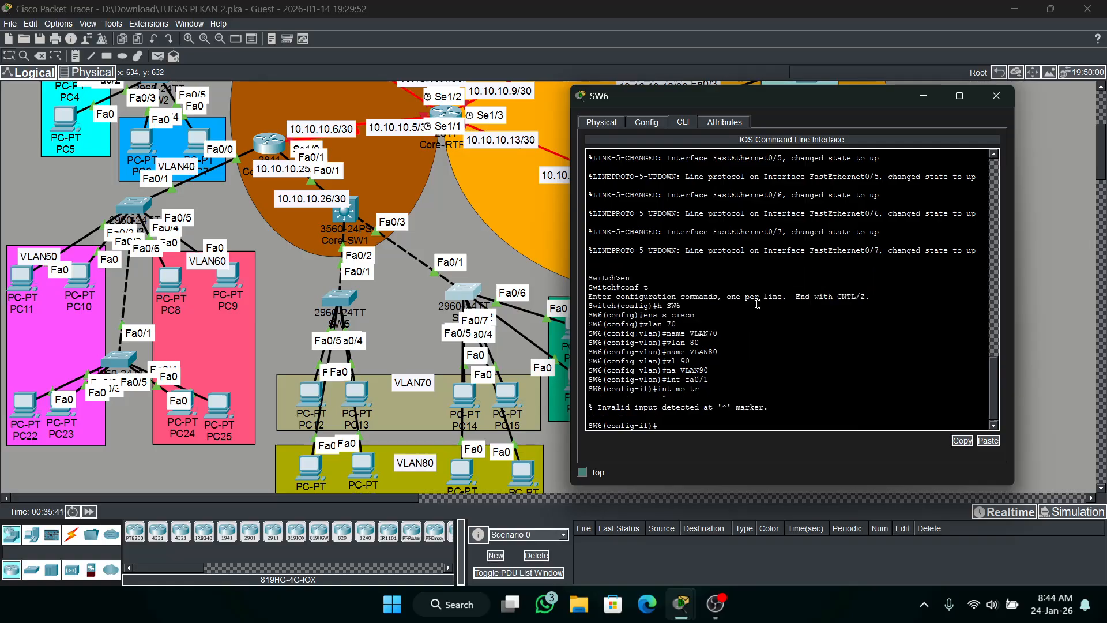
pyautogui.press('Up')
pyautogui.press('Left')
pyautogui.press('Left')
pyautogui.press('Left')
pyautogui.press('BackSpace')
pyautogui.press('BackSpace')
pyautogui.press('BackSpace')
pyautogui.write('sw')
pyautogui.press('Return')
# Allow VLANs 70, 80 and 90 on SW6's fa0/1 trunk.
pyautogui.write('sw')
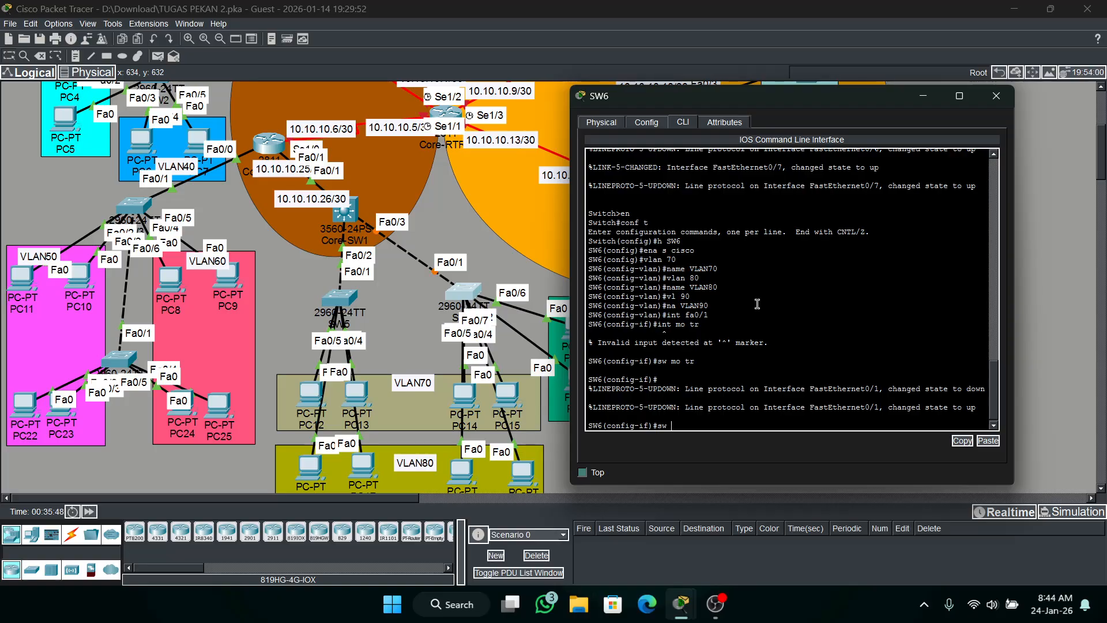
pyautogui.write(' tr a')
pyautogui.write('90')
pyautogui.press('BackSpace')
pyautogui.press('BackSpace')
pyautogui.press('BackSpace')
pyautogui.press('BackSpace')
pyautogui.press('BackSpace')
pyautogui.press('BackSpace')
pyautogui.write('-90')
pyautogui.press('BackSpace')
pyautogui.press('BackSpace')
pyautogui.write(',80,90')
pyautogui.press('Return')
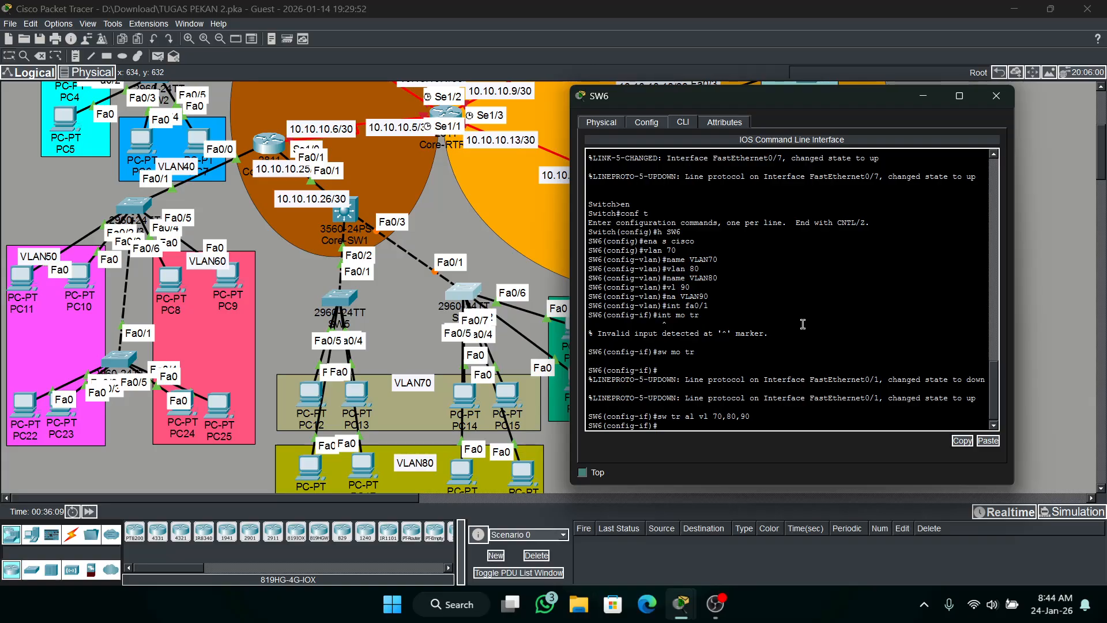
# Set SW6's interface range fa0/2-7 to access mode and enable spanning-tree portfast on it.
pyautogui.write('int ra fa0/2-')
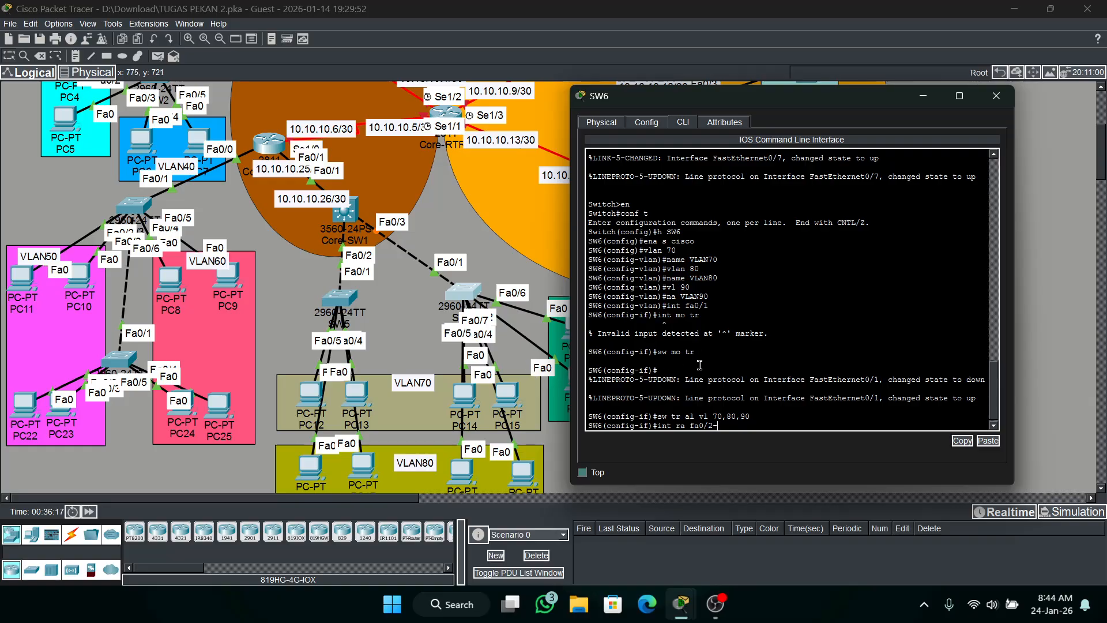
pyautogui.write('7')
pyautogui.press('Return')
pyautogui.write('sw')
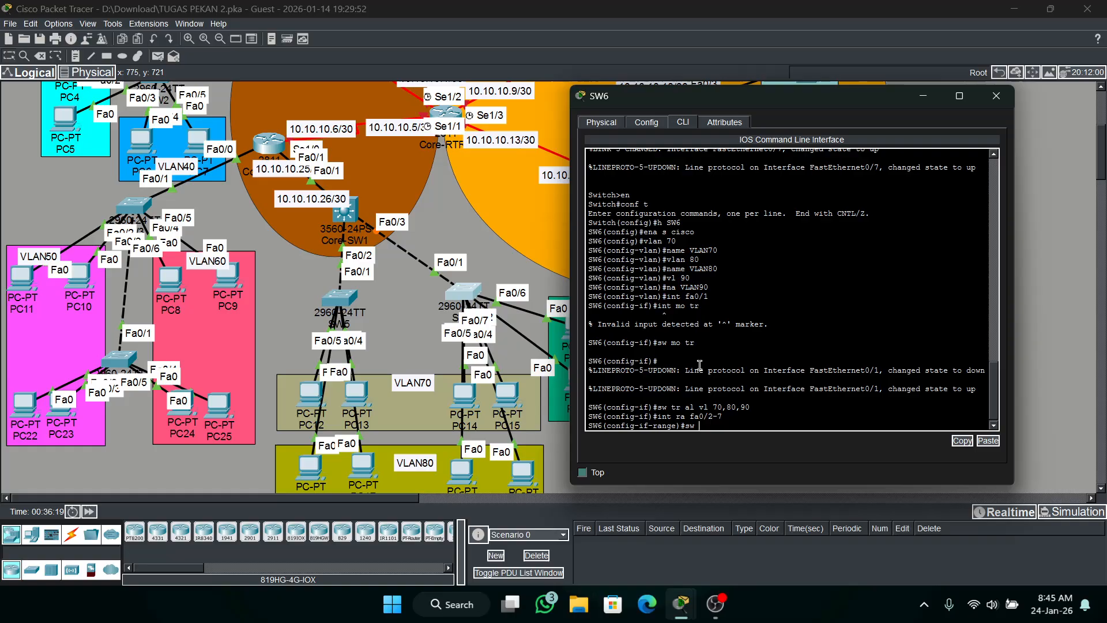
pyautogui.write(' mo ac')
pyautogui.press('Return')
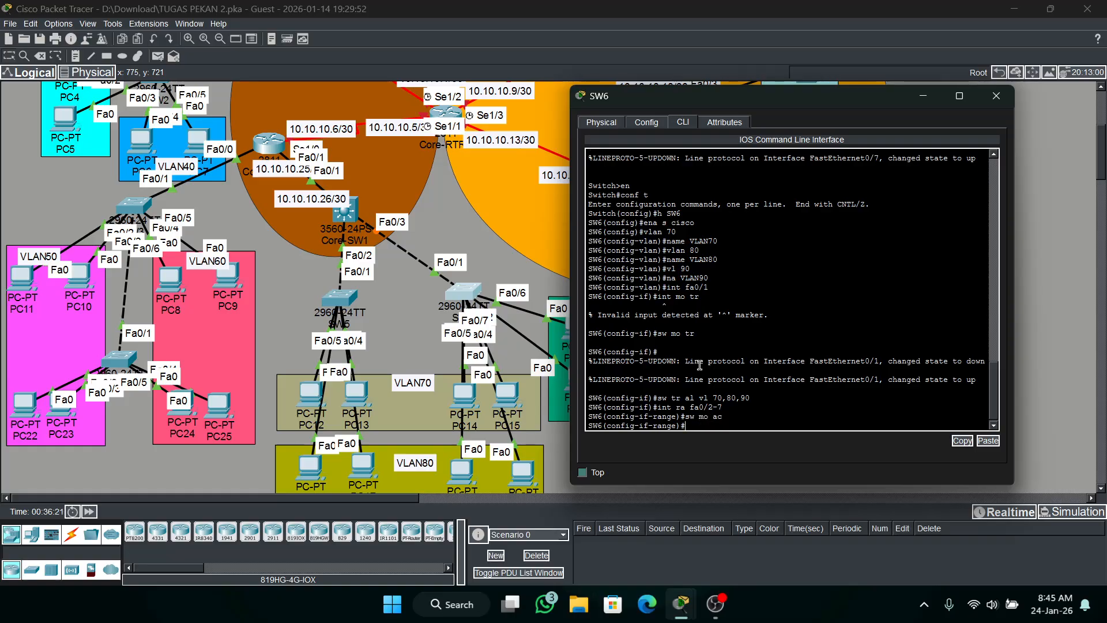
pyautogui.write('span po')
pyautogui.press('Return')
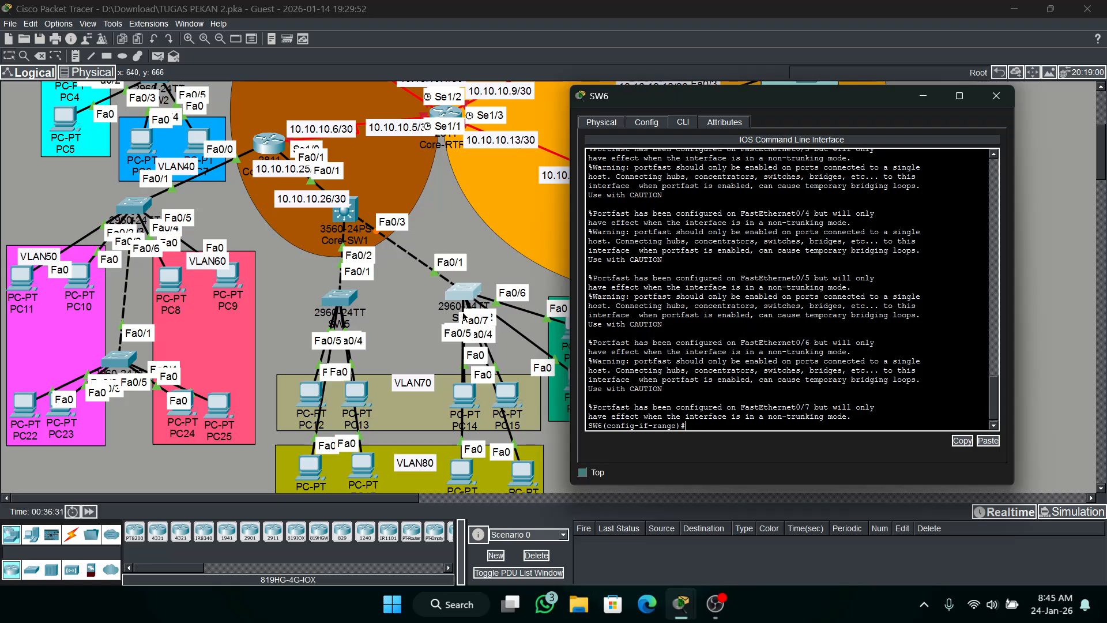
# Shift SW6 slightly in the topology to see its port labels, and reopen its command line.
pyautogui.moveTo(463, 300)
pyautogui.mouseDown()
pyautogui.moveTo(496, 375)
pyautogui.moveTo(540, 432)
pyautogui.moveTo(598, 470)
pyautogui.moveTo(605, 401)
pyautogui.moveTo(585, 440)
pyautogui.moveTo(507, 403)
pyautogui.moveTo(458, 301)
pyautogui.moveTo(469, 308)
pyautogui.moveTo(476, 298)
pyautogui.mouseUp()
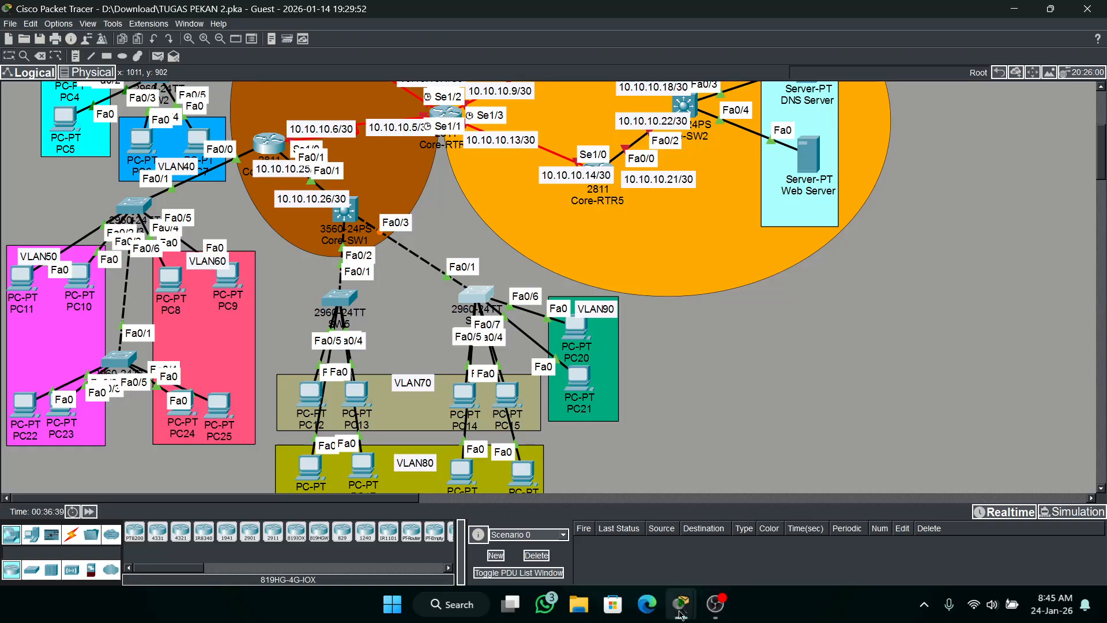
pyautogui.moveTo(682, 615)
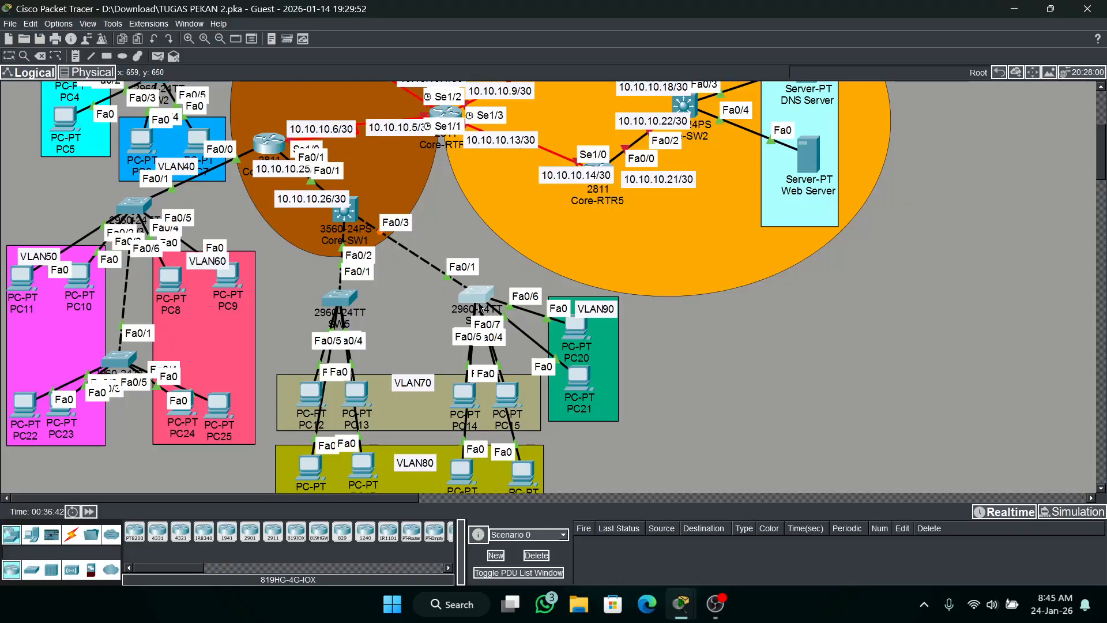
pyautogui.click(483, 290)
# Assign SW6's interface range fa0/2-3 to access VLAN 70.
pyautogui.write('ig-if-range)#i')
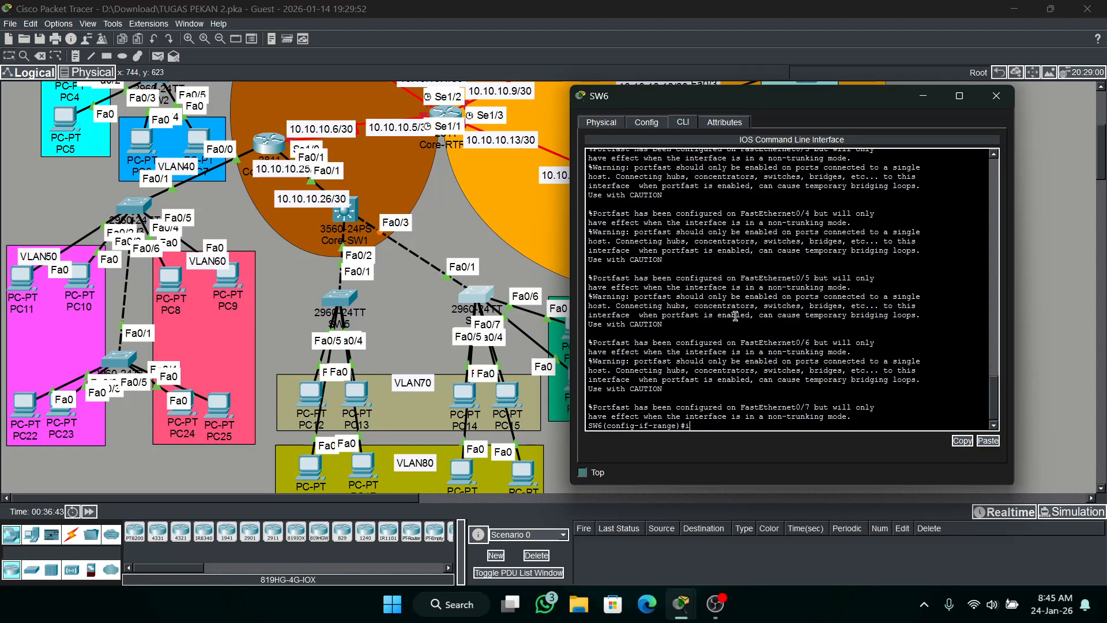
pyautogui.write('nr ra fa0/2-3')
pyautogui.press('Return')
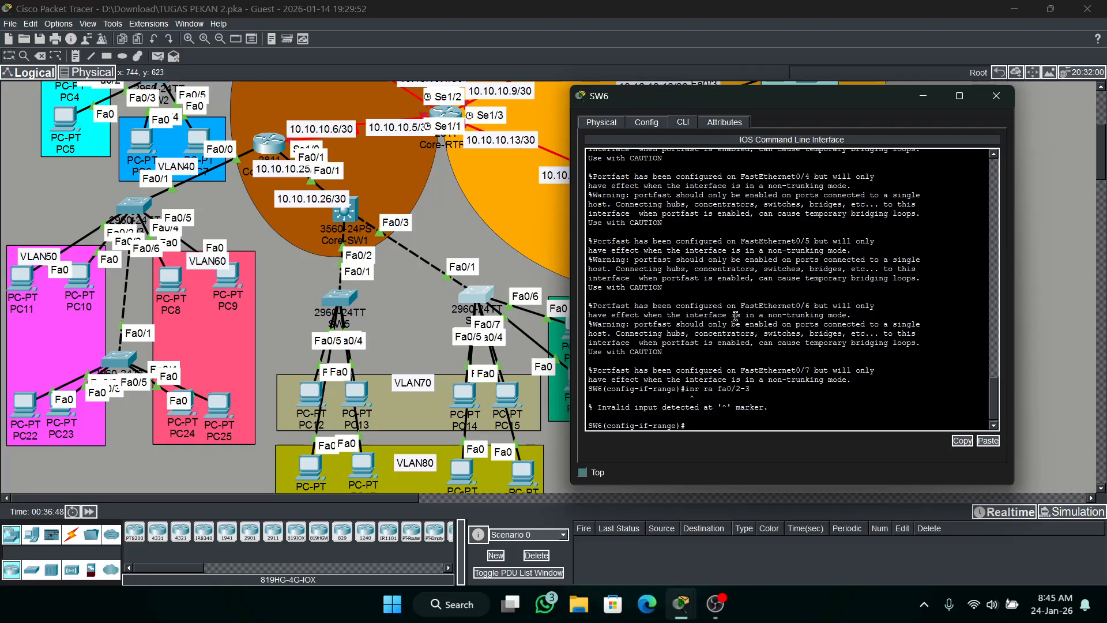
pyautogui.press('Up')
pyautogui.press('BackSpace')
pyautogui.press('BackSpace')
pyautogui.write('t')
pyautogui.press('Return')
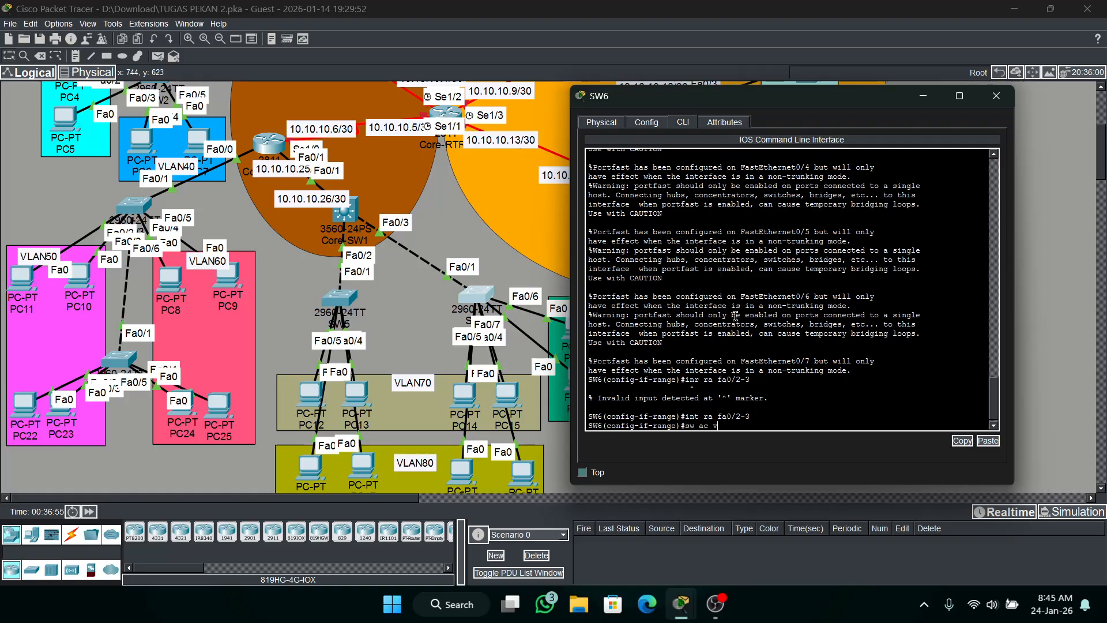
pyautogui.press('Return')
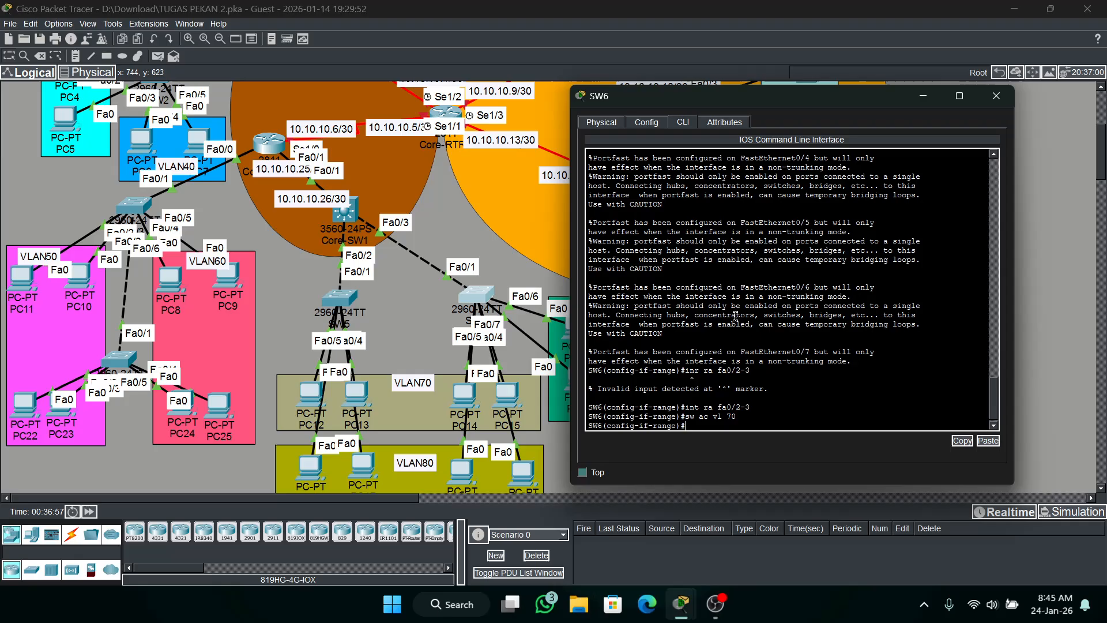
# Assign SW6's interface range fa0/4-5 to access VLAN 80.
pyautogui.press('Up')
pyautogui.press('Up')
pyautogui.press('BackSpace')
pyautogui.press('BackSpace')
pyautogui.press('BackSpace')
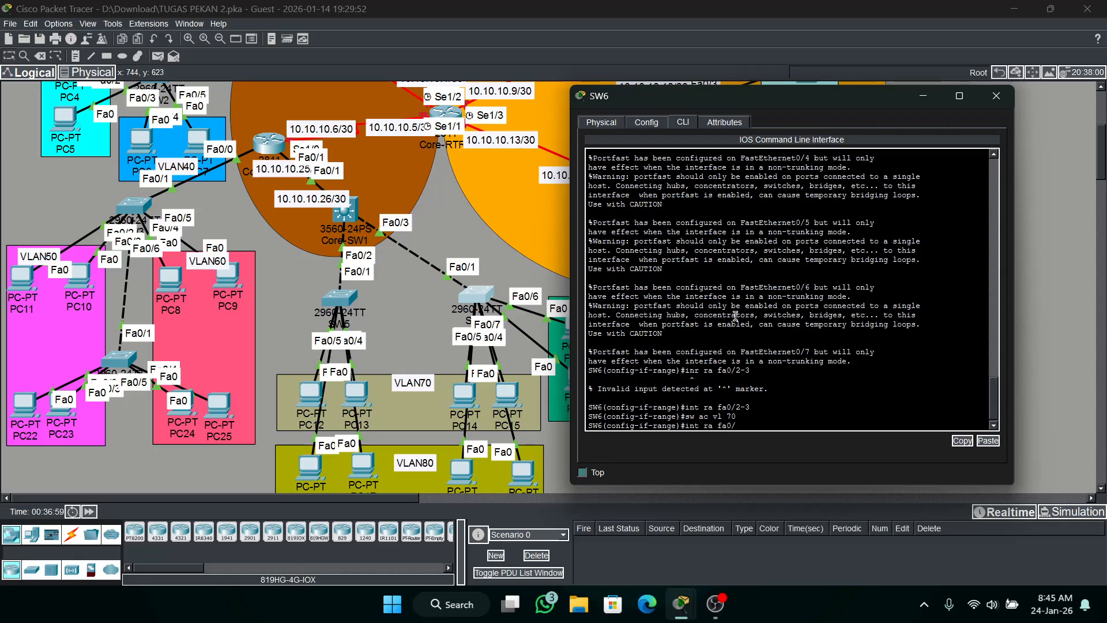
pyautogui.write('4-5')
pyautogui.press('Return')
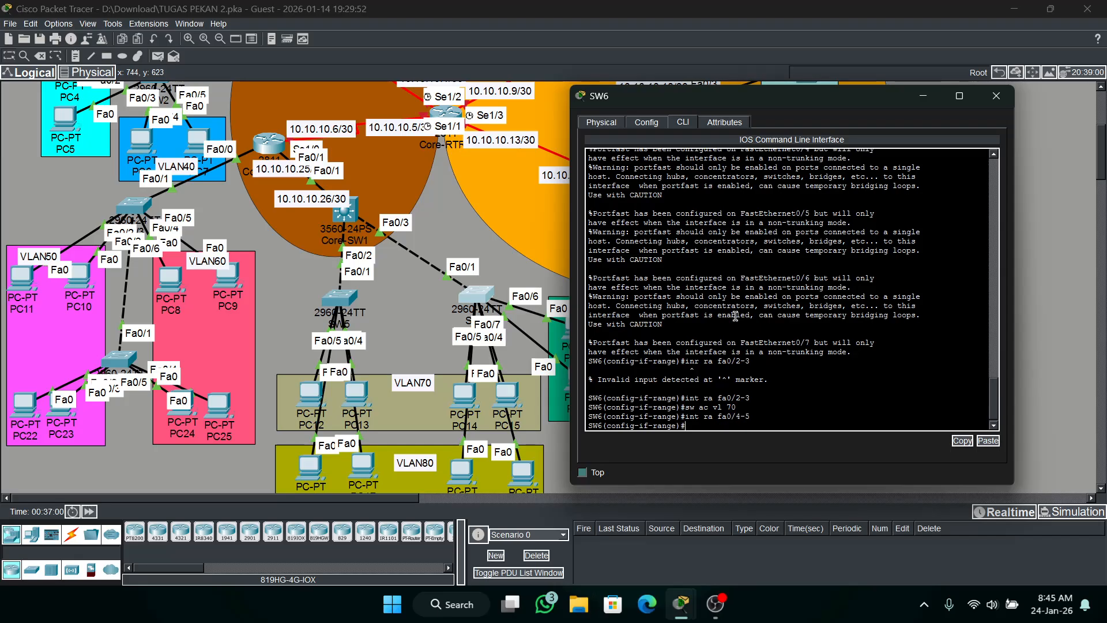
pyautogui.write('sw ac vl 80')
pyautogui.press('Return')
# Assign SW6's interface range fa0/4-5 to access VLAN 80 and range fa0/6-7 to access VLAN 90.
pyautogui.press('Up')
pyautogui.press('Up')
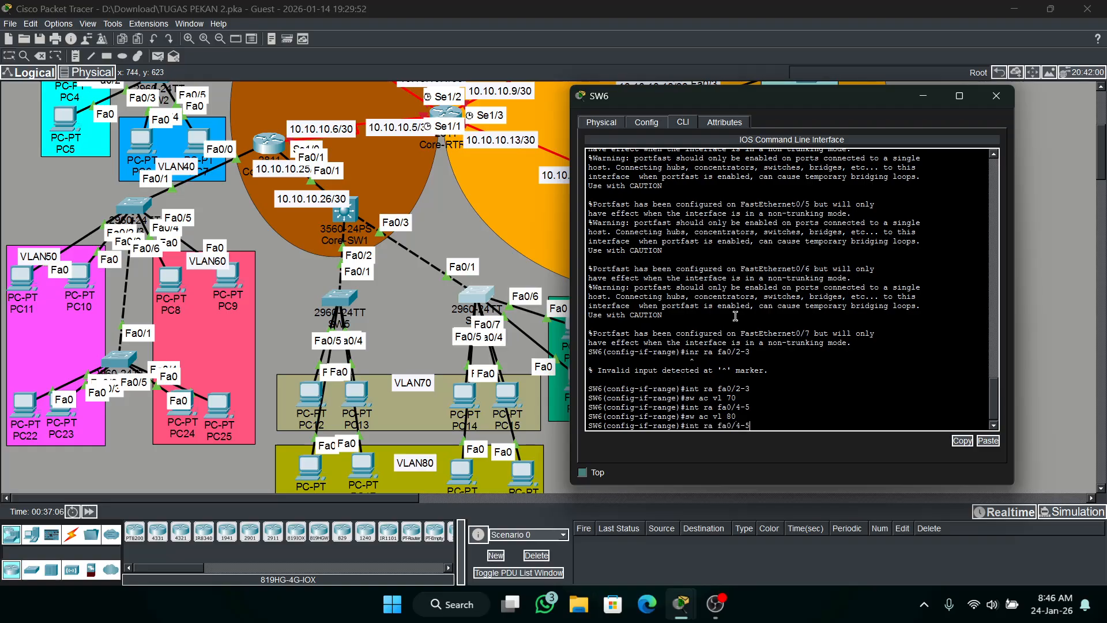
pyautogui.press('Up')
pyautogui.press('Up')
pyautogui.press('BackSpace')
pyautogui.press('BackSpace')
pyautogui.press('BackSpace')
pyautogui.write('6-7')
pyautogui.press('Return')
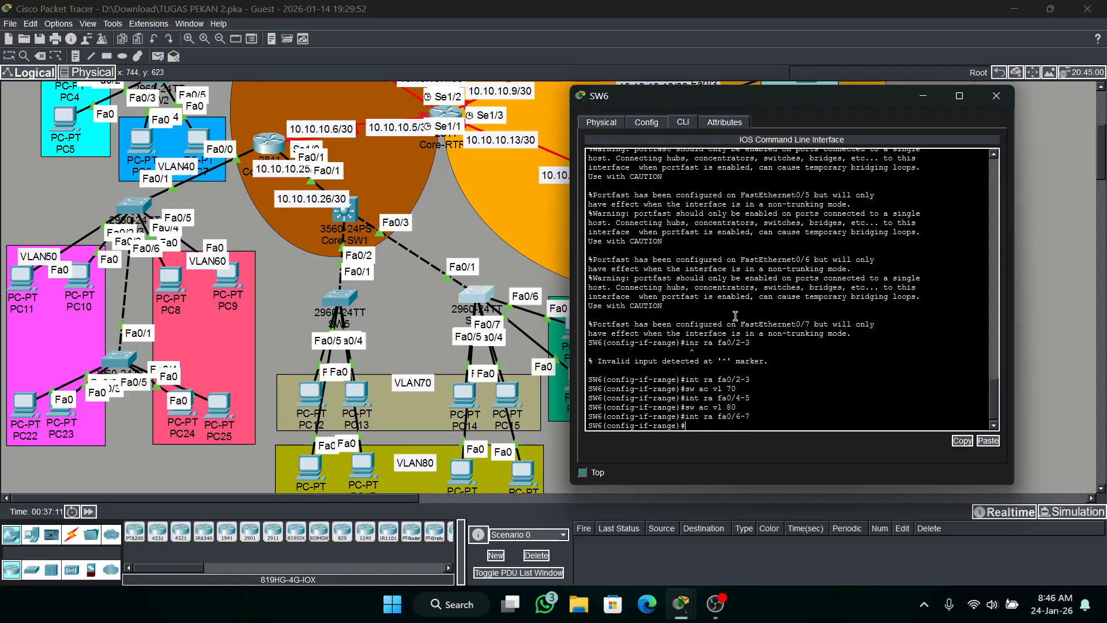
pyautogui.press('Up')
pyautogui.press('Up')
pyautogui.press('BackSpace')
pyautogui.write('90')
pyautogui.press('Return')
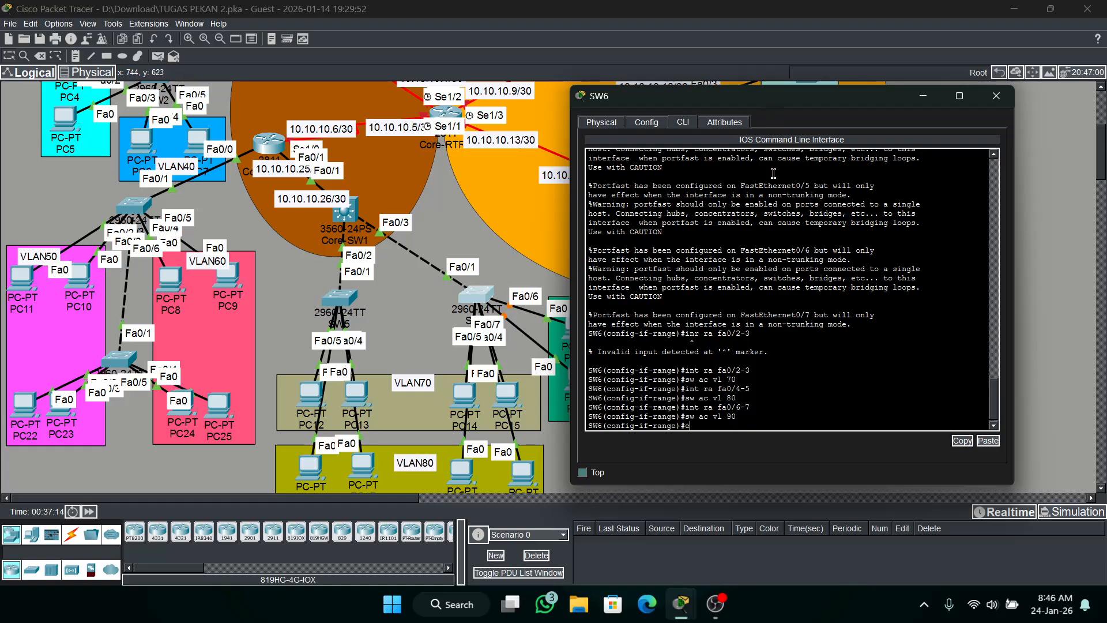
pyautogui.write('ex')
pyautogui.press('Return')
pyautogui.click(923, 96)
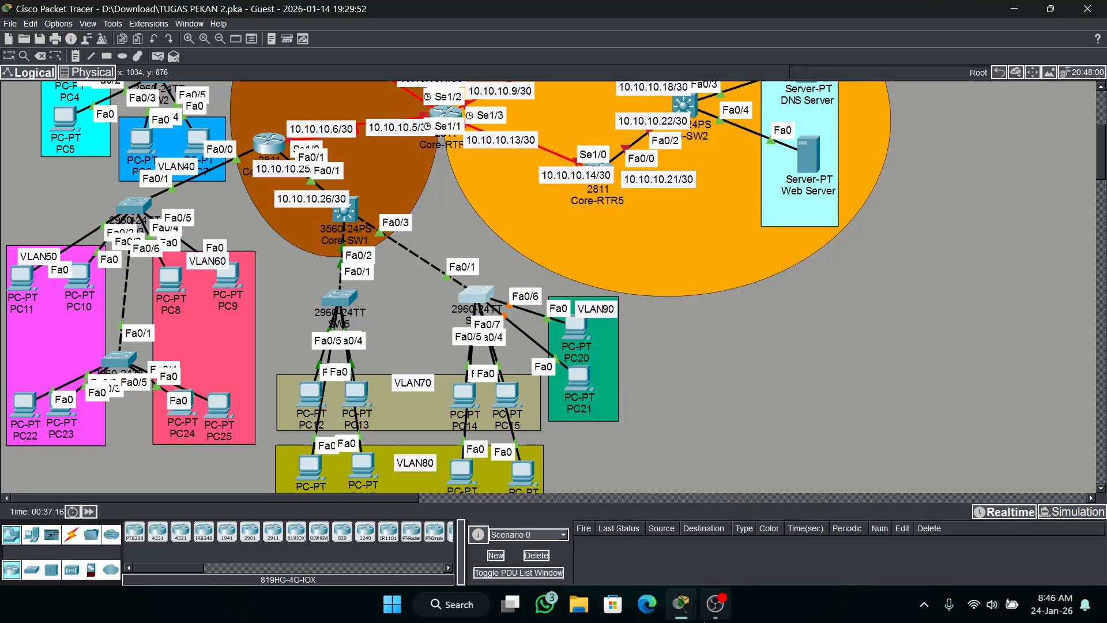
# Check the activity results and examine the assessment items for Core-SW1, Core-SW2, the DNS server and SW1.
pyautogui.moveTo(681, 603)
pyautogui.click(871, 522)
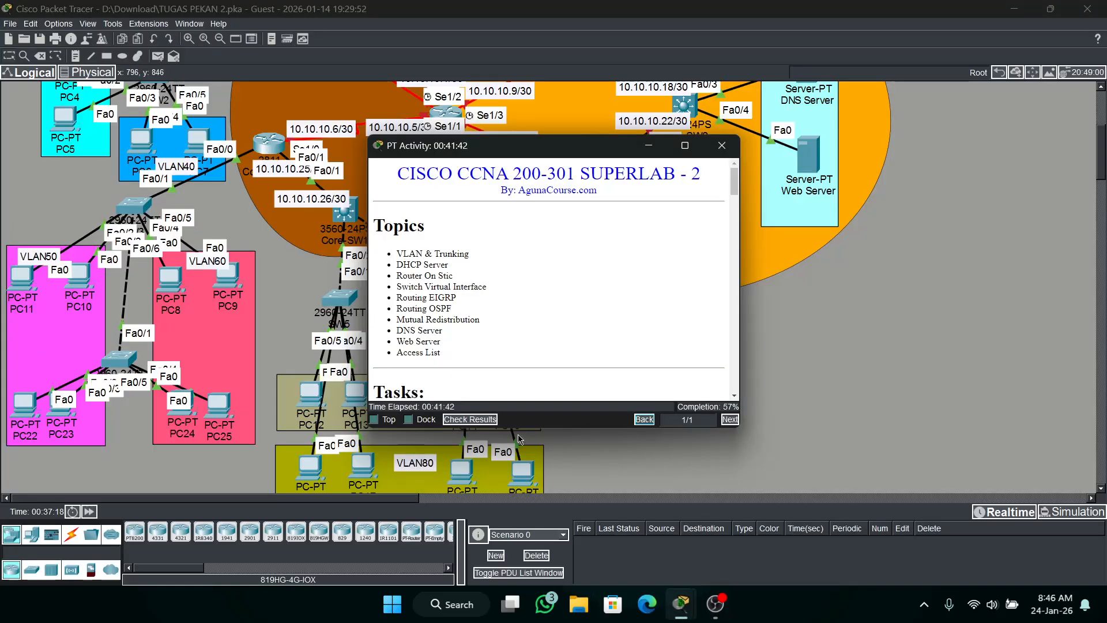
pyautogui.click(470, 419)
pyautogui.click(151, 92)
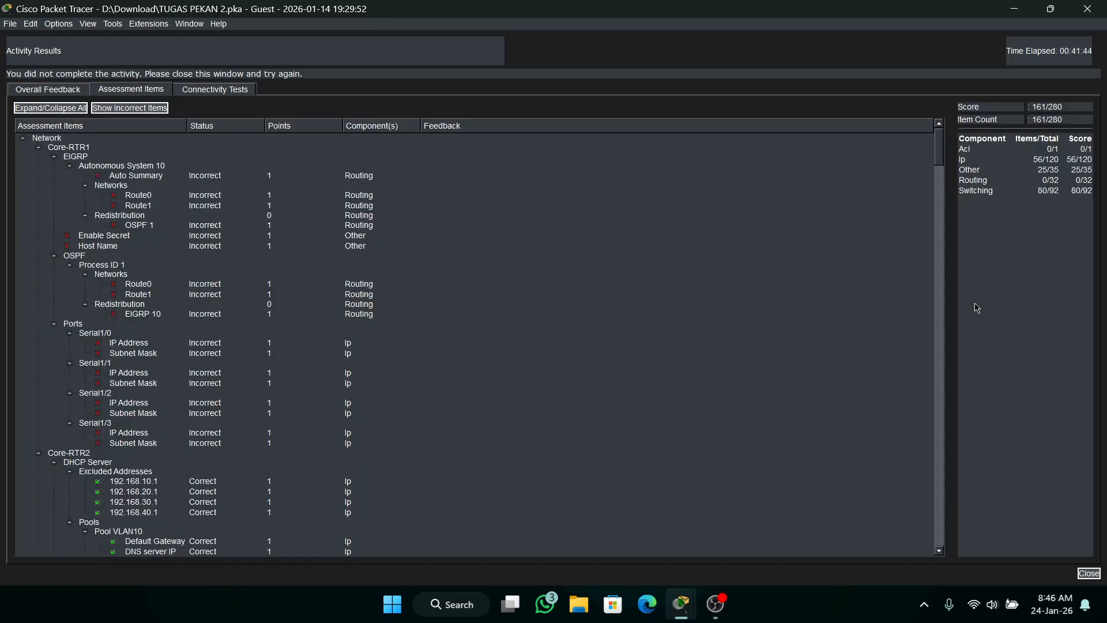
pyautogui.moveTo(942, 147); pyautogui.dragTo(948, 343)
pyautogui.moveTo(948, 344); pyautogui.dragTo(948, 370)
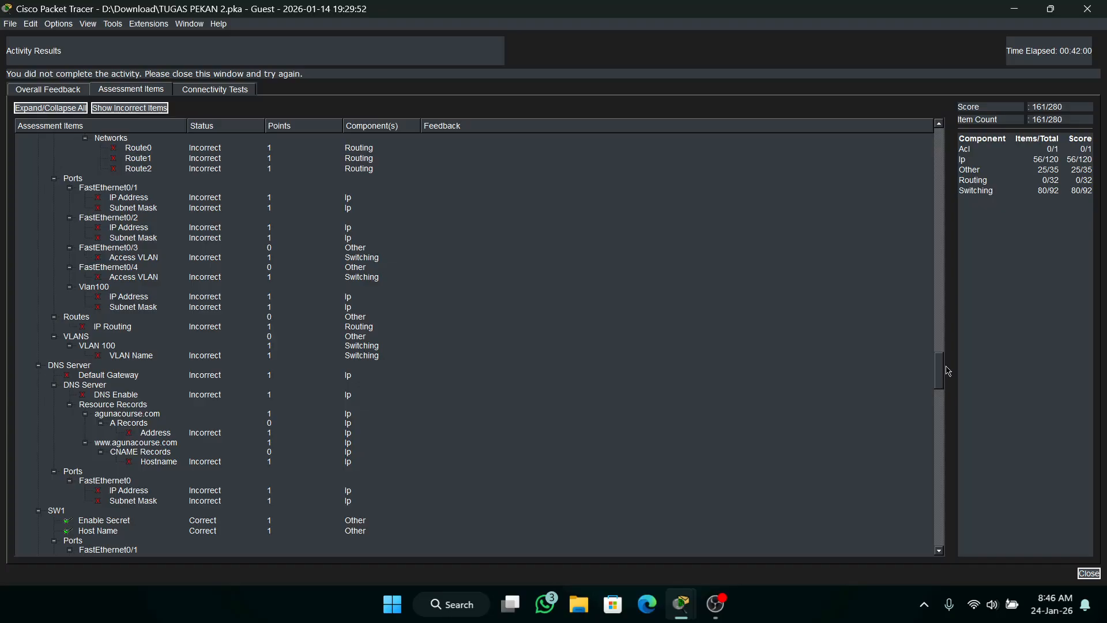
pyautogui.moveTo(949, 371); pyautogui.dragTo(948, 376)
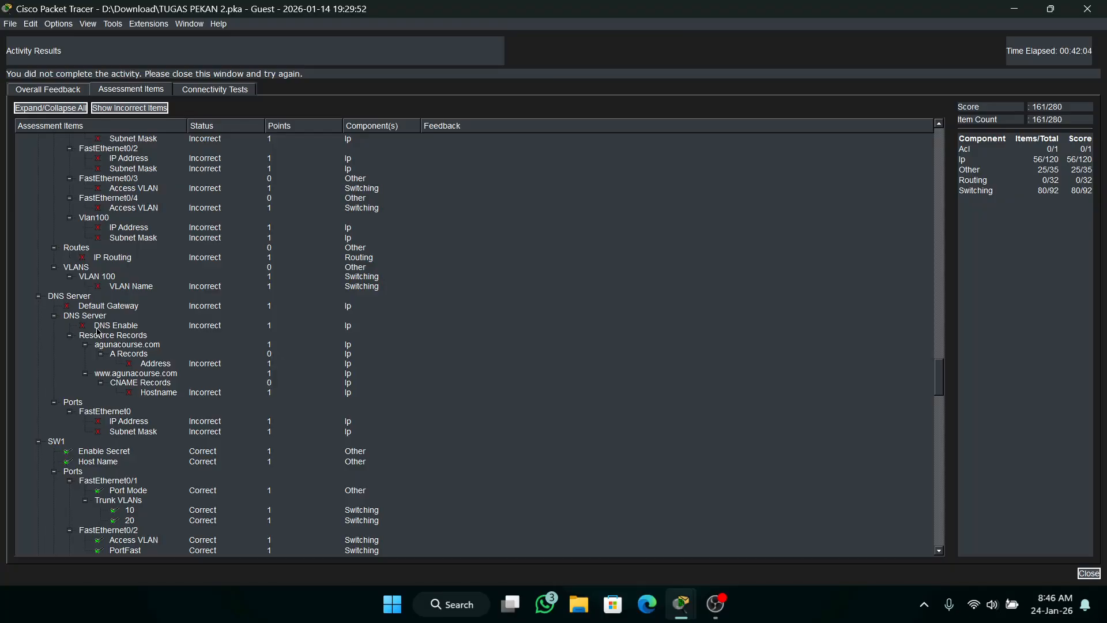
pyautogui.scroll(8, 157, 337)
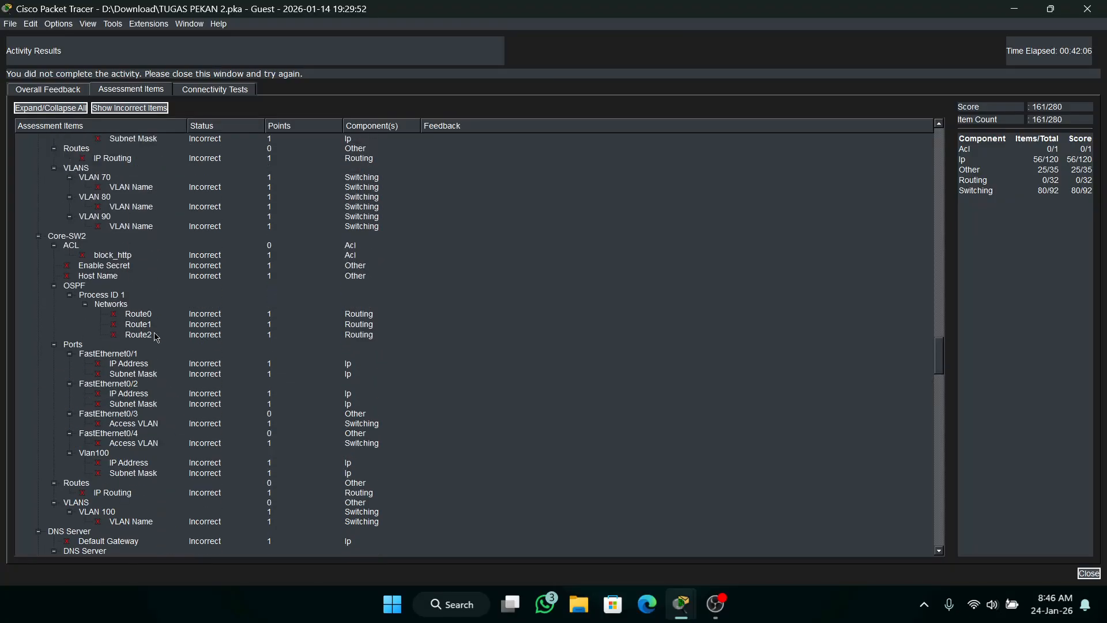
pyautogui.click(1102, 16)
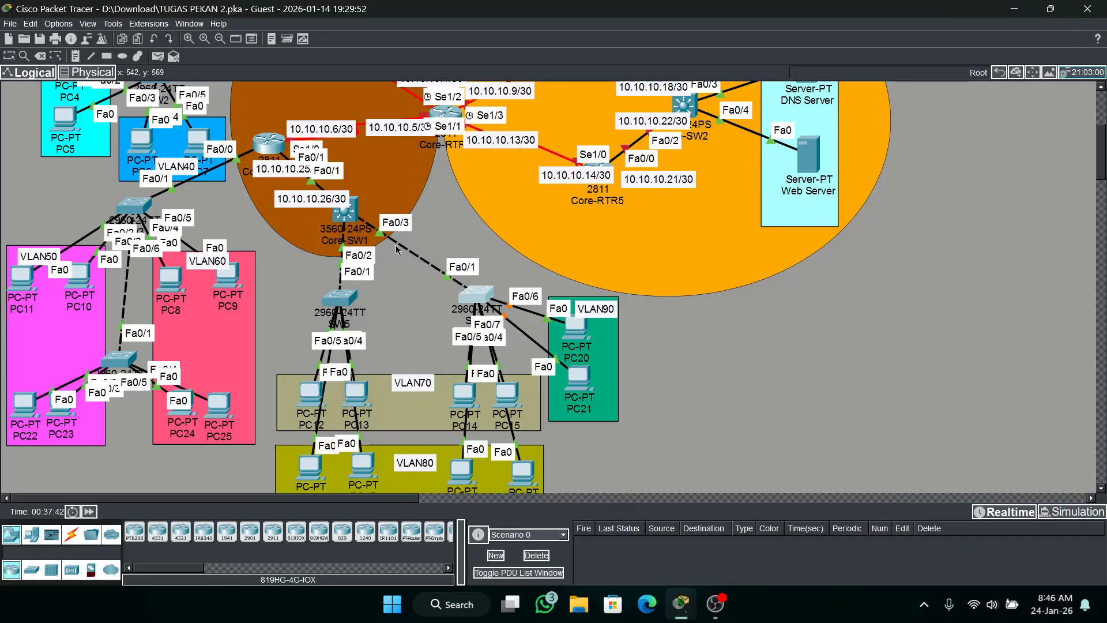
# Enter global configuration mode on Core-SW1 and set its hostname to Core-SW1.
pyautogui.click(339, 217)
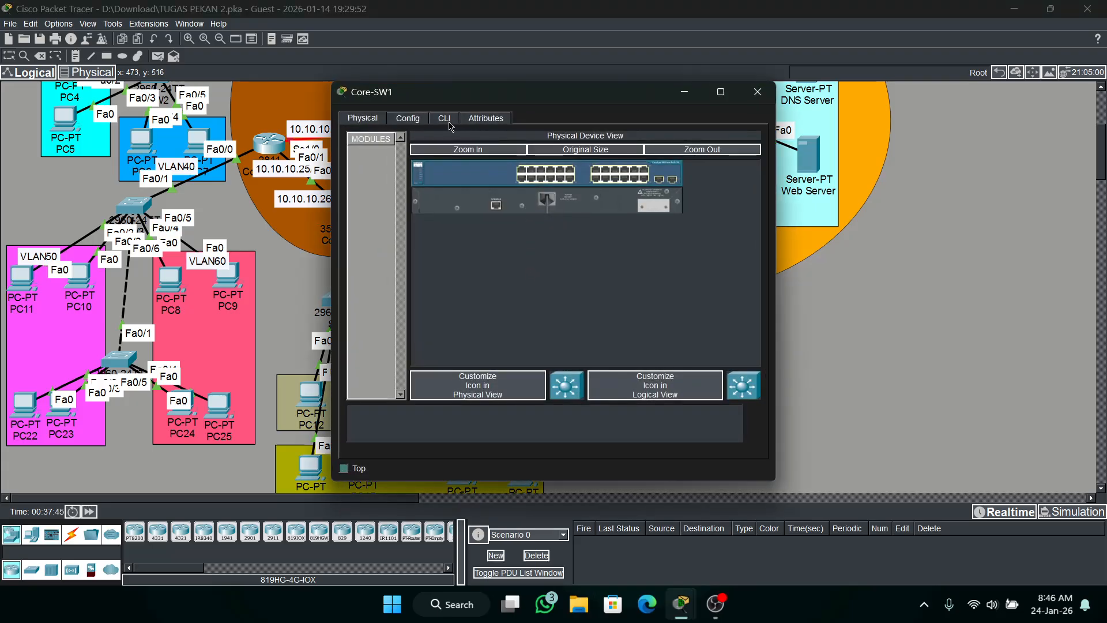
pyautogui.click(444, 118)
pyautogui.write('en')
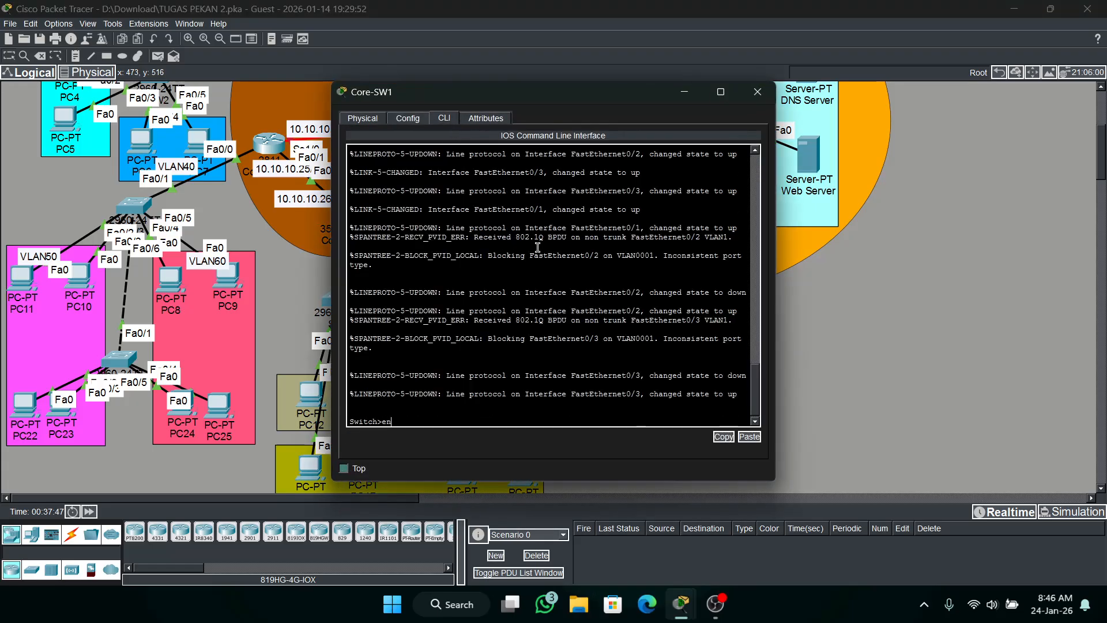
pyautogui.press('Return')
pyautogui.write('c')
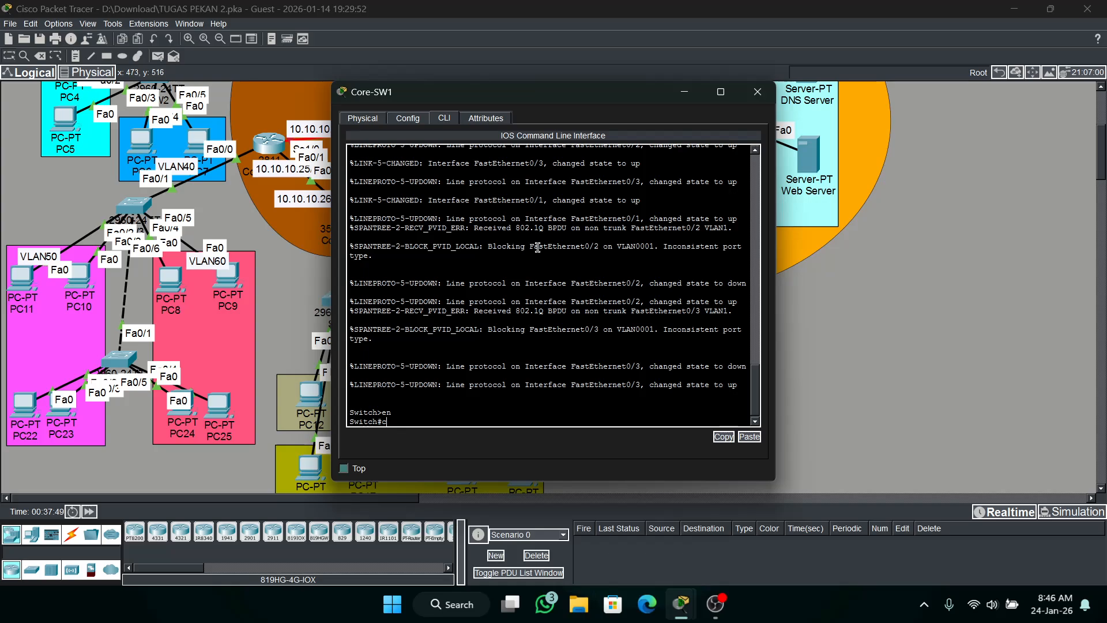
pyautogui.write('onf t')
pyautogui.press('Return')
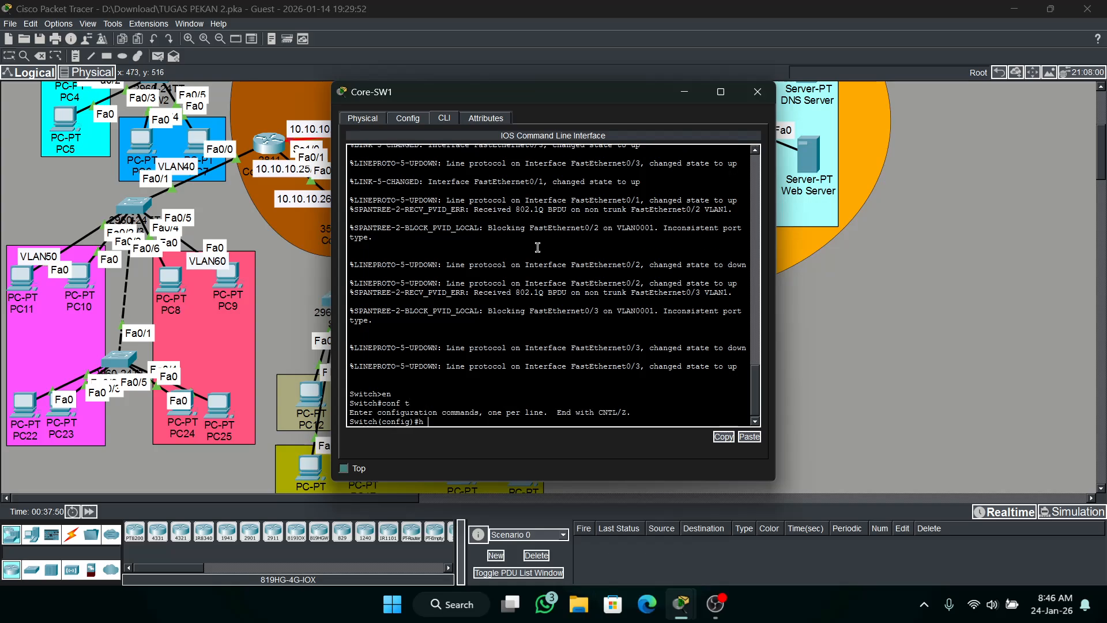
pyautogui.write('h Core-SW')
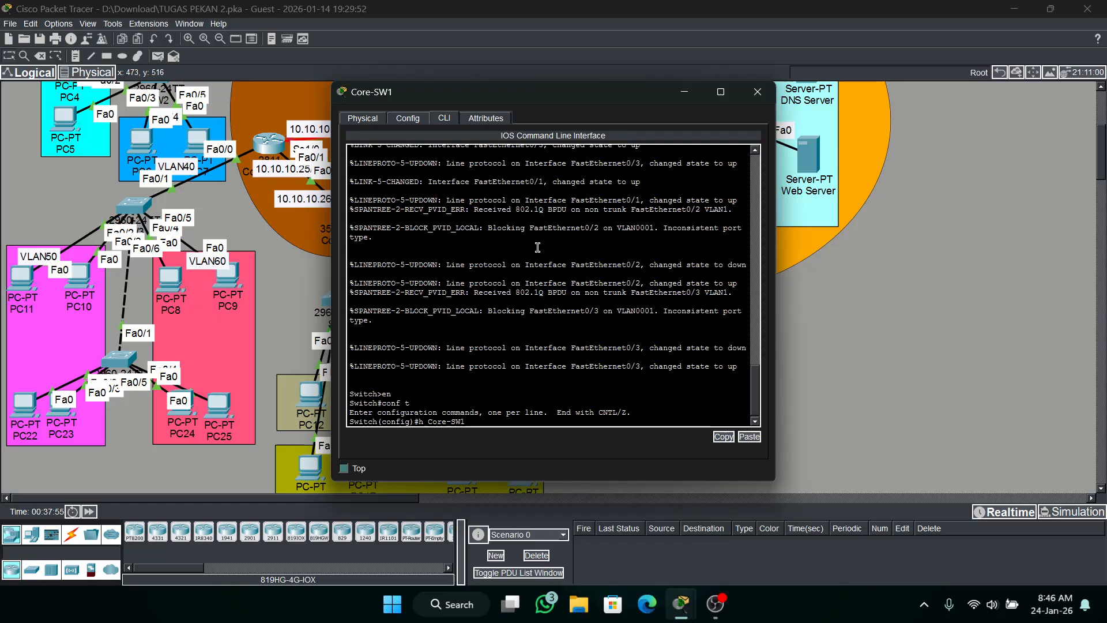
pyautogui.write('1')
pyautogui.press('Return')
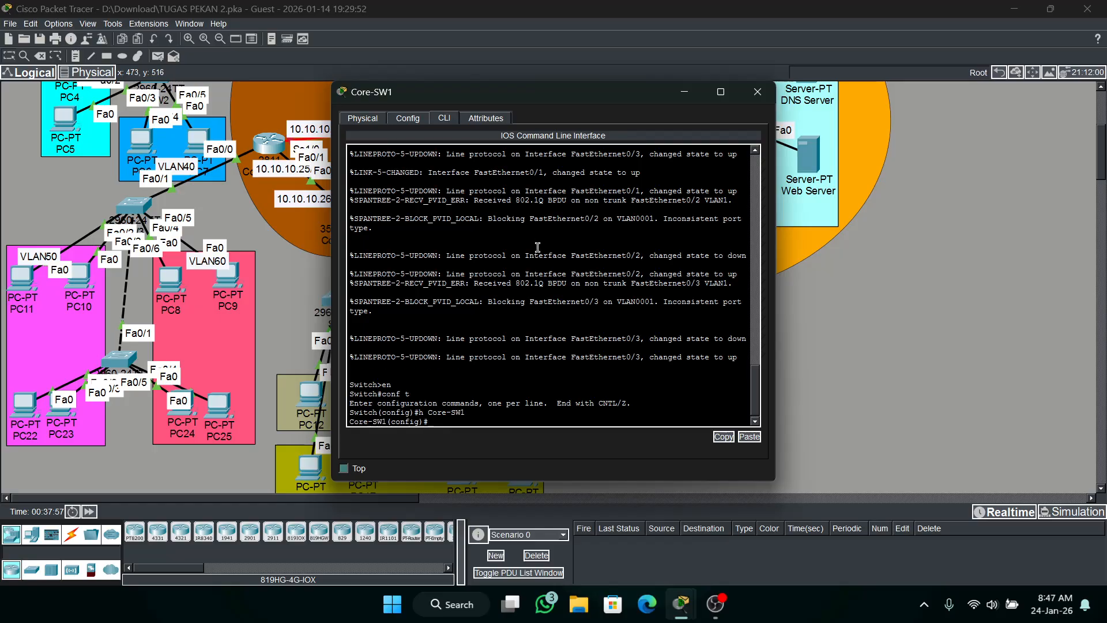
# Configure the enable secret password on Core-SW1.
pyautogui.write('ena s cisco')
pyautogui.press('Return')
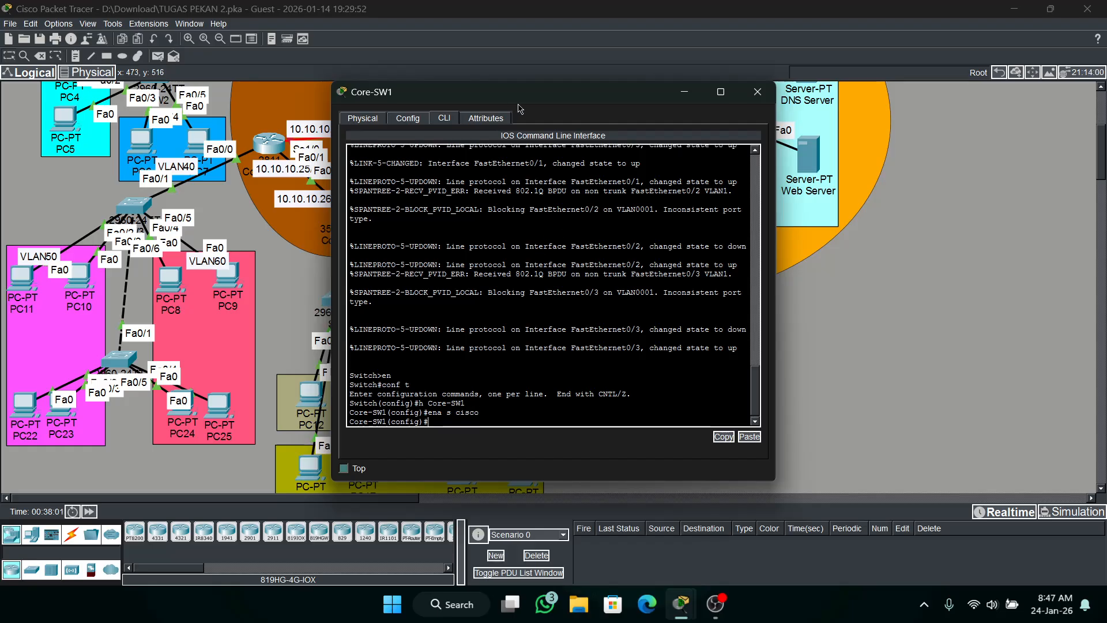
# Uncover Core-SW1's port labels in the topology and enable IP routing on the switch.
pyautogui.moveTo(528, 99); pyautogui.dragTo(737, 105)
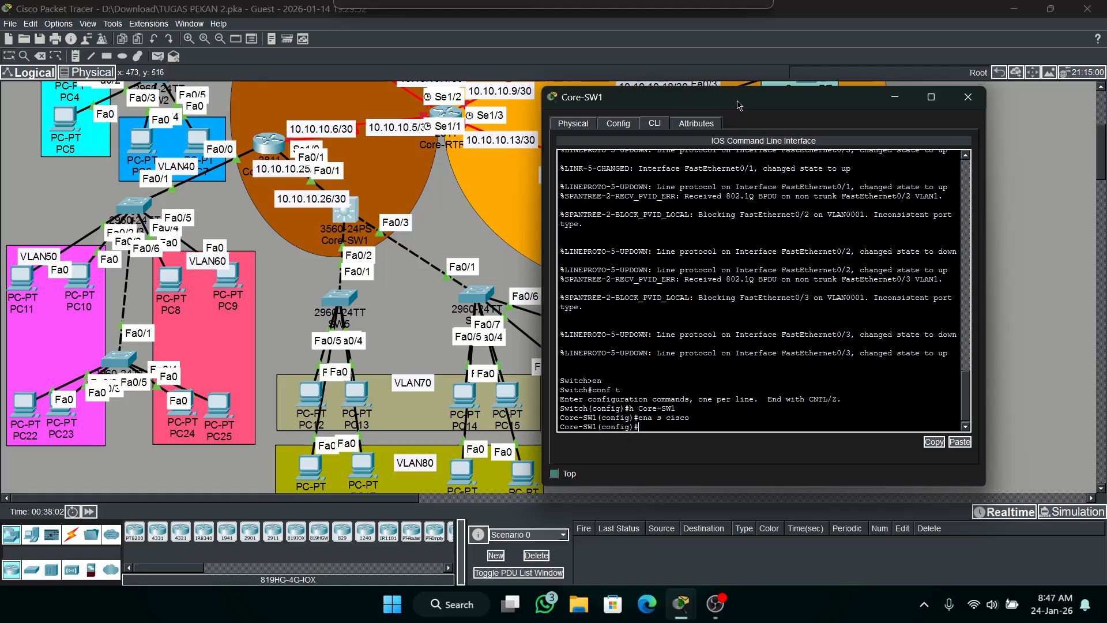
pyautogui.click(801, 317)
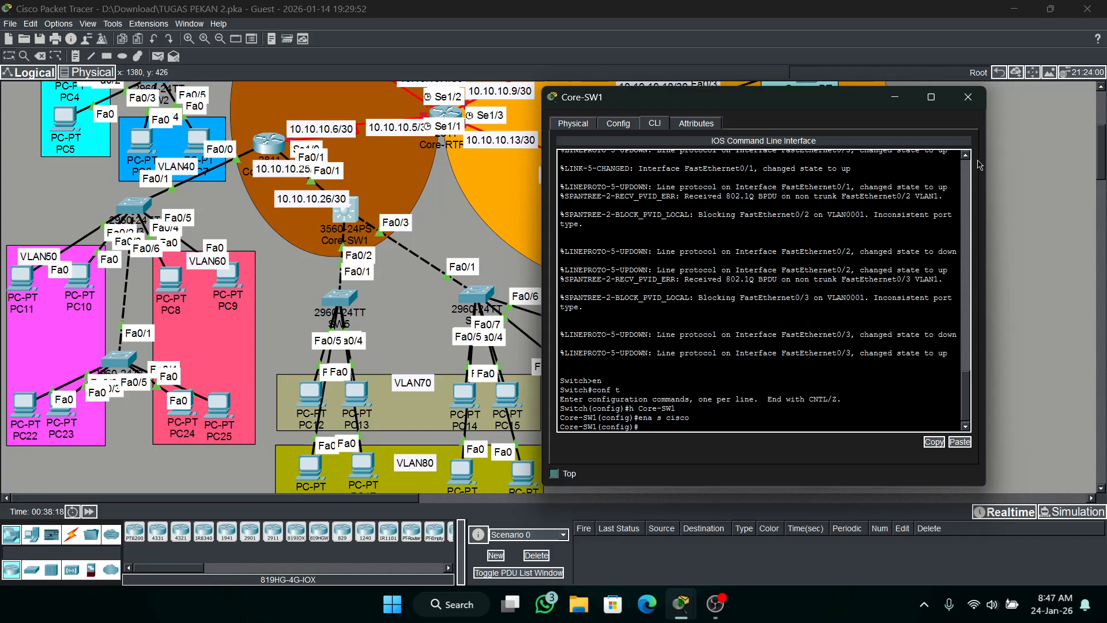
pyautogui.write('outing')
pyautogui.press('Return')
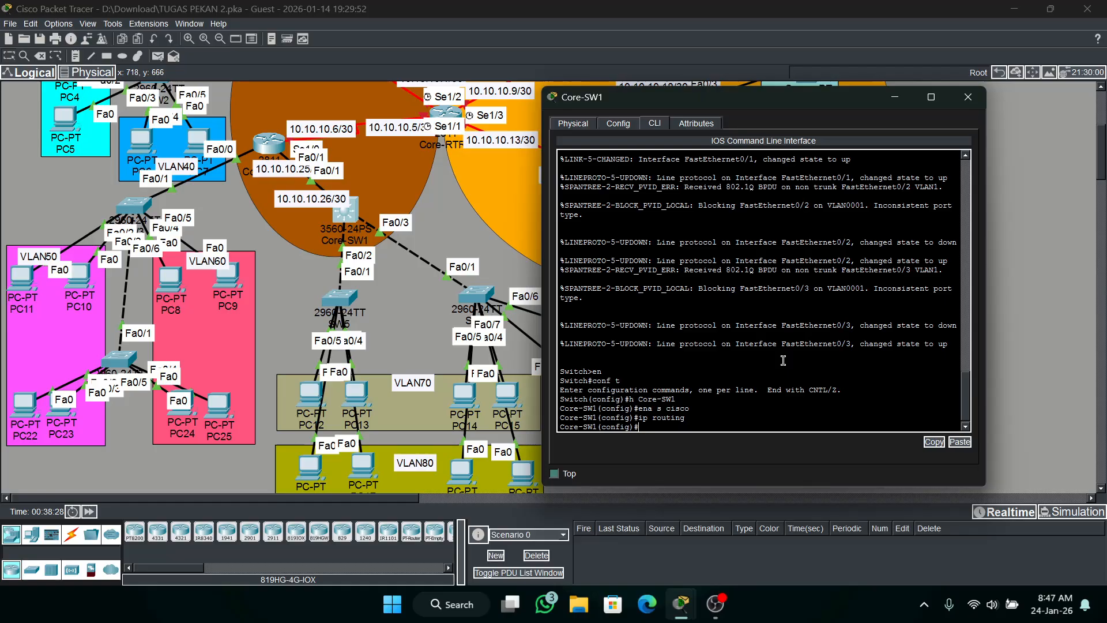
# Set the trunk encapsulation to dot1q on Core-SW1's interface range fa0/2-3.
pyautogui.write('int fa0/2-3')
pyautogui.press('Return')
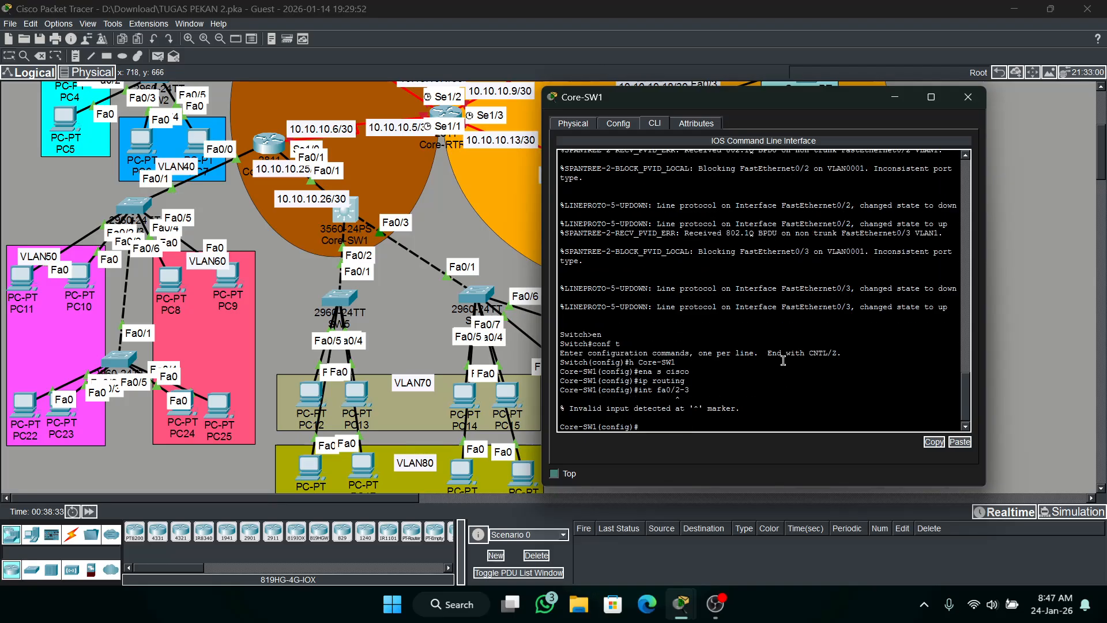
pyautogui.press('Up')
pyautogui.press('Left')
pyautogui.press('Left')
pyautogui.press('Left')
pyautogui.press('Left')
pyautogui.press('Left')
pyautogui.press('Left')
pyautogui.press('Left')
pyautogui.press('Left')
pyautogui.press('Left')
pyautogui.press('Left')
pyautogui.write('ra')
pyautogui.press('Return')
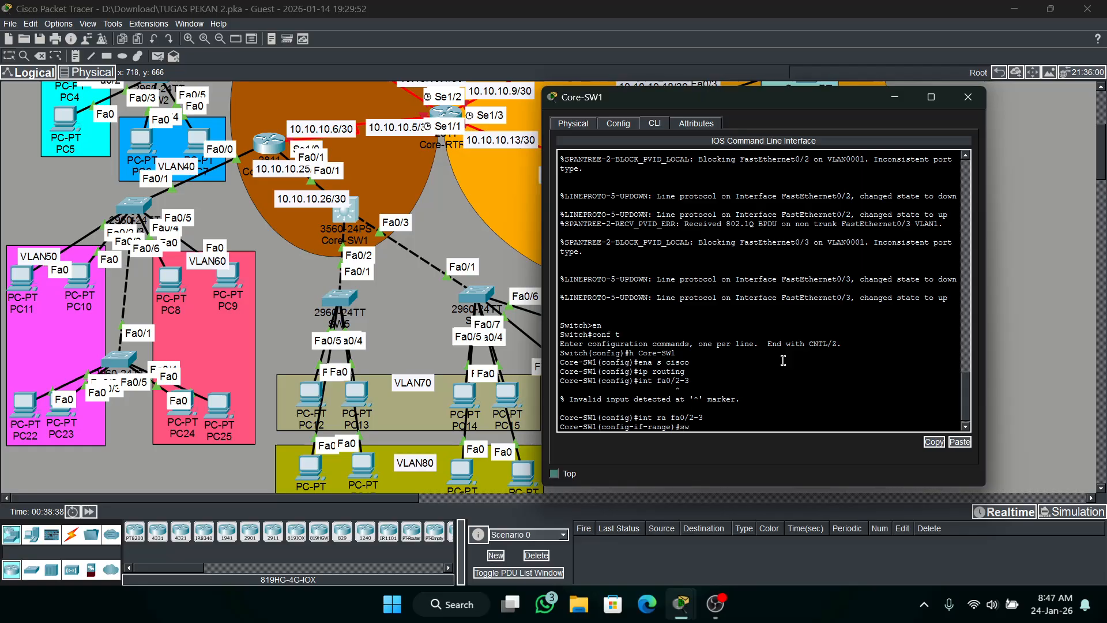
pyautogui.write('tr en dot')
pyautogui.press('Return')
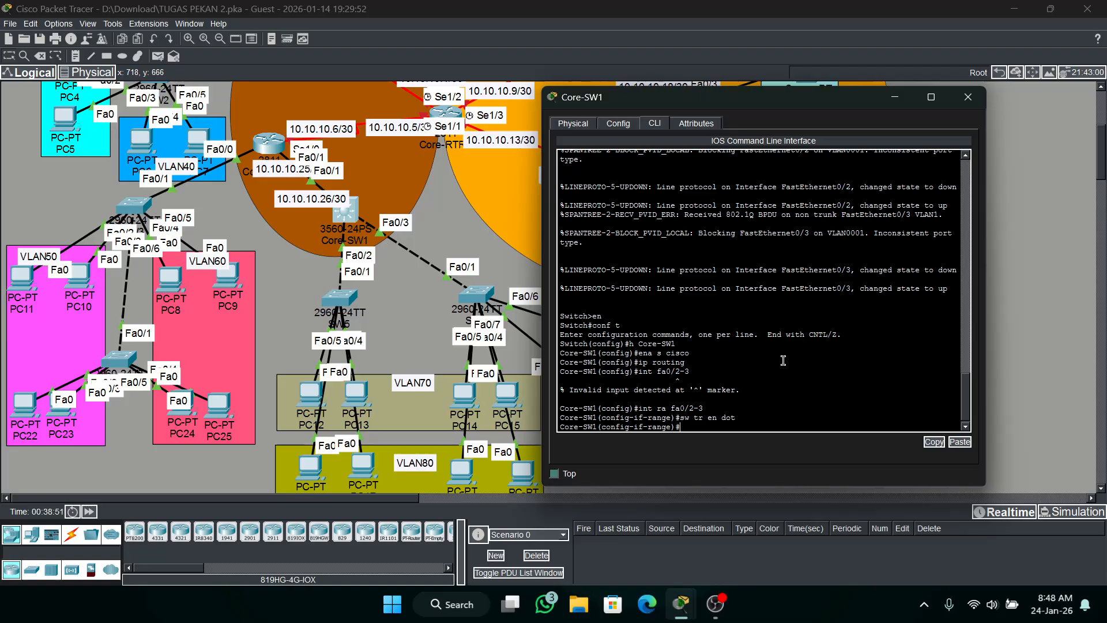
# Make Core-SW1's interface fa0/1 a routed port with the no switchport command.
pyautogui.click(659, 316)
pyautogui.press('Up')
pyautogui.press('Up')
pyautogui.press('Down')
pyautogui.press('Down')
pyautogui.write('int fa0/1')
pyautogui.press('Return')
pyautogui.write('no sw')
pyautogui.press('Tab')
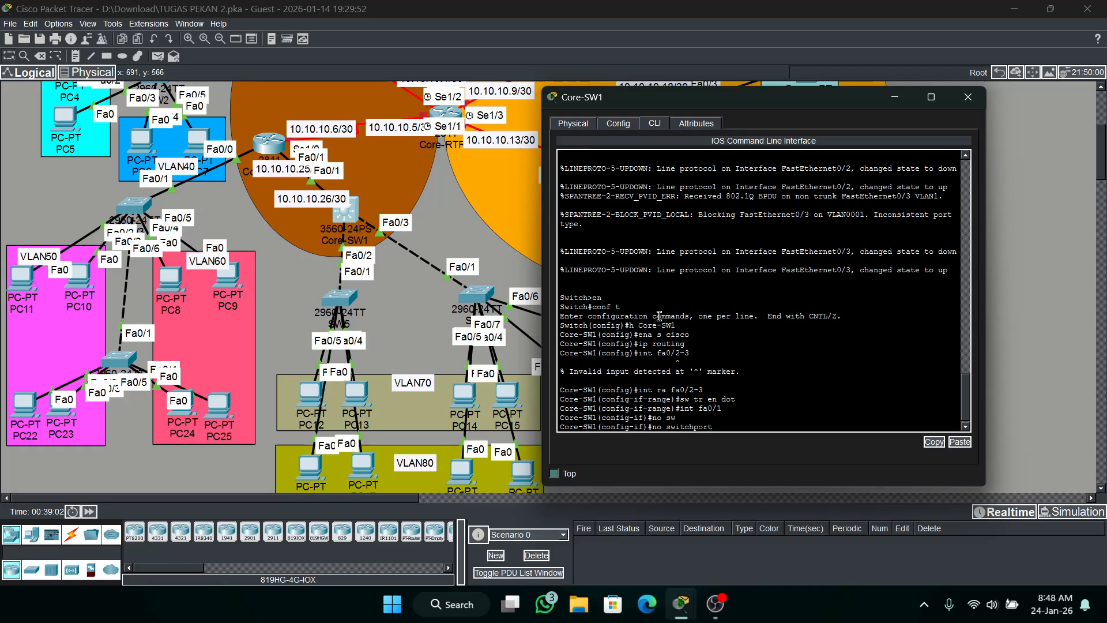
pyautogui.press('Return')
pyautogui.press('Return')
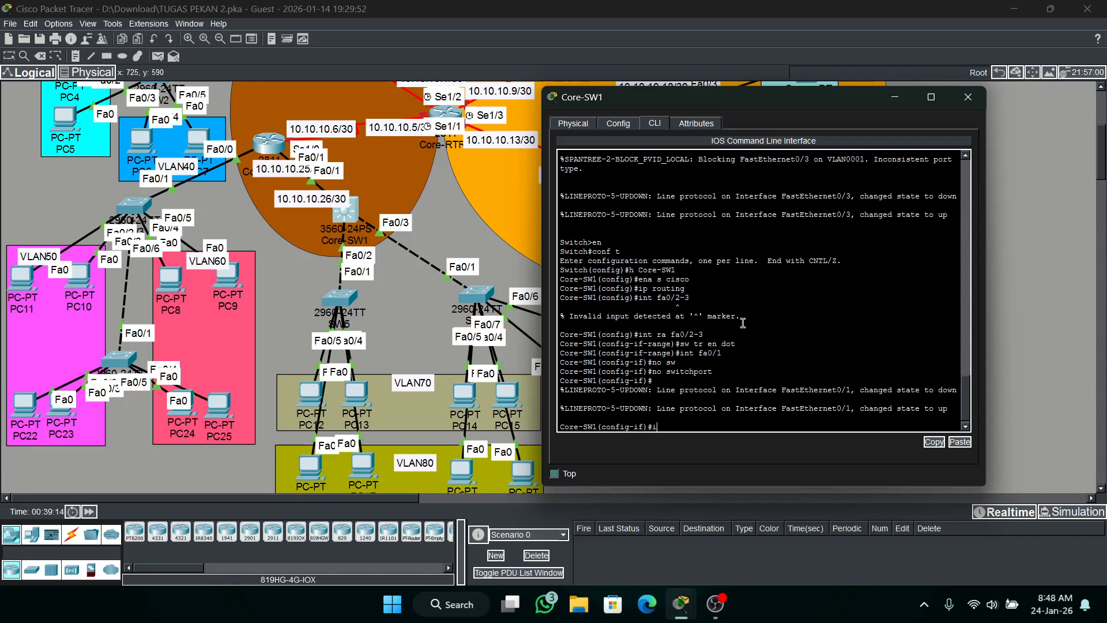
# Assign IP address 10.10.10.25 with mask 255.255.255.252 to Core-SW1's interface fa0/1.
pyautogui.write('ff')
pyautogui.press('BackSpace')
pyautogui.press('BackSpace')
pyautogui.write('dd')
pyautogui.press('BackSpace')
pyautogui.press('BackSpace')
pyautogui.press('BackSpace')
pyautogui.write('10.10.10.25 255.255.255.252')
pyautogui.press('Return')
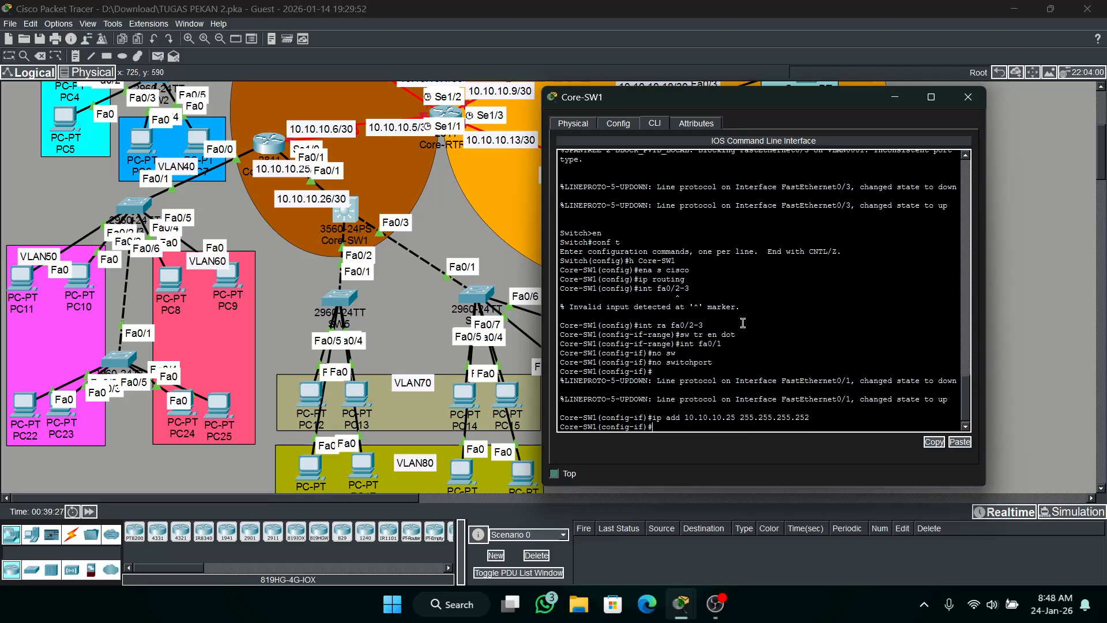
# Test connectivity from Core-RTR3 to Core-SW1 with a simple PDU, then delete the test scenario.
pyautogui.click(159, 58)
pyautogui.click(269, 143)
pyautogui.click(345, 211)
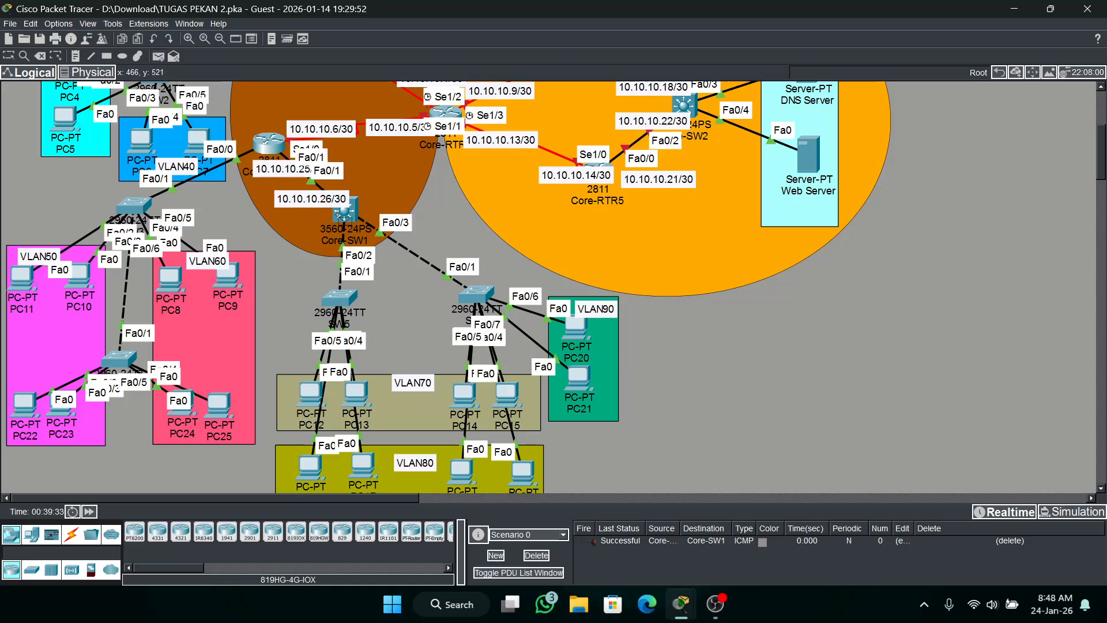
pyautogui.click(269, 142)
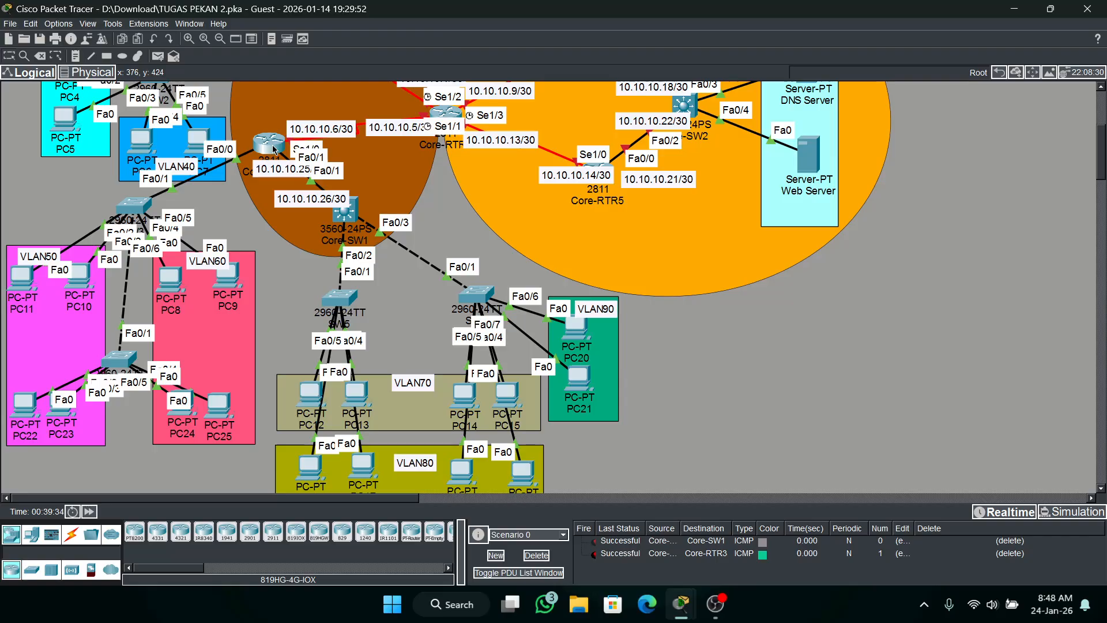
pyautogui.click(527, 558)
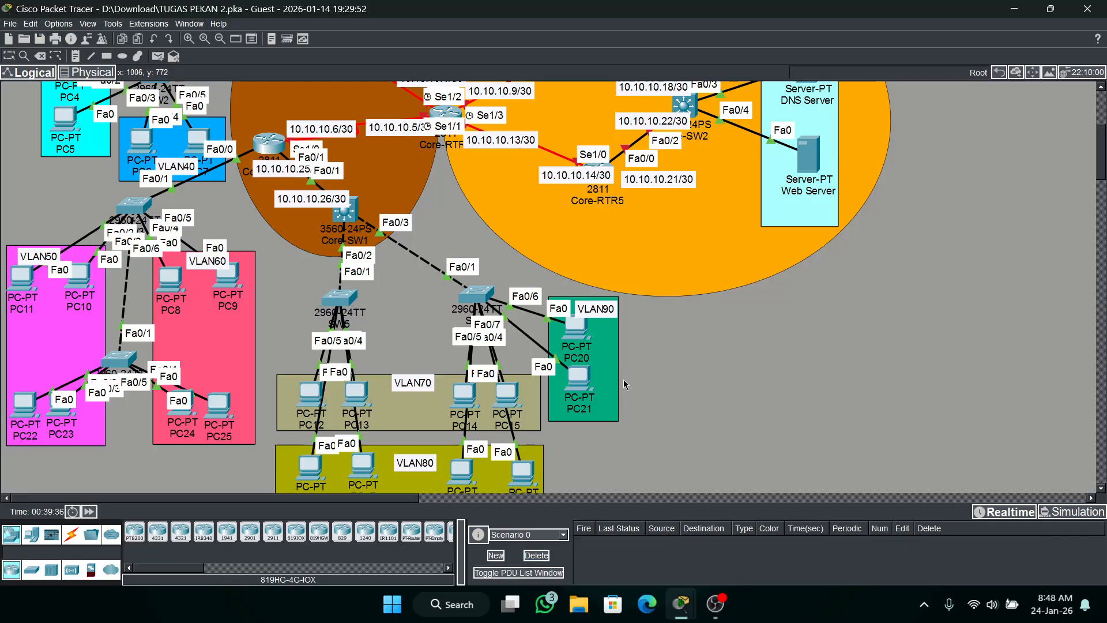
# Leave interface configuration on Core-SW1 and create VLAN 70 with the name VLAN70.
pyautogui.click(336, 223)
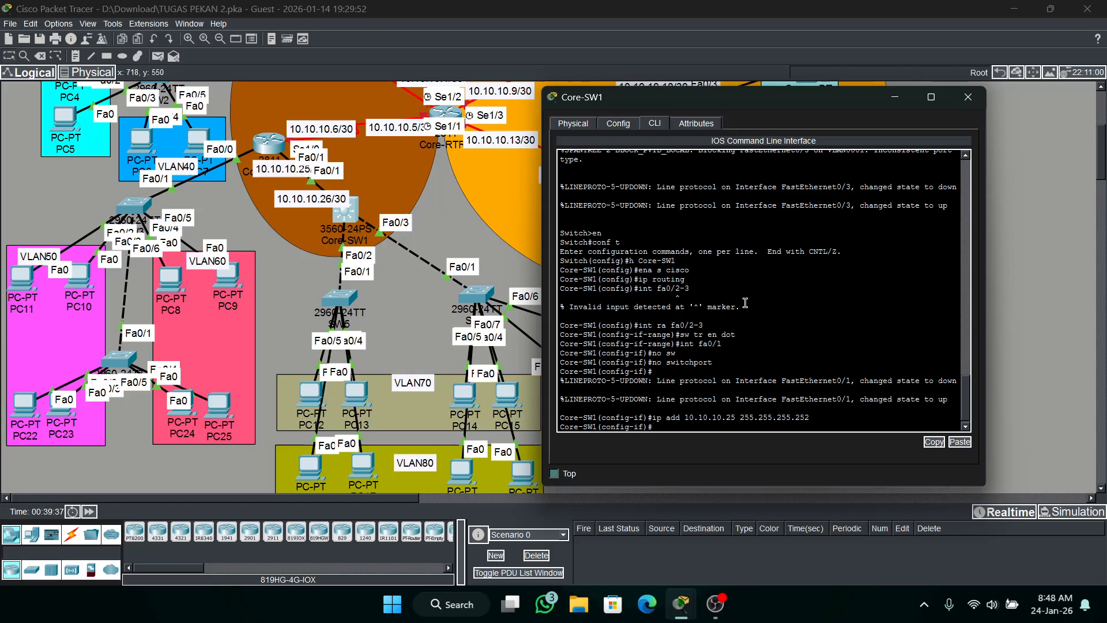
pyautogui.moveTo(680, 298); pyautogui.dragTo(751, 329)
pyautogui.click(751, 329)
pyautogui.scroll(1, 717, 346)
pyautogui.scroll(-2, 717, 346)
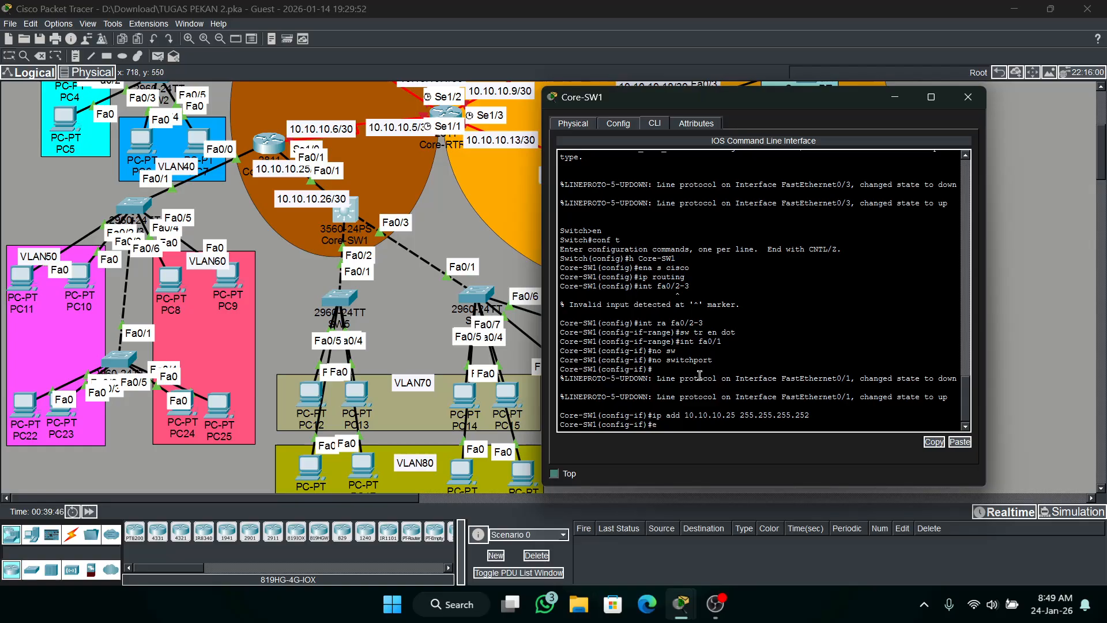
pyautogui.write('ex')
pyautogui.press('Return')
pyautogui.write('vlan')
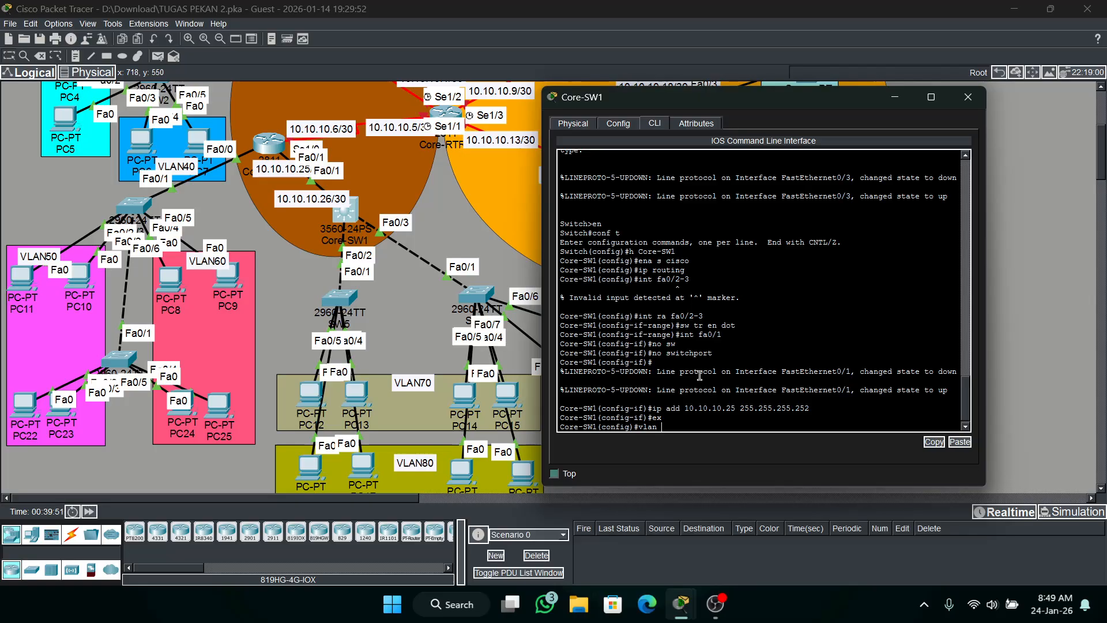
pyautogui.write(' 70')
pyautogui.press('Return')
pyautogui.write('name')
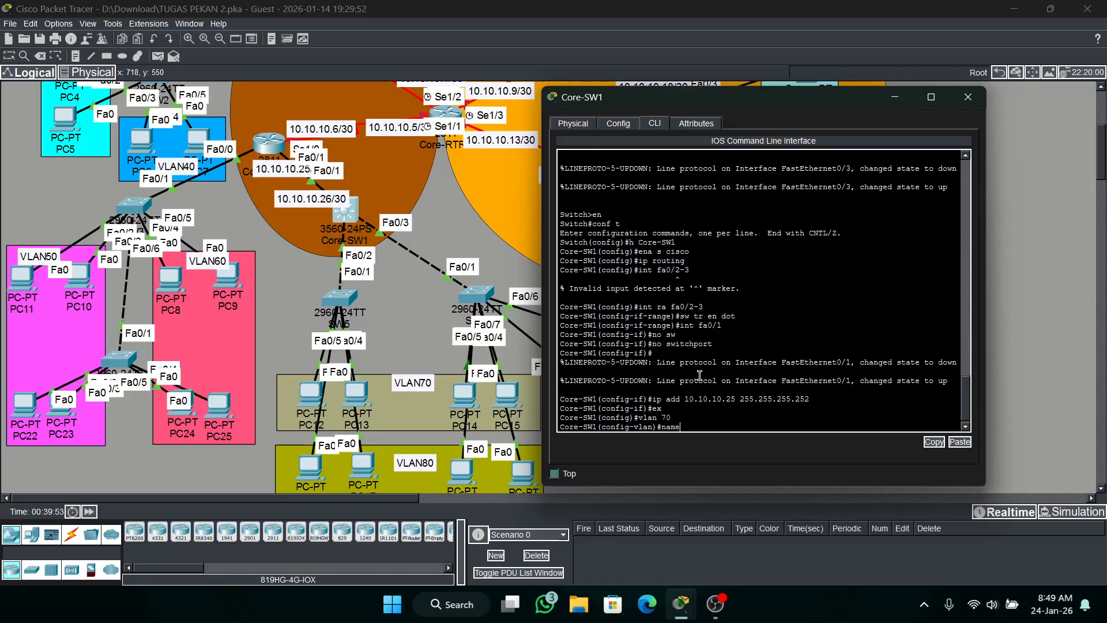
pyautogui.write(' VLAN70')
pyautogui.press('Return')
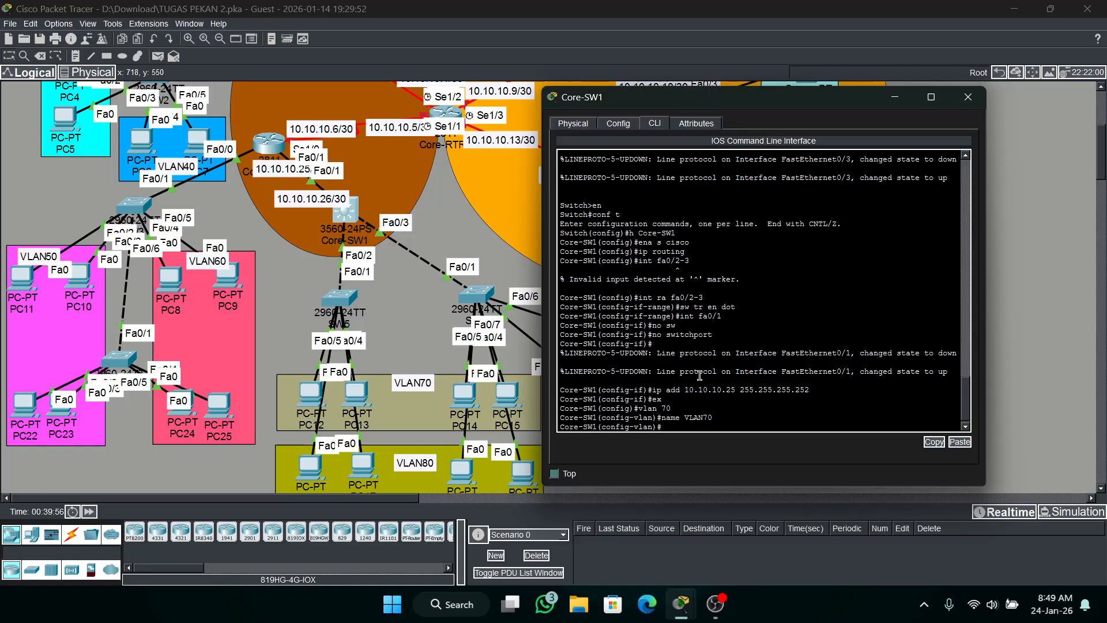
# Create VLAN 80 on Core-SW1 and name it VLAN80.
pyautogui.write('vl 80')
pyautogui.press('Return')
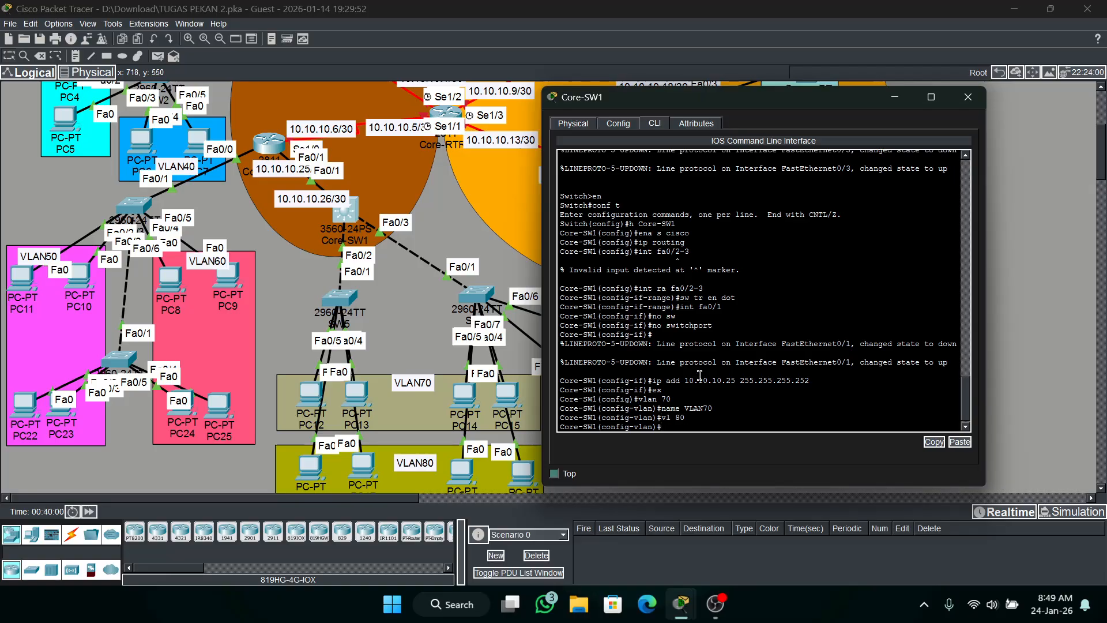
pyautogui.write('name VLAN80')
pyautogui.press('Return')
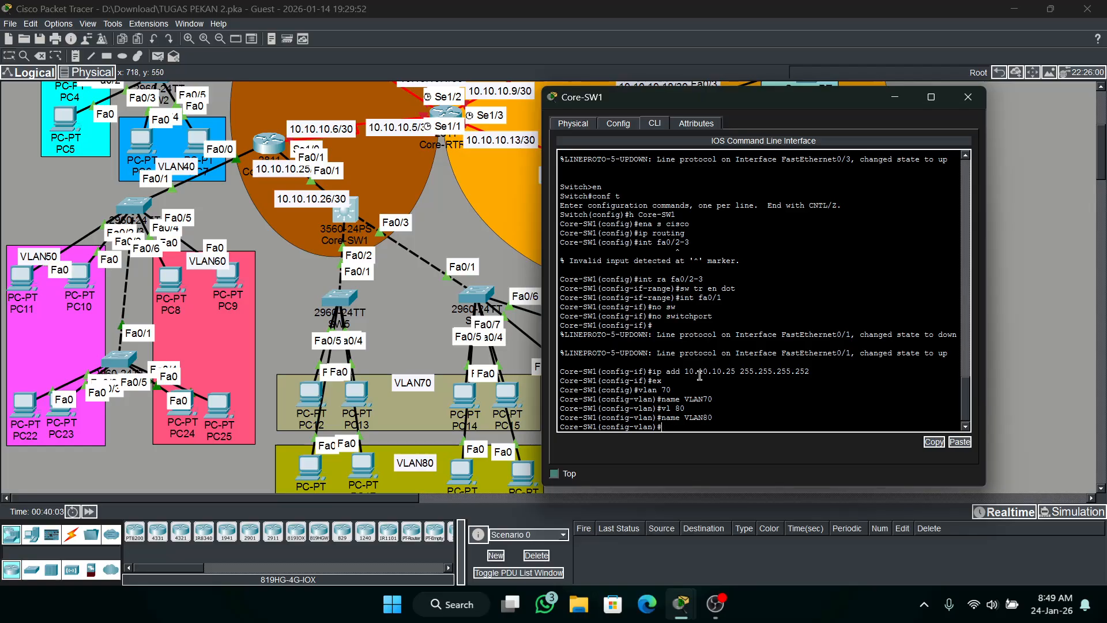
# Create VLAN 90 on Core-SW1 and name it VLAN90.
pyautogui.write('vl')
pyautogui.write(' 90')
pyautogui.press('Return')
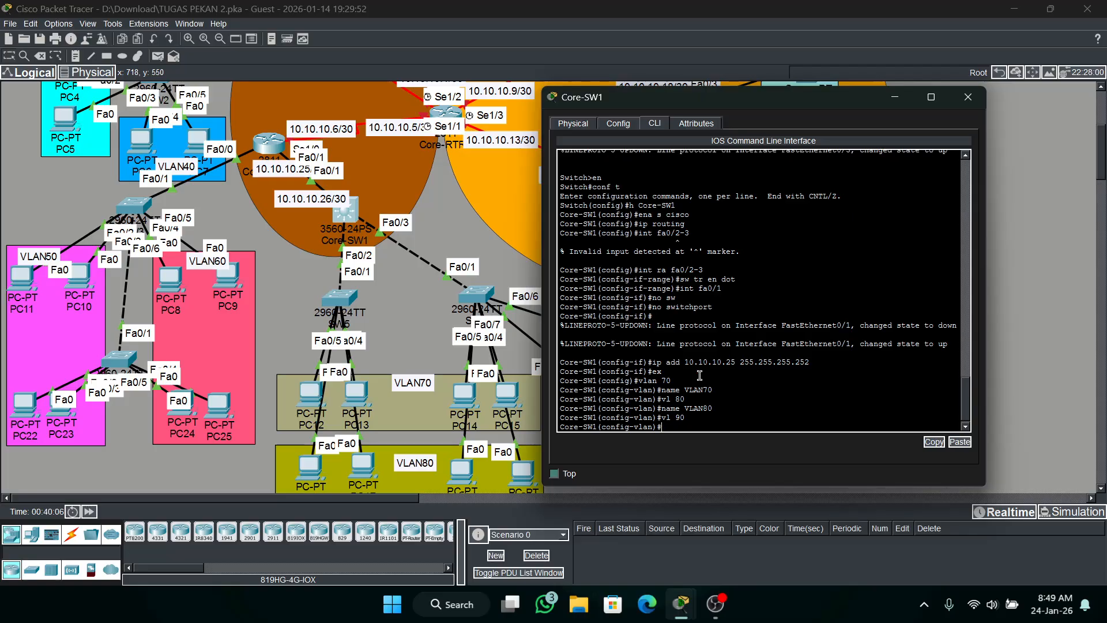
pyautogui.write('name VLAN90')
pyautogui.press('Return')
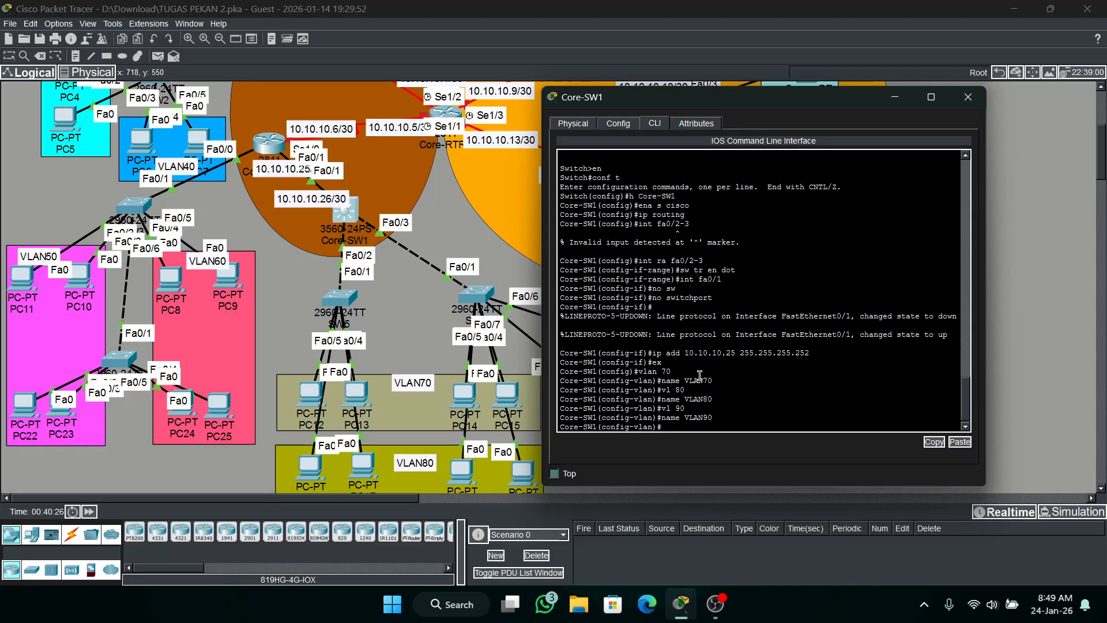
# Display Core-SW1's VLAN table with do sh vl and exit the paged output.
pyautogui.write('do sh vl')
pyautogui.press('Return')
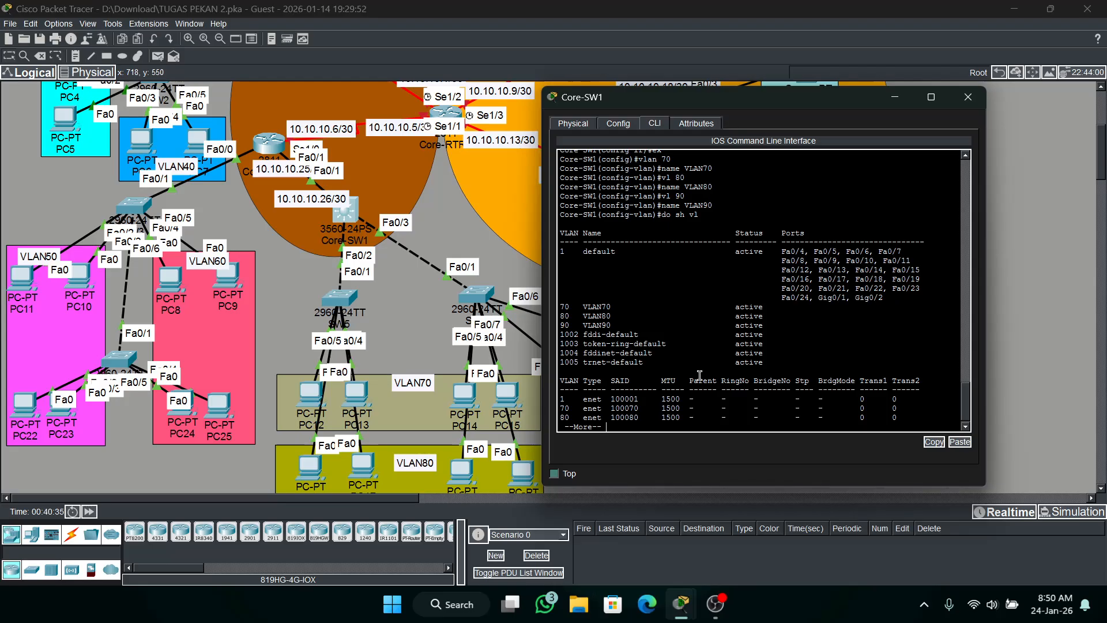
pyautogui.press('q')
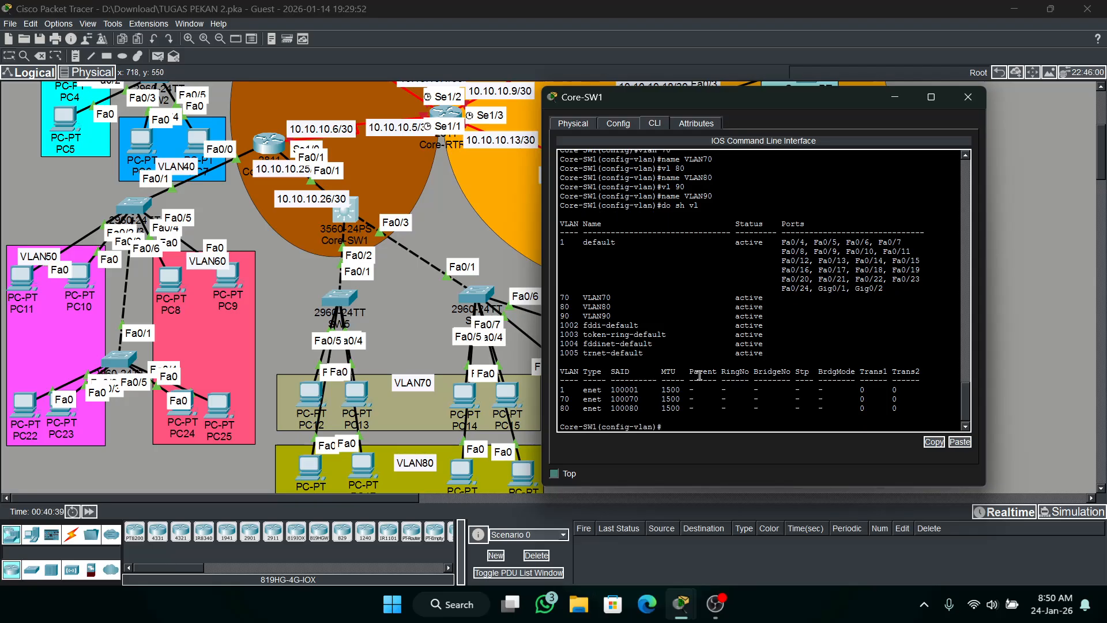
# Check the activity results and examine Core-SW1's assessment items for DHCP, EIGRP, ports, trunk VLANs and VLAN interfaces.
pyautogui.click(967, 97)
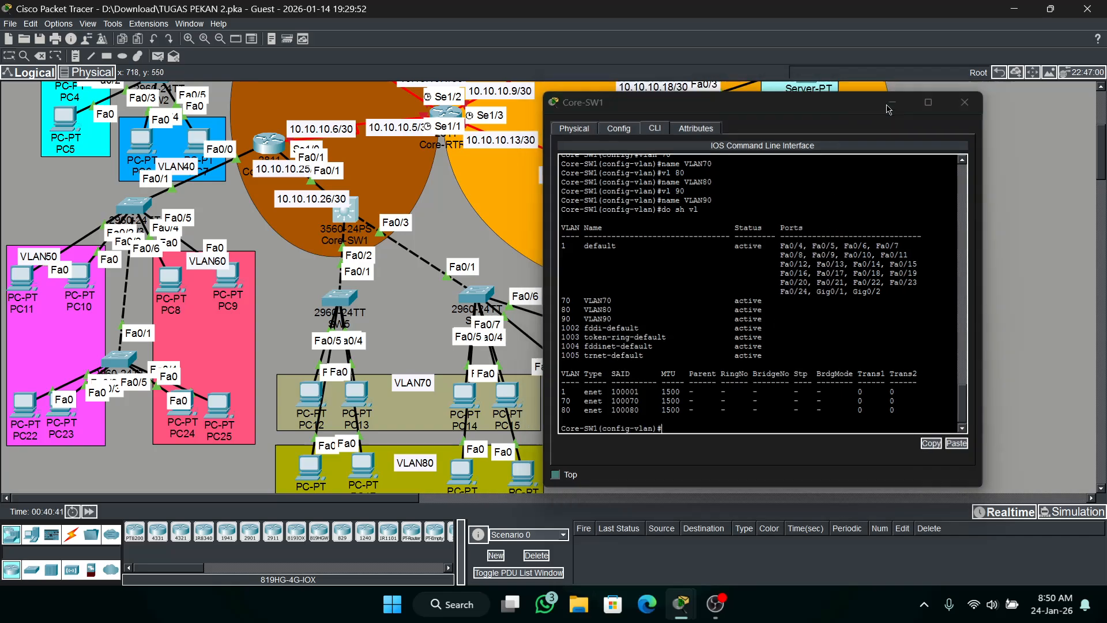
pyautogui.moveTo(680, 604)
pyautogui.click(956, 521)
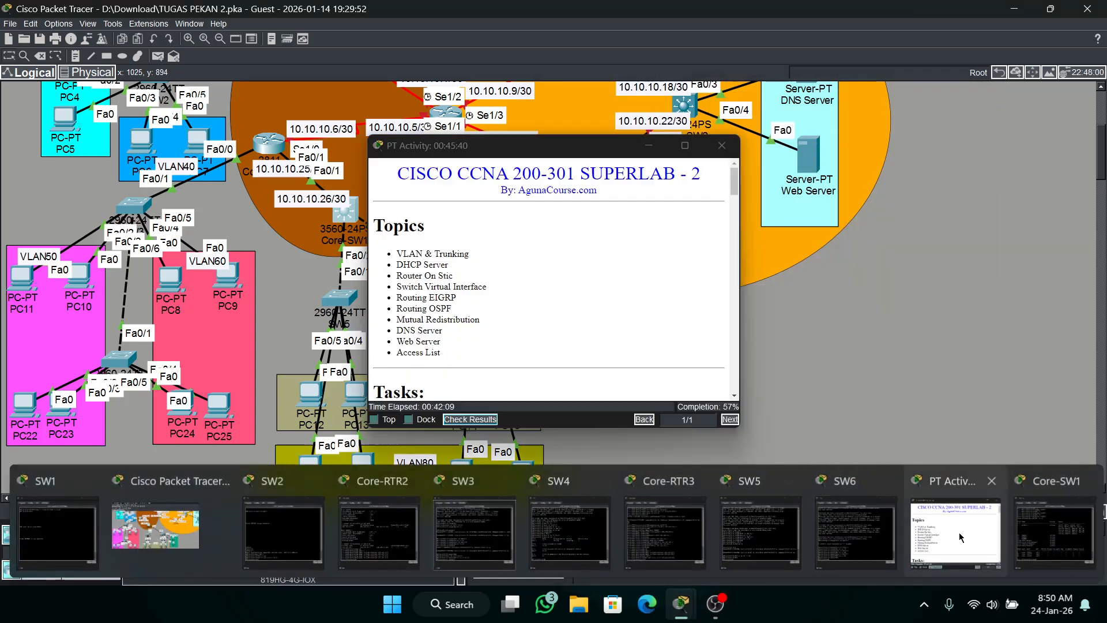
pyautogui.click(470, 419)
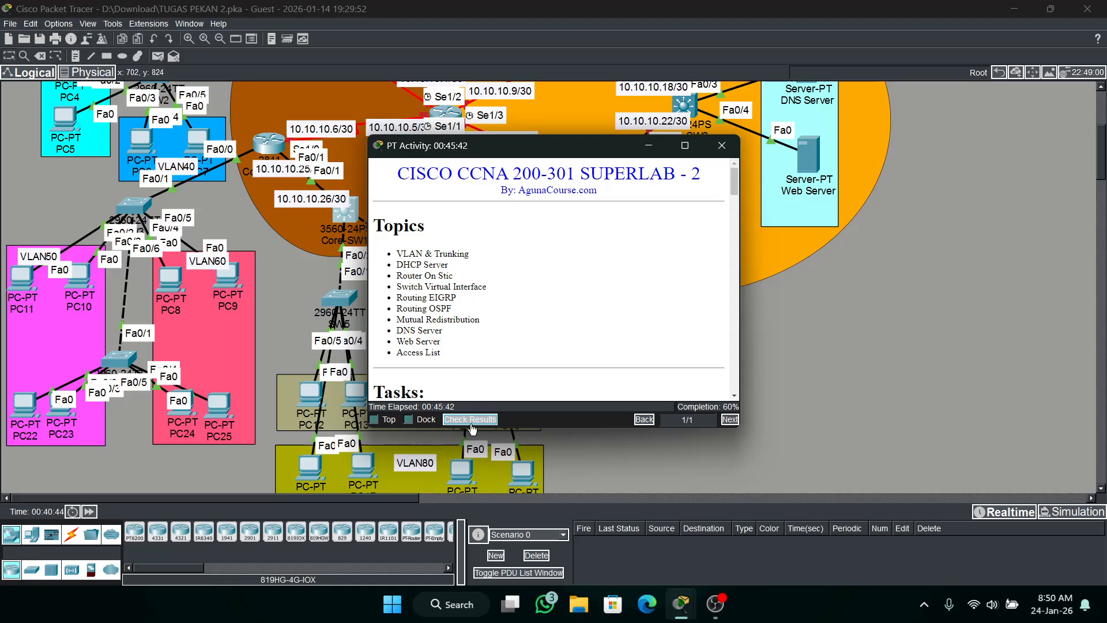
pyautogui.click(155, 88)
pyautogui.scroll(-4, 334, 287)
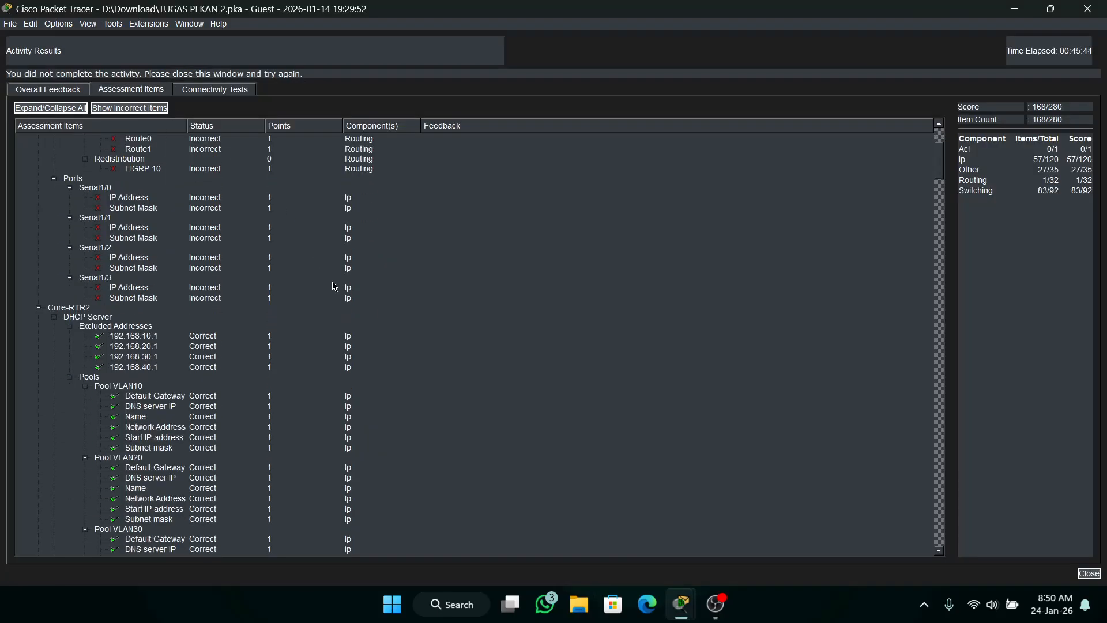
pyautogui.moveTo(939, 170); pyautogui.dragTo(926, 301)
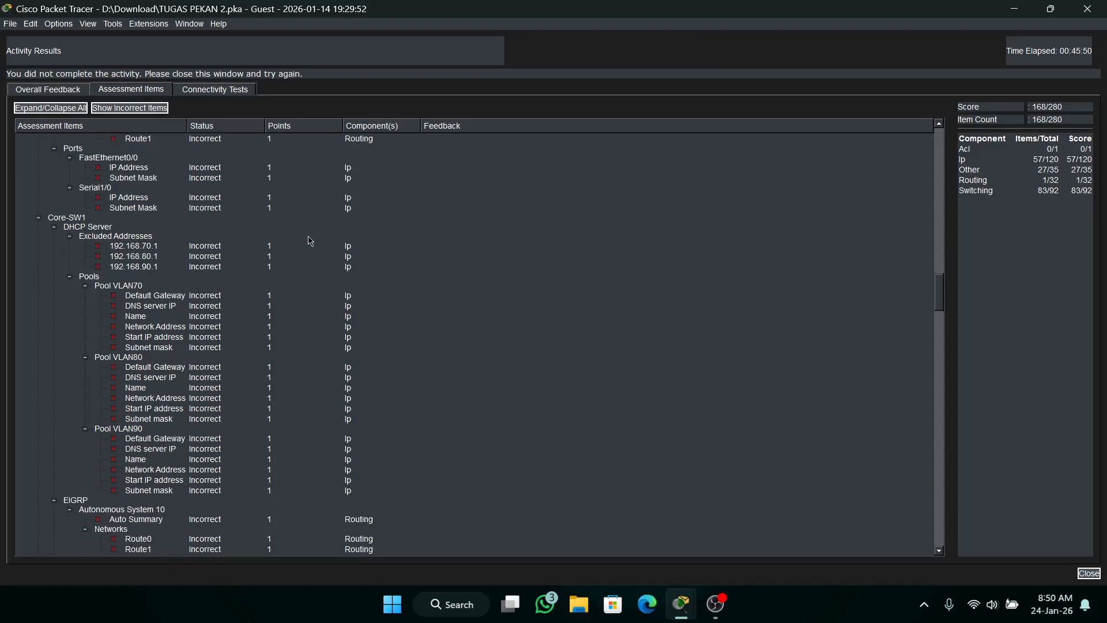
pyautogui.scroll(-5, 152, 321)
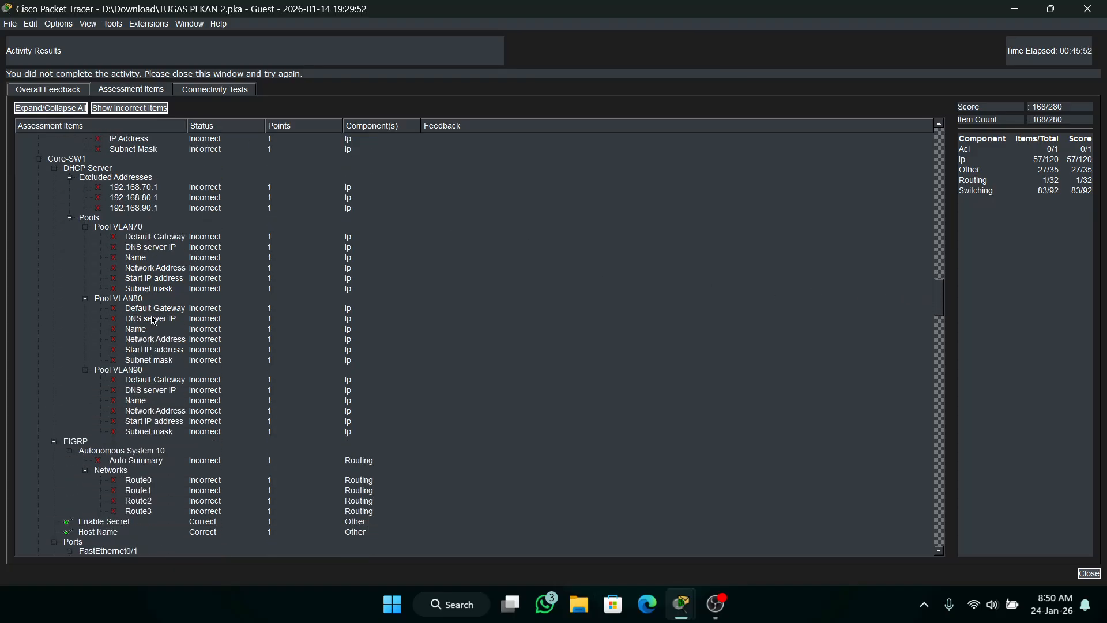
pyautogui.scroll(-4, 153, 321)
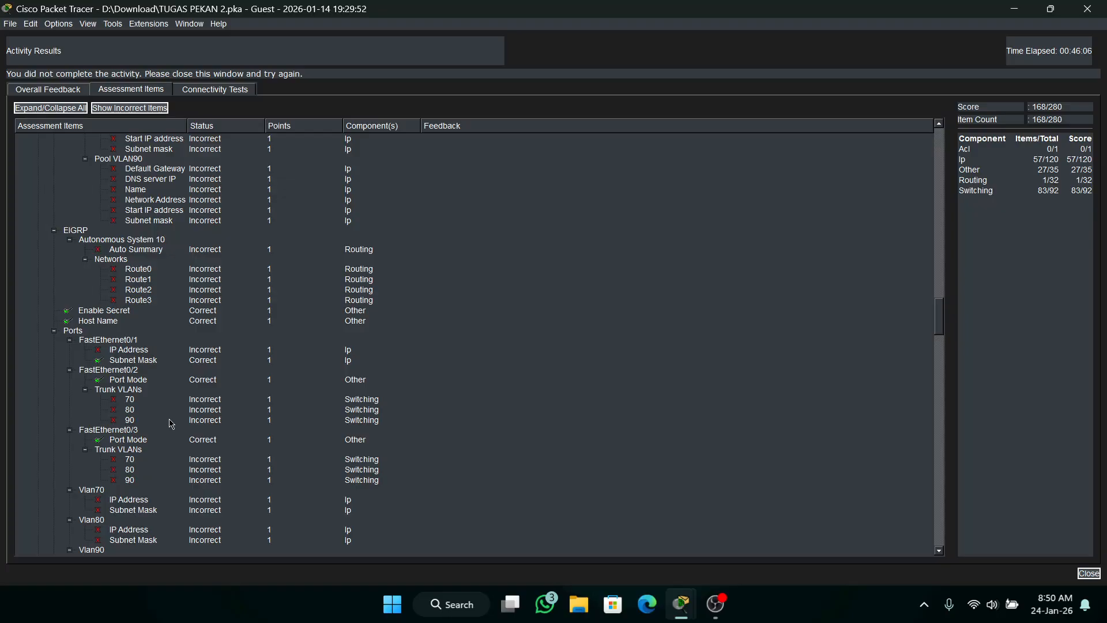
pyautogui.scroll(-4, 173, 422)
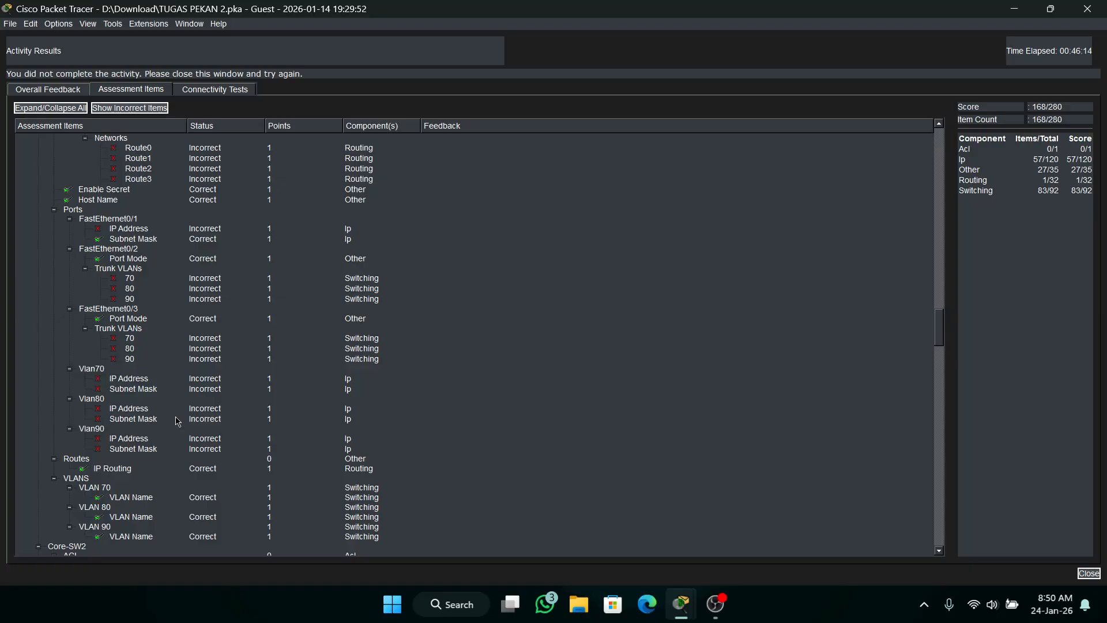
# Close the activity results and clear the SW3, SW1 and activity windows to return to the topology.
pyautogui.click(1015, 7)
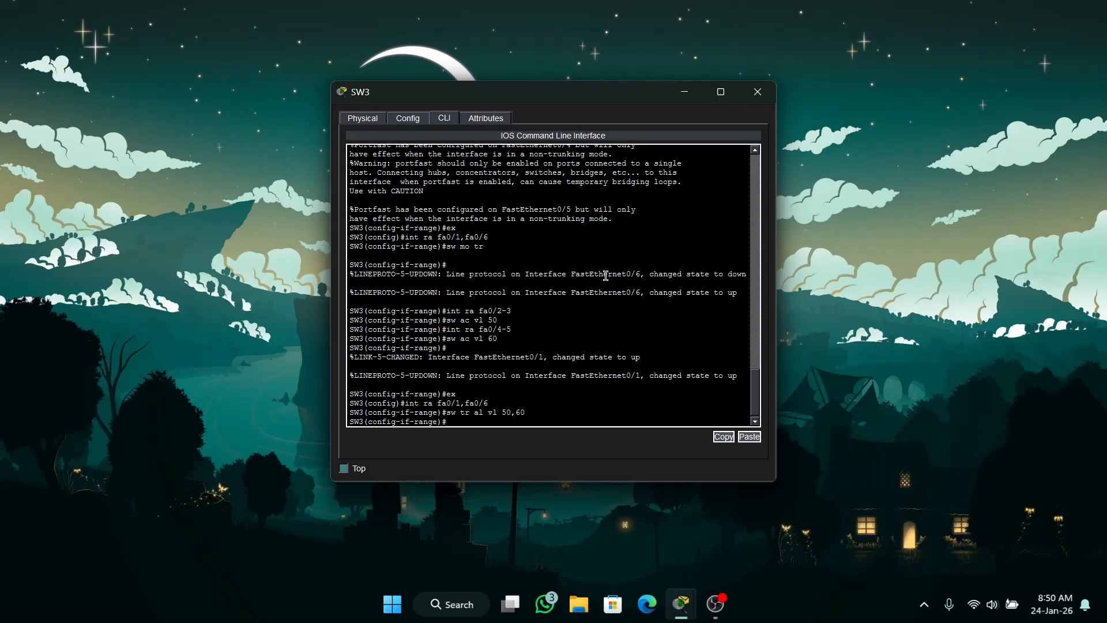
pyautogui.click(684, 91)
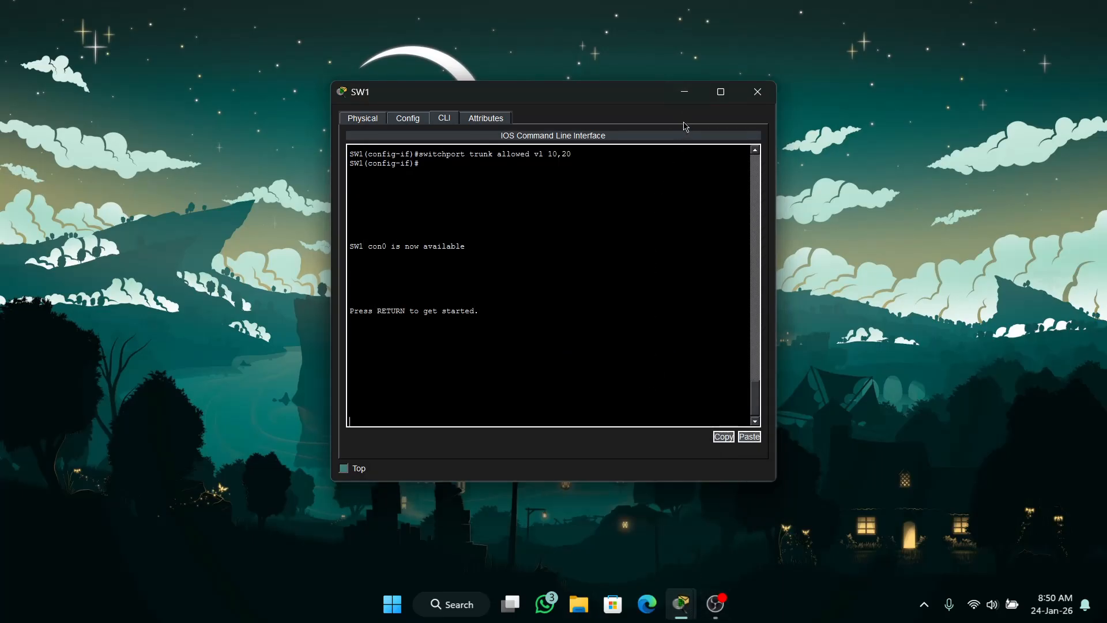
pyautogui.click(684, 91)
pyautogui.moveTo(681, 604)
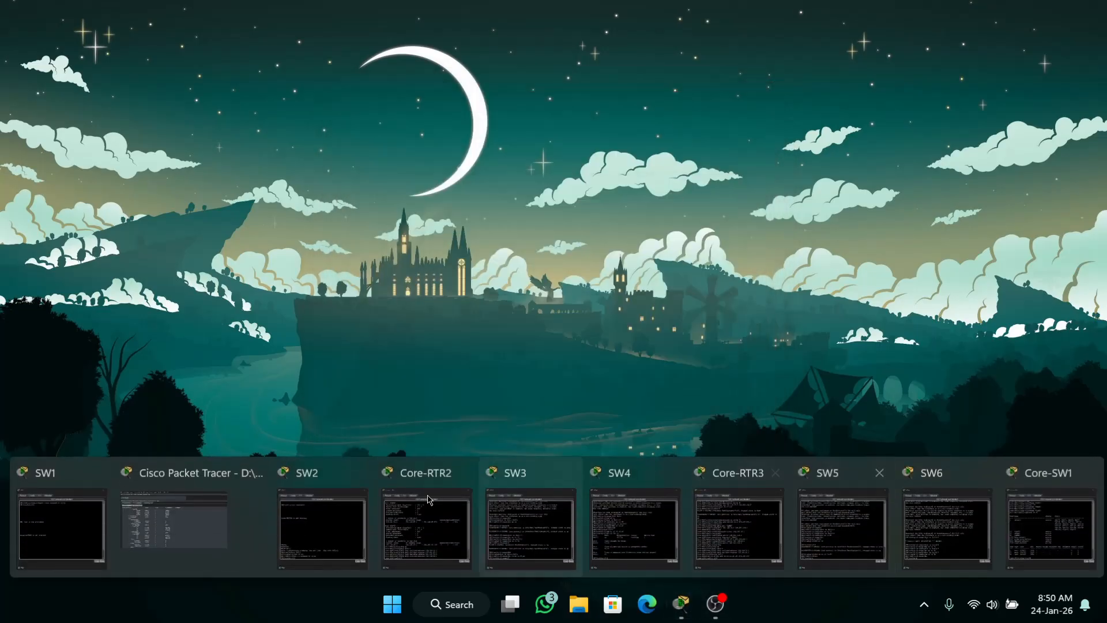
pyautogui.click(173, 518)
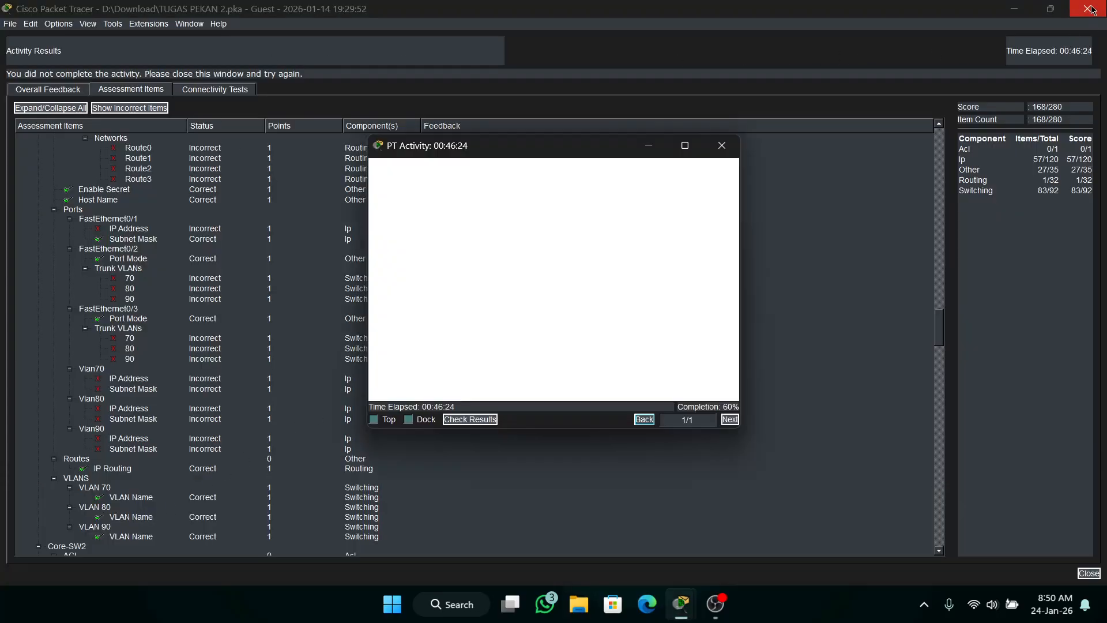
pyautogui.click(1091, 9)
pyautogui.click(648, 145)
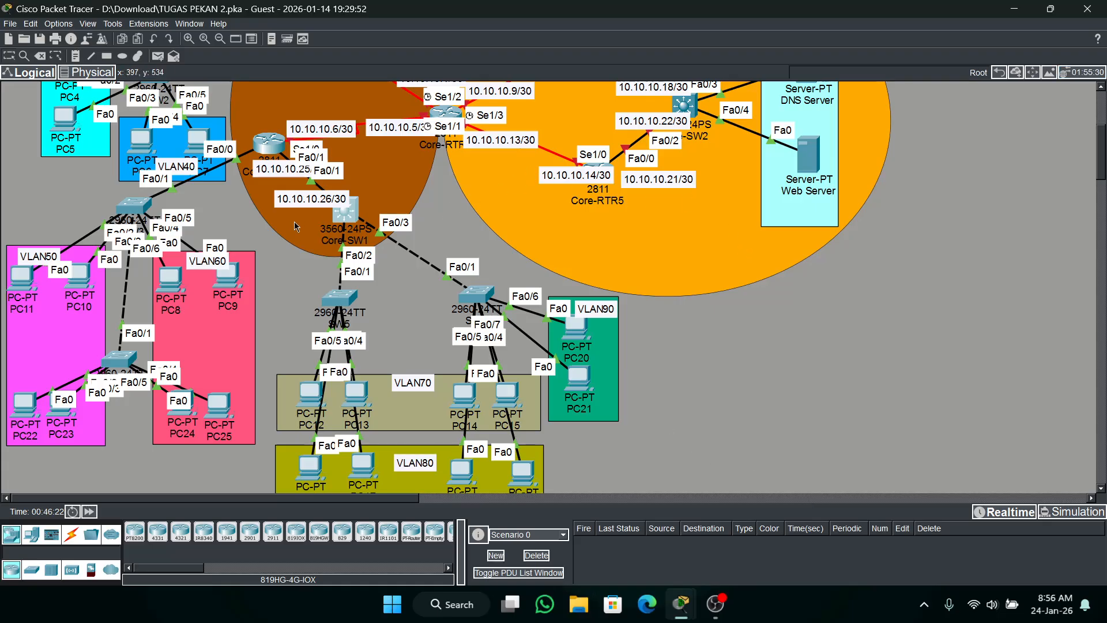
# List Core-SW1's interface addresses with do sh ip int b and check Core-RTR3's console for messages about the shared link.
pyautogui.click(344, 211)
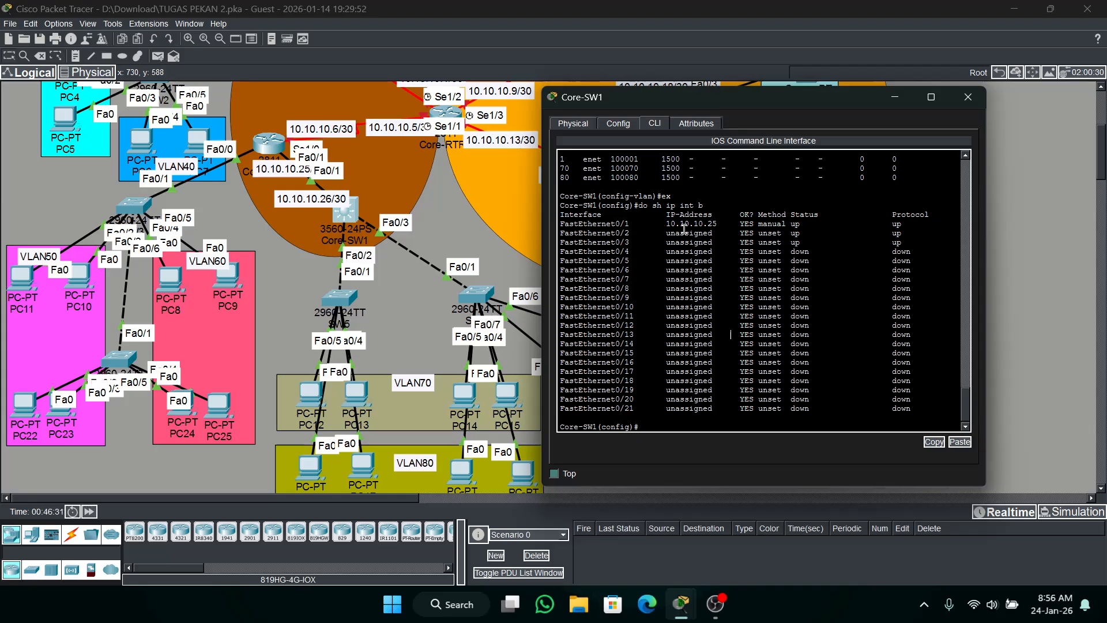
pyautogui.moveTo(719, 224); pyautogui.dragTo(668, 222)
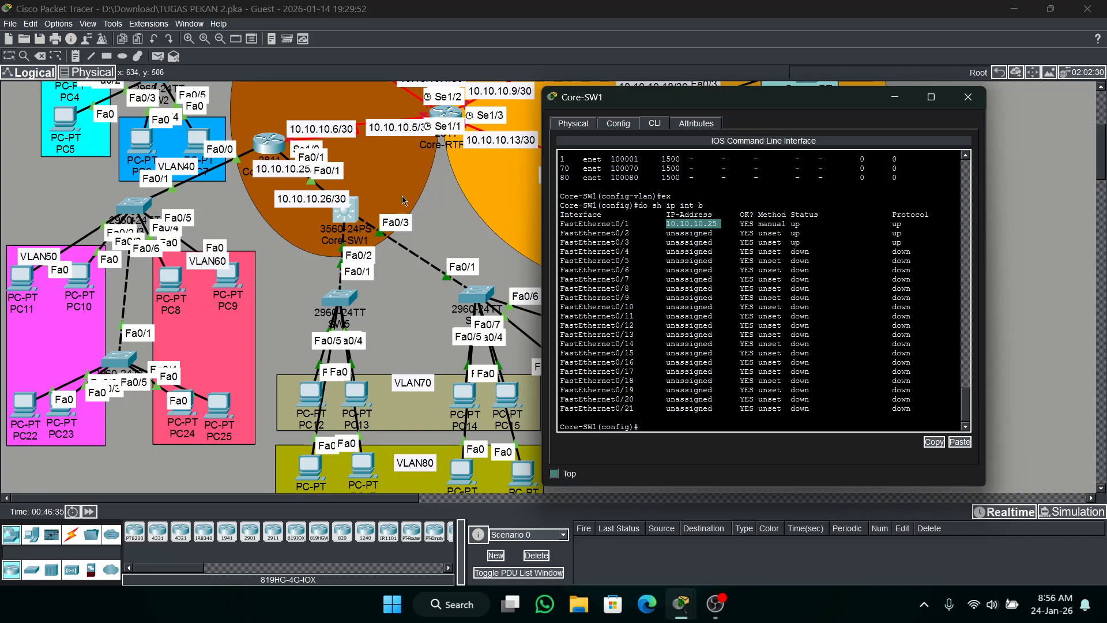
pyautogui.click(262, 147)
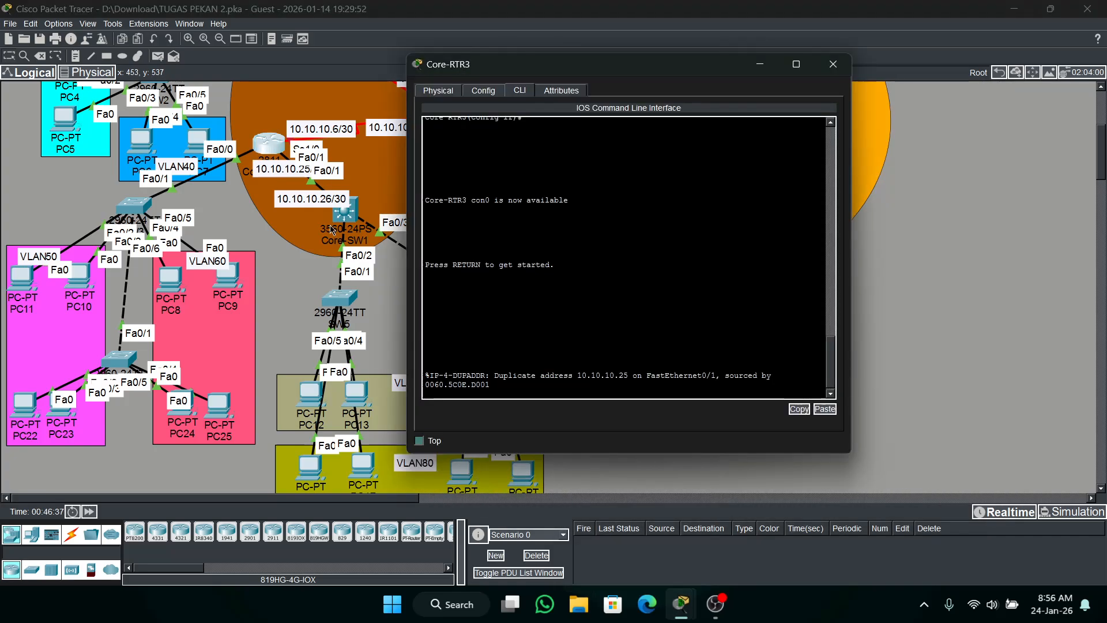
pyautogui.click(345, 213)
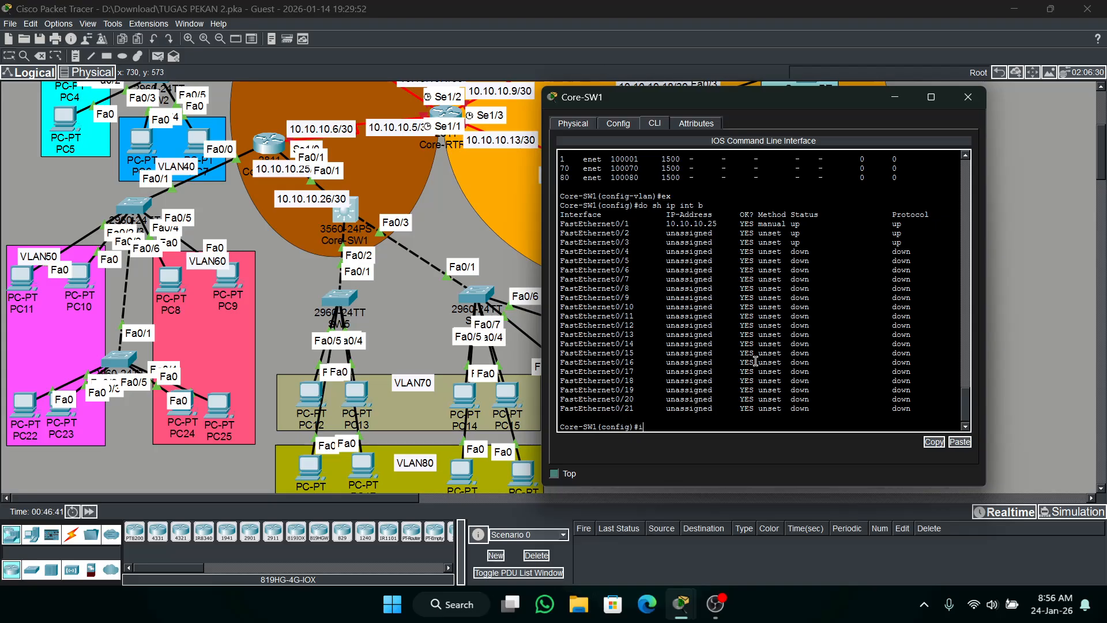
# Remove the IP address from Core-SW1's interface fa0/1 with no ip add.
pyautogui.press('BackSpace')
pyautogui.write('t fa0/1')
pyautogui.press('Return')
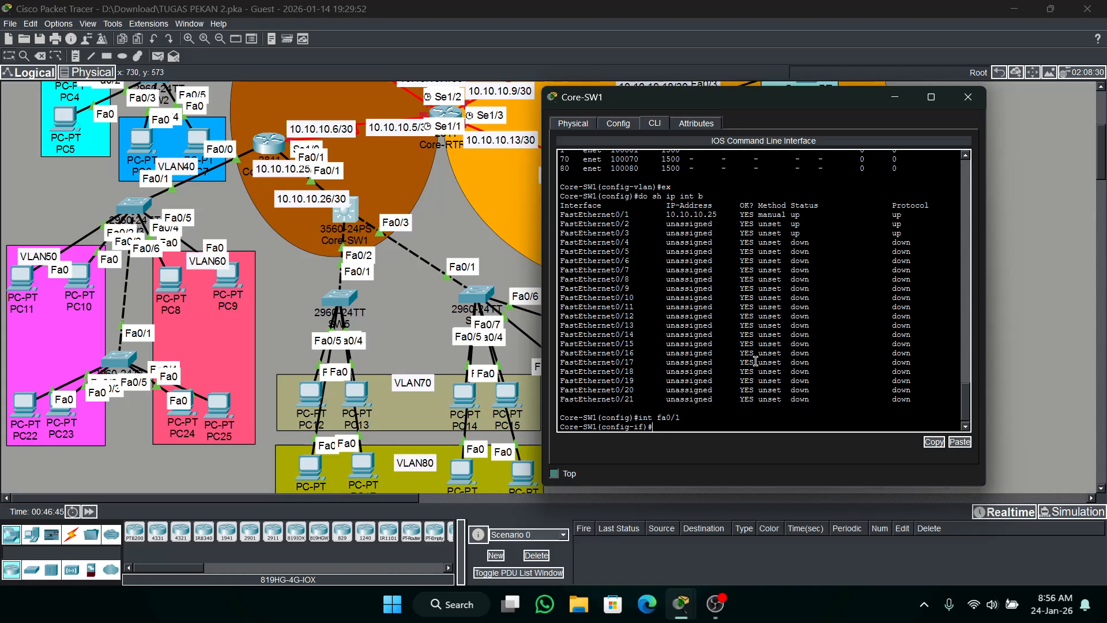
pyautogui.write('no ip add')
pyautogui.press('Return')
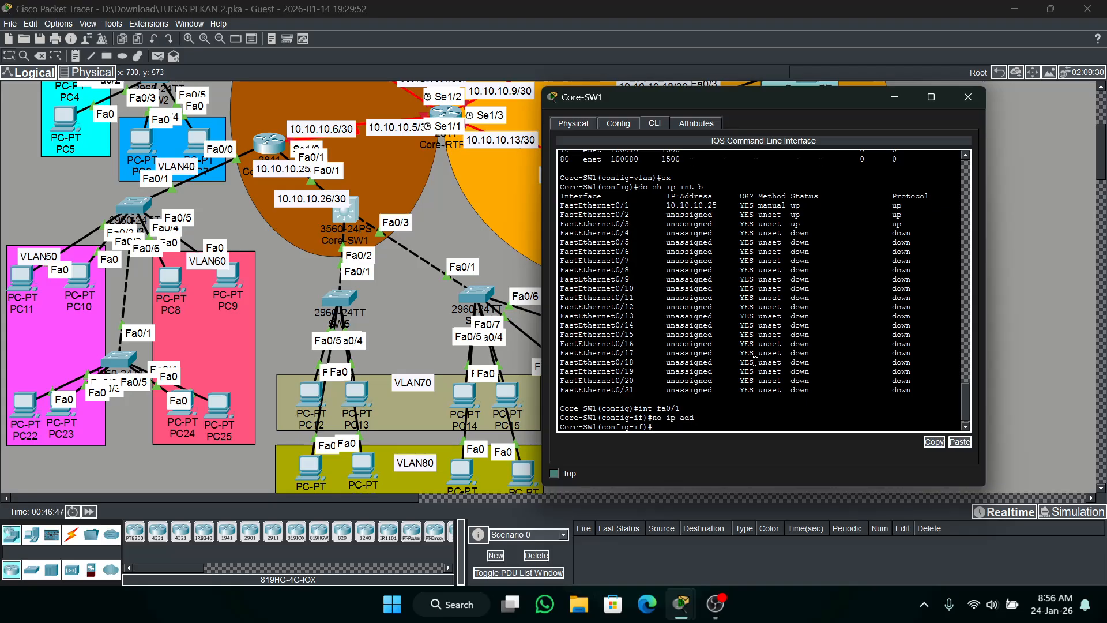
# Assign the IP address 10.10.10.26 with mask 255.255.255.252 to Core-SW1's interface fa0/1.
pyautogui.write('onfig-if)#ip add ')
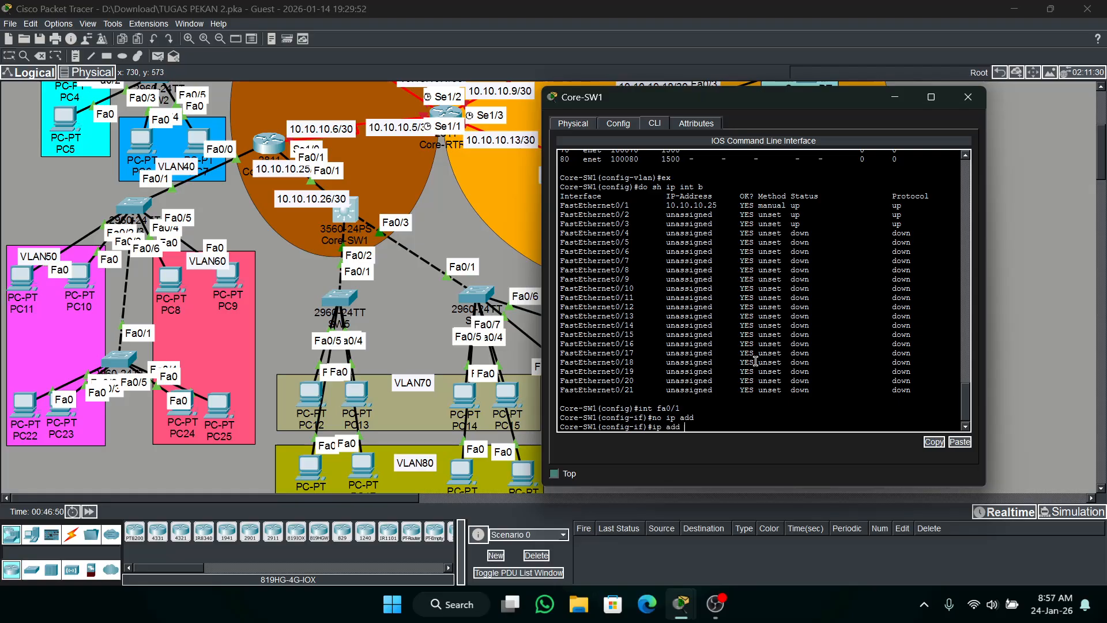
pyautogui.write('10.10.10.')
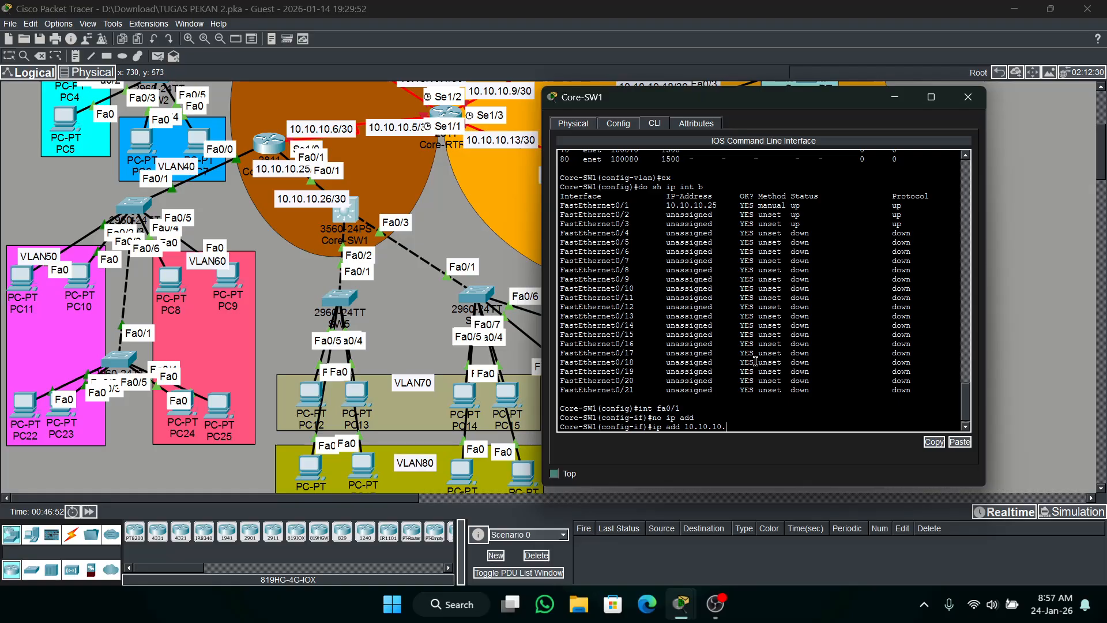
pyautogui.write('26 2')
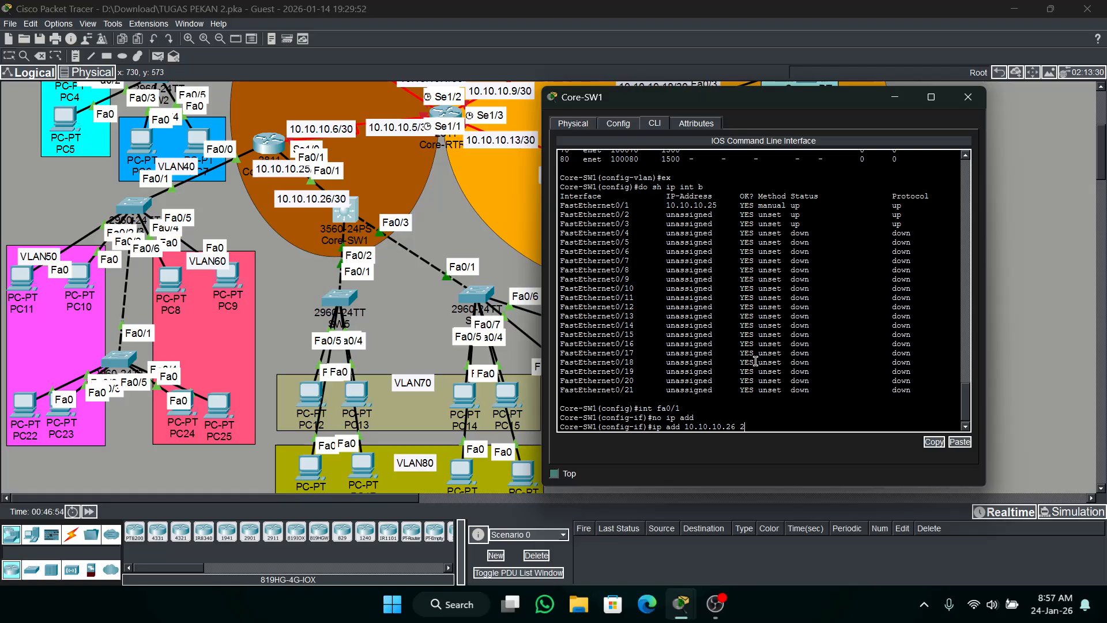
pyautogui.write('55.255.255.252')
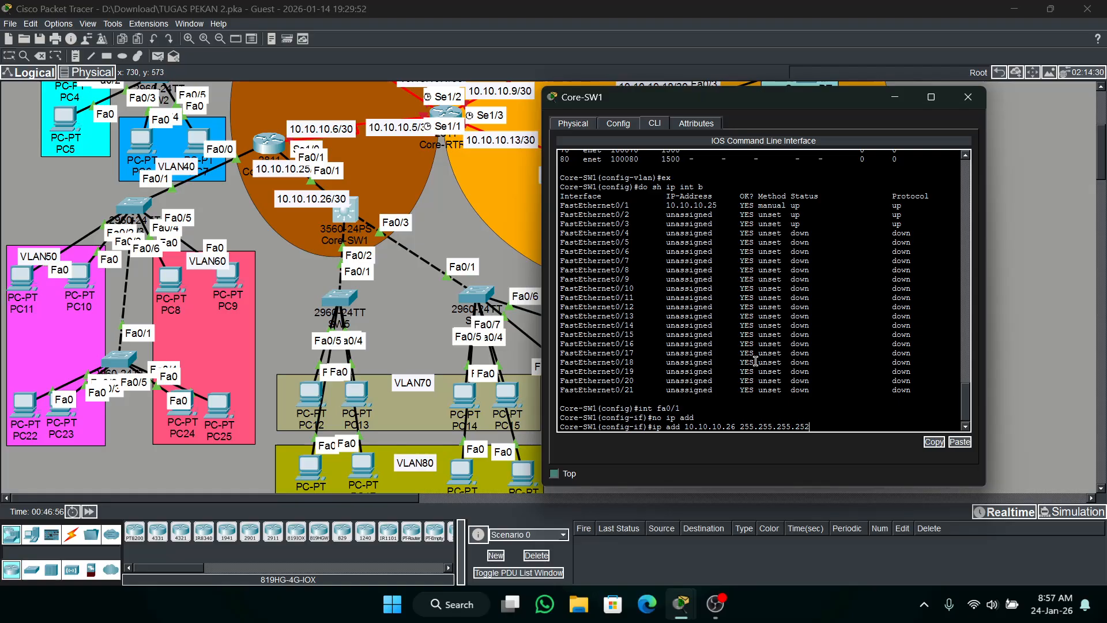
pyautogui.press('Return')
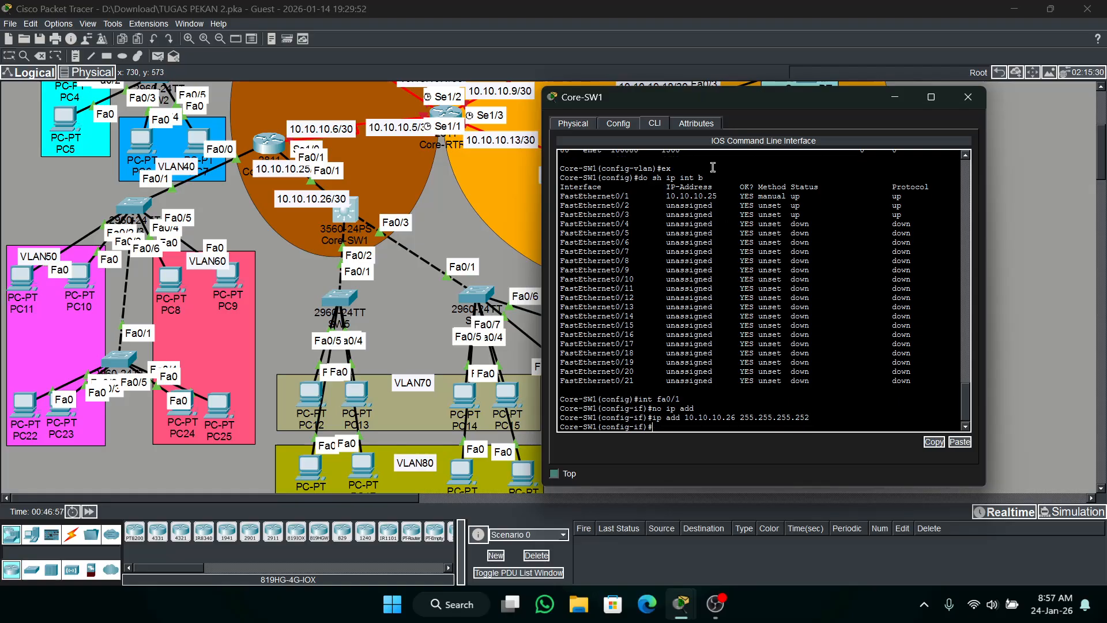
# Test the link by sending a simple PDU from Core-RTR3 to Core-SW1, and delete the test scenario.
pyautogui.click(157, 58)
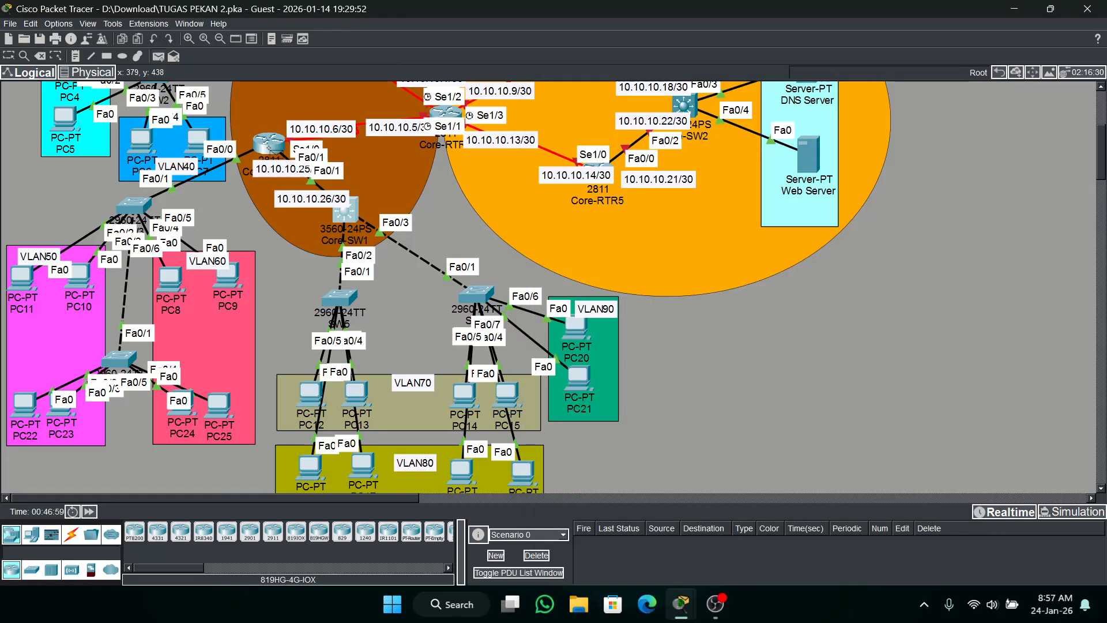
pyautogui.click(269, 145)
pyautogui.click(351, 216)
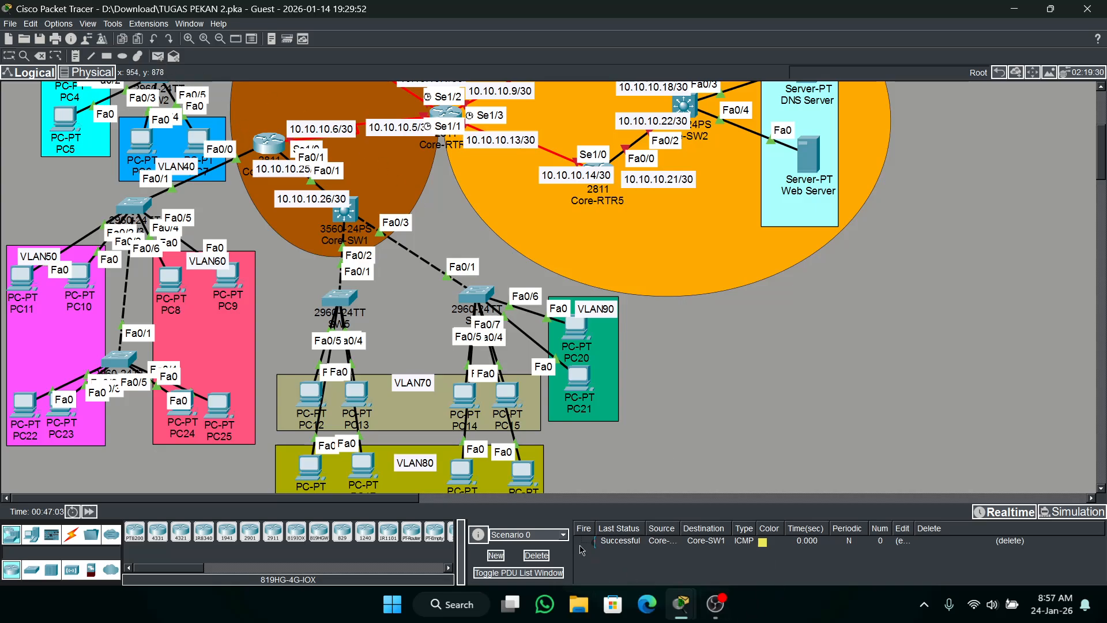
pyautogui.click(536, 555)
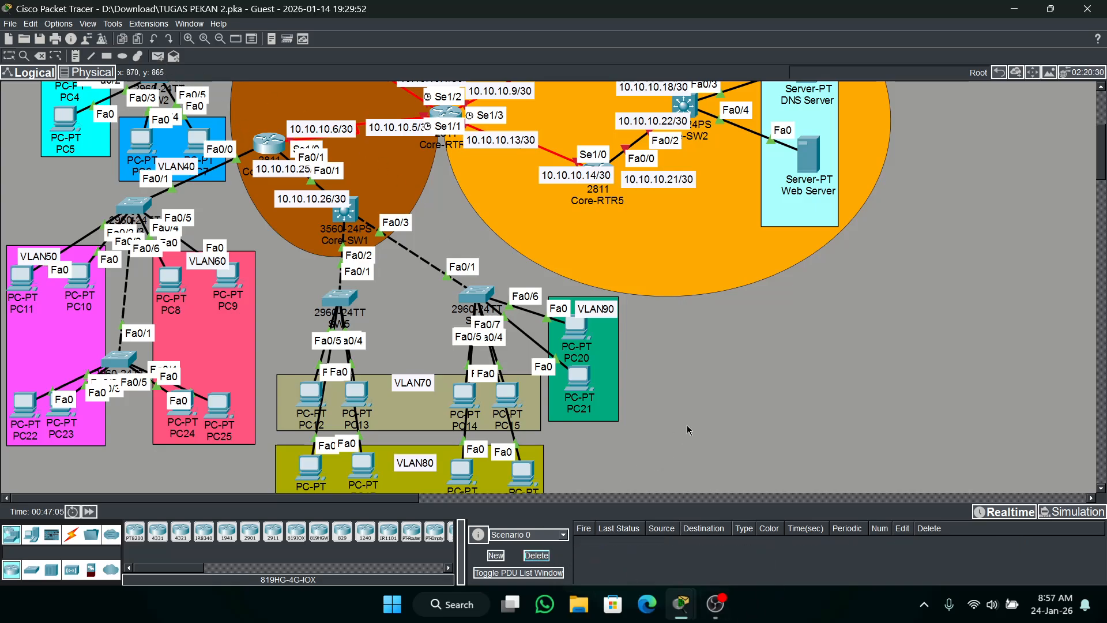
# Review the earlier commands in Core-SW1's console and exit the fa0/1 interface configuration.
pyautogui.click(345, 210)
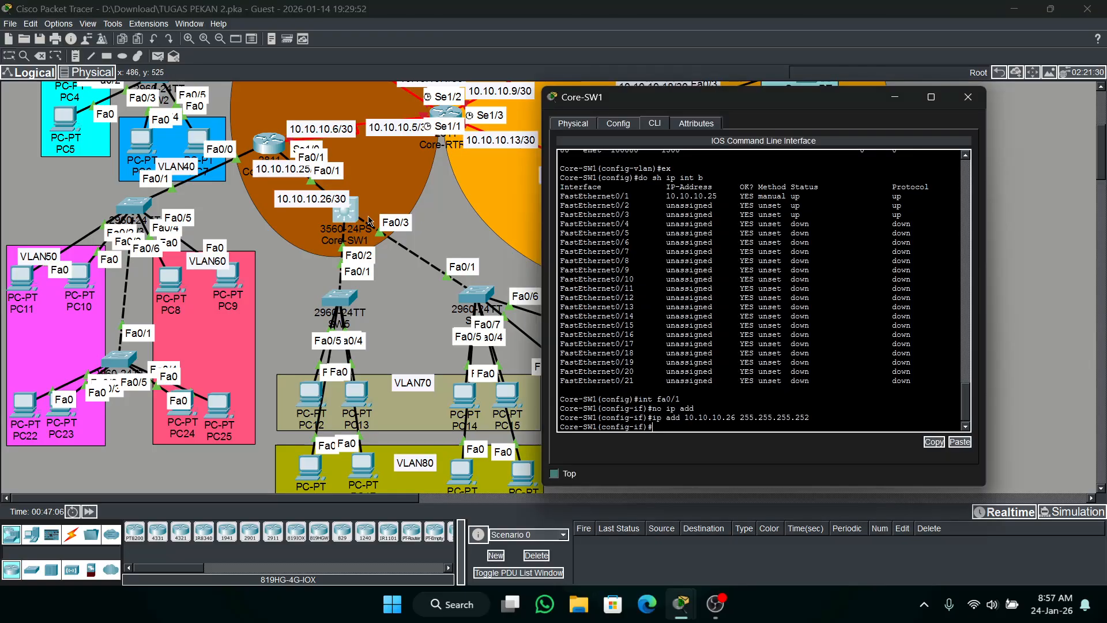
pyautogui.scroll(5, 756, 333)
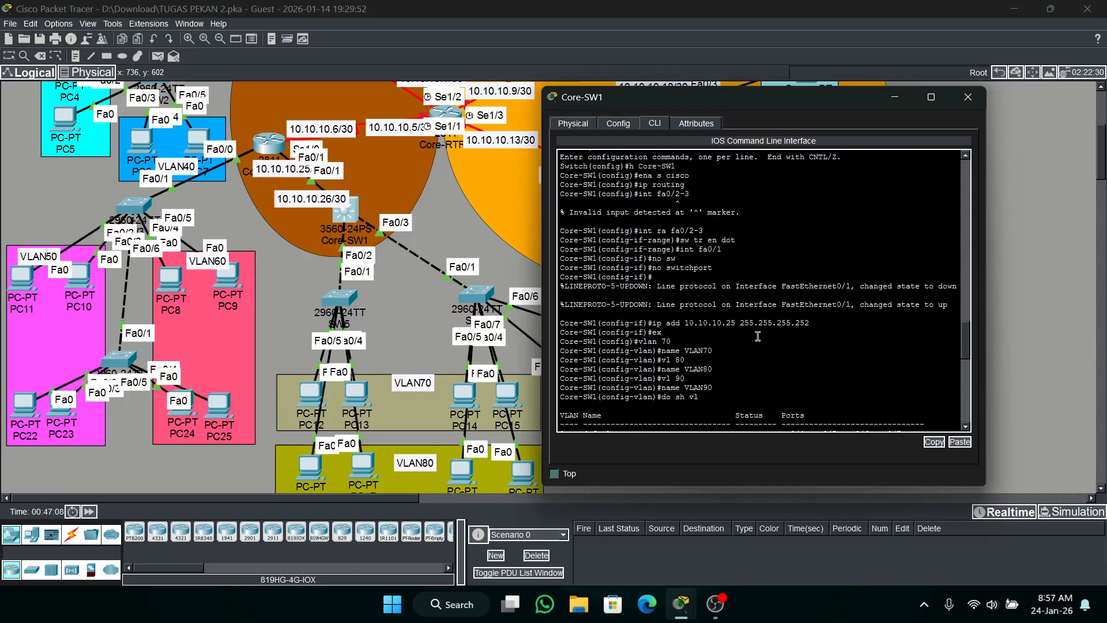
pyautogui.scroll(-15, 757, 336)
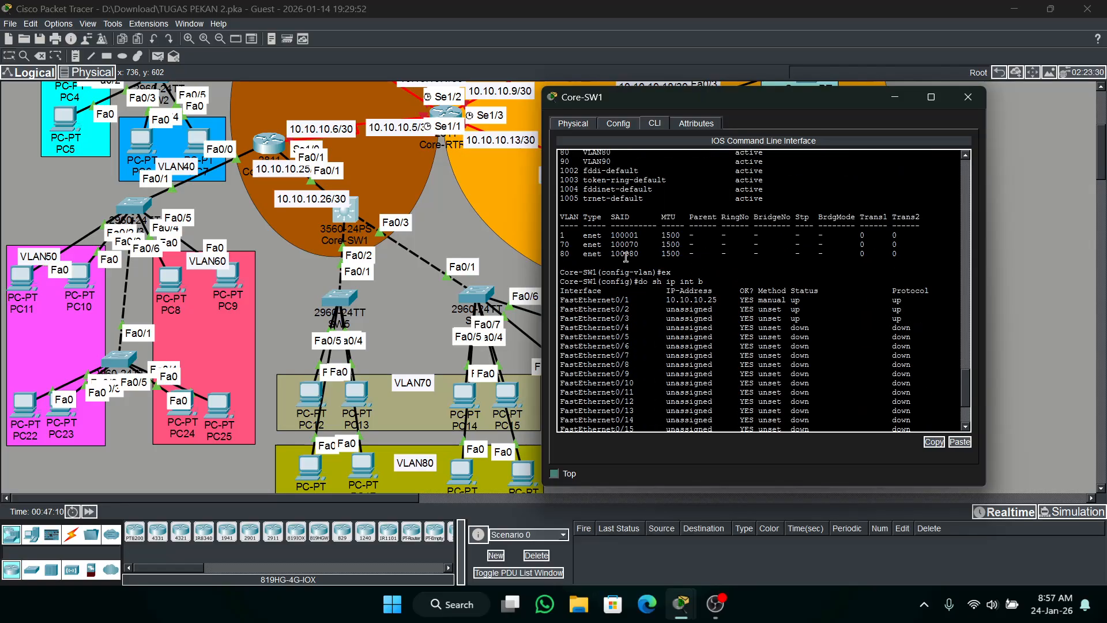
pyautogui.scroll(-4, 628, 271)
pyautogui.write('x')
pyautogui.press('Return')
# Create VLAN interface 70 on Core-SW1 with the IP address 192.168.70.1 255.255.255.0.
pyautogui.write('ig)#i')
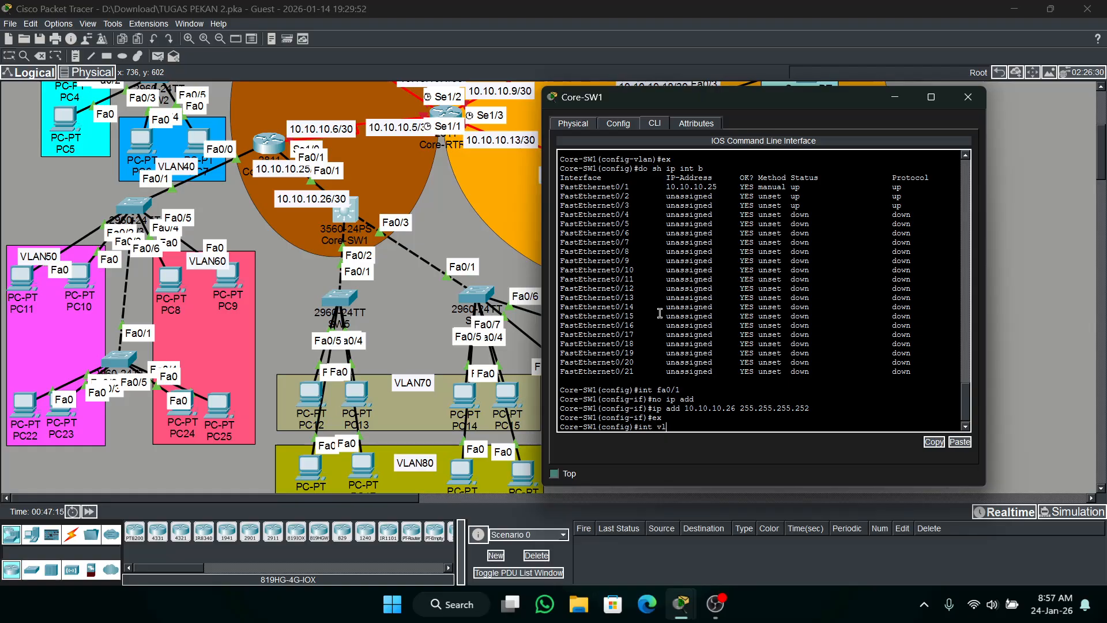
pyautogui.write('nt vl70')
pyautogui.press('Return')
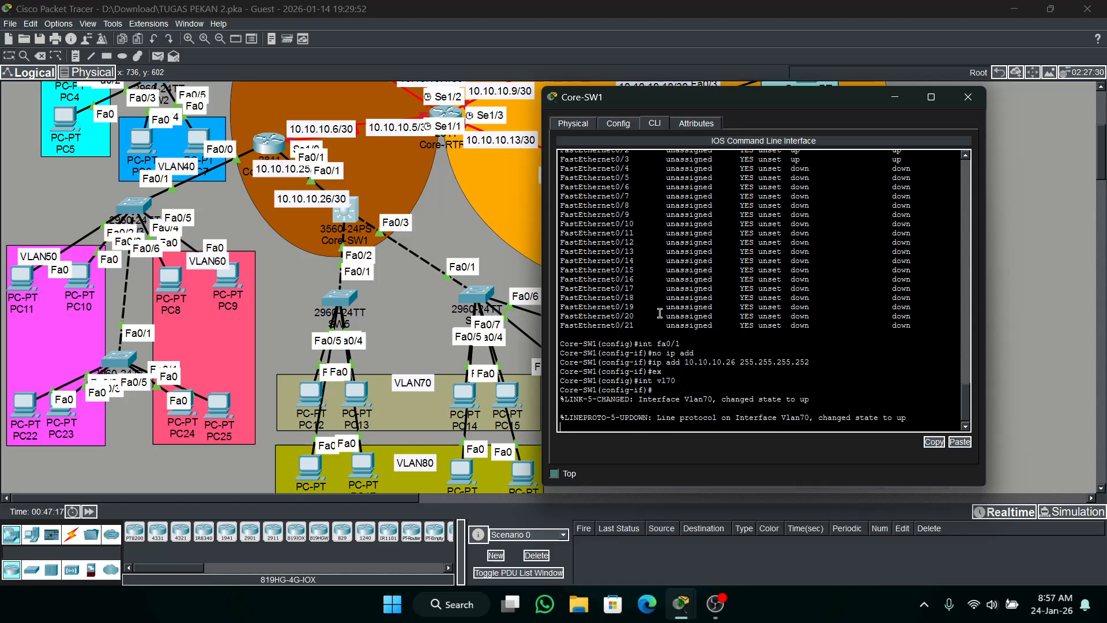
pyautogui.press('Return')
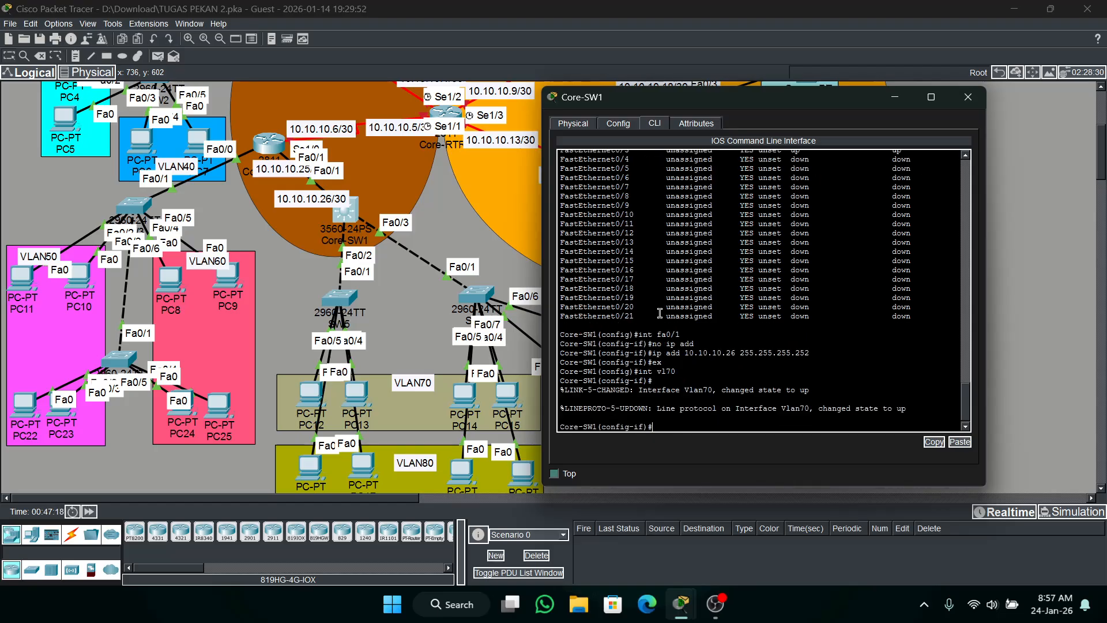
pyautogui.write('ip add 192.168.70.1 255.255.255.0')
pyautogui.press('Return')
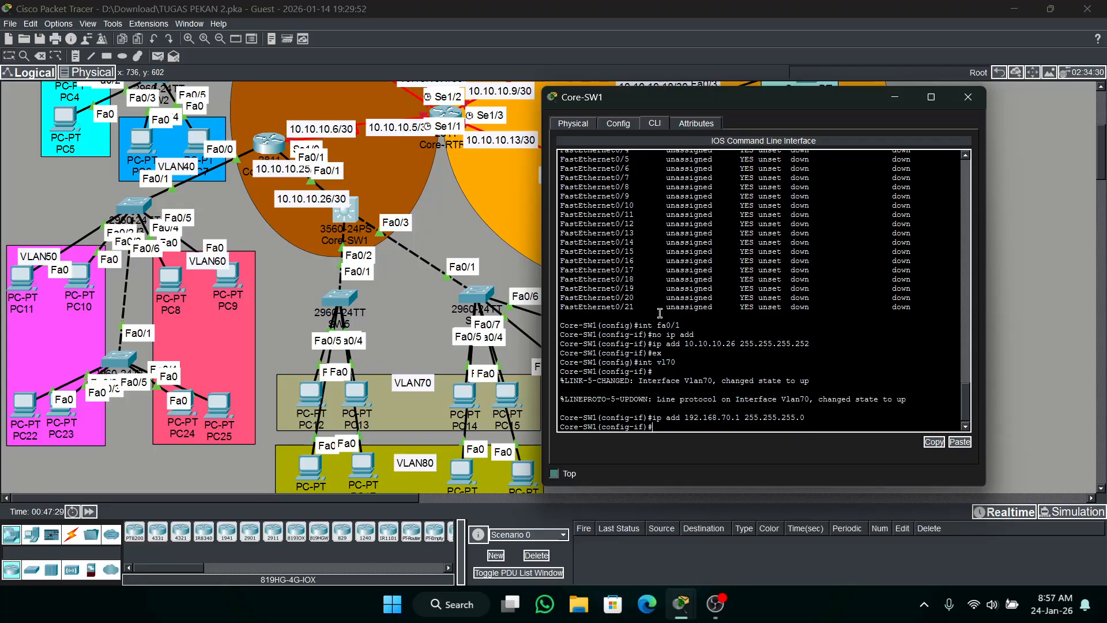
# Create VLAN interface 80 with the IP address 192.168.80.1 255.255.255.0.
pyautogui.press('Up')
pyautogui.press('Up')
pyautogui.press('Return')
pyautogui.write('ip')
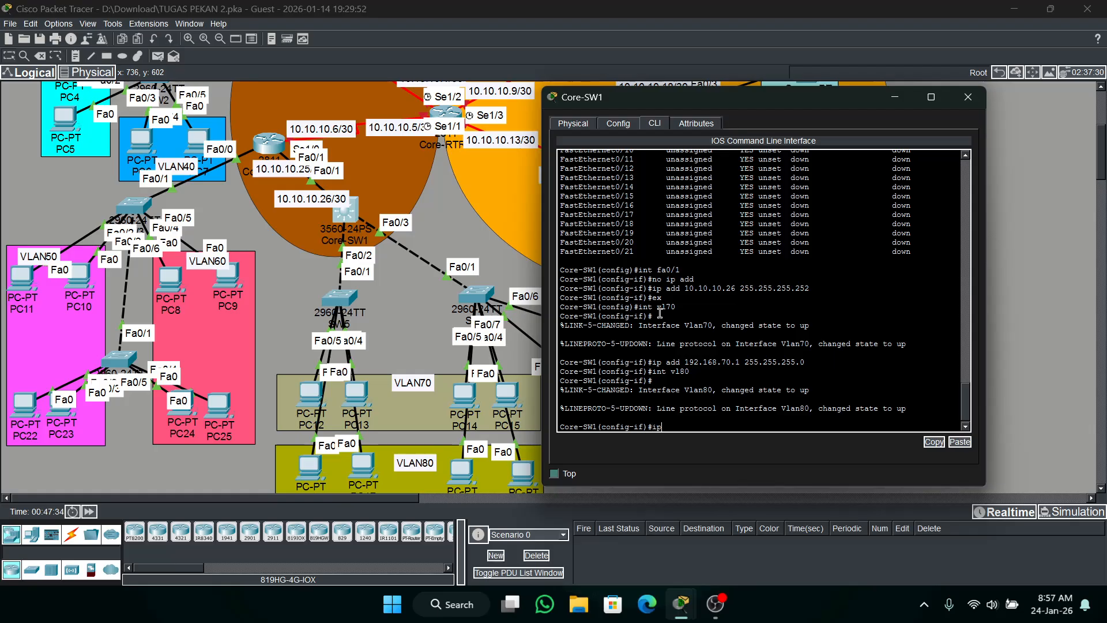
pyautogui.write(' add 192.168.8')
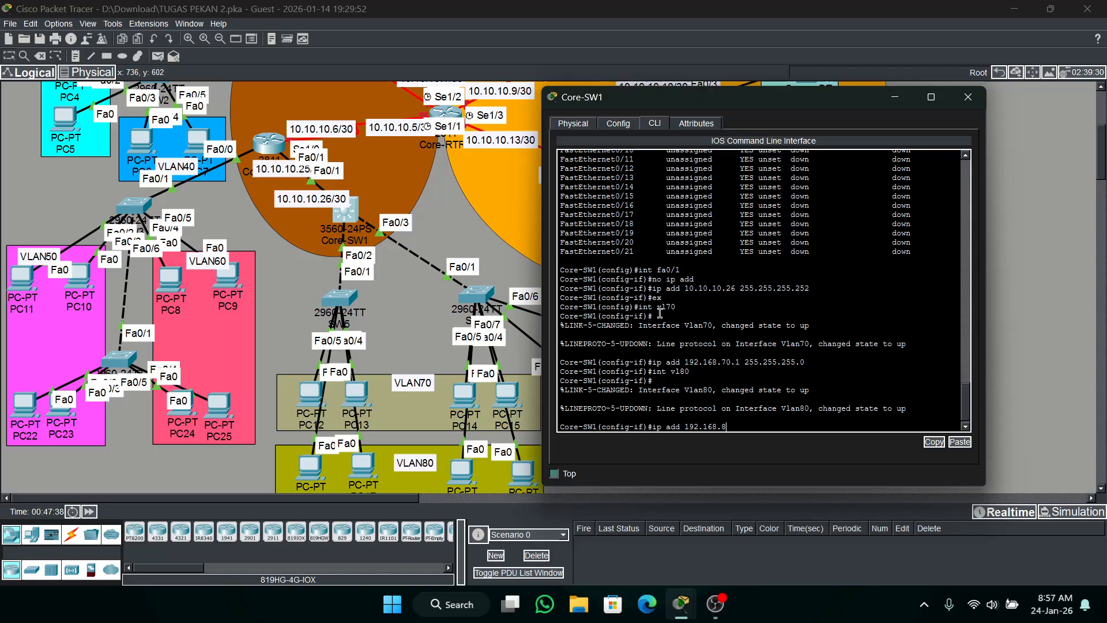
pyautogui.write('0.1 255')
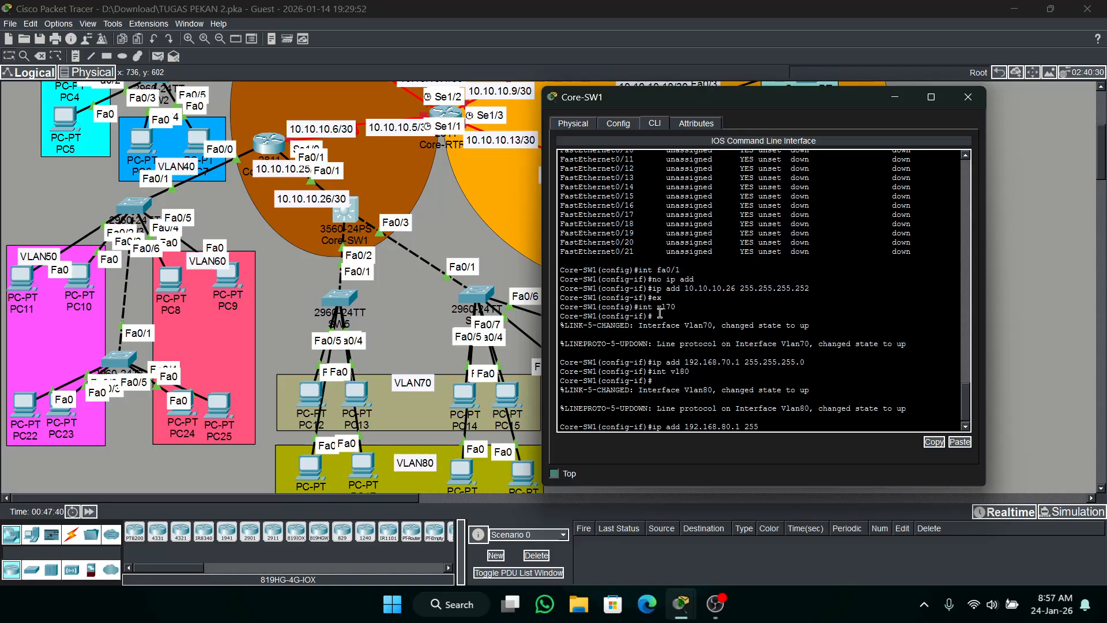
pyautogui.write('.255.255.0')
pyautogui.press('Return')
# Create VLAN interface 90 with the IP address 192.168.90.1 255.255.255.0 and return to global configuration.
pyautogui.press('Up')
pyautogui.press('Up')
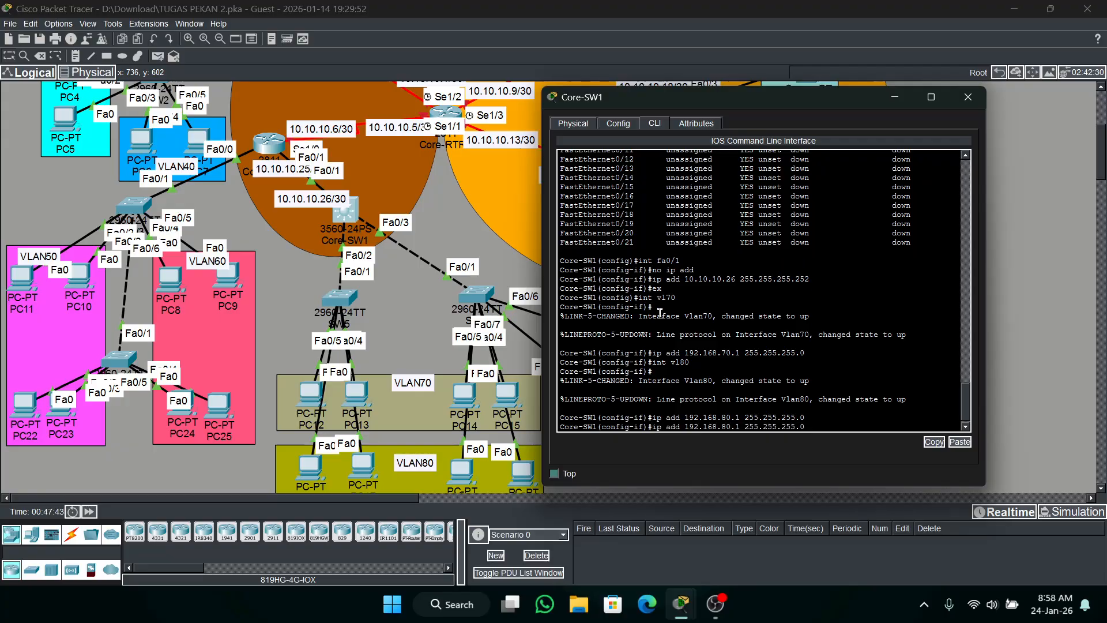
pyautogui.write('90')
pyautogui.press('Return')
pyautogui.write('ip')
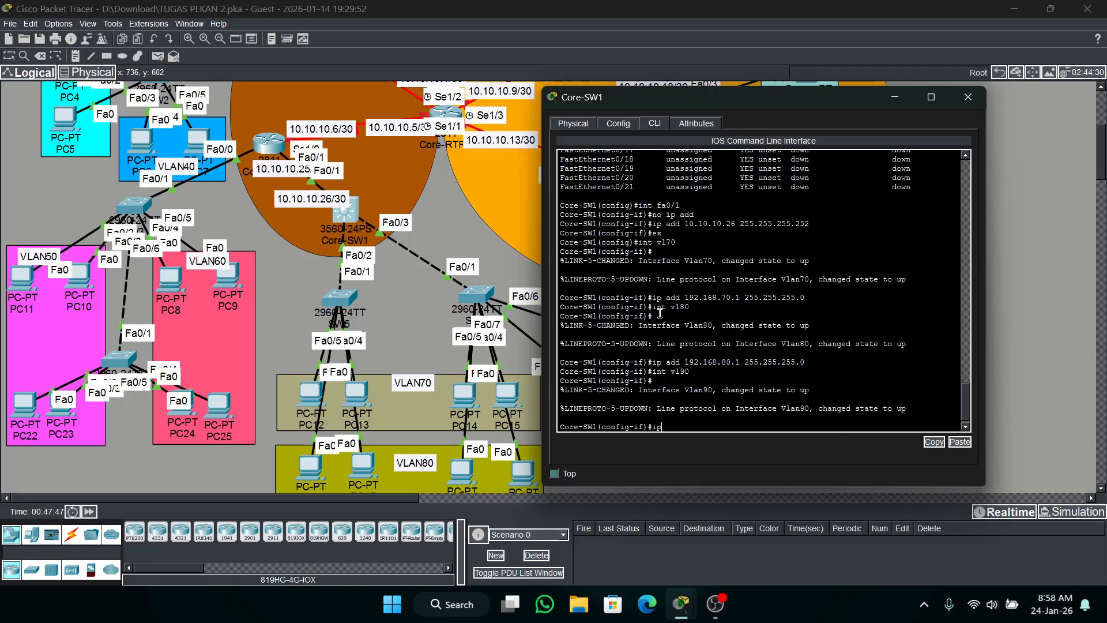
pyautogui.write(' add 192.168.90.1 255.255.255.0')
pyautogui.press('Return')
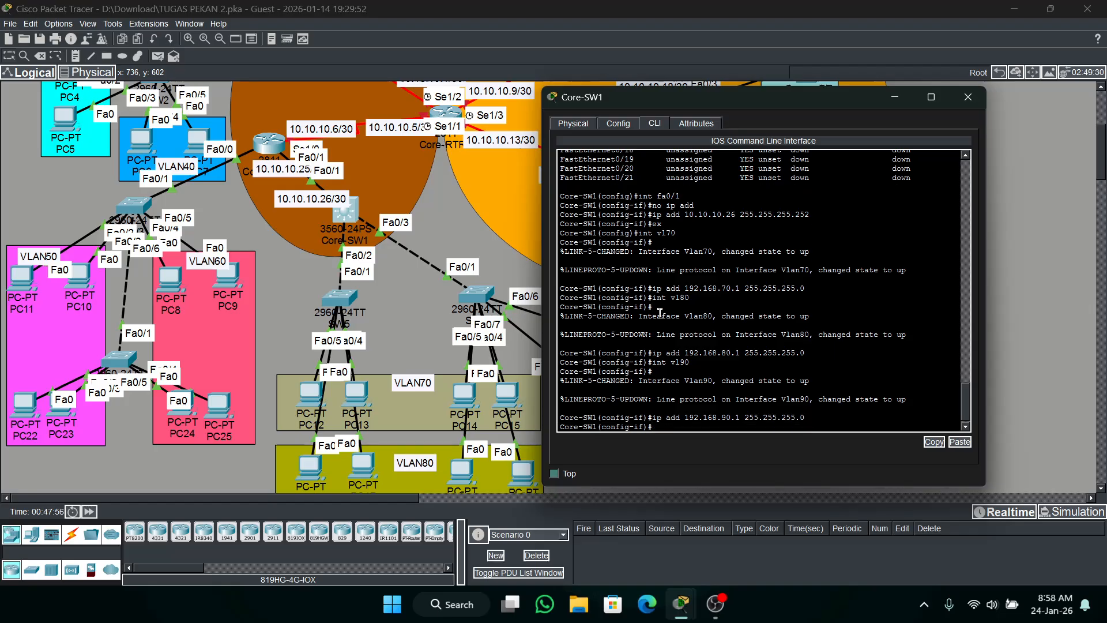
pyautogui.write('ex')
pyautogui.press('Return')
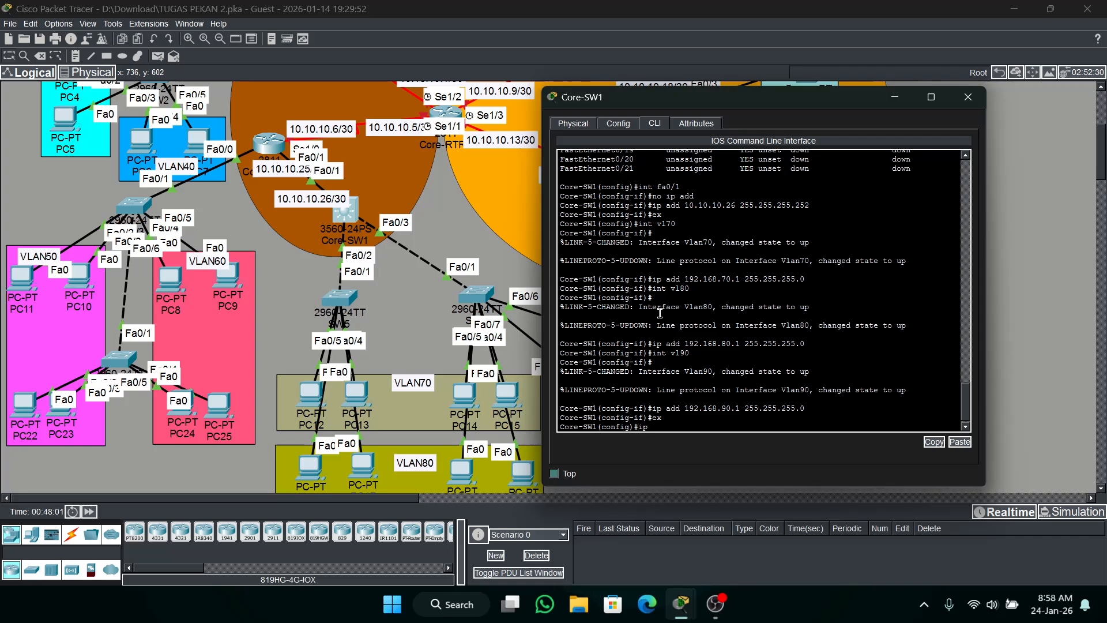
# Create a DHCP pool named VLAN70 on Core-SW1.
pyautogui.write('ip dhcp po')
pyautogui.press('Tab')
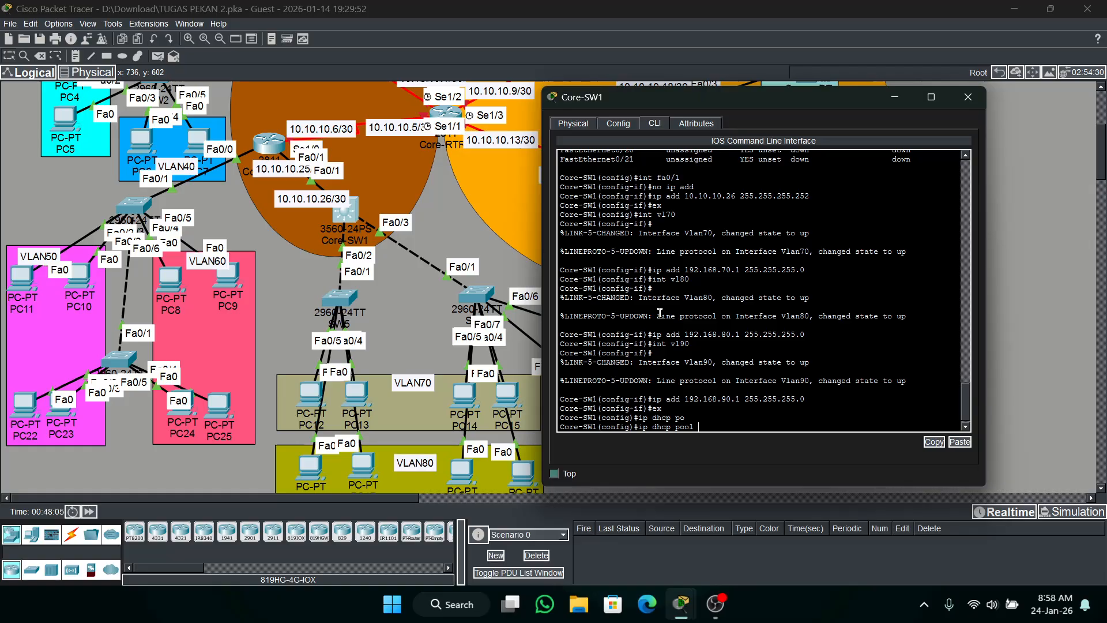
pyautogui.write('VLAN70')
pyautogui.press('Return')
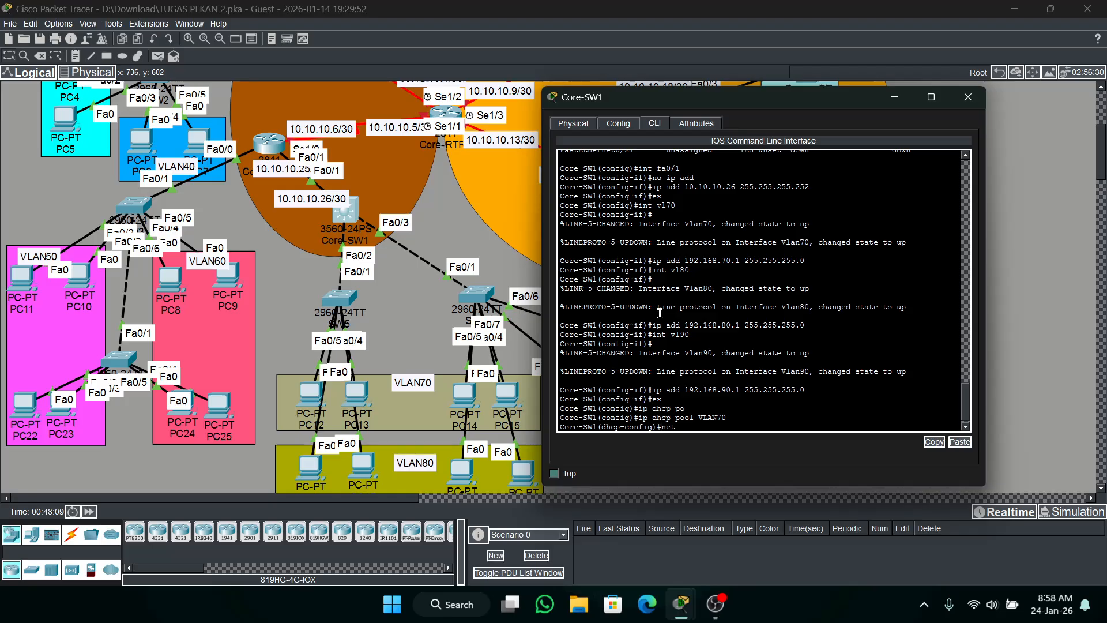
# Set the VLAN70 pool's network to 192.168.70.0 255.255.255.0.
pyautogui.write('net 19')
pyautogui.write('2.1')
pyautogui.write('.')
pyautogui.write('70.1')
pyautogui.press('BackSpace')
pyautogui.press('BackSpace')
pyautogui.press('Return')
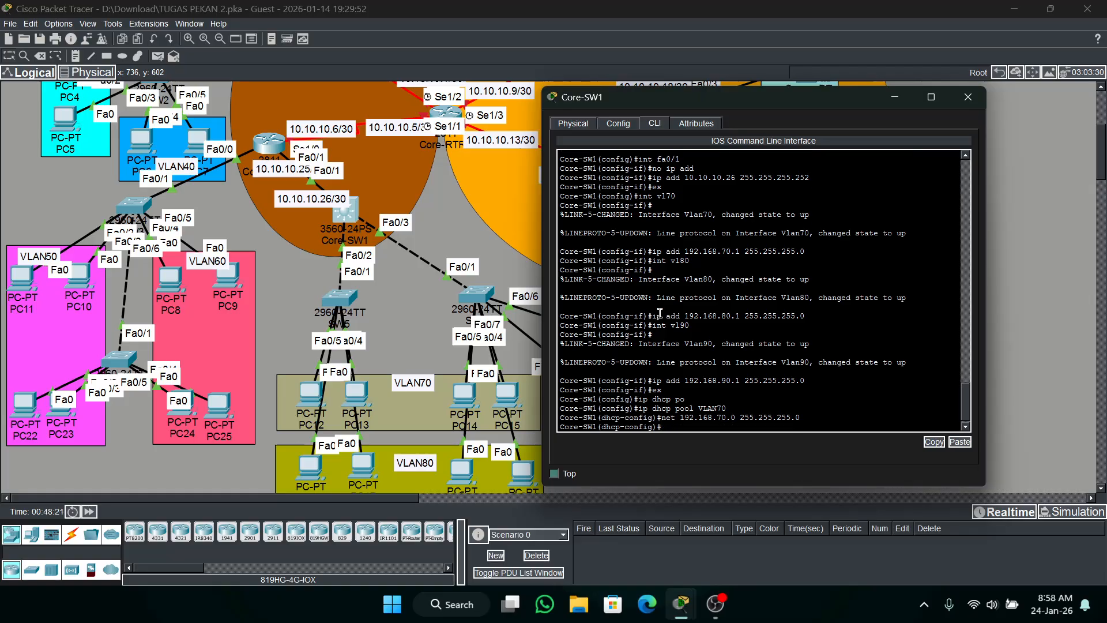
# Set the VLAN70 pool's default router to 192.168.70.1 and its DNS server to 192.168.100.2.
pyautogui.write('default-router')
pyautogui.press('Tab')
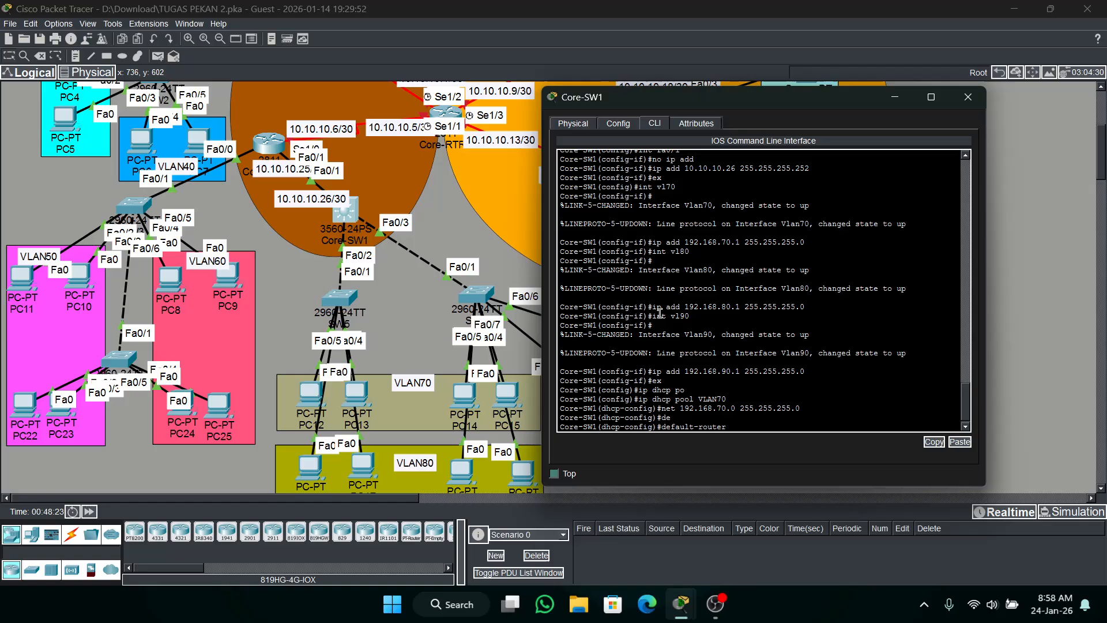
pyautogui.write('19')
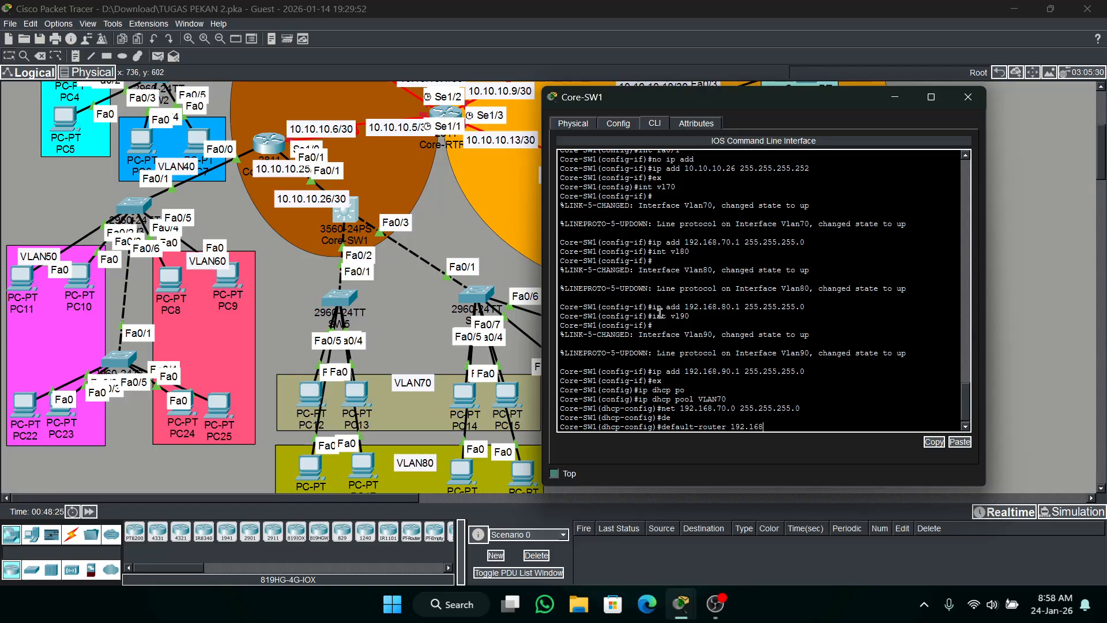
pyautogui.write('2.168.70.1')
pyautogui.press('Return')
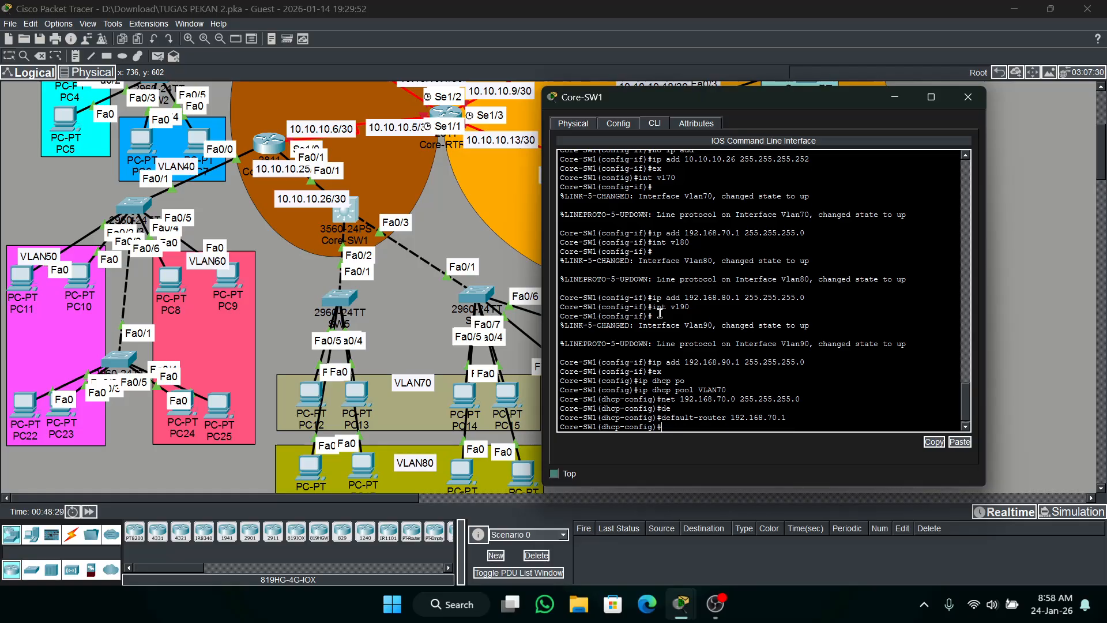
pyautogui.write('dn')
pyautogui.press('Tab')
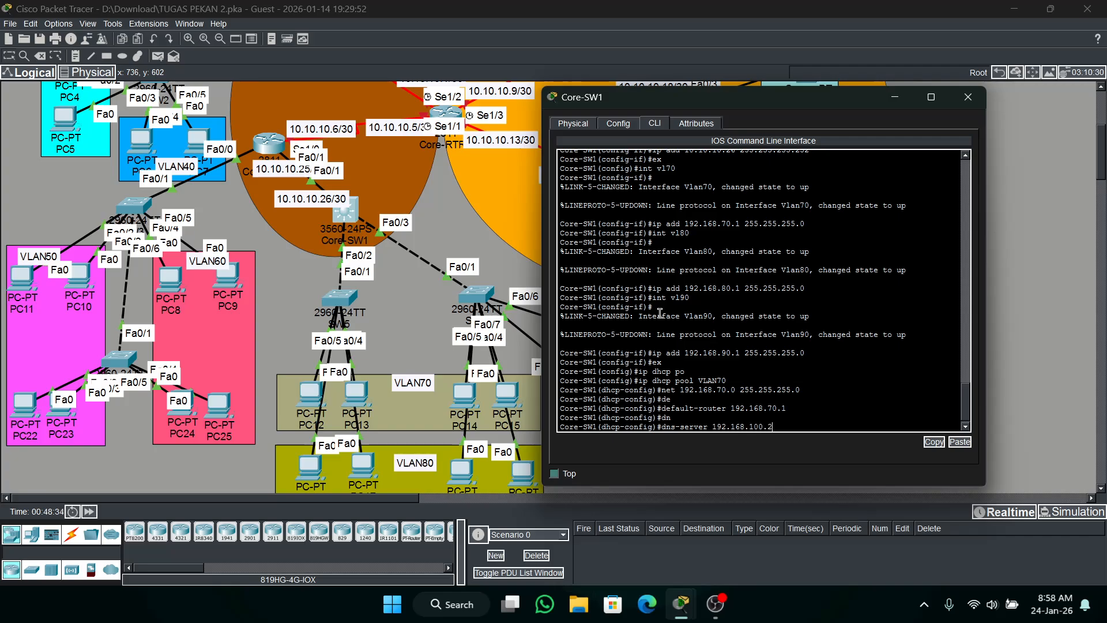
pyautogui.write('192.168.100.2')
pyautogui.press('Return')
# Create a DHCP pool named VLAN80 with the network 192.168.80.0 255.255.255.0.
pyautogui.press('Up')
pyautogui.press('Up')
pyautogui.press('Up')
pyautogui.press('Up')
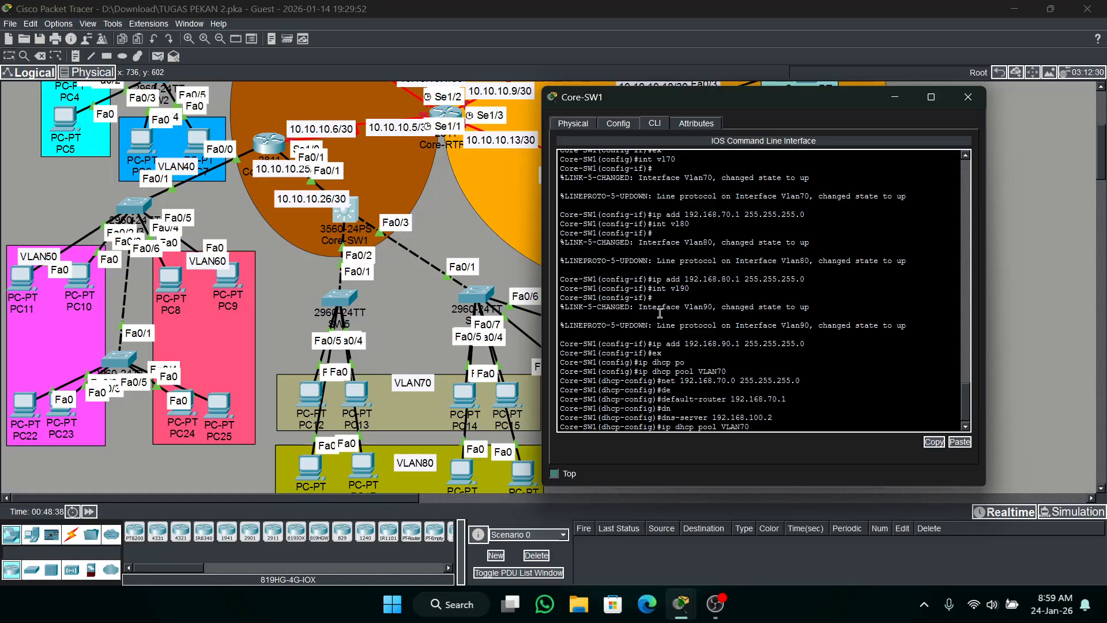
pyautogui.press('Return')
pyautogui.press('Up')
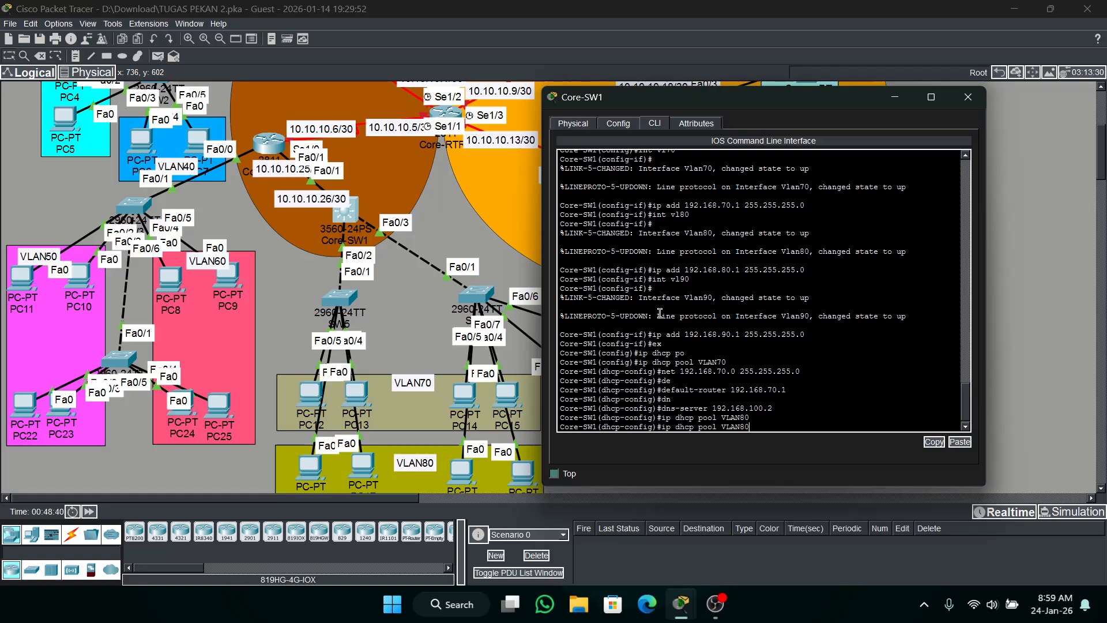
pyautogui.press('Up')
pyautogui.press('Up')
pyautogui.press('Up')
pyautogui.press('Up')
pyautogui.press('Up')
pyautogui.press('BackSpace')
pyautogui.write('8')
pyautogui.press('Return')
# Set the VLAN80 pool's default router to 192.168.80.1 and its DNS server to 192.168.100.2.
pyautogui.press('Up')
pyautogui.press('Up')
pyautogui.press('Up')
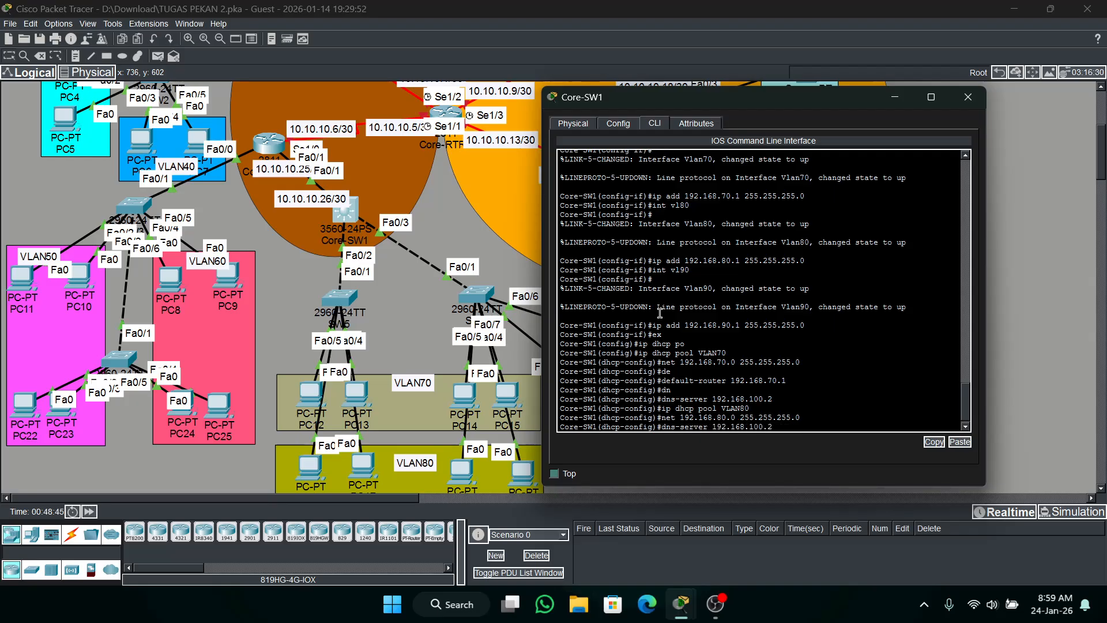
pyautogui.press('Up')
pyautogui.press('Up')
pyautogui.press('Left')
pyautogui.press('Left')
pyautogui.press('Left')
pyautogui.press('Return')
pyautogui.press('Up')
pyautogui.press('Up')
pyautogui.press('Up')
pyautogui.press('Up')
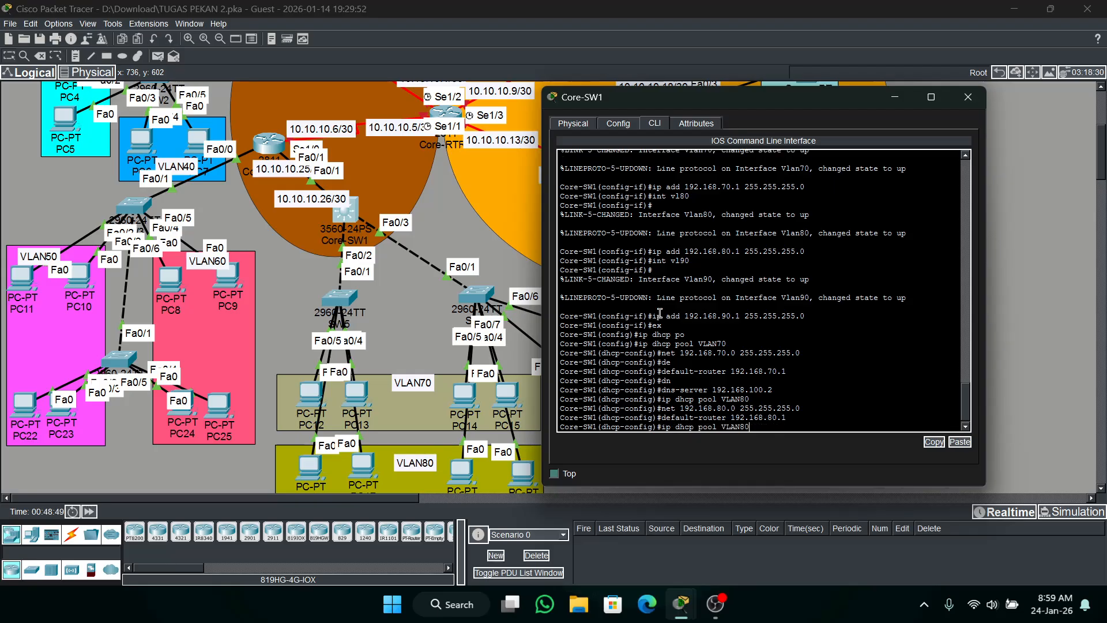
pyautogui.press('Return')
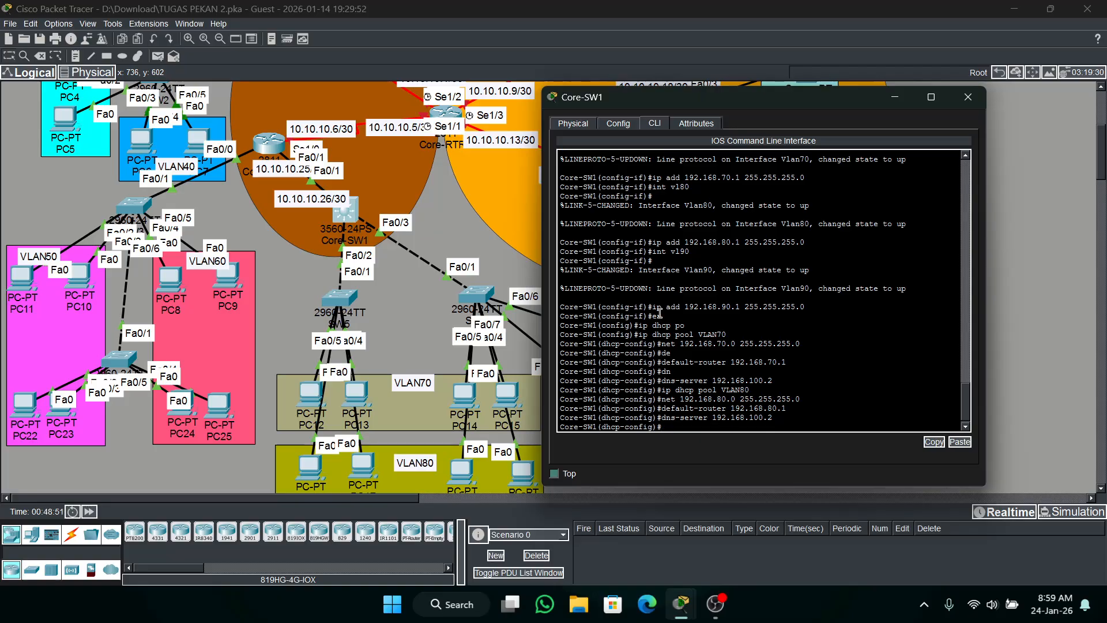
# Create a DHCP pool named VLAN90 on Core-SW1.
pyautogui.press('Up')
# Set the VLAN90 DHCP pool's network to 192.168.90.0 with mask 255.255.255.0 on Core-SW1.
pyautogui.press('Up')
pyautogui.press('Up')
pyautogui.press('Up')
pyautogui.press('Return')
pyautogui.press('Up')
pyautogui.press('Up')
pyautogui.press('Up')
pyautogui.press('Up')
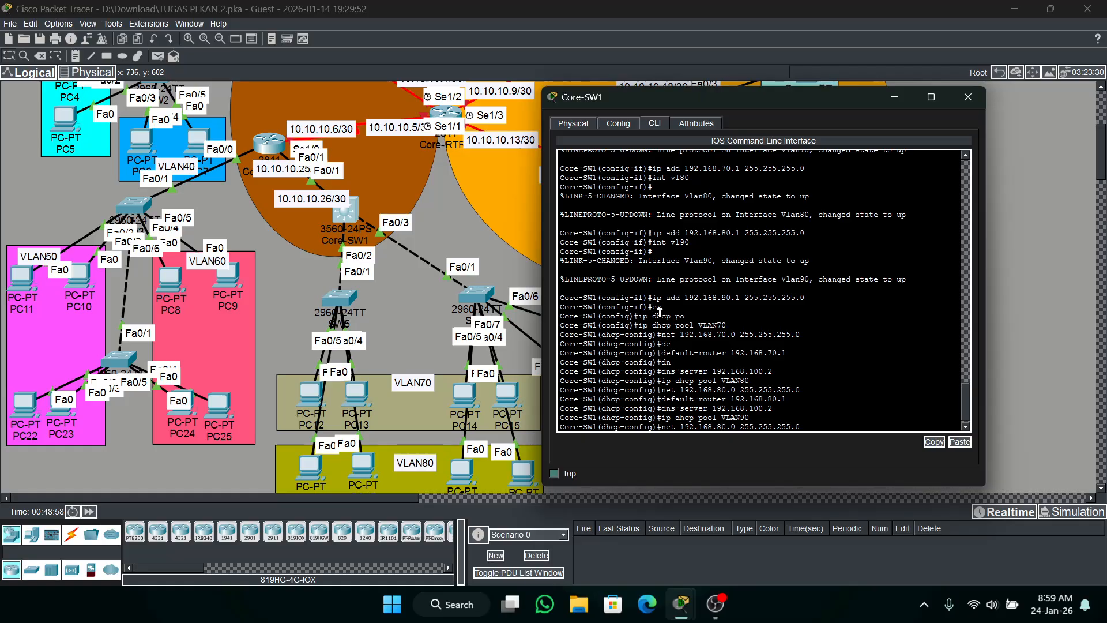
pyautogui.press('Left')
pyautogui.press('Left')
pyautogui.press('BackSpace')
pyautogui.write('9')
pyautogui.press('Return')
# Set the VLAN90 pool's default router to 192.168.90.1 and its DNS server to 192.168.100.2, and leave the pool configuration.
pyautogui.press('Up')
pyautogui.press('Up')
pyautogui.press('Up')
pyautogui.press('Up')
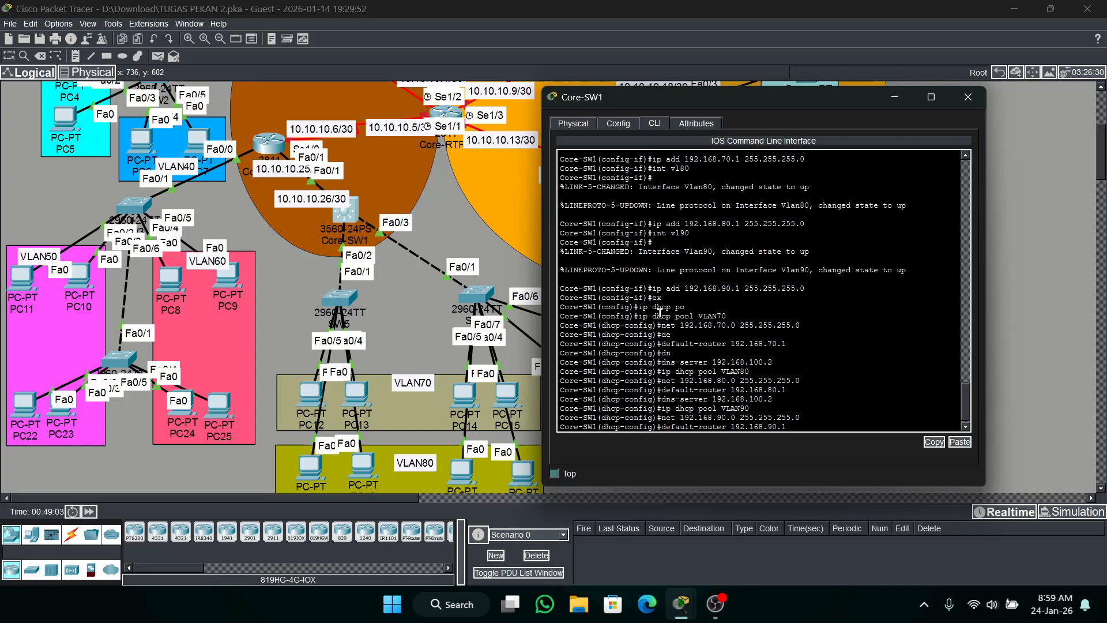
pyautogui.press('Return')
pyautogui.press('Up')
pyautogui.press('Up')
pyautogui.press('Up')
pyautogui.press('Up')
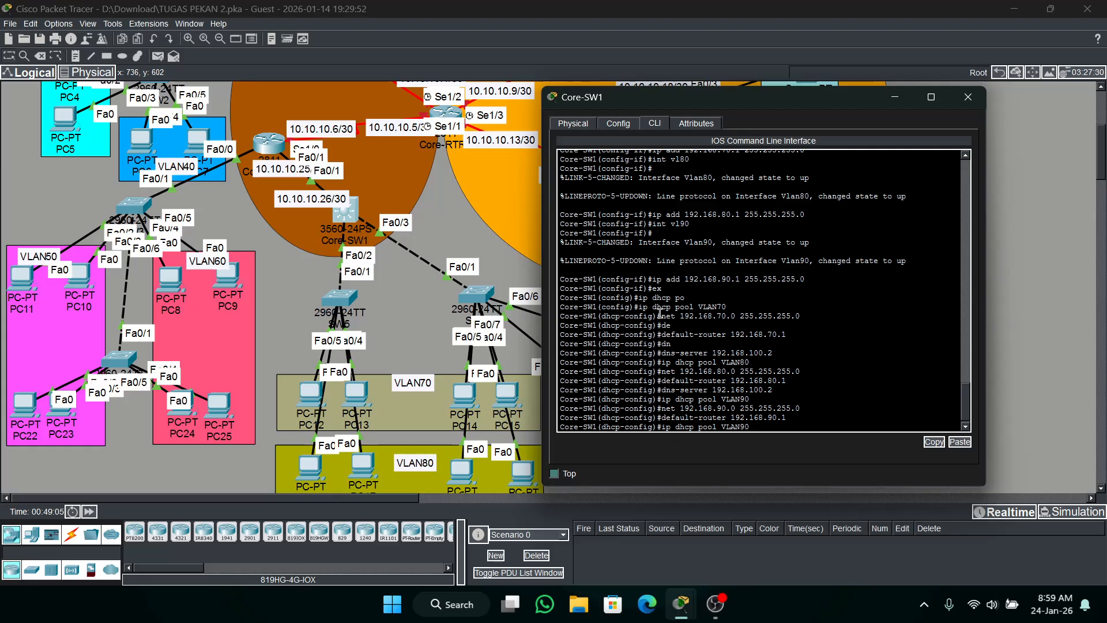
pyautogui.press('Return')
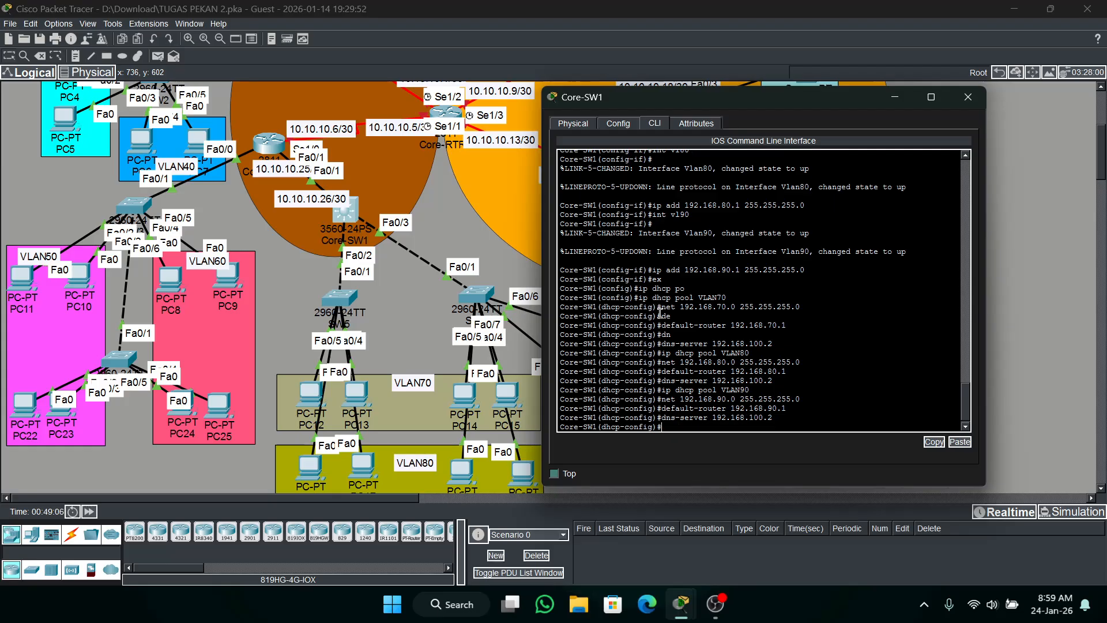
pyautogui.write('ex')
pyautogui.press('Return')
# Exclude the VLAN70 gateway address 192.168.70.1 from DHCP assignment on Core-SW1.
pyautogui.write('ig)#')
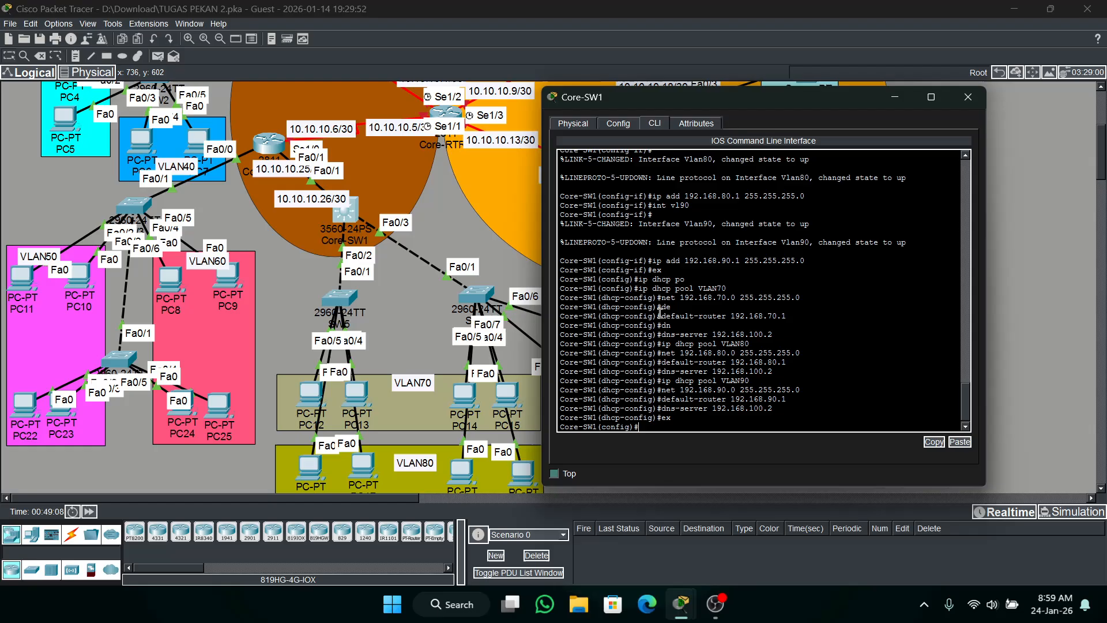
pyautogui.write('ip ')
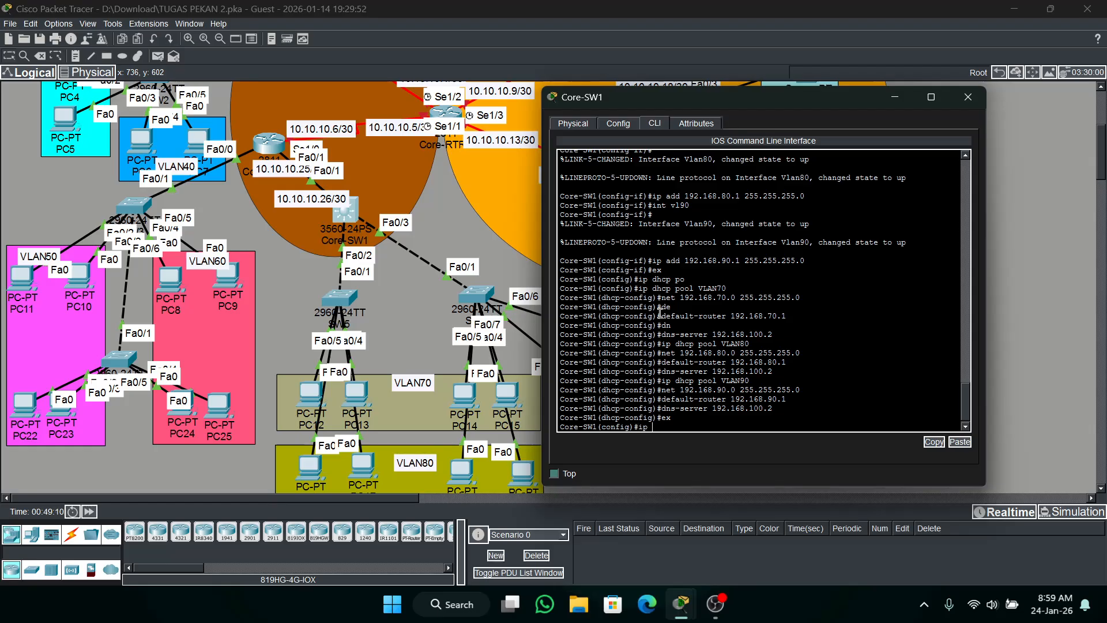
pyautogui.write('dh')
pyautogui.press('Tab')
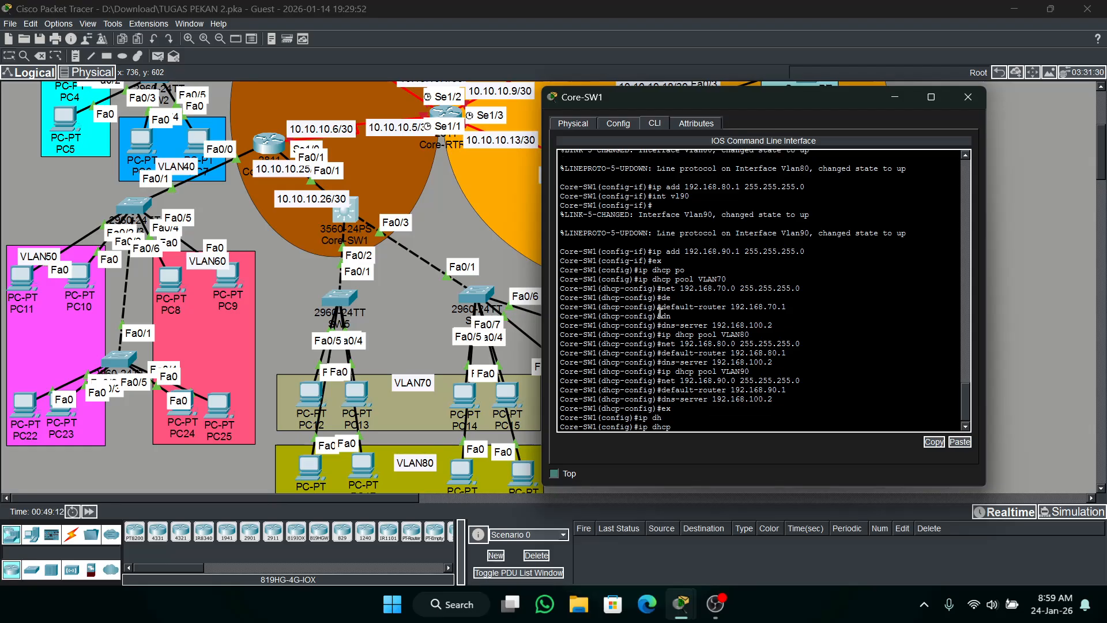
pyautogui.write('e')
pyautogui.press('Tab')
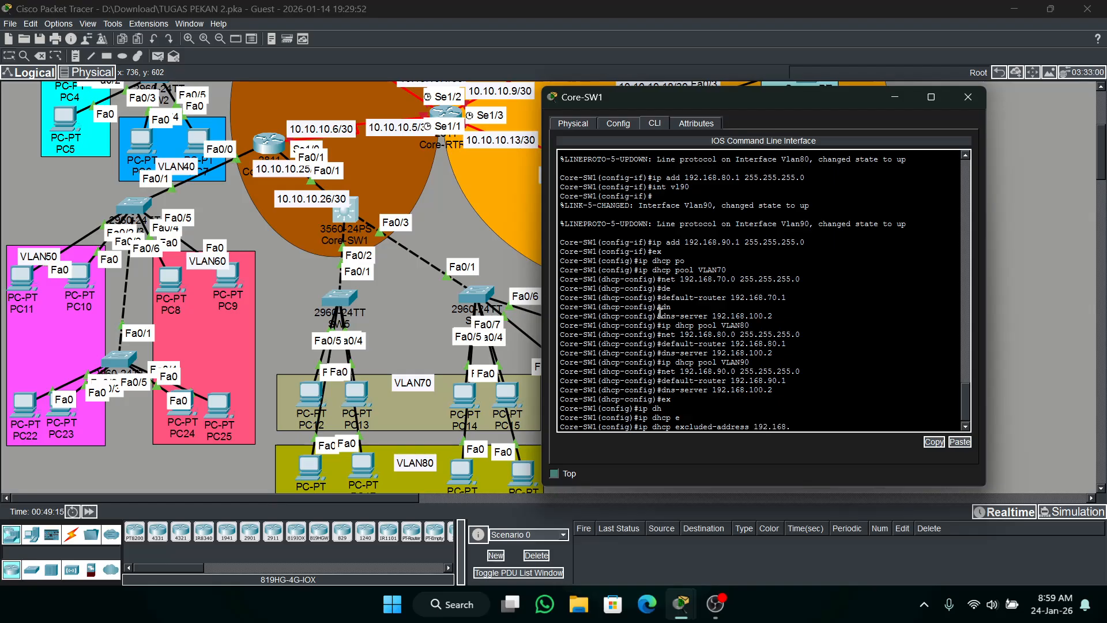
pyautogui.write('192.168.70.1')
pyautogui.press('Tab')
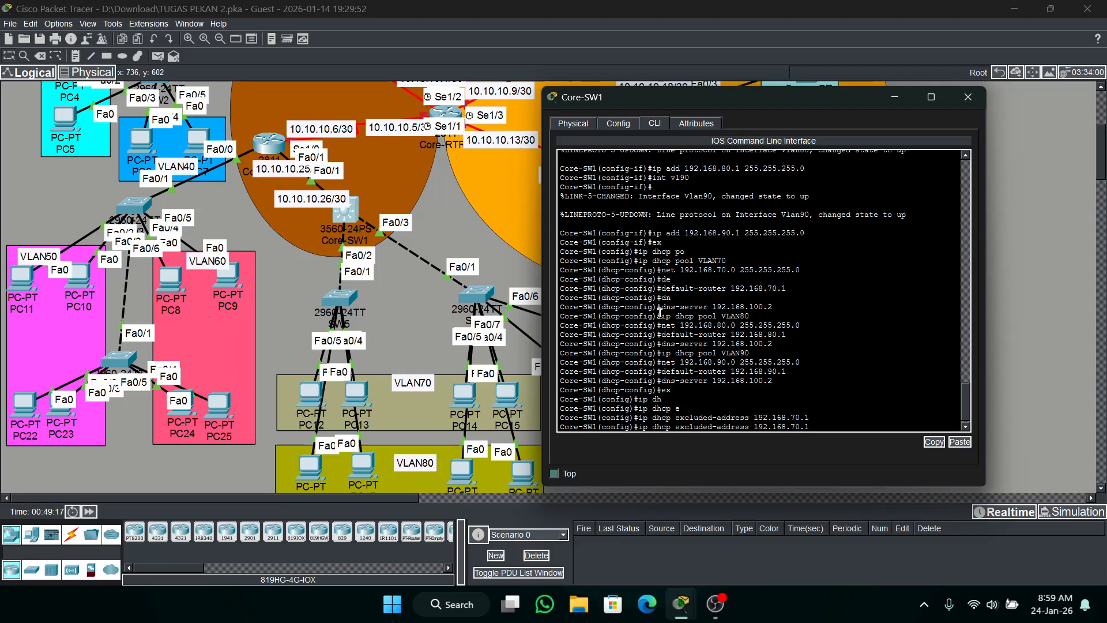
# Exclude the addresses 192.168.80.1 and 192.168.90.1 from DHCP assignment on Core-SW1.
pyautogui.press('BackSpace')
pyautogui.press('BackSpace')
pyautogui.press('BackSpace')
pyautogui.press('BackSpace')
pyautogui.write('80.1')
pyautogui.press('Tab')
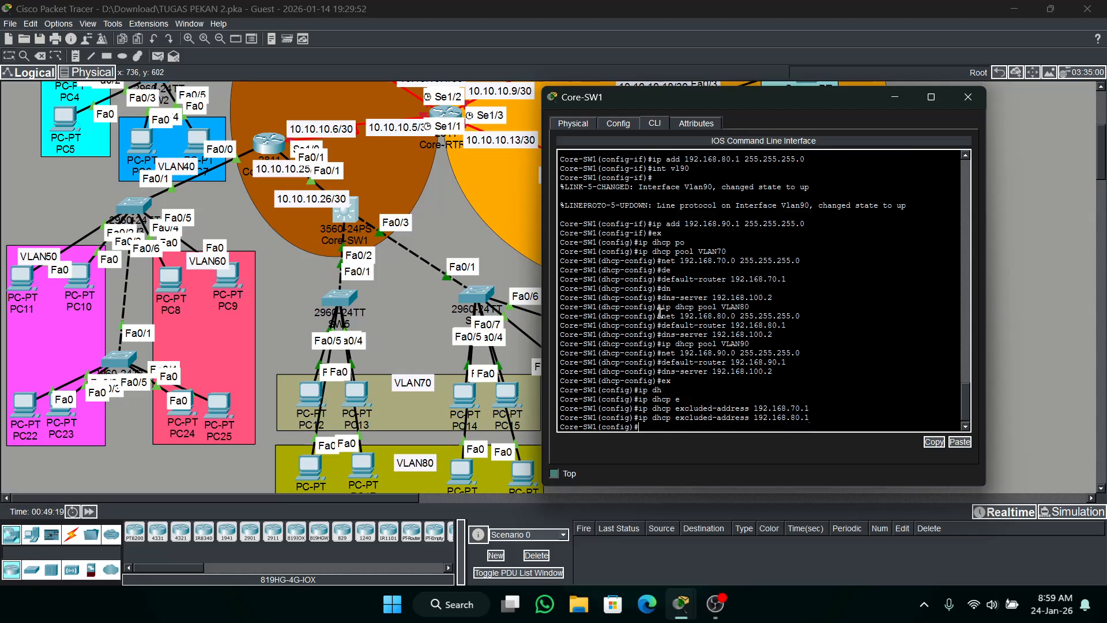
pyautogui.press('BackSpace')
pyautogui.press('BackSpace')
pyautogui.press('BackSpace')
pyautogui.press('BackSpace')
pyautogui.write('90.1')
pyautogui.press('Return')
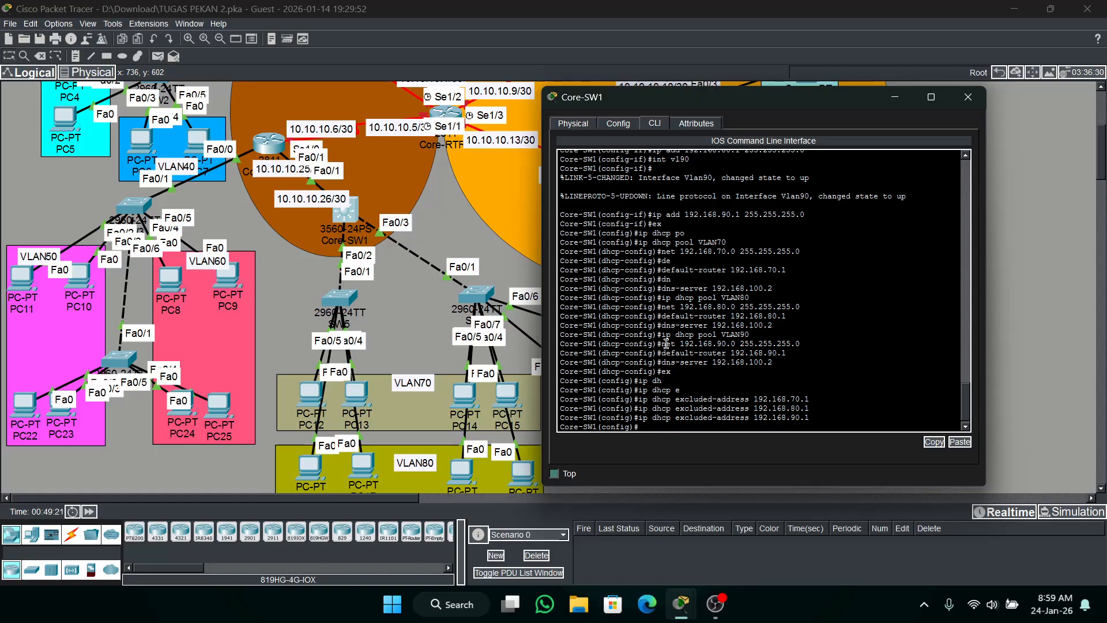
# Switch the IPv4 configuration of PC12 in VLAN70 to DHCP and close its window.
pyautogui.click(310, 393)
pyautogui.click(434, 119)
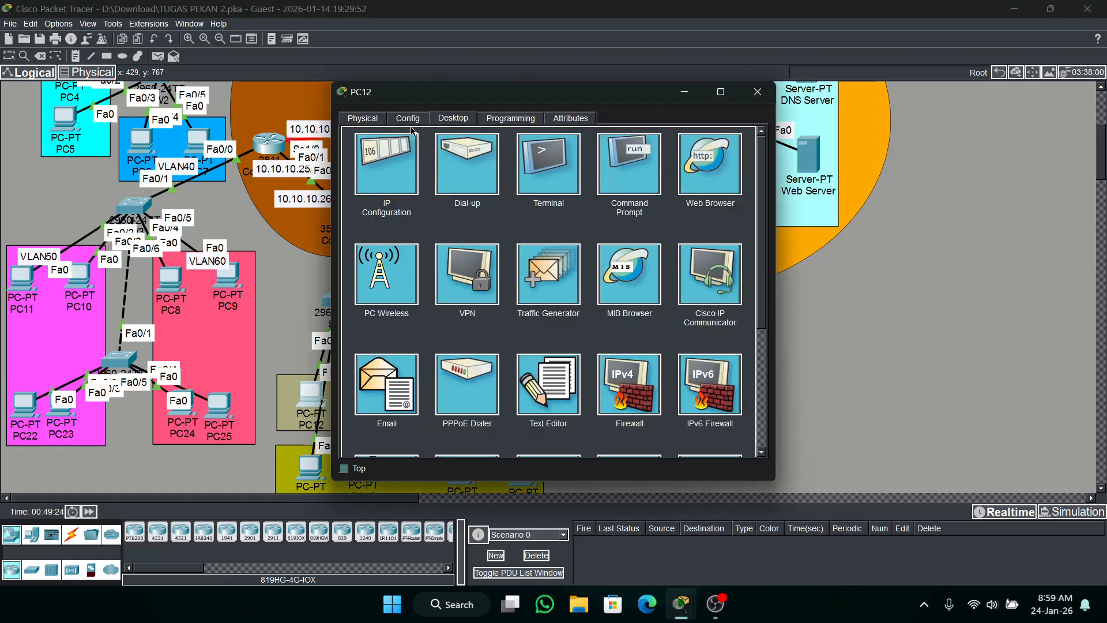
pyautogui.click(389, 154)
pyautogui.click(359, 187)
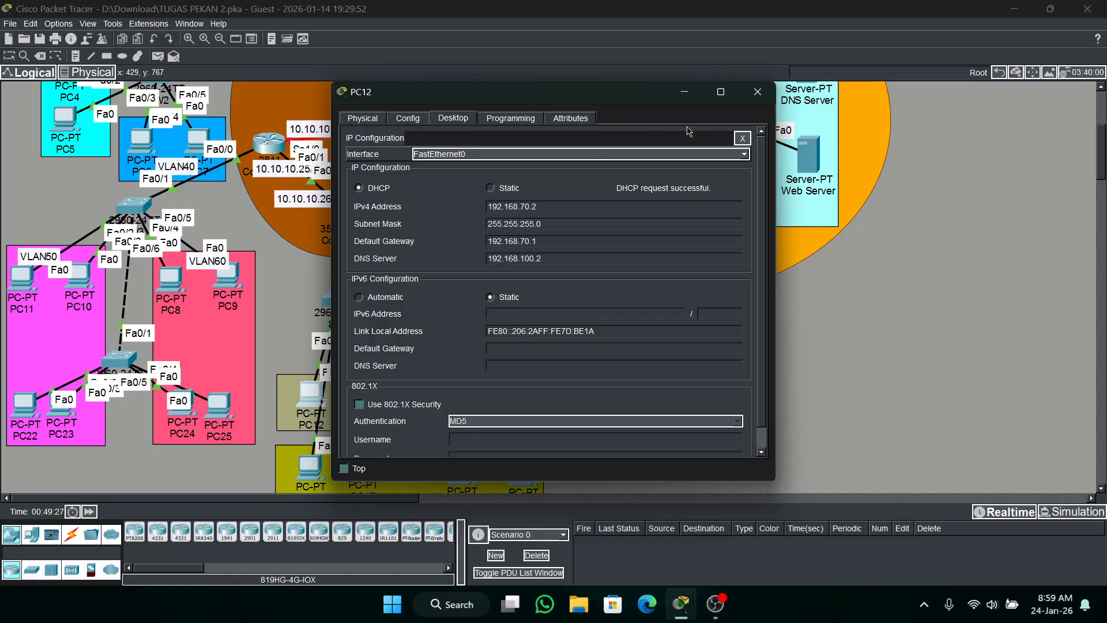
pyautogui.click(758, 93)
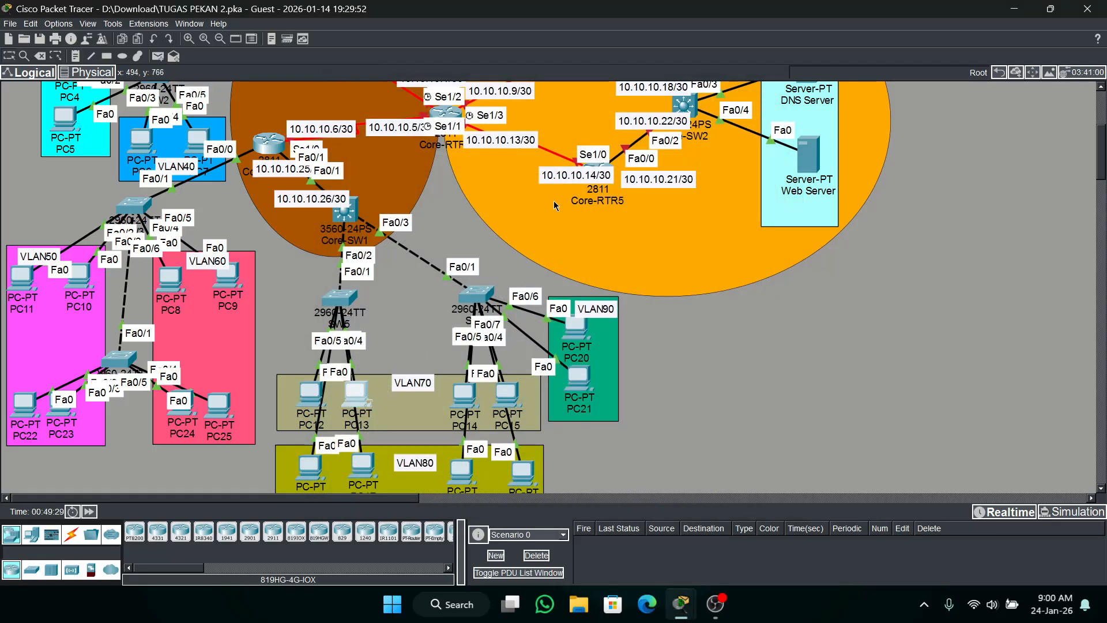
# Switch the IPv4 configuration of PC13 in VLAN70 to DHCP and close its window.
pyautogui.click(356, 397)
pyautogui.click(453, 118)
pyautogui.click(390, 154)
pyautogui.click(394, 190)
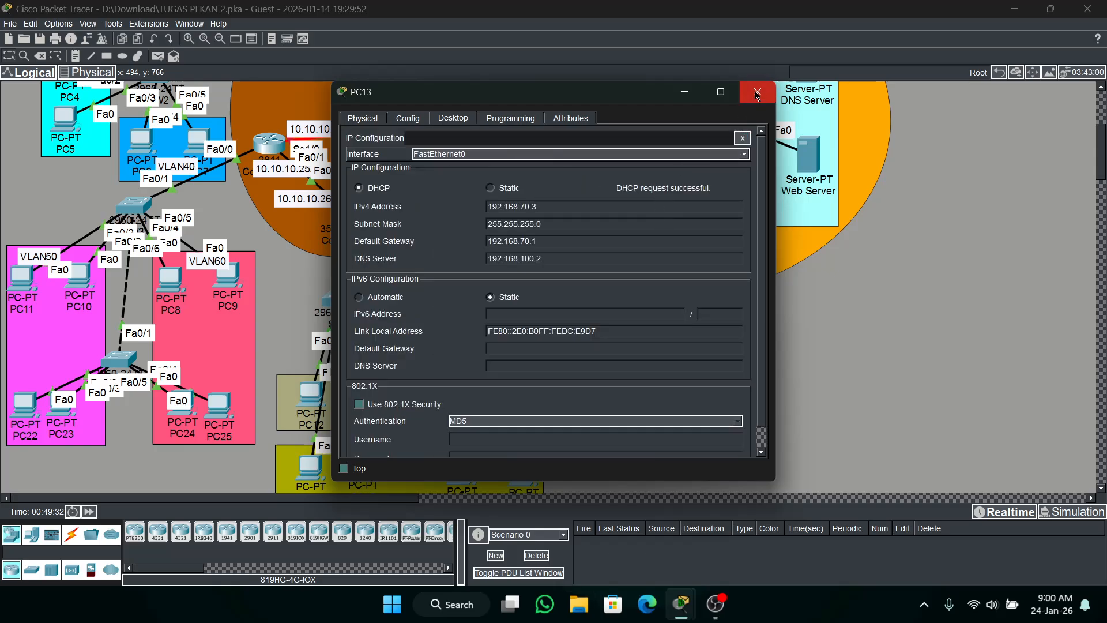
pyautogui.click(757, 91)
# Switch the IPv4 configuration of PC16 in VLAN80 to DHCP and close its window.
pyautogui.click(307, 461)
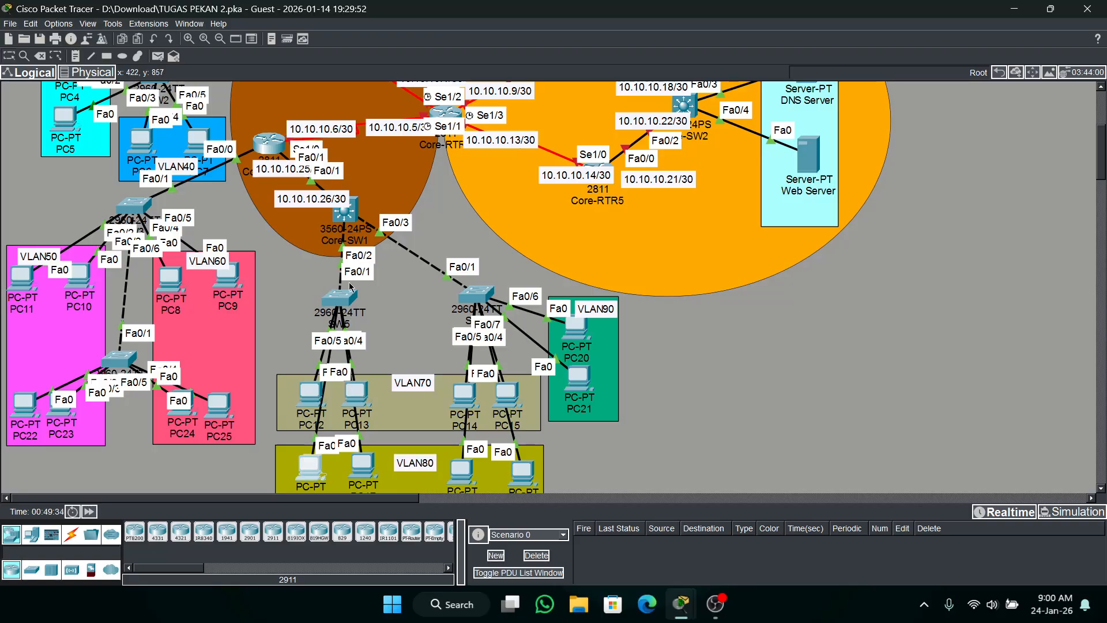
pyautogui.click(453, 118)
pyautogui.click(392, 184)
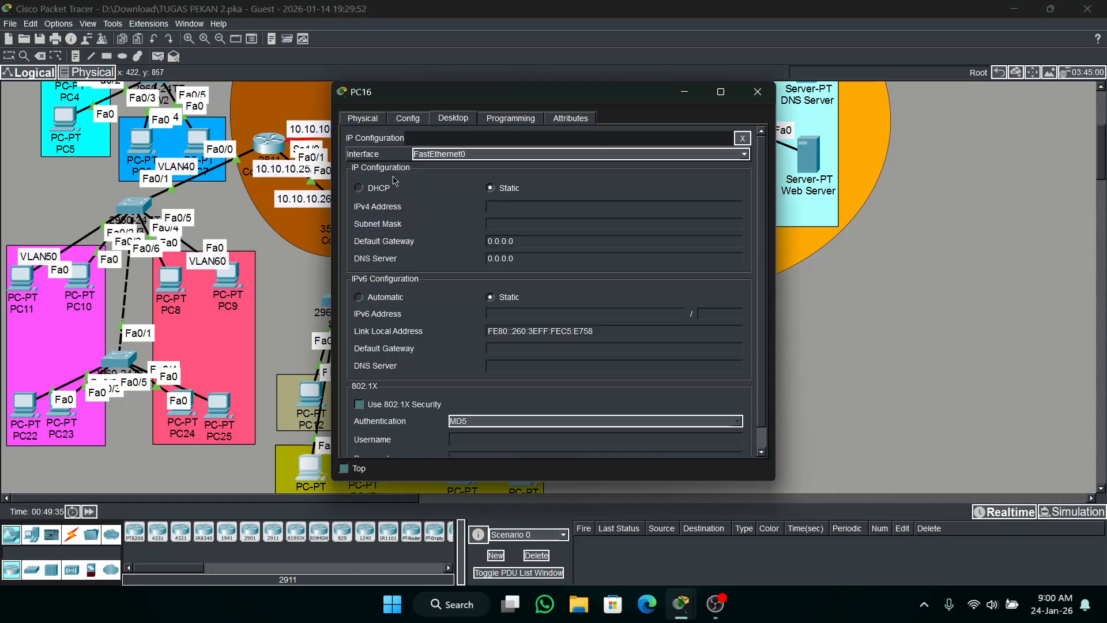
pyautogui.click(376, 185)
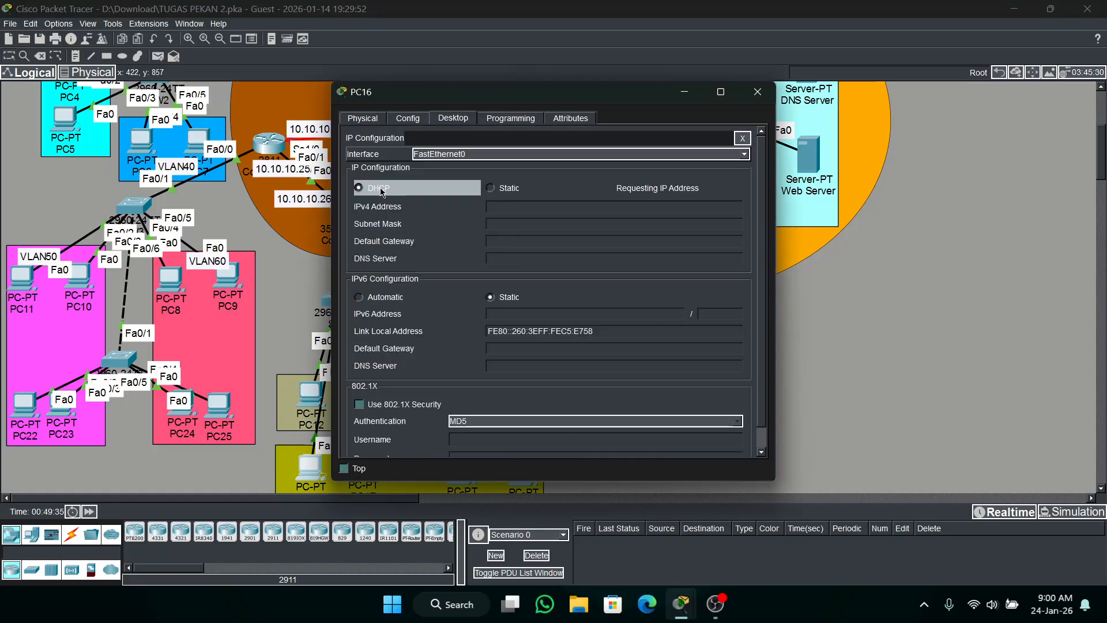
pyautogui.click(760, 93)
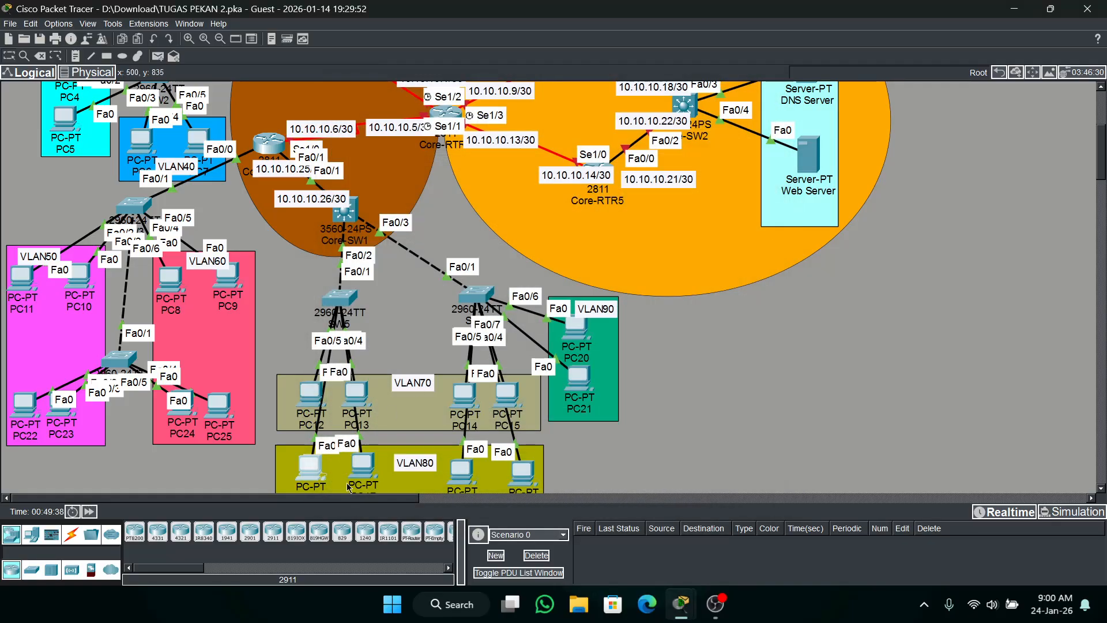
# Switch the IPv4 configuration of PC17 in VLAN80 to DHCP and reopen it to check the assigned address.
pyautogui.click(376, 457)
pyautogui.click(453, 117)
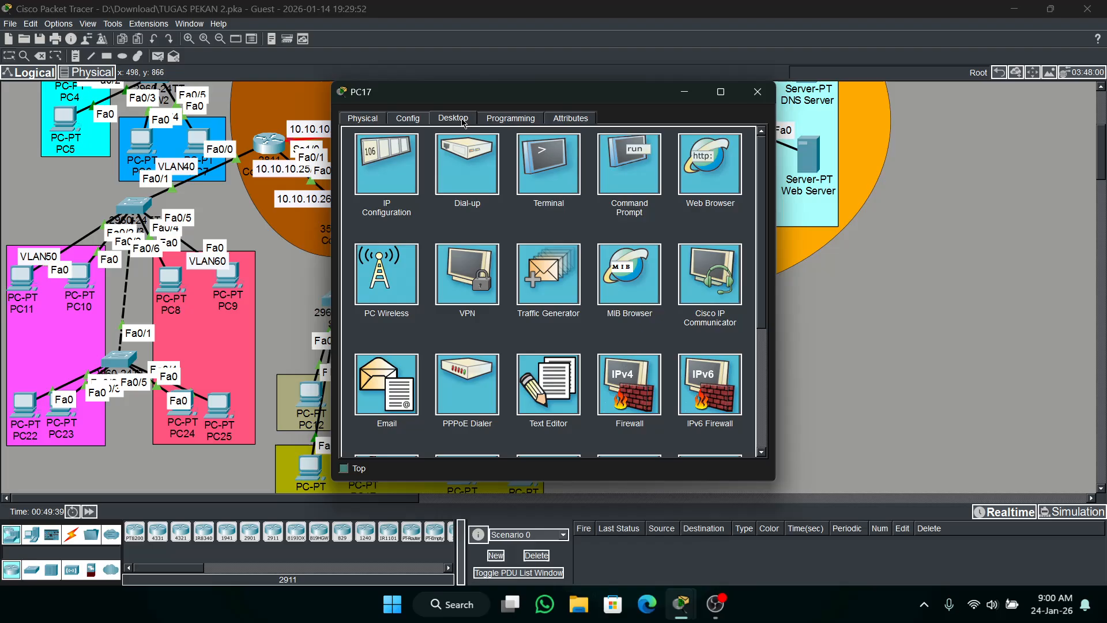
pyautogui.click(401, 150)
pyautogui.click(359, 187)
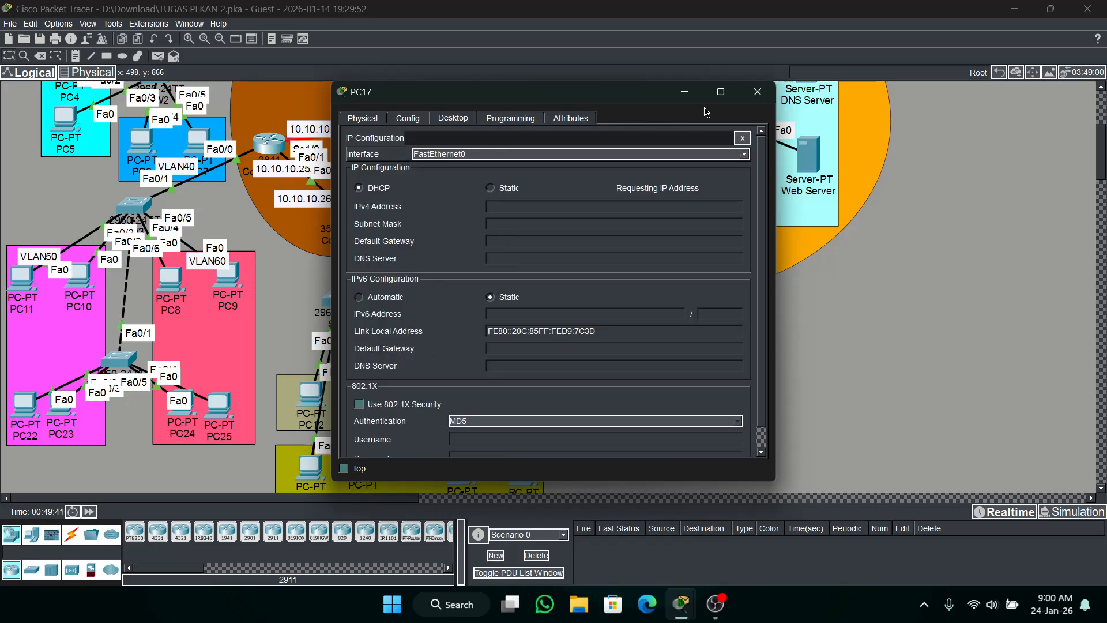
pyautogui.click(757, 93)
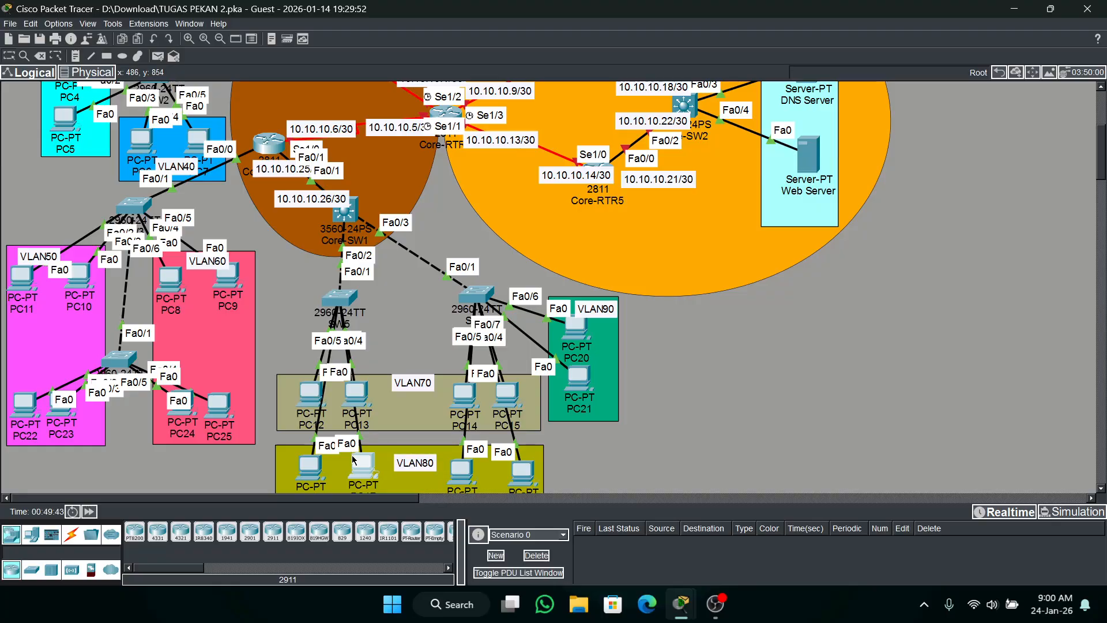
pyautogui.click(358, 467)
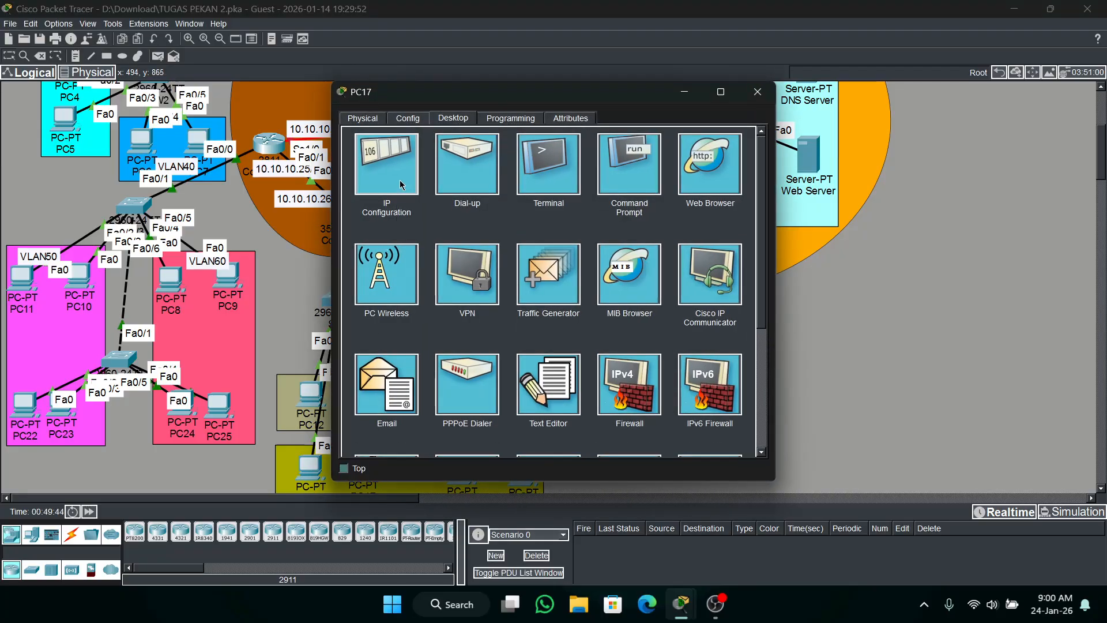
pyautogui.click(406, 167)
pyautogui.click(757, 91)
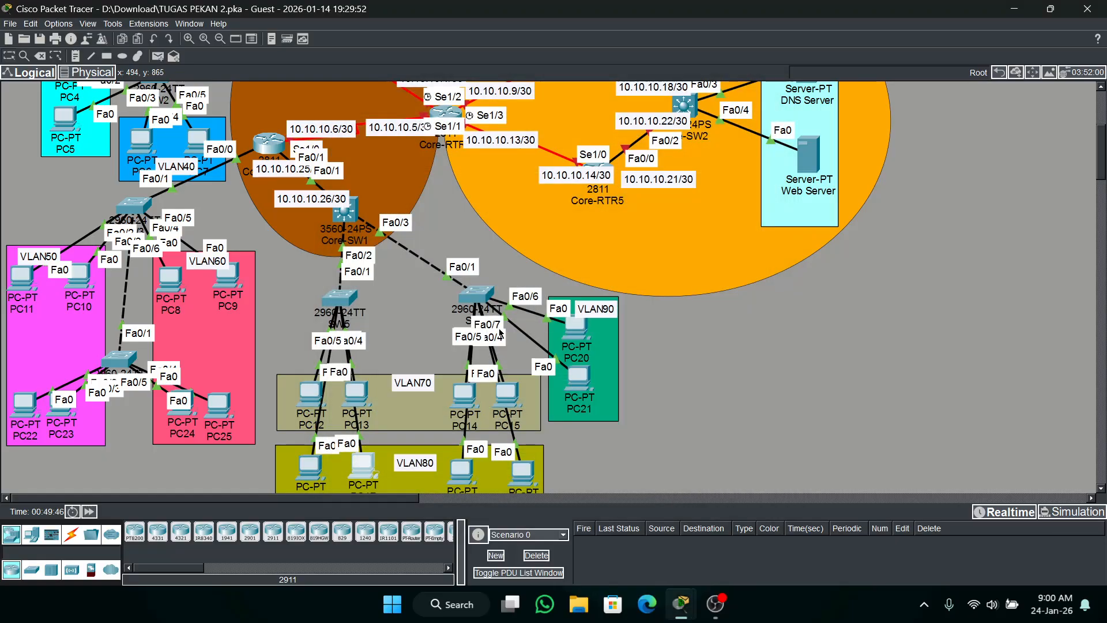
# Switch the IPv4 configuration of PC14 in VLAN70 to DHCP and close its window.
pyautogui.click(466, 392)
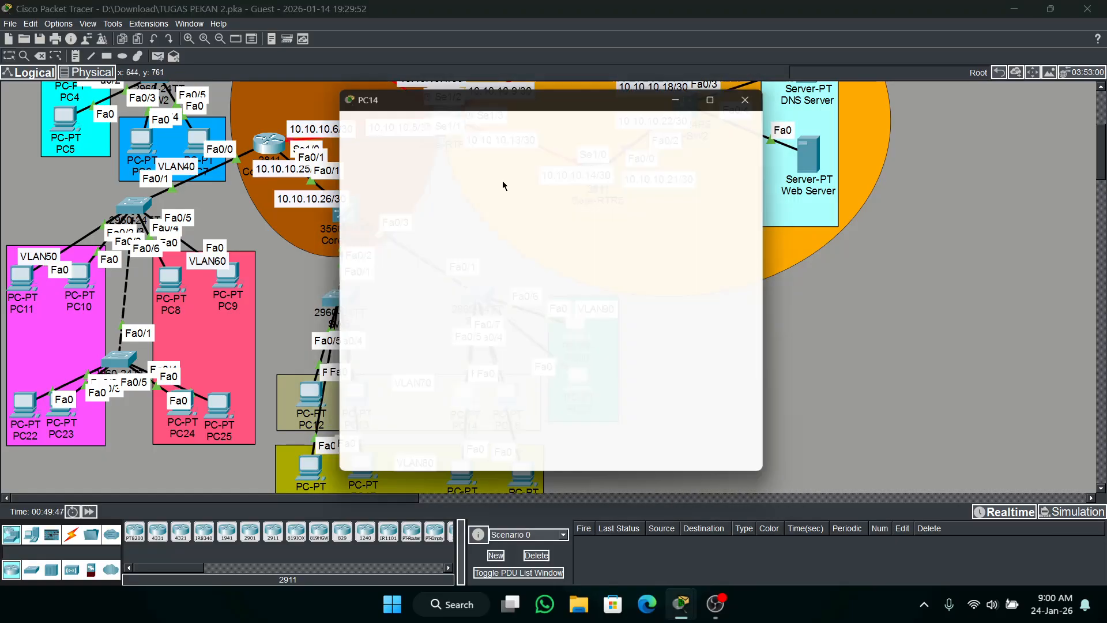
pyautogui.click(452, 118)
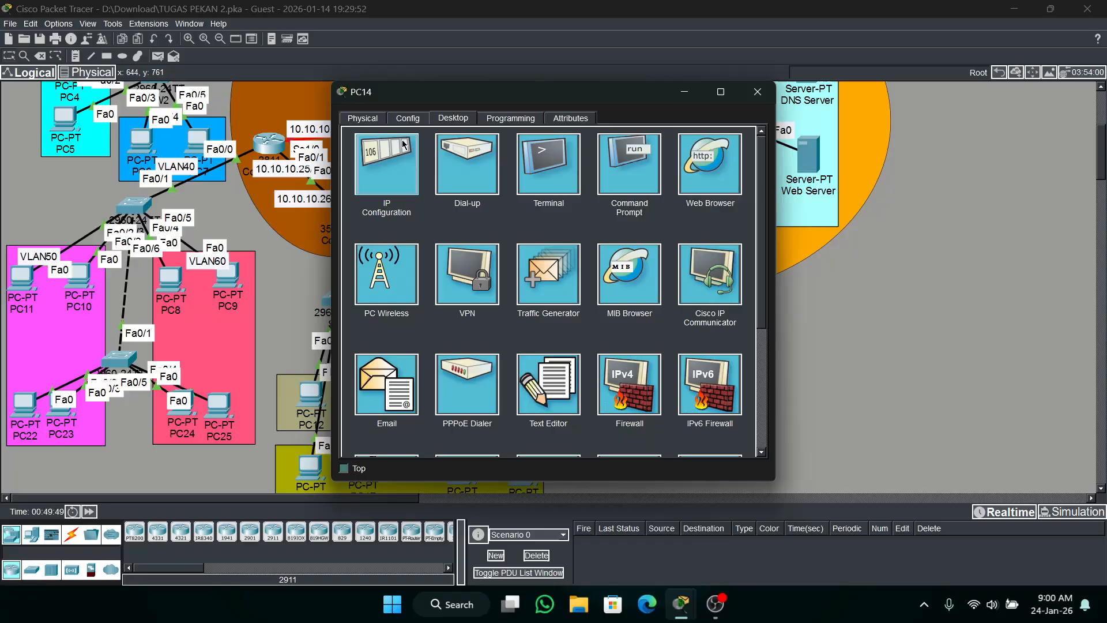
pyautogui.click(379, 166)
pyautogui.click(358, 187)
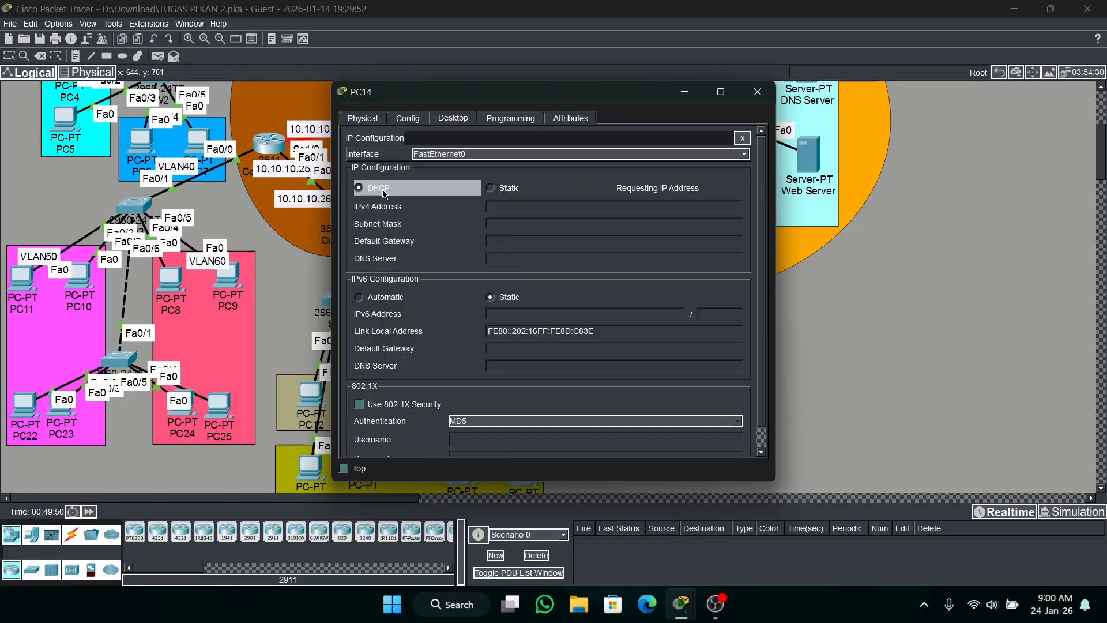
pyautogui.click(759, 94)
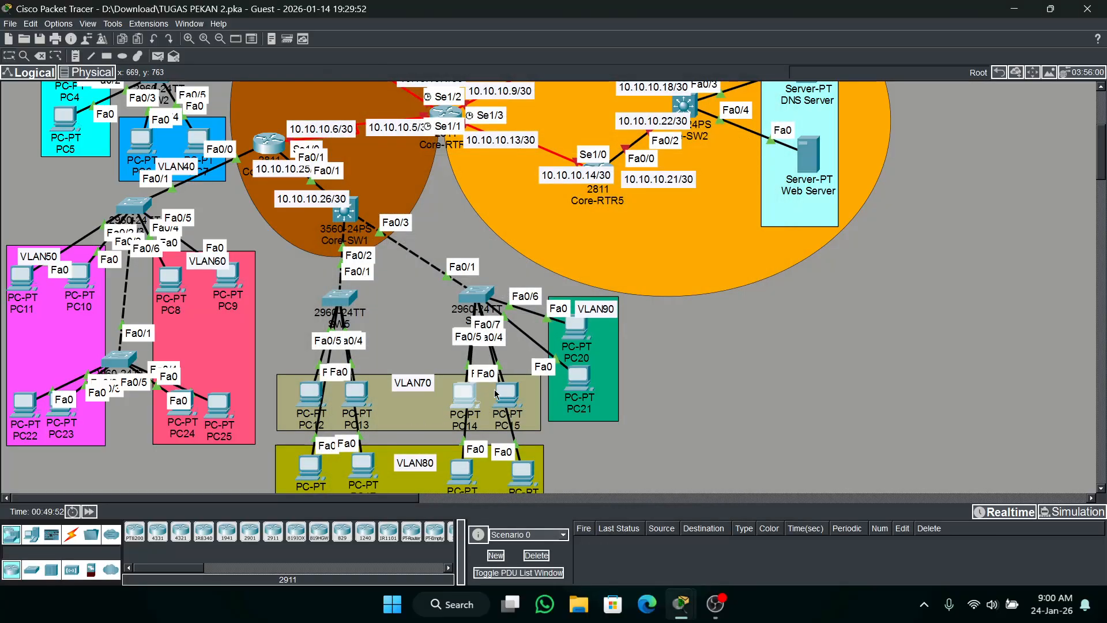
# Switch the IPv4 configuration of PC15 in VLAN70 to DHCP and close its window.
pyautogui.click(507, 394)
pyautogui.click(453, 118)
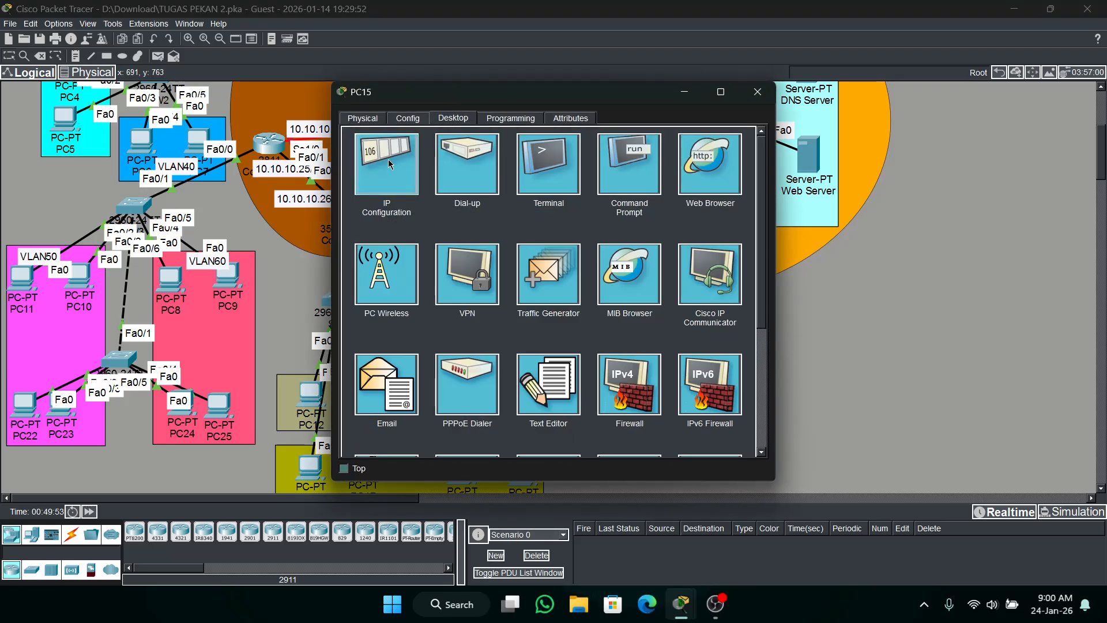
pyautogui.click(380, 166)
pyautogui.click(368, 188)
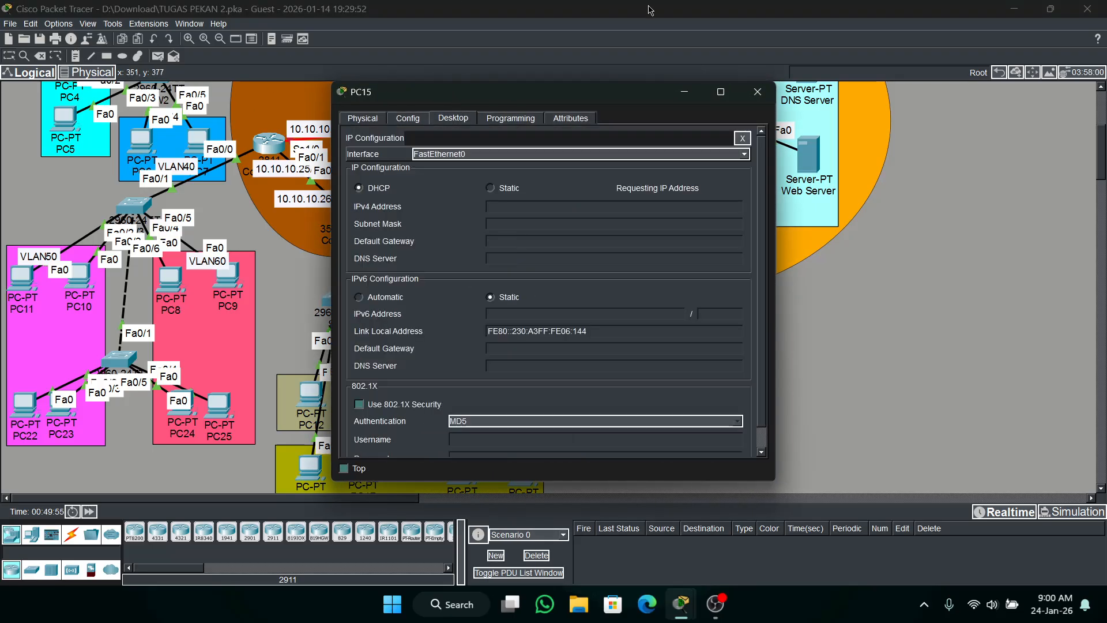
pyautogui.click(757, 92)
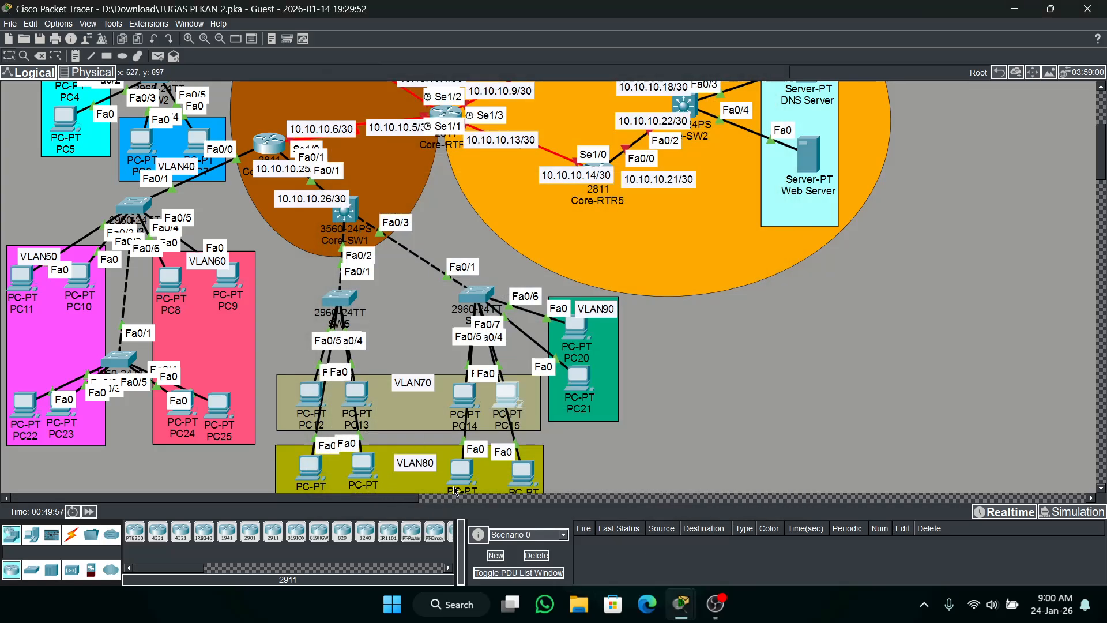
# Switch the IPv4 configuration of PC18 in VLAN80 to DHCP and close its window.
pyautogui.click(461, 470)
pyautogui.click(453, 117)
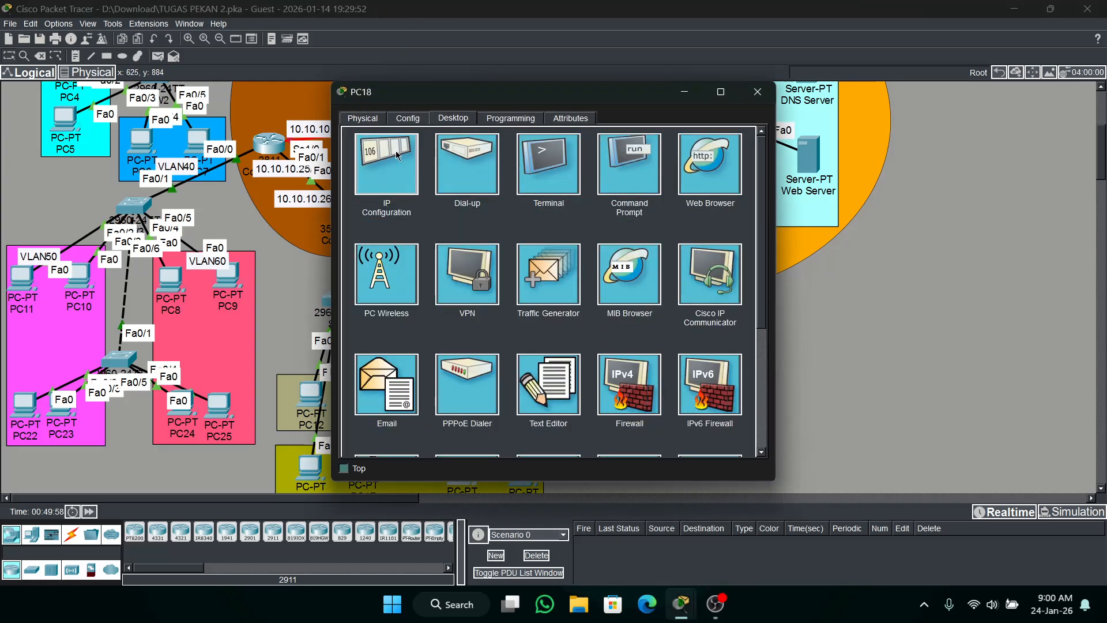
pyautogui.click(395, 150)
pyautogui.click(413, 192)
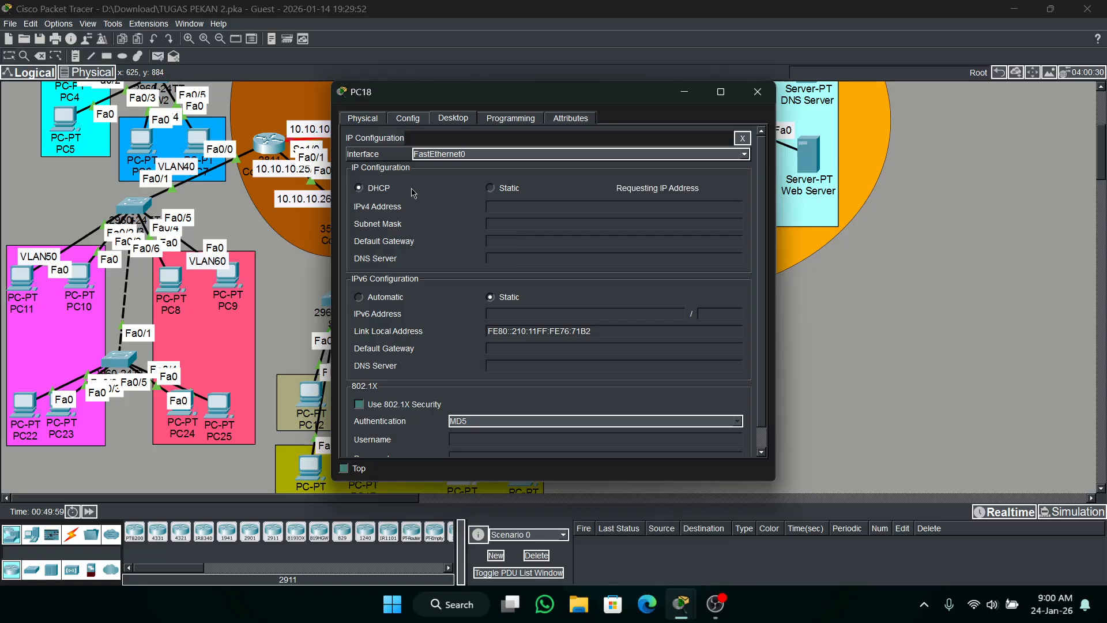
pyautogui.click(757, 92)
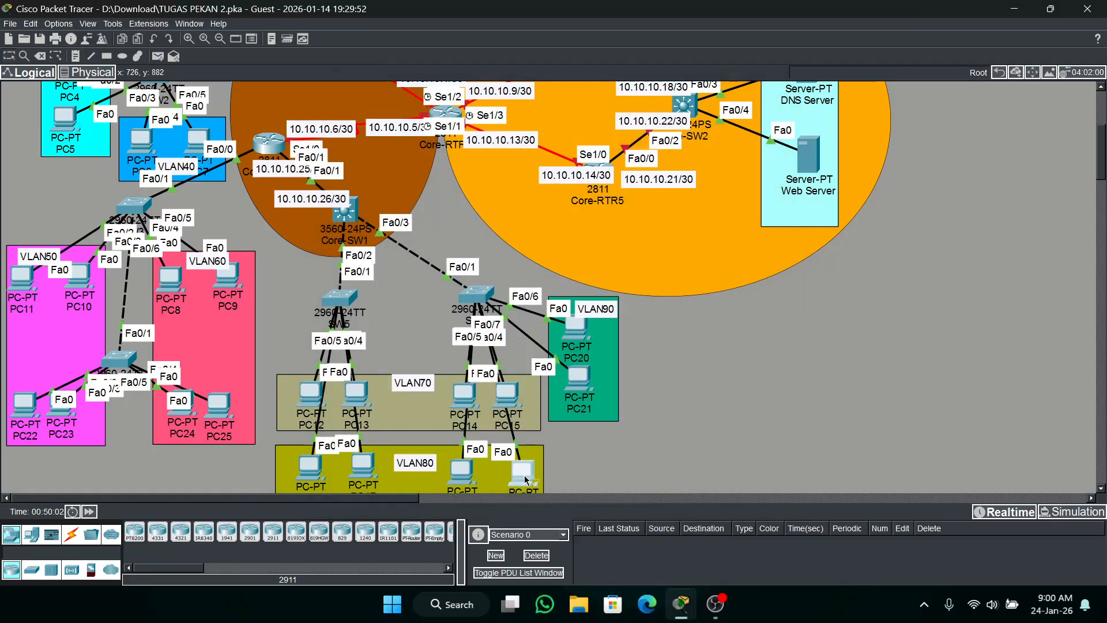
# Switch the IPv4 configuration of PC19 in VLAN80 to DHCP and close its window.
pyautogui.click(522, 470)
pyautogui.click(454, 118)
pyautogui.click(404, 152)
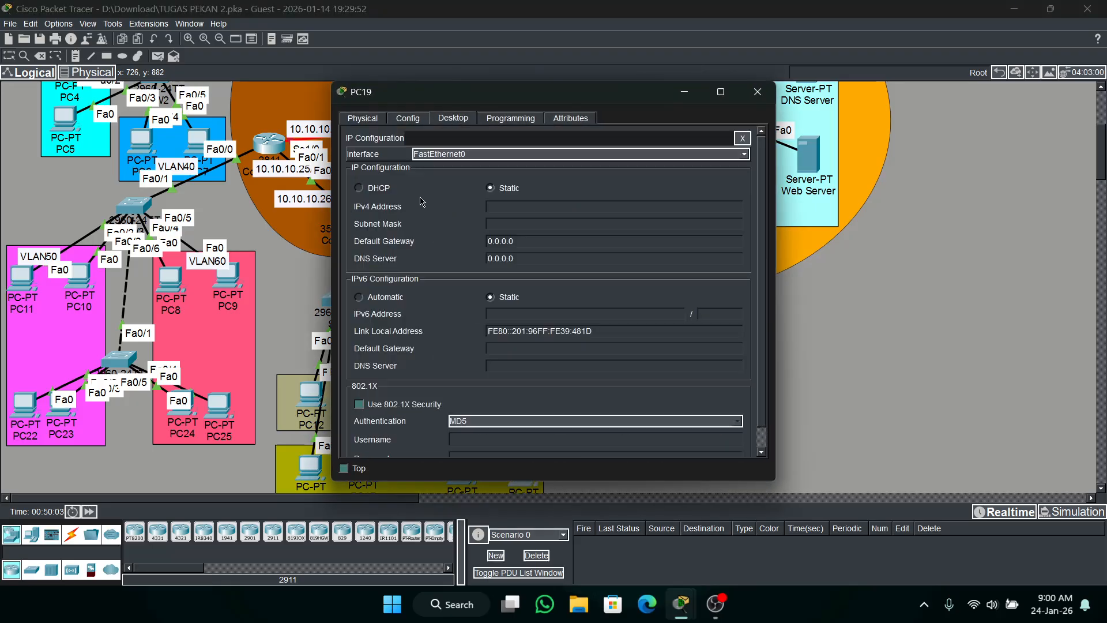
pyautogui.click(393, 191)
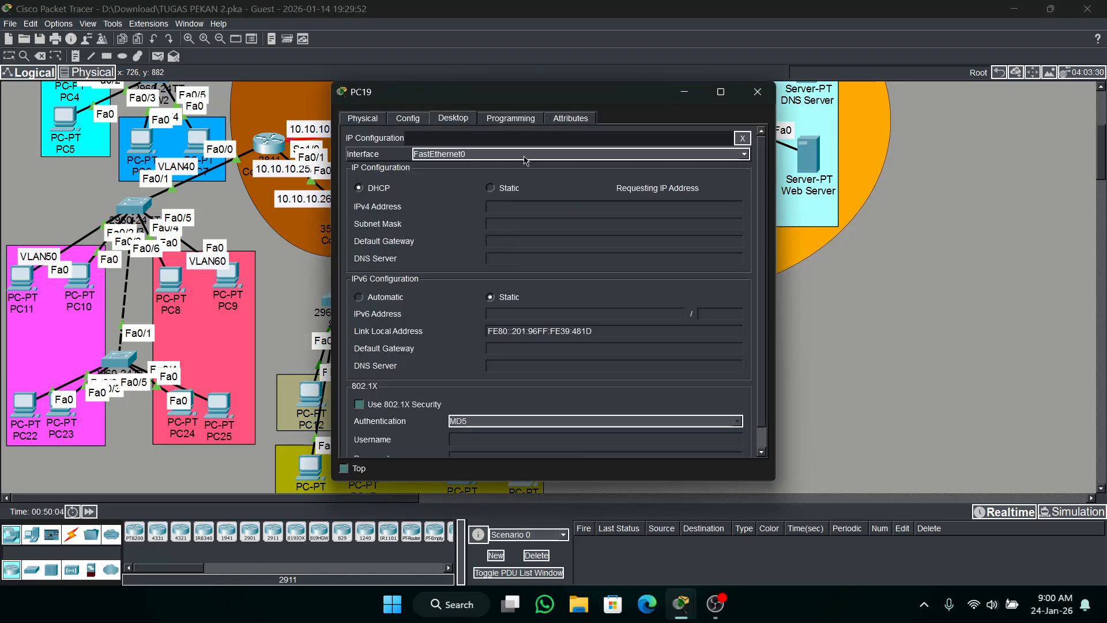
pyautogui.click(767, 99)
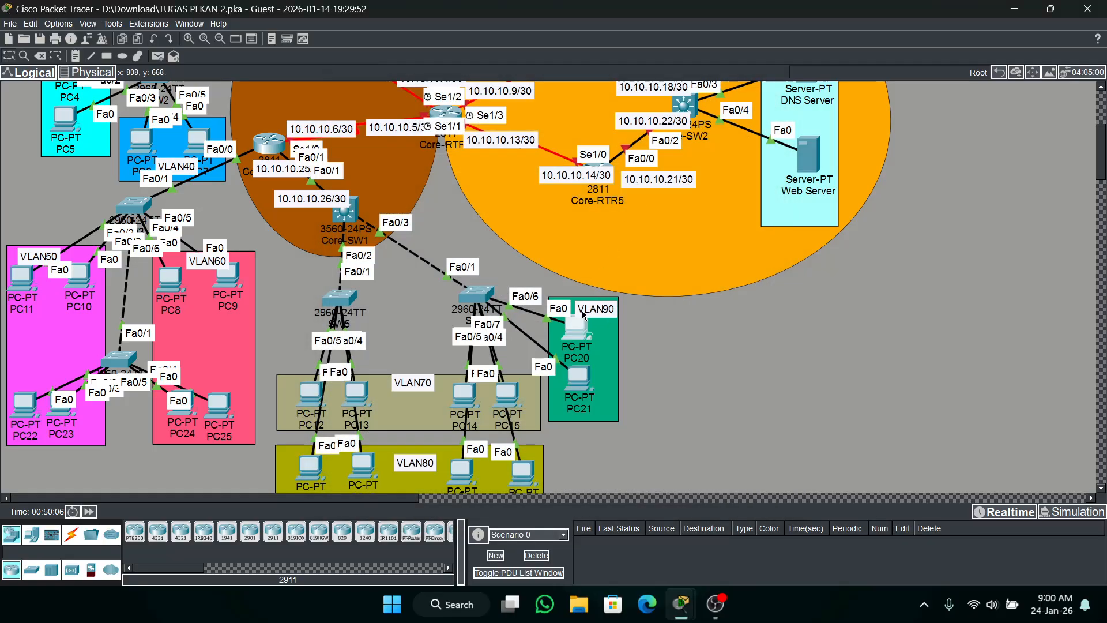
# Switch the IPv4 configuration of PC20 in VLAN90 to DHCP and close its window.
pyautogui.click(438, 122)
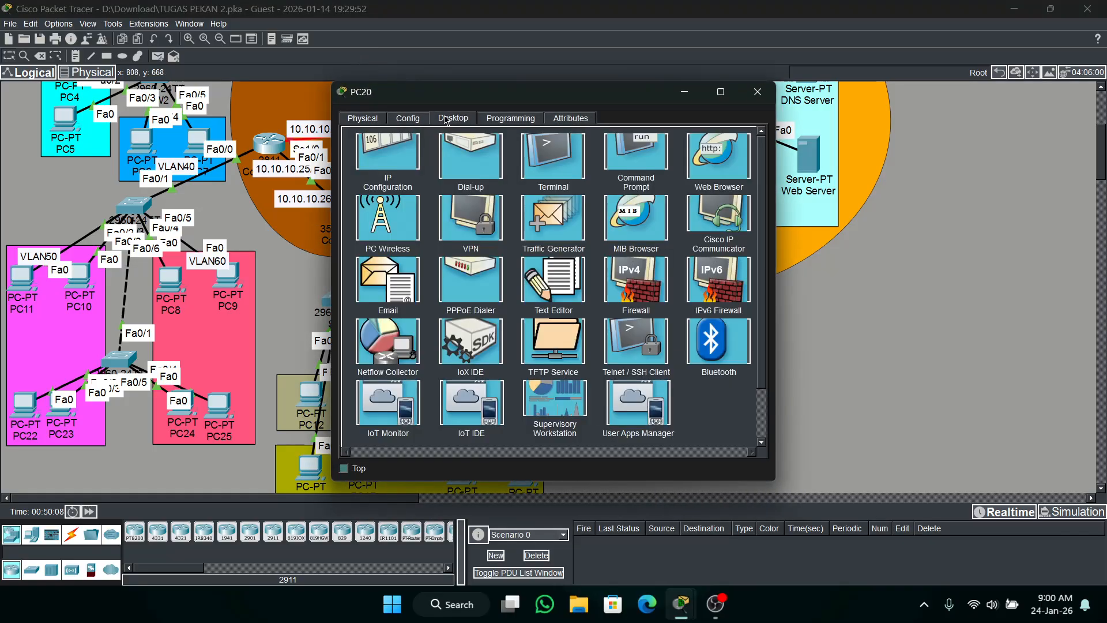
pyautogui.click(378, 167)
pyautogui.click(359, 187)
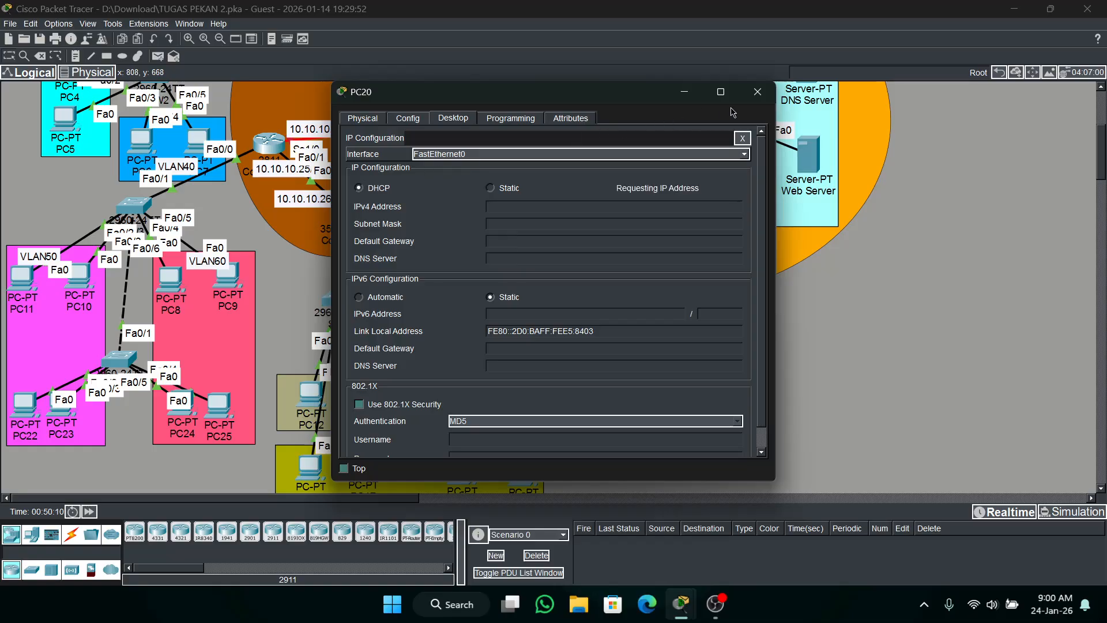
pyautogui.click(767, 93)
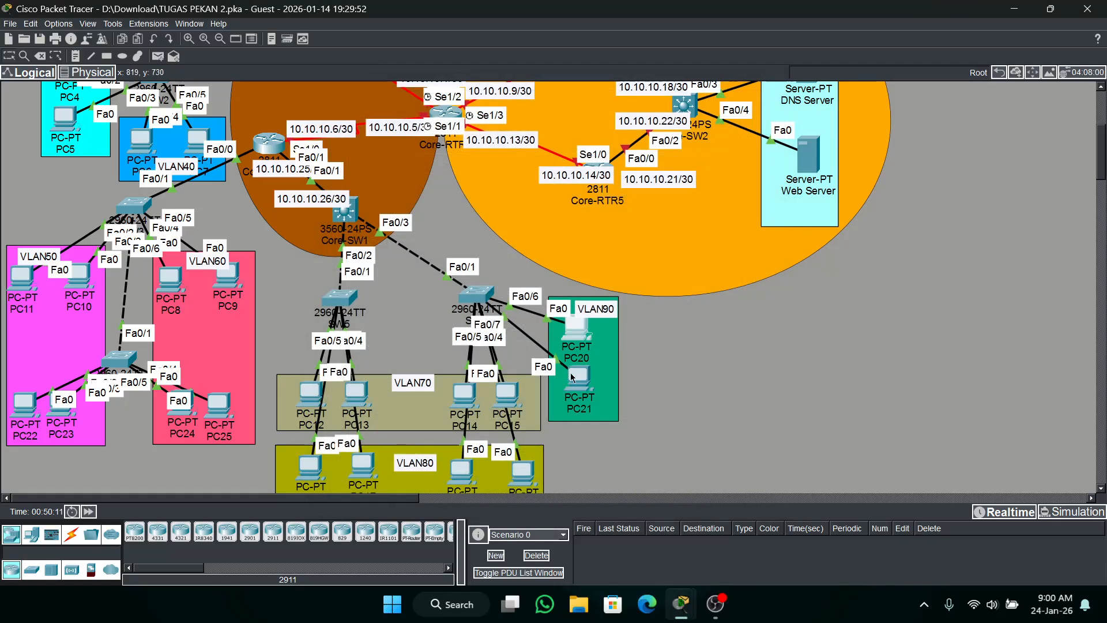
# Switch the IPv4 configuration of PC21 in VLAN90 to DHCP and close its window.
pyautogui.click(577, 375)
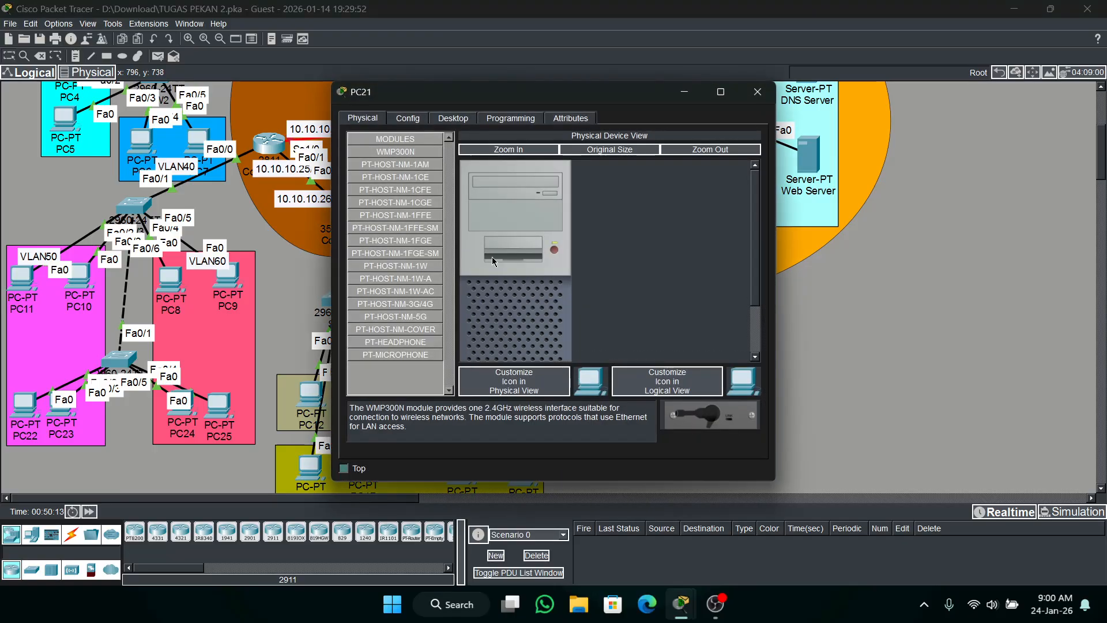
pyautogui.click(453, 118)
pyautogui.click(436, 159)
pyautogui.click(359, 188)
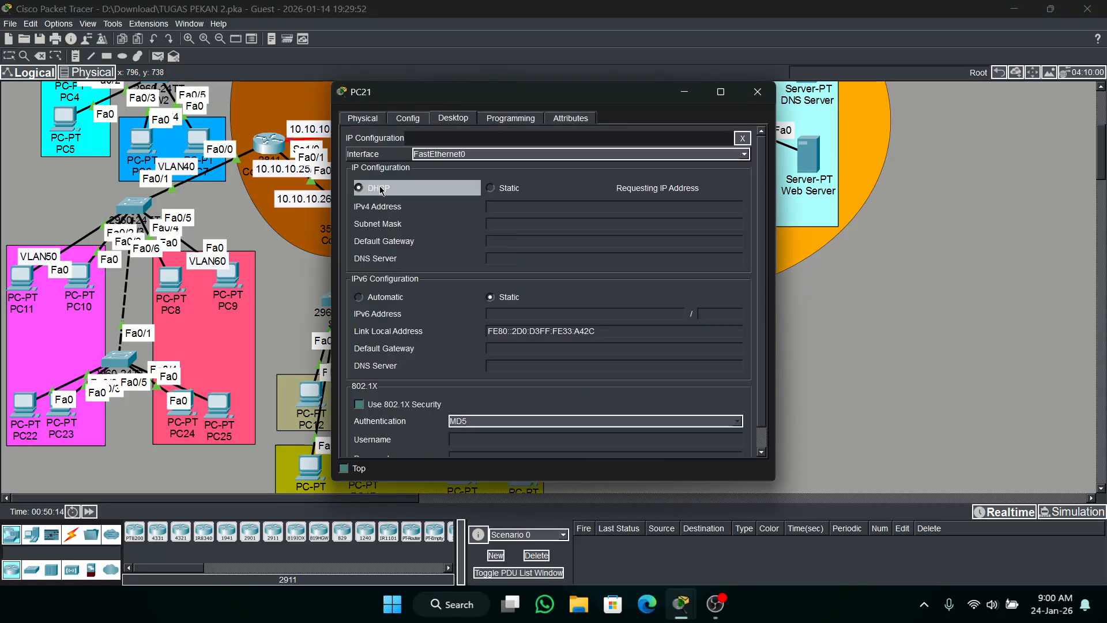
pyautogui.click(757, 92)
# Check the activity results and review the assessment items for Core-SW1 and Core-RTR2, then close the results.
pyautogui.moveTo(693, 608)
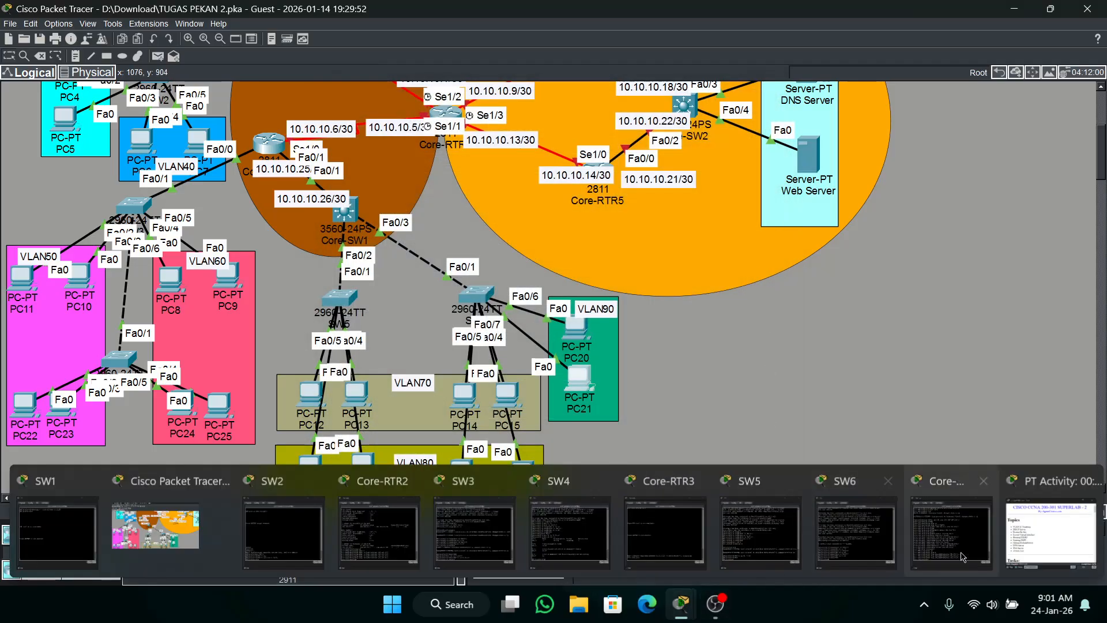
pyautogui.click(1040, 553)
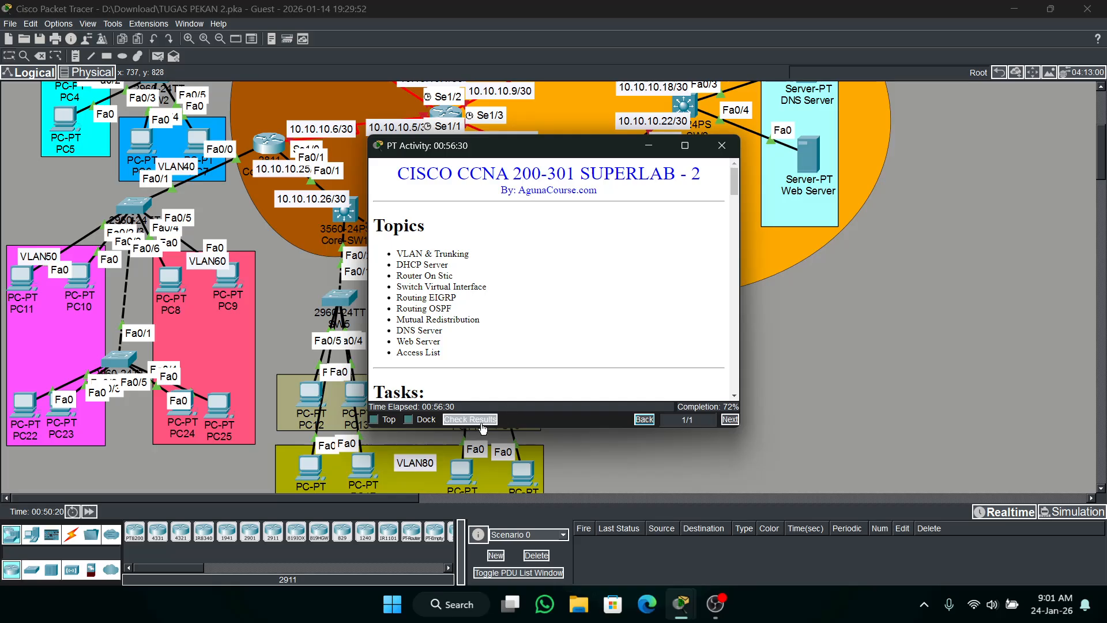
pyautogui.click(470, 419)
pyautogui.click(141, 98)
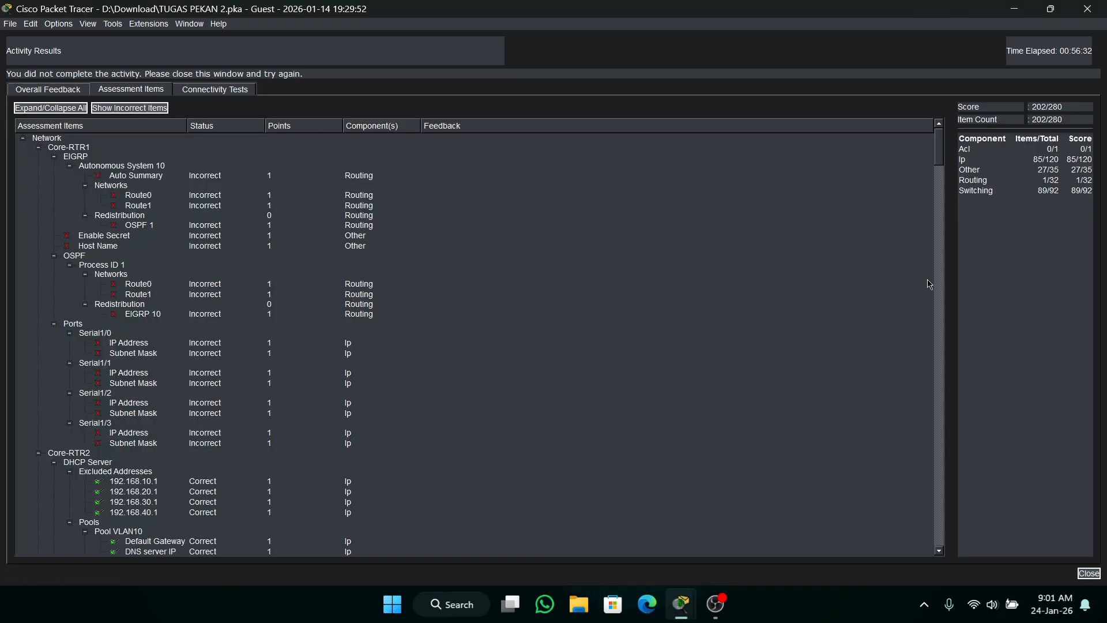
pyautogui.moveTo(943, 157); pyautogui.dragTo(928, 343)
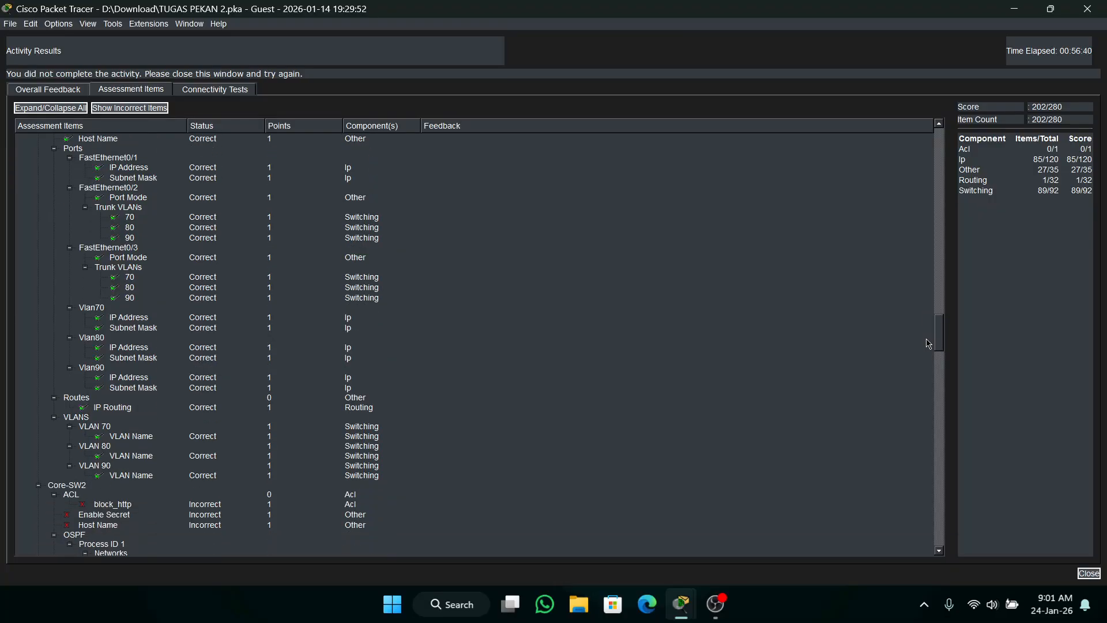
pyautogui.moveTo(928, 343); pyautogui.dragTo(900, 230)
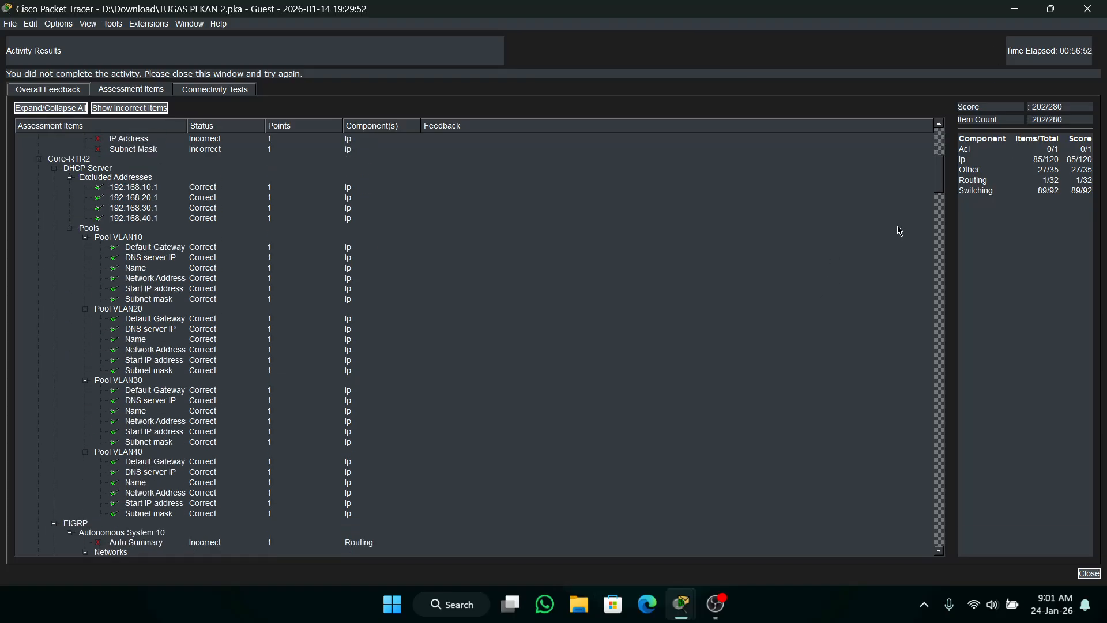
pyautogui.click(1089, 9)
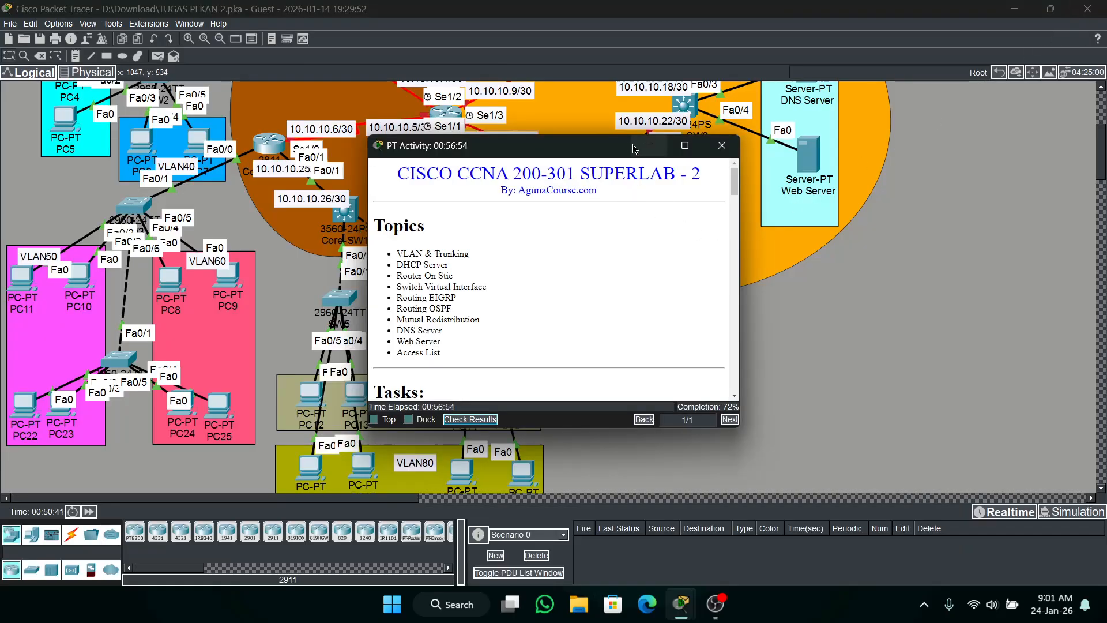
# Read the Part 5 instructions on configuring the VLAN in Core-SW2 and the server addresses, then put the activity window away.
pyautogui.moveTo(633, 149); pyautogui.dragTo(687, 408)
pyautogui.scroll(3, 650, 274)
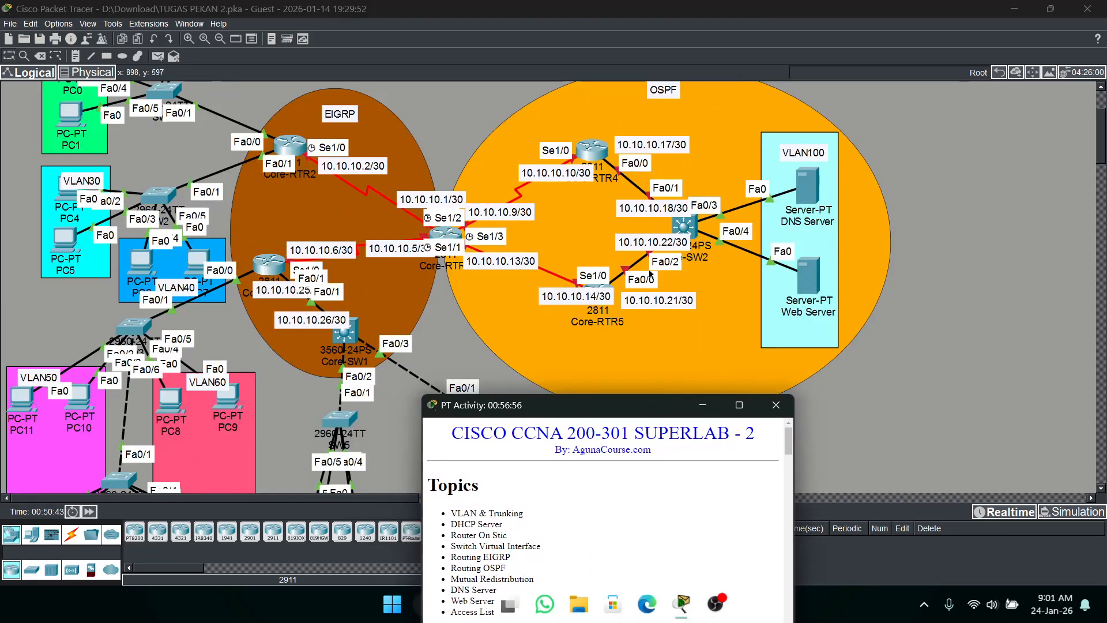
pyautogui.scroll(-3, 650, 274)
pyautogui.scroll(3, 650, 274)
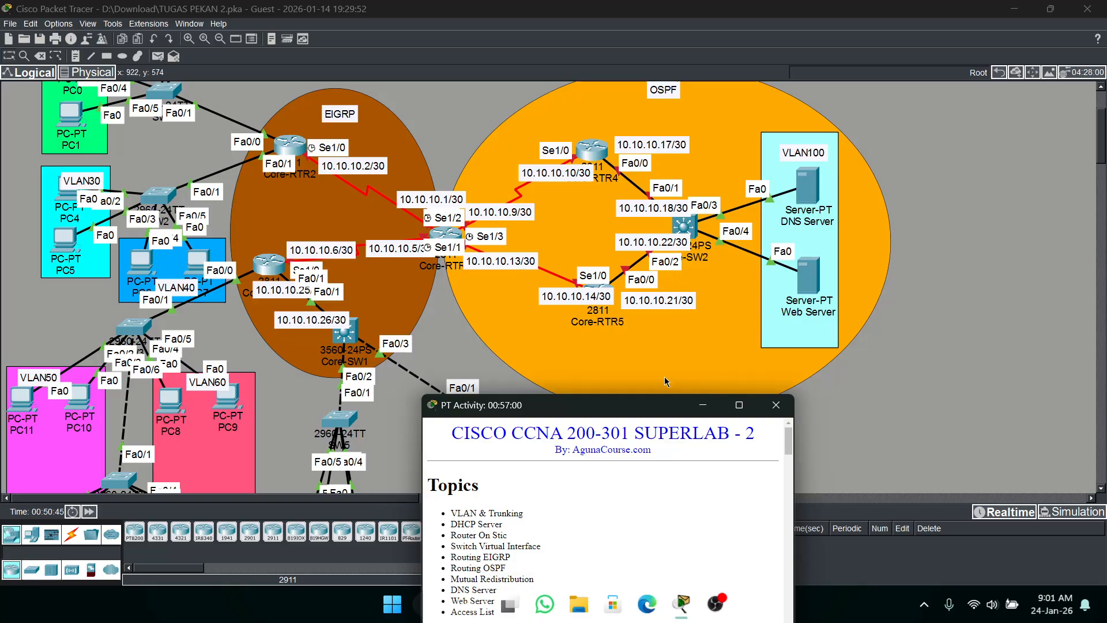
pyautogui.moveTo(665, 405); pyautogui.dragTo(597, 83)
pyautogui.scroll(-5, 600, 215)
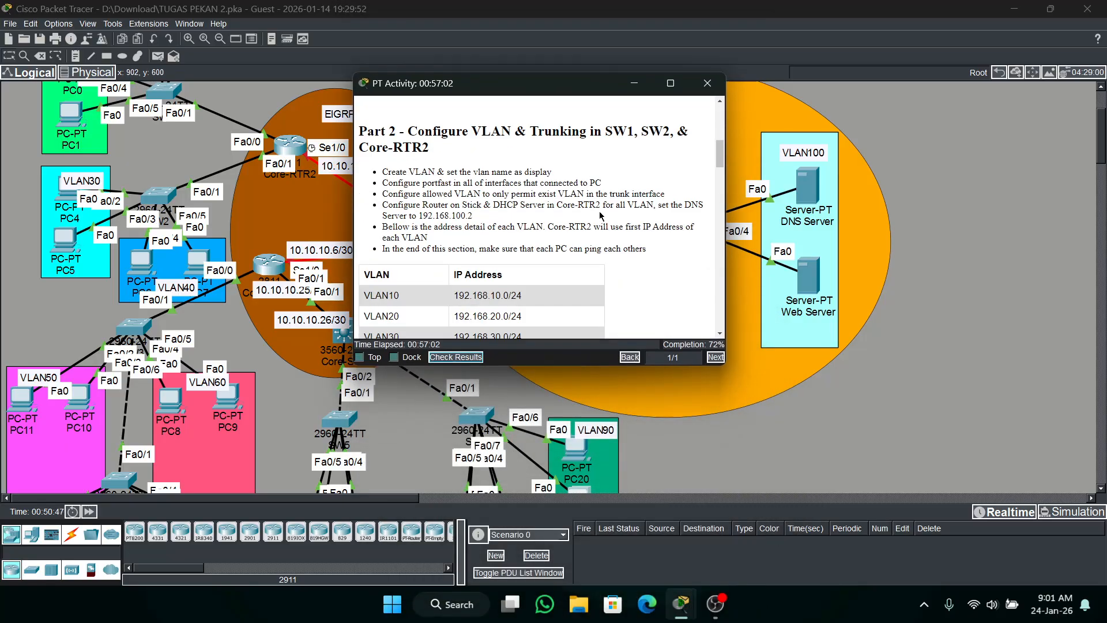
pyautogui.scroll(-15, 599, 215)
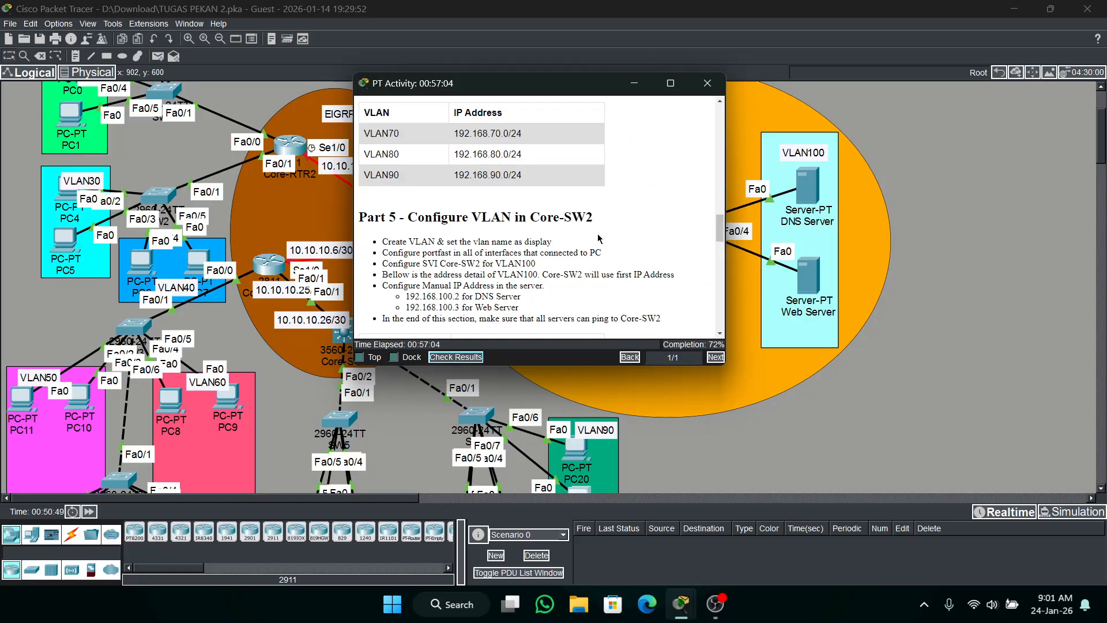
pyautogui.scroll(-3, 599, 236)
pyautogui.scroll(1, 582, 235)
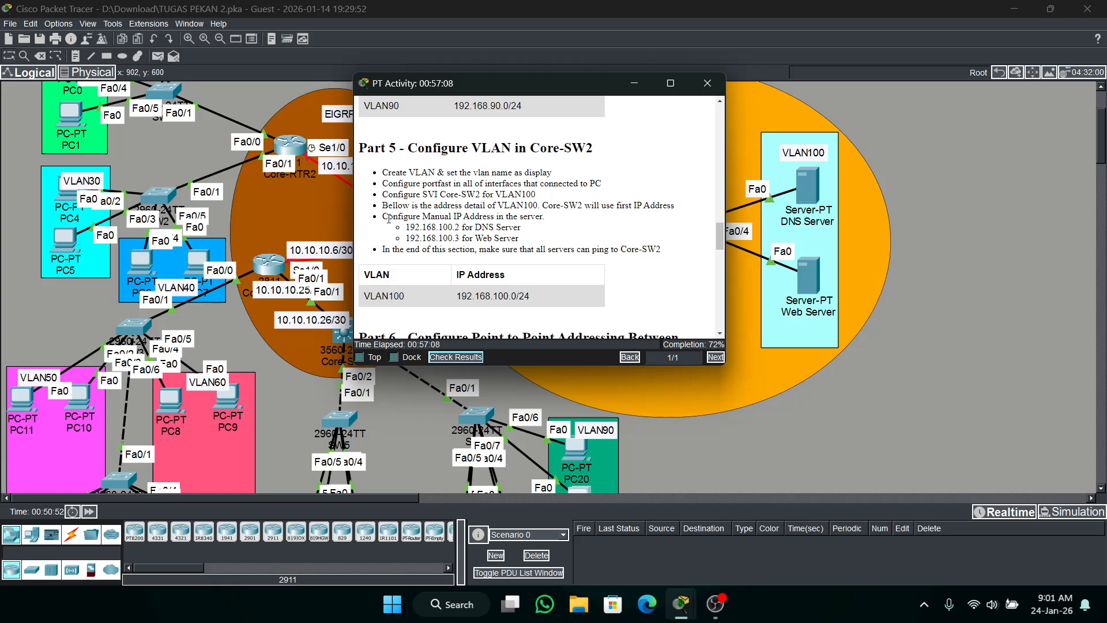
pyautogui.moveTo(383, 217); pyautogui.dragTo(515, 238)
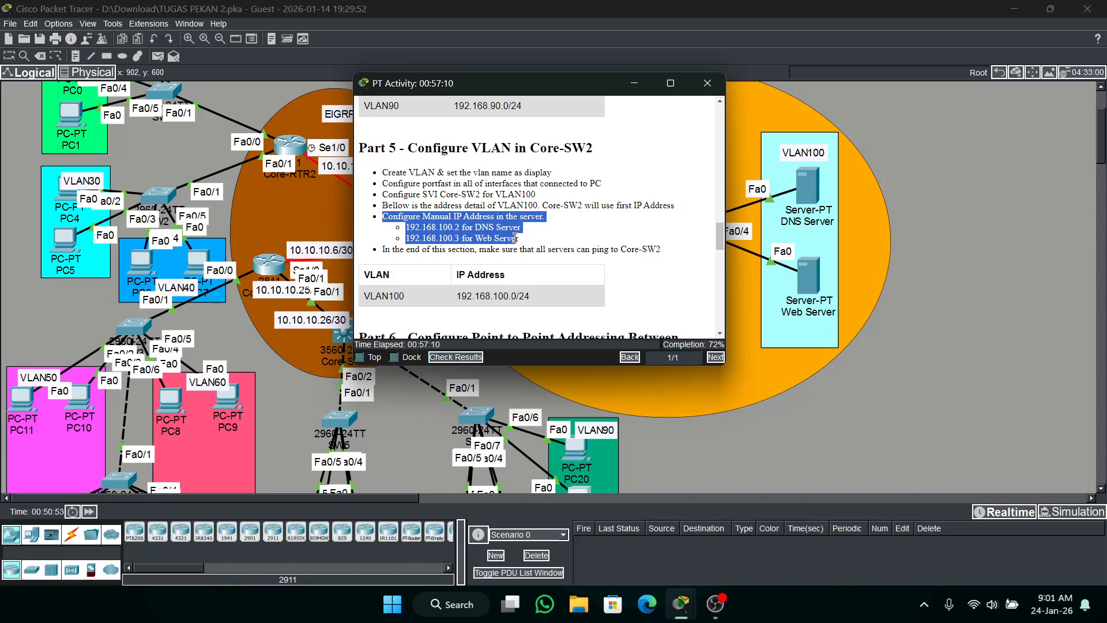
pyautogui.click(501, 206)
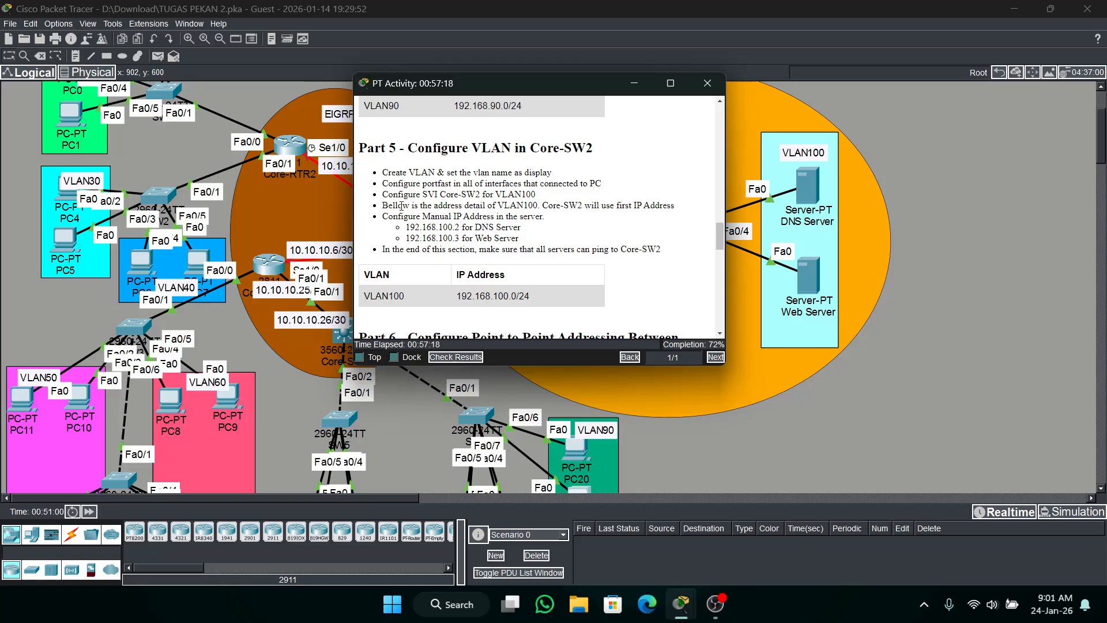
pyautogui.click(624, 91)
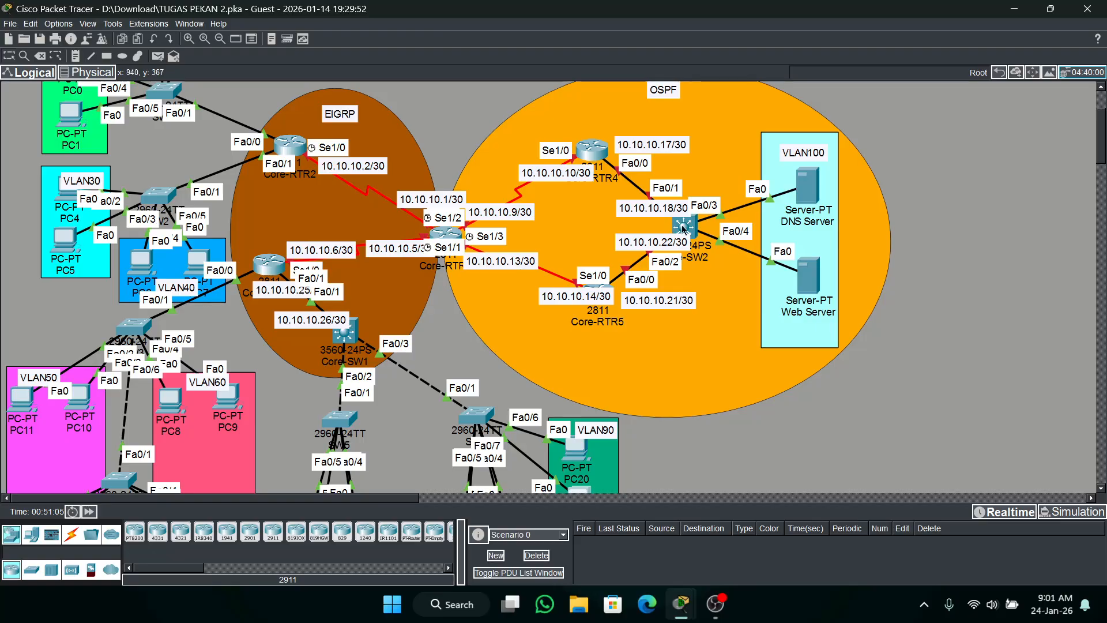
# Enter global configuration mode on the Core-SW2 switch's command line and set its hostname to Core-SW2.
pyautogui.click(684, 226)
pyautogui.click(443, 118)
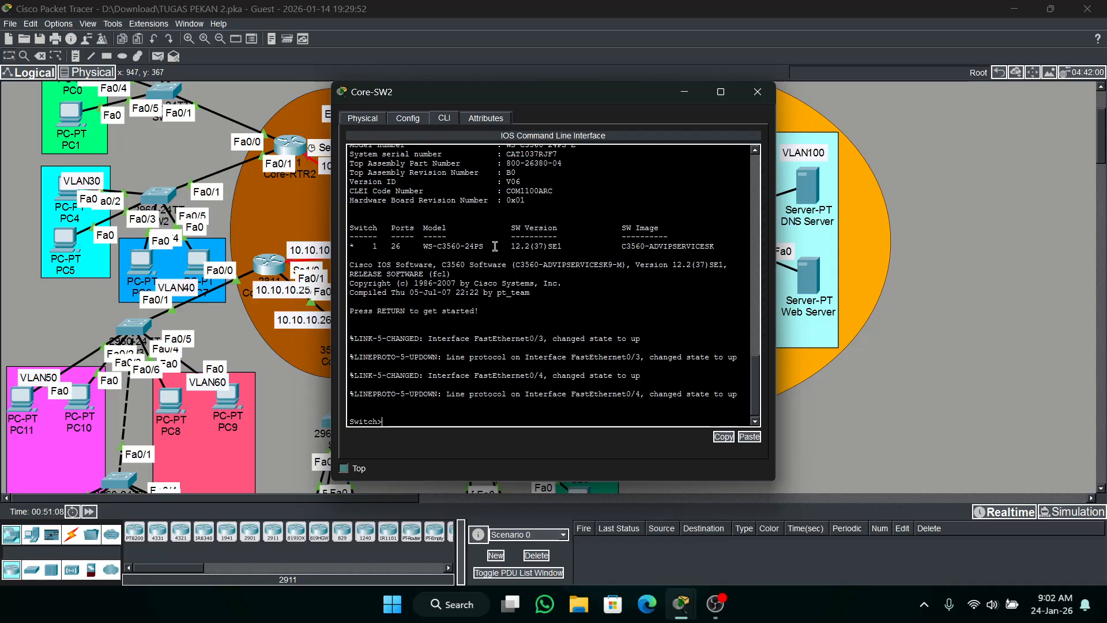
pyautogui.write('en')
pyautogui.press('Return')
pyautogui.write('conf t')
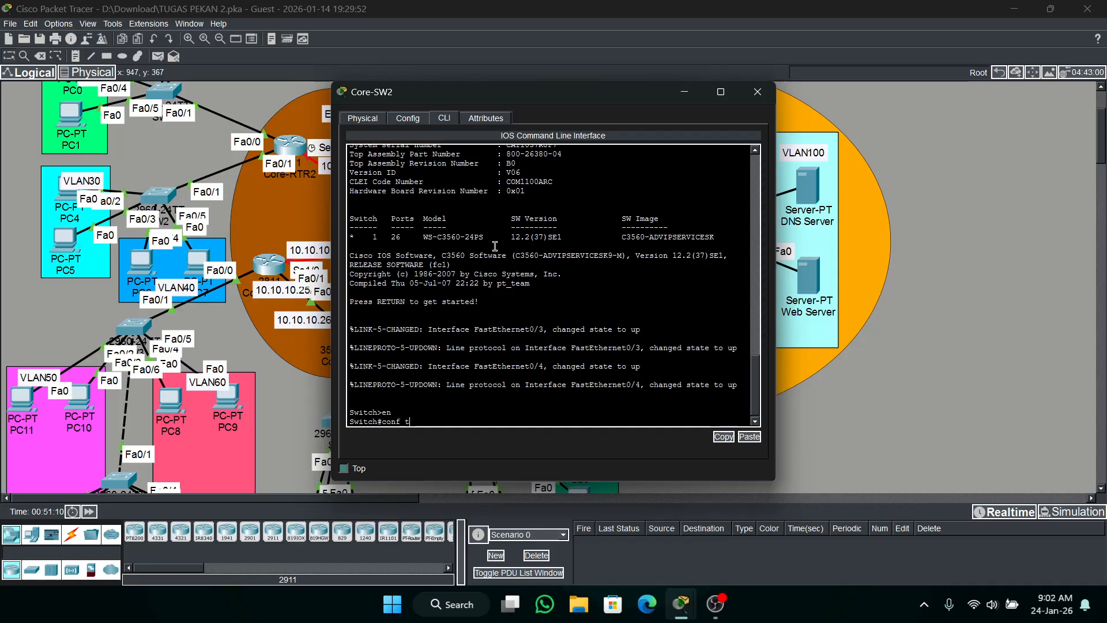
pyautogui.press('Return')
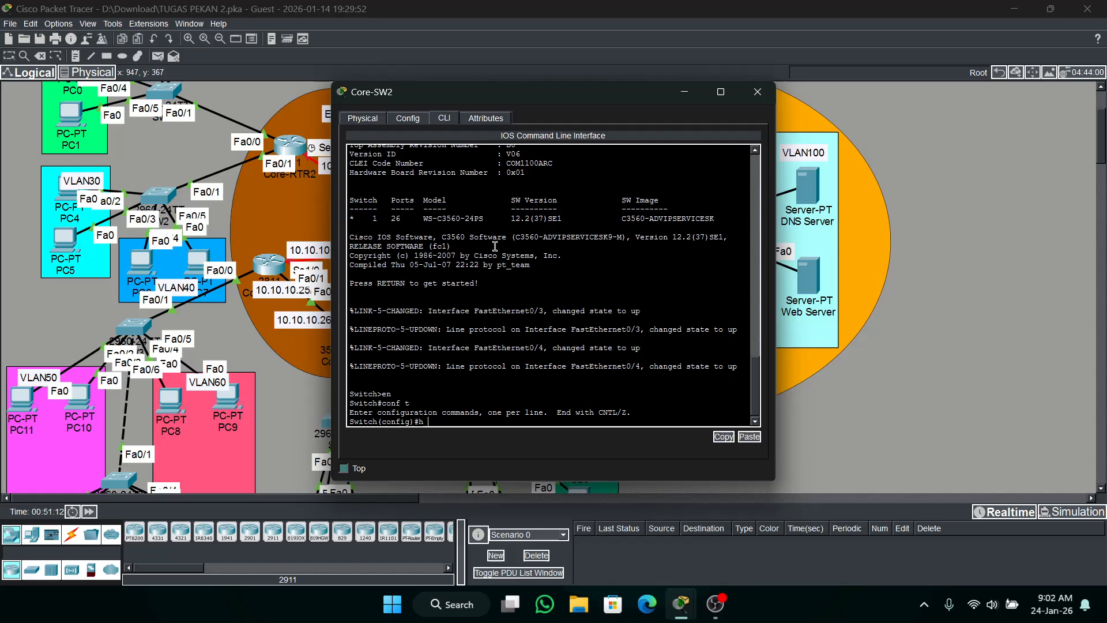
pyautogui.write('h ')
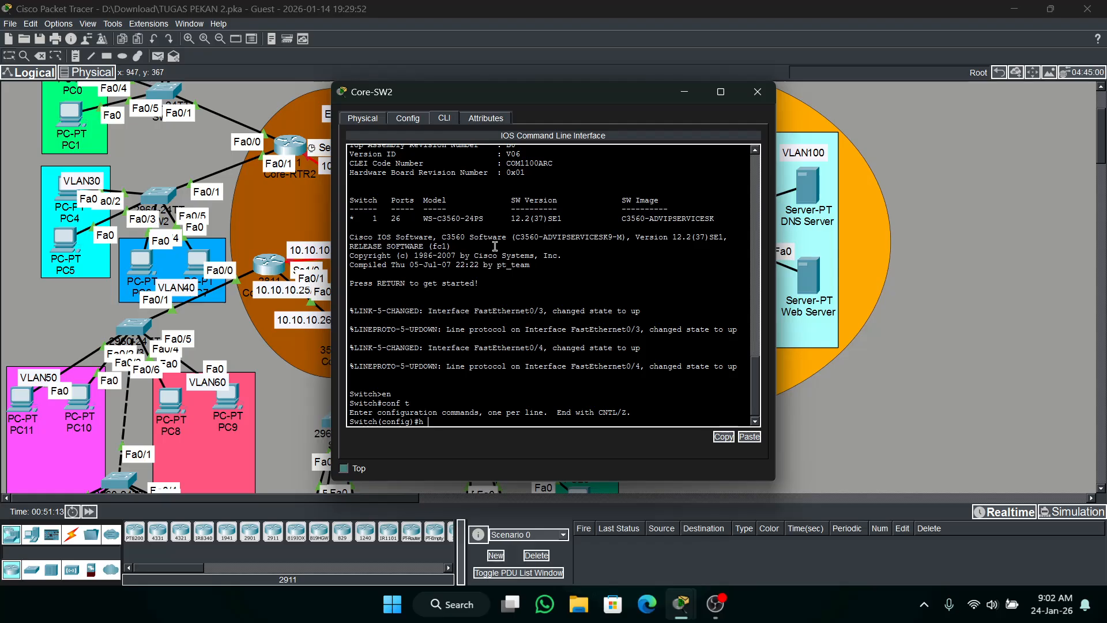
pyautogui.write('Core-SW2')
pyautogui.press('Return')
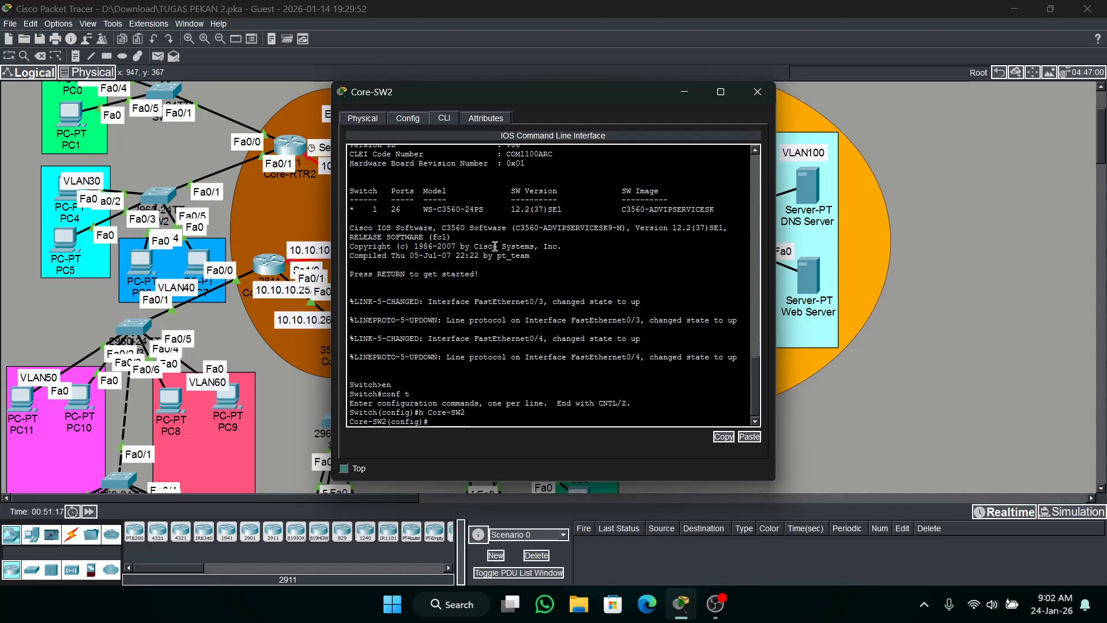
# Set the enable secret password on Core-SW2.
pyautogui.write('ena s cisco')
pyautogui.press('Return')
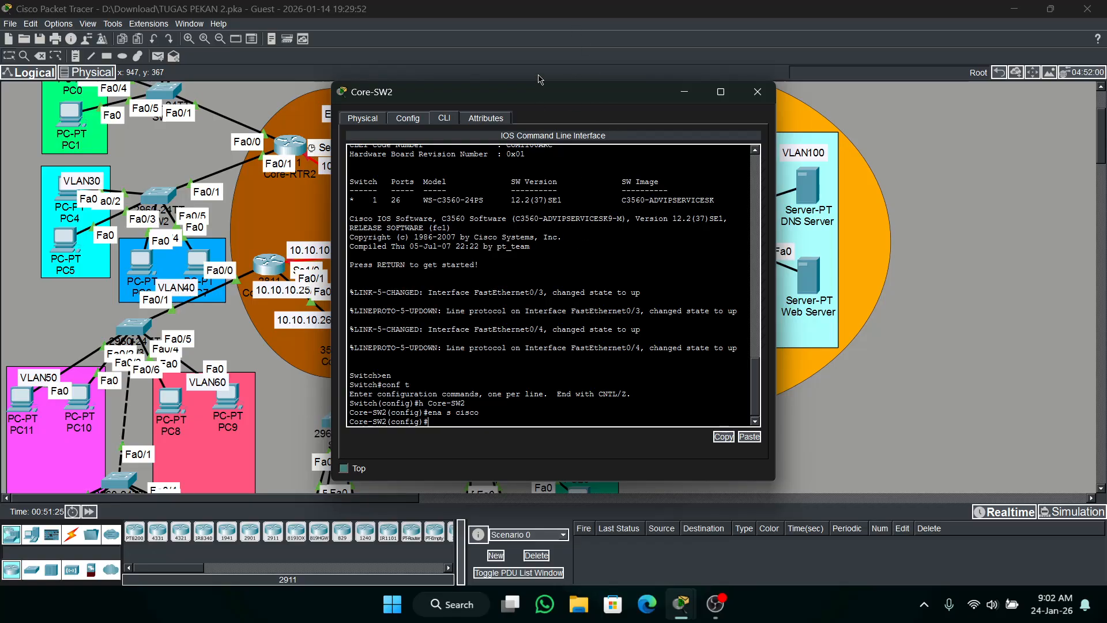
# Create VLAN 100 on Core-SW2 and name it VLAN100.
pyautogui.moveTo(531, 104); pyautogui.dragTo(685, 67)
pyautogui.write('vlan')
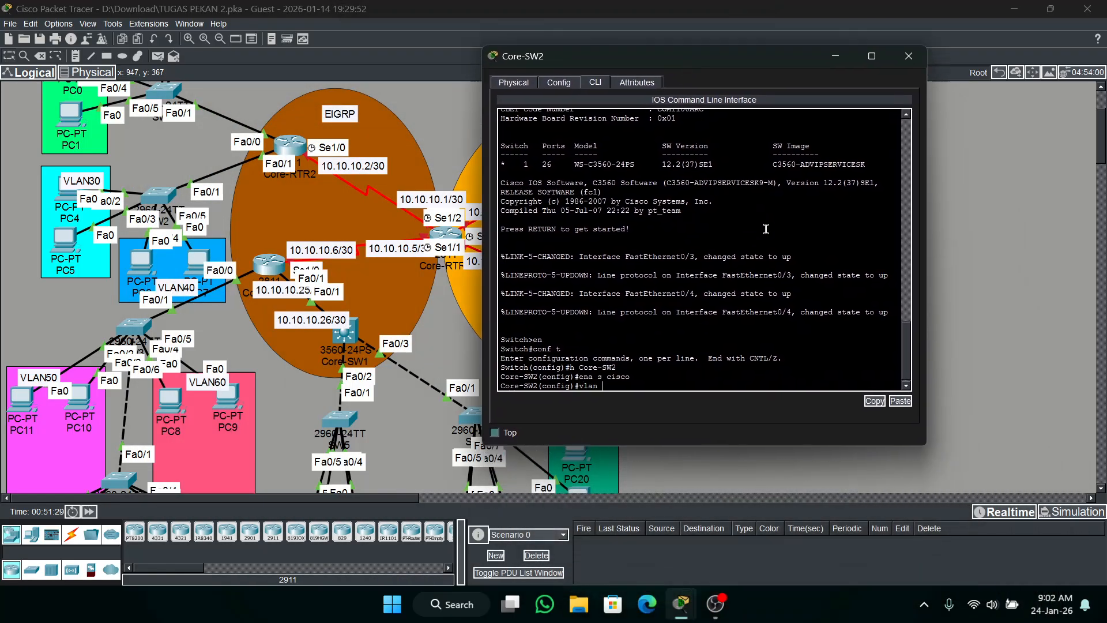
pyautogui.press('BackSpace')
pyautogui.press('BackSpace')
pyautogui.press('BackSpace')
pyautogui.press('BackSpace')
pyautogui.write('100')
pyautogui.press('Return')
pyautogui.write('na V')
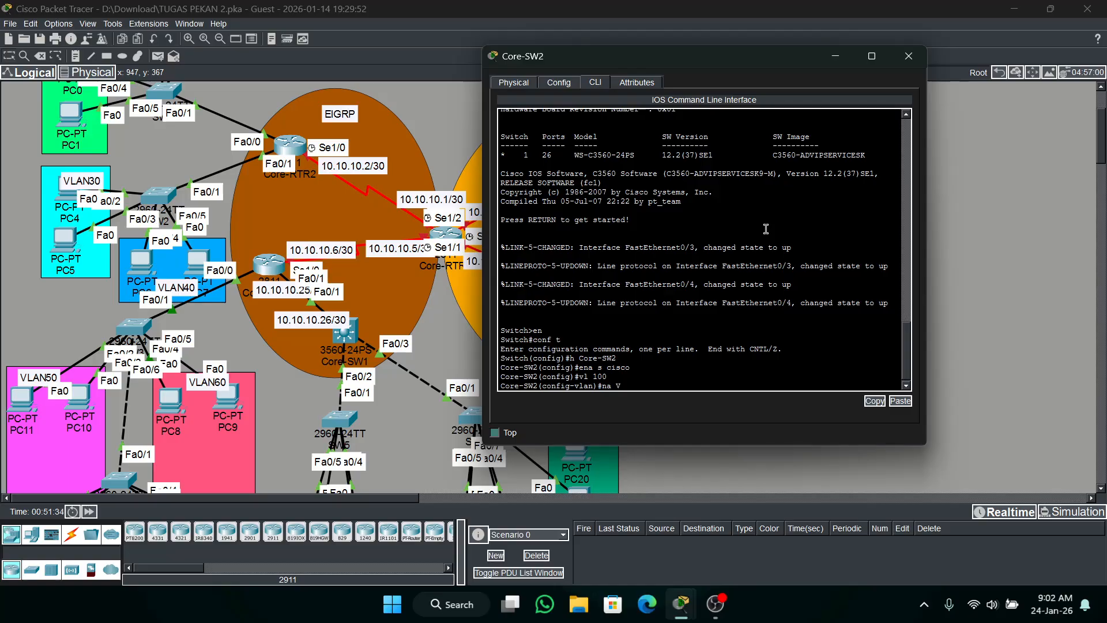
pyautogui.write('LAN100')
pyautogui.press('Return')
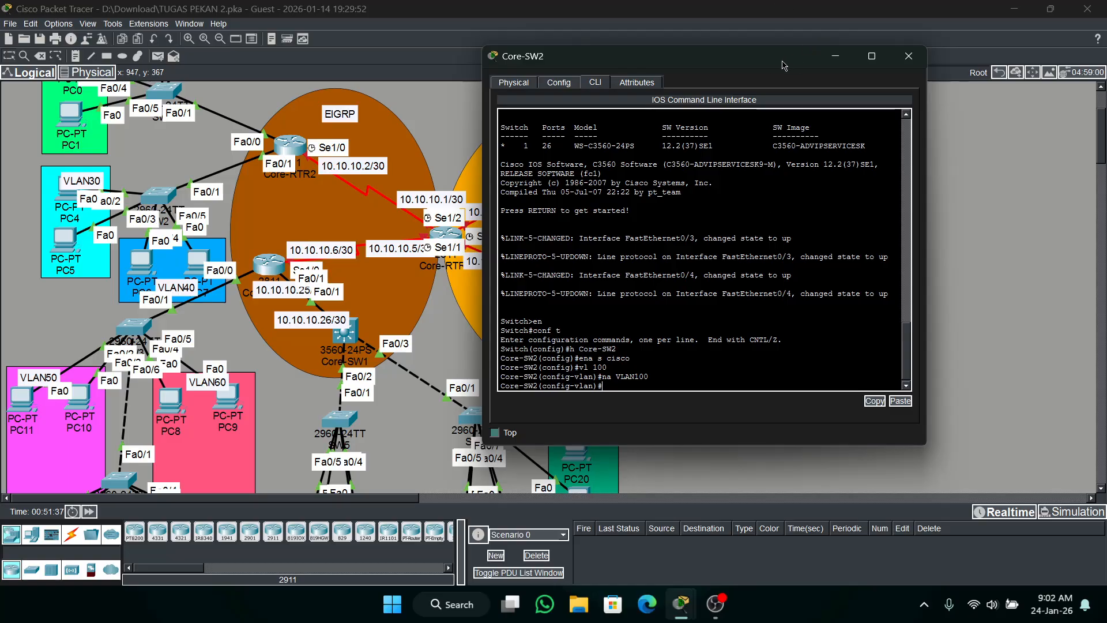
# Configure the VLAN 100 interface on Core-SW2 with IP address 192.168.100.1 and mask 255.255.255.0, then return to global configuration mode.
pyautogui.moveTo(784, 65); pyautogui.dragTo(429, 97)
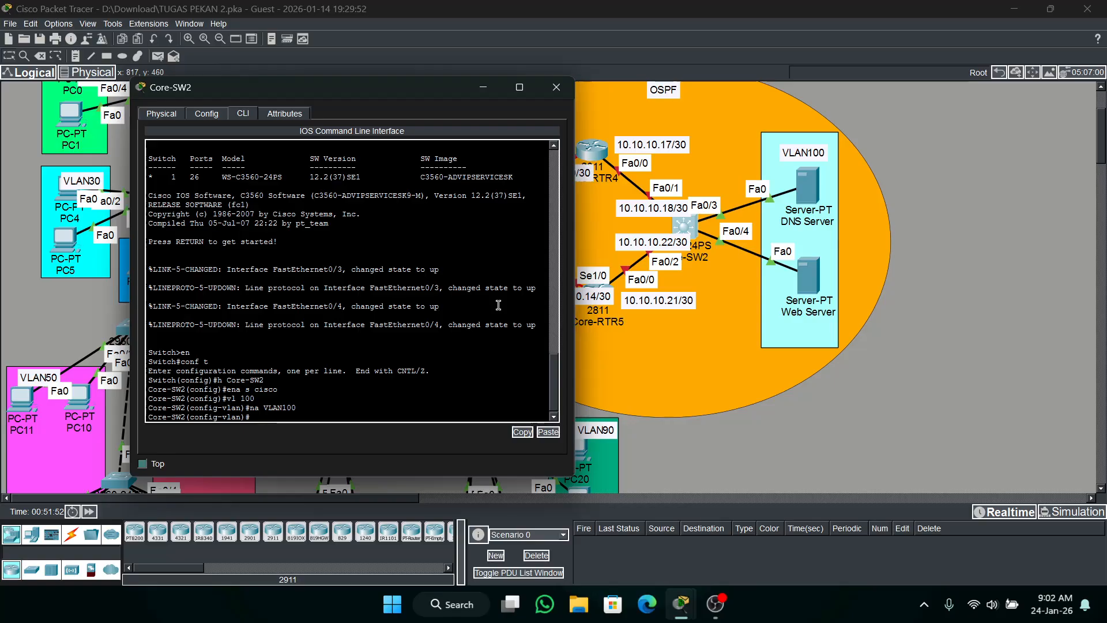
pyautogui.write('int vl 100')
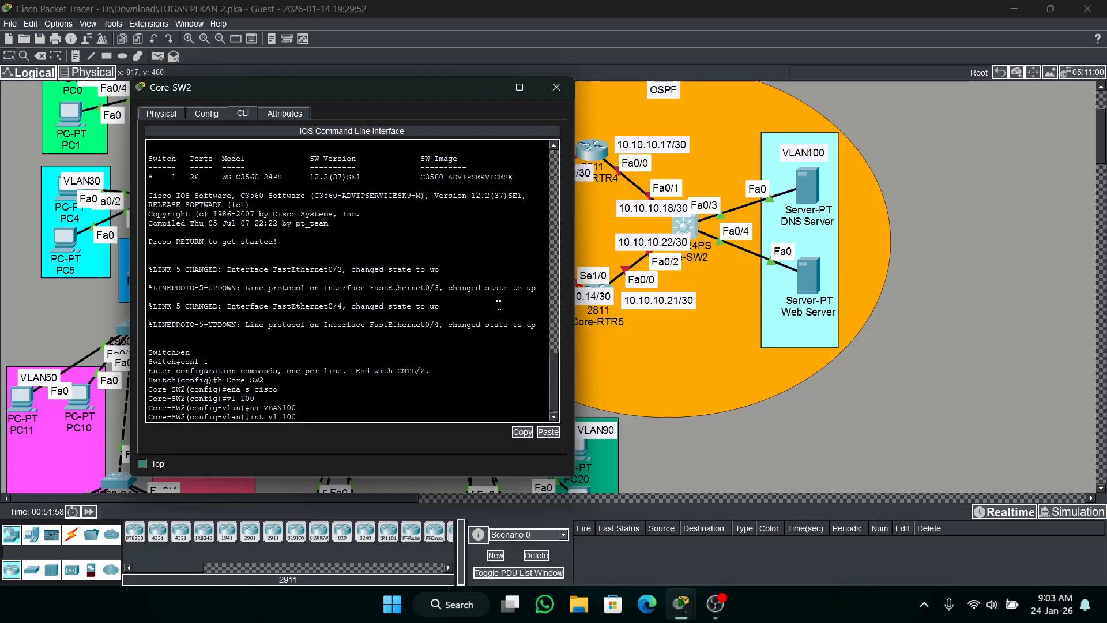
pyautogui.press('Return')
pyautogui.press('Return')
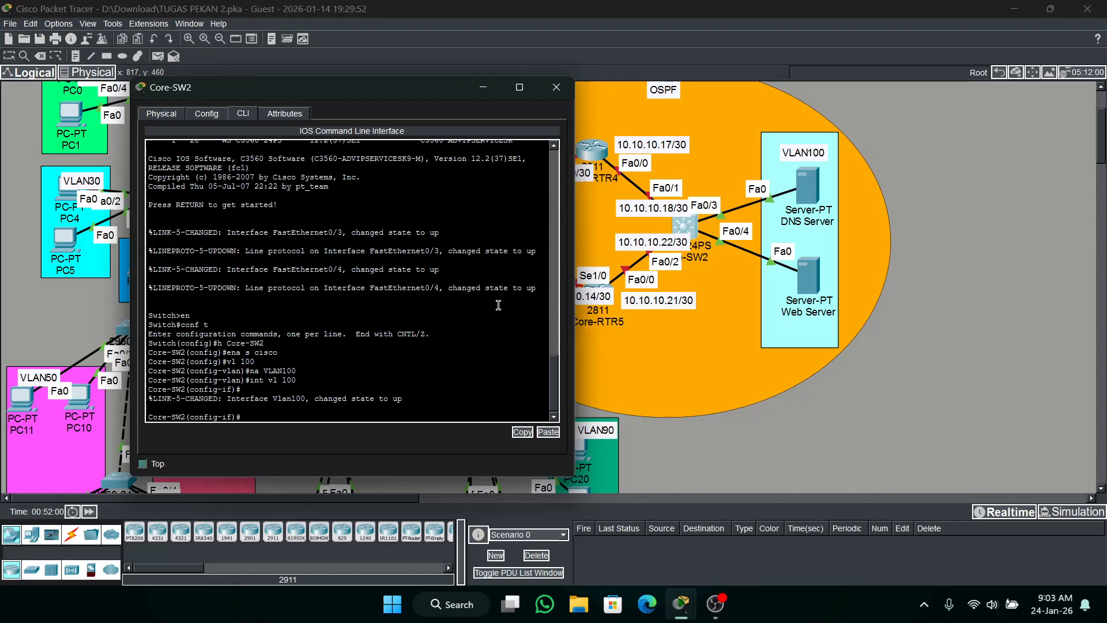
pyautogui.write('ip add 192.168.100.1 255.255.255.0')
pyautogui.press('Return')
pyautogui.write('ex')
pyautogui.press('Return')
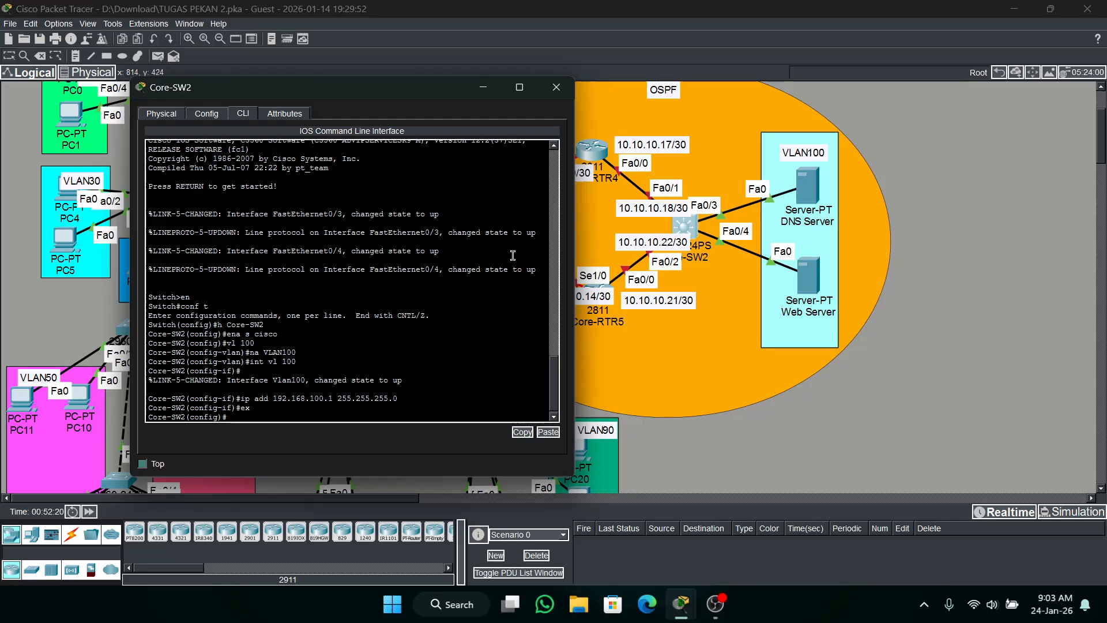
# Enable IP routing on Core-SW2.
pyautogui.write('int ra')
pyautogui.write(' f')
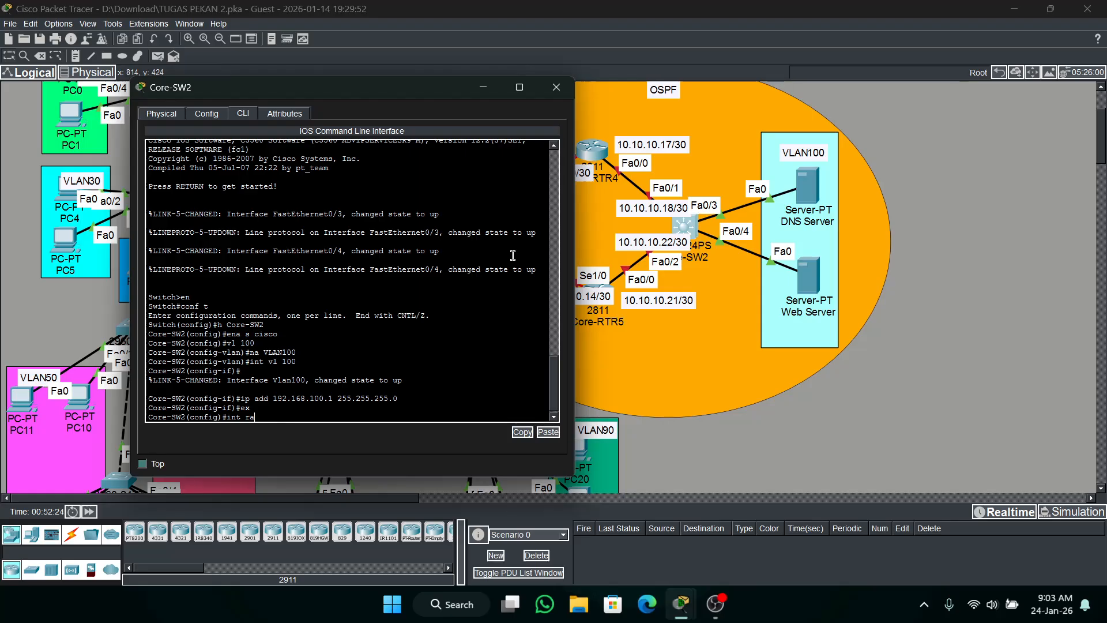
pyautogui.press('BackSpace')
pyautogui.press('BackSpace')
pyautogui.press('BackSpace')
pyautogui.press('BackSpace')
pyautogui.press('BackSpace')
pyautogui.press('BackSpace')
pyautogui.write('ip routing')
pyautogui.press('Return')
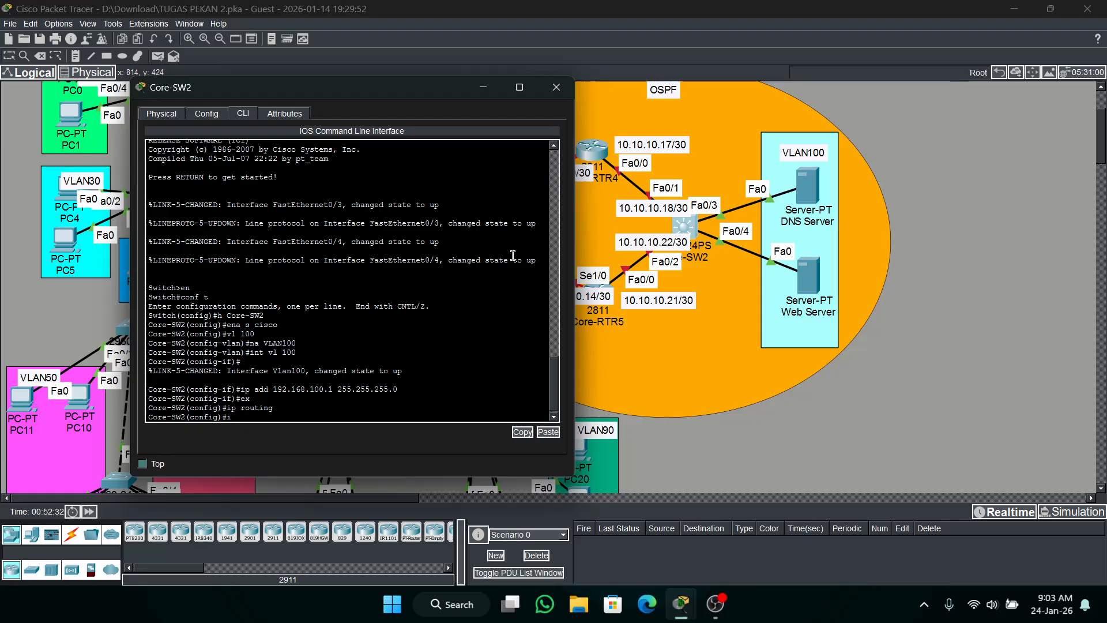
# Select the interface range Fa0/3-4 on Core-SW2 and set its ports to access mode.
pyautogui.write('fa0/3')
pyautogui.press('Left')
pyautogui.press('Left')
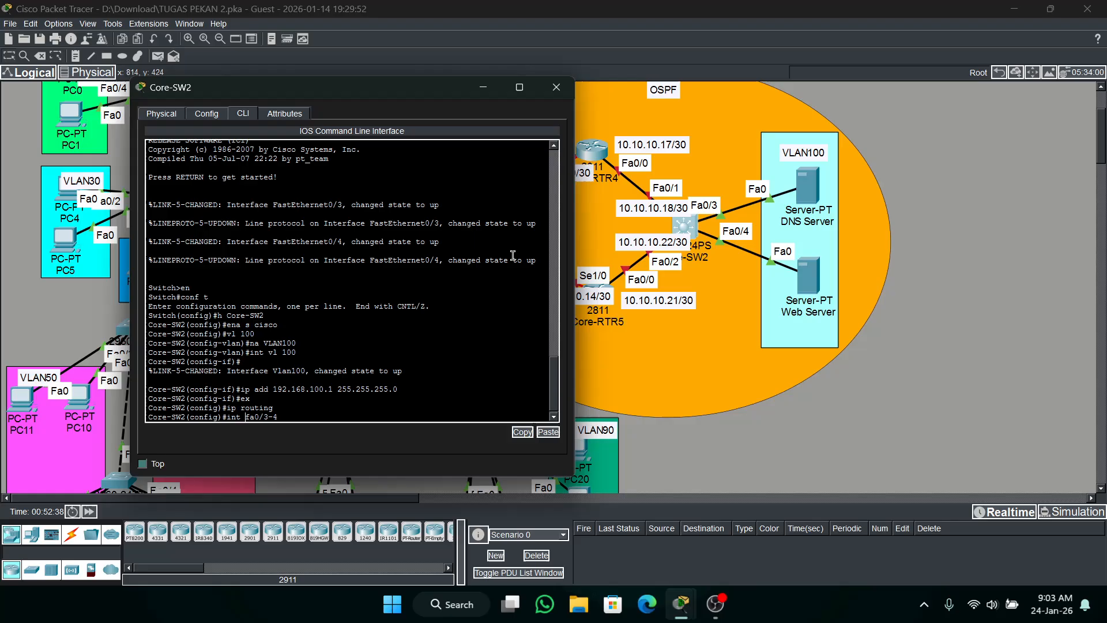
pyautogui.write('ra')
pyautogui.press('Return')
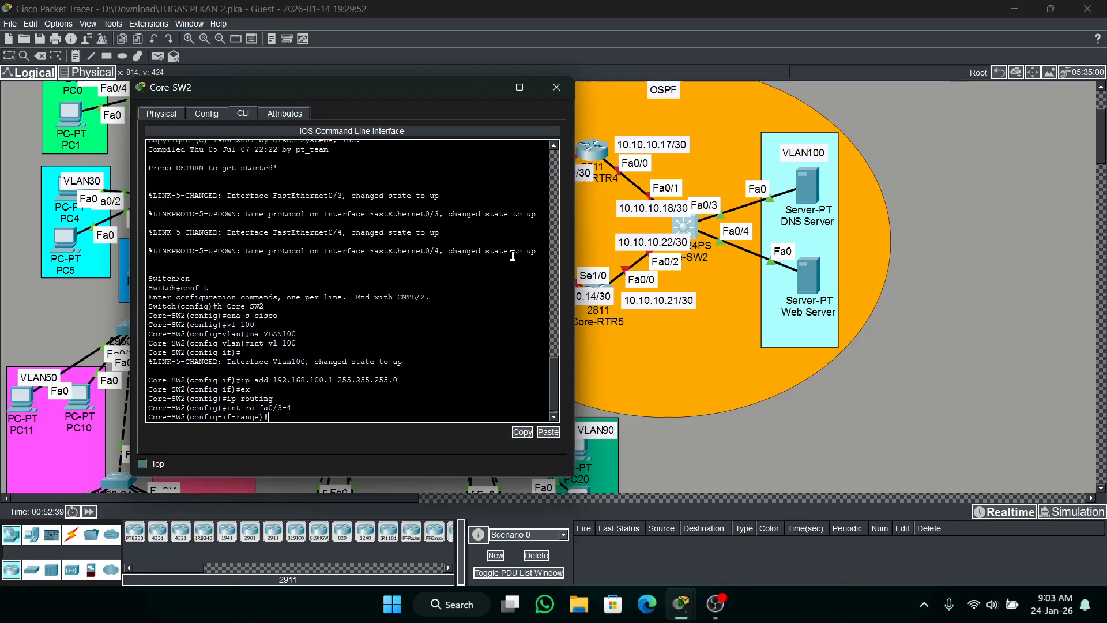
pyautogui.write('sw mo ac')
pyautogui.press('Return')
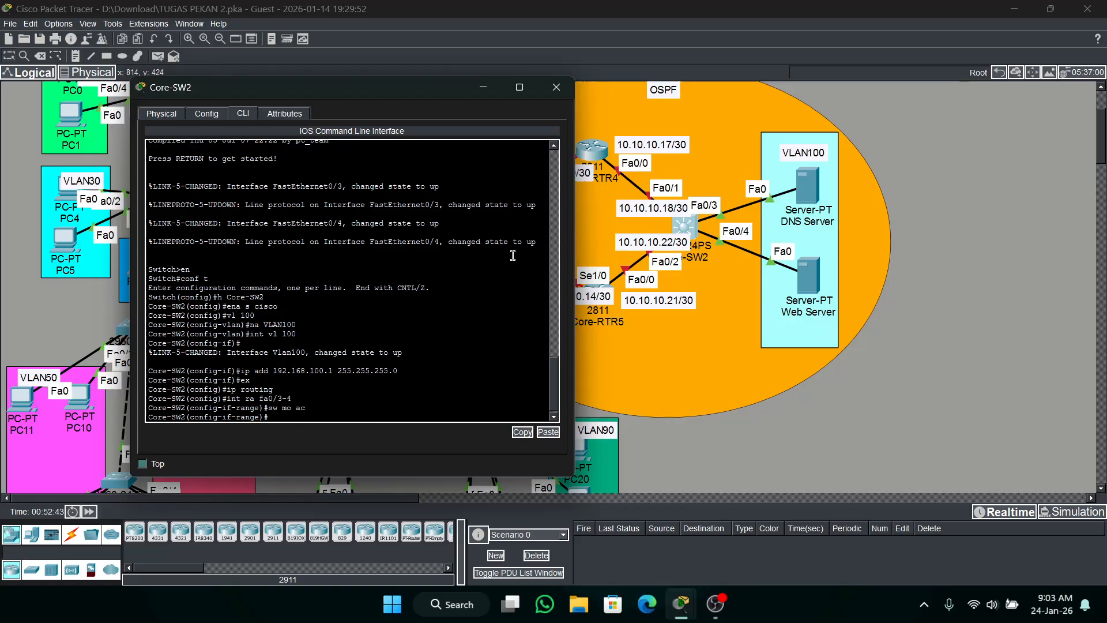
# Enable spanning-tree portfast on the Fa0/3-4 range and assign its ports to access VLAN 100.
pyautogui.write('span po')
pyautogui.press('Return')
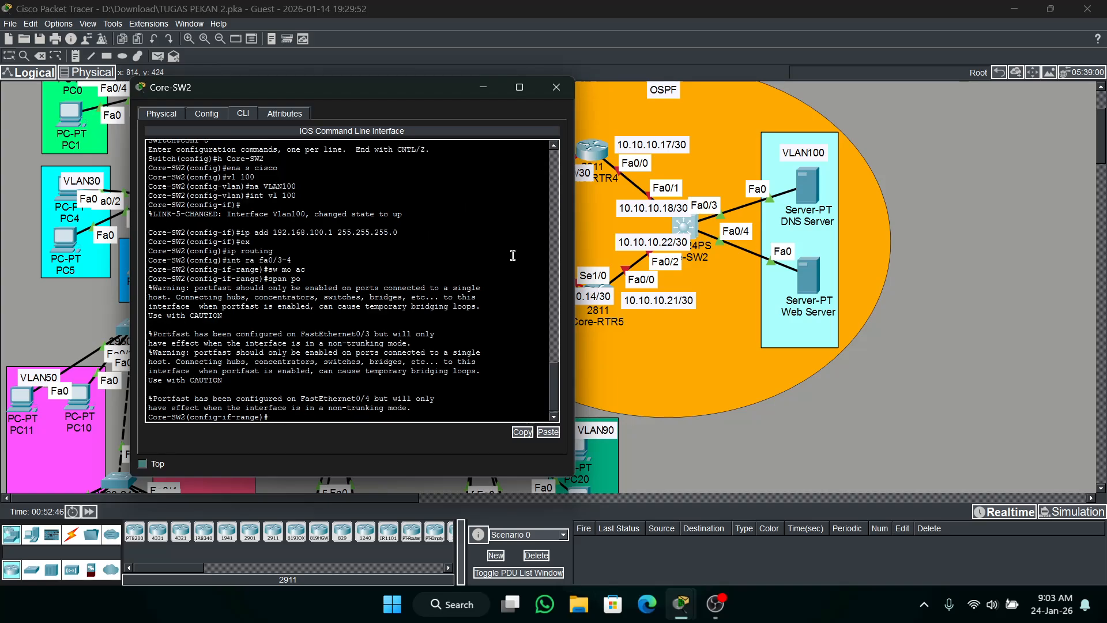
pyautogui.write('sw ac vl 100')
pyautogui.press('Return')
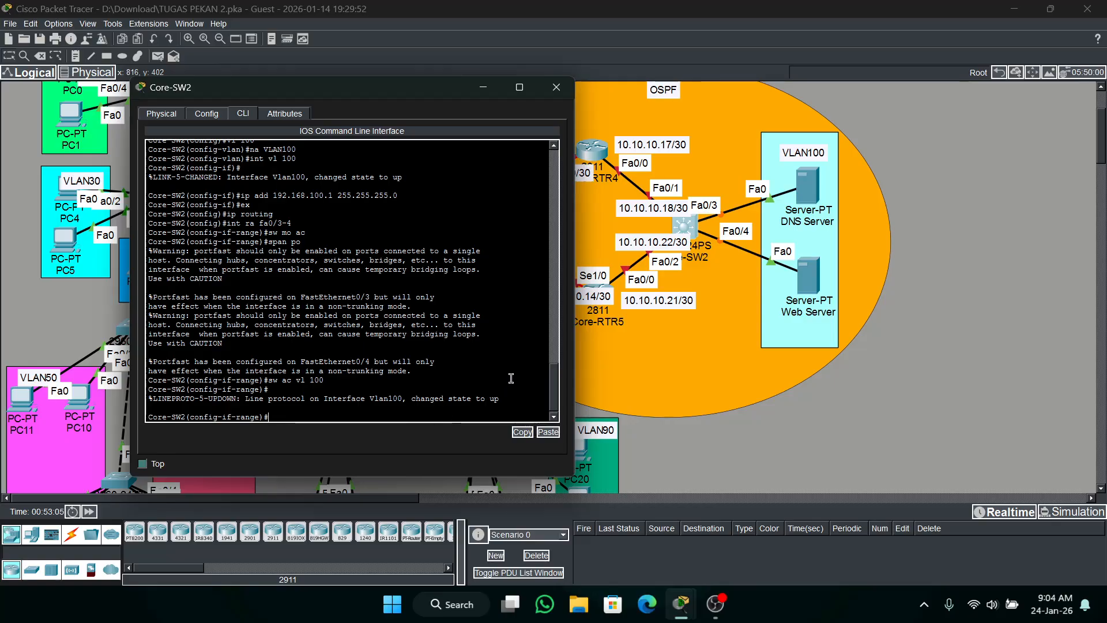
# Check the Part 5 activity instructions for the Core-SW2 VLAN and server addressing requirements.
pyautogui.click(483, 88)
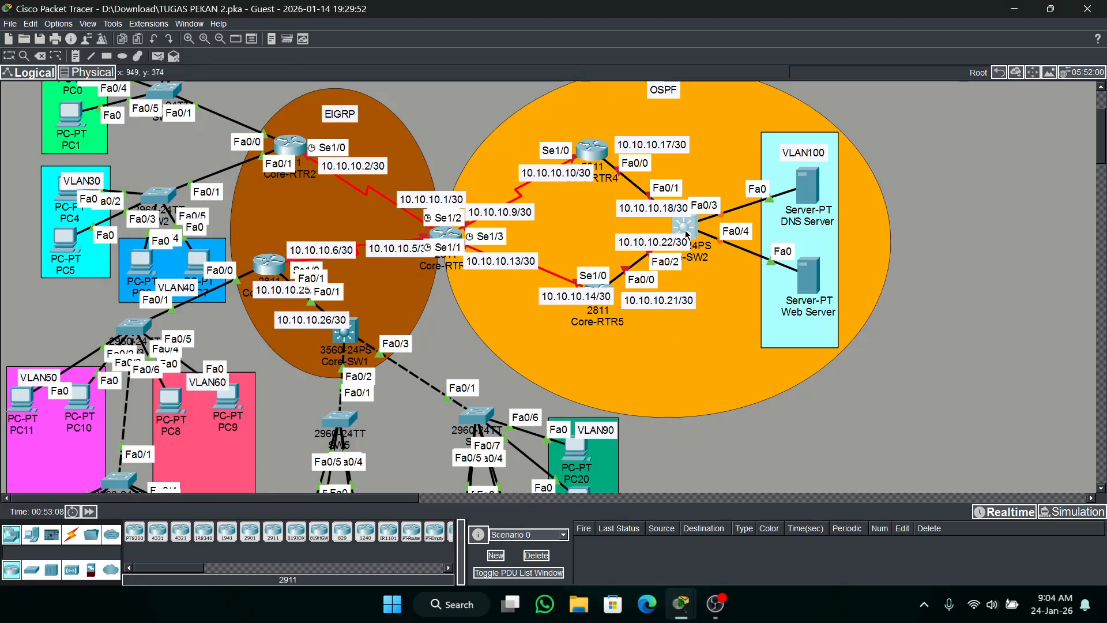
pyautogui.click(802, 180)
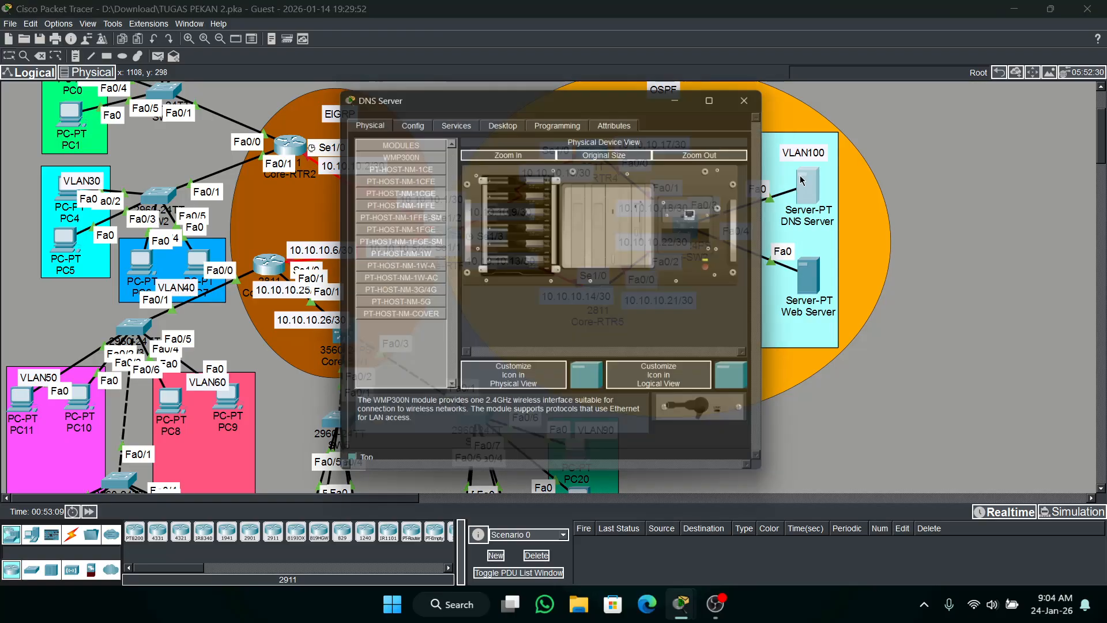
pyautogui.click(688, 100)
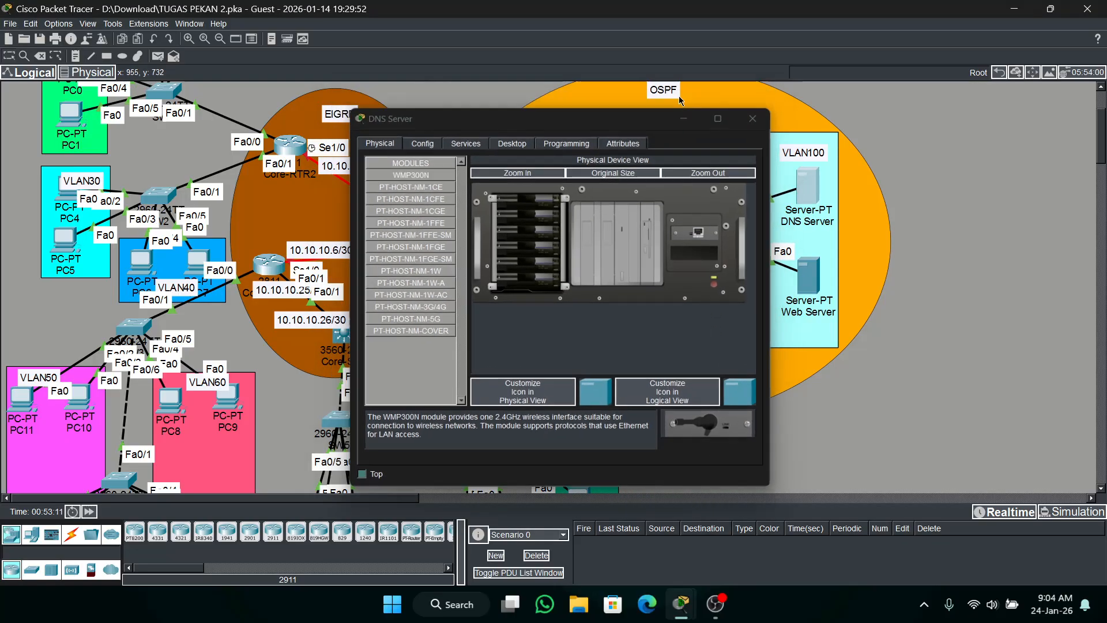
pyautogui.click(690, 615)
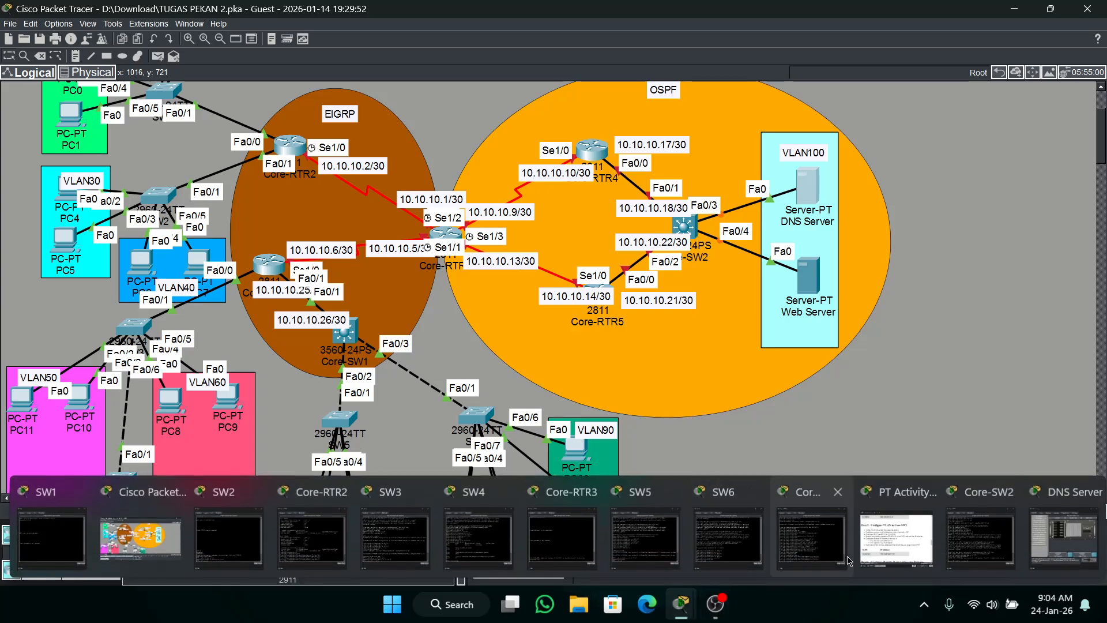
pyautogui.click(867, 562)
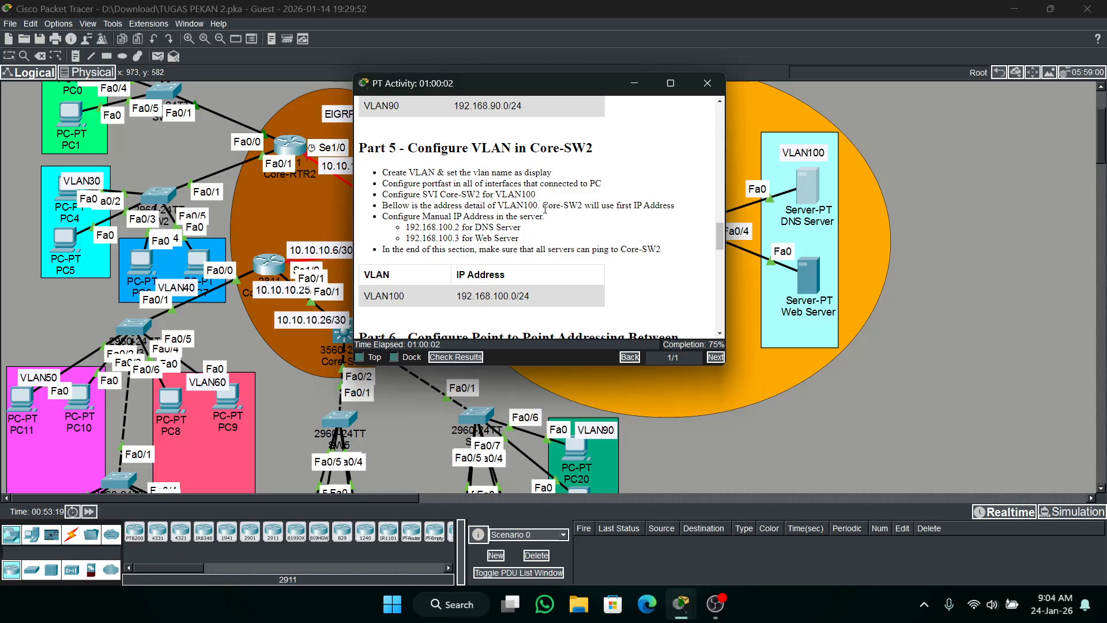
pyautogui.click(639, 85)
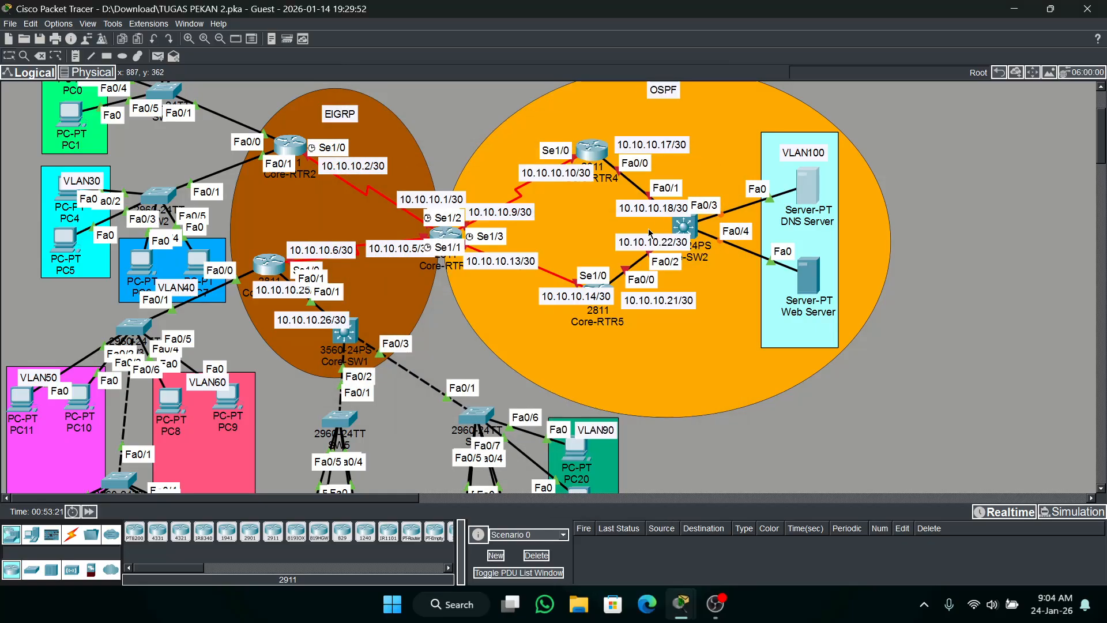
# Leave interface range configuration on Core-SW2 and return to global configuration mode.
pyautogui.click(683, 226)
pyautogui.write('ex')
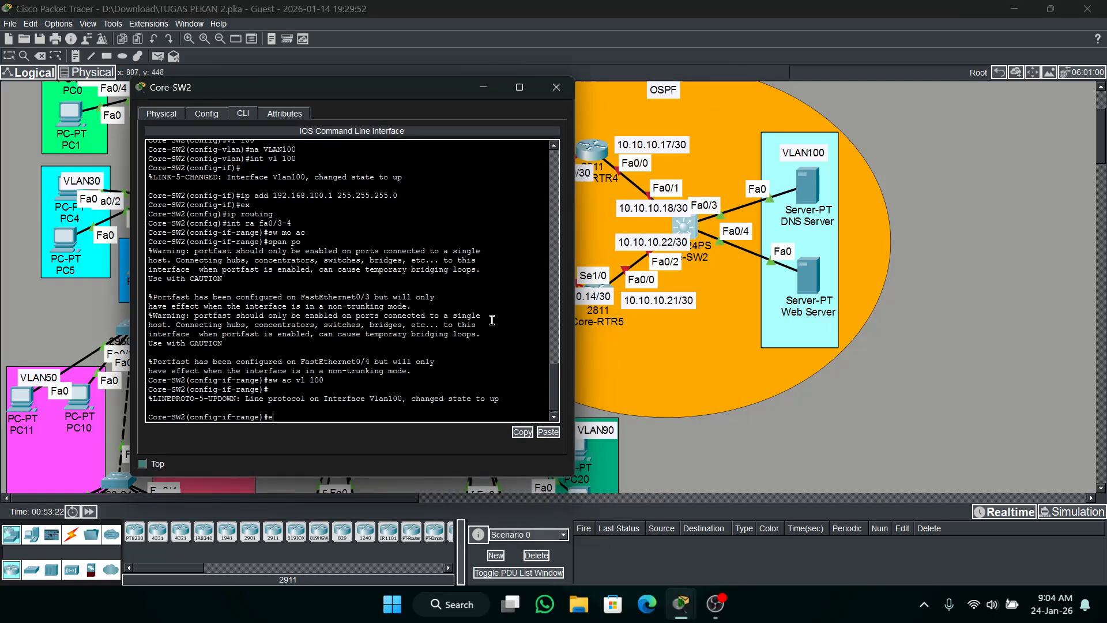
pyautogui.press('Return')
pyautogui.write('ip ex')
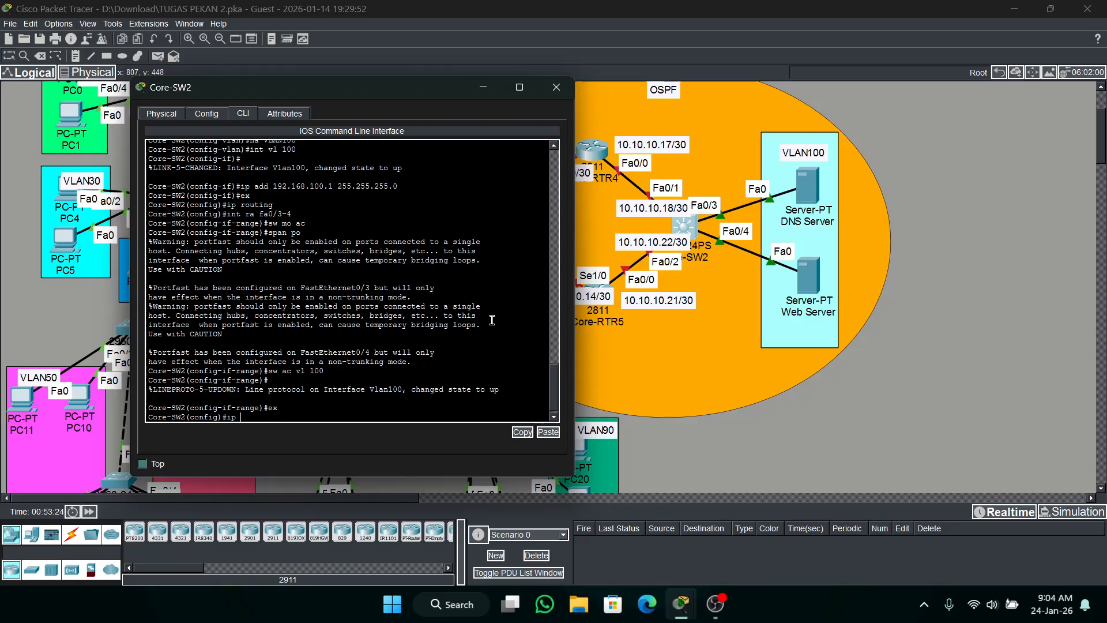
pyautogui.press('Tab')
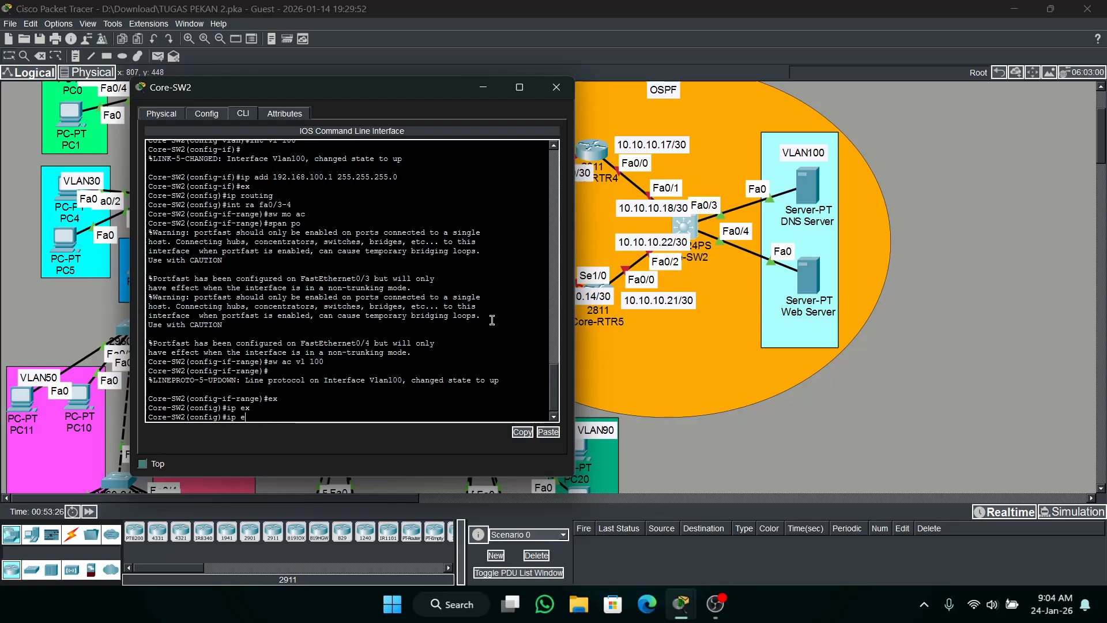
pyautogui.press('BackSpace')
pyautogui.press('BackSpace')
pyautogui.press('BackSpace')
pyautogui.write('nt')
pyautogui.press('BackSpace')
pyautogui.press('BackSpace')
pyautogui.write('ip st')
pyautogui.press('Tab')
pyautogui.press('BackSpace')
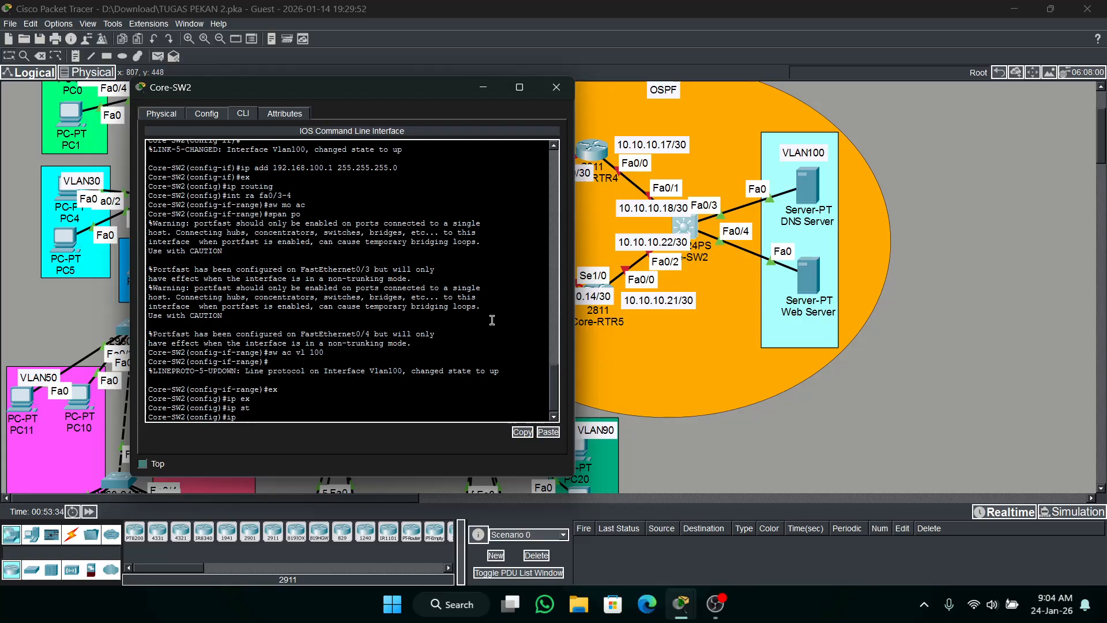
pyautogui.press('BackSpace')
pyautogui.press('BackSpace')
pyautogui.click(482, 88)
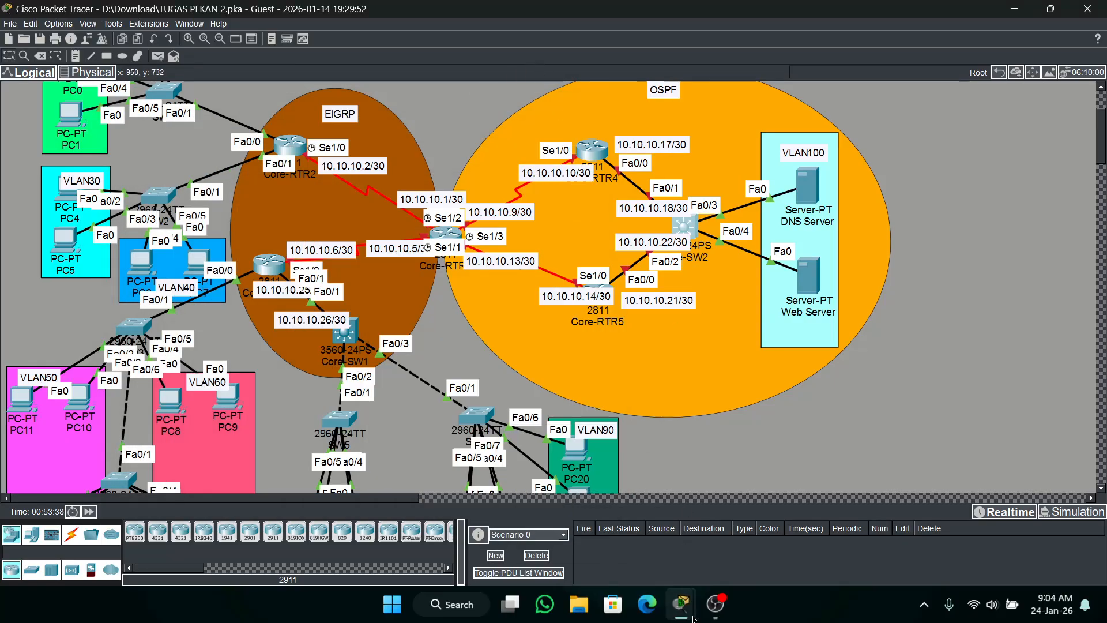
# Check the Part 5 server addresses and give the DNS Server the static IPv4 address 192.168.100.2 with mask 255.255.255.0.
pyautogui.moveTo(681, 603)
pyautogui.click(923, 546)
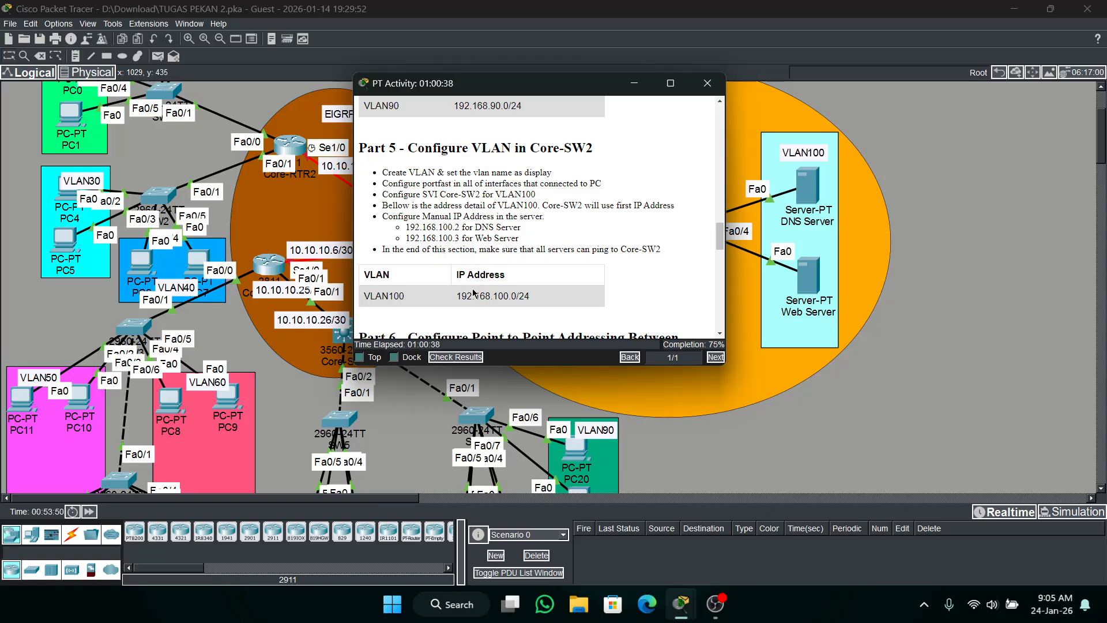
pyautogui.click(797, 218)
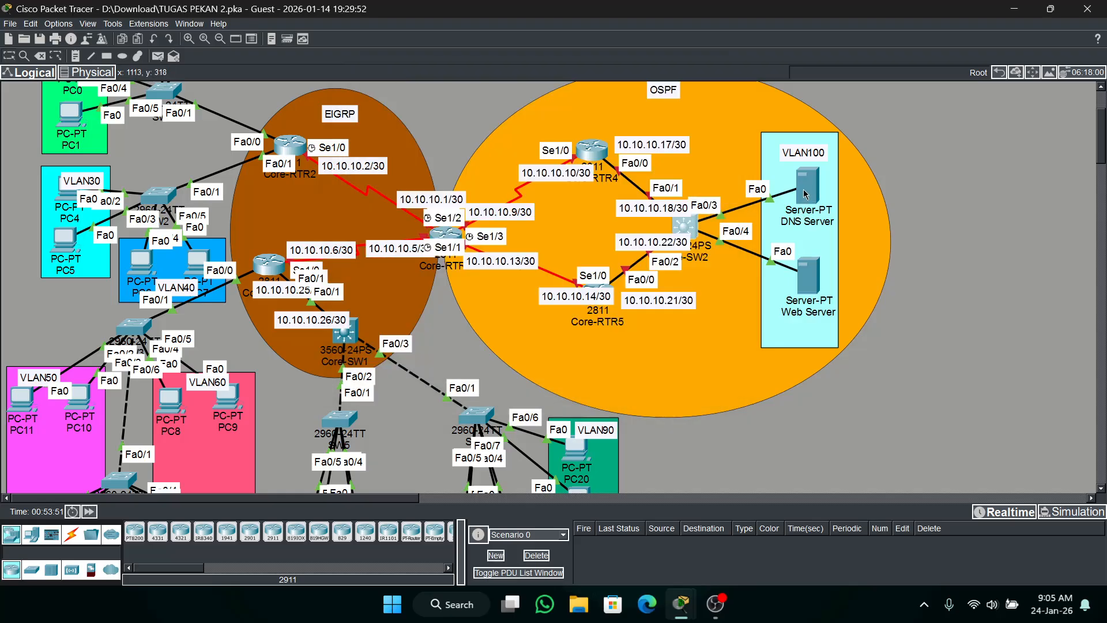
pyautogui.click(442, 118)
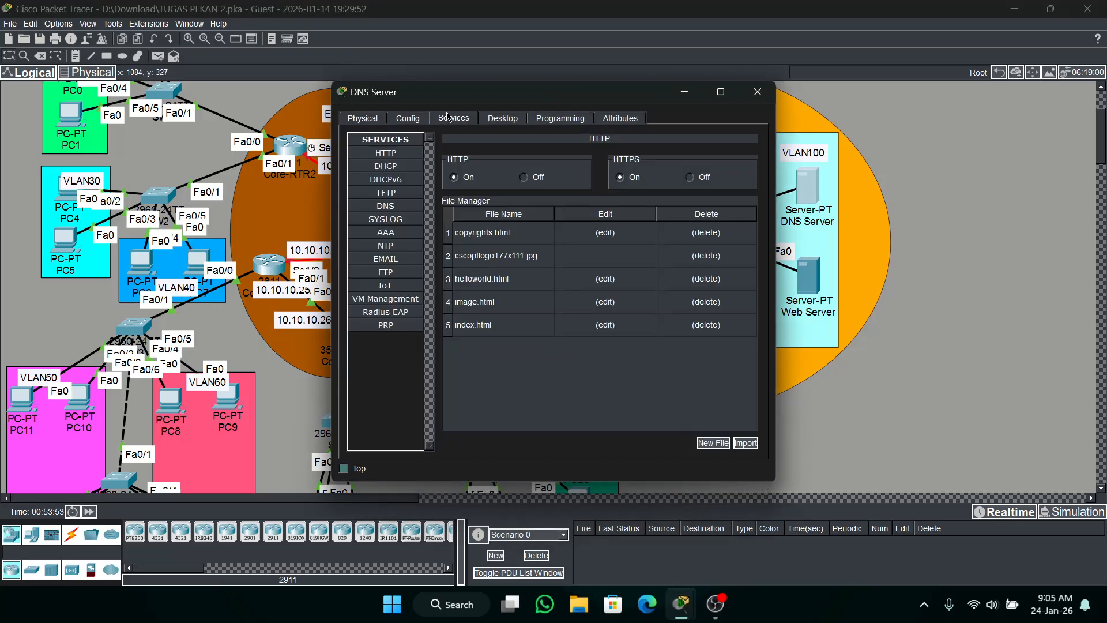
pyautogui.click(500, 122)
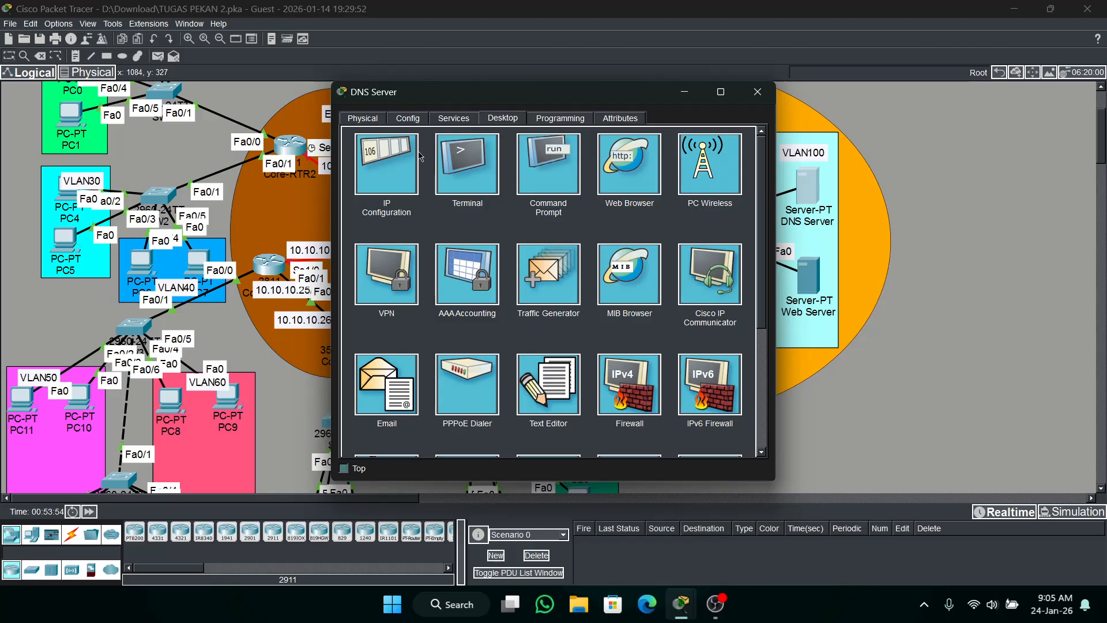
pyautogui.click(421, 156)
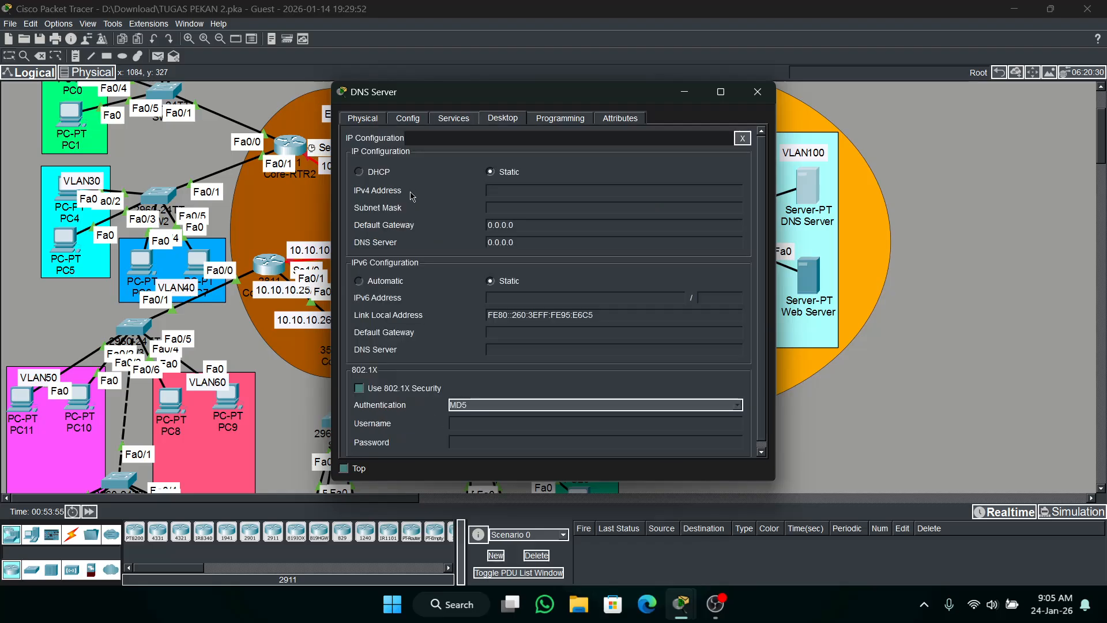
pyautogui.click(524, 191)
pyautogui.write('192.168.100.2')
pyautogui.press('Tab')
pyautogui.press('Tab')
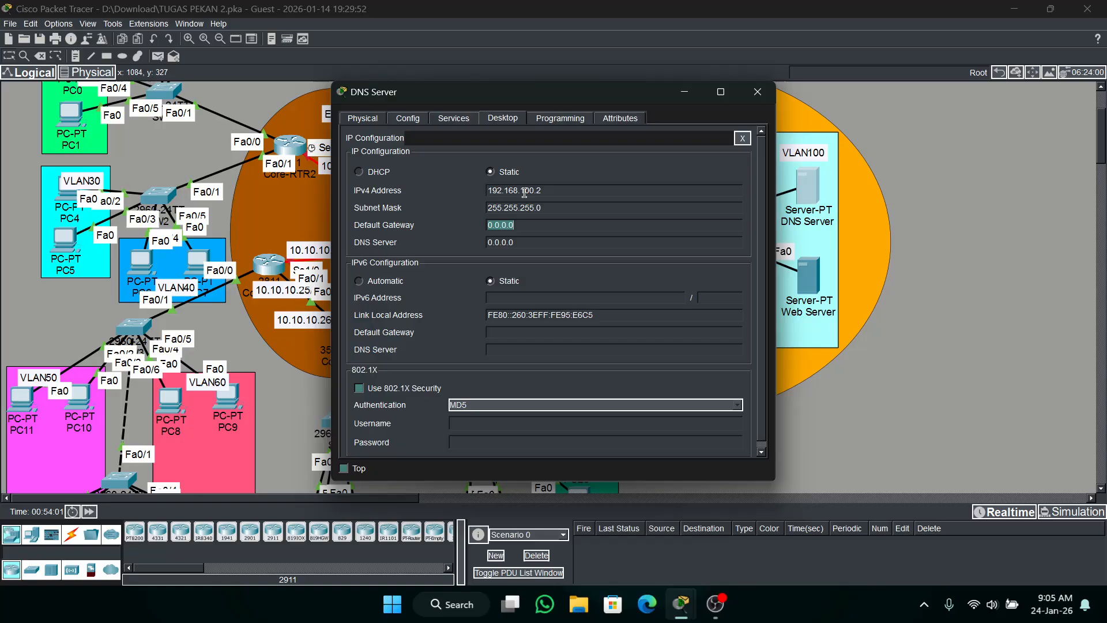
# Set the DNS Server's default gateway to 192.168.100.1, fill in its DNS server address, and close its configuration window.
pyautogui.write('192.168.')
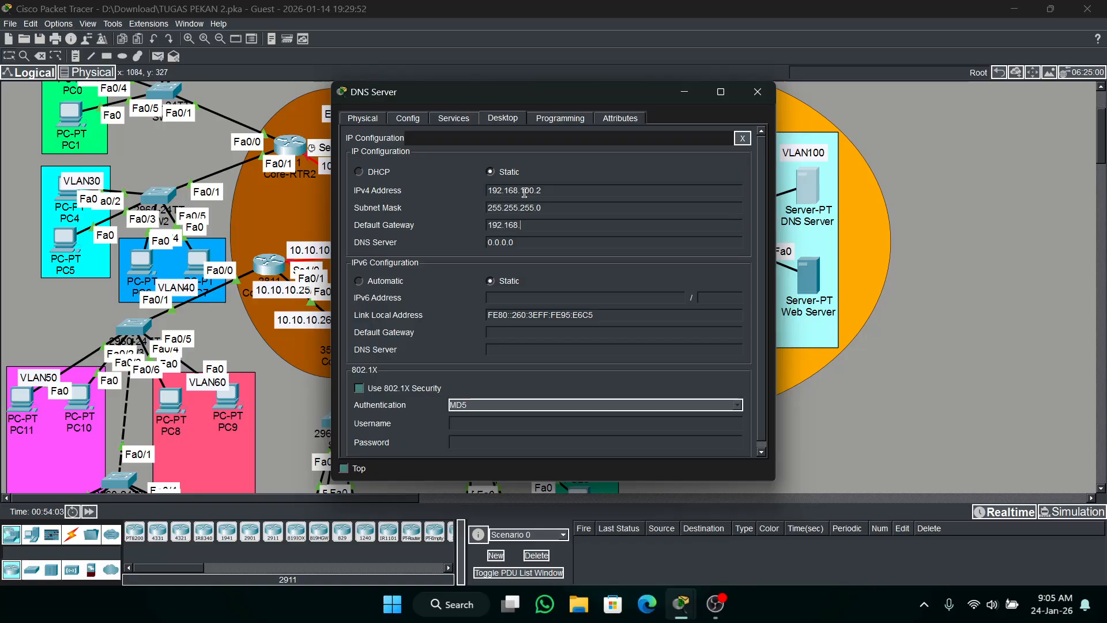
pyautogui.write('100.1')
pyautogui.click(540, 239)
pyautogui.press('BackSpace')
pyautogui.press('BackSpace')
pyautogui.press('BackSpace')
pyautogui.press('BackSpace')
pyautogui.press('BackSpace')
pyautogui.press('BackSpace')
pyautogui.write('192.168.100.')
pyautogui.click(590, 171)
pyautogui.click(743, 137)
pyautogui.click(757, 92)
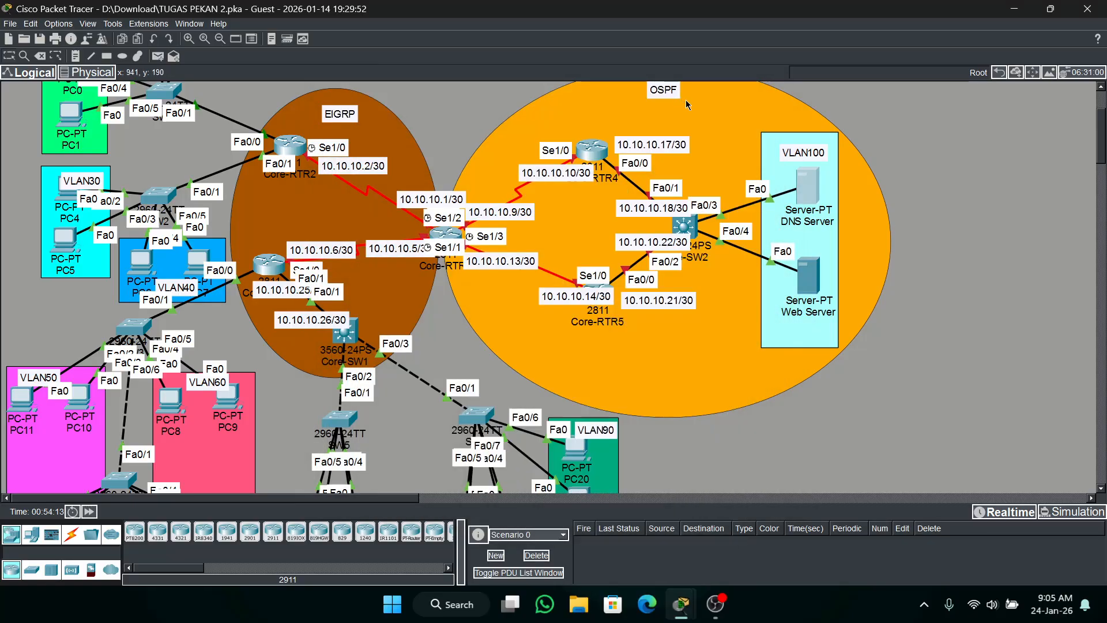
# Test connectivity by sending a simple PDU from the DNS Server to Core-SW2.
pyautogui.click(156, 57)
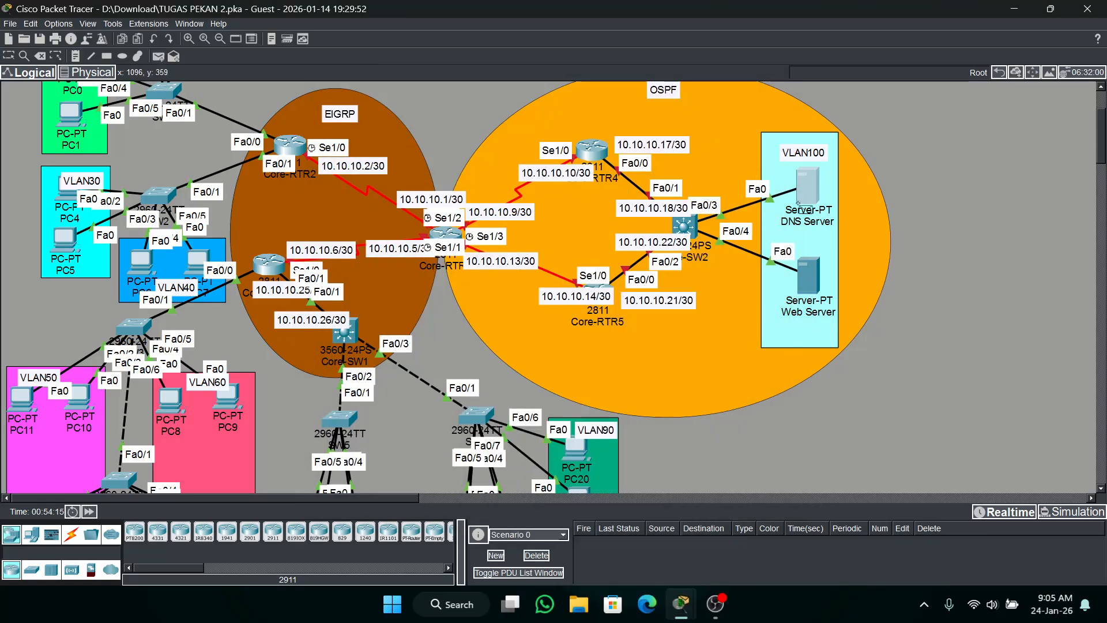
pyautogui.click(809, 186)
pyautogui.click(686, 226)
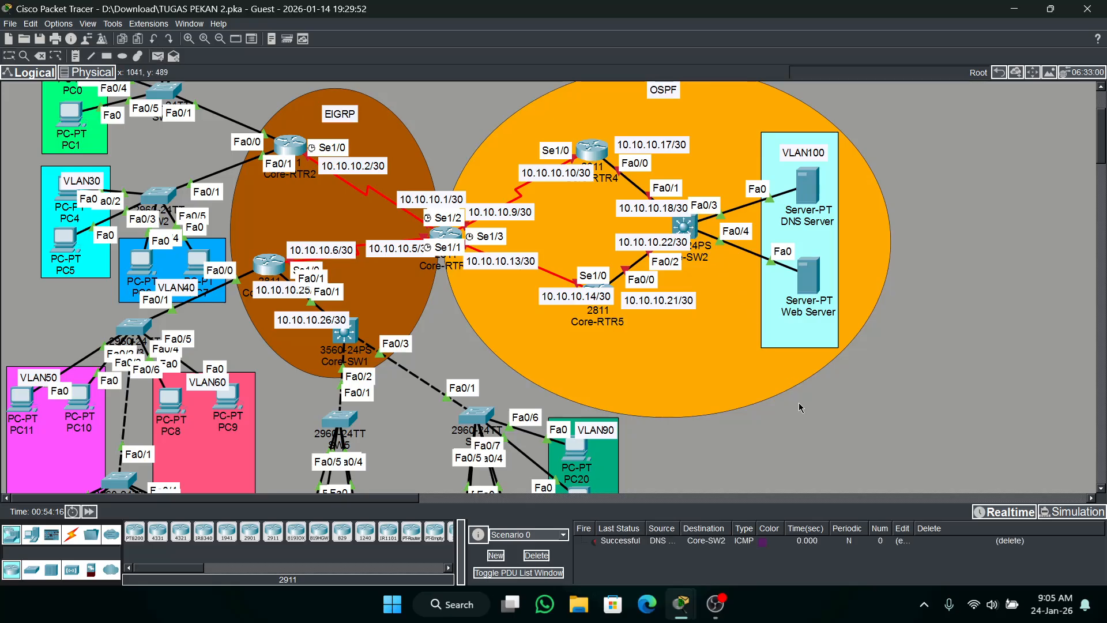
# Give the Web Server the static IPv4 address 192.168.100.3 with mask 255.255.255.0.
pyautogui.click(804, 282)
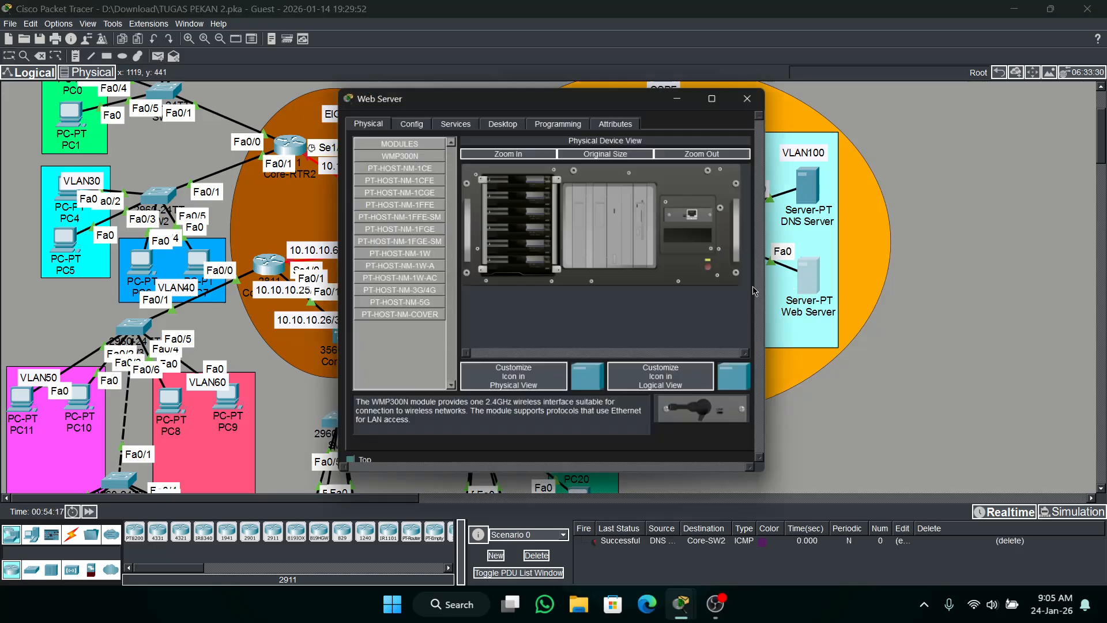
pyautogui.click(442, 123)
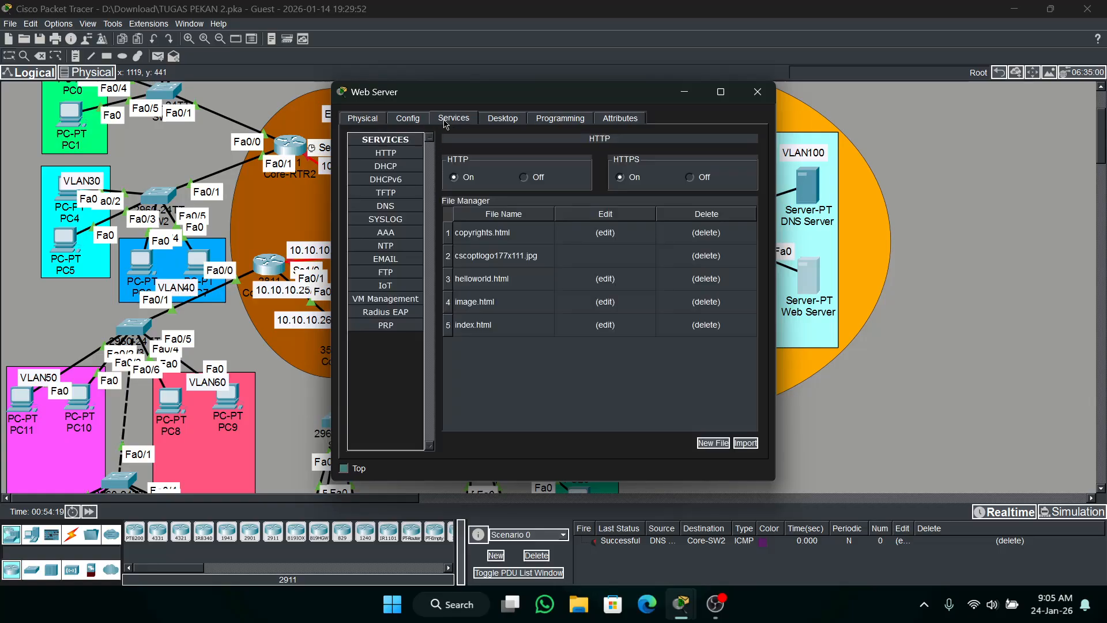
pyautogui.click(500, 124)
pyautogui.click(399, 174)
pyautogui.click(520, 187)
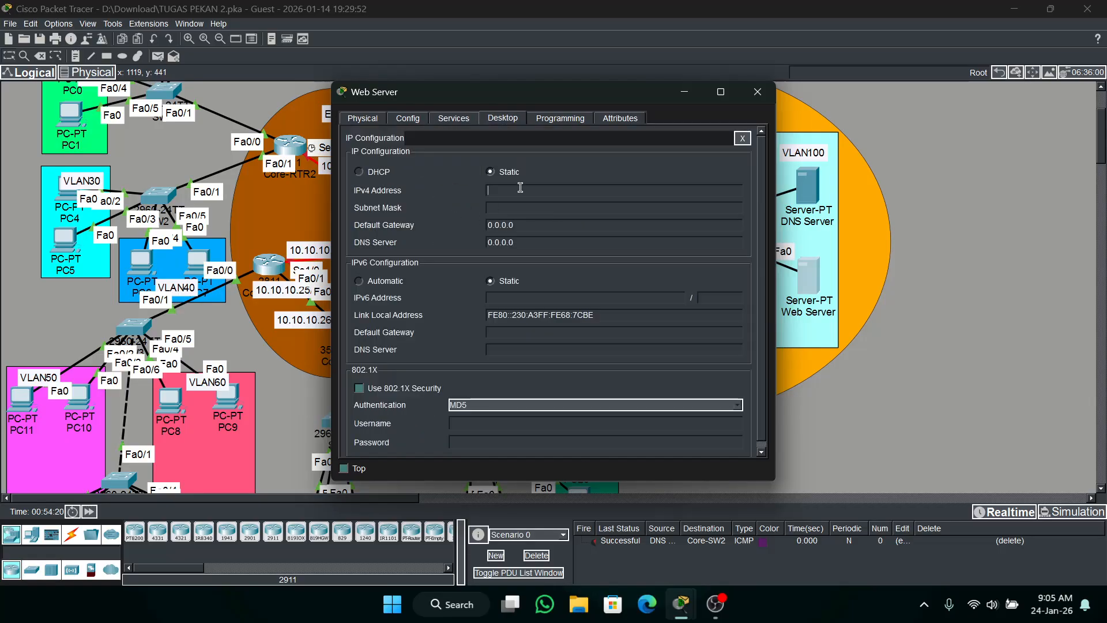
pyautogui.write('192.168.100.2')
pyautogui.press('BackSpace')
pyautogui.write('3')
pyautogui.press('Tab')
# Set the Web Server's default gateway to 192.168.100.1 and enter its DNS server address.
pyautogui.press('Tab')
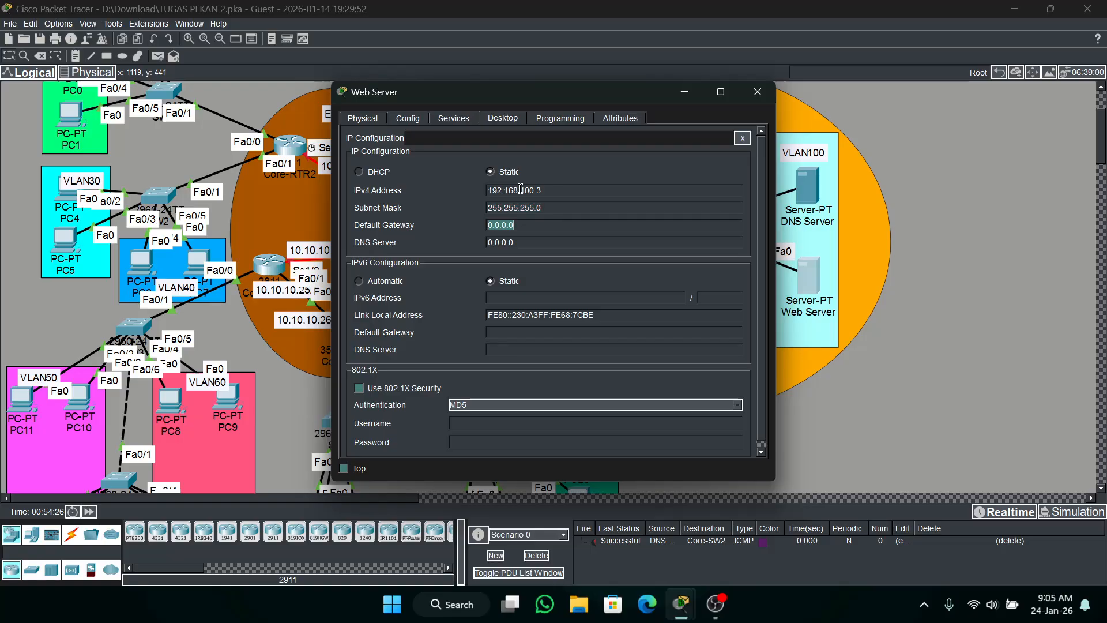
pyautogui.write('192.168.100.1')
pyautogui.press('Tab')
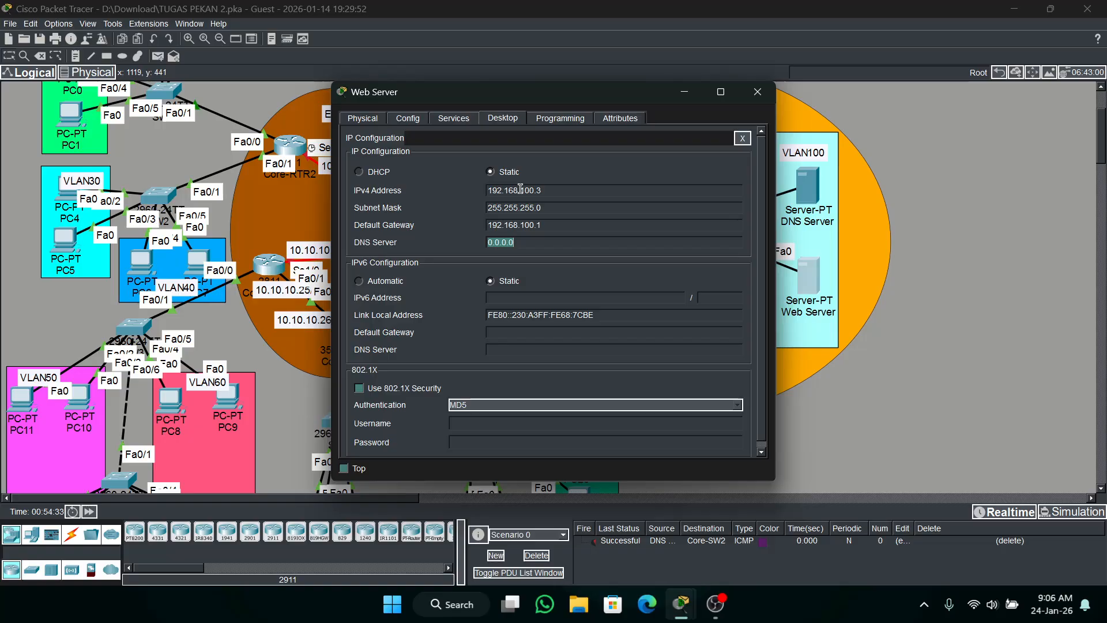
pyautogui.write('192.168.100.2')
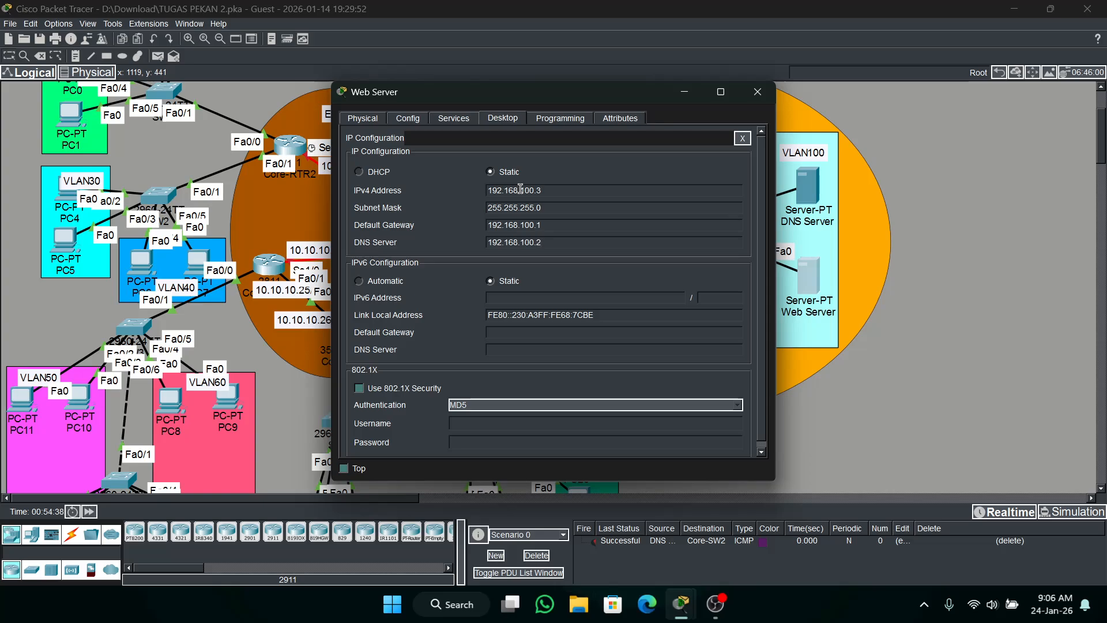
# Close the Web Server's configuration window and test connectivity with a simple PDU from Core-SW2 to the Web Server.
pyautogui.click(742, 138)
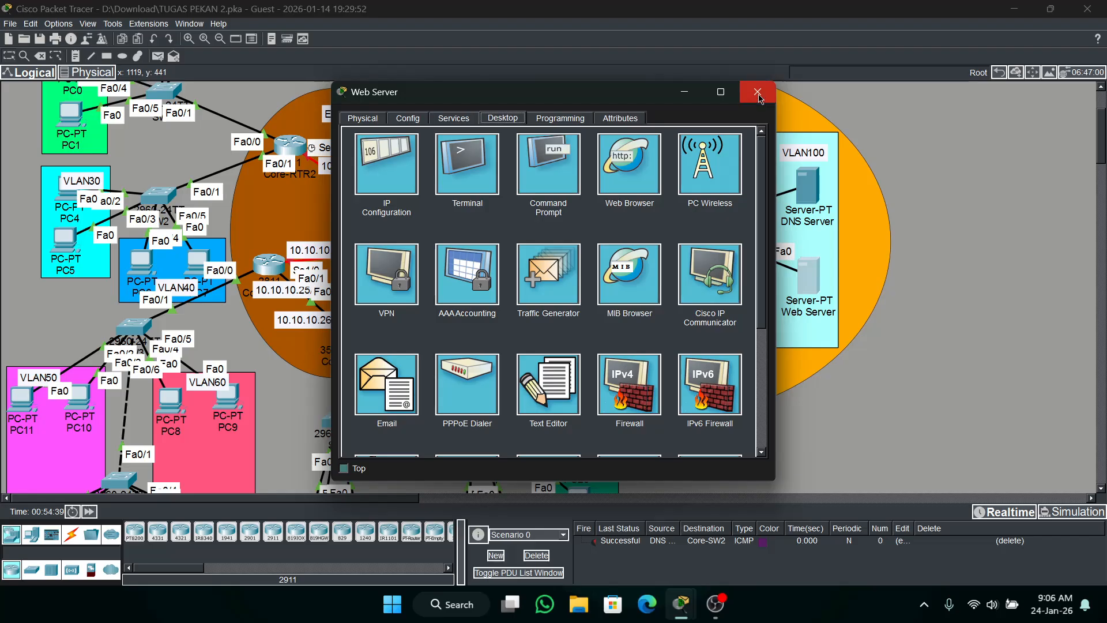
pyautogui.click(757, 91)
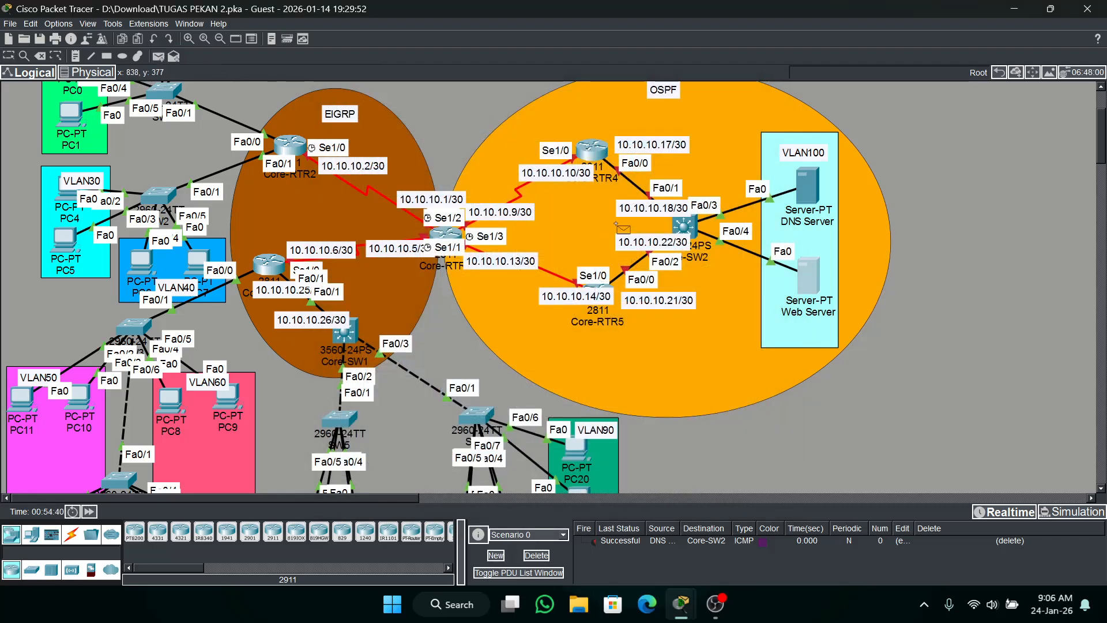
pyautogui.click(683, 229)
pyautogui.click(806, 274)
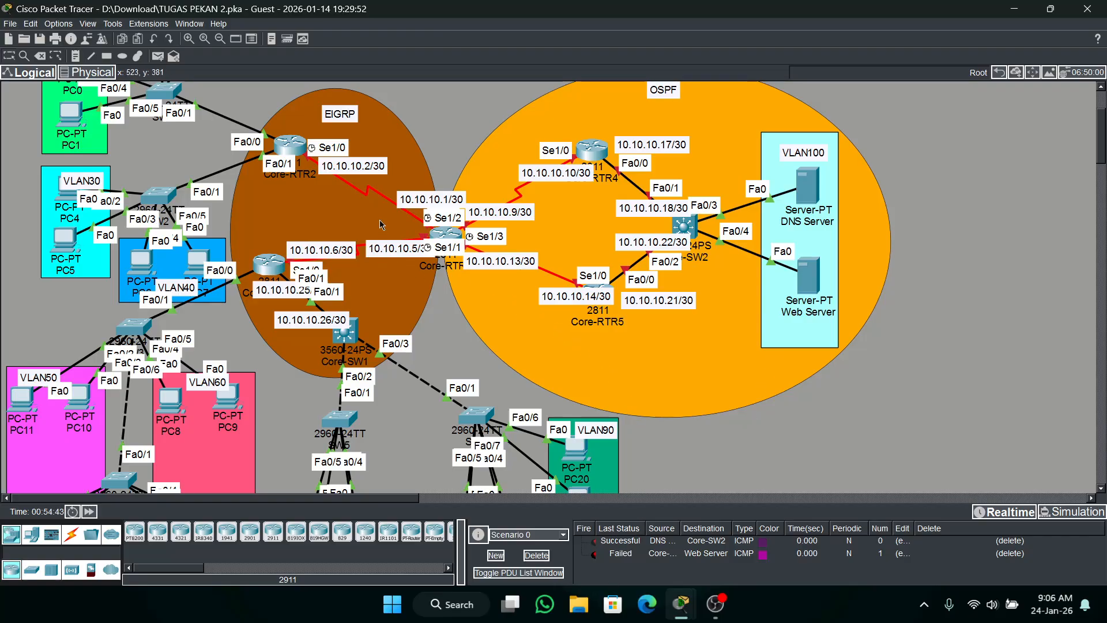
# Test connectivity with a simple PDU from the Web Server to Core-SW2, and clear the scenario's PDU list.
pyautogui.click(159, 56)
pyautogui.click(810, 281)
pyautogui.moveTo(685, 225)
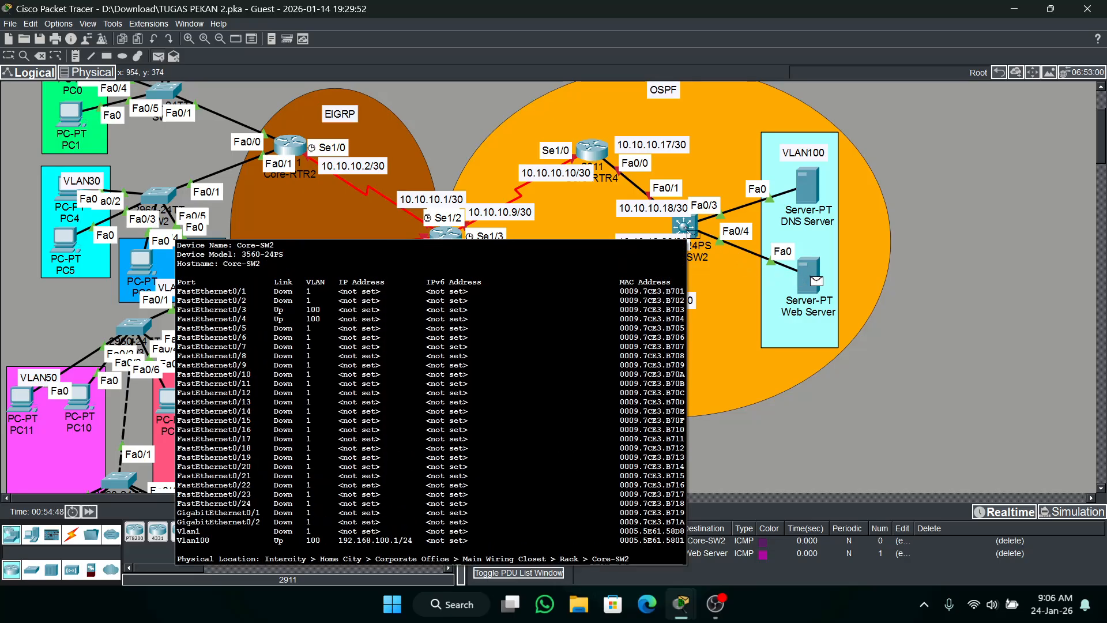
pyautogui.click(693, 233)
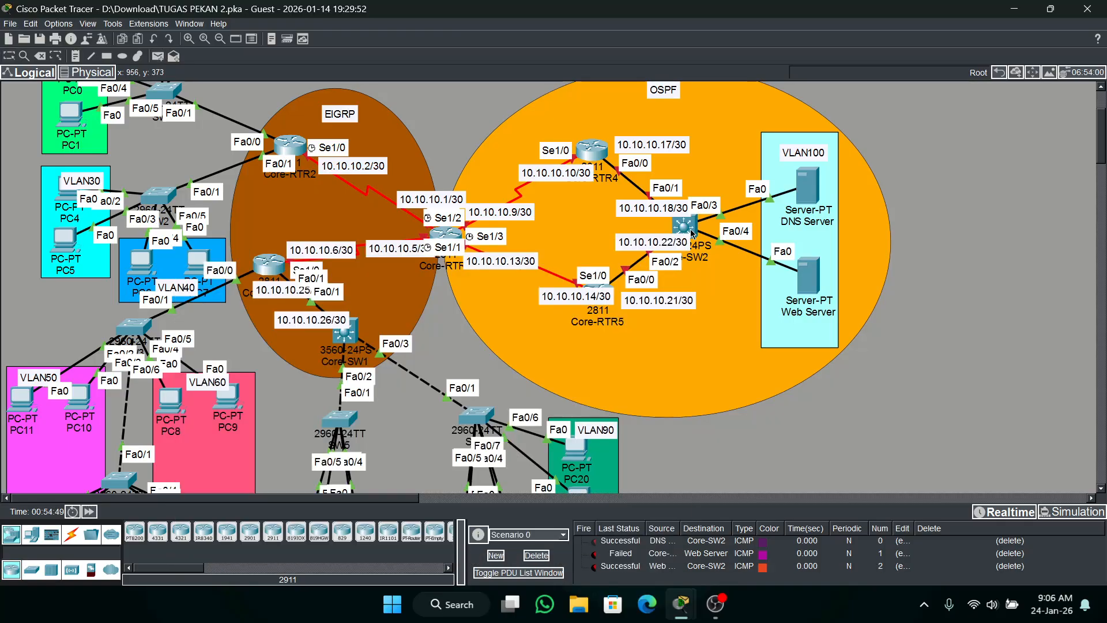
pyautogui.click(542, 555)
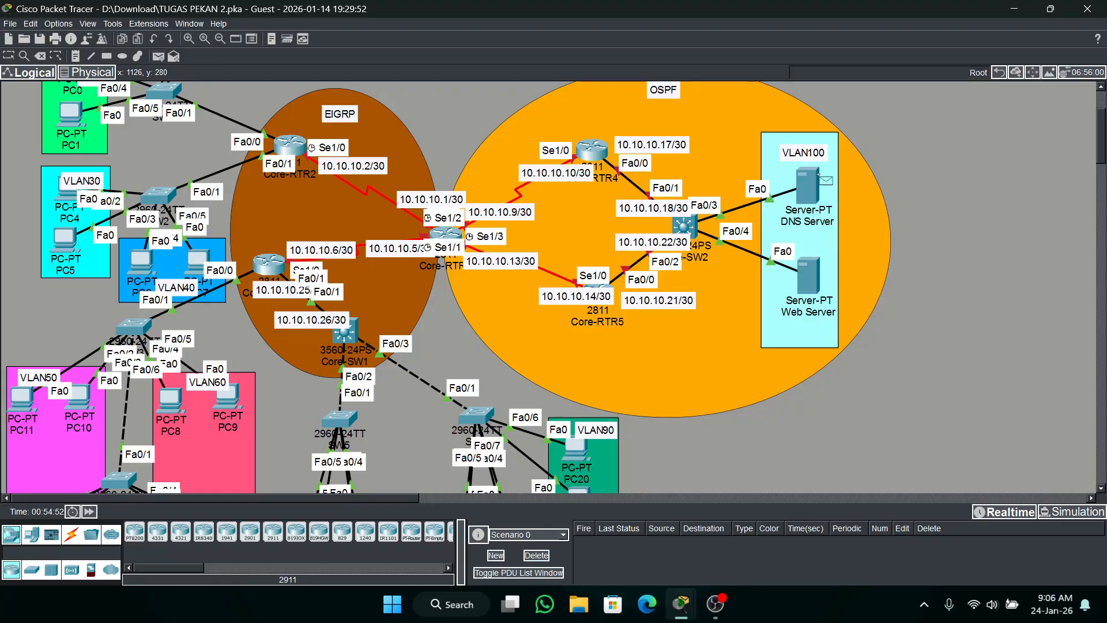
# Test connectivity with a simple PDU from the DNS Server to the Web Server, and clear the PDU list.
pyautogui.click(818, 174)
pyautogui.click(804, 283)
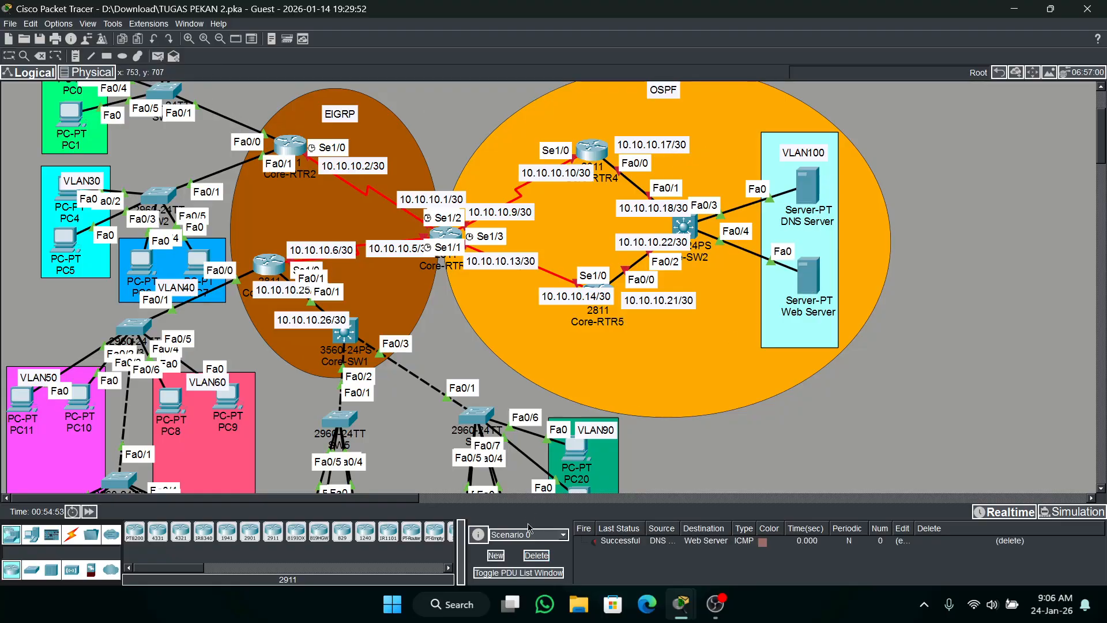
pyautogui.click(536, 554)
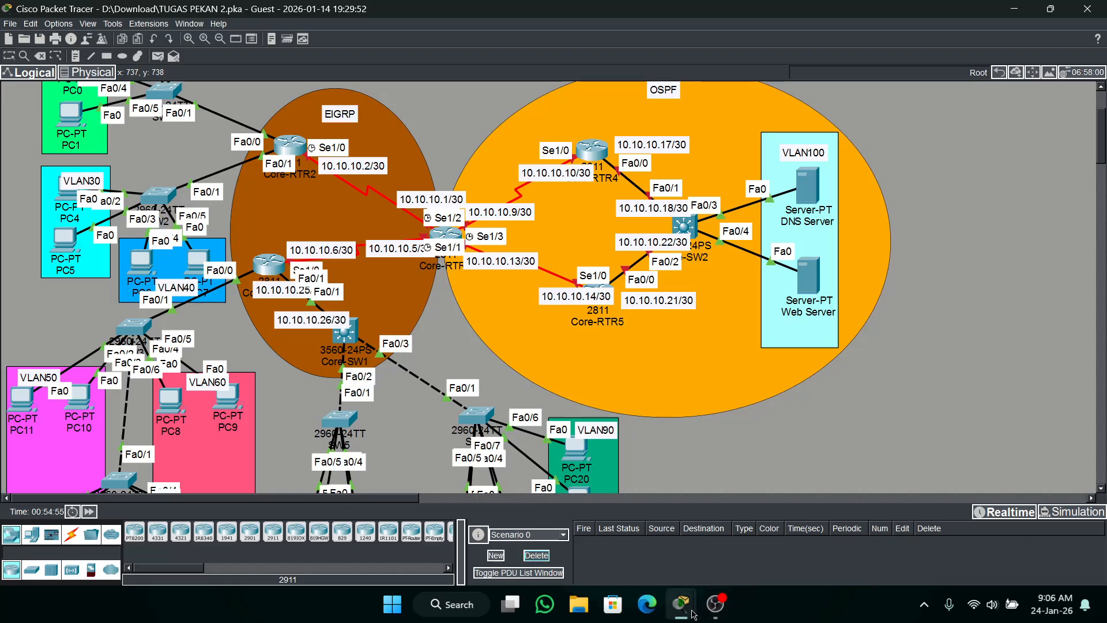
# Check the activity results and examine the assessment items for Core-SW2 and the DNS Server, then return to the topology.
pyautogui.moveTo(688, 611)
pyautogui.click(925, 527)
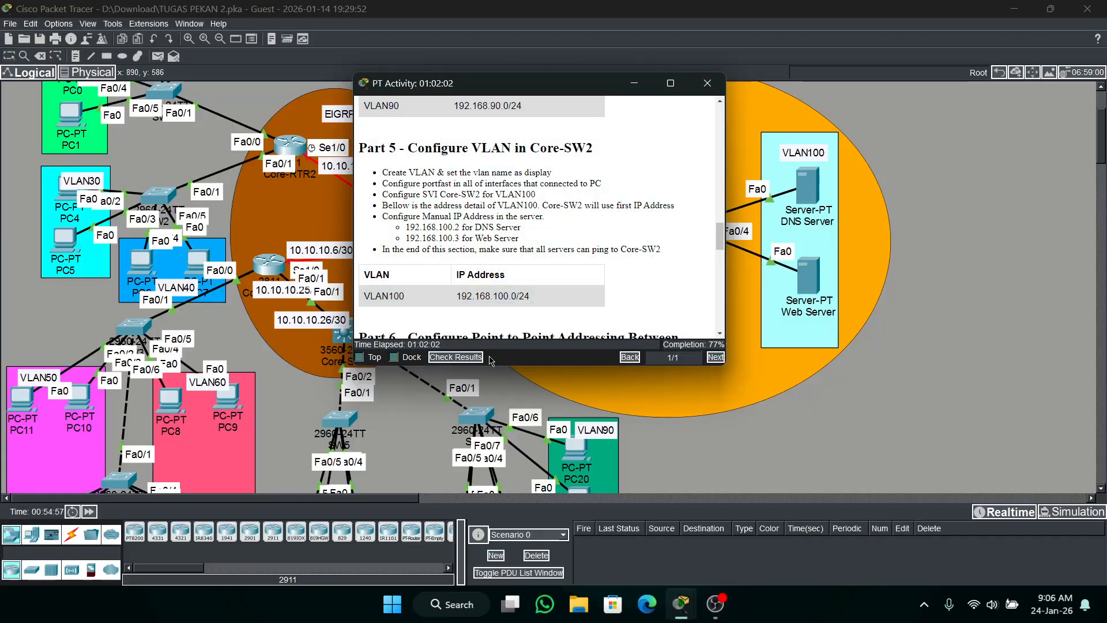
pyautogui.click(459, 357)
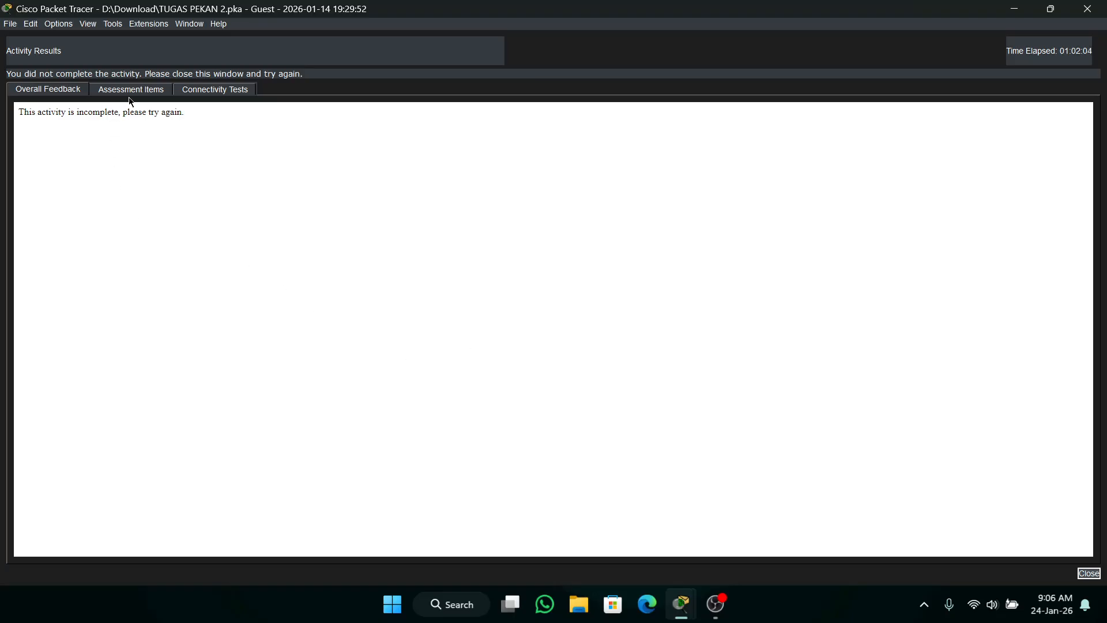
pyautogui.click(130, 89)
pyautogui.moveTo(940, 163); pyautogui.dragTo(917, 363)
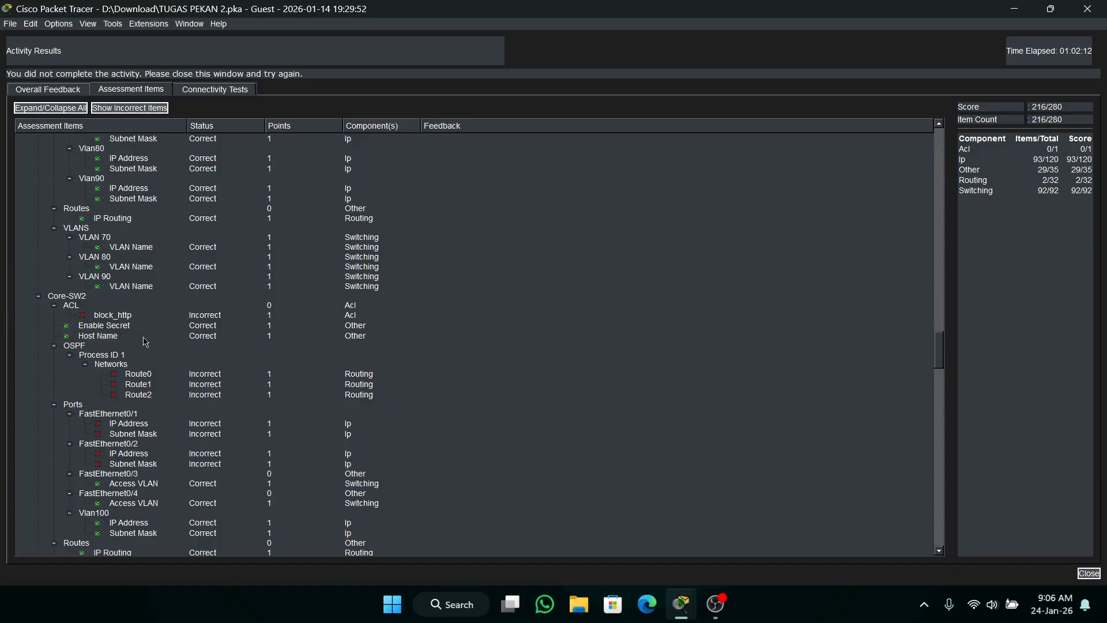
pyautogui.scroll(-3, 134, 329)
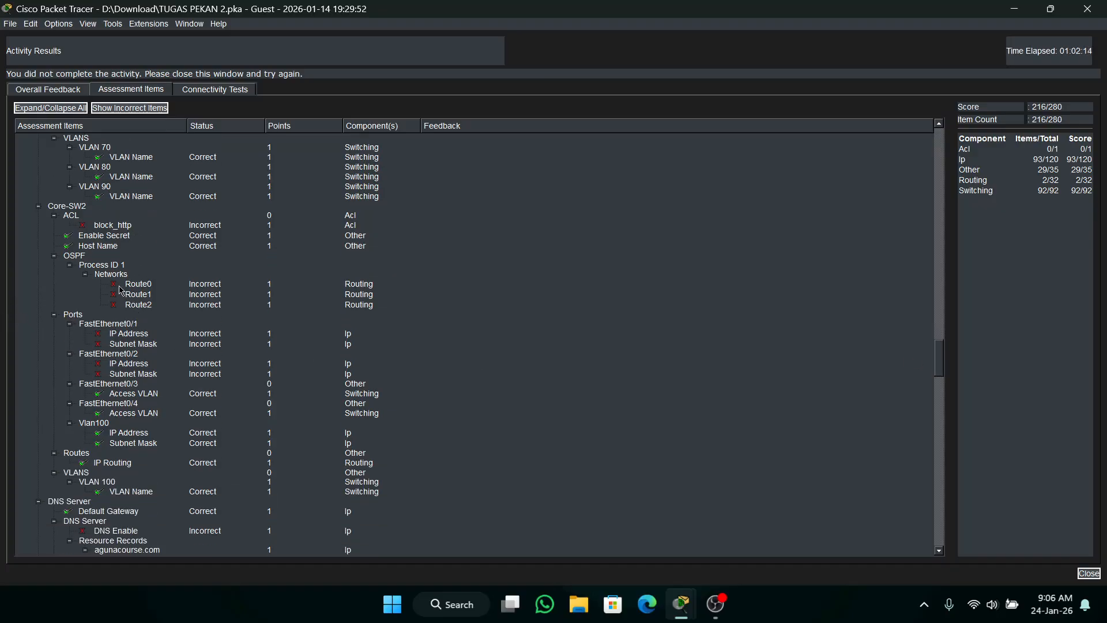
pyautogui.scroll(-2, 86, 281)
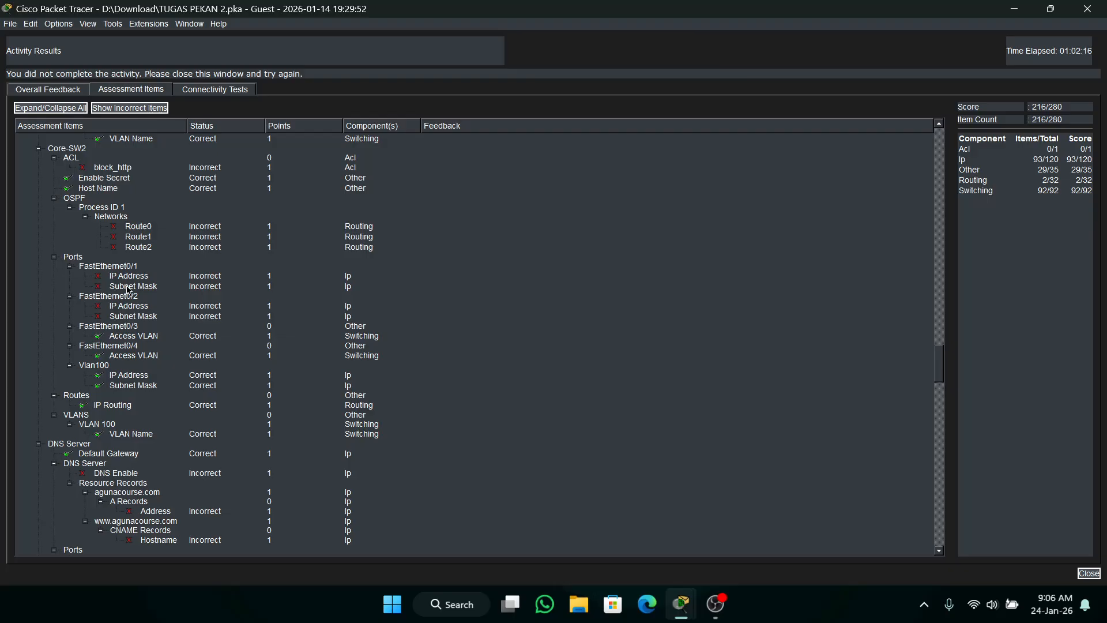
pyautogui.scroll(-1, 137, 348)
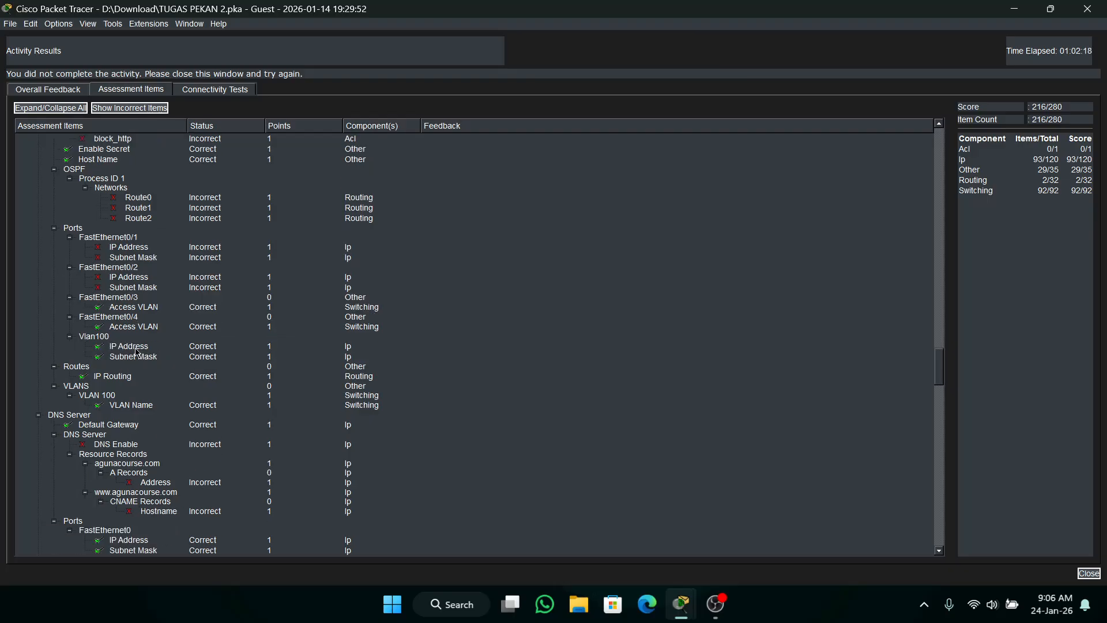
pyautogui.scroll(-1, 136, 351)
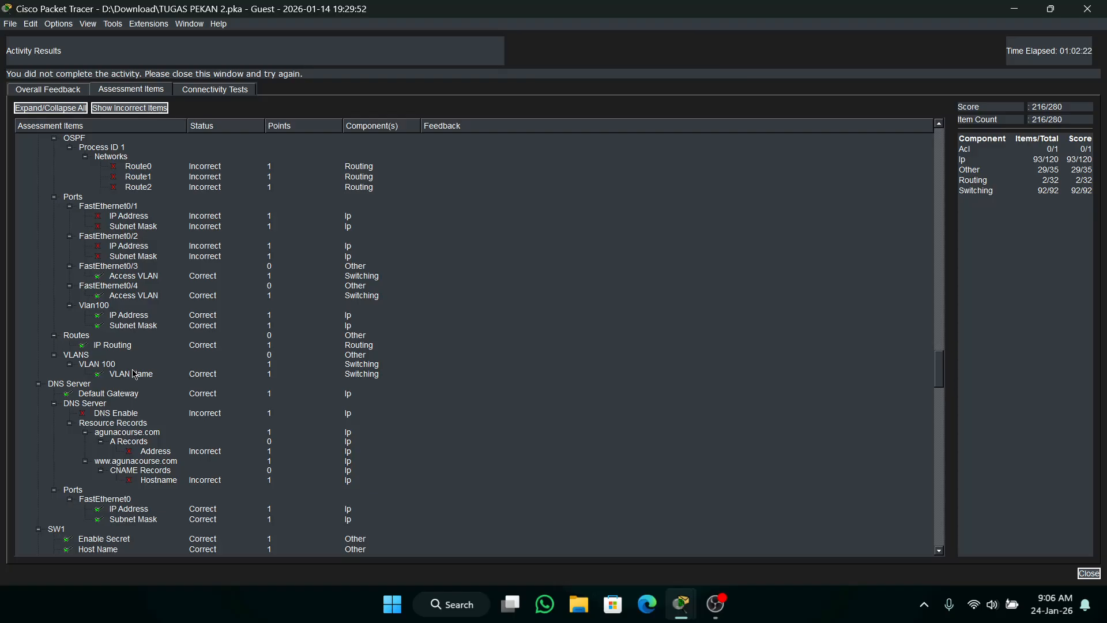
pyautogui.scroll(-1, 135, 376)
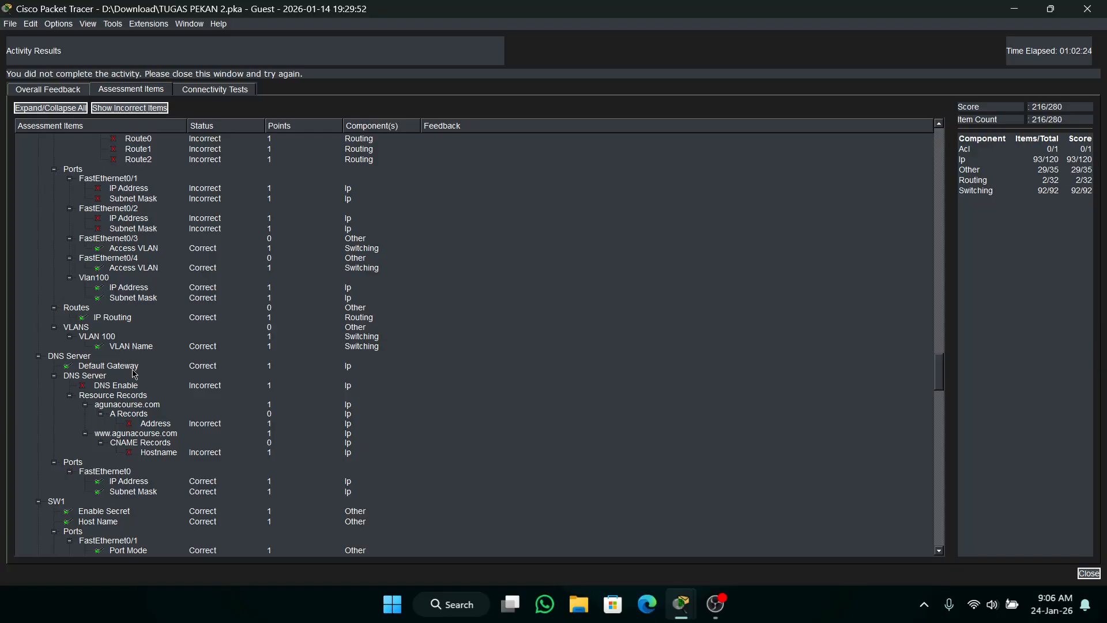
pyautogui.scroll(-1, 135, 375)
pyautogui.scroll(1, 134, 375)
pyautogui.scroll(5, 135, 376)
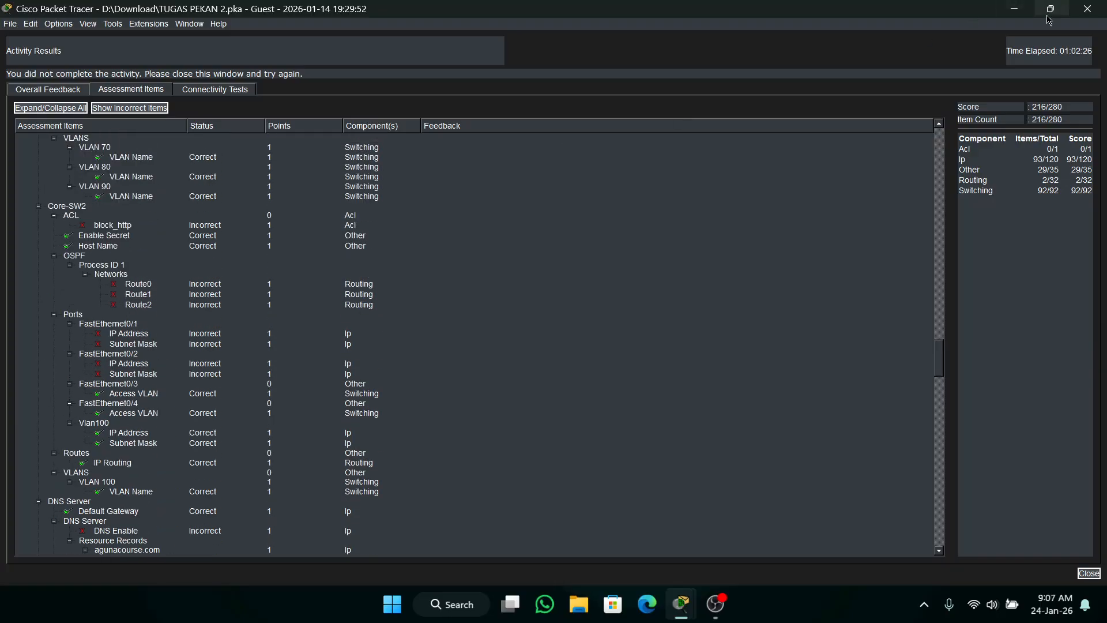
pyautogui.click(1091, 12)
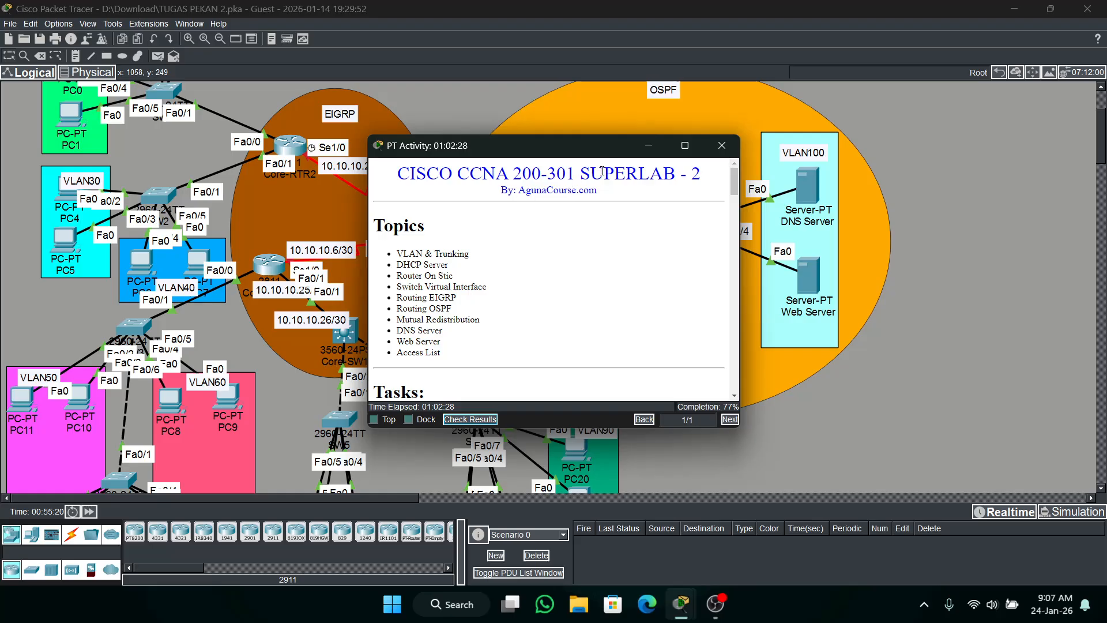
pyautogui.click(647, 147)
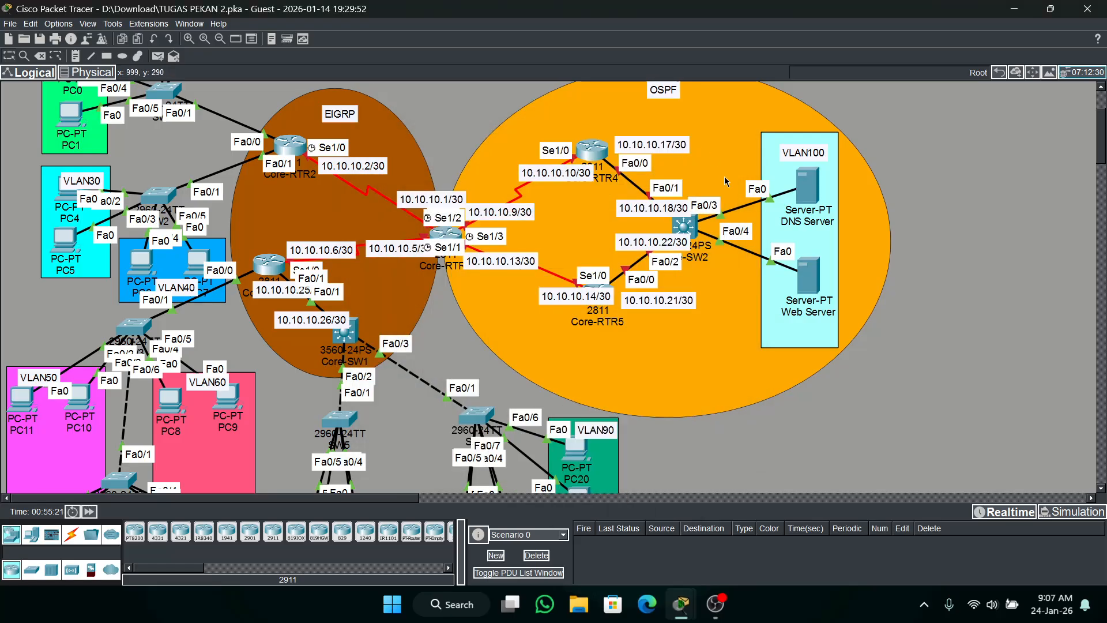
# On Core-SW2, turn interfaces fa0/1-2 into routed ports with the no switchport command.
pyautogui.click(679, 221)
pyautogui.moveTo(272, 214); pyautogui.dragTo(274, 205)
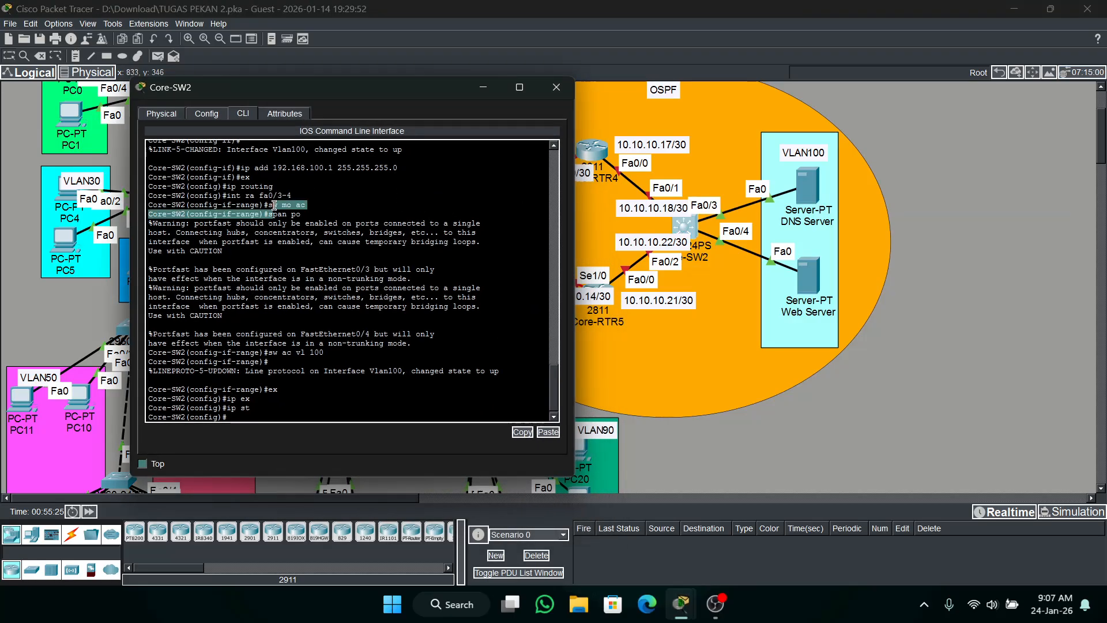
pyautogui.write('inr ')
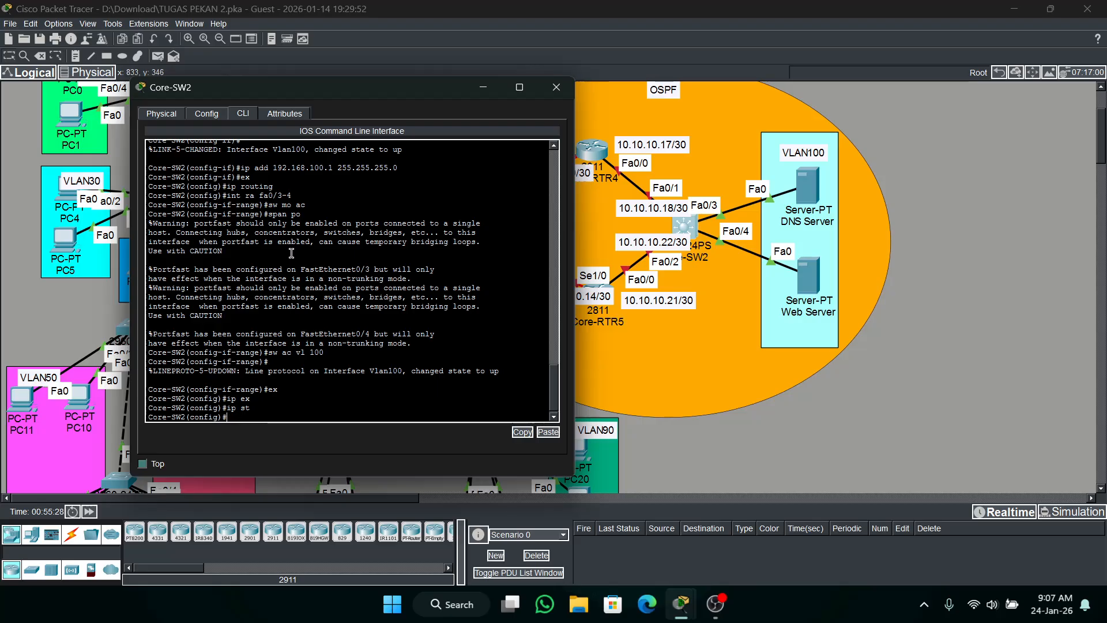
pyautogui.write('t ra fa01')
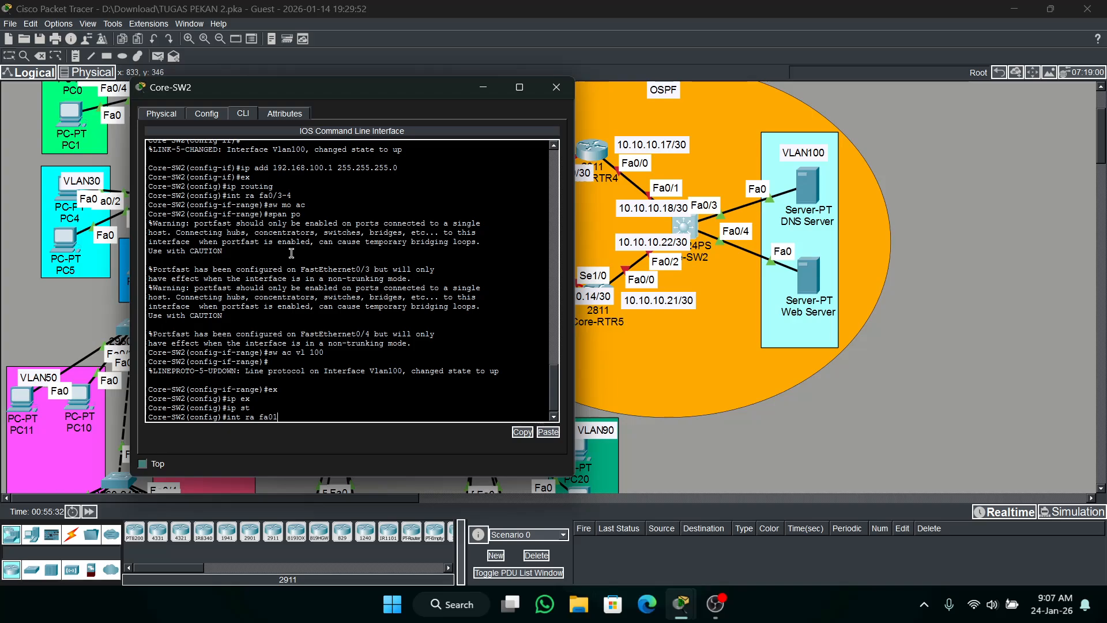
pyautogui.write('-2')
pyautogui.press('BackSpace')
pyautogui.press('BackSpace')
pyautogui.press('BackSpace')
pyautogui.write('/1-2')
pyautogui.press('Return')
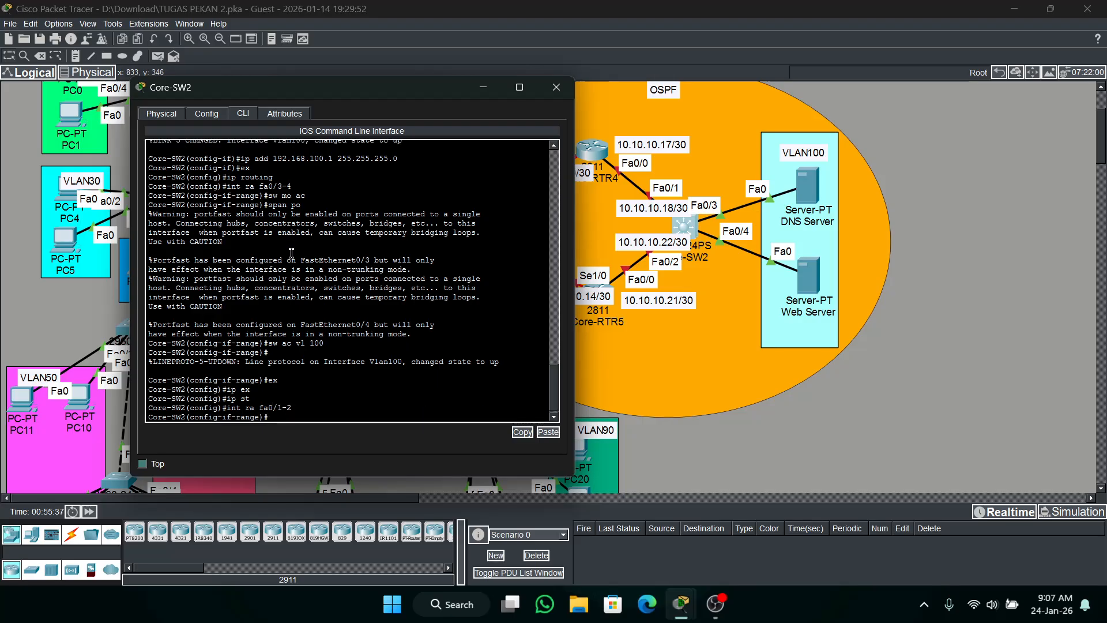
pyautogui.write('no sw')
pyautogui.press('Tab')
pyautogui.press('Return')
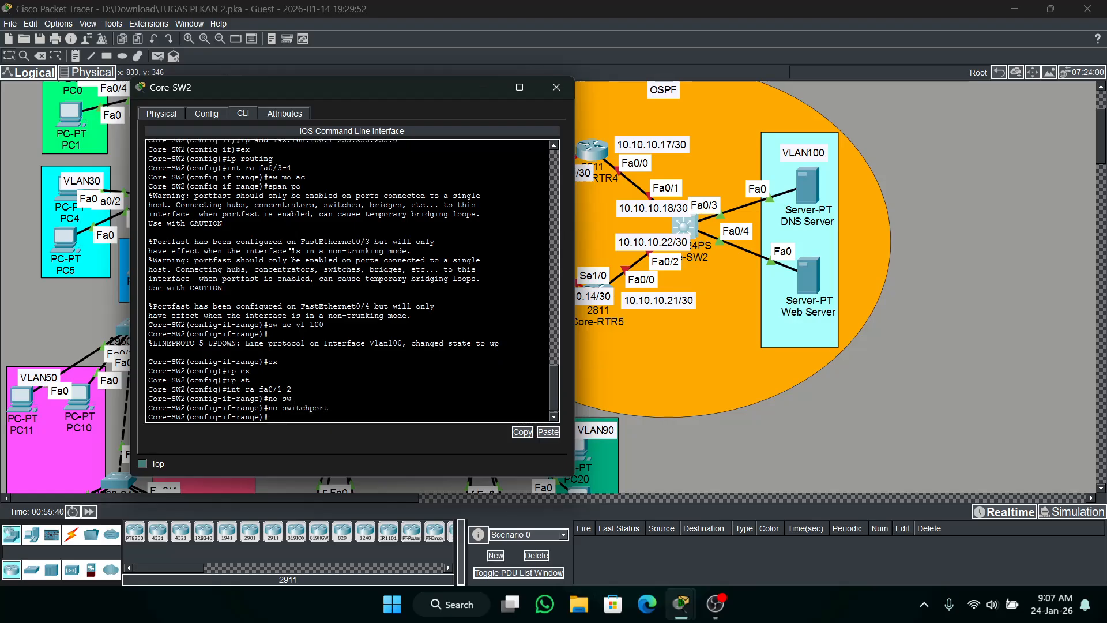
# Assign IP address 10.10.10.18 with mask 255.255.255.252 to Core-SW2's interface fa0/1.
pyautogui.write('int fa0/1')
pyautogui.press('Return')
pyautogui.write('ip ')
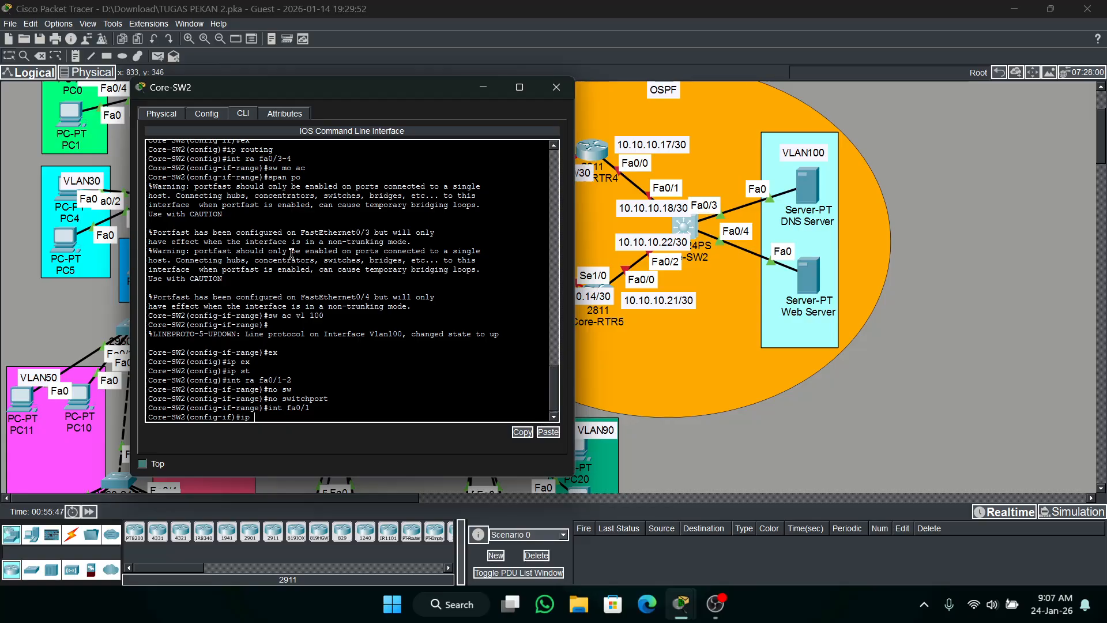
pyautogui.write('add 10.10.10.18 255.255.255.252')
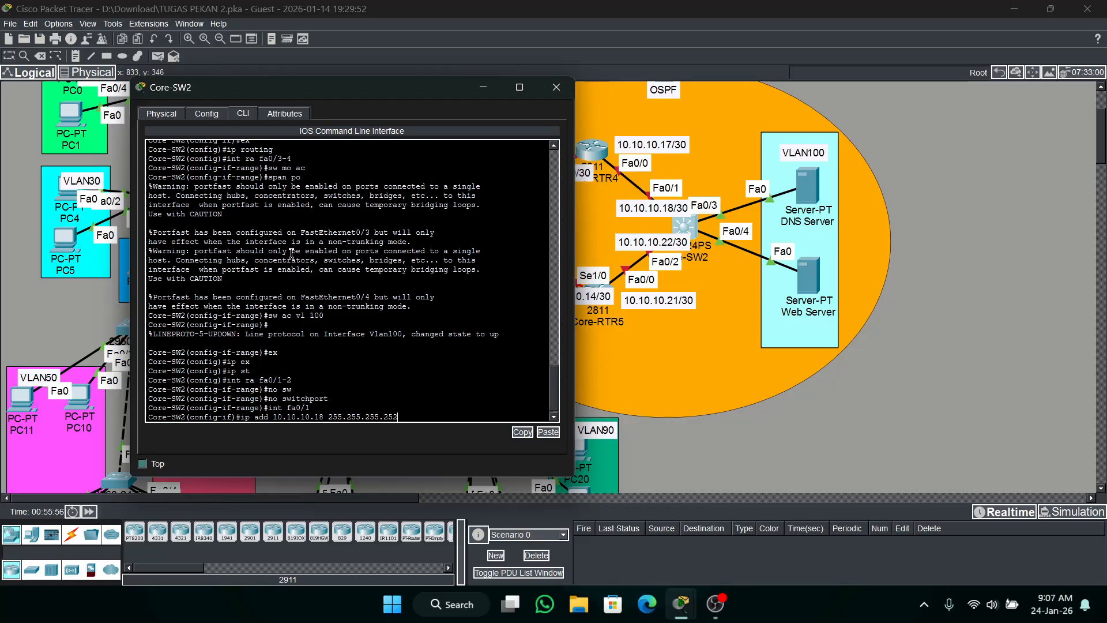
pyautogui.press('Return')
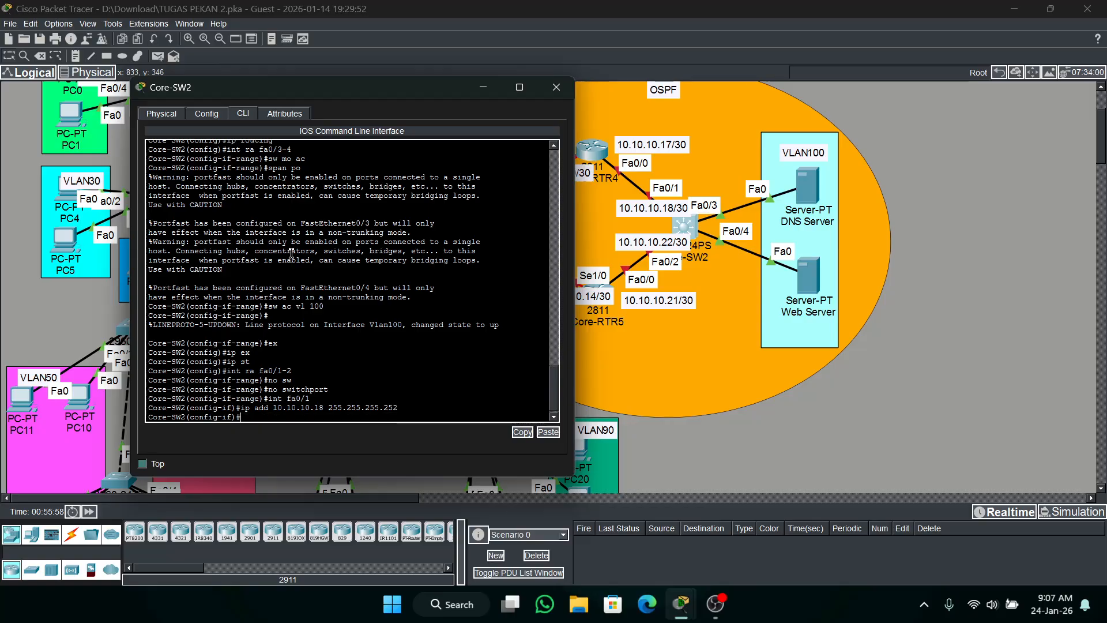
# Assign IP address 10.10.10.22 with mask 255.255.255.252 to Core-SW2's interface fa0/2, exit interface configuration, and minimize the switch's window.
pyautogui.write('int fa0/2')
pyautogui.press('Return')
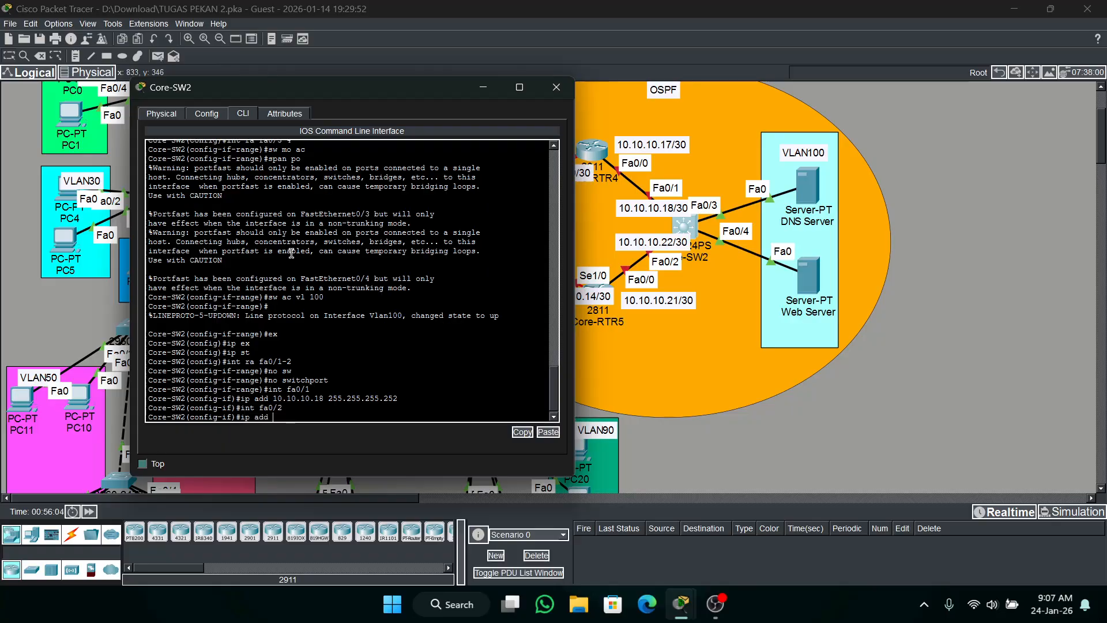
pyautogui.write('ip add 10.10.10.22 255.255.255.252')
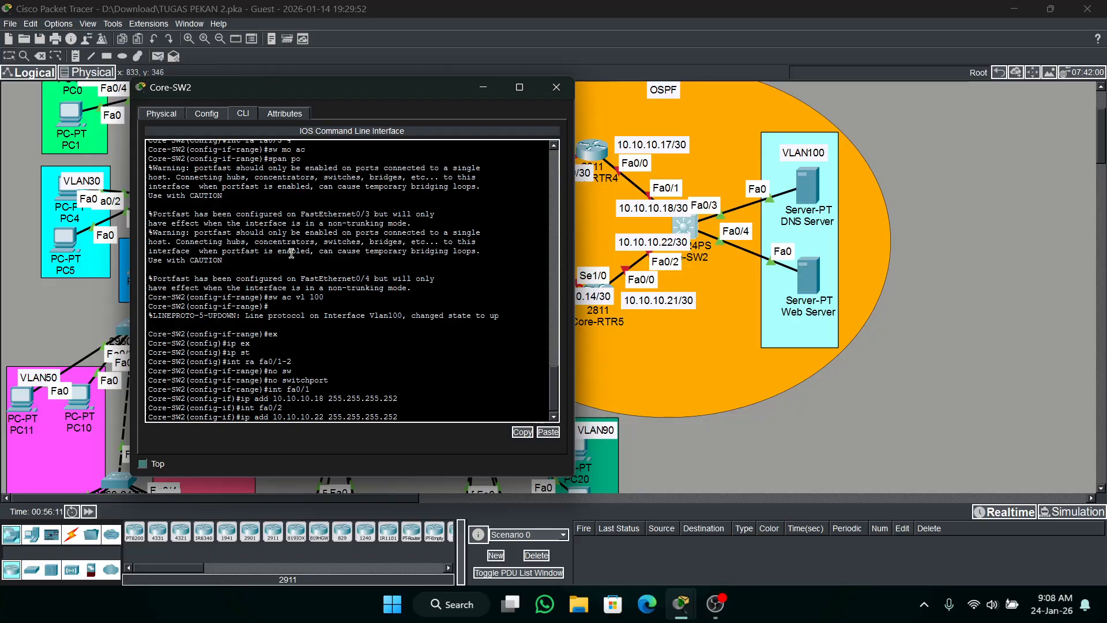
pyautogui.press('Return')
pyautogui.write('ex')
pyautogui.press('Return')
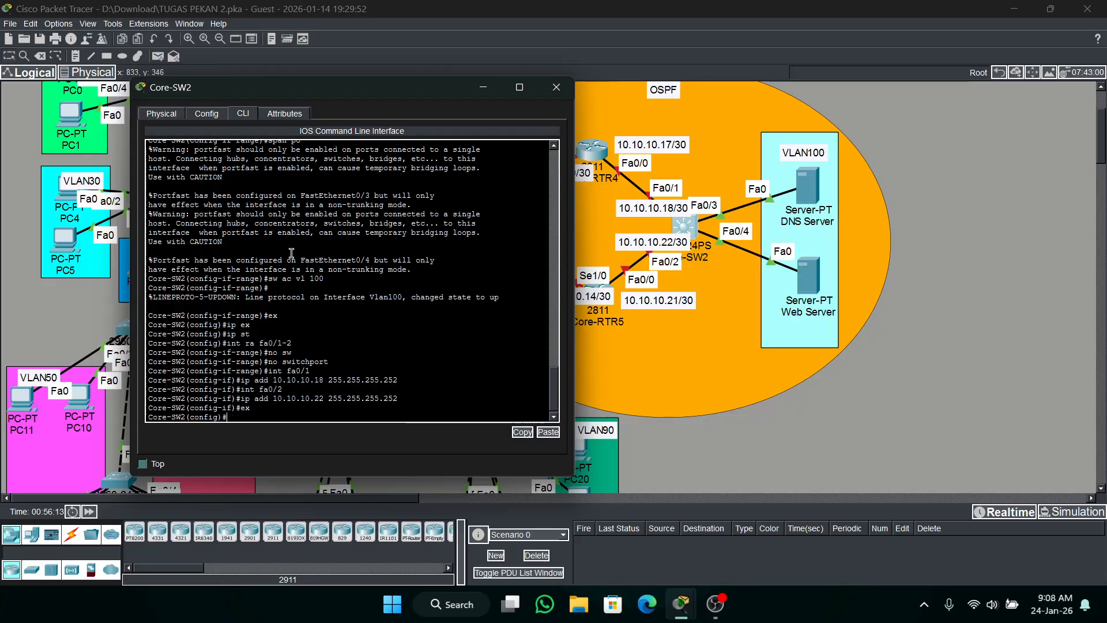
pyautogui.click(482, 90)
# Check the activity results again and examine the assessment status of Core-SW2's FastEthernet0/1 and FastEthernet0/2 addressing.
pyautogui.moveTo(680, 604)
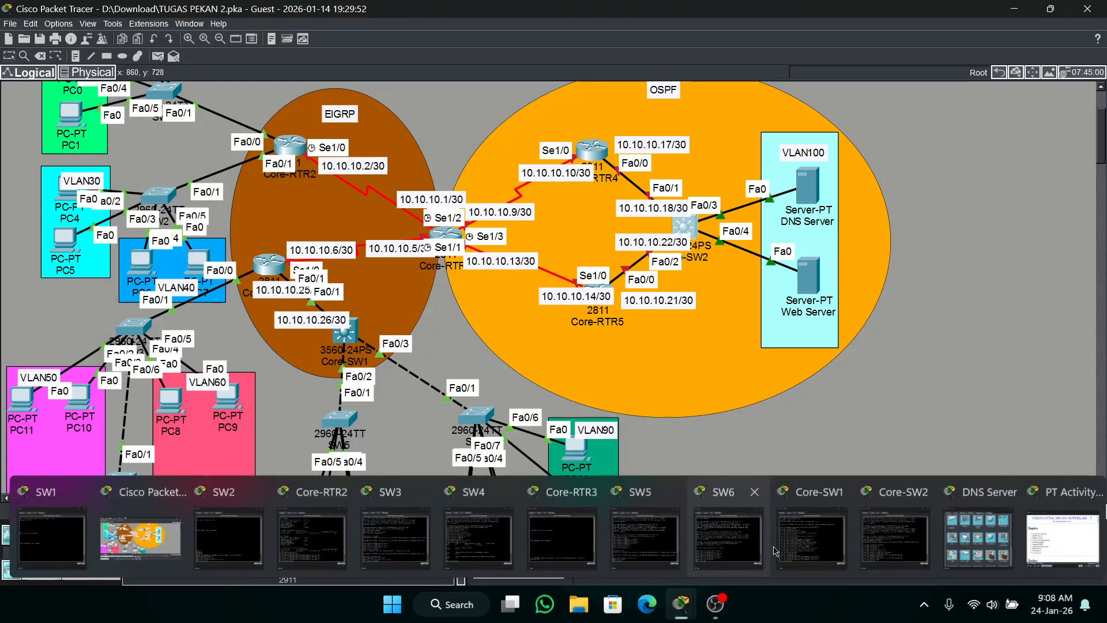
pyautogui.click(1062, 539)
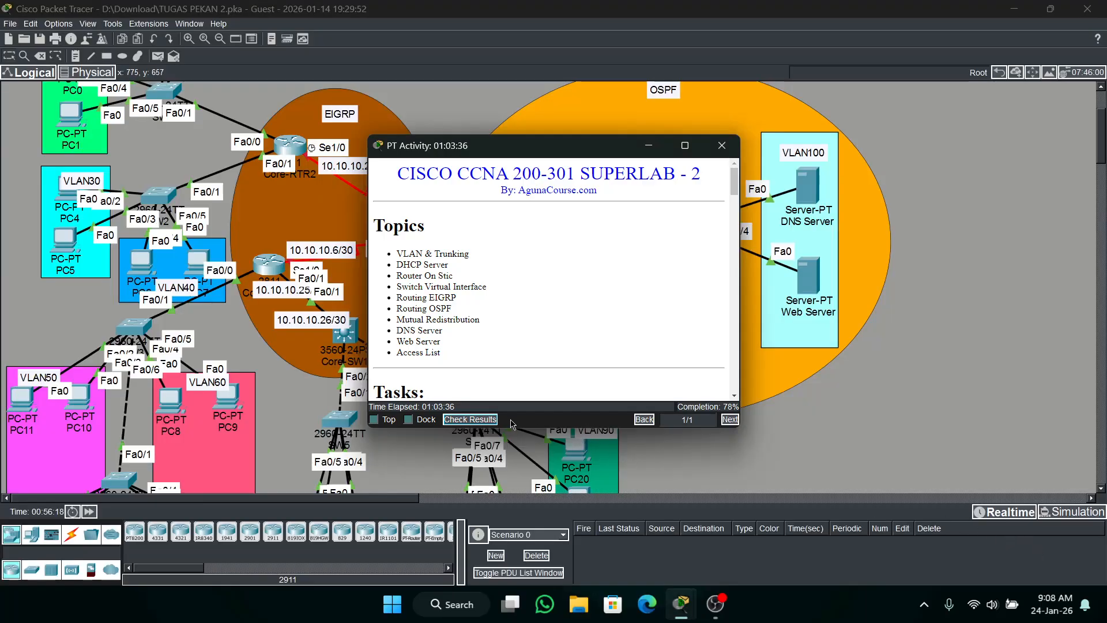
pyautogui.click(482, 419)
pyautogui.click(131, 91)
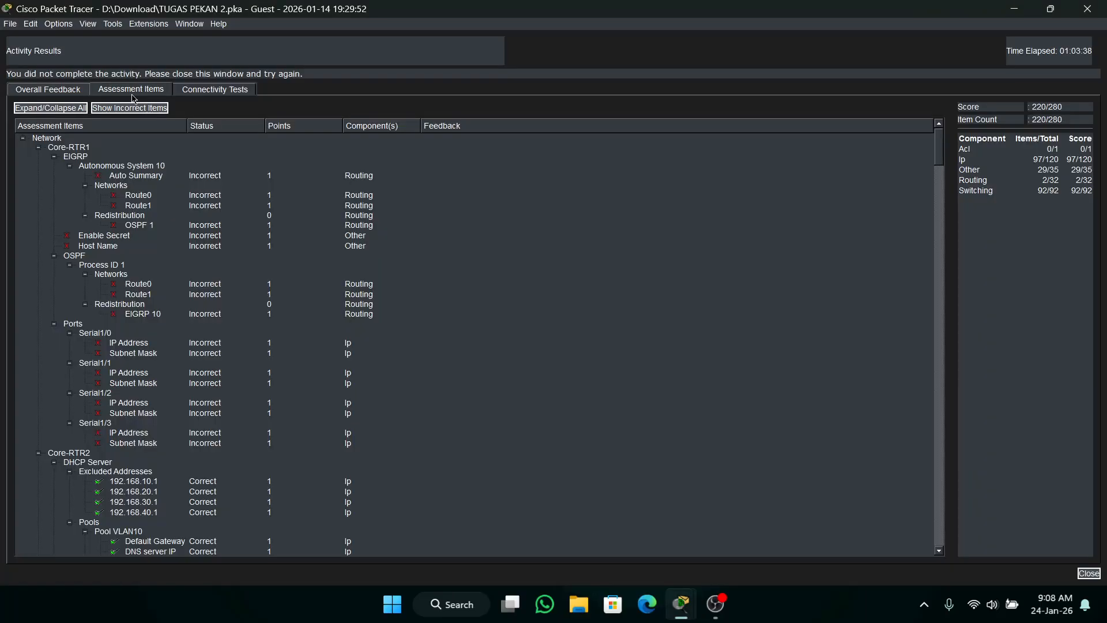
pyautogui.moveTo(937, 157); pyautogui.dragTo(937, 374)
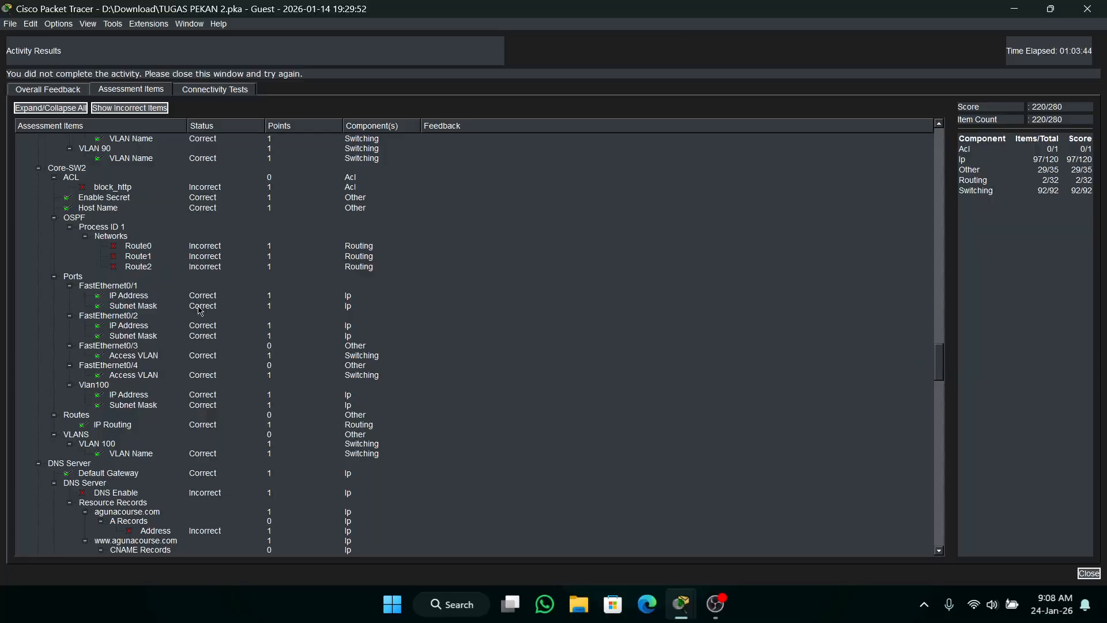
pyautogui.scroll(-2, 200, 310)
pyautogui.scroll(-2, 203, 310)
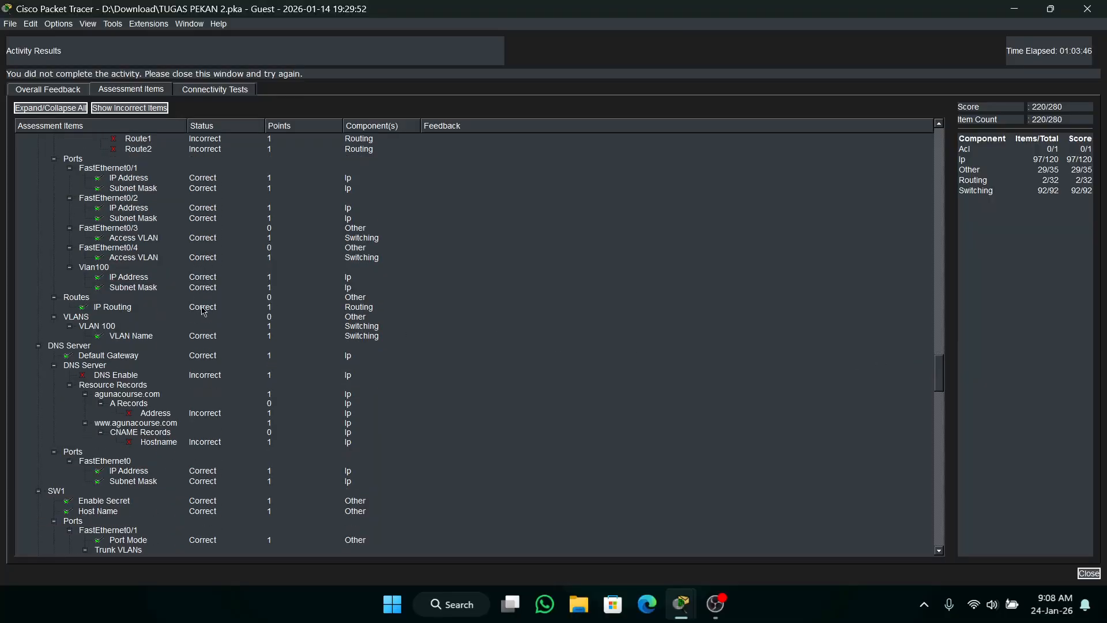
# Examine the assessment items from Core-SW2 down to the Web Server, including the OSPF and DNS entries.
pyautogui.scroll(4, 207, 311)
pyautogui.scroll(2, 215, 311)
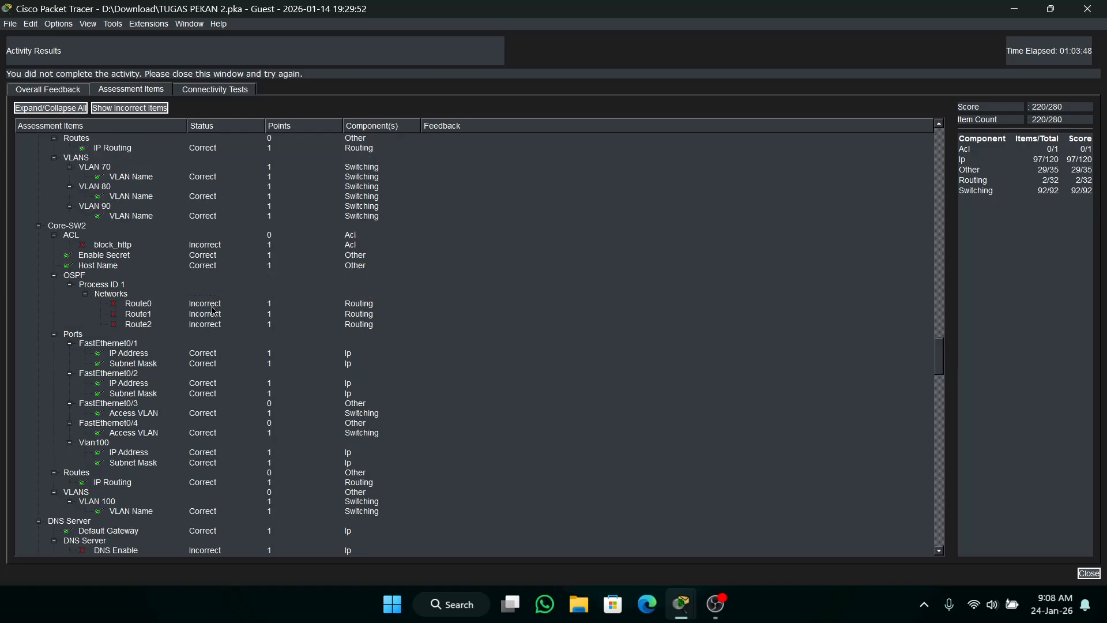
pyautogui.scroll(-9, 214, 311)
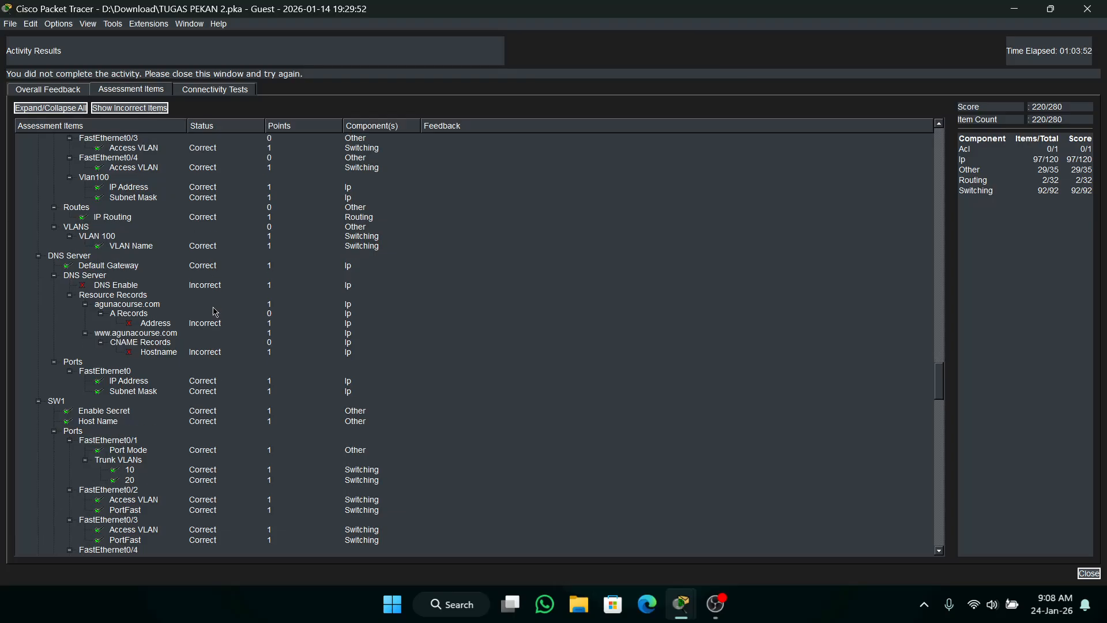
pyautogui.scroll(-2, 215, 311)
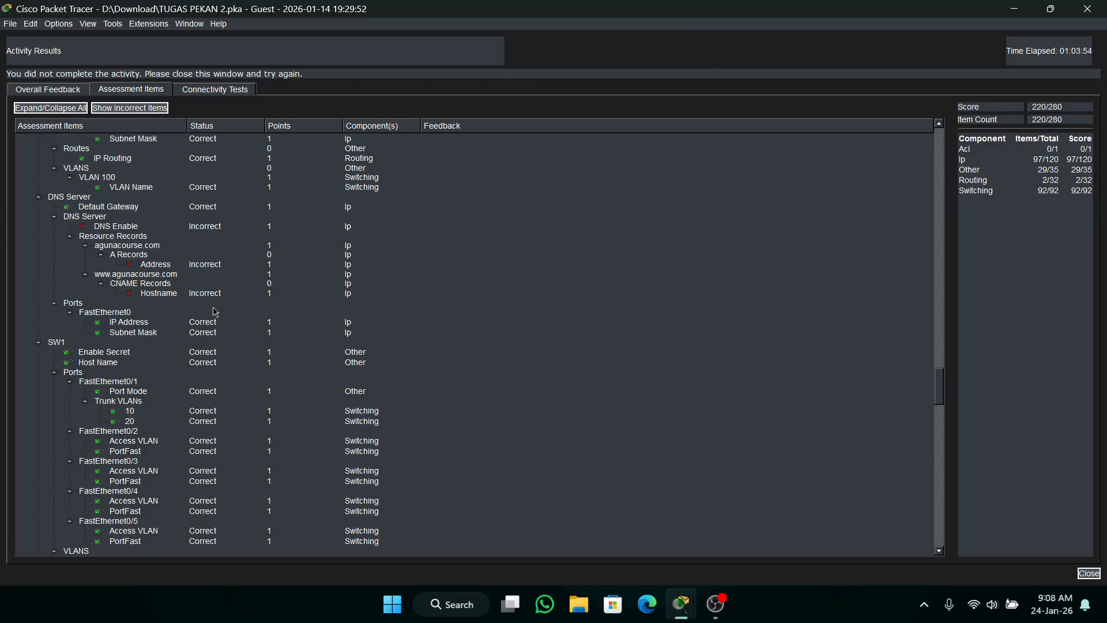
pyautogui.scroll(-19, 214, 311)
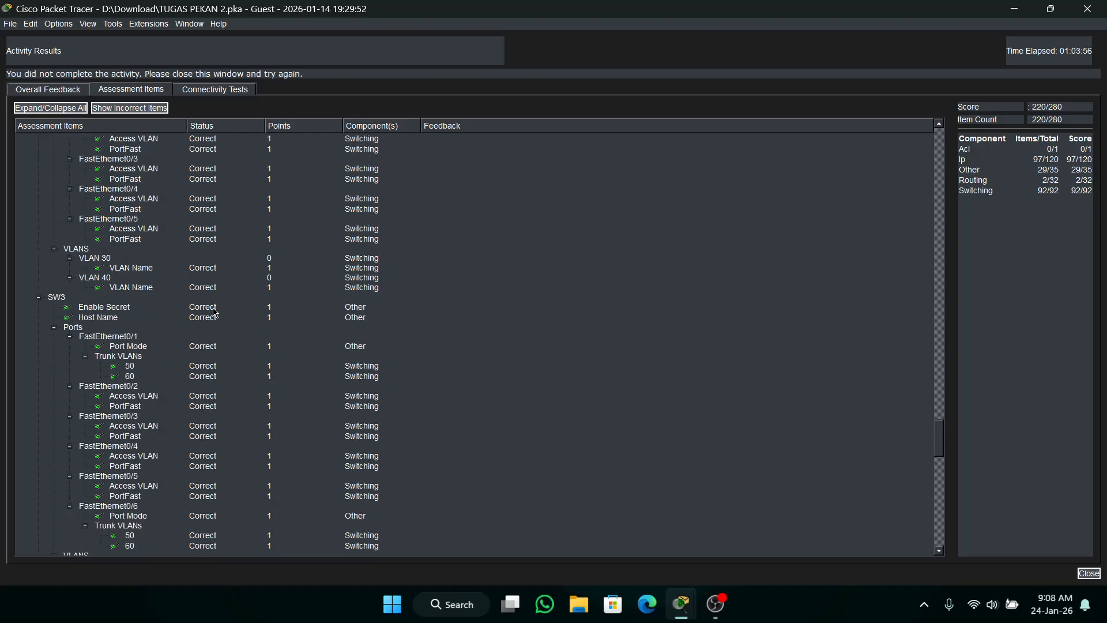
pyautogui.scroll(-20, 214, 312)
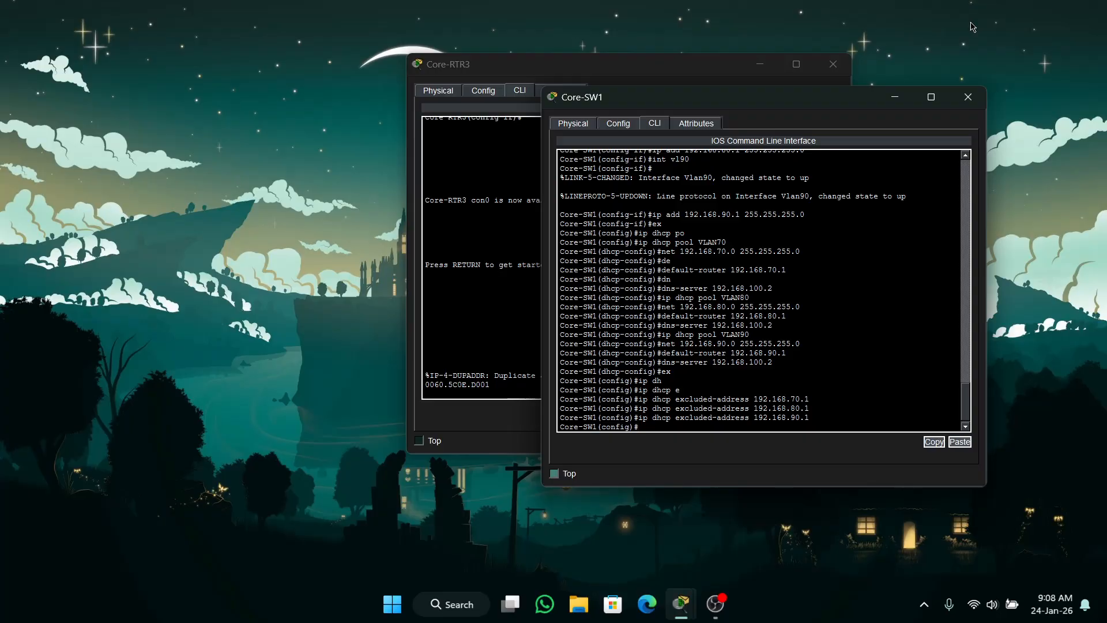
# Clear the Core-SW1, Core-RTR3, DNS Server, activity results and PT Activity windows away to return to the topology.
pyautogui.click(968, 97)
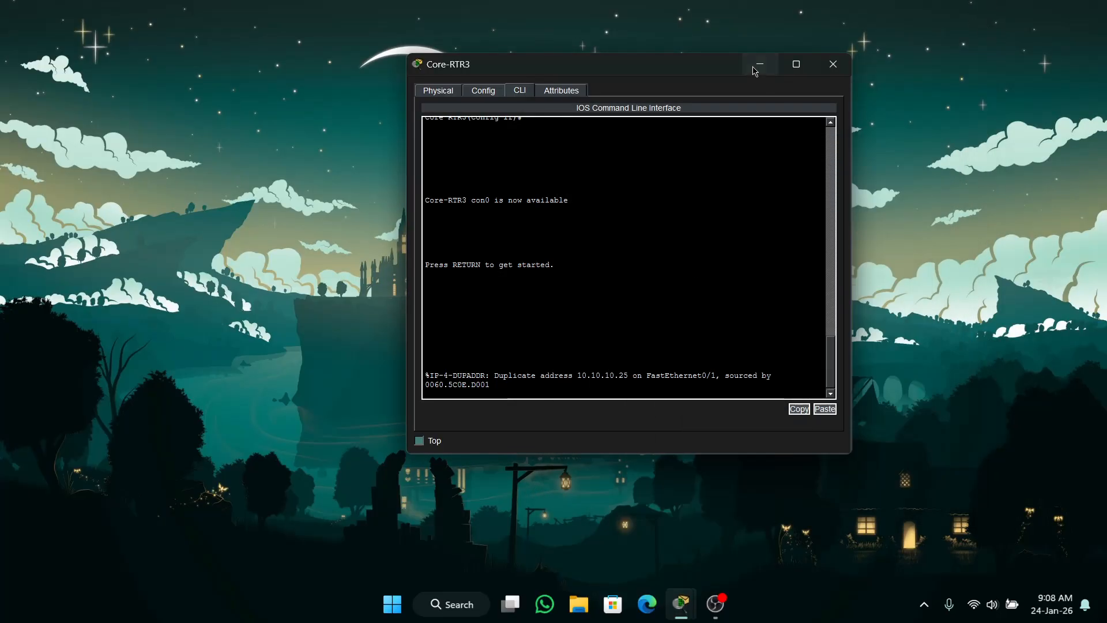
pyautogui.click(760, 64)
pyautogui.moveTo(681, 604)
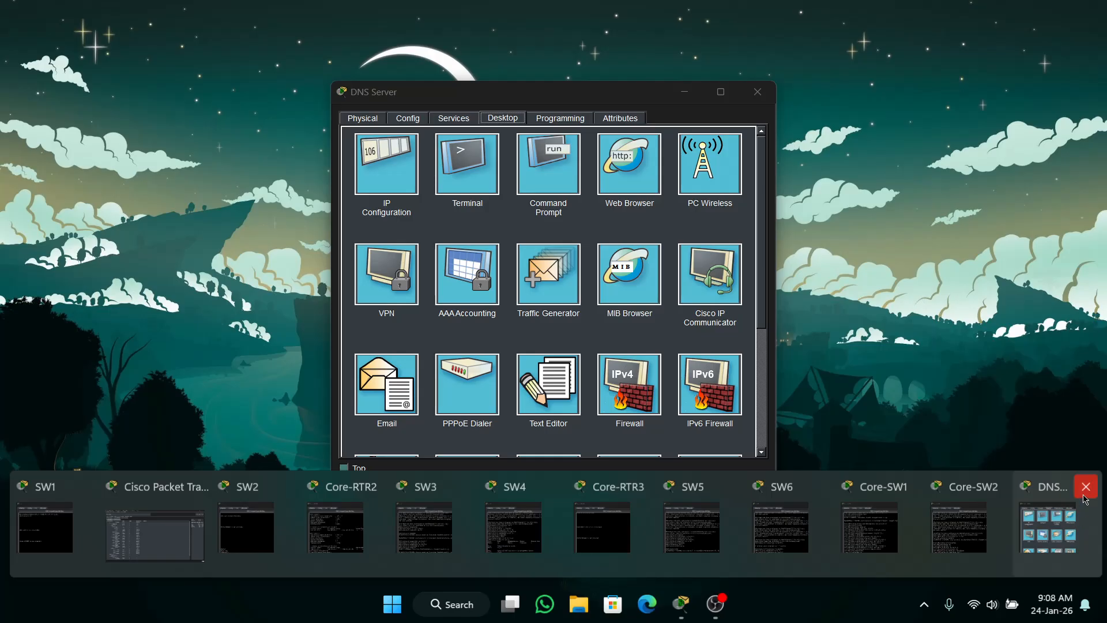
pyautogui.click(1079, 484)
pyautogui.click(156, 525)
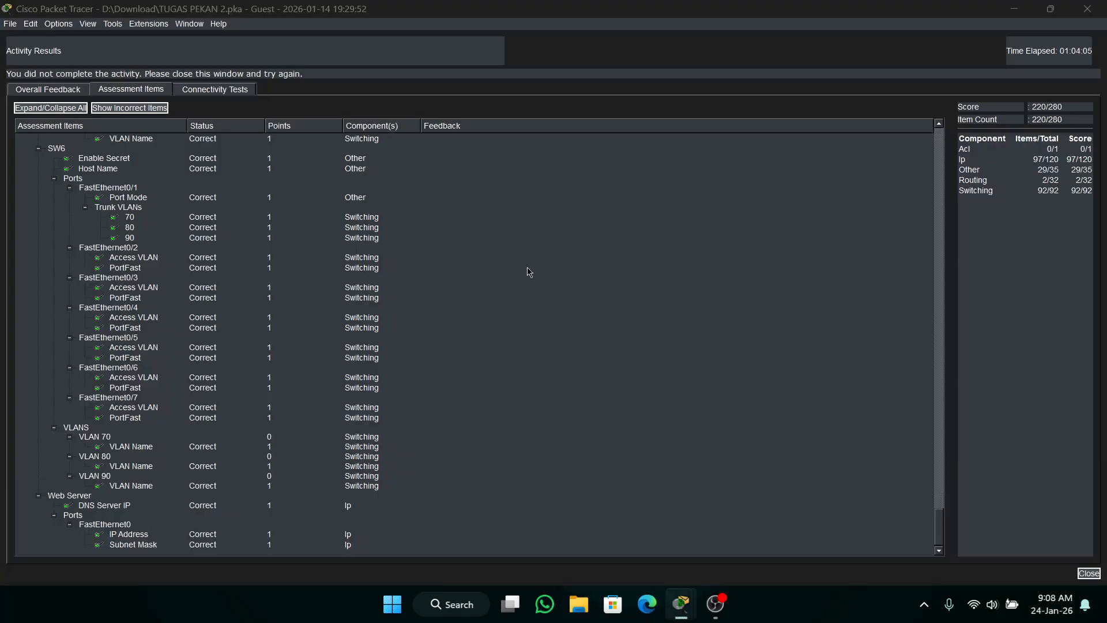
pyautogui.click(1088, 8)
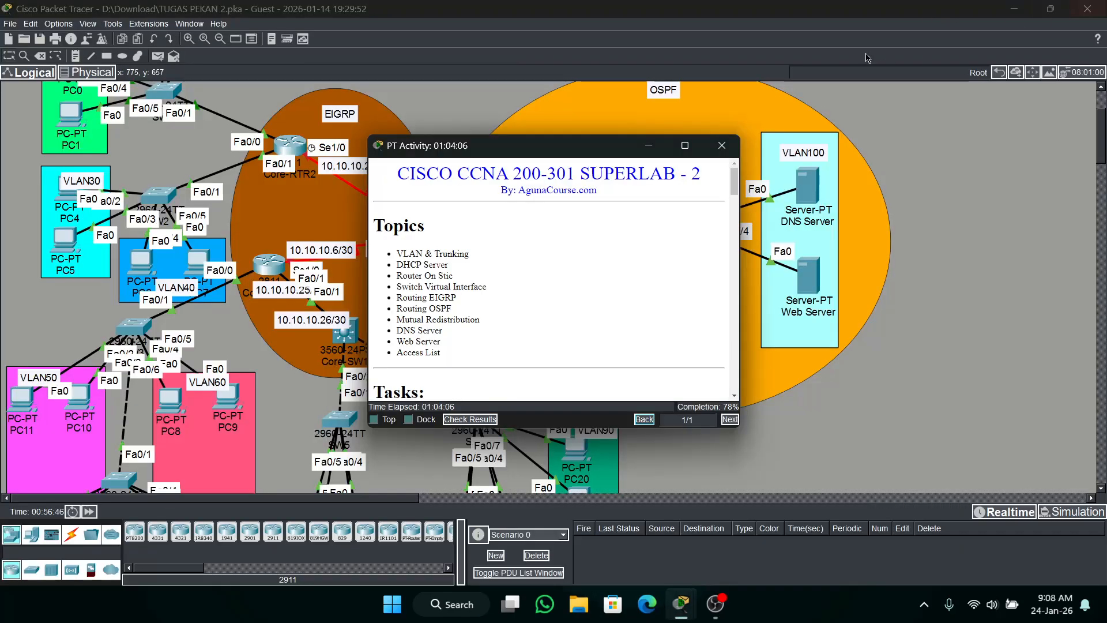
pyautogui.click(651, 145)
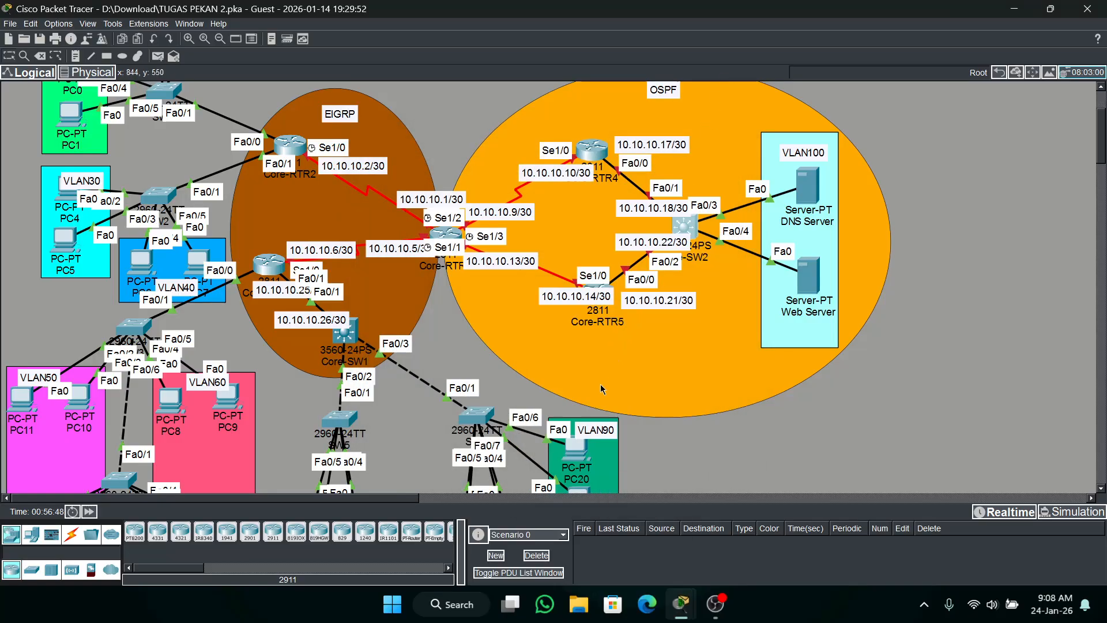
# Open the command line of Core-RTR4 in the OSPF area and enter global configuration mode.
pyautogui.scroll(-3, 601, 391)
pyautogui.scroll(6, 601, 391)
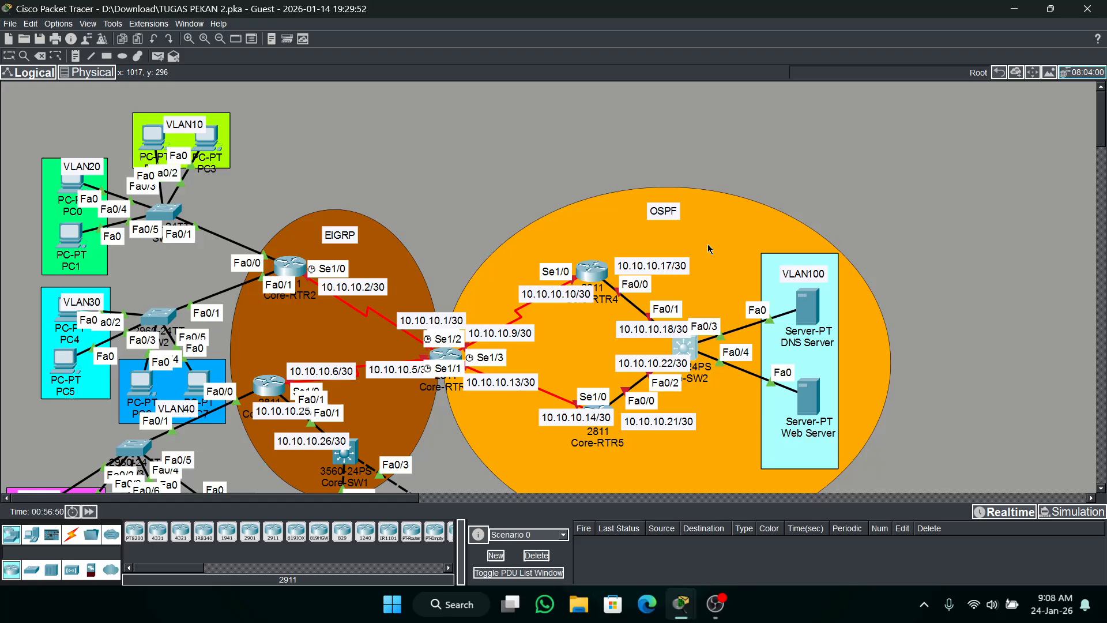
pyautogui.click(617, 271)
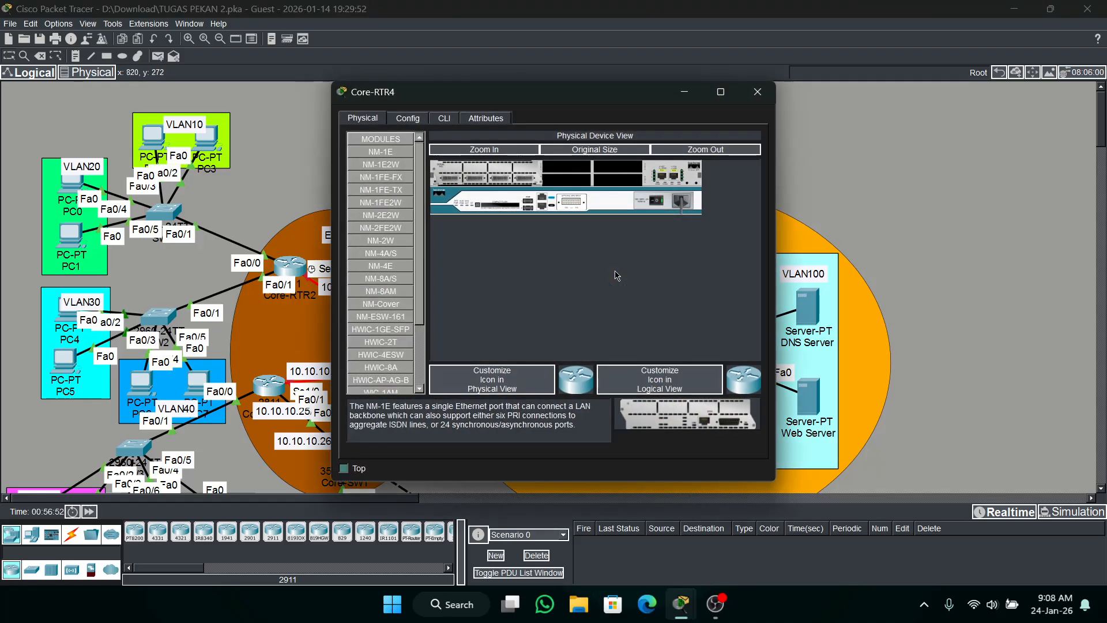
pyautogui.click(438, 121)
pyautogui.moveTo(475, 187); pyautogui.dragTo(474, 211)
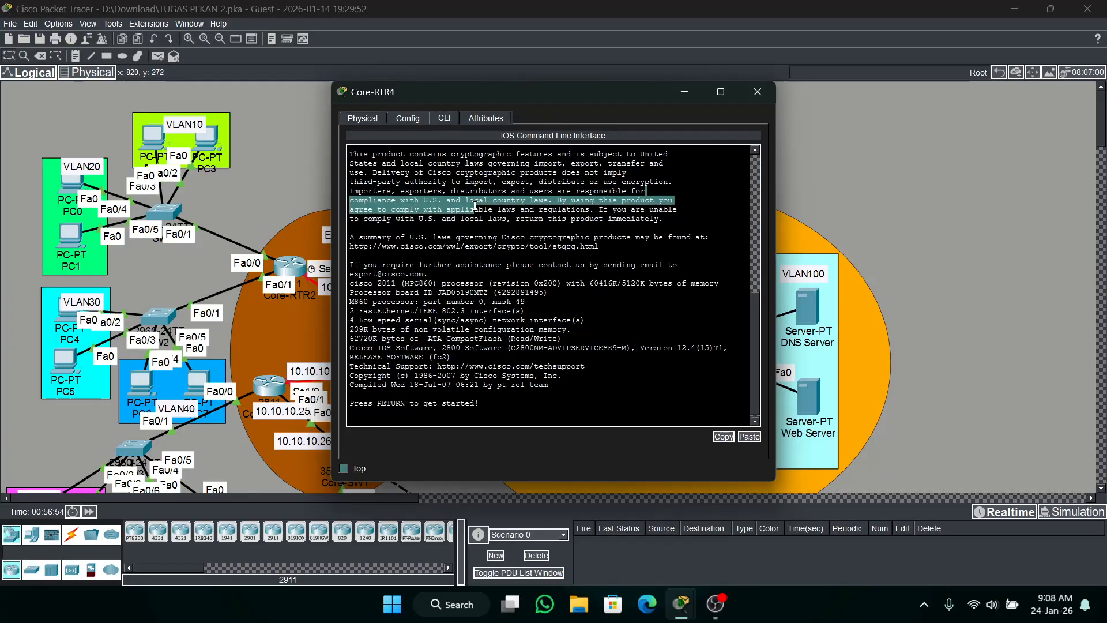
pyautogui.press('Return')
pyautogui.write('en')
pyautogui.press('Return')
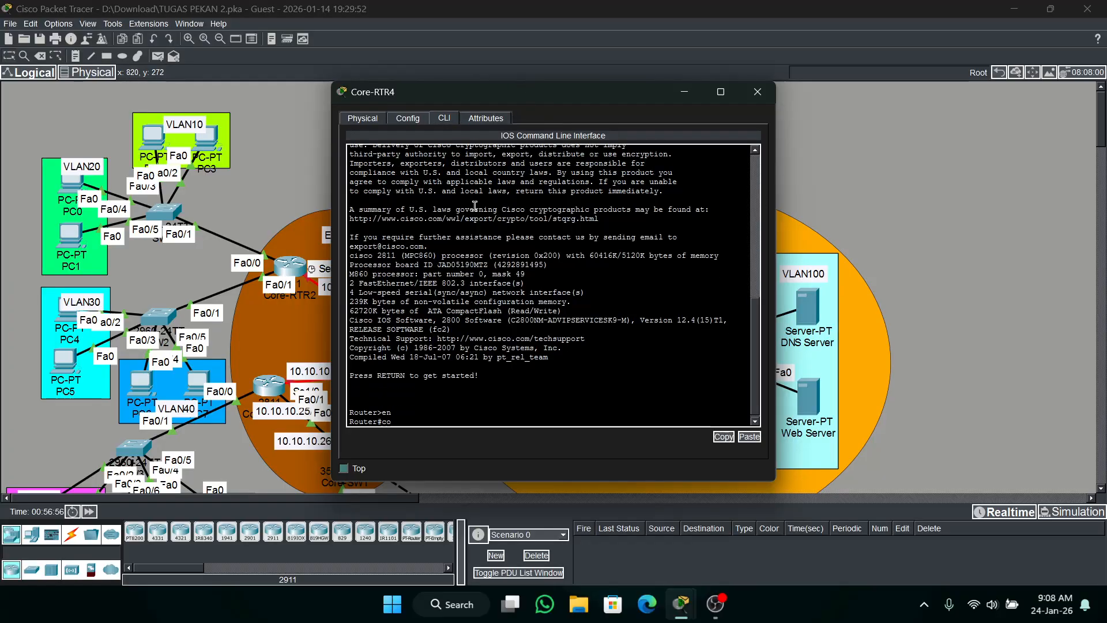
pyautogui.write('conf t')
pyautogui.press('Return')
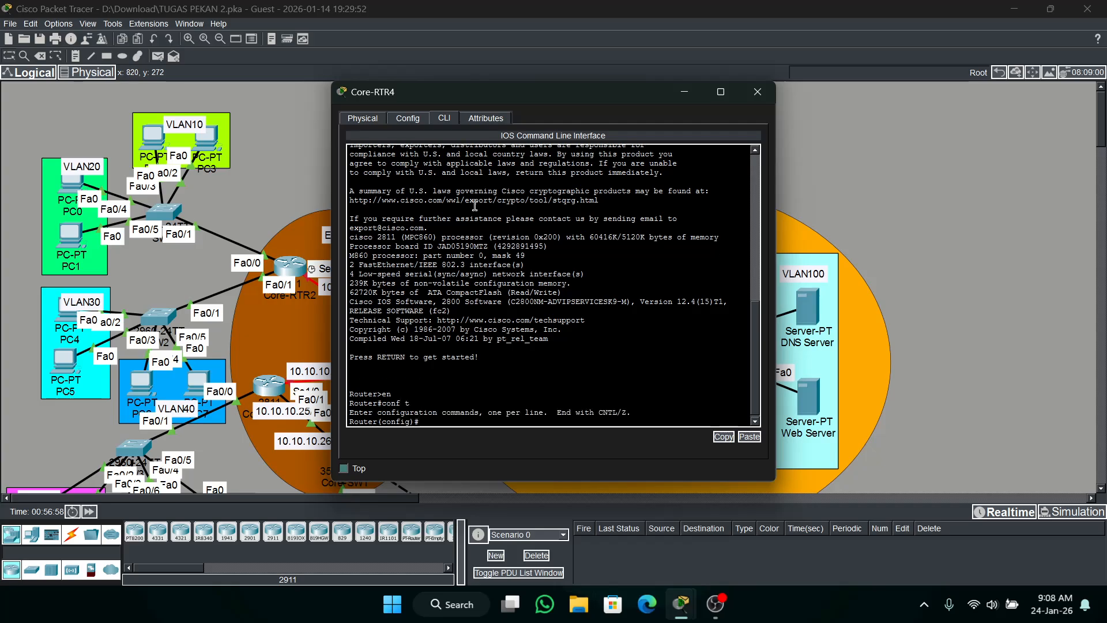
# Set the router's hostname to Core-RTR4 and configure its enable secret password.
pyautogui.write('h Core-RTR4')
pyautogui.press('Return')
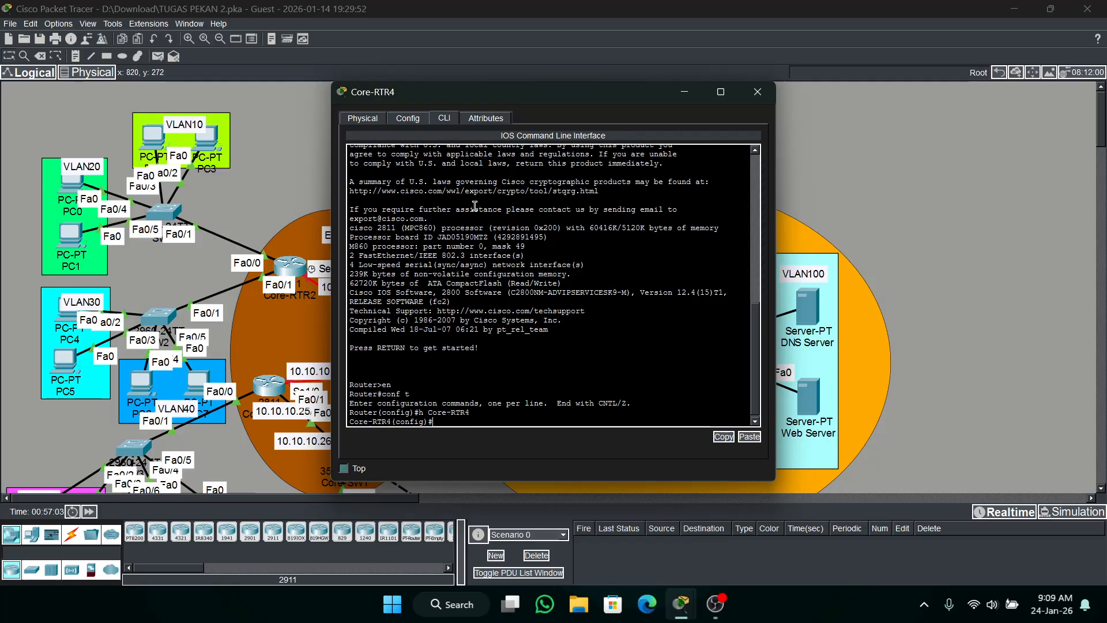
pyautogui.write('ena s cisco')
pyautogui.press('Return')
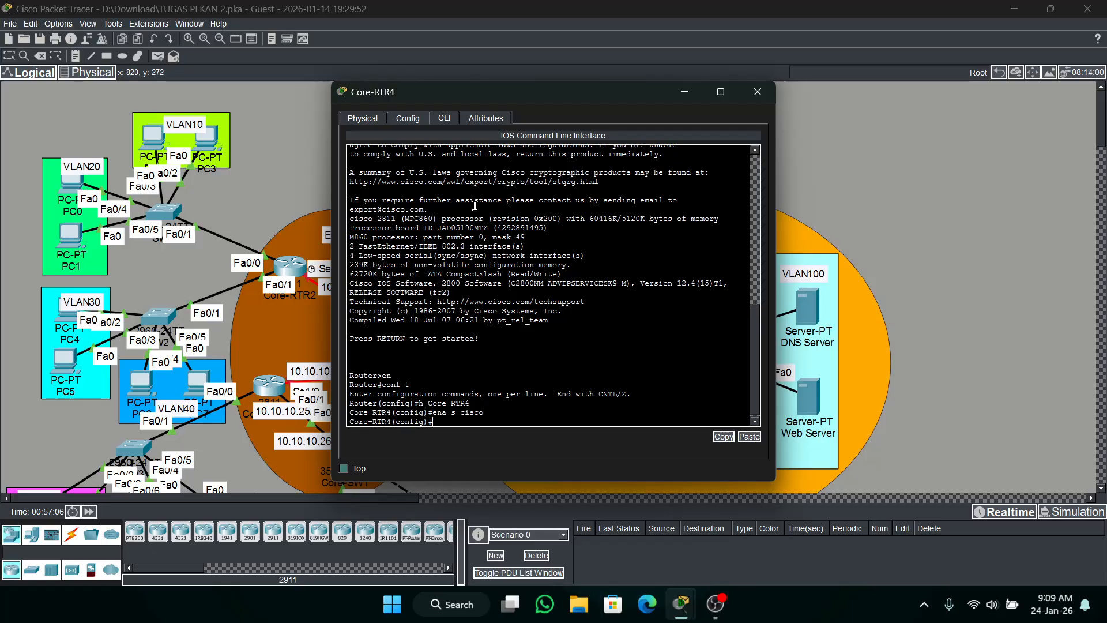
# Move Core-RTR4's window clear of the OSPF topology and enter configuration mode for interface fa0/0.
pyautogui.moveTo(529, 96); pyautogui.dragTo(246, 105)
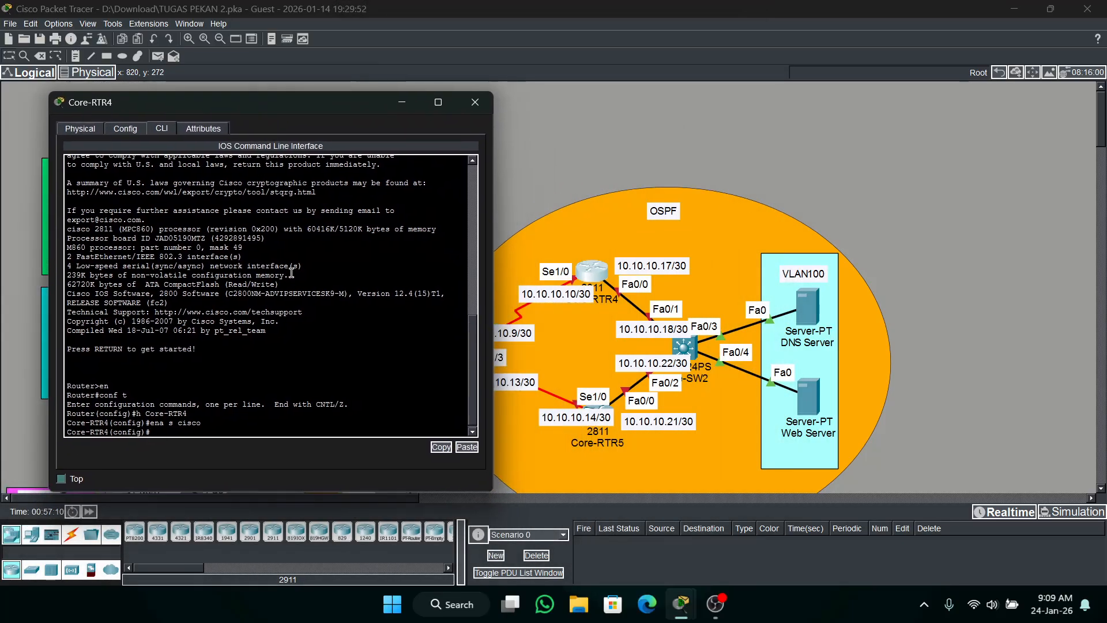
pyautogui.write('ip add fa0/0')
pyautogui.press('Return')
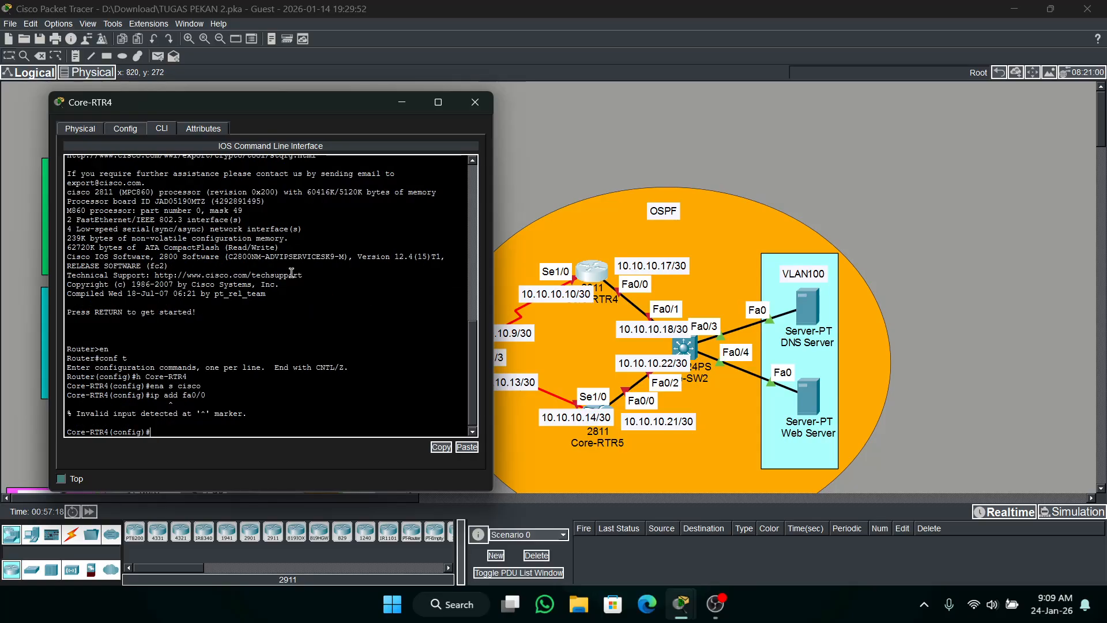
pyautogui.press('Up')
pyautogui.press('BackSpace')
pyautogui.press('BackSpace')
pyautogui.press('BackSpace')
pyautogui.press('BackSpace')
pyautogui.press('BackSpace')
pyautogui.press('BackSpace')
pyautogui.press('BackSpace')
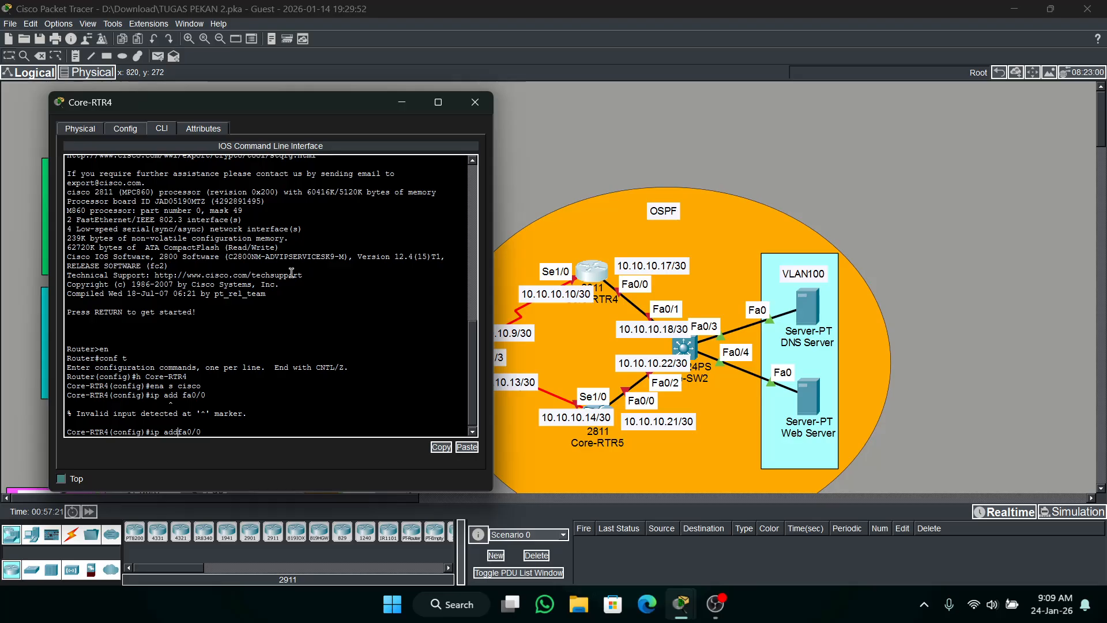
pyautogui.write('int')
pyautogui.press('Return')
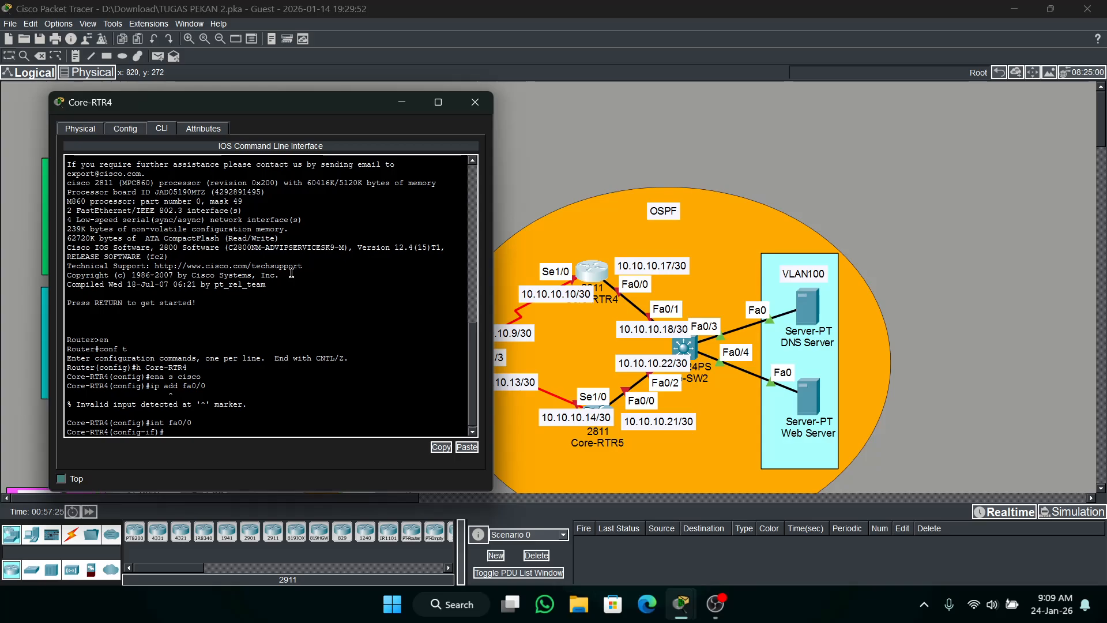
# Assign IP address 10.10.10.17 with mask 255.255.255.252 to Core-RTR4's fa0/0 and enable the interface.
pyautogui.write('ip add 10.10.10.1')
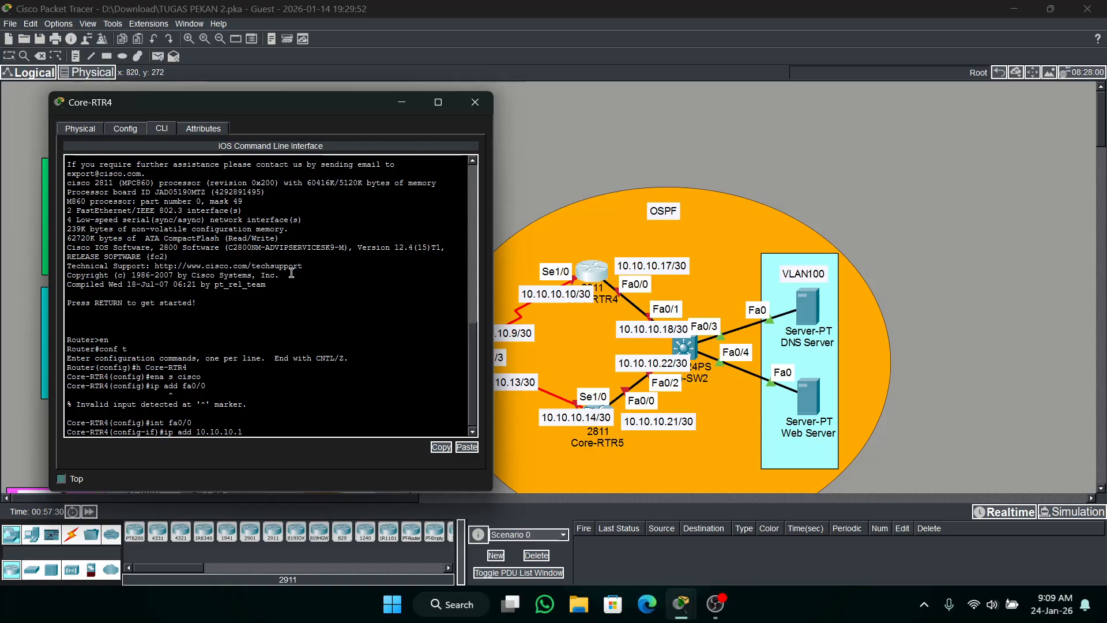
pyautogui.write('7 255.255.255.252')
pyautogui.press('Return')
pyautogui.write('no sh')
pyautogui.press('Return')
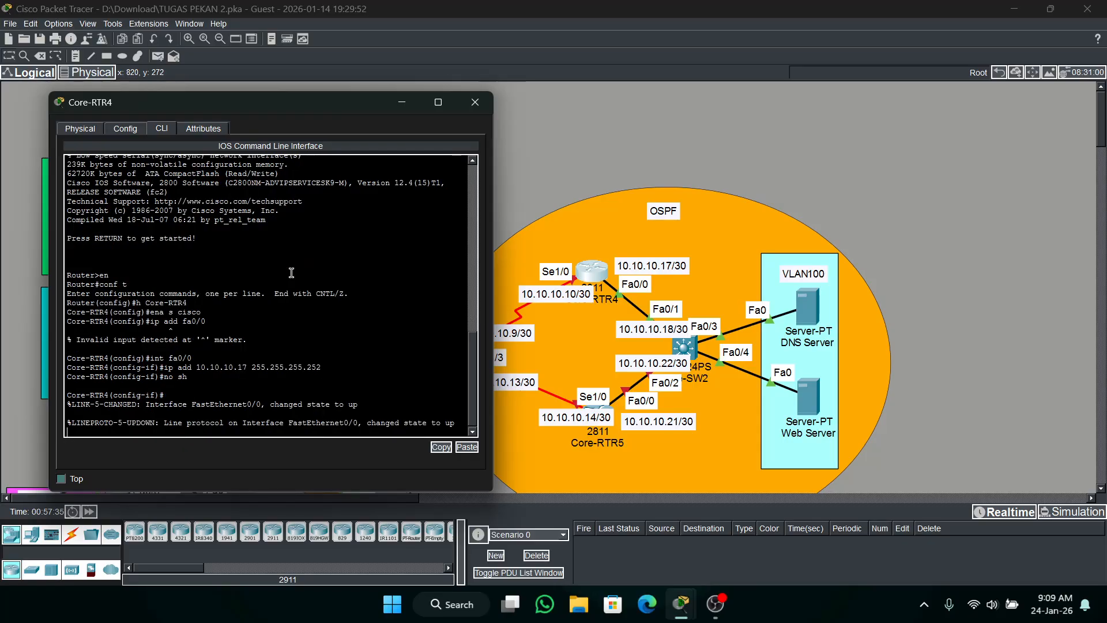
# Test connectivity by sending a simple PDU from Core-RTR4 to Core-SW2.
pyautogui.click(157, 57)
pyautogui.click(597, 271)
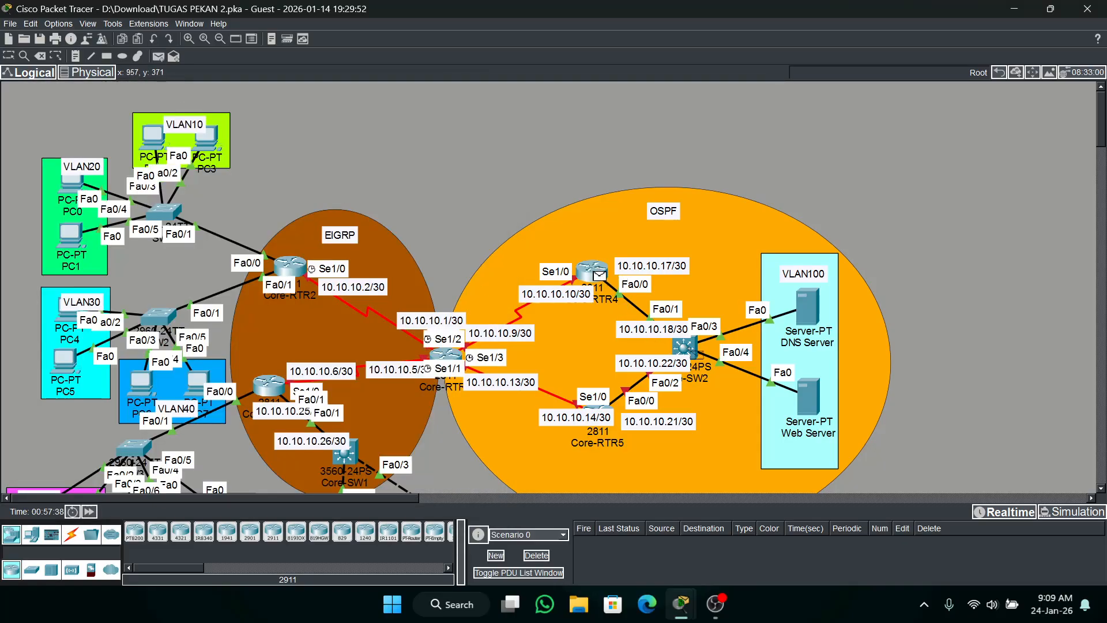
pyautogui.click(683, 346)
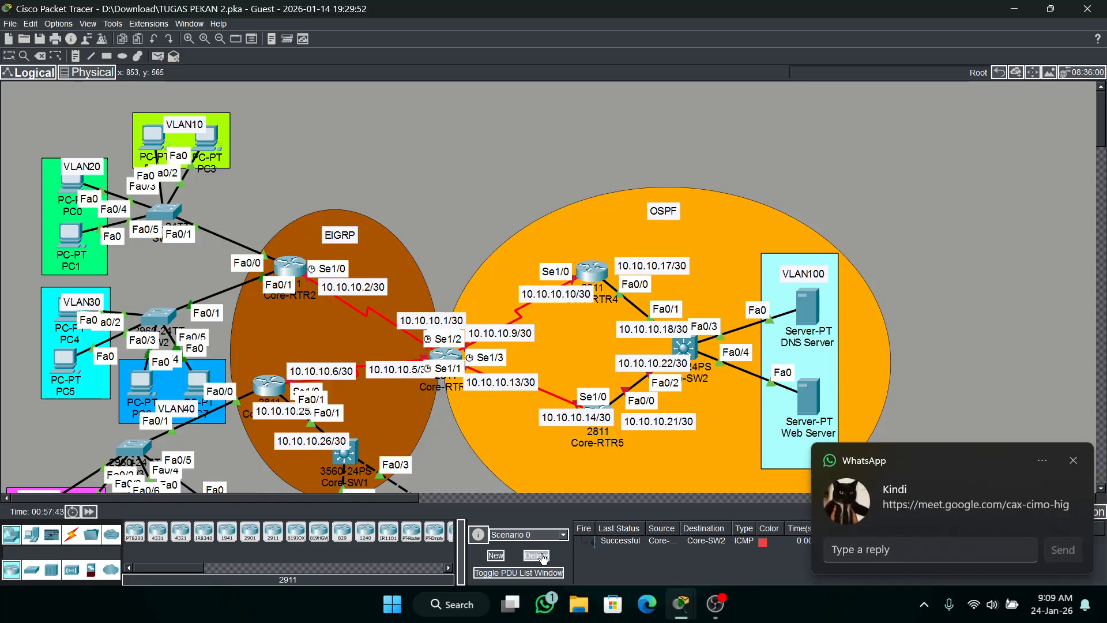
# Open the command line of Core-RTR5 and enter global configuration mode.
pyautogui.click(594, 413)
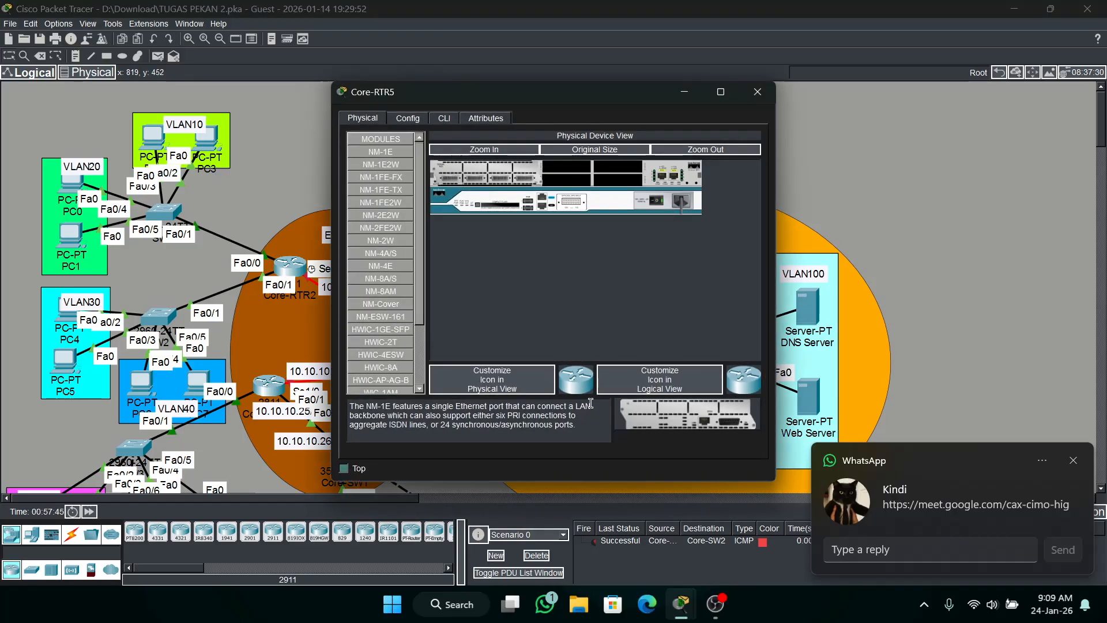
pyautogui.click(447, 121)
pyautogui.press('Return')
pyautogui.write('en')
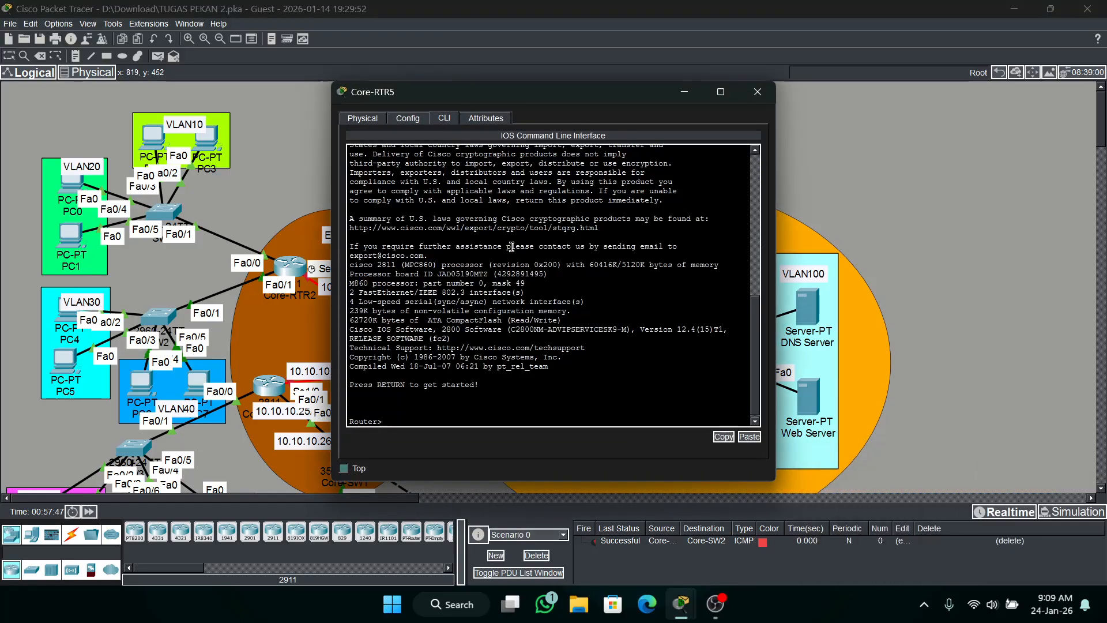
pyautogui.press('Return')
pyautogui.write('conf t')
pyautogui.press('Return')
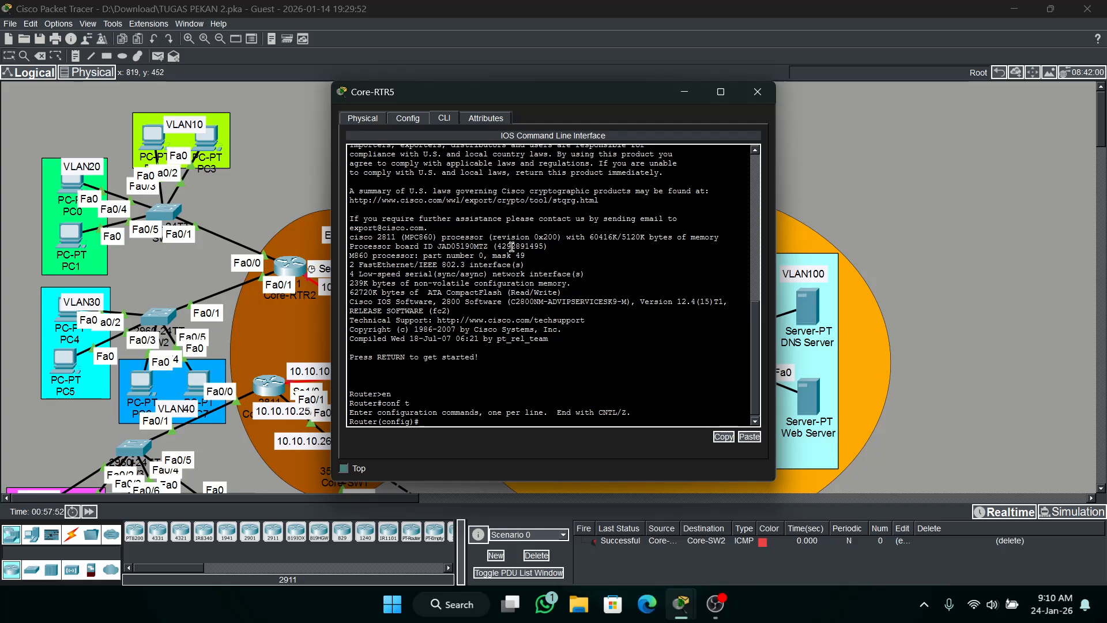
# Set the router's hostname to Core-RTR5 and configure its enable secret password.
pyautogui.write('h Core')
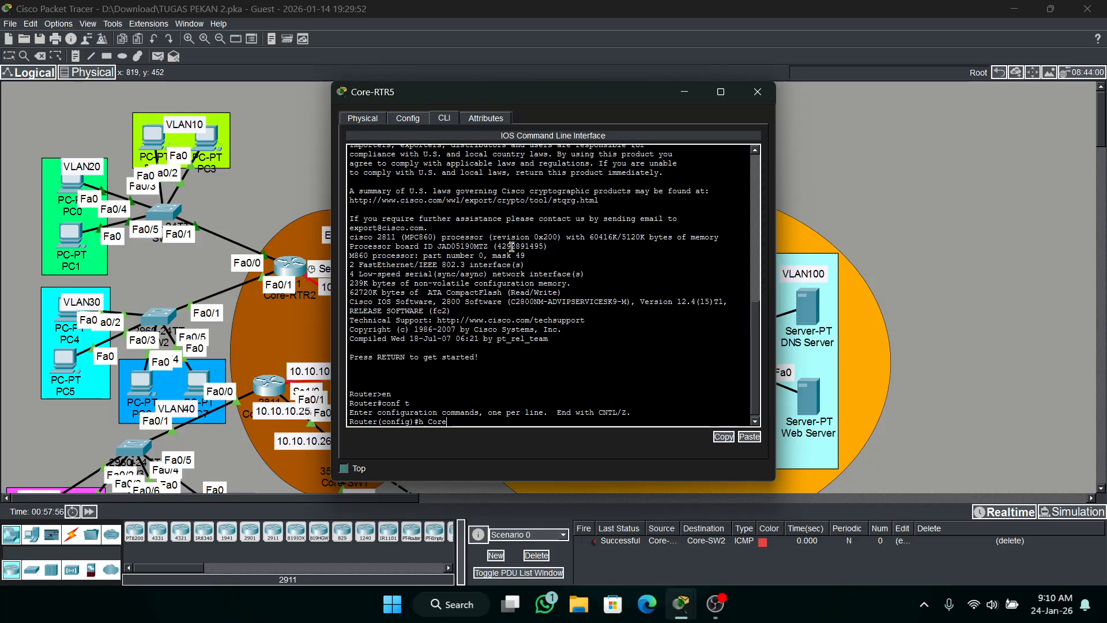
pyautogui.write('-RTR5')
pyautogui.press('Return')
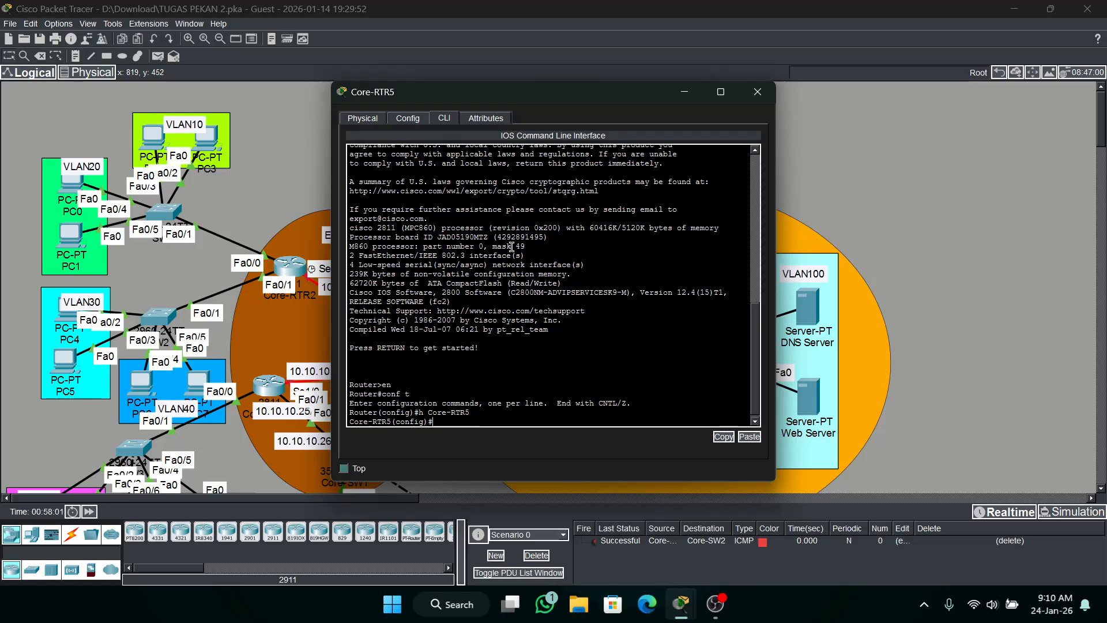
pyautogui.write('ena s cisco')
pyautogui.press('Return')
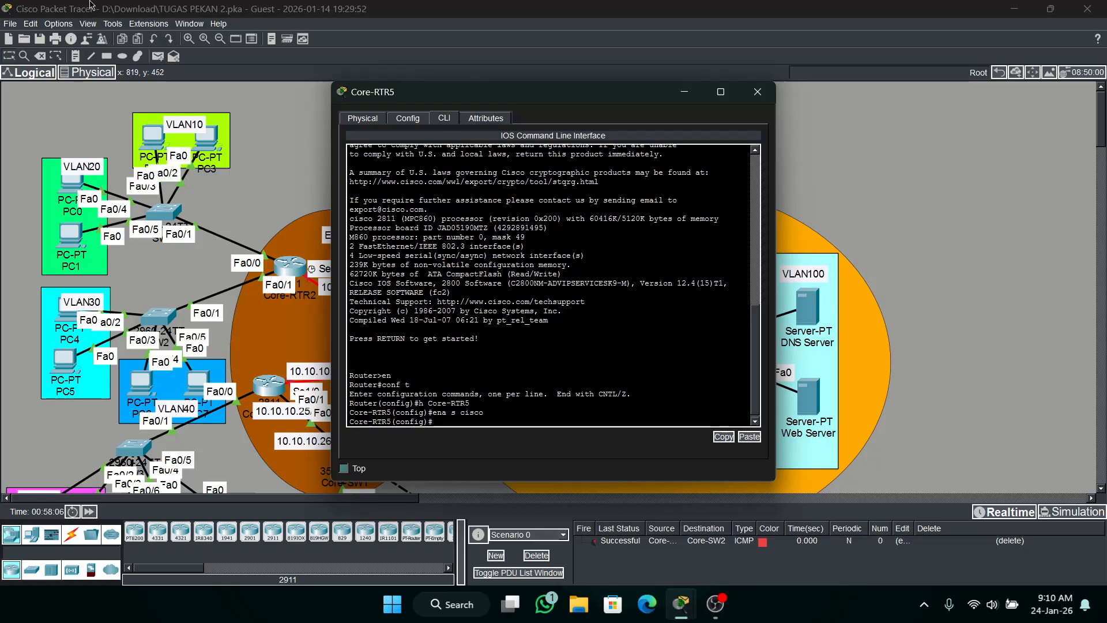
# Move Core-RTR5's window clear of the OSPF topology and enter configuration mode for interface fa0/0.
pyautogui.moveTo(595, 100); pyautogui.dragTo(310, 84)
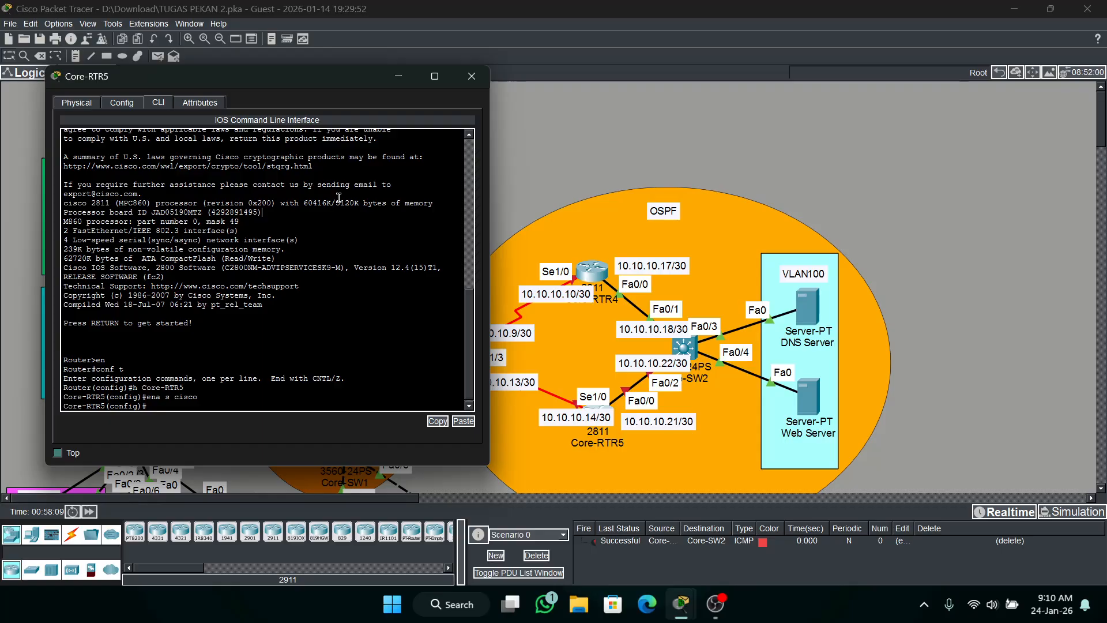
pyautogui.write('int fa0/0')
pyautogui.press('Return')
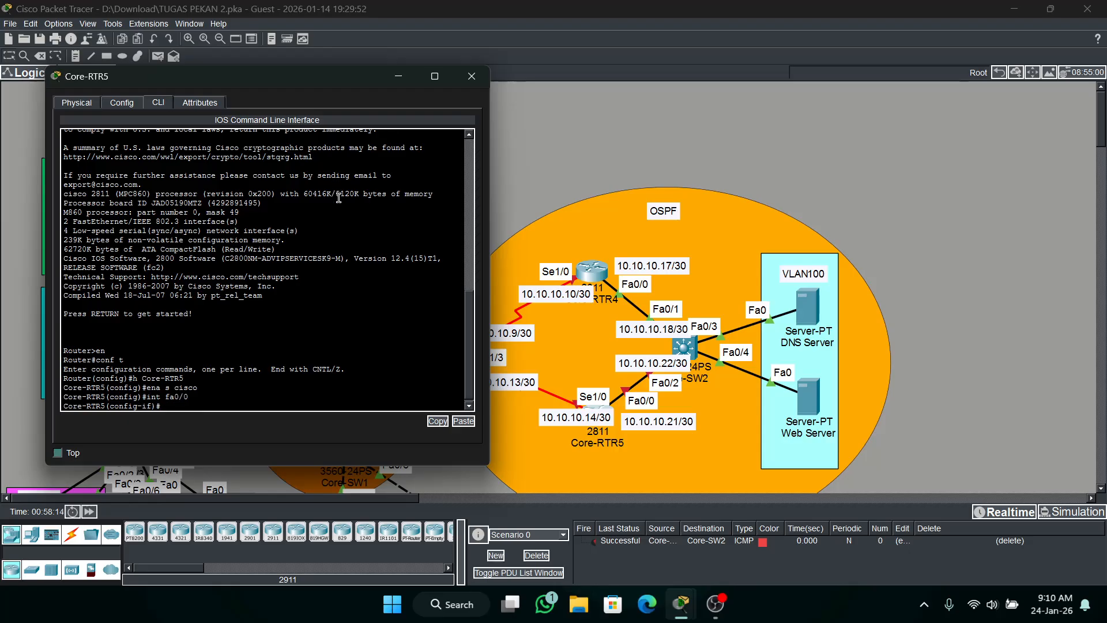
# Assign IP address 10.10.10.22 with mask 255.255.255.252 to Core-RTR5's fa0/0 and enable the interface.
pyautogui.write('ip add 10.10.10.22 2')
pyautogui.write('55.255.255.252')
pyautogui.press('Return')
pyautogui.write('no s')
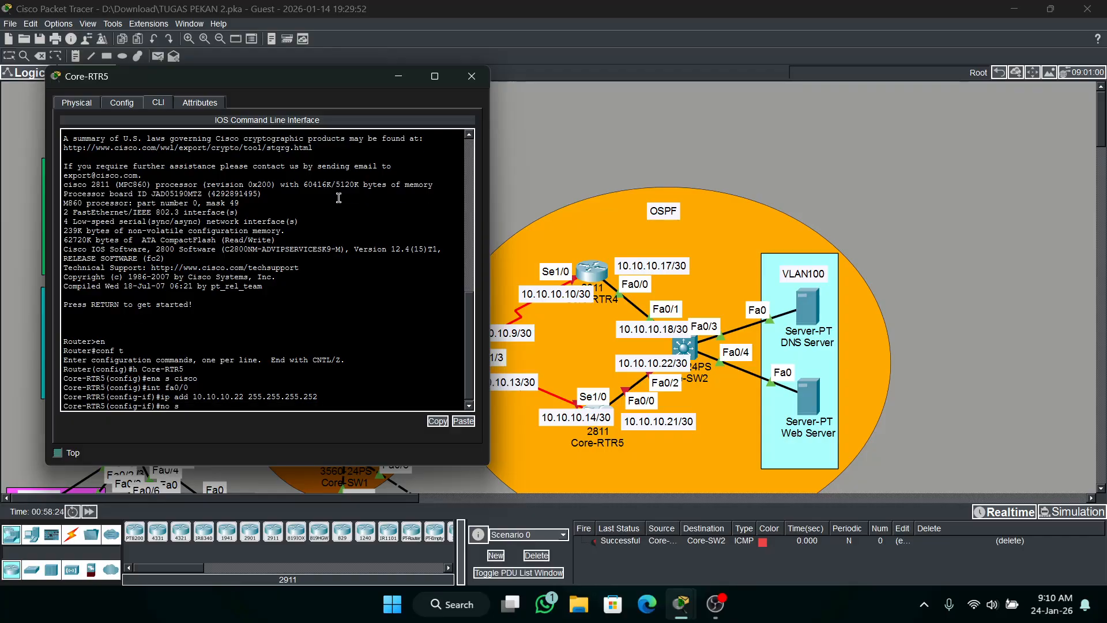
pyautogui.write('hut')
pyautogui.press('Return')
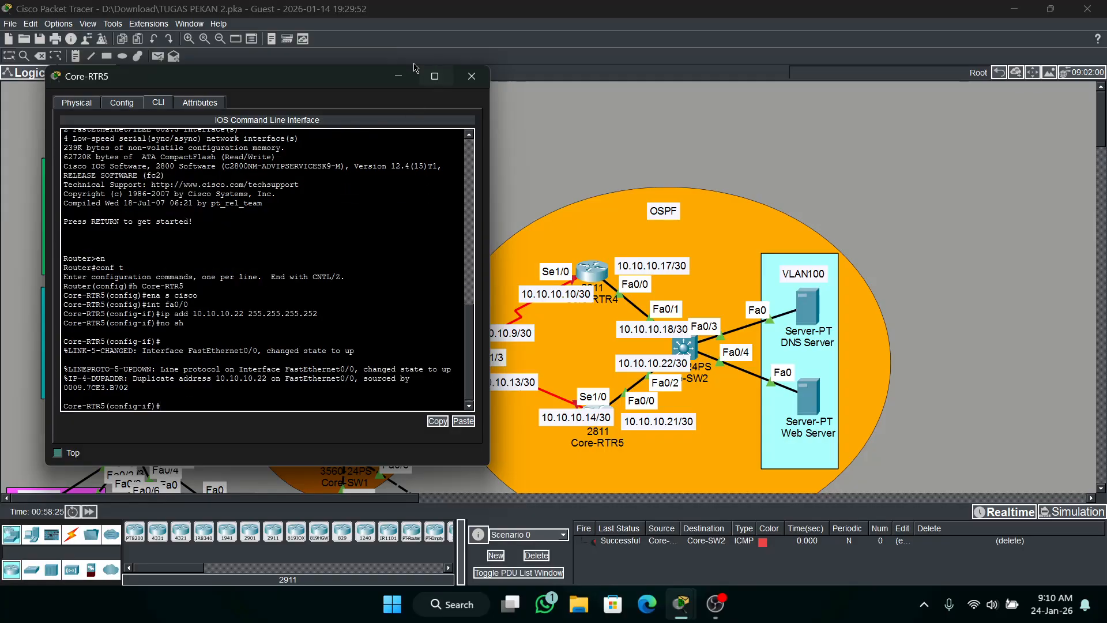
# Minimise Core-RTR5's window and move the 10.10.10.14/30 label clear of the router icon in the OSPF area.
pyautogui.click(398, 76)
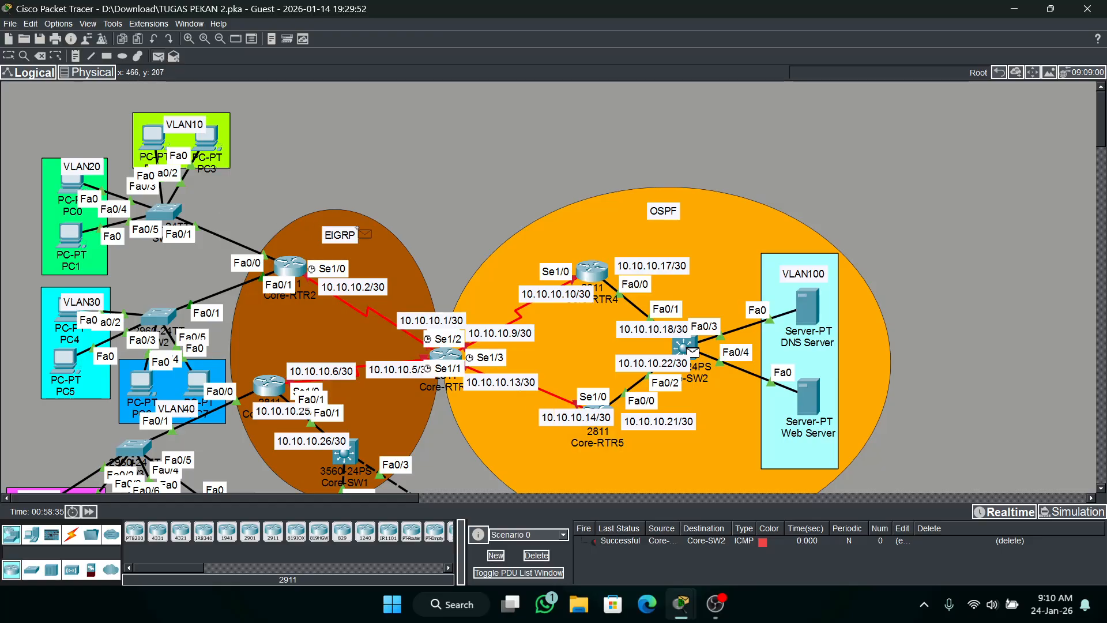
pyautogui.moveTo(569, 416); pyautogui.dragTo(537, 420)
# Test connectivity to Core-RTR5 with a simple PDU and delete the scenario's PDU entries.
pyautogui.click(165, 57)
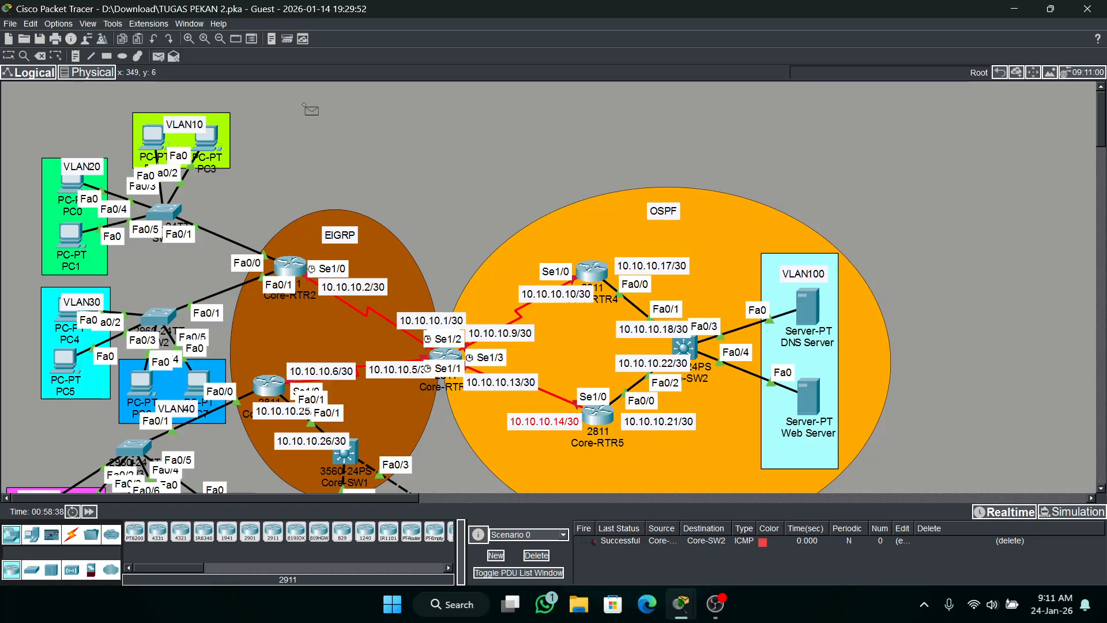
pyautogui.click(601, 413)
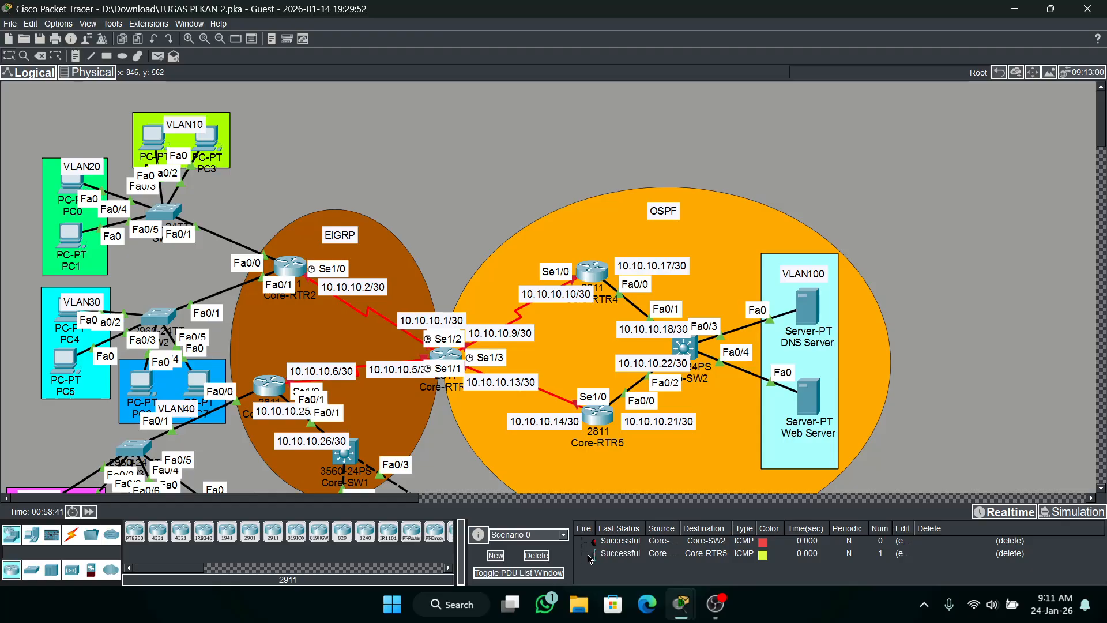
pyautogui.click(537, 554)
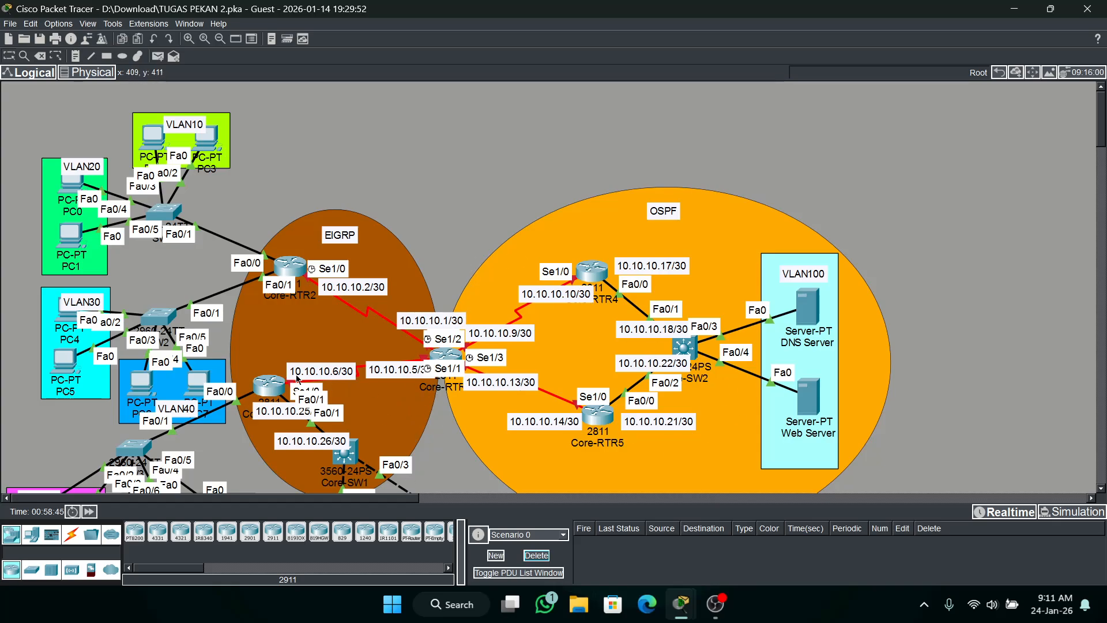
# Open the command line of Core-RTR2, enter privileged mode with the enable password, and enter global configuration mode.
pyautogui.scroll(-3, 298, 379)
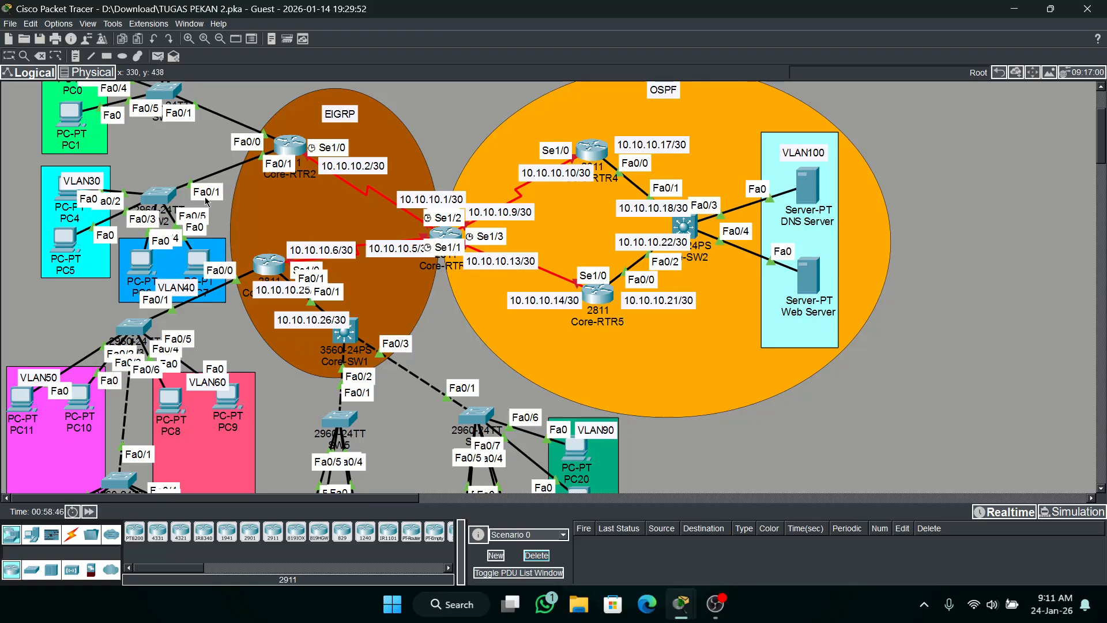
pyautogui.scroll(1, 512, 285)
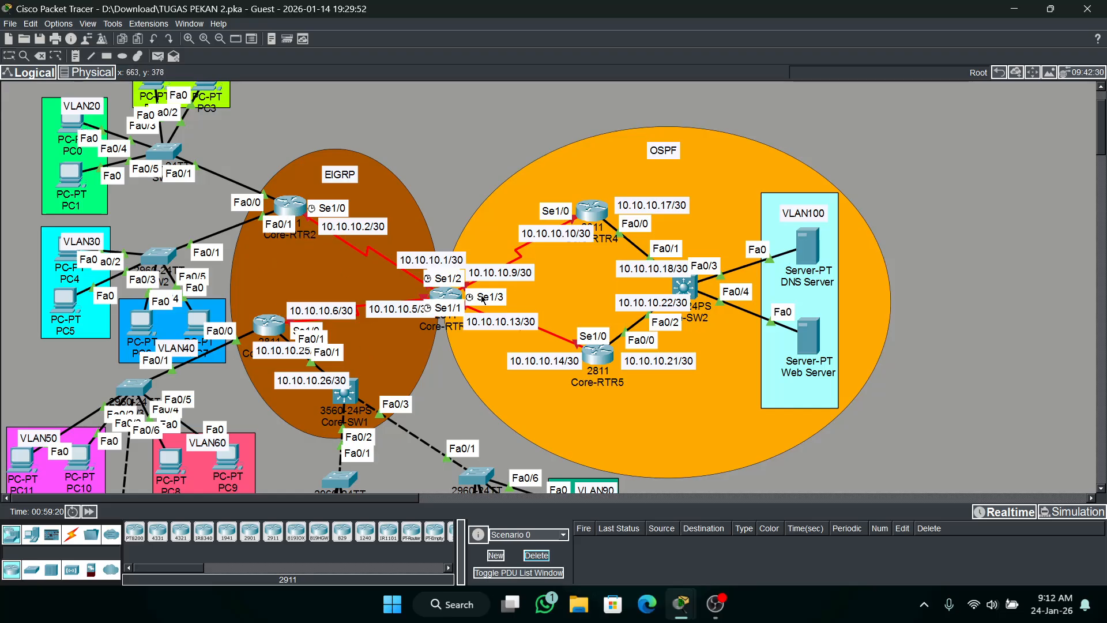
pyautogui.click(293, 212)
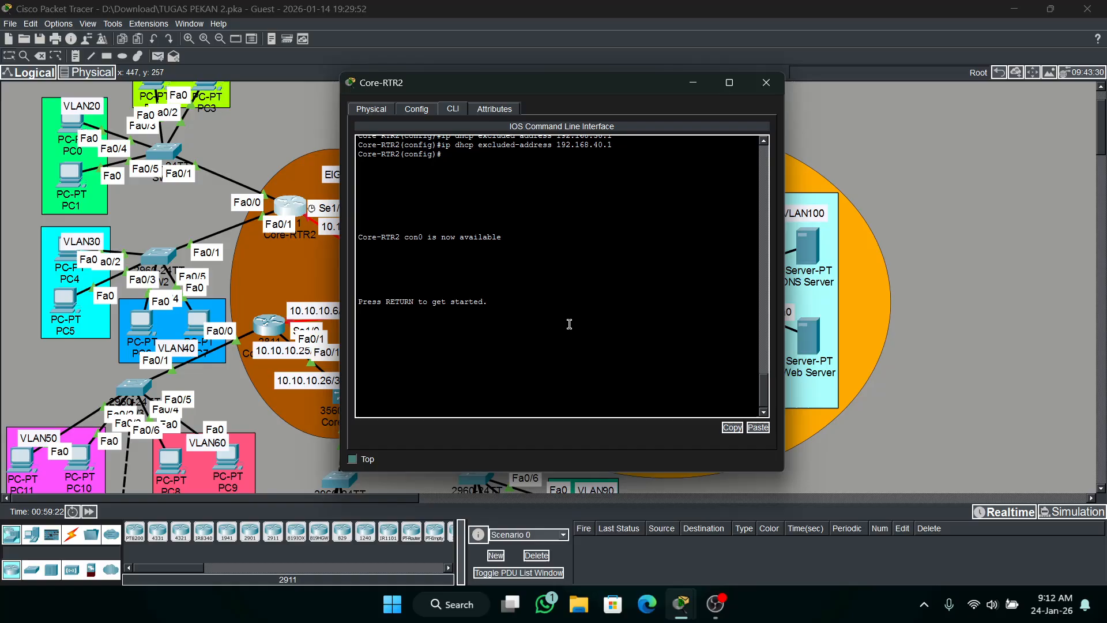
pyautogui.press('Return')
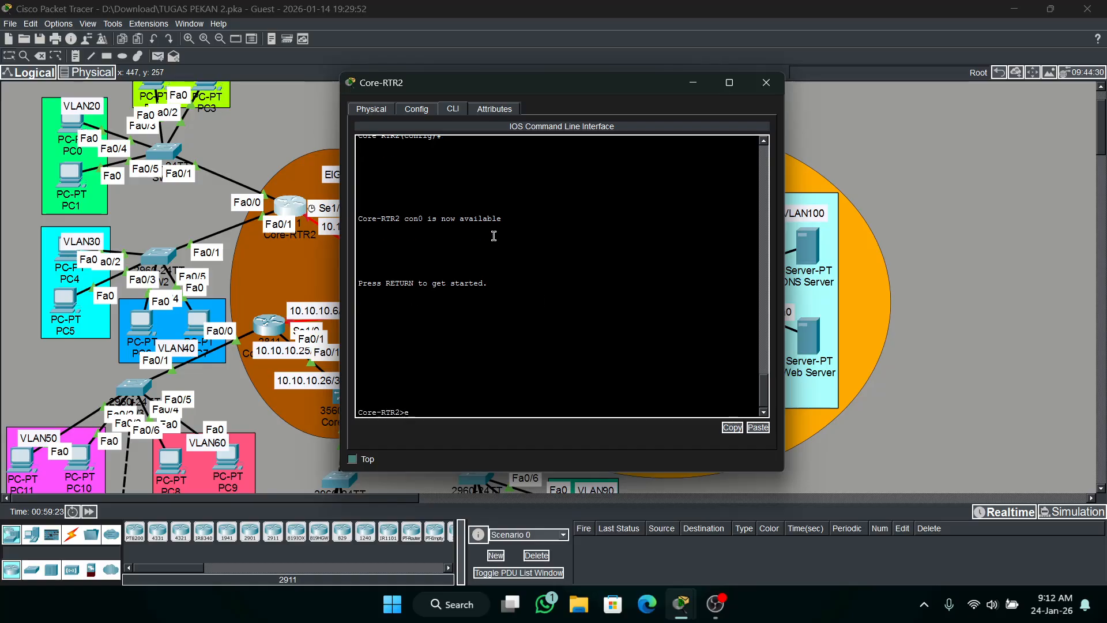
pyautogui.write('en')
pyautogui.press('Return')
pyautogui.press('Return')
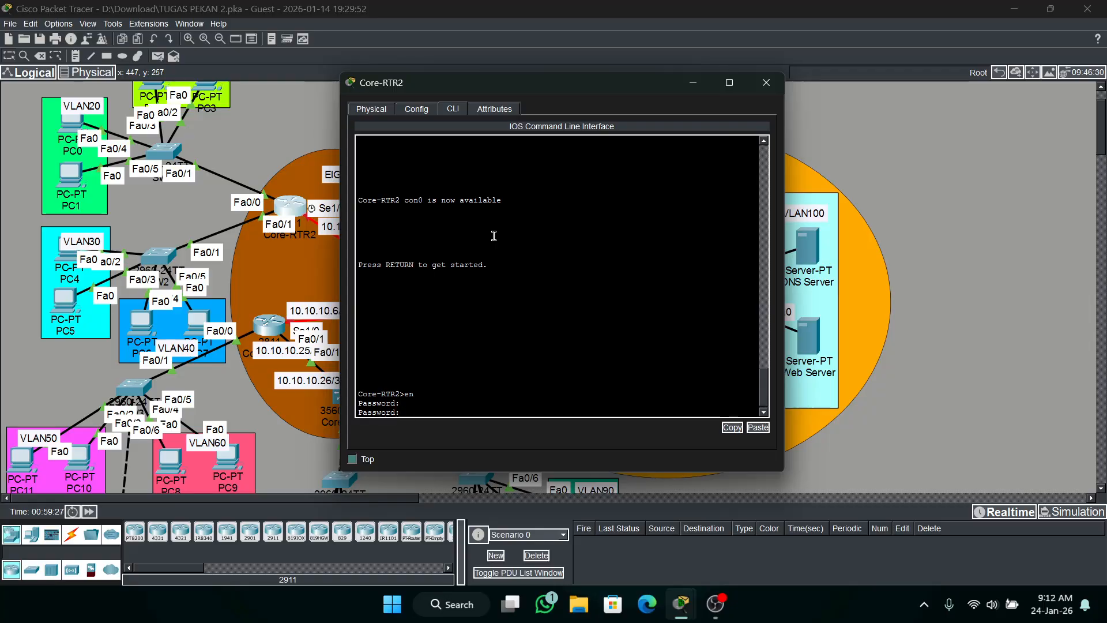
pyautogui.press('Return')
pyautogui.write('co')
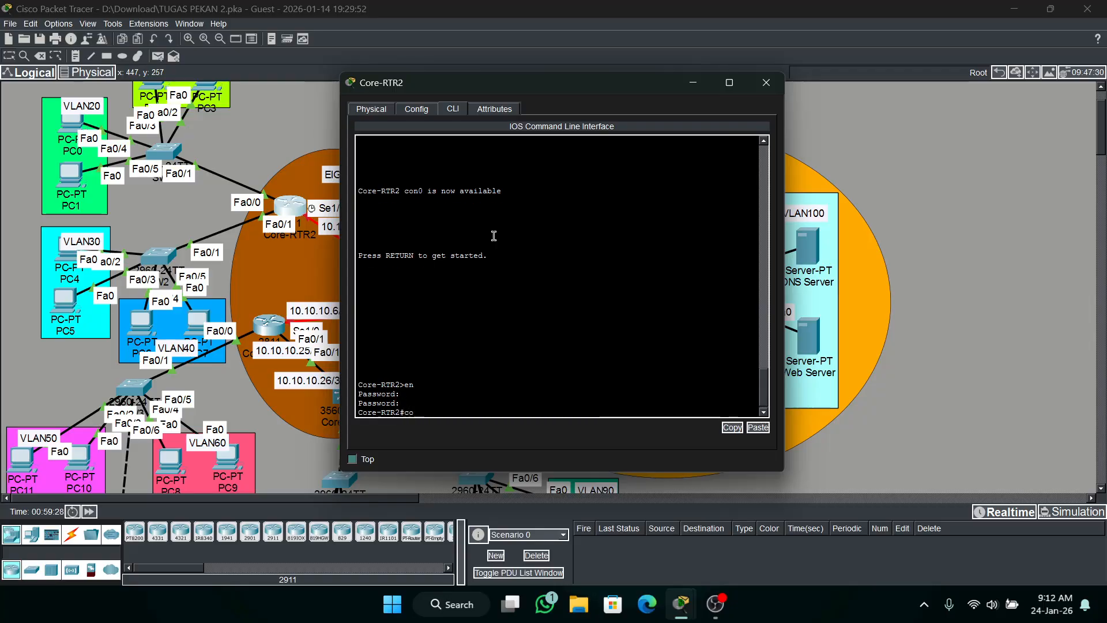
pyautogui.write('nf t')
pyautogui.press('Return')
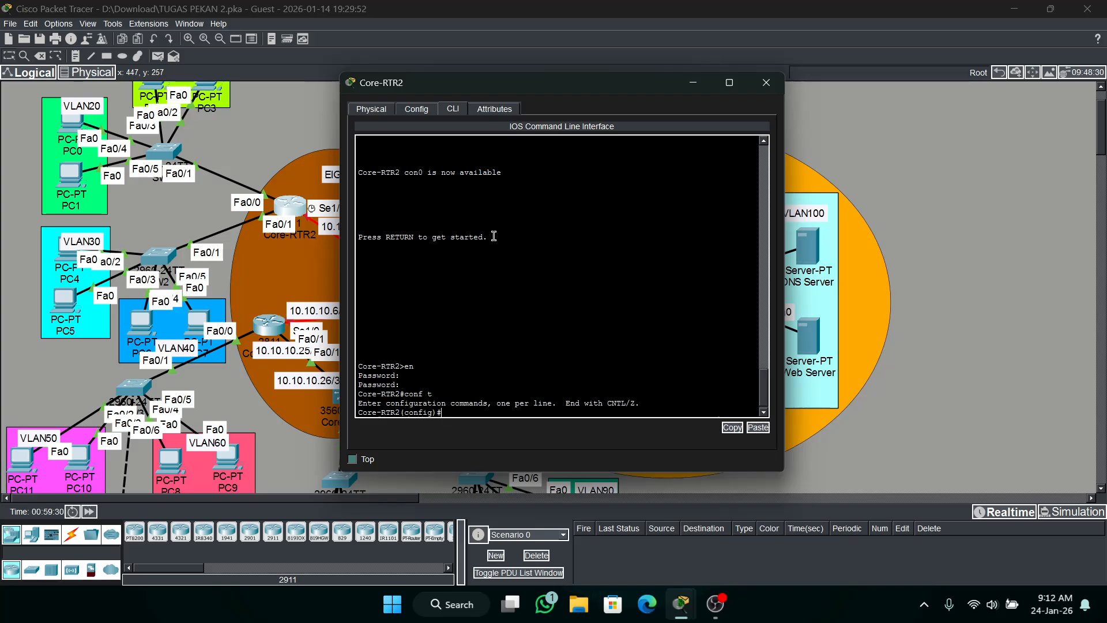
# Assign IP address 10.10.10.2 with mask 255.255.255.252 to Core-RTR2's se1/0 interface, keeping the EIGRP labels uncovered.
pyautogui.write('int se1/0')
pyautogui.press('Return')
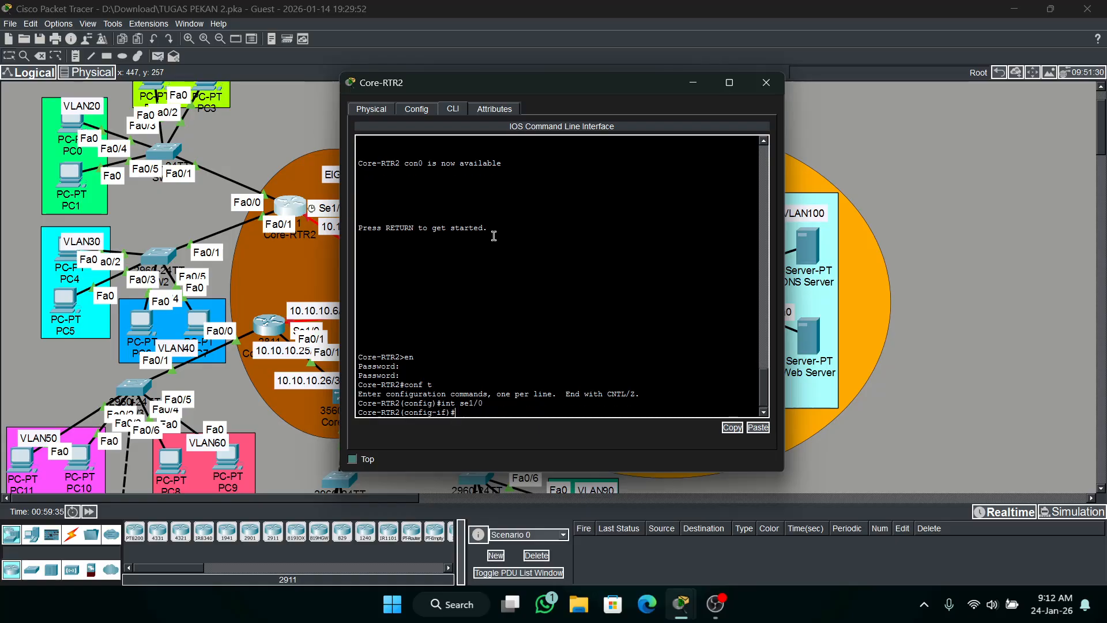
pyautogui.moveTo(551, 93); pyautogui.dragTo(650, 92)
pyautogui.click(717, 211)
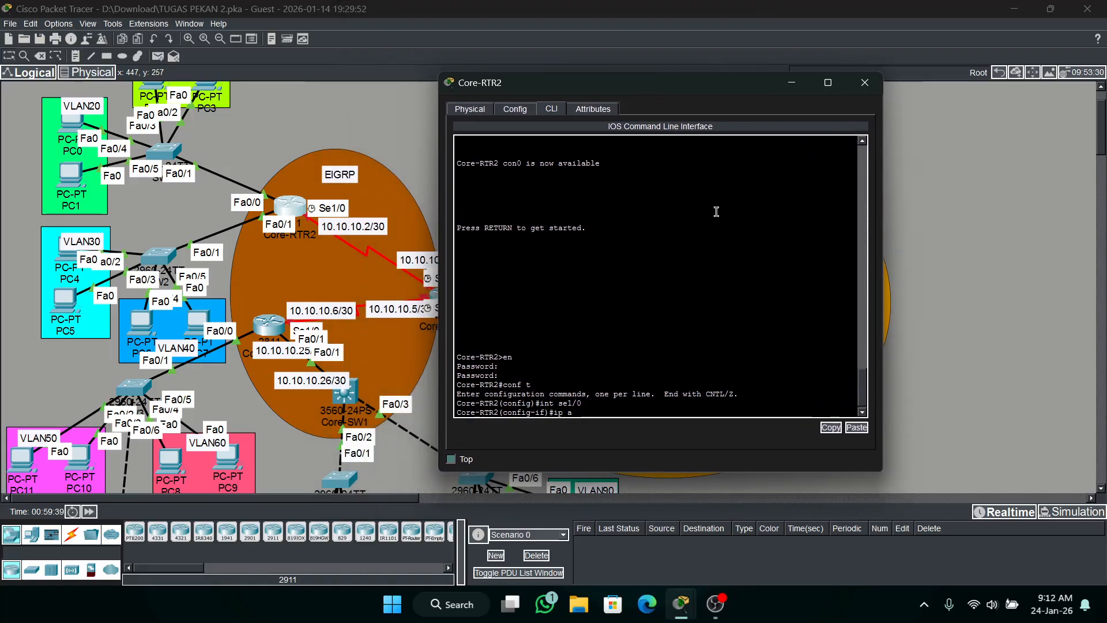
pyautogui.write('ip add 10.10.10.2')
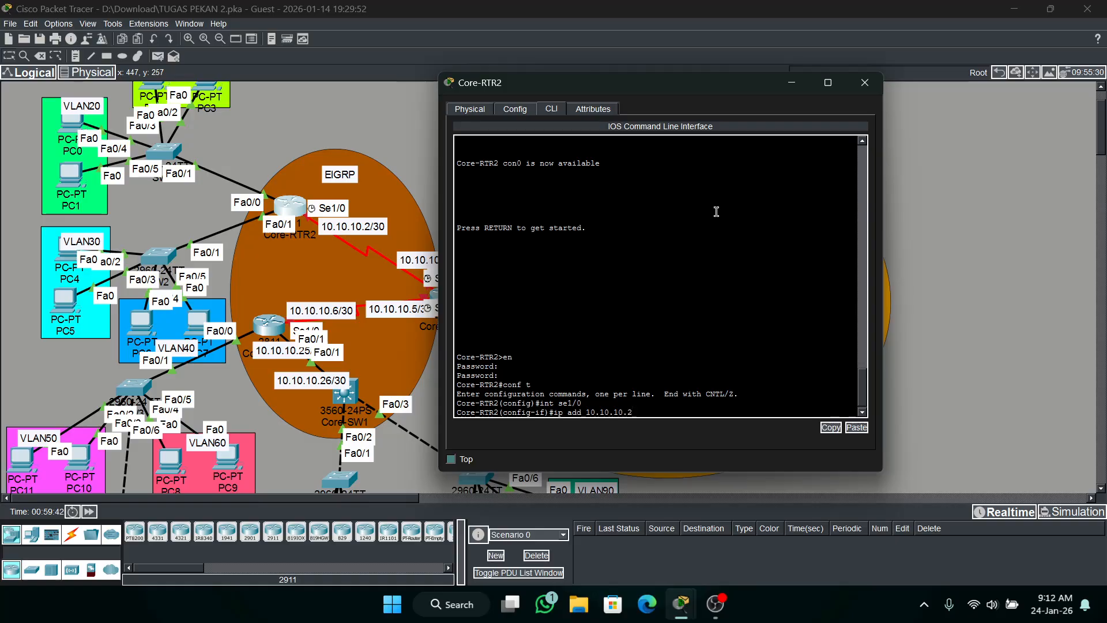
pyautogui.write(' 255.255.255.252')
pyautogui.press('Return')
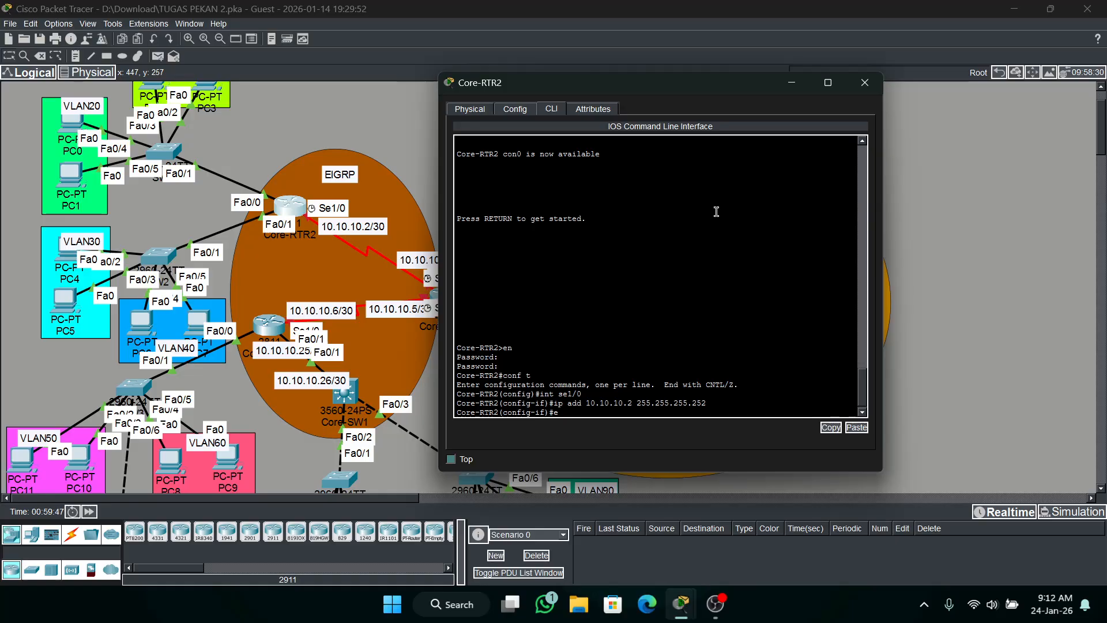
# Set the encapsulation of Core-RTR2's se1/0 interface to HDLC.
pyautogui.write('en')
pyautogui.press('Tab')
pyautogui.write('h')
pyautogui.press('Tab')
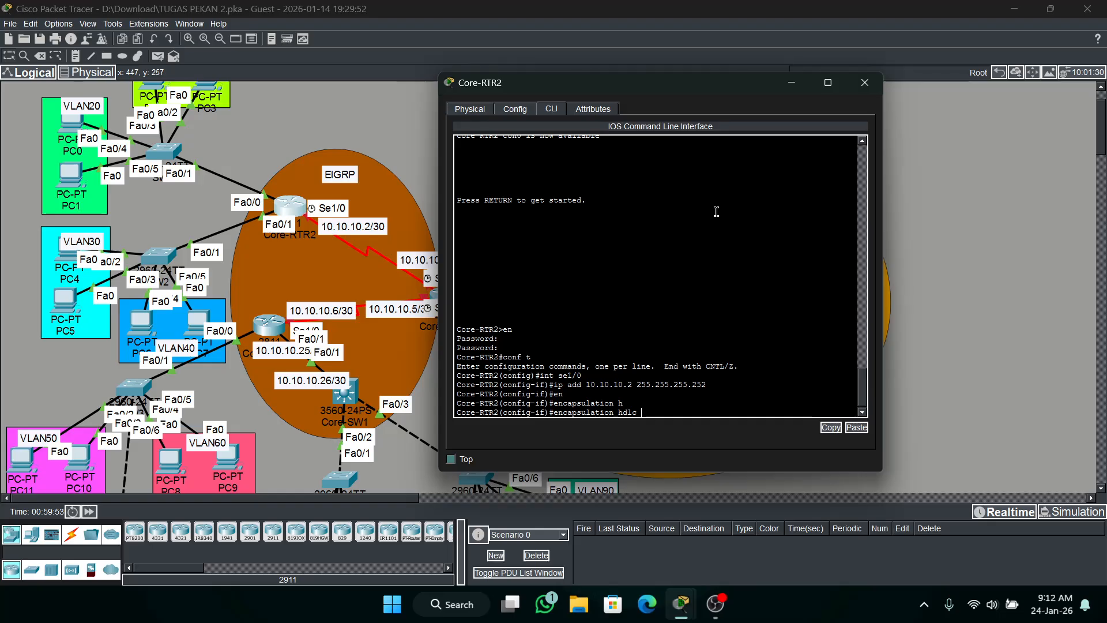
pyautogui.press('Return')
# Set the clock rate of Core-RTR2's se1/0 to 64000 and enable the interface.
pyautogui.write('cl')
pyautogui.press('Tab')
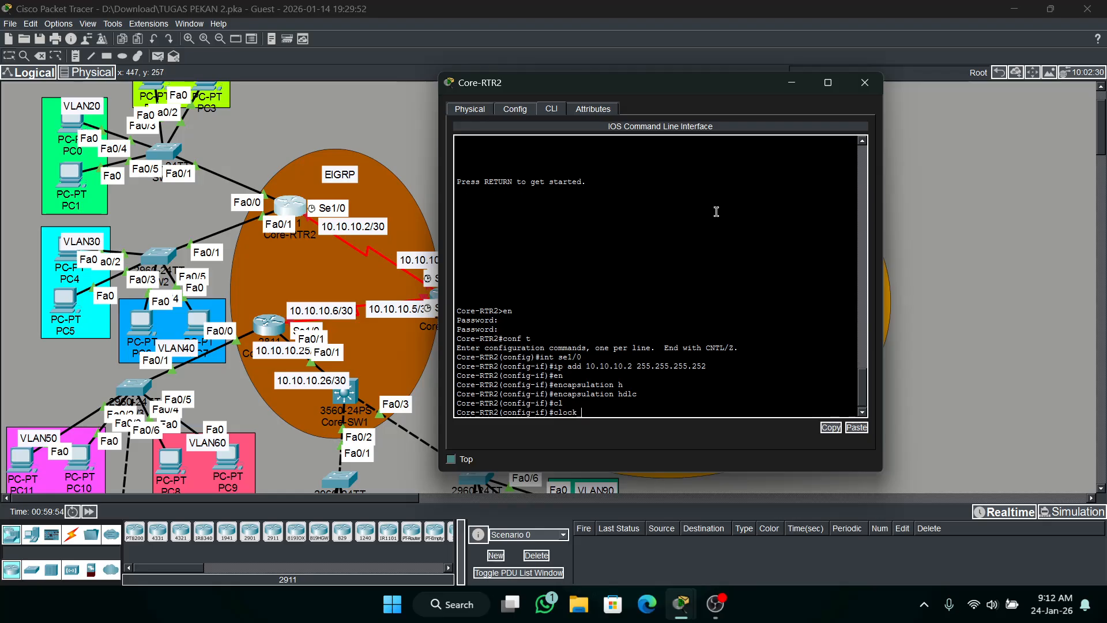
pyautogui.write('r')
pyautogui.press('Tab')
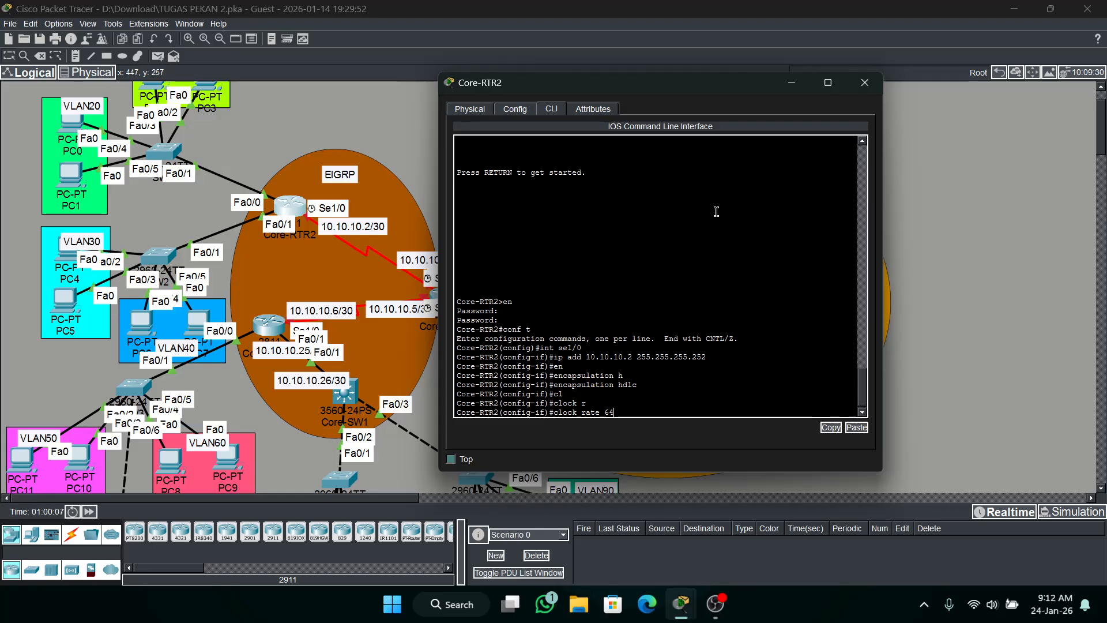
pyautogui.write('000')
pyautogui.press('Return')
pyautogui.write('no sh')
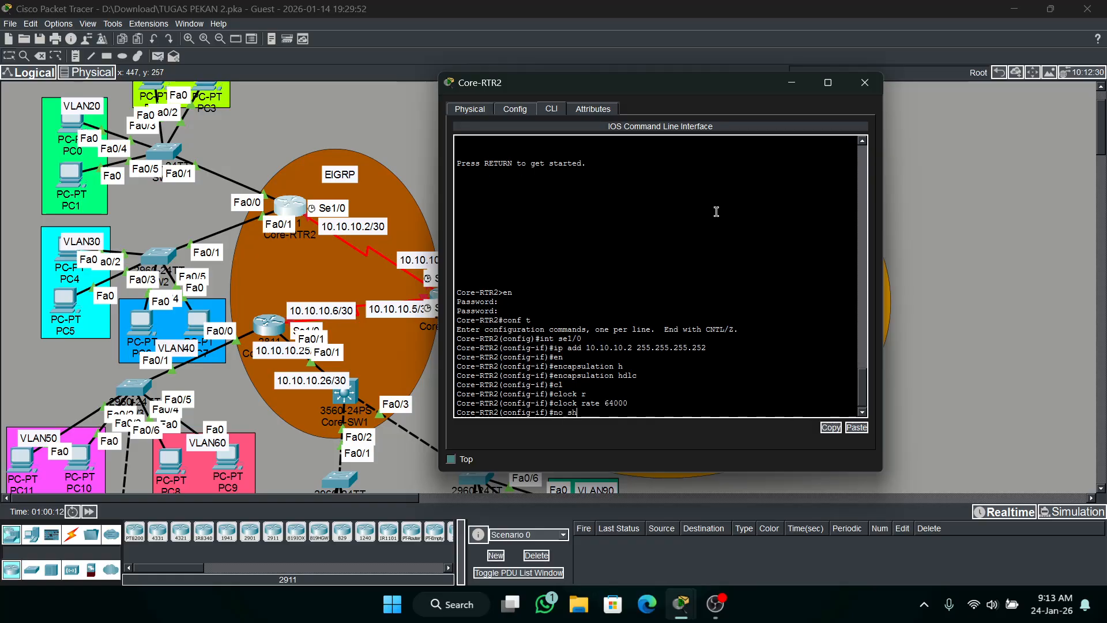
pyautogui.press('Return')
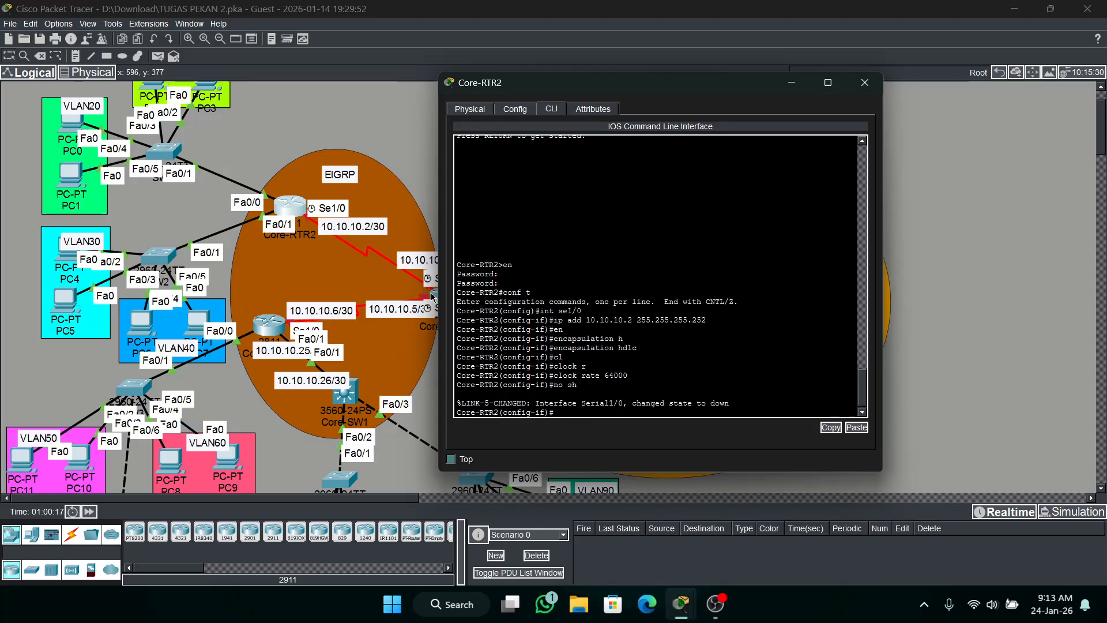
# Minimise Core-RTR2's window and open the command line of Core-RTR3.
pyautogui.click(791, 83)
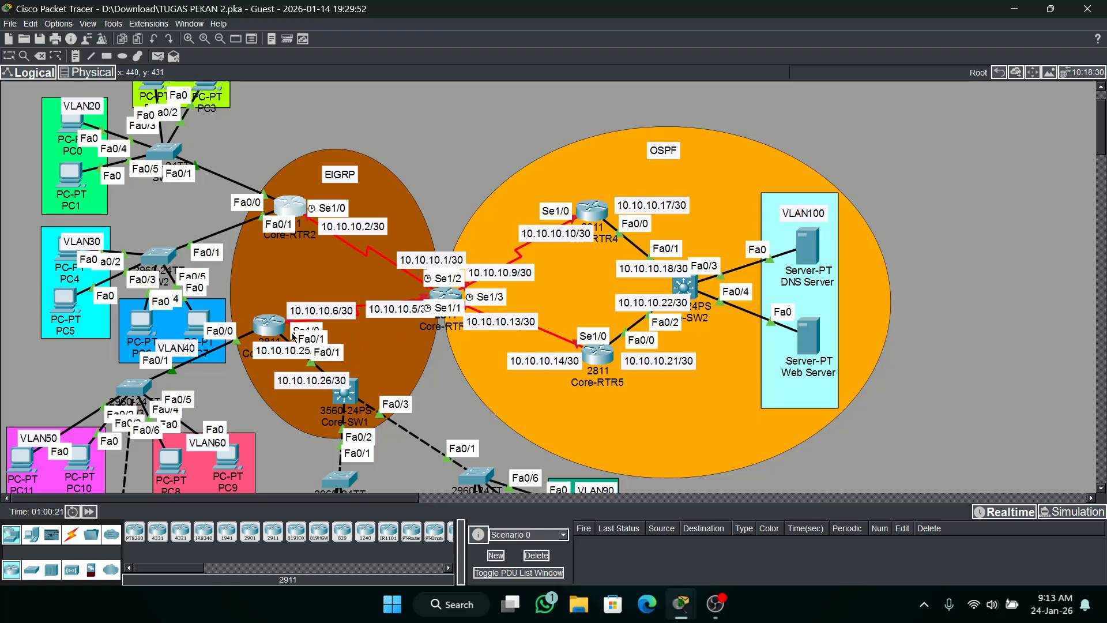
pyautogui.click(269, 324)
pyautogui.press('Return')
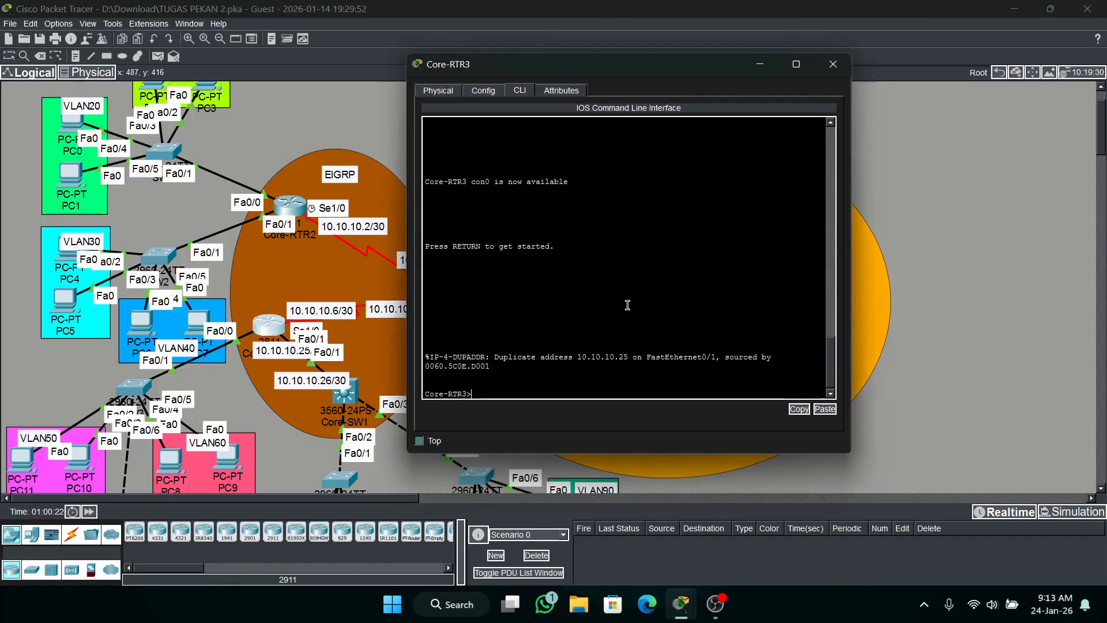
# Try to enter configuration mode for interface se1/0 directly from Core-RTR3's user mode.
pyautogui.write('int se1/0')
pyautogui.press('Return')
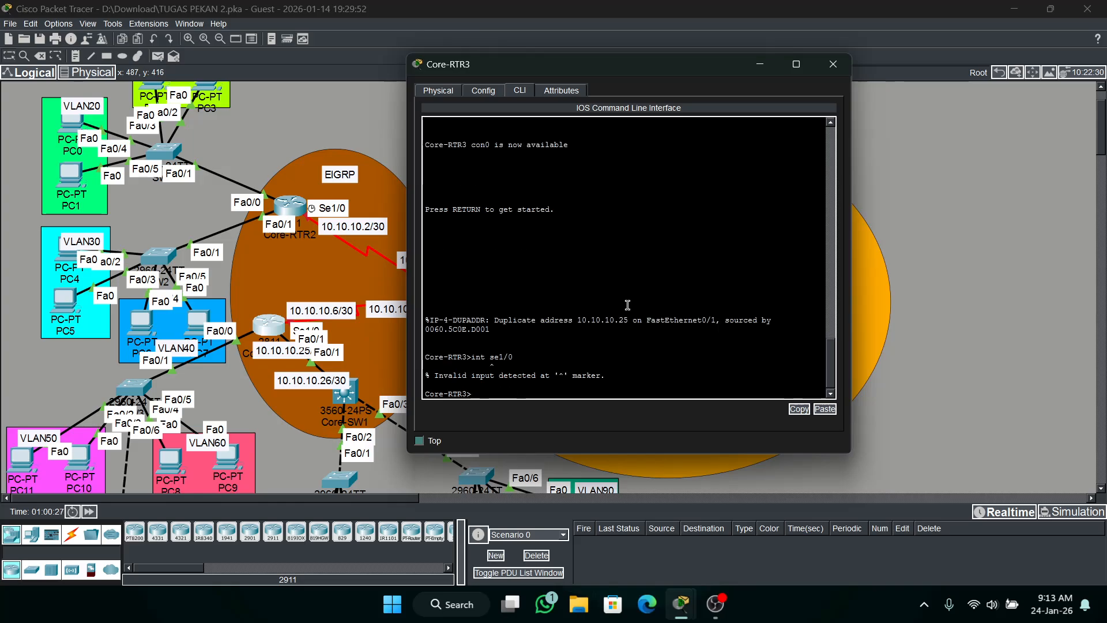
pyautogui.write('e')
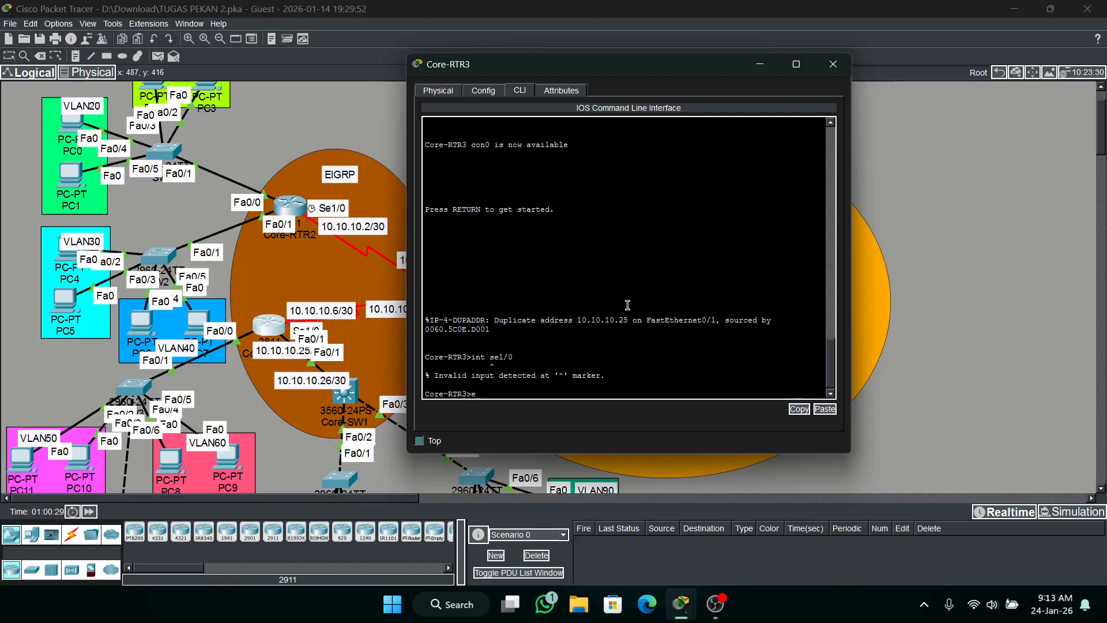
pyautogui.write('n')
# Enter privileged mode on Core-RTR3 with the enable password and enter global configuration mode.
pyautogui.press('Return')
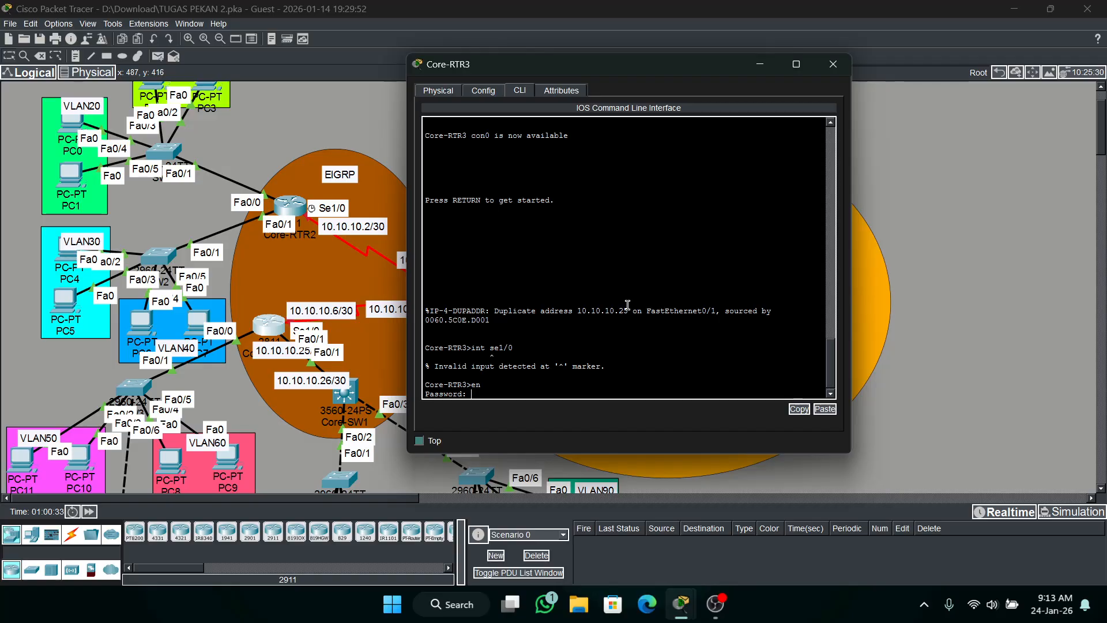
pyautogui.press('Return')
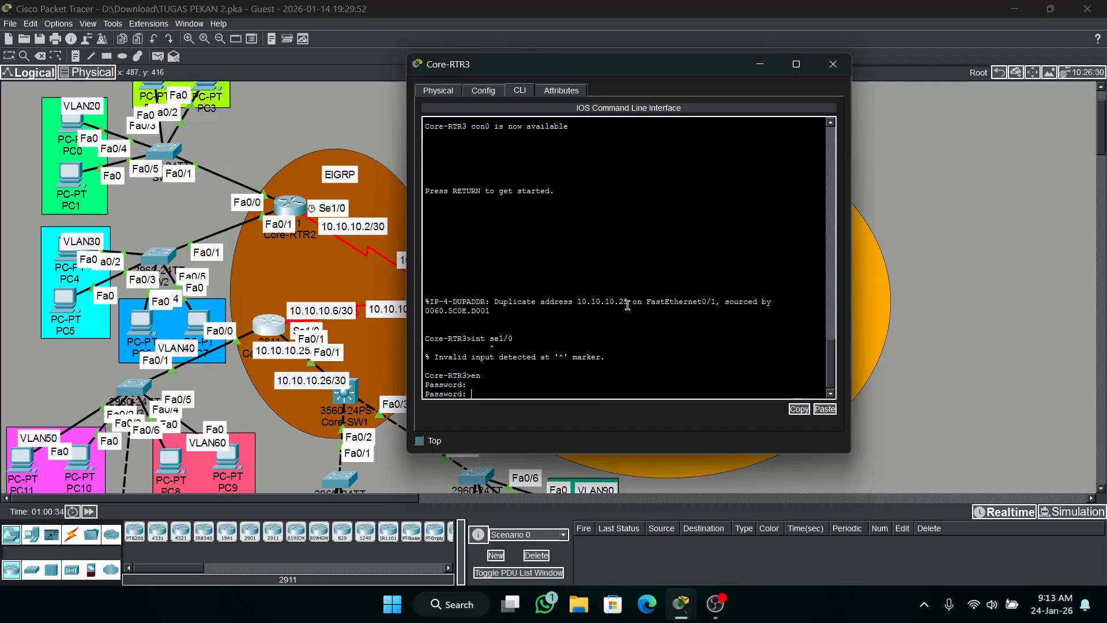
pyautogui.press('Return')
pyautogui.write('co')
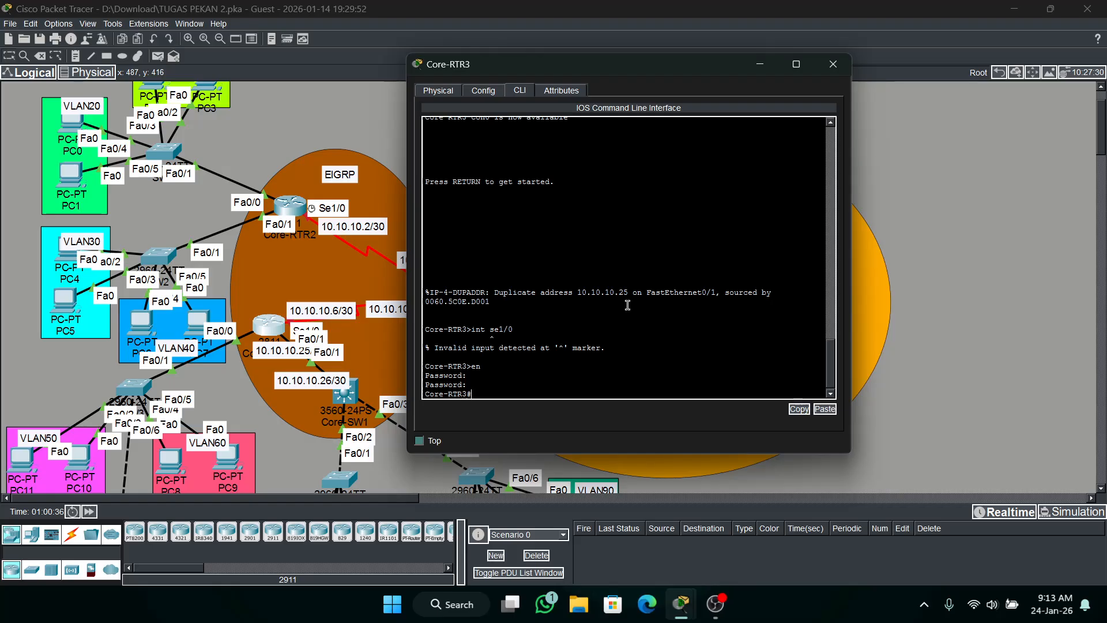
pyautogui.write('nf t')
pyautogui.press('Return')
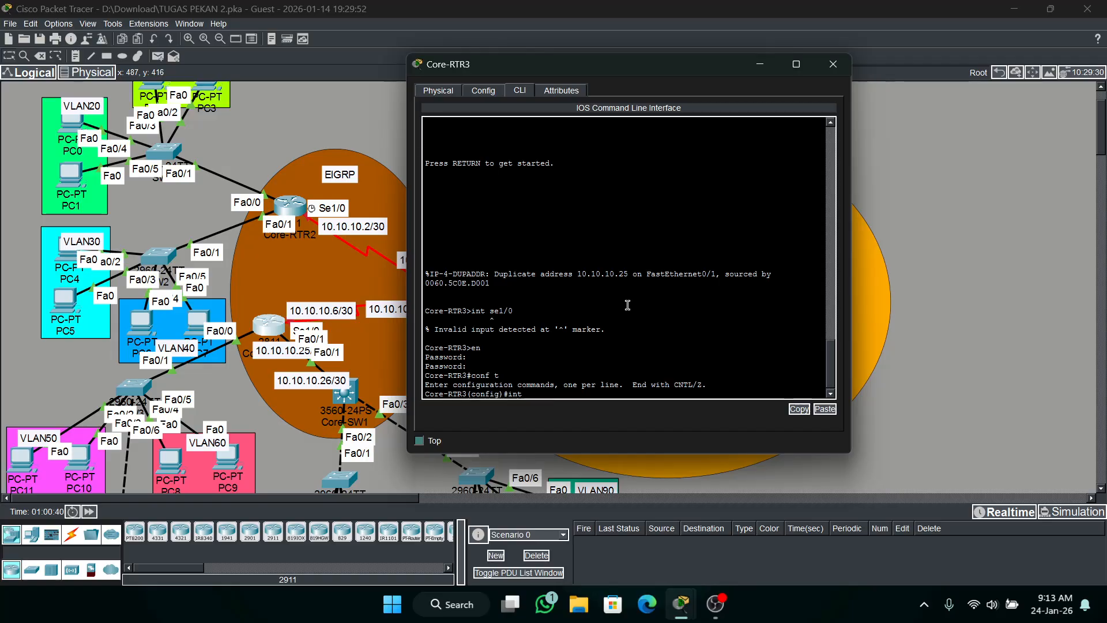
# Assign IP address 10.10.10.6 with mask 255.255.255.252 to Core-RTR3's se1/0 interface.
pyautogui.press('Return')
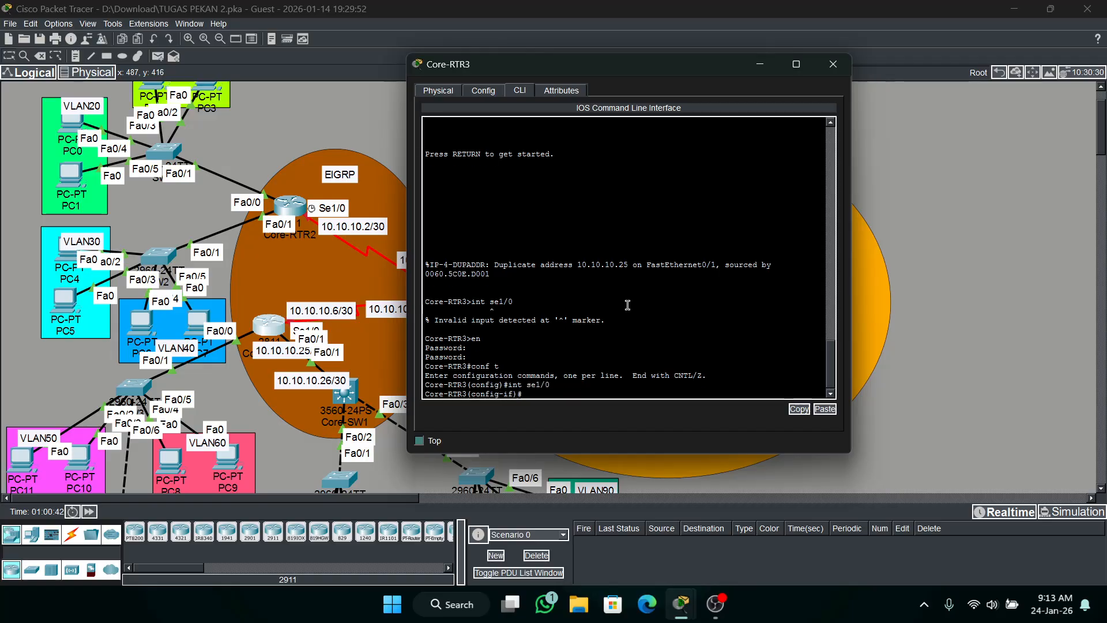
pyautogui.write('ip add 10.10.10.')
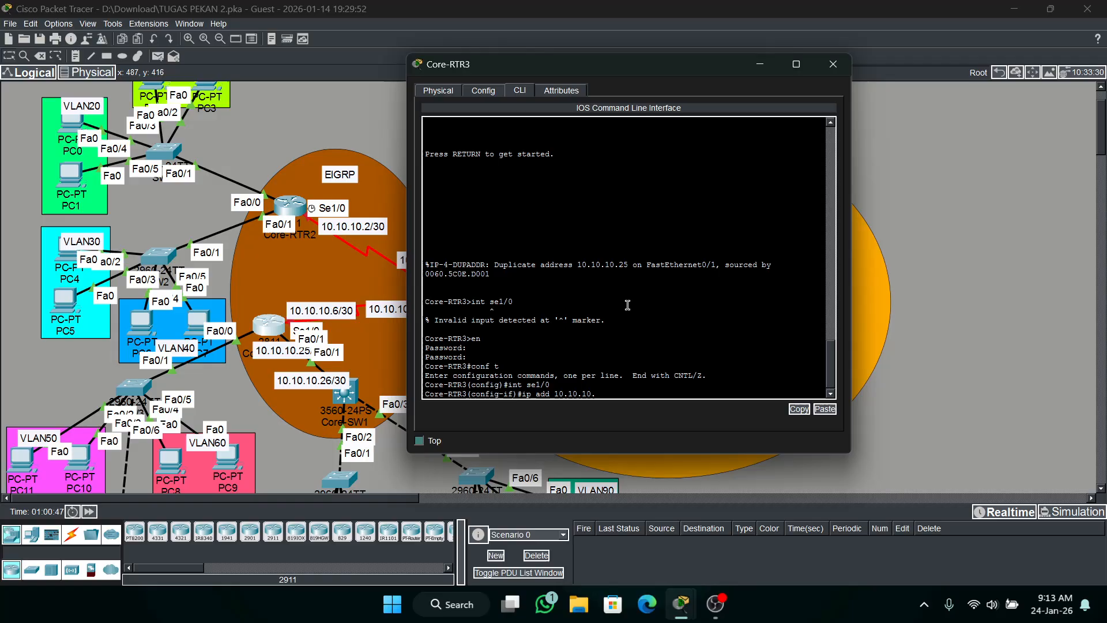
pyautogui.write('6 2')
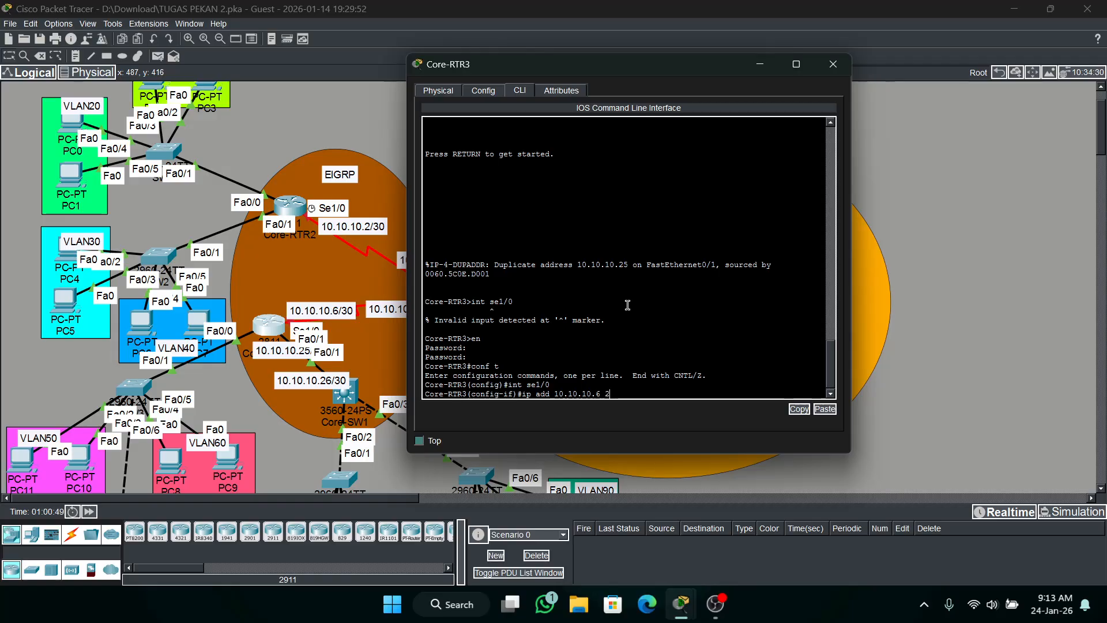
pyautogui.write('55.255.255.0')
pyautogui.write('52')
pyautogui.press('Return')
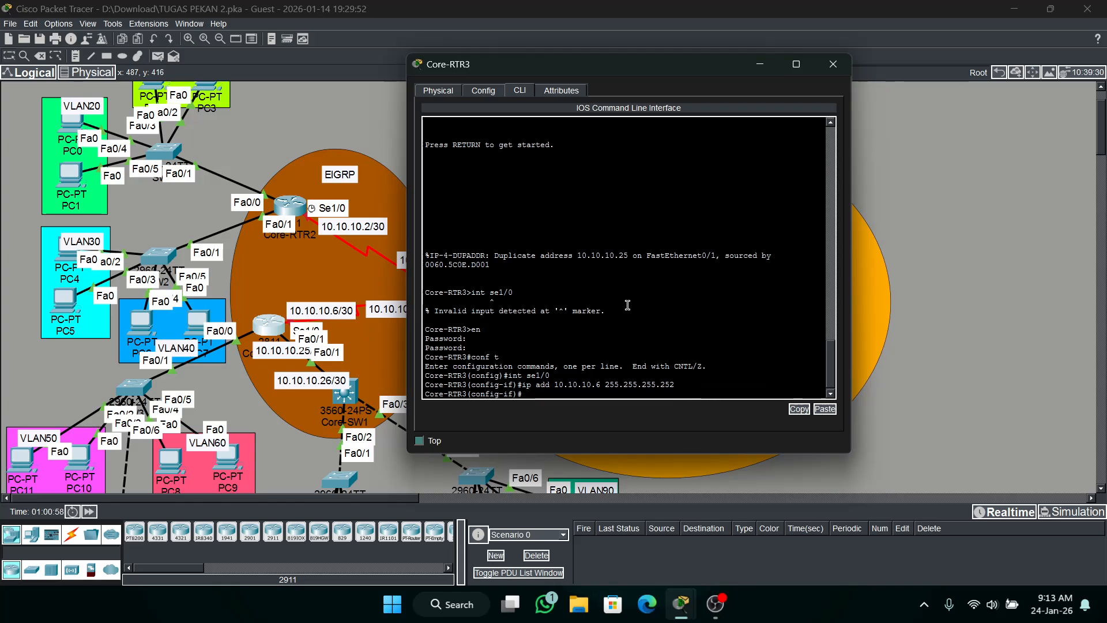
# Set the encapsulation of Core-RTR3's se1/0 interface to HDLC.
pyautogui.write('en')
pyautogui.press('Tab')
pyautogui.write('h')
pyautogui.press('Tab')
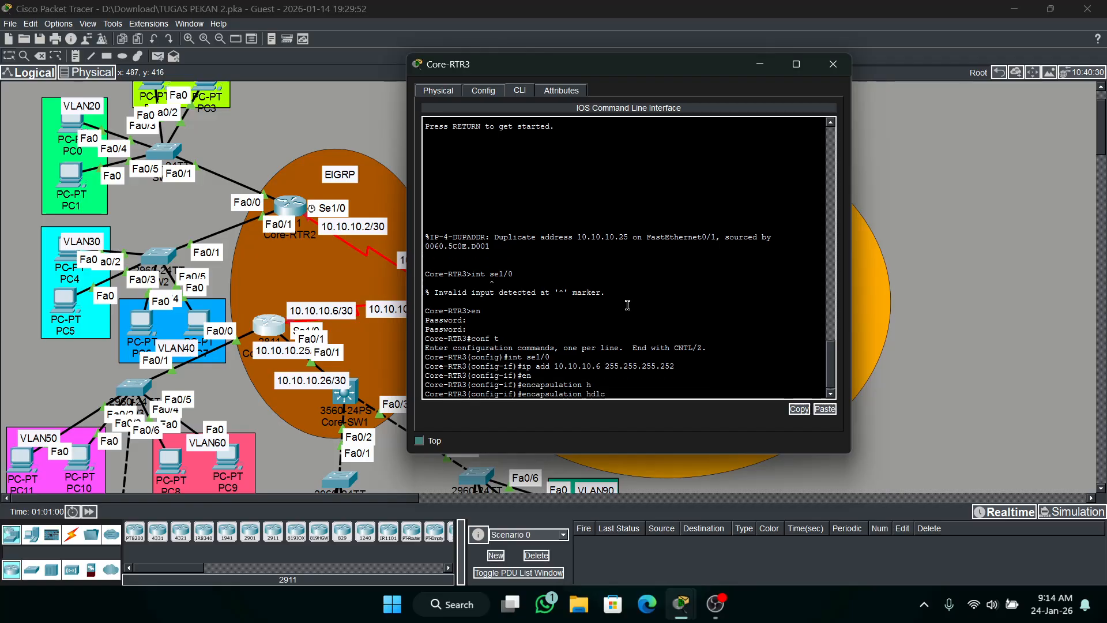
pyautogui.press('Return')
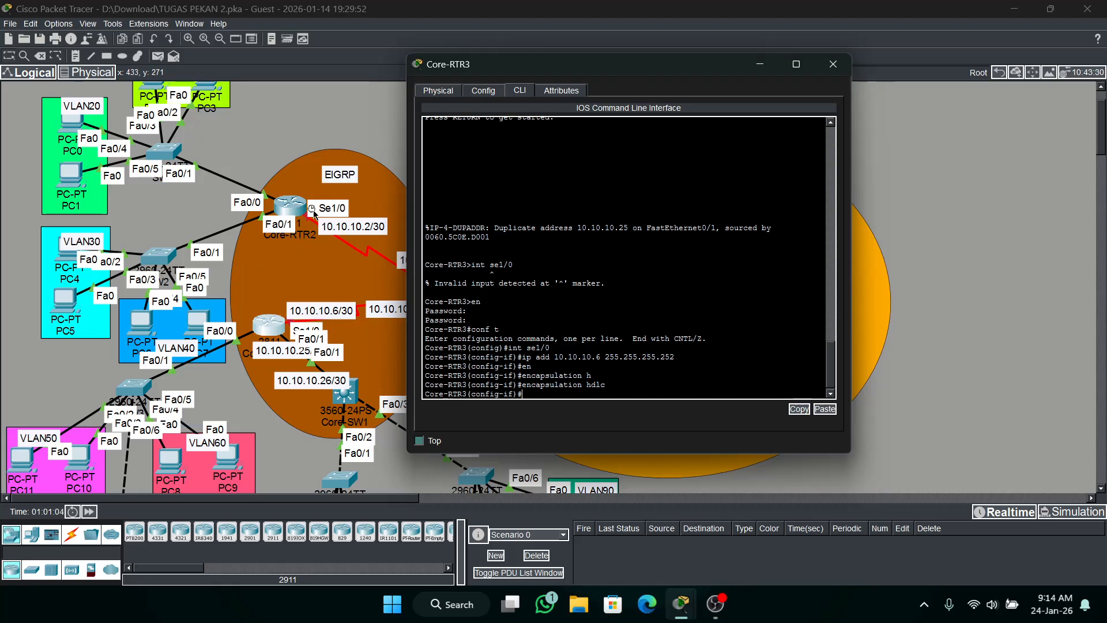
pyautogui.click(551, 319)
pyautogui.click(583, 383)
pyautogui.moveTo(675, 70)
pyautogui.mouseDown()
pyautogui.moveTo(674, 109)
pyautogui.moveTo(675, 55)
pyautogui.mouseUp()
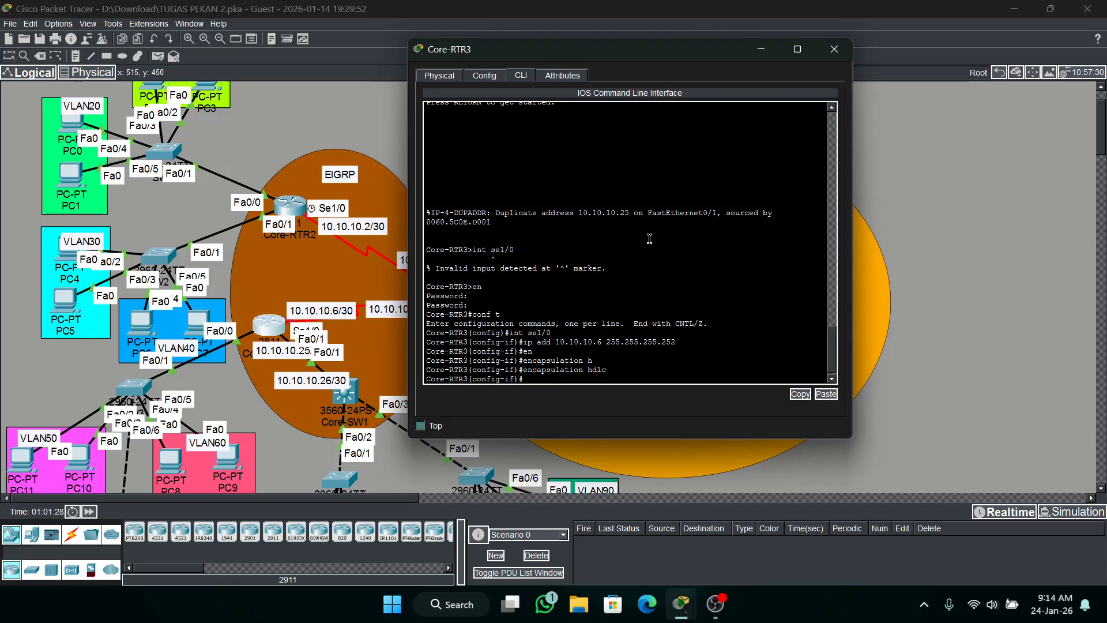
# Enable Core-RTR3's se1/0 interface with no shutdown and minimize its window.
pyautogui.write('sh')
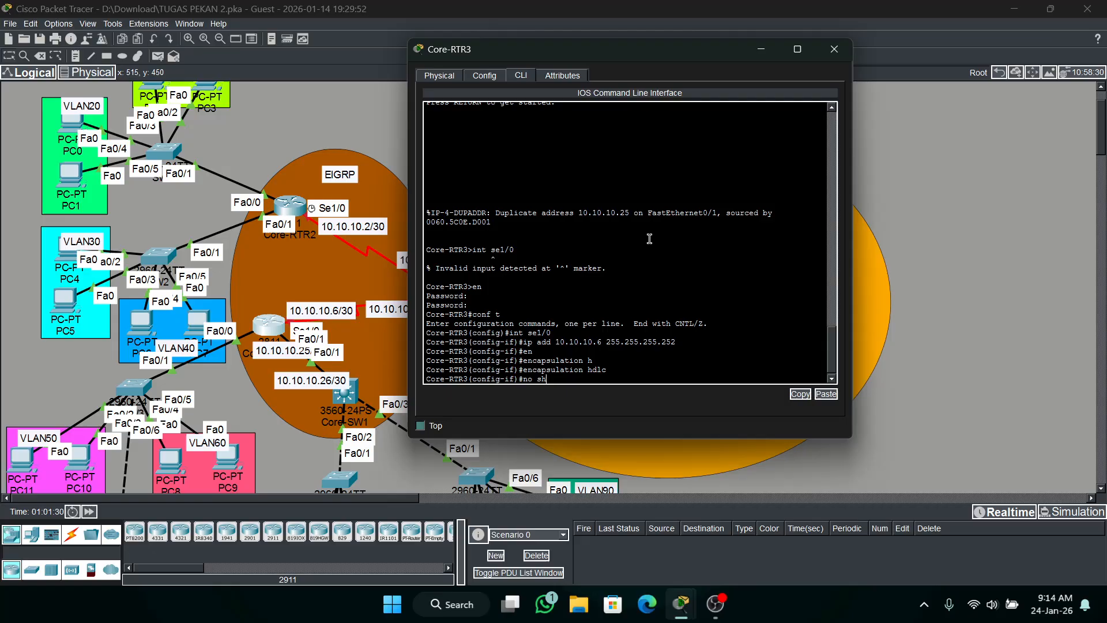
pyautogui.press('Return')
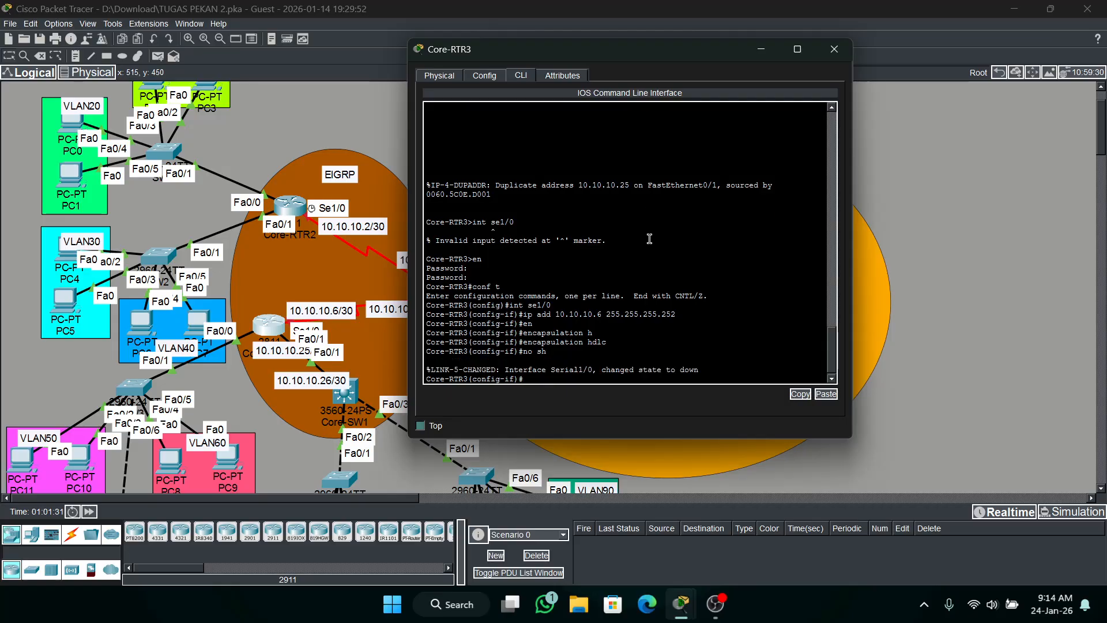
pyautogui.click(753, 51)
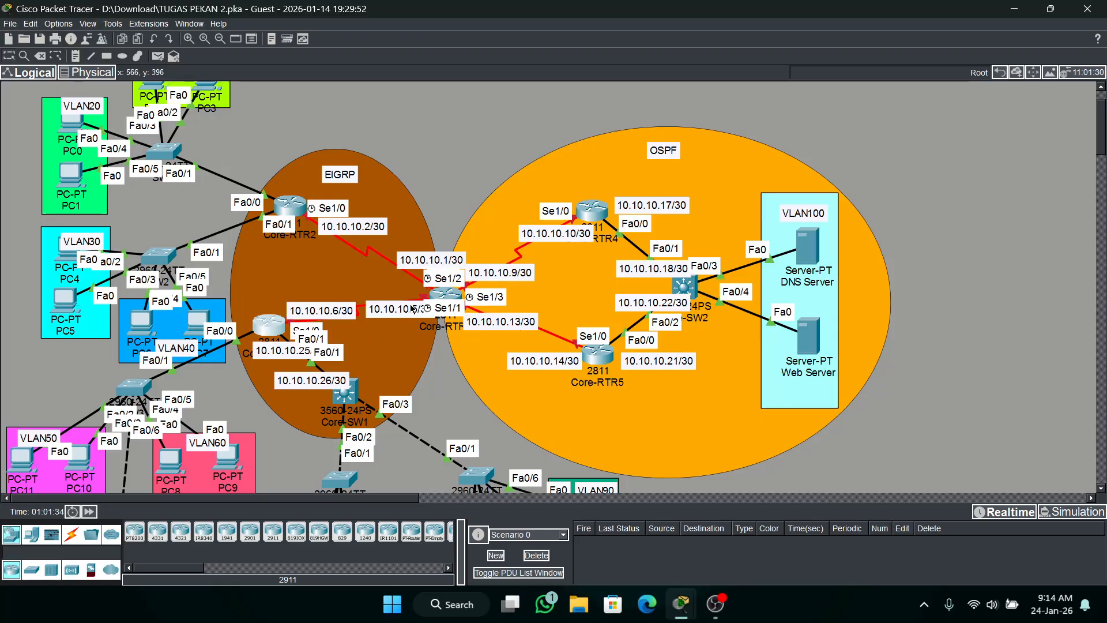
# Spread the 10.10.10.1/30 and 10.10.10.5/30 labels away from Core-RTR1 and shift the router slightly upward on the topology.
pyautogui.moveTo(420, 263); pyautogui.dragTo(405, 253)
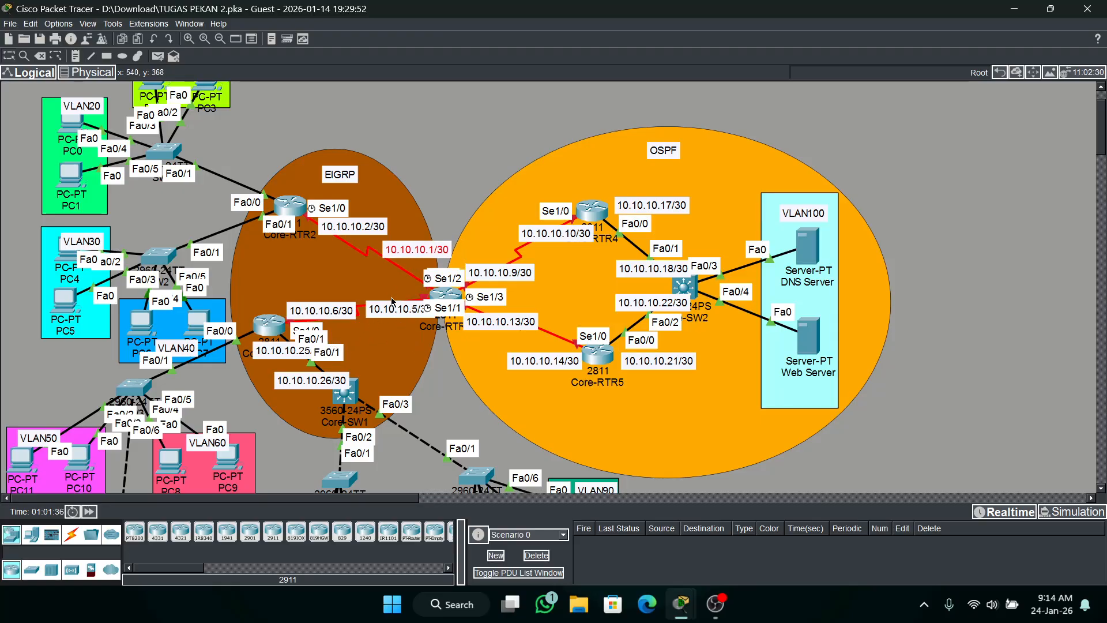
pyautogui.moveTo(395, 309); pyautogui.dragTo(400, 338)
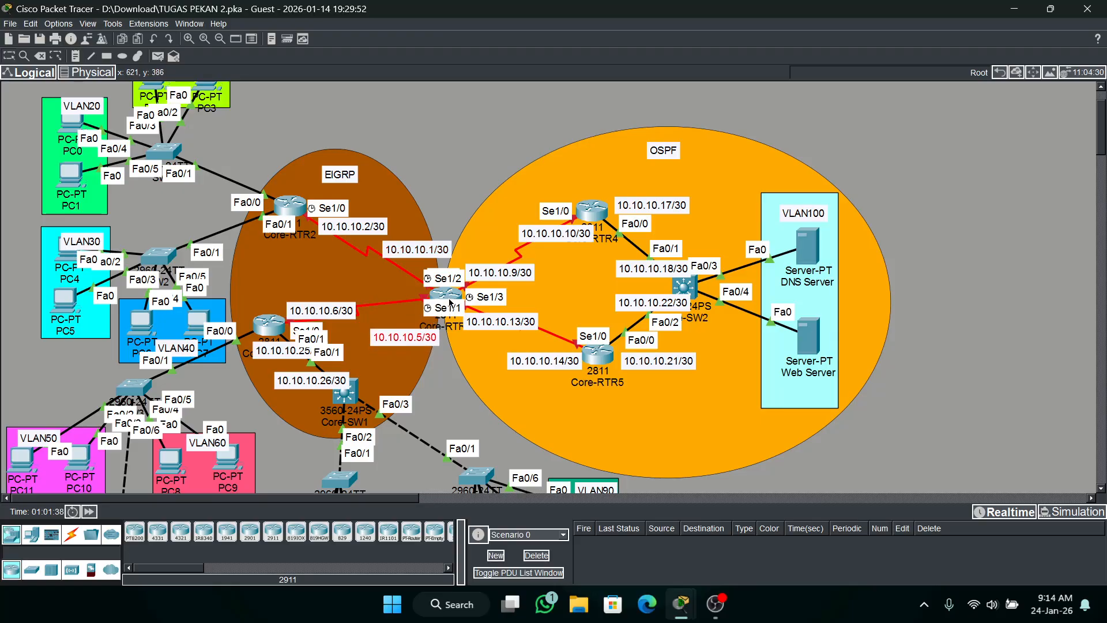
pyautogui.moveTo(450, 299)
pyautogui.mouseDown()
pyautogui.moveTo(374, 288)
pyautogui.moveTo(318, 255)
pyautogui.moveTo(350, 283)
pyautogui.moveTo(375, 259)
pyautogui.moveTo(218, 215)
pyautogui.moveTo(323, 193)
pyautogui.moveTo(499, 202)
pyautogui.moveTo(504, 218)
pyautogui.moveTo(483, 240)
pyautogui.moveTo(513, 314)
pyautogui.moveTo(543, 341)
pyautogui.moveTo(438, 300)
pyautogui.moveTo(273, 282)
pyautogui.moveTo(331, 263)
pyautogui.moveTo(449, 279)
pyautogui.mouseUp()
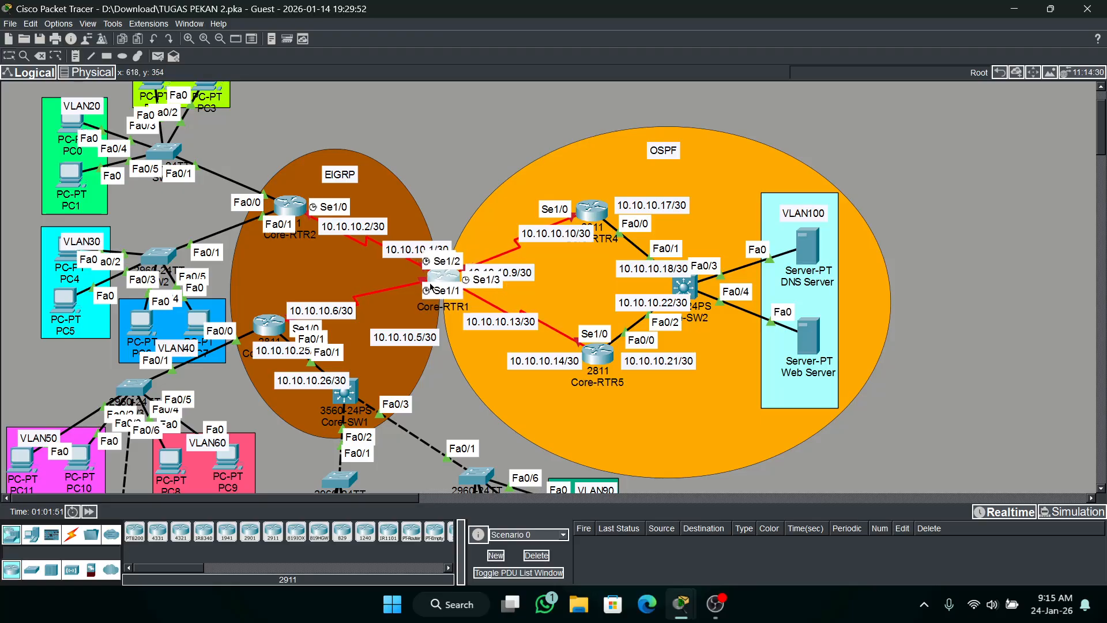
# Open Core-RTR1's command line and enter privileged mode followed by global configuration mode.
pyautogui.click(431, 286)
pyautogui.click(444, 118)
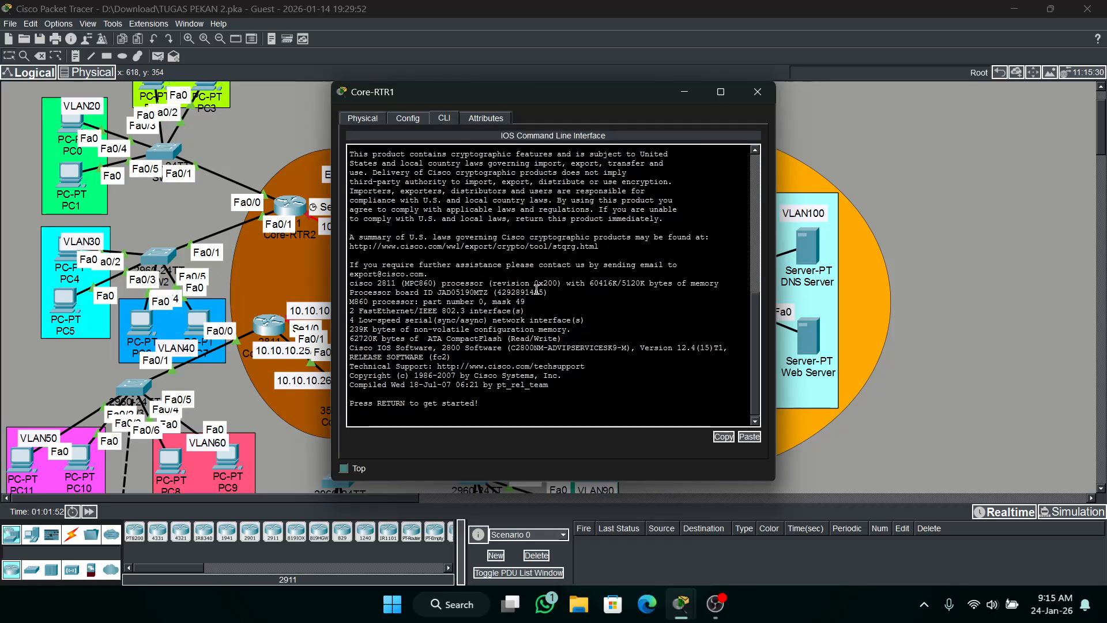
pyautogui.press('Return')
pyautogui.write('en')
pyautogui.press('Return')
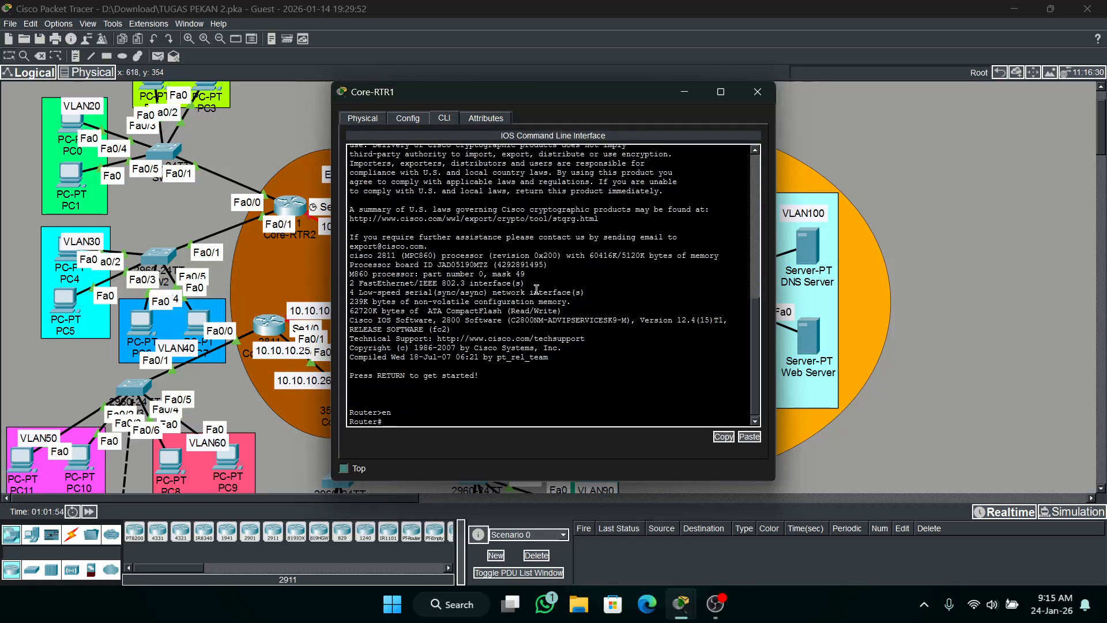
pyautogui.write('conf t')
pyautogui.press('Return')
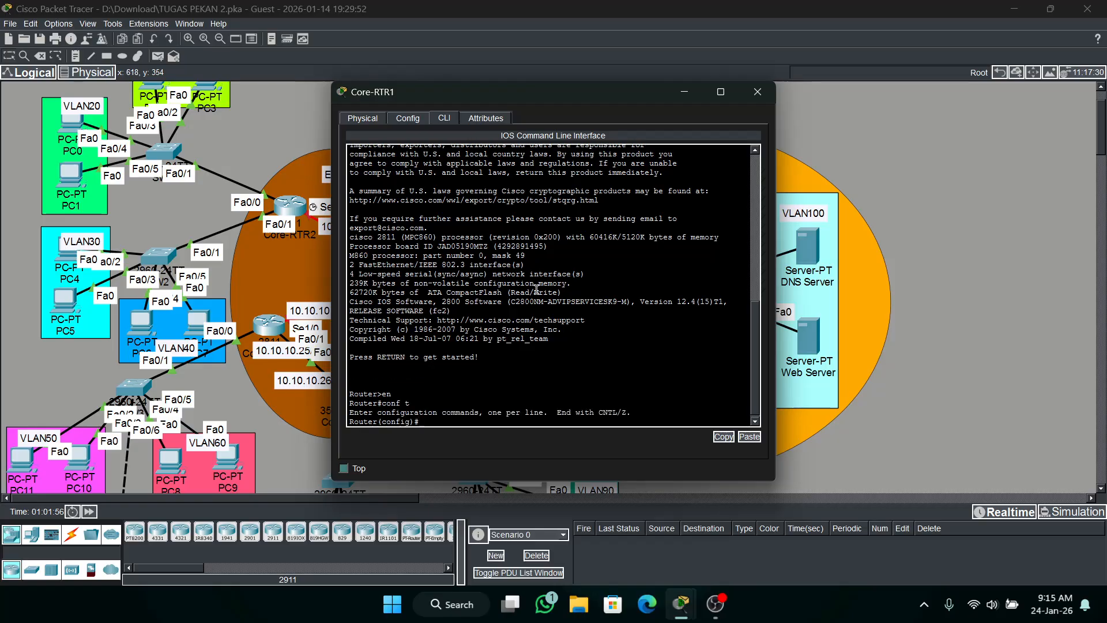
# Set the router's hostname to Core-RTR1.
pyautogui.write('h Core-RTR1')
pyautogui.press('Return')
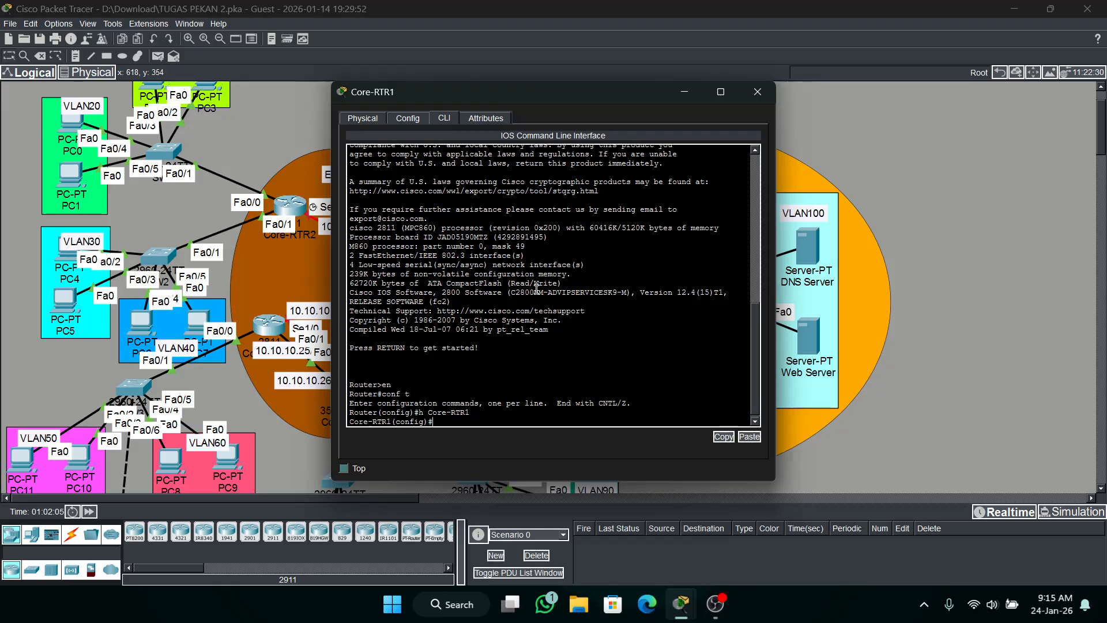
# Configure the enable secret password on Core-RTR1.
pyautogui.write('ena ')
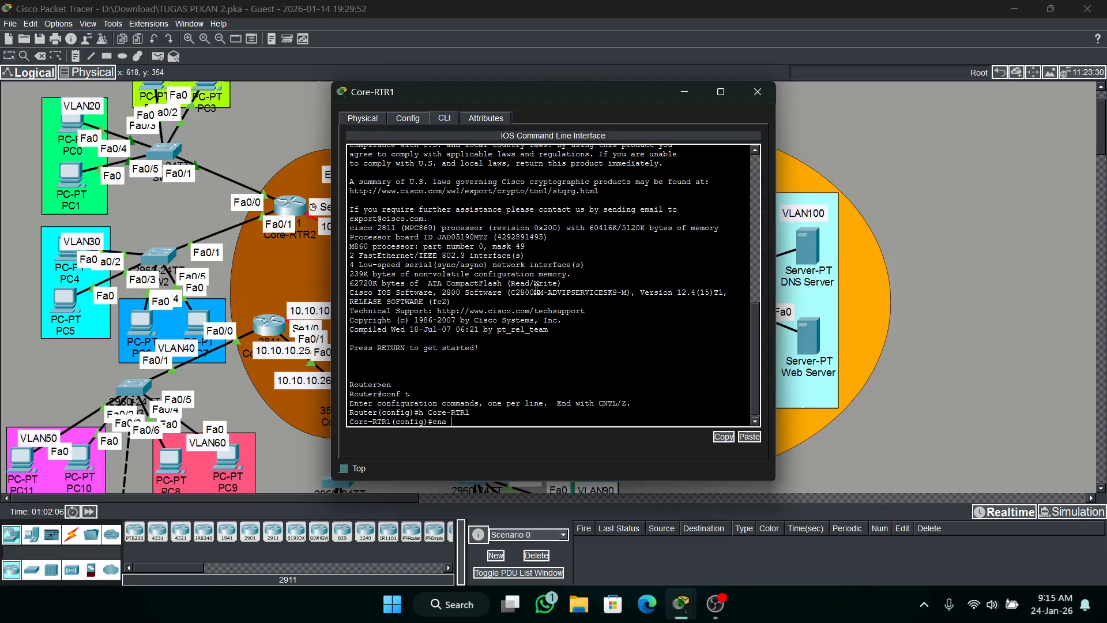
pyautogui.write('s cisco')
pyautogui.press('Return')
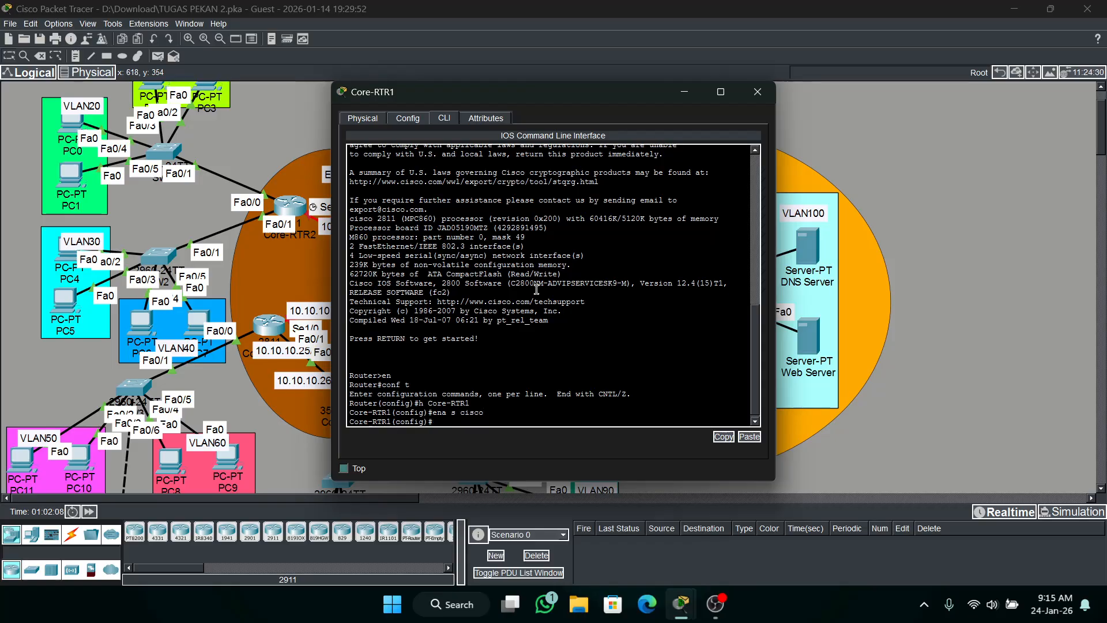
# Move Core-RTR1's window off the EIGRP area, shift the router slightly left, and enter configuration mode for its se1/0 interface.
pyautogui.write('int se')
pyautogui.moveTo(537, 99); pyautogui.dragTo(804, 135)
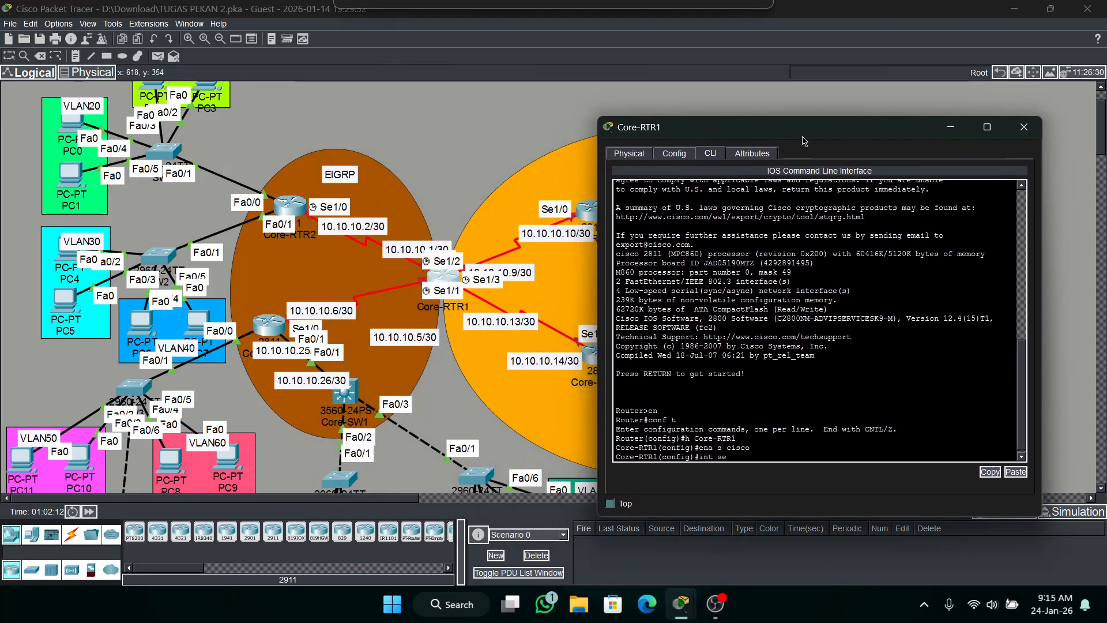
pyautogui.moveTo(443, 276)
pyautogui.mouseDown()
pyautogui.moveTo(203, 252)
pyautogui.moveTo(323, 282)
pyautogui.moveTo(451, 278)
pyautogui.moveTo(437, 275)
pyautogui.mouseUp()
pyautogui.click(436, 274)
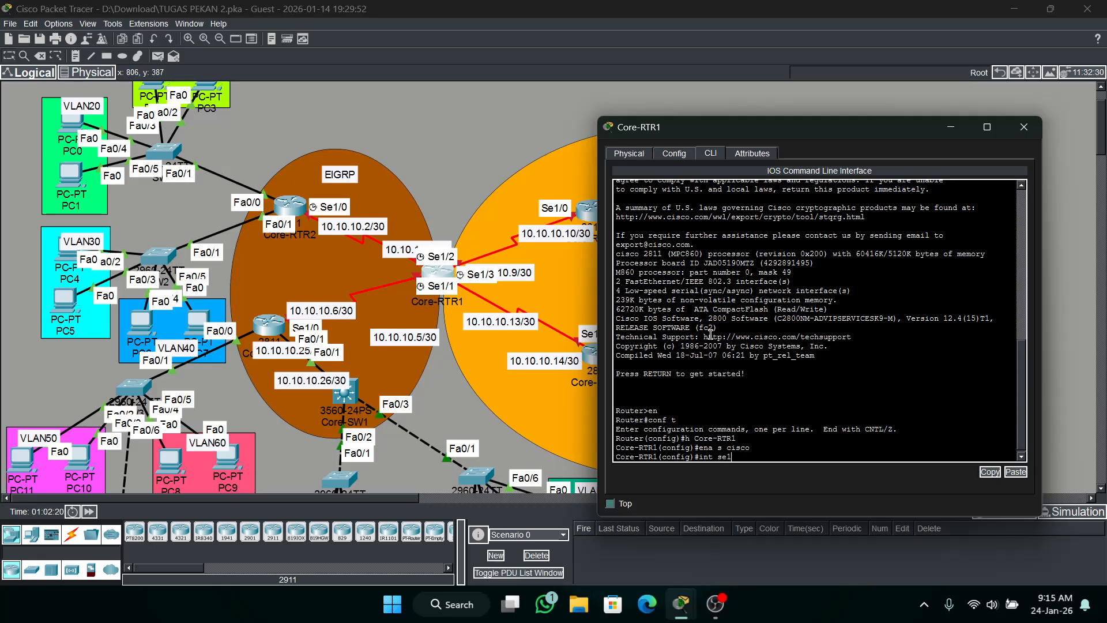
pyautogui.write('0')
pyautogui.press('Return')
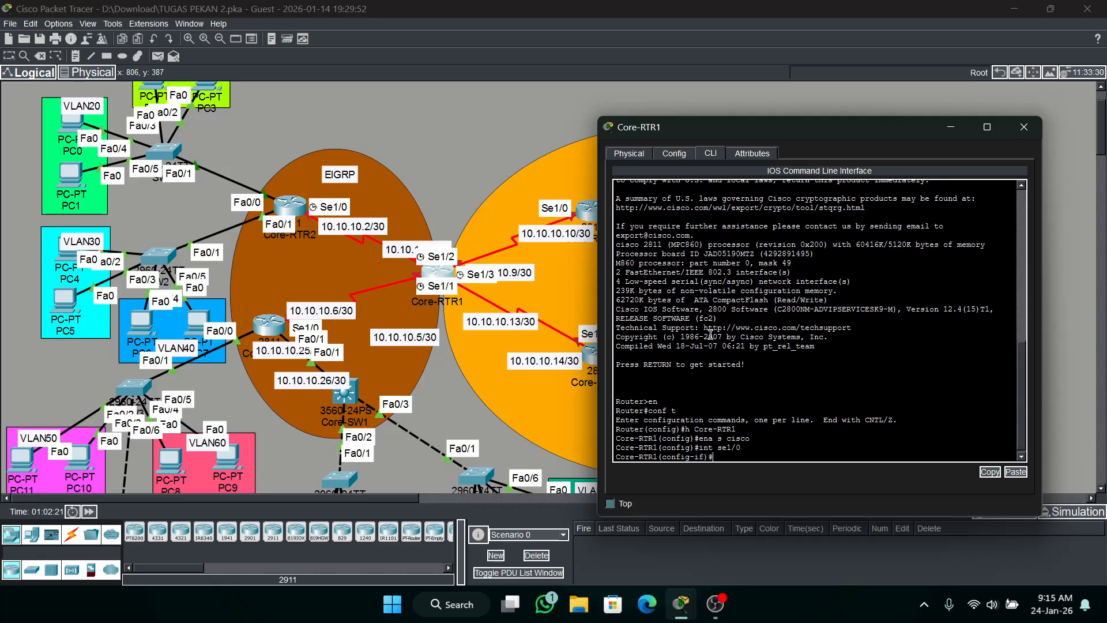
# Assign IP address 10.10.10.1 with mask 255.255.255.252 to Core-RTR1's se1/0 interface, moving the 10.10.10.1/30 label clear of the router.
pyautogui.write('ip add 10.10.10.')
pyautogui.moveTo(404, 251); pyautogui.dragTo(409, 232)
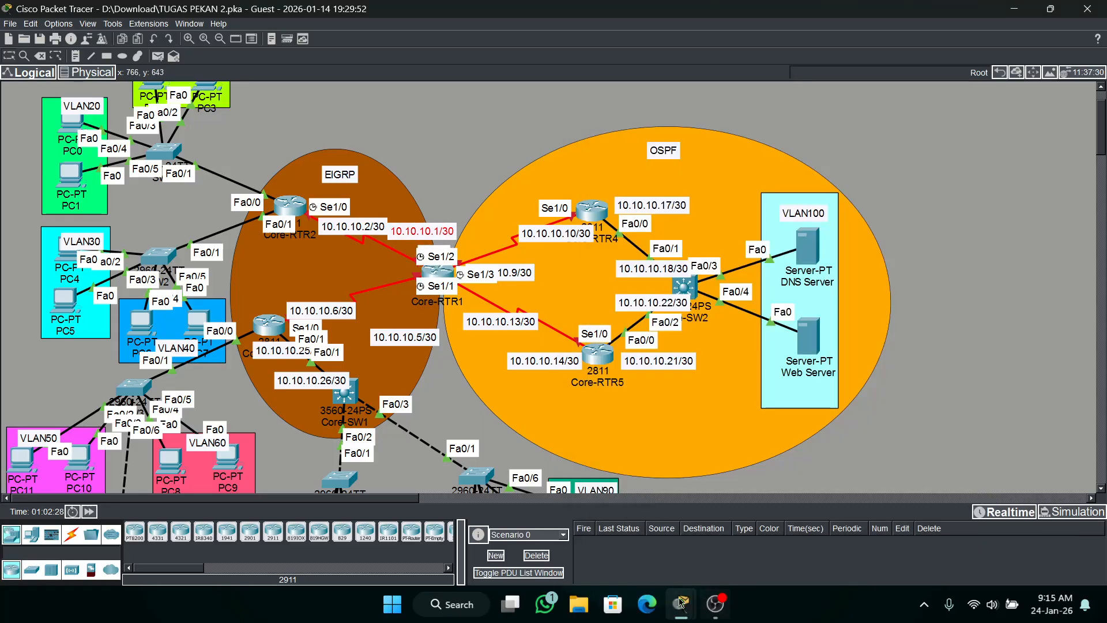
pyautogui.click(437, 270)
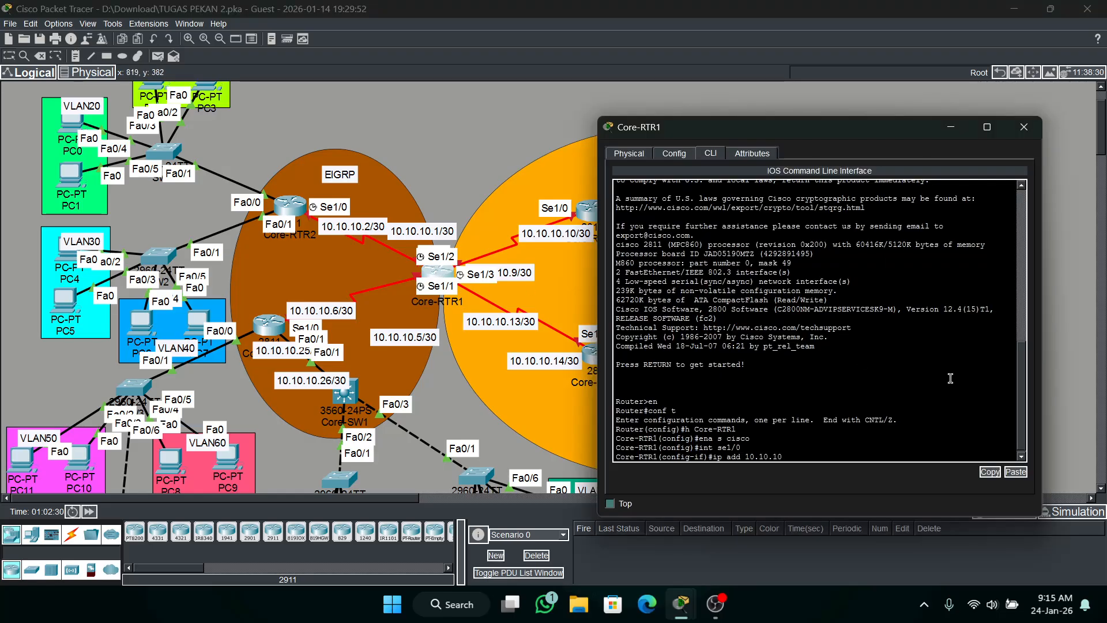
pyautogui.write('.1 255.255.255.252')
pyautogui.press('Return')
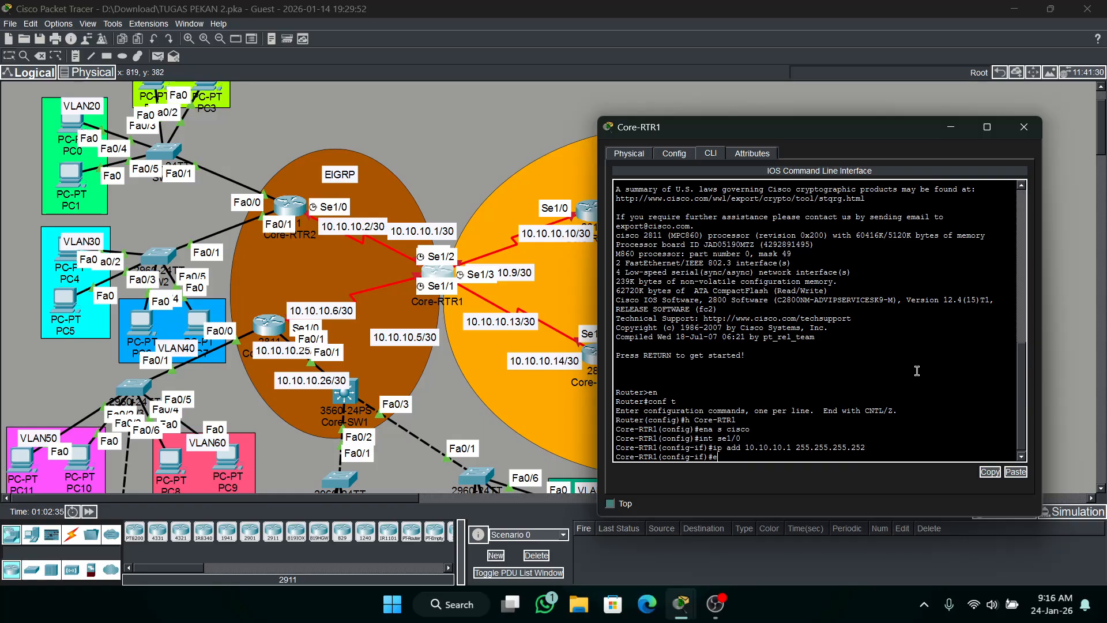
# Set the encapsulation of Core-RTR1's se1/0 interface to HDLC and enable the interface with no shutdown.
pyautogui.write('n')
pyautogui.press('Tab')
pyautogui.write('h')
pyautogui.press('Tab')
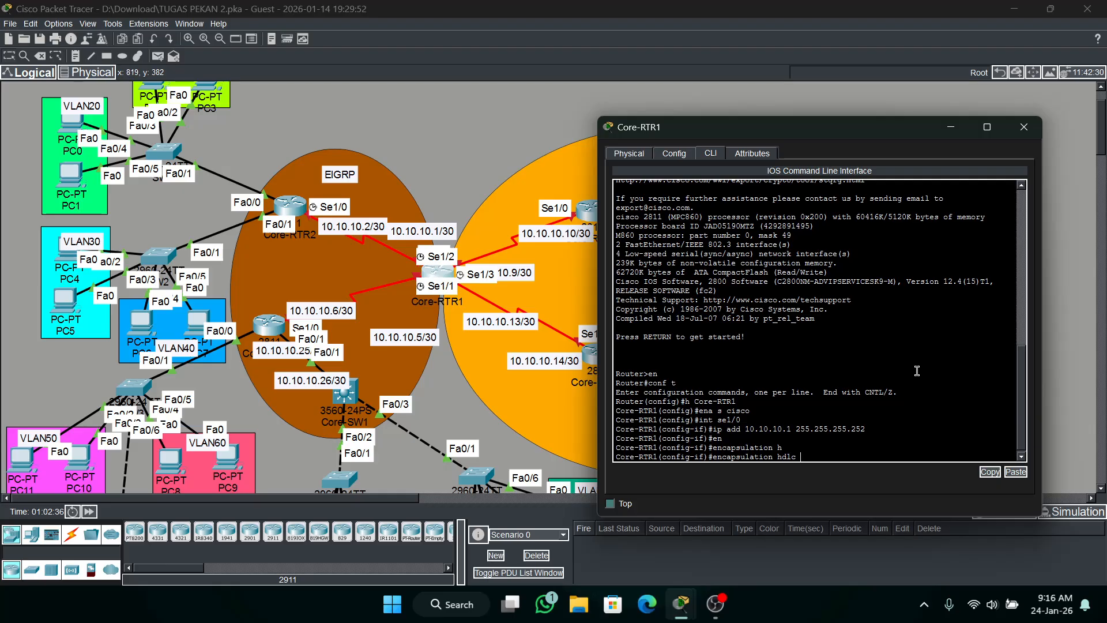
pyautogui.press('Return')
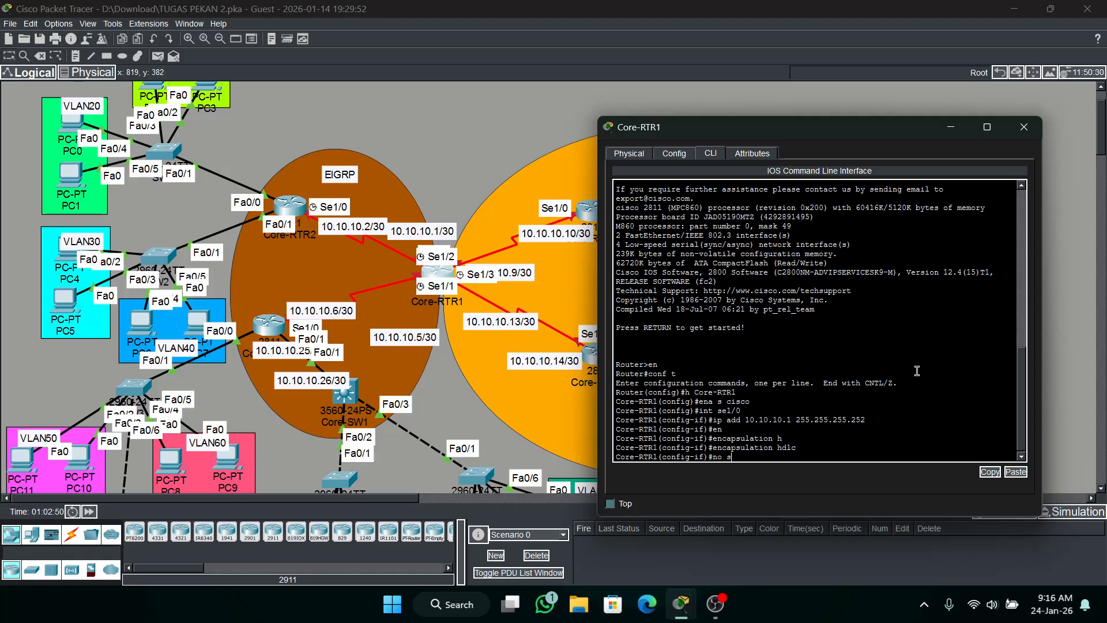
pyautogui.write('h')
pyautogui.press('Return')
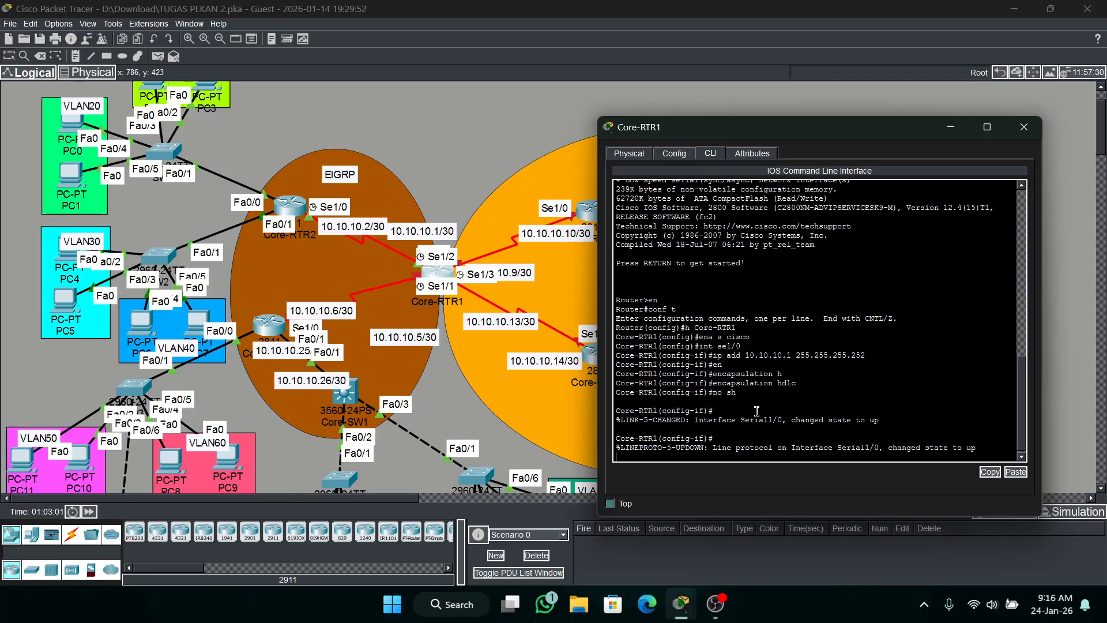
# Enter configuration mode for Core-RTR1's se1/1 interface.
pyautogui.press('Return')
pyautogui.press('Up')
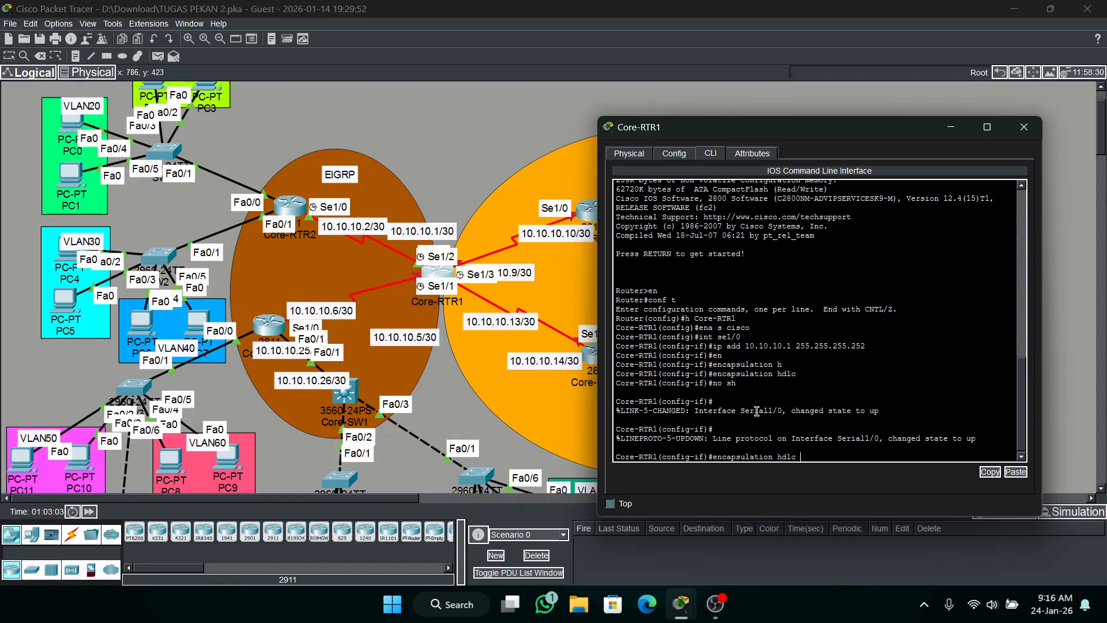
pyautogui.press('Up')
pyautogui.press('Up')
pyautogui.press('Up')
pyautogui.press('Up')
pyautogui.press('BackSpace')
pyautogui.write('1')
pyautogui.press('Return')
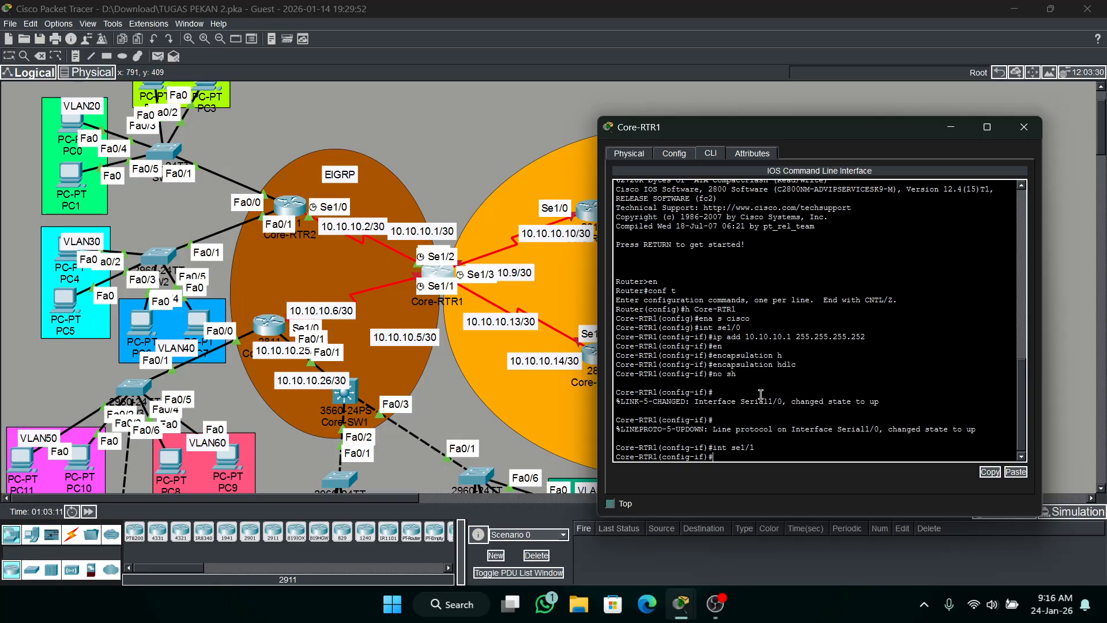
# Assign IP address 10.10.10.5 with mask 255.255.255.252 to Core-RTR1's se1/1 interface.
pyautogui.write('dd 10.10.10.5 255')
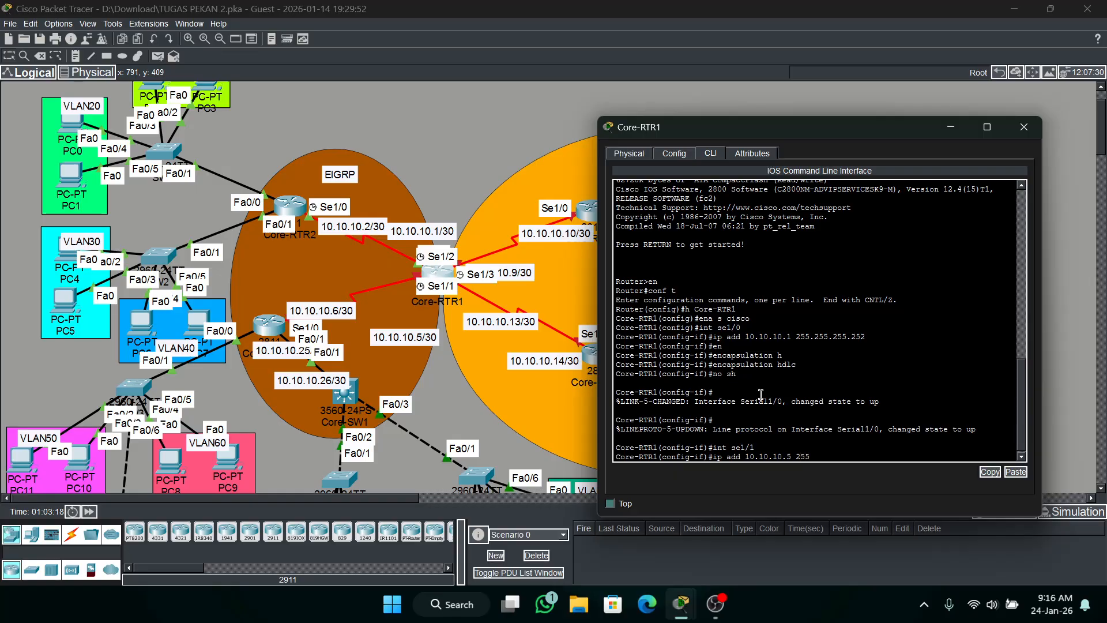
pyautogui.write('.255.255.252')
pyautogui.press('Return')
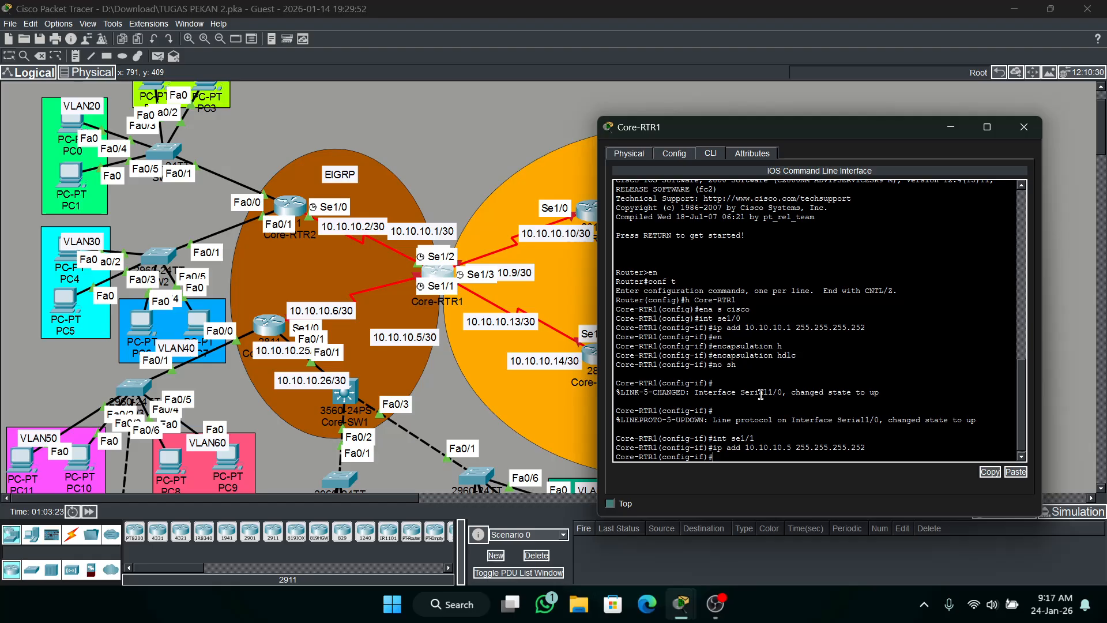
# Set the encapsulation of Core-RTR1's se1/1 interface to HDLC.
pyautogui.write('en')
pyautogui.press('Return')
pyautogui.write('encapsulation hl')
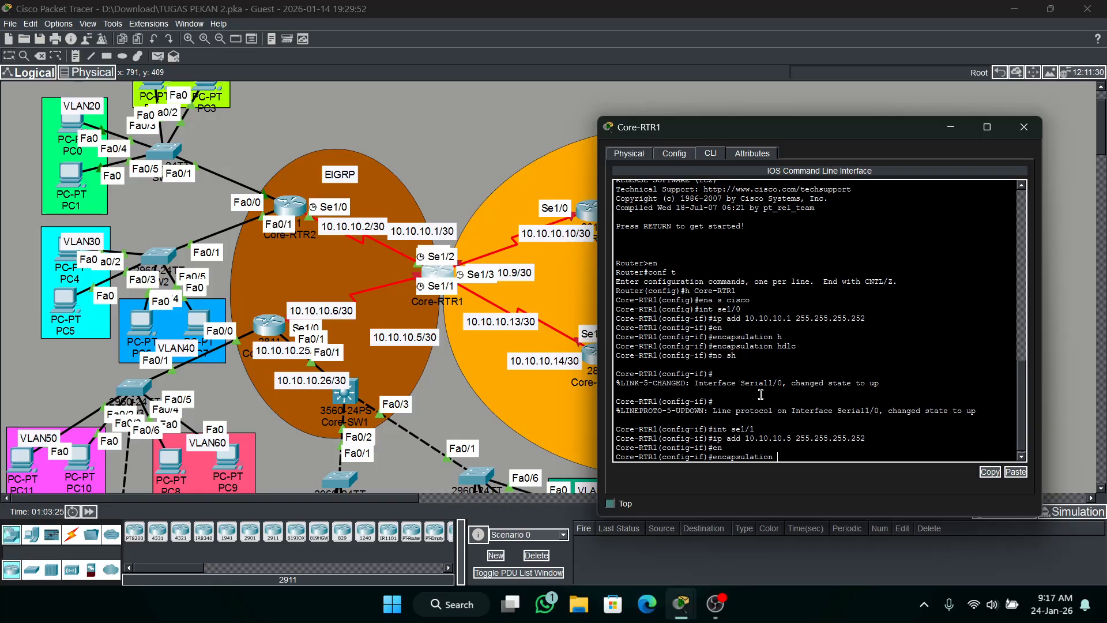
pyautogui.write('dc')
pyautogui.press('Return')
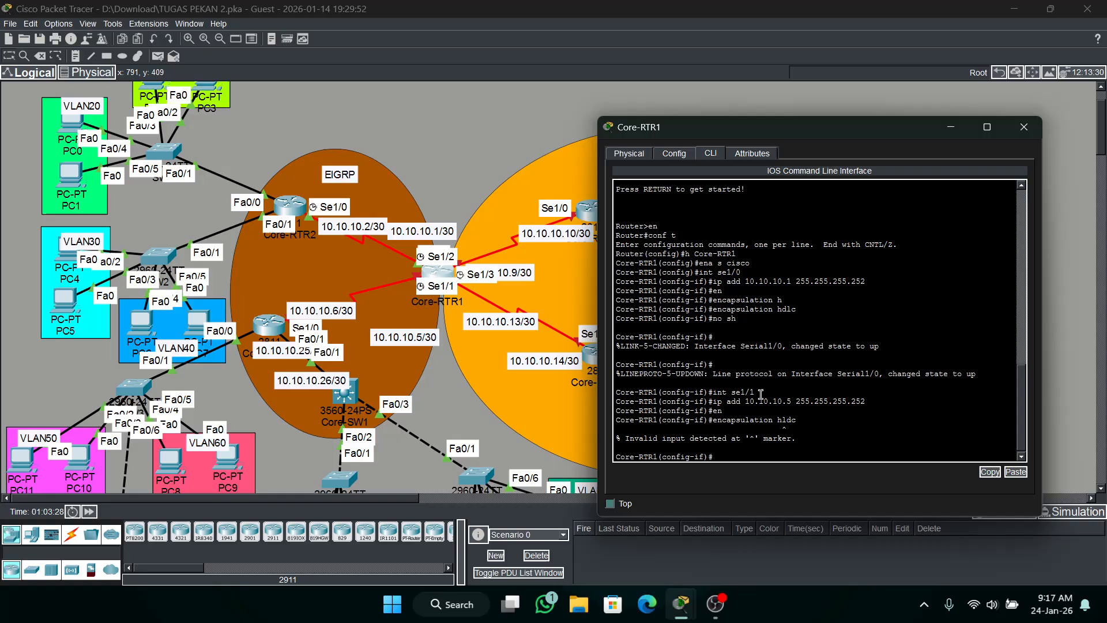
pyautogui.write('encapsulation h')
pyautogui.press('Tab')
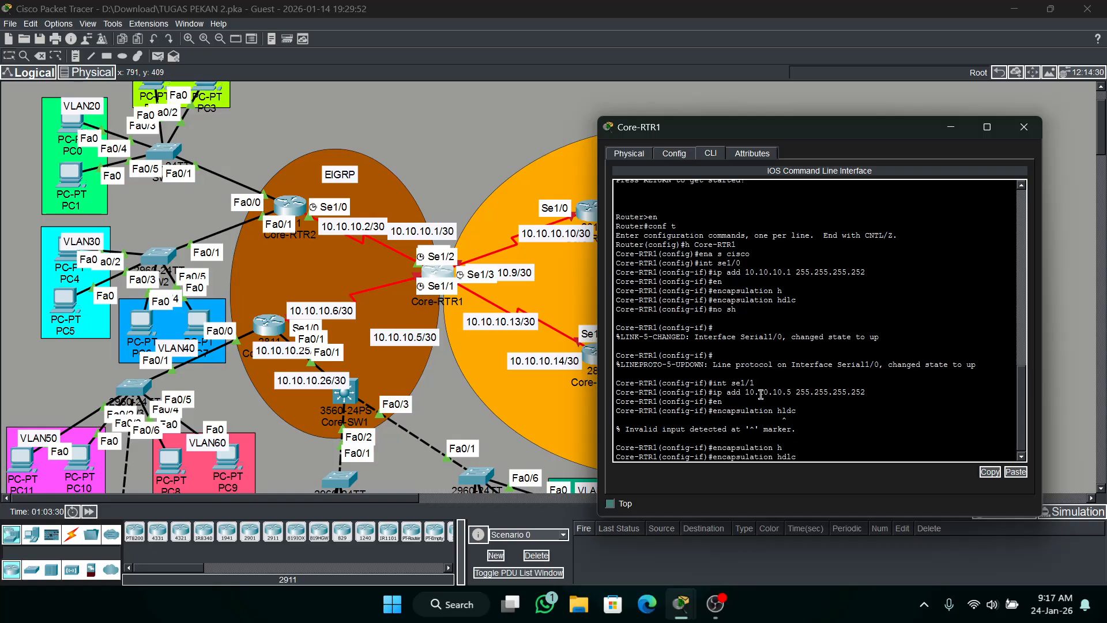
pyautogui.press('Return')
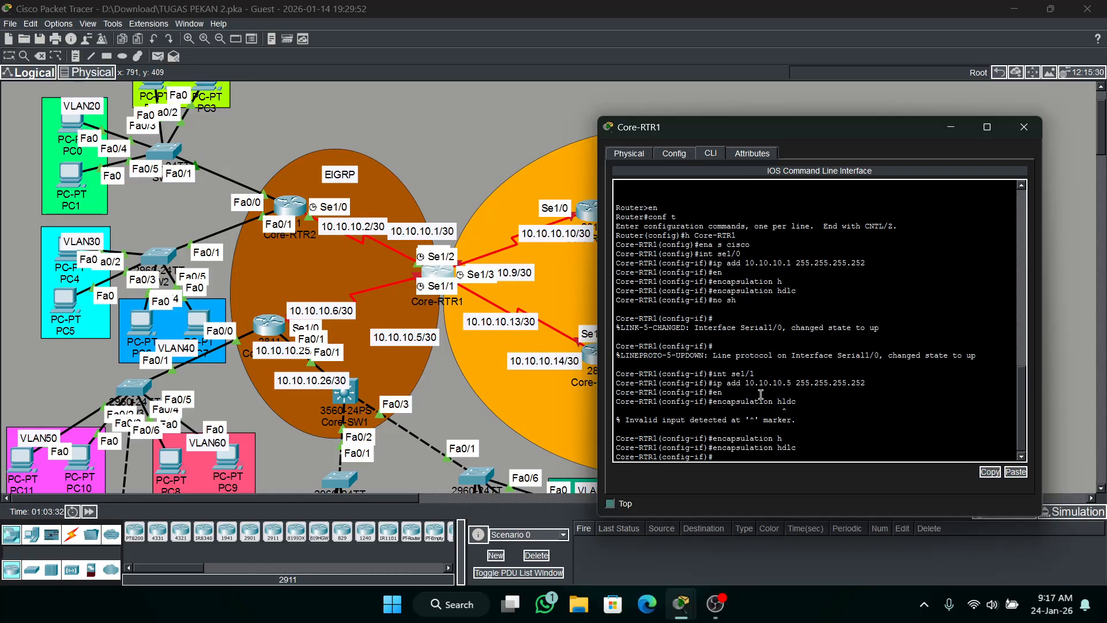
# Set the clock rate of Core-RTR1's se1/1 interface to 64000.
pyautogui.write('clock r')
pyautogui.press('Tab')
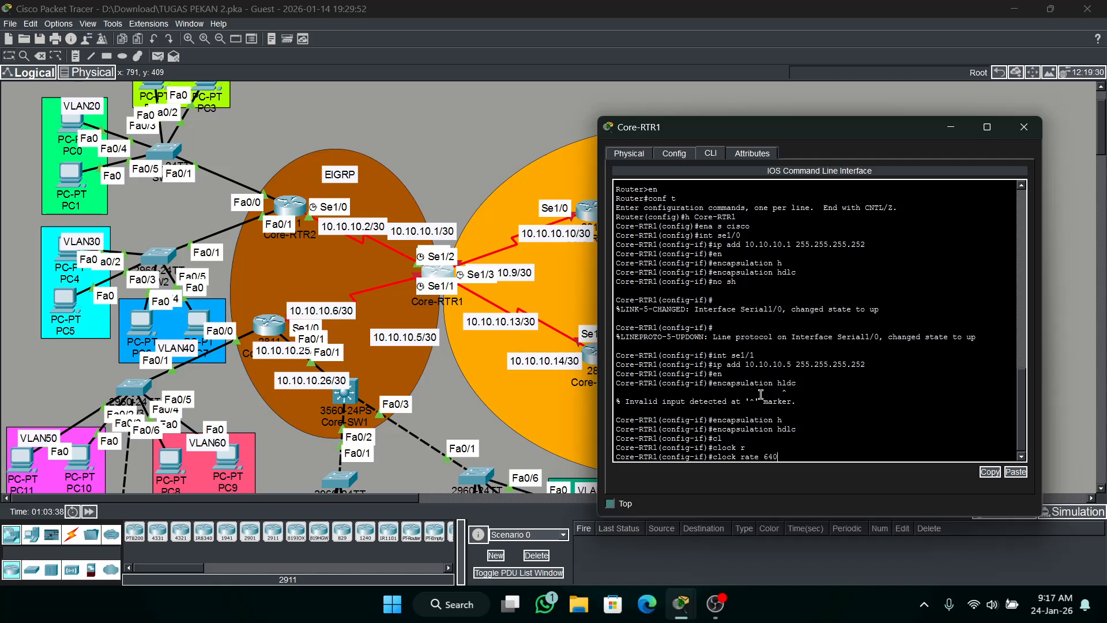
pyautogui.write('64000')
pyautogui.press('Return')
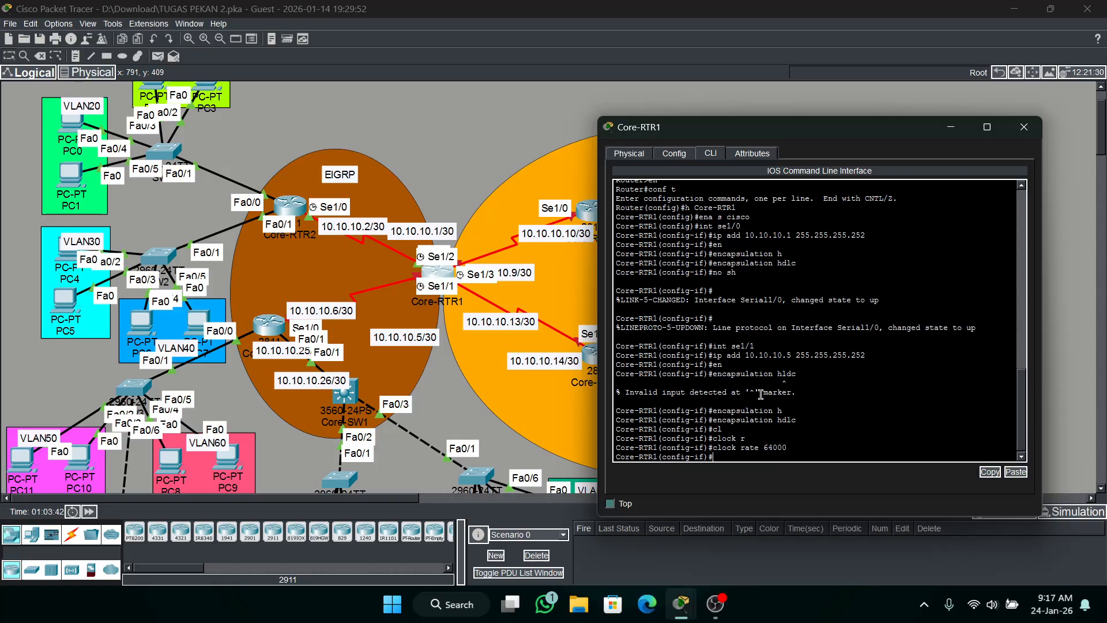
# Enable Core-RTR1's se1/1 interface with no shutdown and minimize its window.
pyautogui.write('no sh')
pyautogui.press('Return')
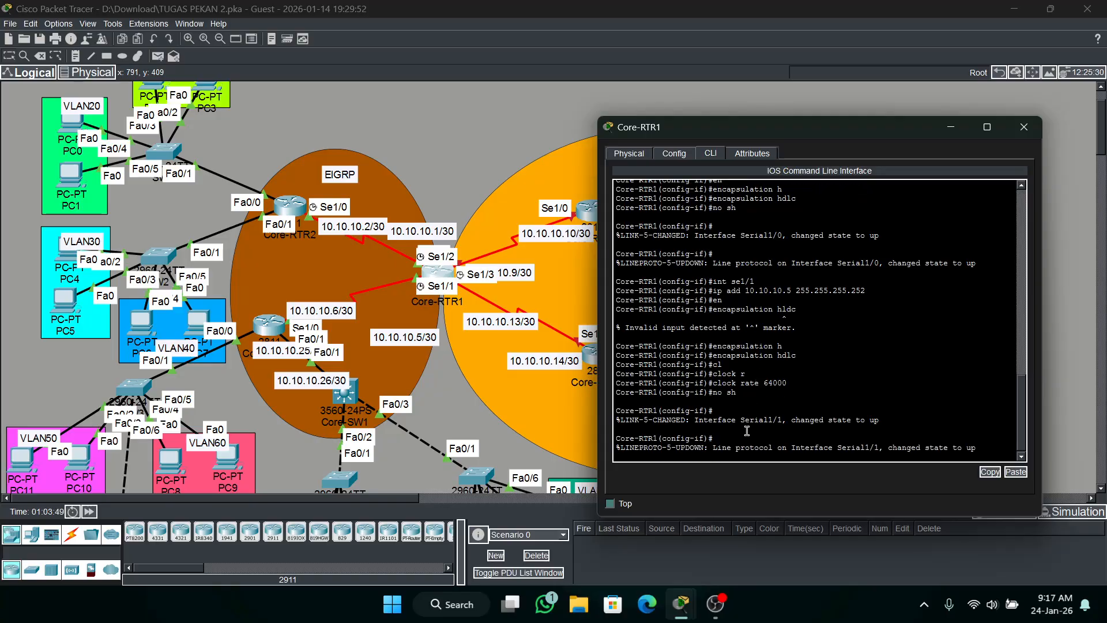
pyautogui.press('Return')
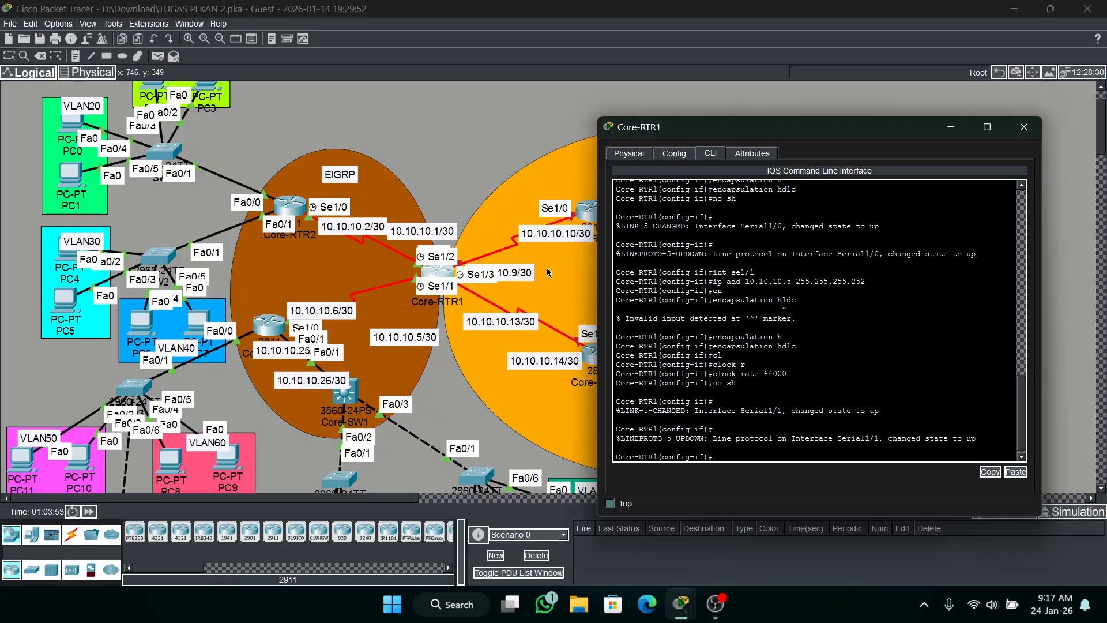
pyautogui.moveTo(965, 135); pyautogui.dragTo(505, 109)
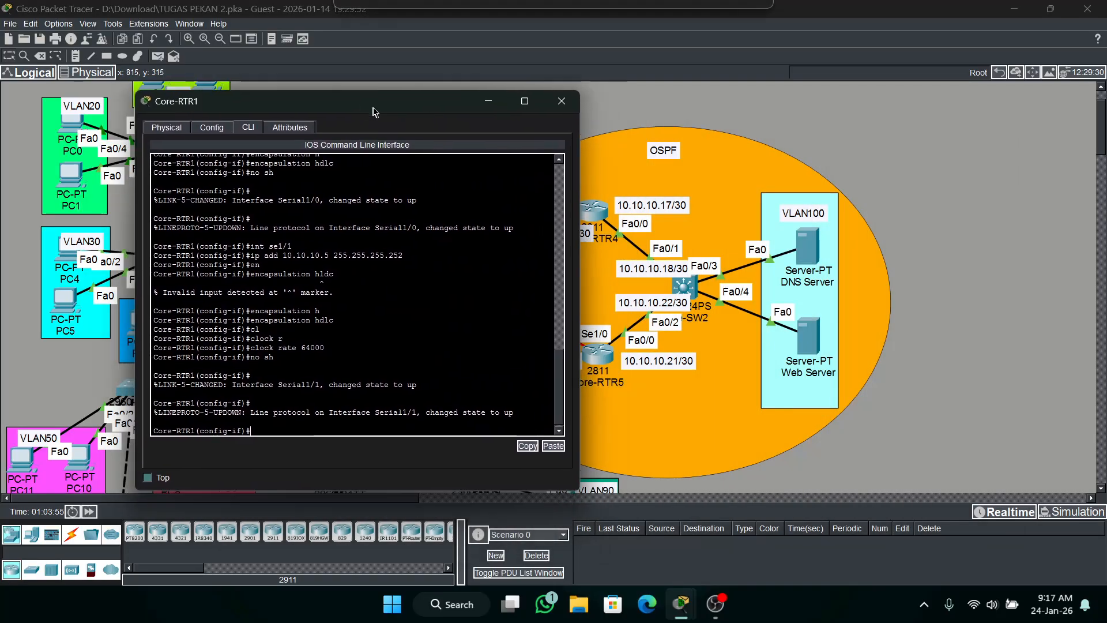
pyautogui.click(489, 102)
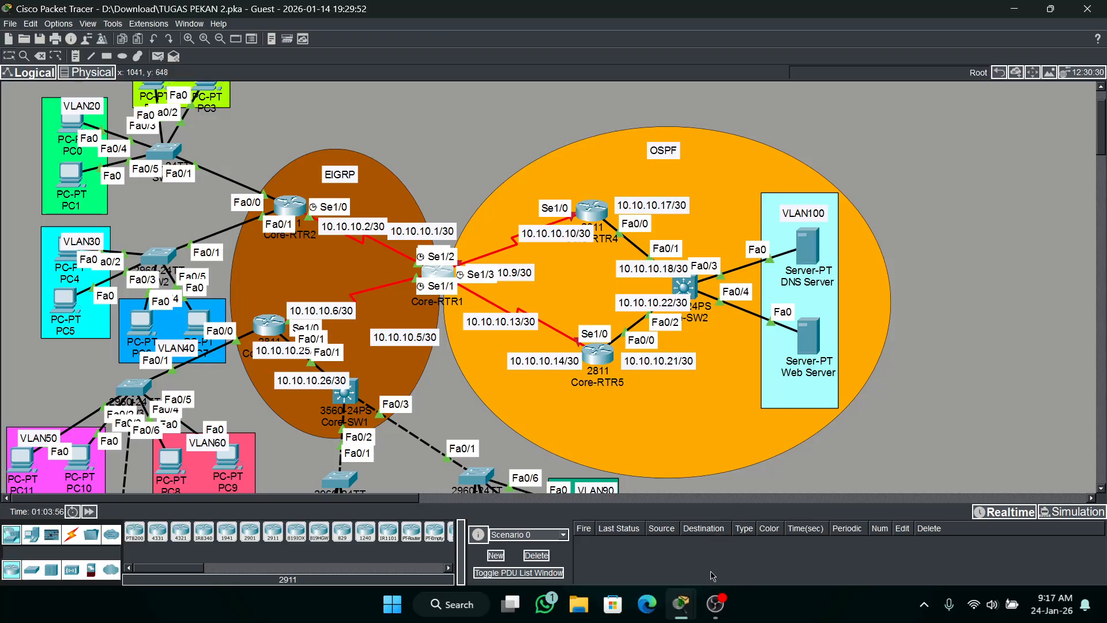
# Bring up the PT Activity instructions window and check the activity results.
pyautogui.click(680, 603)
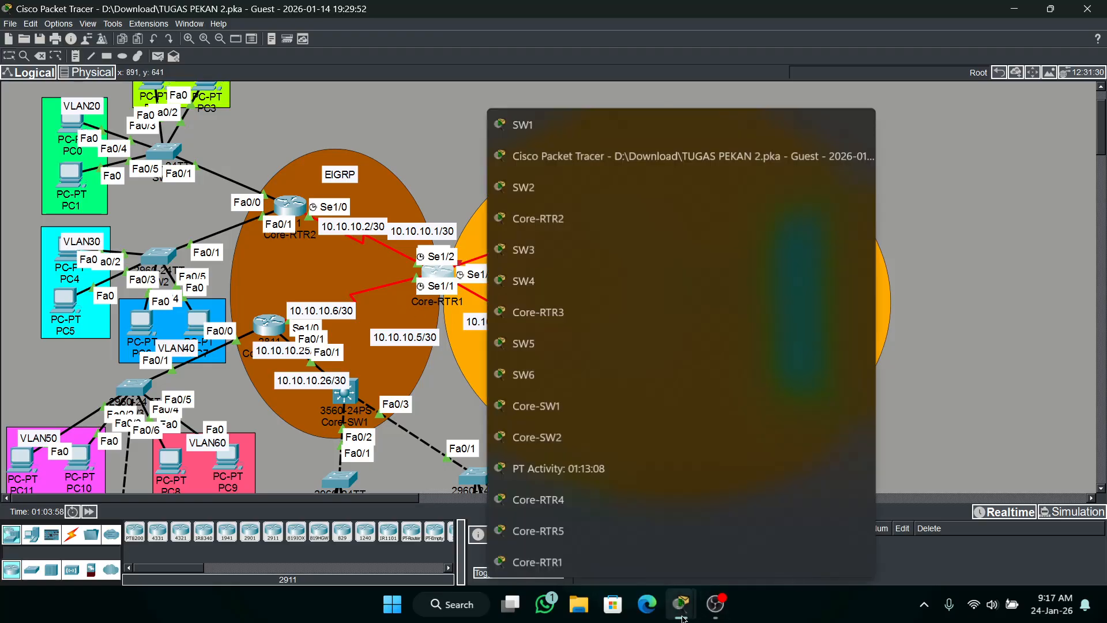
pyautogui.moveTo(684, 605)
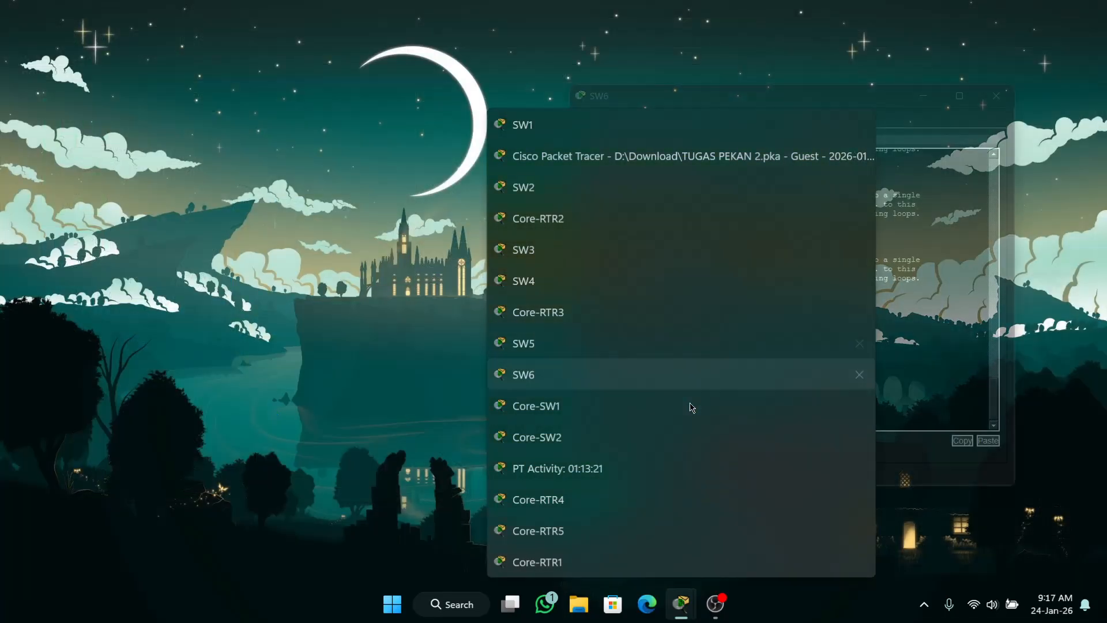
pyautogui.click(537, 467)
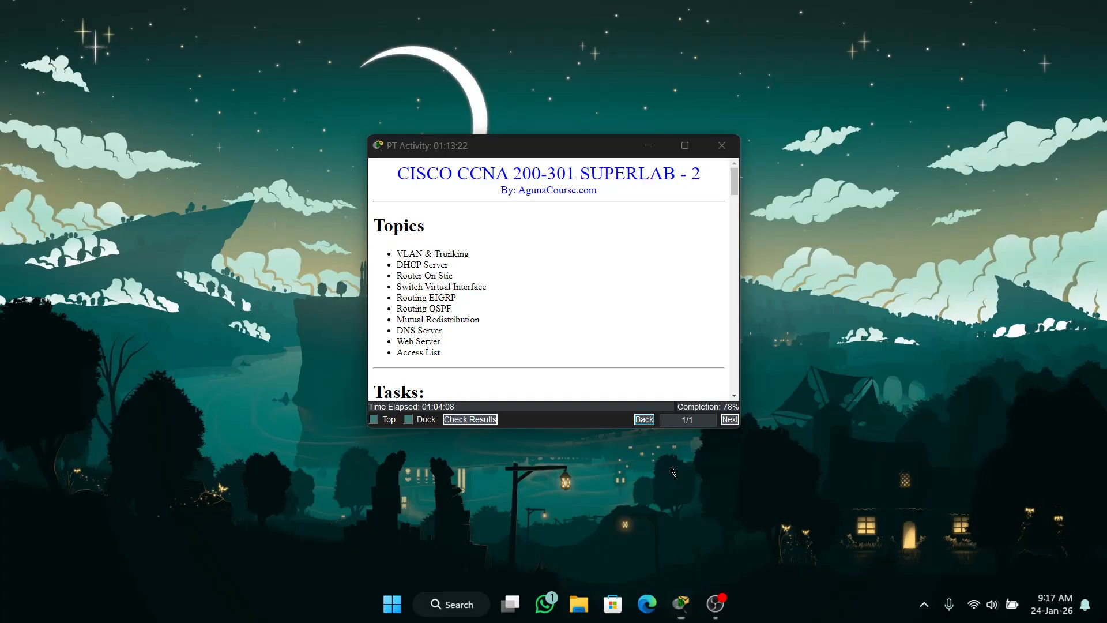
pyautogui.click(462, 416)
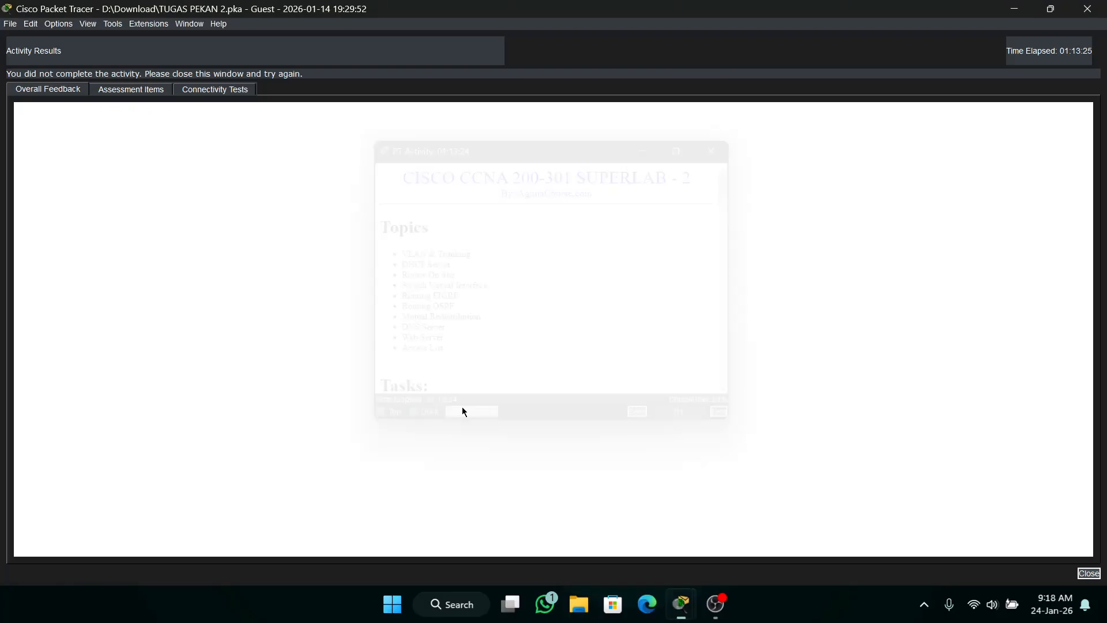
# Examine the assessment items for the core routers' routing and port addressing, then close the results and minimize the activity window.
pyautogui.click(133, 96)
pyautogui.scroll(-15, 346, 323)
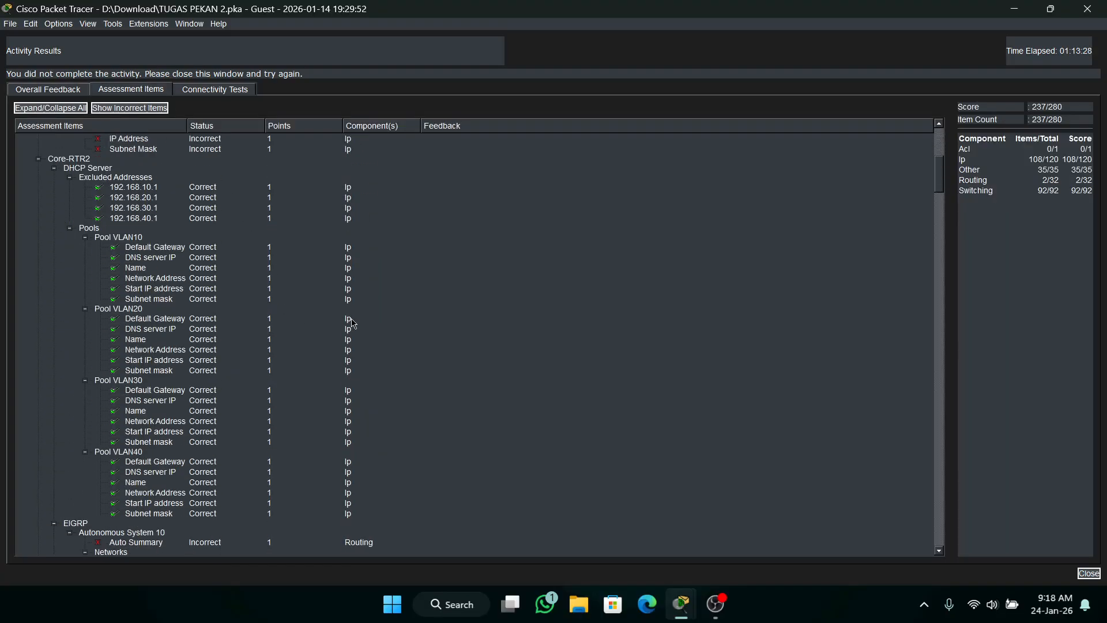
pyautogui.scroll(-4, 349, 357)
pyautogui.scroll(4, 344, 371)
pyautogui.scroll(-3, 196, 427)
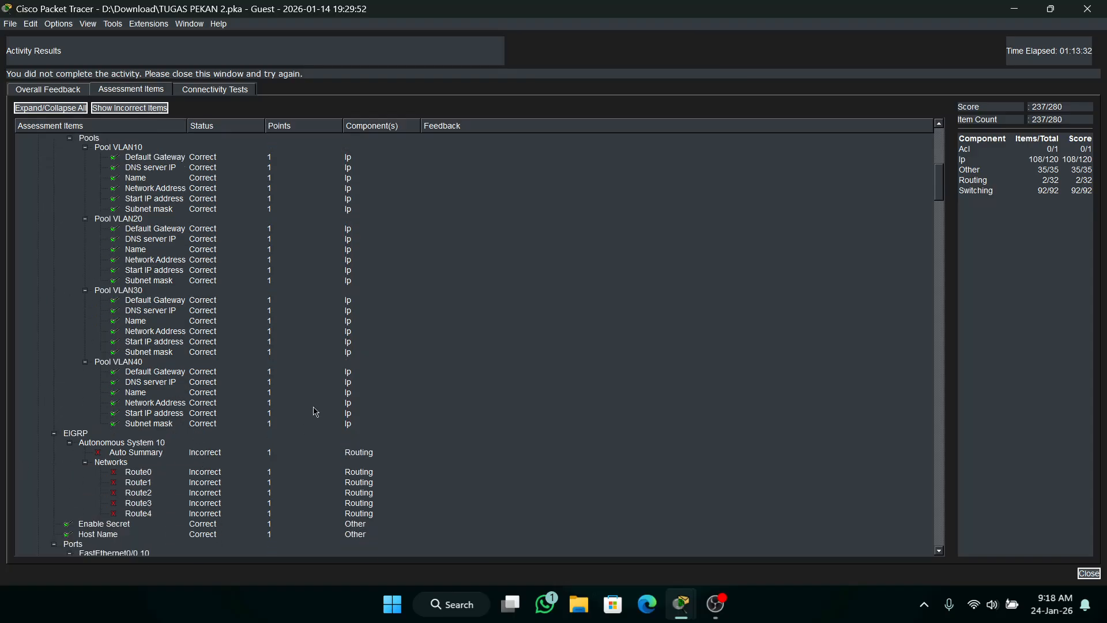
pyautogui.scroll(1, 266, 369)
pyautogui.scroll(-3, 259, 350)
pyautogui.scroll(-1, 259, 349)
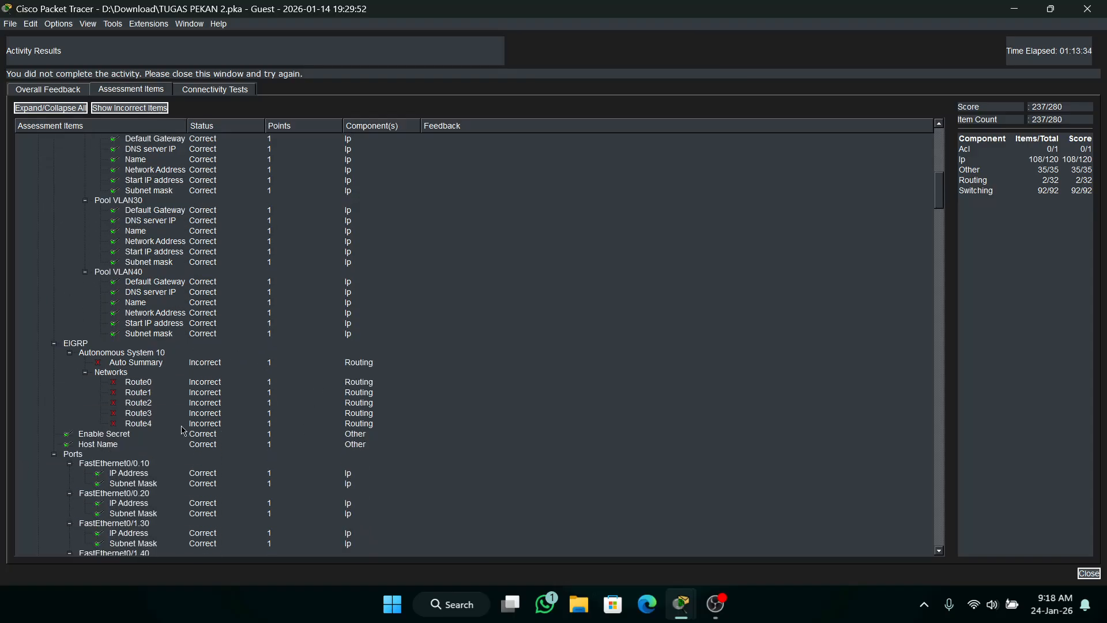
pyautogui.scroll(-4, 184, 380)
pyautogui.scroll(-20, 193, 390)
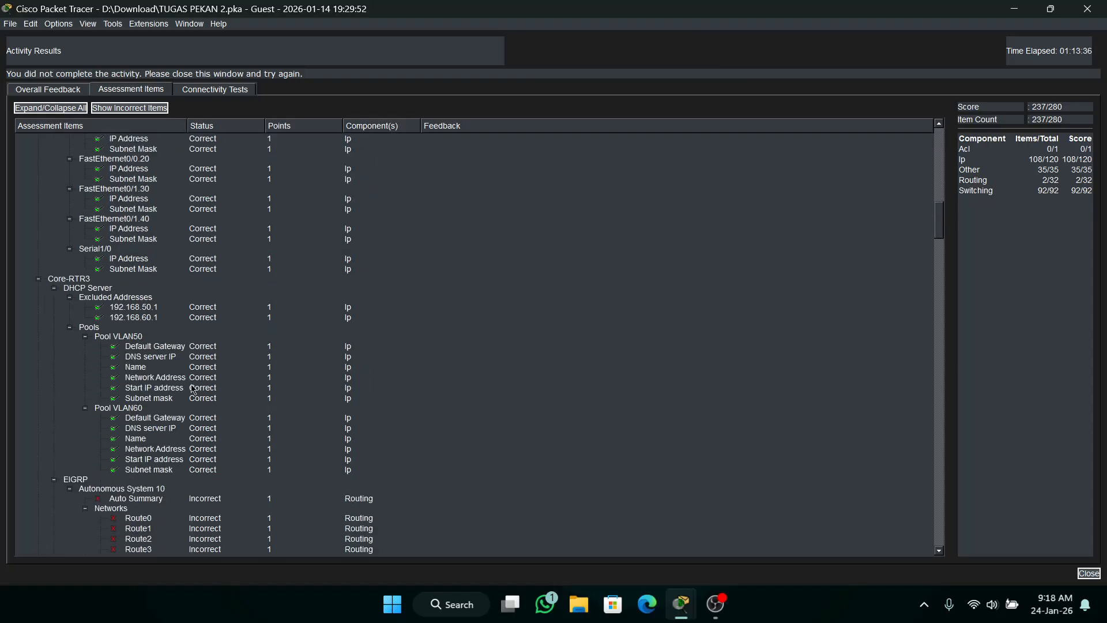
pyautogui.scroll(-8, 208, 372)
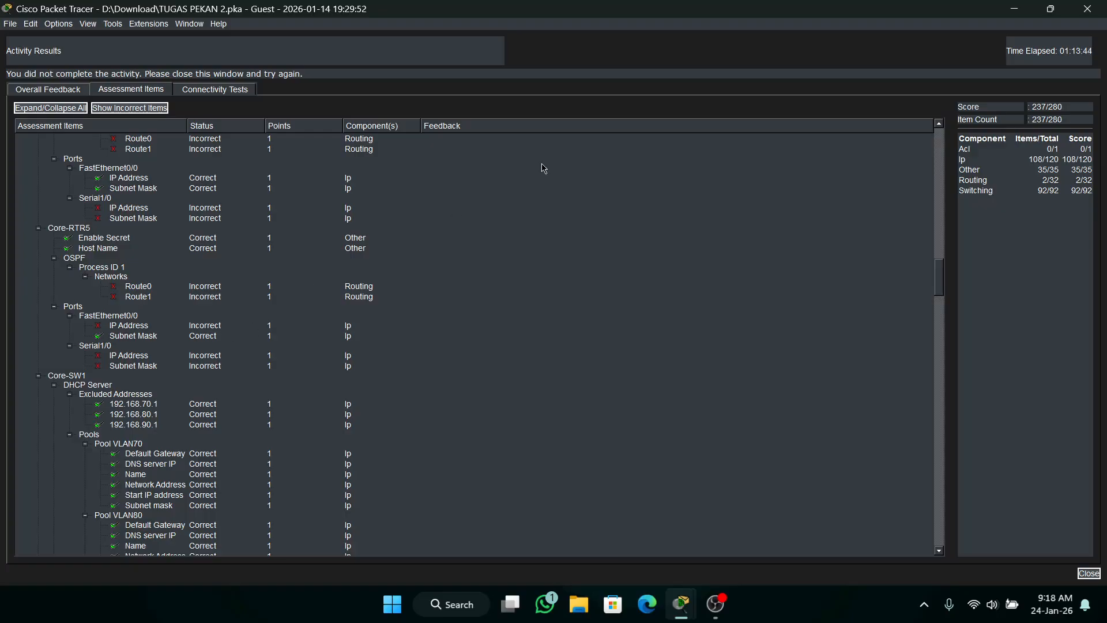
pyautogui.moveTo(944, 21); pyautogui.dragTo(897, 0)
pyautogui.click(1099, 10)
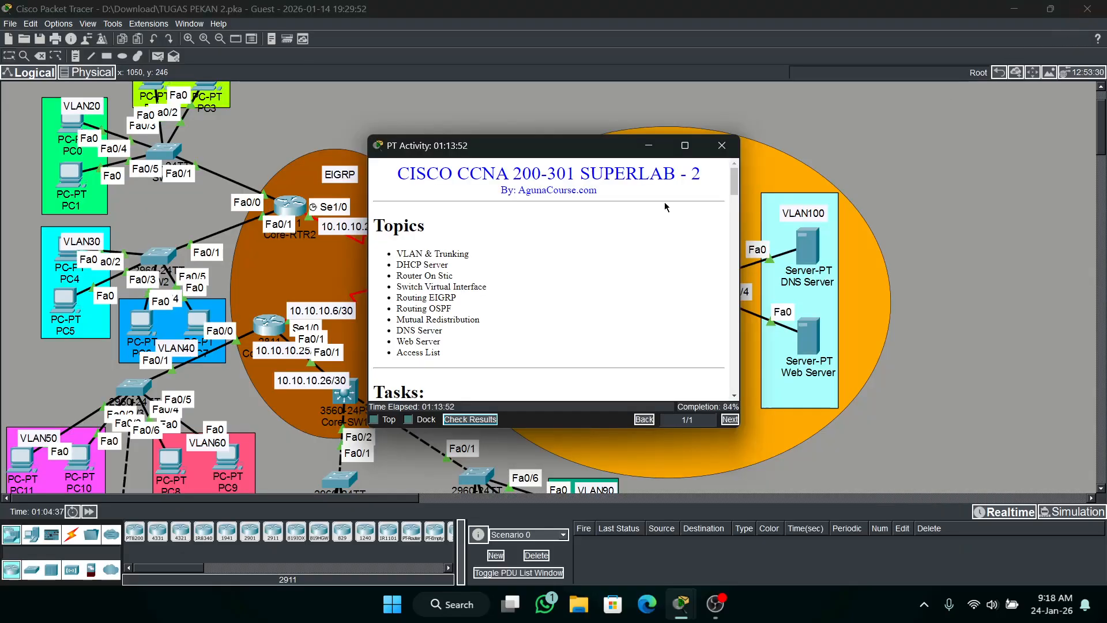
pyautogui.click(649, 146)
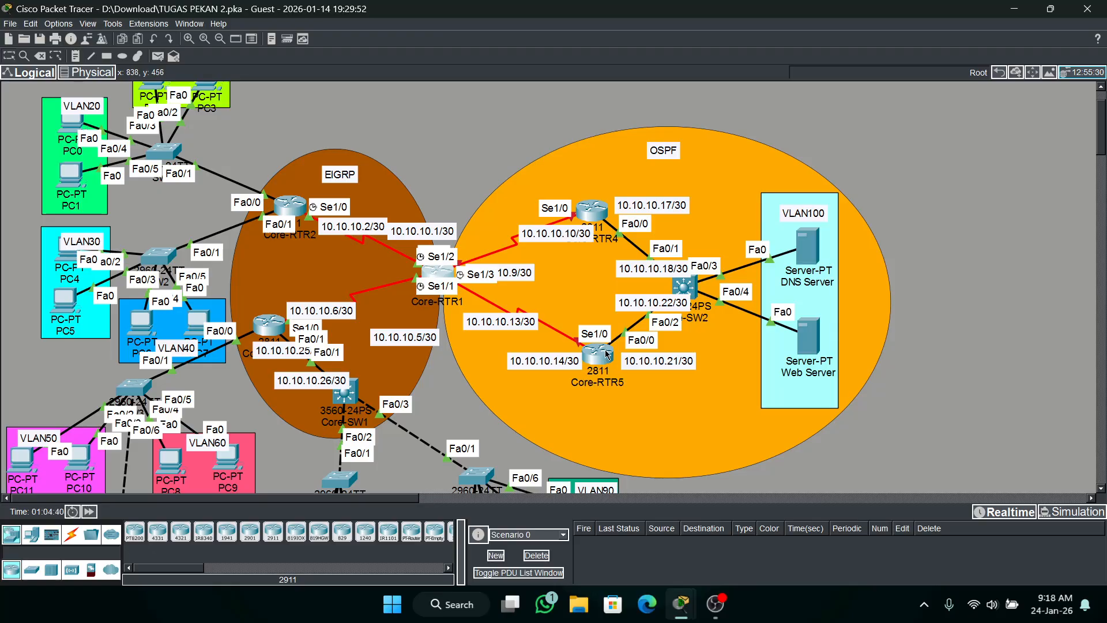
# Leave interface configuration on Core-RTR4 and list its interfaces with do sh ip int b.
pyautogui.click(591, 211)
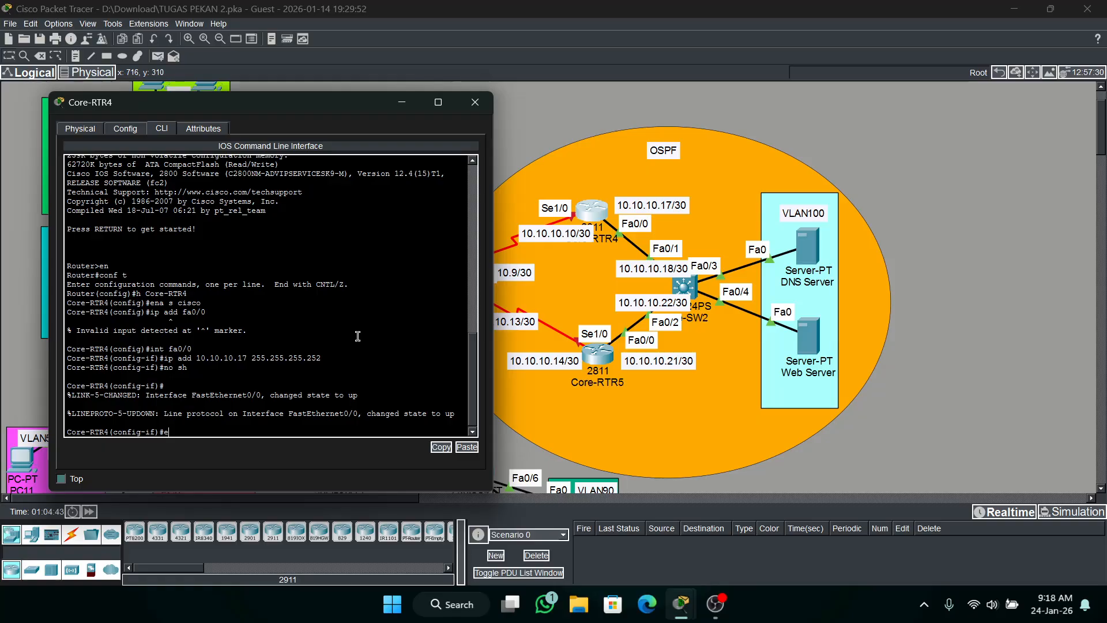
pyautogui.write('ex')
pyautogui.press('Return')
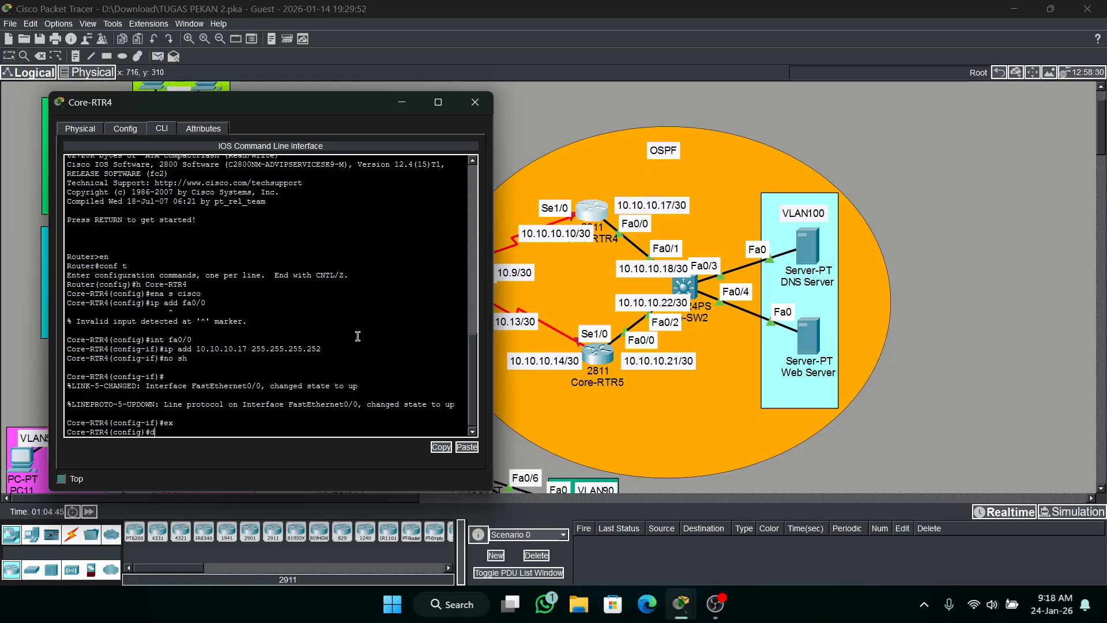
pyautogui.write('do sh ip int b')
pyautogui.press('Return')
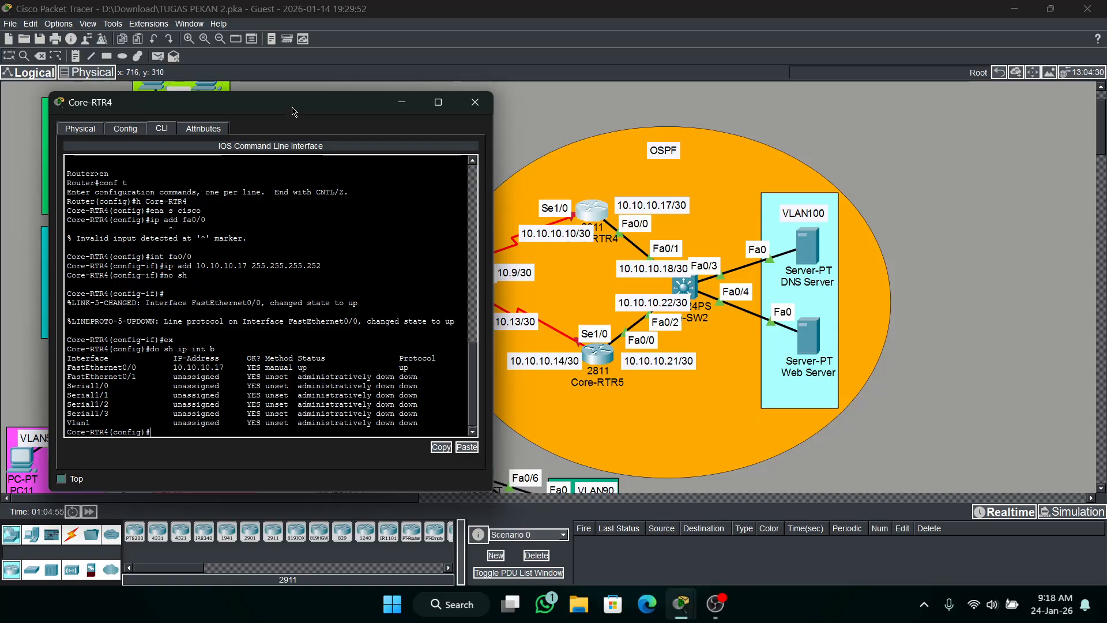
# Assign IP address 10.10.10.10 with mask 255.255.255.252 to Core-RTR4's se1/0 interface.
pyautogui.moveTo(296, 111); pyautogui.dragTo(235, 106)
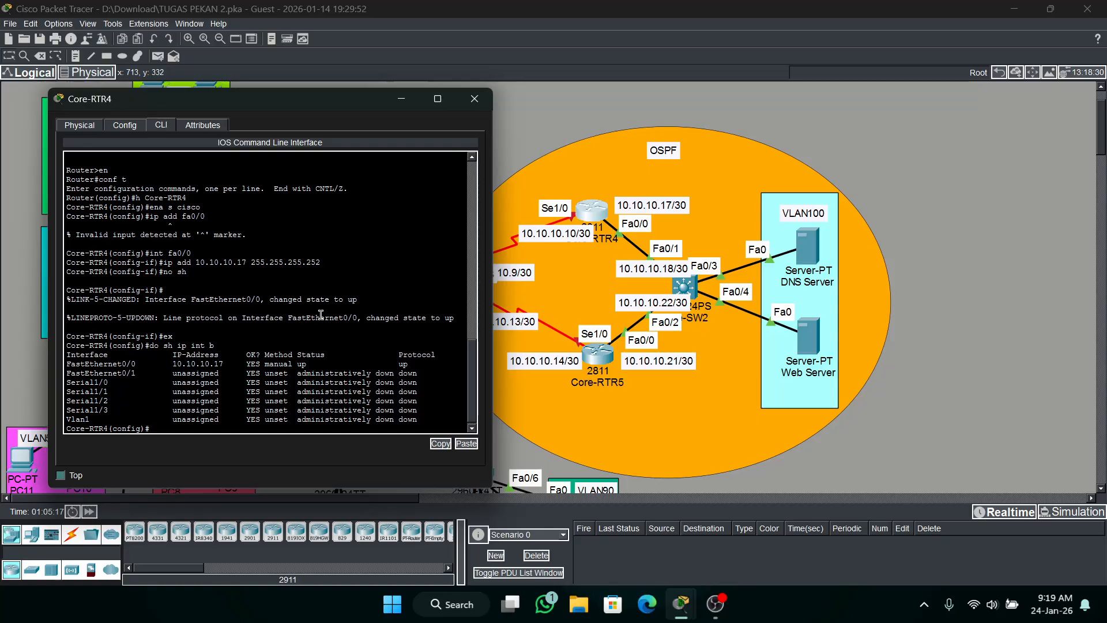
pyautogui.write('nr')
pyautogui.press('BackSpace')
pyautogui.write('t se1/0')
pyautogui.press('Return')
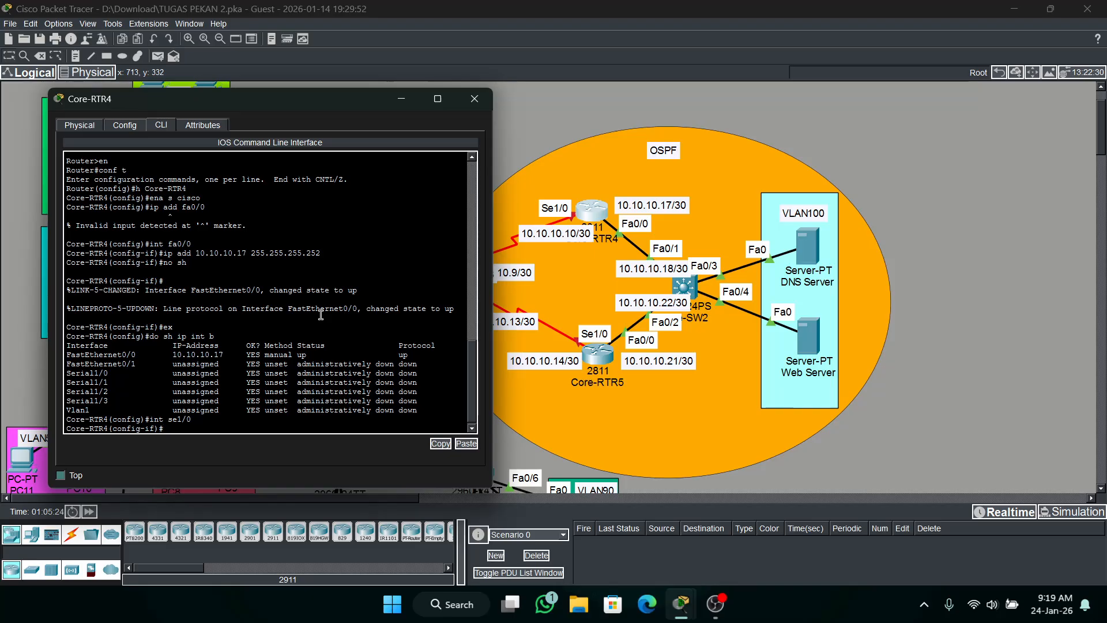
pyautogui.write('ip add 10.10.10.10 255.255.255.252')
pyautogui.press('Return')
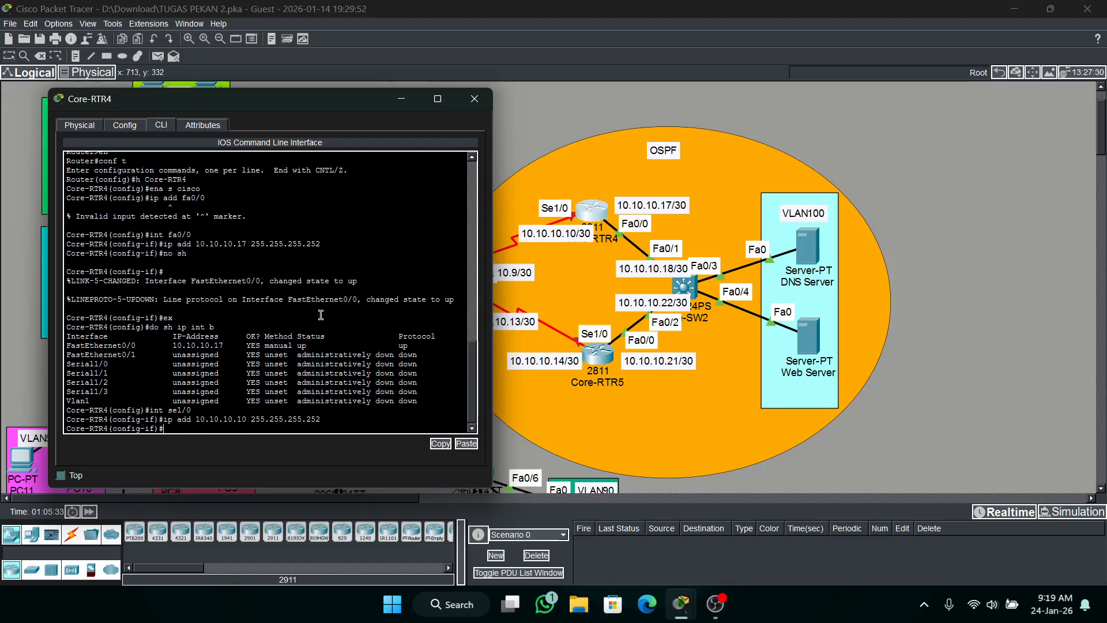
# Set the encapsulation of Core-RTR4's se1/0 interface to HDLC and enable it with no shutdown.
pyautogui.write('en')
pyautogui.press('Tab')
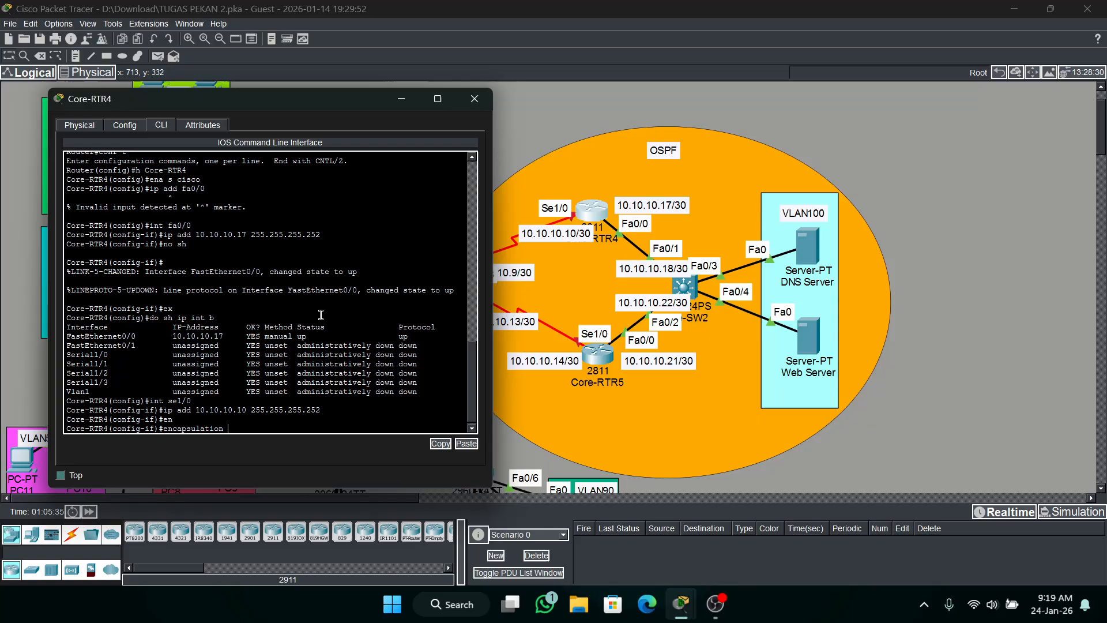
pyautogui.write('h')
pyautogui.press('Tab')
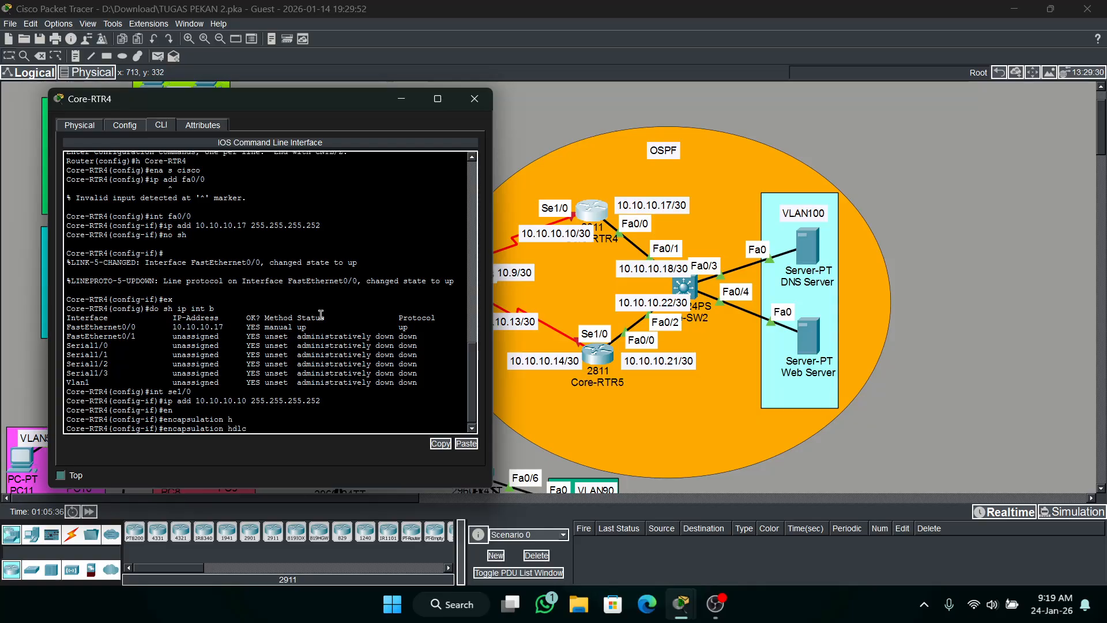
pyautogui.press('Return')
pyautogui.write('no sh')
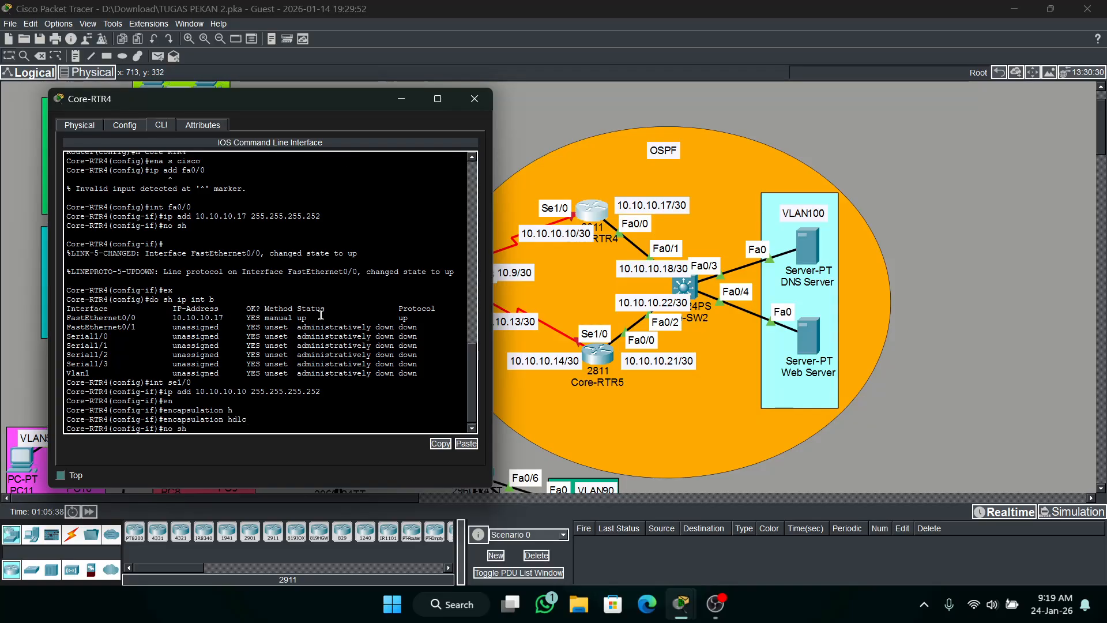
pyautogui.press('Return')
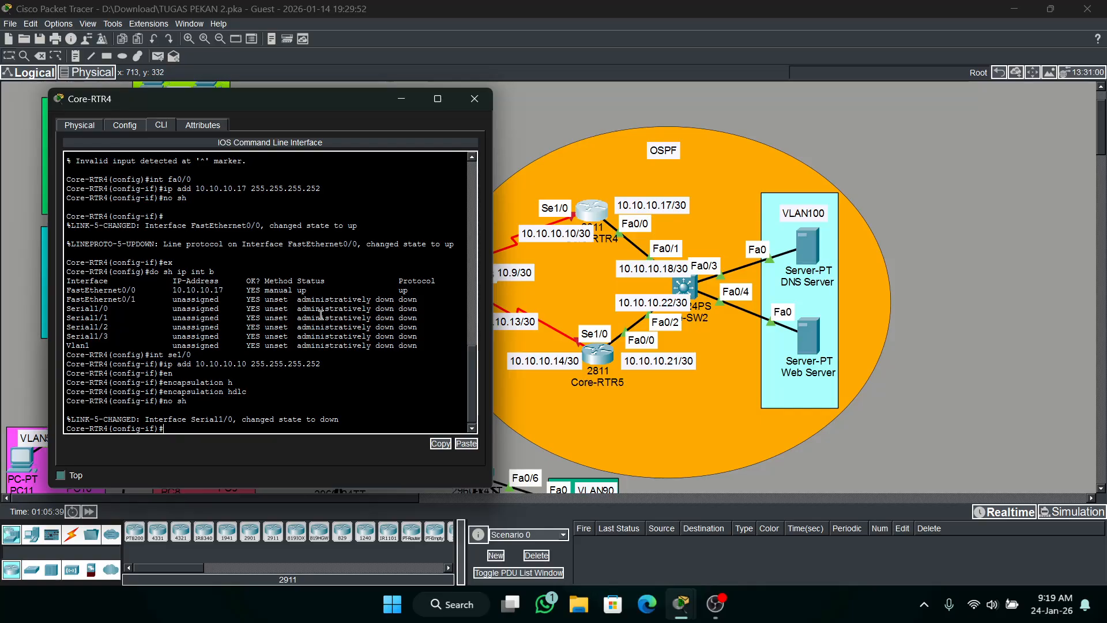
# Assign IP address 10.10.10.14 with mask 255.255.255.252 to Core-RTR5's se1/0 interface.
pyautogui.click(596, 355)
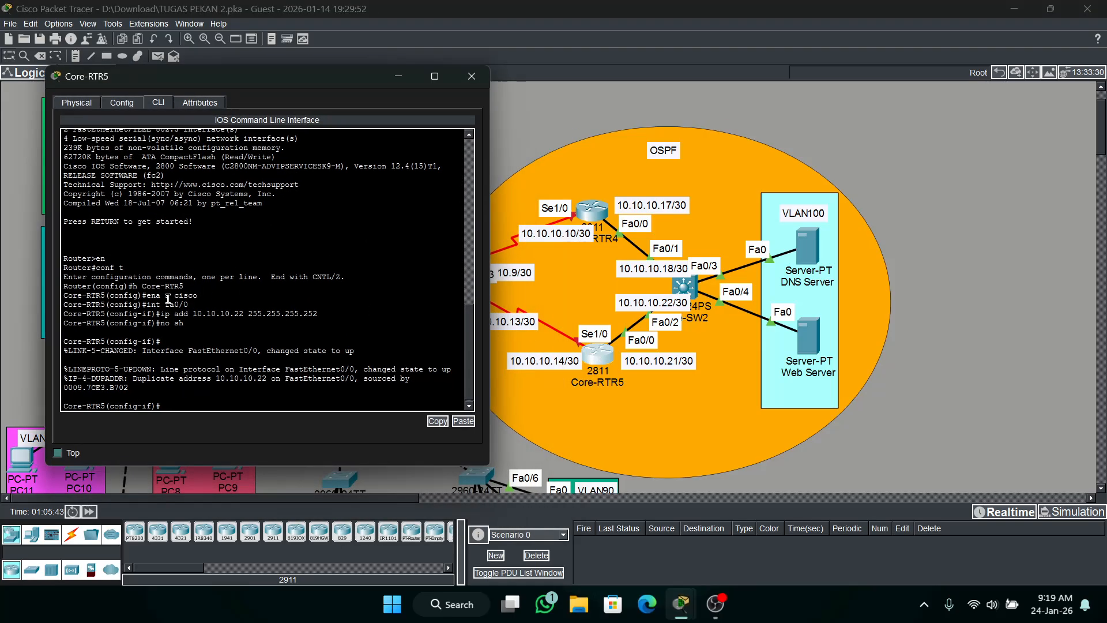
pyautogui.write('ex')
pyautogui.press('Return')
pyautogui.write('int')
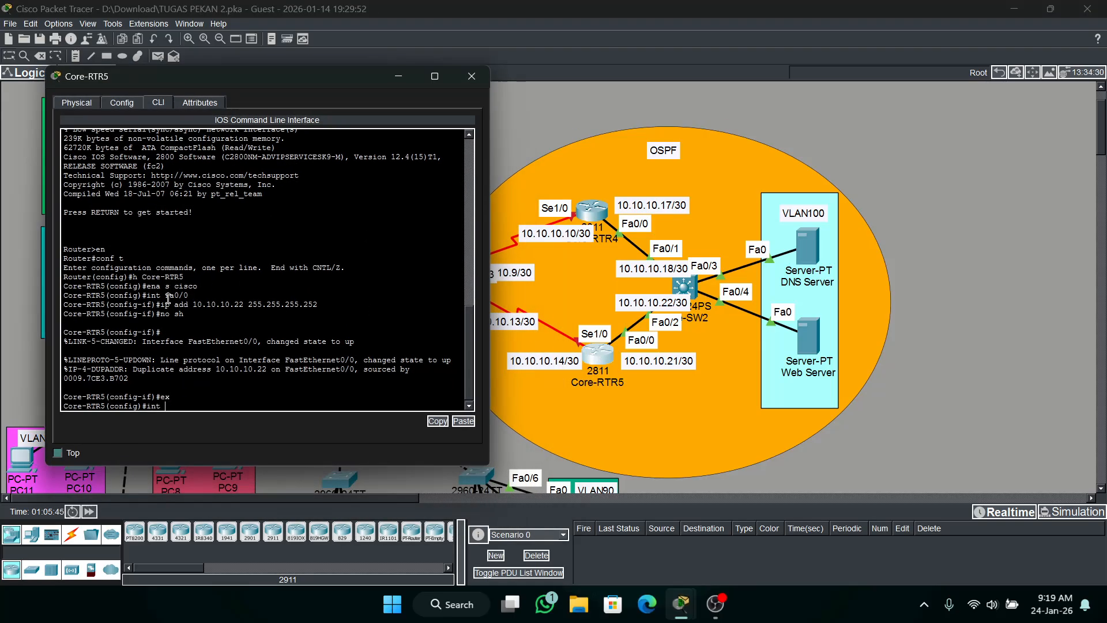
pyautogui.write(' se1/0')
pyautogui.press('Return')
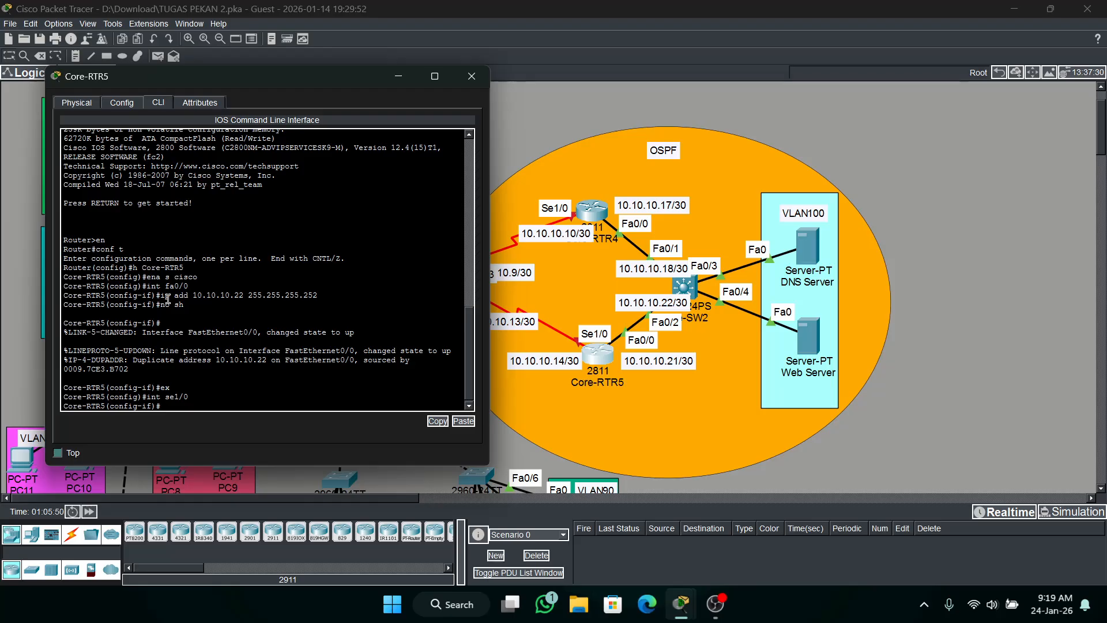
pyautogui.write('ip add 10.10.10.14 255.255.255.252')
pyautogui.press('Return')
# Set Core-RTR5's se1/0 interface to HDLC encapsulation, enable it with no shutdown, and close the router's window.
pyautogui.write('e-RTR5(config-if)#e')
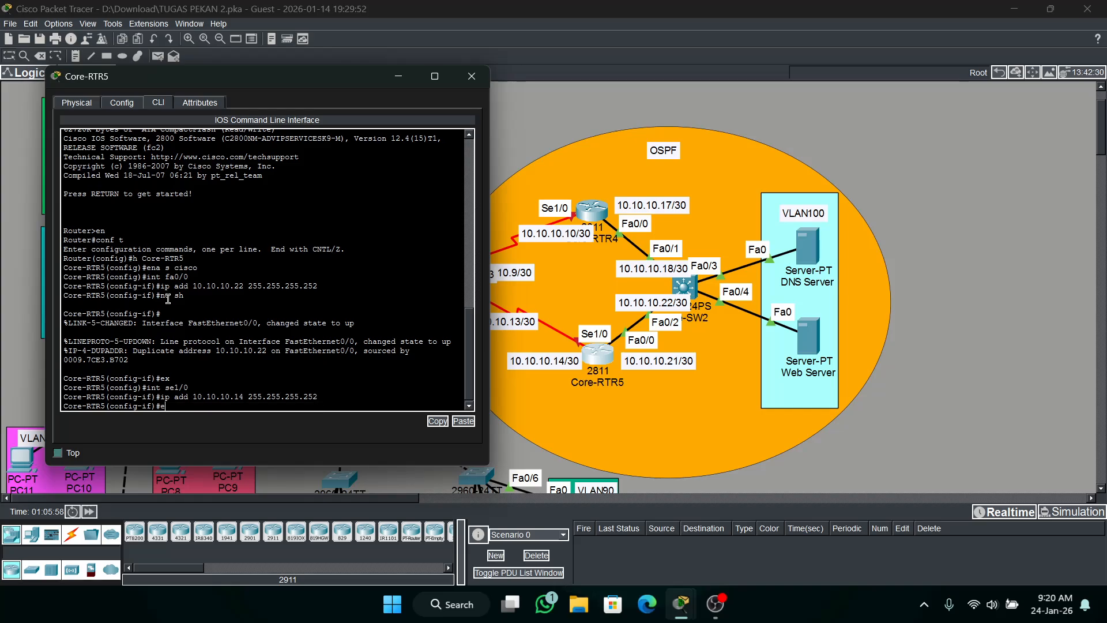
pyautogui.write('n')
pyautogui.press('Tab')
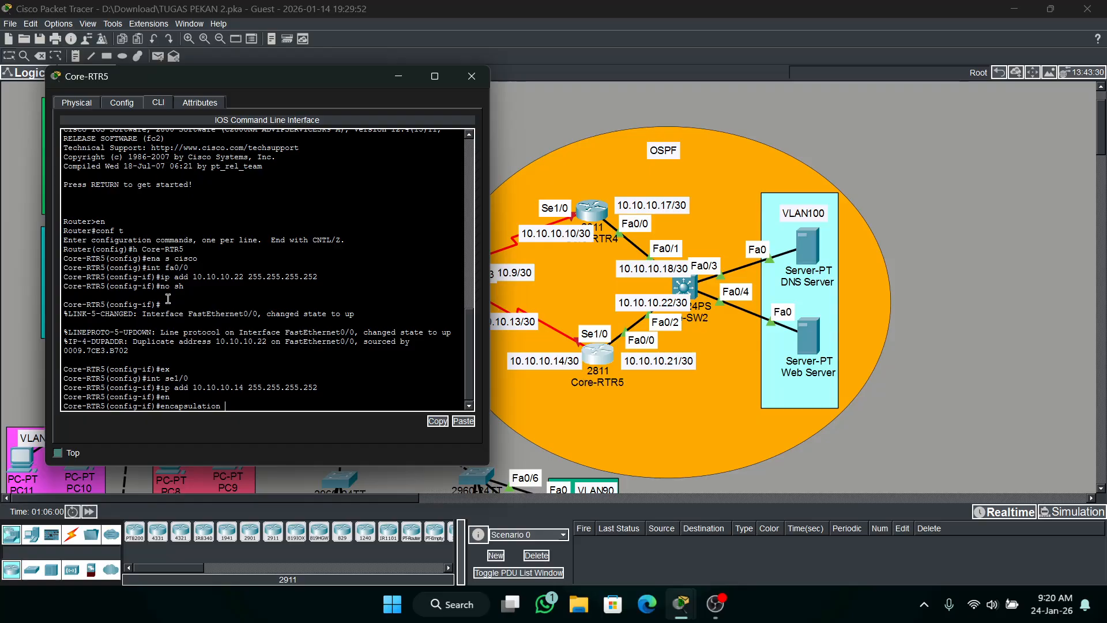
pyautogui.write('hd')
pyautogui.press('Tab')
pyautogui.press('Return')
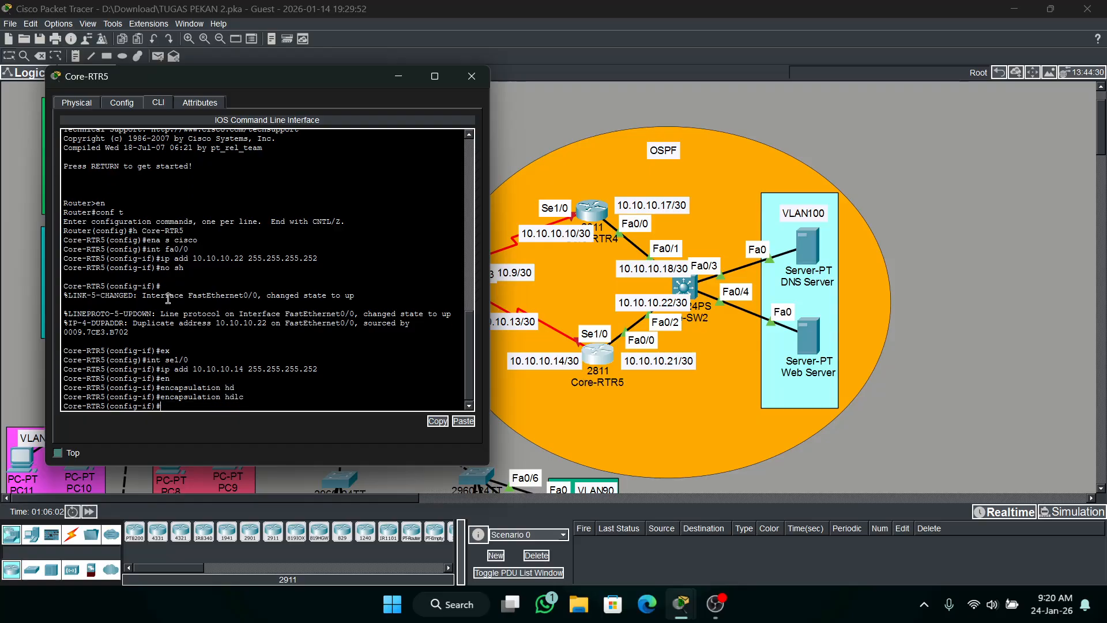
pyautogui.write('no sh')
pyautogui.press('Return')
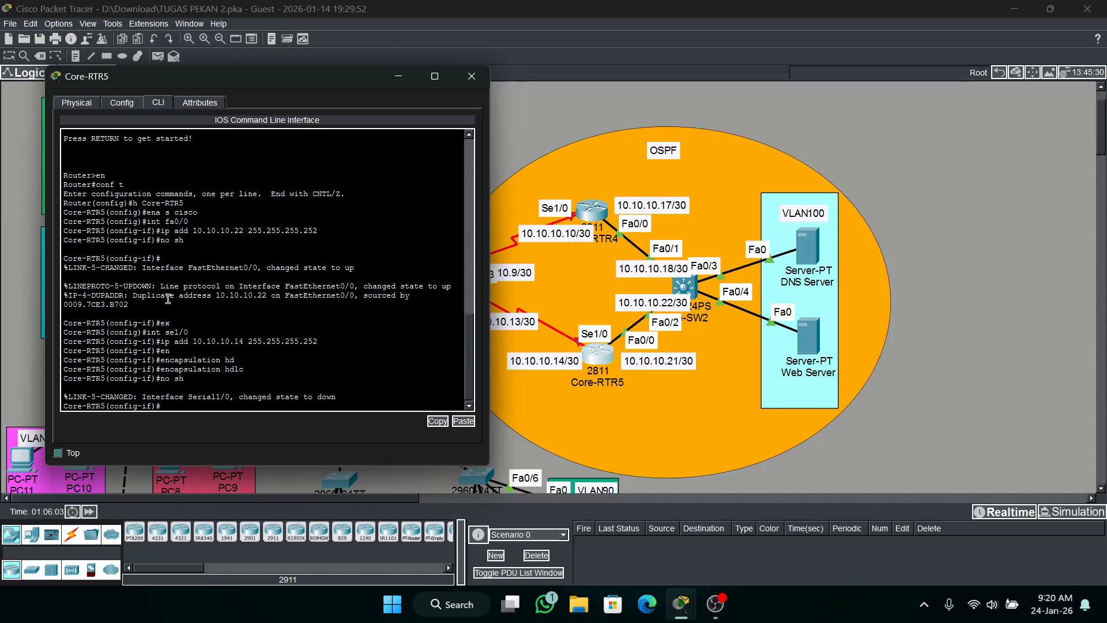
pyautogui.click(471, 76)
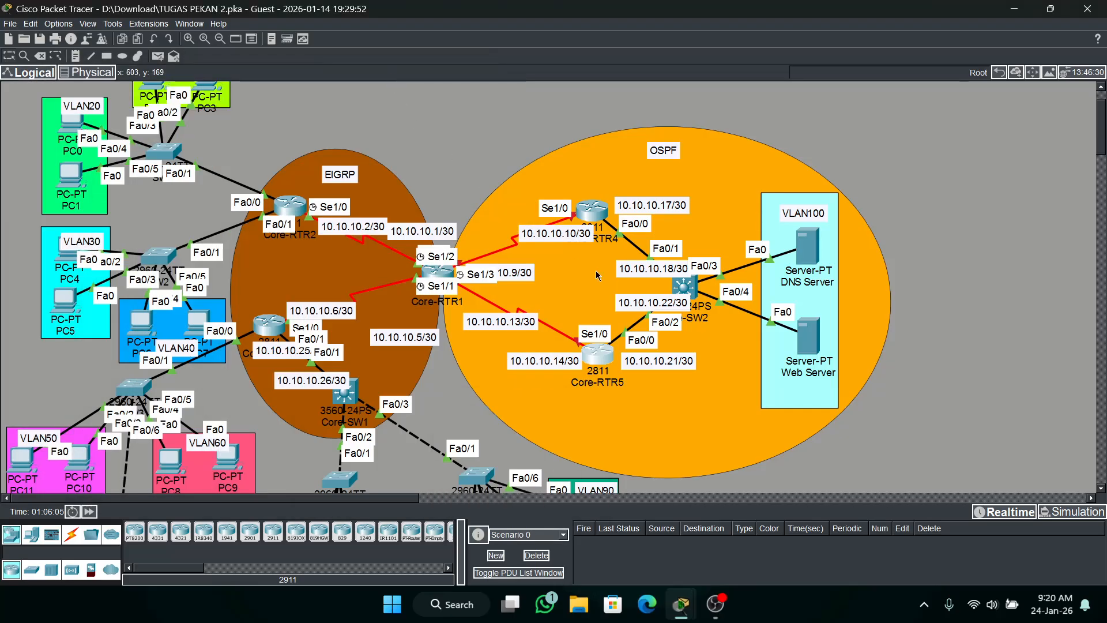
# Assign IP address 10.10.10.9 with mask 255.255.255.252 to Core-RTR1's se1/2 interface.
pyautogui.click(451, 284)
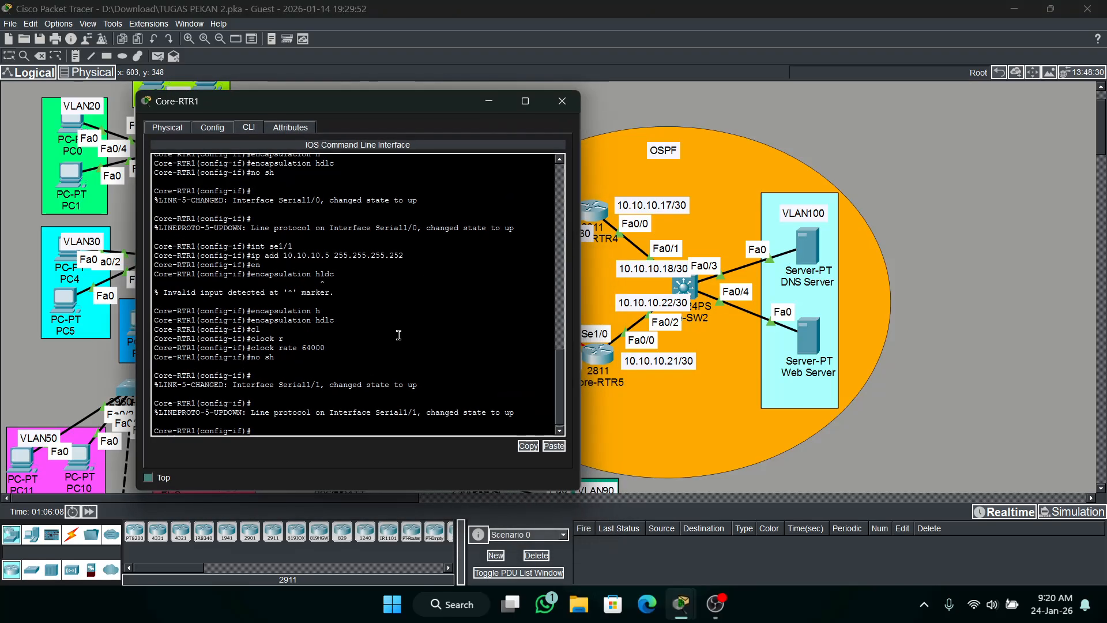
pyautogui.write('int sa')
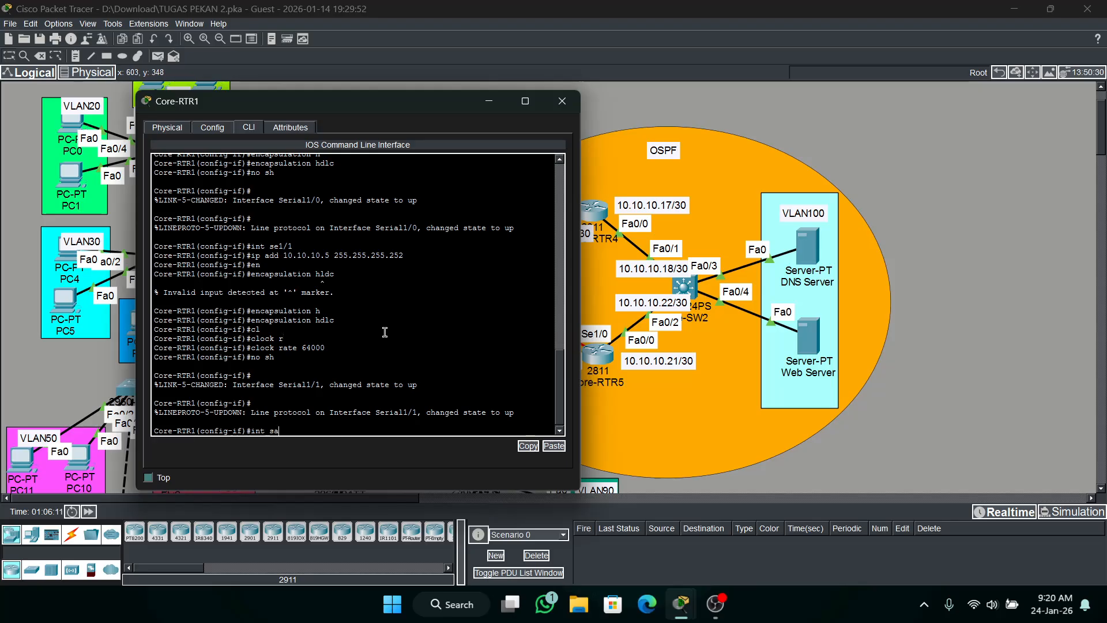
pyautogui.write('1/')
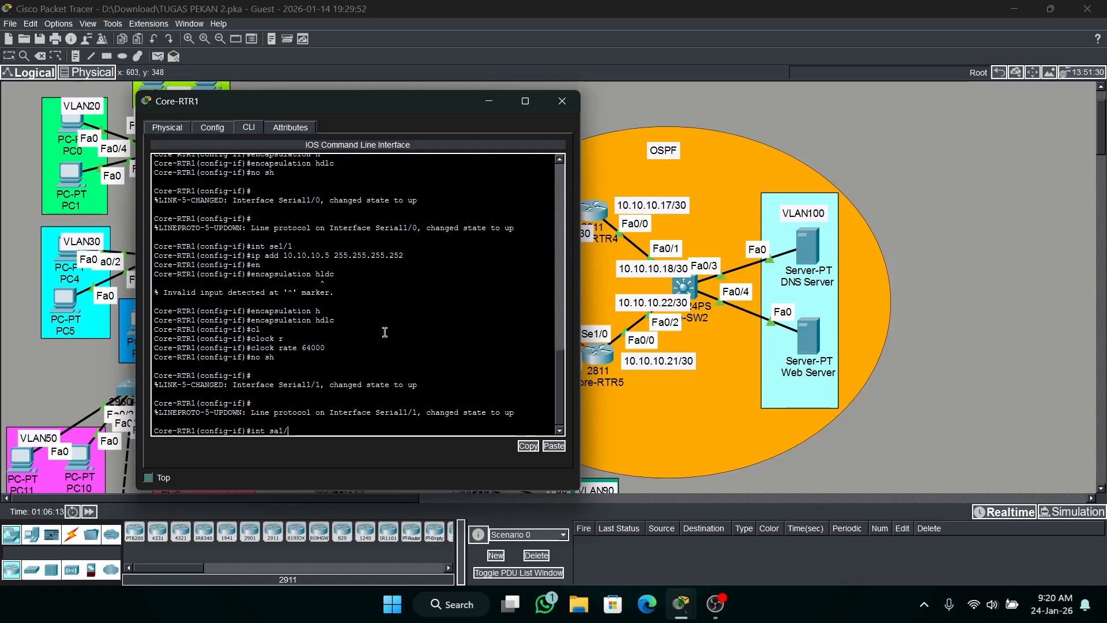
pyautogui.press('BackSpace')
pyautogui.press('BackSpace')
pyautogui.press('BackSpace')
pyautogui.write('e1/2')
pyautogui.press('Return')
pyautogui.moveTo(254, 105); pyautogui.dragTo(395, 64)
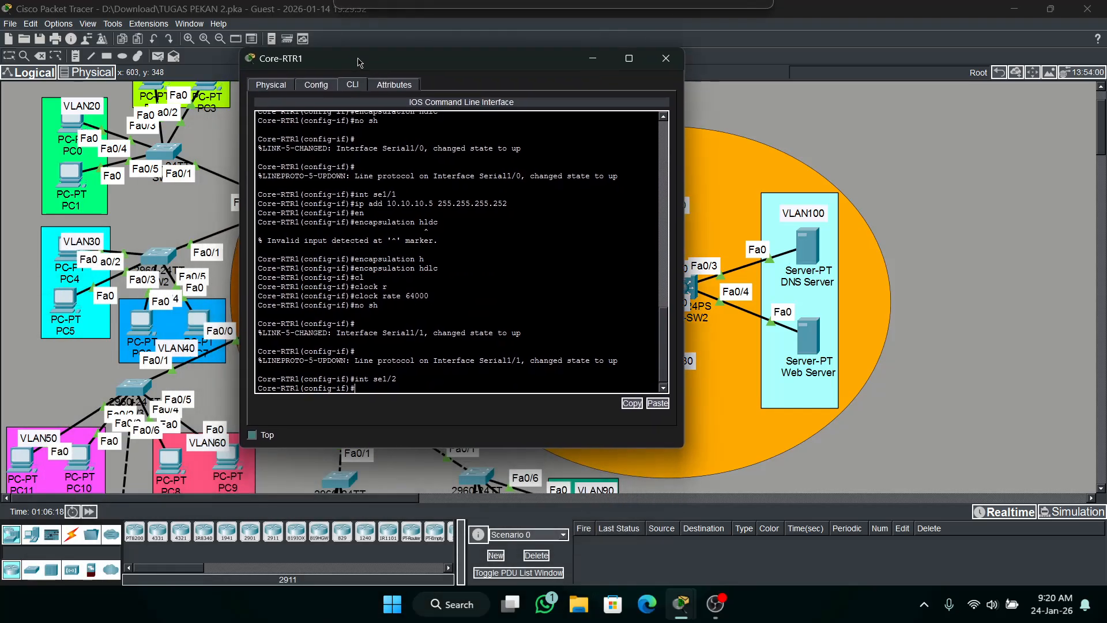
pyautogui.click(393, 44)
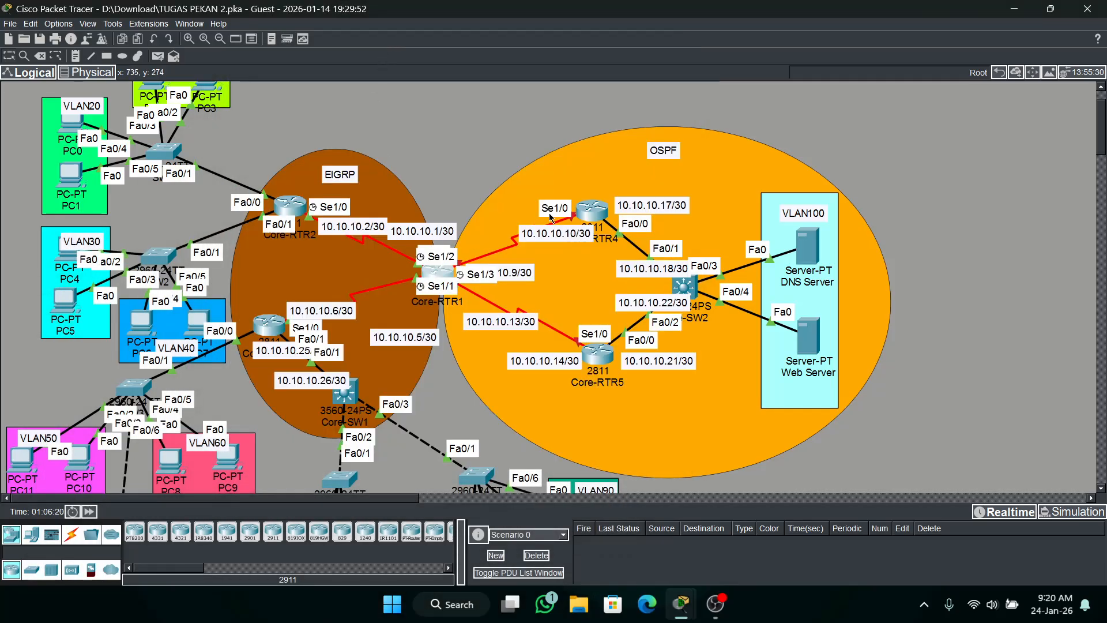
pyautogui.click(442, 273)
pyautogui.moveTo(501, 66); pyautogui.dragTo(810, 90)
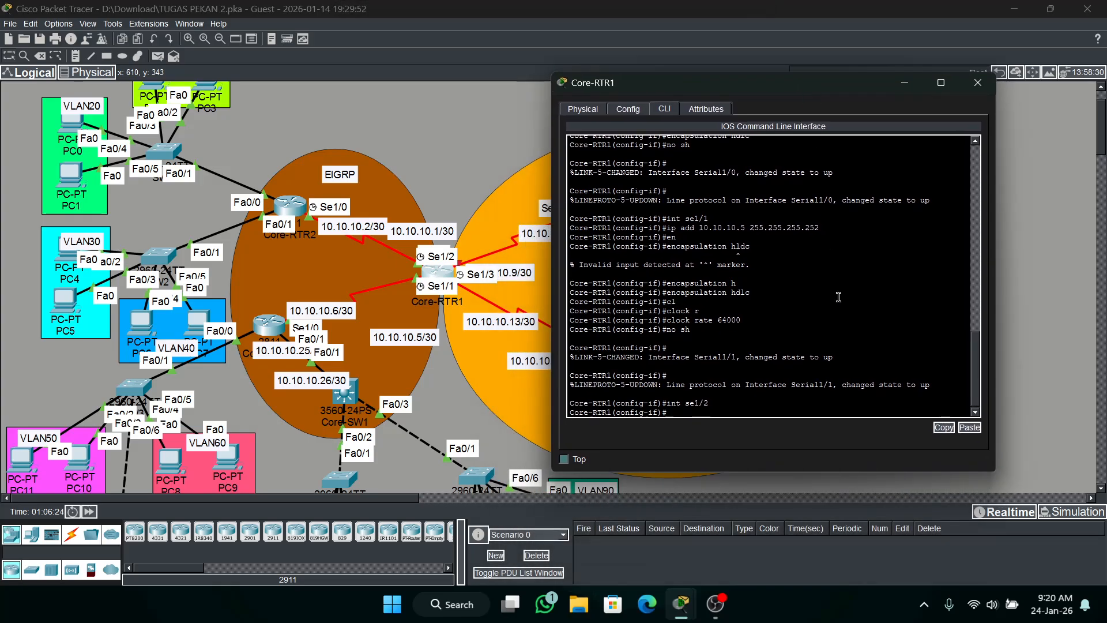
pyautogui.write('ip add 10.10.10.9 255.255.255.252')
pyautogui.press('Return')
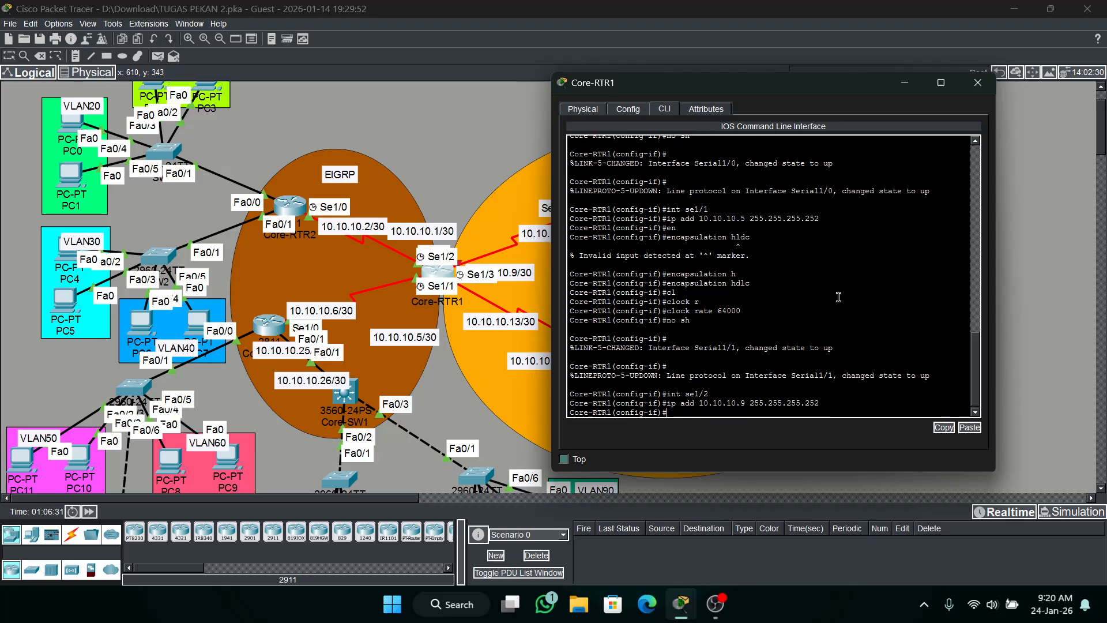
# Set the encapsulation of Core-RTR1's se1/2 interface to HDLC.
pyautogui.write('en')
pyautogui.press('Tab')
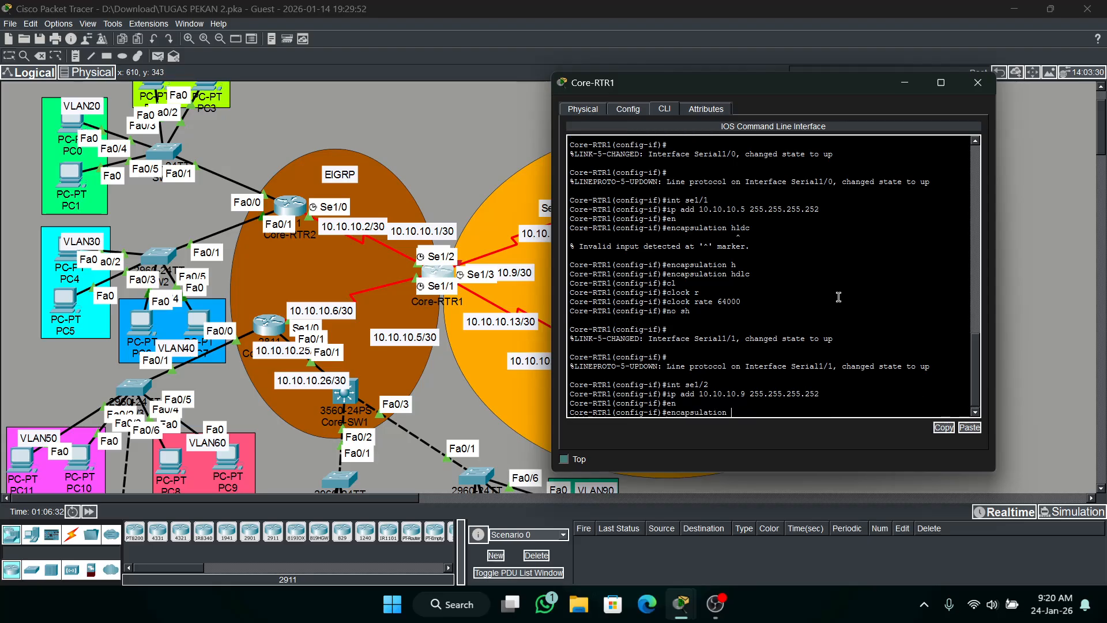
pyautogui.write('h')
pyautogui.press('Tab')
pyautogui.press('Return')
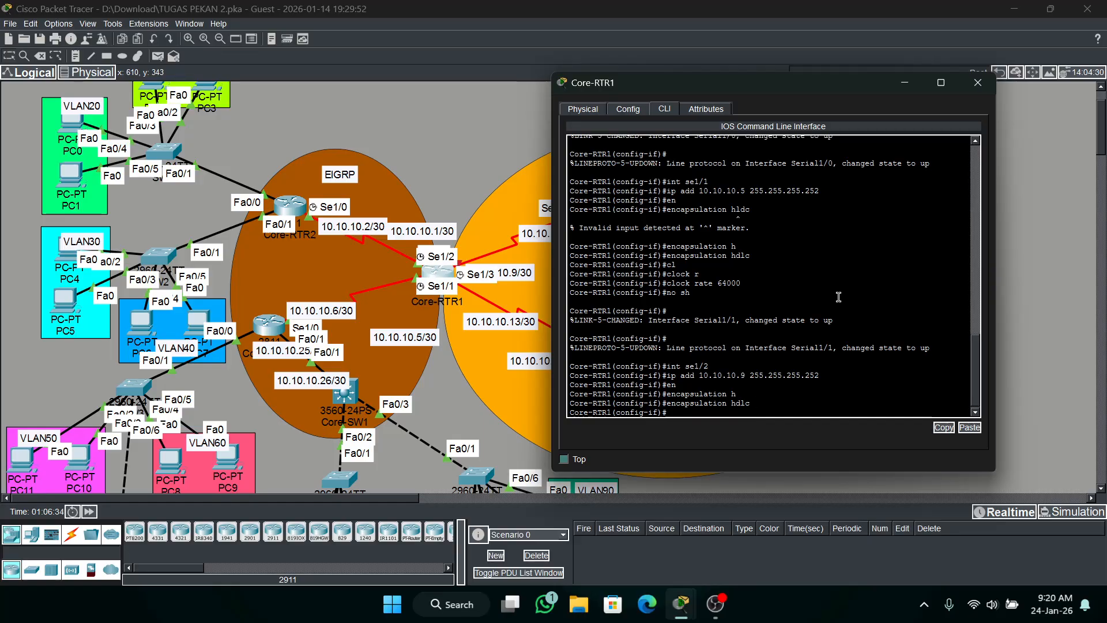
# Set the clock rate of Core-RTR1's se1/2 interface to 64000 and enable it with no shutdown.
pyautogui.write('cl')
pyautogui.press('Tab')
pyautogui.write('r')
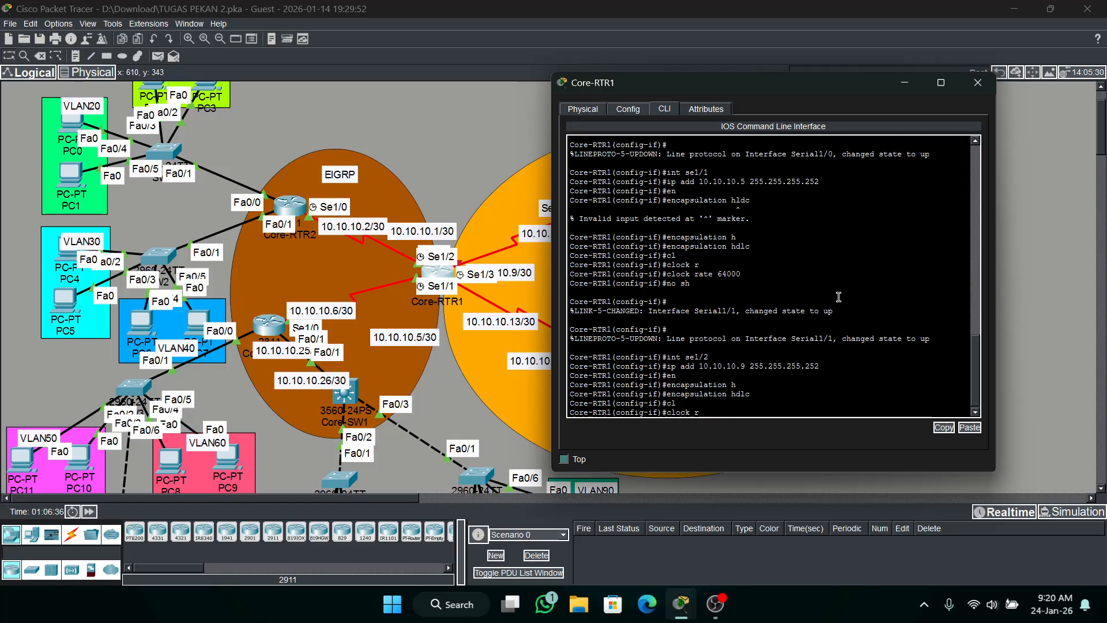
pyautogui.press('Tab')
pyautogui.write('64')
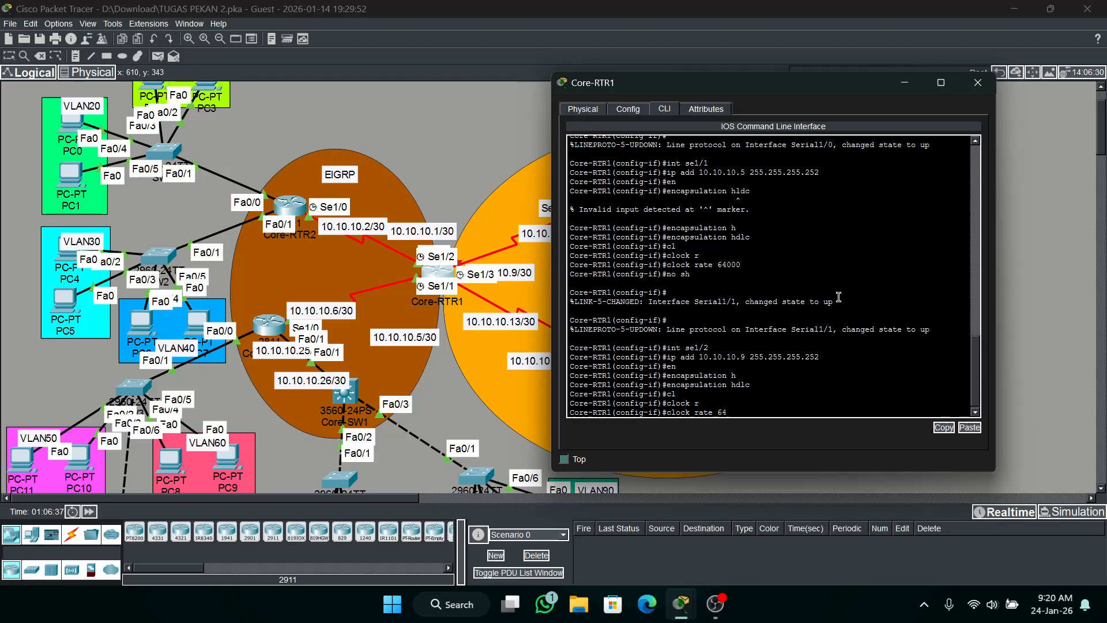
pyautogui.write('000')
pyautogui.press('Return')
pyautogui.write('no sh')
pyautogui.press('Return')
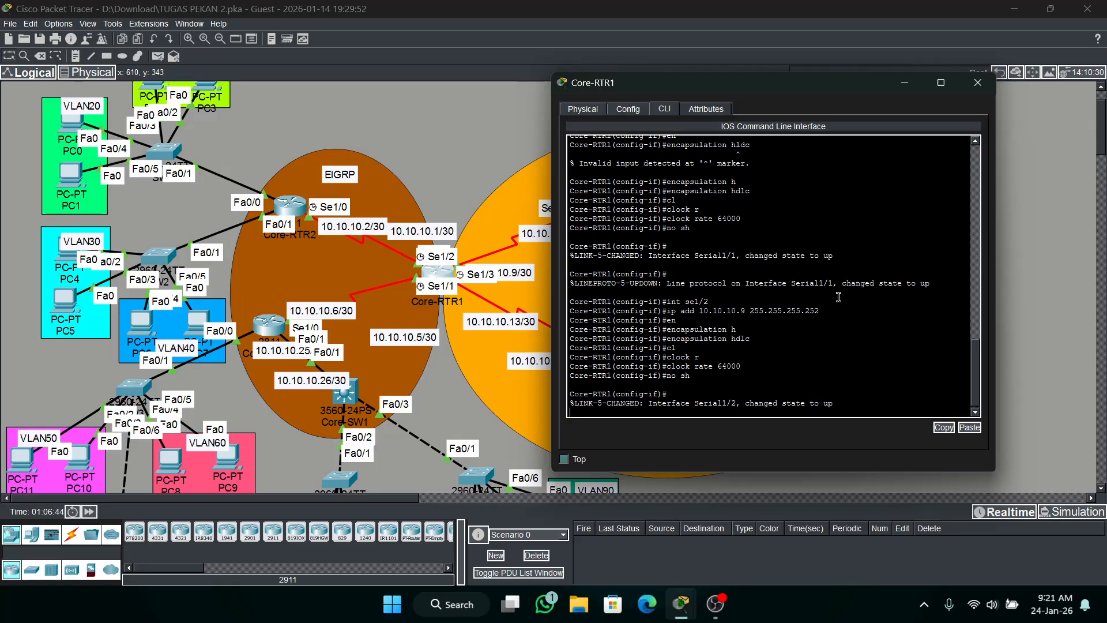
# Assign IP address 10.10.10.13 with mask 255.255.255.252 to Core-RTR1's se1/3 interface.
pyautogui.moveTo(719, 93); pyautogui.dragTo(812, 96)
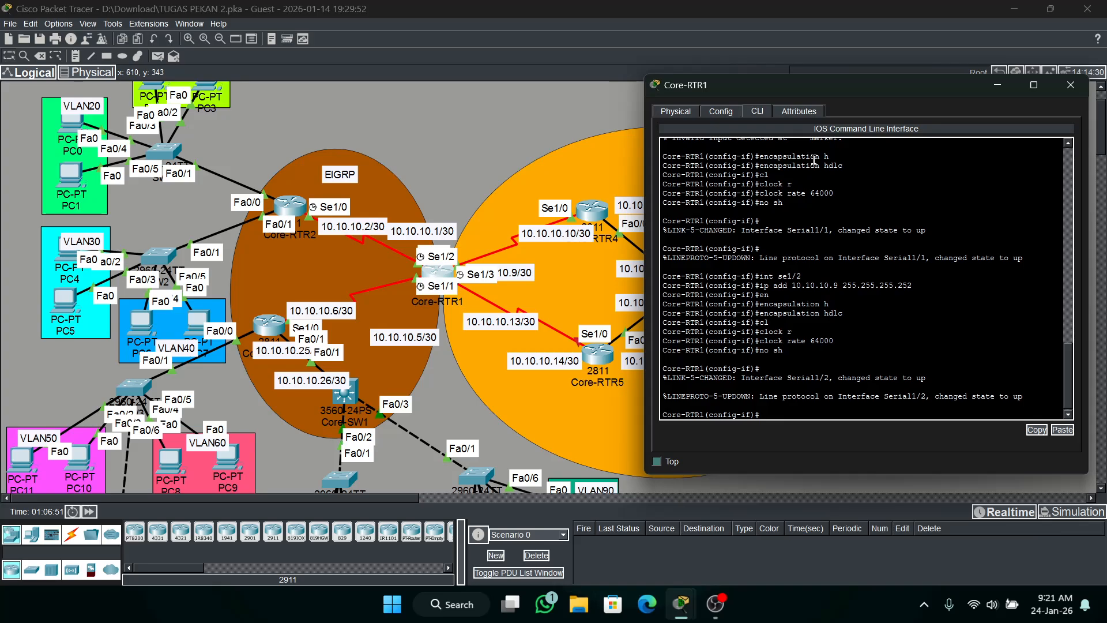
pyautogui.write('inr se')
pyautogui.write('1')
pyautogui.write('/3')
pyautogui.press('Return')
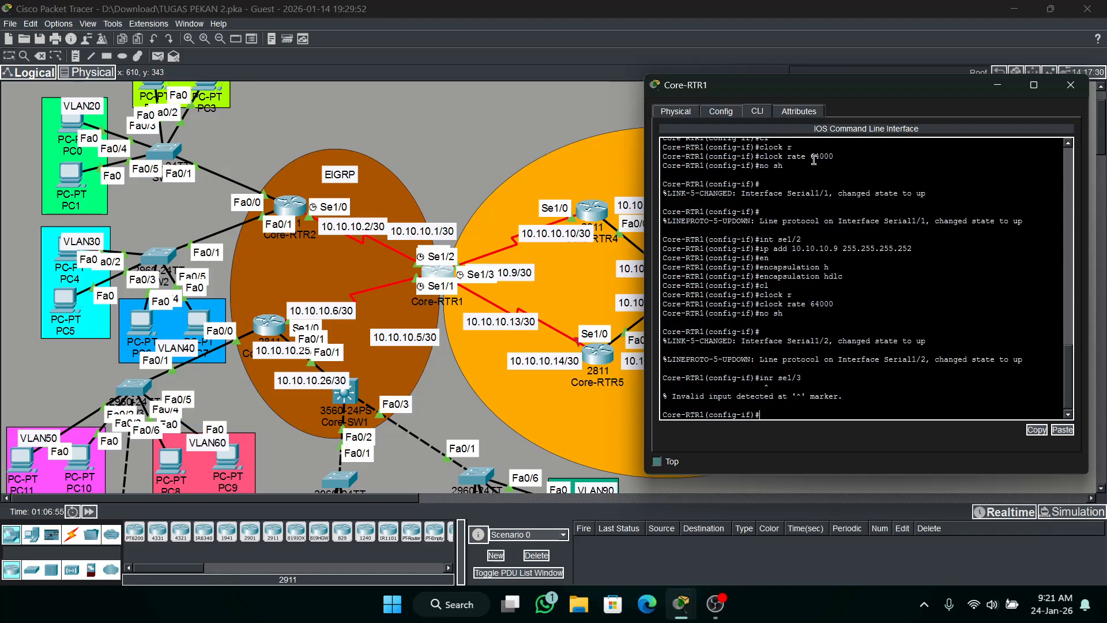
pyautogui.press('Up')
pyautogui.press('BackSpace')
pyautogui.write('t')
pyautogui.press('Return')
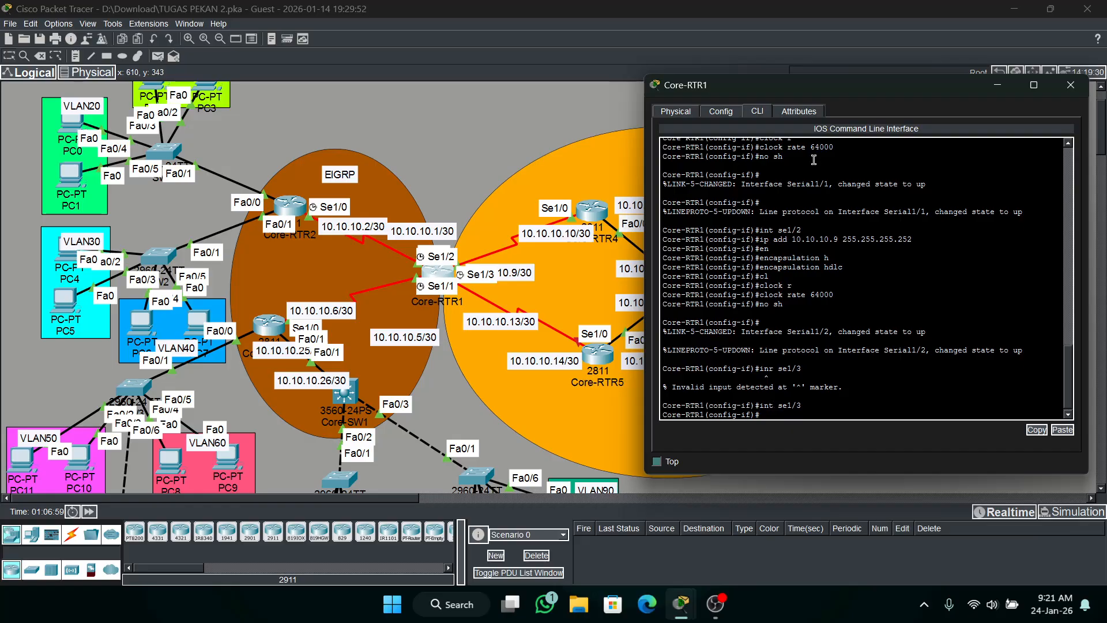
pyautogui.write('ip add 10.10.10.13 255.255.255.252')
pyautogui.press('Return')
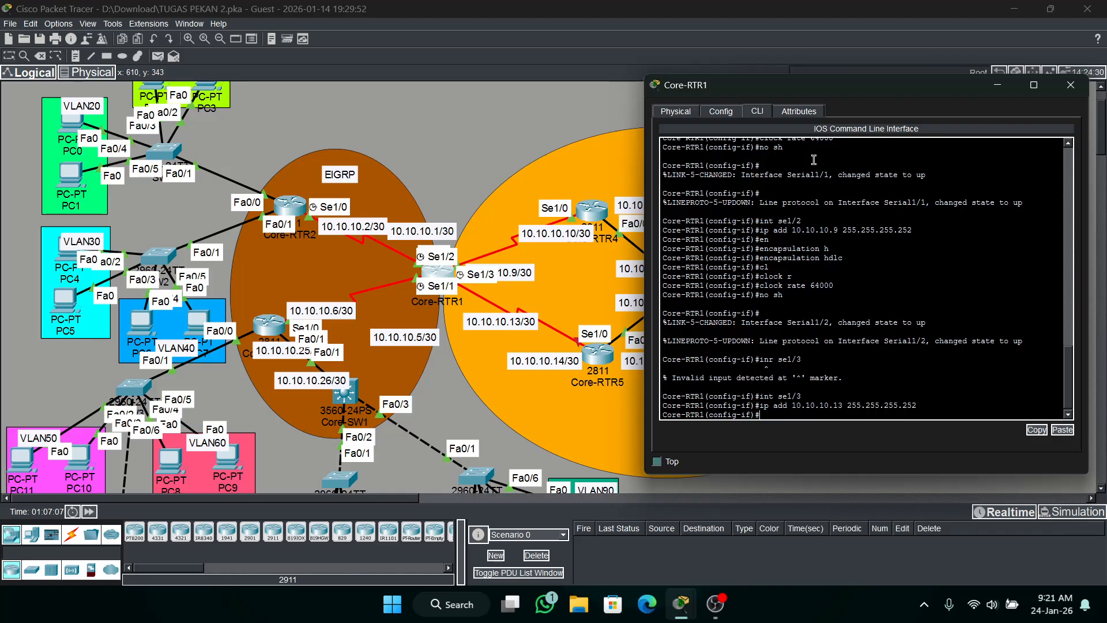
# Set the encapsulation of Core-RTR1's se1/3 interface to HDLC.
pyautogui.write('en')
pyautogui.press('Tab')
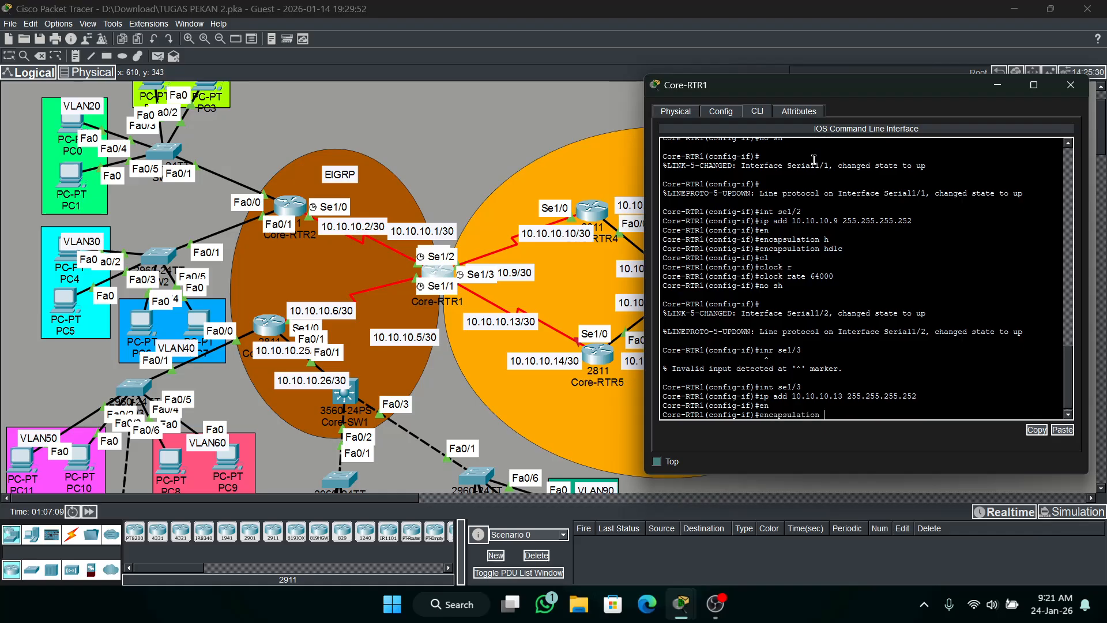
pyautogui.write('h')
pyautogui.press('Tab')
pyautogui.press('Return')
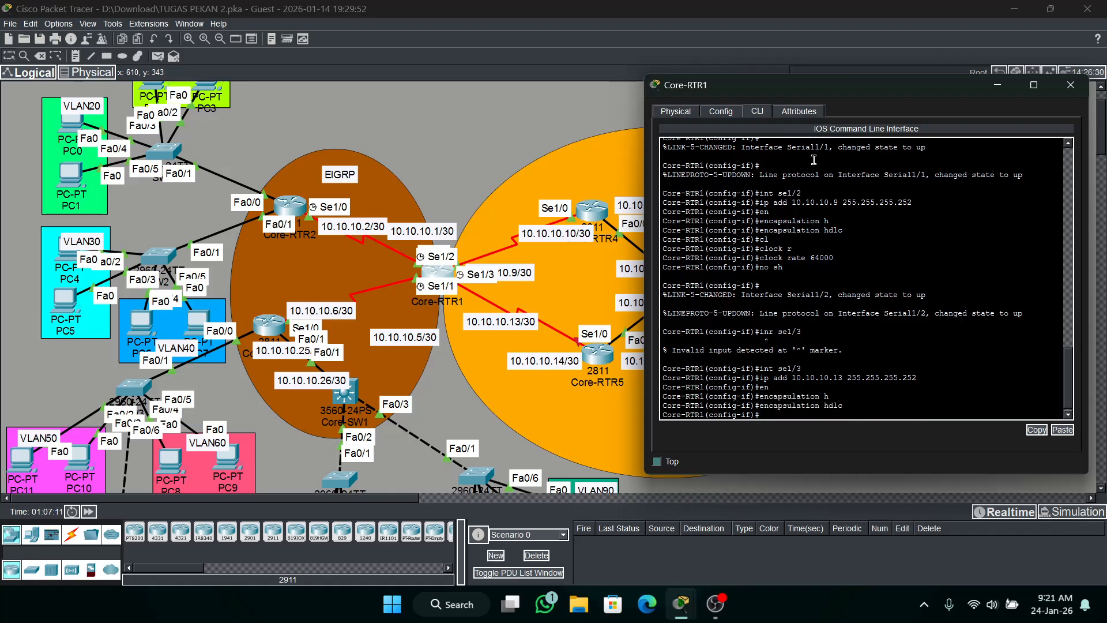
# Set Core-RTR1's se1/3 clock rate to 64000, enable the interface with no shutdown, and minimize the router's window.
pyautogui.write('no s')
pyautogui.press('BackSpace')
pyautogui.press('BackSpace')
pyautogui.write('cl')
pyautogui.press('Tab')
pyautogui.write('r')
pyautogui.press('Tab')
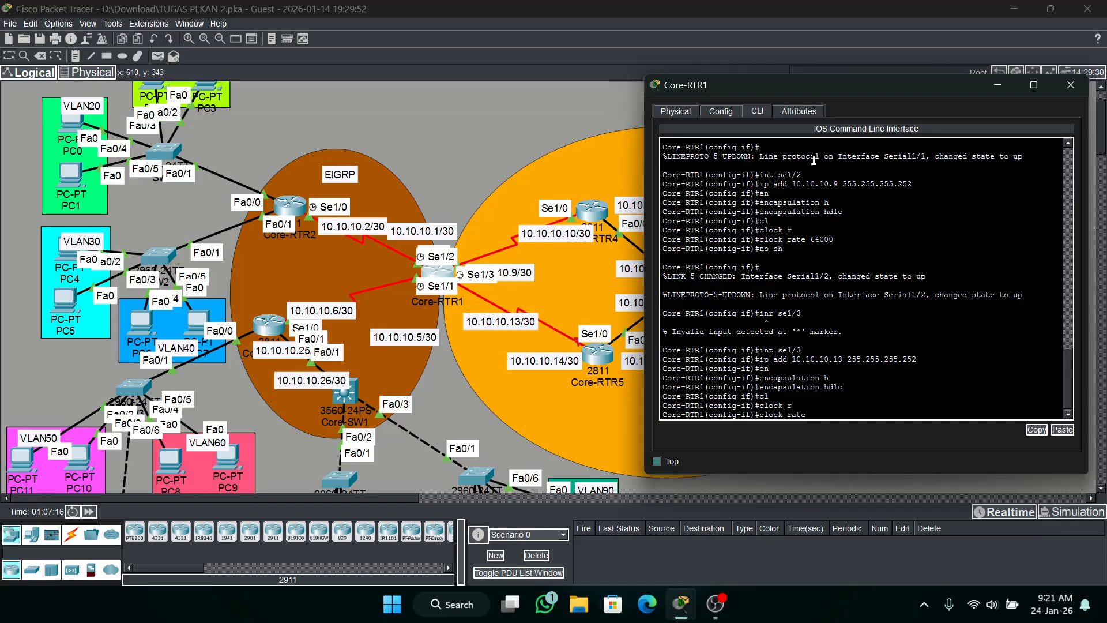
pyautogui.write('64000')
pyautogui.press('Return')
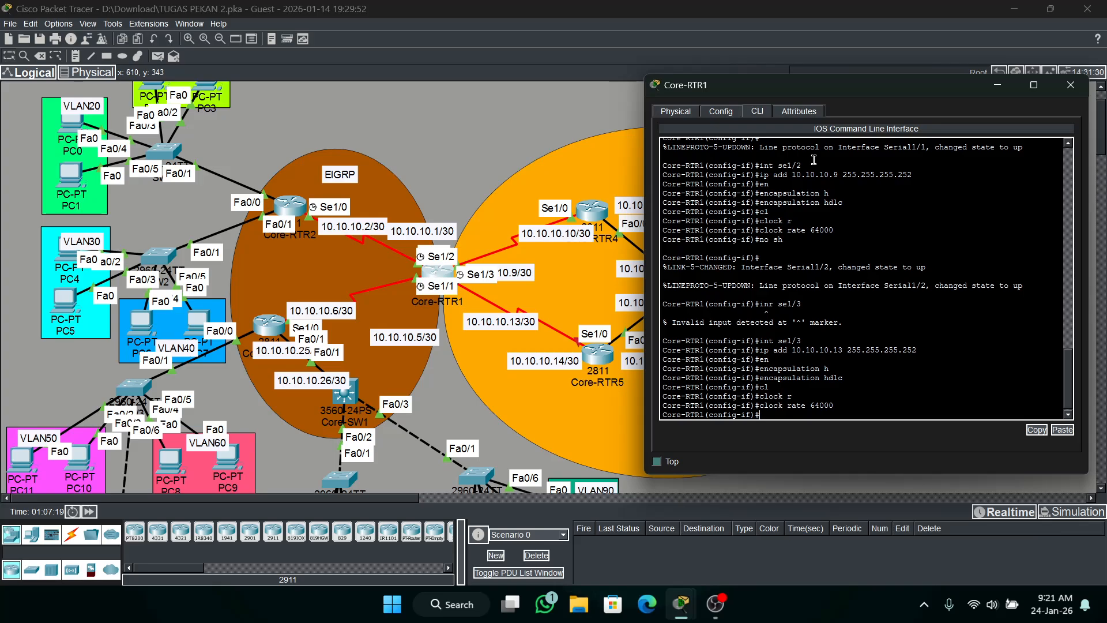
pyautogui.write('no sh')
pyautogui.press('Return')
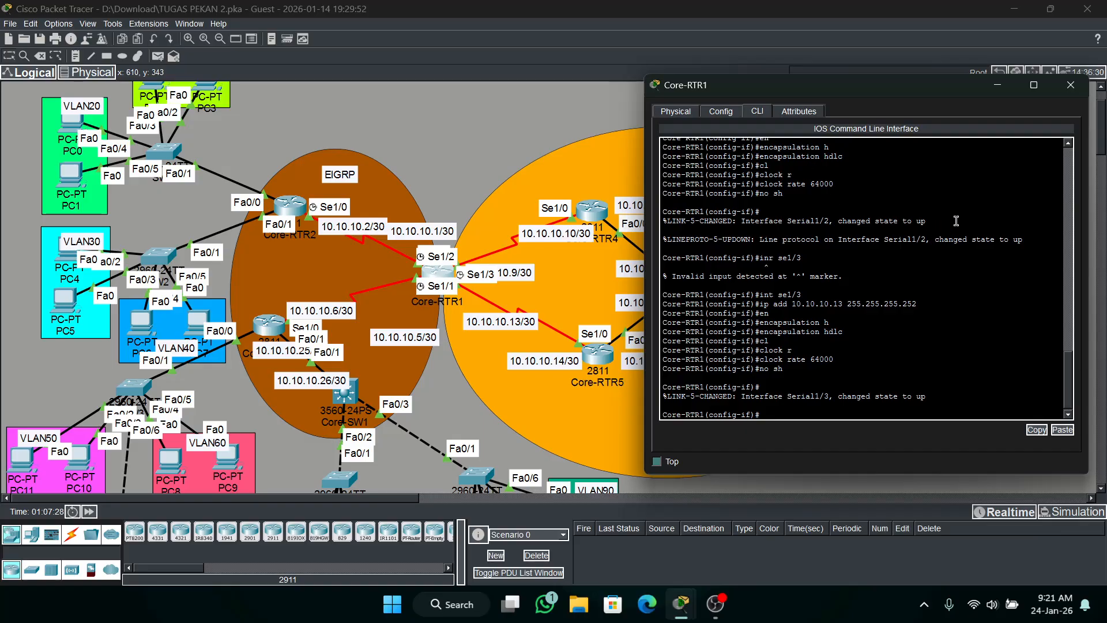
pyautogui.click(988, 86)
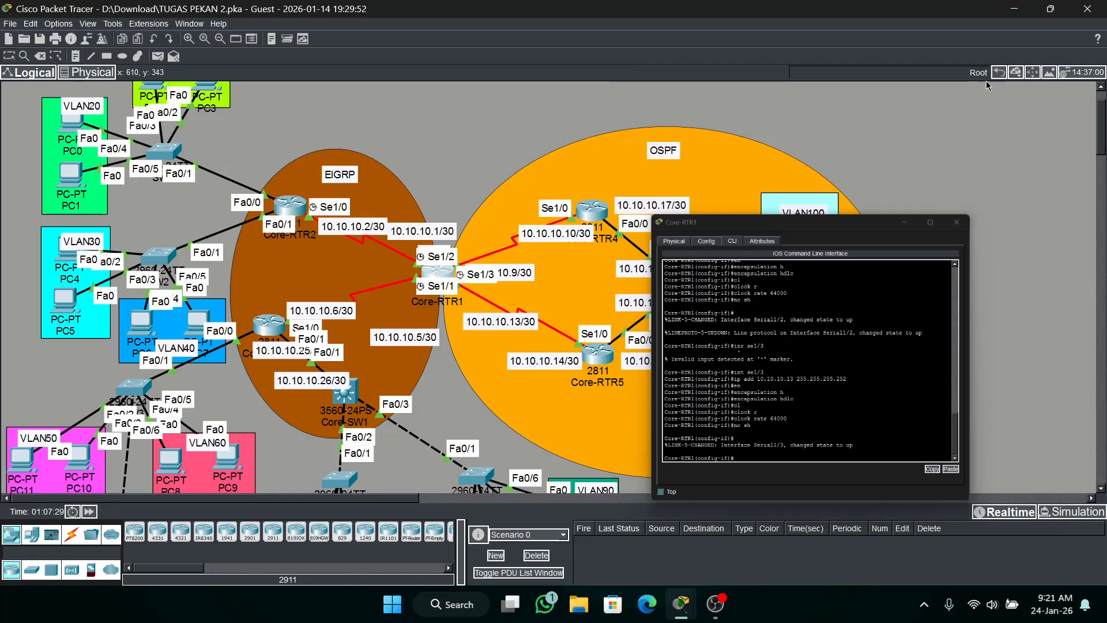
# Test the OSPF-side serial links by sending simple PDUs from Core-RTR1 to Core-RTR4 and Core-RTR5.
pyautogui.click(157, 56)
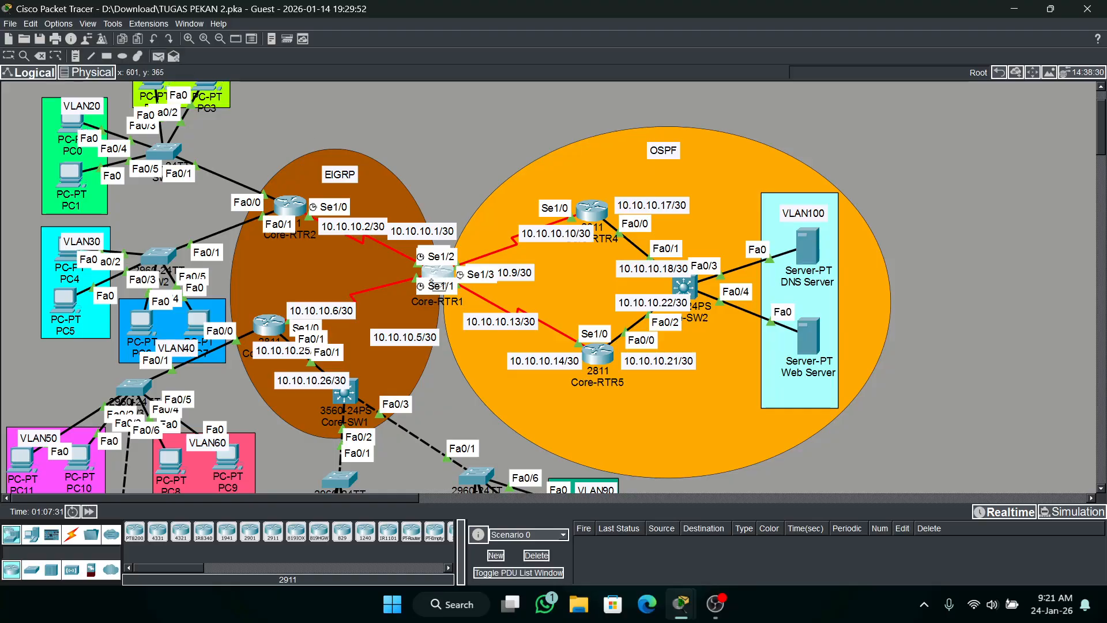
pyautogui.click(433, 271)
pyautogui.click(600, 213)
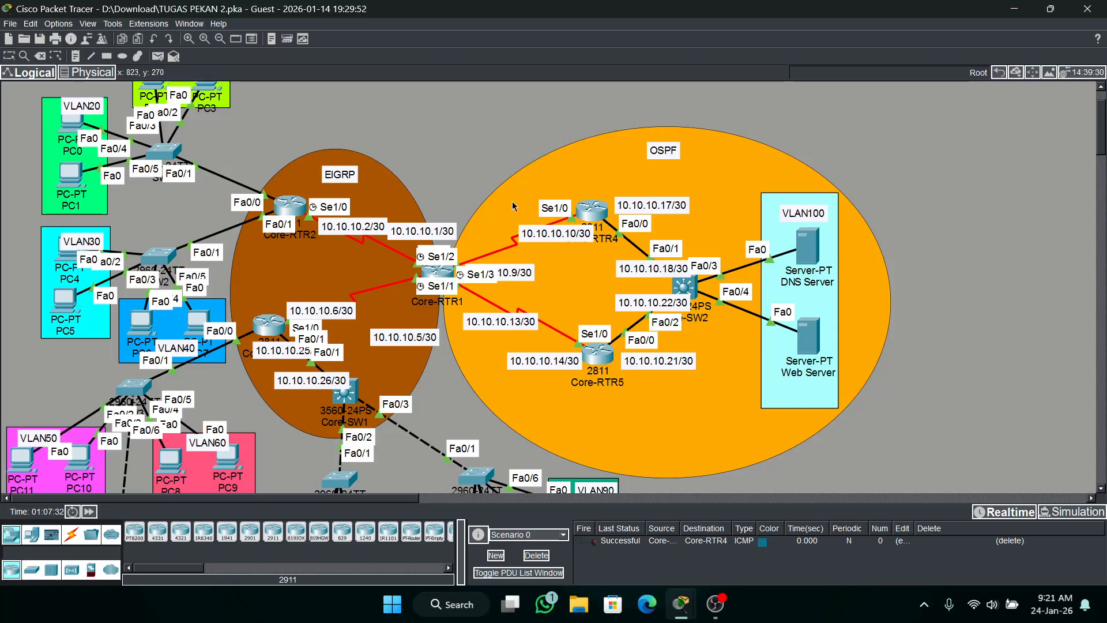
pyautogui.click(448, 289)
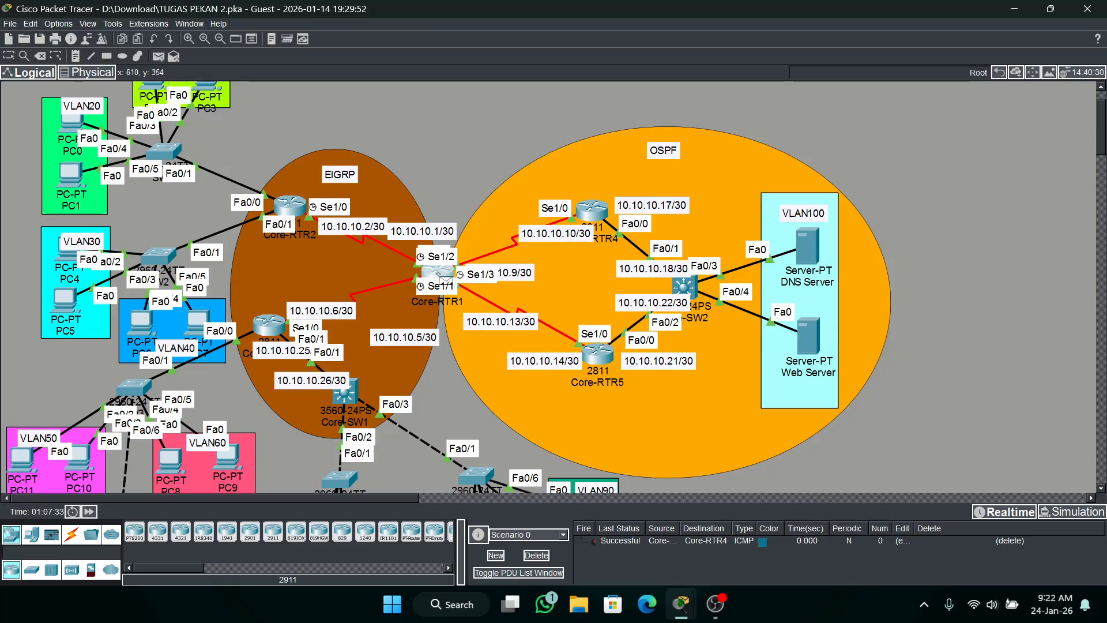
pyautogui.click(594, 360)
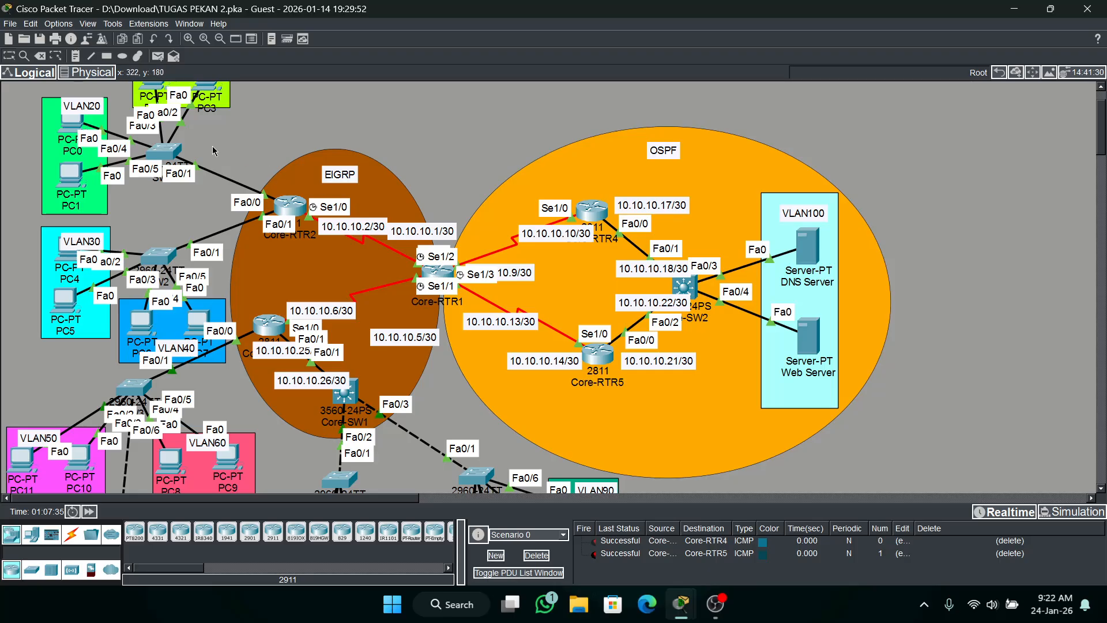
# Send simple PDUs from Core-RTR1 to Core-RTR2 and Core-RTR3, and delete the test scenario.
pyautogui.click(424, 270)
pyautogui.click(291, 206)
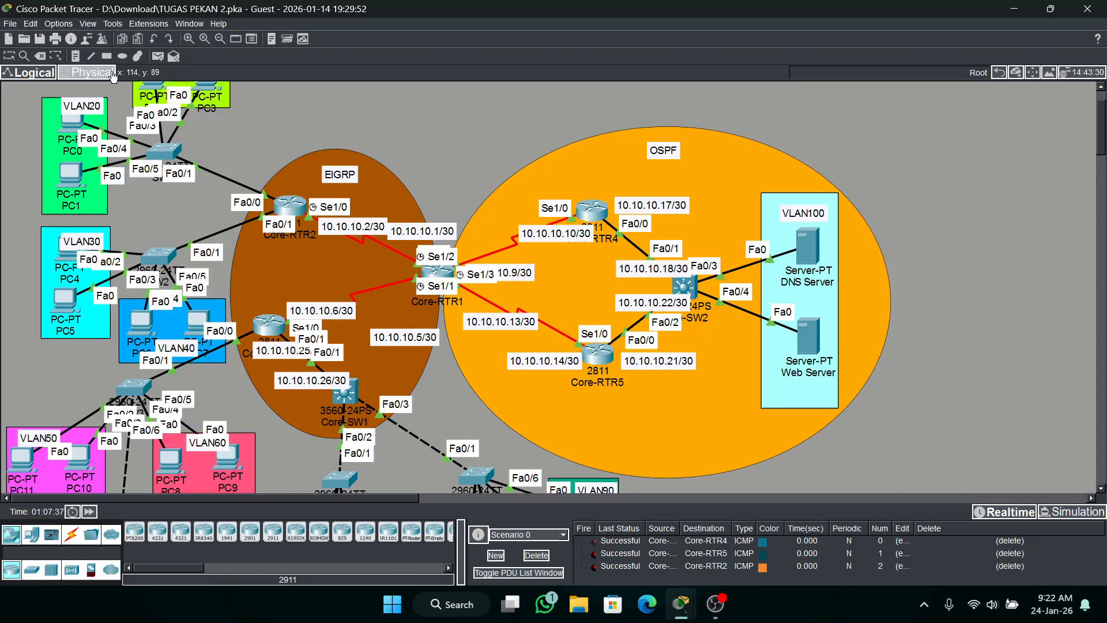
pyautogui.click(437, 273)
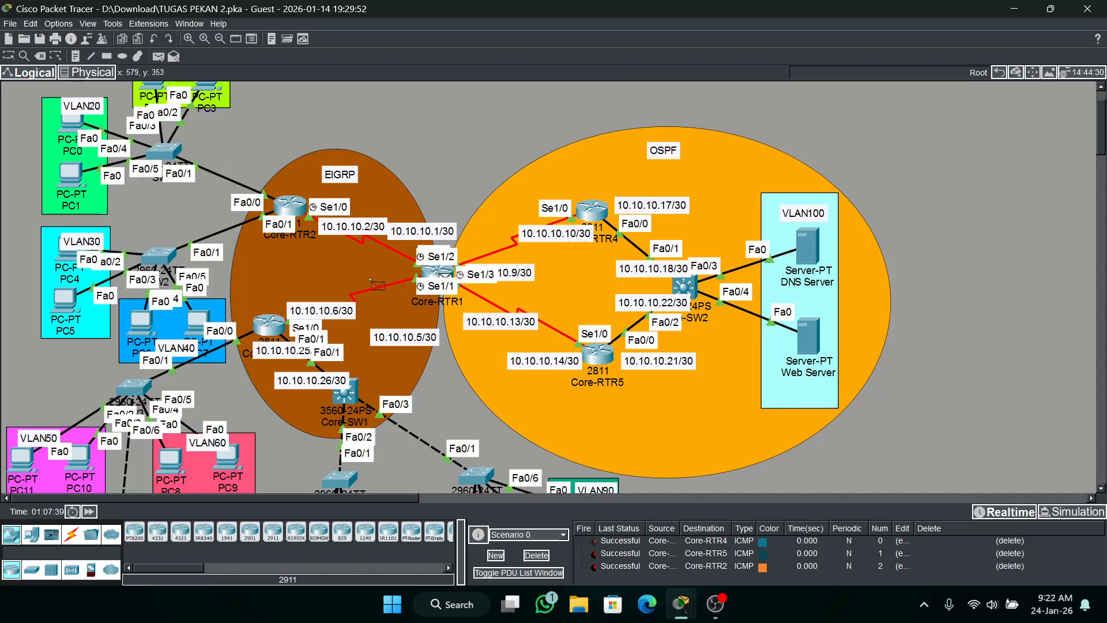
pyautogui.click(275, 325)
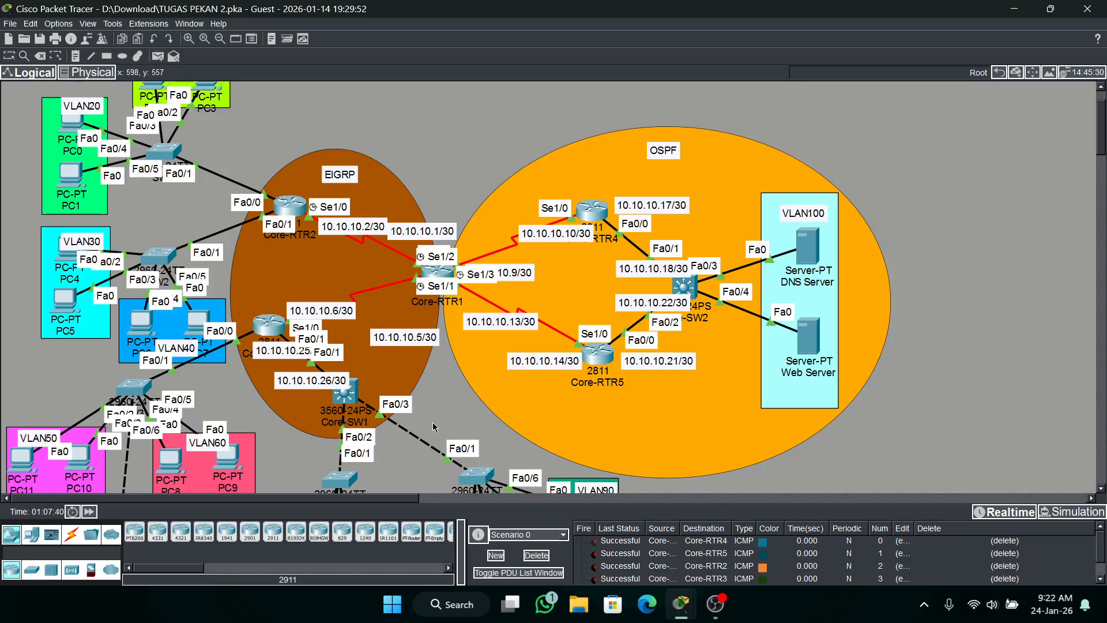
pyautogui.scroll(-1, 460, 407)
pyautogui.scroll(1, 462, 407)
pyautogui.click(536, 555)
# Send a simple PDU from Core-RTR3 to Core-SW1 to test their link, and delete the test scenario.
pyautogui.click(158, 56)
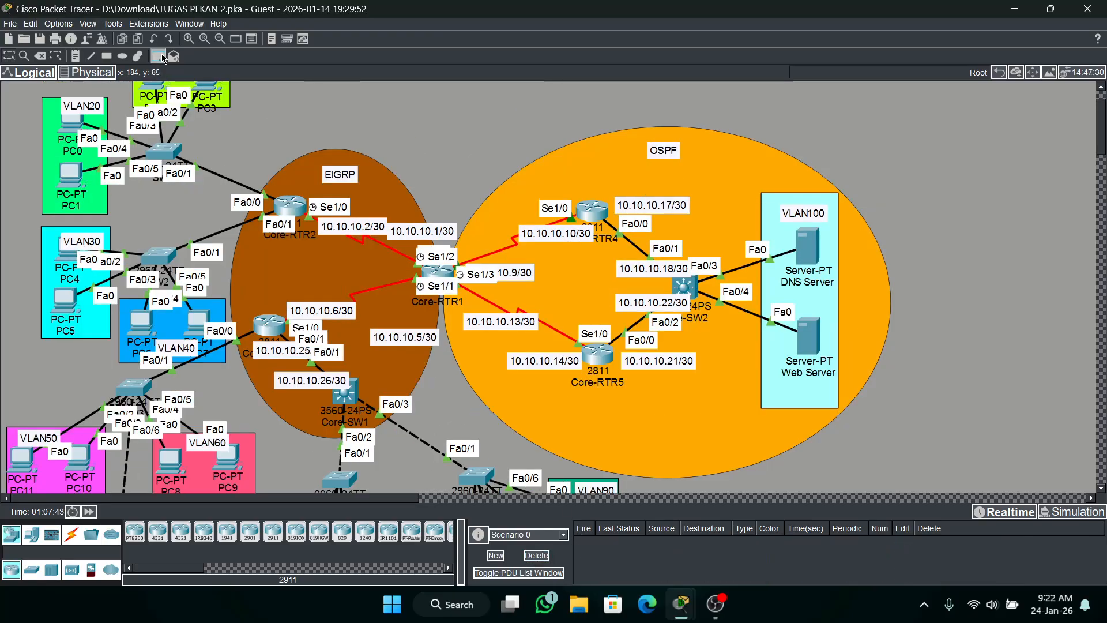
pyautogui.click(270, 324)
pyautogui.click(346, 404)
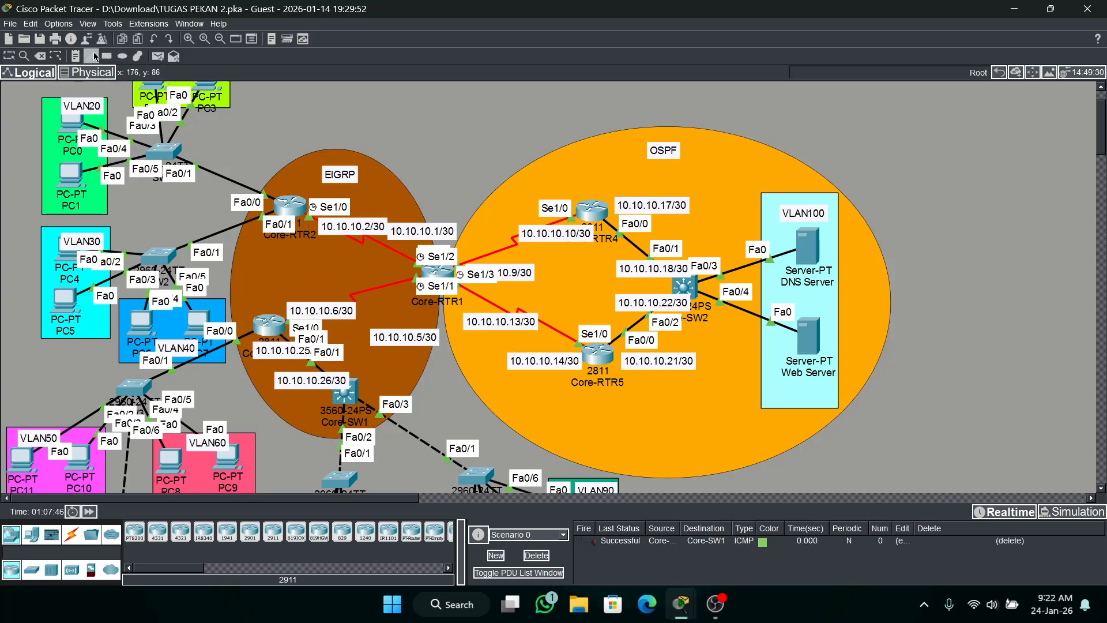
pyautogui.click(530, 556)
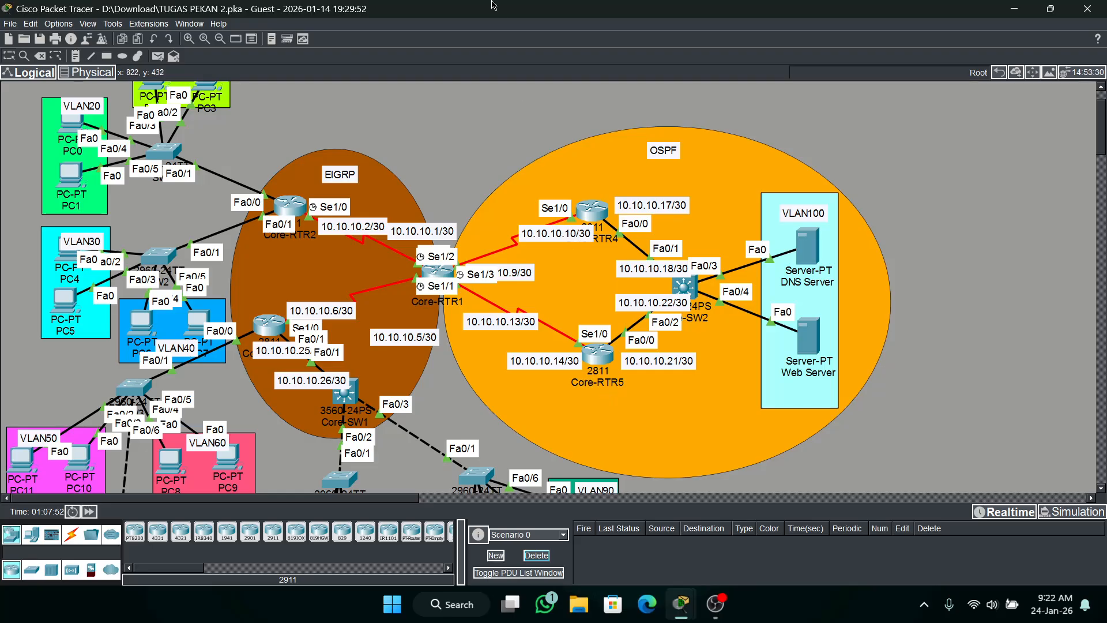
# Show the activity instructions at Part 7 on EIGRP, move their window clear of the EIGRP topology, and keep it on top.
pyautogui.moveTo(696, 615)
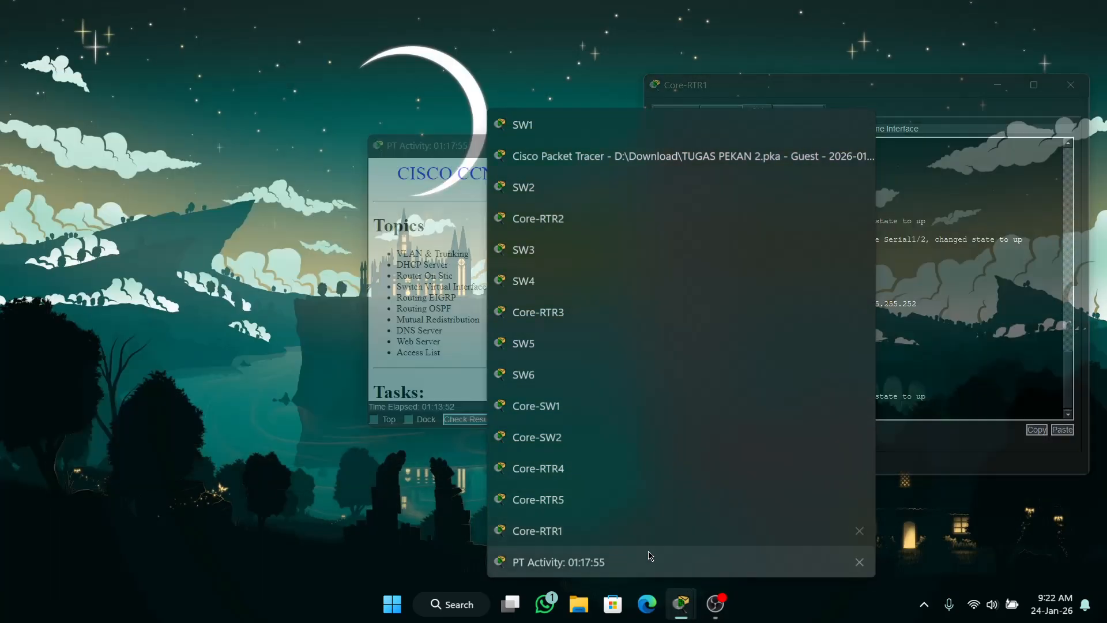
pyautogui.click(647, 560)
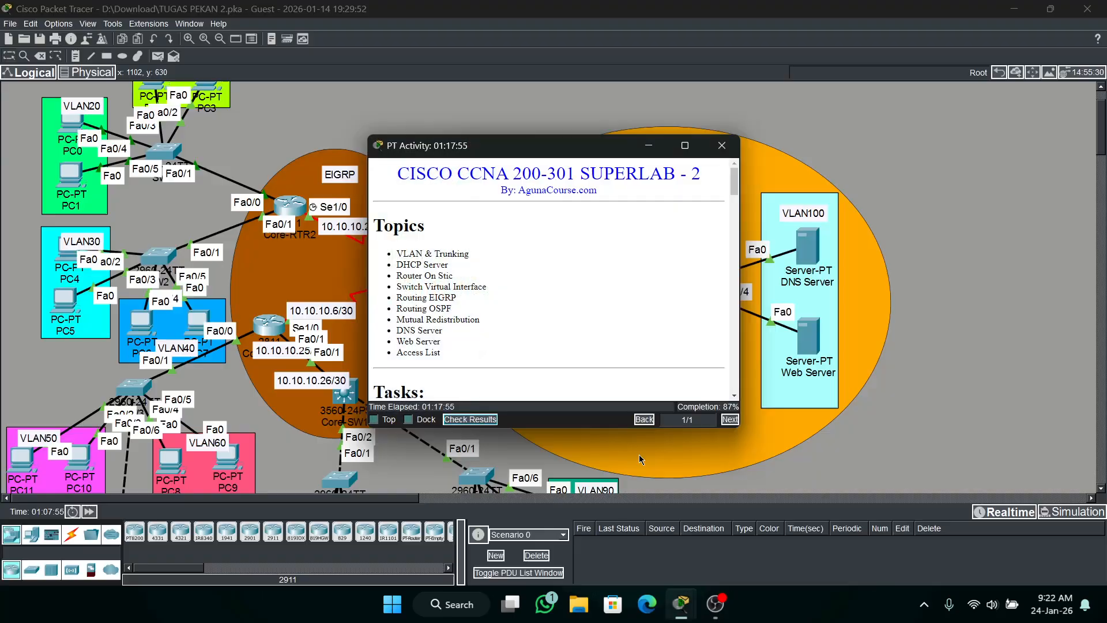
pyautogui.scroll(-15, 591, 285)
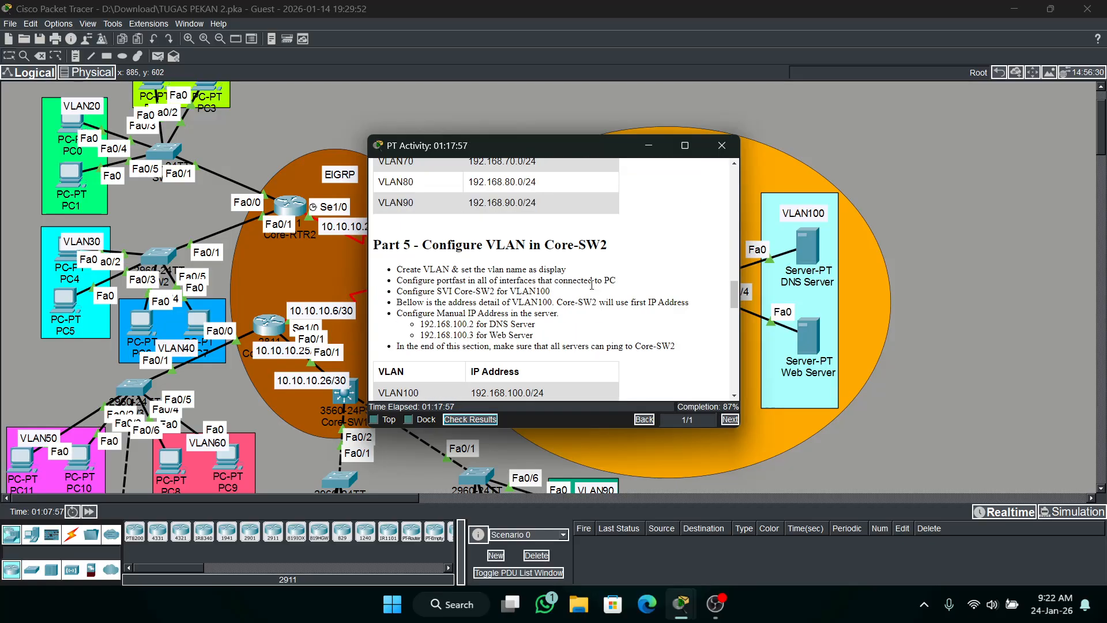
pyautogui.scroll(-3, 592, 281)
pyautogui.scroll(-5, 592, 275)
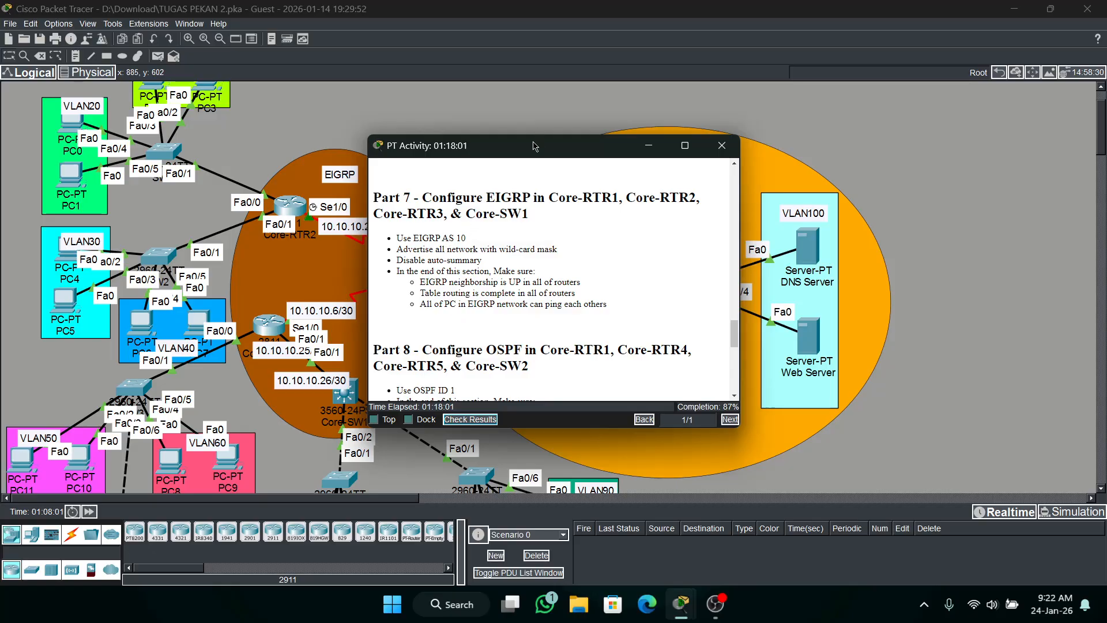
pyautogui.moveTo(535, 145); pyautogui.dragTo(647, 111)
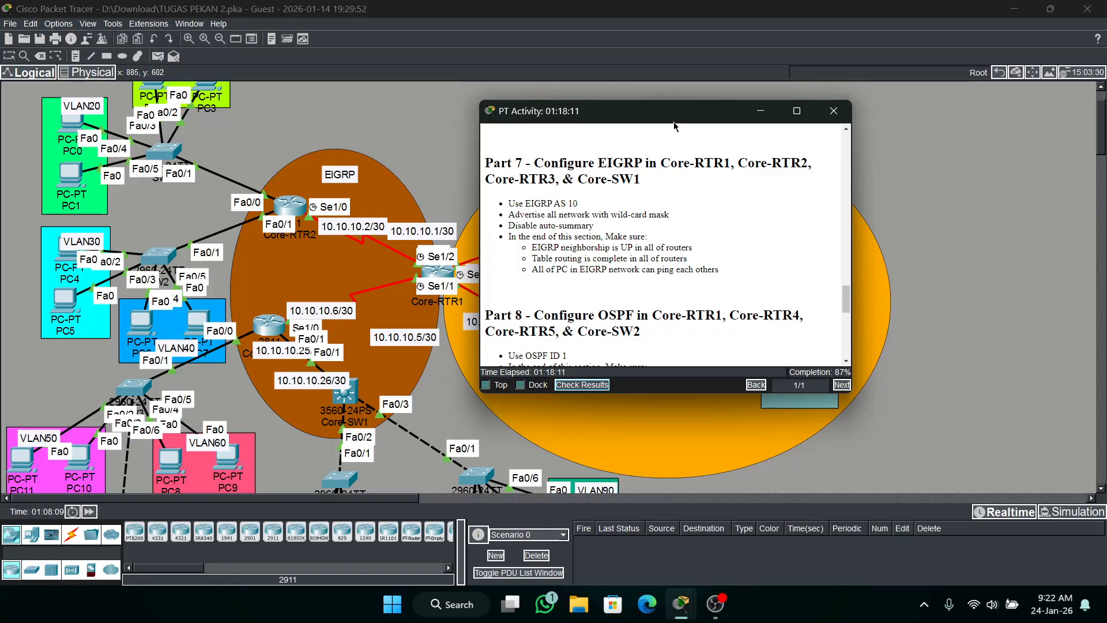
pyautogui.moveTo(674, 123); pyautogui.dragTo(885, 125)
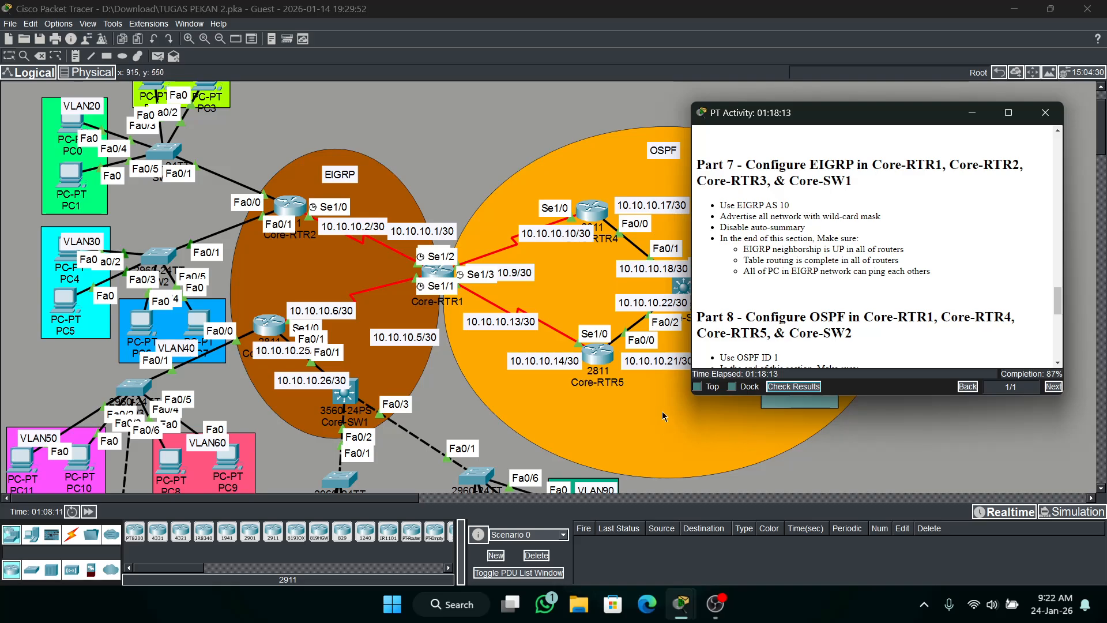
pyautogui.click(710, 386)
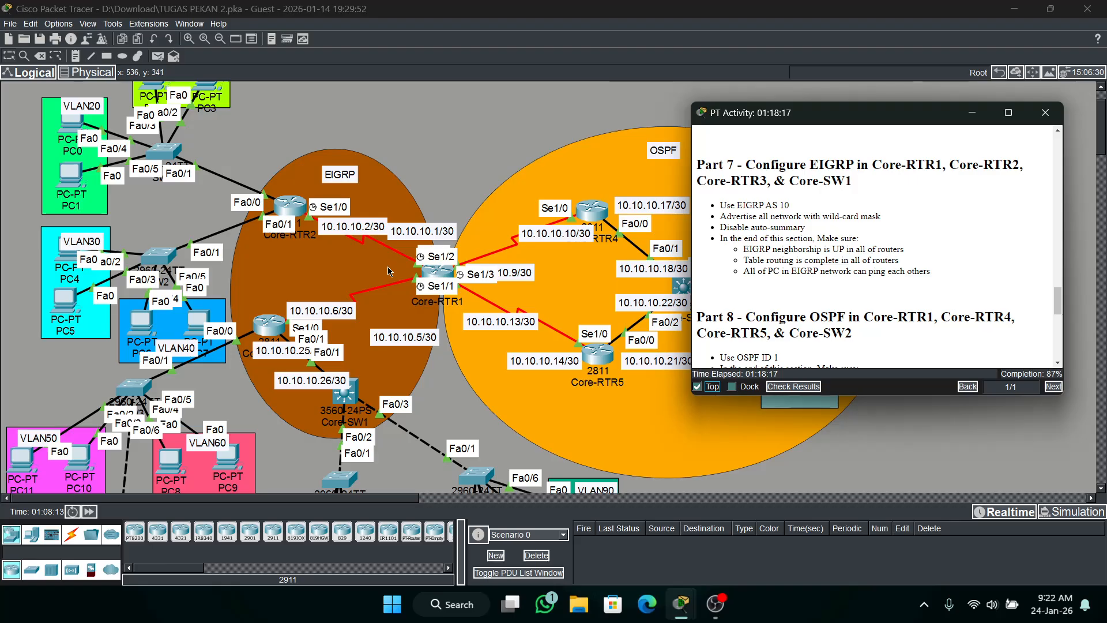
# In Core-RTR1's CLI, exit interface configuration and enter EIGRP router configuration for AS 10, placing the router's window clear of the EIGRP topology.
pyautogui.click(433, 271)
pyautogui.moveTo(714, 92); pyautogui.dragTo(271, 94)
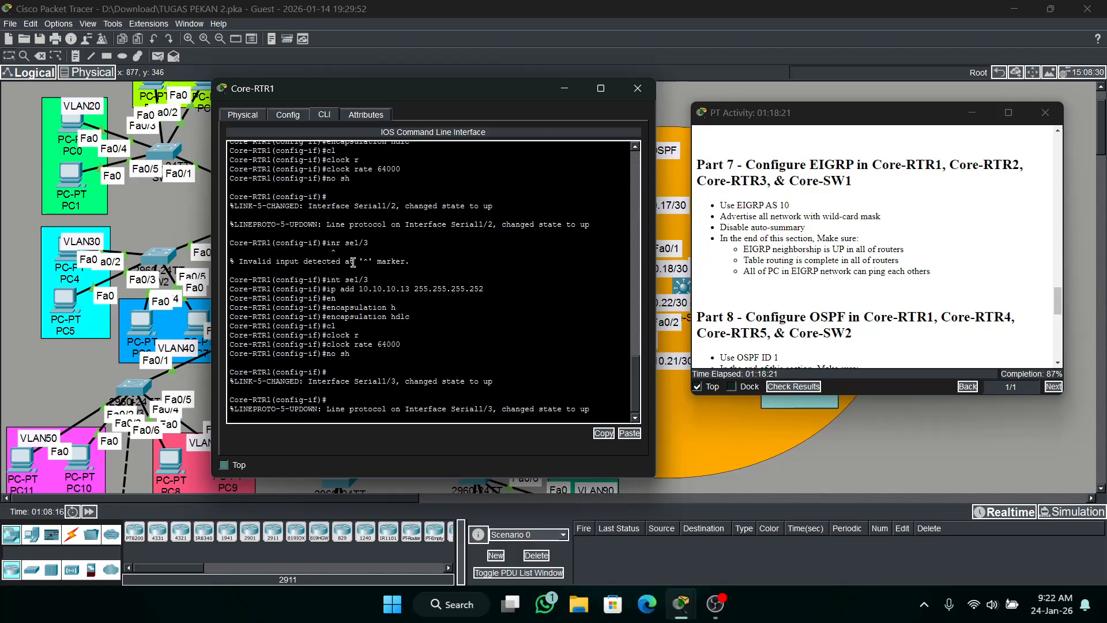
pyautogui.press('Return')
pyautogui.write('e-RTR1(config-if)#e')
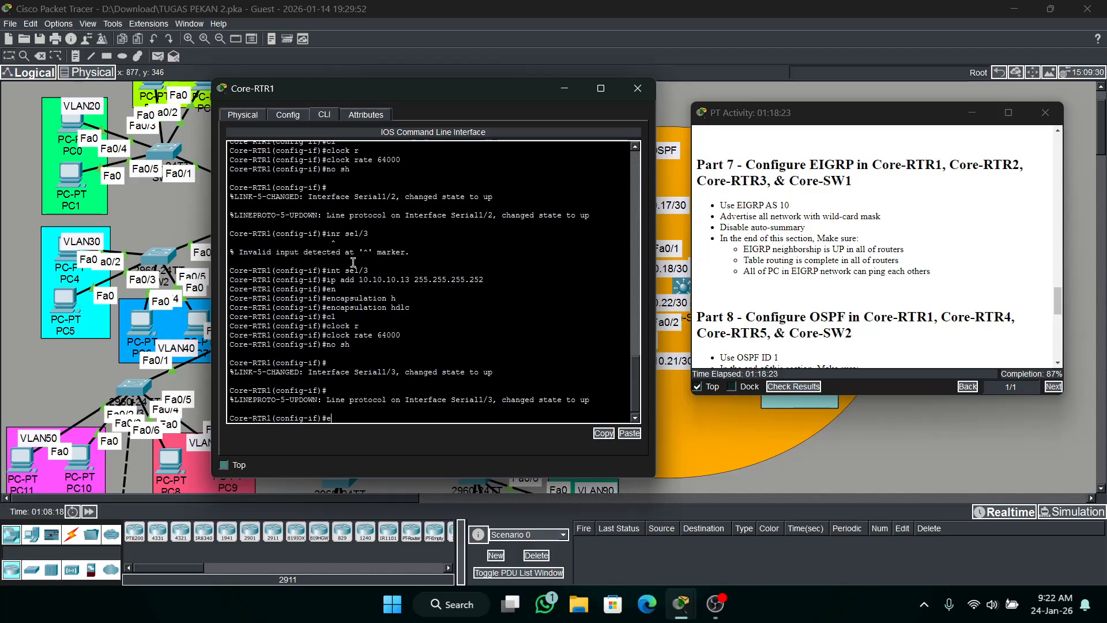
pyautogui.write('x')
pyautogui.press('Return')
pyautogui.write('rou')
pyautogui.press('Tab')
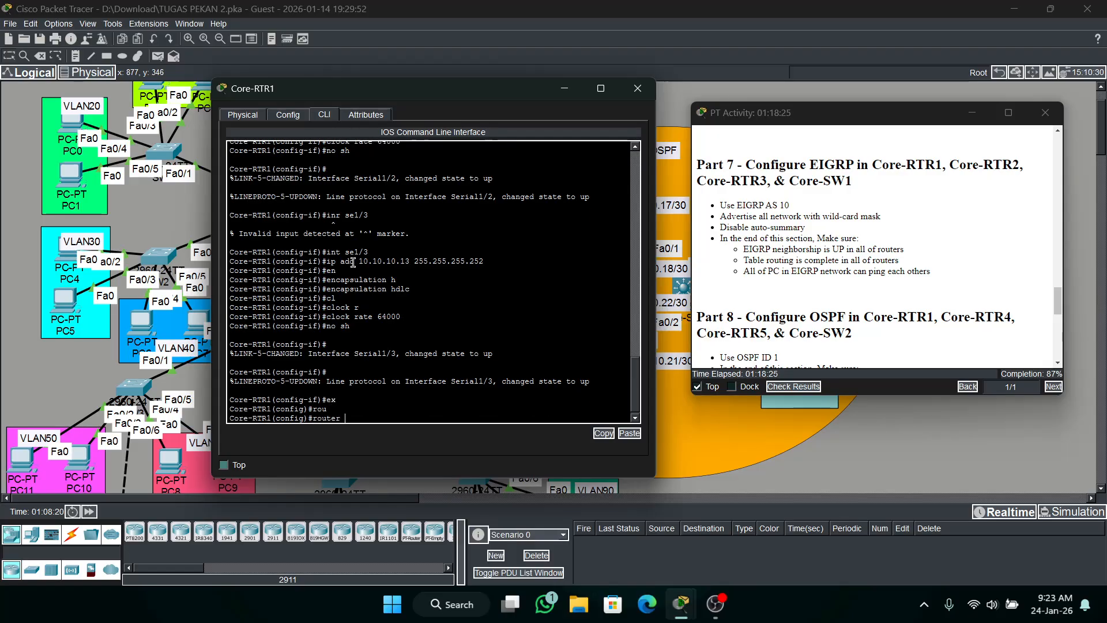
pyautogui.write('e')
pyautogui.press('Tab')
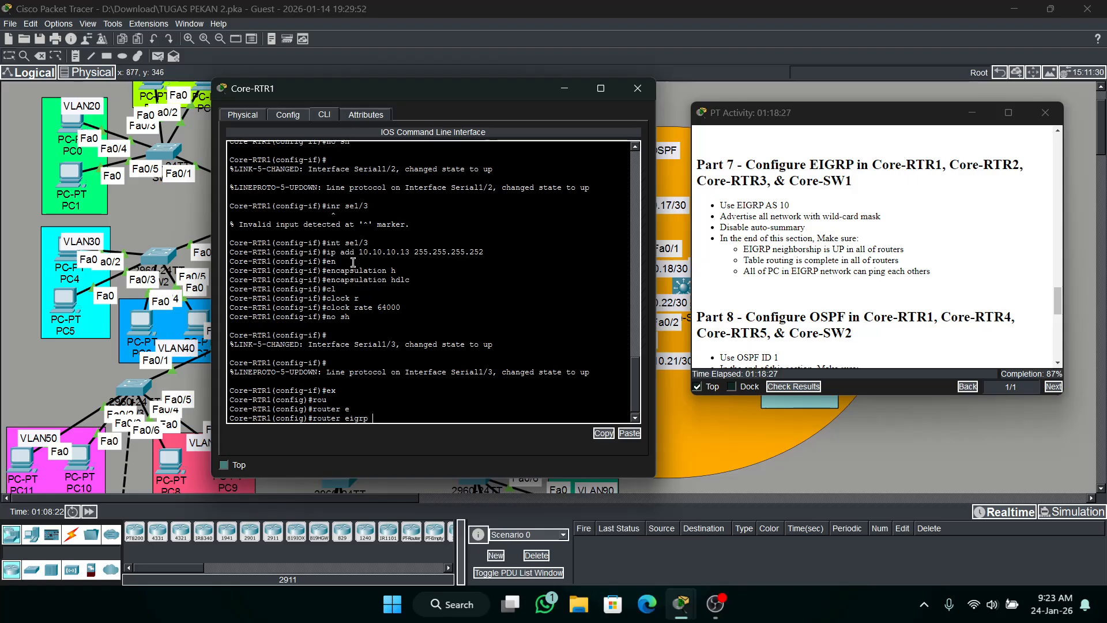
pyautogui.write('10')
pyautogui.press('Return')
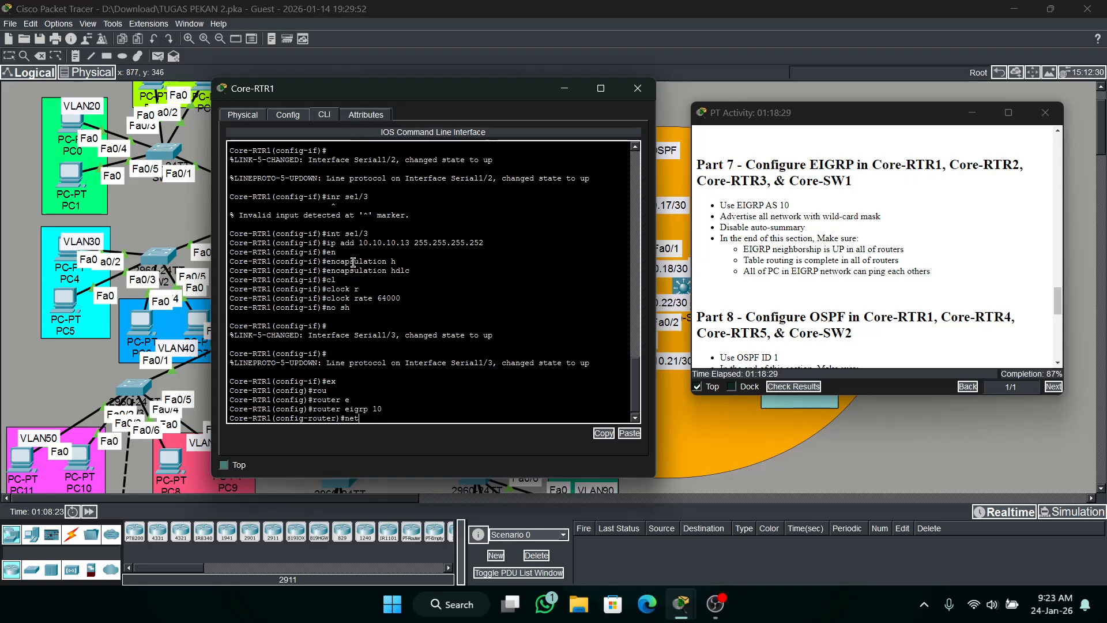
pyautogui.moveTo(476, 98); pyautogui.dragTo(774, 110)
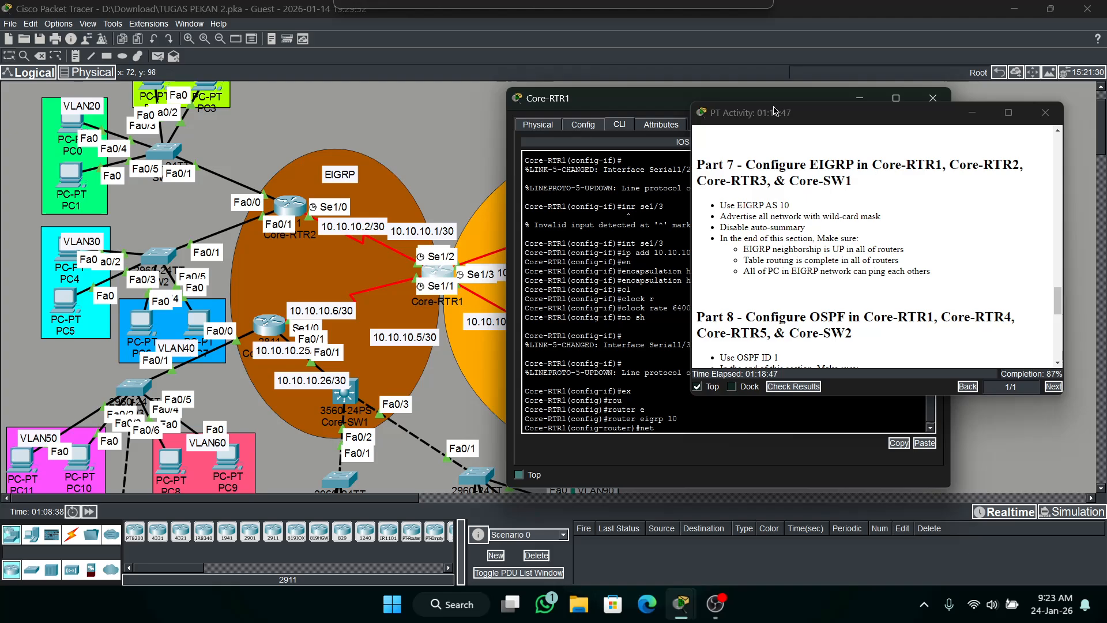
# Advertise network 10.10.10.0 with wildcard mask 0.0.0.3 in EIGRP 10 on Core-RTR1.
pyautogui.moveTo(774, 101); pyautogui.dragTo(476, 90)
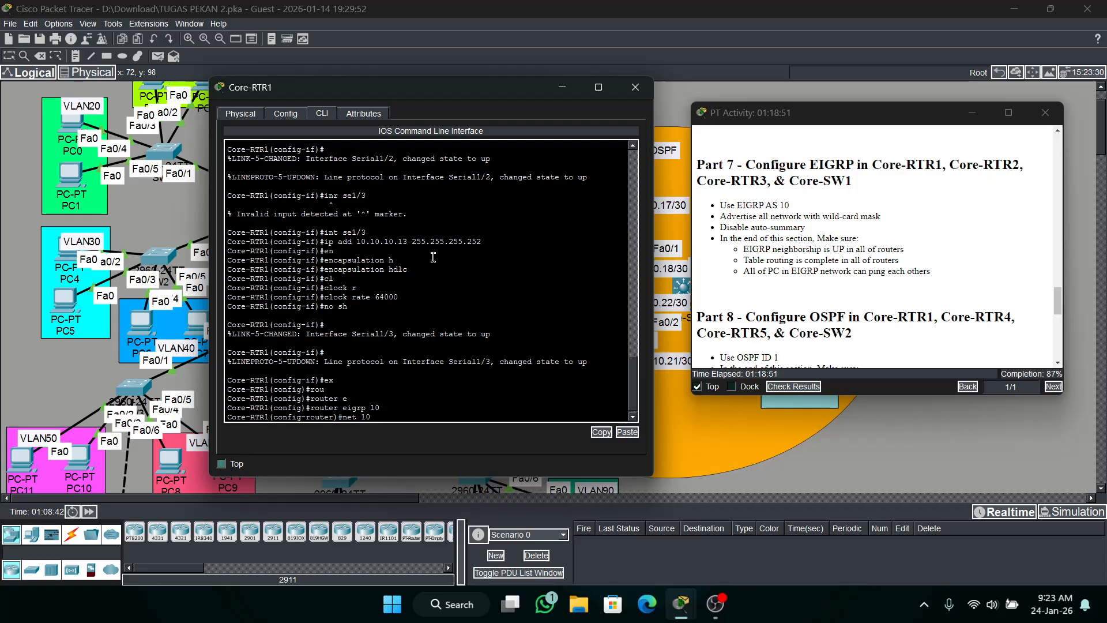
pyautogui.write('0.10')
pyautogui.write('.0 0.0.0.3')
pyautogui.press('Return')
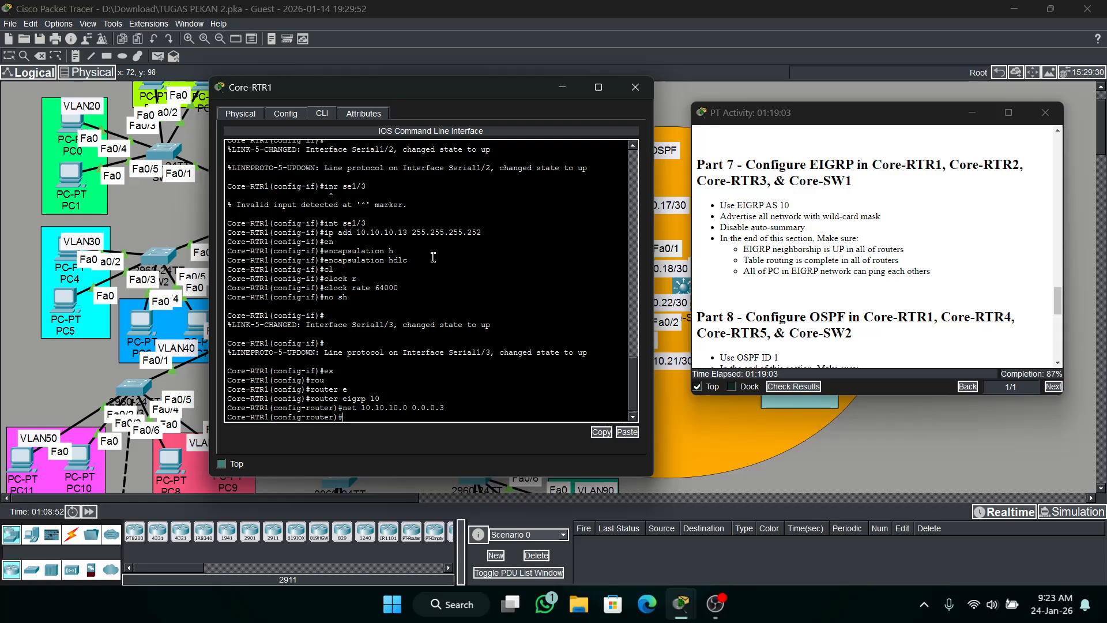
# Advertise network 10.10.10.4 with wildcard mask 0.0.0.3 in EIGRP 10 on Core-RTR1.
pyautogui.press('Up')
pyautogui.moveTo(405, 90); pyautogui.dragTo(328, 394)
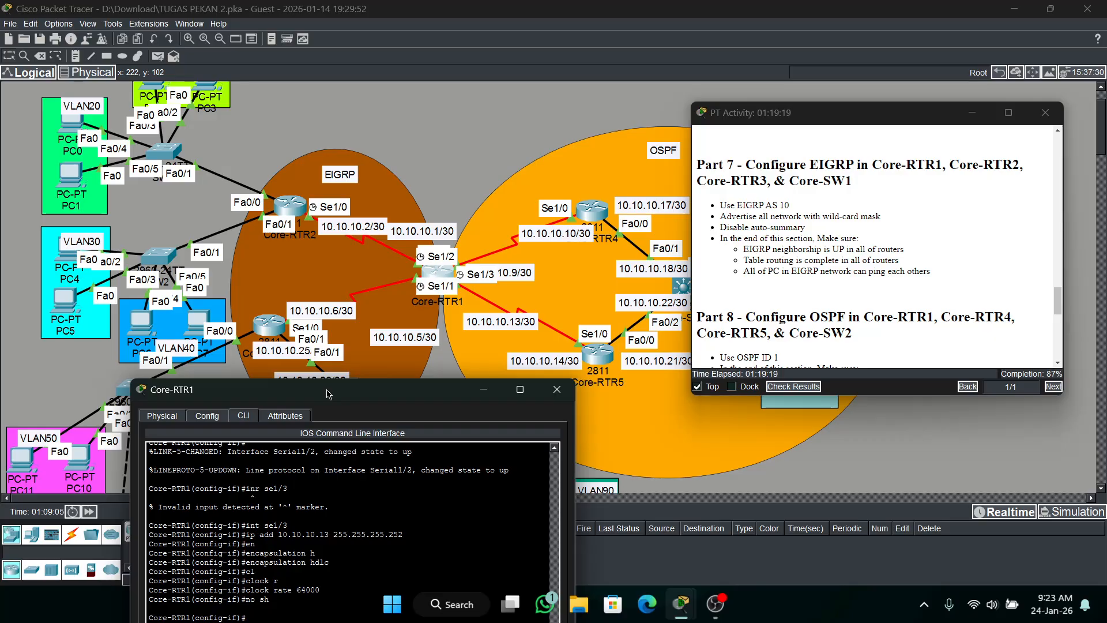
pyautogui.moveTo(329, 394); pyautogui.dragTo(343, 35)
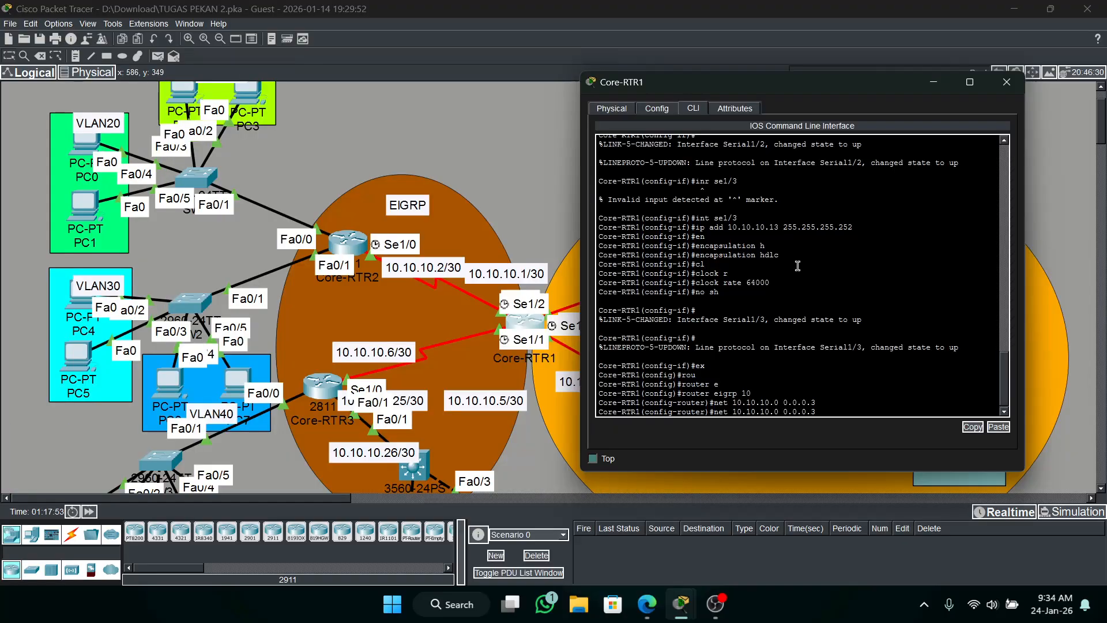
pyautogui.click(827, 400)
pyautogui.press('BackSpace')
pyautogui.press('BackSpace')
pyautogui.press('BackSpace')
pyautogui.press('BackSpace')
pyautogui.press('BackSpace')
pyautogui.press('BackSpace')
pyautogui.press('BackSpace')
pyautogui.press('BackSpace')
pyautogui.press('BackSpace')
pyautogui.press('BackSpace')
pyautogui.press('BackSpace')
pyautogui.press('BackSpace')
pyautogui.press('BackSpace')
pyautogui.press('BackSpace')
pyautogui.press('BackSpace')
pyautogui.press('BackSpace')
pyautogui.press('BackSpace')
pyautogui.write('net ')
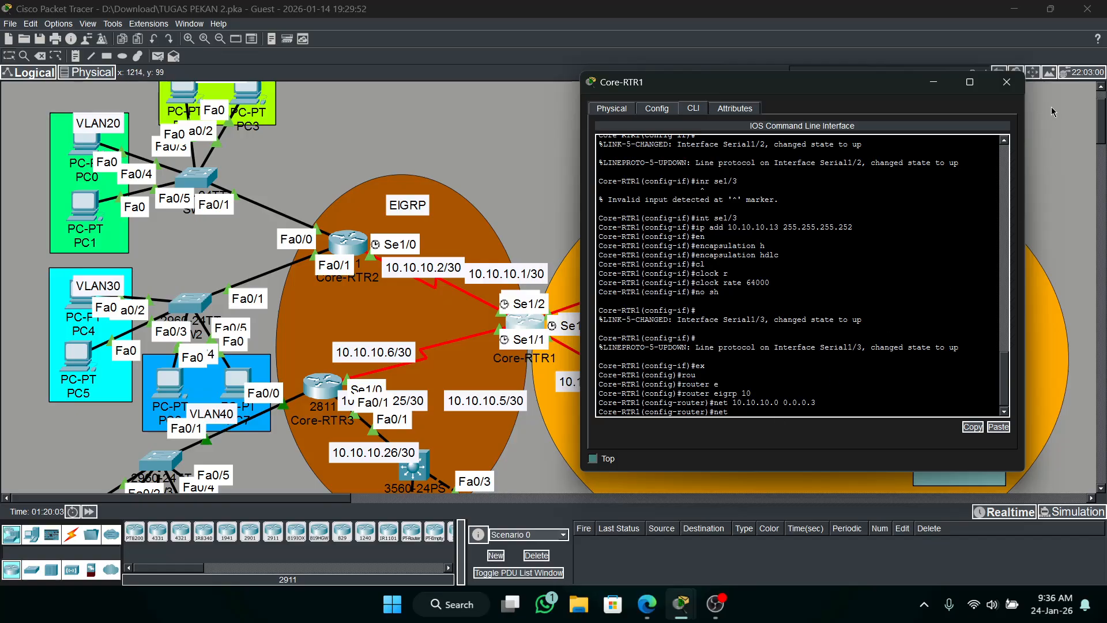
pyautogui.write('10.10.10.')
pyautogui.write('4 0.0.0.3')
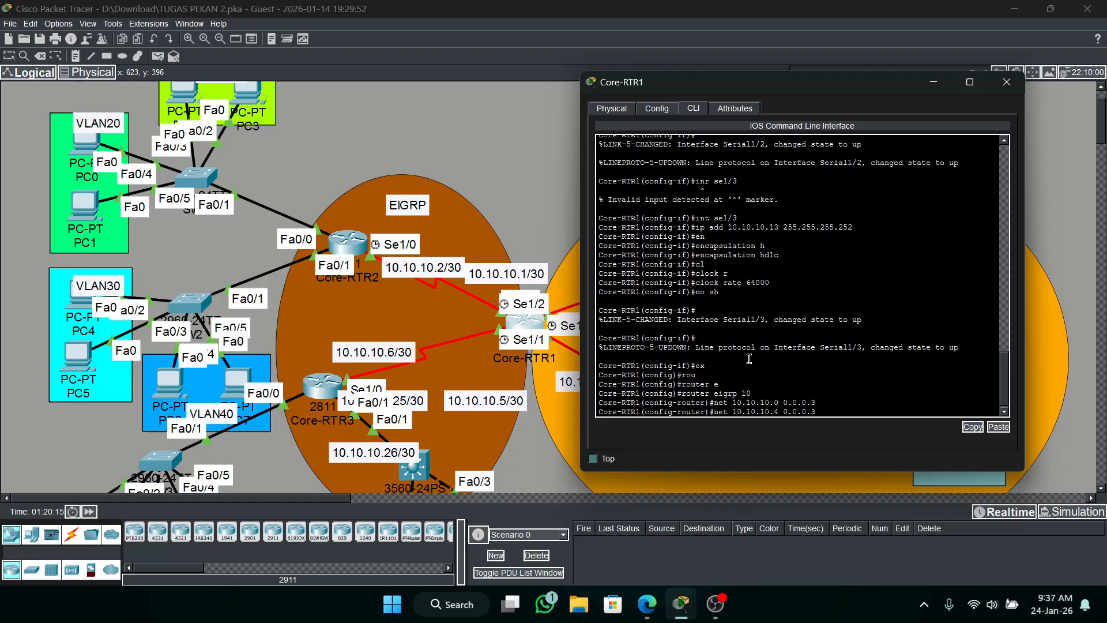
pyautogui.press('Return')
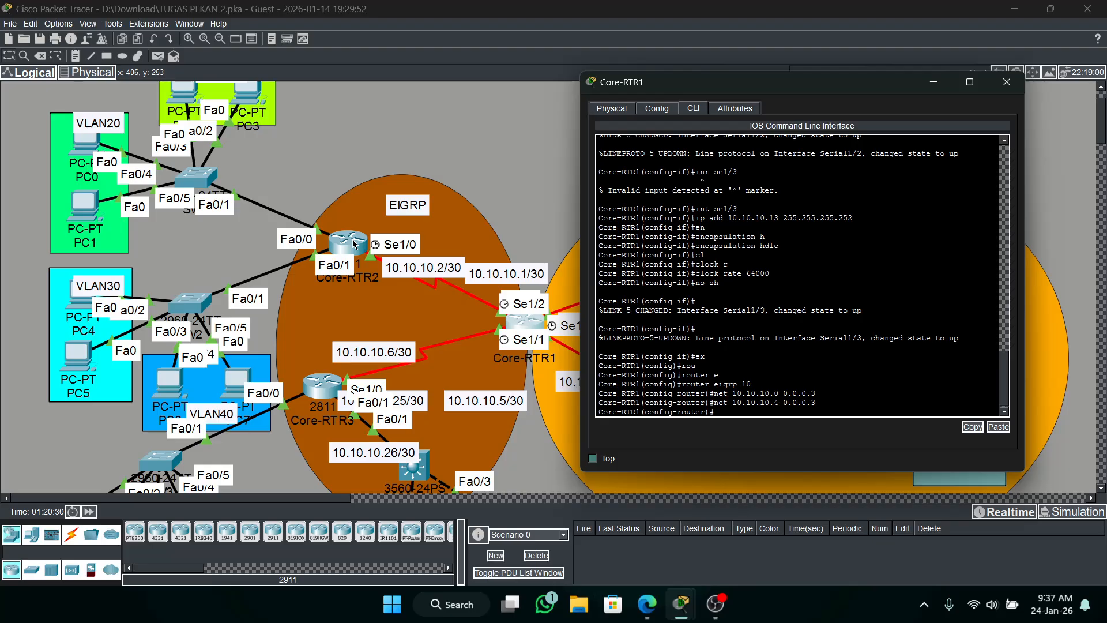
# Open the Core-RTR2 console, enter privileged mode with the enable password, and enter global configuration mode.
pyautogui.scroll(1, 318, 233)
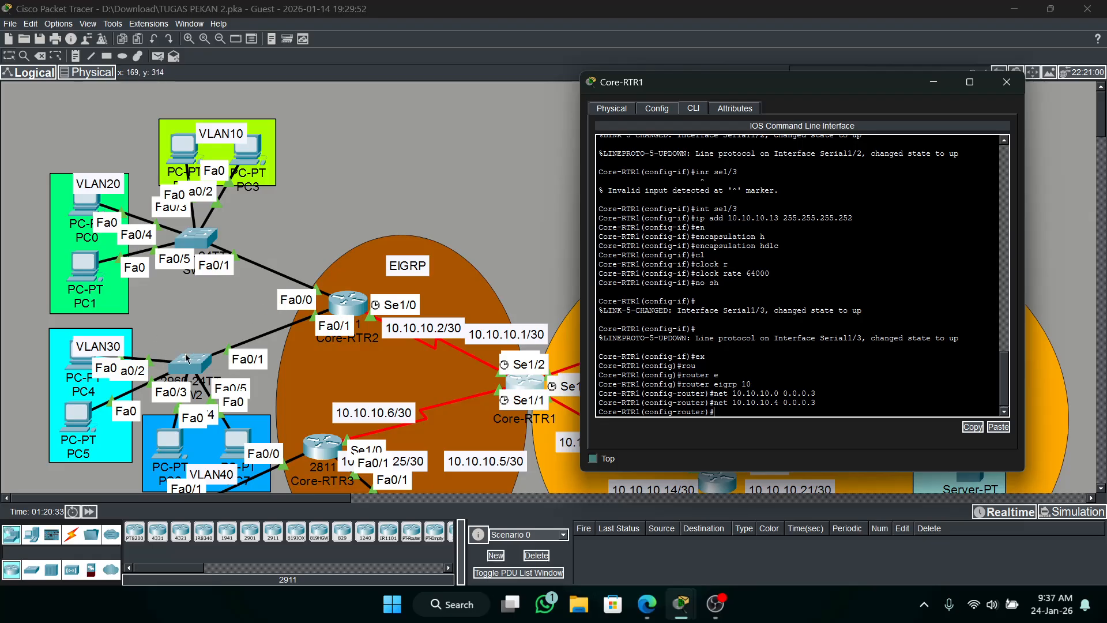
pyautogui.click(348, 304)
pyautogui.press('Return')
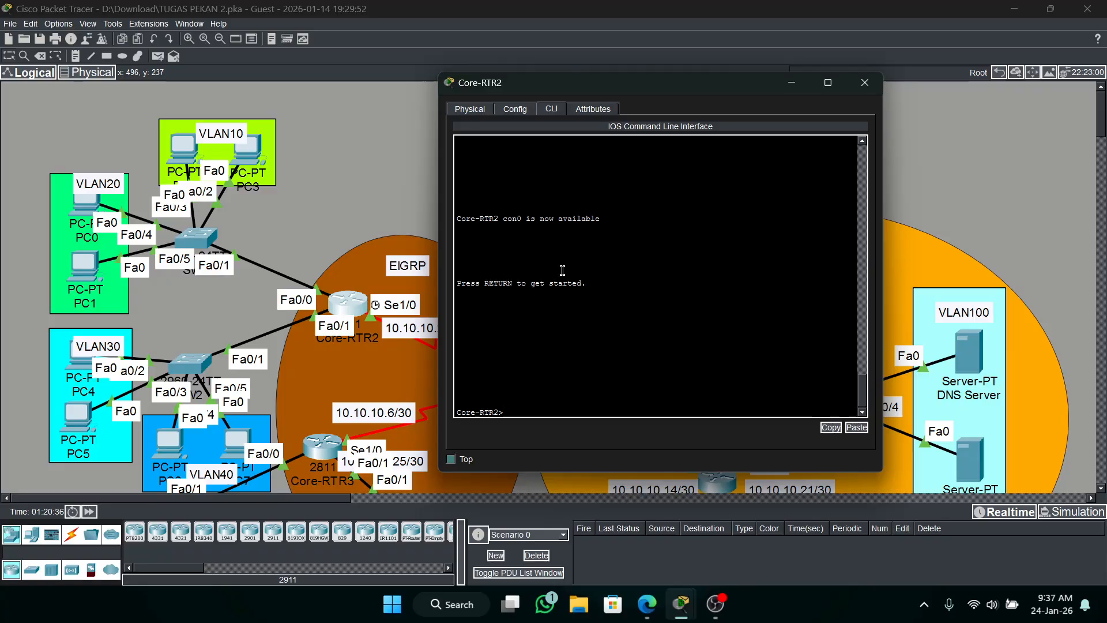
pyautogui.write('en')
pyautogui.press('Return')
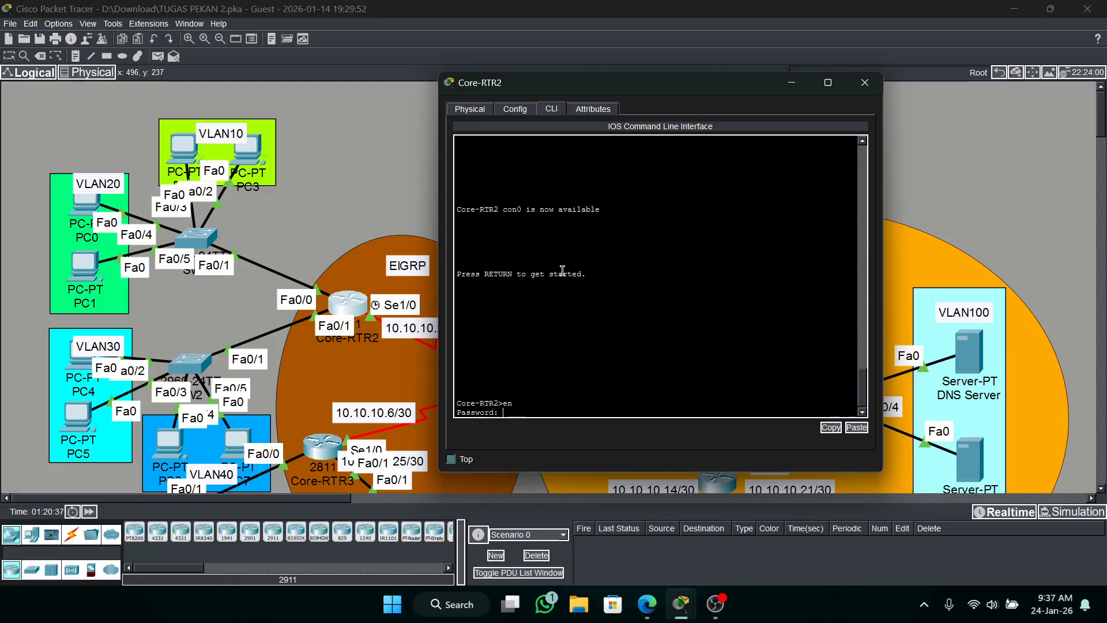
pyautogui.press('Return')
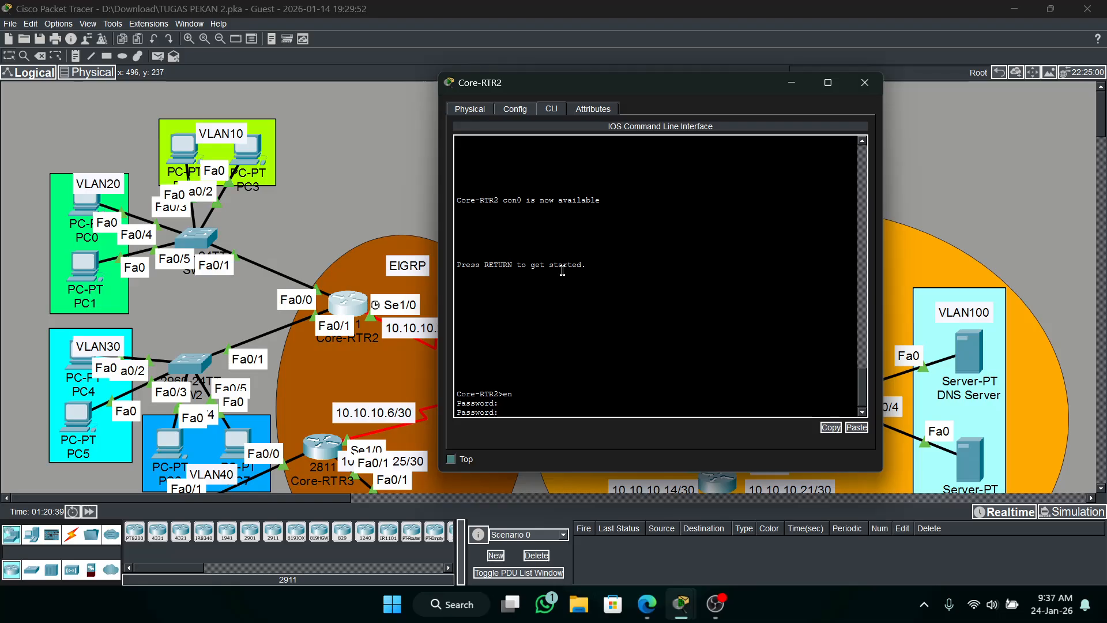
pyautogui.press('Return')
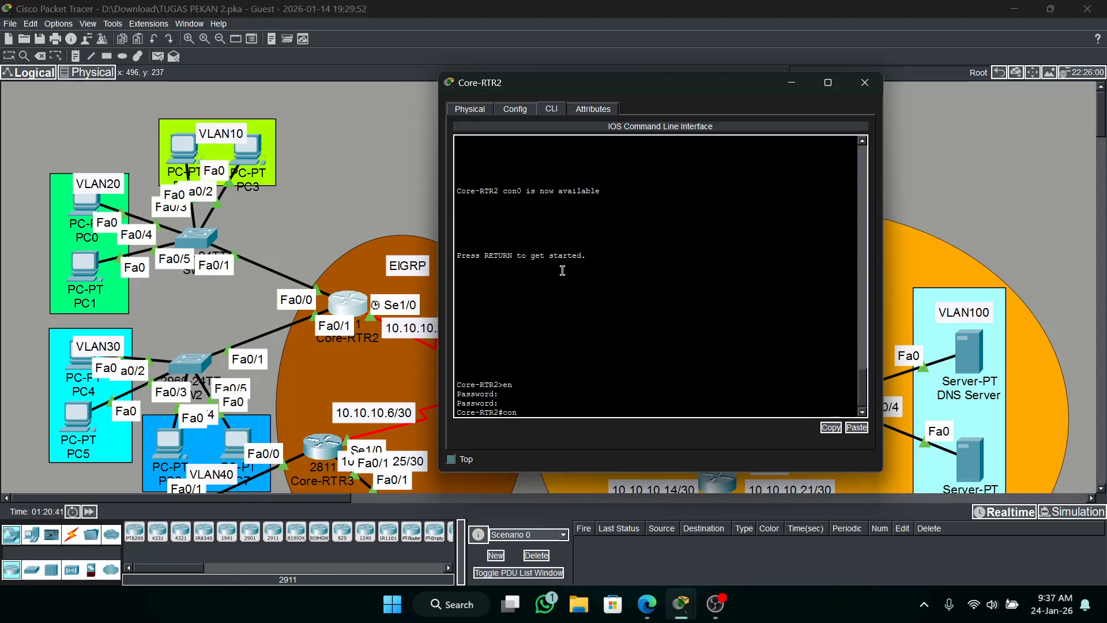
pyautogui.write('conf t')
pyautogui.press('Return')
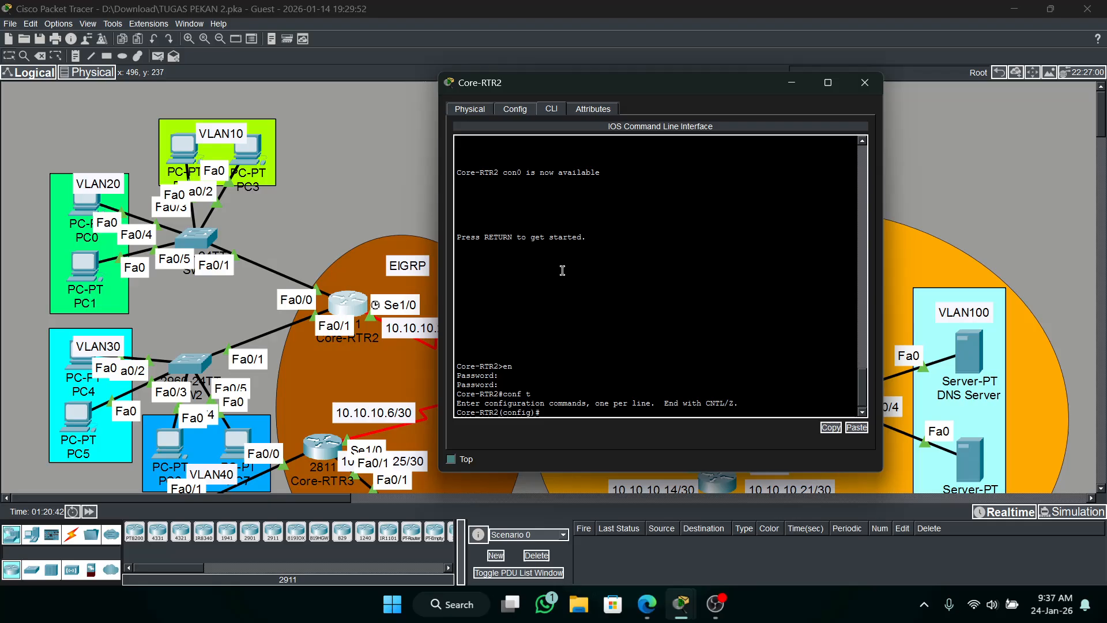
# Start EIGRP AS 10 on Core-RTR2 and advertise network 192.168.10.0 with wildcard mask 0.0.0.255.
pyautogui.write('router ')
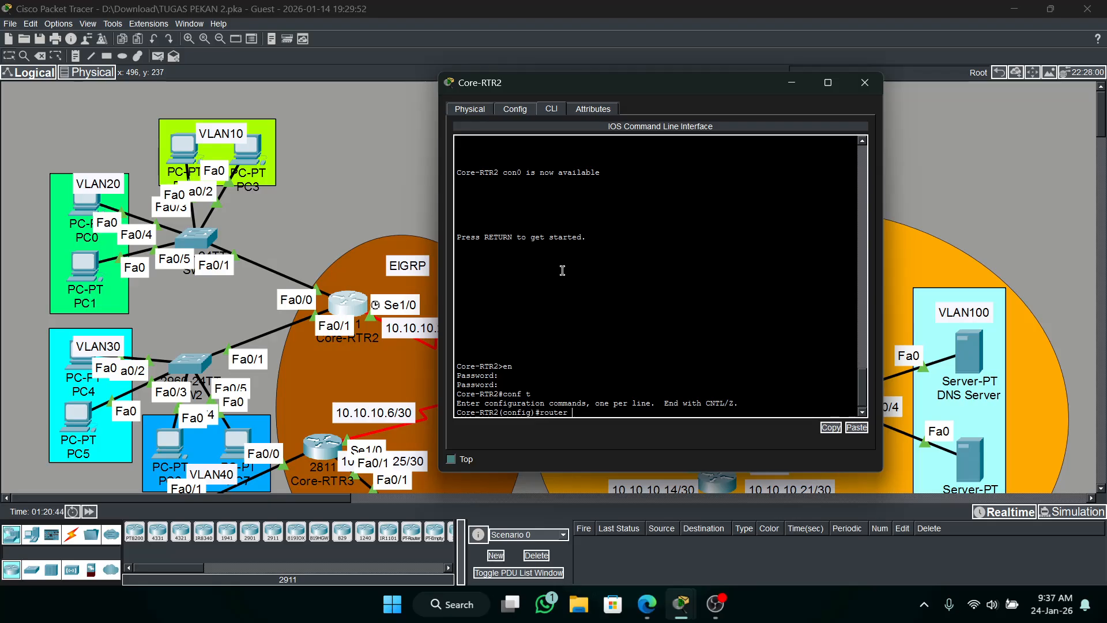
pyautogui.write('eigrp 10')
pyautogui.press('Return')
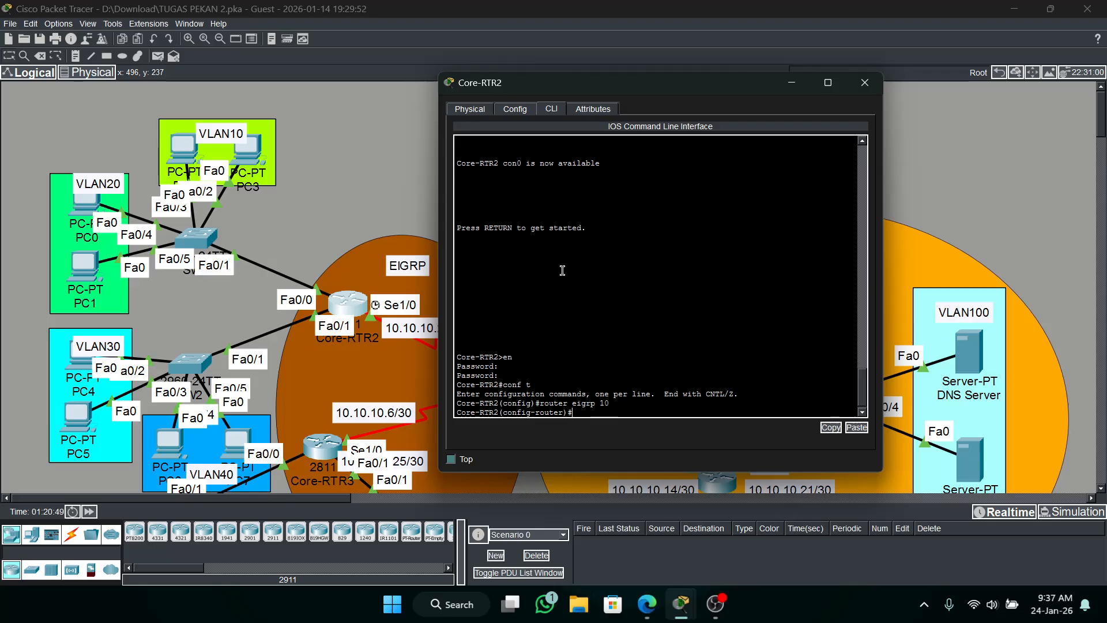
pyautogui.write('net 192.168.10.0 0.0.0')
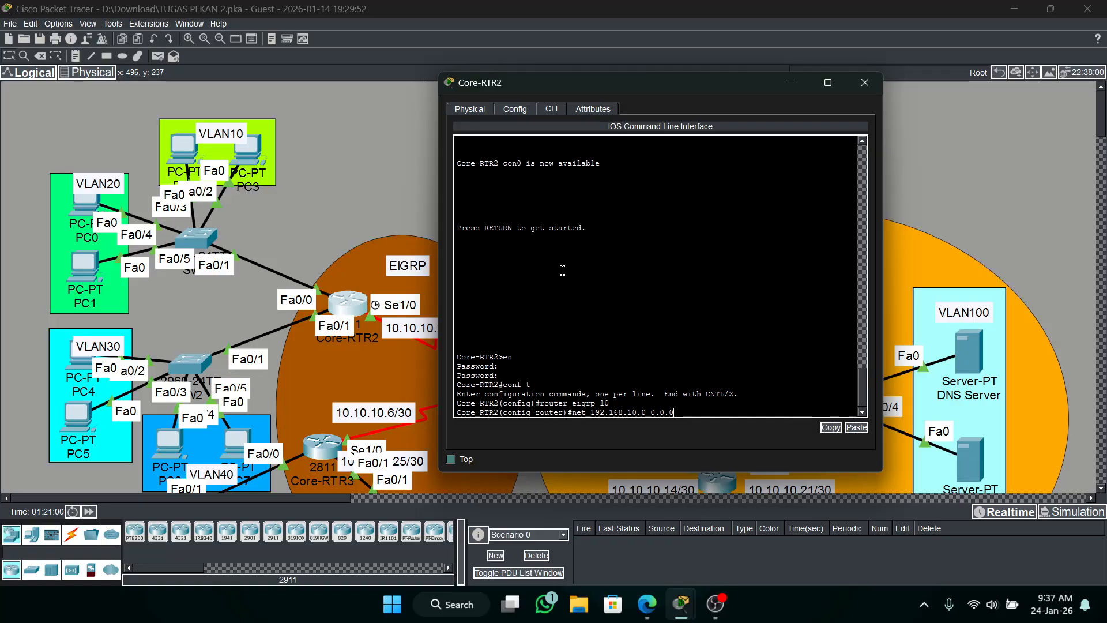
pyautogui.write('.255')
pyautogui.press('Return')
# Advertise network 192.168.20.0 with wildcard mask 0.0.0.255 in EIGRP 10 on Core-RTR2.
pyautogui.press('Up')
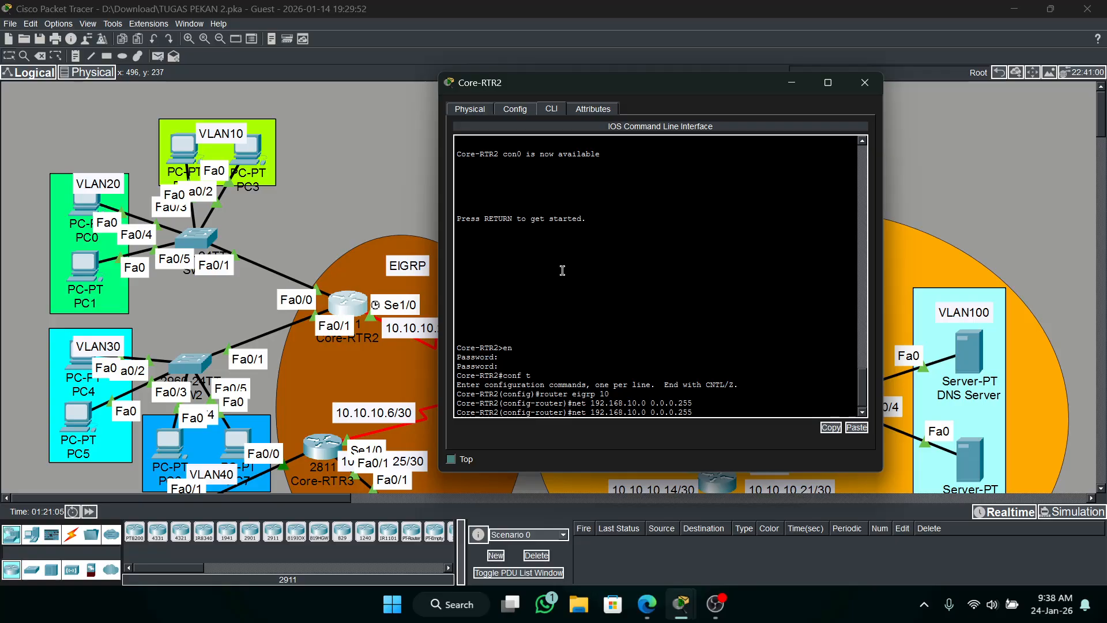
pyautogui.press('BackSpace')
pyautogui.write('2')
pyautogui.press('Return')
# Advertise network 192.168.30.0 with wildcard mask 0.0.0.255 in EIGRP 10 on Core-RTR2.
pyautogui.press('Up')
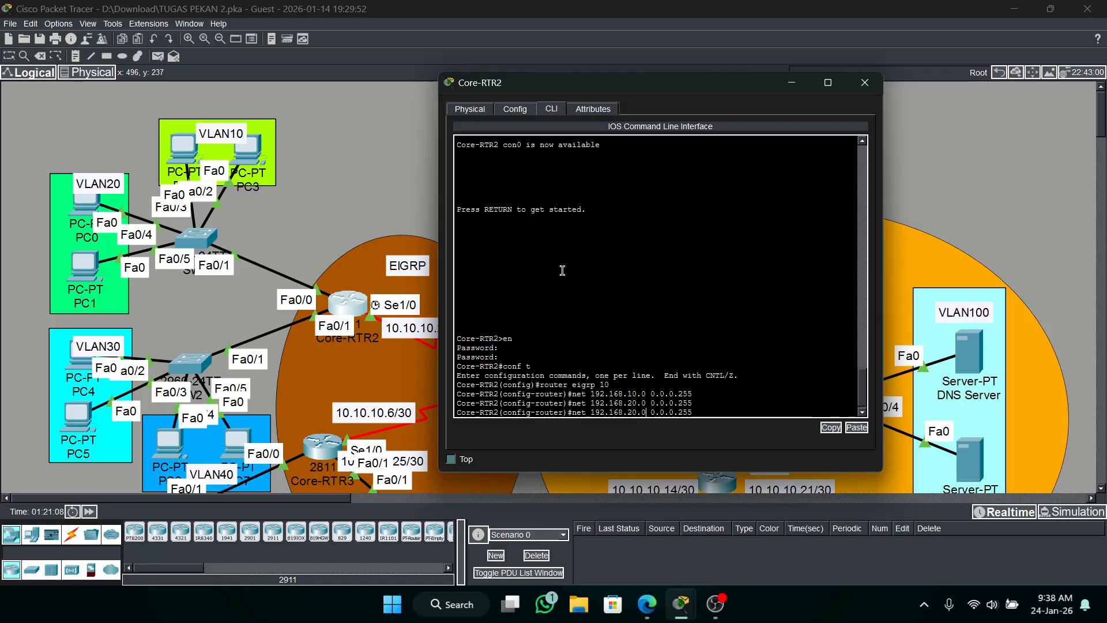
pyautogui.press('Left')
pyautogui.press('Left')
pyautogui.press('Left')
pyautogui.press('BackSpace')
pyautogui.write('3')
pyautogui.press('Return')
# Advertise network 192.168.40.0 with wildcard mask 0.0.0.255 in EIGRP 10 on Core-RTR2.
pyautogui.press('Up')
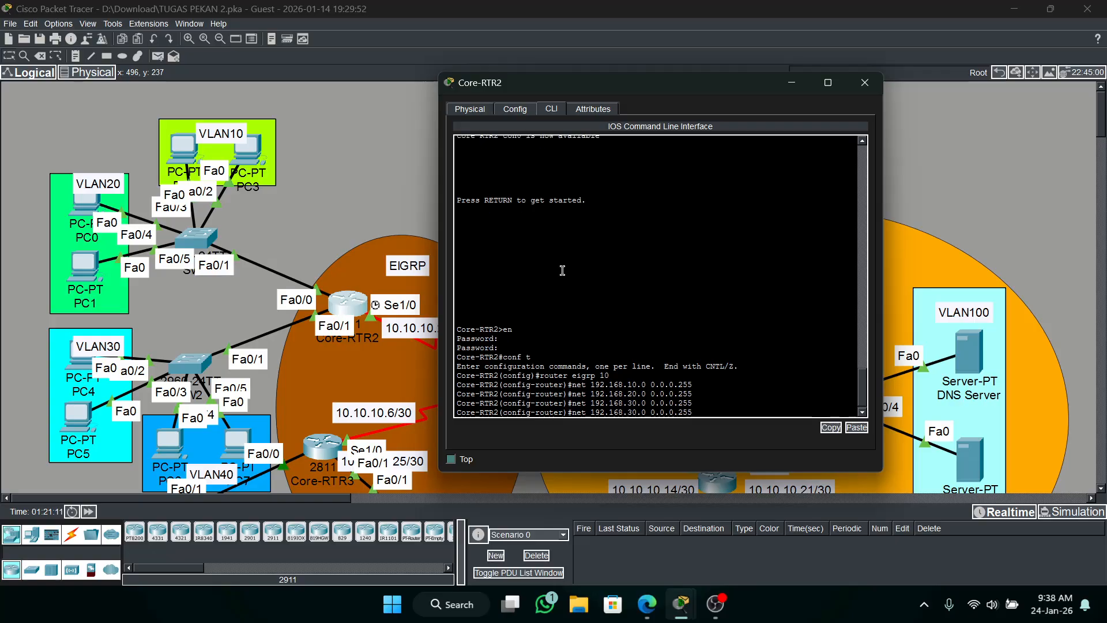
pyautogui.press('Left')
pyautogui.press('Left')
pyautogui.press('Left')
pyautogui.press('Left')
pyautogui.press('Left')
pyautogui.press('Left')
pyautogui.press('Left')
pyautogui.press('Left')
pyautogui.press('Left')
pyautogui.press('BackSpace')
pyautogui.write('4')
pyautogui.press('Return')
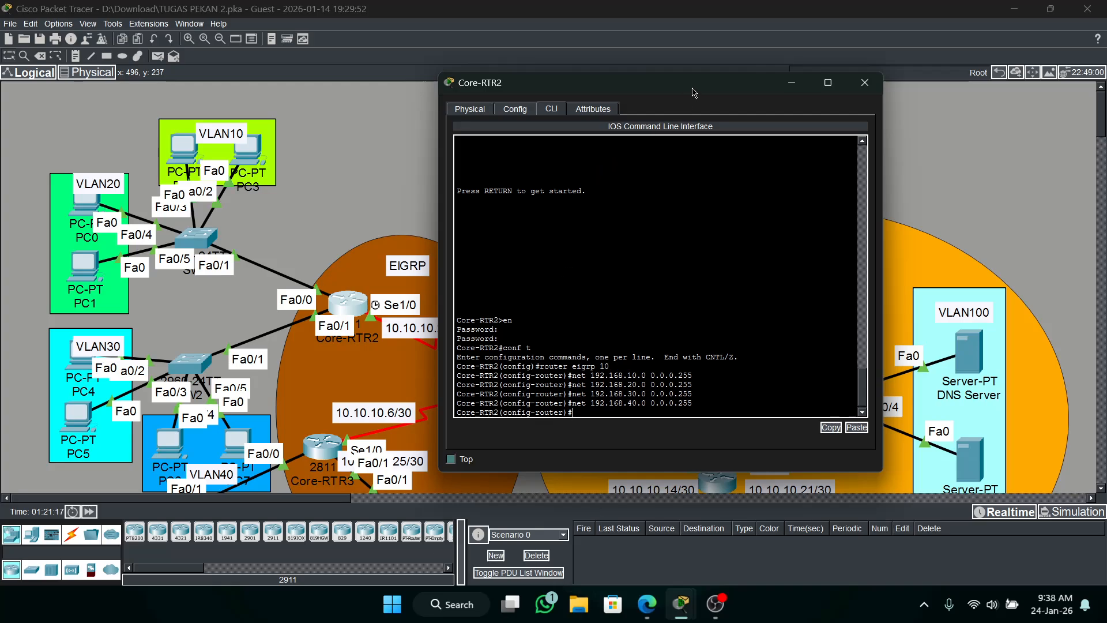
# Advertise the serial link network 10.10.10.0 with wildcard mask 0.0.0.3 in EIGRP 10 on Core-RTR2.
pyautogui.moveTo(696, 87); pyautogui.dragTo(876, 63)
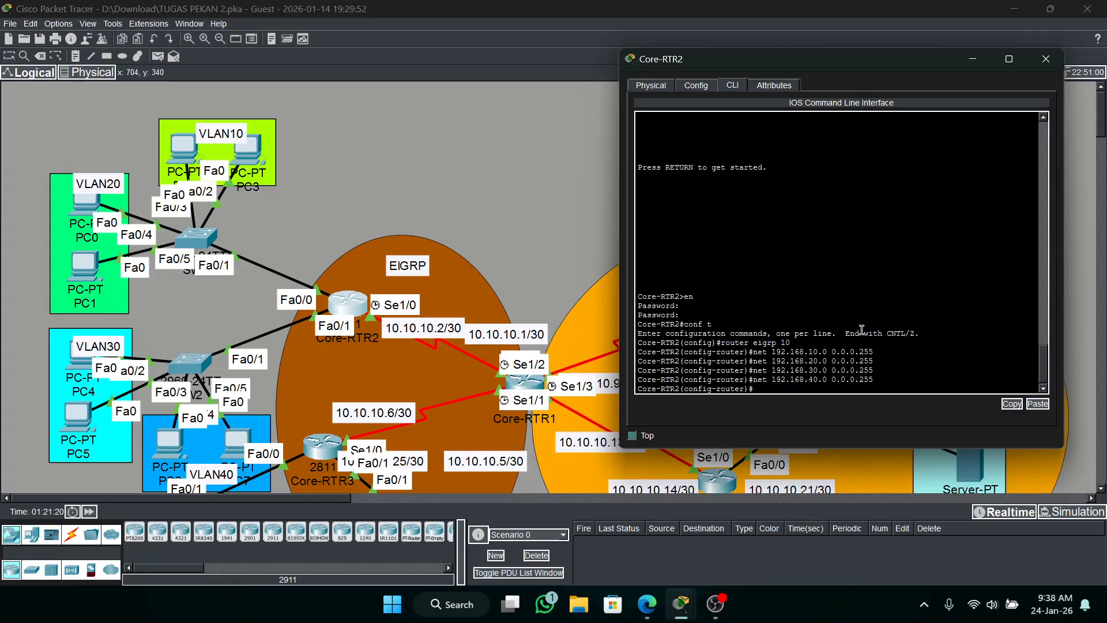
pyautogui.write('net ')
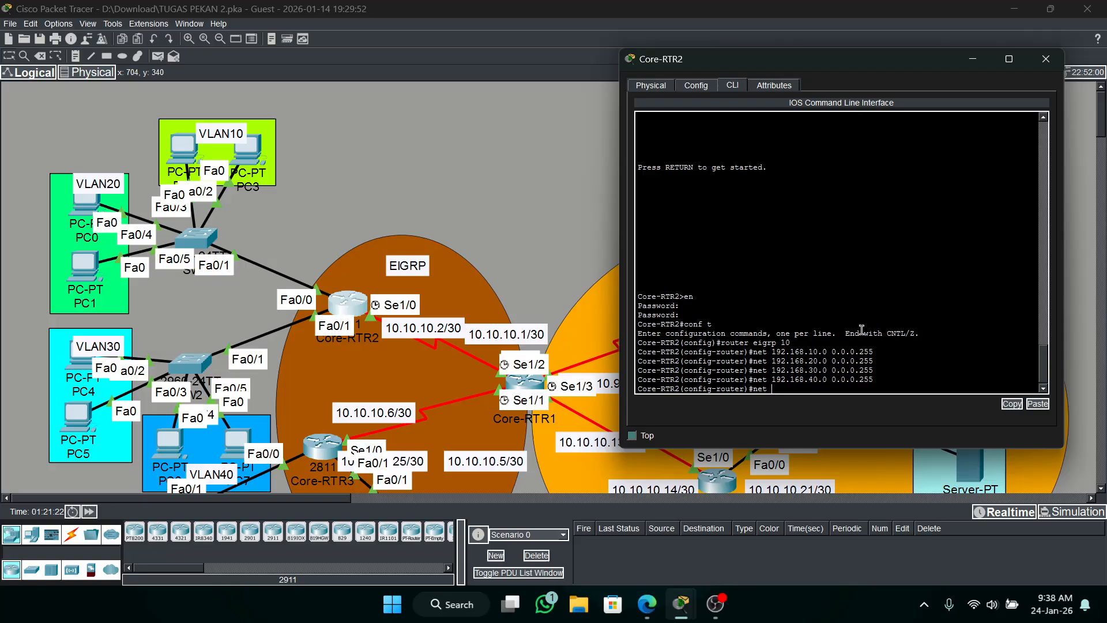
pyautogui.write('10.10.10.0 0.0.0.3')
pyautogui.press('Return')
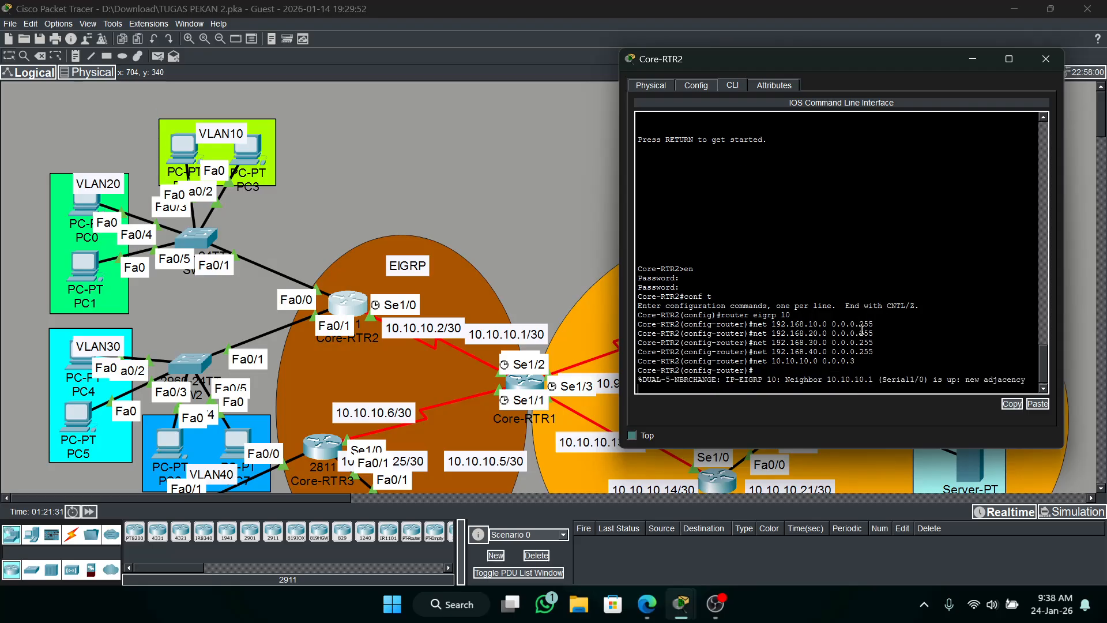
# Display the IP routing table on Core-RTR2 from router configuration mode.
pyautogui.press('Return')
pyautogui.write('do')
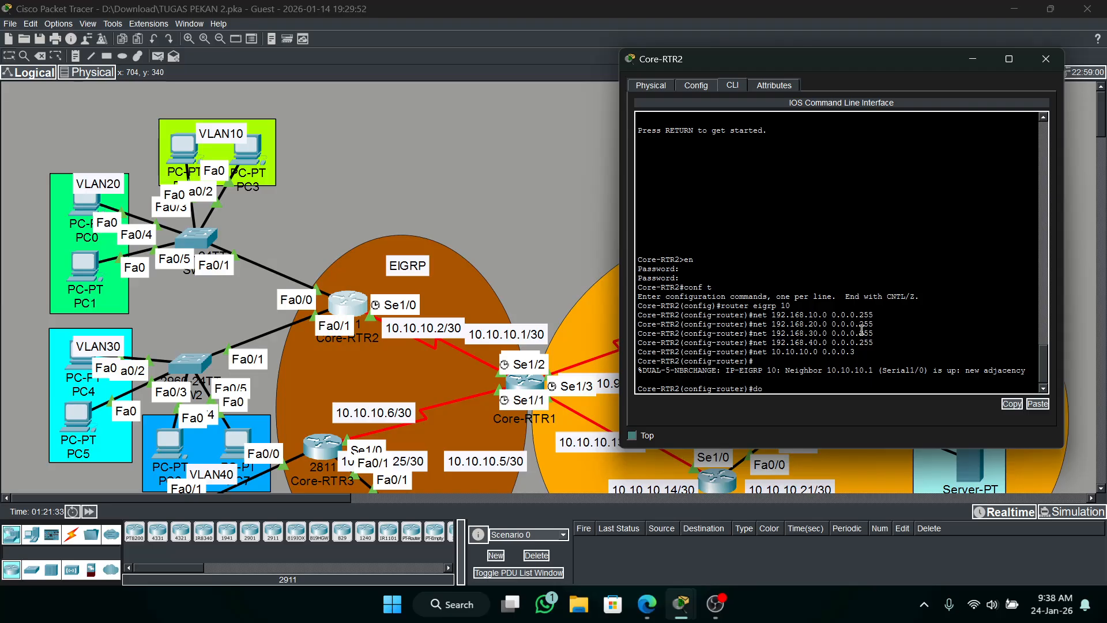
pyautogui.write(' sh i proute')
pyautogui.press('BackSpace')
pyautogui.press('Return')
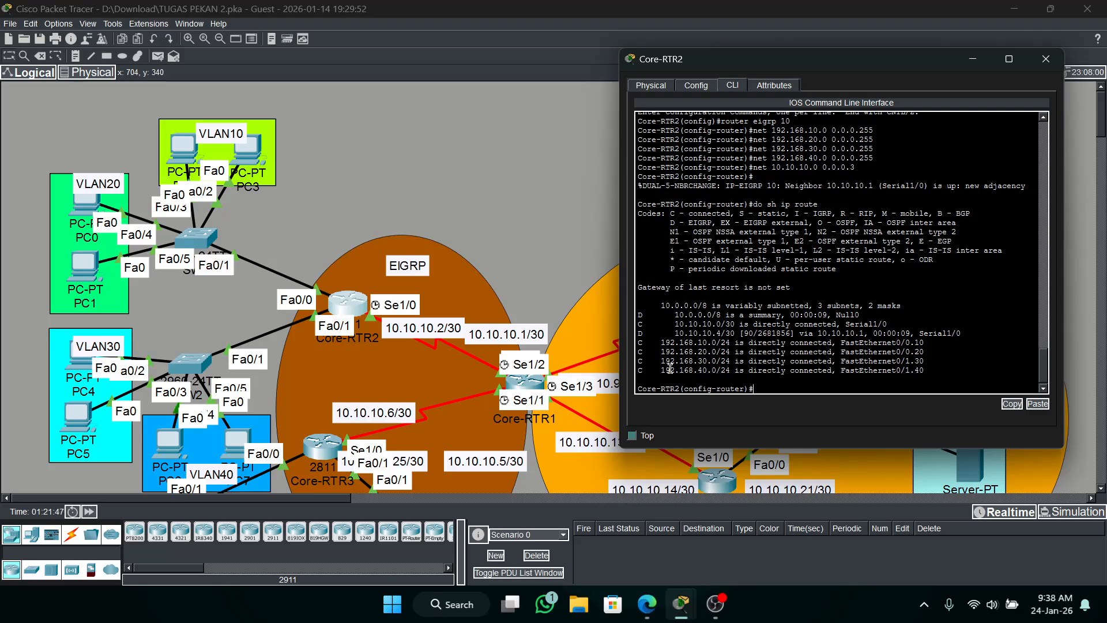
# Return Core-RTR1 to global configuration mode and display its IP routing table.
pyautogui.click(523, 387)
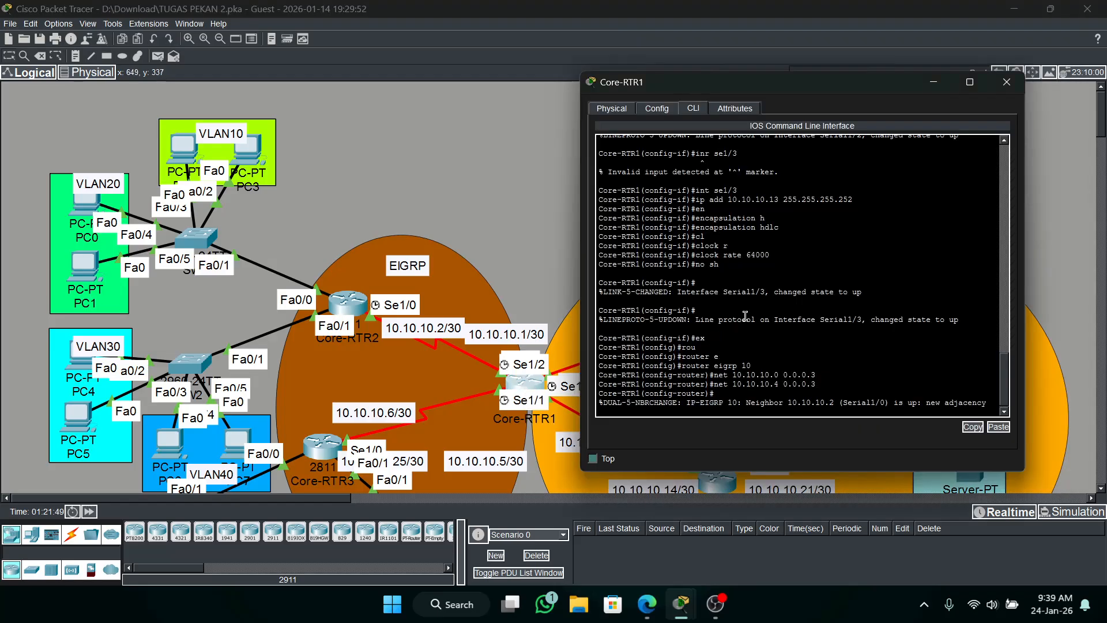
pyautogui.press('Return')
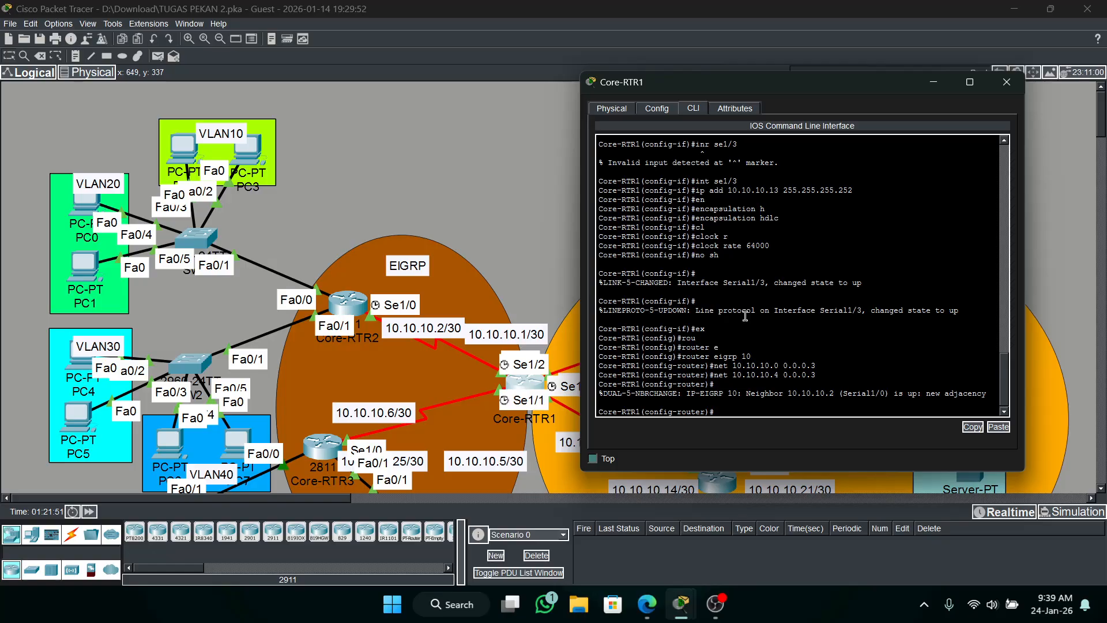
pyautogui.write('ex')
pyautogui.press('Return')
pyautogui.write('do sh ip')
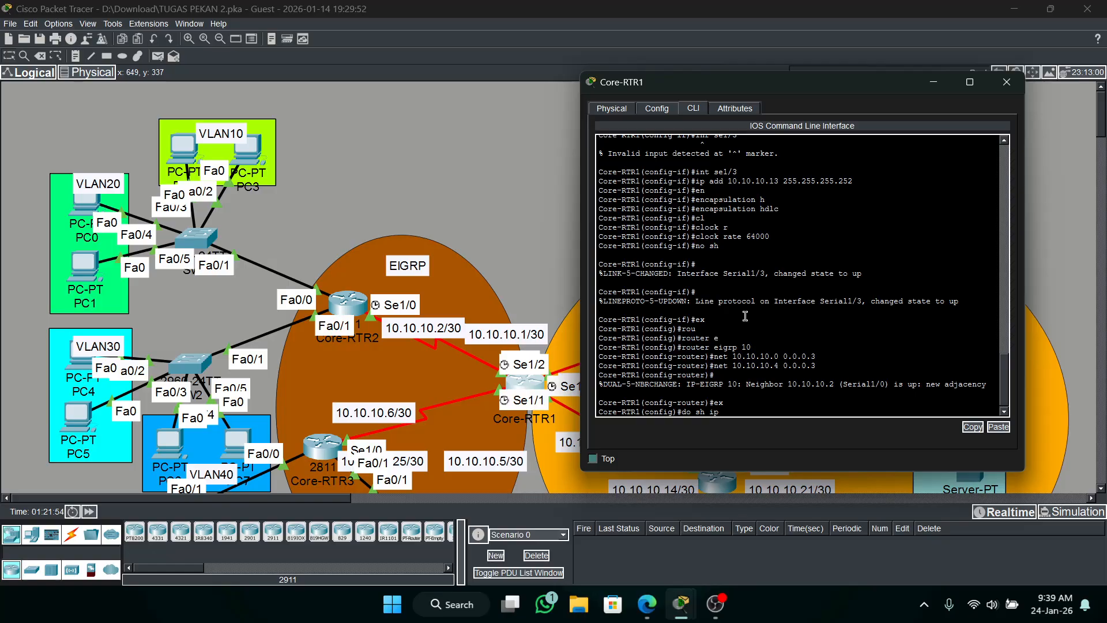
pyautogui.write(' route')
pyautogui.press('Return')
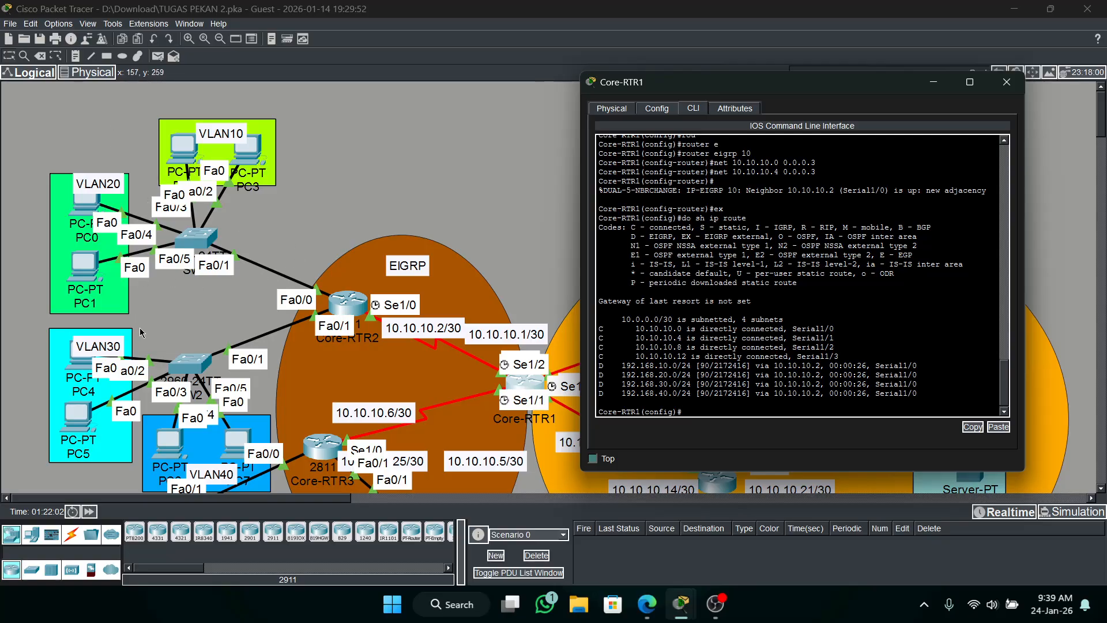
# Test connectivity by sending a simple PDU from Core-RTR1 to PC3 in VLAN10.
pyautogui.click(933, 82)
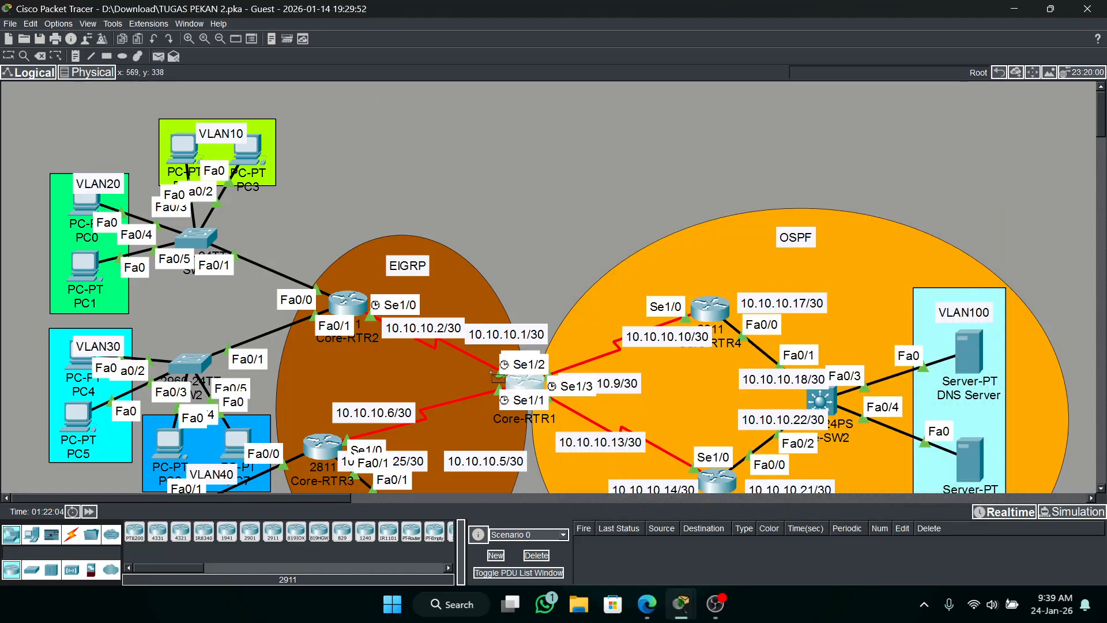
pyautogui.click(522, 382)
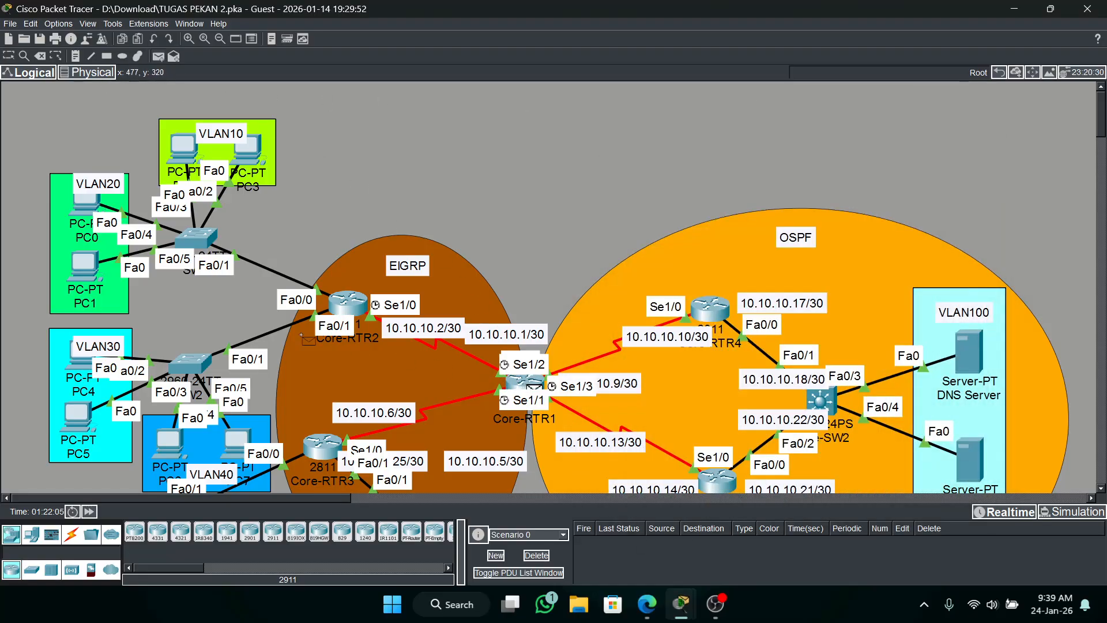
pyautogui.click(257, 150)
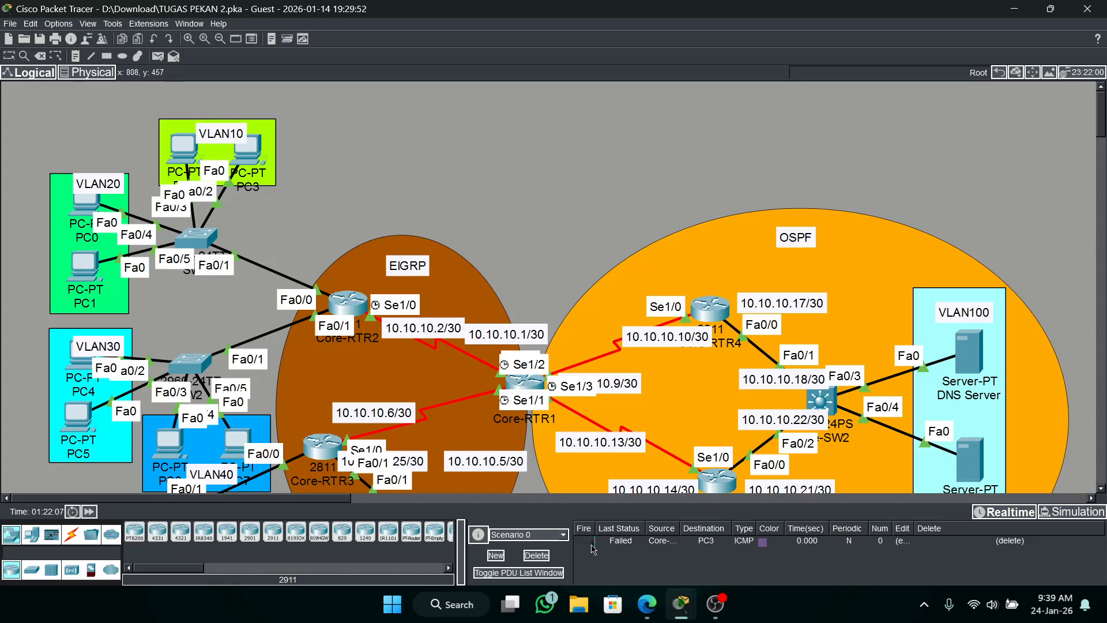
# Test connectivity by sending a simple PDU from Core-RTR1 to PC0 in VLAN20.
pyautogui.click(157, 56)
pyautogui.click(524, 382)
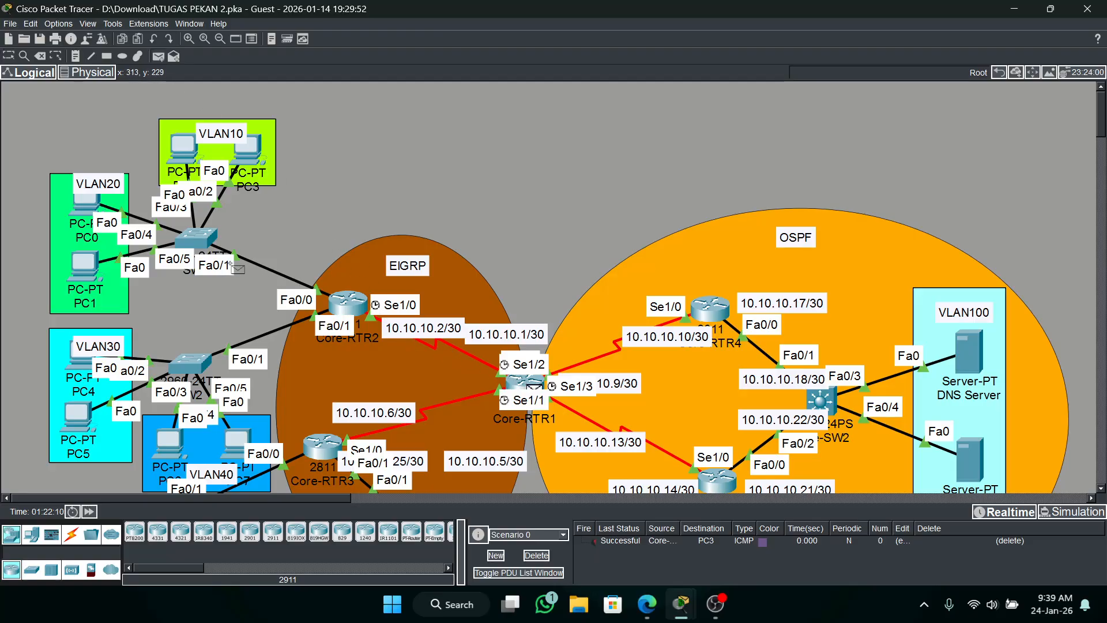
pyautogui.click(86, 207)
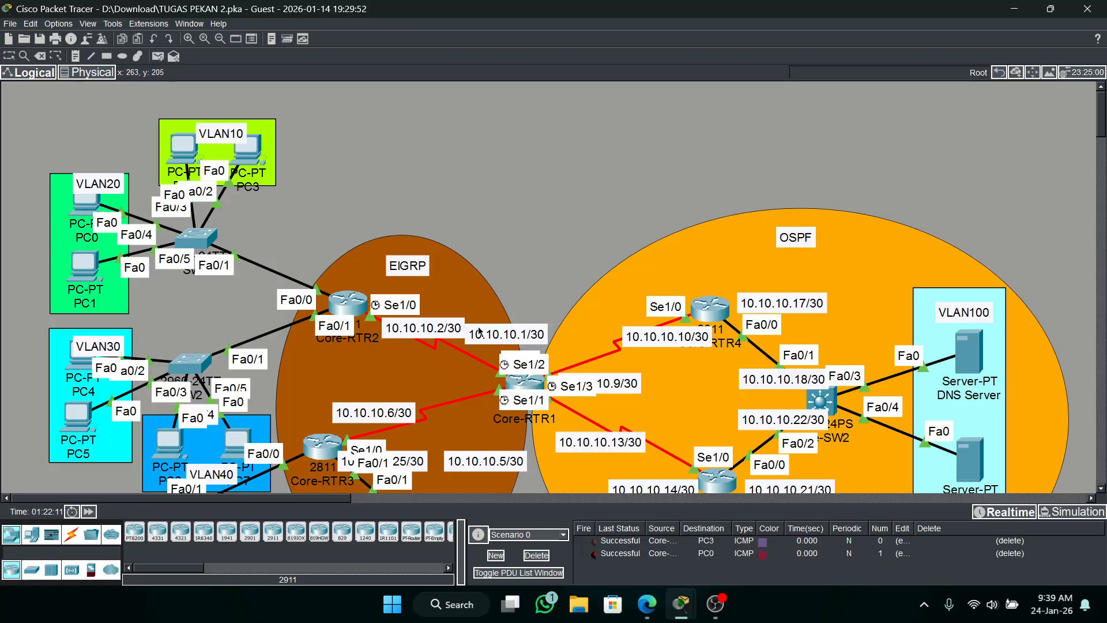
# Test connectivity with simple PDUs from Core-RTR1 to PC4 and PC5 in VLAN30, and delete the PDU scenario.
pyautogui.click(157, 56)
pyautogui.click(525, 383)
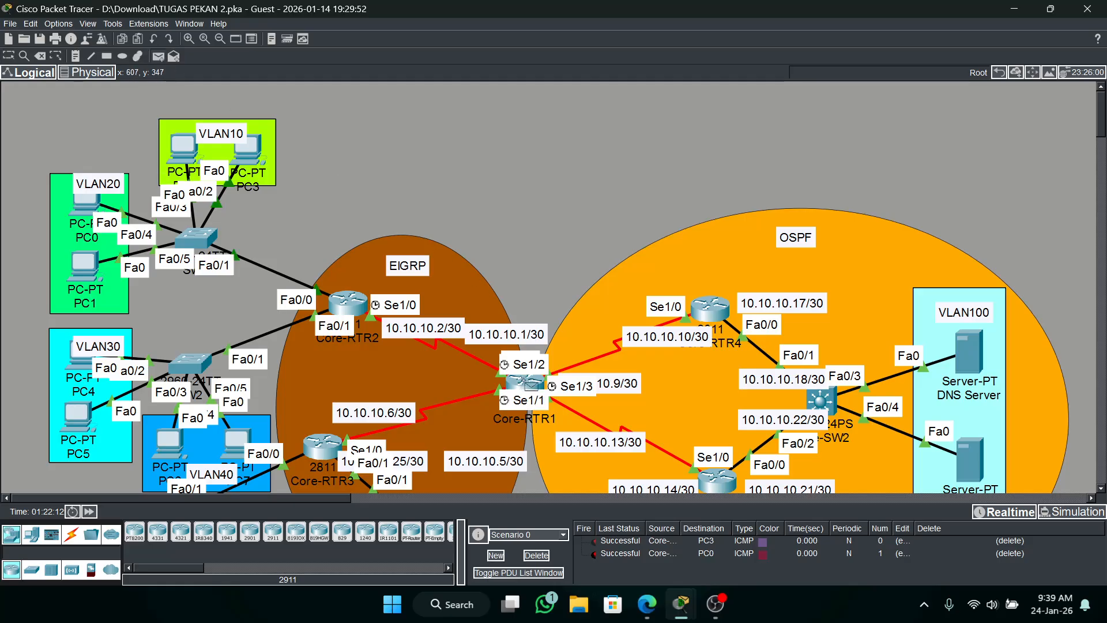
pyautogui.click(88, 363)
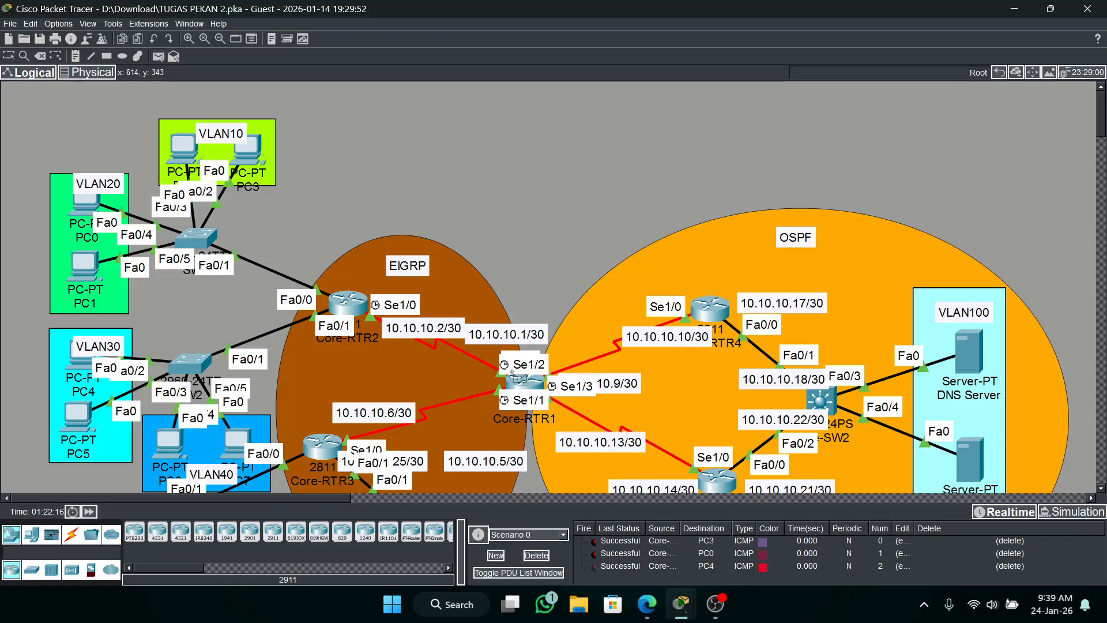
pyautogui.click(510, 384)
pyautogui.click(78, 417)
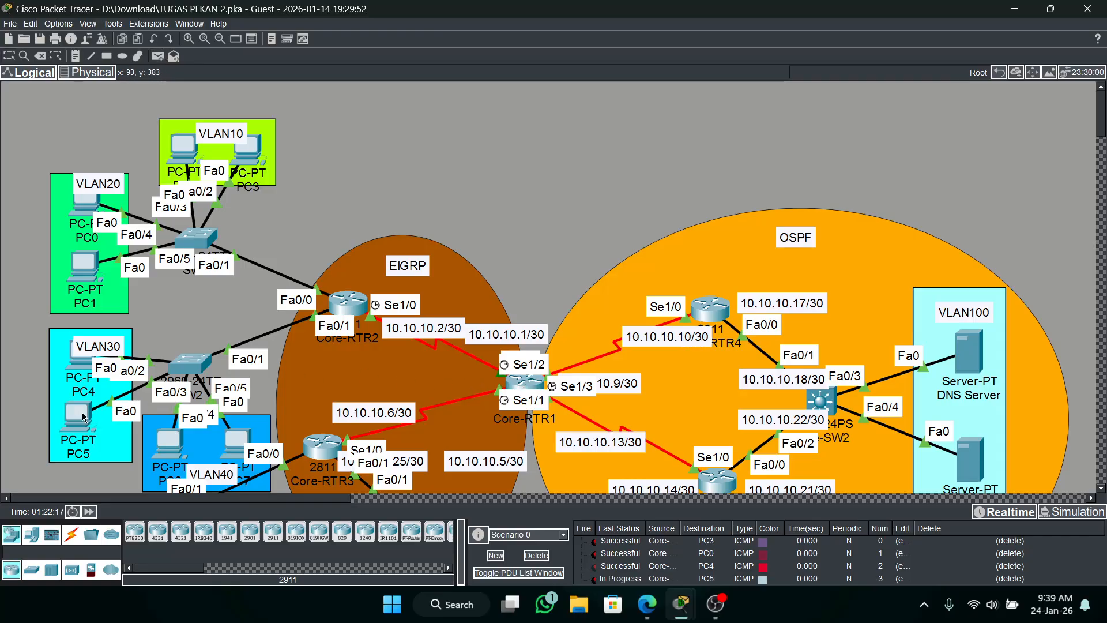
pyautogui.click(536, 554)
# Open the command line of Core-RTR3, enter the enable password, and enter global configuration mode.
pyautogui.scroll(-3, 531, 266)
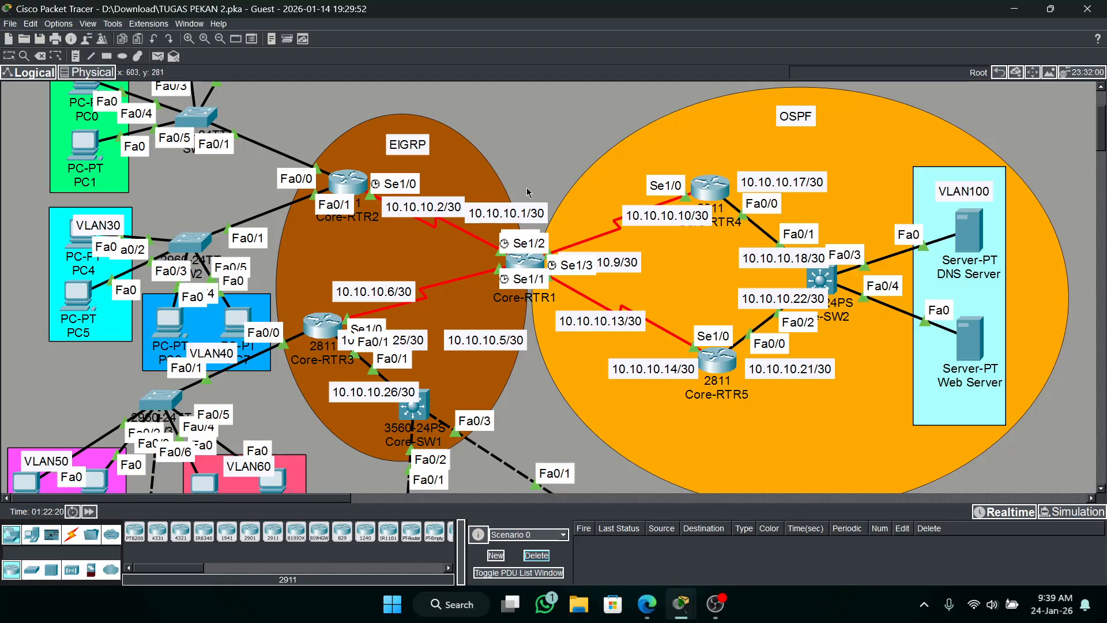
pyautogui.scroll(-3, 327, 320)
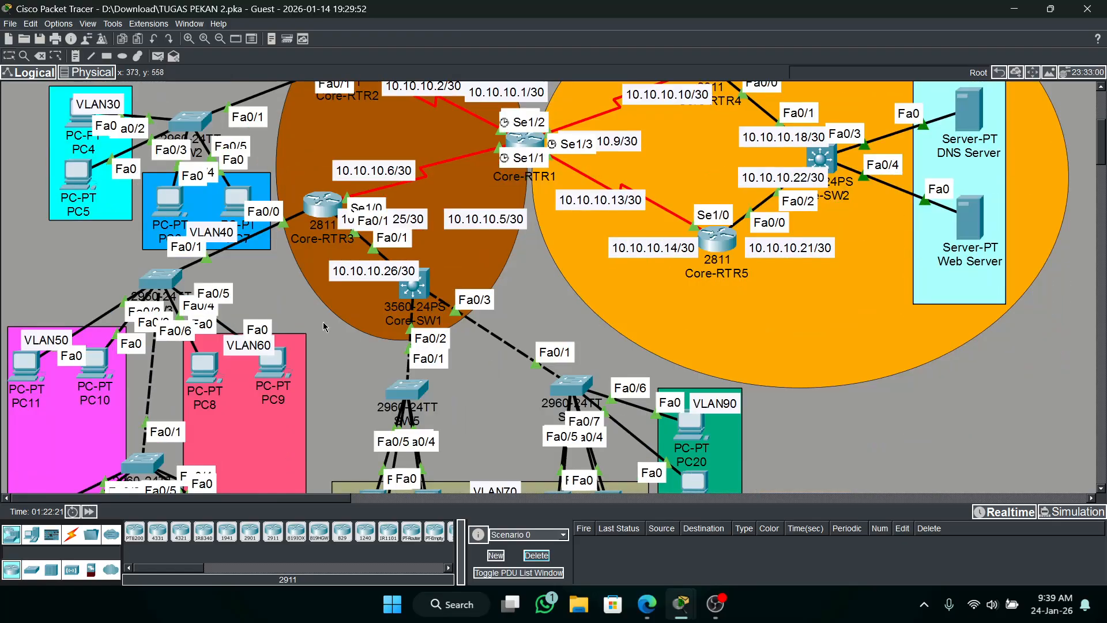
pyautogui.click(310, 217)
pyautogui.press('Return')
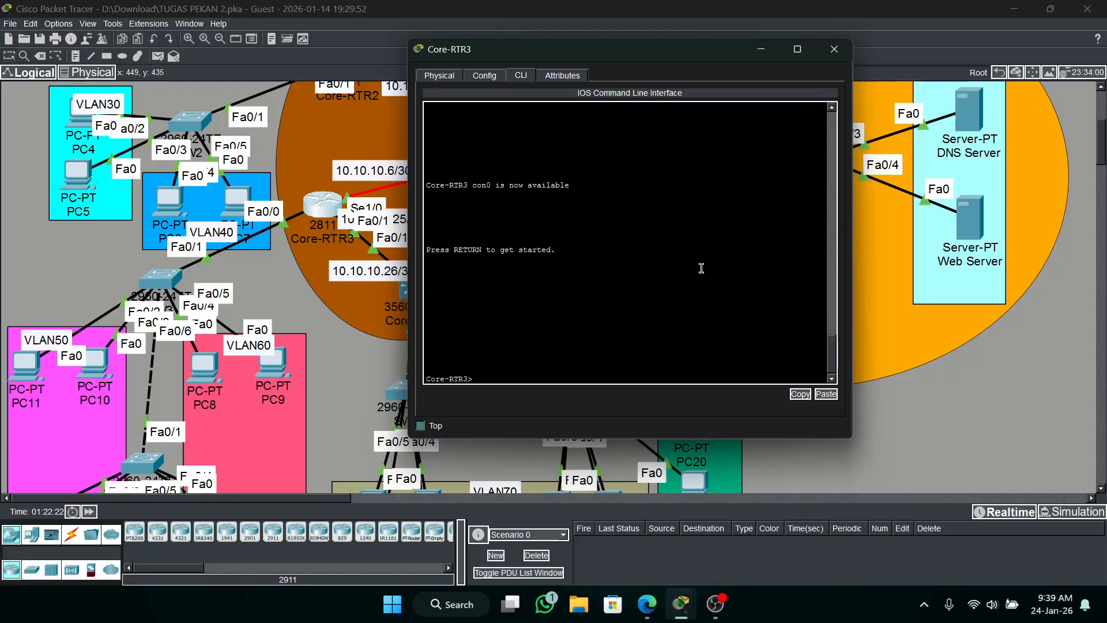
pyautogui.write('en')
pyautogui.press('Return')
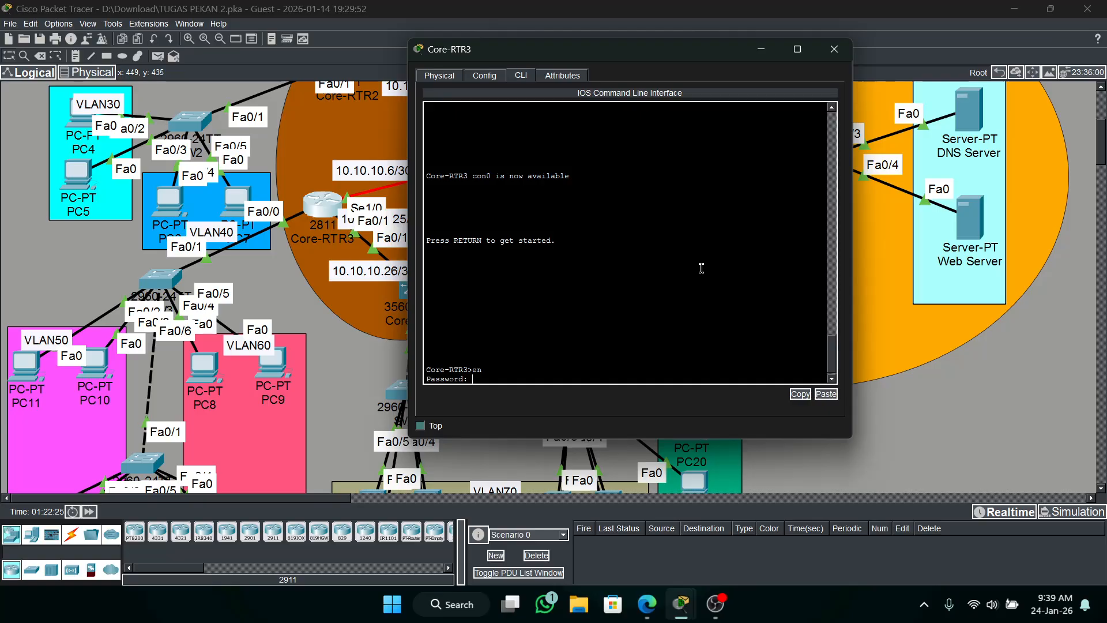
pyautogui.press('Return')
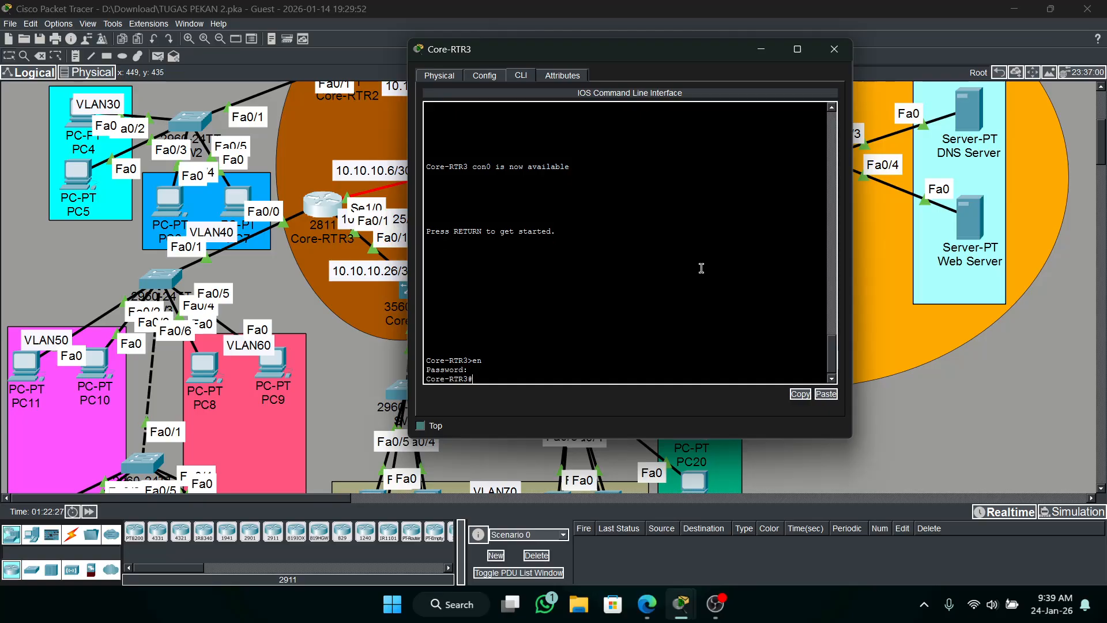
pyautogui.write('conf t')
pyautogui.press('Return')
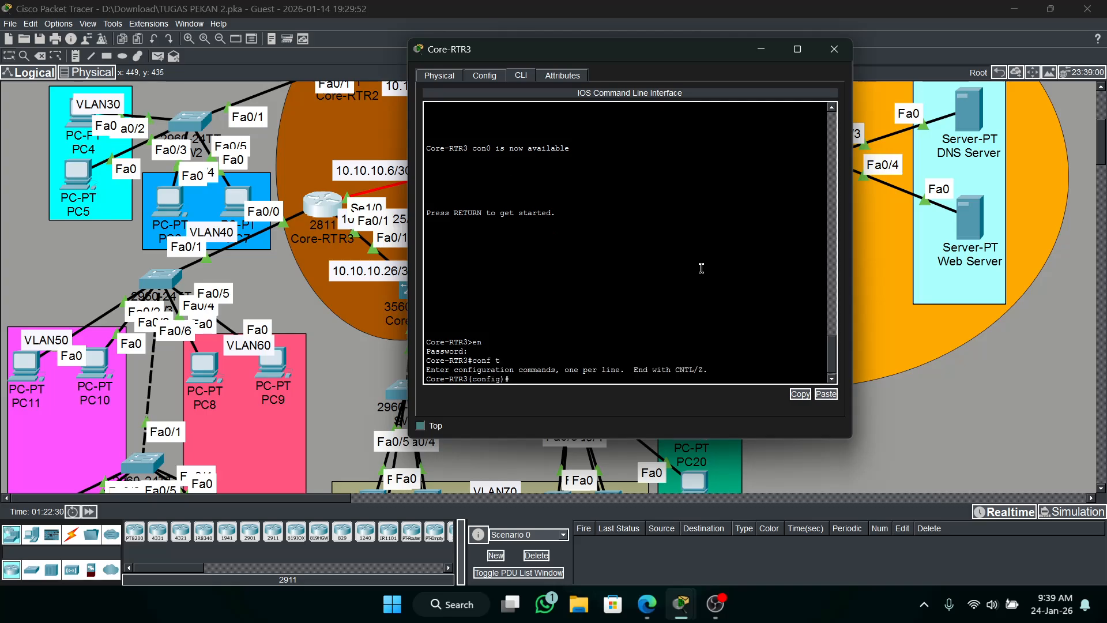
# Start EIGRP with autonomous system number 10 on Core-RTR3.
pyautogui.write('router eigrp')
pyautogui.press('Return')
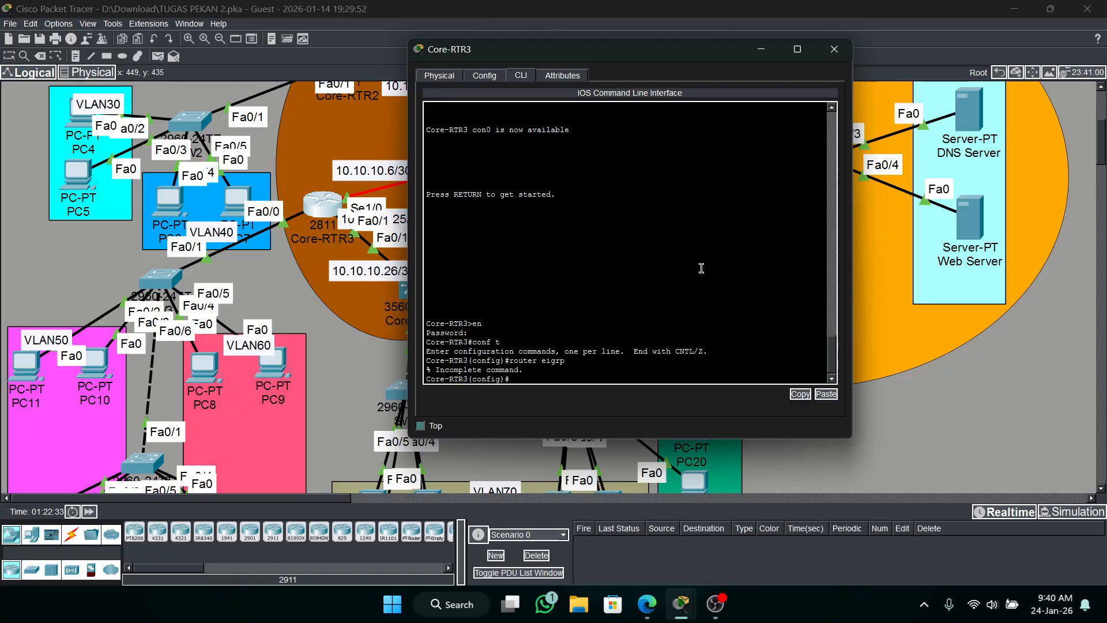
pyautogui.press('Up')
pyautogui.write('10')
pyautogui.press('Return')
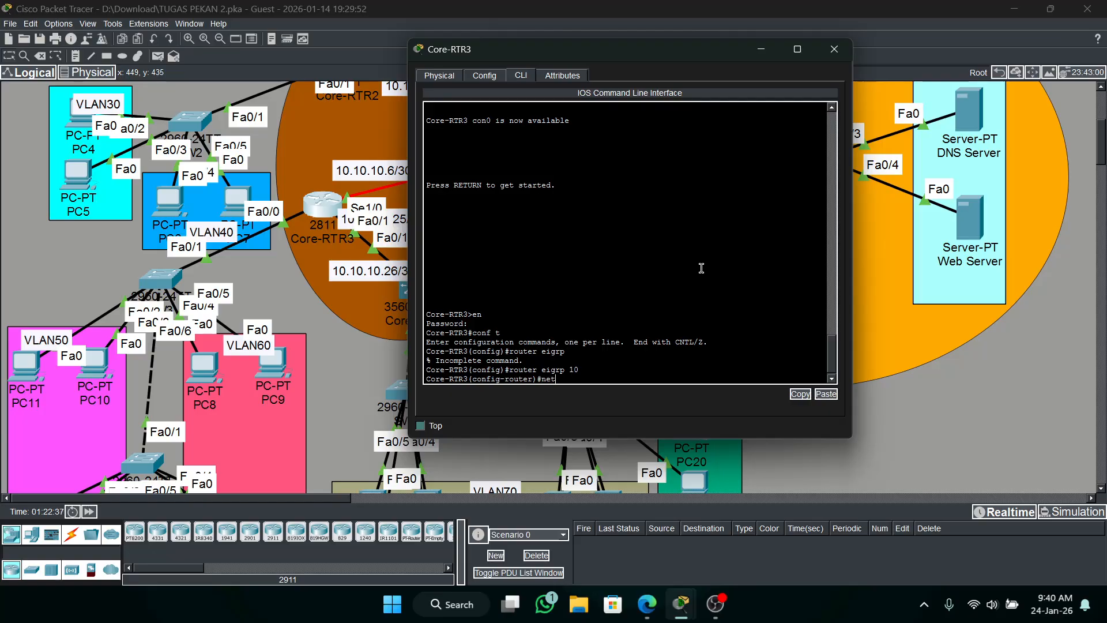
# Advertise network 192.168.50.0 with wildcard mask 0.0.0.255 in EIGRP 10 on Core-RTR3.
pyautogui.scroll(-3, 332, 357)
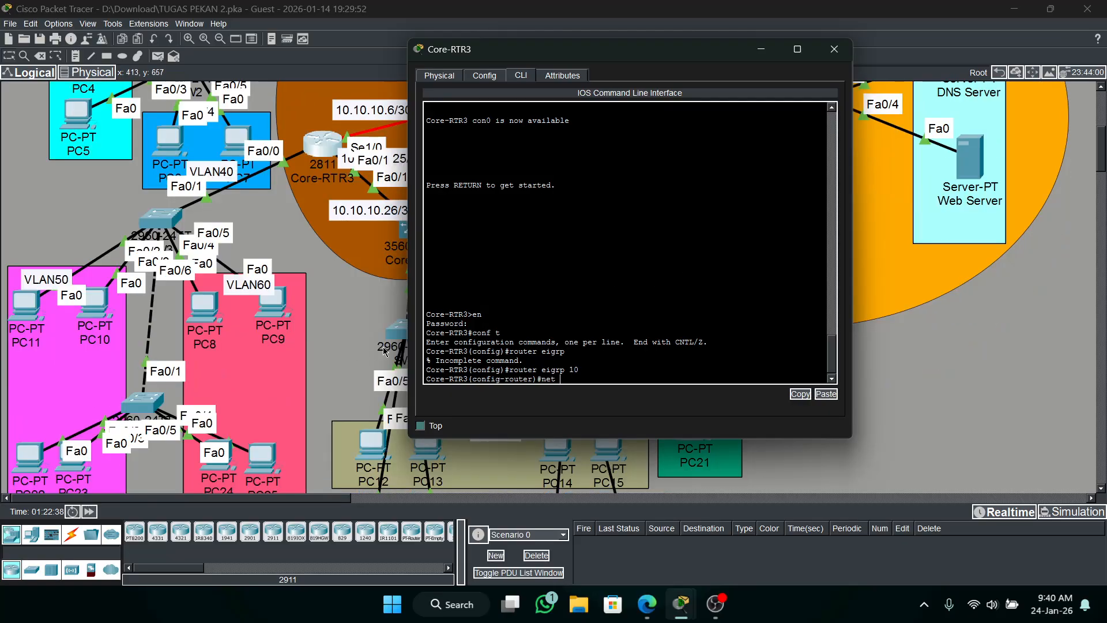
pyautogui.moveTo(680, 56); pyautogui.dragTo(827, 70)
pyautogui.write('192')
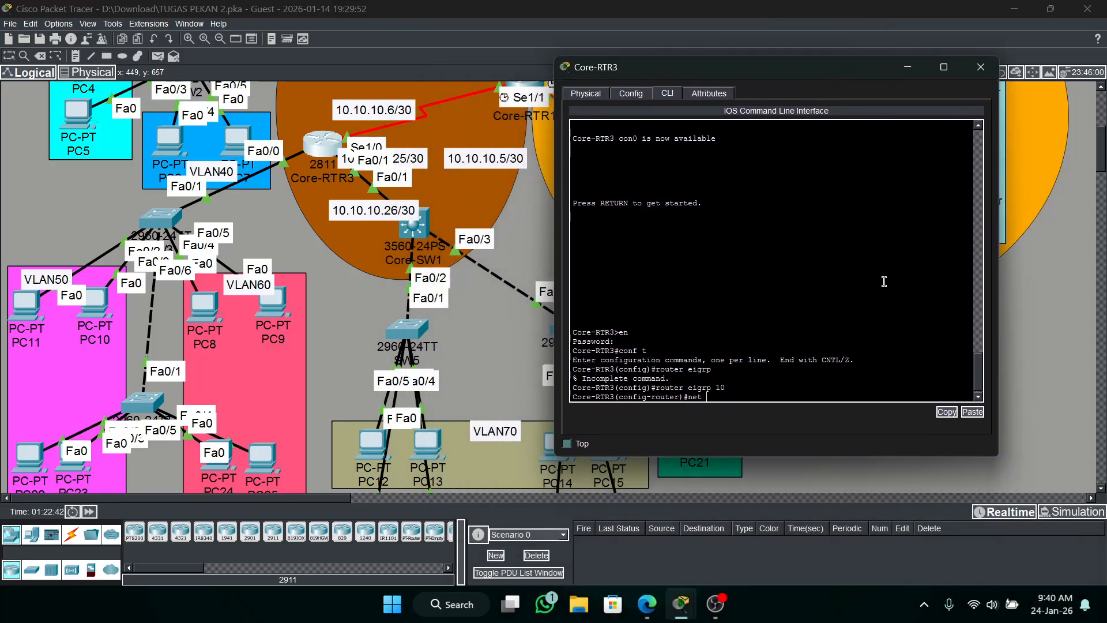
pyautogui.write('.168.50.0 0.0.0.255')
pyautogui.press('Return')
# Advertise network 192.168.60.0 with wildcard mask 0.0.0.255 in EIGRP 10 on Core-RTR3.
pyautogui.press('Up')
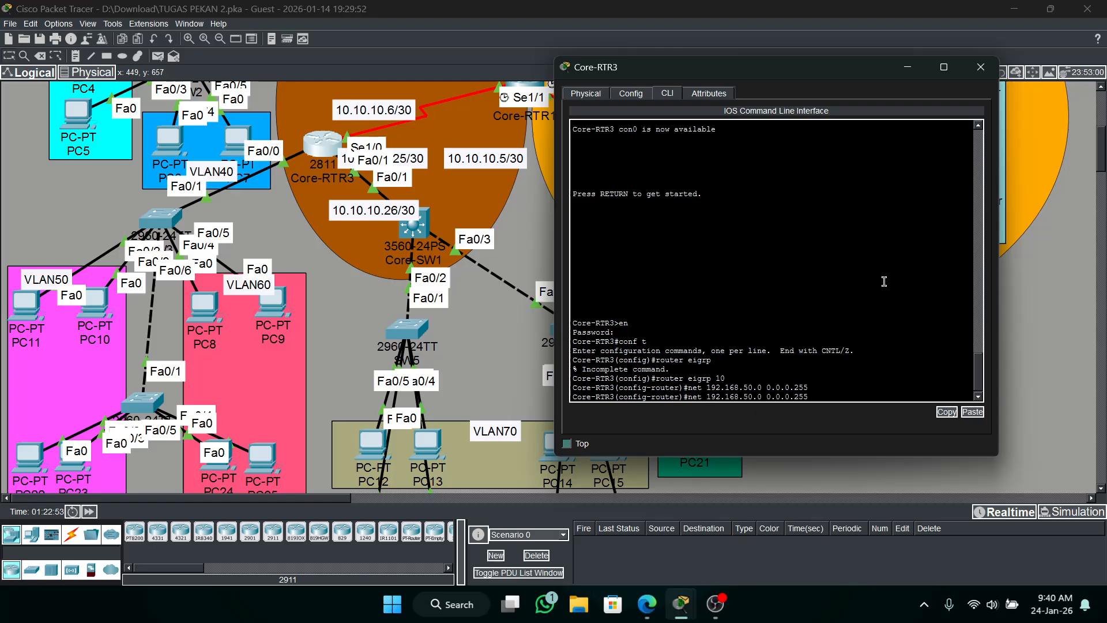
pyautogui.press('Left')
pyautogui.press('Left')
pyautogui.press('Left')
pyautogui.press('Left')
pyautogui.press('Left')
pyautogui.press('Left')
pyautogui.press('Left')
pyautogui.press('Left')
pyautogui.press('Left')
pyautogui.press('Left')
pyautogui.press('Left')
pyautogui.press('Left')
pyautogui.press('Left')
pyautogui.press('BackSpace')
pyautogui.write('6')
pyautogui.press('Return')
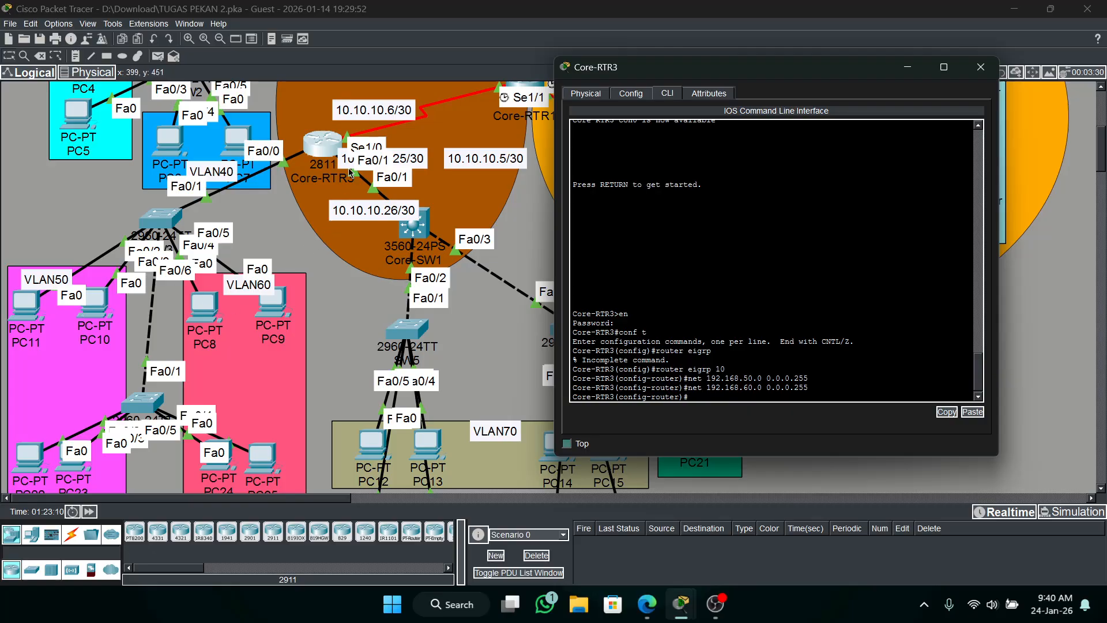
# Advertise the link network to Core-SW1, 10.10.10.24 with wildcard mask 0.0.0.3, in EIGRP 10 on Core-RTR3.
pyautogui.scroll(1, 438, 178)
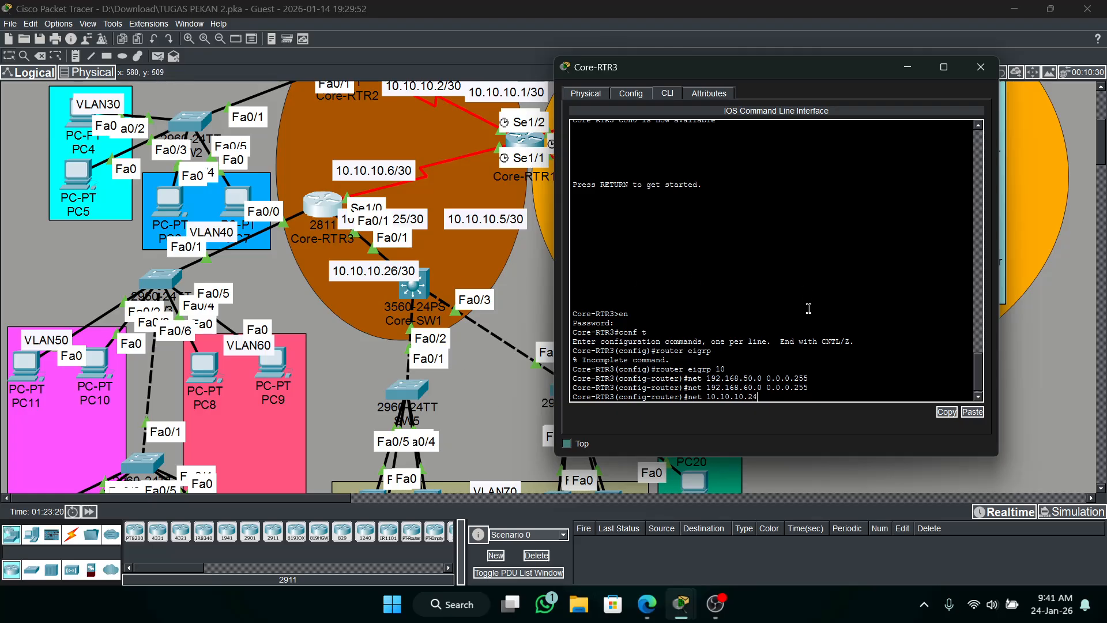
pyautogui.write('0.0.3')
pyautogui.press('Return')
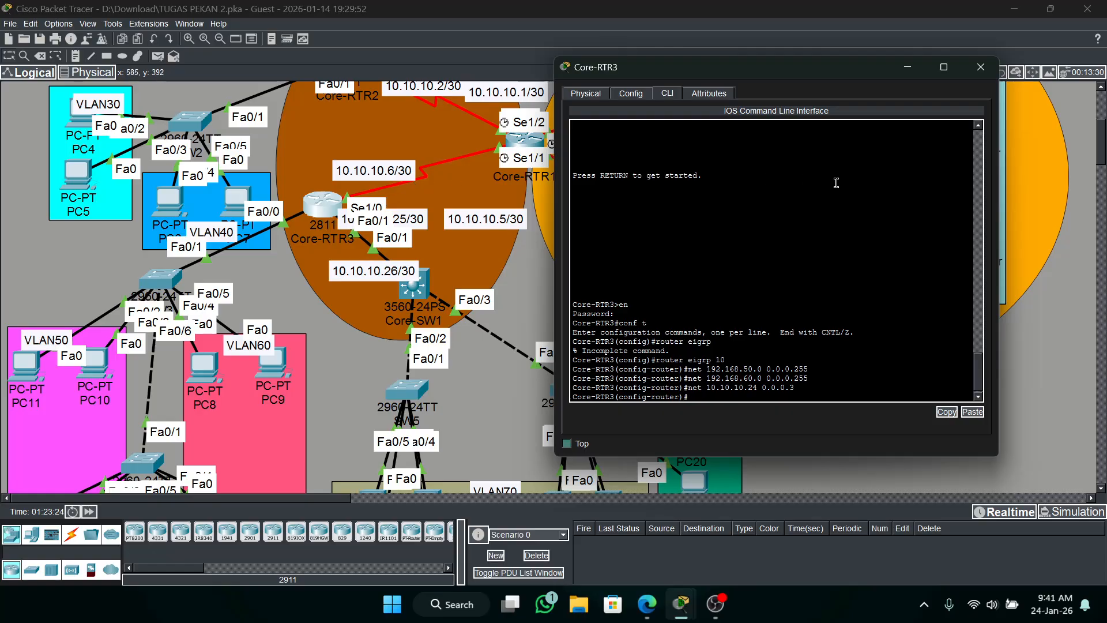
# Advertise the serial link network to Core-RTR1, 10.10.10.4 with wildcard mask 0.0.0.3, in EIGRP 10 on Core-RTR3.
pyautogui.write('net 10.10.10.4 0.0.0.3')
pyautogui.press('Return')
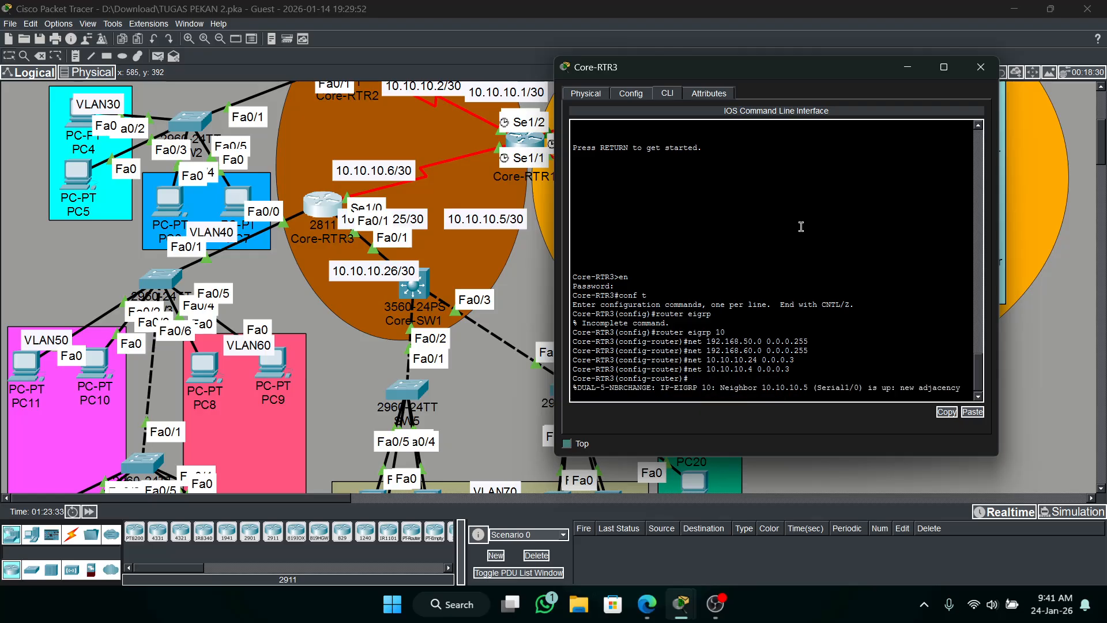
pyautogui.press('Return')
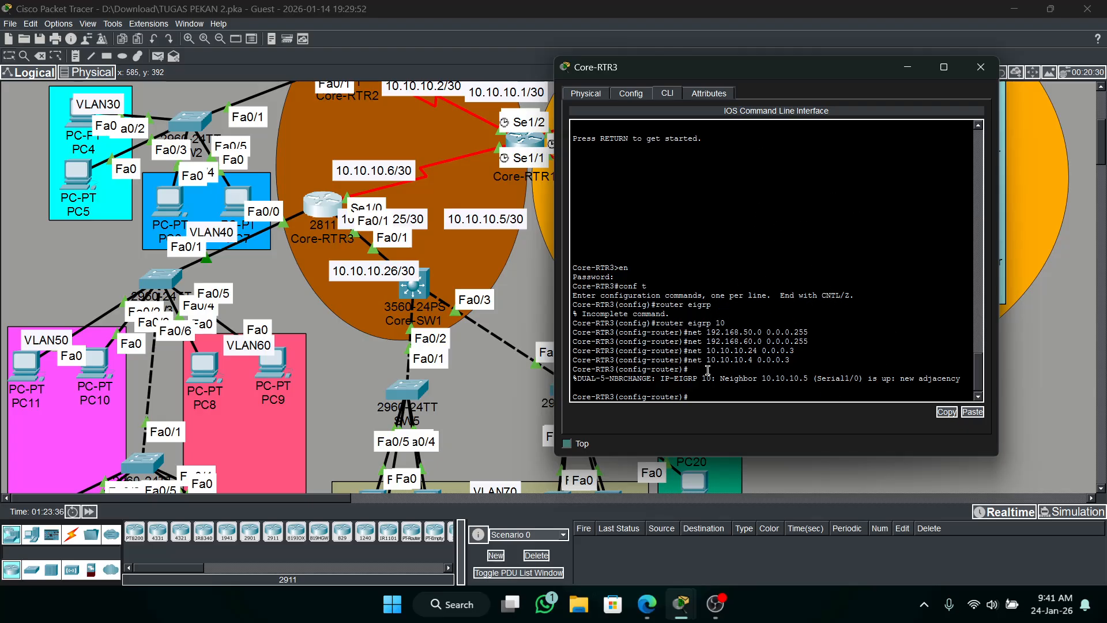
# Open the command line of Core-SW1, enter the enable password, and enter global configuration mode.
pyautogui.click(412, 283)
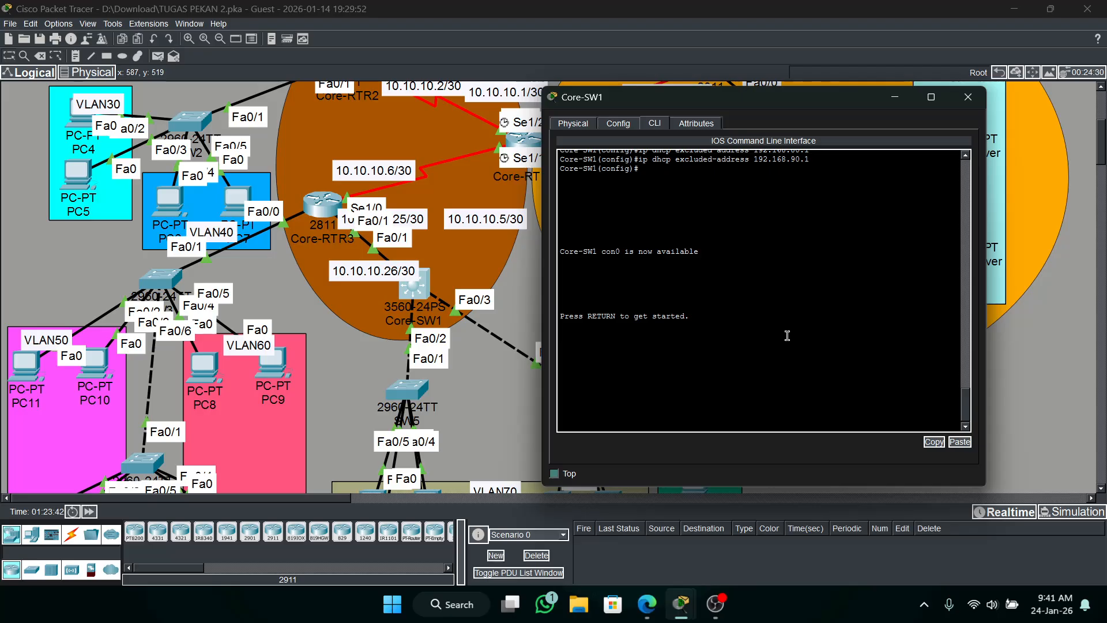
pyautogui.press('Return')
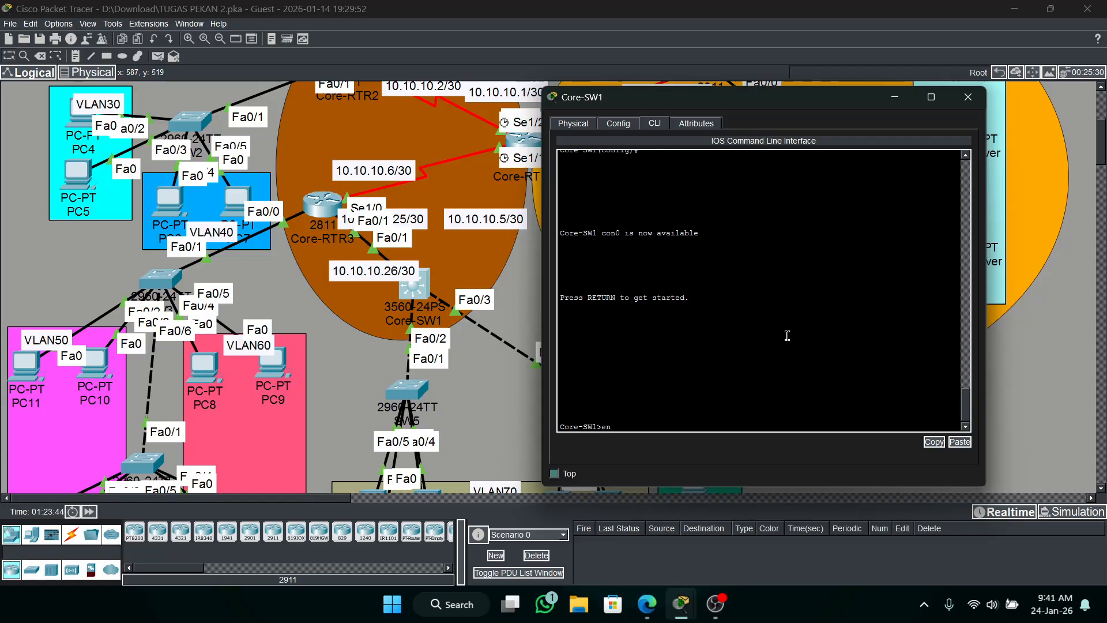
pyautogui.write('en')
pyautogui.press('Return')
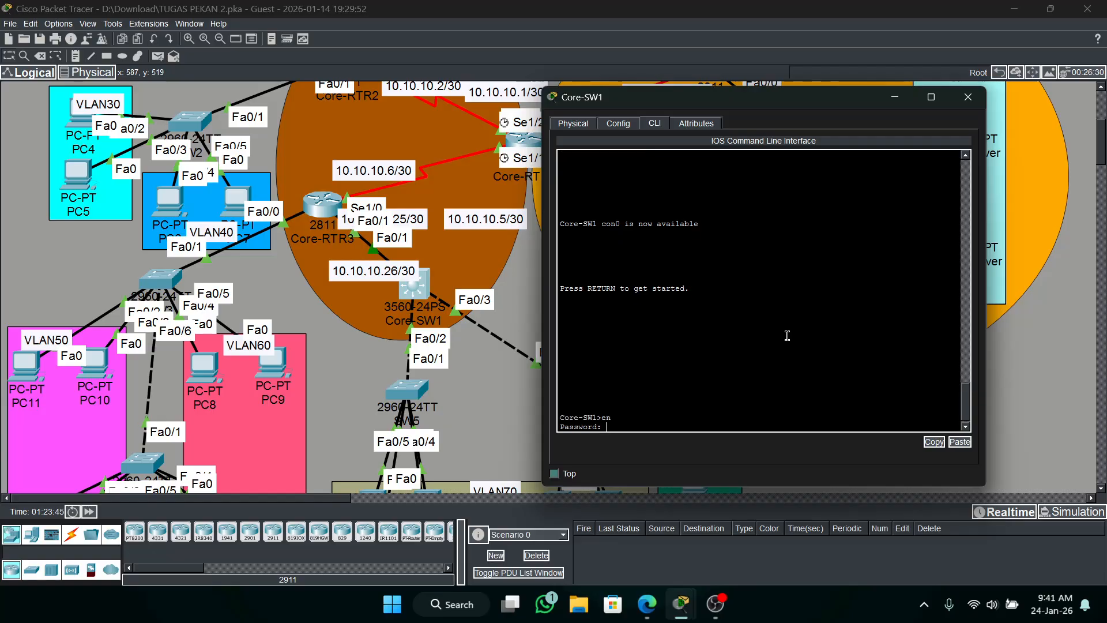
pyautogui.press('Return')
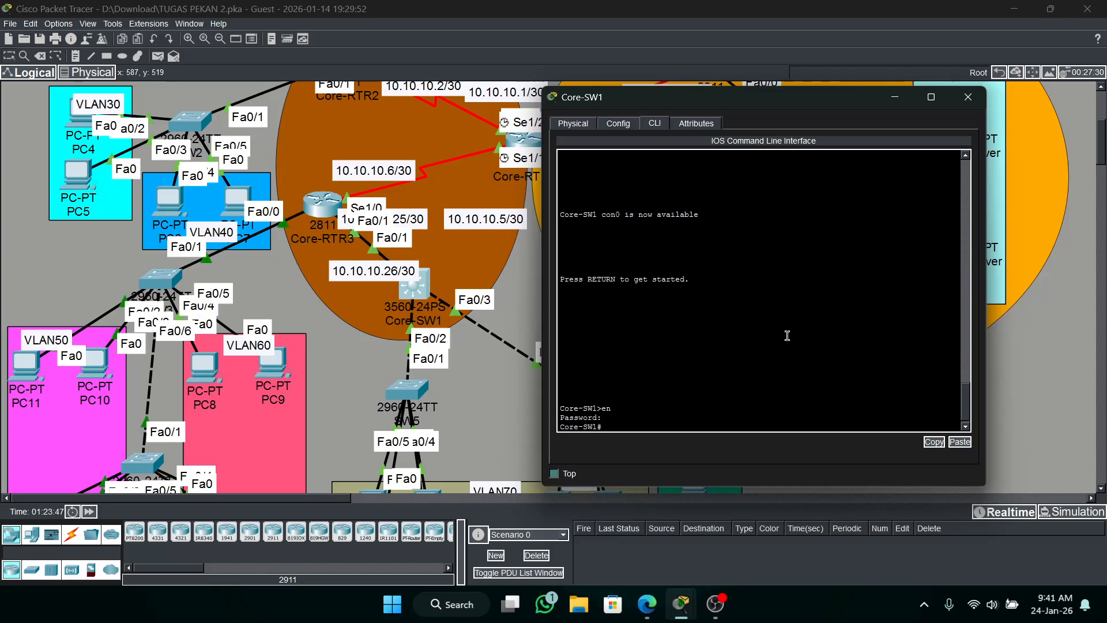
pyautogui.write('conf t')
pyautogui.press('Return')
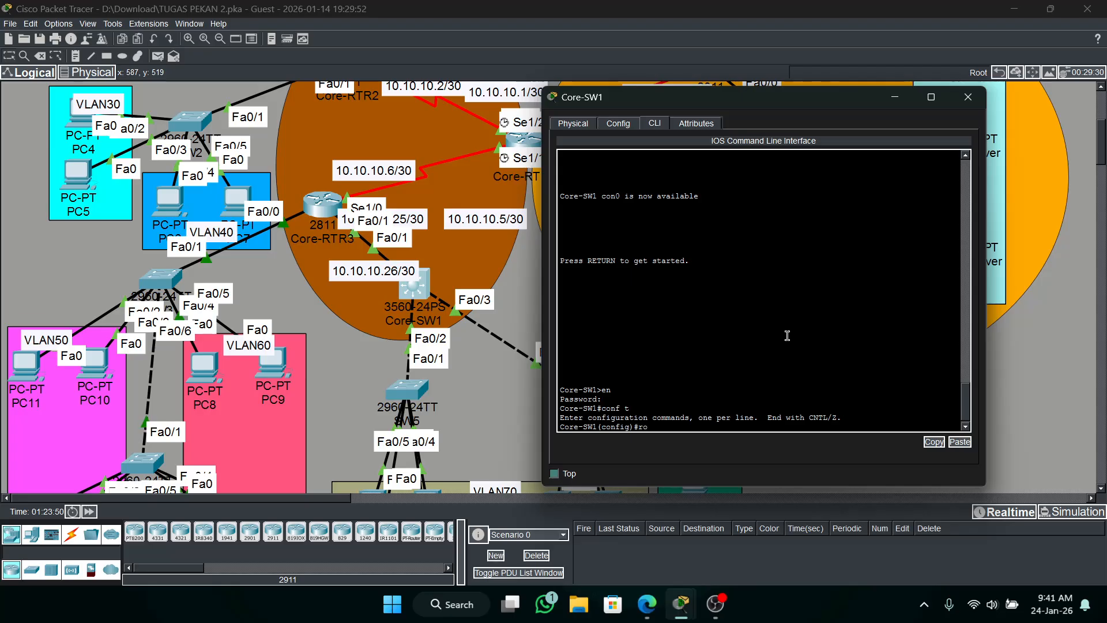
# Start EIGRP with autonomous system number 10 on Core-SW1.
pyautogui.write('roy')
pyautogui.press('Return')
pyautogui.write('rou')
pyautogui.press('Tab')
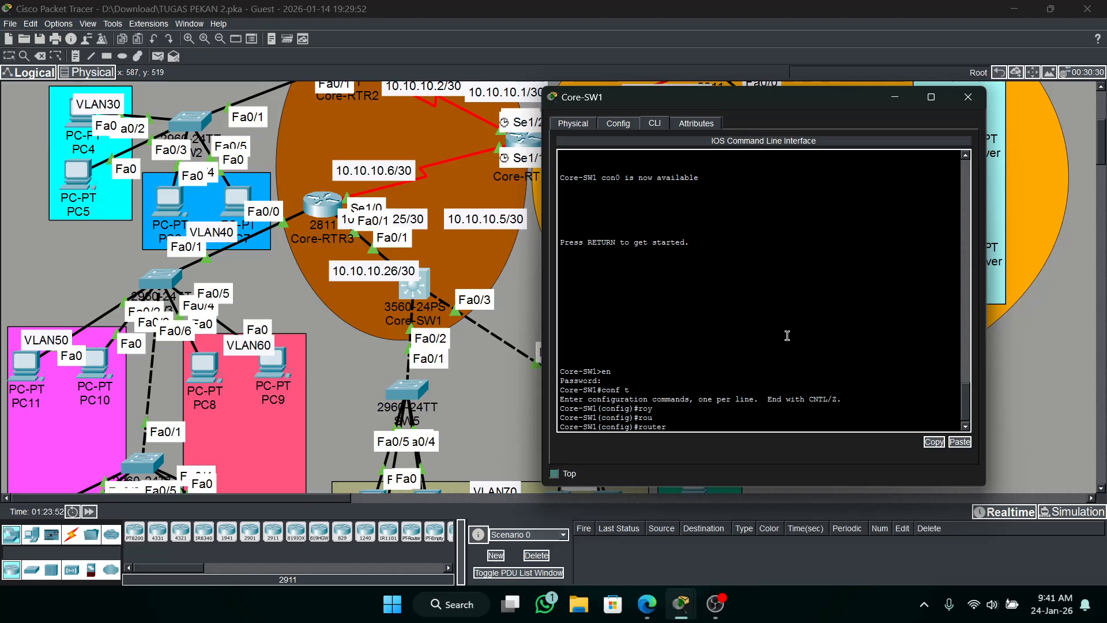
pyautogui.write('e')
pyautogui.press('Tab')
pyautogui.write('10')
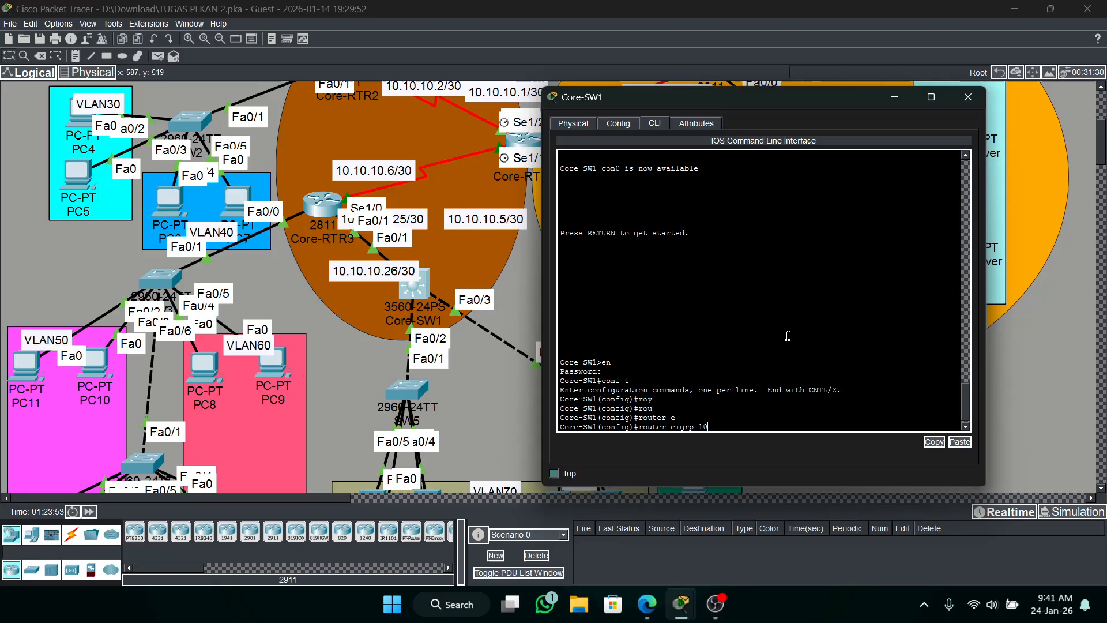
pyautogui.press('Return')
# Advertise network 192.168.70.0 with wildcard mask 0.0.0.255 in EIGRP 10 on Core-SW1.
pyautogui.write('net')
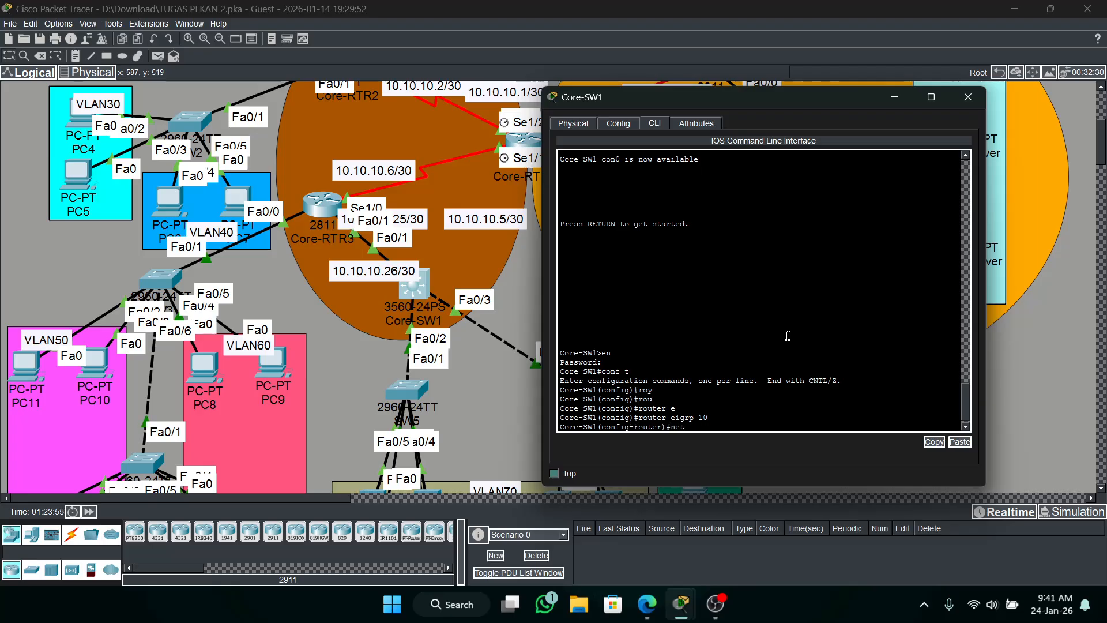
pyautogui.write(' 192.168.70 0.0.0.255')
pyautogui.press('Return')
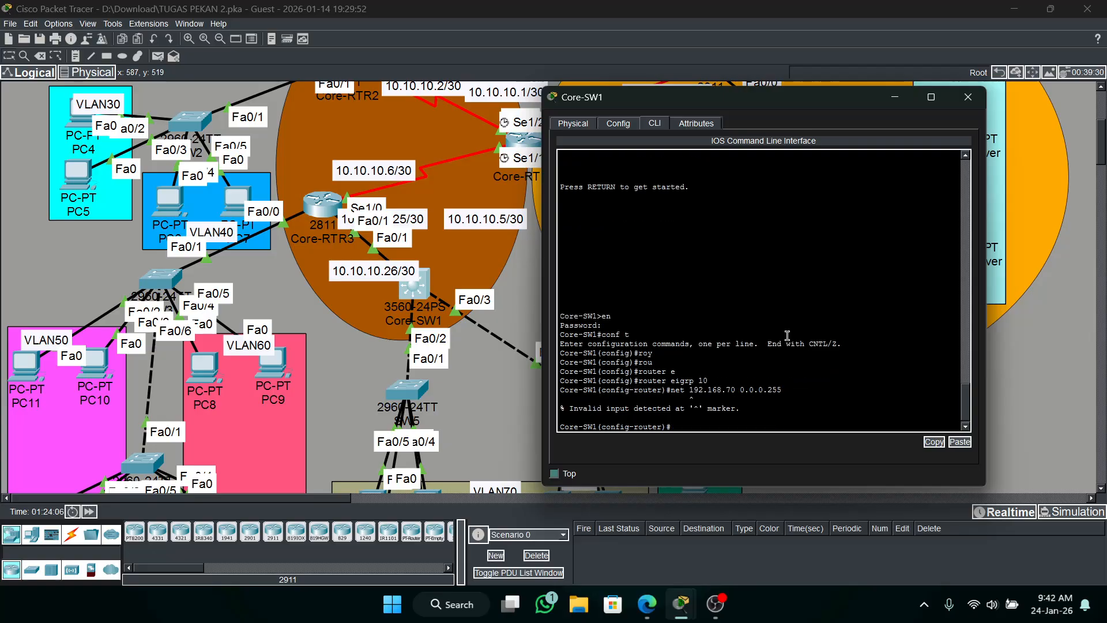
pyautogui.press('Up')
pyautogui.write('.0')
pyautogui.press('Return')
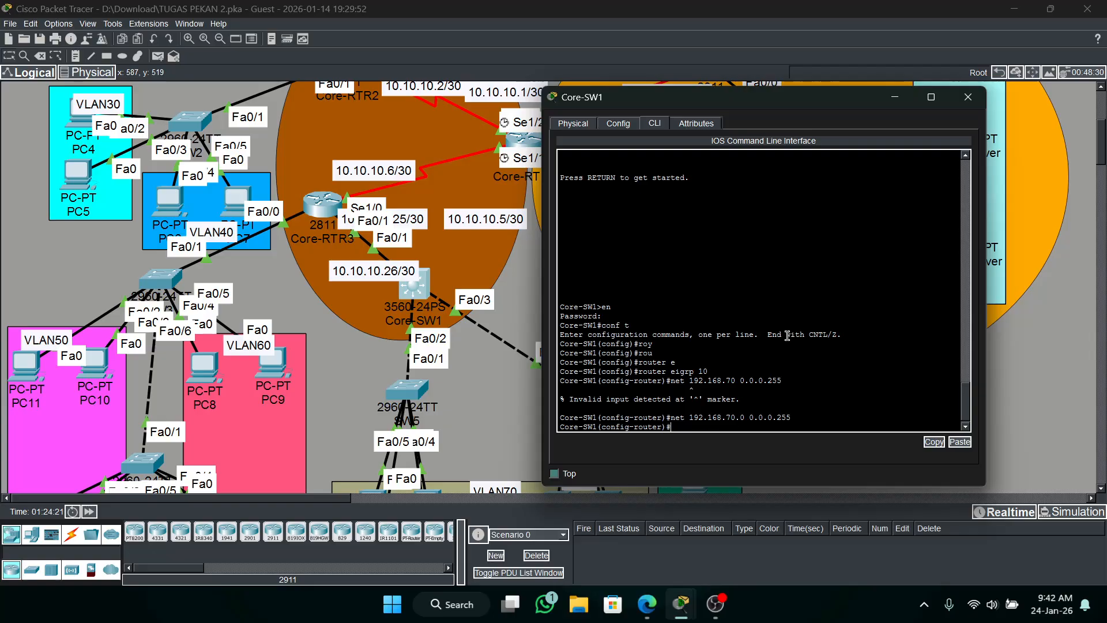
# Advertise networks 192.168.80.0 and 192.168.90.0 with wildcard mask 0.0.0.255 in EIGRP 10 on Core-SW1.
pyautogui.press('Up')
pyautogui.press('Left')
pyautogui.press('Left')
pyautogui.press('Left')
pyautogui.press('Left')
pyautogui.press('Left')
pyautogui.press('Left')
pyautogui.press('Left')
pyautogui.press('Left')
pyautogui.press('Left')
pyautogui.press('Left')
pyautogui.press('Left')
pyautogui.press('Left')
pyautogui.press('Left')
pyautogui.press('BackSpace')
pyautogui.write('8')
pyautogui.press('Return')
pyautogui.press('Up')
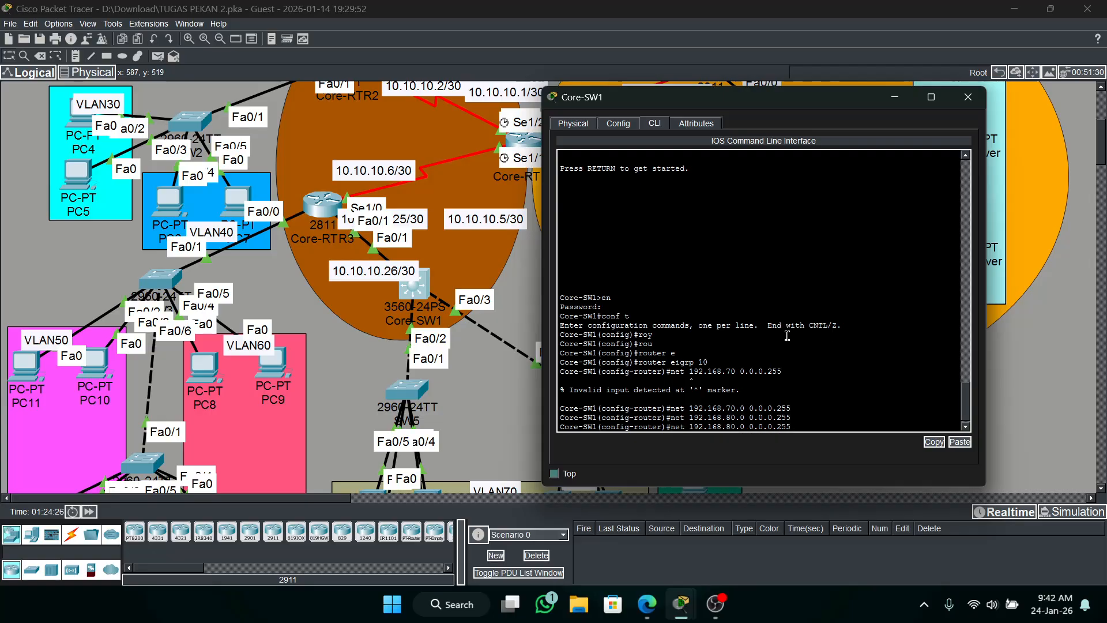
pyautogui.write('9')
pyautogui.press('Return')
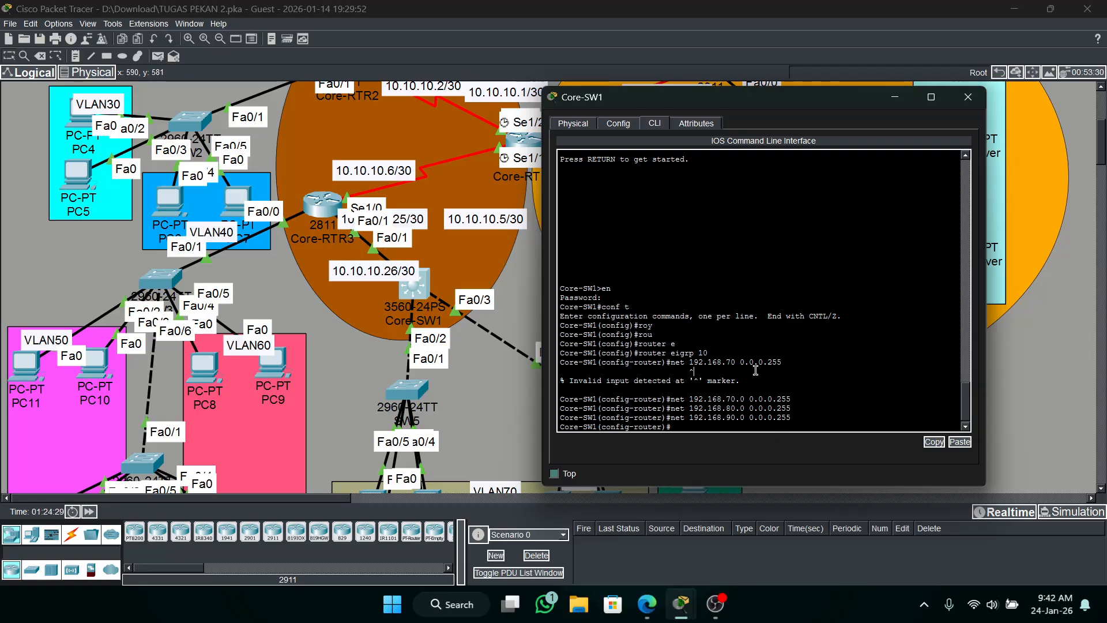
# Advertise the link network 10.10.10.24 with wildcard mask 0.0.0.3 in EIGRP 10 on Core-SW1, and minimize its window.
pyautogui.write('net 10.10.10.24 0.0.0.3')
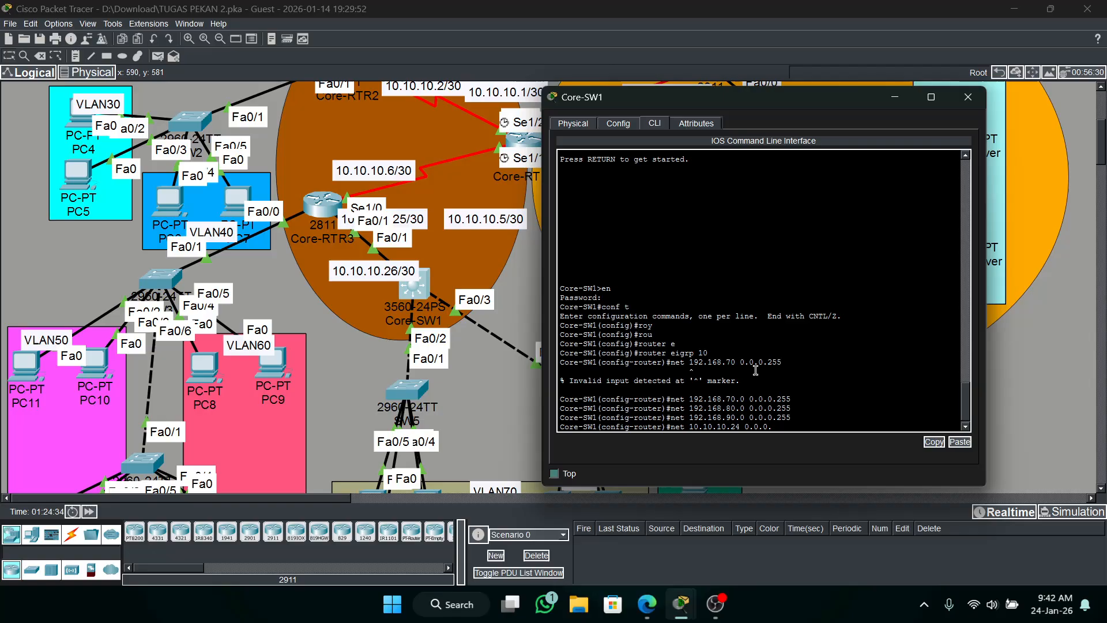
pyautogui.press('Return')
pyautogui.press('Return')
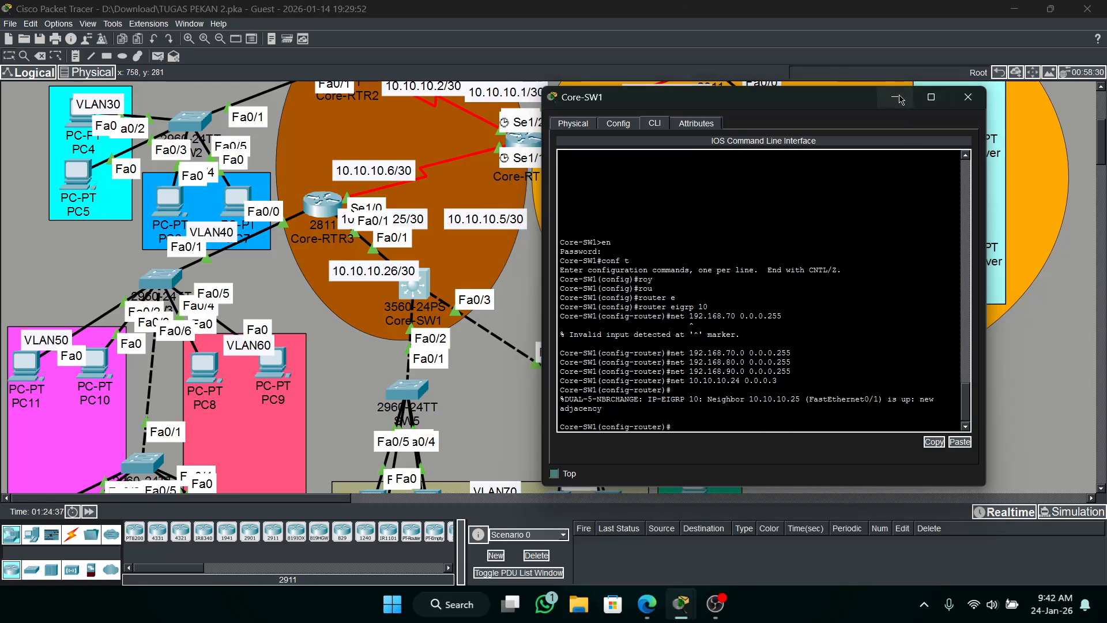
pyautogui.click(897, 98)
# Test connectivity by sending a simple PDU from PC10 in VLAN50 to PC1 in VLAN20.
pyautogui.scroll(1, 622, 339)
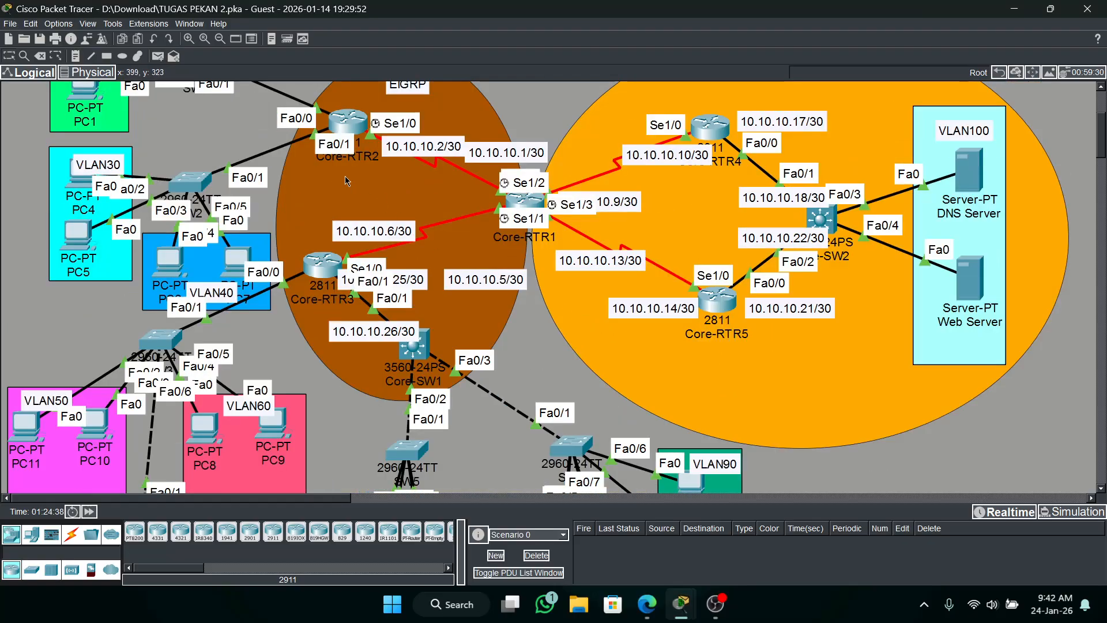
pyautogui.click(161, 55)
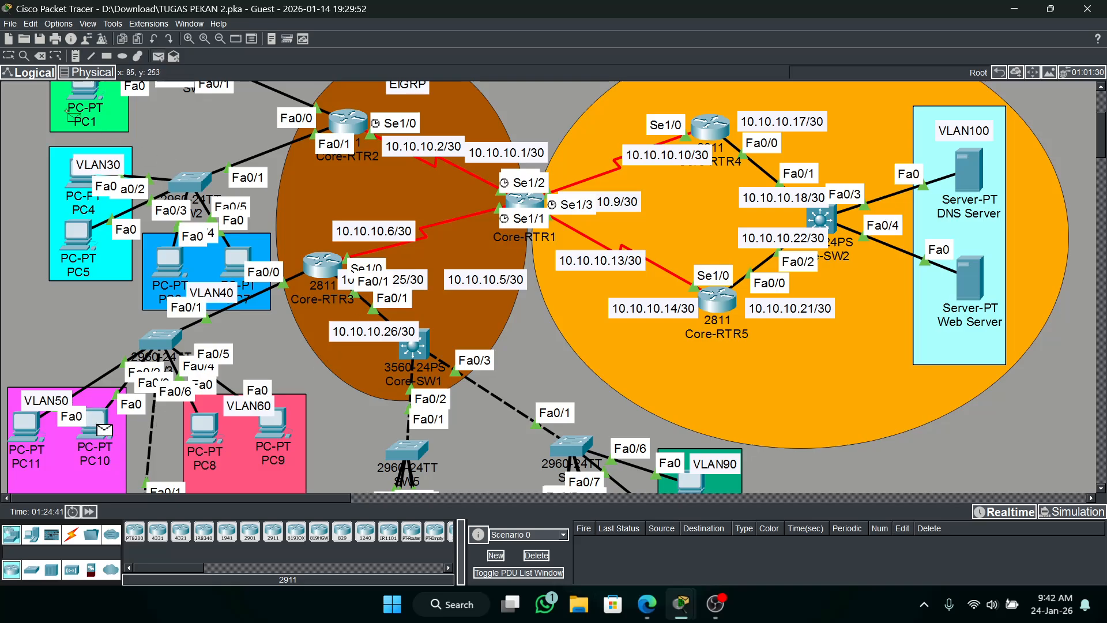
pyautogui.click(85, 101)
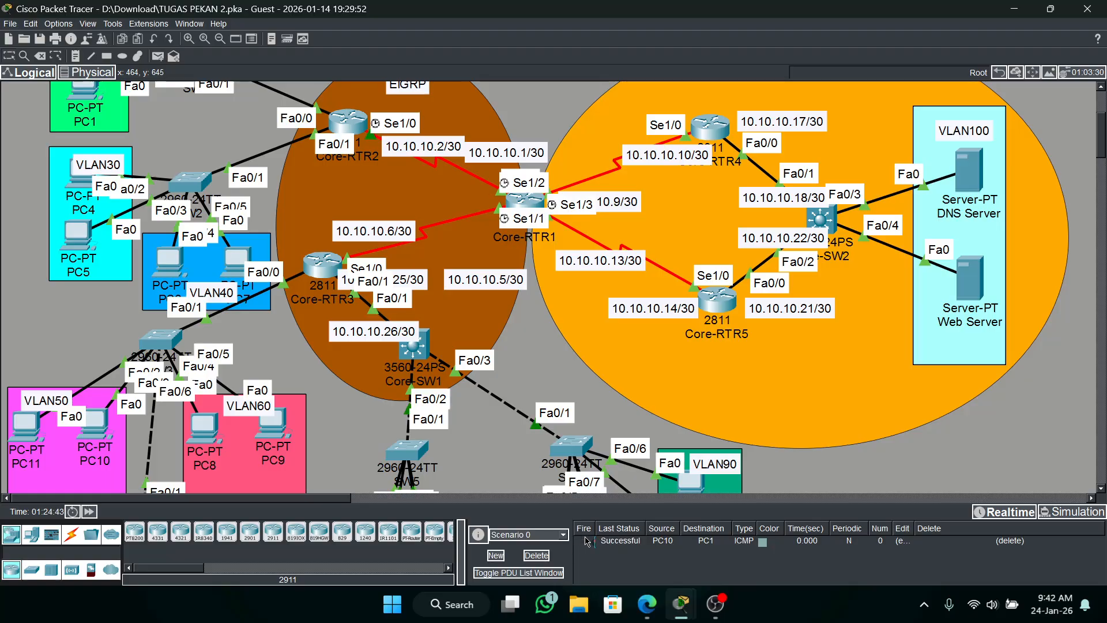
# Test connectivity with simple PDUs from PC20 to PC7 and from PC4 to PC12.
pyautogui.click(157, 62)
pyautogui.scroll(-1, 519, 439)
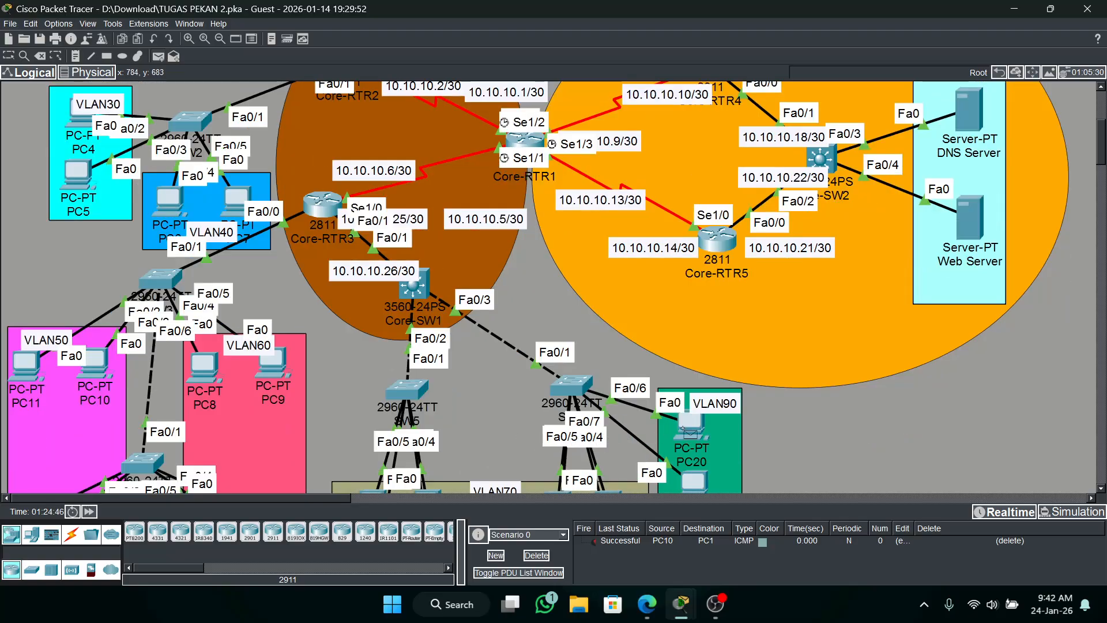
pyautogui.click(686, 430)
pyautogui.scroll(1, 686, 429)
pyautogui.click(242, 260)
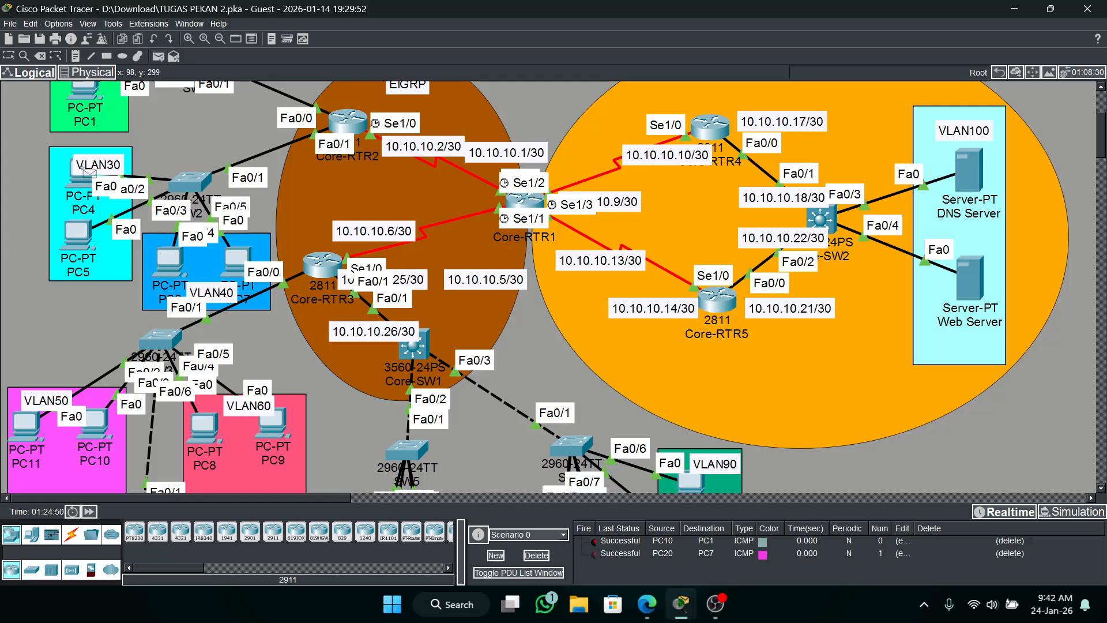
pyautogui.scroll(-2, 303, 444)
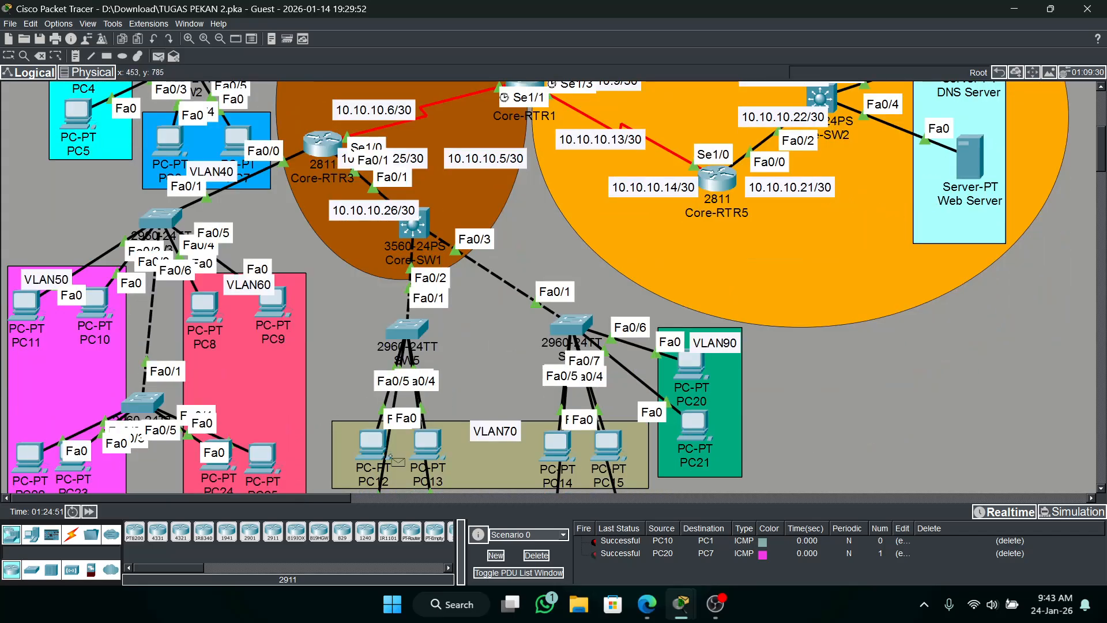
pyautogui.click(372, 445)
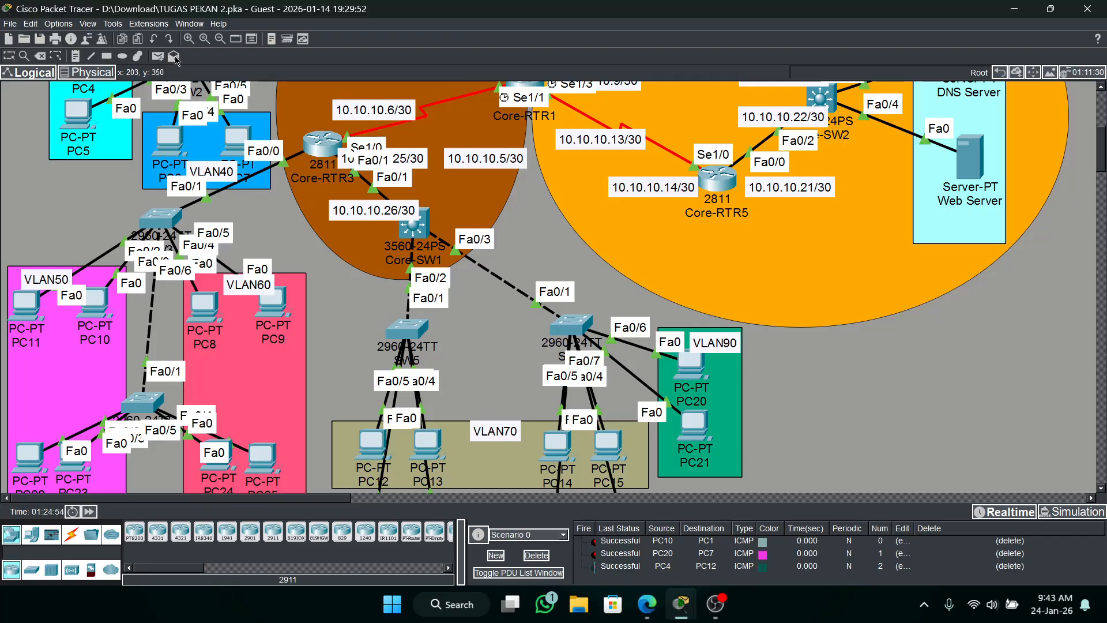
# Send a simple PDU from PC5 to PC17, check its status and clear all test PDUs from Scenario 0.
pyautogui.click(157, 57)
pyautogui.click(78, 112)
pyautogui.scroll(-3, 257, 210)
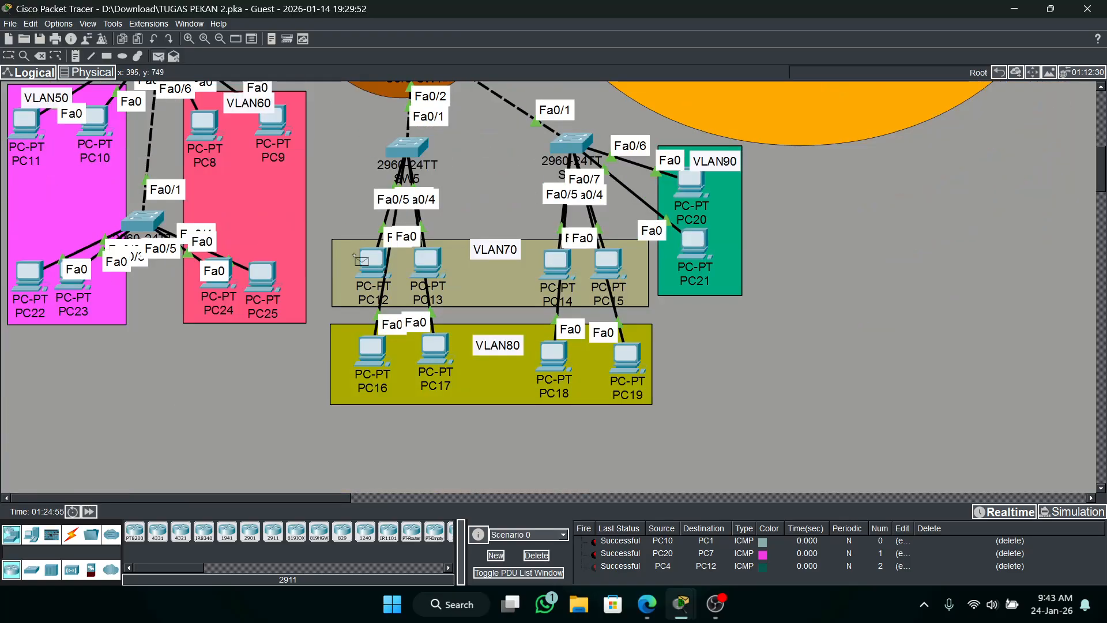
pyautogui.click(438, 349)
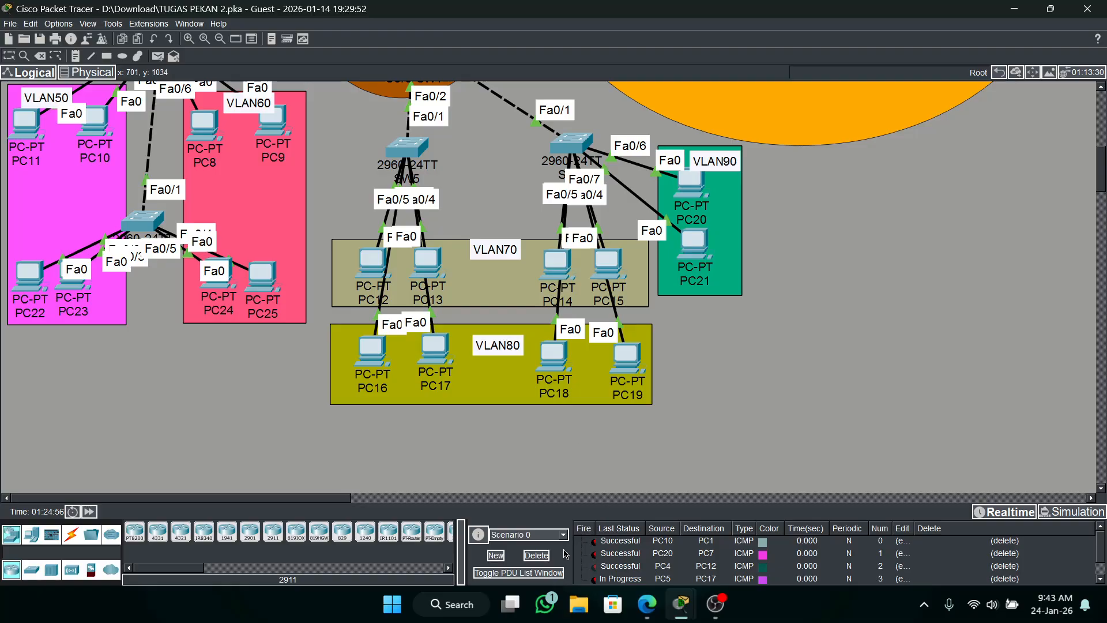
pyautogui.doubleClick(588, 581)
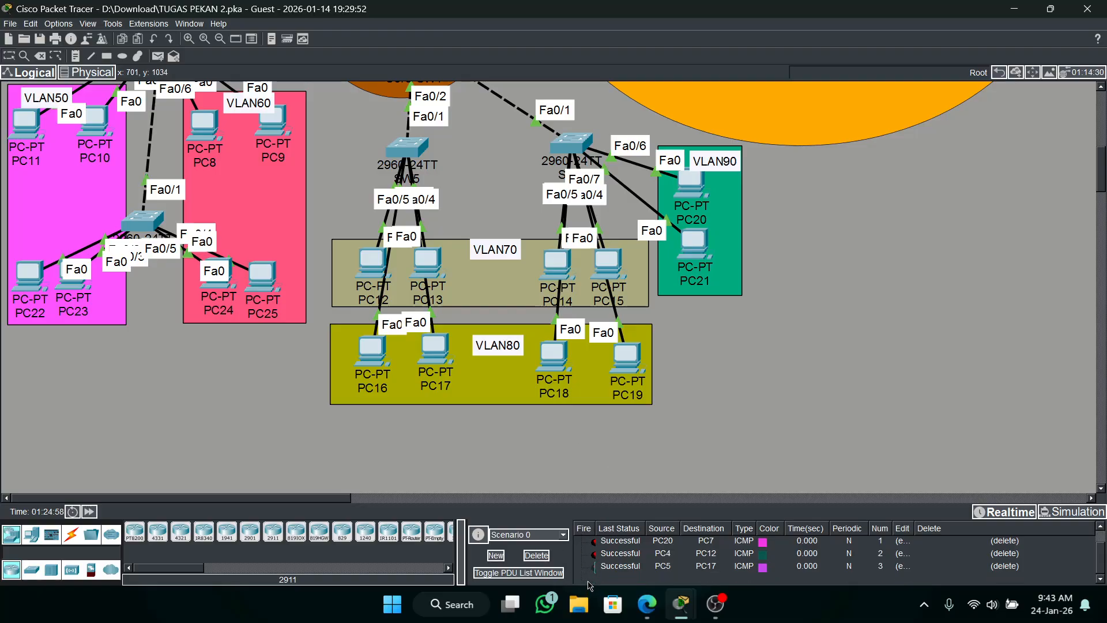
pyautogui.click(527, 554)
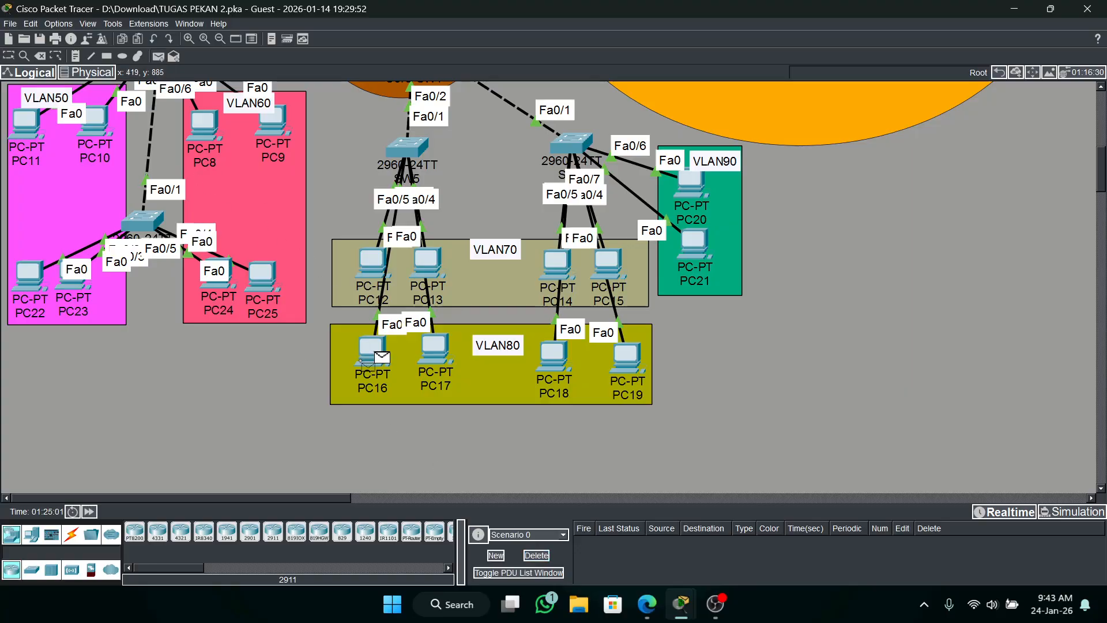
# Send simple PDUs from PC16 to PC5 and from PC18 to PC22, and clear them from Scenario 0.
pyautogui.scroll(3, 242, 261)
pyautogui.click(87, 119)
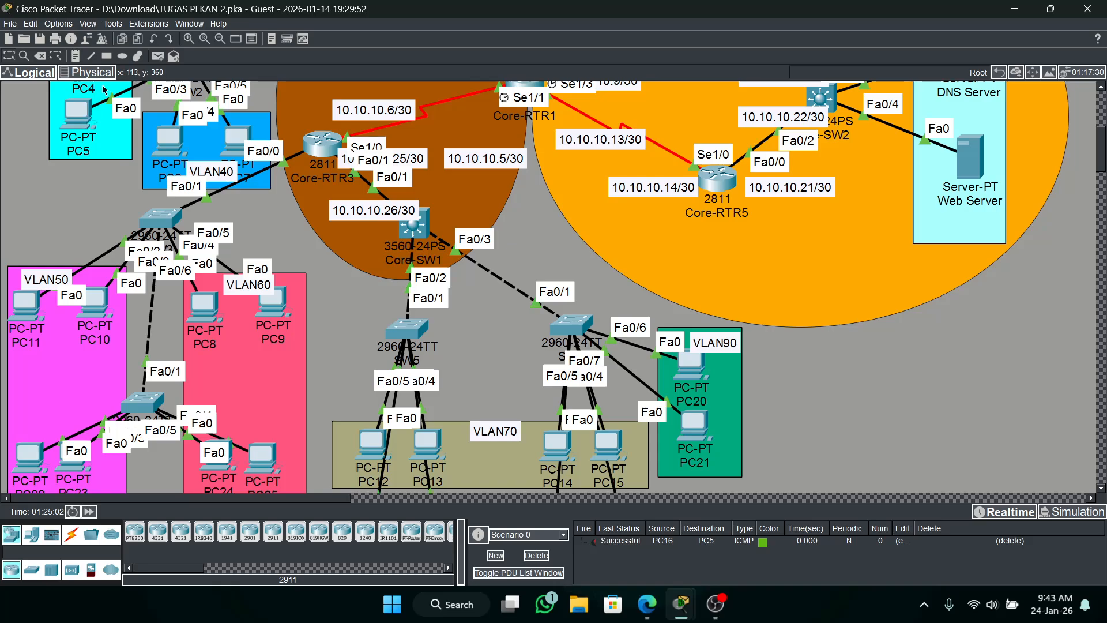
pyautogui.click(157, 57)
pyautogui.scroll(-2, 249, 204)
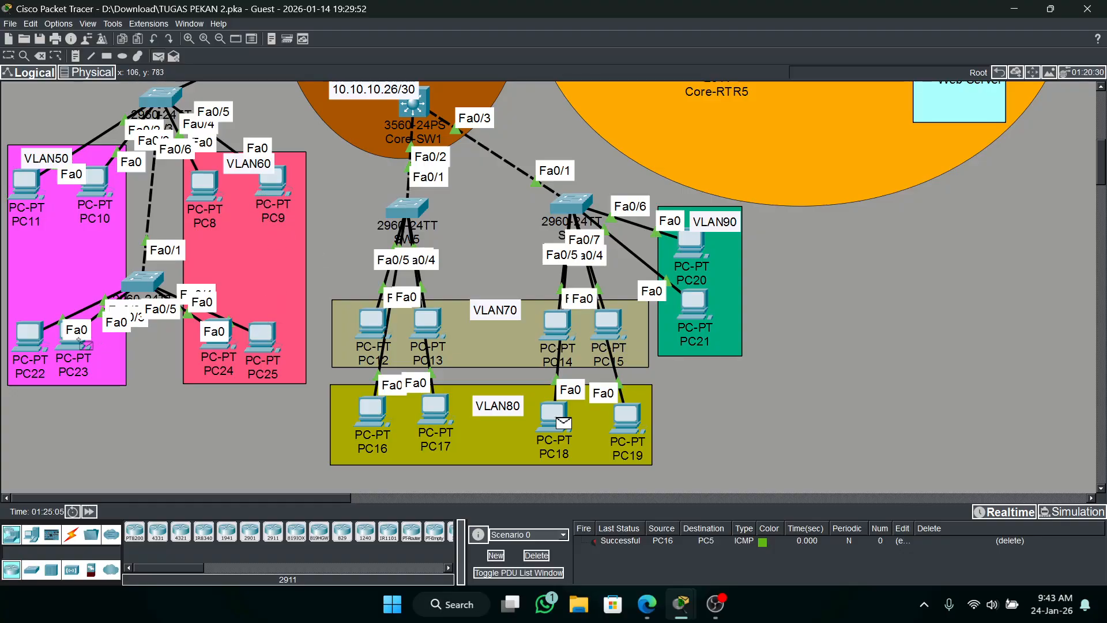
pyautogui.click(30, 335)
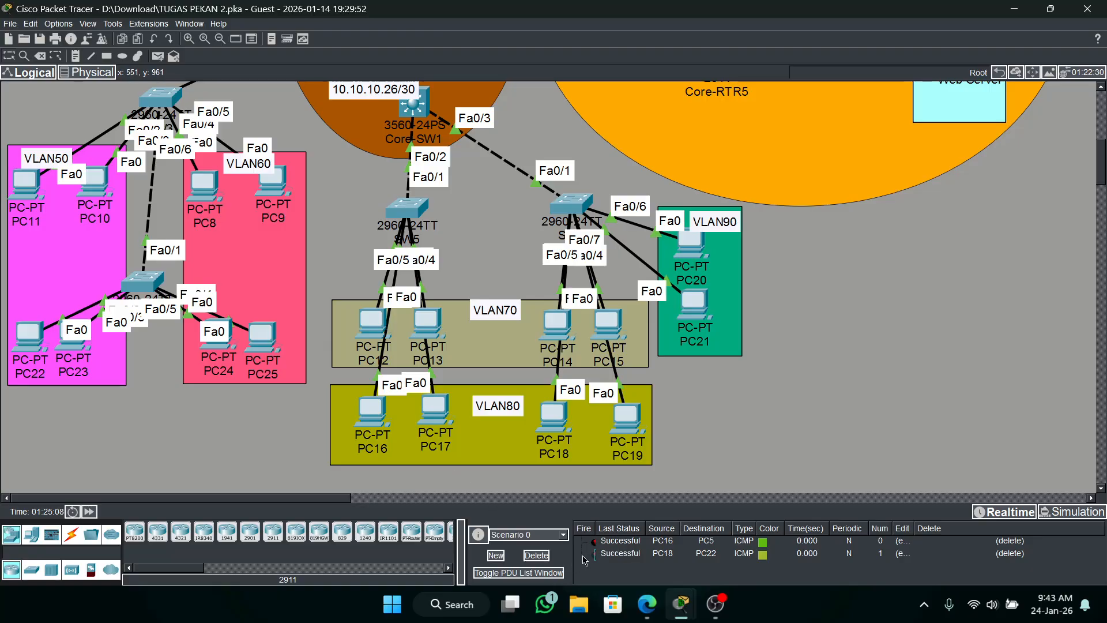
pyautogui.click(536, 557)
pyautogui.scroll(5, 567, 392)
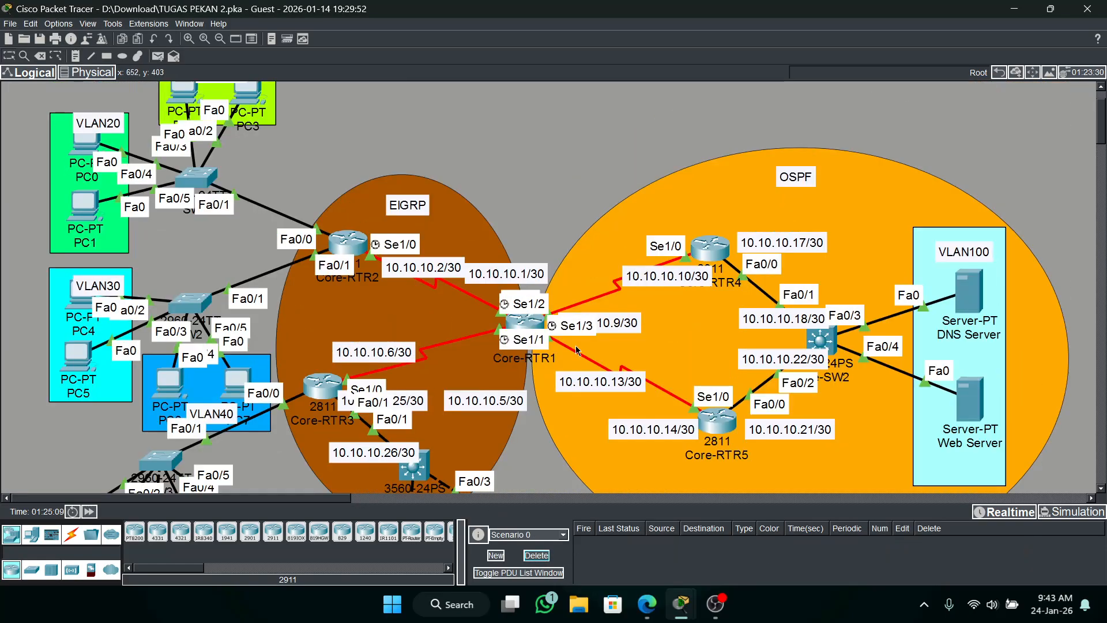
pyautogui.scroll(-2, 544, 184)
pyautogui.scroll(-2, 544, 184)
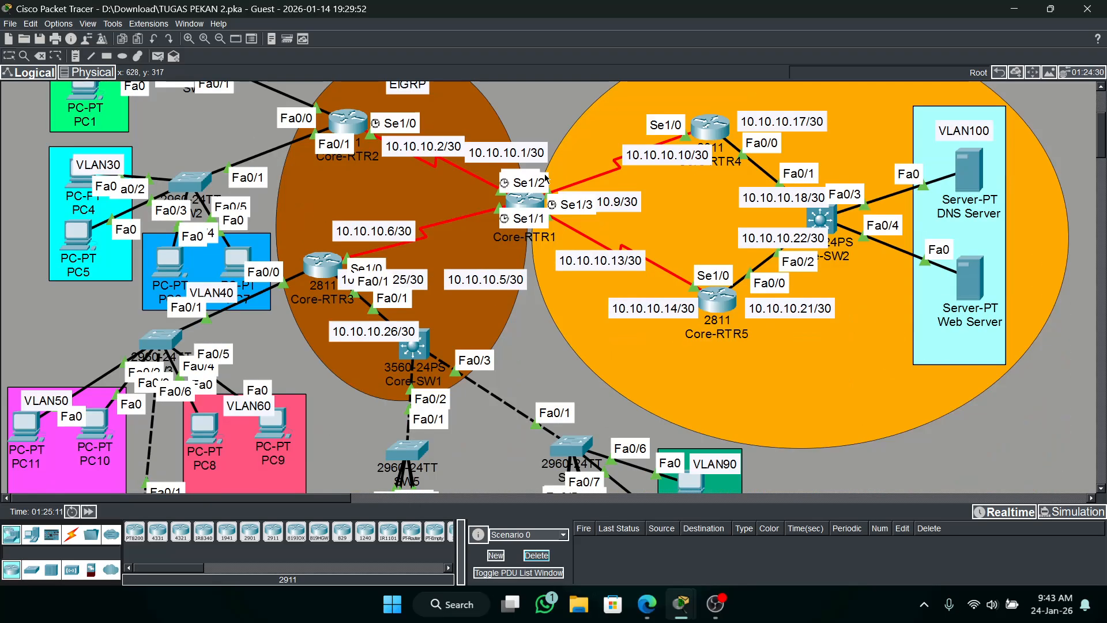
pyautogui.scroll(-3, 564, 188)
pyautogui.scroll(3, 564, 188)
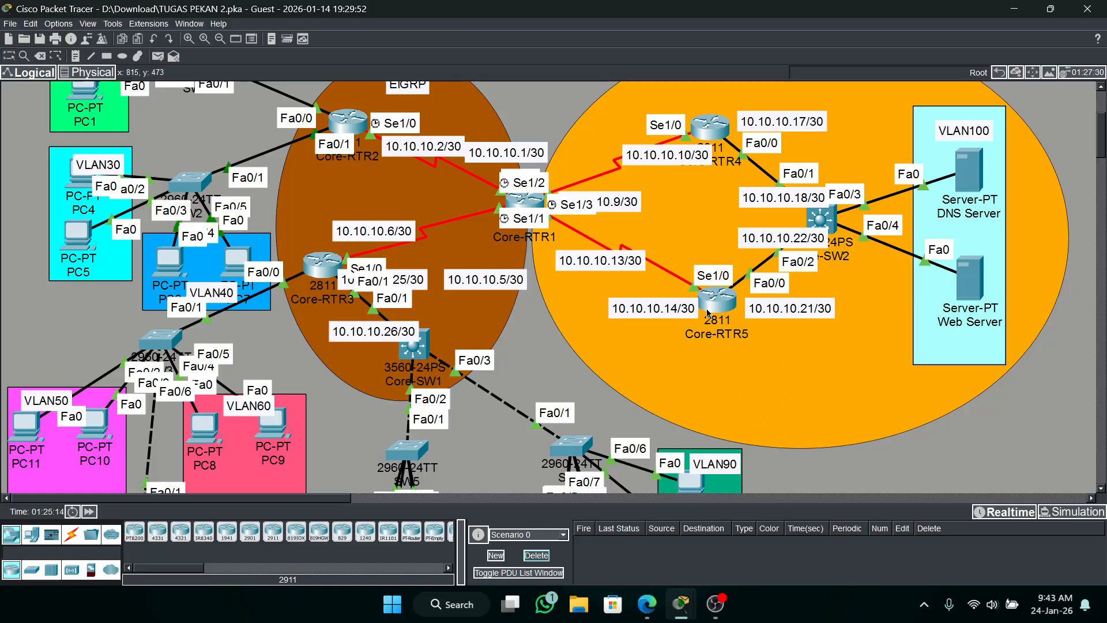
pyautogui.scroll(1, 754, 309)
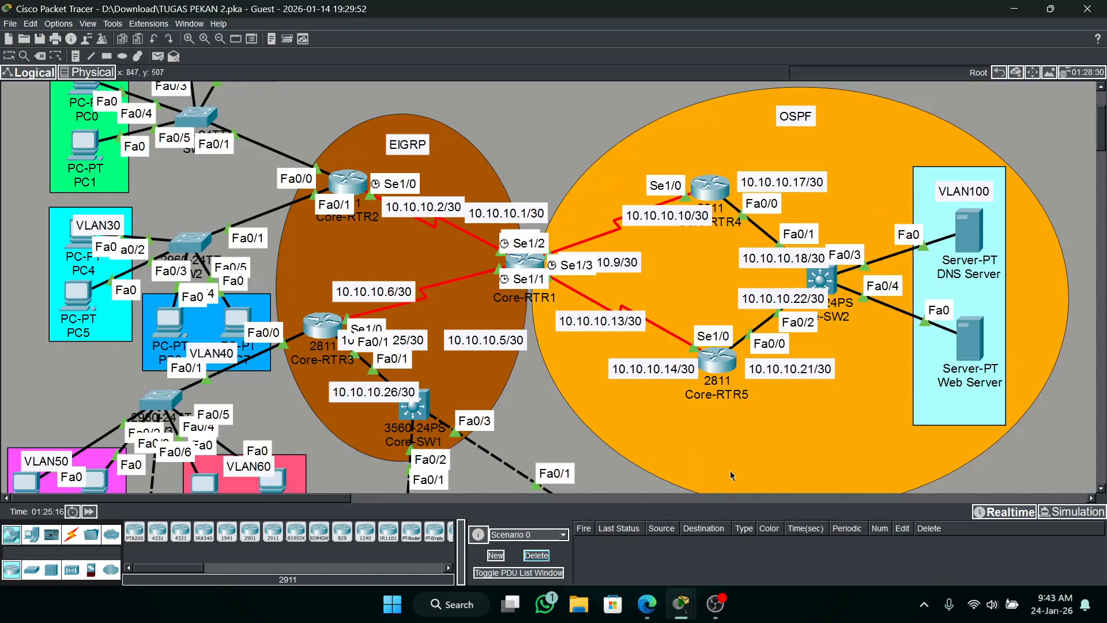
# Check the PT Activity results, examine the assessment items for Core-RTR1 and Core-RTR2, and minimize the activity window.
pyautogui.moveTo(681, 604)
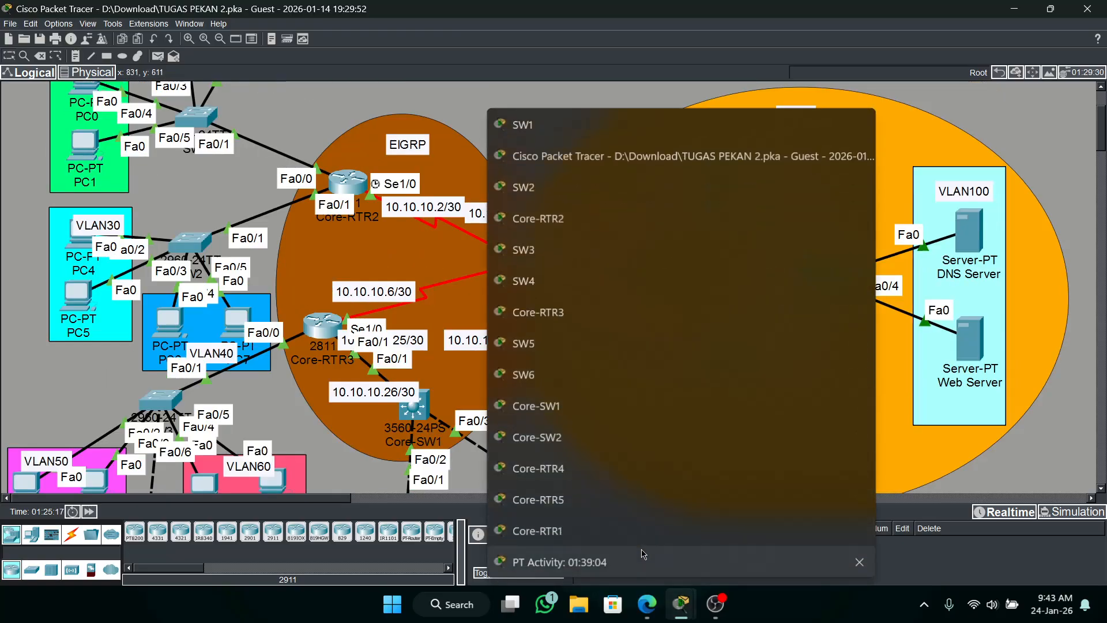
pyautogui.click(648, 556)
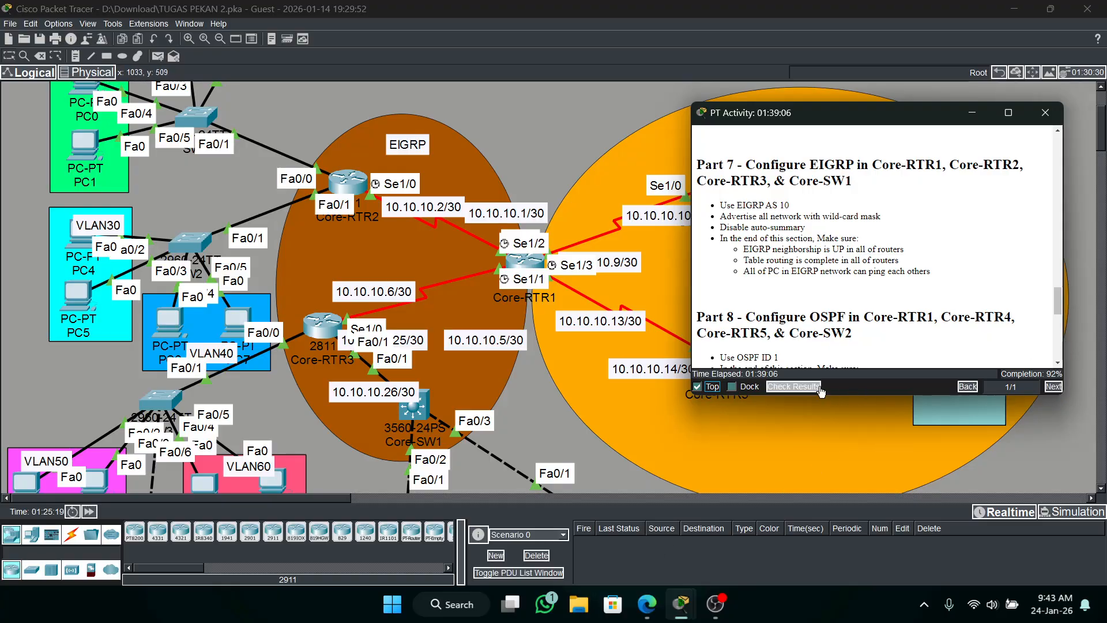
pyautogui.click(793, 386)
pyautogui.click(159, 99)
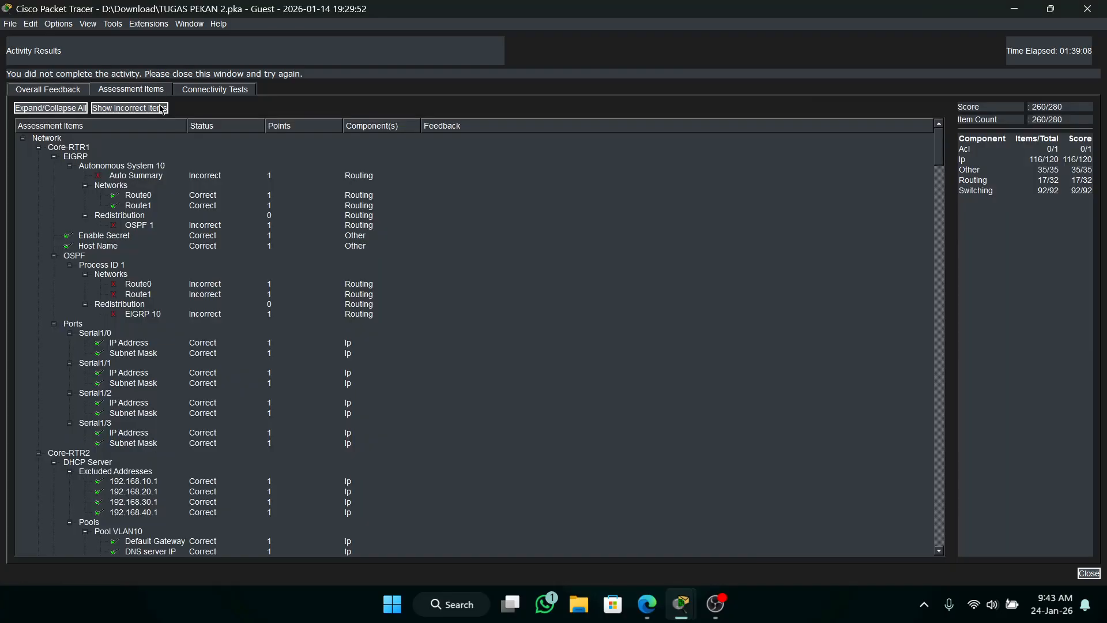
pyautogui.scroll(-4, 391, 342)
pyautogui.scroll(-14, 391, 342)
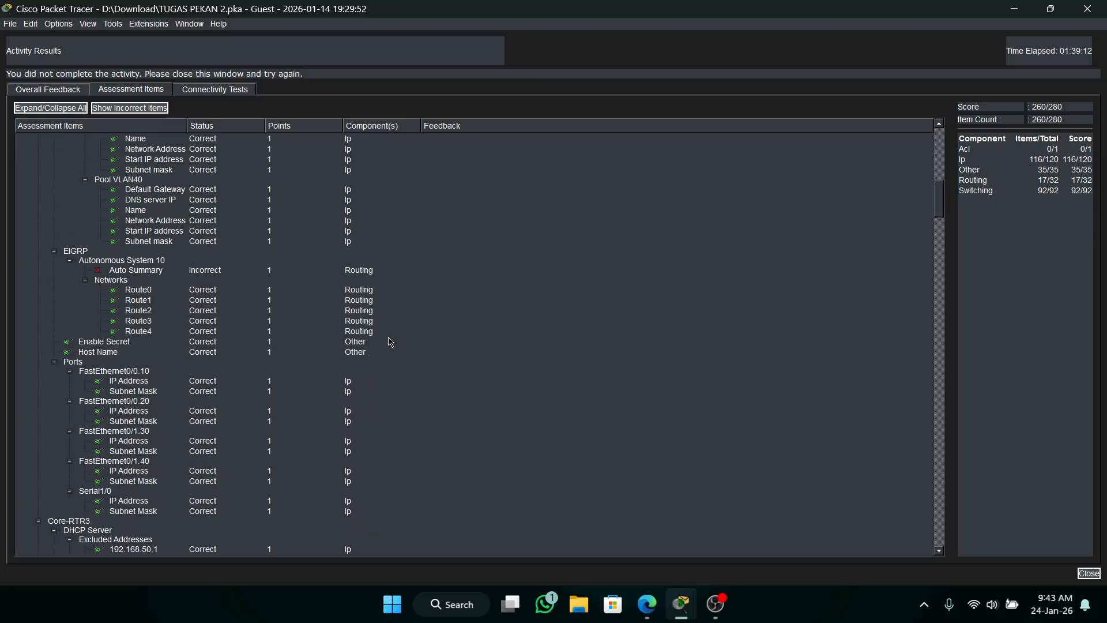
pyautogui.scroll(8, 391, 342)
pyautogui.scroll(2, 390, 336)
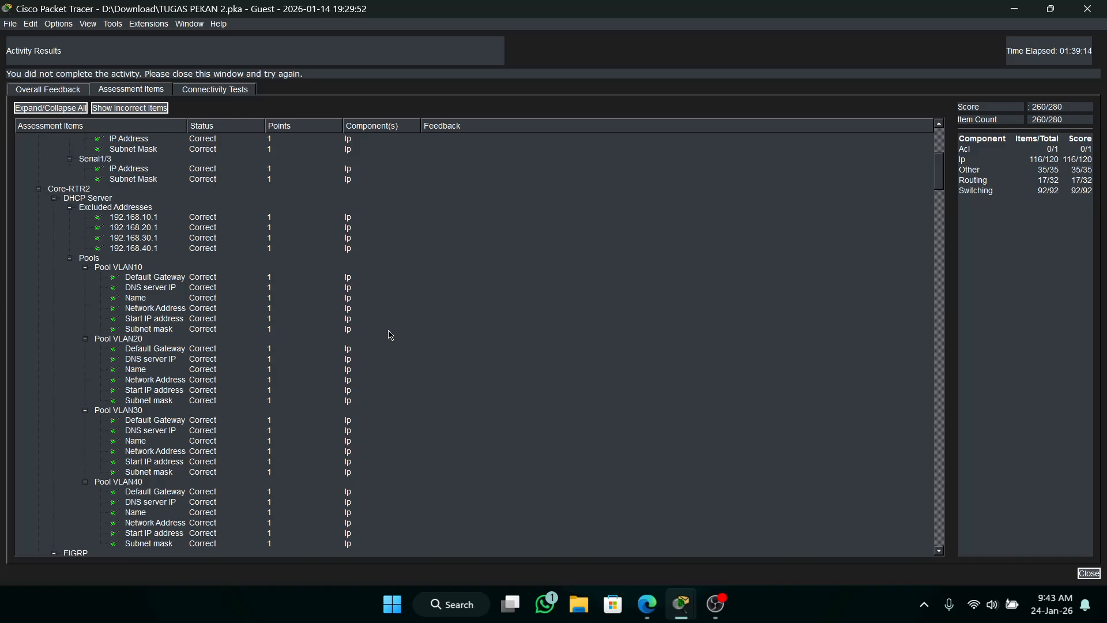
pyautogui.click(1088, 10)
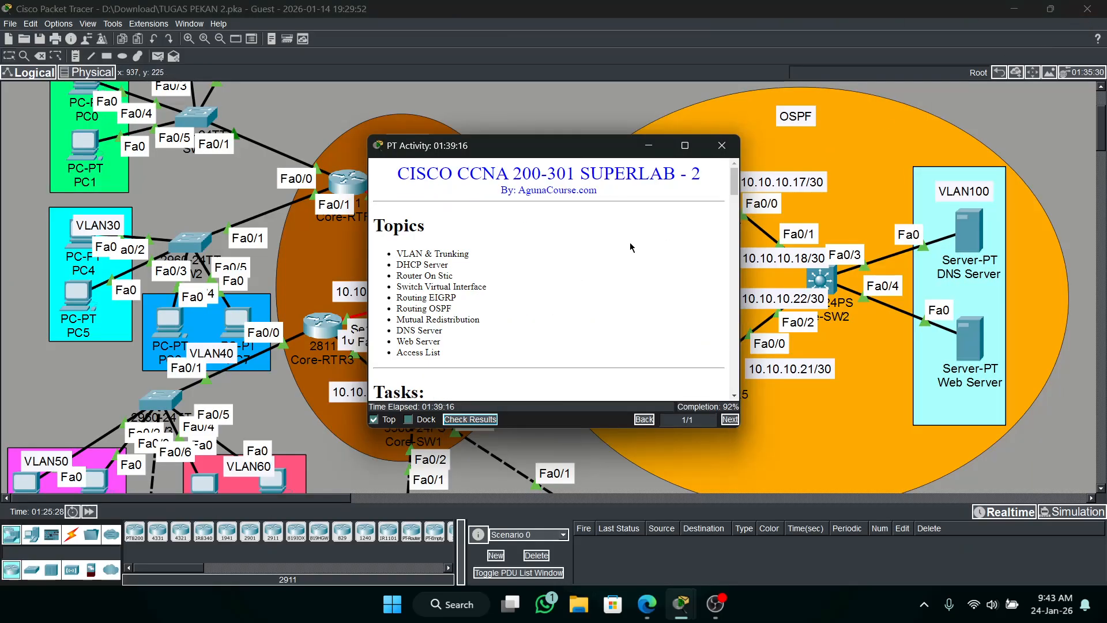
pyautogui.click(648, 146)
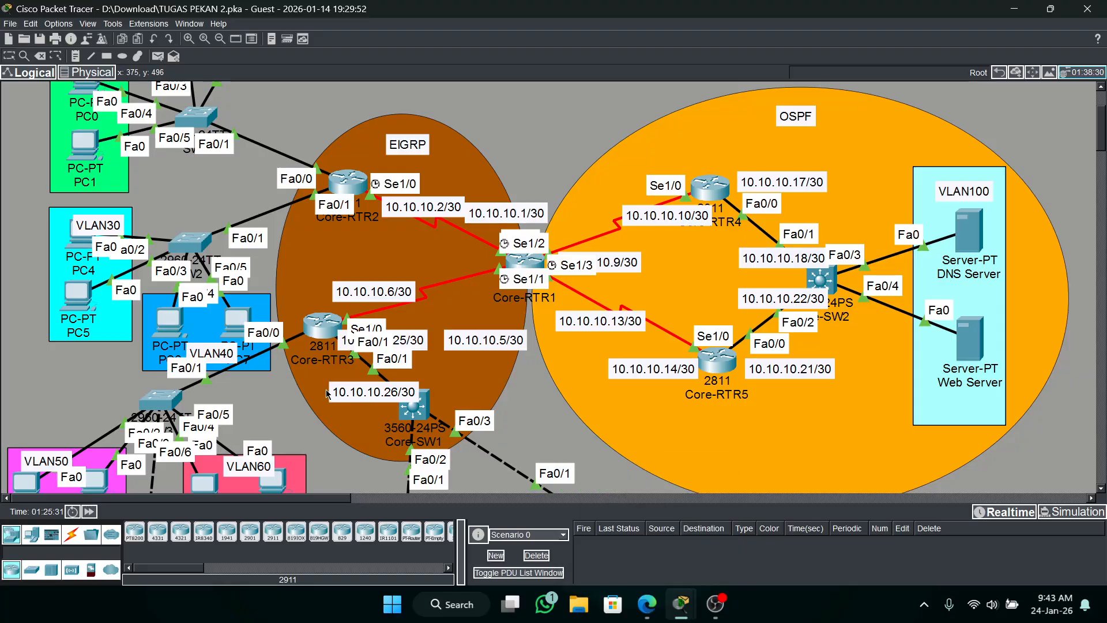
# Check the activity results again and examine the EIGRP auto-summary, OSPF network and port assessment items from Core-RTR1 through Core-SW1.
pyautogui.moveTo(709, 616)
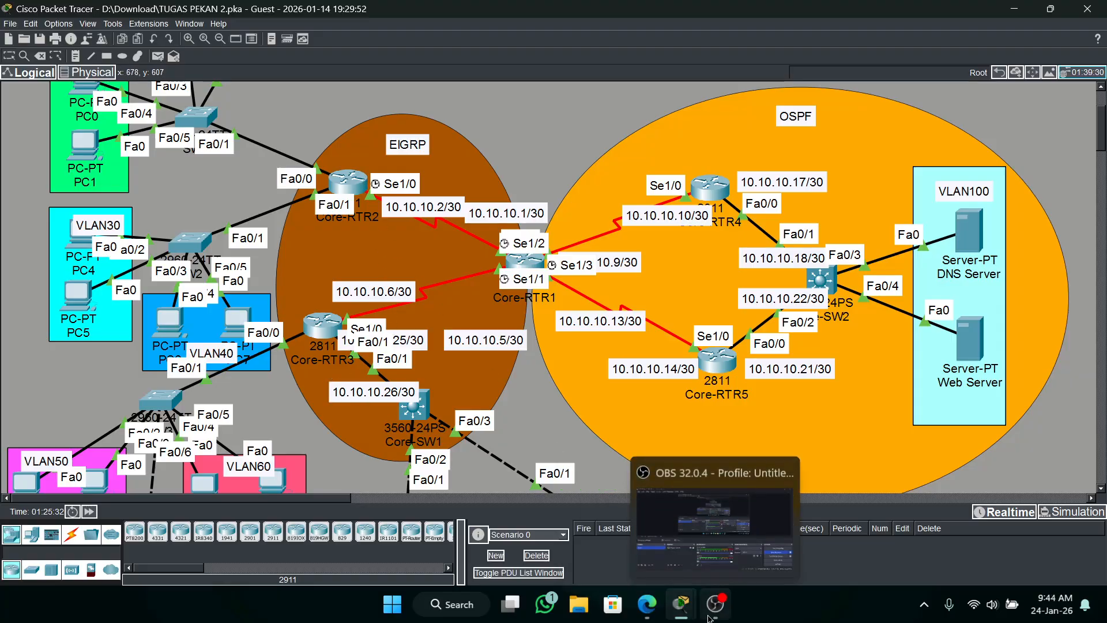
pyautogui.moveTo(661, 608)
pyautogui.moveTo(673, 611)
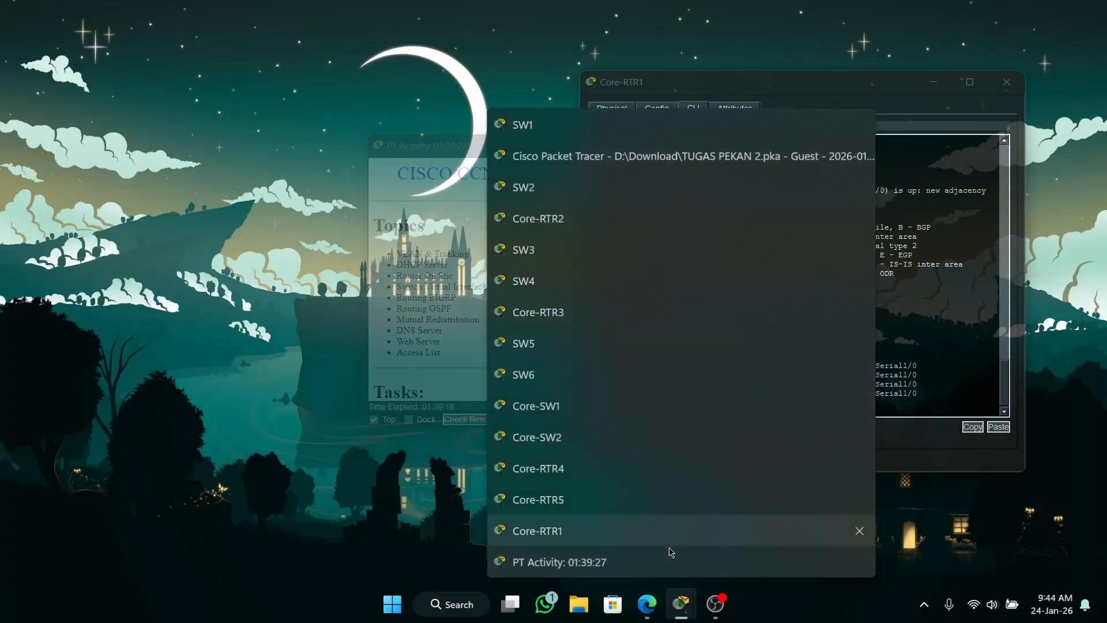
pyautogui.click(668, 563)
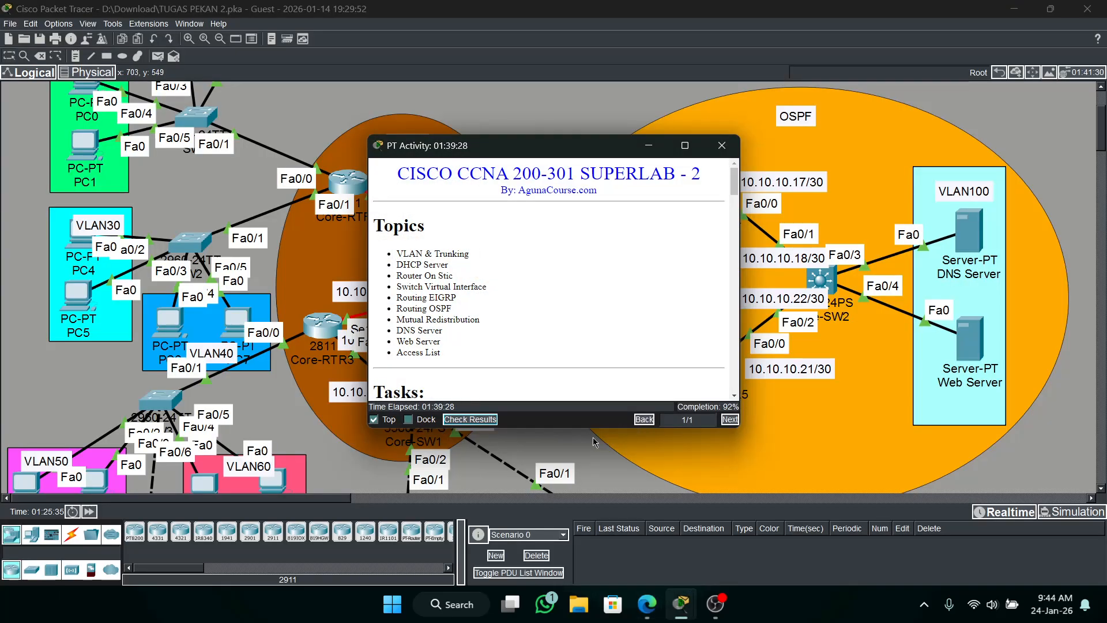
pyautogui.click(483, 419)
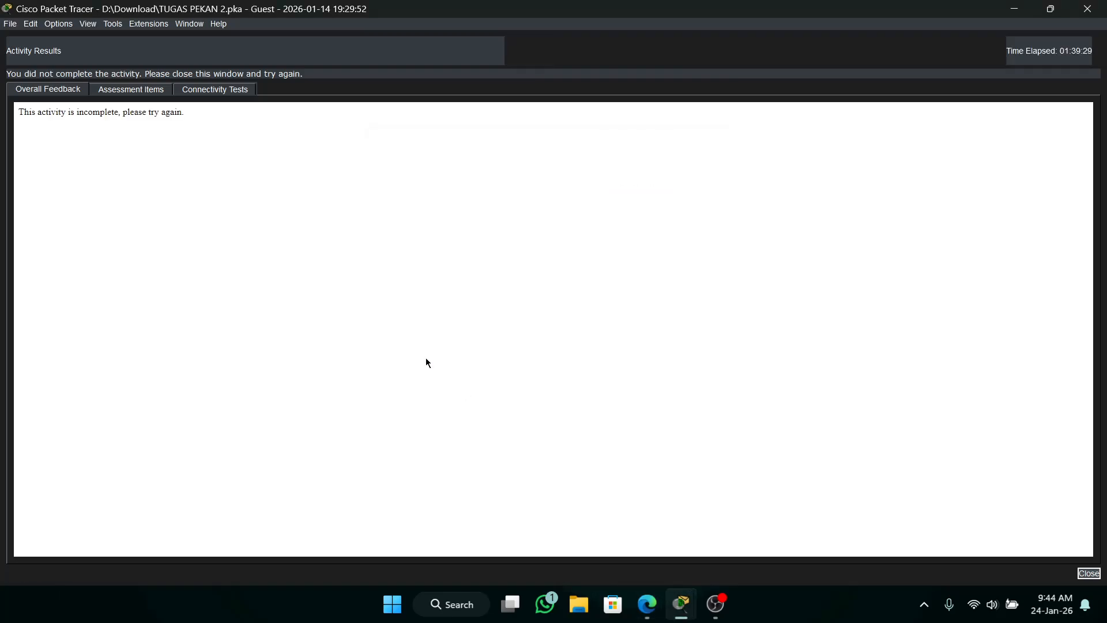
pyautogui.click(154, 90)
pyautogui.scroll(-4, 271, 269)
pyautogui.scroll(5, 271, 269)
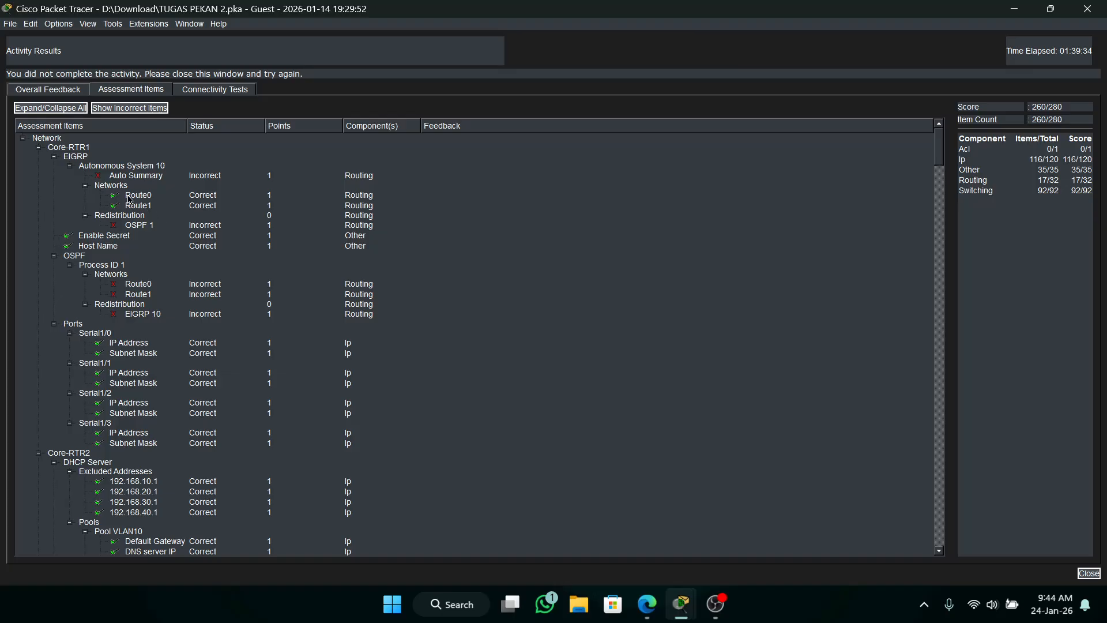
pyautogui.scroll(-12, 165, 406)
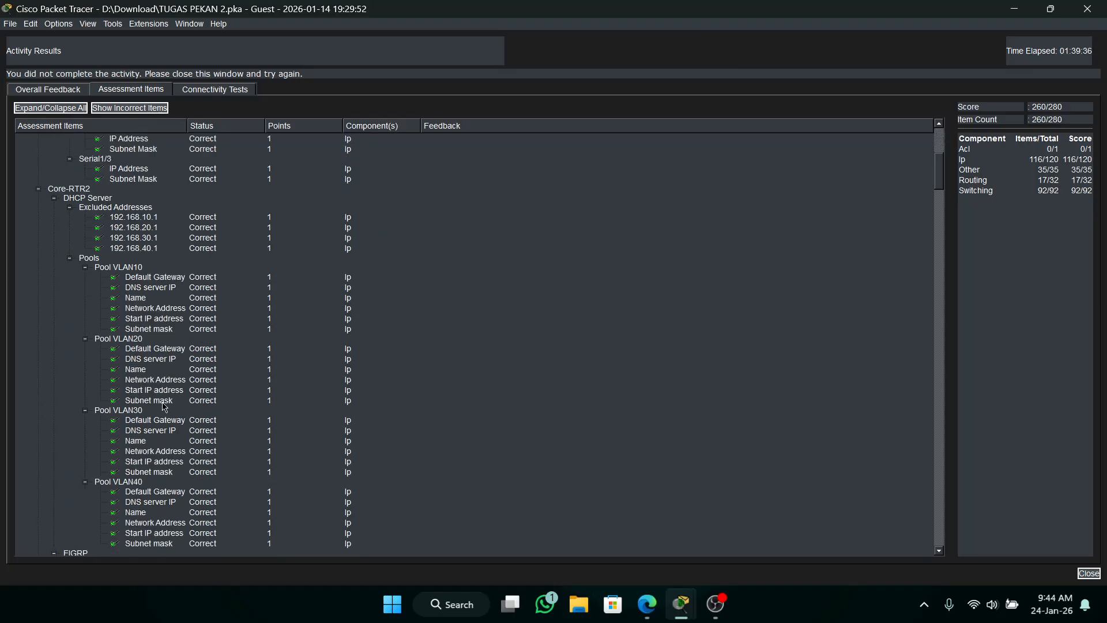
pyautogui.scroll(-9, 164, 406)
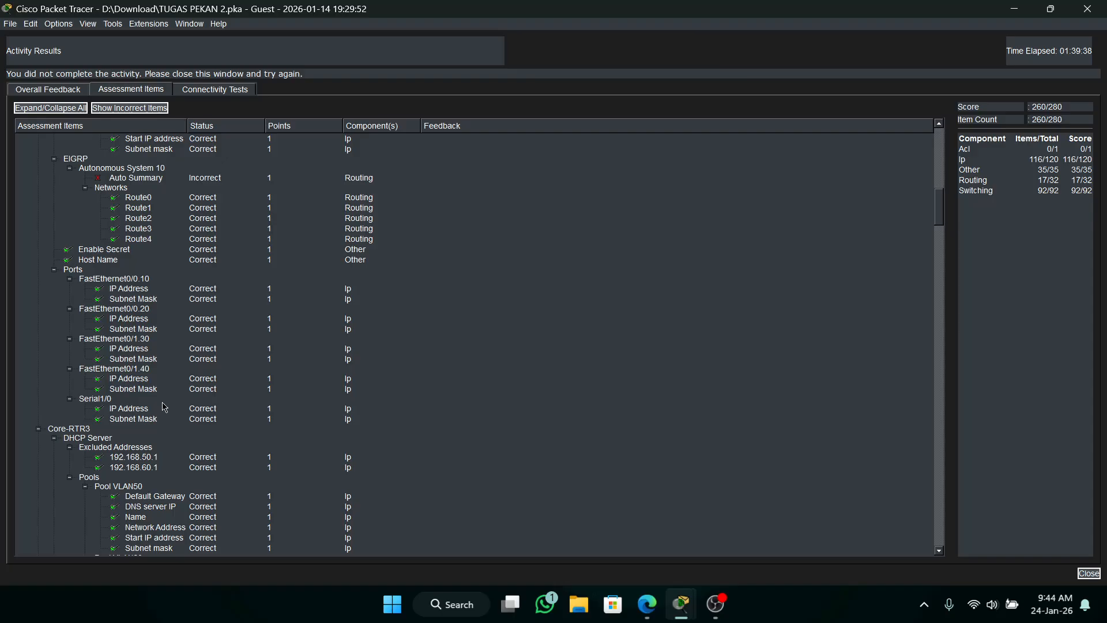
pyautogui.scroll(-11, 164, 407)
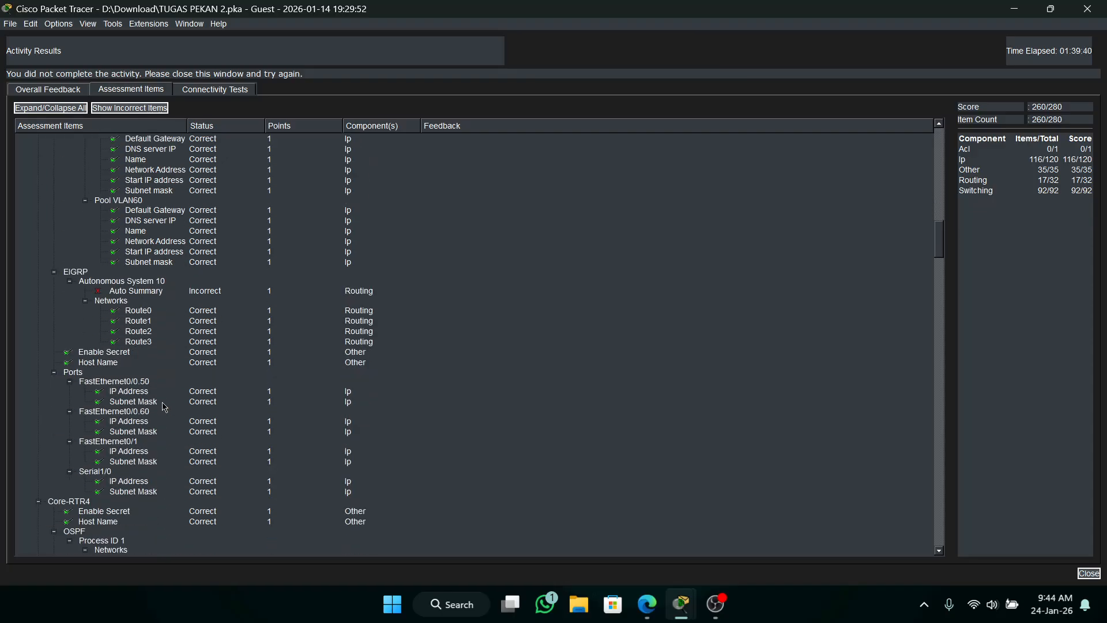
pyautogui.scroll(-9, 165, 406)
pyautogui.scroll(-5, 164, 406)
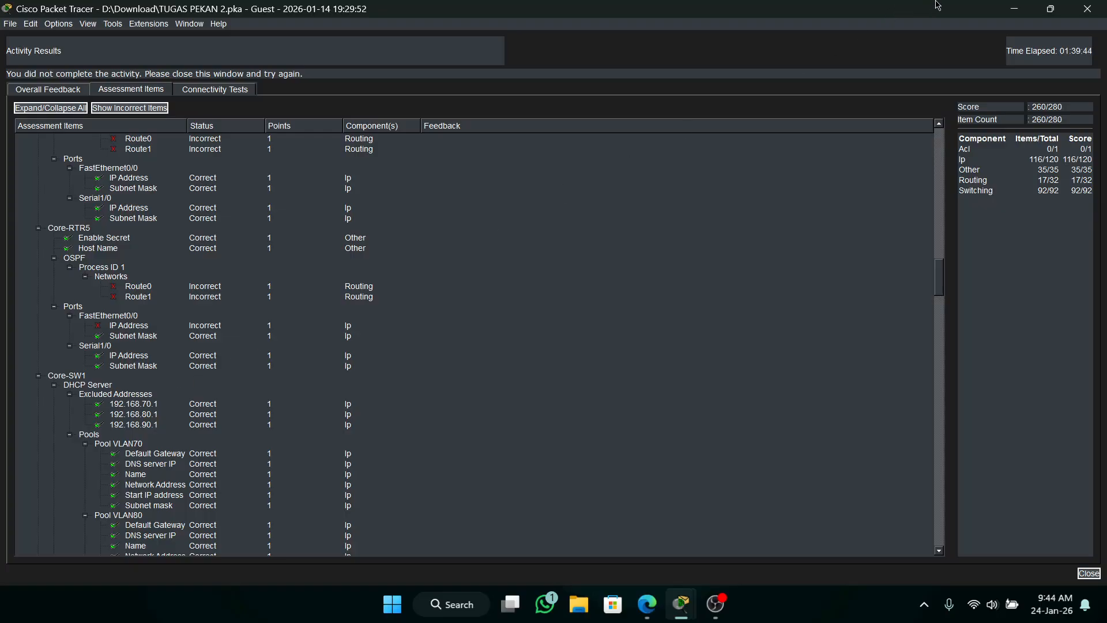
pyautogui.click(1051, 8)
pyautogui.moveTo(979, 19); pyautogui.dragTo(909, 2)
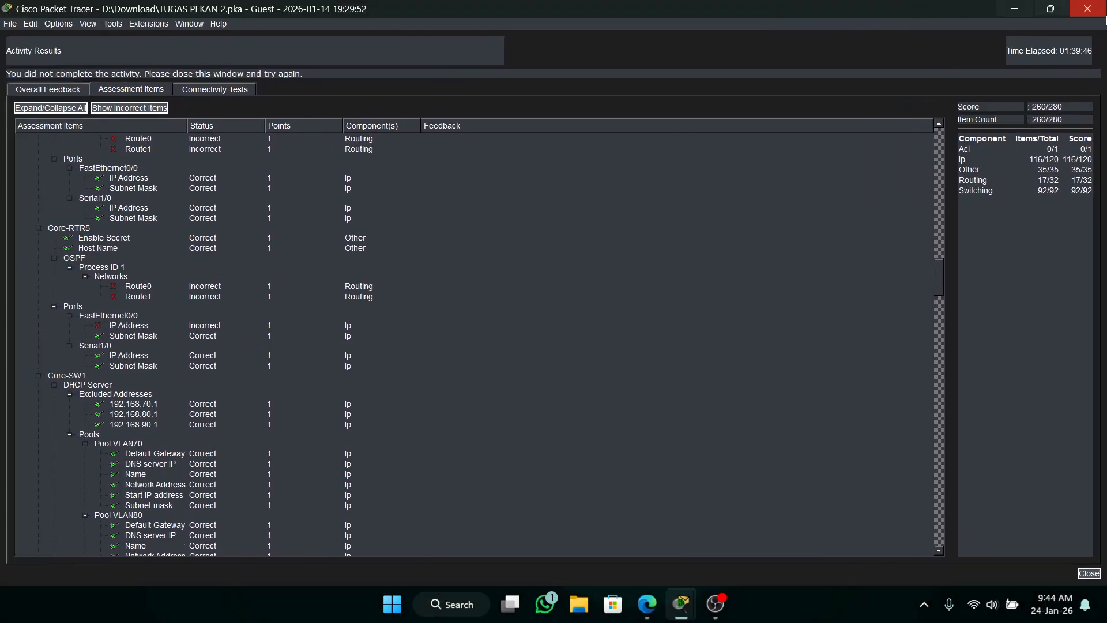
# Close the activity results, bring up the Core-RTR2 command line and minimize the PT Activity window.
pyautogui.click(1097, 5)
pyautogui.click(348, 182)
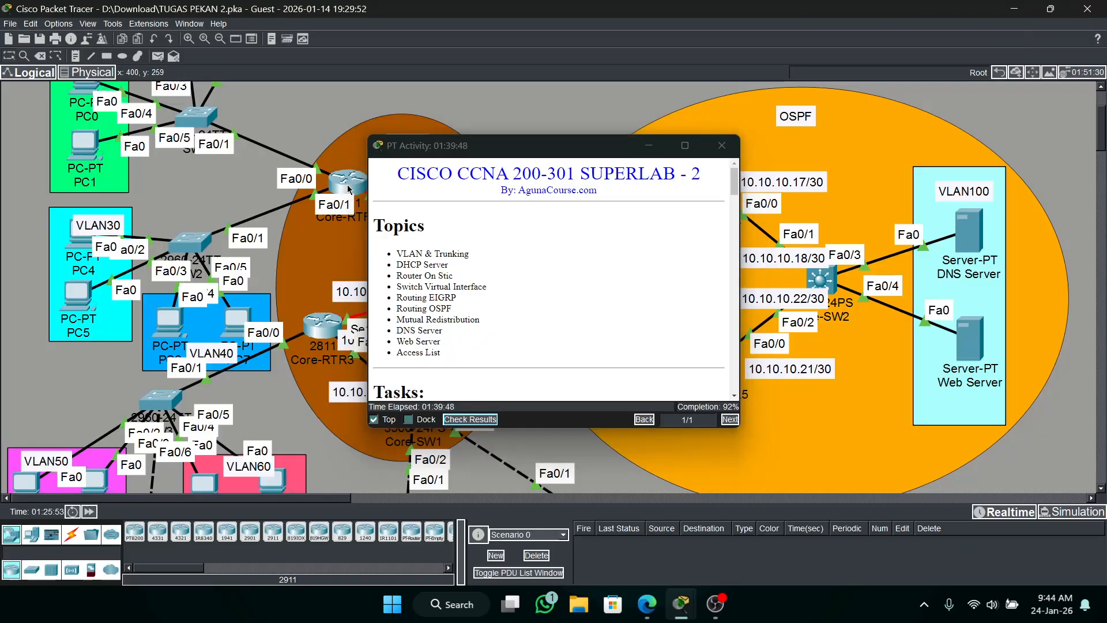
pyautogui.click(648, 146)
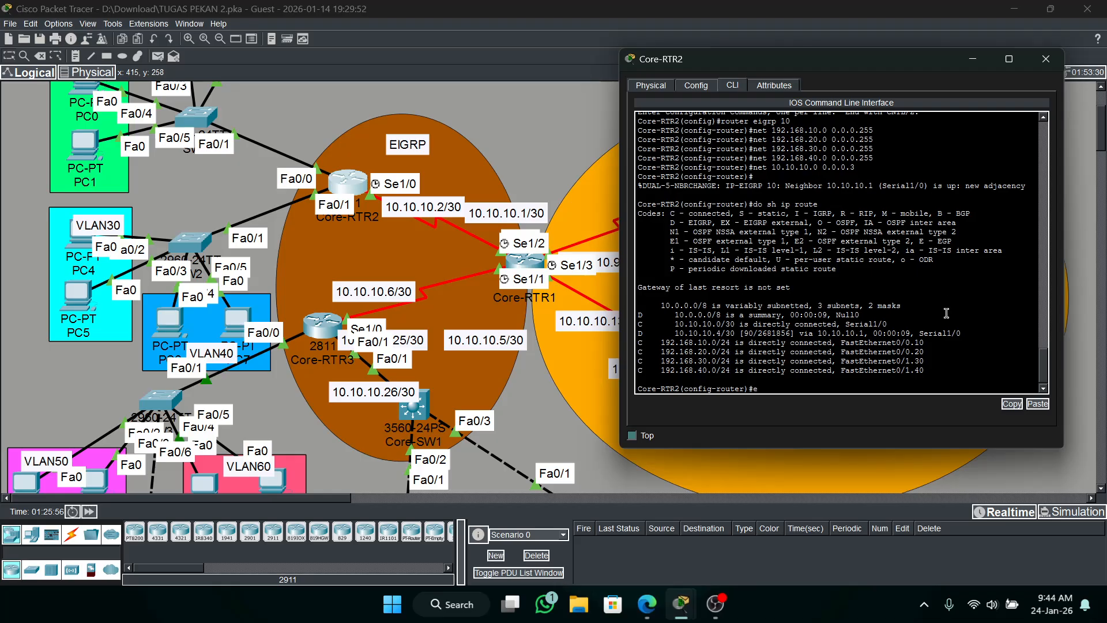
# Disable automatic summarization for EIGRP AS 10 on Core-RTR2 with "no auto-summary".
pyautogui.write('ex')
pyautogui.press('Return')
pyautogui.write('rou')
pyautogui.press('Tab')
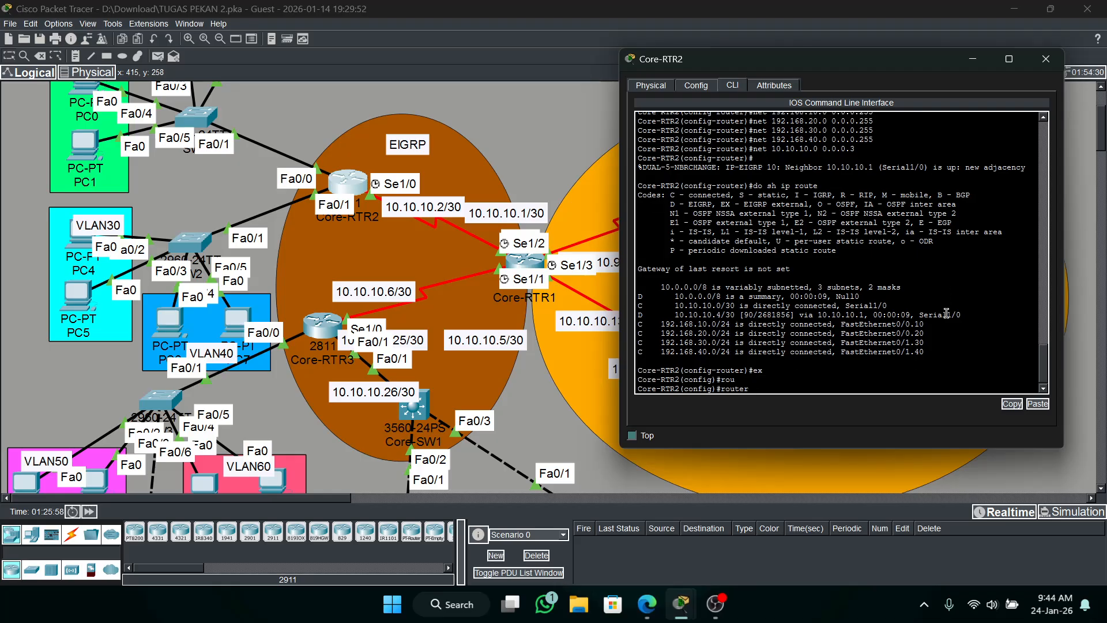
pyautogui.write('e')
pyautogui.press('Tab')
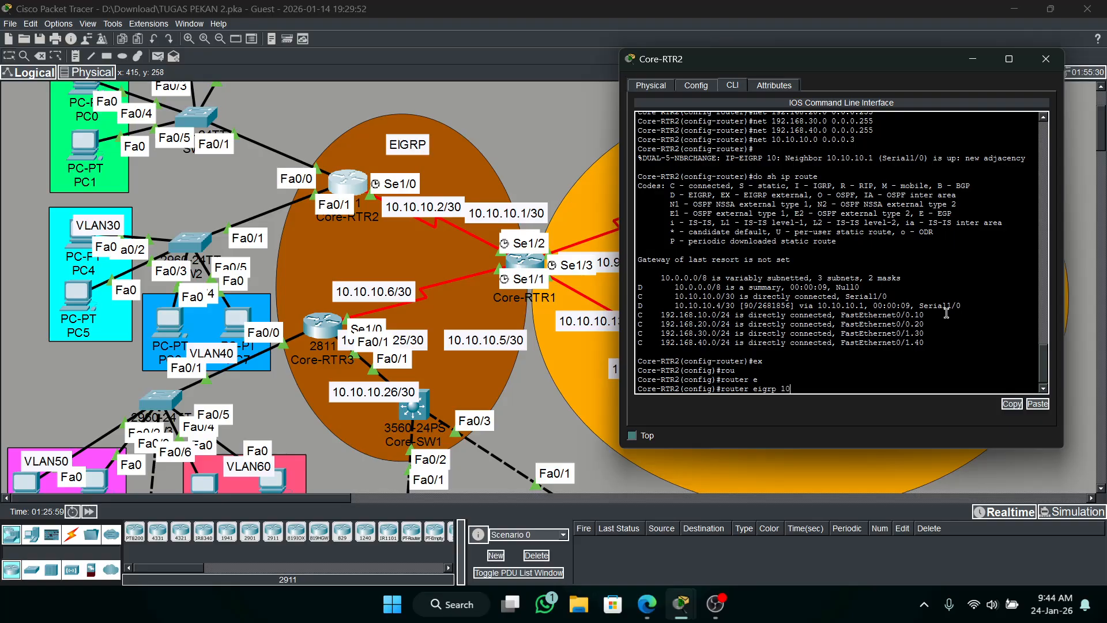
pyautogui.write('10')
pyautogui.press('Return')
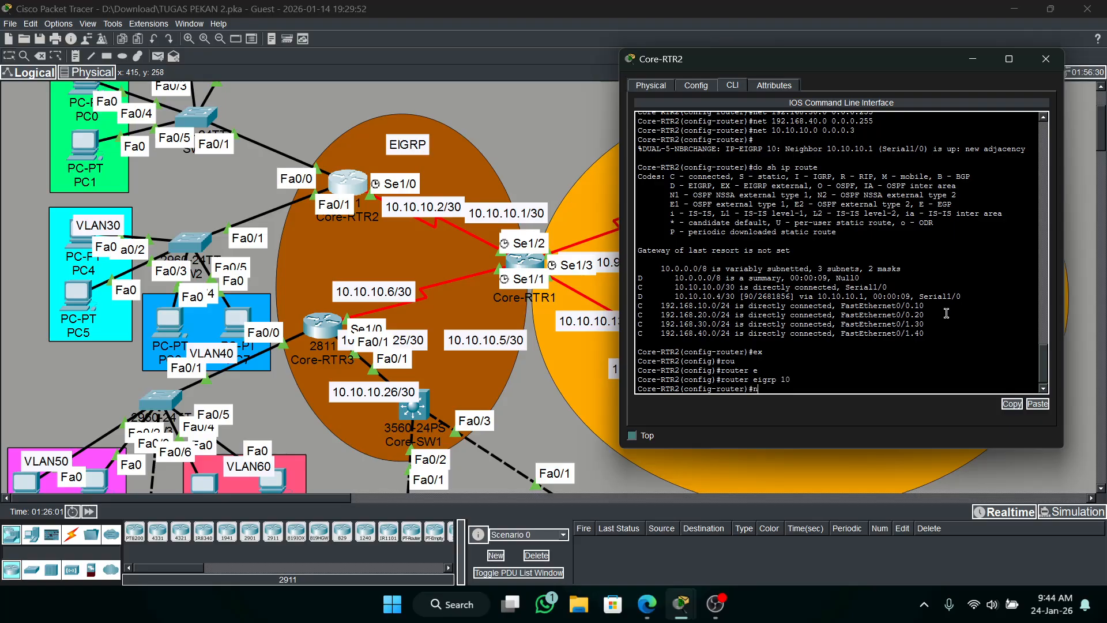
pyautogui.write('no au')
pyautogui.press('Tab')
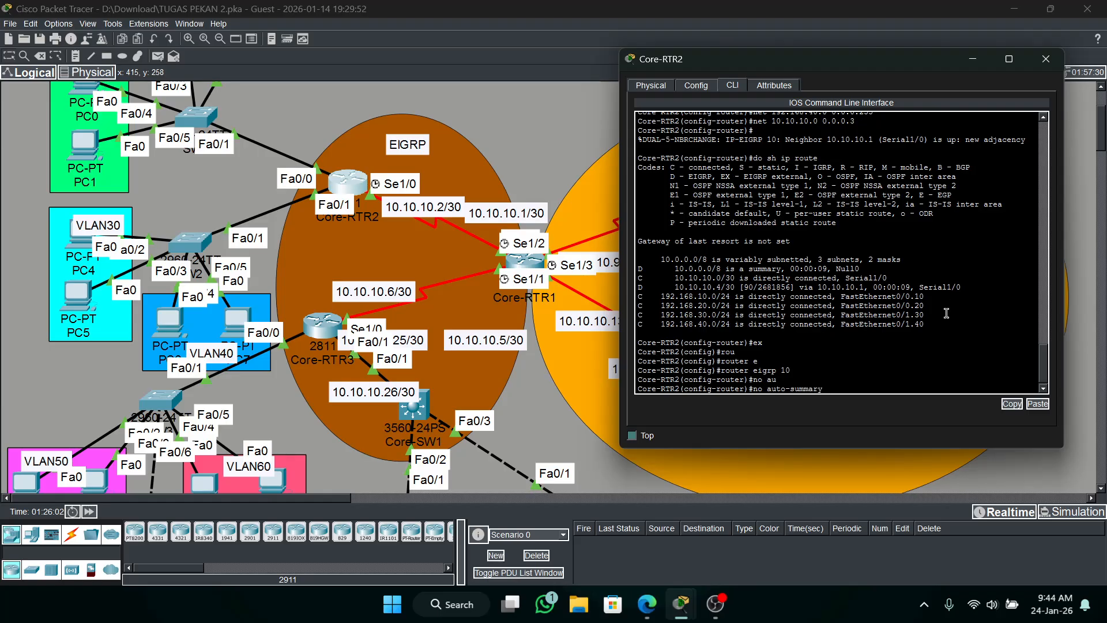
pyautogui.press('Return')
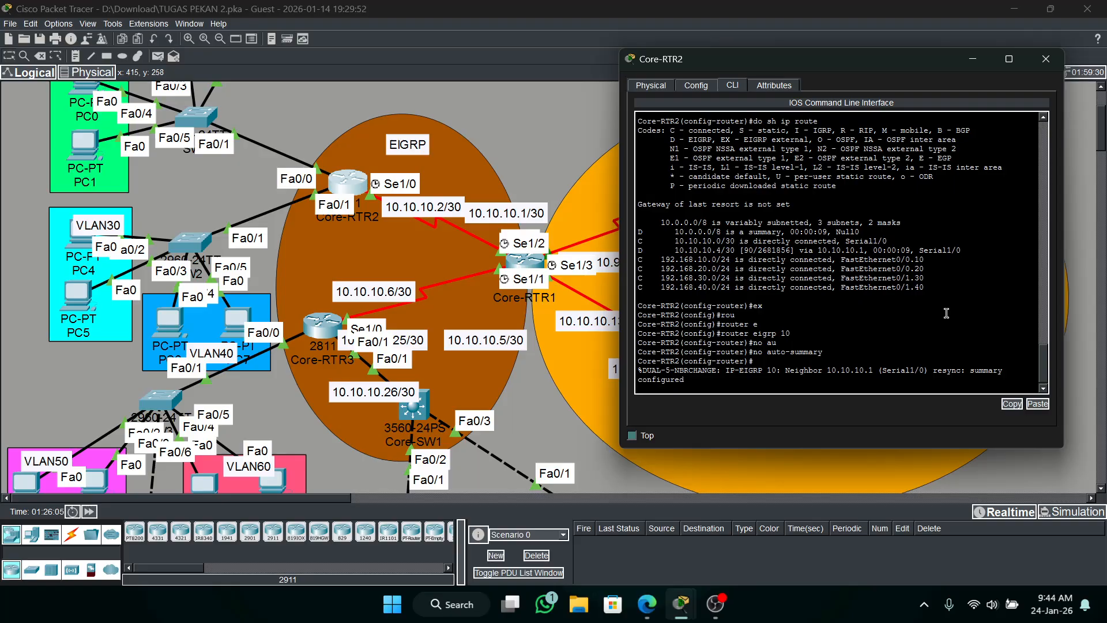
pyautogui.press('Return')
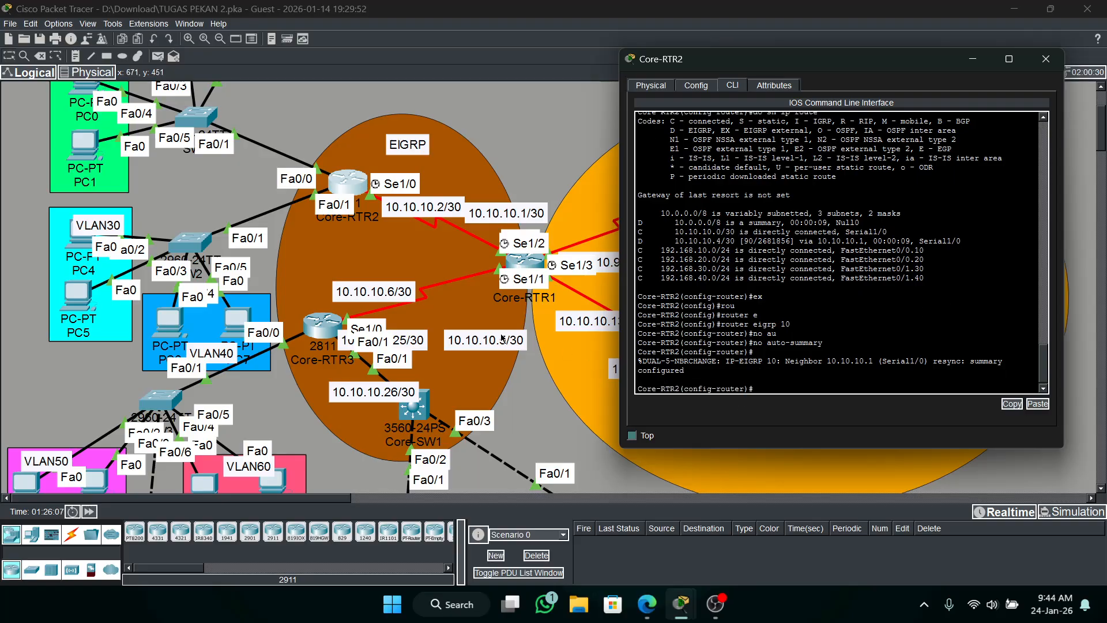
# Disable auto-summary under router eigrp 10 on Core-RTR3 and minimize its window.
pyautogui.click(340, 324)
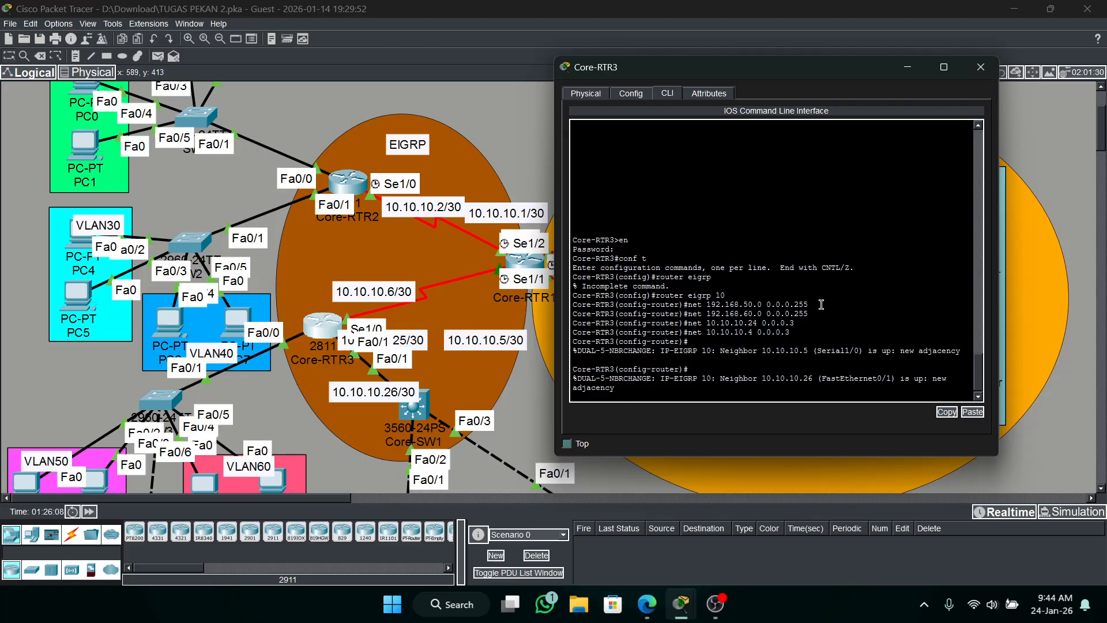
pyautogui.press('Return')
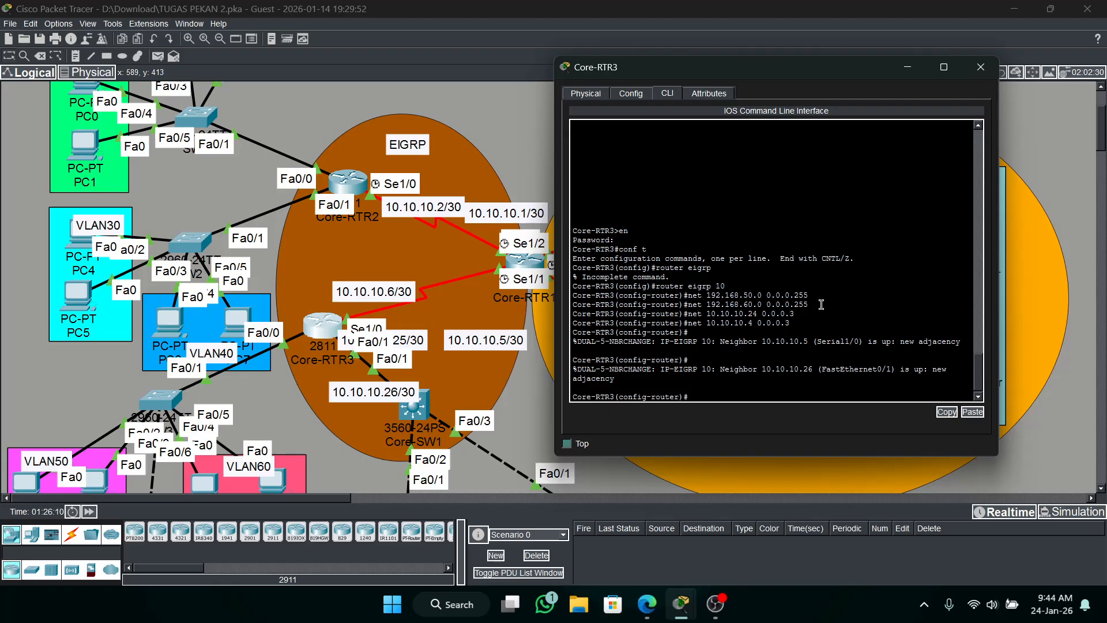
pyautogui.write('router ')
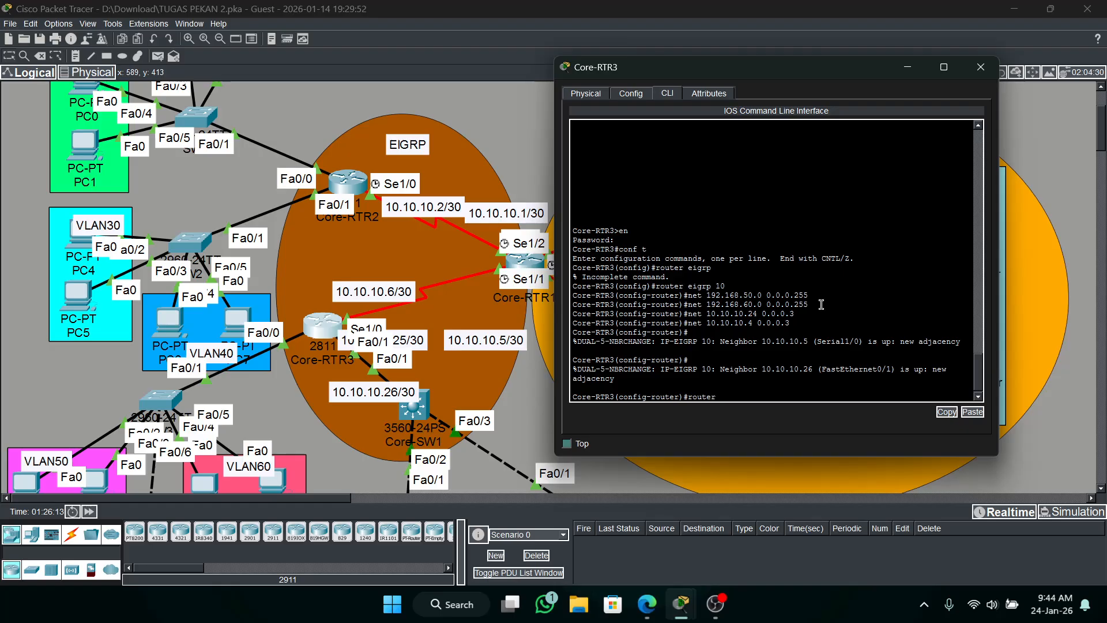
pyautogui.write('eigrp 10')
pyautogui.press('Return')
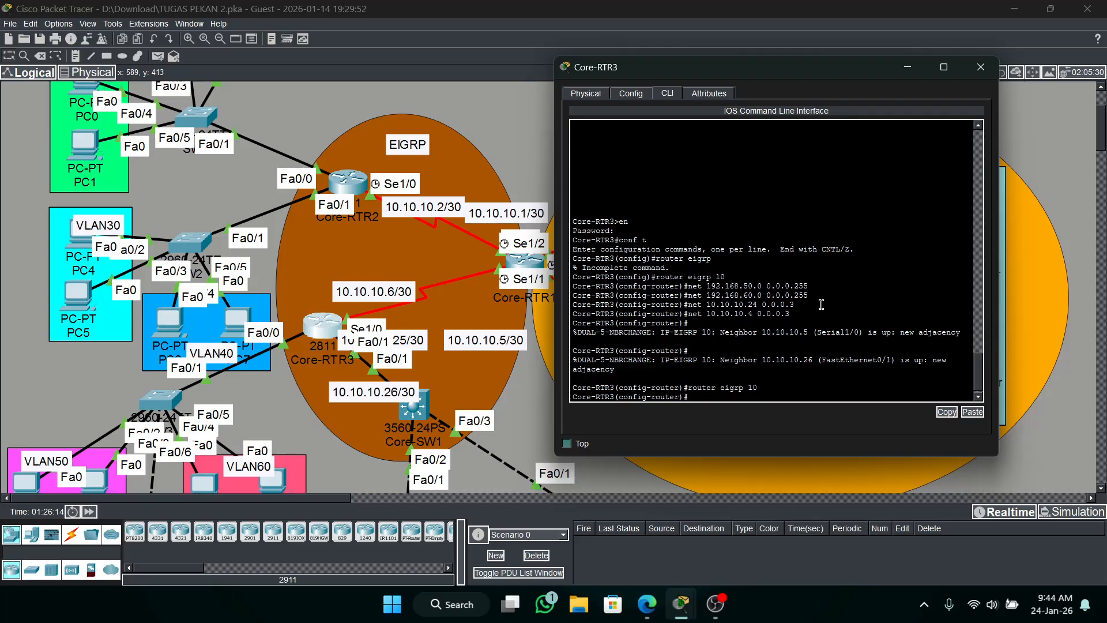
pyautogui.write('no au')
pyautogui.press('Tab')
pyautogui.press('Return')
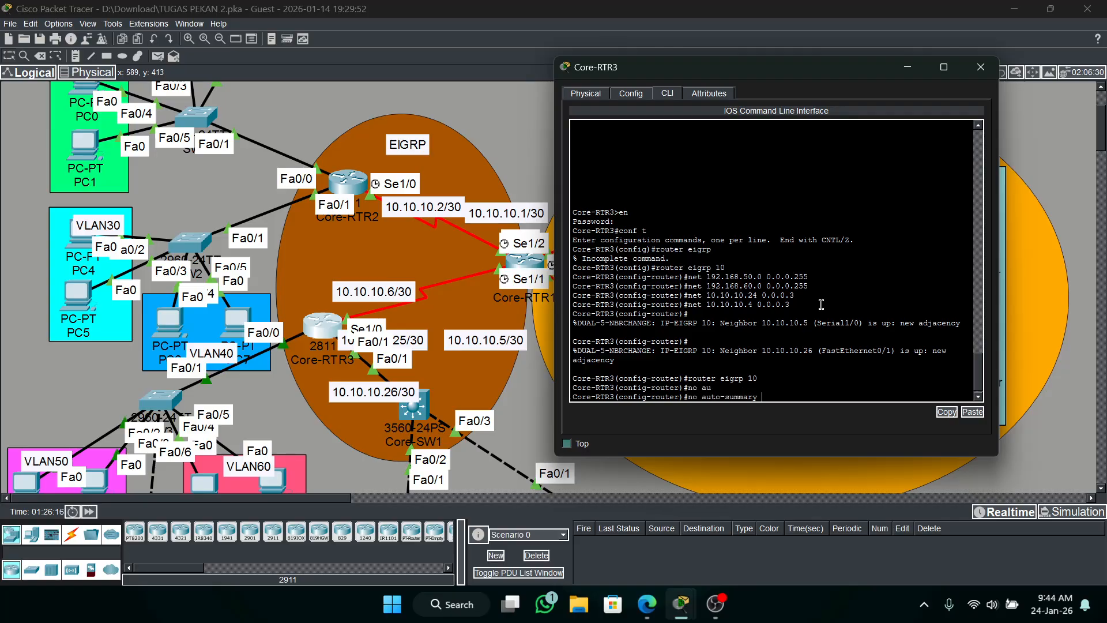
pyautogui.press('Return')
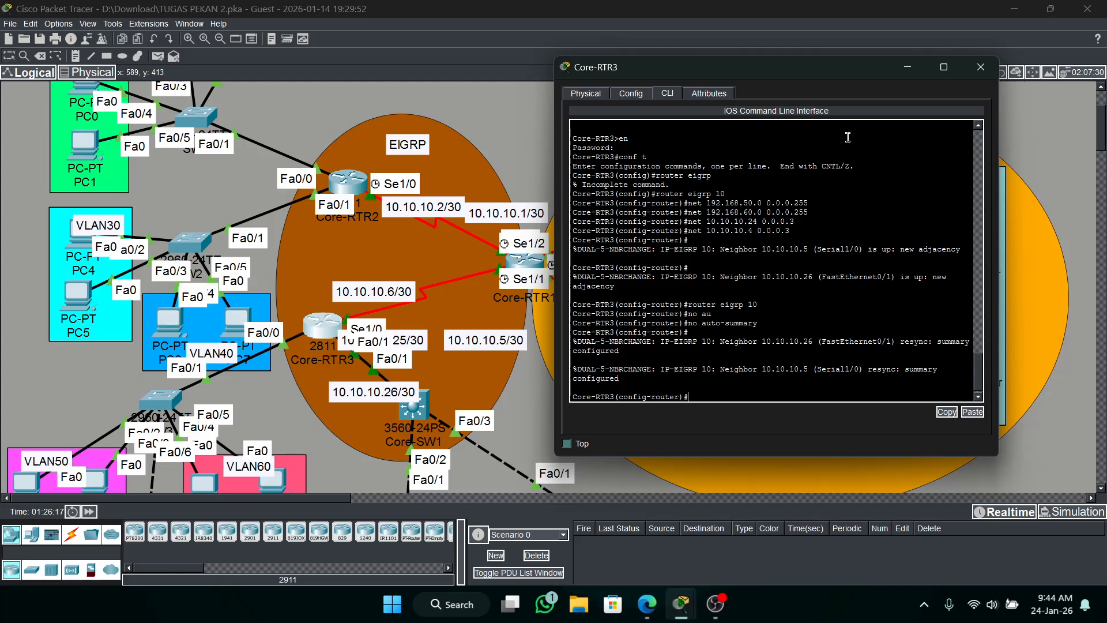
pyautogui.click(907, 67)
# Turn off EIGRP 10 auto-summary on Core-RTR1 and minimize its window.
pyautogui.click(539, 269)
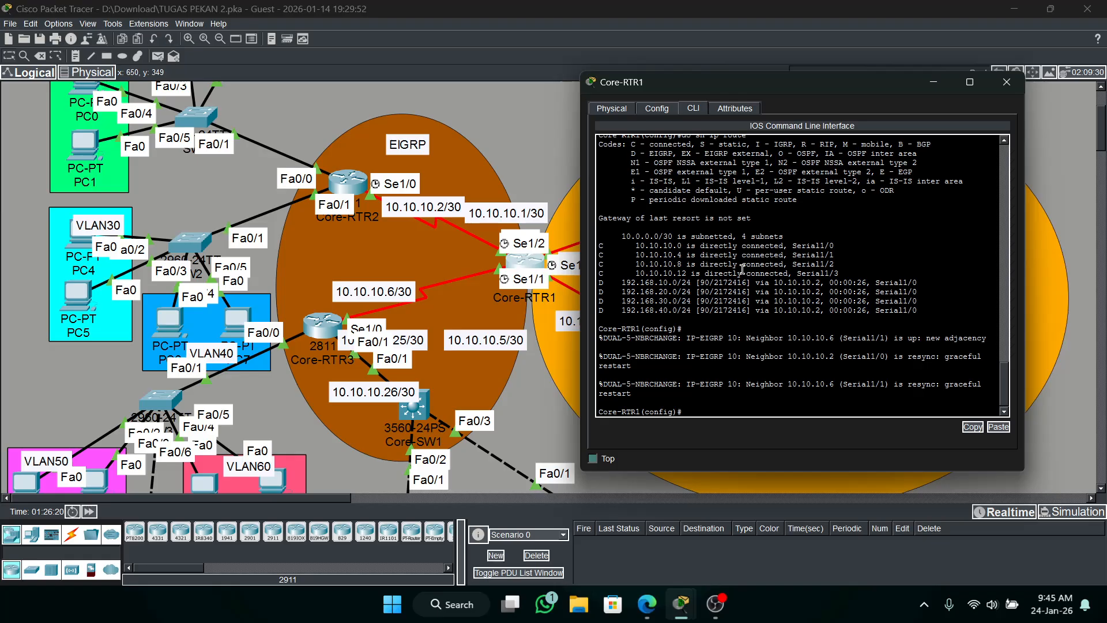
pyautogui.write('ro')
pyautogui.press('Tab')
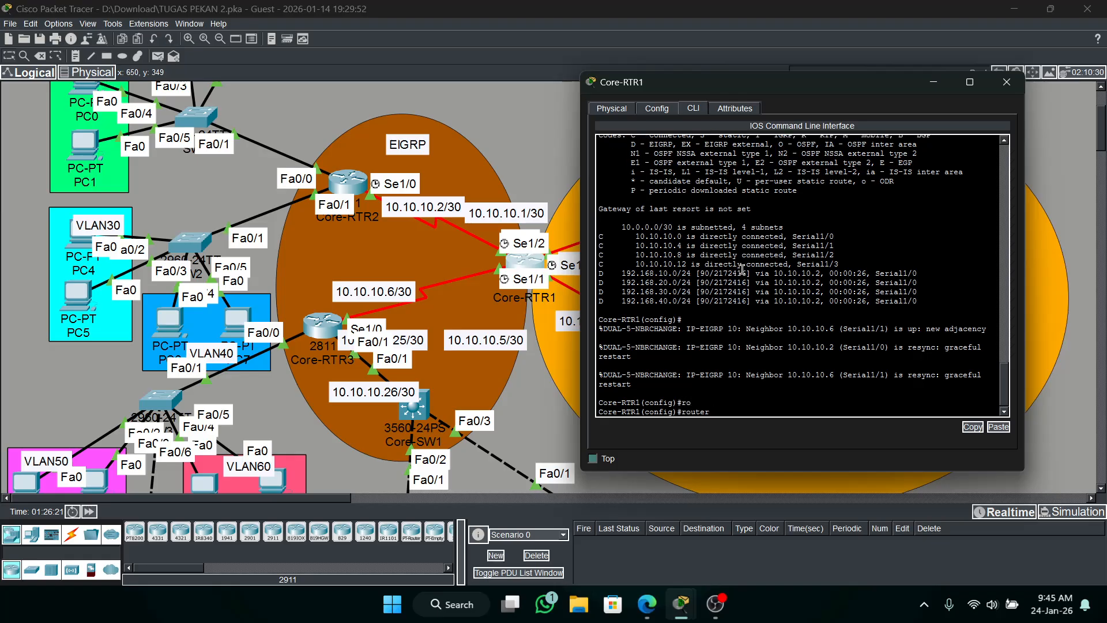
pyautogui.write('e')
pyautogui.press('Tab')
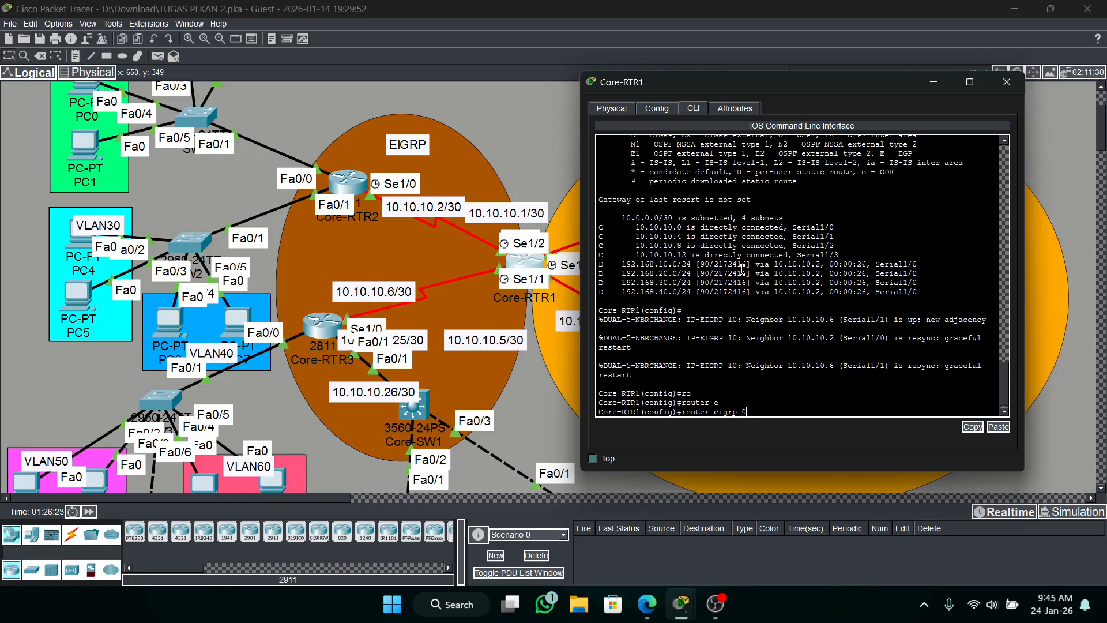
pyautogui.write('10')
pyautogui.press('Return')
pyautogui.write('no')
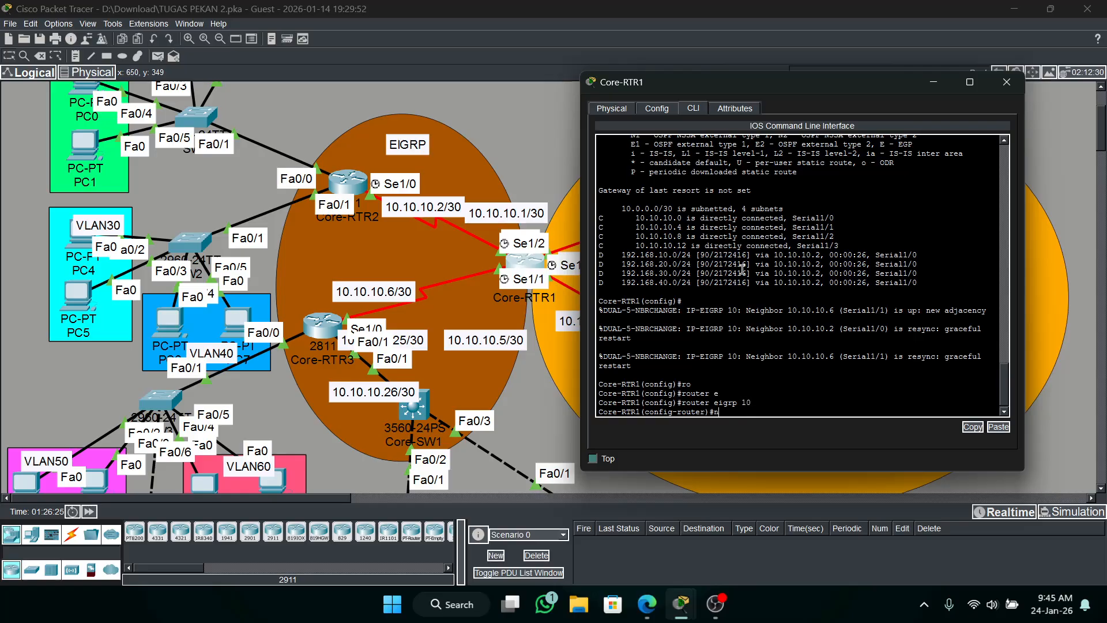
pyautogui.press('Tab')
pyautogui.write('a')
pyautogui.press('Tab')
pyautogui.press('Return')
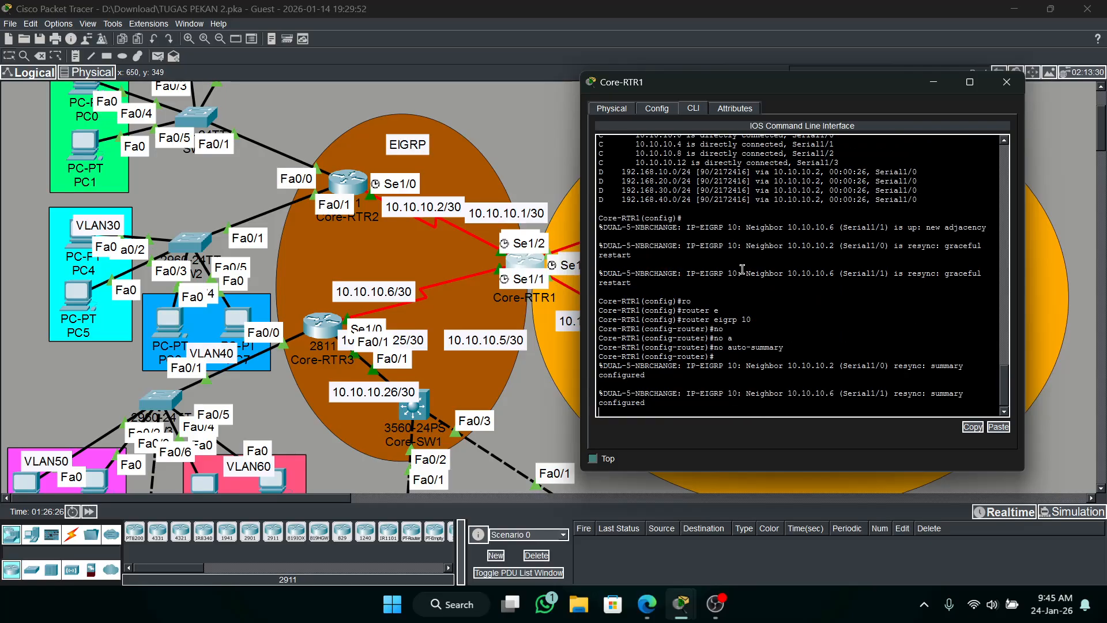
pyautogui.click(933, 82)
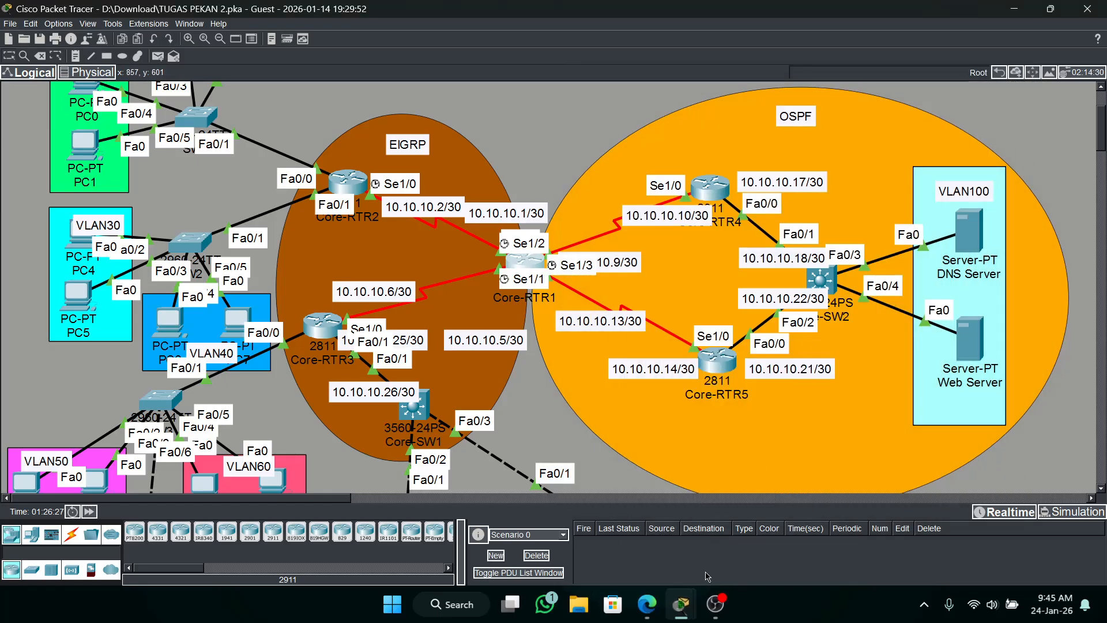
# Check the activity results and examine the EIGRP, OSPF and port assessment items from Core-RTR1 through Core-SW1.
pyautogui.moveTo(684, 597)
pyautogui.click(559, 561)
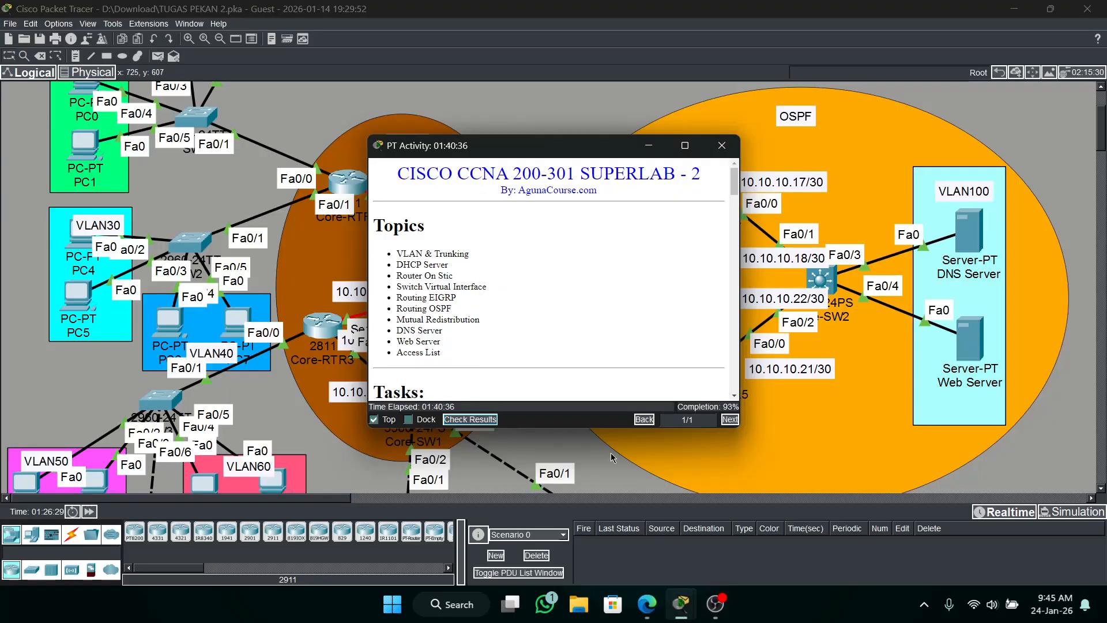
pyautogui.click(477, 422)
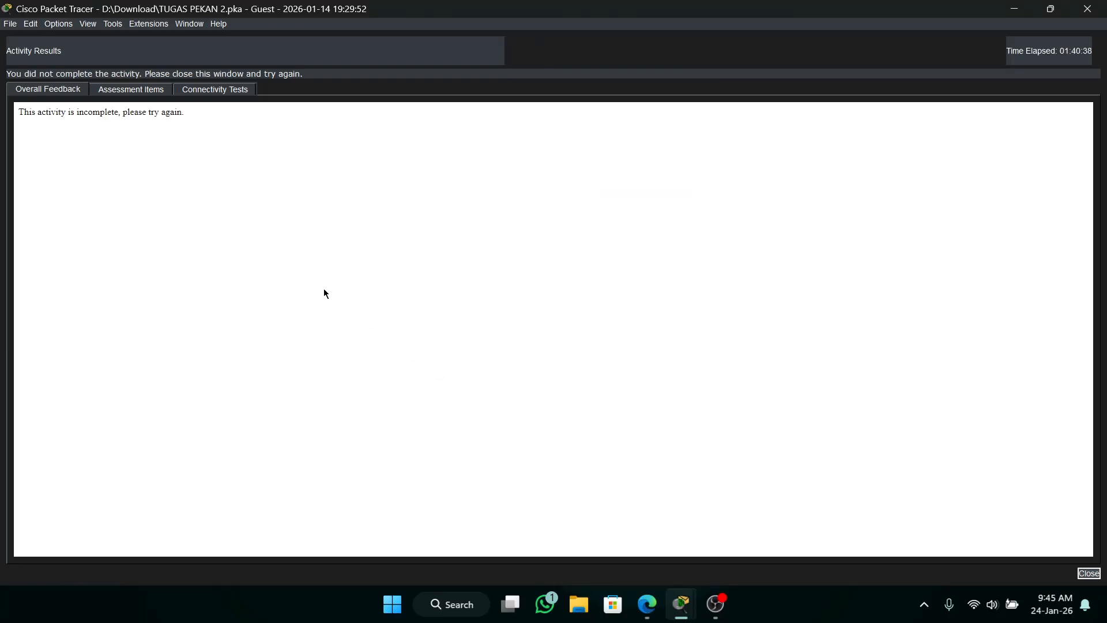
pyautogui.click(151, 91)
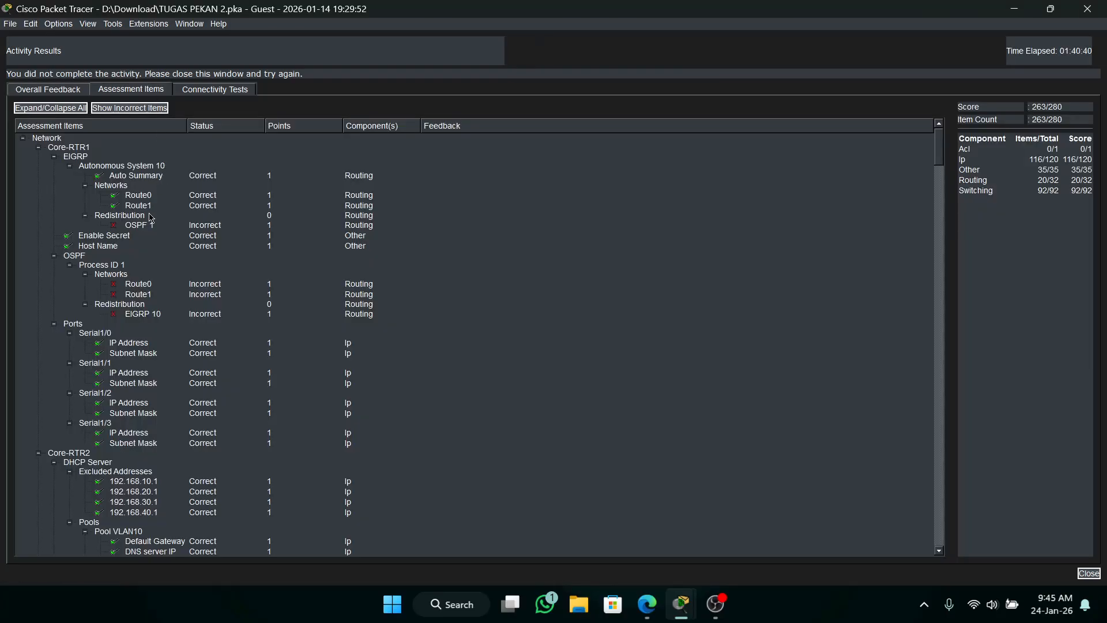
pyautogui.scroll(-10, 147, 365)
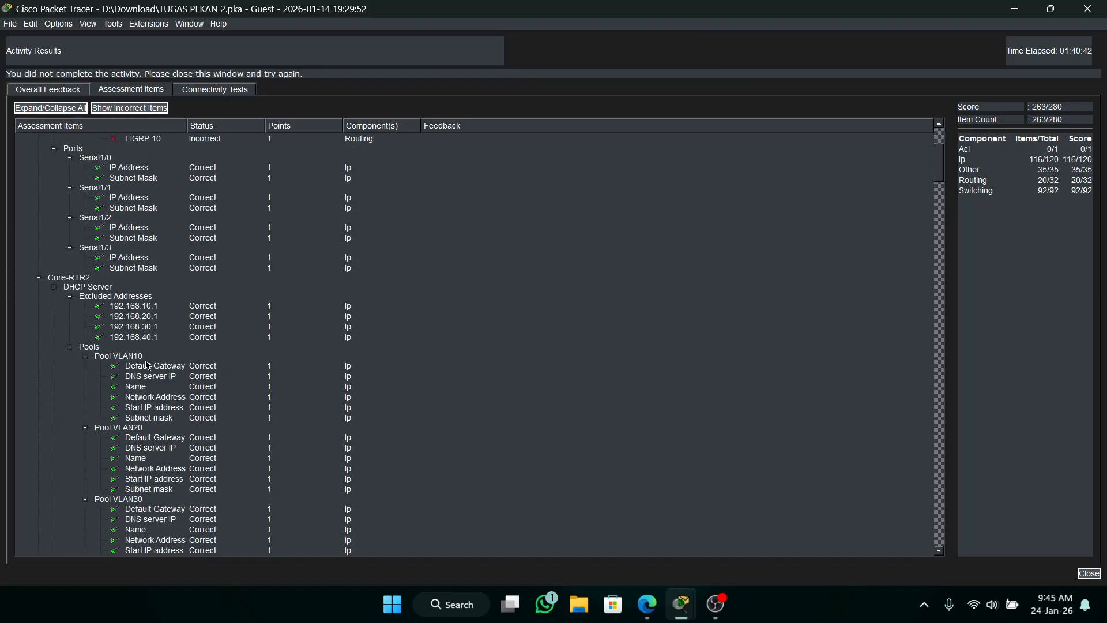
pyautogui.scroll(-20, 147, 365)
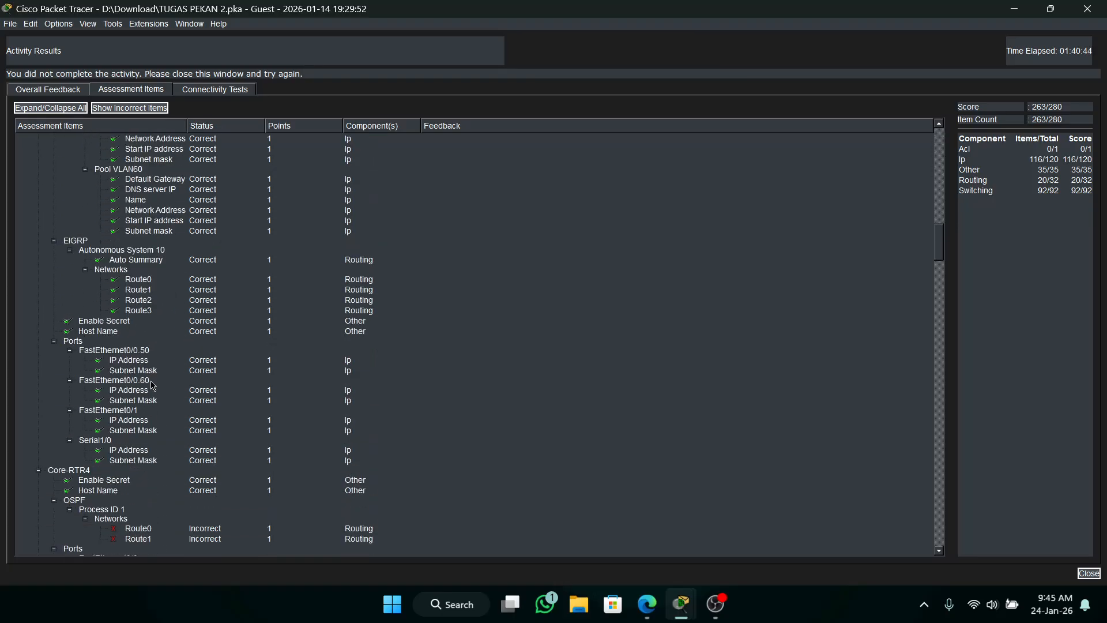
pyautogui.scroll(-3, 156, 371)
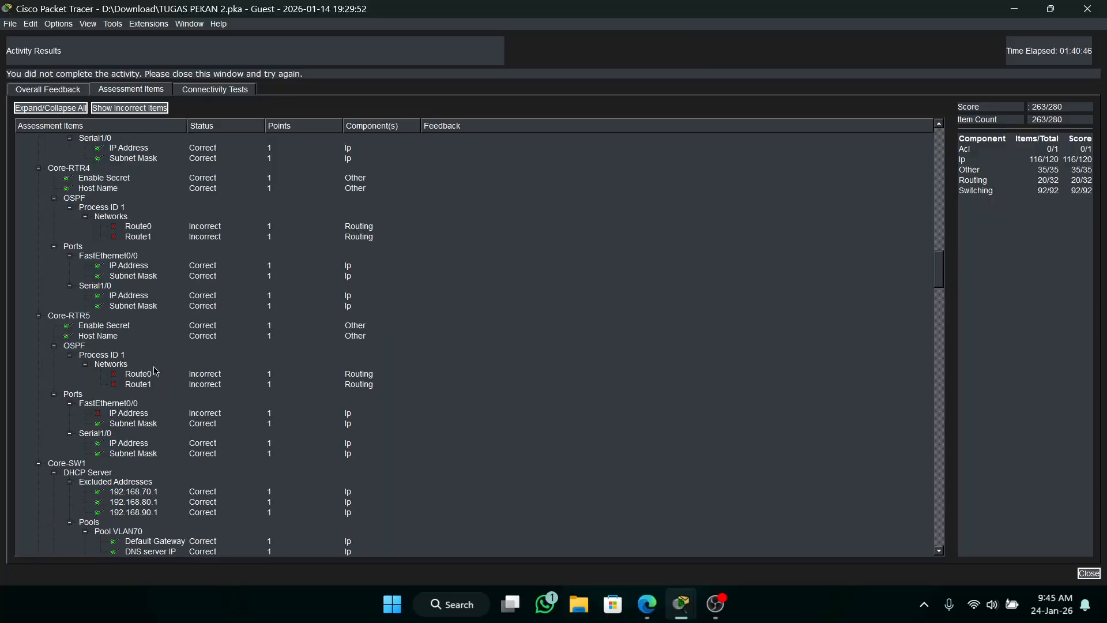
pyautogui.scroll(20, 156, 371)
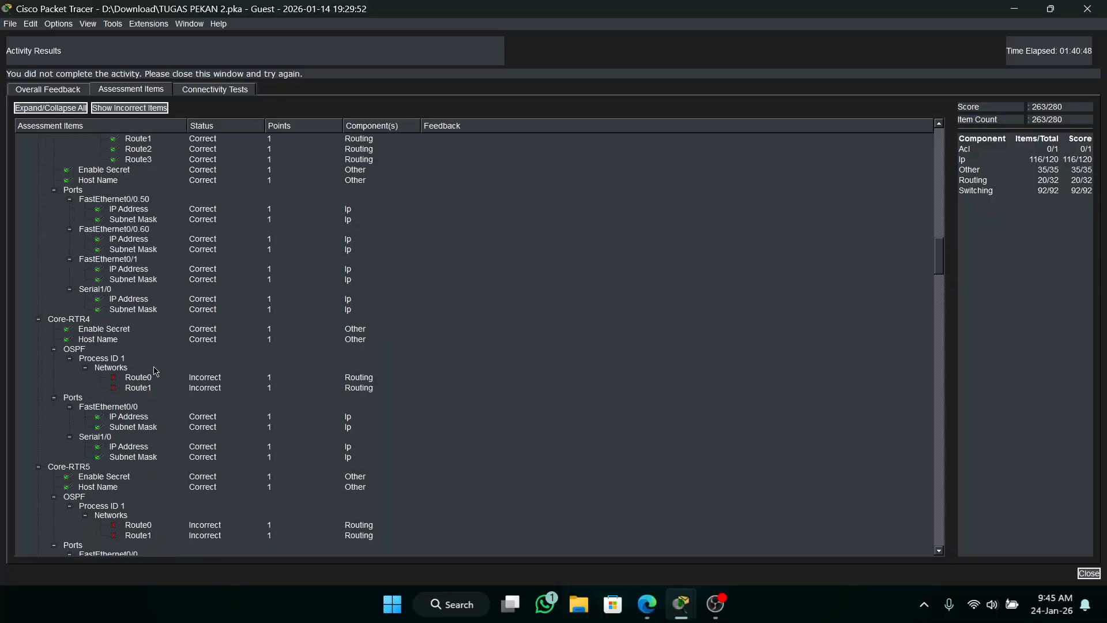
pyautogui.scroll(12, 157, 369)
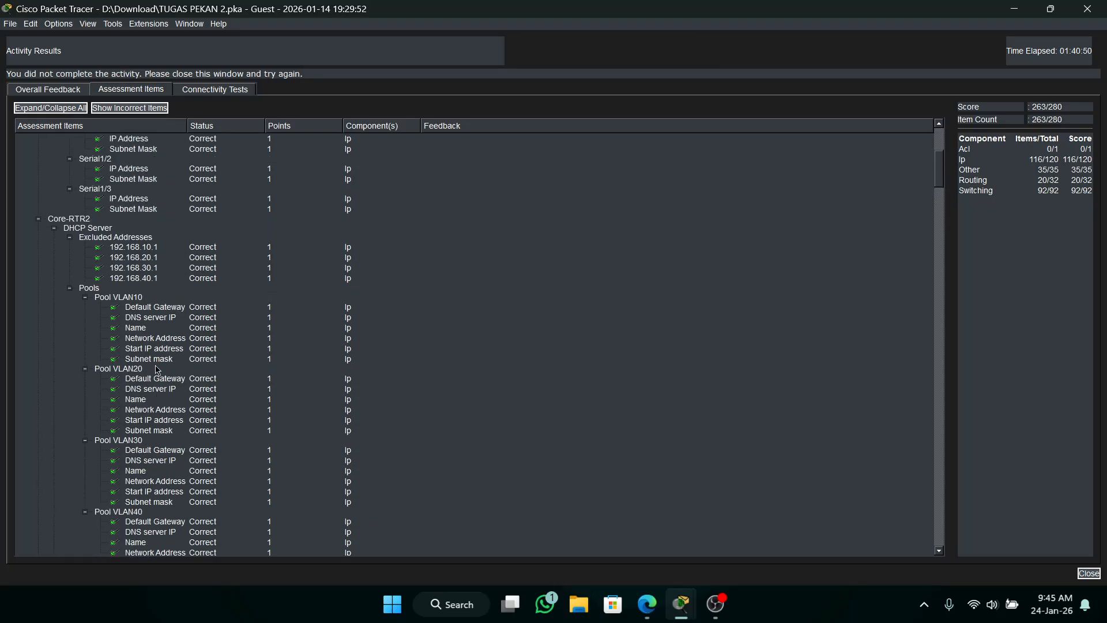
pyautogui.scroll(-20, 157, 369)
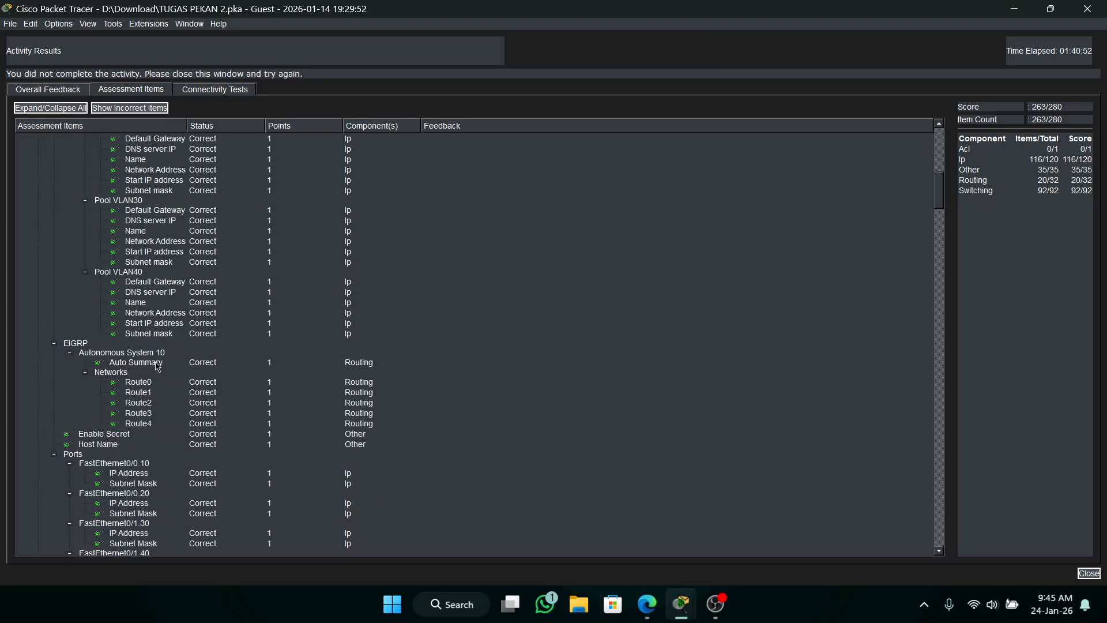
pyautogui.scroll(-4, 167, 358)
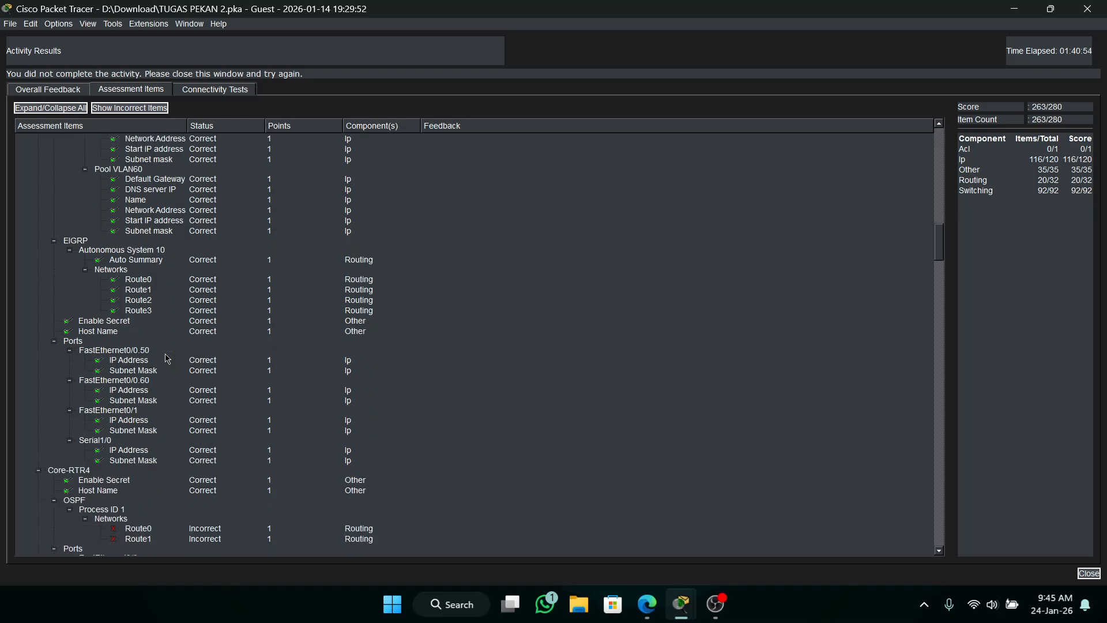
pyautogui.scroll(-9, 167, 359)
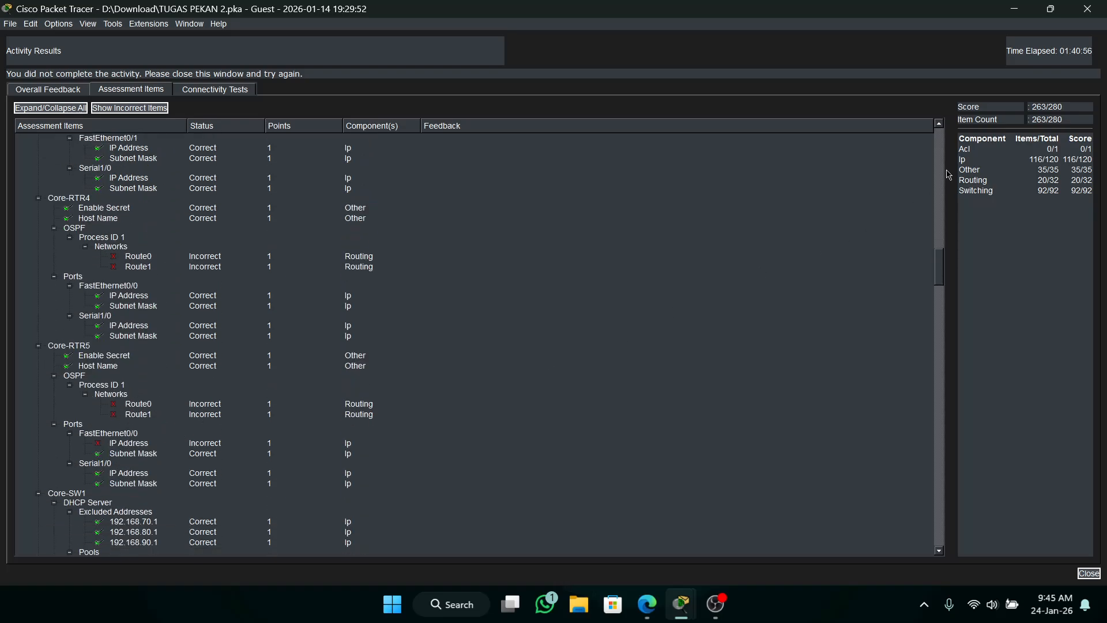
# Minimize the Core-RTR4 and Core-RTR2 windows, restore the main Packet Tracer window and close the activity results.
pyautogui.click(1014, 9)
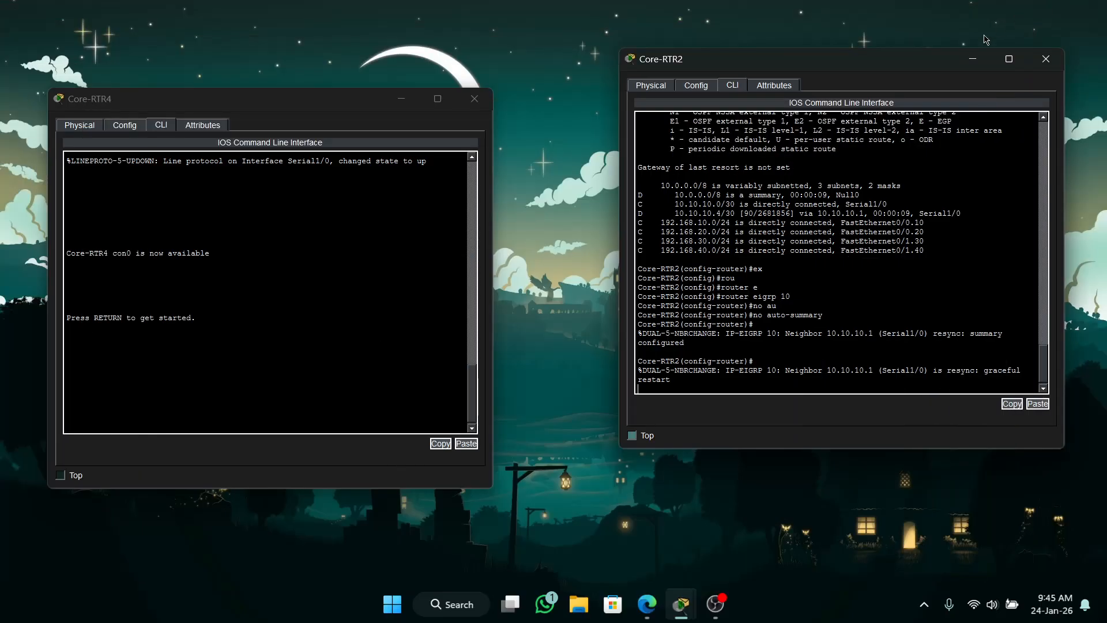
pyautogui.click(401, 99)
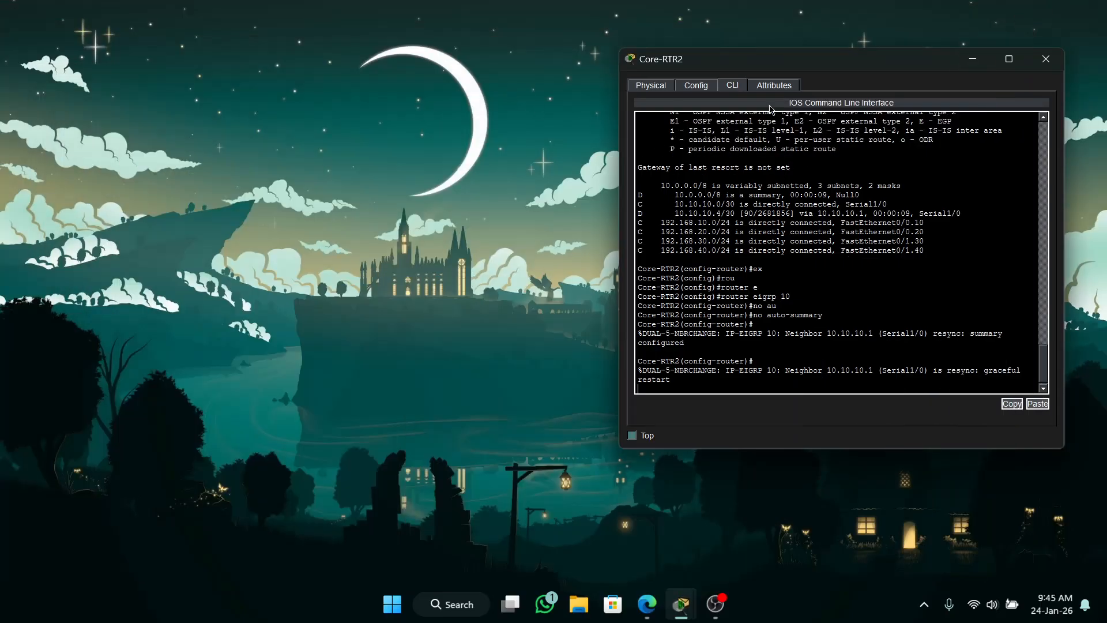
pyautogui.click(972, 64)
pyautogui.click(680, 603)
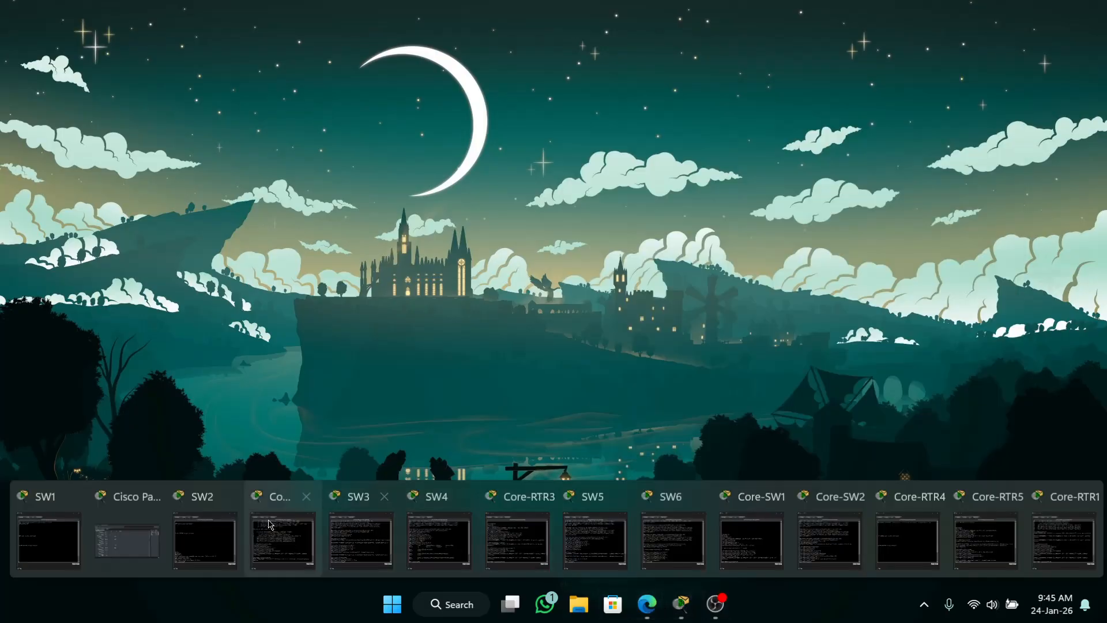
pyautogui.click(131, 529)
pyautogui.click(1088, 9)
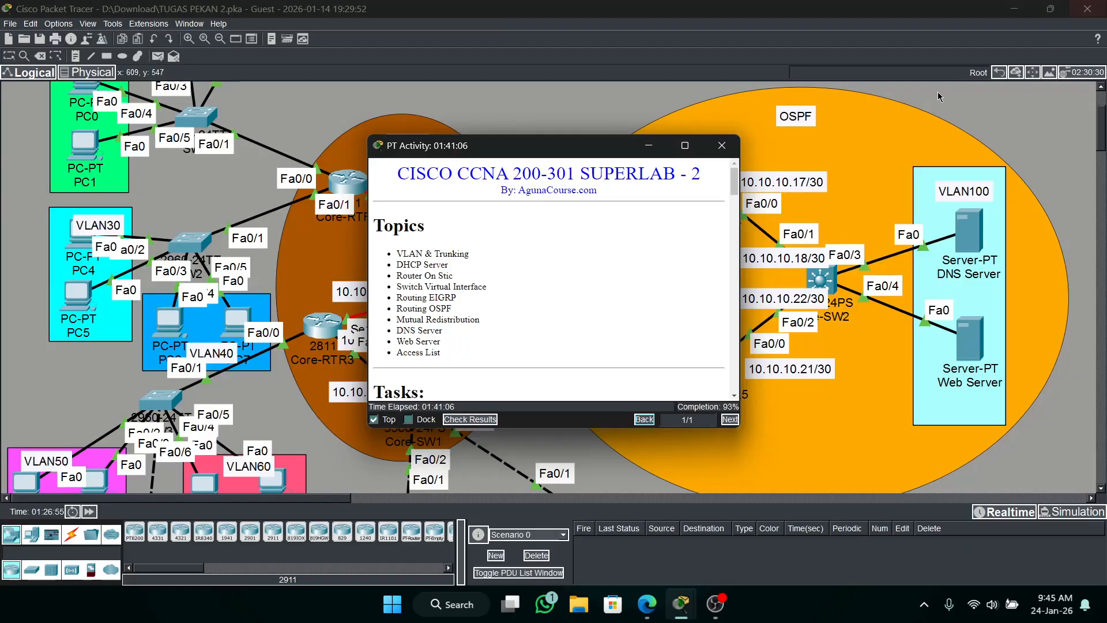
# Minimize the activity window, reopen the Core-RTR1 CLI and switch from EIGRP configuration to OSPF process 1.
pyautogui.click(649, 145)
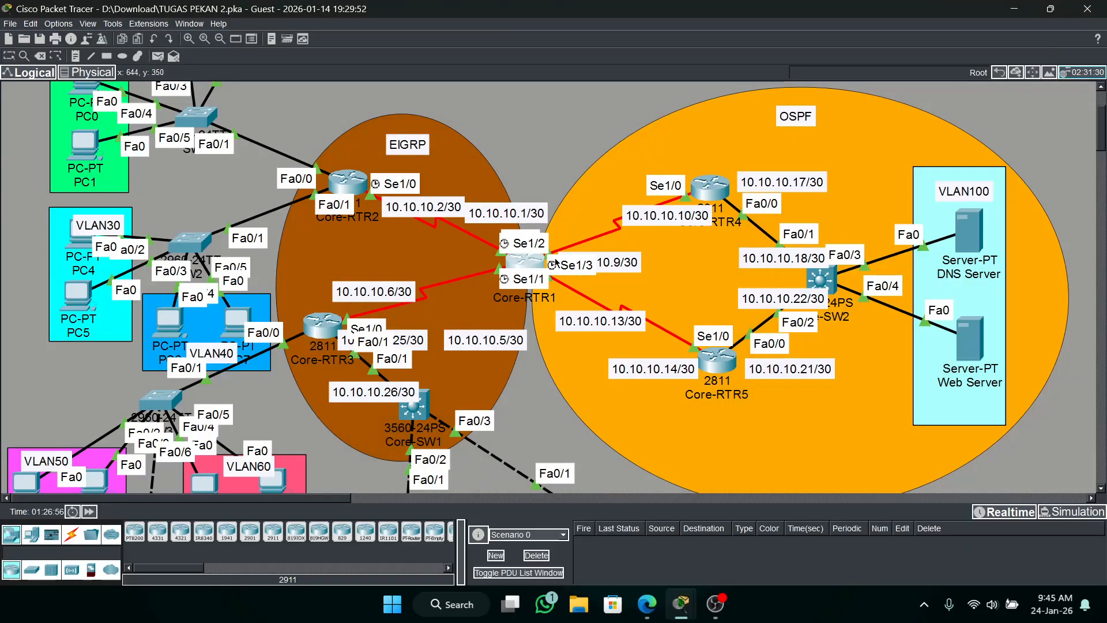
pyautogui.click(521, 259)
pyautogui.moveTo(750, 78); pyautogui.dragTo(205, 95)
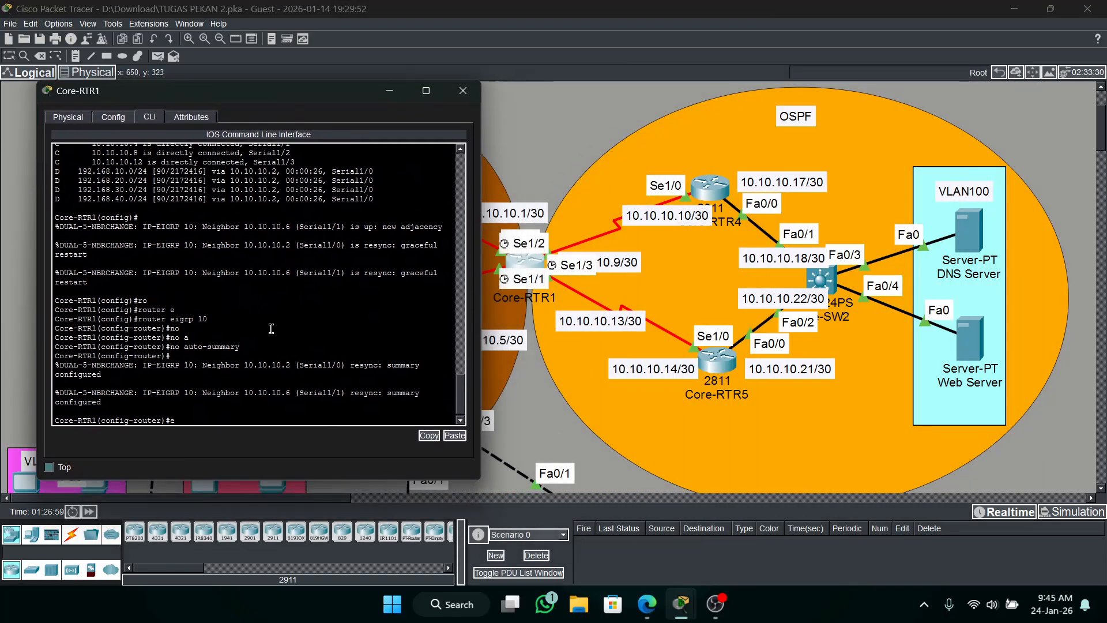
pyautogui.write('x')
pyautogui.press('Return')
pyautogui.write('rou')
pyautogui.press('Tab')
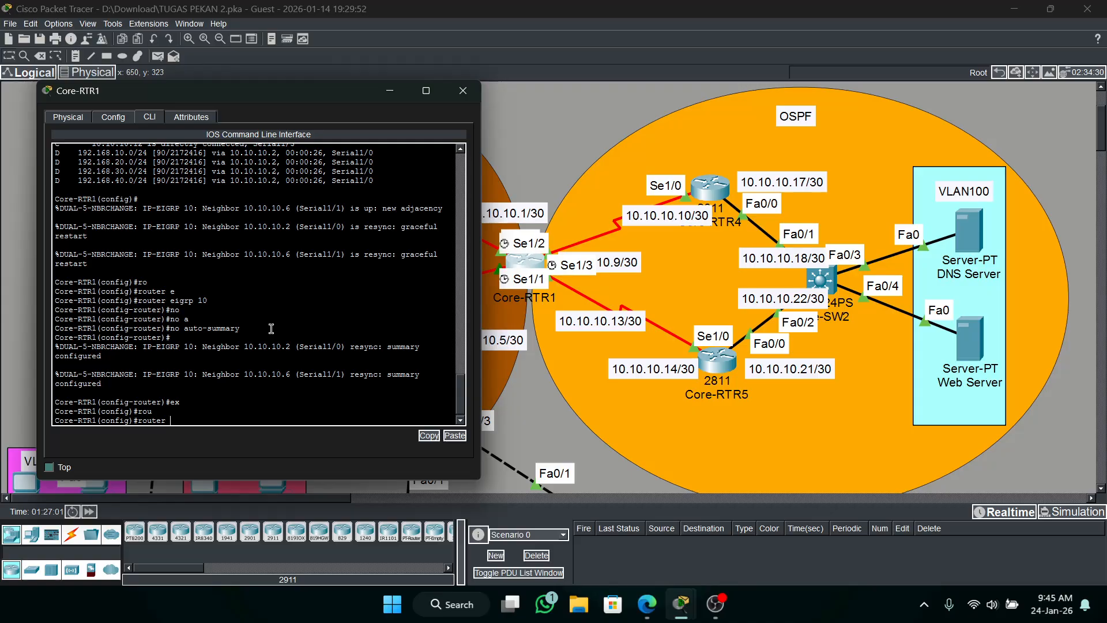
pyautogui.write('o')
pyautogui.press('Tab')
pyautogui.write('1')
pyautogui.press('Return')
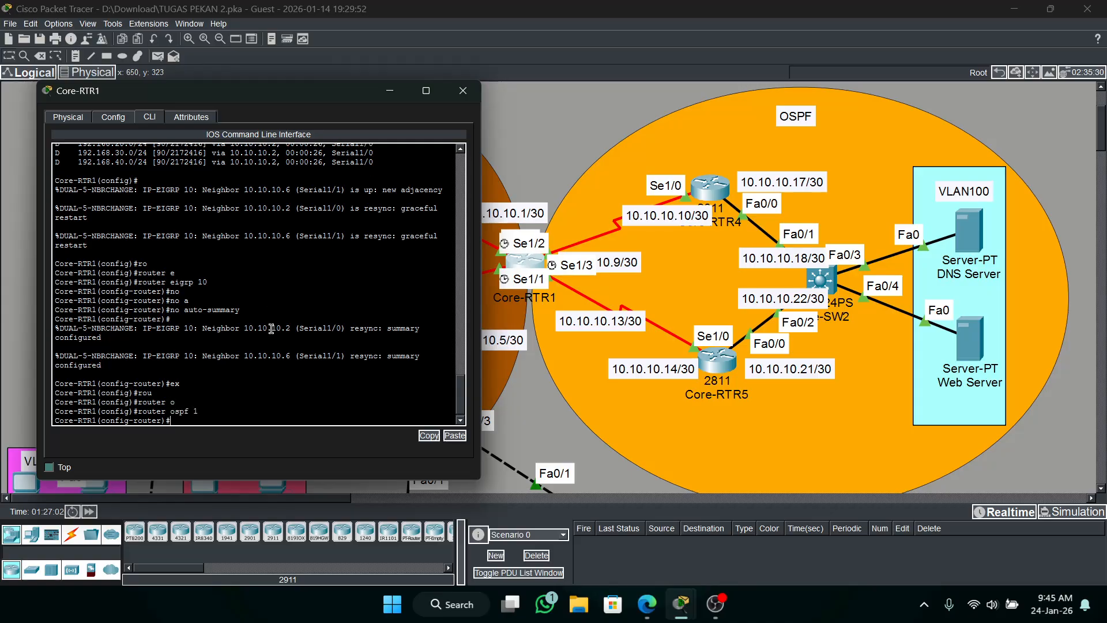
# Advertise network 10.10.10.8 with wildcard 0.0.0.3 in area 0 under OSPF 1 on Core-RTR1.
pyautogui.write('net')
pyautogui.write('10.10.10.8 0')
pyautogui.write('.0.0.3 are')
pyautogui.press('Tab')
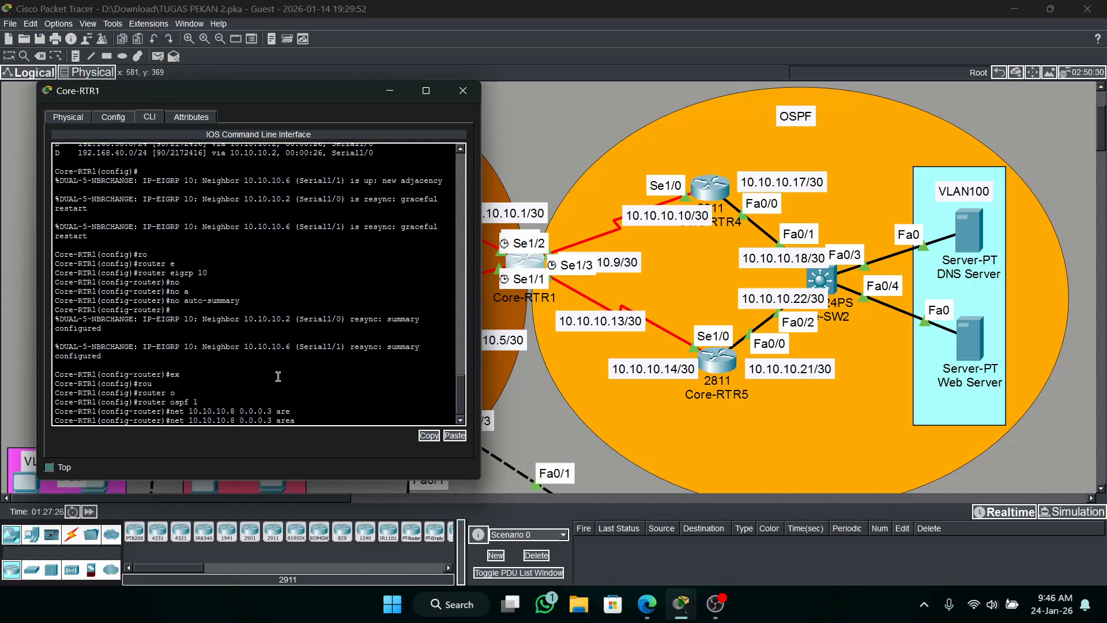
pyautogui.write('ba')
pyautogui.press('Tab')
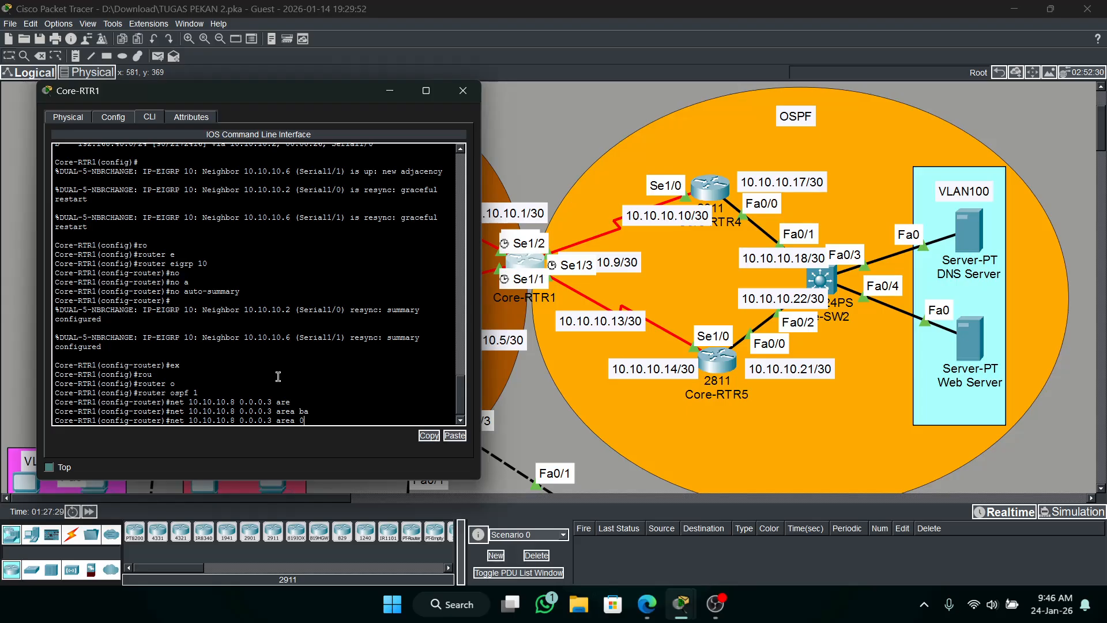
pyautogui.write('0')
pyautogui.press('Return')
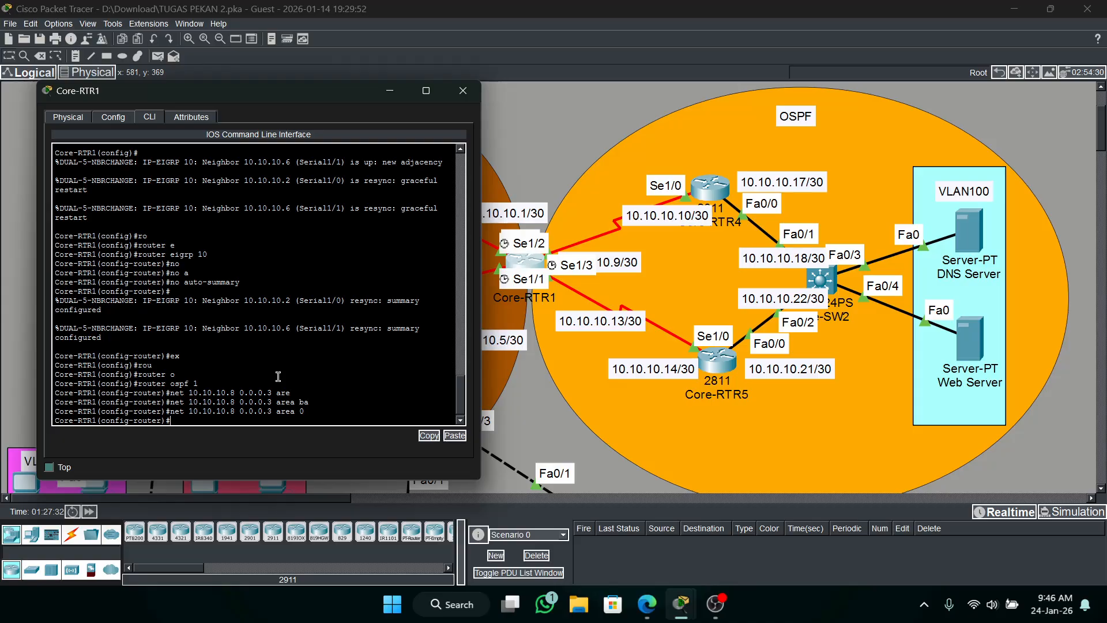
# Add network 10.10.10.12 0.0.0.3 area 0 to OSPF 1 on Core-RTR1.
pyautogui.press('Up')
pyautogui.press('Left')
pyautogui.press('BackSpace')
pyautogui.write('12')
pyautogui.press('Return')
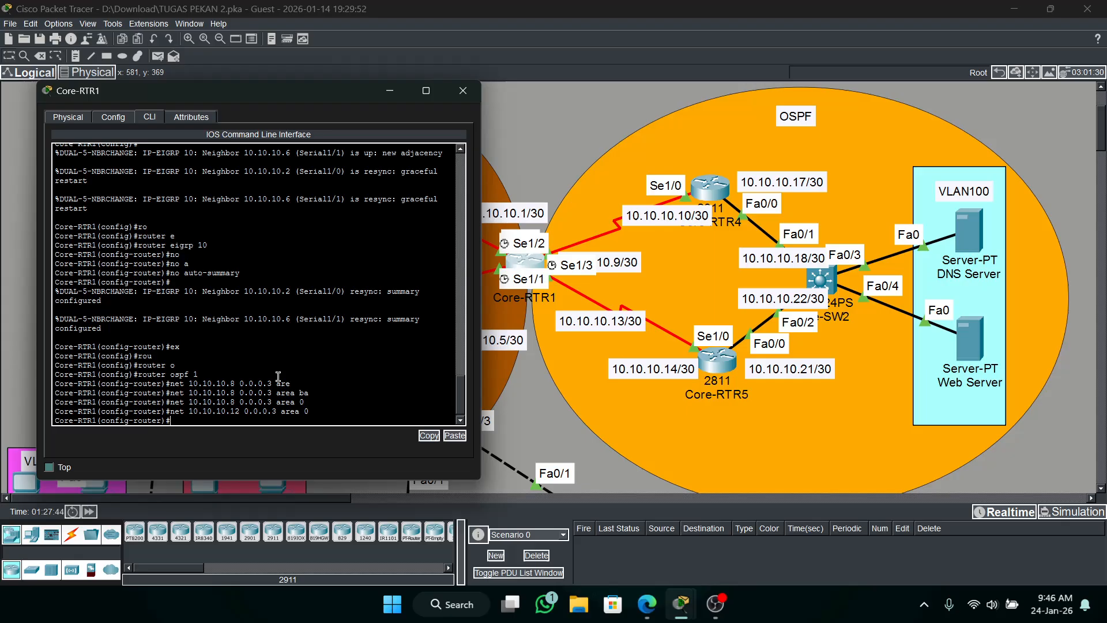
# Open the Core-RTR4 CLI, enter the enable password, and go through global configuration into router ospf 1.
pyautogui.click(706, 194)
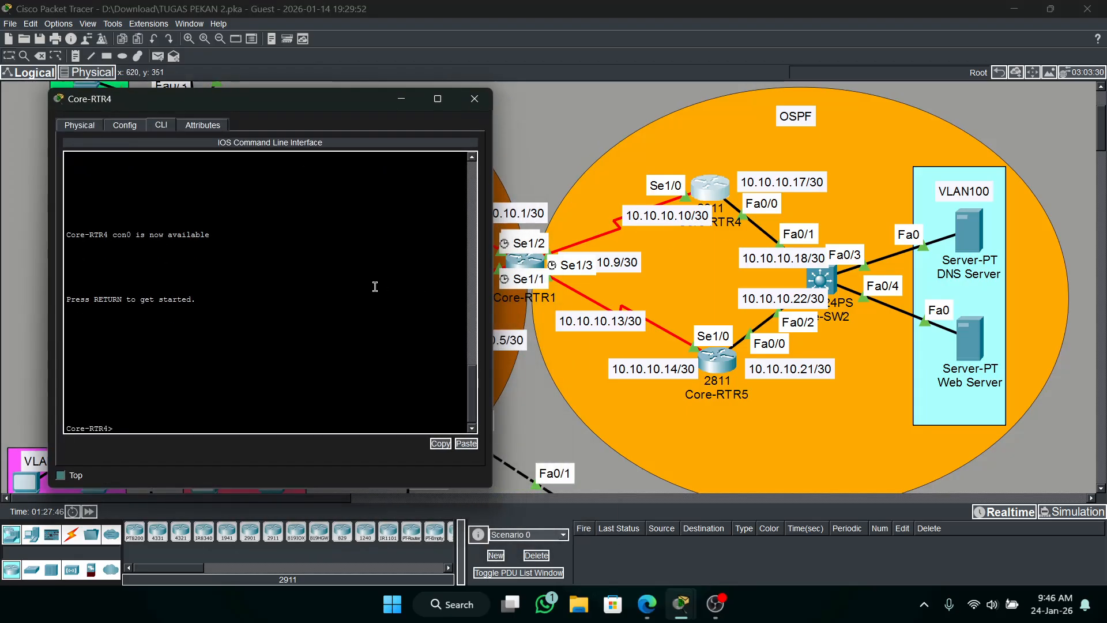
pyautogui.write('en')
pyautogui.press('Return')
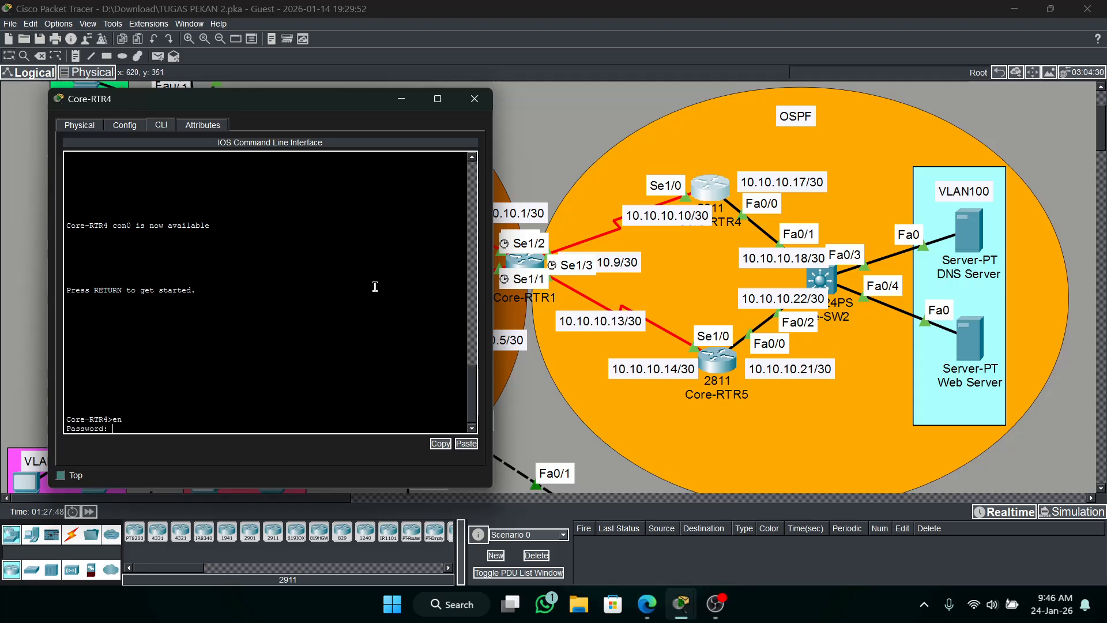
pyautogui.press('Return')
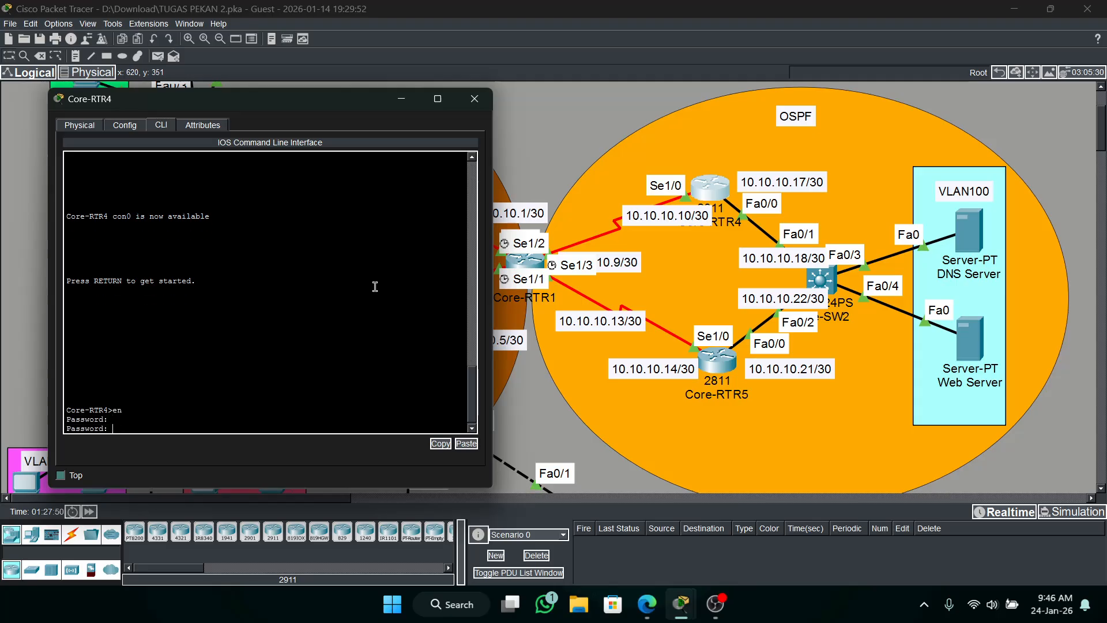
pyautogui.press('Return')
pyautogui.write('conf t')
pyautogui.press('Return')
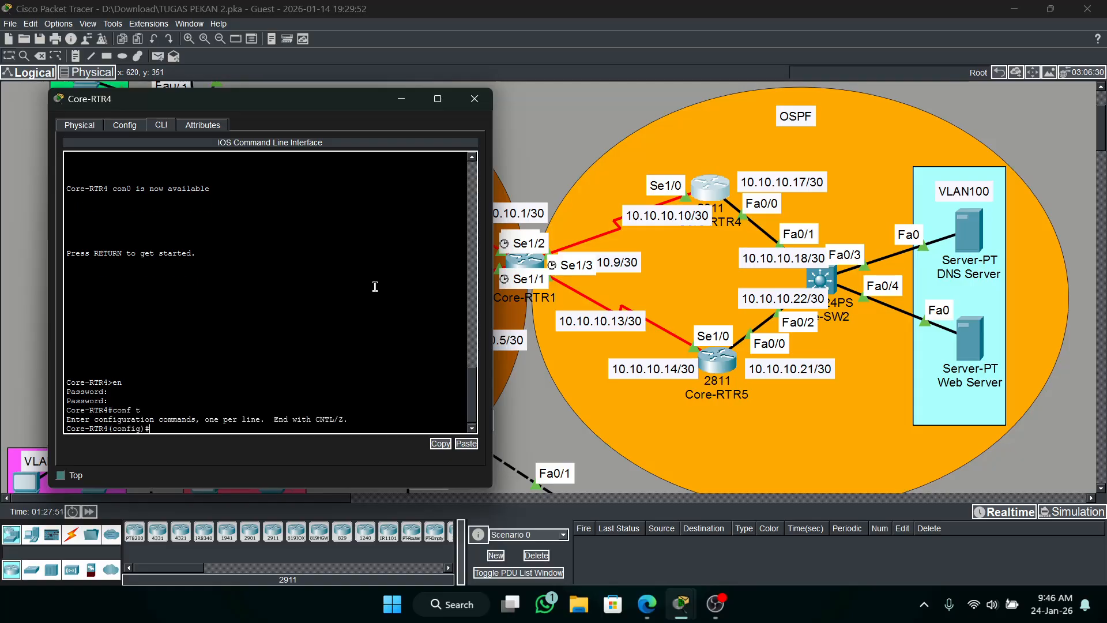
pyautogui.write('router ospf 1')
pyautogui.press('Return')
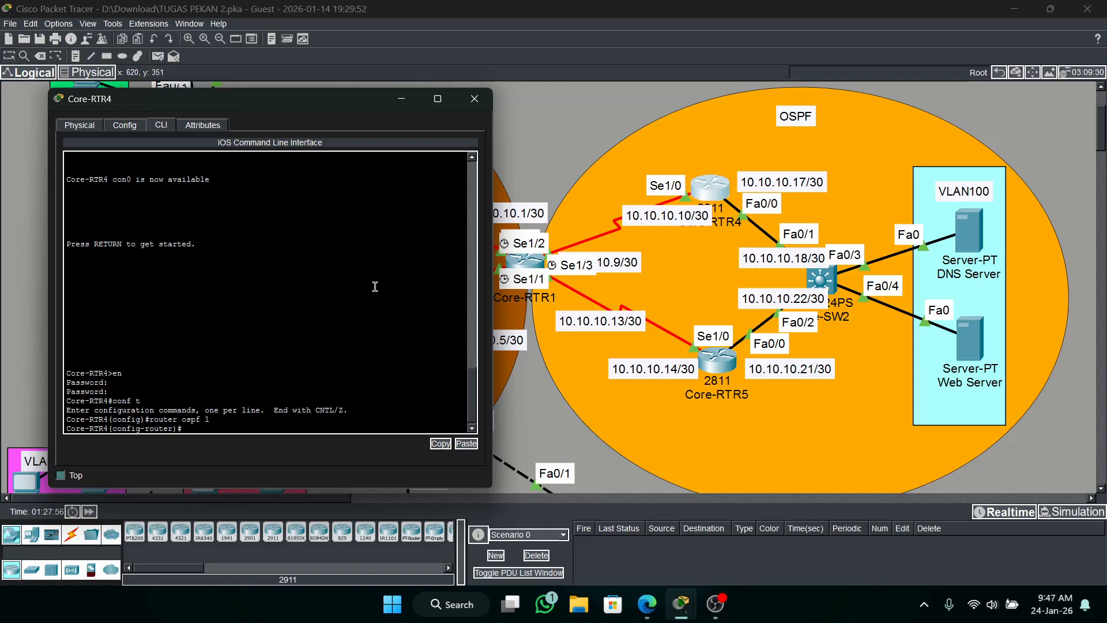
# Advertise network 10.10.10.8 0.0.0.3 in area 0 under OSPF 1 on Core-RTR4.
pyautogui.write('net 10.10.10.8 0.0.0.3 area 0')
pyautogui.press('Return')
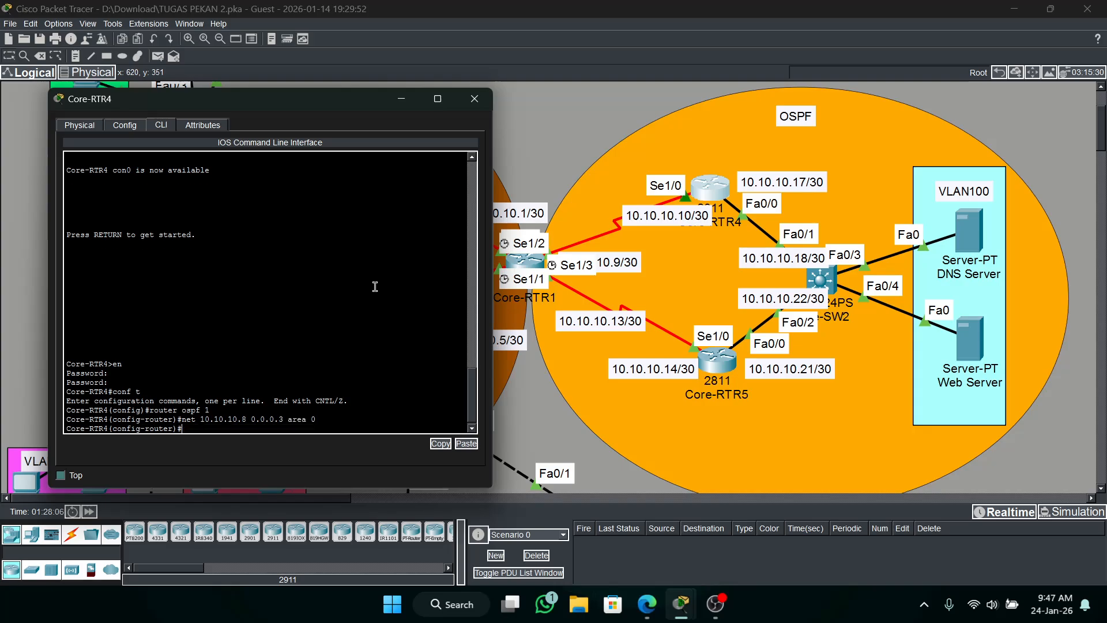
# Add network 10.10.10.12 0.0.0.3 area 0 to OSPF 1 on Core-RTR4.
pyautogui.press('Up')
pyautogui.press('Left')
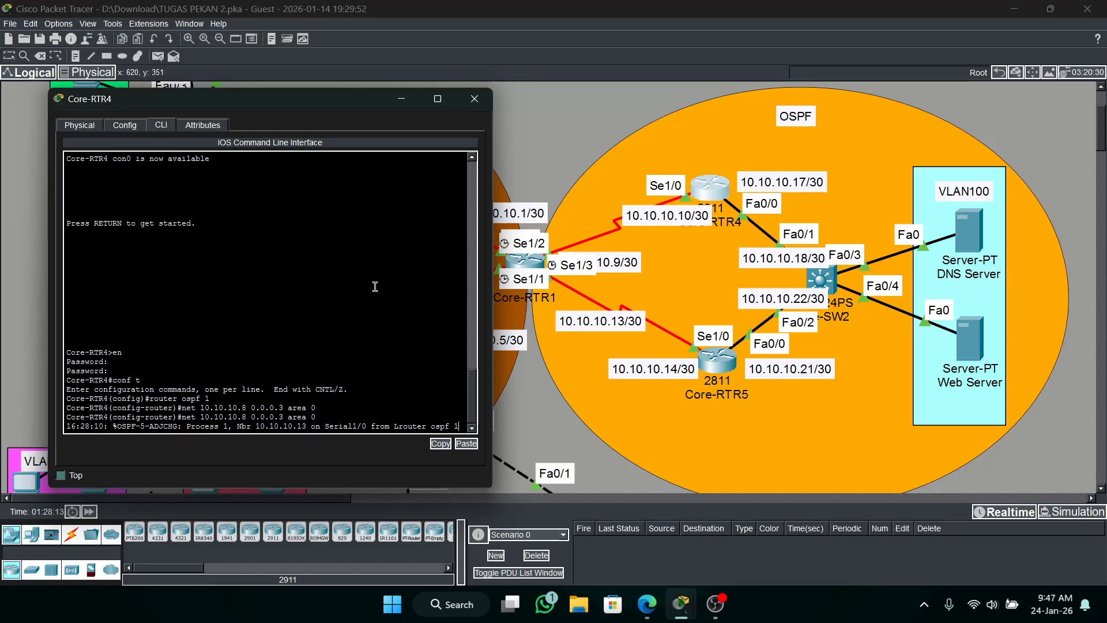
pyautogui.press('Down')
pyautogui.press('Down')
pyautogui.press('Return')
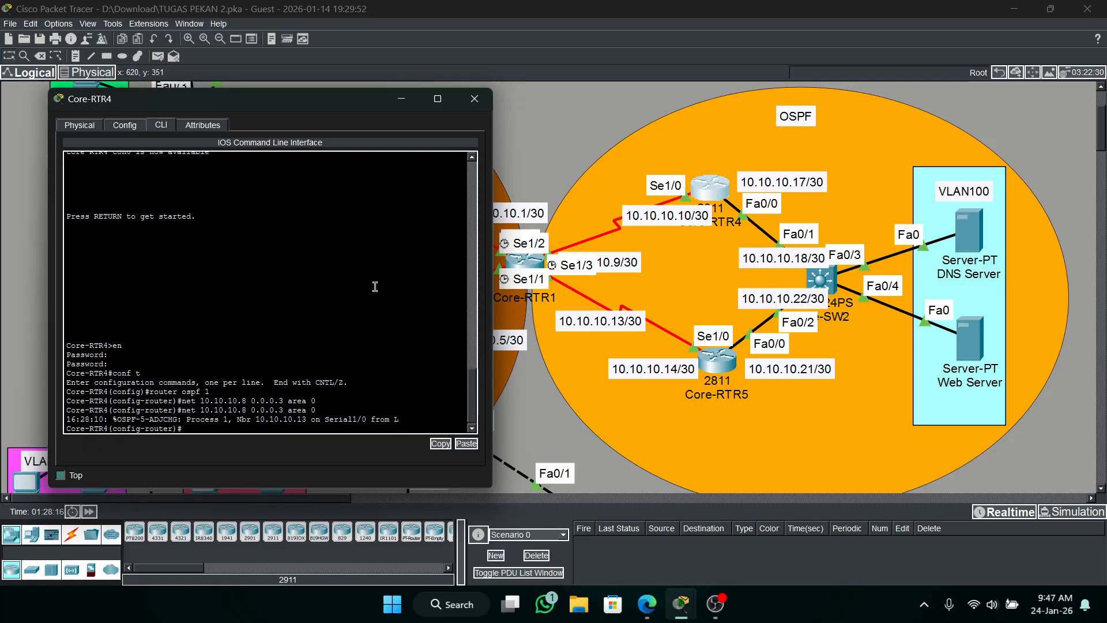
pyautogui.press('Up')
pyautogui.press('Left')
pyautogui.press('Left')
pyautogui.press('Left')
pyautogui.press('Left')
pyautogui.press('Left')
pyautogui.press('Left')
pyautogui.press('Left')
pyautogui.press('Left')
pyautogui.press('Left')
pyautogui.press('Left')
pyautogui.press('Left')
pyautogui.press('Left')
pyautogui.press('Left')
pyautogui.press('Left')
pyautogui.press('BackSpace')
pyautogui.write('12')
pyautogui.press('Return')
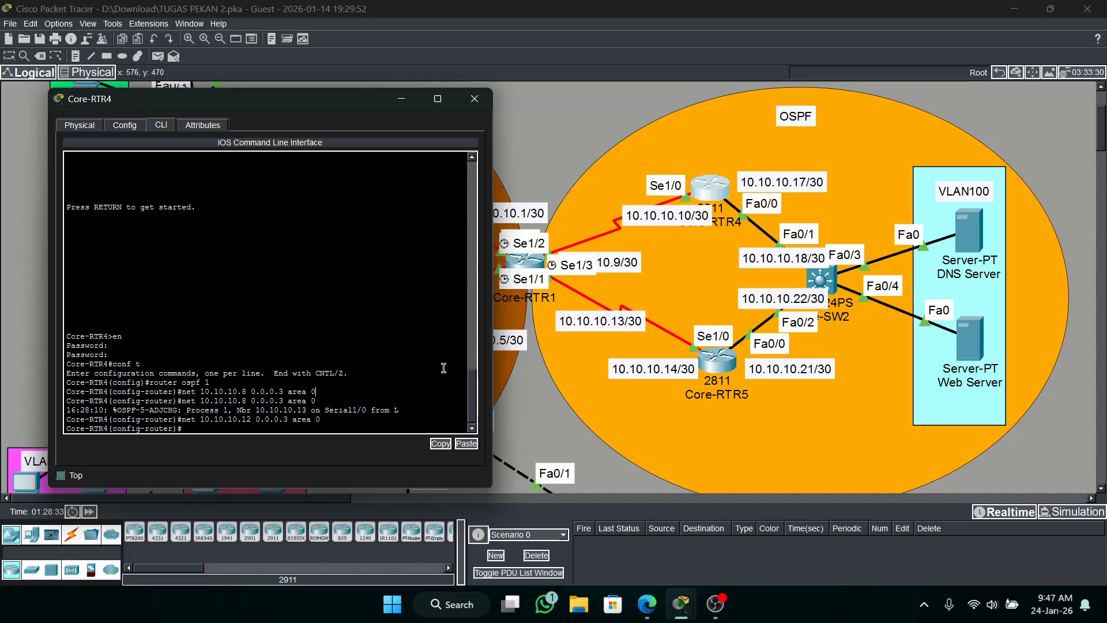
# Display the IP routing table on Core-RTR4, examine its OSPF routes and minimize the window.
pyautogui.write('do sh ip route')
pyautogui.press('Return')
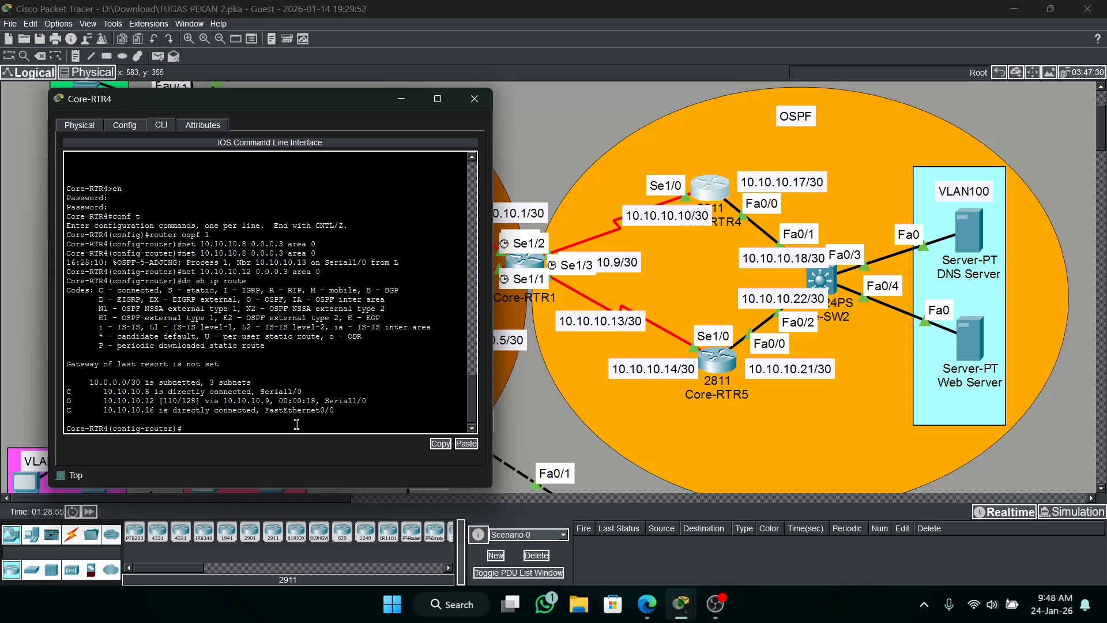
pyautogui.click(401, 99)
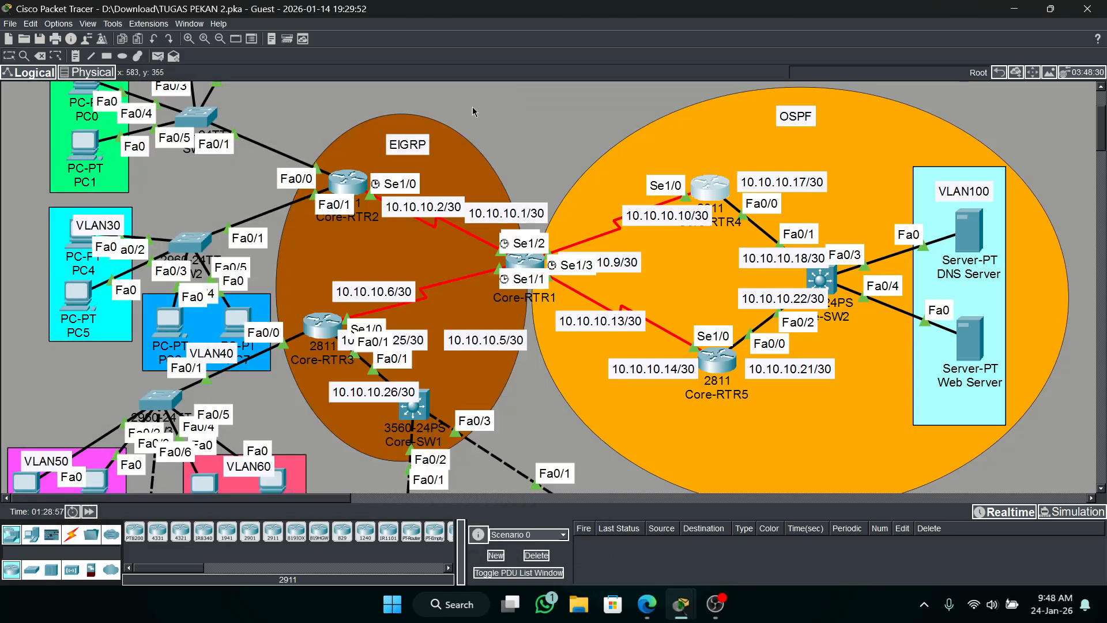
# Open the Core-RTR5 CLI, enter the enable password and enter global configuration mode.
pyautogui.click(717, 360)
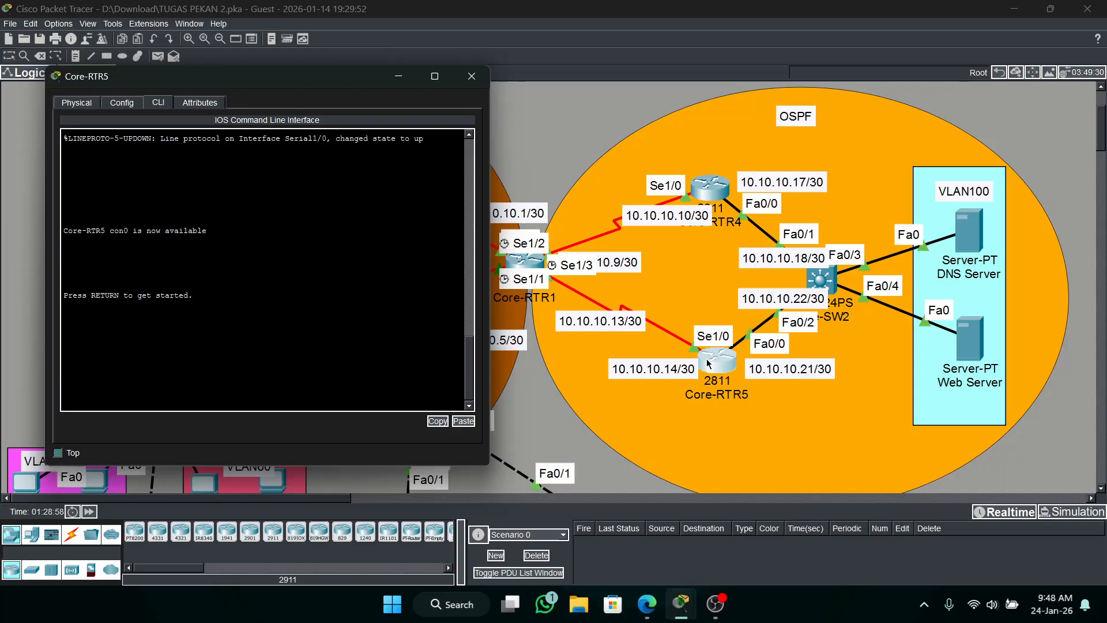
pyautogui.press('Return')
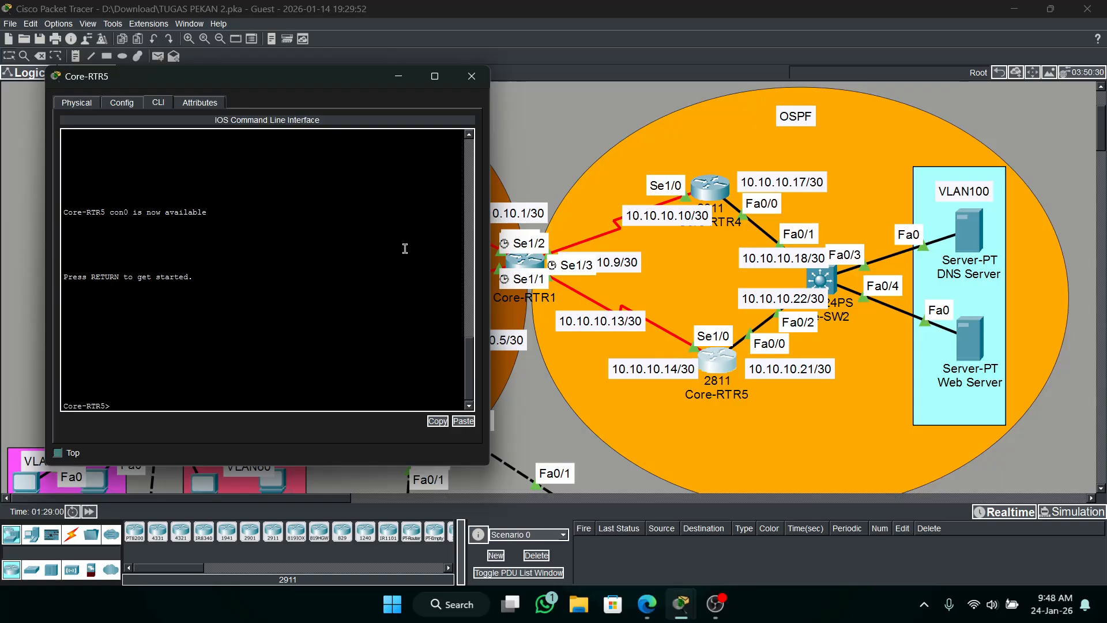
pyautogui.write('en')
pyautogui.press('Return')
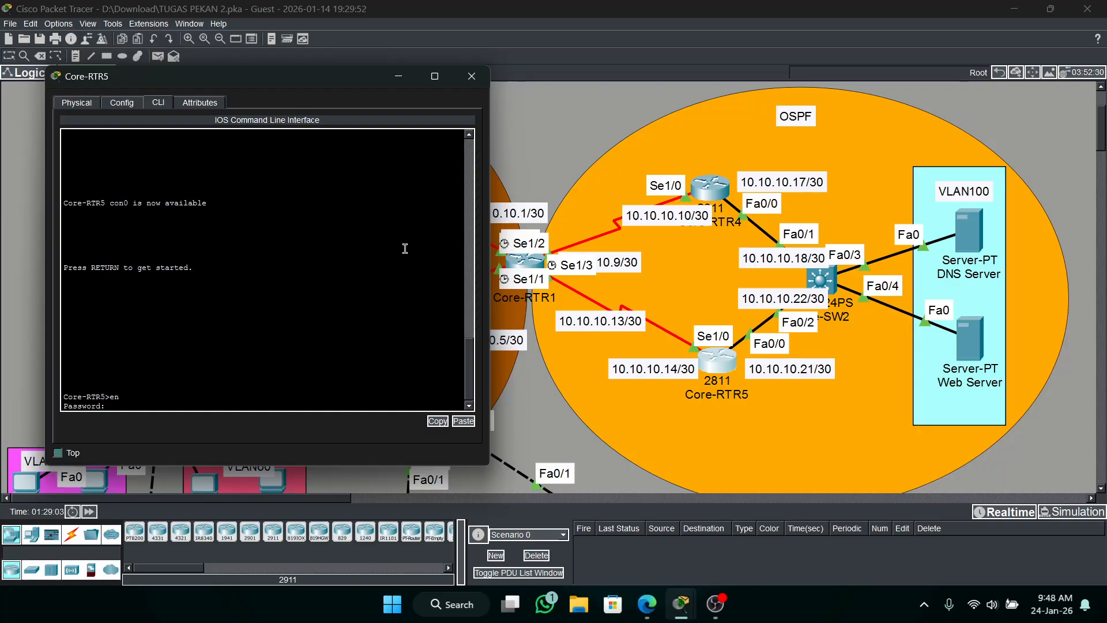
pyautogui.press('Return')
pyautogui.write('conf t')
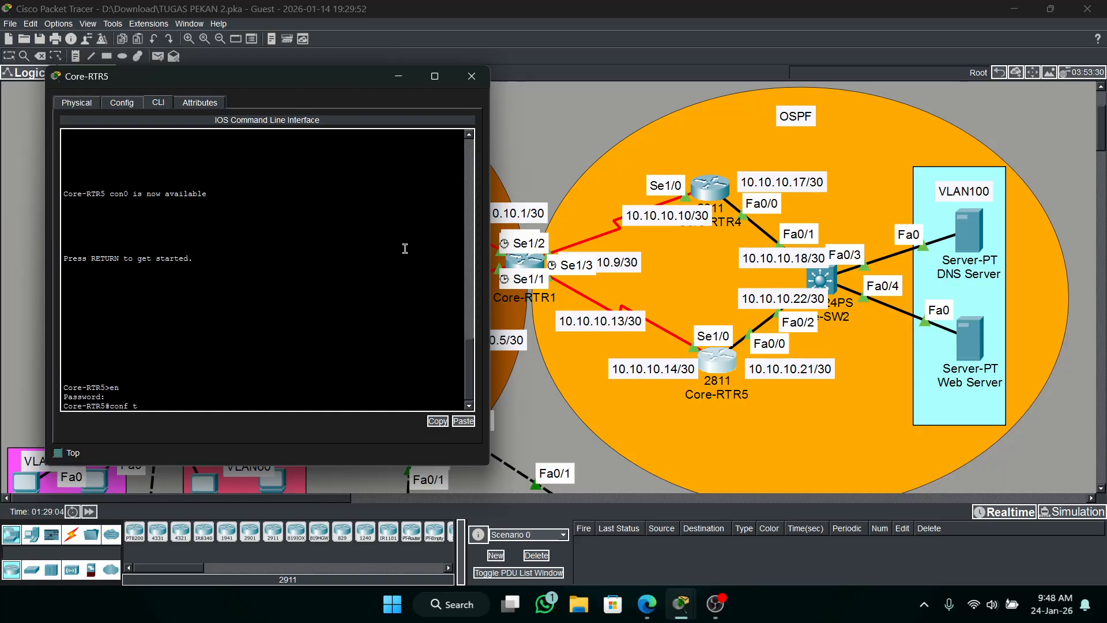
pyautogui.press('Return')
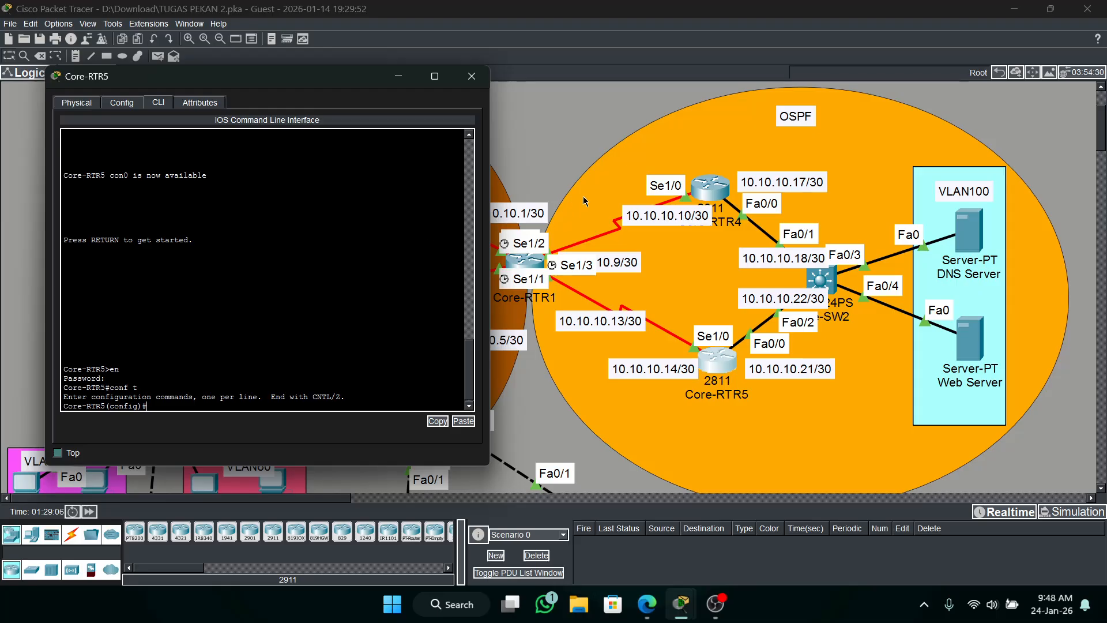
# Return to Core-RTR4, review its earlier CLI output and re-enter router ospf 1.
pyautogui.click(699, 199)
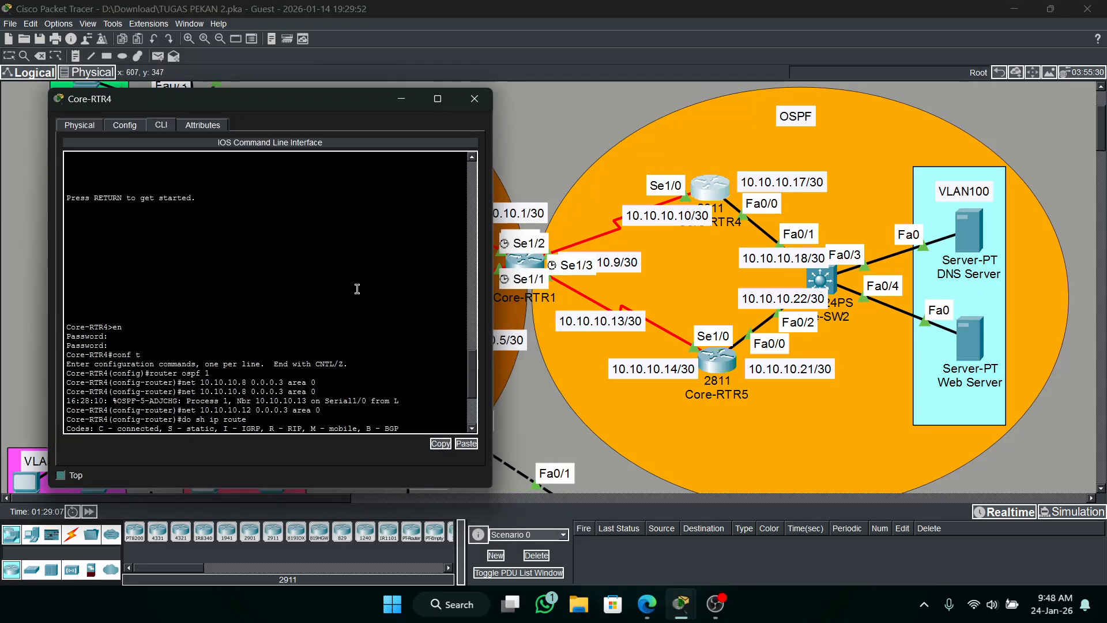
pyautogui.scroll(2, 323, 319)
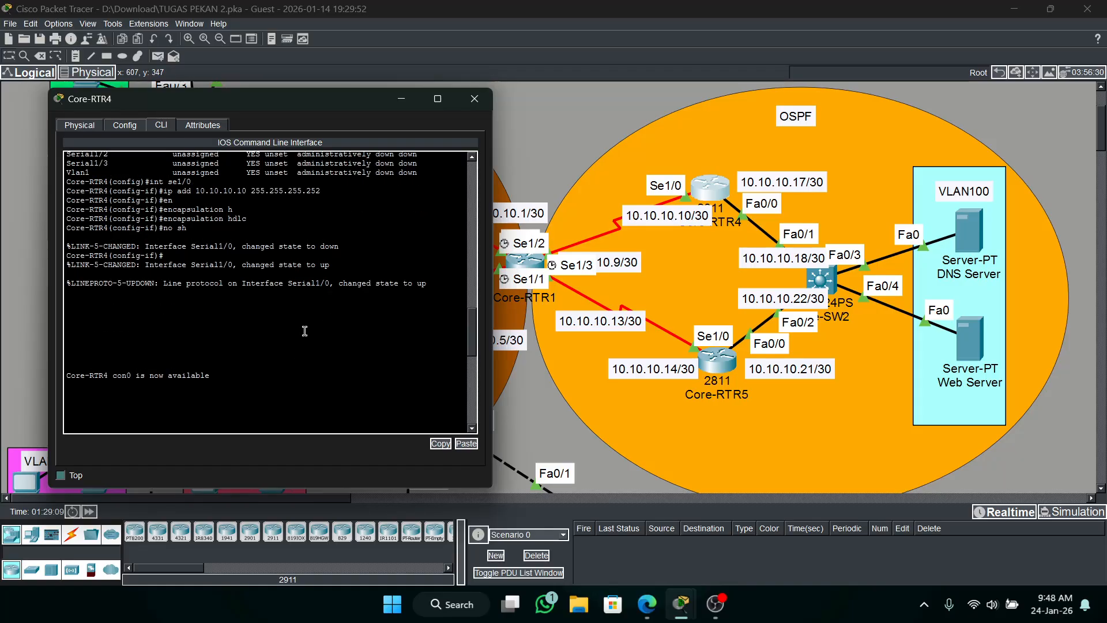
pyautogui.scroll(7, 304, 331)
pyautogui.scroll(-2, 279, 295)
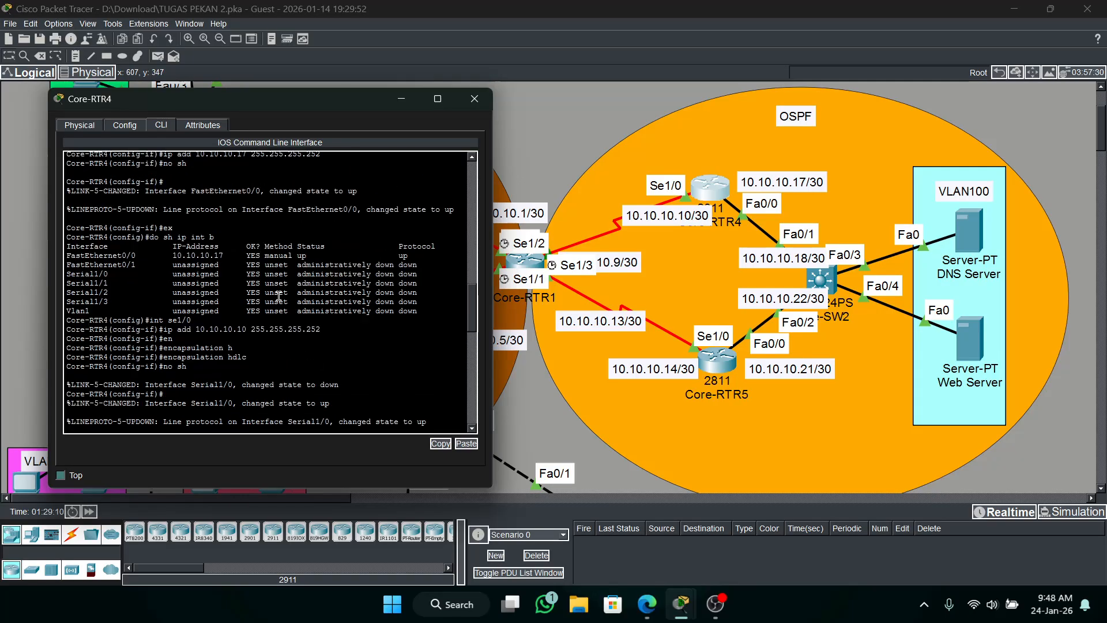
pyautogui.scroll(-5, 279, 296)
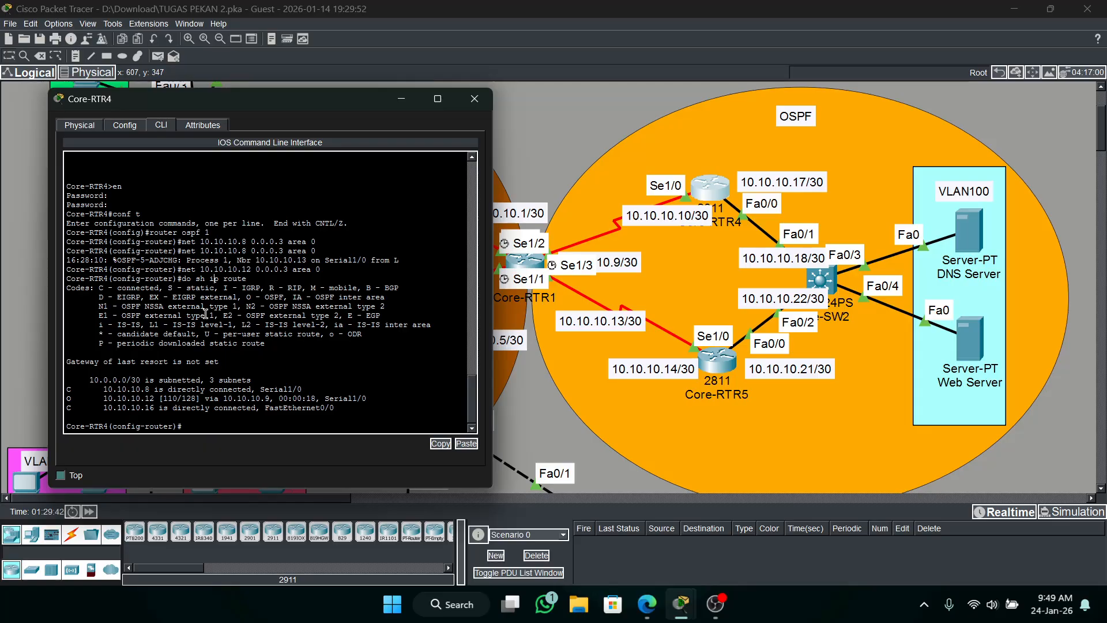
pyautogui.write('router ospf 1')
pyautogui.press('Return')
# Remove network 10.10.10.8 0.0.0.3 area 0 from OSPF 1 on Core-RTR4.
pyautogui.write('no')
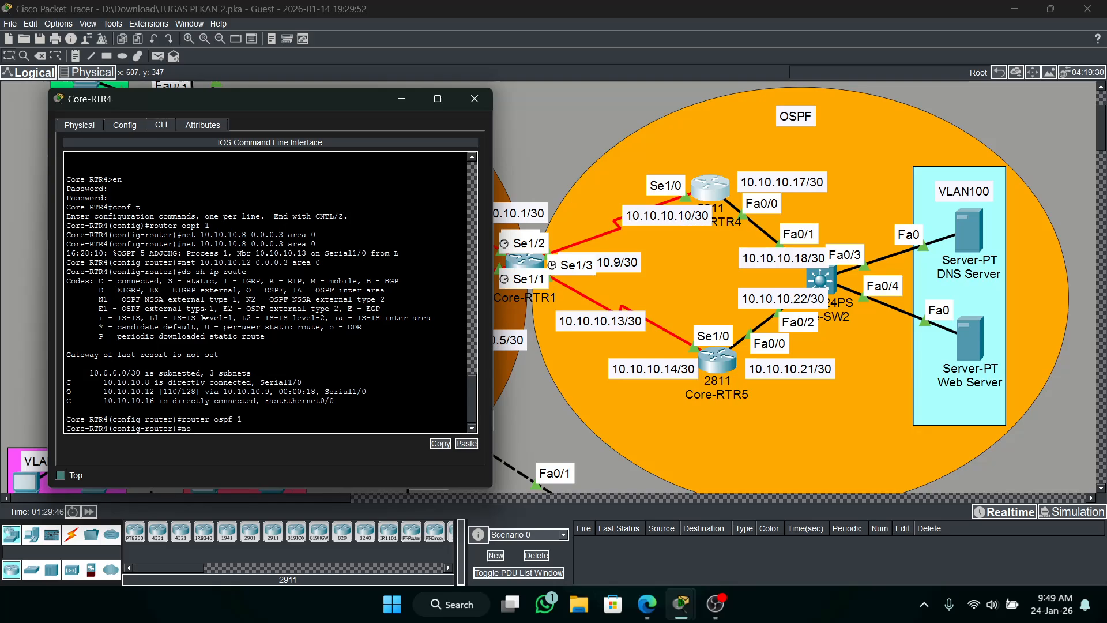
pyautogui.write(' net 10.10.10.8 0.0.0.3 area 0')
pyautogui.press('Return')
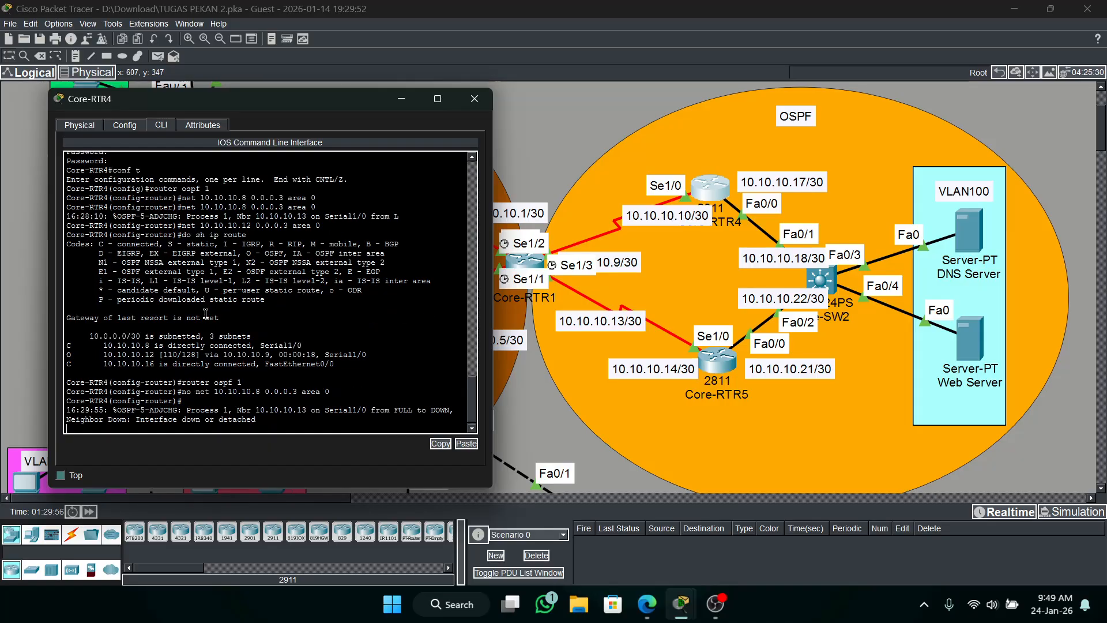
pyautogui.press('Return')
# Remove network 10.10.10.12 0.0.0.3 area 0 from OSPF 1 on Core-RTR4.
pyautogui.press('Up')
pyautogui.press('Up')
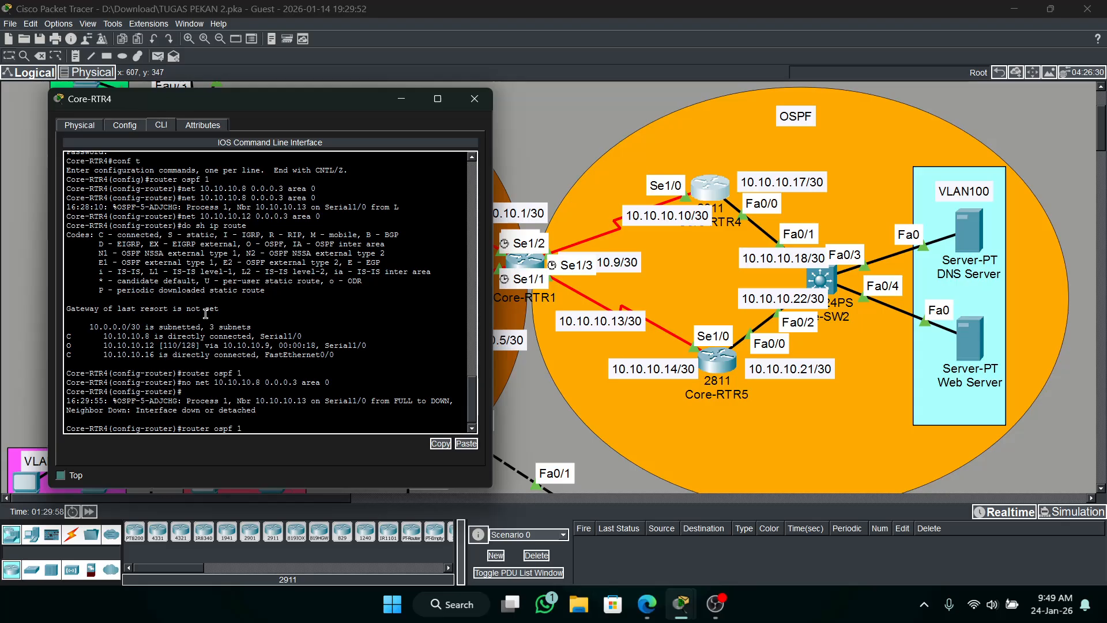
pyautogui.press('Down')
pyautogui.press('Left')
pyautogui.press('Left')
pyautogui.press('Left')
pyautogui.press('Left')
pyautogui.press('Left')
pyautogui.press('Left')
pyautogui.press('Left')
pyautogui.press('Left')
pyautogui.press('Left')
pyautogui.press('Left')
pyautogui.press('Left')
pyautogui.press('Left')
pyautogui.press('Left')
pyautogui.press('Left')
pyautogui.press('Left')
pyautogui.press('Left')
pyautogui.press('BackSpace')
pyautogui.write('12')
pyautogui.press('Return')
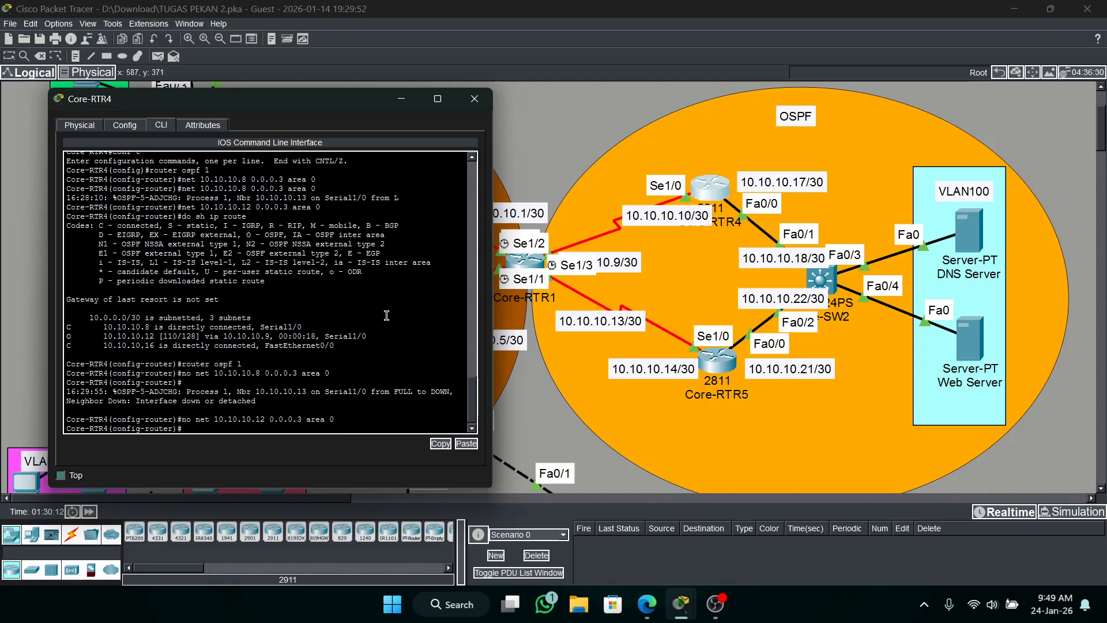
# Re-add network 10.10.10.8 0.0.0.3 area 0 to OSPF 1 on Core-RTR4.
pyautogui.press('Up')
pyautogui.press('Down')
pyautogui.press('Up')
pyautogui.press('Up')
pyautogui.press('BackSpace')
pyautogui.press('BackSpace')
pyautogui.press('BackSpace')
pyautogui.press('Return')
pyautogui.press('Return')
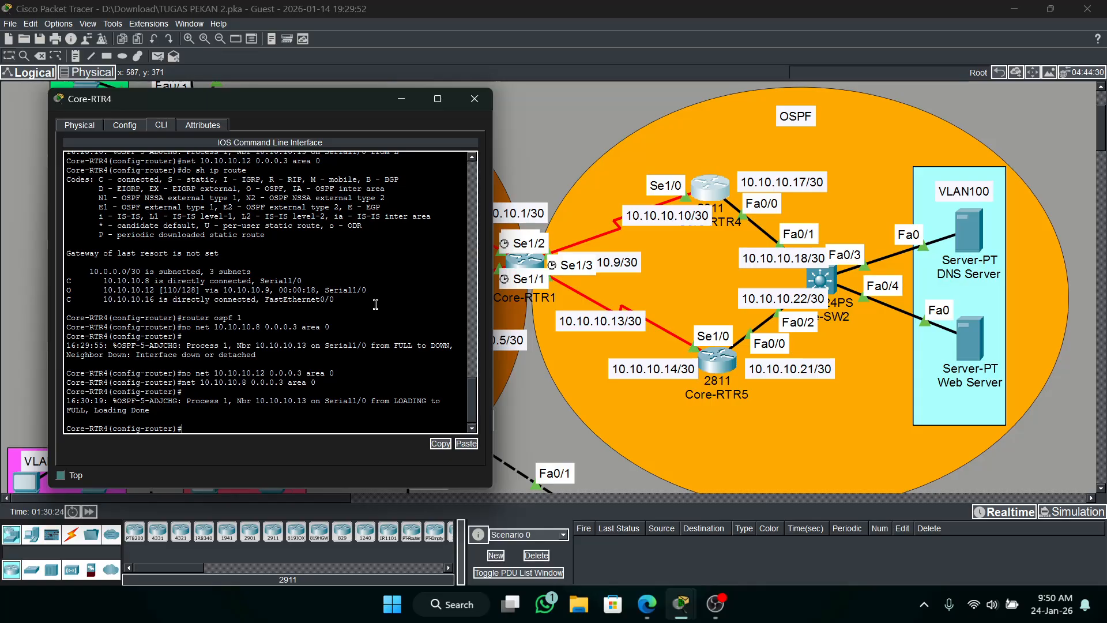
# Advertise the directly connected network 10.10.10.16 0.0.0.3 in area 0 under OSPF 1 on Core-RTR4.
pyautogui.press('Up')
pyautogui.press('Left')
pyautogui.press('Left')
pyautogui.press('Left')
pyautogui.press('Left')
pyautogui.press('Left')
pyautogui.press('Left')
pyautogui.press('BackSpace')
pyautogui.write('16')
pyautogui.press('Return')
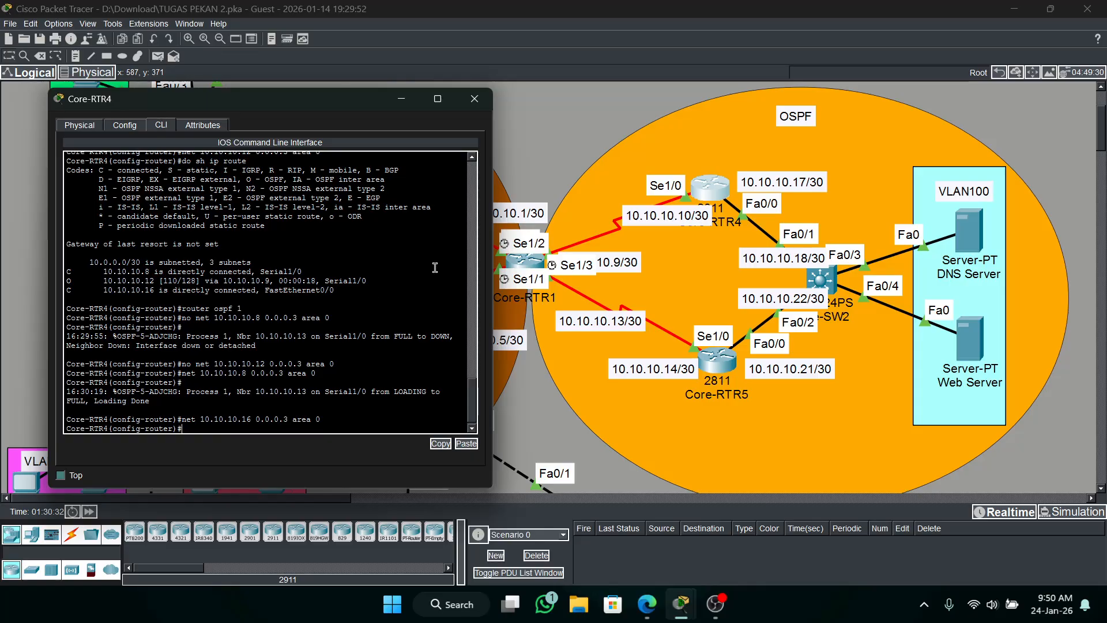
# Enter privileged mode on Core-RTR5 with the enable password and start OSPF process 1 in global configuration.
pyautogui.click(718, 370)
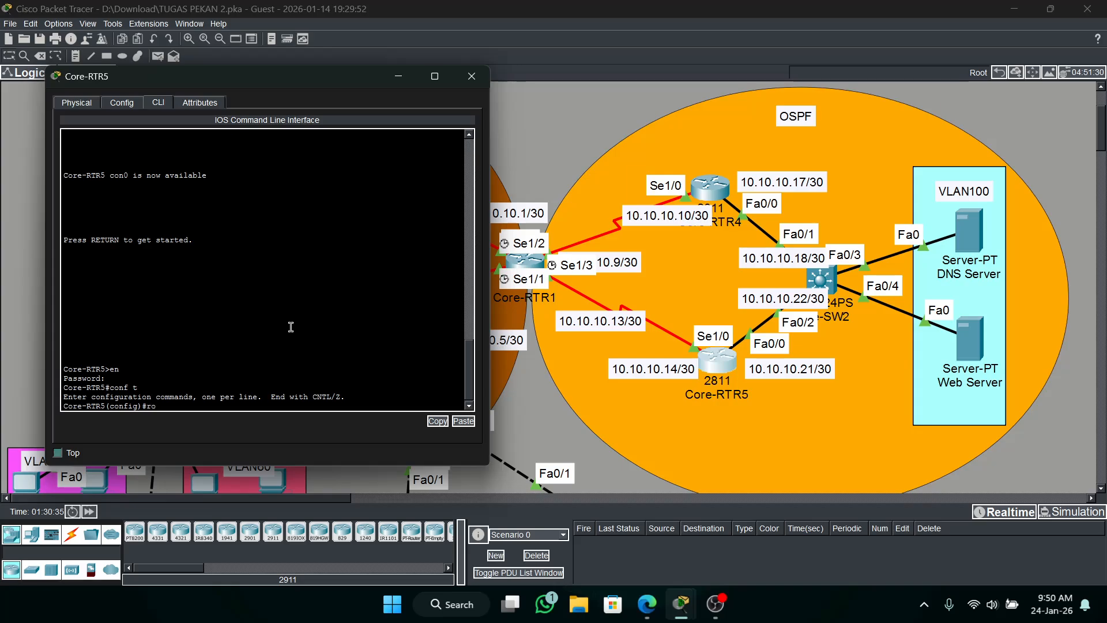
pyautogui.write('router ospf 1')
pyautogui.press('Return')
# Advertise network 10.10.10.12 0.0.0.3 in area 0 under OSPF 1 on Core-RTR5.
pyautogui.write('ne')
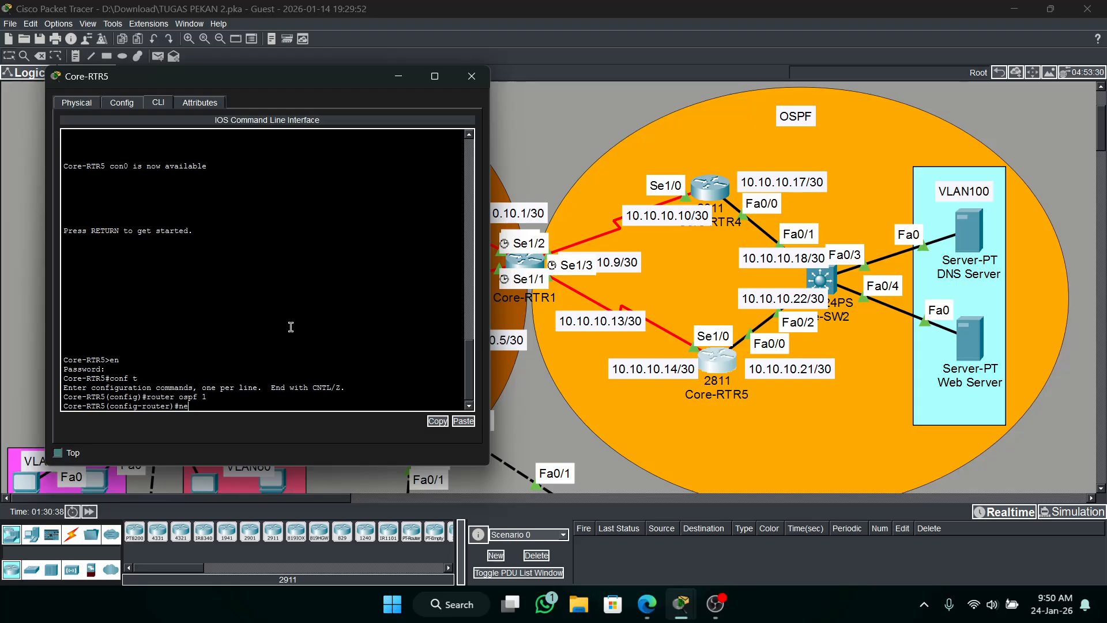
pyautogui.write('t 10.10.10.')
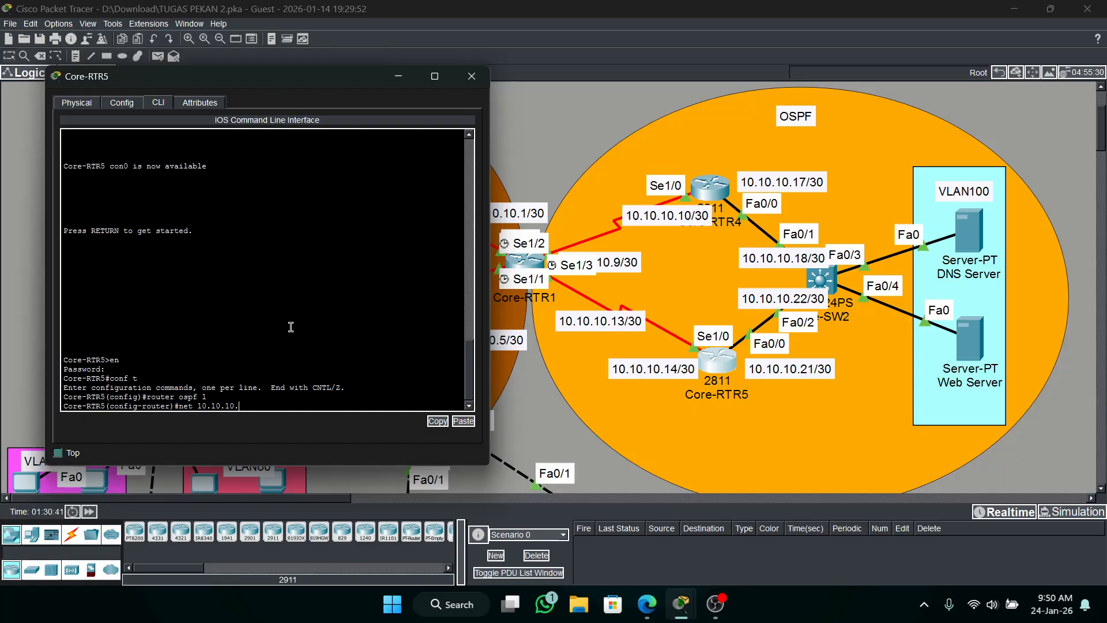
pyautogui.write('13')
pyautogui.write(' 0.0.0')
pyautogui.write('.3 ')
pyautogui.write('area 0')
pyautogui.press('Return')
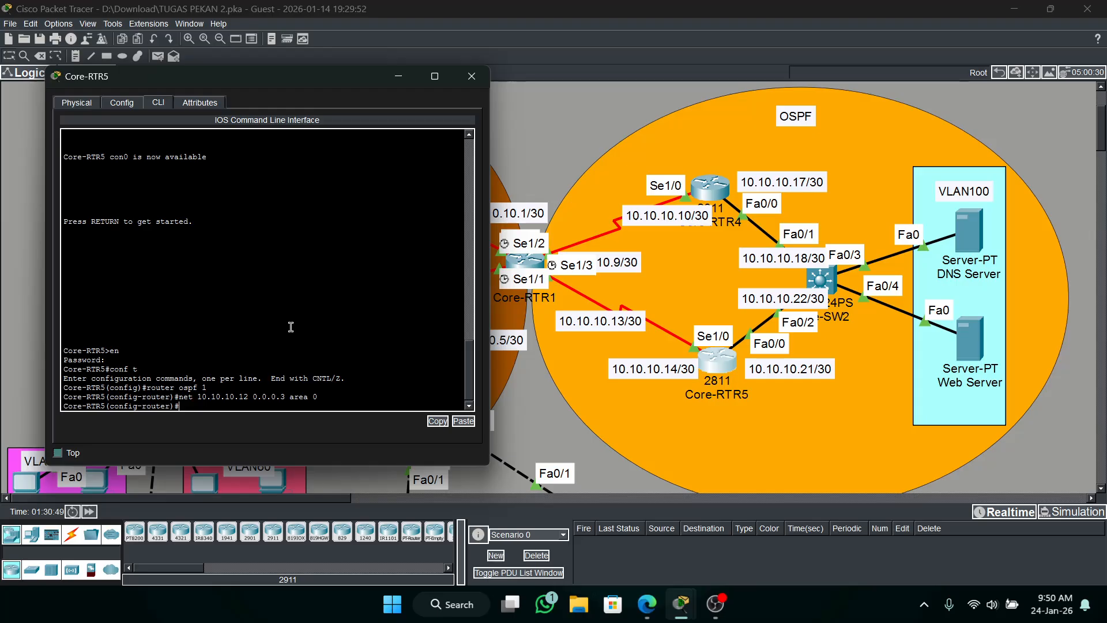
pyautogui.press('Return')
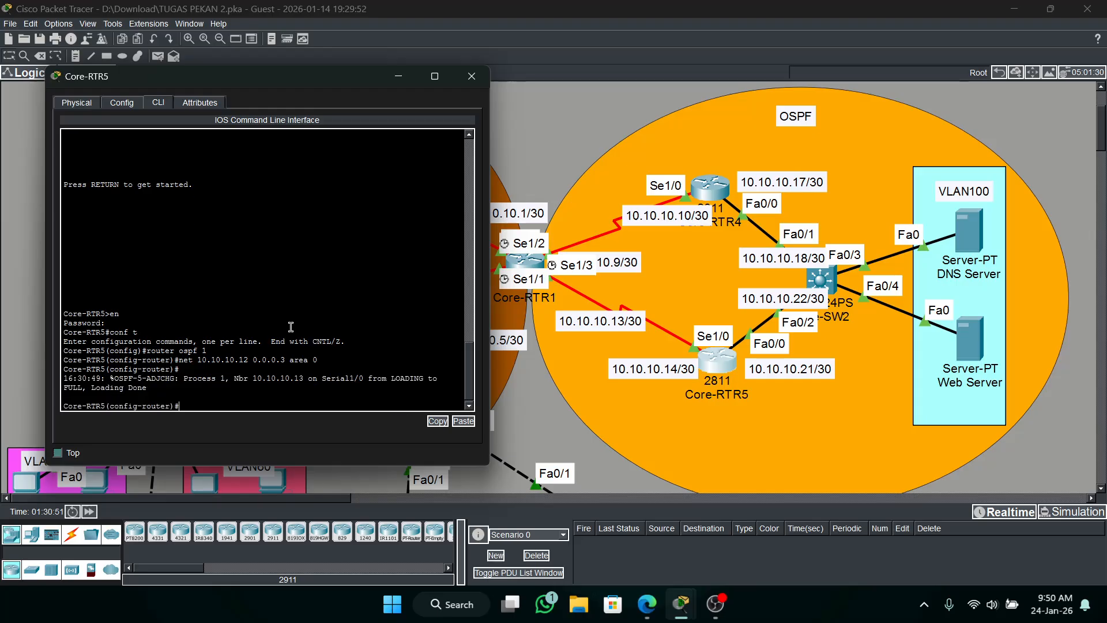
# Advertise network 10.10.10.20 0.0.0.3 in area 0 under OSPF 1 on Core-RTR5.
pyautogui.press('Up')
pyautogui.press('Left')
pyautogui.press('Left')
pyautogui.press('Left')
pyautogui.press('Left')
pyautogui.press('Left')
pyautogui.press('Left')
pyautogui.press('Left')
pyautogui.press('Left')
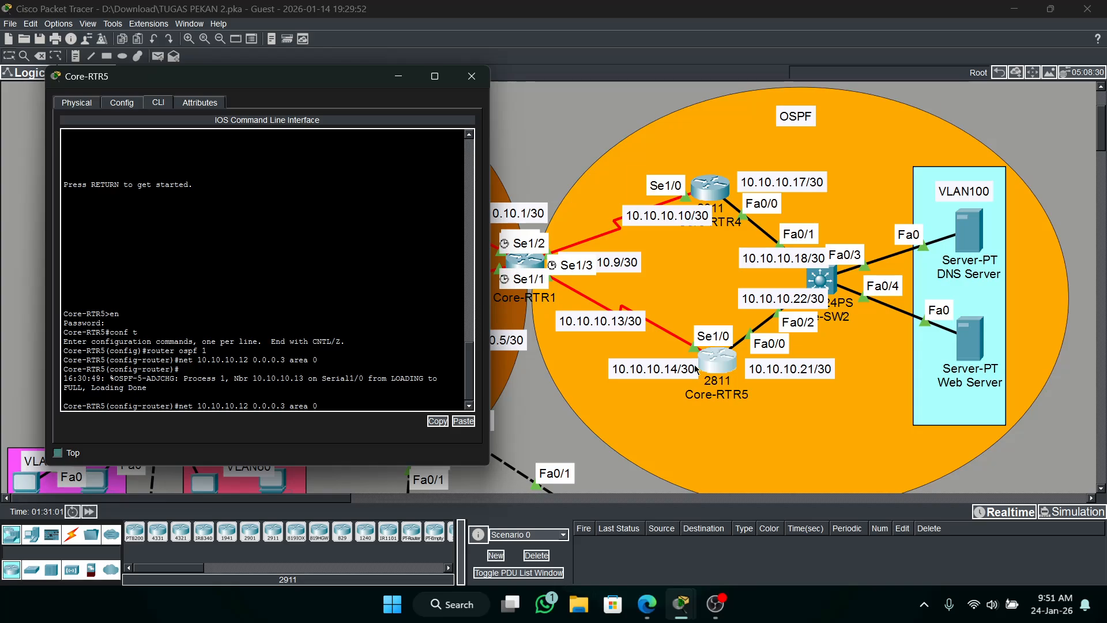
pyautogui.press('Left')
pyautogui.press('Left')
pyautogui.press('Left')
pyautogui.press('Left')
pyautogui.press('Left')
pyautogui.press('BackSpace')
pyautogui.press('BackSpace')
pyautogui.write('20')
pyautogui.press('Return')
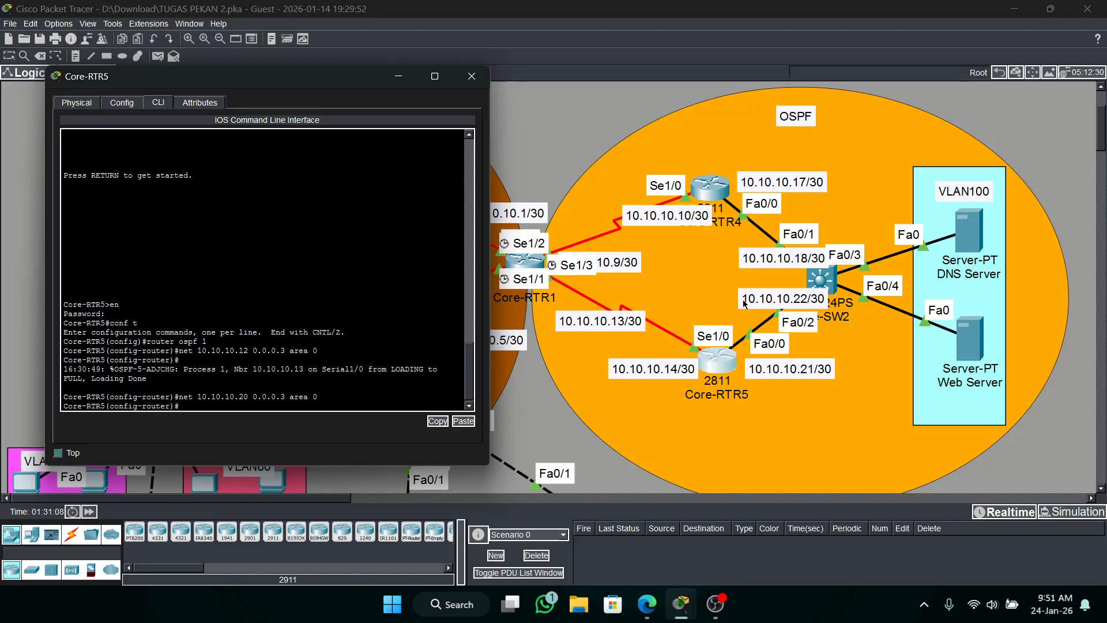
# Enter privileged mode on Core-SW2 with the enable password and go into global configuration.
pyautogui.click(825, 278)
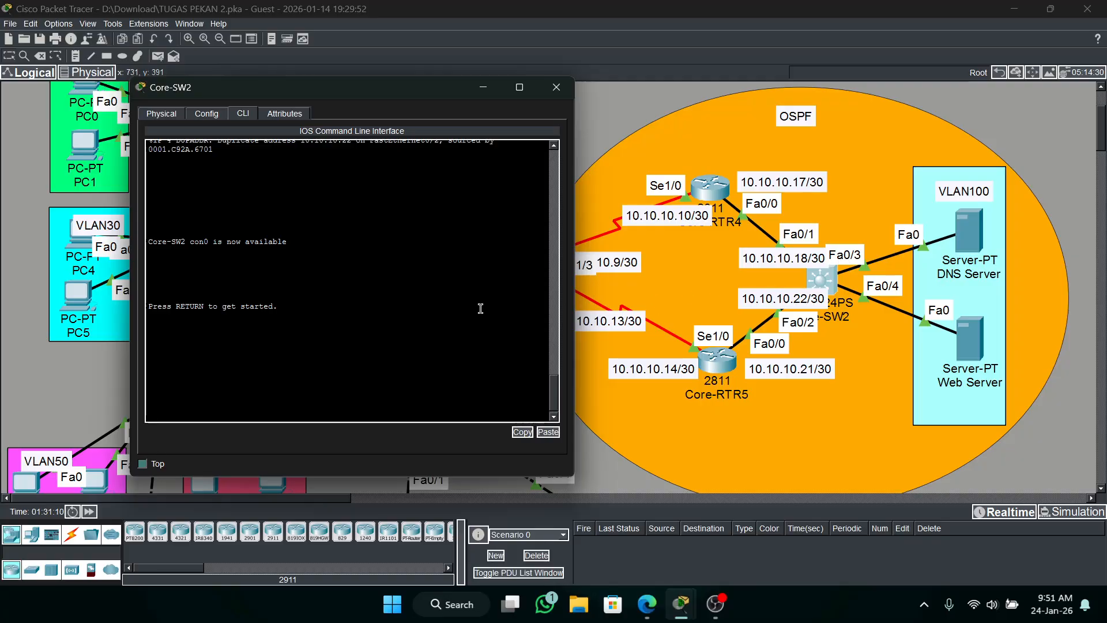
pyautogui.press('Return')
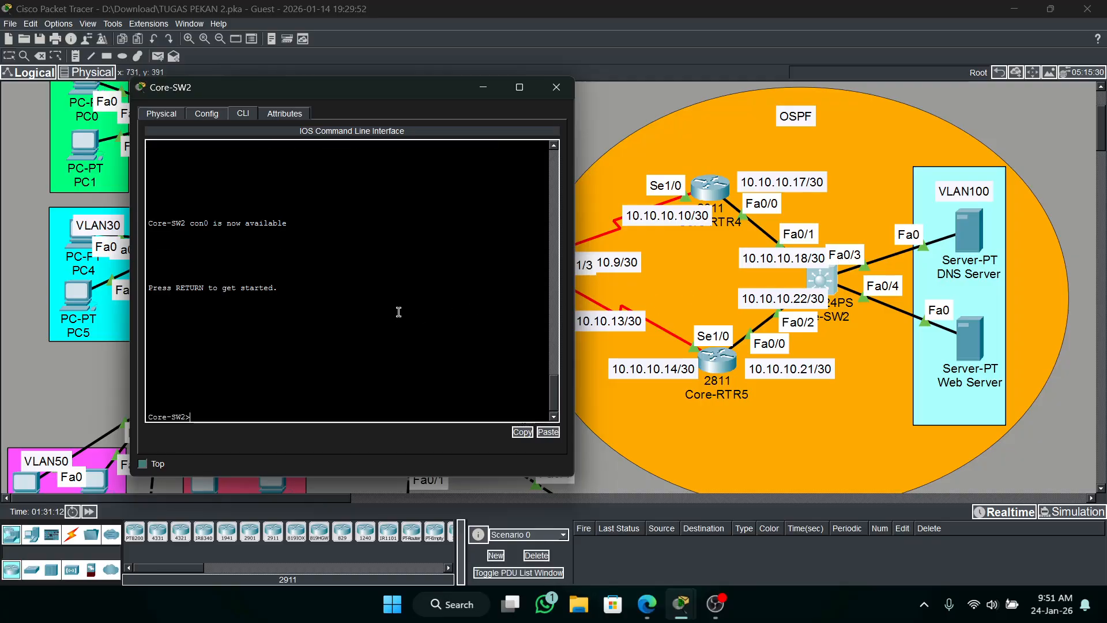
pyautogui.write('en')
pyautogui.press('Return')
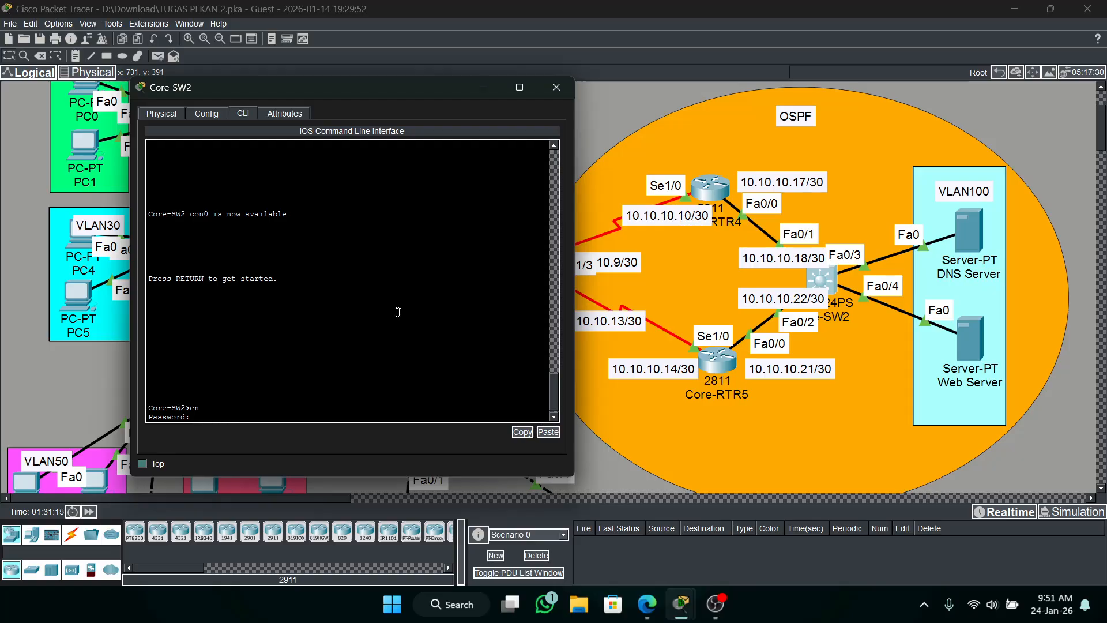
pyautogui.press('Return')
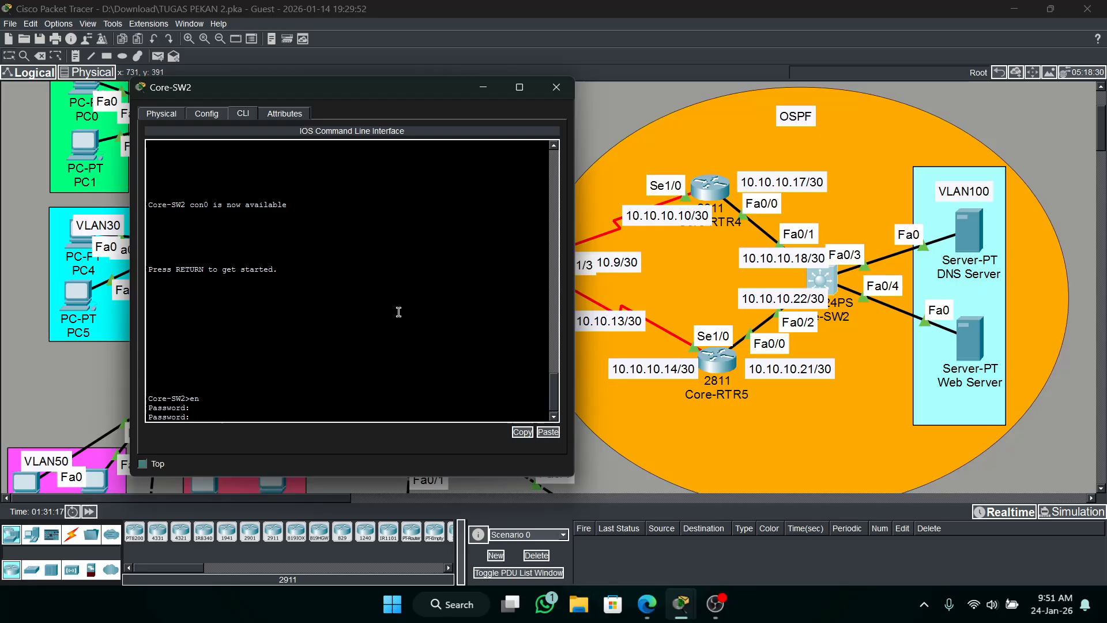
pyautogui.press('Return')
pyautogui.write('conf t')
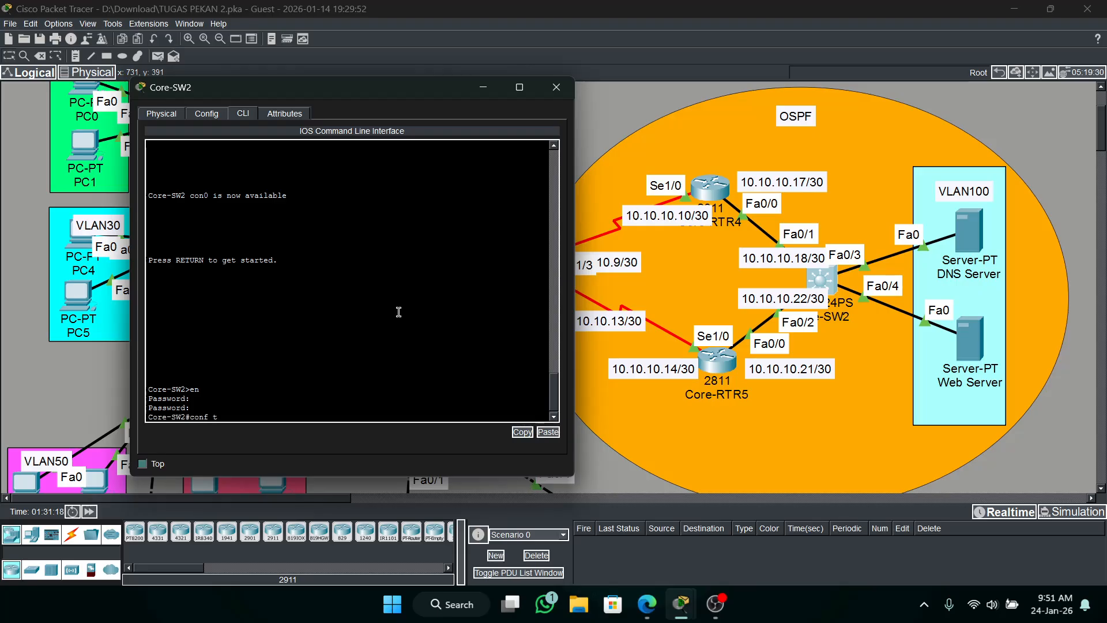
pyautogui.press('Return')
# Start OSPF process 1 on Core-SW2.
pyautogui.write('router ')
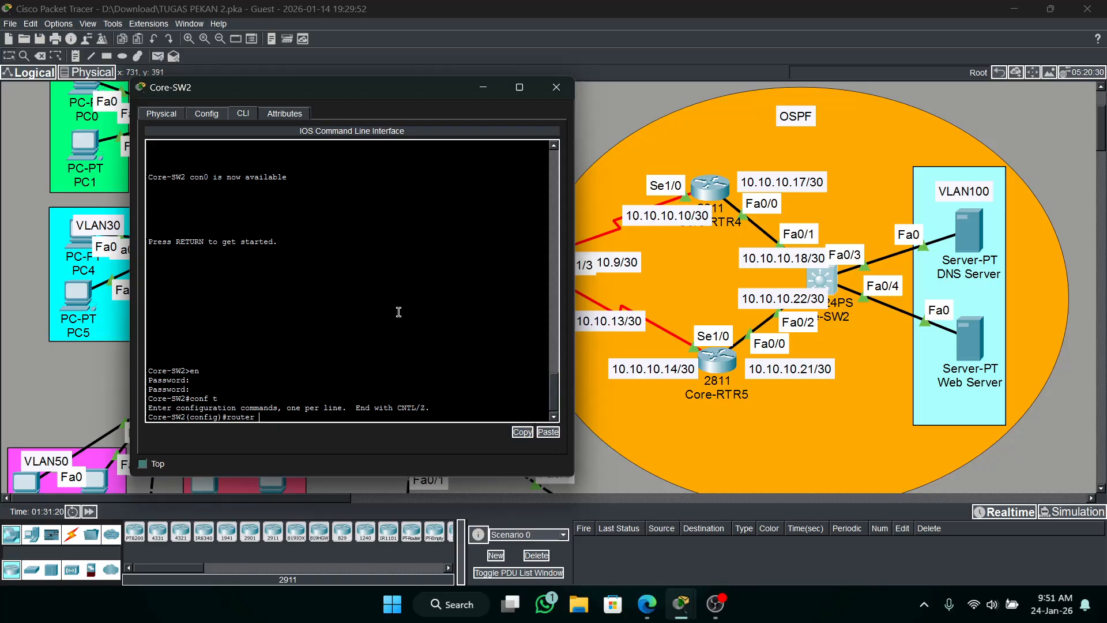
pyautogui.write('ospf 1')
pyautogui.press('Return')
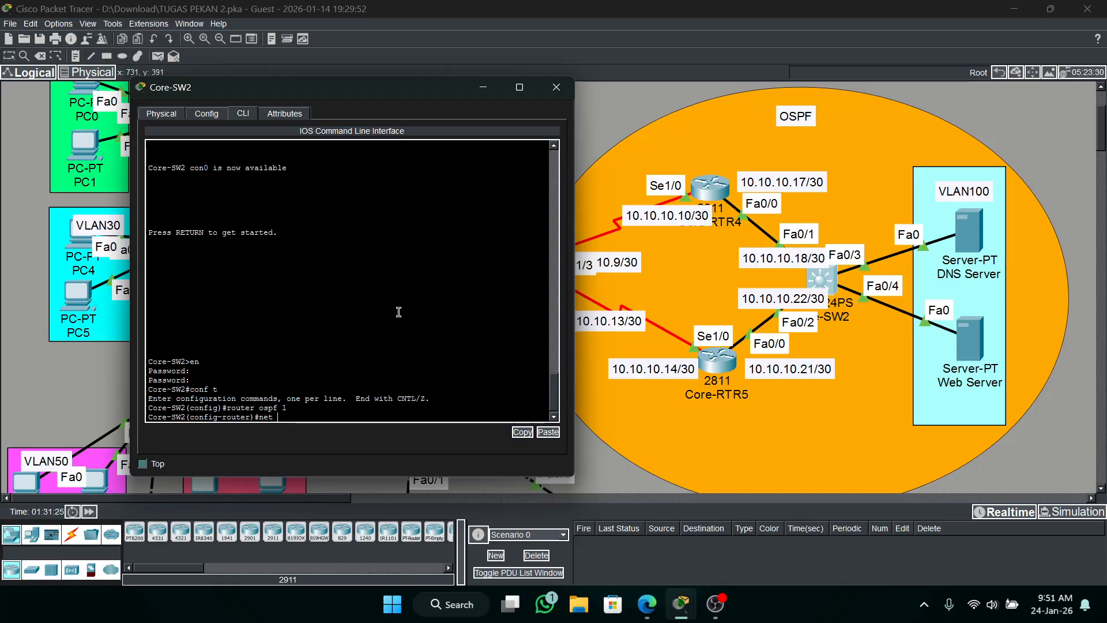
# Advertise the VLAN100 server network 192.168.100.0 0.0.0.255 in area 0 under OSPF 1 on Core-SW2.
pyautogui.write('192.168.100.0 255.255.255')
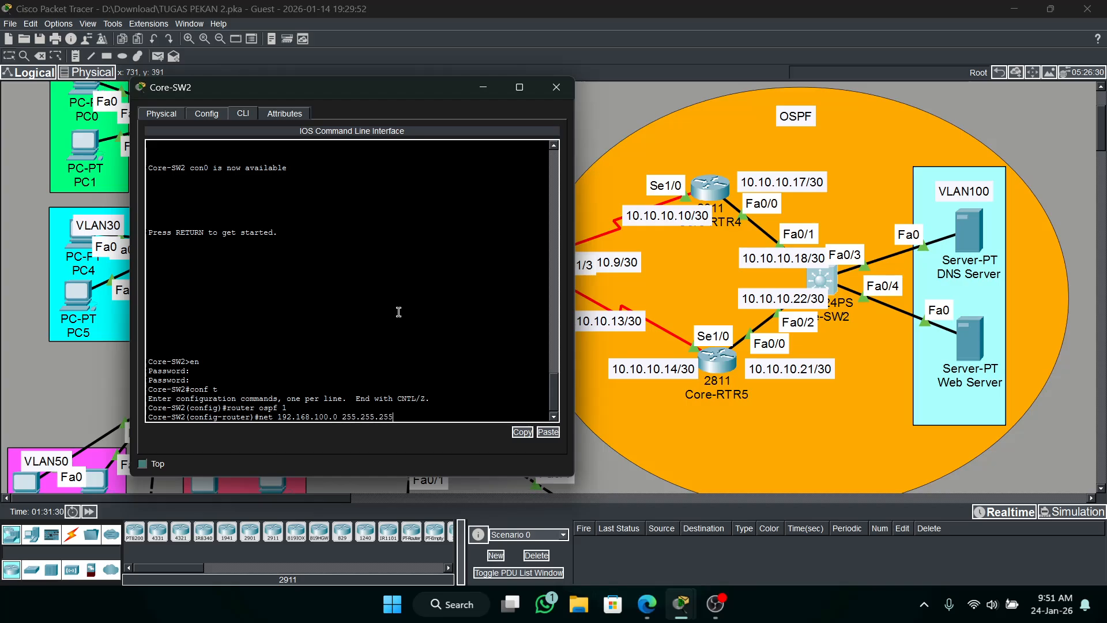
pyautogui.press('BackSpace')
pyautogui.press('BackSpace')
pyautogui.press('BackSpace')
pyautogui.write('55')
pyautogui.press('Return')
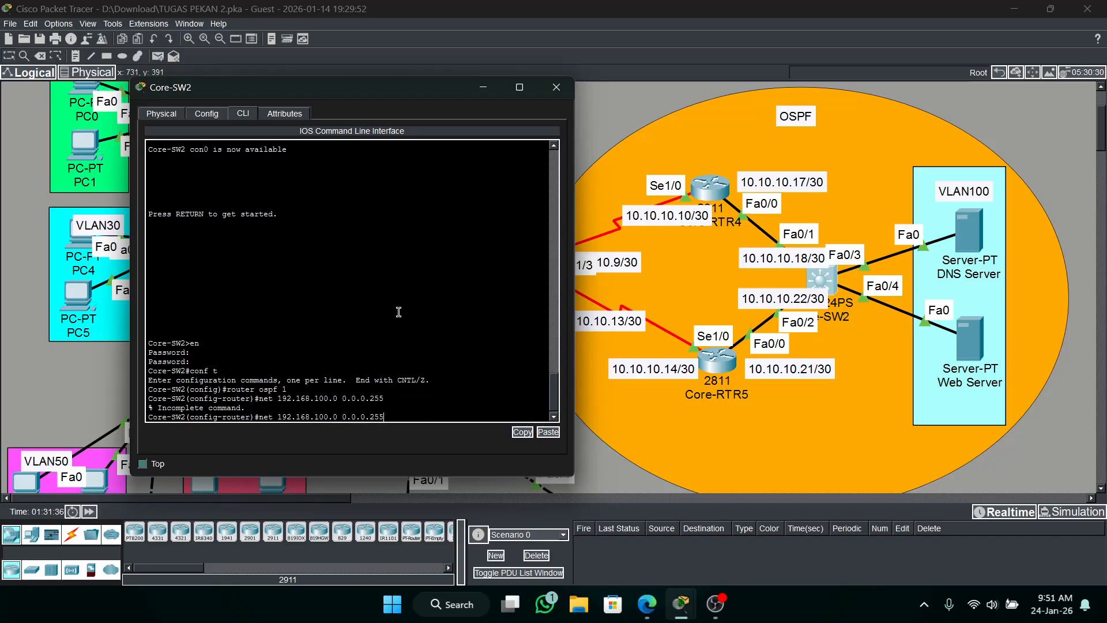
pyautogui.write('area 0')
pyautogui.press('Return')
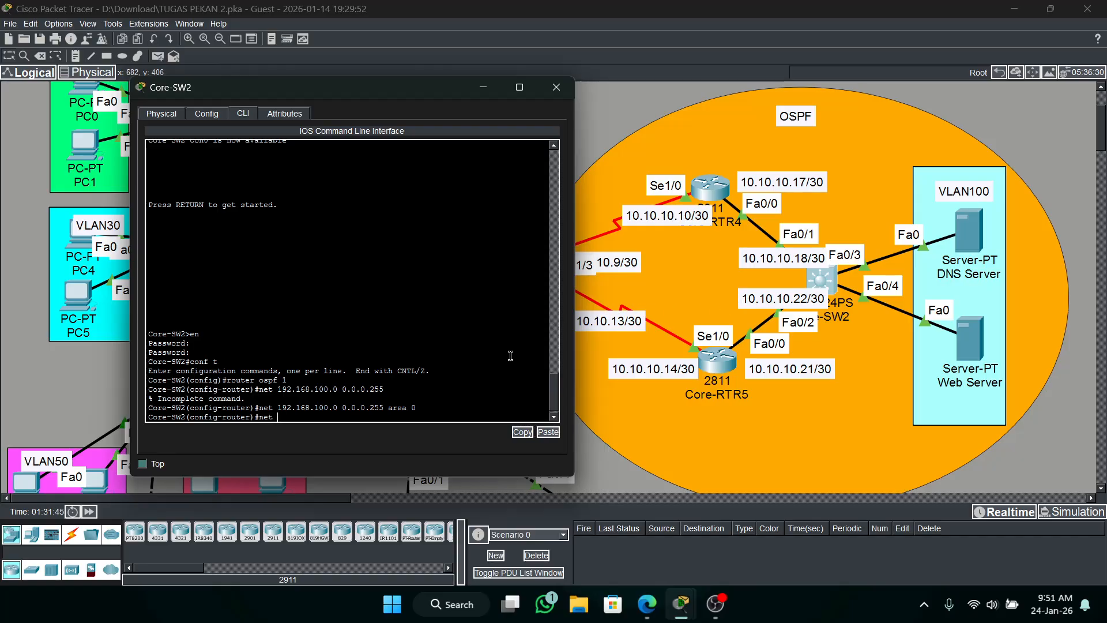
# Advertise network 10.10.10.16 0.0.0.3 in area 0 under OSPF 1 on Core-SW2.
pyautogui.write('10.10.10.')
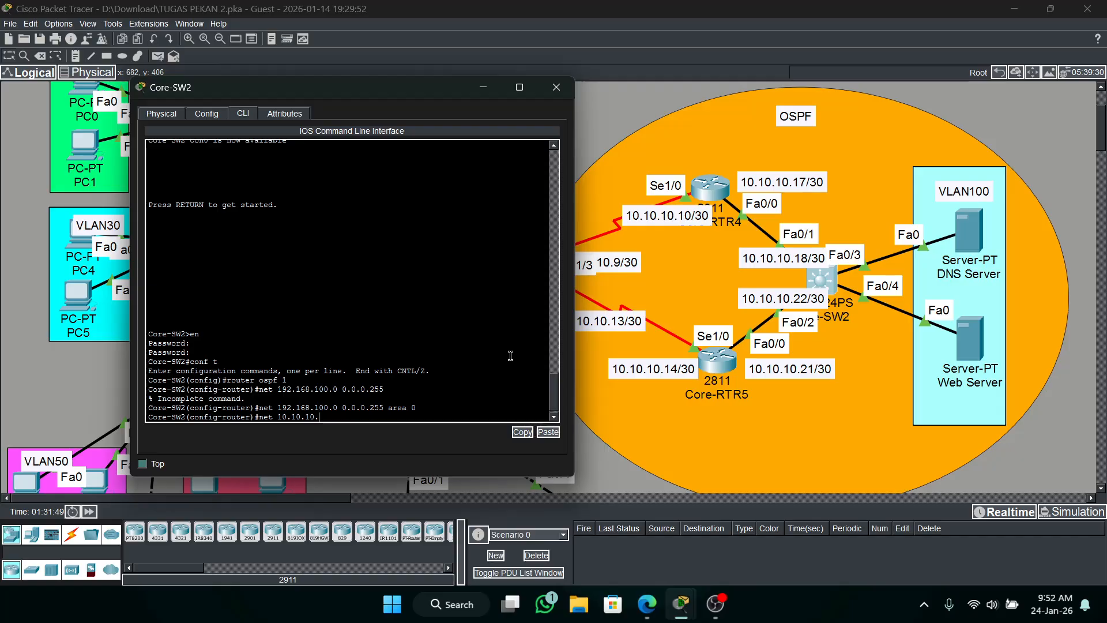
pyautogui.write('16 0.0.0.3 area 0')
pyautogui.press('Return')
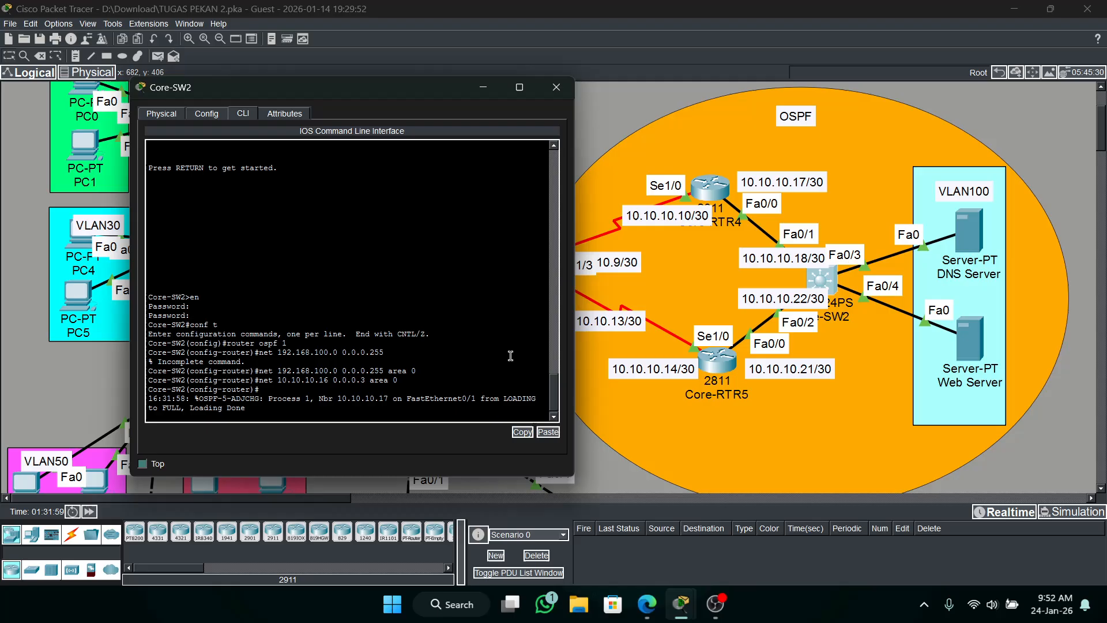
pyautogui.press('Return')
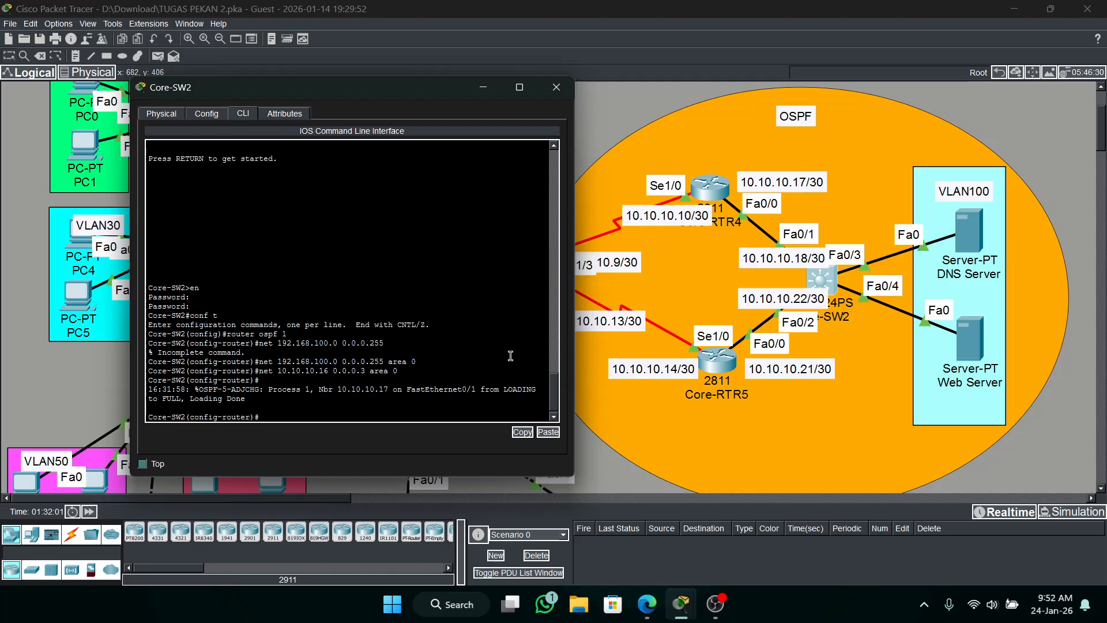
# Advertise network 10.10.10.20 0.0.0.3 in area 0 under OSPF 1 on Core-SW2.
pyautogui.press('Up')
pyautogui.press('Left')
pyautogui.press('Left')
pyautogui.press('Left')
pyautogui.press('Left')
pyautogui.press('Left')
pyautogui.press('Left')
pyautogui.press('Left')
pyautogui.press('Left')
pyautogui.press('Left')
pyautogui.press('Left')
pyautogui.press('Left')
pyautogui.press('Left')
pyautogui.press('Left')
pyautogui.press('Left')
pyautogui.press('Left')
pyautogui.press('BackSpace')
pyautogui.press('BackSpace')
pyautogui.write('20')
pyautogui.press('Return')
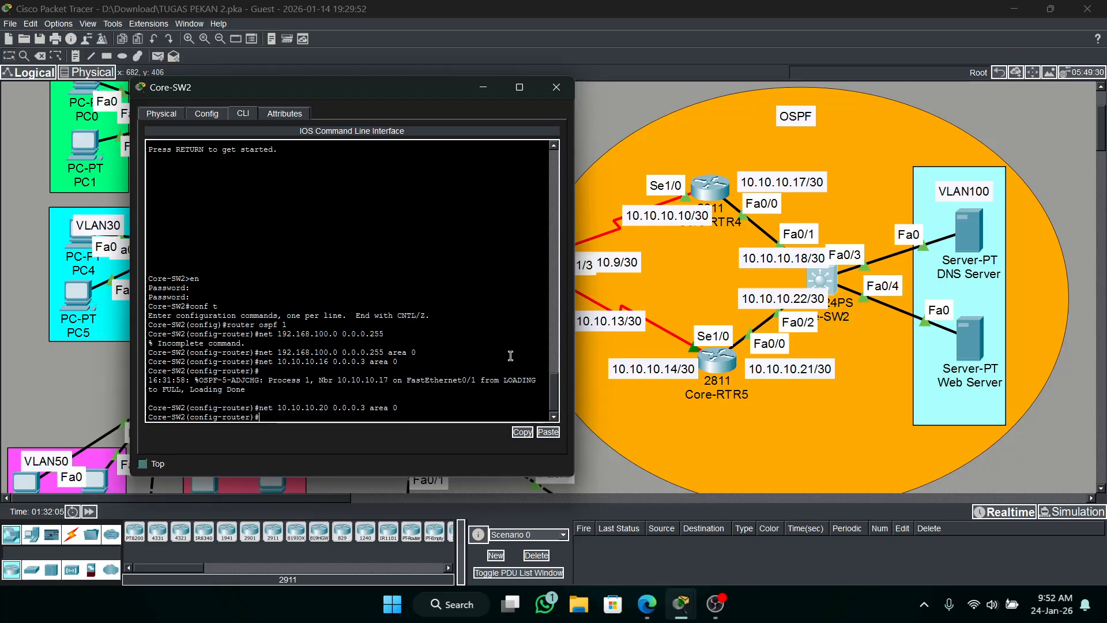
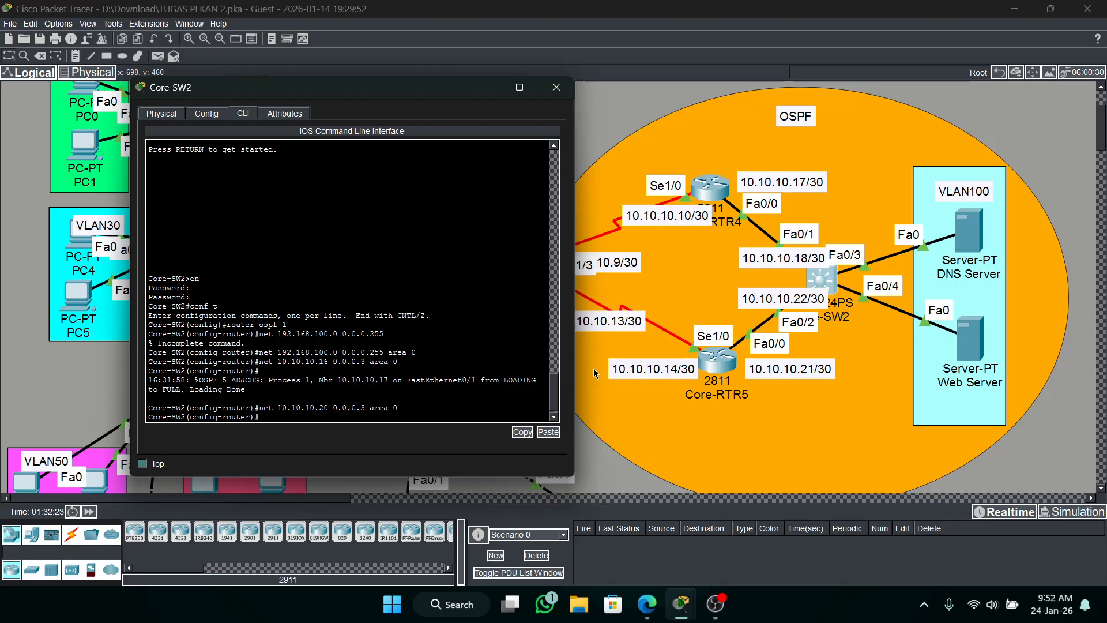
# Send a simple PDU from Core-RTR5 to the Web Server in VLAN100 to test connectivity.
pyautogui.click(715, 360)
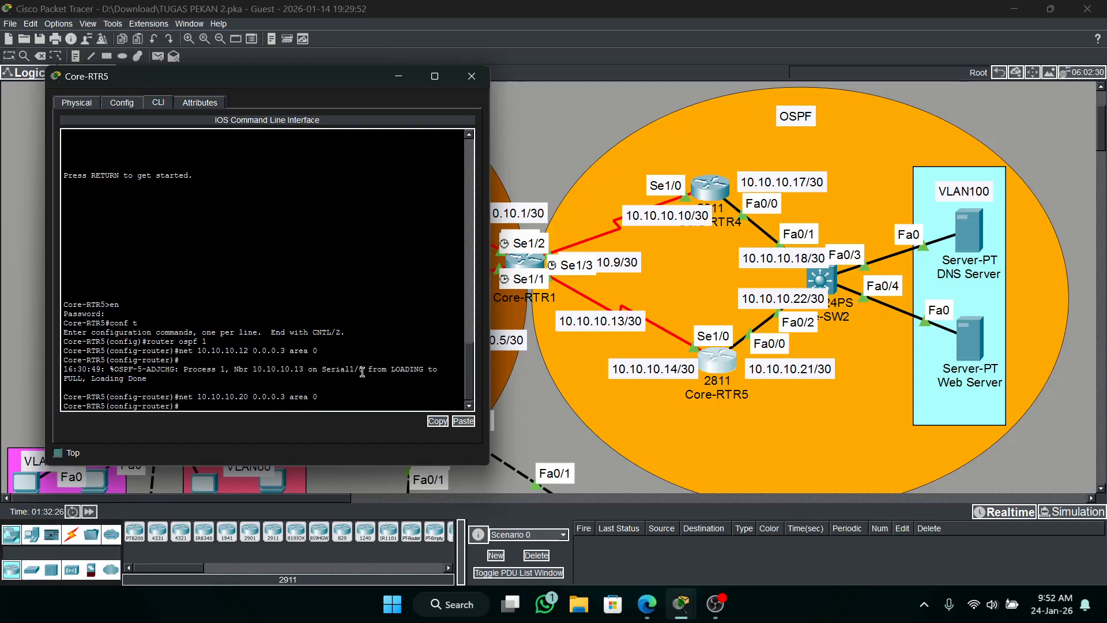
pyautogui.click(818, 283)
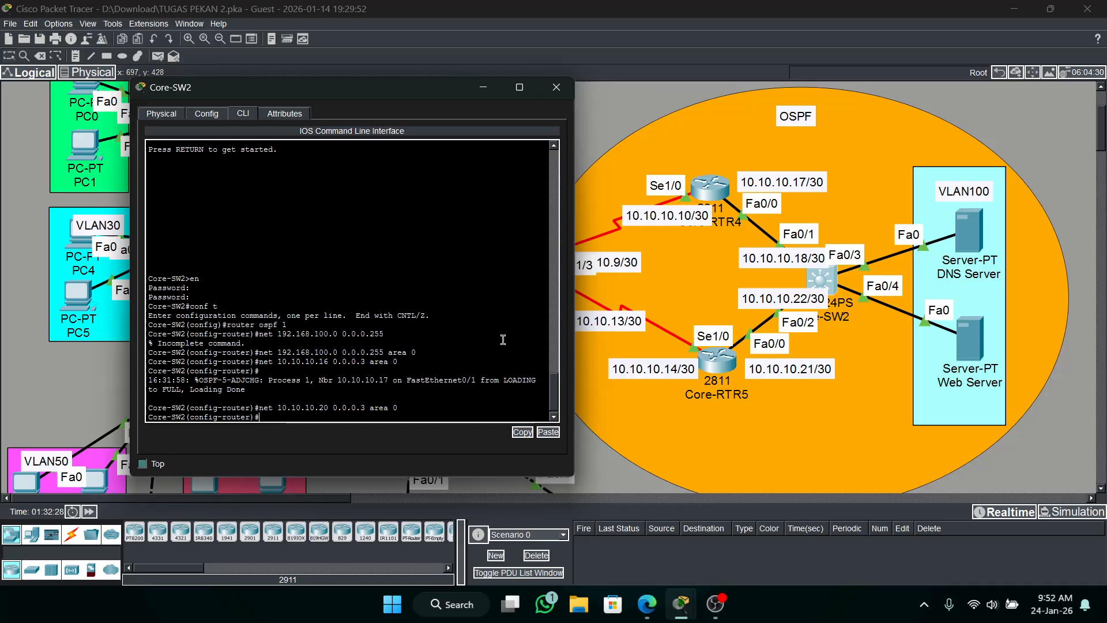
pyautogui.click(483, 87)
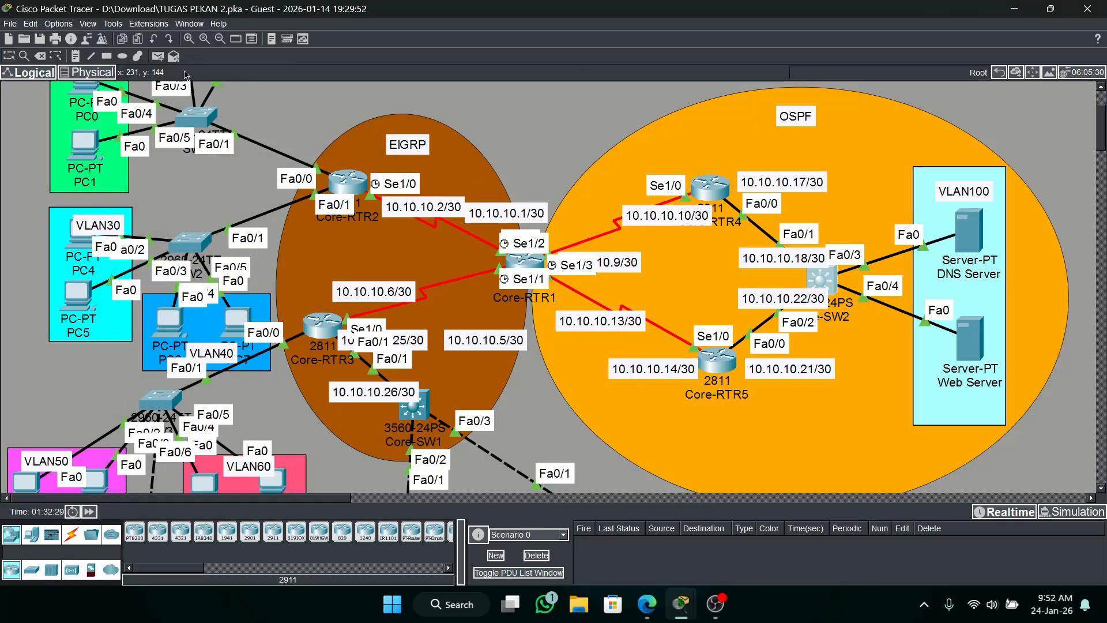
pyautogui.click(157, 56)
pyautogui.click(722, 362)
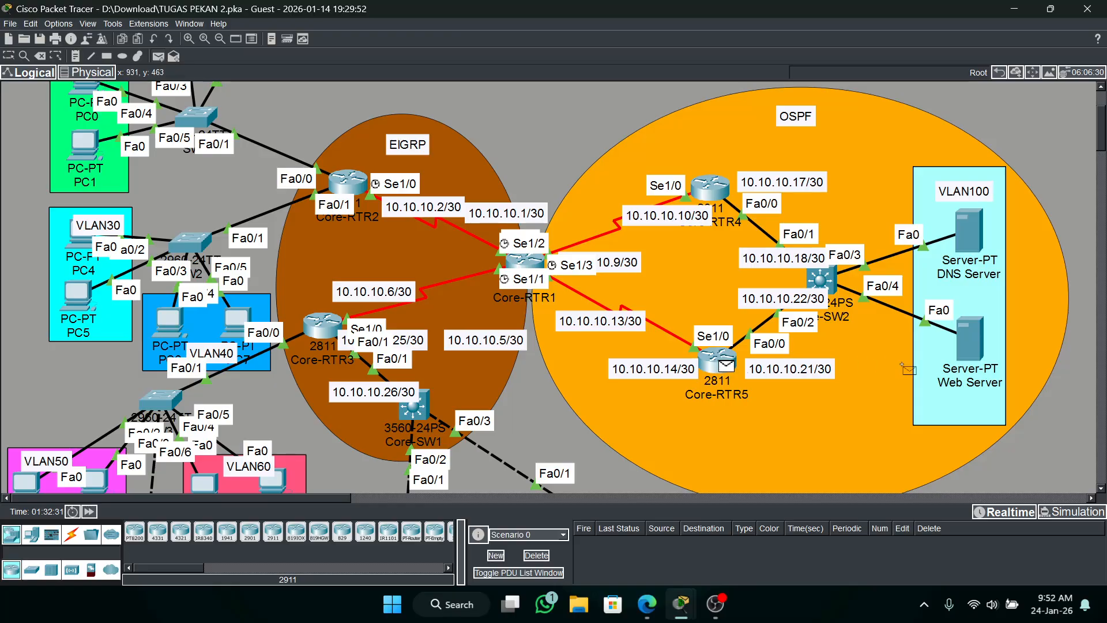
pyautogui.click(969, 342)
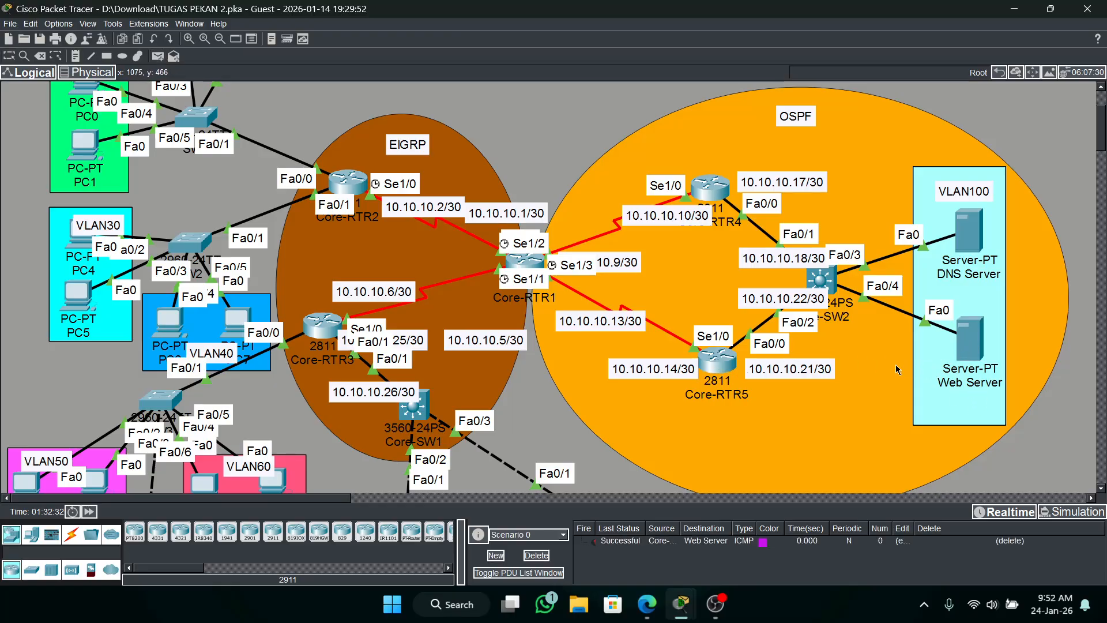
# Send a simple PDU from Core-RTR4 to the DNS Server, and clear the test PDUs by deleting the scenario.
pyautogui.click(158, 56)
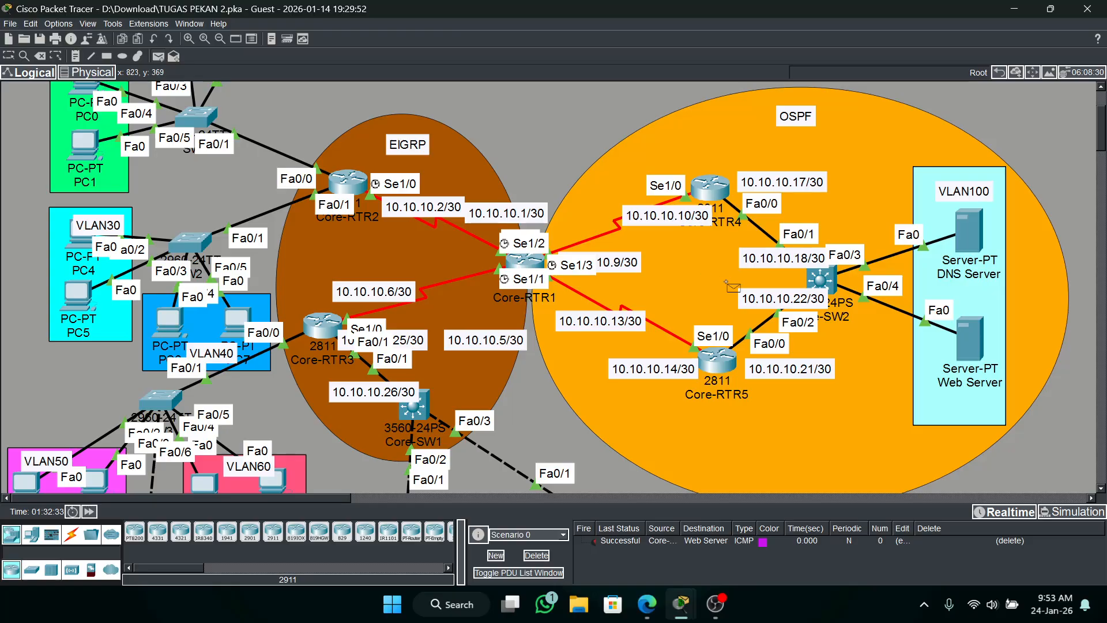
pyautogui.click(708, 197)
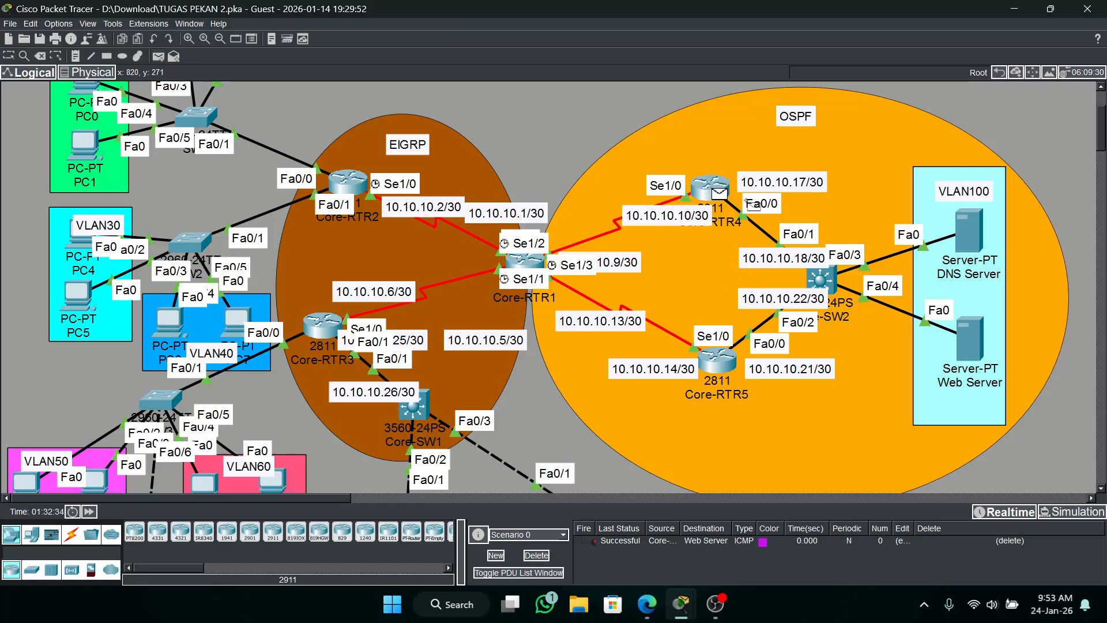
pyautogui.click(970, 245)
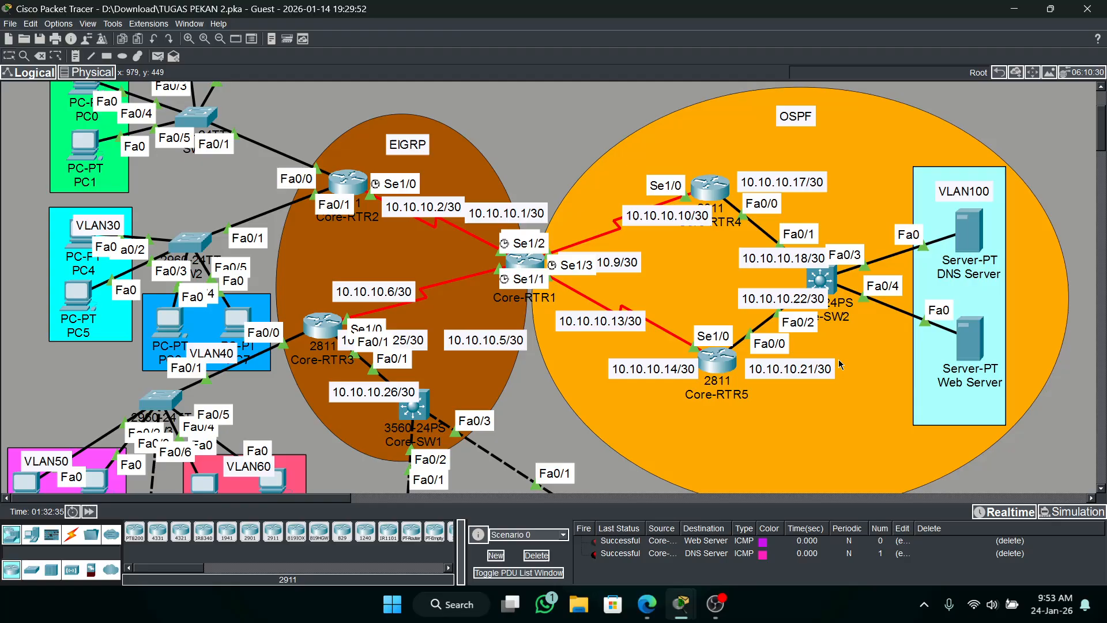
pyautogui.click(536, 555)
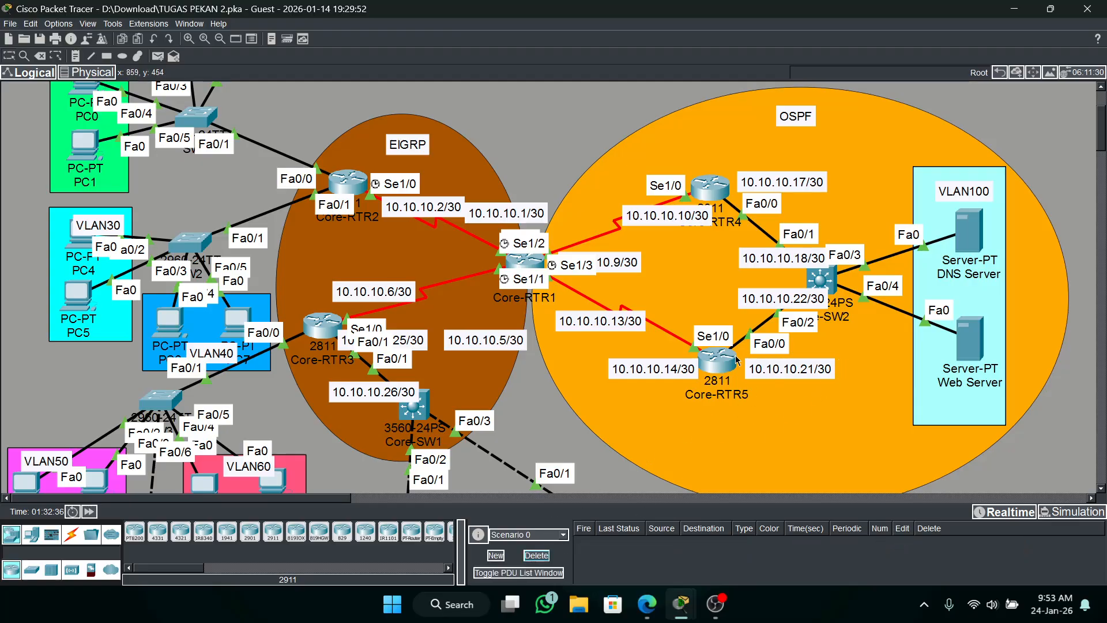
# Leave OSPF router configuration on Core-RTR5 and show its IP routing table.
pyautogui.click(716, 360)
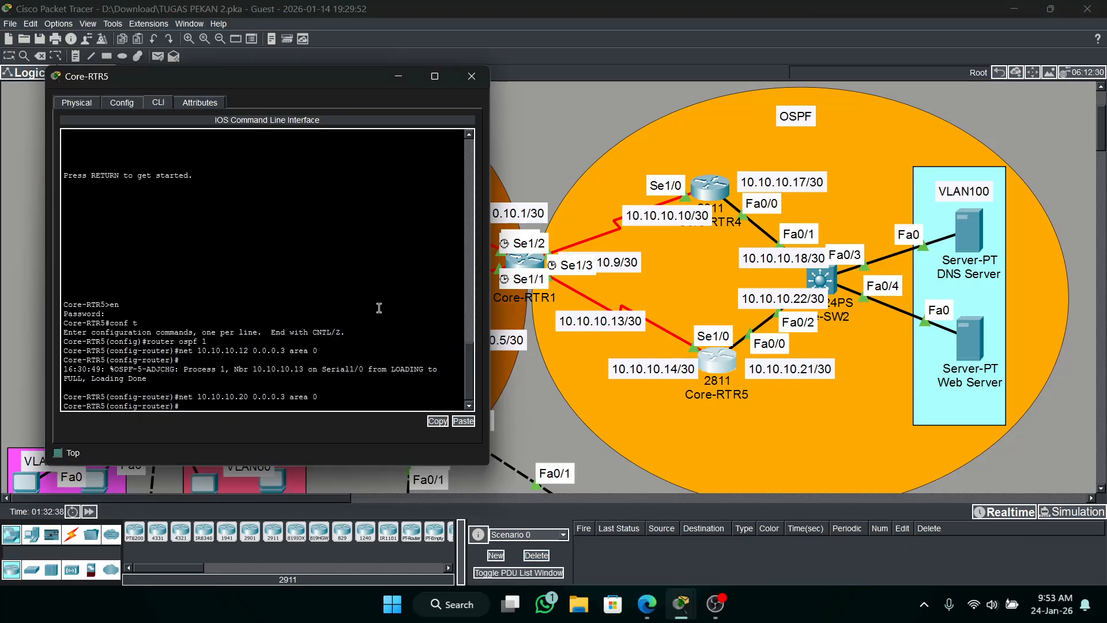
pyautogui.write('ex')
pyautogui.press('Return')
pyautogui.write('do sh ip ro')
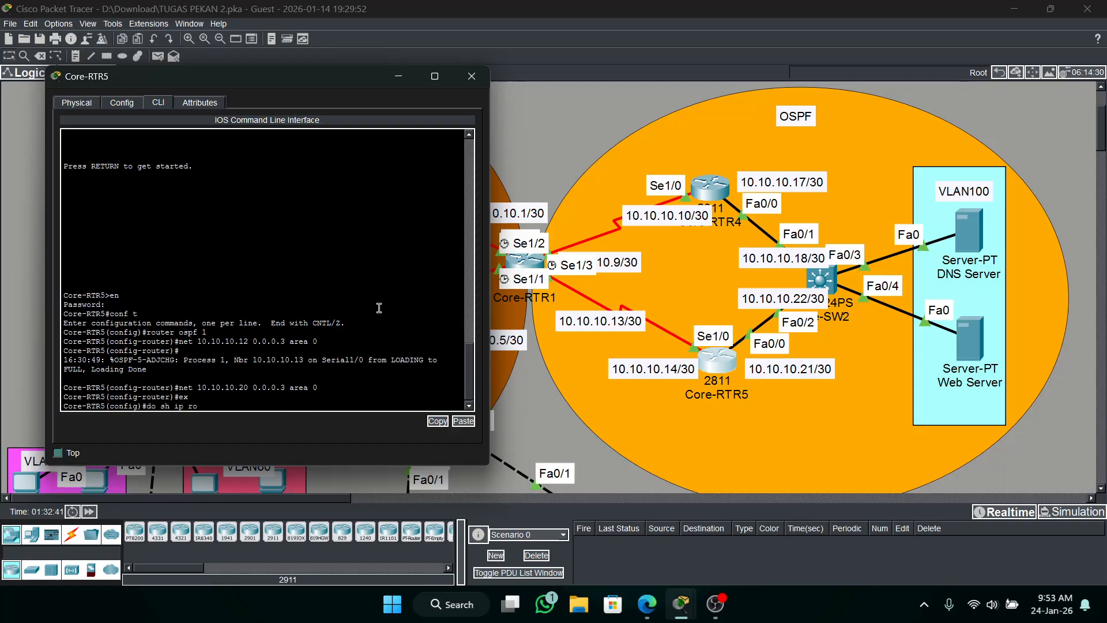
pyautogui.write('ute')
pyautogui.press('Return')
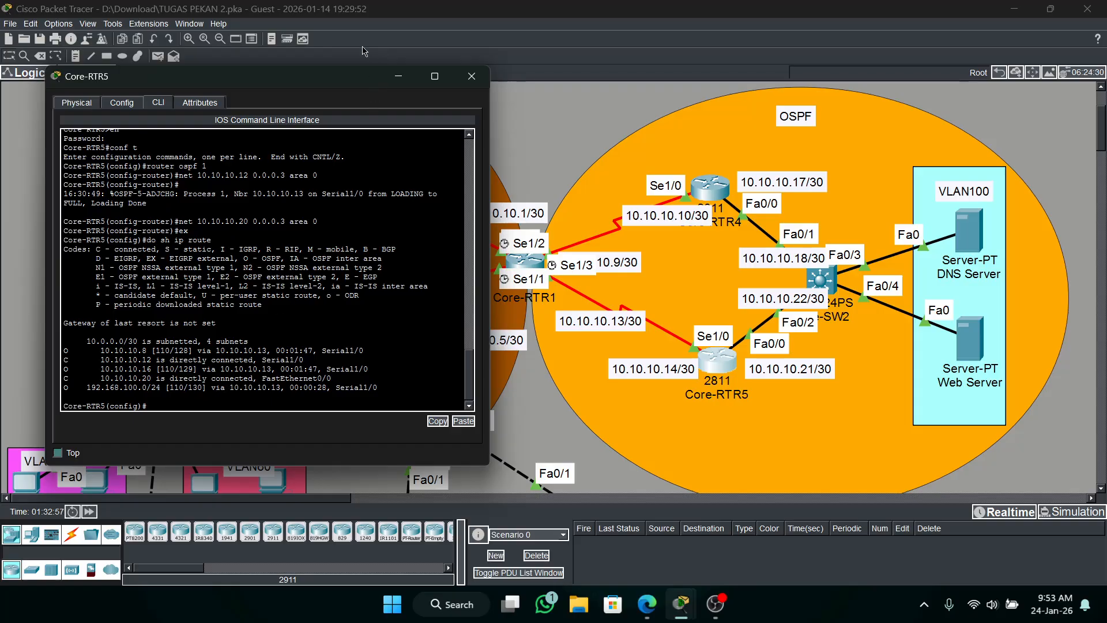
# Check the activity results and review the assessment items of all devices for incorrect entries.
pyautogui.click(679, 602)
pyautogui.moveTo(679, 602)
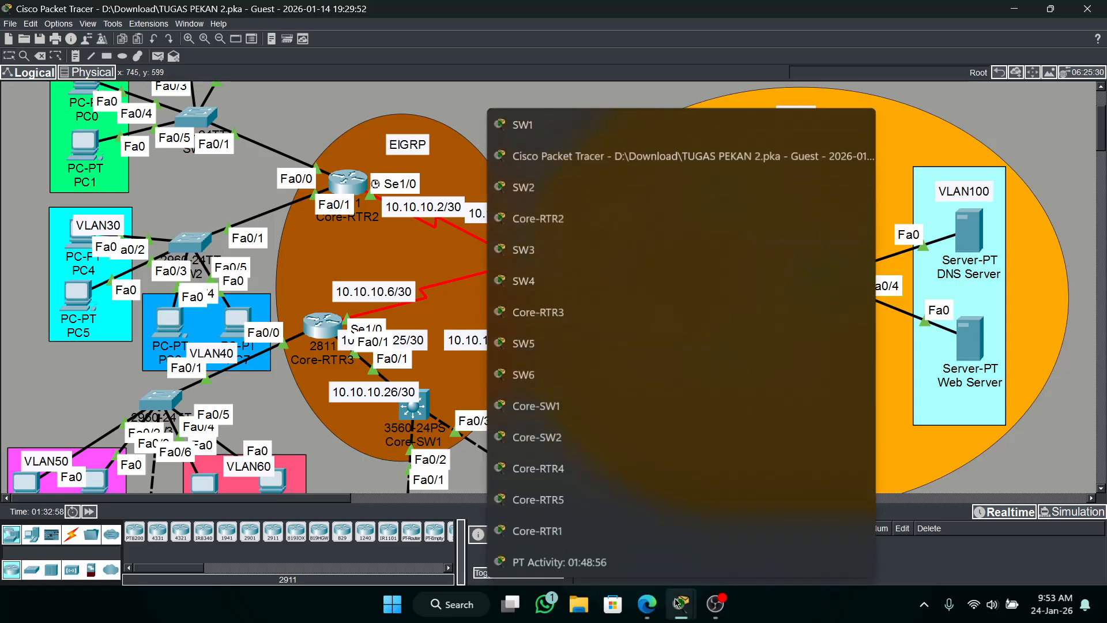
pyautogui.click(519, 564)
pyautogui.click(470, 419)
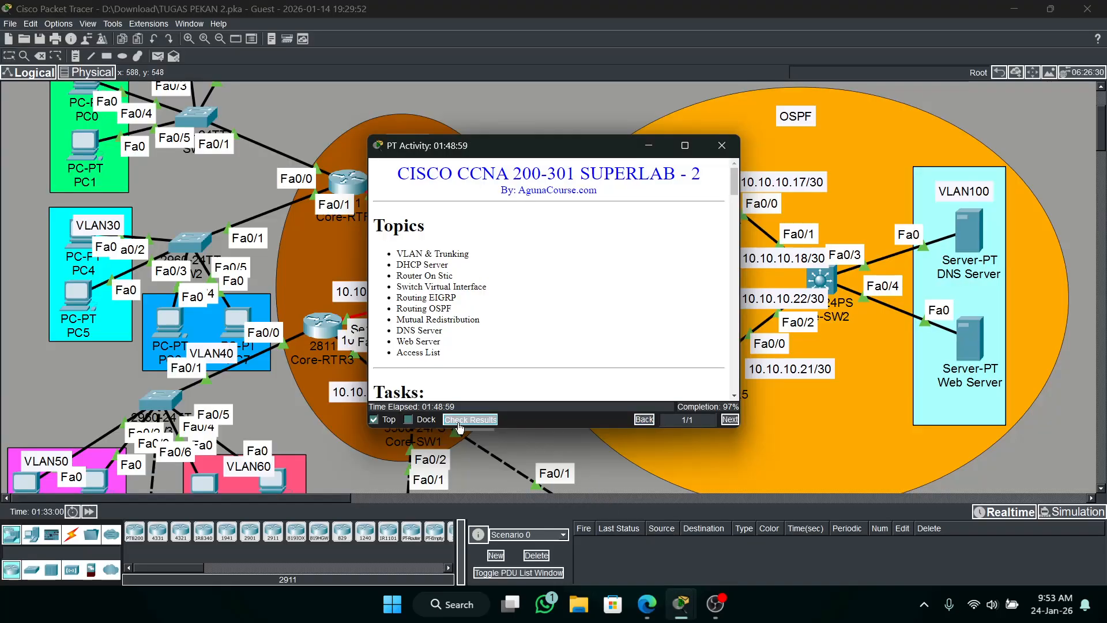
pyautogui.click(102, 88)
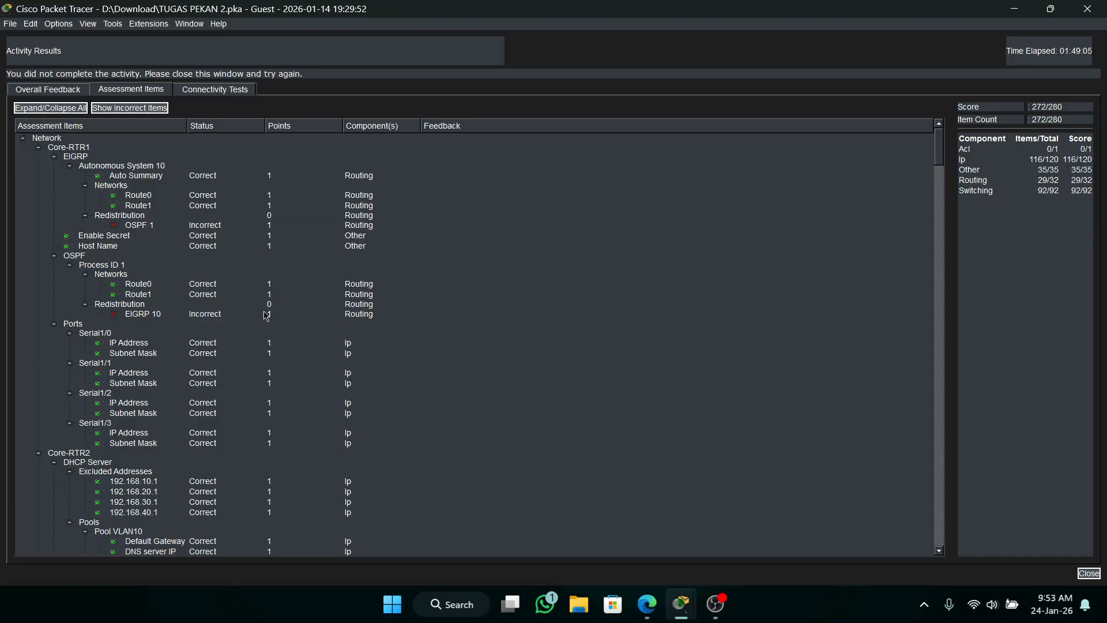
pyautogui.scroll(-20, 266, 316)
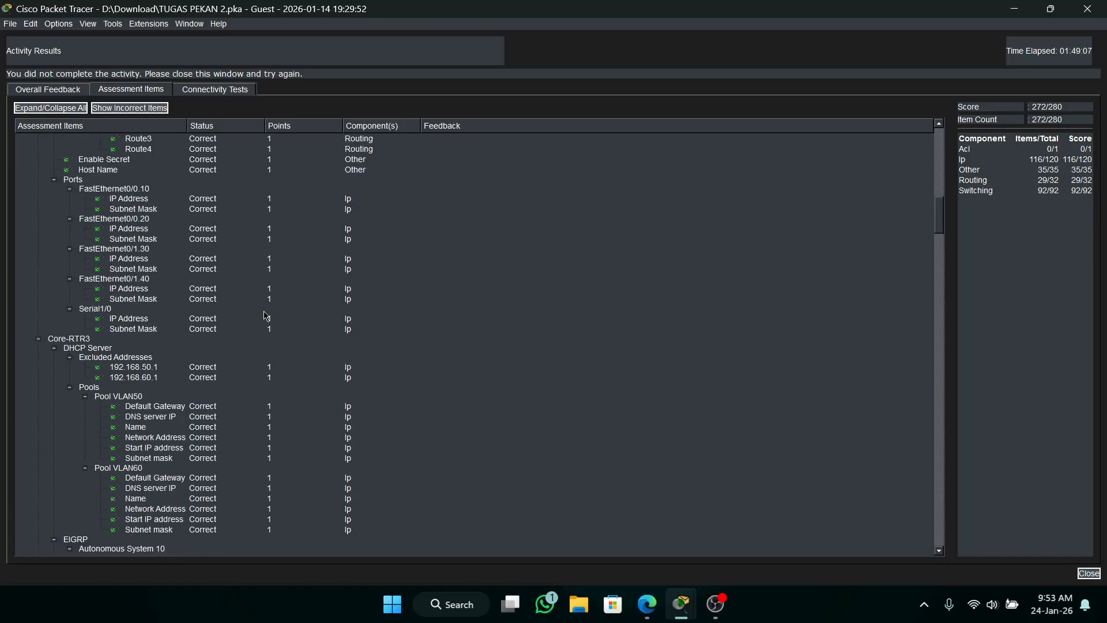
pyautogui.scroll(-10, 266, 316)
pyautogui.scroll(-16, 266, 306)
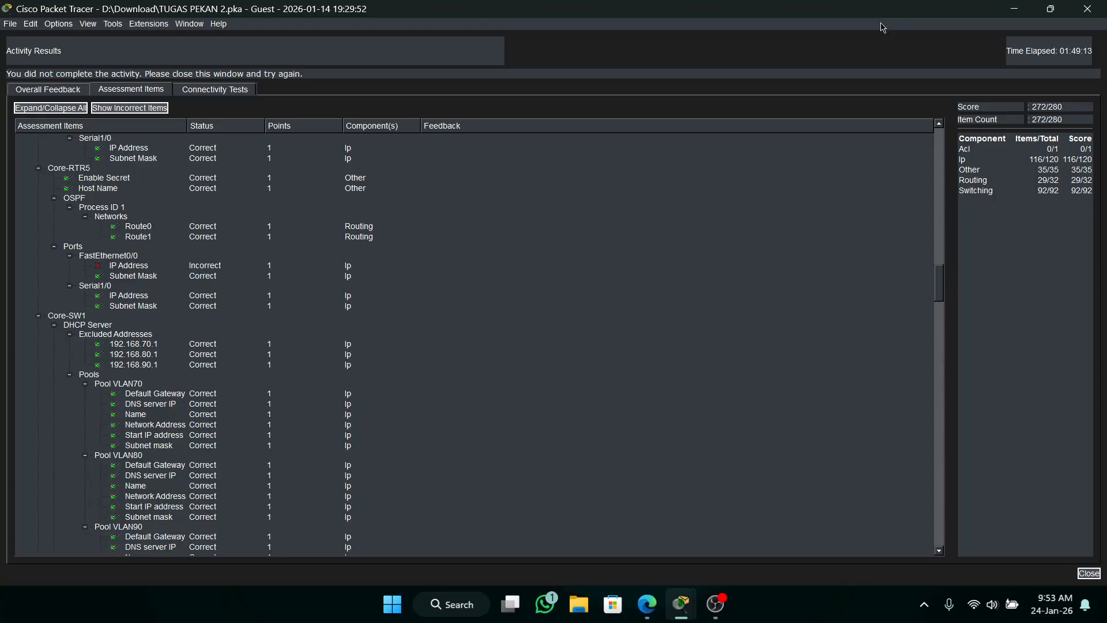
# Return to Core-RTR5 and check FastEthernet0/0's address in the brief IP interface list.
pyautogui.click(1026, 16)
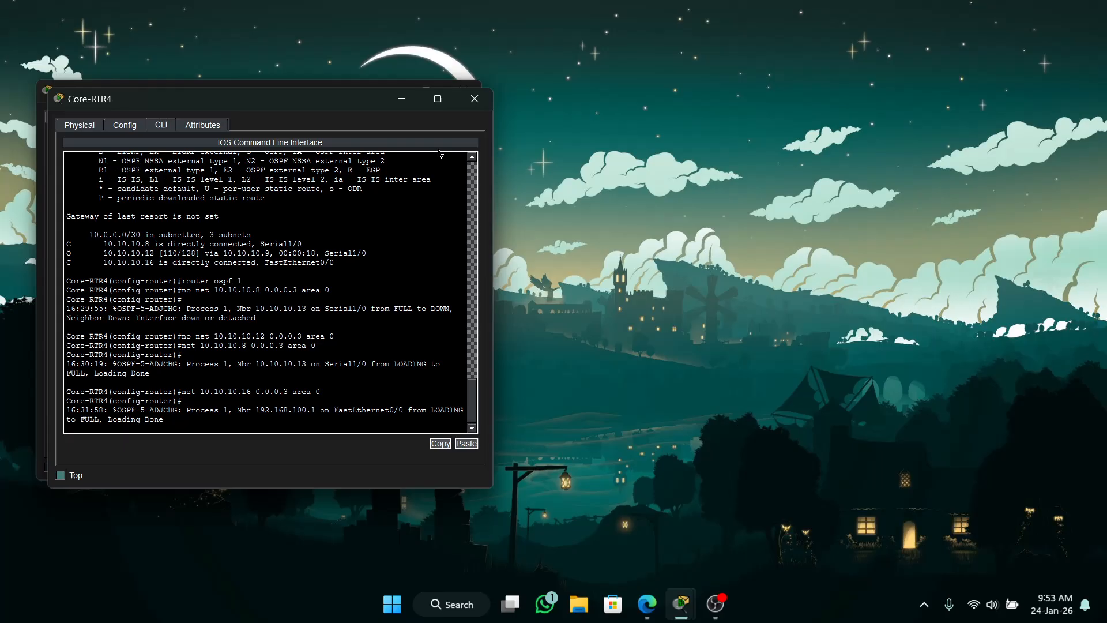
pyautogui.moveTo(676, 607)
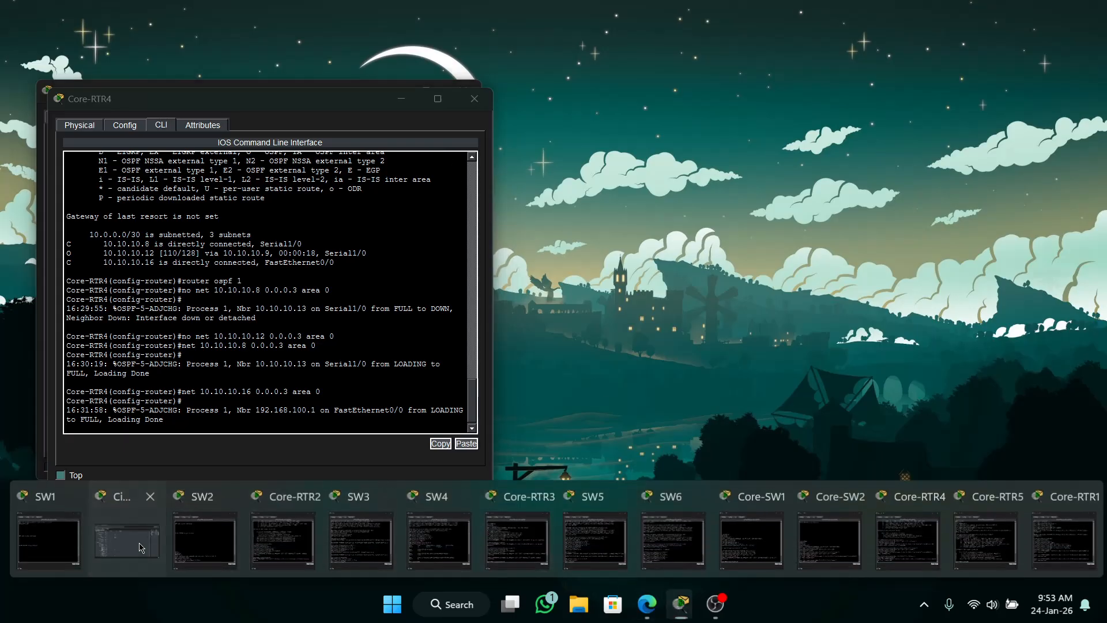
pyautogui.click(127, 556)
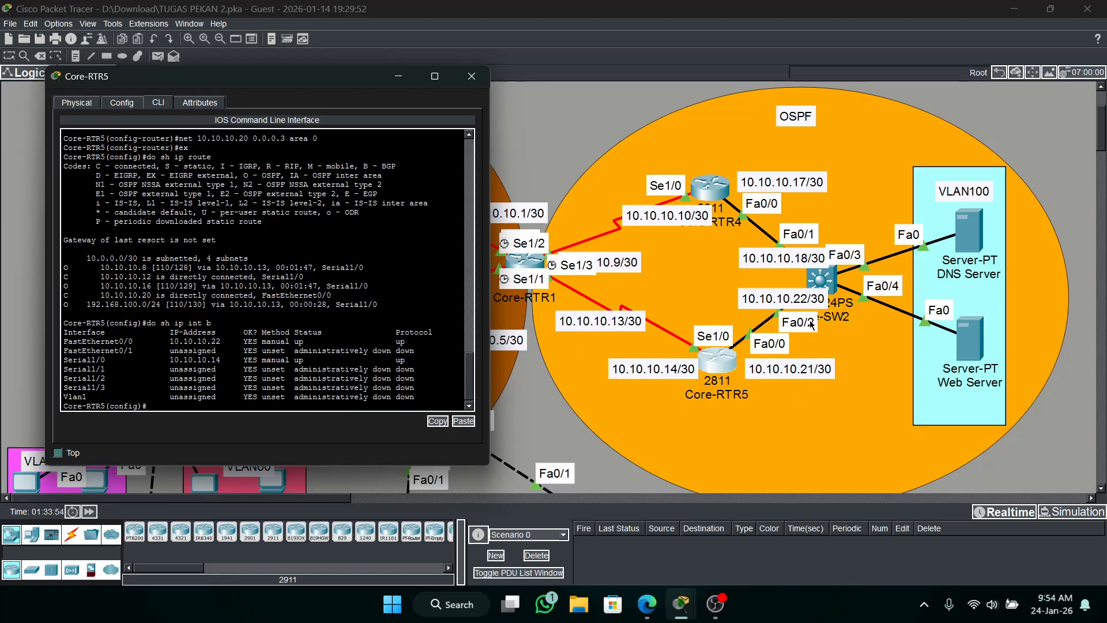
pyautogui.moveTo(225, 343); pyautogui.dragTo(174, 342)
pyautogui.click(383, 378)
# Remove the IP address from interface FastEthernet0/0 on Core-RTR5.
pyautogui.write('int fa0/0')
pyautogui.press('Return')
pyautogui.write('n')
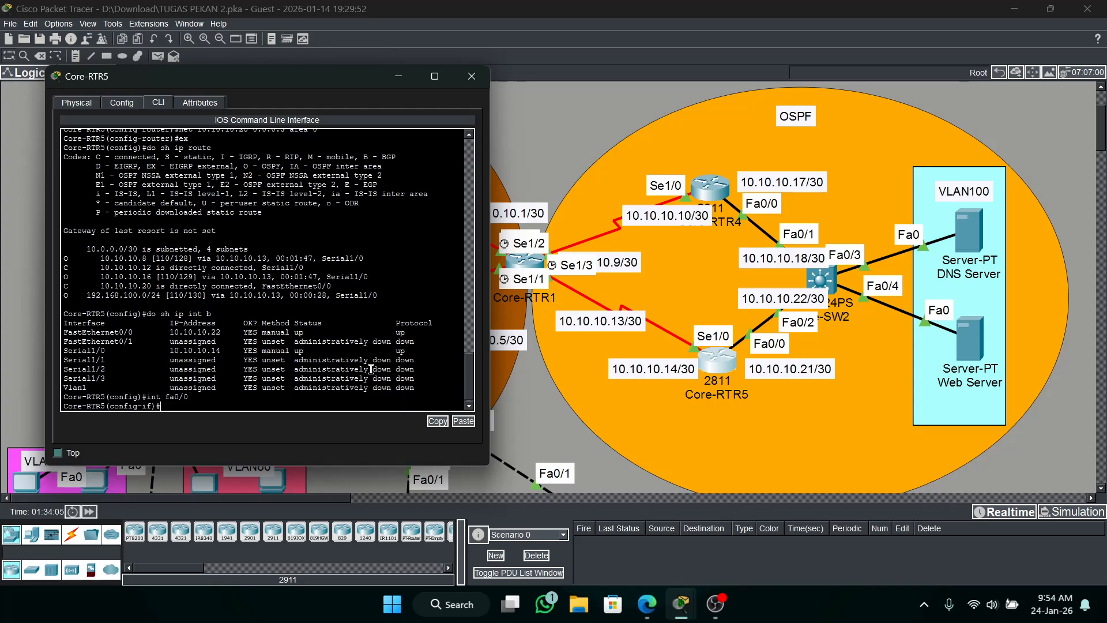
pyautogui.write('o ip add')
pyautogui.press('Return')
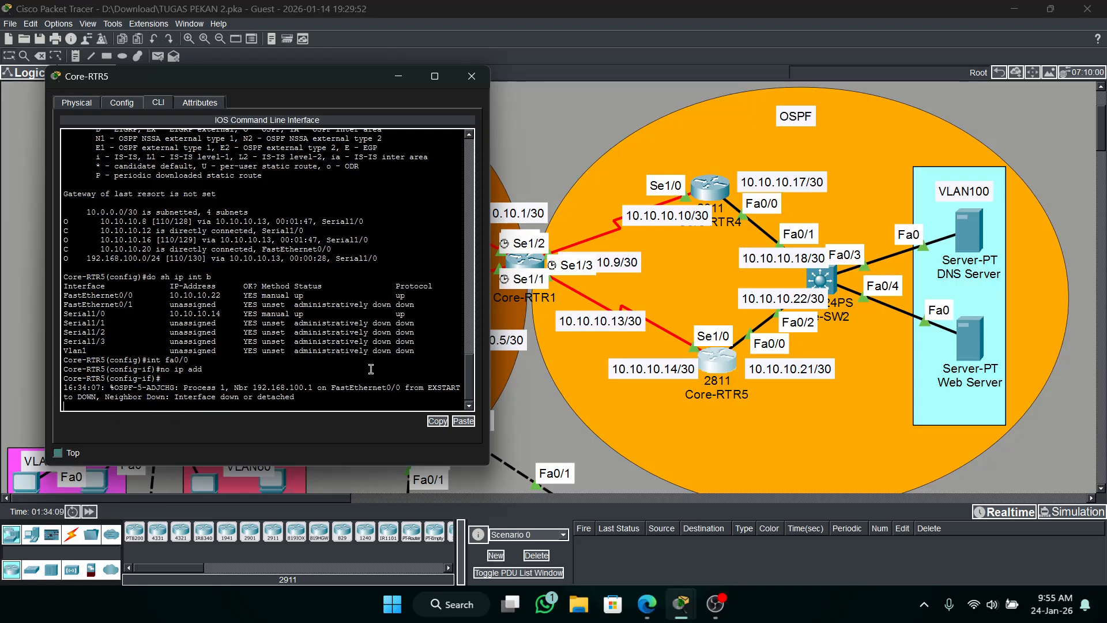
pyautogui.press('Return')
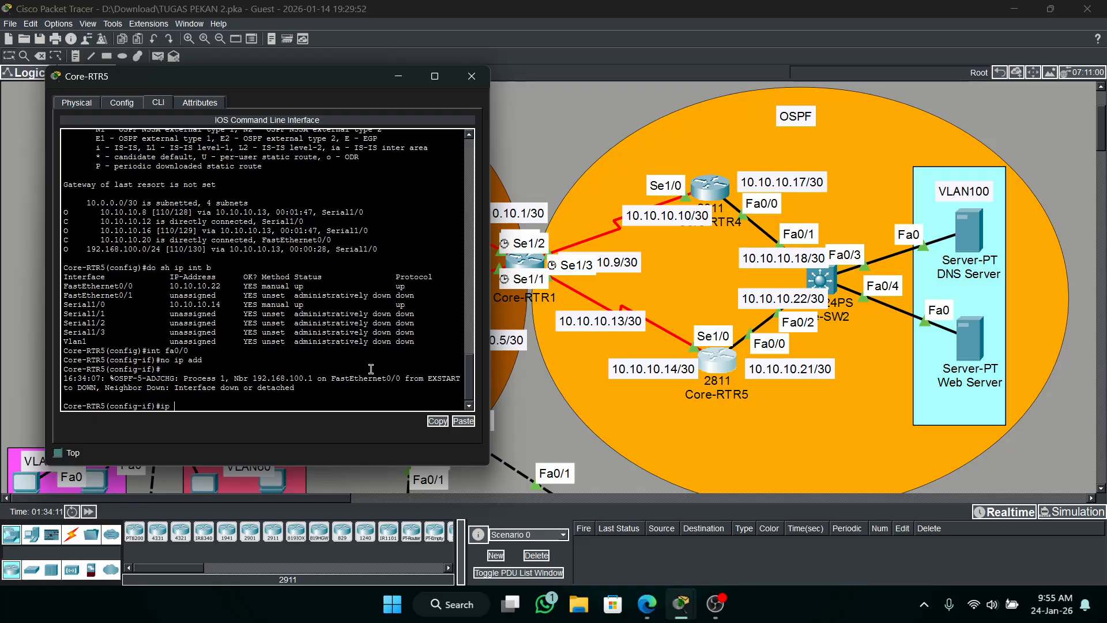
# Assign 10.10.10.21 with mask 255.255.255.252 to FastEthernet0/0 on Core-RTR5.
pyautogui.write('ip add 10.10.10.21')
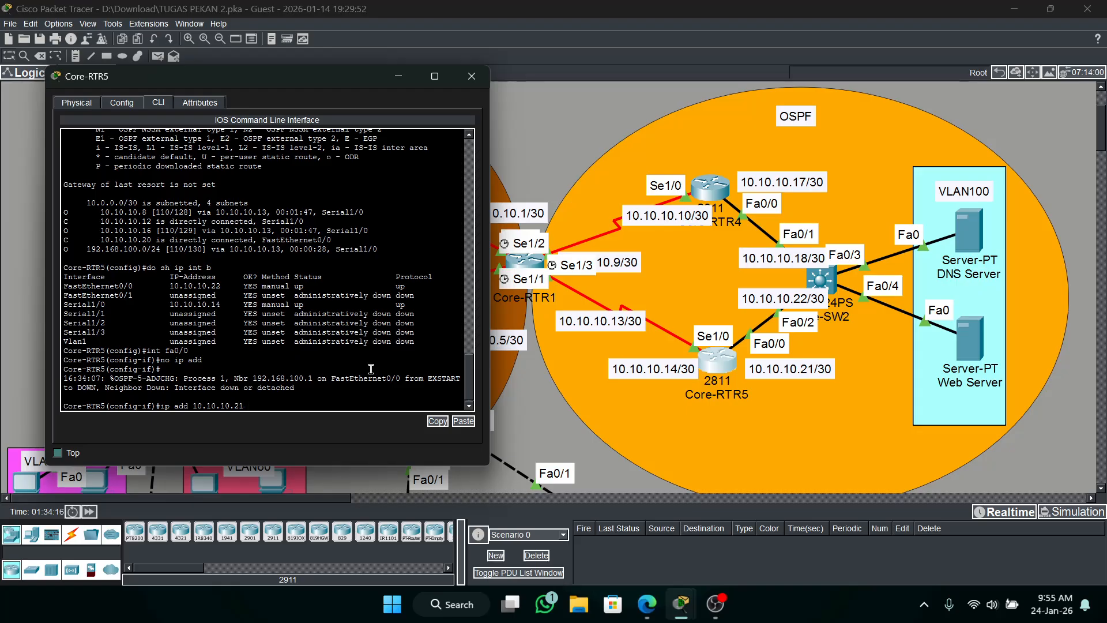
pyautogui.write('255.255.255.252')
pyautogui.press('Return')
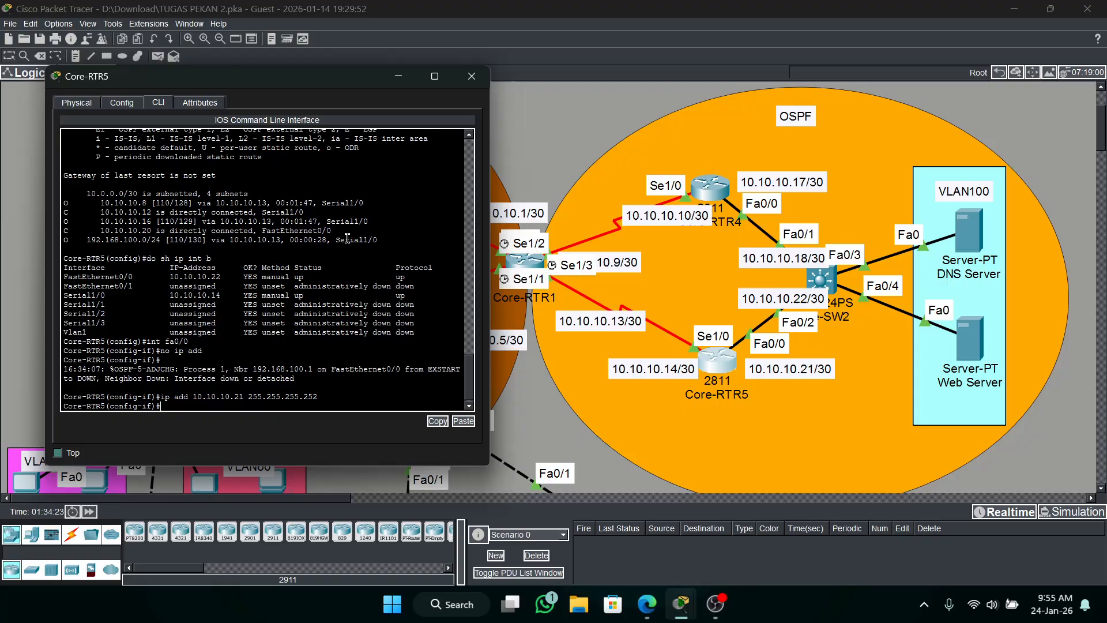
# Test the link with a simple PDU from Core-RTR5 to Core-SW2, and clear the PDU list.
pyautogui.click(398, 77)
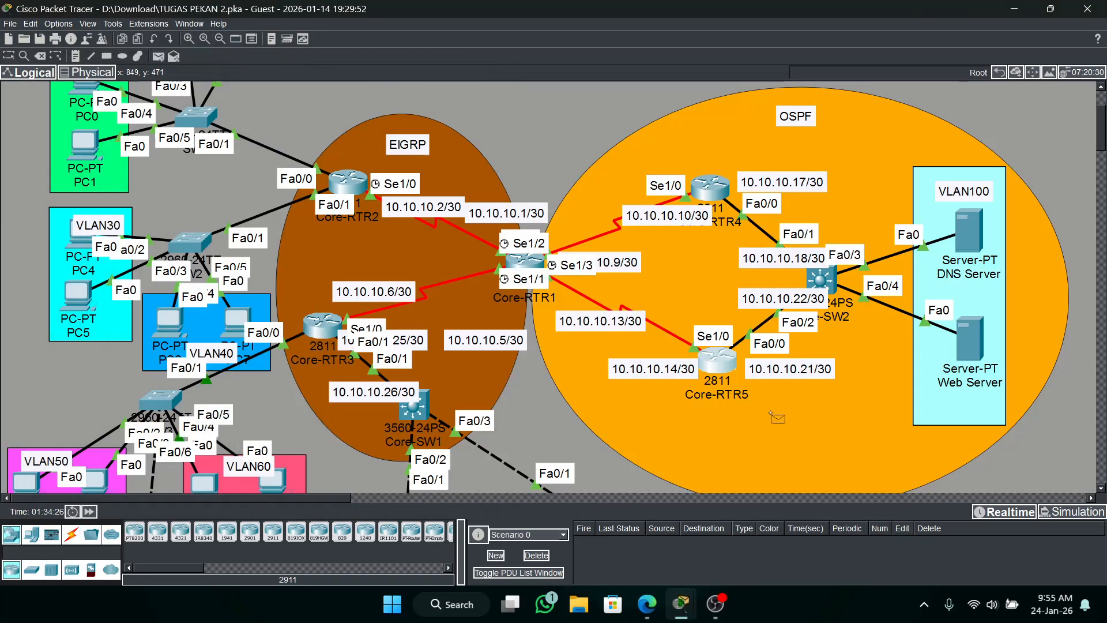
pyautogui.click(718, 364)
pyautogui.click(820, 281)
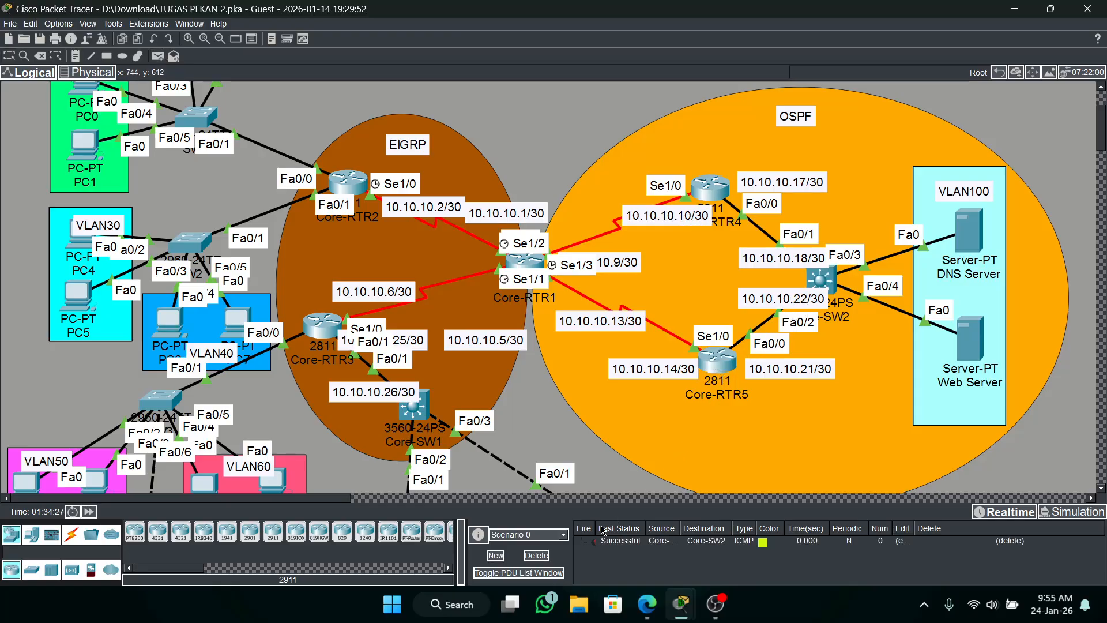
pyautogui.click(536, 555)
# Show Core-RTR5's IP routing table again and examine the OSPF routes to 192.168.100.0/24 and 10.10.10.8.
pyautogui.click(726, 367)
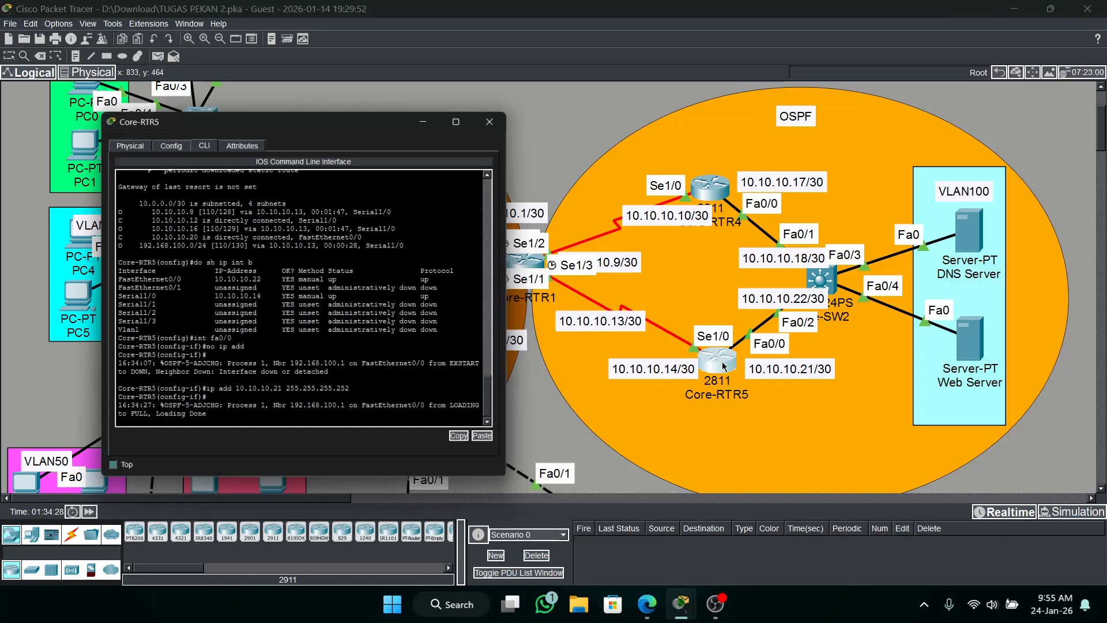
pyautogui.doubleClick(347, 348)
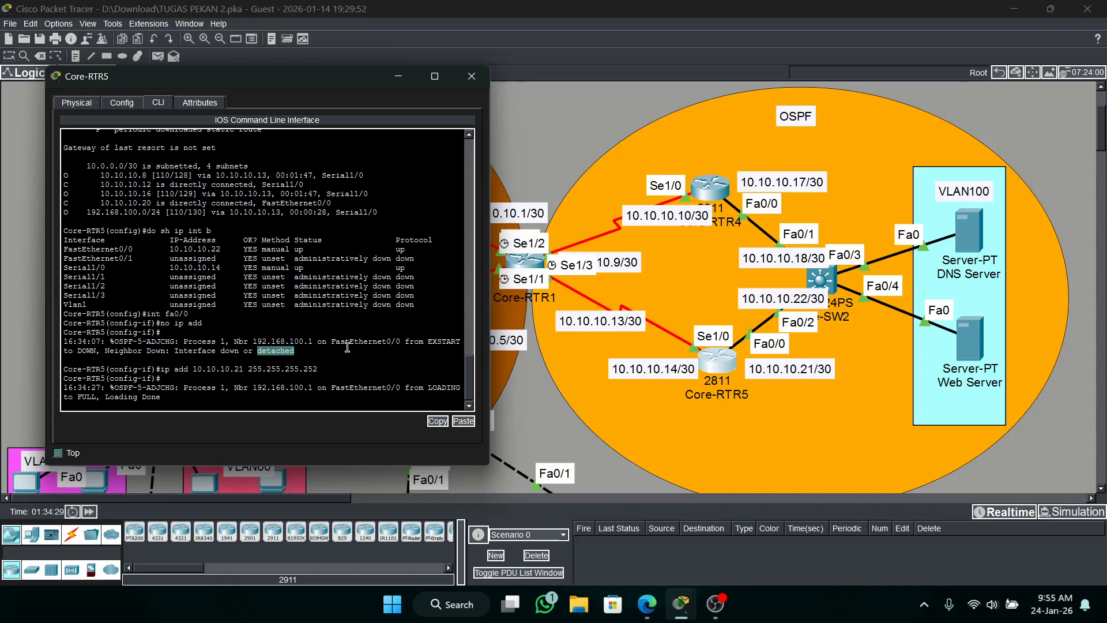
pyautogui.press('Return')
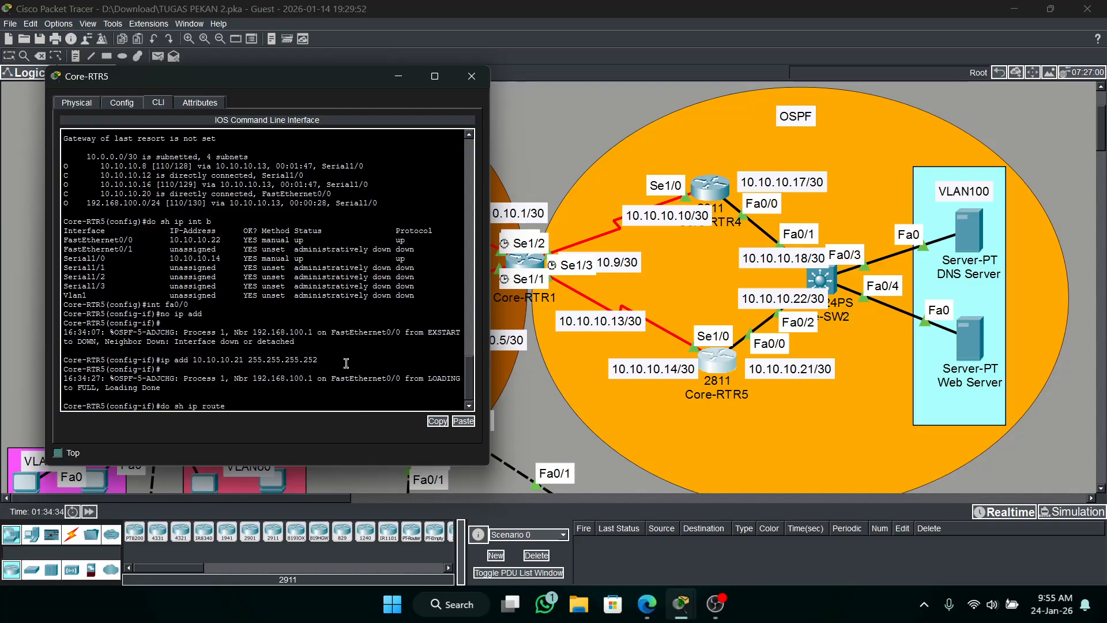
pyautogui.press('Return')
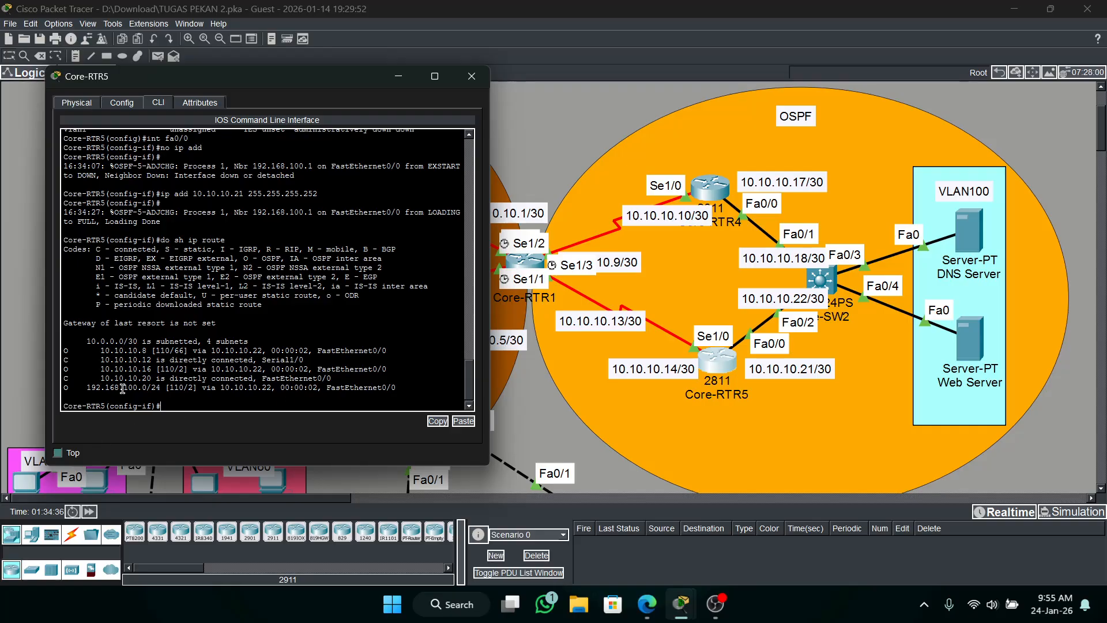
pyautogui.moveTo(397, 387); pyautogui.dragTo(61, 388)
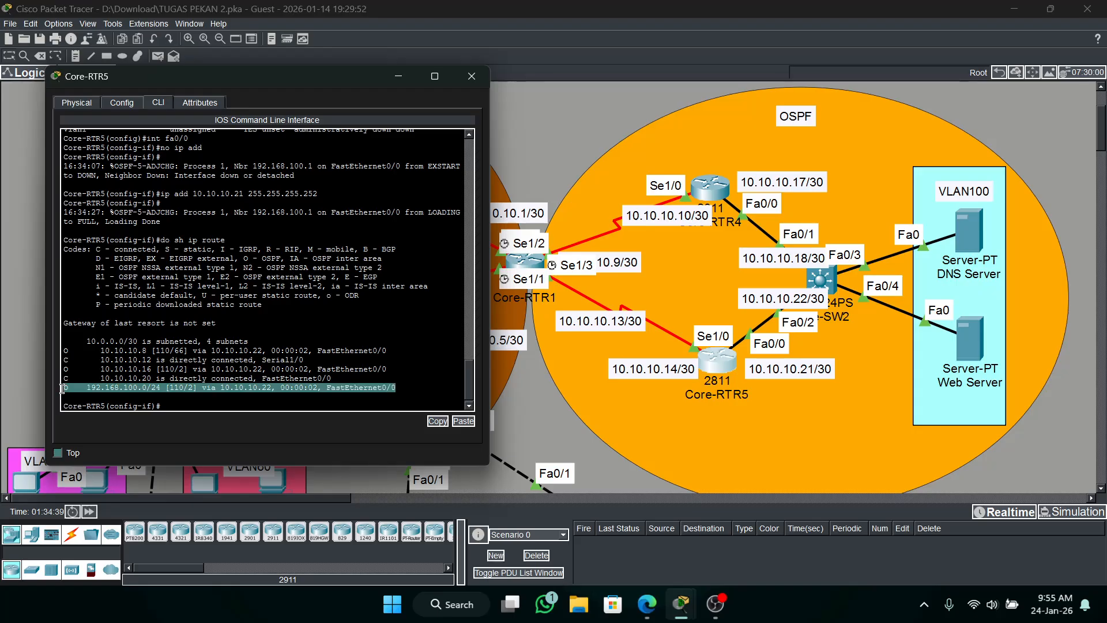
pyautogui.moveTo(397, 351); pyautogui.dragTo(27, 346)
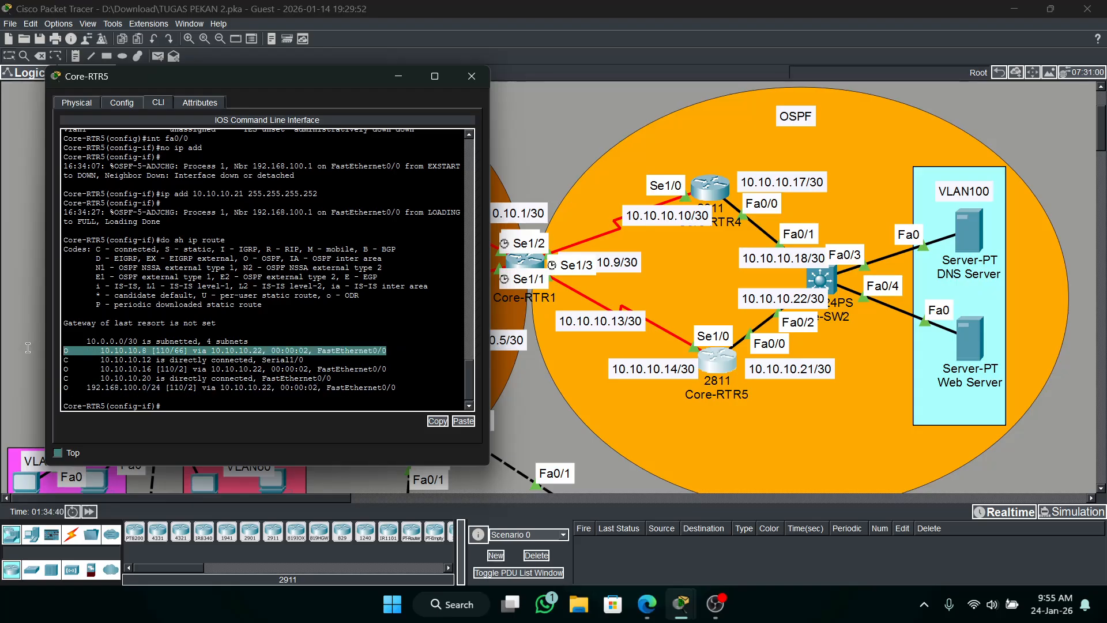
pyautogui.click(164, 360)
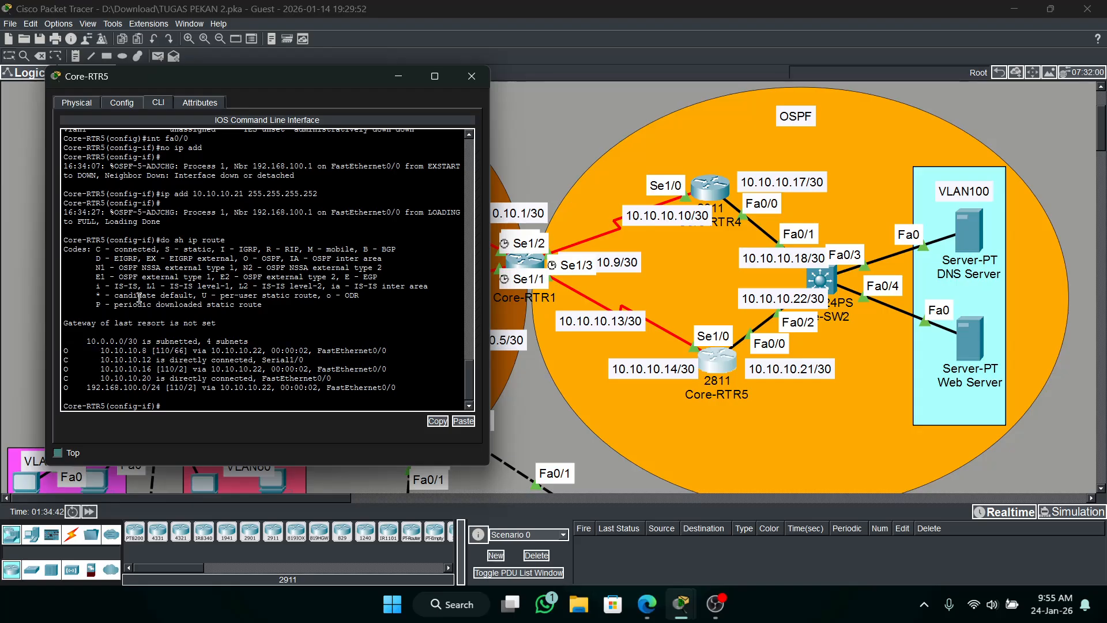
pyautogui.click(398, 77)
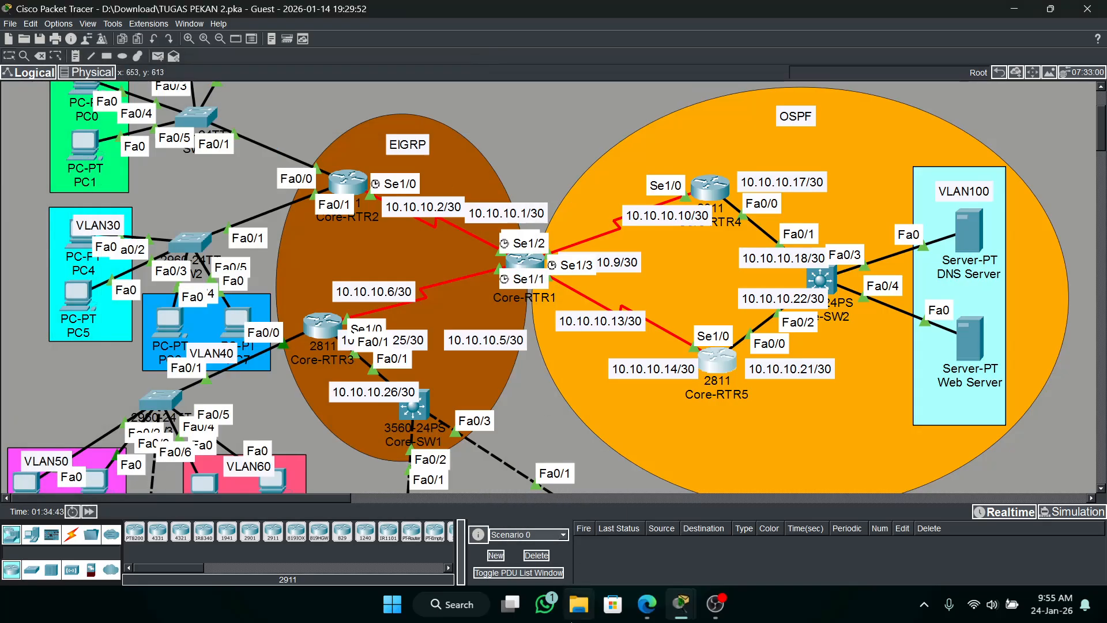
# Leave the OSPF 1 configuration mode on Core-RTR1 and return to global configuration.
pyautogui.click(679, 605)
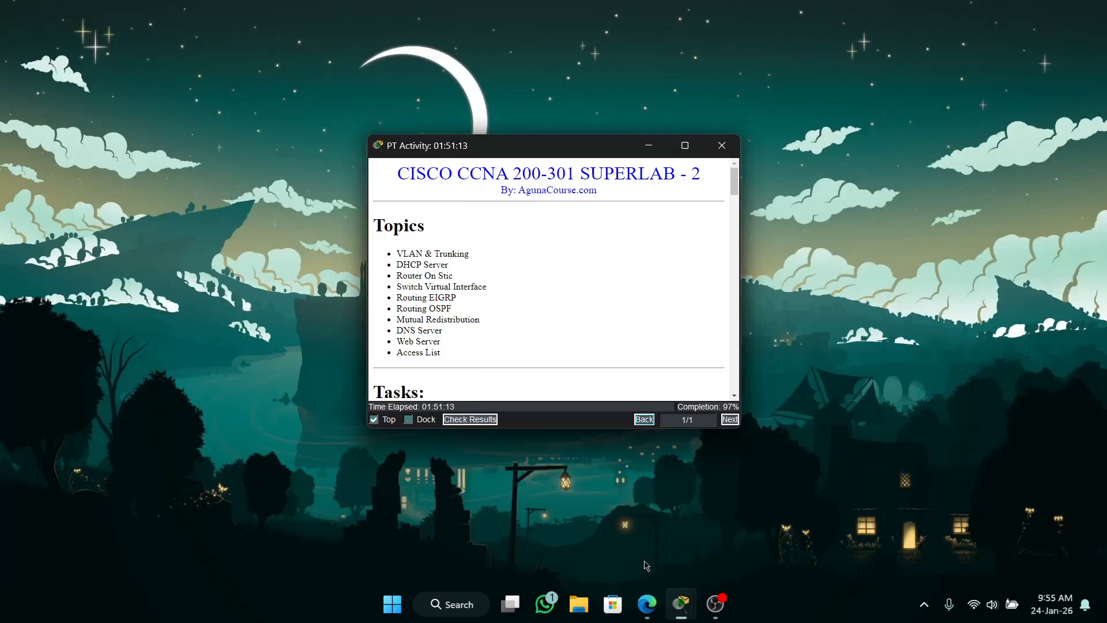
pyautogui.click(576, 563)
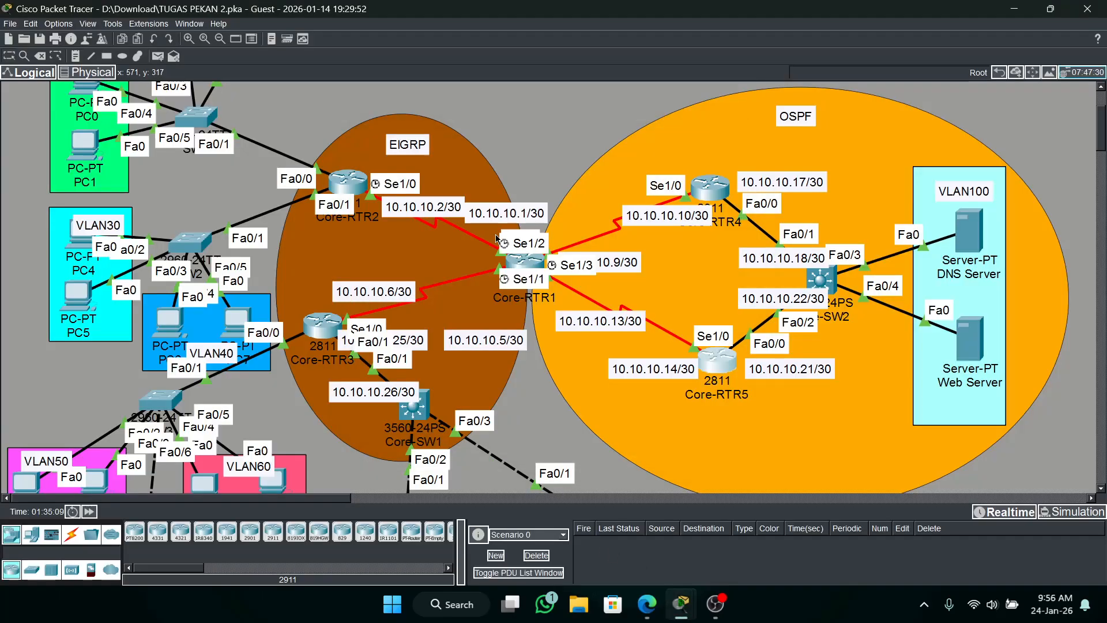
pyautogui.click(521, 260)
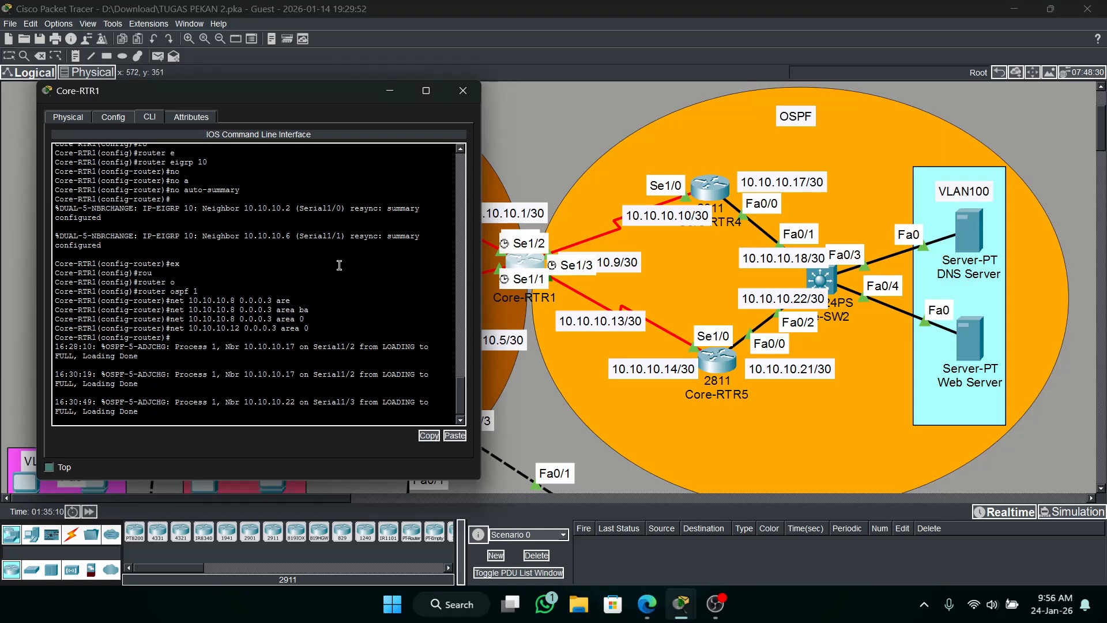
pyautogui.write('e-RTR1(config-router)#e')
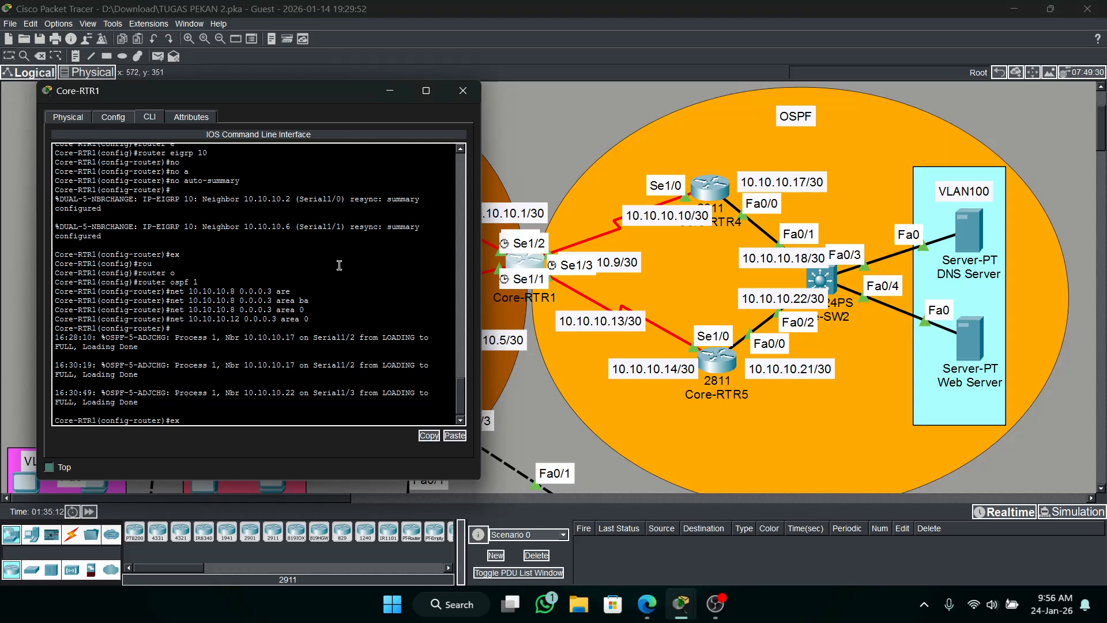
pyautogui.write('x')
pyautogui.press('Return')
pyautogui.press('Return')
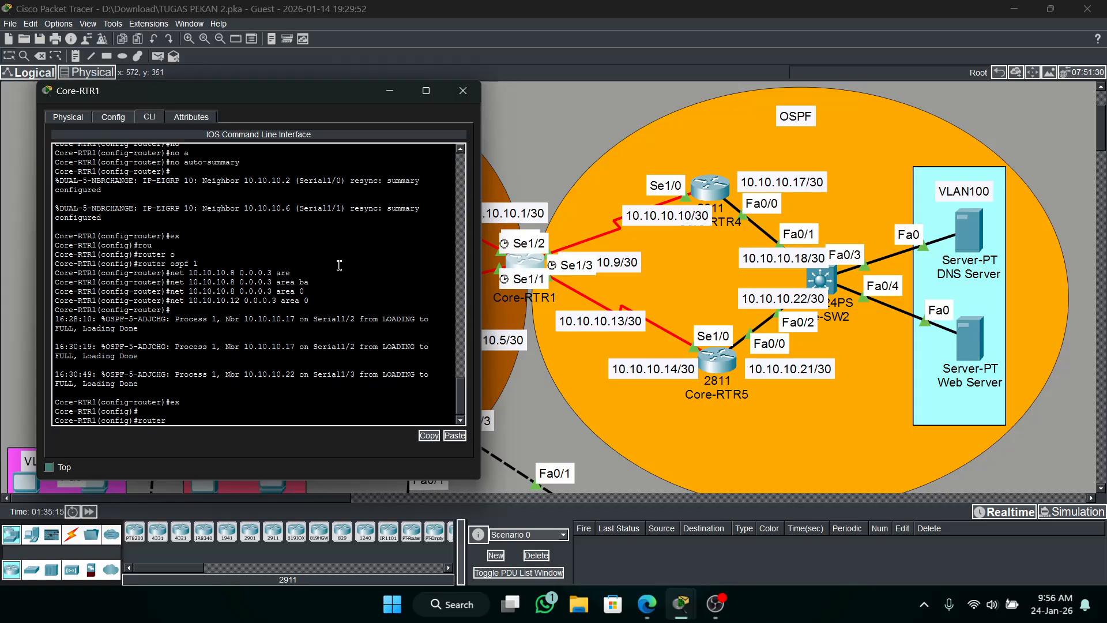
# Disable auto-summary for EIGRP 10 on Core-RTR1.
pyautogui.write('router e')
pyautogui.press('Tab')
pyautogui.write('10')
pyautogui.press('Return')
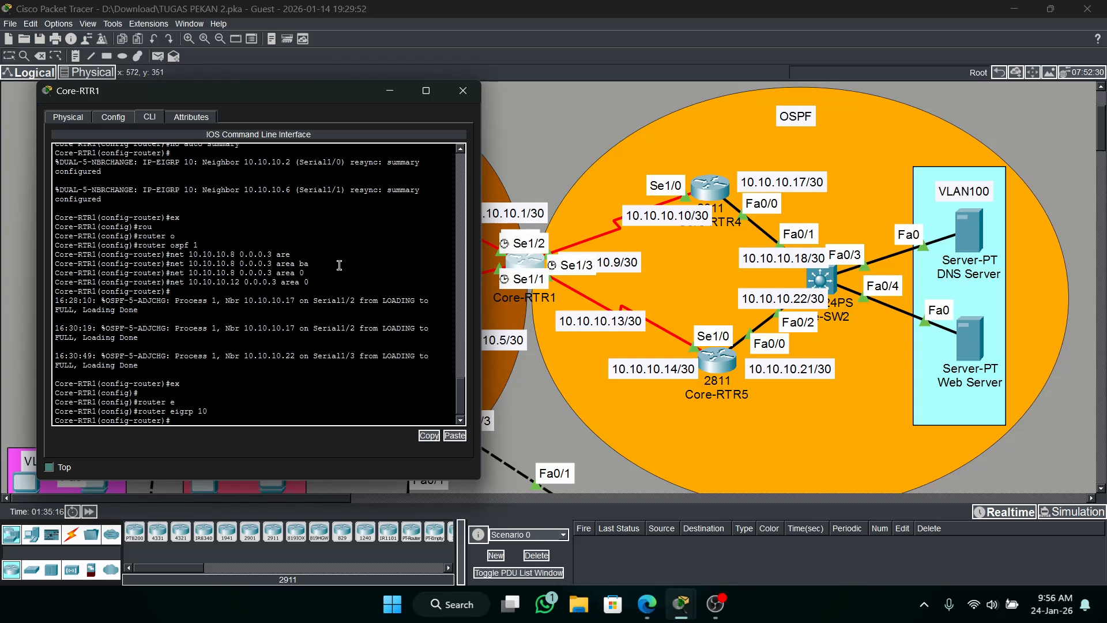
pyautogui.press('Tab')
pyautogui.press('BackSpace')
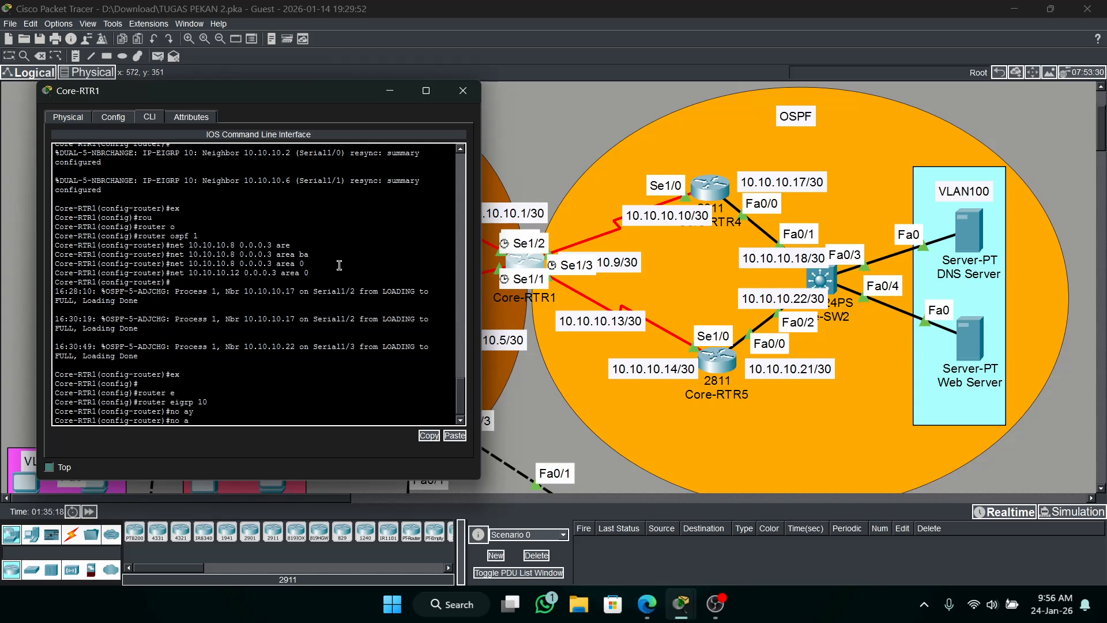
pyautogui.write('u')
pyautogui.press('Tab')
pyautogui.press('Return')
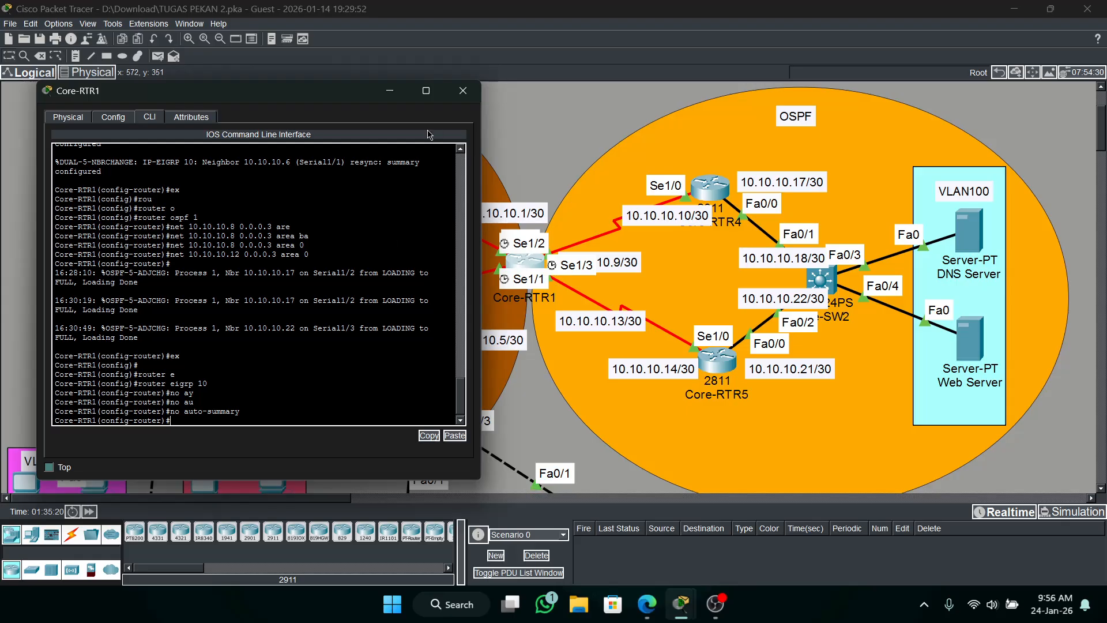
pyautogui.click(389, 90)
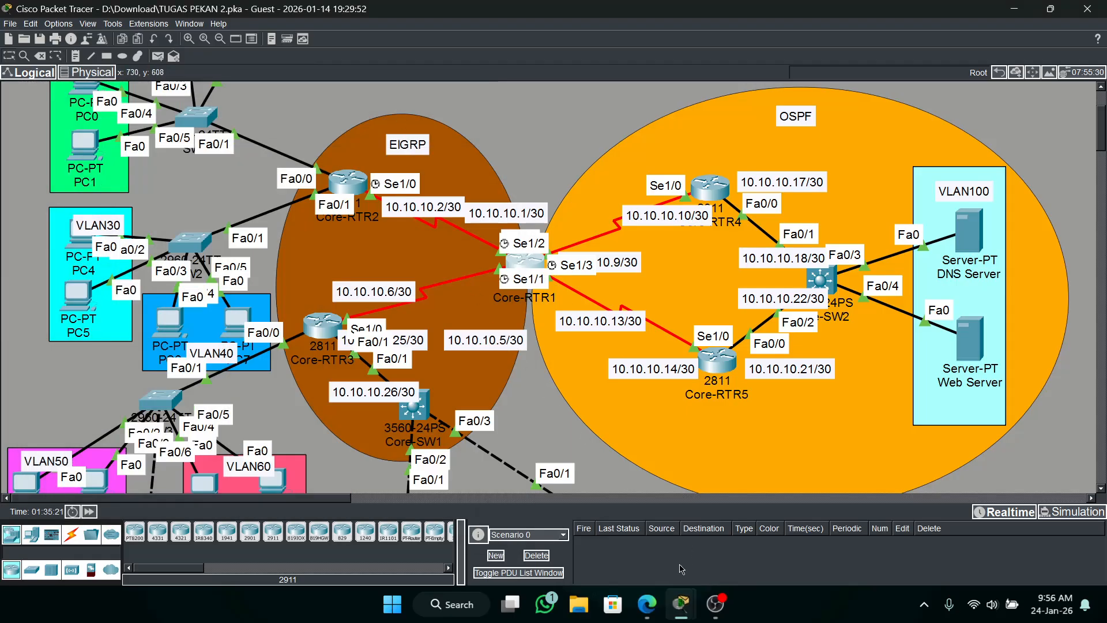
# Check the activity results and look through the assessment items of Core-RTR1, Core-SW1 and Core-SW2 for incorrect entries.
pyautogui.moveTo(681, 604)
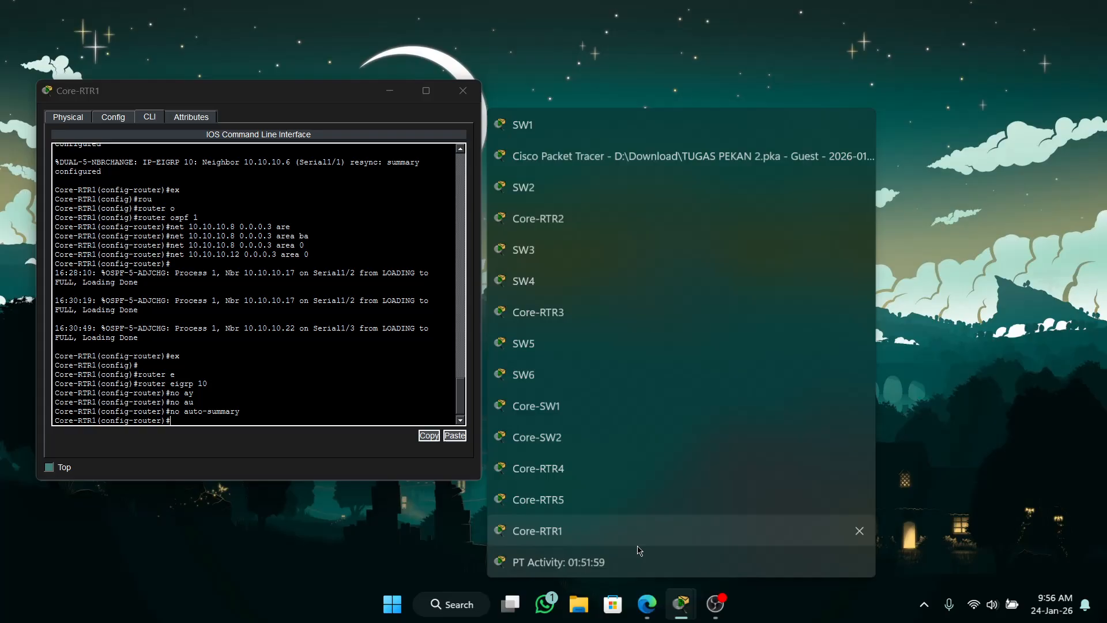
pyautogui.click(558, 562)
pyautogui.click(470, 419)
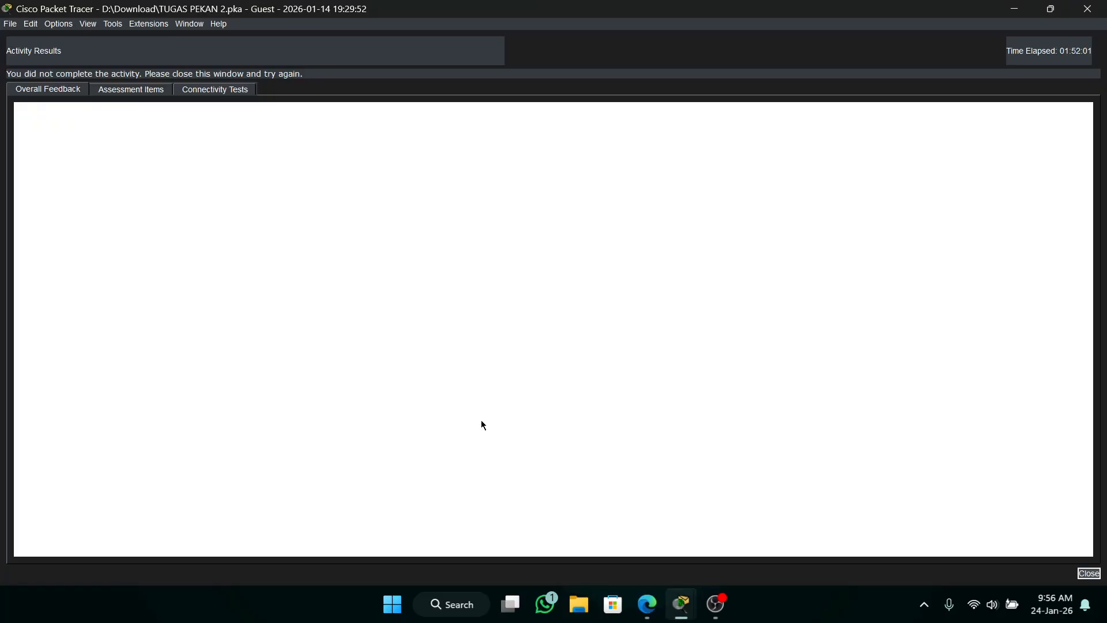
pyautogui.click(162, 96)
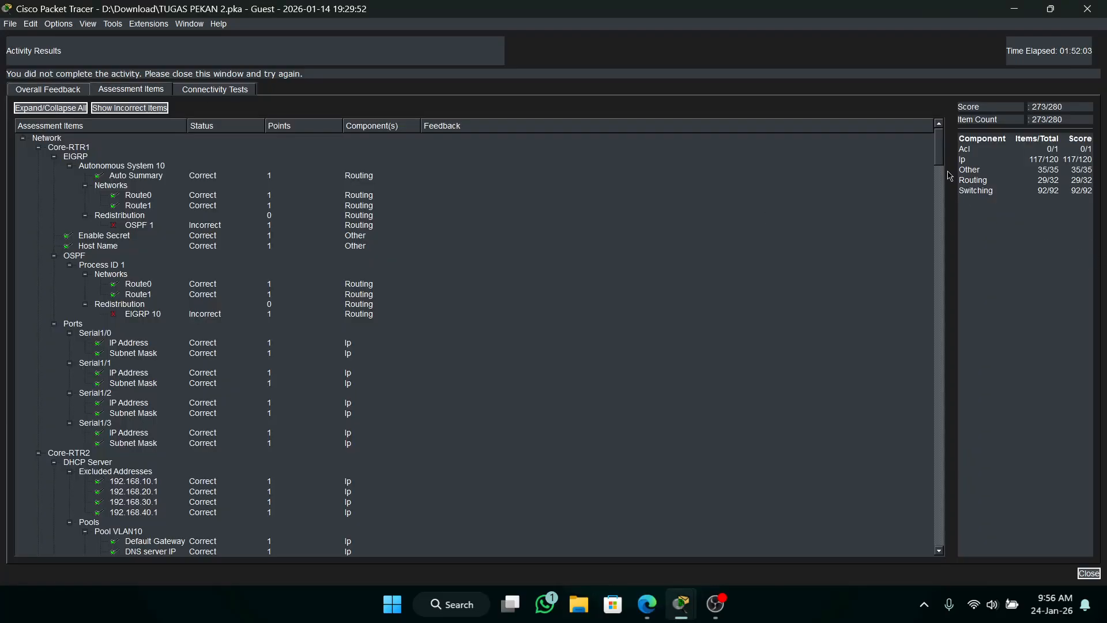
pyautogui.moveTo(940, 157); pyautogui.dragTo(940, 313)
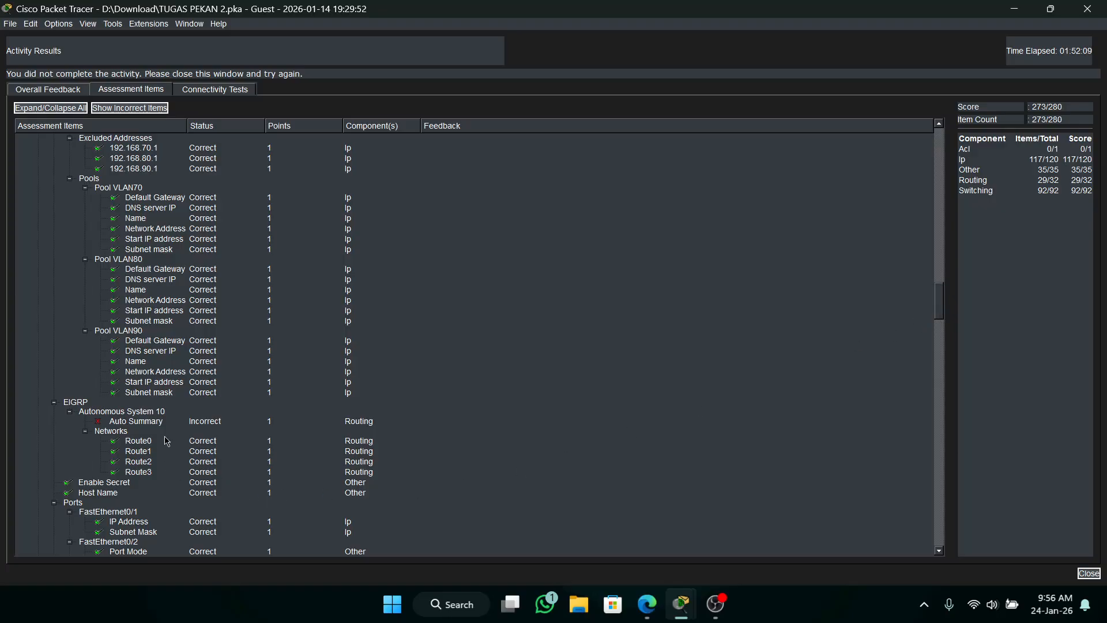
pyautogui.scroll(3, 187, 439)
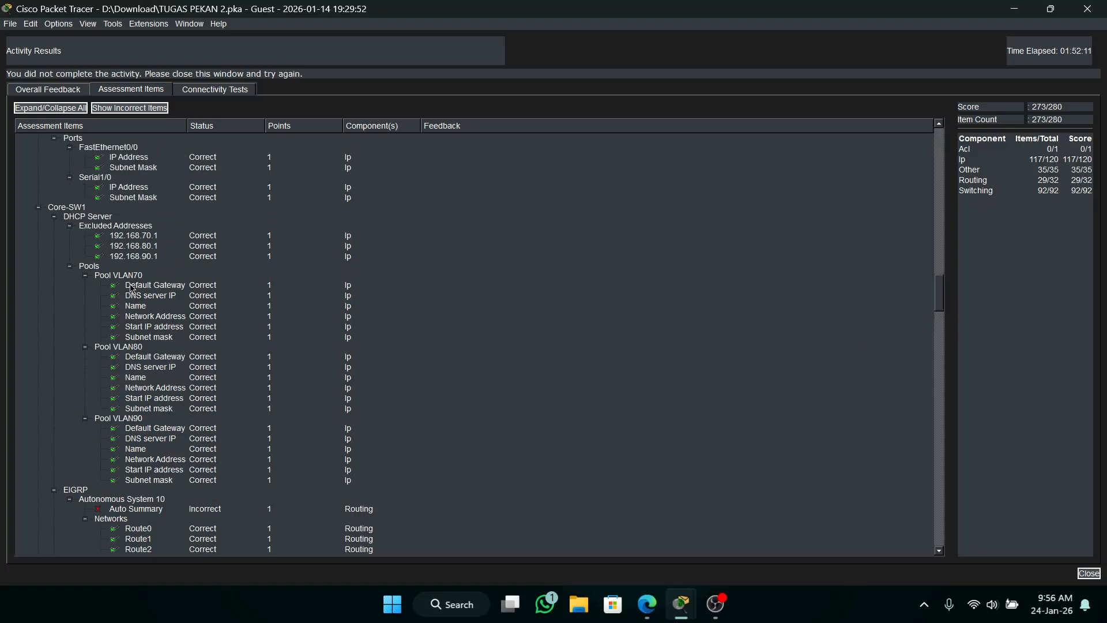
pyautogui.scroll(-3, 212, 387)
pyautogui.scroll(-15, 212, 387)
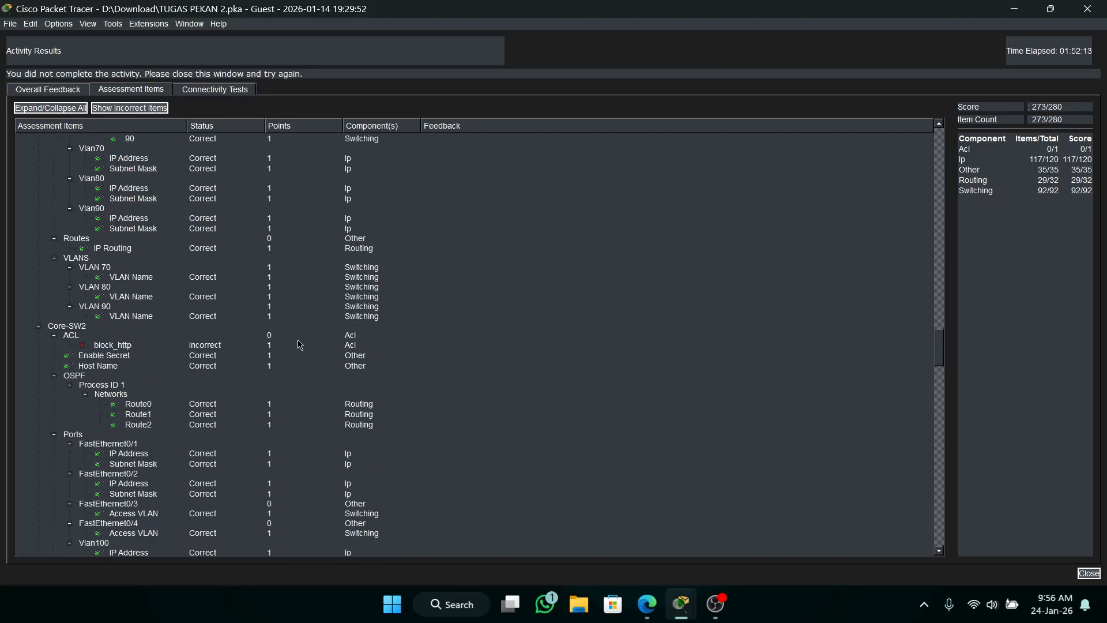
pyautogui.click(1087, 9)
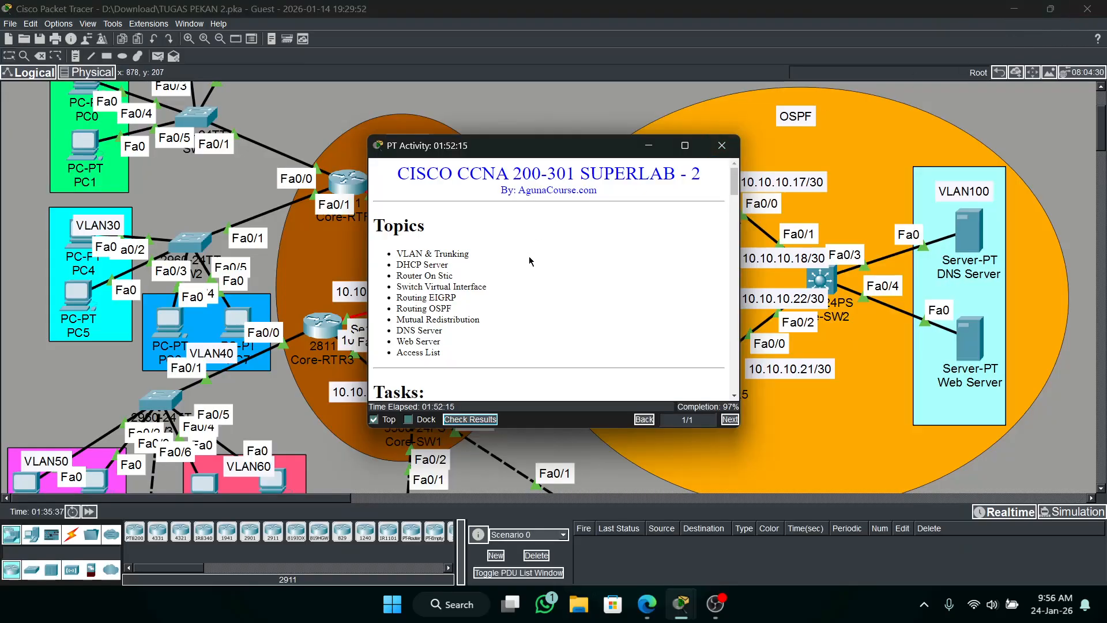
pyautogui.click(647, 152)
# Enter privileged mode on Core-SW1 with the enable password and start global configuration.
pyautogui.click(413, 409)
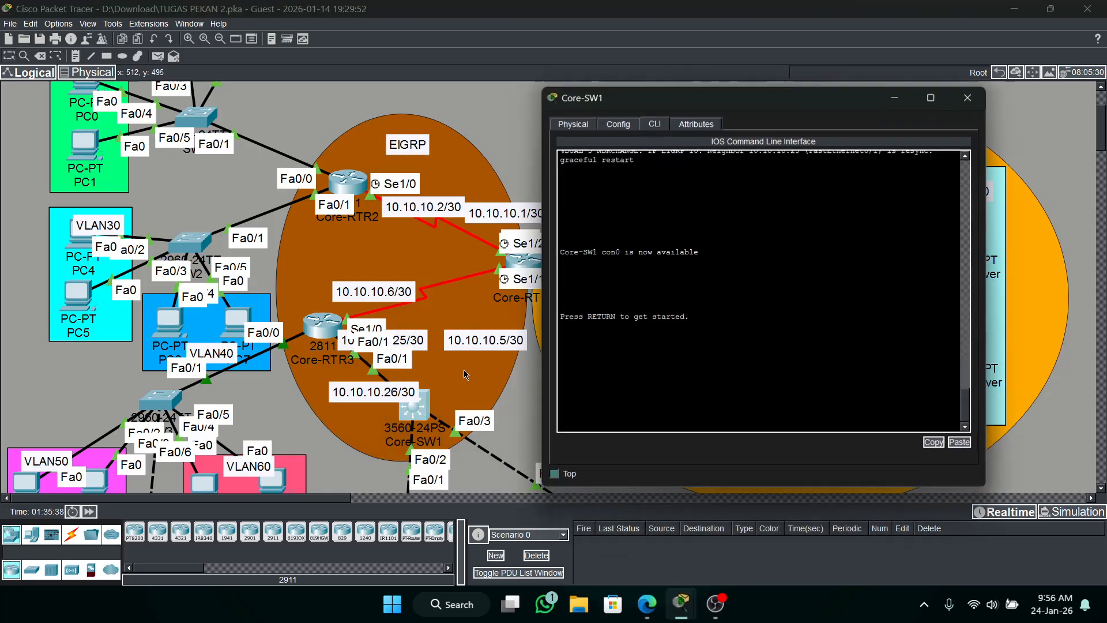
pyautogui.press('Return')
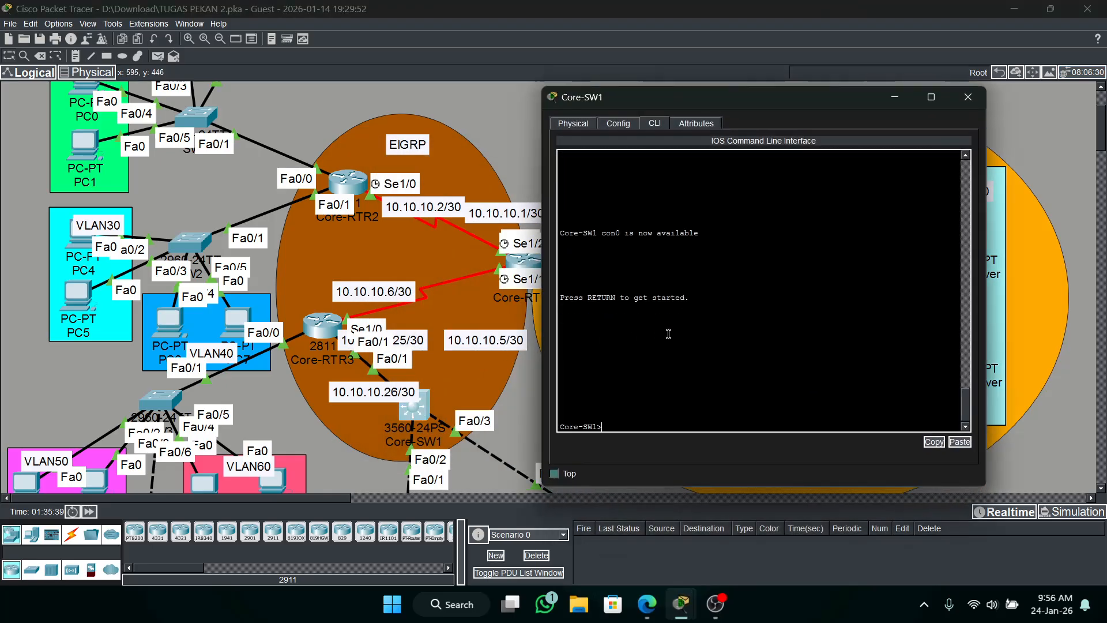
pyautogui.write('en')
pyautogui.press('Return')
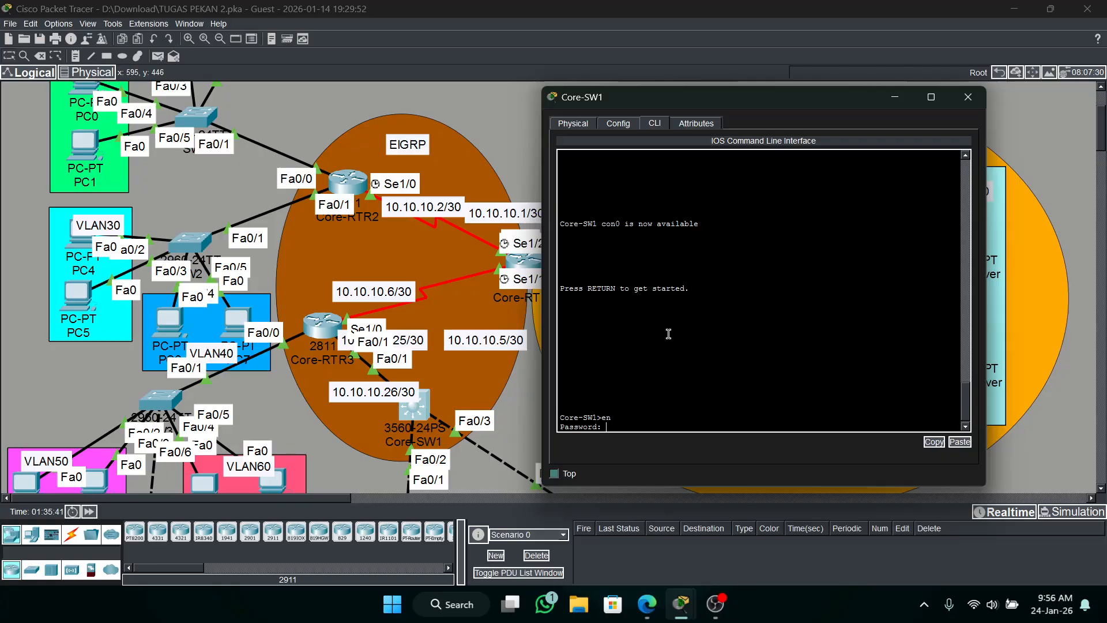
pyautogui.press('Return')
pyautogui.write('conf t')
pyautogui.press('Return')
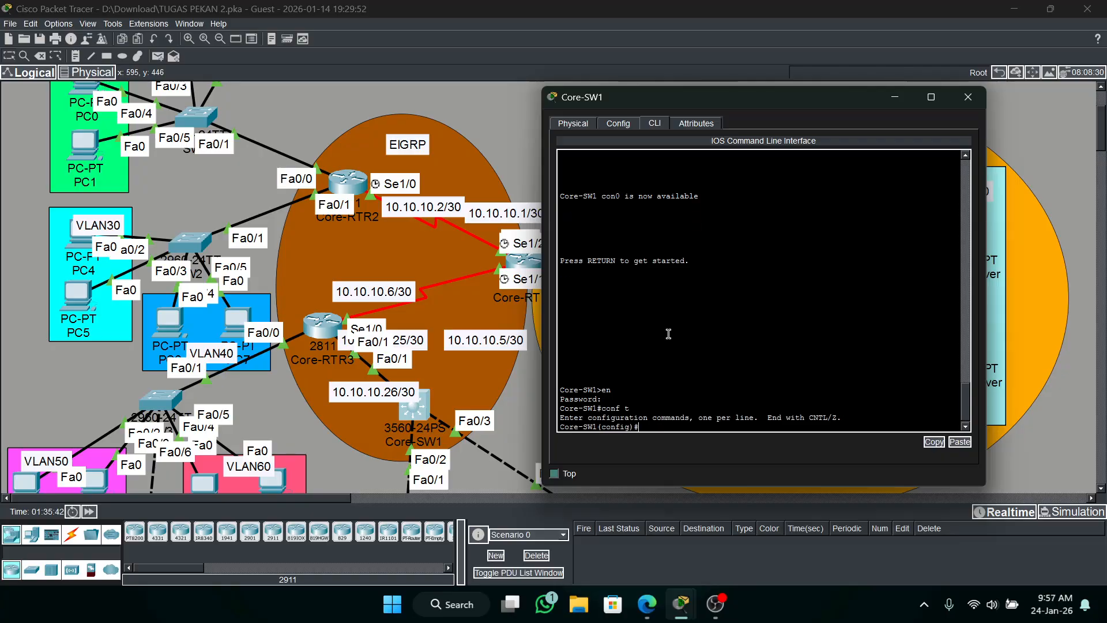
# Disable auto-summary for EIGRP 10 on Core-SW1.
pyautogui.write('rou')
pyautogui.press('Tab')
pyautogui.write('e')
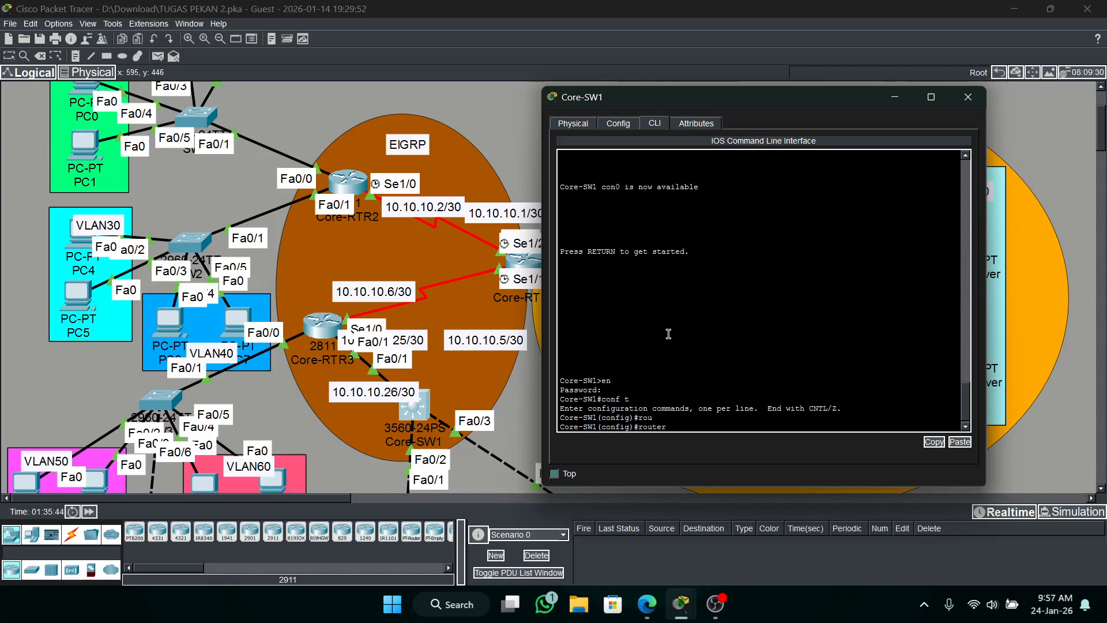
pyautogui.press('Tab')
pyautogui.write('10')
pyautogui.press('Return')
pyautogui.write('no au')
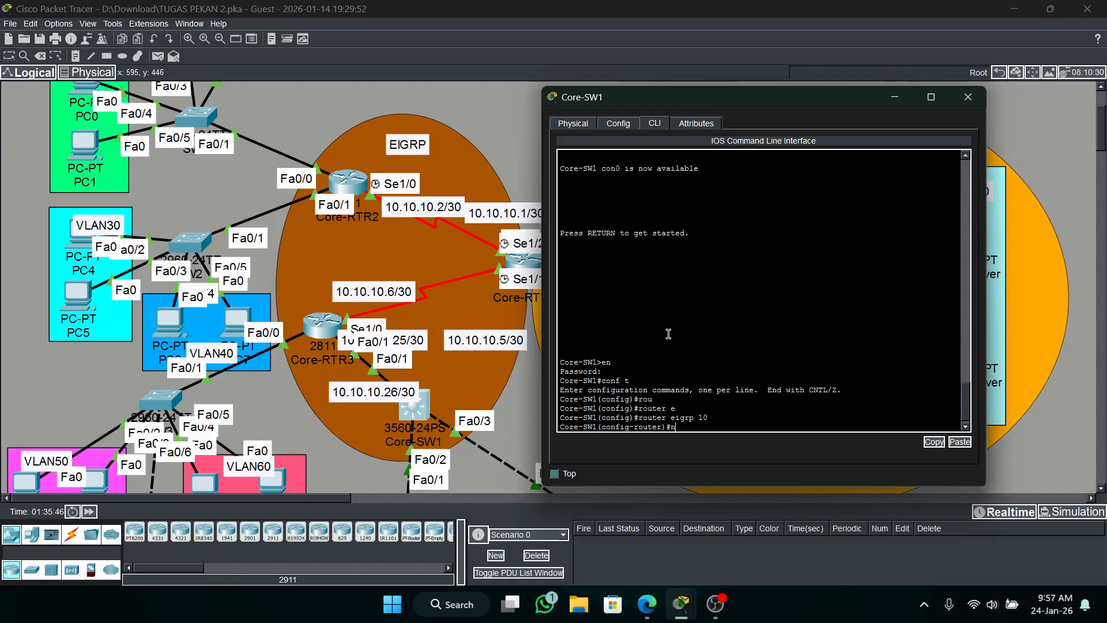
pyautogui.press('Tab')
pyautogui.press('Return')
pyautogui.press('Return')
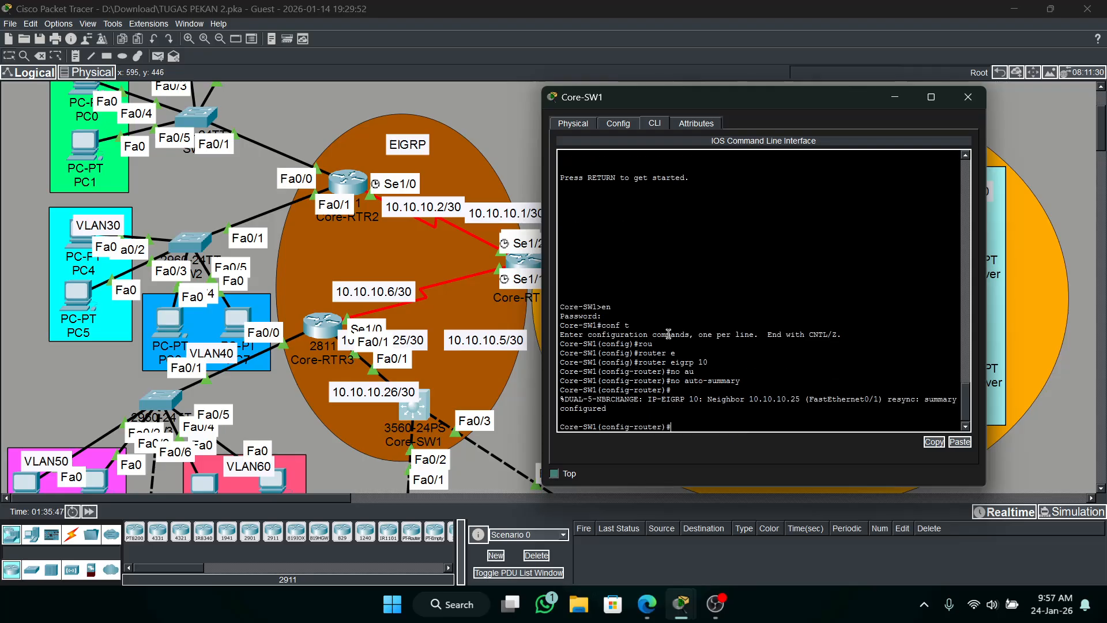
pyautogui.click(894, 97)
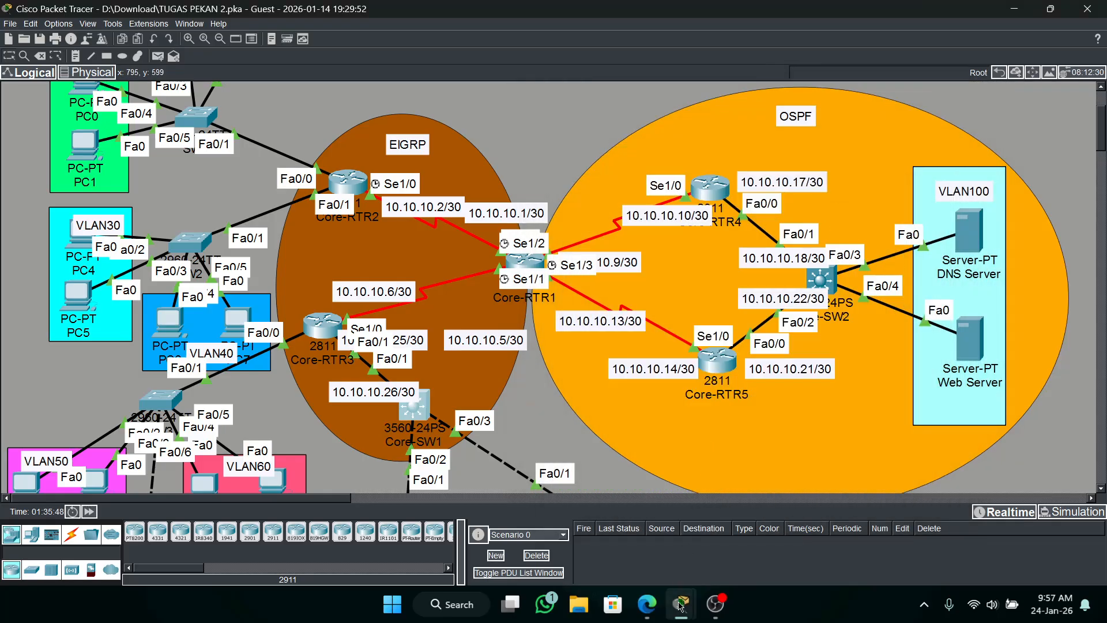
# Check the activity results again and review only the incorrect assessment items across all devices.
pyautogui.moveTo(680, 604)
pyautogui.click(629, 571)
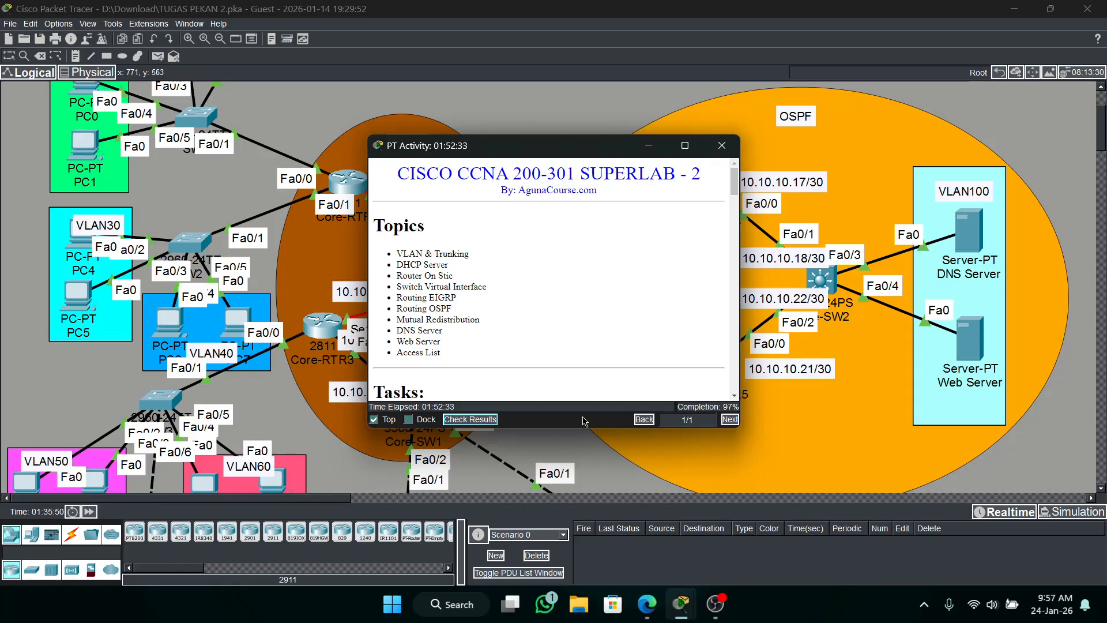
pyautogui.click(478, 419)
pyautogui.click(108, 91)
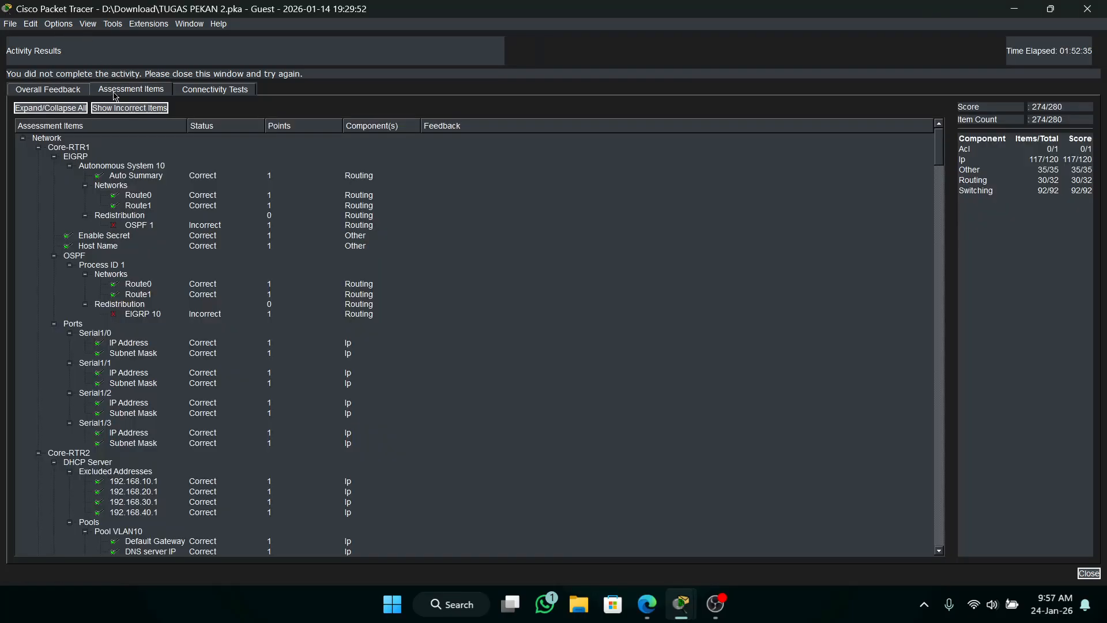
pyautogui.moveTo(944, 159); pyautogui.dragTo(921, 102)
pyautogui.click(144, 107)
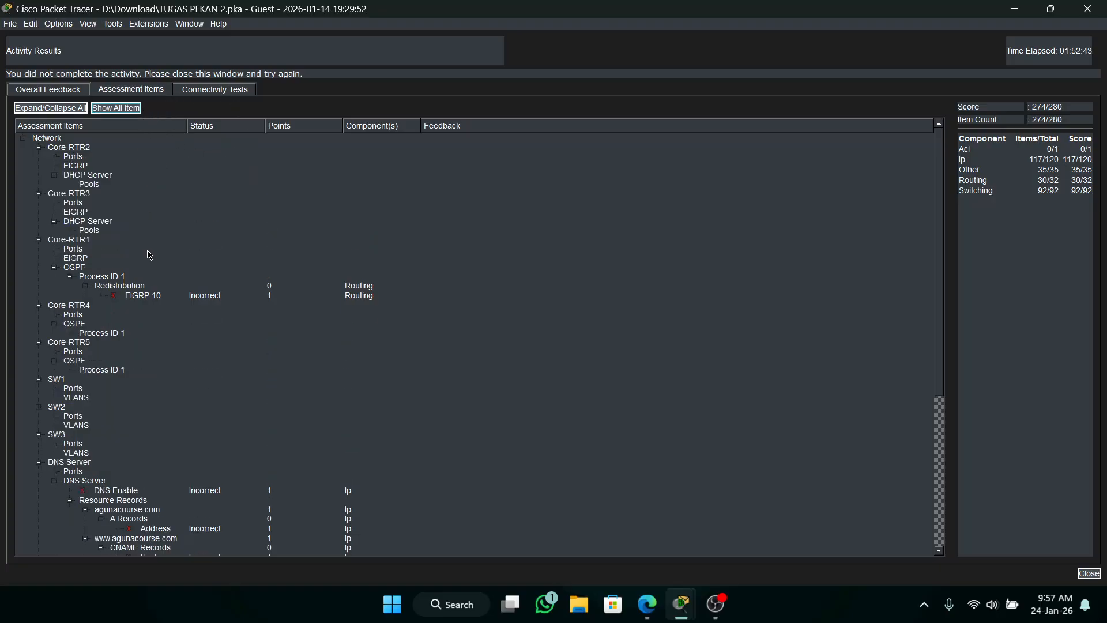
pyautogui.scroll(-5, 173, 320)
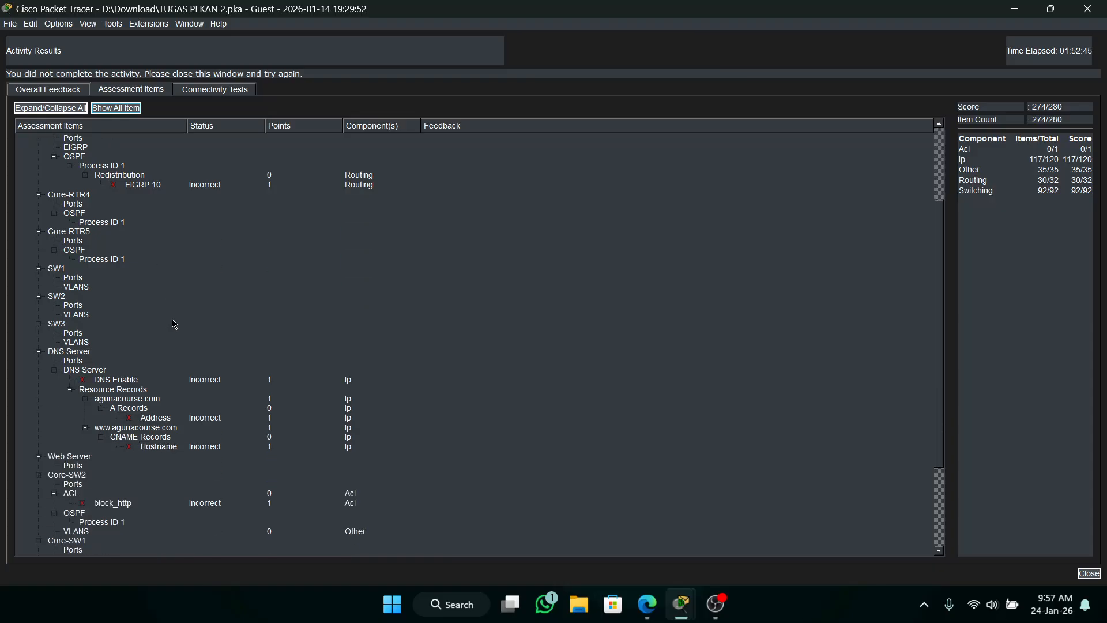
pyautogui.scroll(-3, 145, 403)
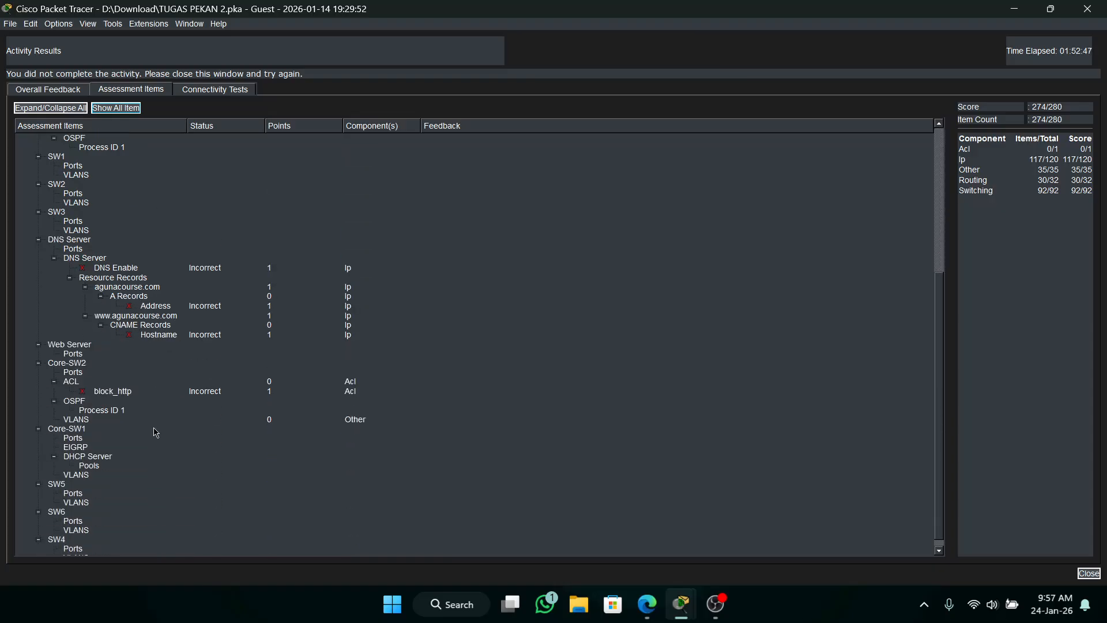
pyautogui.scroll(8, 118, 403)
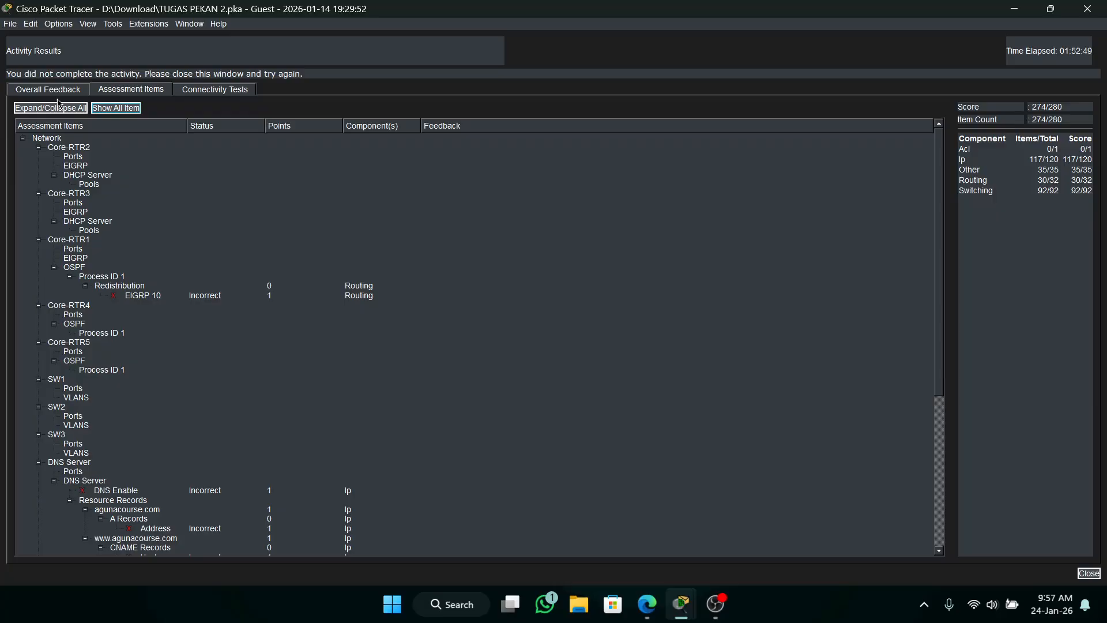
# Show all assessment items again and close the activity results.
pyautogui.click(119, 108)
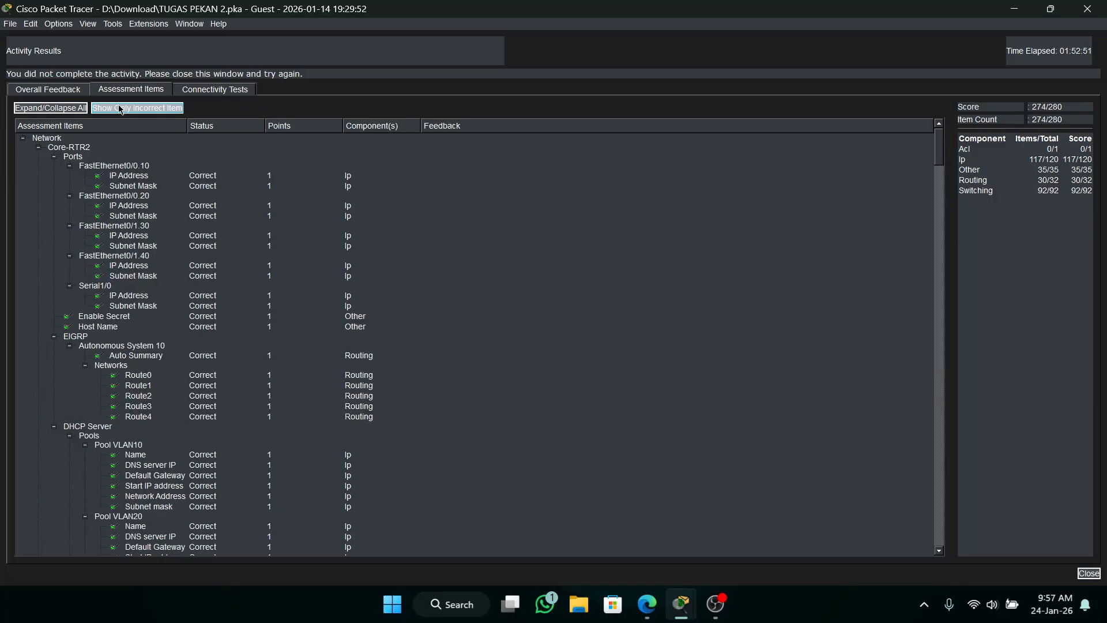
pyautogui.scroll(-4, 820, 239)
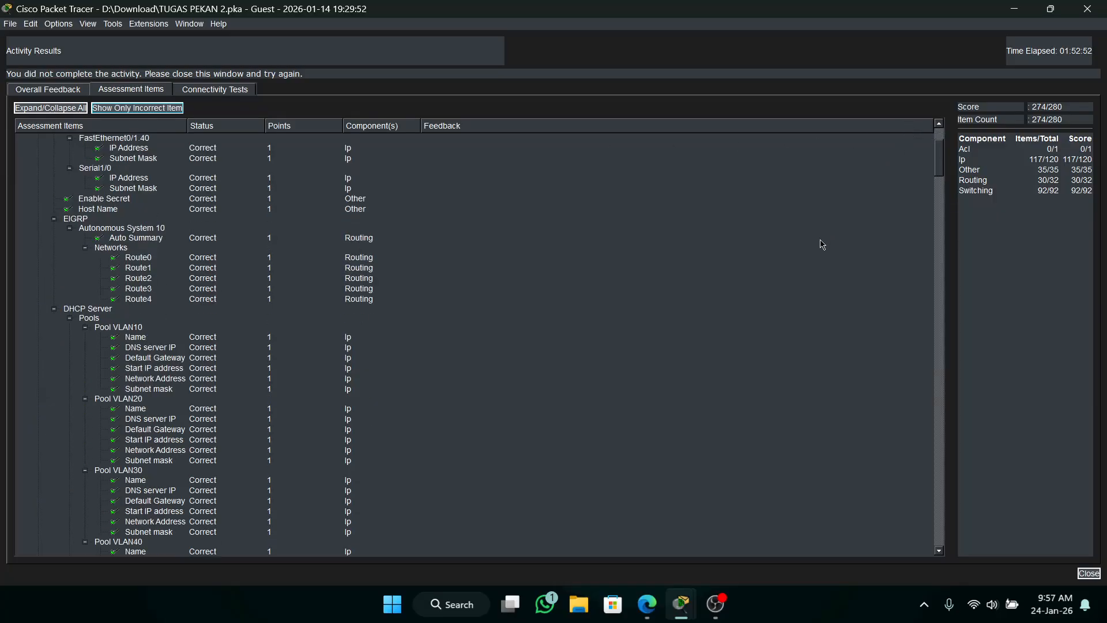
pyautogui.click(1100, 5)
pyautogui.click(647, 146)
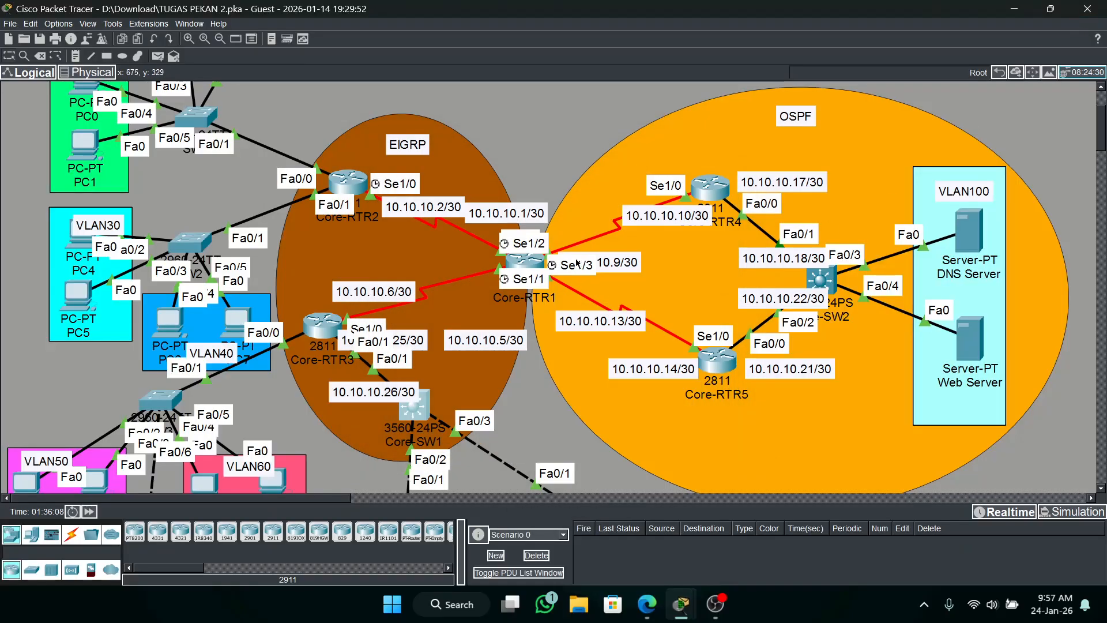
# Leave the EIGRP 10 configuration mode on Core-RTR1.
pyautogui.moveTo(529, 262); pyautogui.dragTo(532, 262)
pyautogui.click(534, 265)
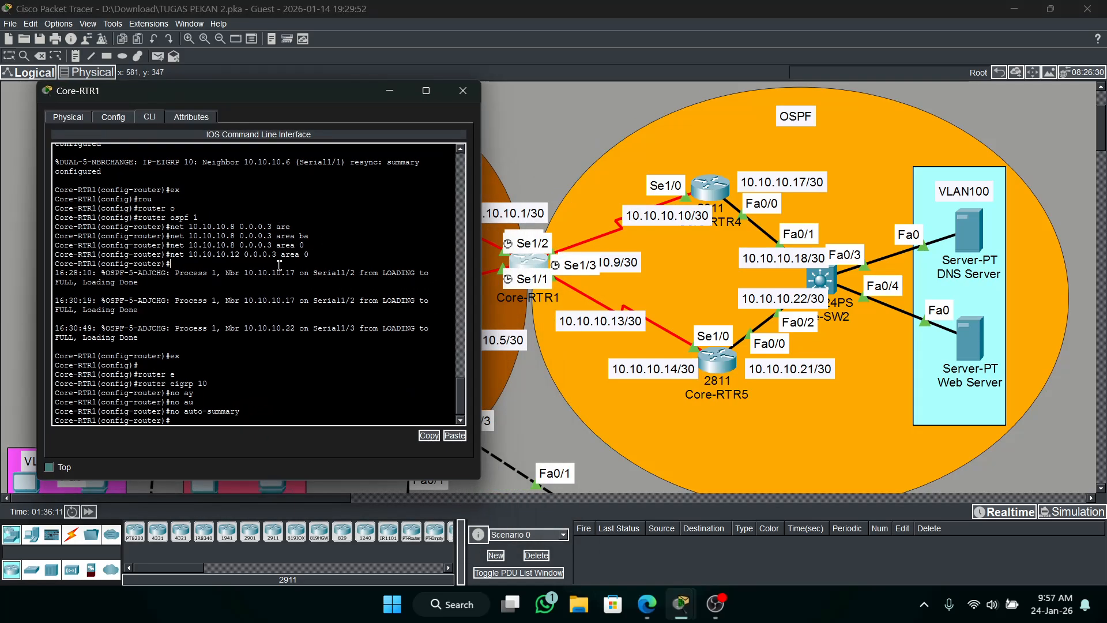
pyautogui.write('ex')
pyautogui.press('Return')
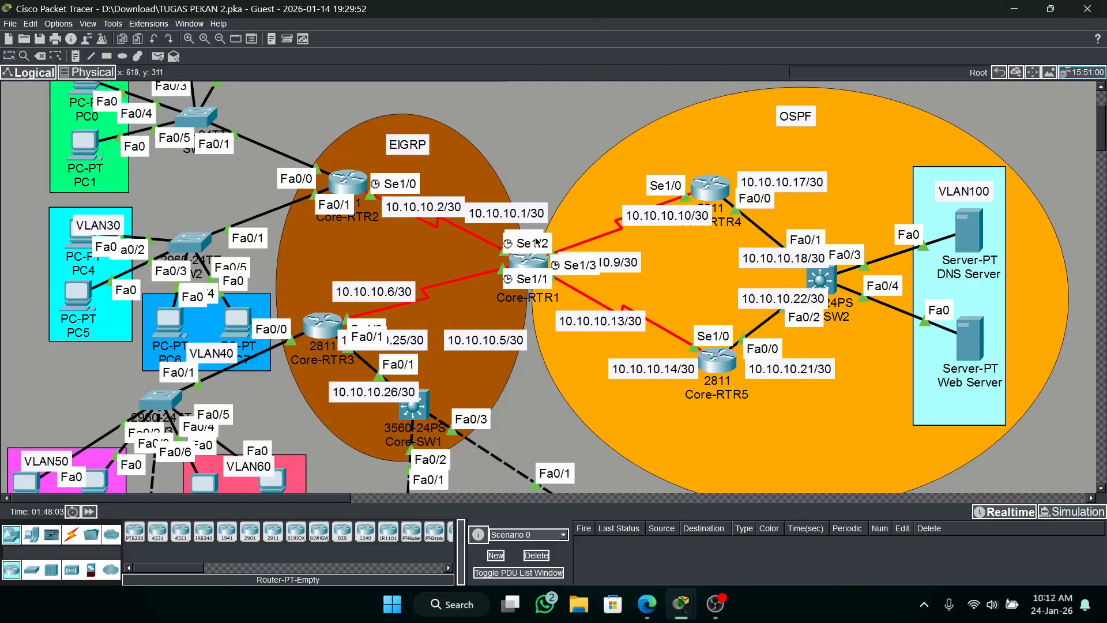
# Open the Core-RTR1 command line and examine the topology linking the EIGRP and OSPF domains.
pyautogui.click(534, 260)
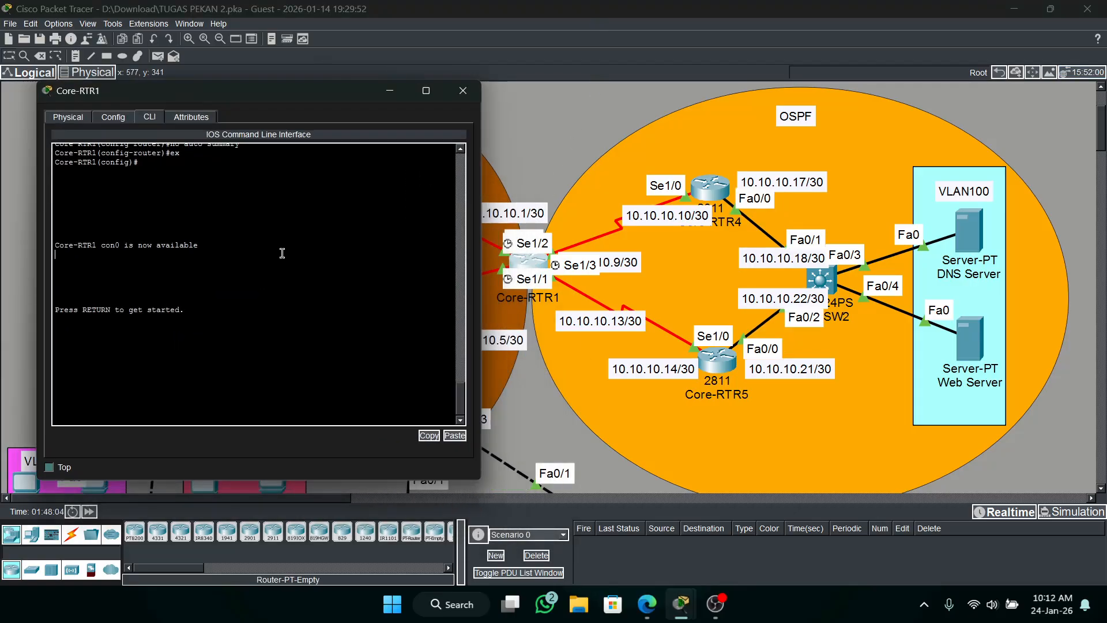
pyautogui.moveTo(286, 91); pyautogui.dragTo(463, 473)
pyautogui.scroll(2, 491, 332)
pyautogui.scroll(-4, 488, 331)
pyautogui.scroll(2, 487, 329)
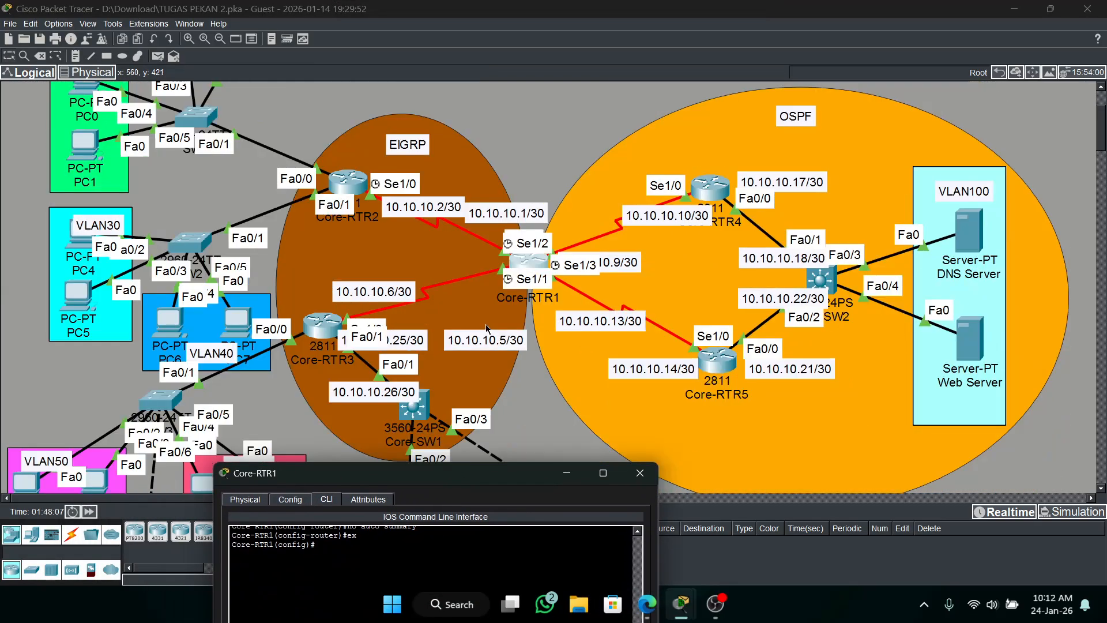
pyautogui.moveTo(542, 462); pyautogui.dragTo(713, 422)
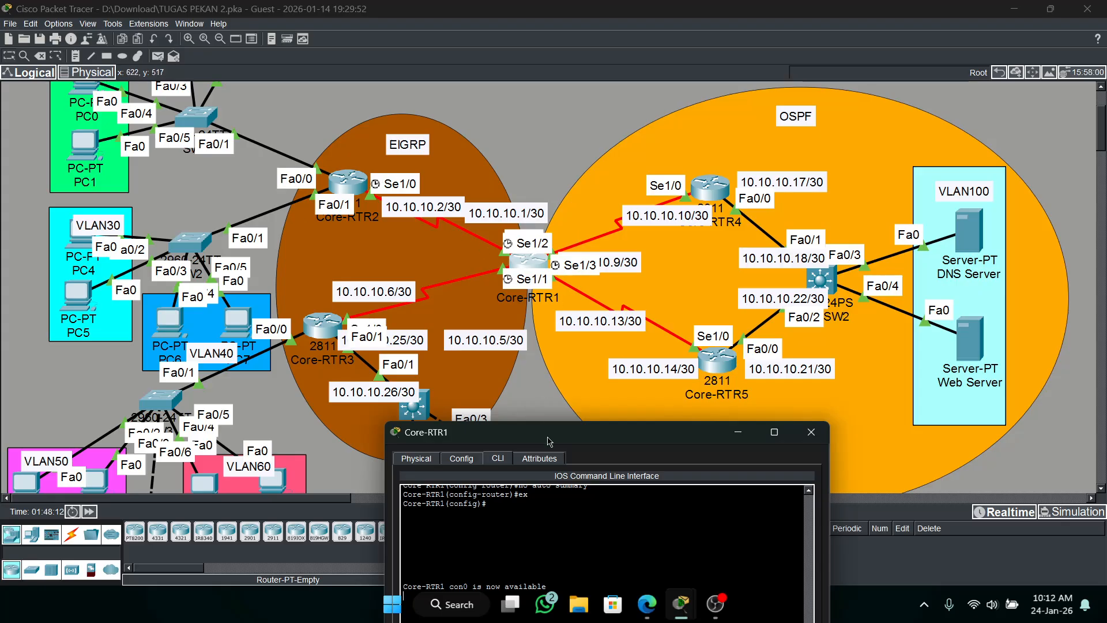
pyautogui.moveTo(616, 438); pyautogui.dragTo(665, 493)
pyautogui.scroll(3, 497, 374)
pyautogui.scroll(-3, 497, 375)
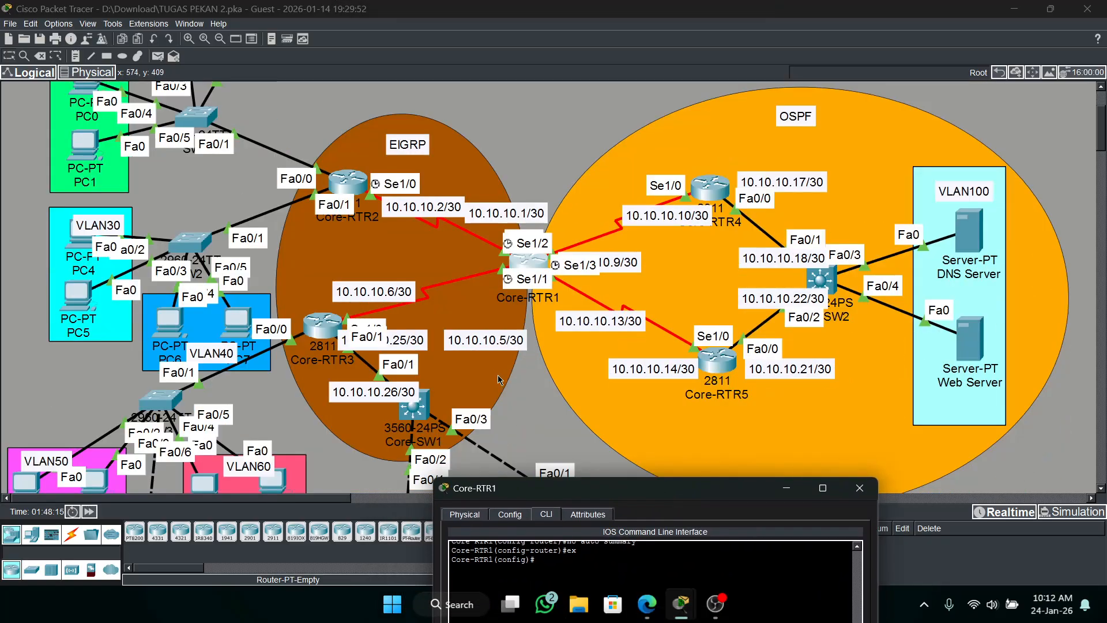
pyautogui.scroll(3, 2, 201)
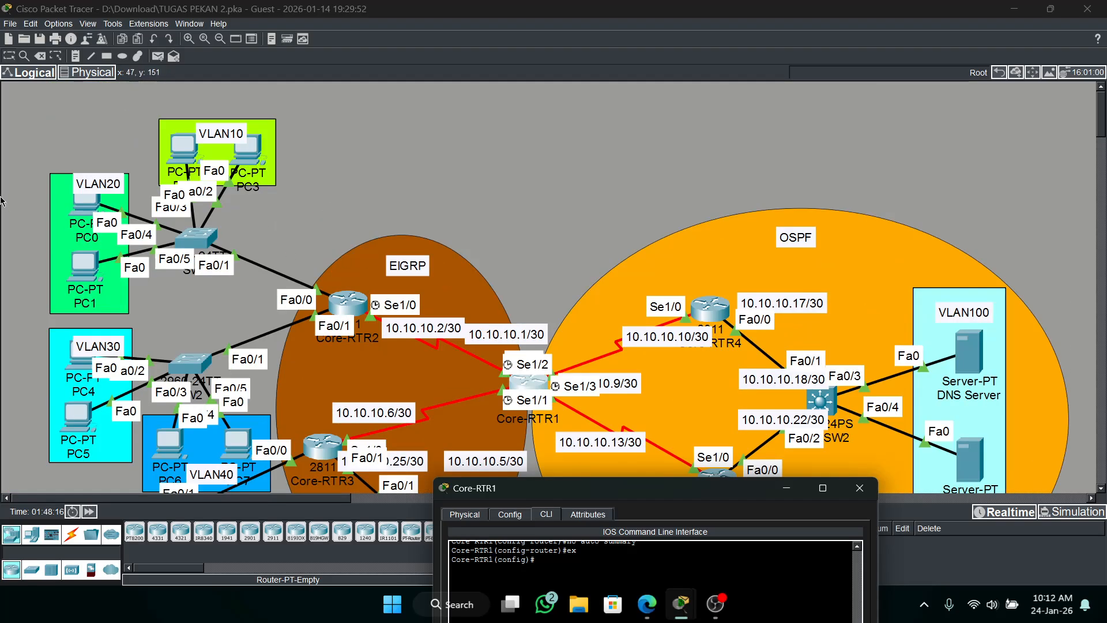
pyautogui.scroll(-7, 293, 444)
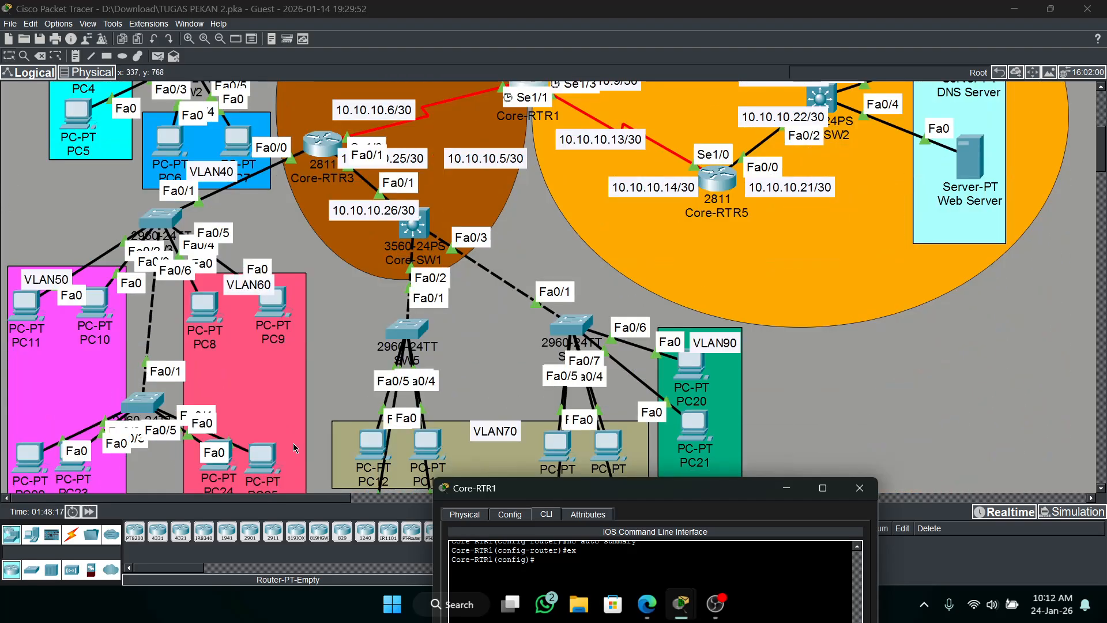
pyautogui.scroll(6, 293, 443)
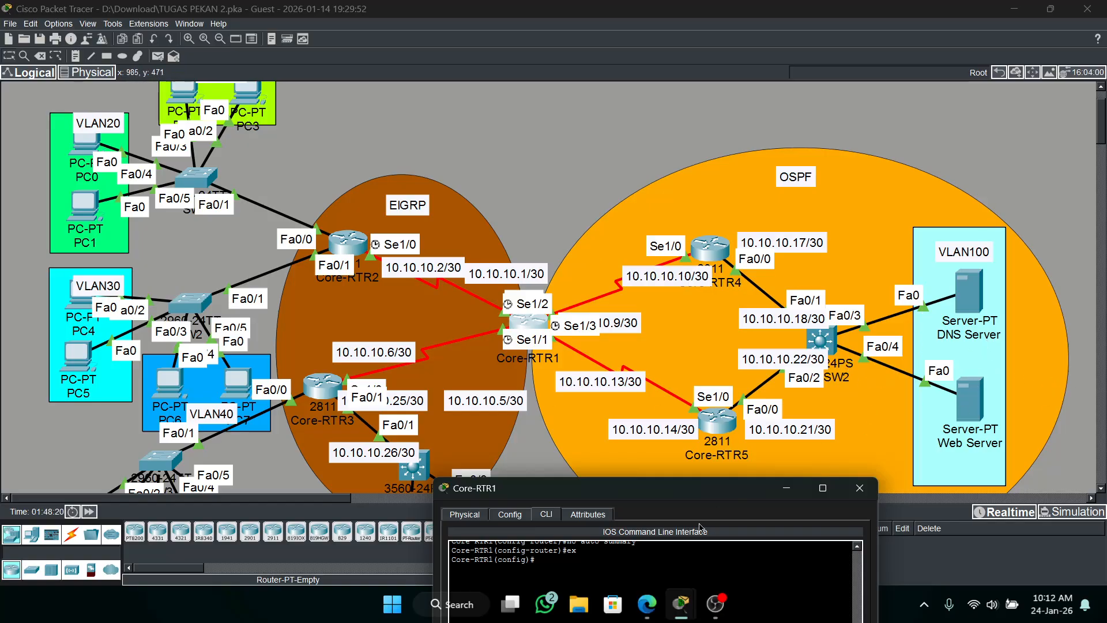
pyautogui.moveTo(645, 494); pyautogui.dragTo(803, 107)
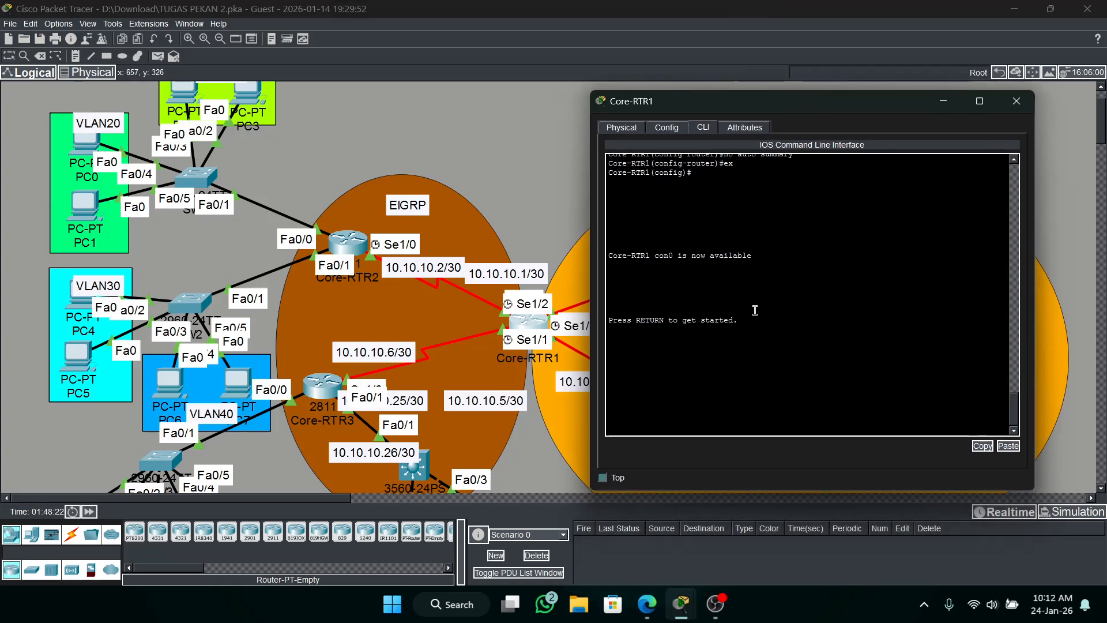
# Enter privileged mode on Core-RTR1 with the enable password and start global configuration.
pyautogui.press('Return')
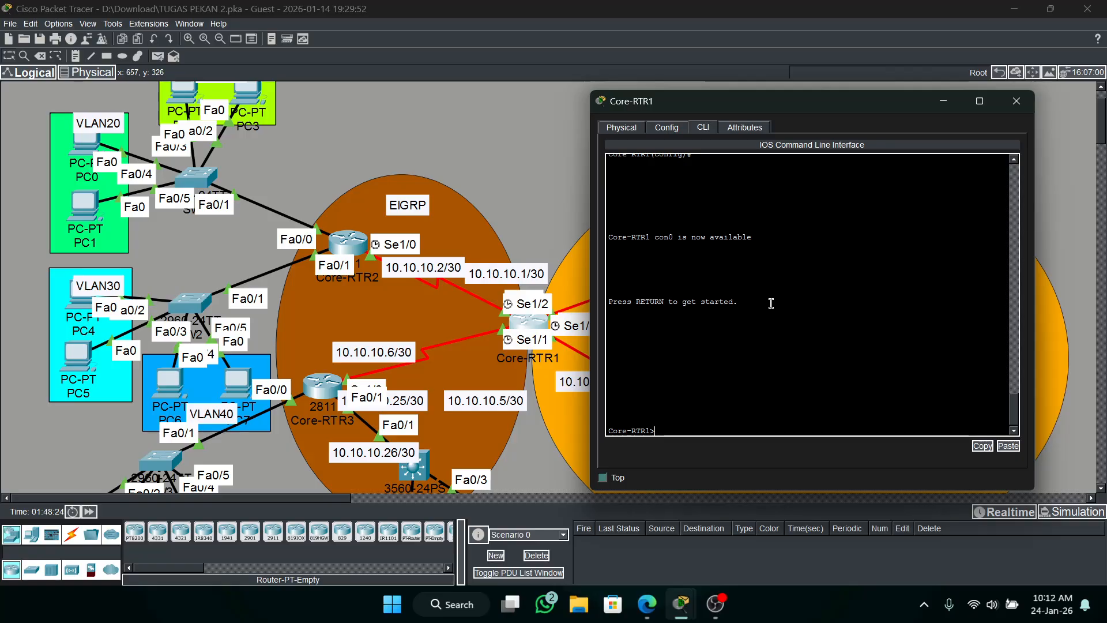
pyautogui.write('en')
pyautogui.press('Return')
pyautogui.press('Return')
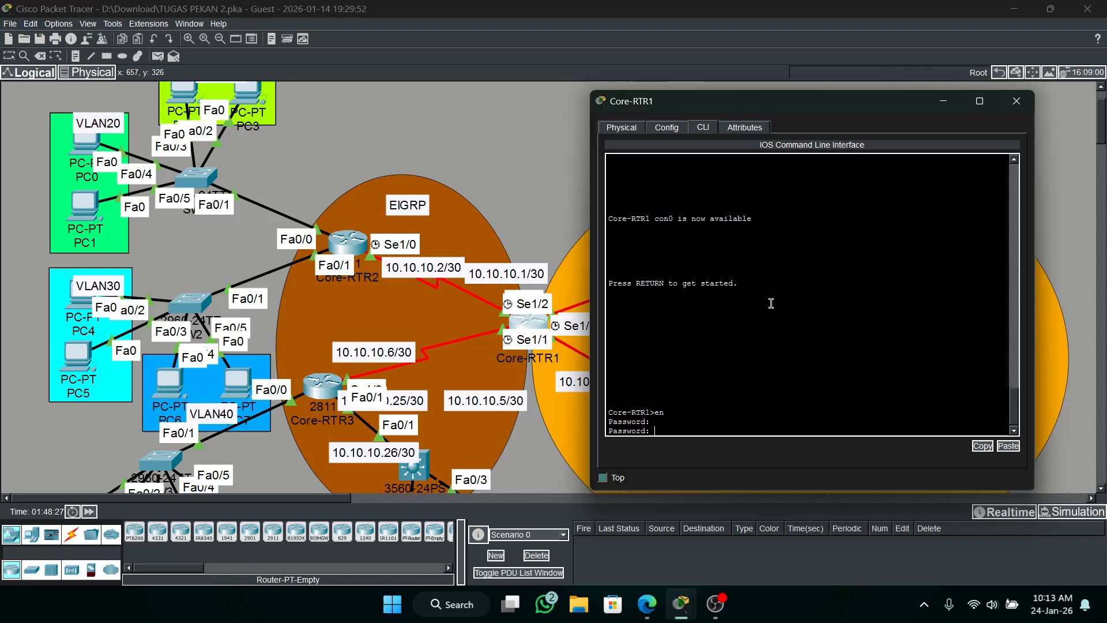
pyautogui.press('Return')
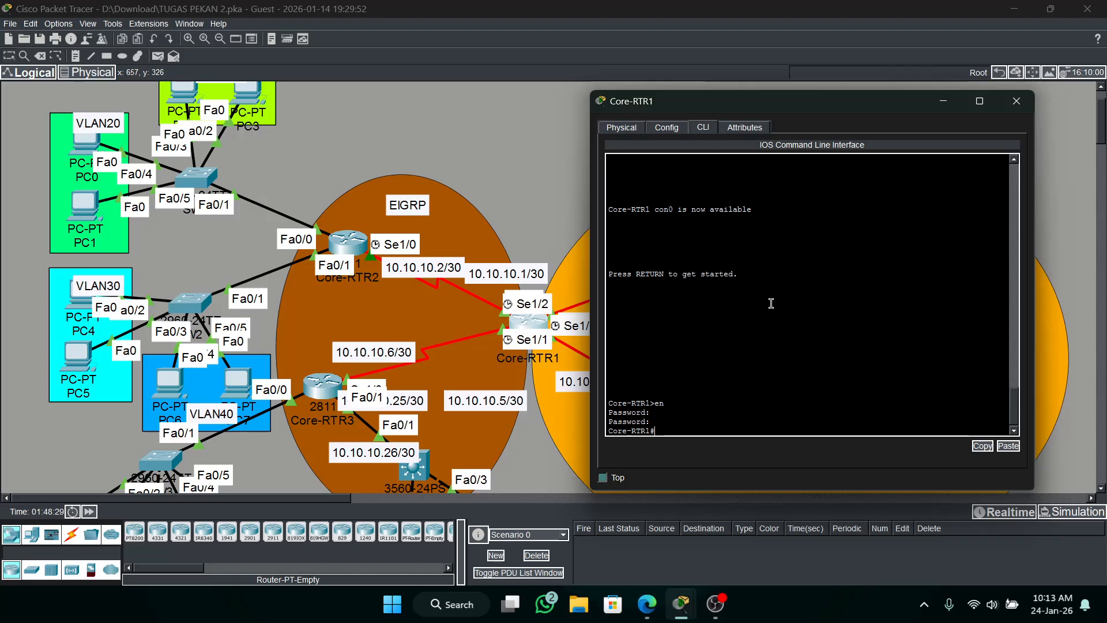
pyautogui.write('conf')
pyautogui.write(' t')
pyautogui.press('Return')
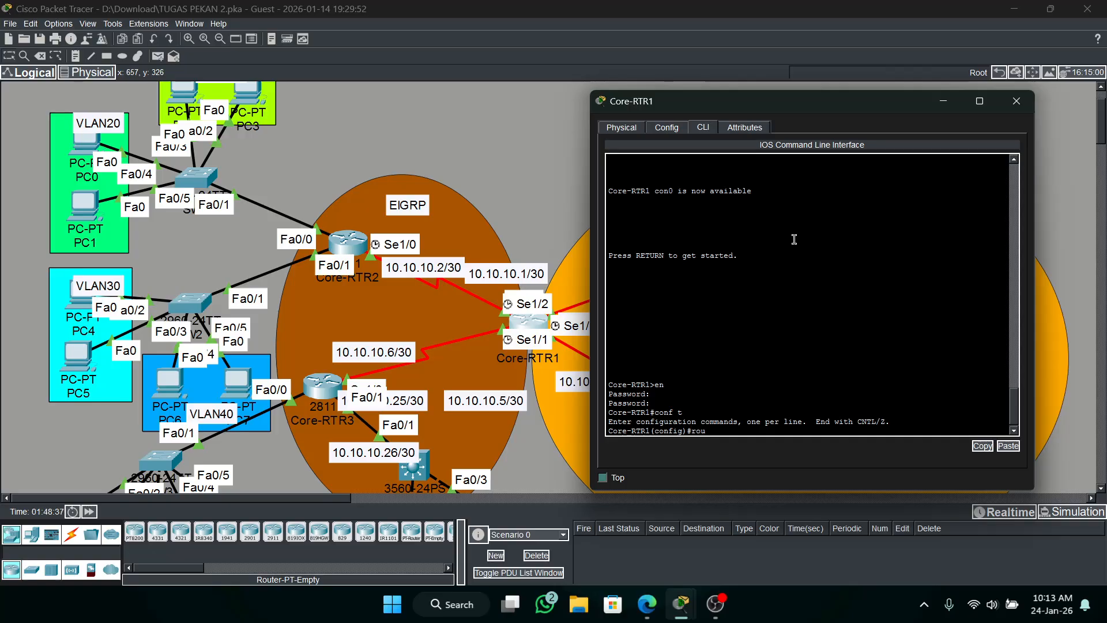
pyautogui.write('rou')
pyautogui.press('Tab')
pyautogui.write('e')
pyautogui.press('Tab')
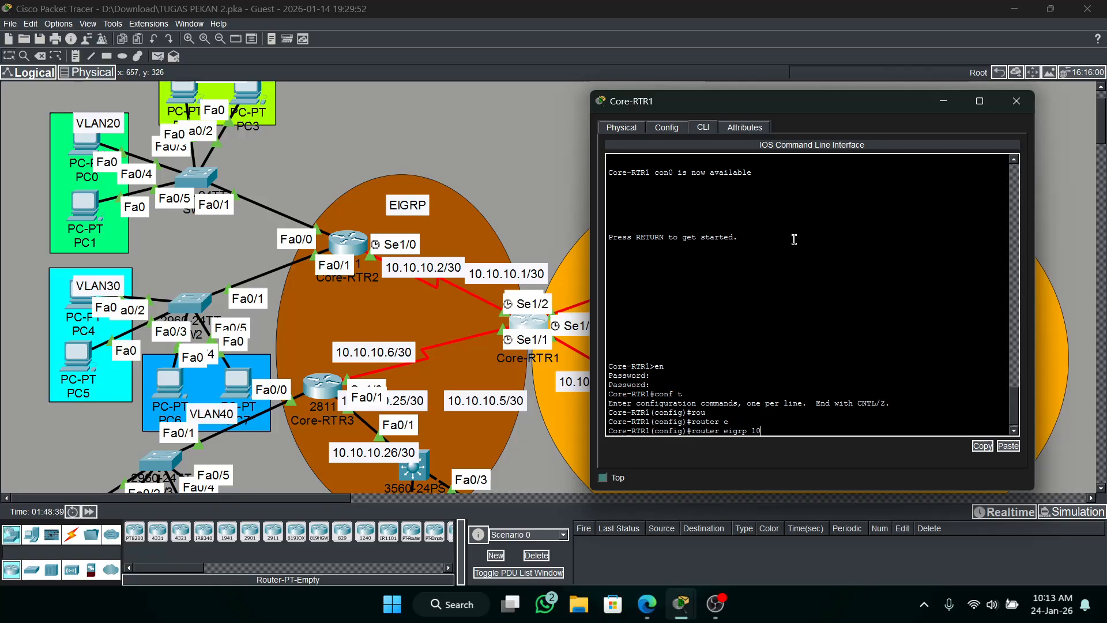
pyautogui.write('10')
pyautogui.press('Return')
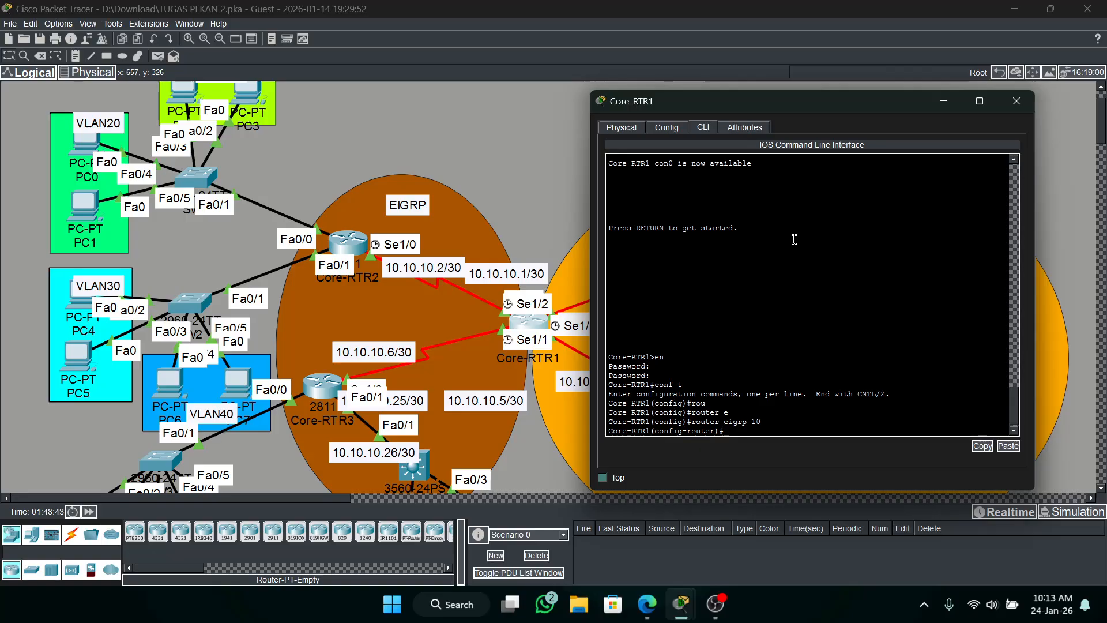
pyautogui.write('re')
pyautogui.press('Tab')
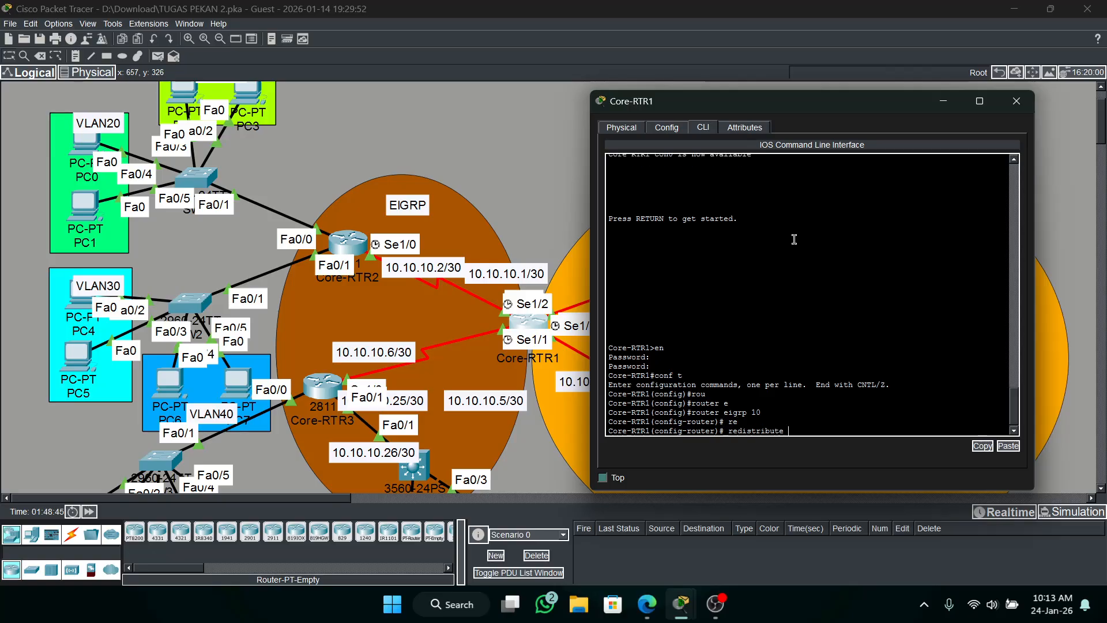
pyautogui.write('o')
pyautogui.press('Tab')
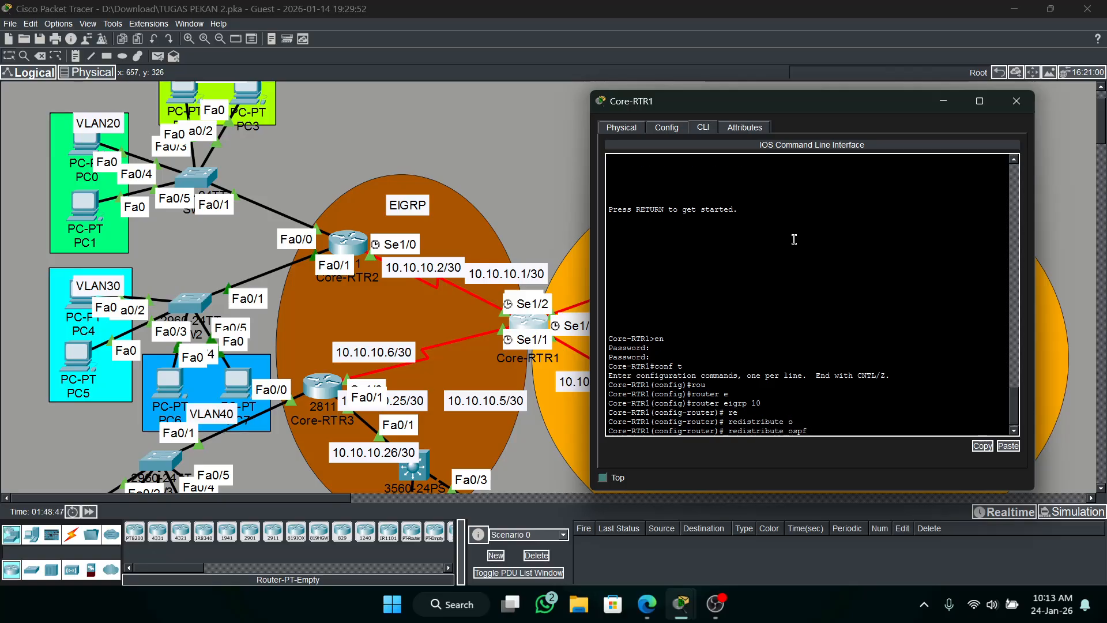
pyautogui.write('1')
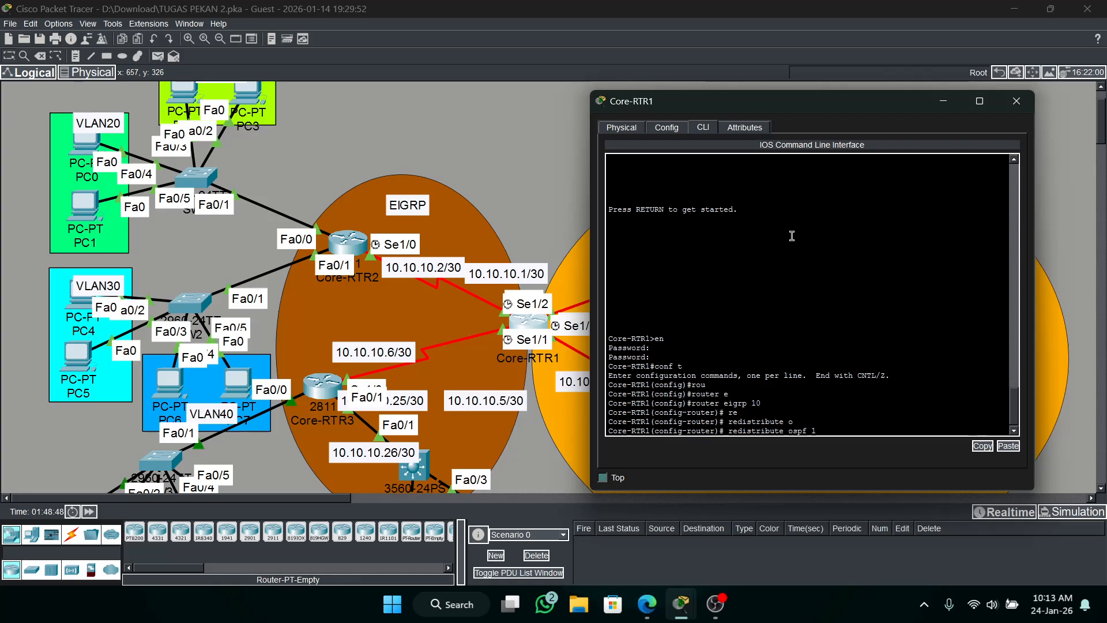
pyautogui.write(' m')
pyautogui.press('Tab')
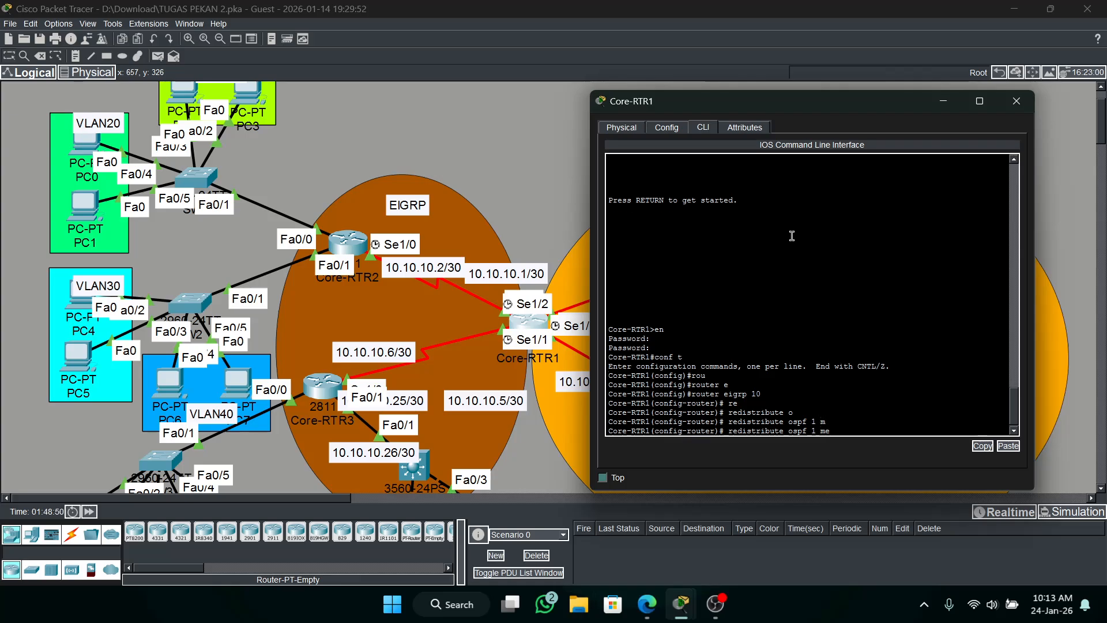
pyautogui.write('e')
pyautogui.press('Tab')
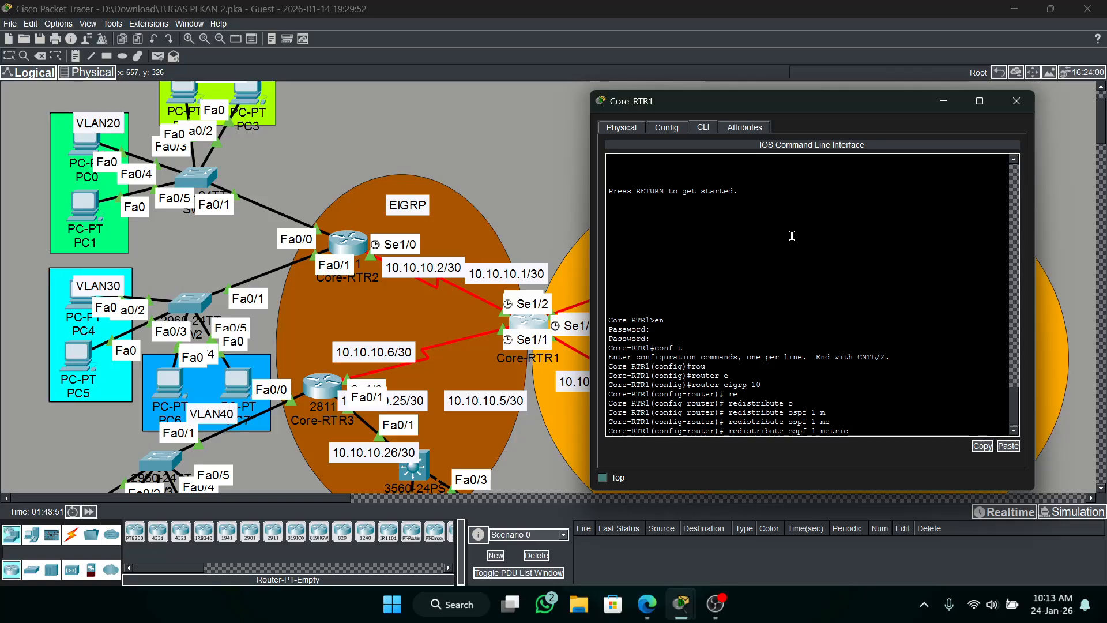
pyautogui.write('1000 100')
pyautogui.write('255 1 1')
pyautogui.write('500')
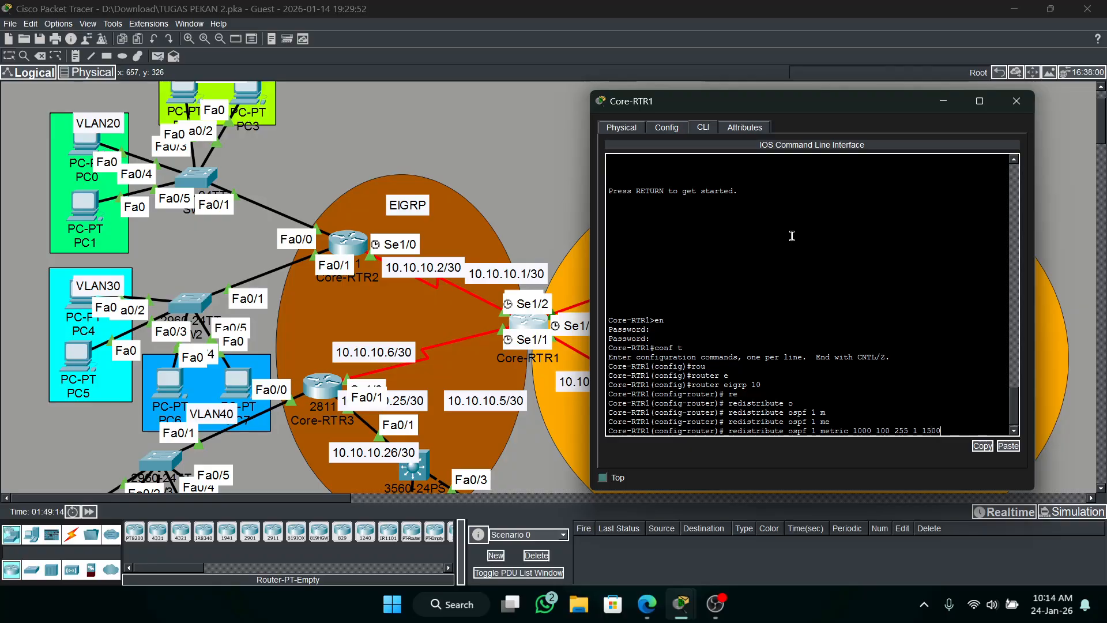
pyautogui.press('Return')
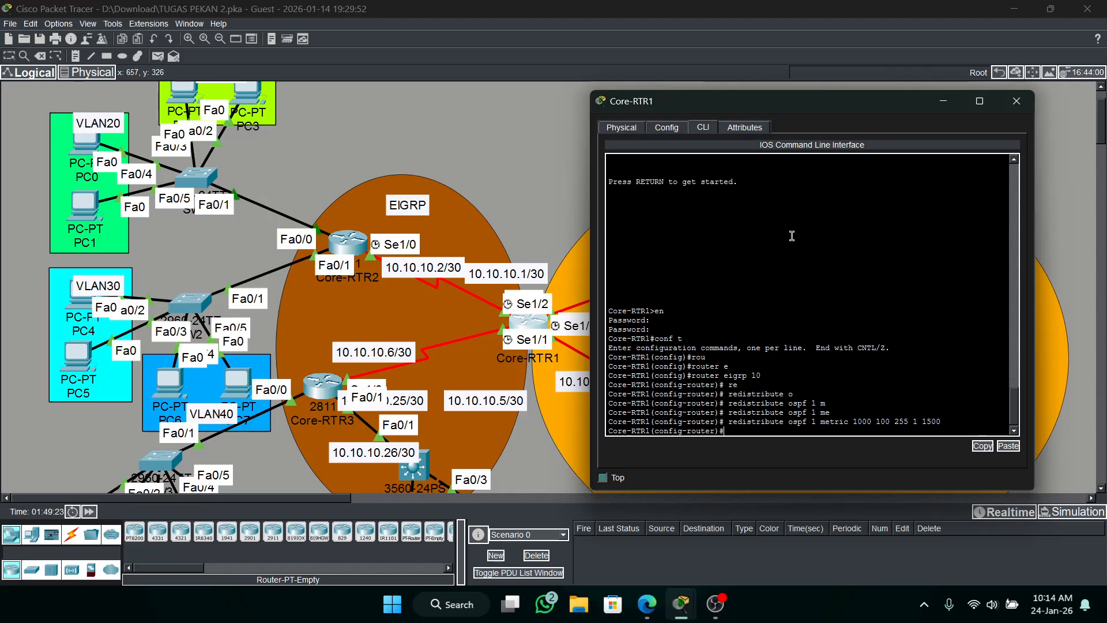
# Switch Core-RTR1 to the configuration of OSPF process 1.
pyautogui.write('router ospf 1')
pyautogui.press('Return')
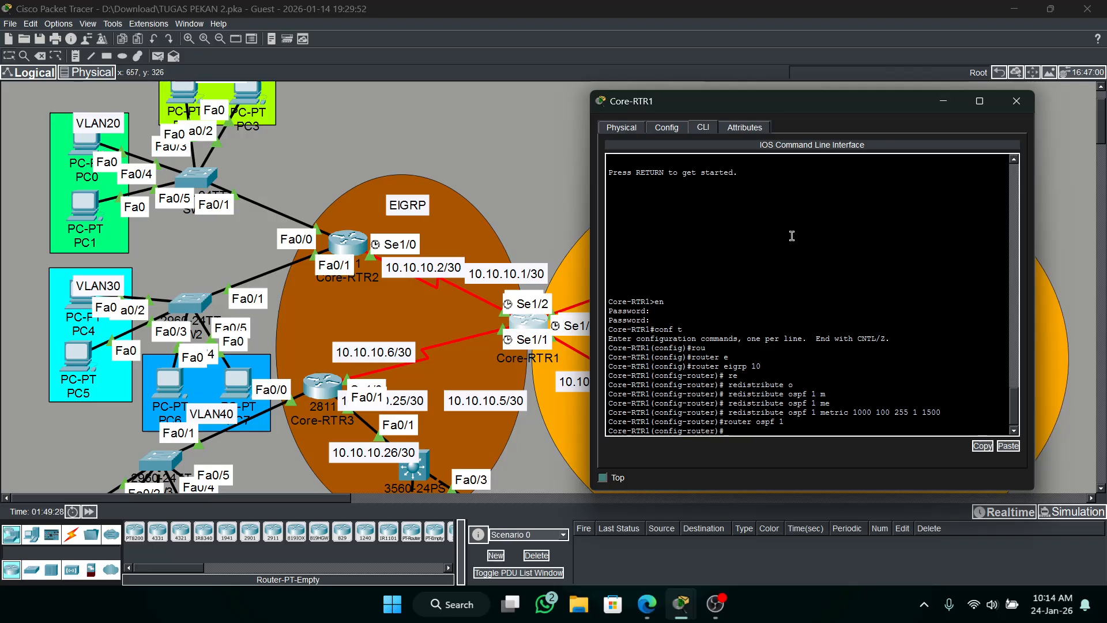
pyautogui.write('res')
pyautogui.press('Tab')
pyautogui.write('i')
pyautogui.press('Tab')
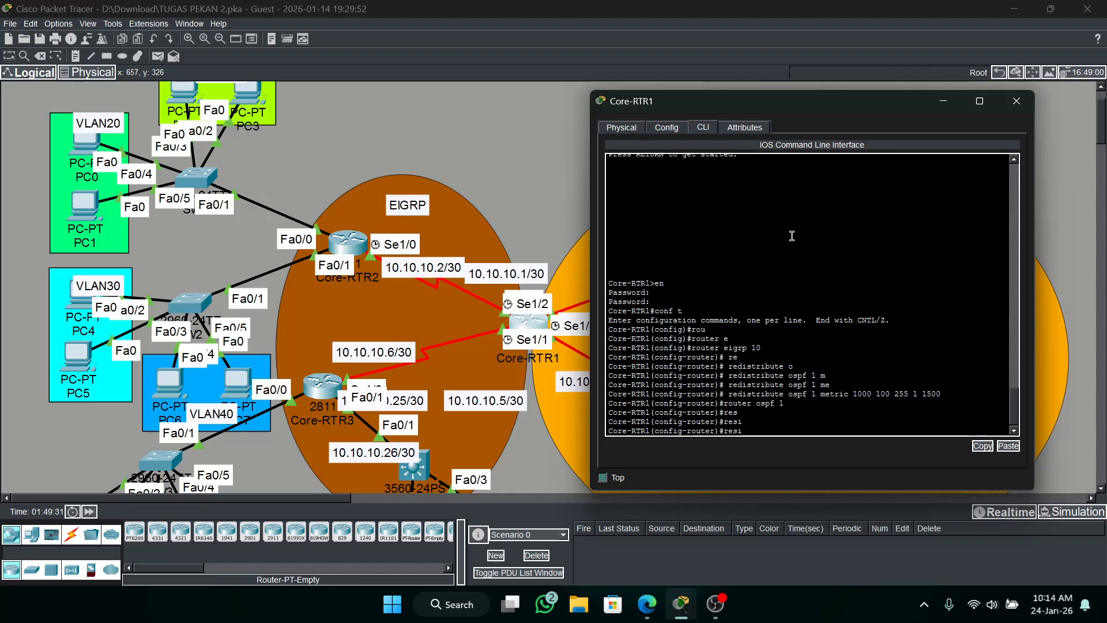
pyautogui.write('i')
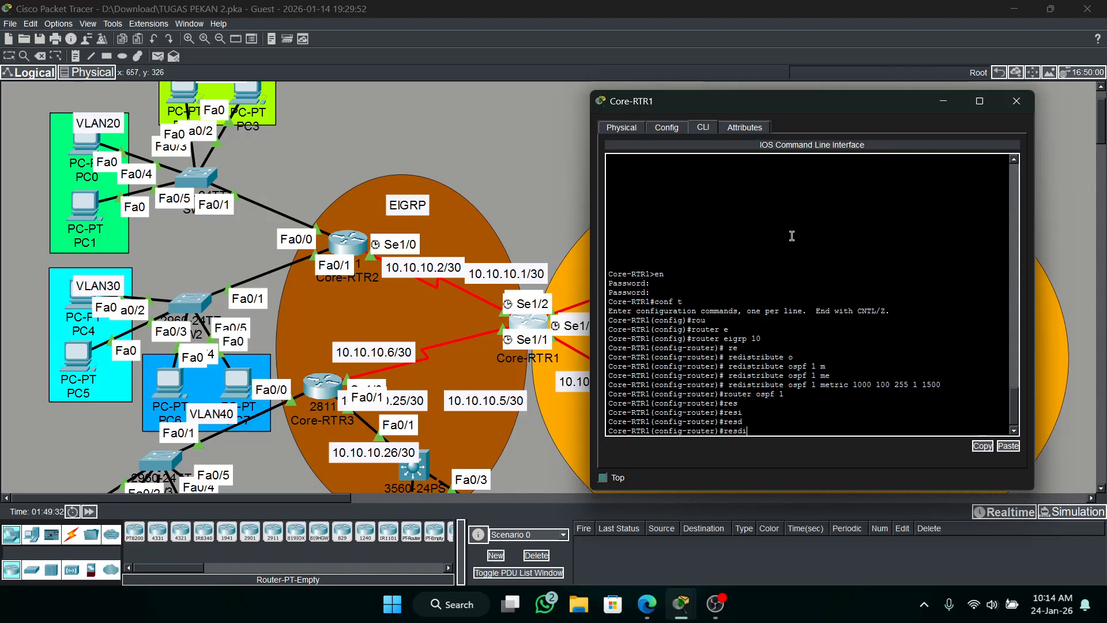
pyautogui.press('Tab')
pyautogui.press('BackSpace')
pyautogui.press('BackSpace')
pyautogui.press('BackSpace')
# Redistribute EIGRP 10 into OSPF 1 on Core-RTR1, including subnets.
pyautogui.write('d')
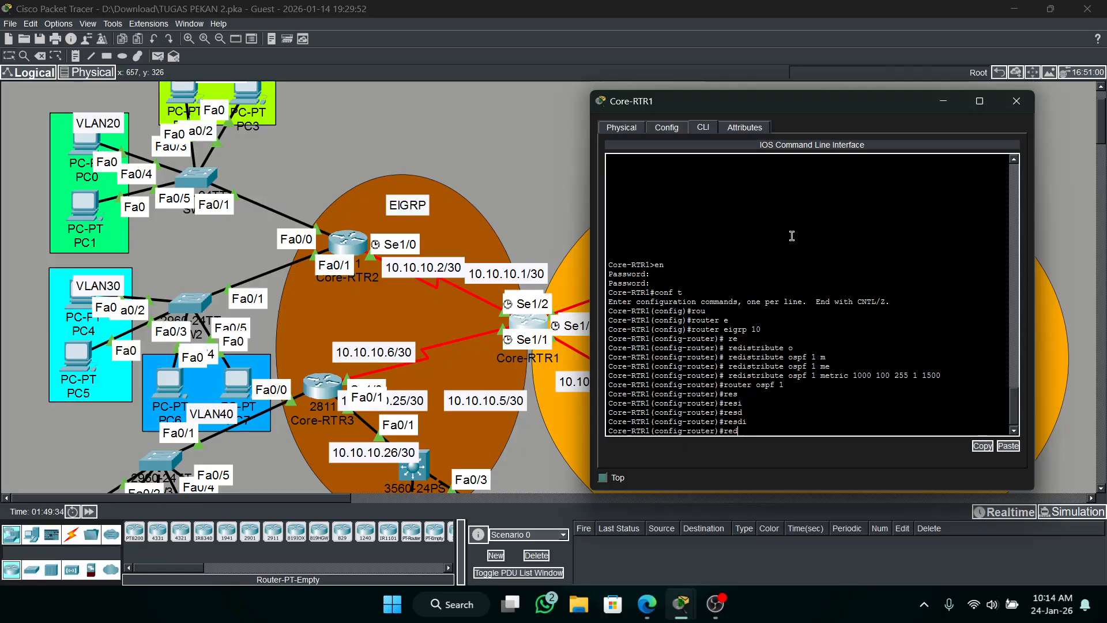
pyautogui.press('Tab')
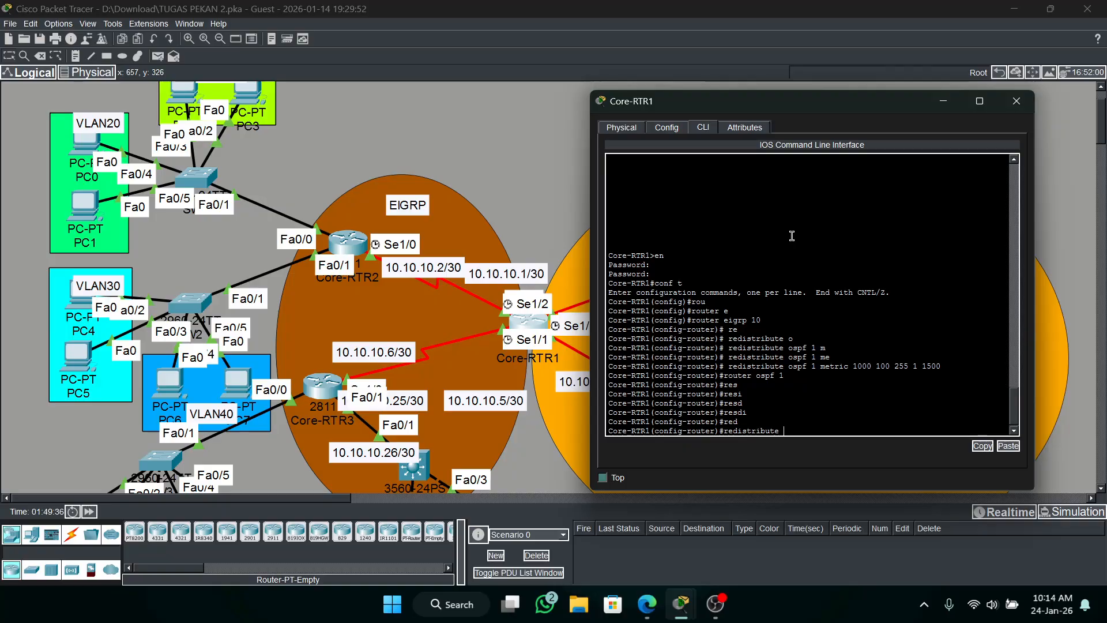
pyautogui.write('e')
pyautogui.press('Tab')
pyautogui.write('10')
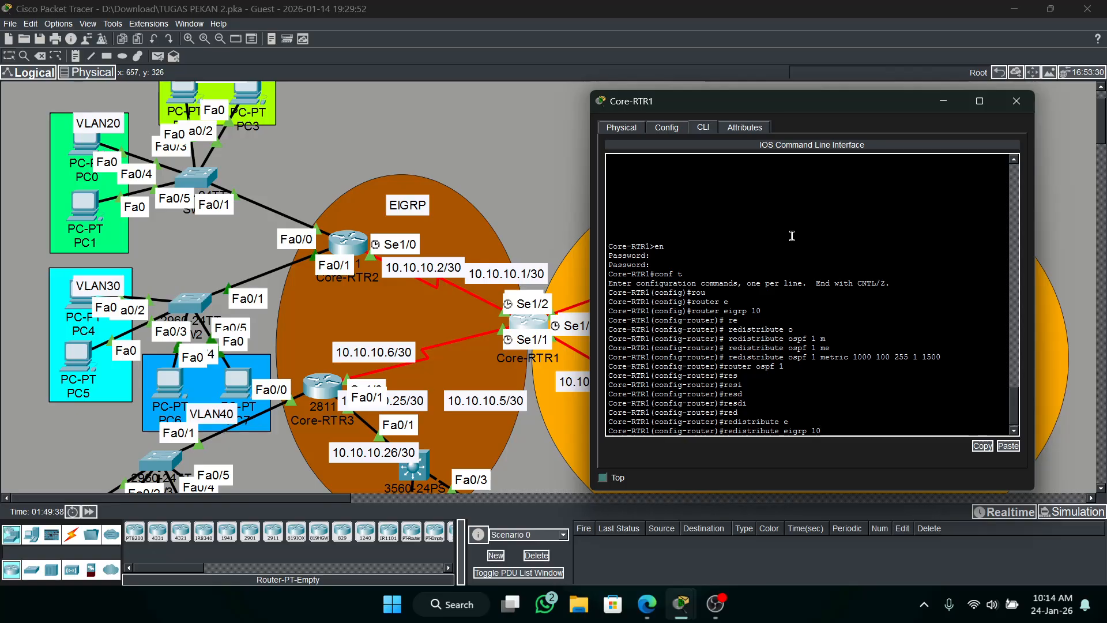
pyautogui.write(' se')
pyautogui.press('BackSpace')
pyautogui.press('BackSpace')
pyautogui.press('BackSpace')
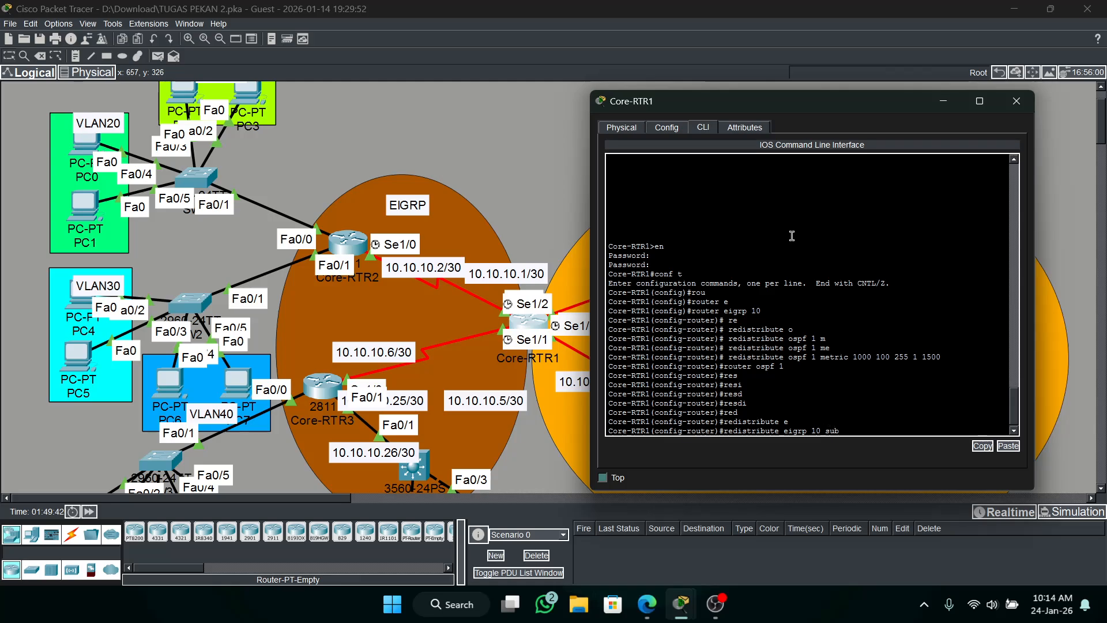
pyautogui.press('Tab')
pyautogui.press('Return')
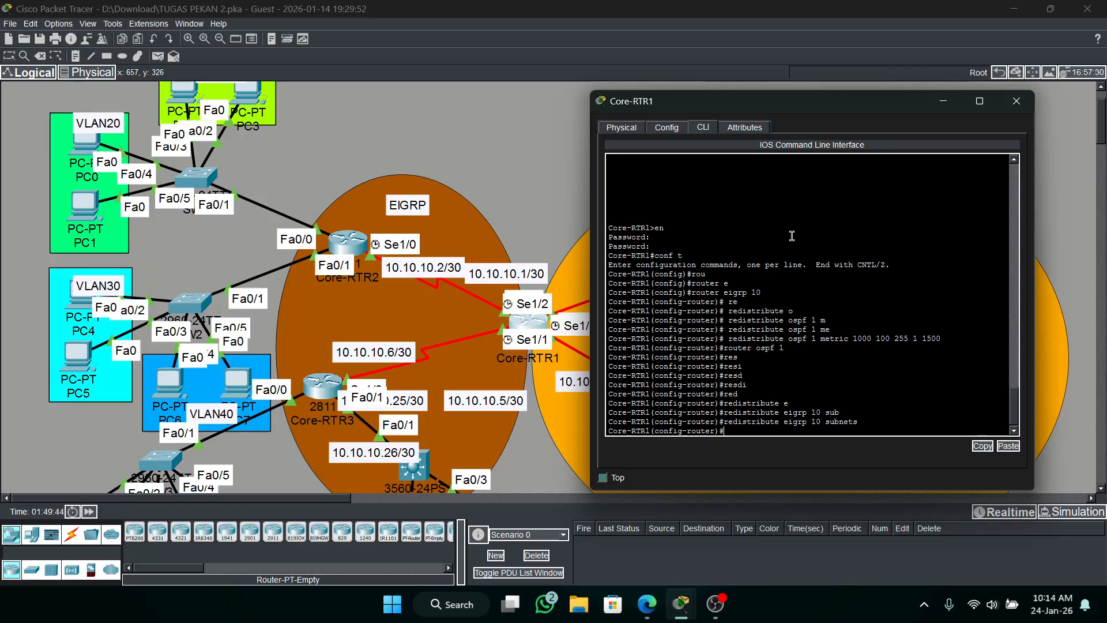
# Minimize the Core-RTR1 window and send a simple test PDU from PC0 to Core-SW2.
pyautogui.click(949, 106)
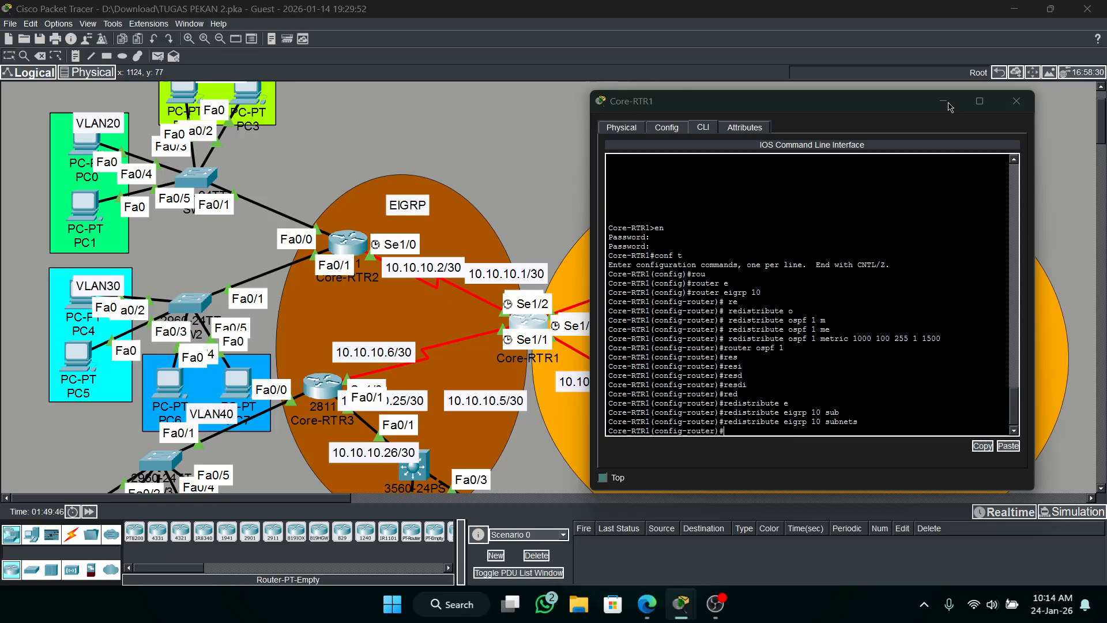
pyautogui.click(156, 56)
pyautogui.click(89, 142)
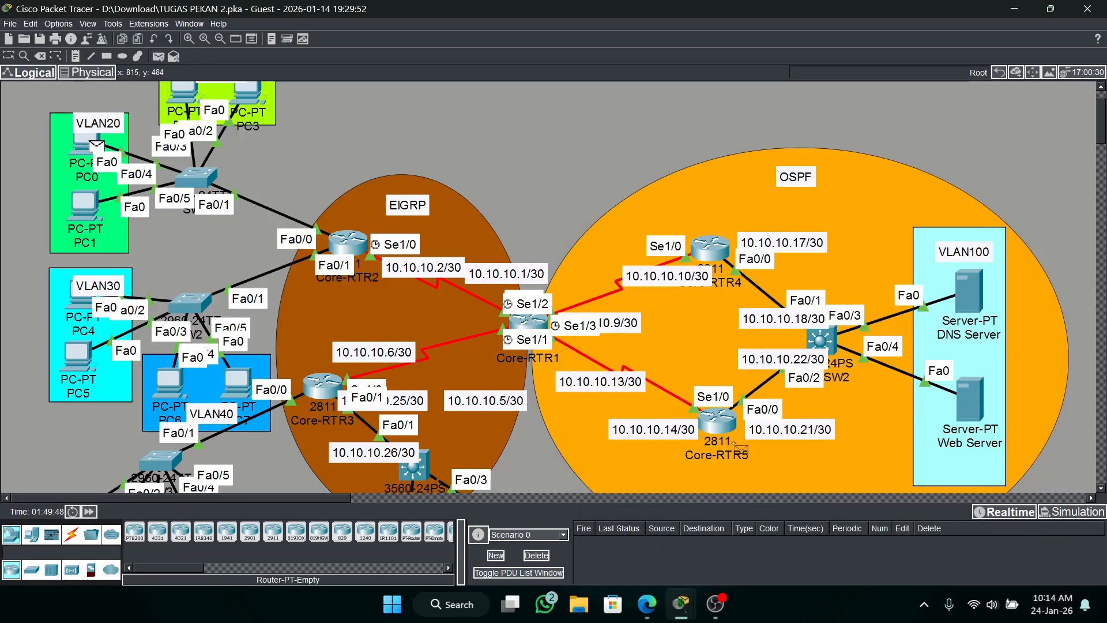
pyautogui.click(823, 339)
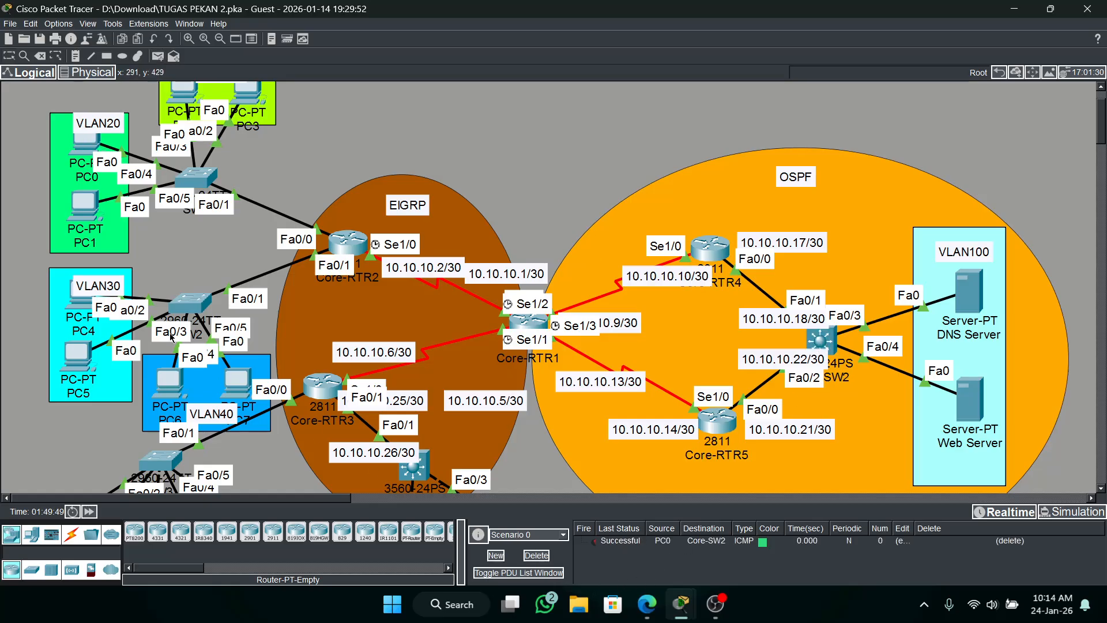
# Send a simple test PDU from PC21 in VLAN90 to the DNS Server.
pyautogui.click(157, 56)
pyautogui.scroll(-5, 634, 346)
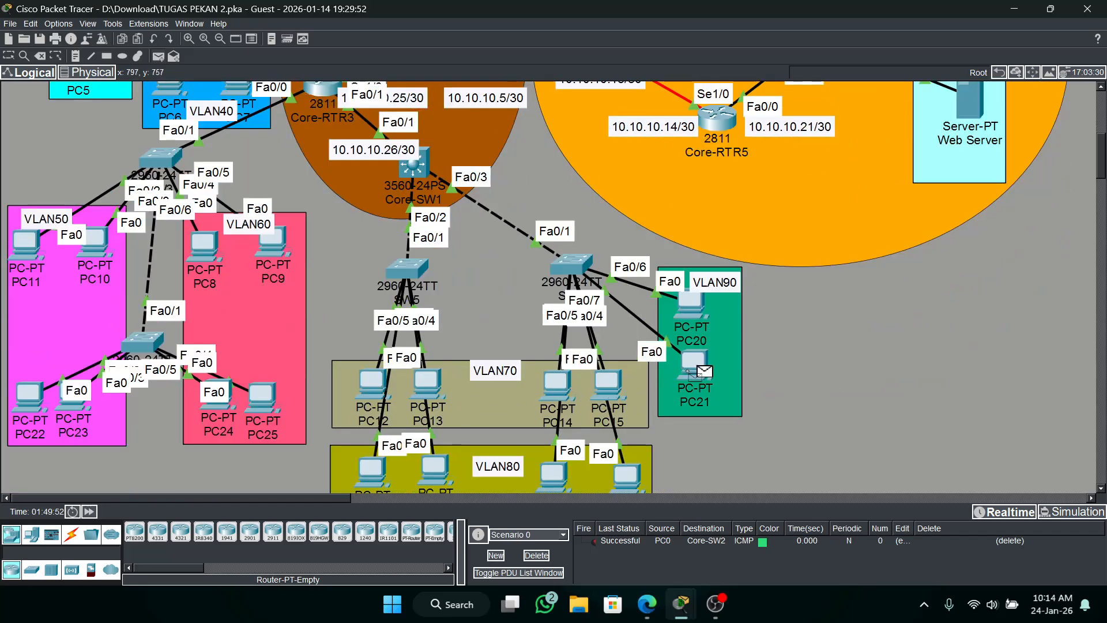
pyautogui.scroll(3, 691, 366)
pyautogui.click(967, 175)
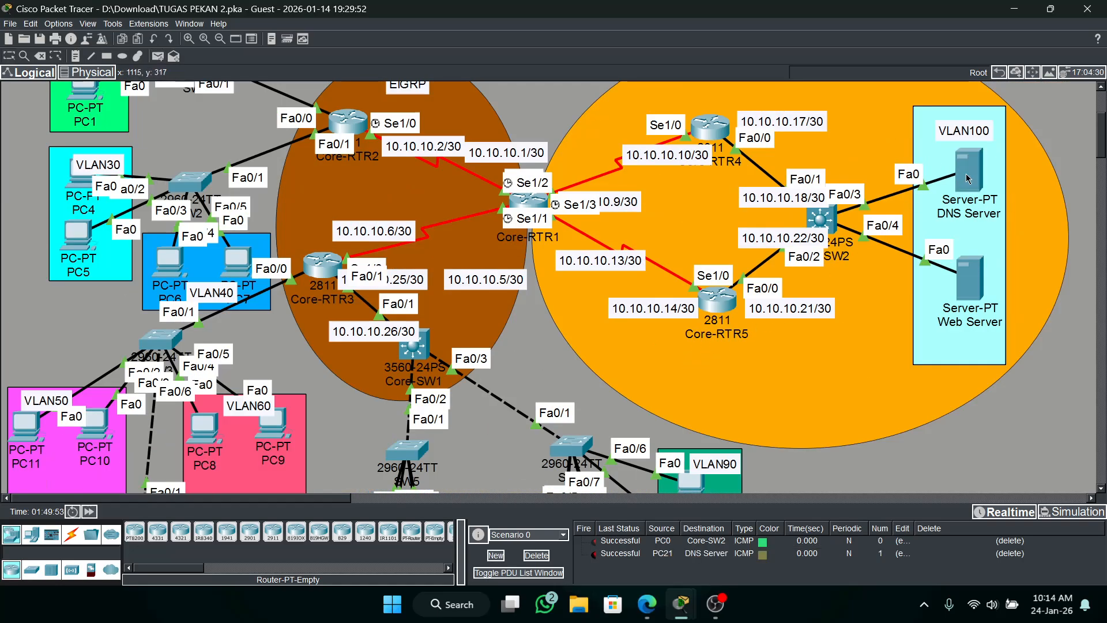
# Send a simple test PDU from PC5 to the Web Server and delete the current PDU scenario.
pyautogui.click(158, 56)
pyautogui.click(91, 235)
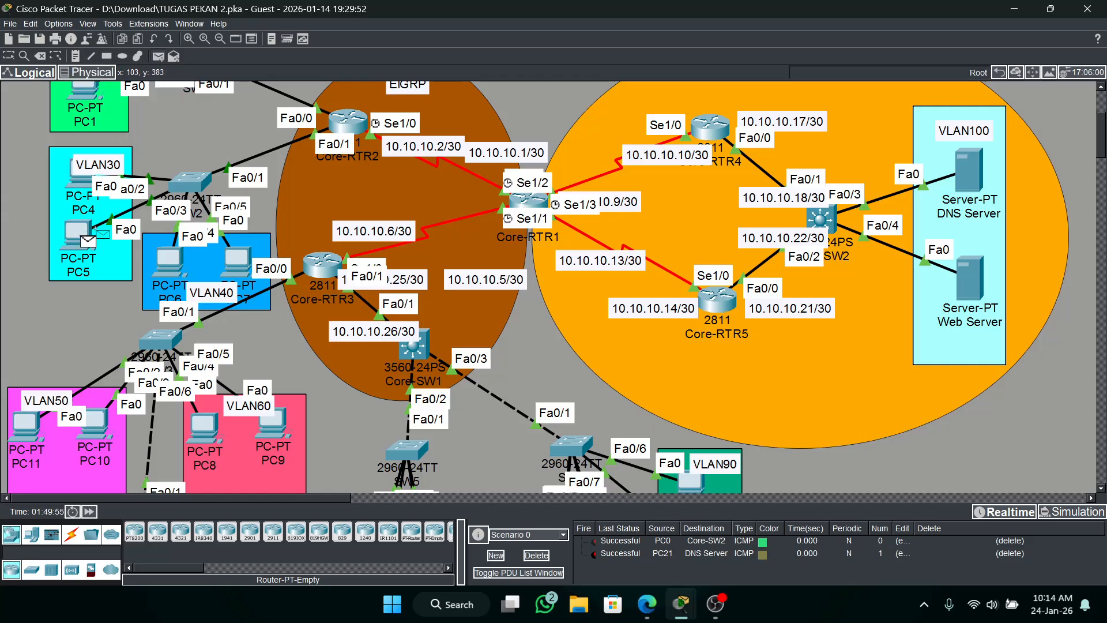
pyautogui.click(969, 280)
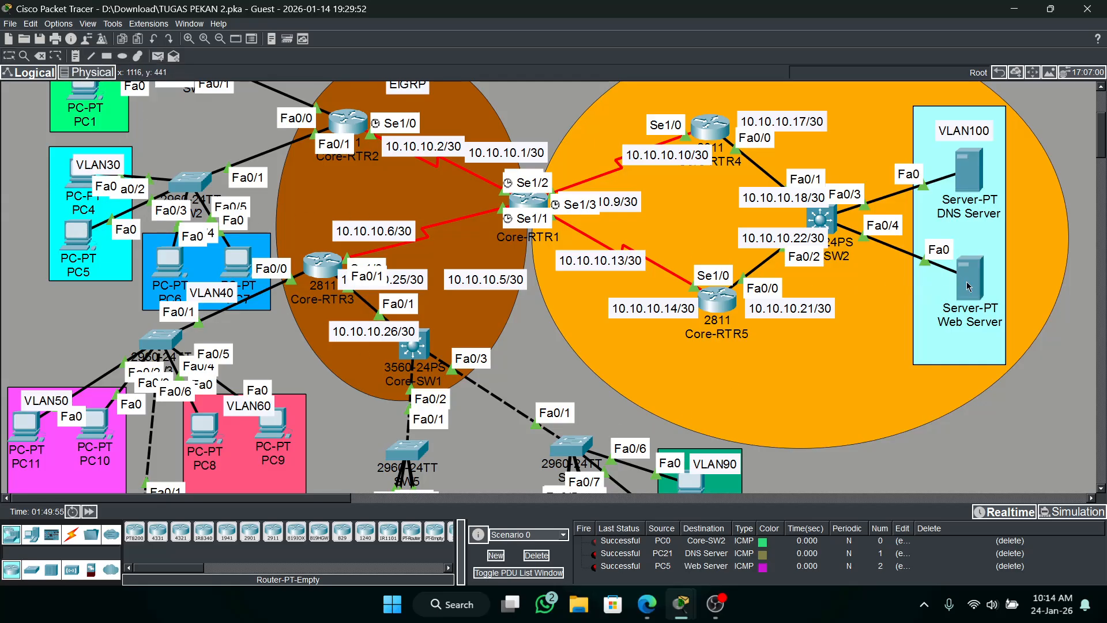
pyautogui.click(539, 554)
# Check the activity results and examine the assessment items for incorrect entries, especially under Core-SW2 and DNS Server.
pyautogui.moveTo(669, 617)
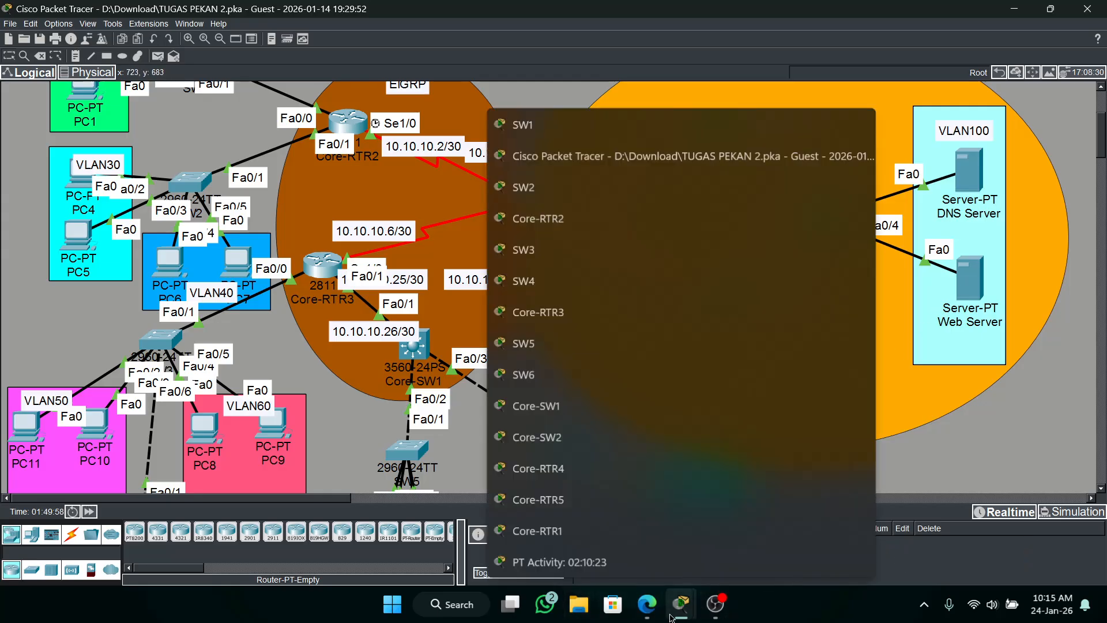
pyautogui.click(652, 572)
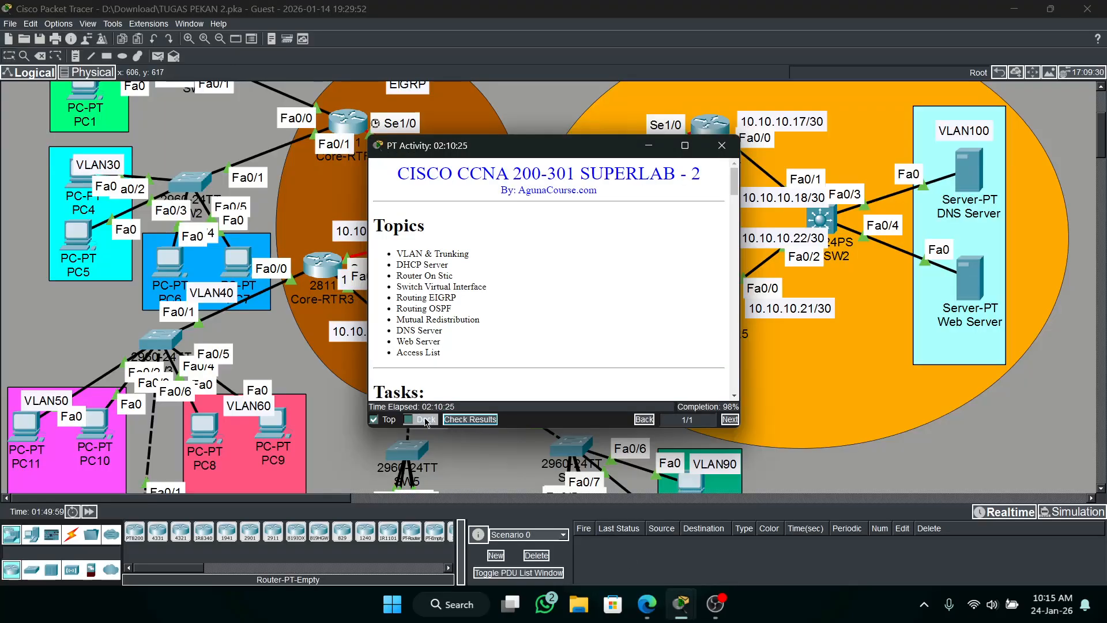
pyautogui.click(470, 419)
pyautogui.click(149, 91)
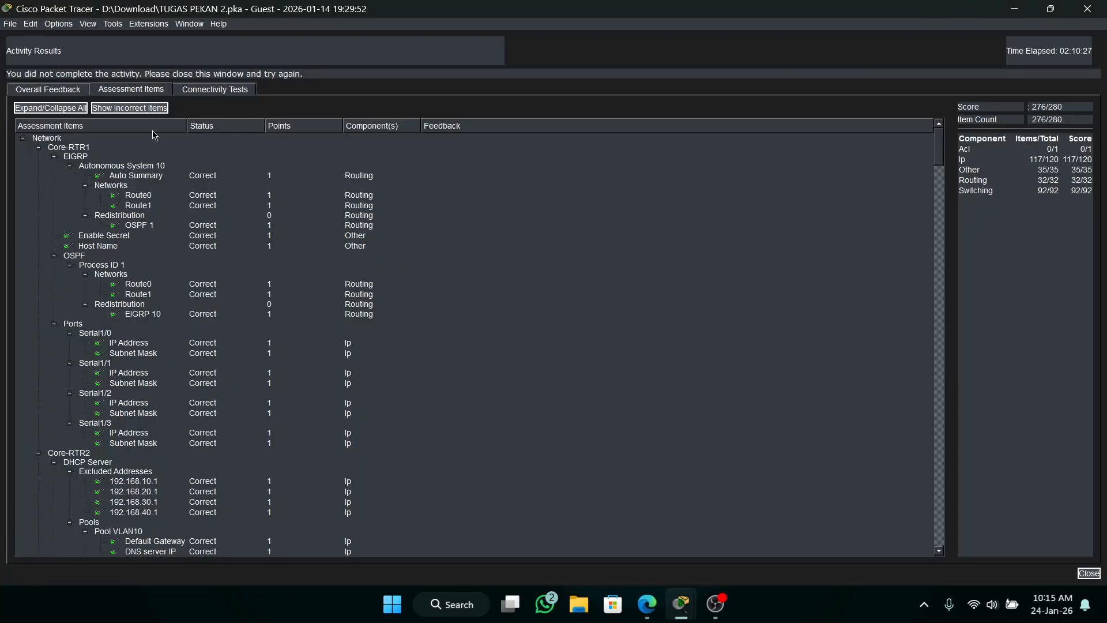
pyautogui.scroll(-12, 241, 266)
pyautogui.scroll(-20, 241, 266)
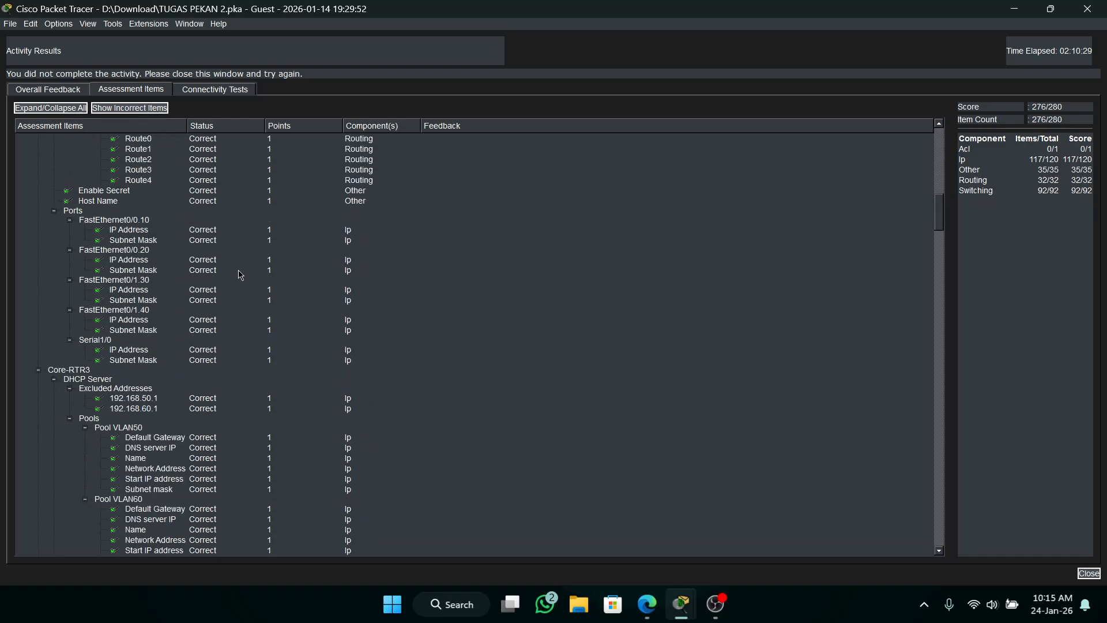
pyautogui.scroll(-20, 253, 306)
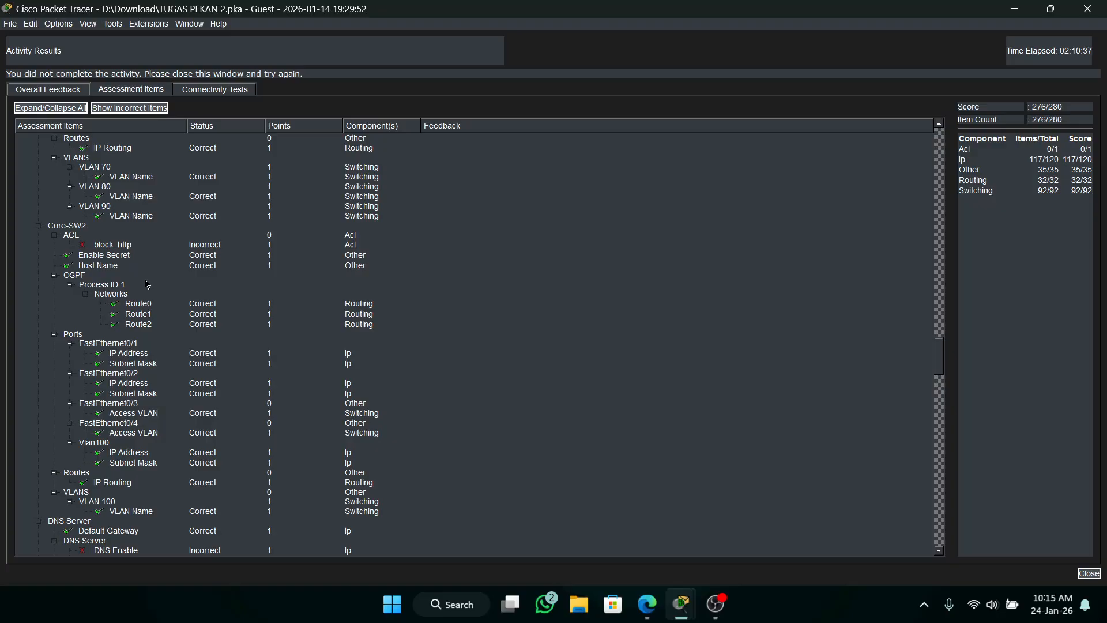
pyautogui.scroll(-9, 147, 284)
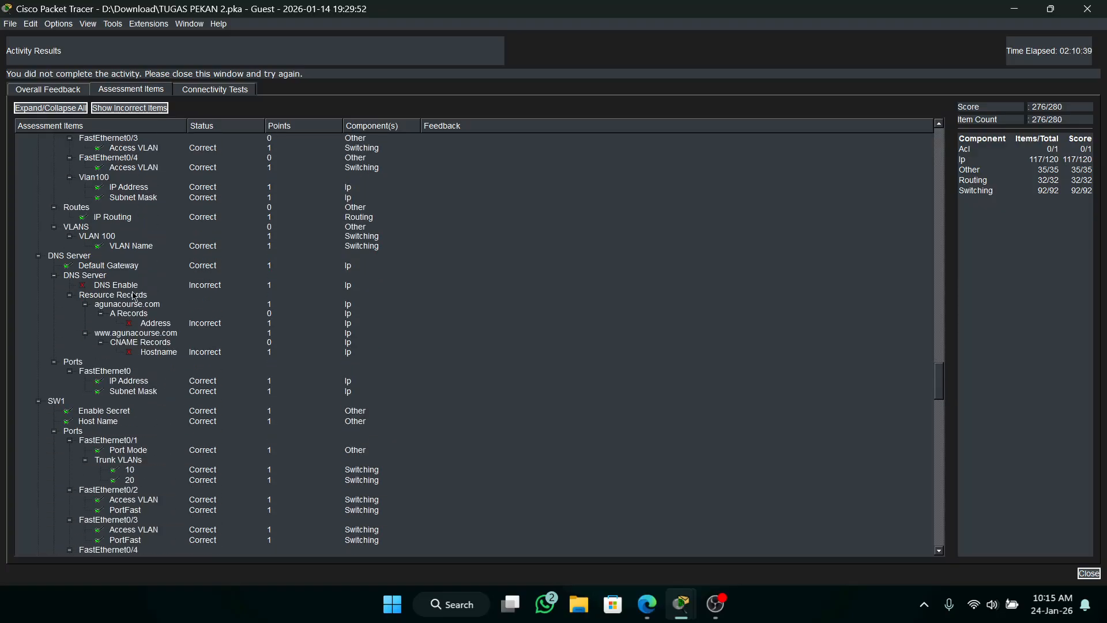
pyautogui.scroll(12, 134, 296)
pyautogui.scroll(-2, 134, 295)
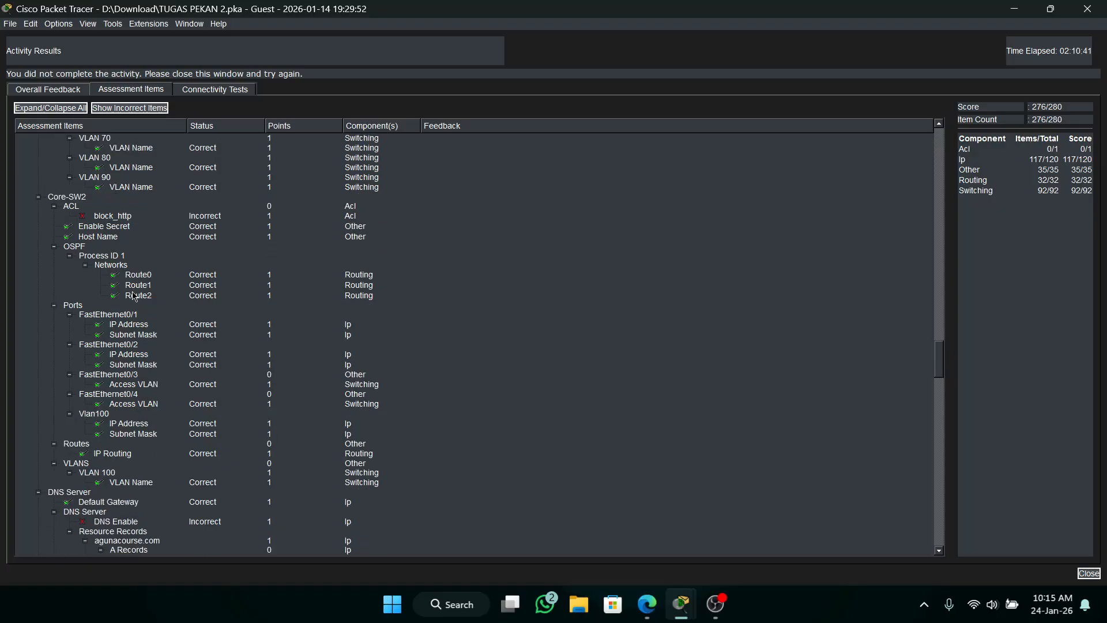
pyautogui.scroll(-1, 139, 323)
pyautogui.scroll(1, 122, 323)
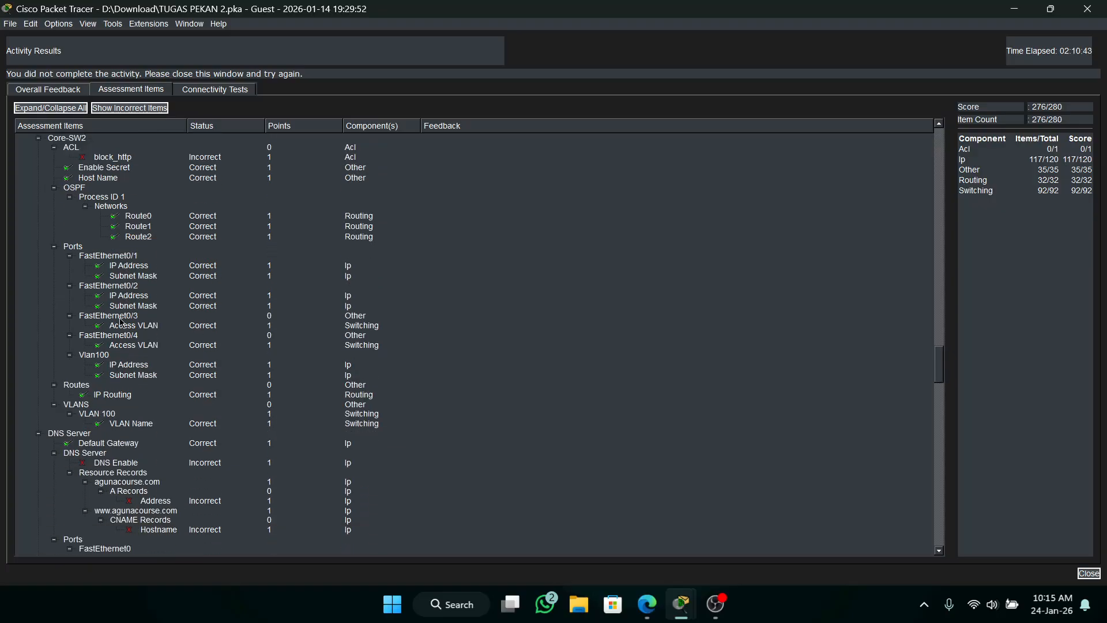
pyautogui.scroll(-5, 122, 323)
pyautogui.scroll(-20, 139, 366)
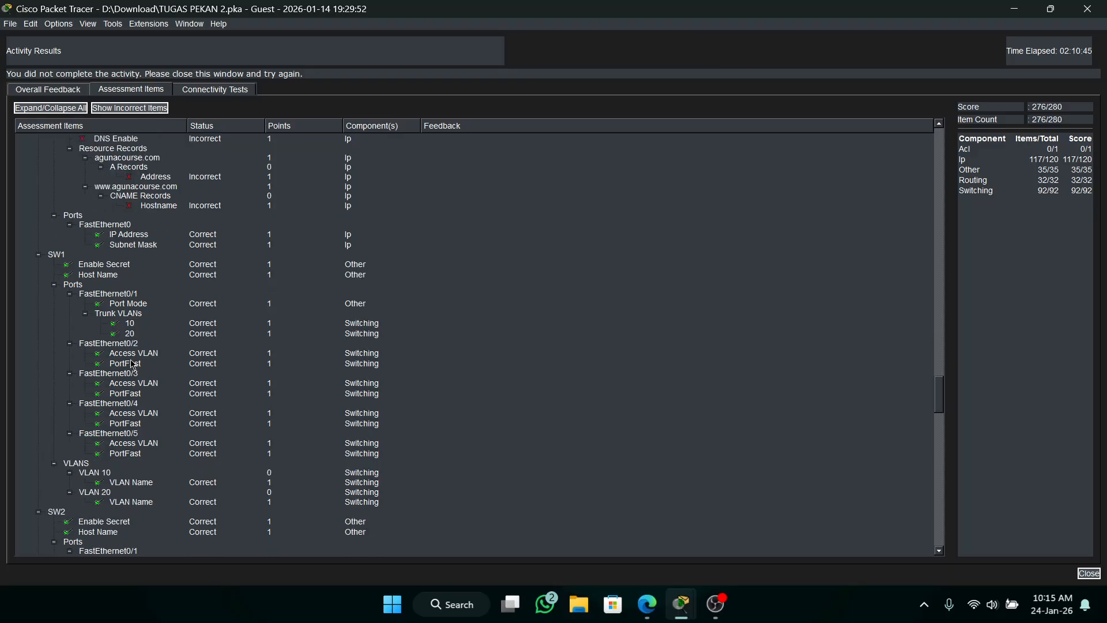
pyautogui.scroll(-15, 148, 363)
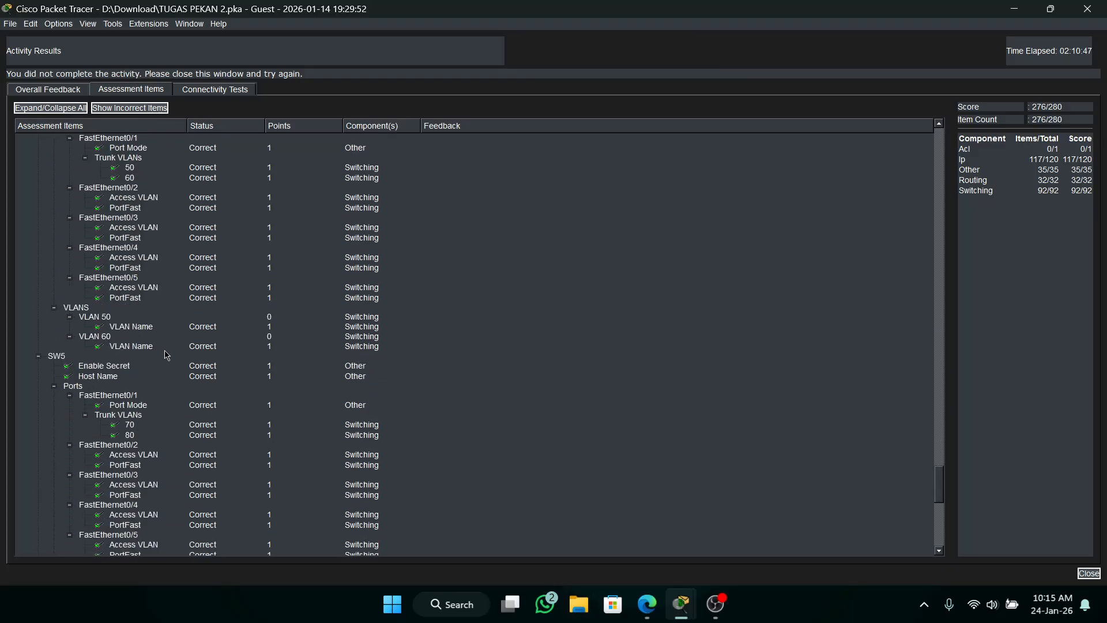
pyautogui.scroll(20, 229, 350)
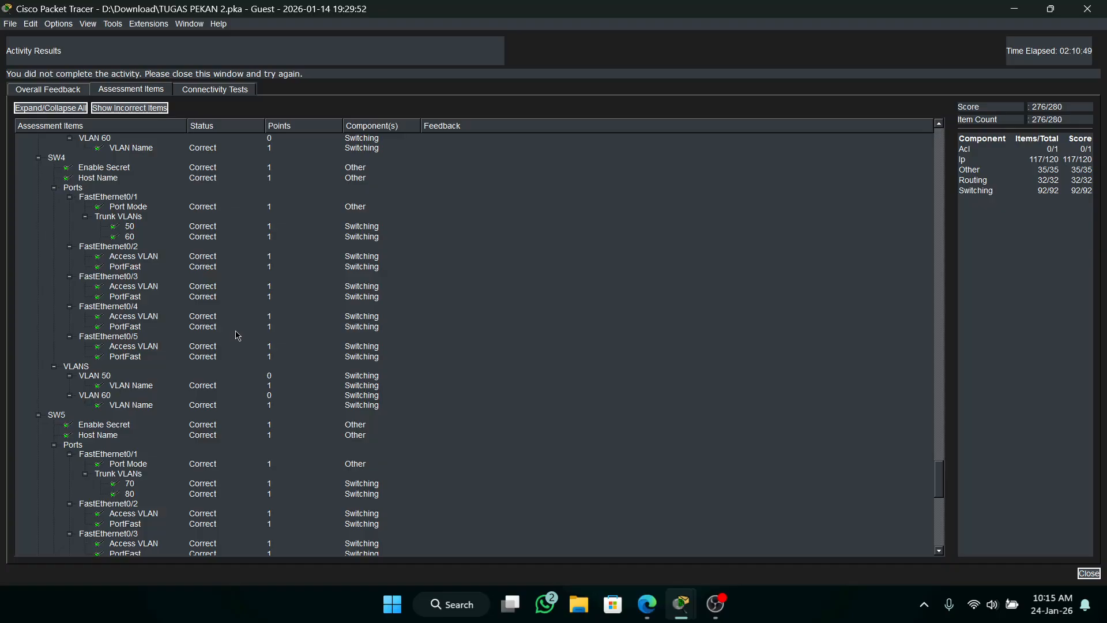
pyautogui.scroll(15, 241, 314)
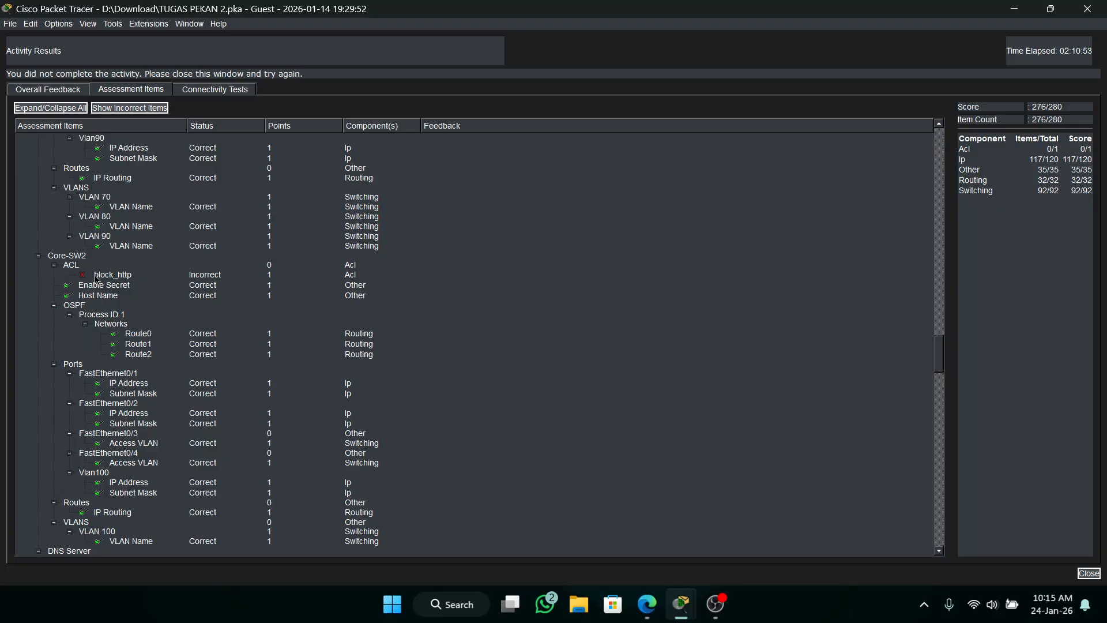
pyautogui.click(1087, 9)
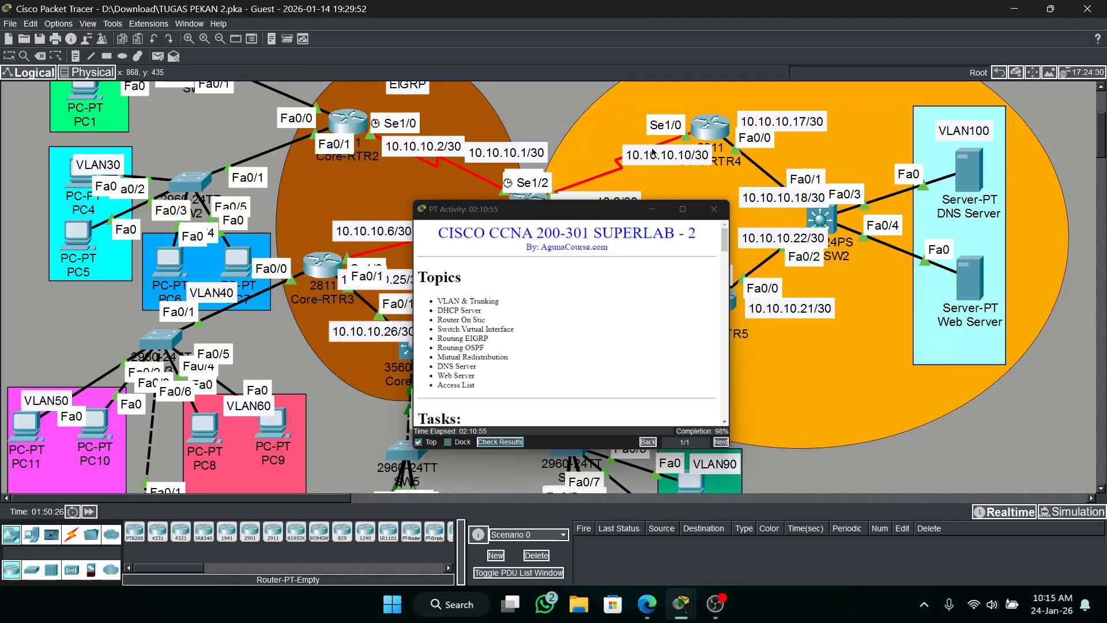
pyautogui.click(652, 209)
# Open the DNS service configuration on the DNS Server and turn the DNS service on.
pyautogui.scroll(2, 274, 168)
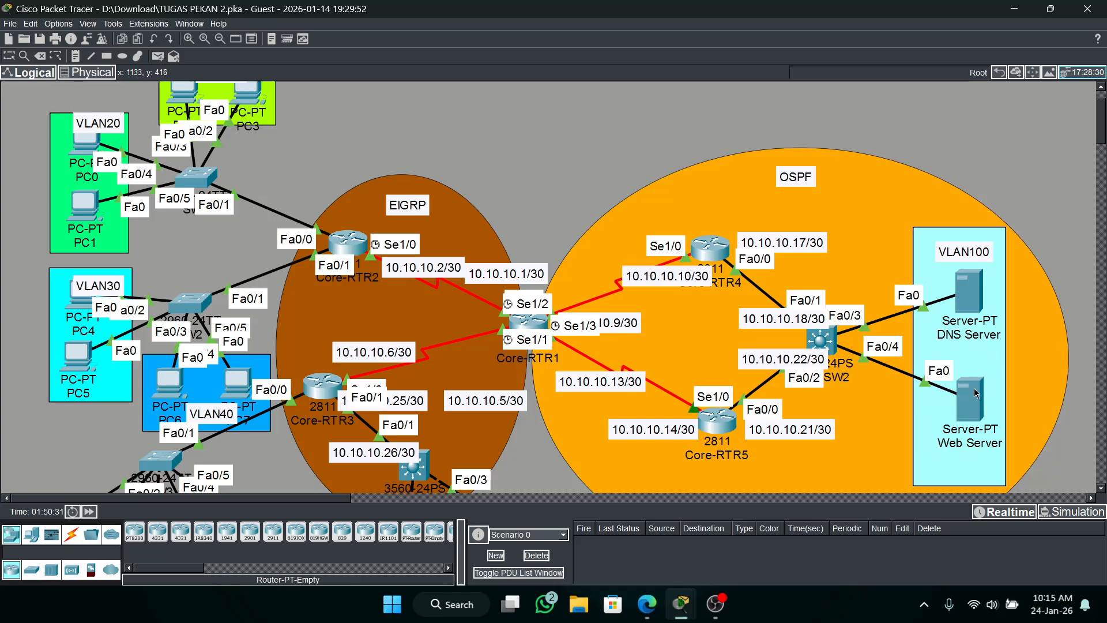
pyautogui.click(962, 302)
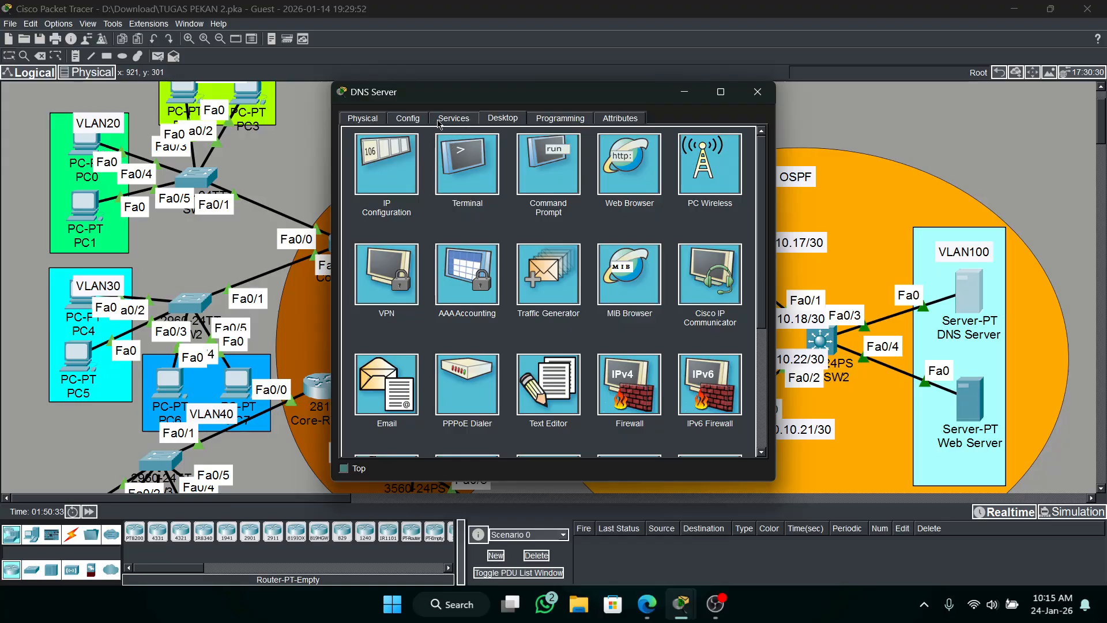
pyautogui.click(462, 121)
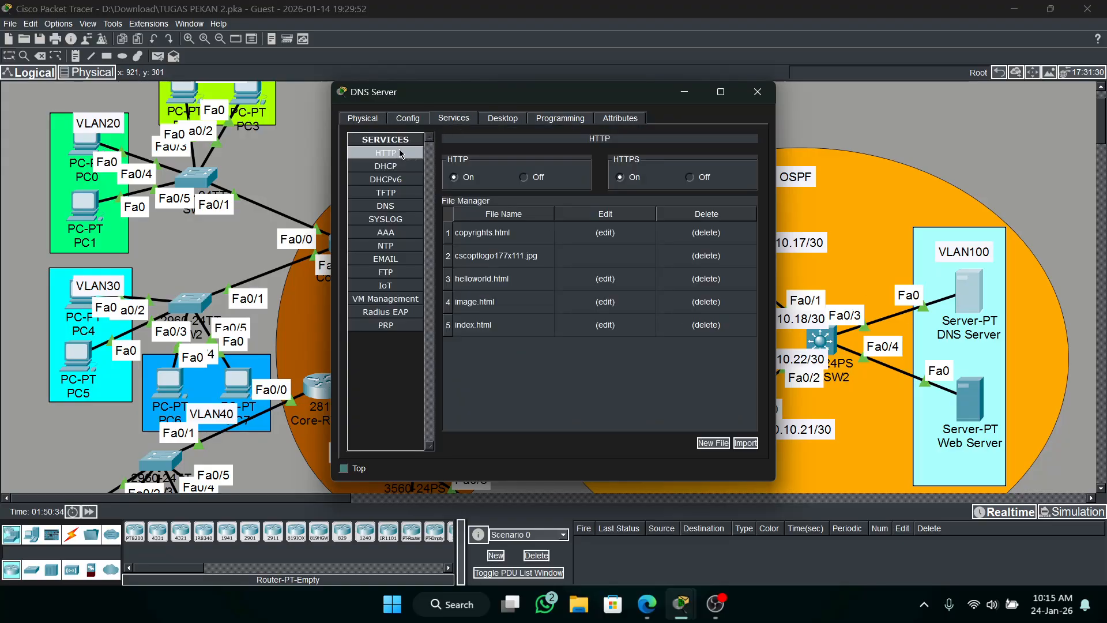
pyautogui.click(381, 208)
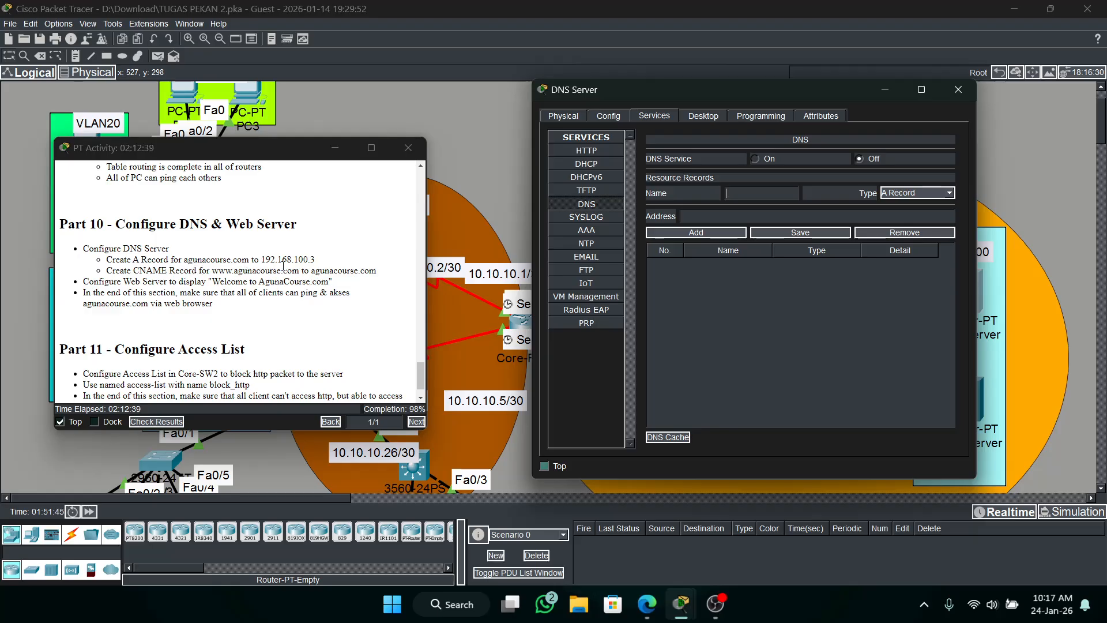
pyautogui.moveTo(333, 268); pyautogui.dragTo(249, 260)
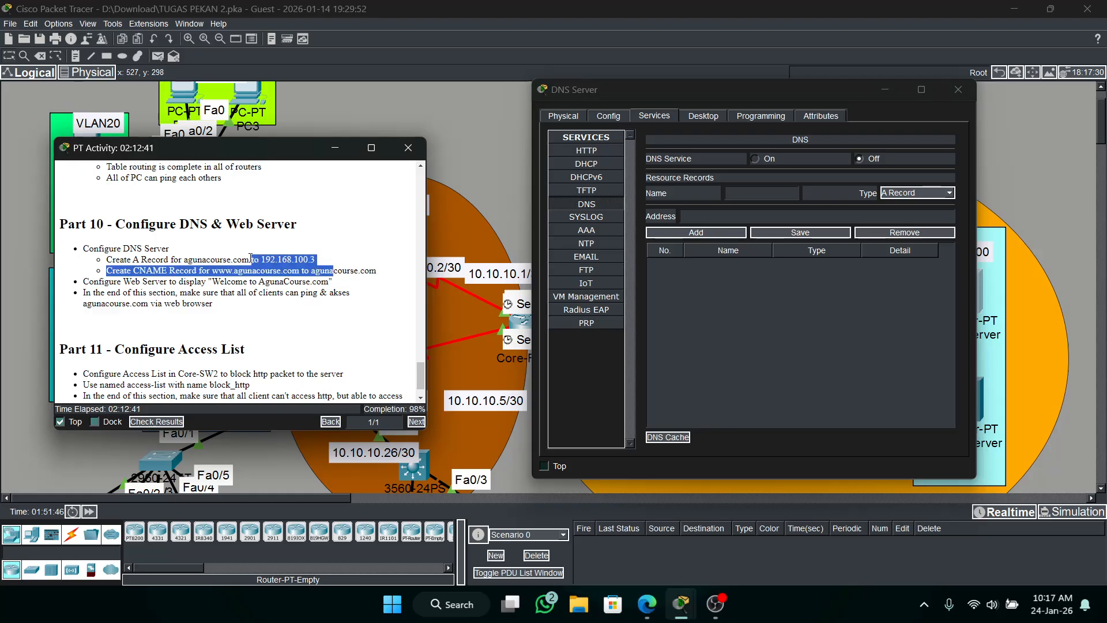
pyautogui.click(323, 303)
pyautogui.moveTo(834, 100); pyautogui.dragTo(797, 99)
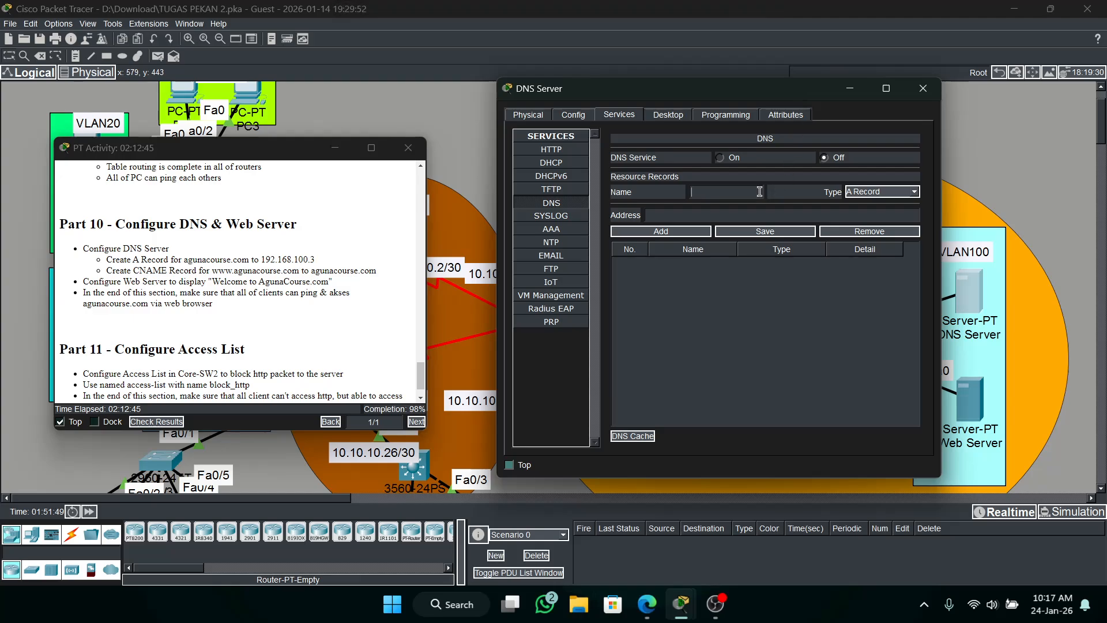
pyautogui.click(730, 163)
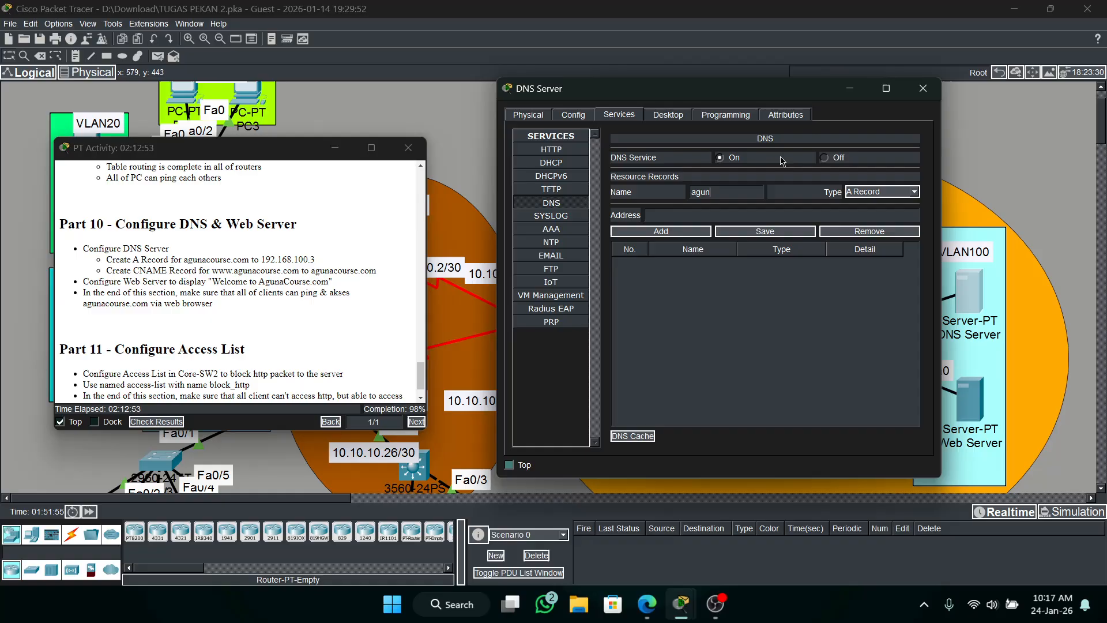
# Add an A record for agunacourse.com with the address 192.168.100.3 to the DNS Server.
pyautogui.press('BackSpace')
pyautogui.press('BackSpace')
pyautogui.press('BackSpace')
pyautogui.press('BackSpace')
pyautogui.press('BackSpace')
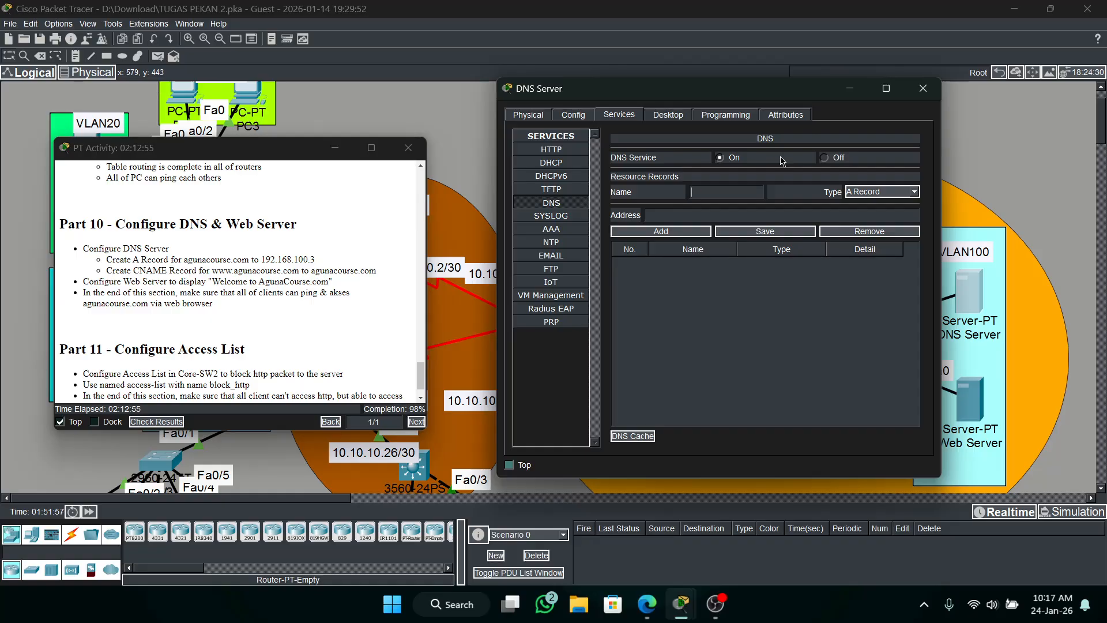
pyautogui.write('agunacourse.com')
pyautogui.click(877, 195)
pyautogui.click(876, 203)
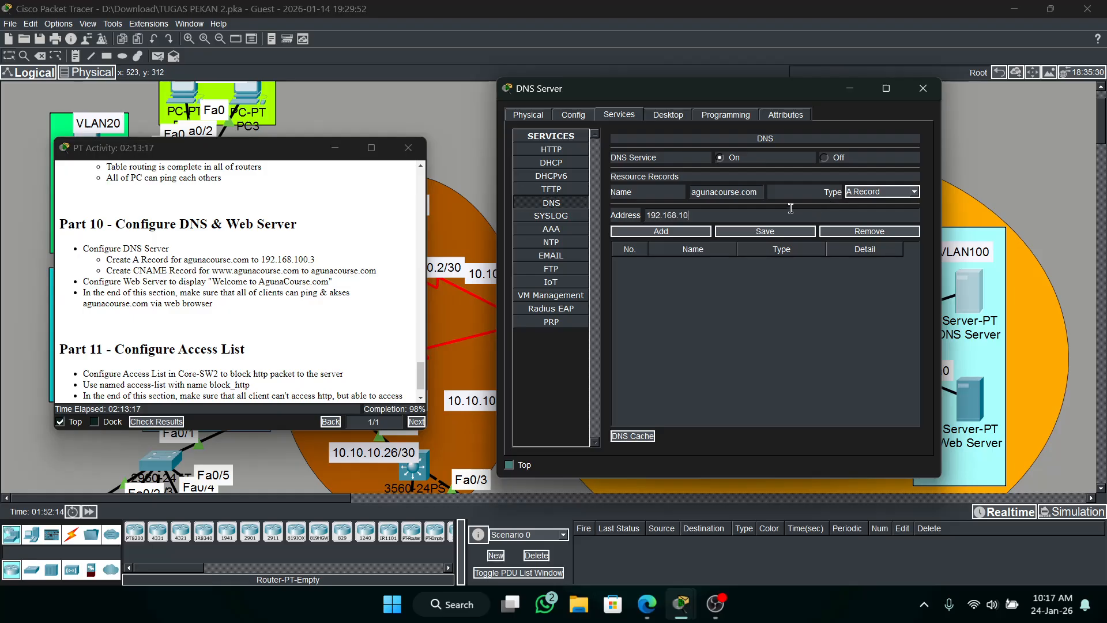
pyautogui.write('0.3')
pyautogui.click(682, 233)
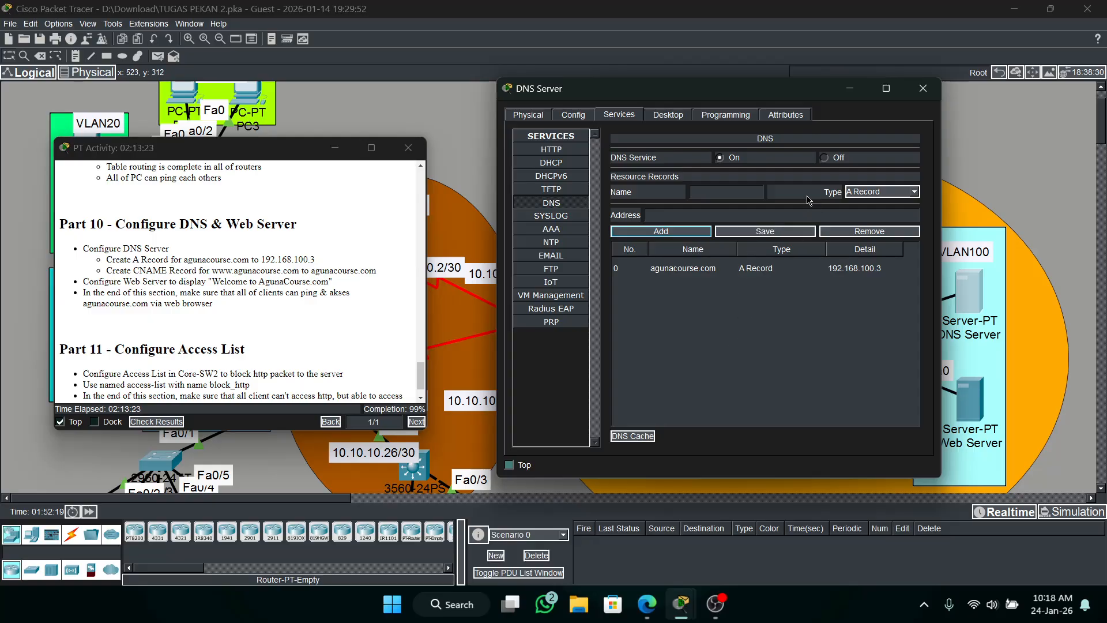
pyautogui.click(864, 193)
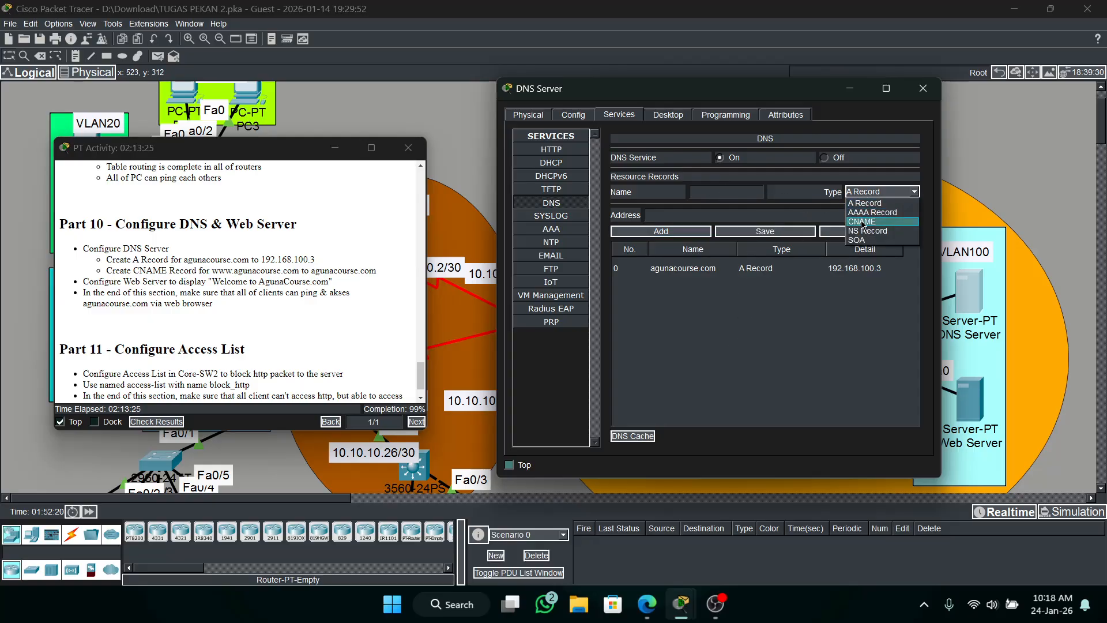
pyautogui.click(862, 222)
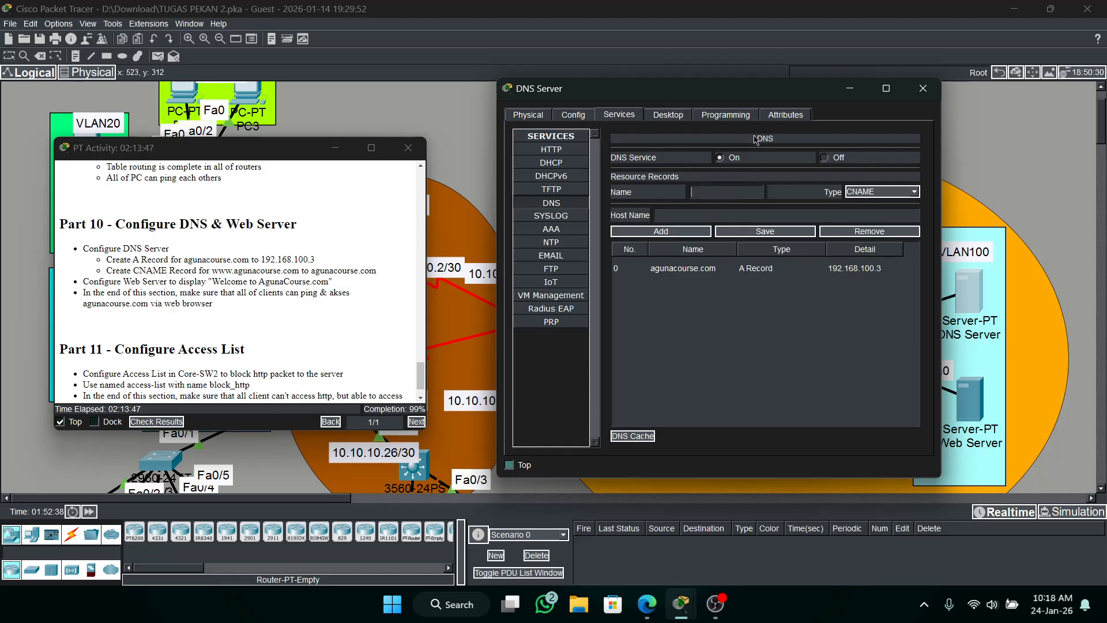
pyautogui.write('w')
pyautogui.write('ww.agu')
pyautogui.write('nacourse')
pyautogui.write('.com')
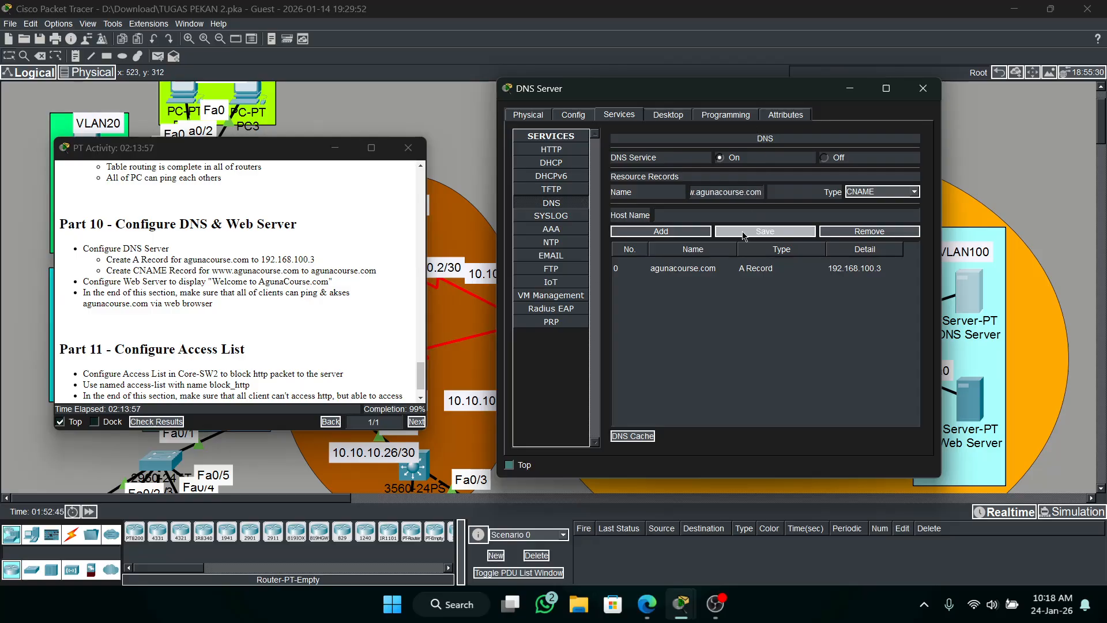
pyautogui.click(732, 217)
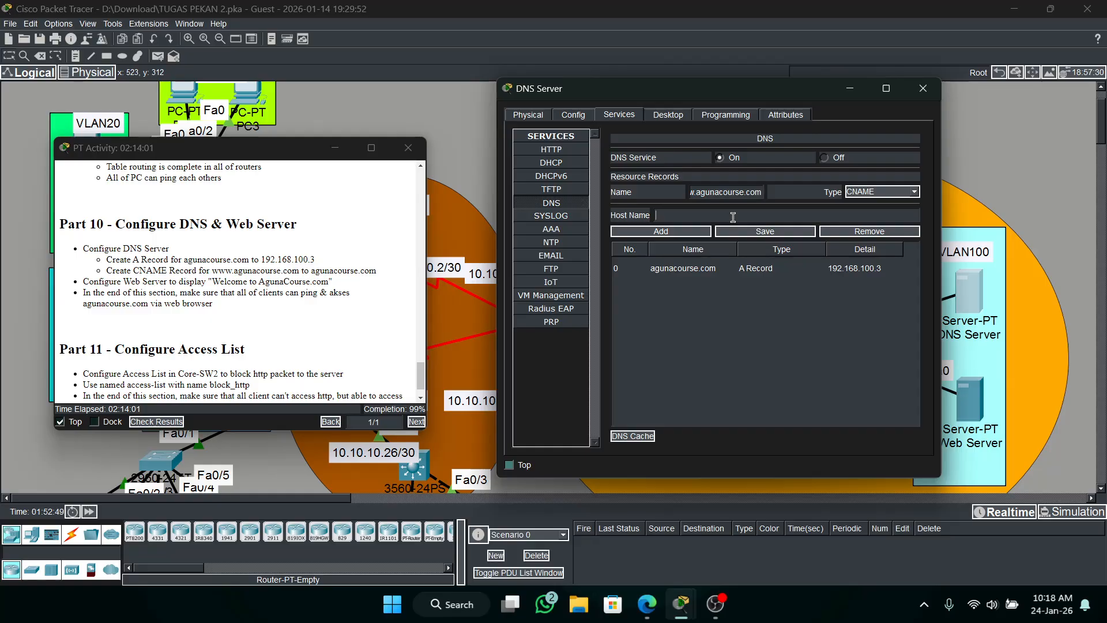
pyautogui.write('agunacourse.com')
pyautogui.click(681, 231)
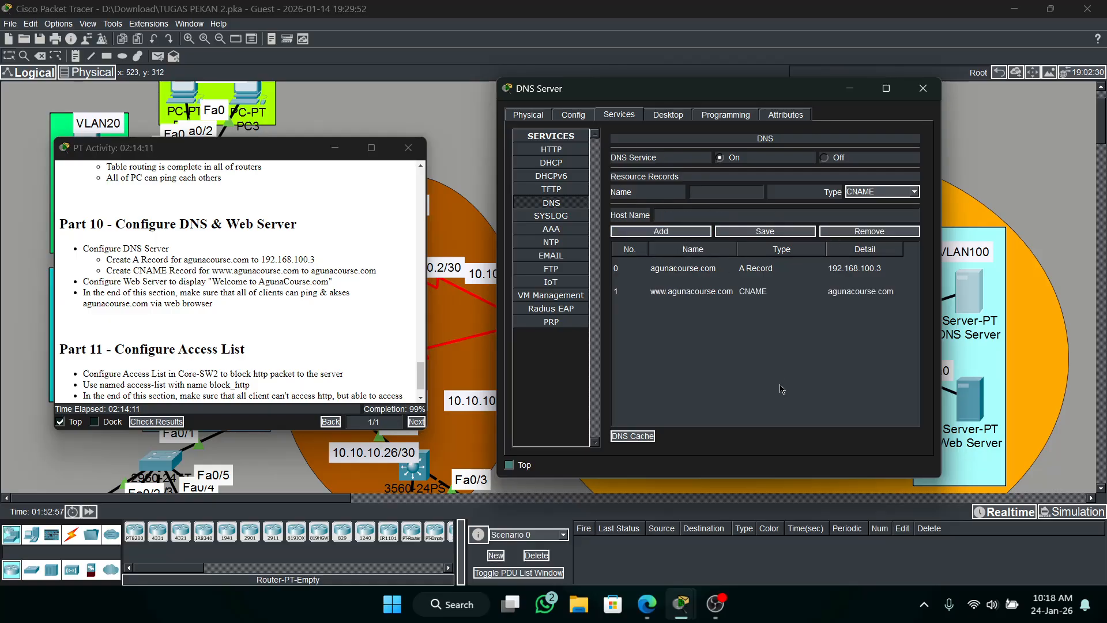
# Review the A and CNAME records in the DNS Server's record list and close its window.
pyautogui.click(710, 271)
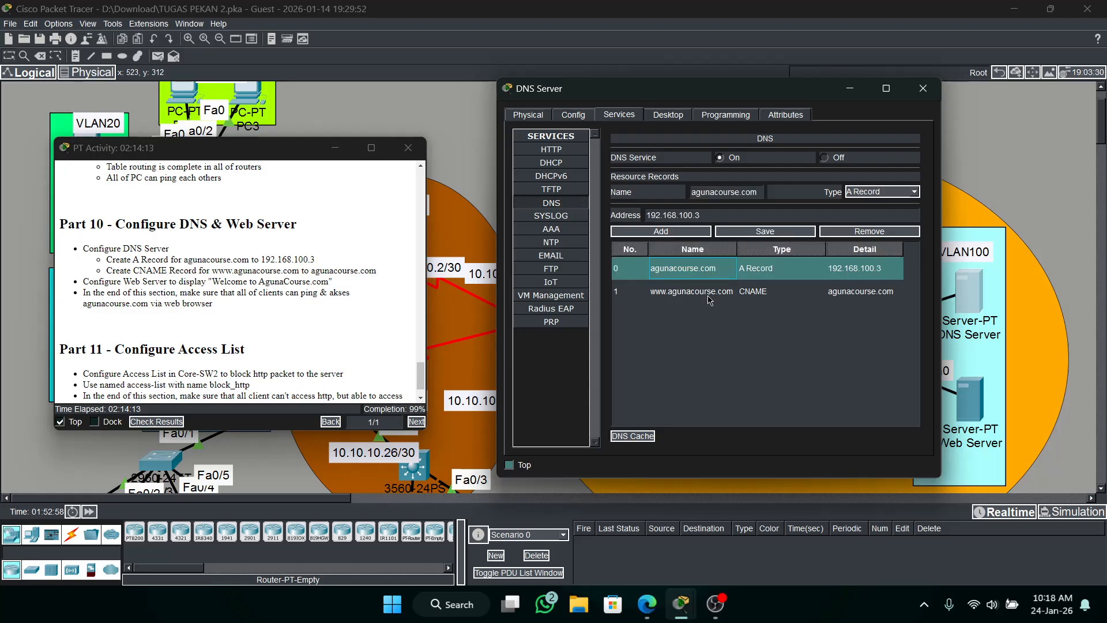
pyautogui.click(708, 296)
pyautogui.click(707, 275)
pyautogui.click(701, 290)
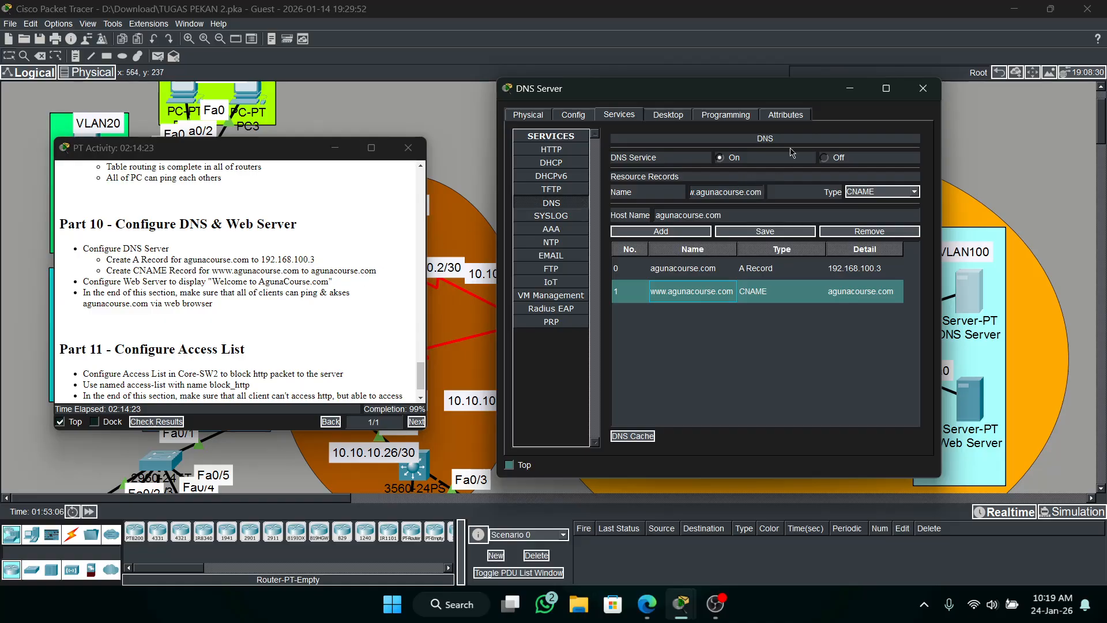
pyautogui.click(851, 90)
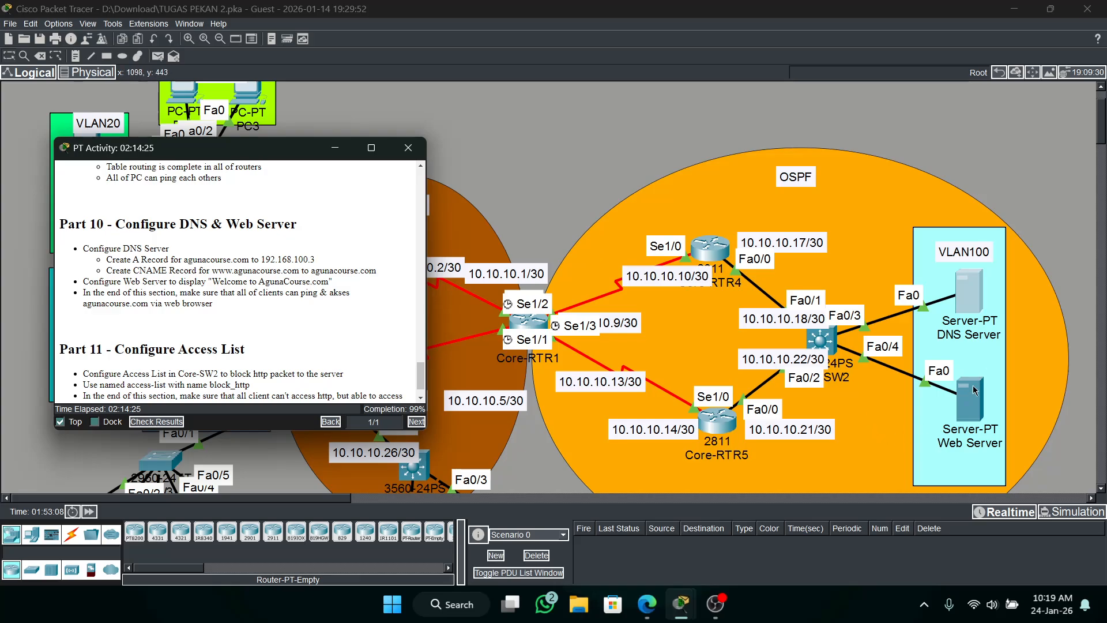
pyautogui.click(972, 308)
pyautogui.click(921, 97)
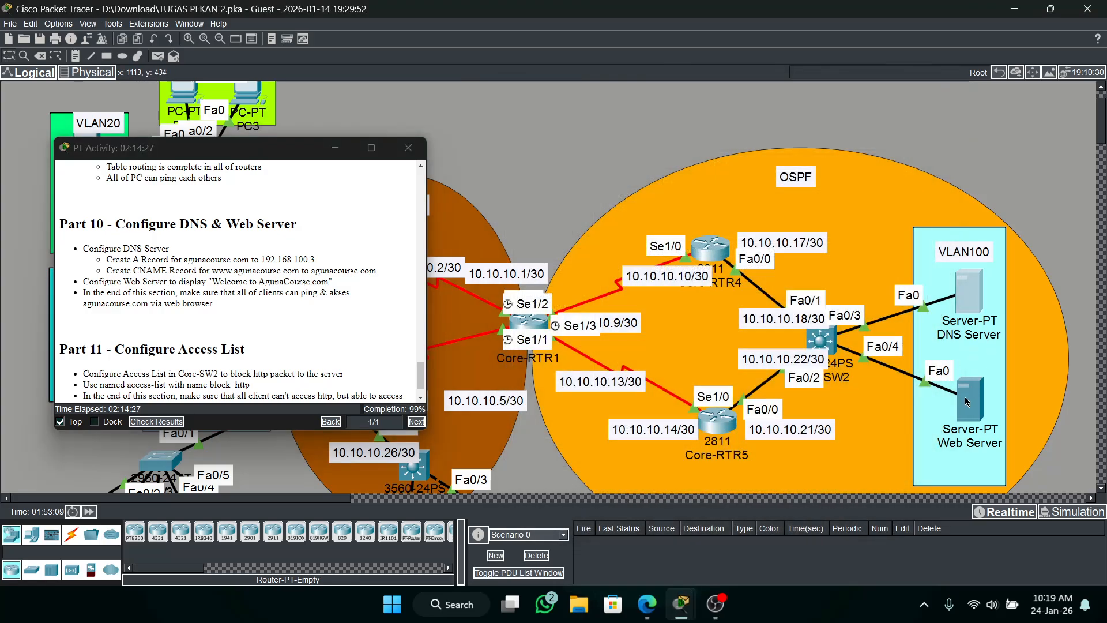
# Open the Web Server's HTTP service and open index.html for editing.
pyautogui.click(966, 401)
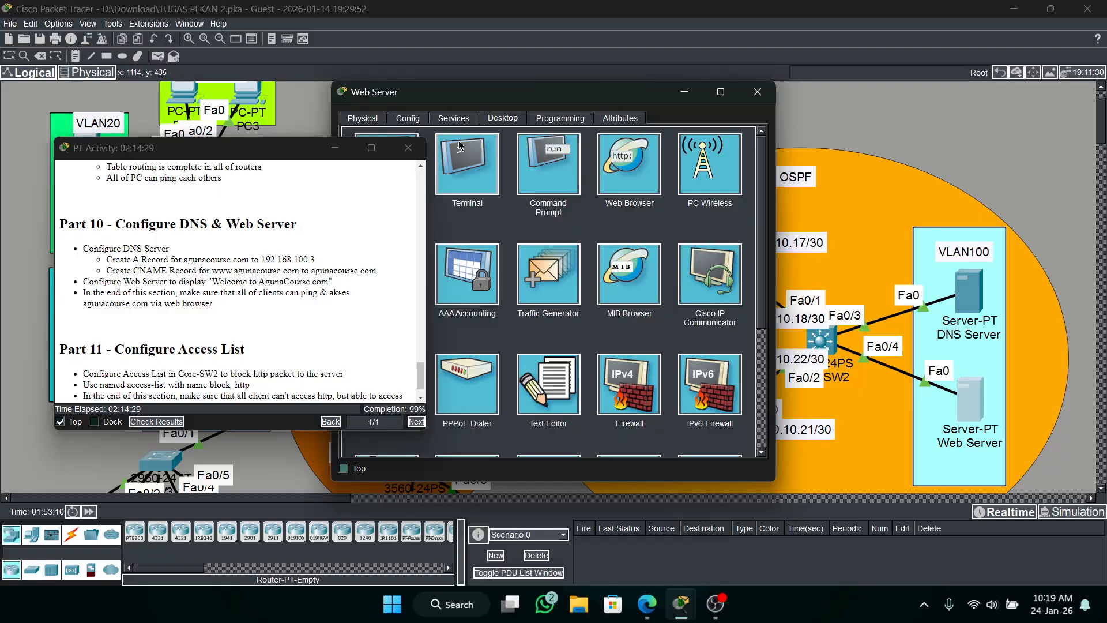
pyautogui.moveTo(498, 93); pyautogui.dragTo(700, 93)
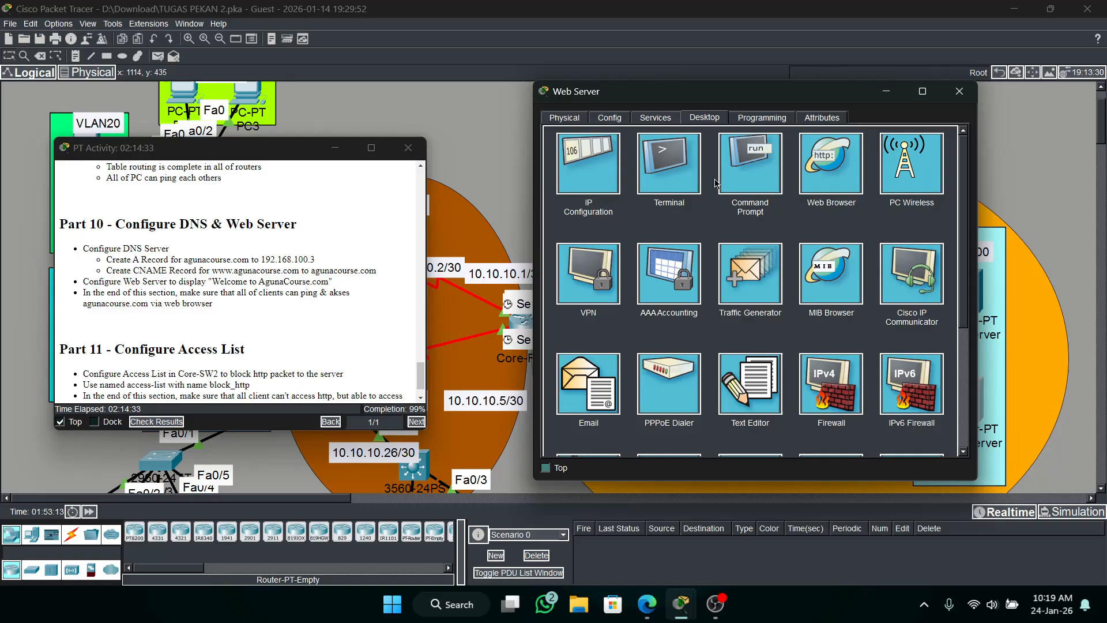
pyautogui.click(638, 121)
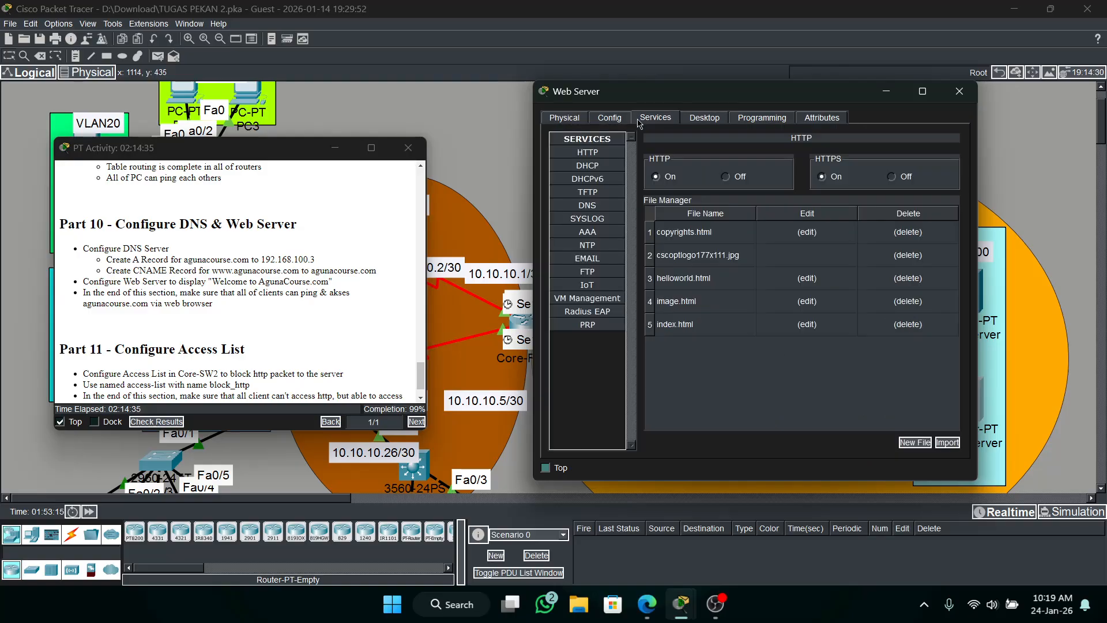
pyautogui.click(613, 159)
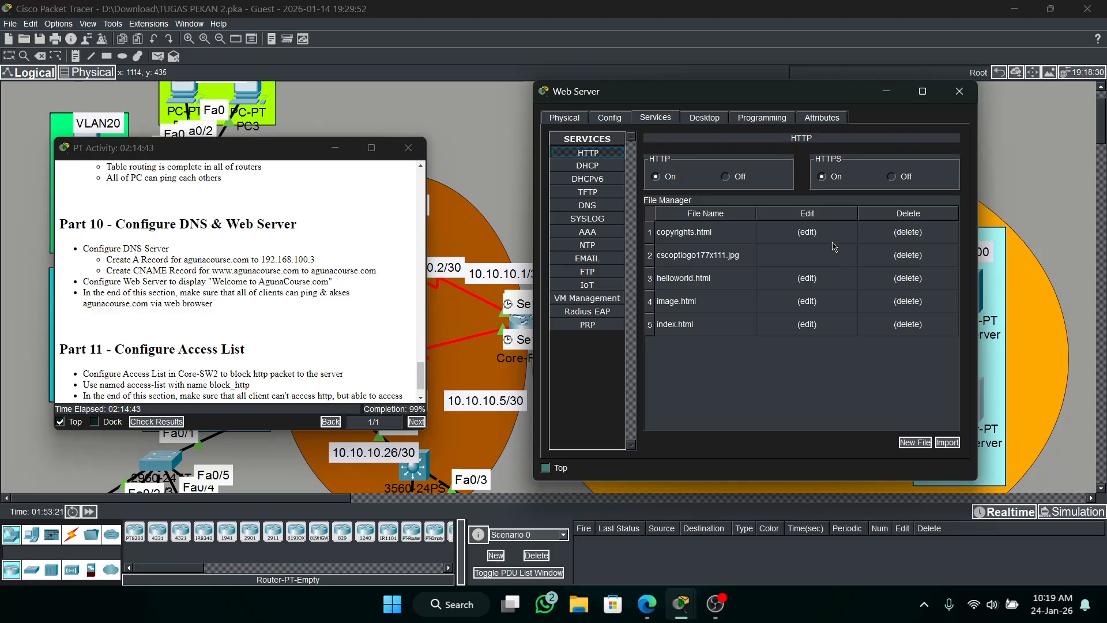
pyautogui.click(708, 332)
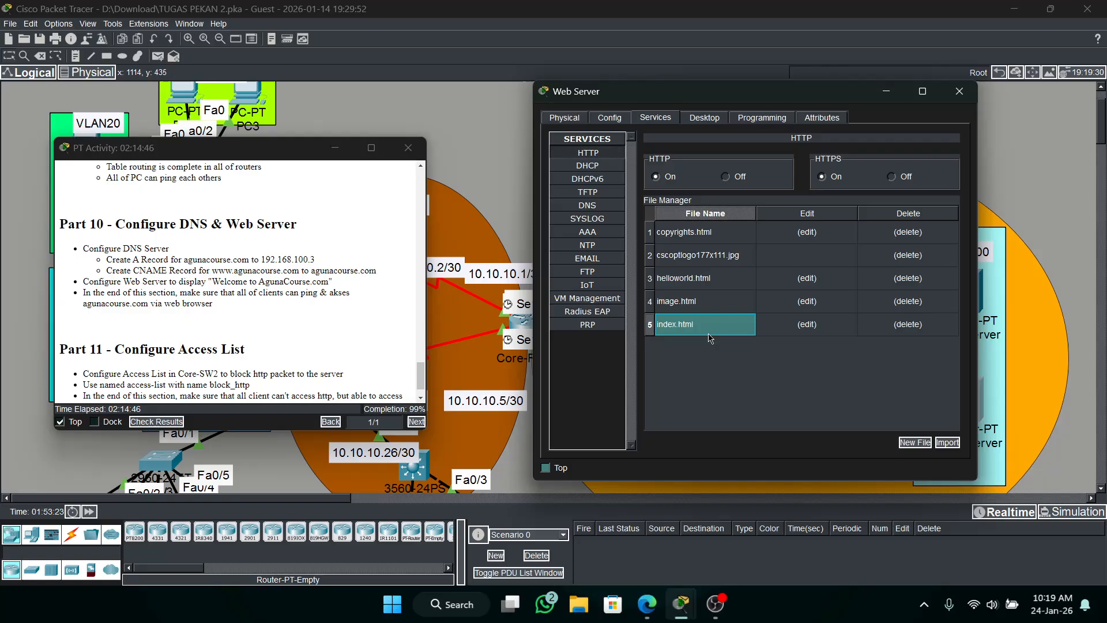
pyautogui.click(810, 323)
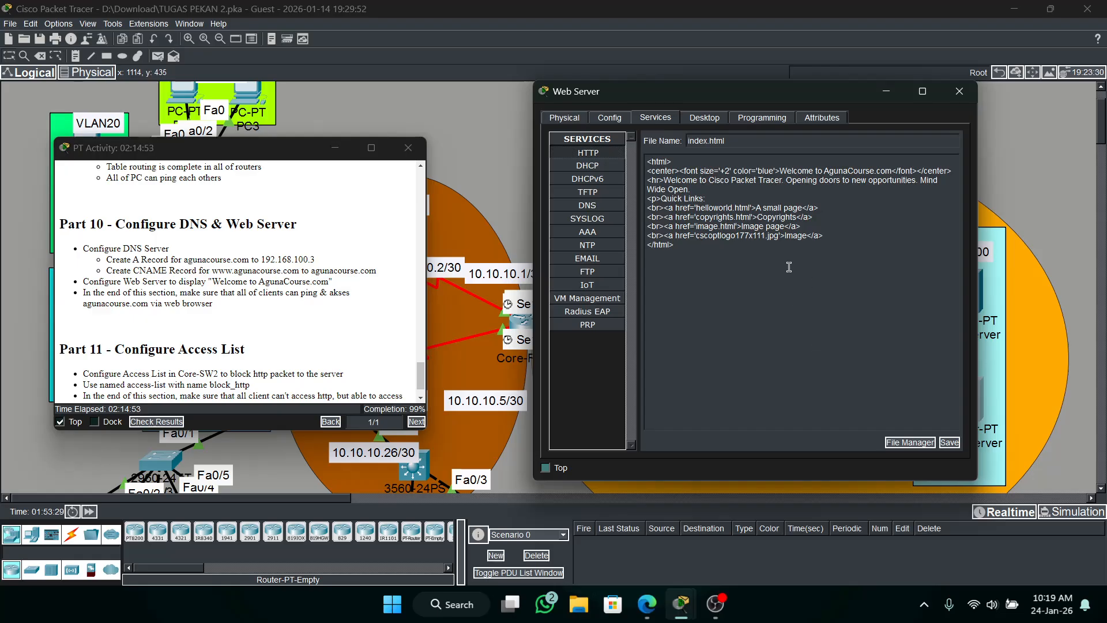
# Delete all the content between the opening and closing html tags in index.html.
pyautogui.click(831, 208)
pyautogui.moveTo(830, 245); pyautogui.dragTo(644, 178)
pyautogui.click(782, 235)
pyautogui.press('BackSpace')
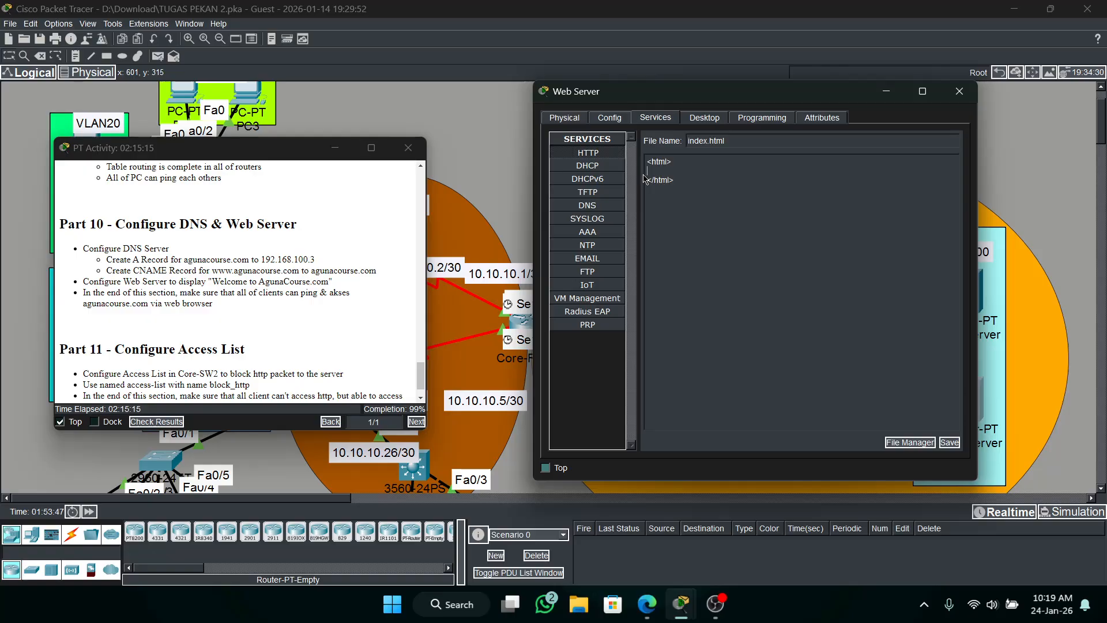
# Add the line <h1>Welcome to AgunaCourse.com</h1> to index.html and save it, overwriting the existing file.
pyautogui.write('<h1>')
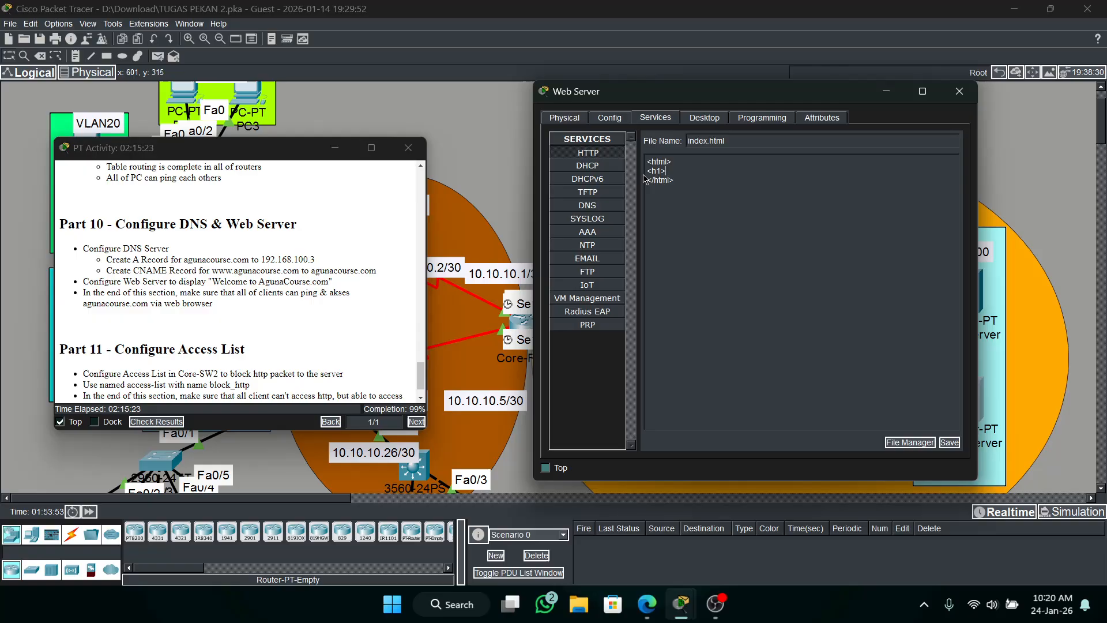
pyautogui.write('Welcome')
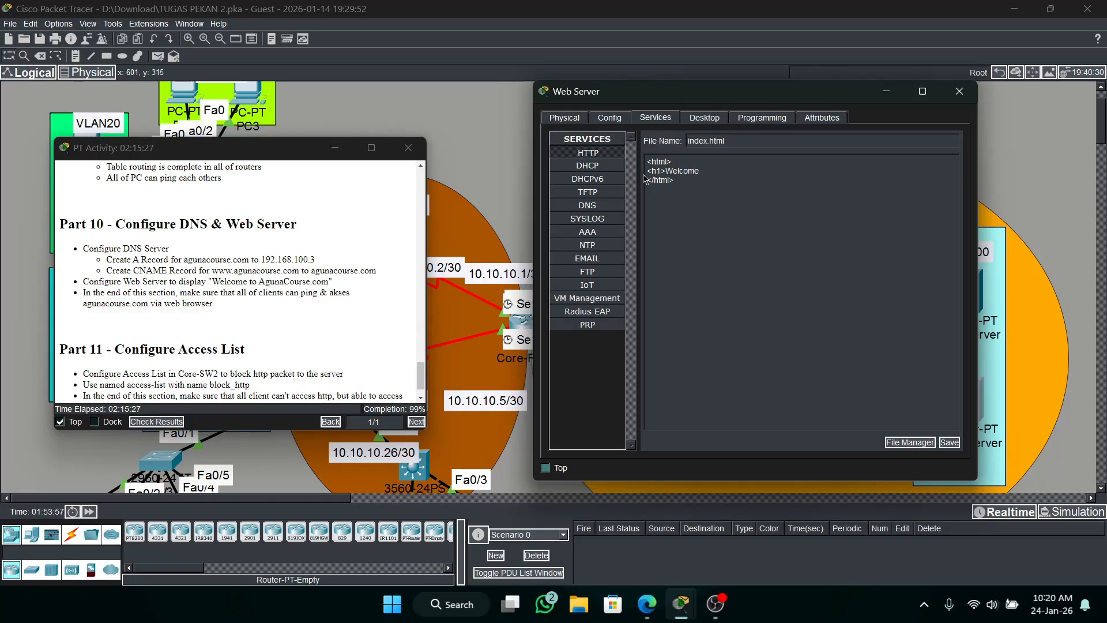
pyautogui.write(' to AgunaCourse.com</')
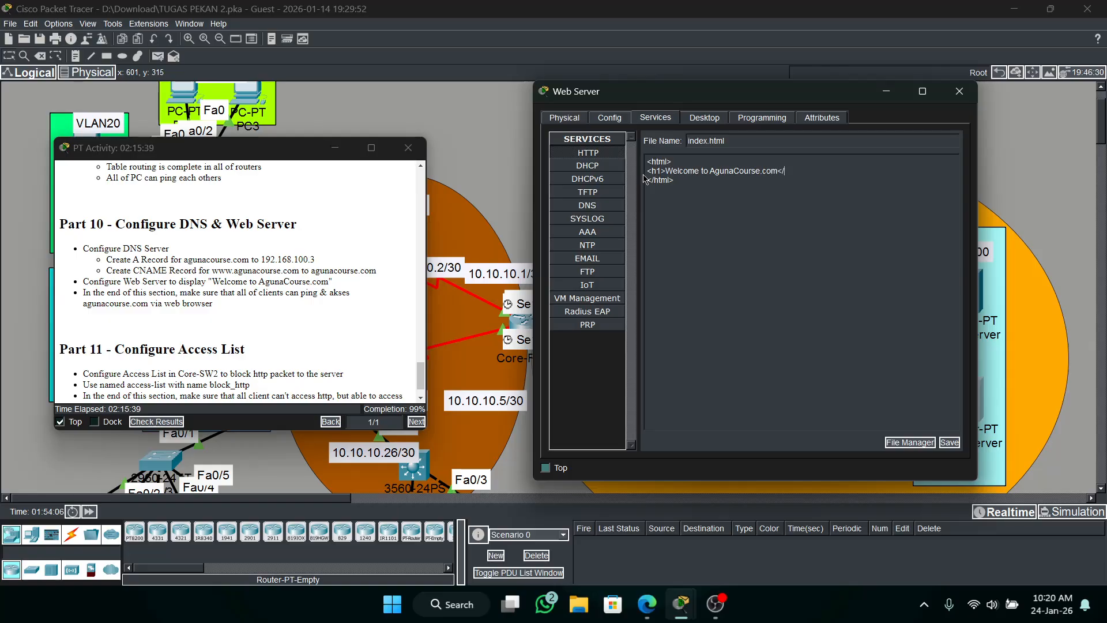
pyautogui.write('h1>')
pyautogui.click(949, 443)
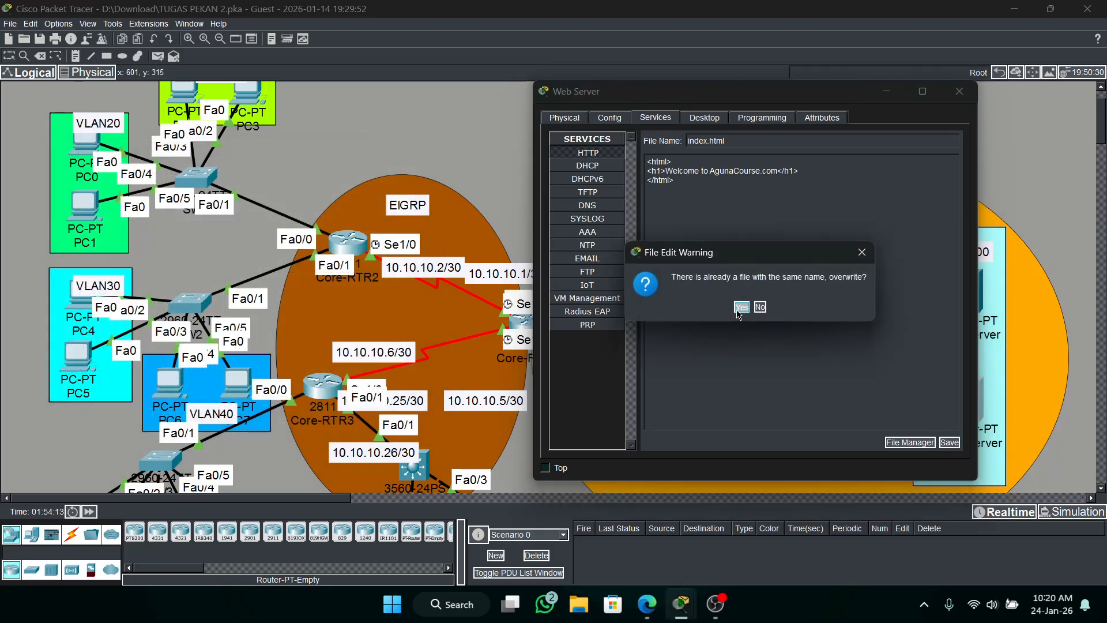
pyautogui.click(739, 309)
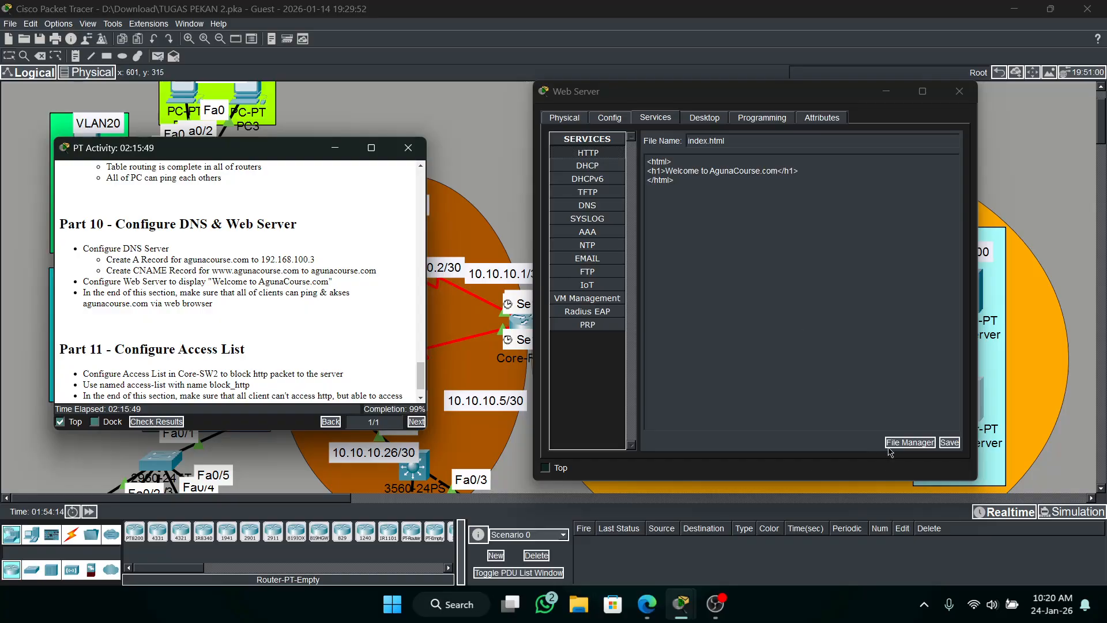
# Reopen index.html to check its content, save it again over the existing file, and return to the HTTP file list.
pyautogui.click(607, 157)
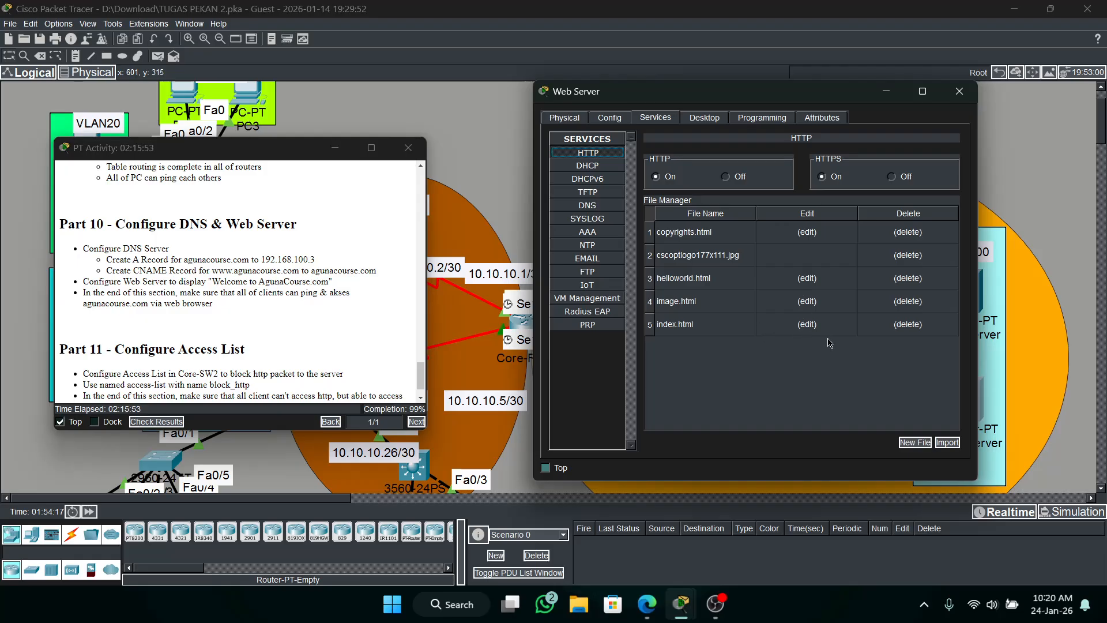
pyautogui.click(806, 323)
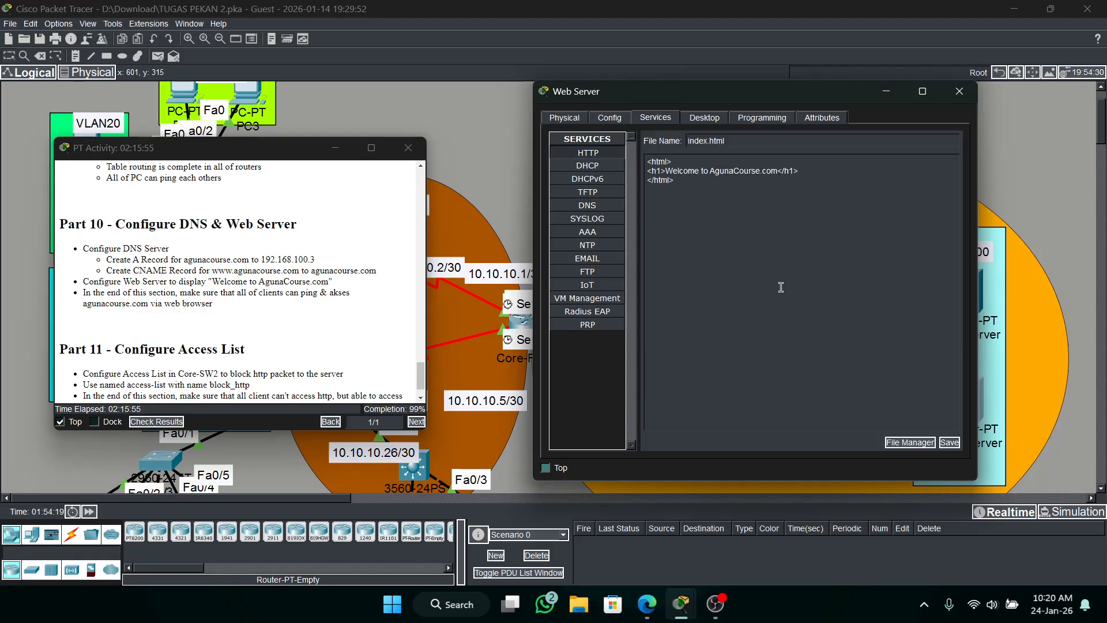
pyautogui.click(949, 442)
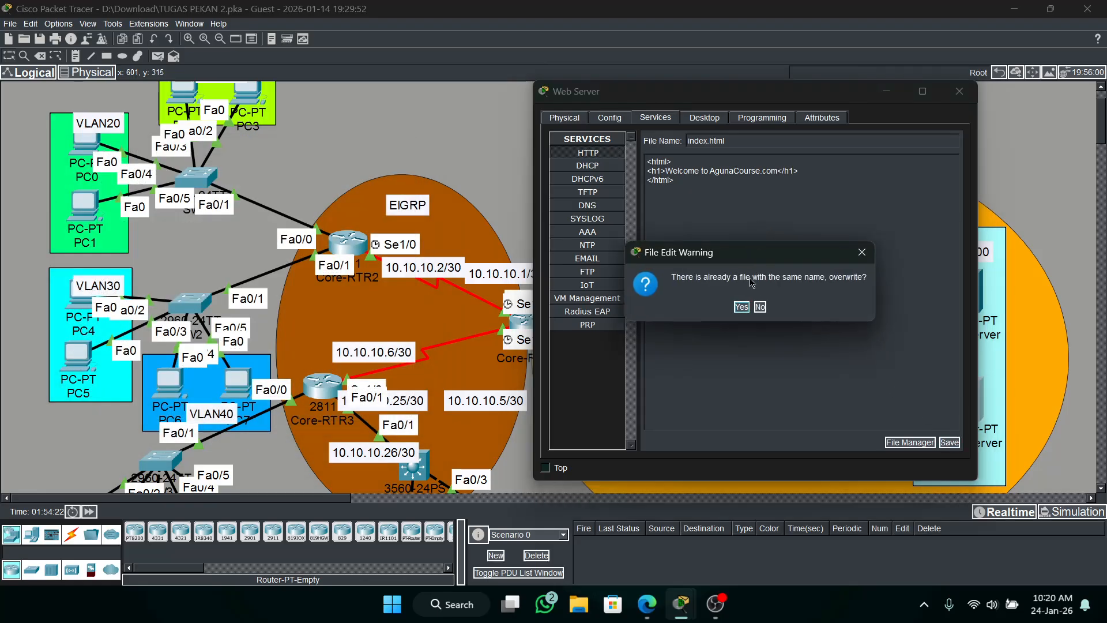
pyautogui.click(741, 307)
pyautogui.click(603, 153)
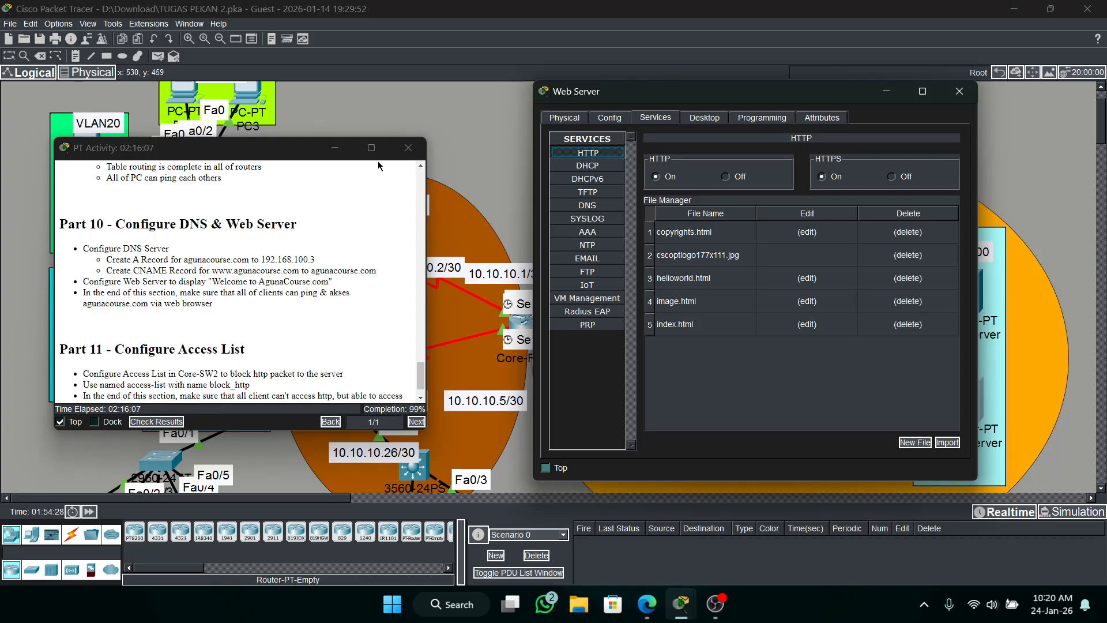
# Open SW2's command line, enter privileged mode with the enable password, and enter global configuration mode.
pyautogui.moveTo(283, 147); pyautogui.dragTo(686, 168)
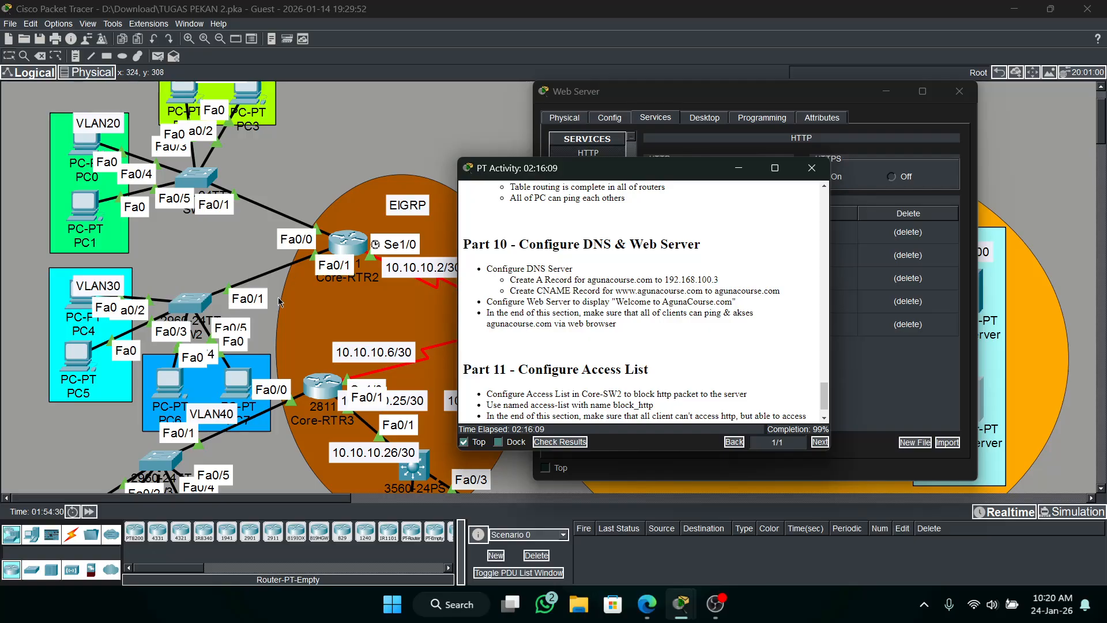
pyautogui.click(188, 298)
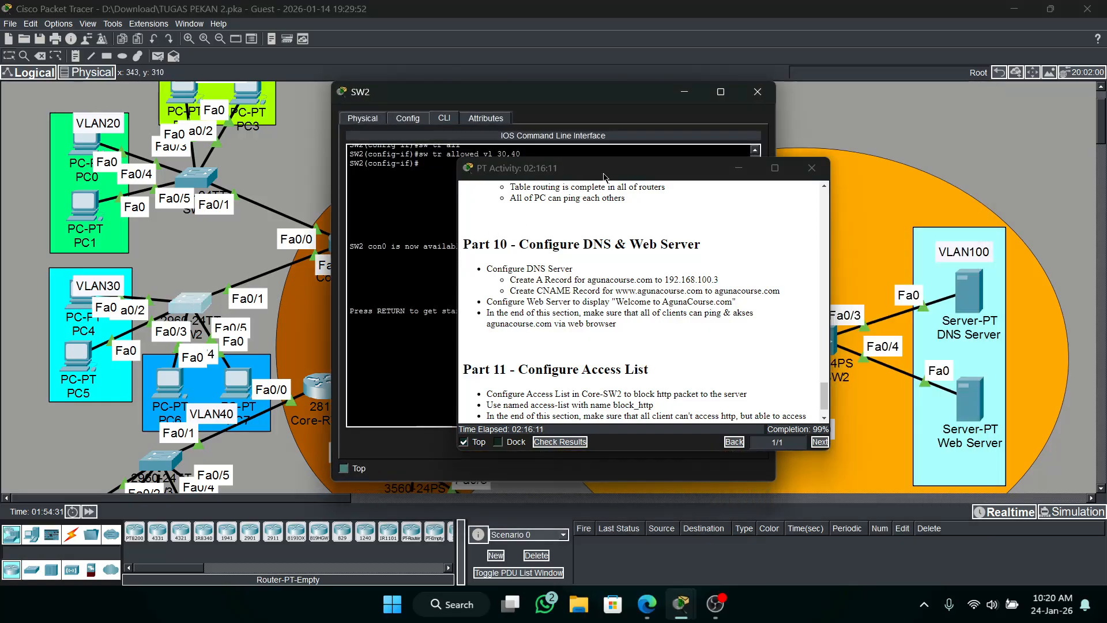
pyautogui.moveTo(604, 177); pyautogui.dragTo(234, 167)
pyautogui.moveTo(514, 100); pyautogui.dragTo(757, 102)
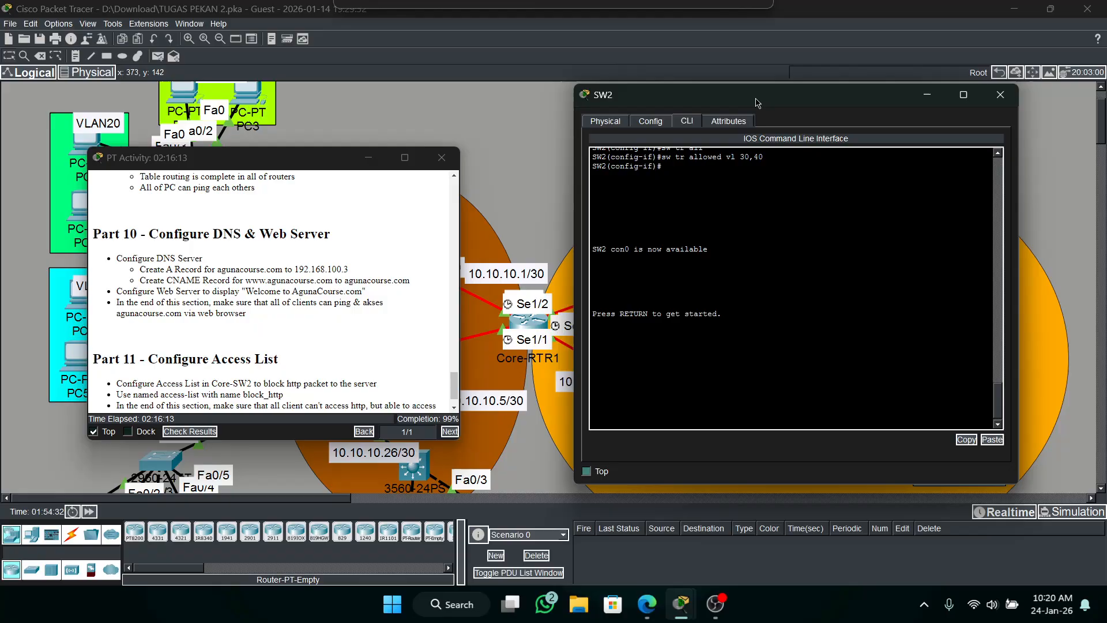
pyautogui.click(771, 246)
pyautogui.press('Return')
pyautogui.write('en')
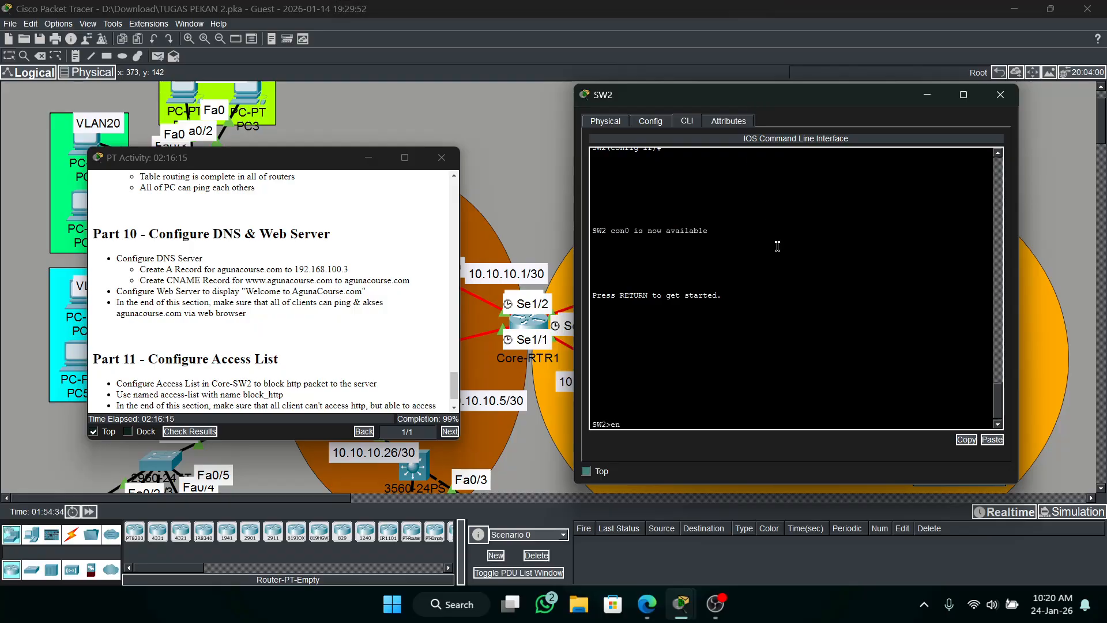
pyautogui.press('Return')
pyautogui.press('Return')
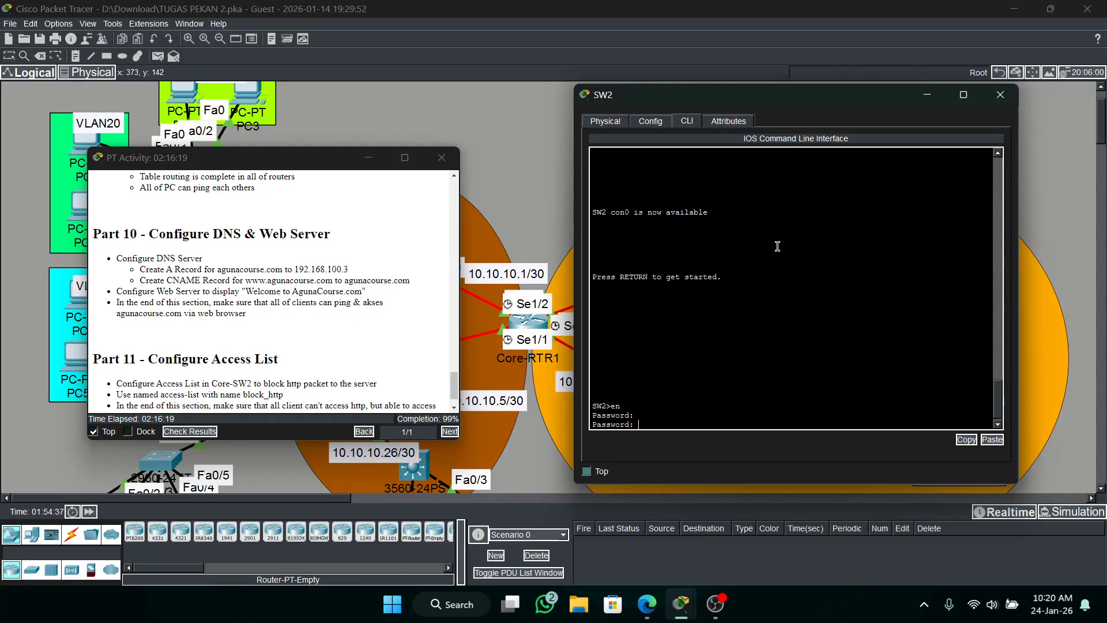
pyautogui.press('Return')
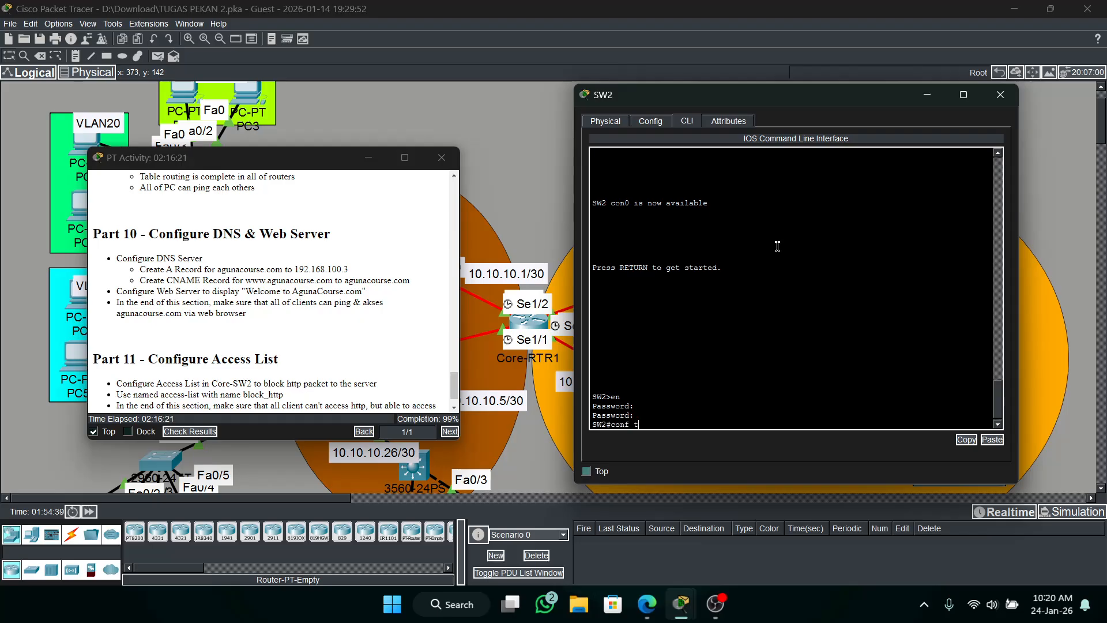
pyautogui.press('Return')
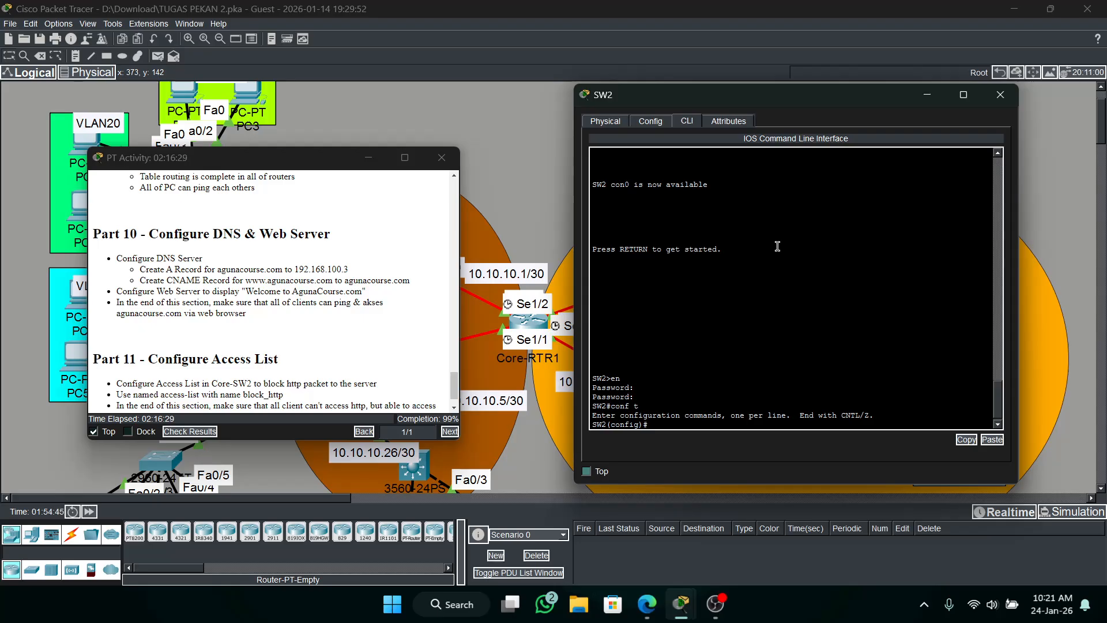
# Create an extended named IP access list called block_http on SW2.
pyautogui.write('ip ad')
pyautogui.press('Tab')
pyautogui.press('BackSpace')
pyautogui.press('BackSpace')
pyautogui.write('ac')
pyautogui.press('Tab')
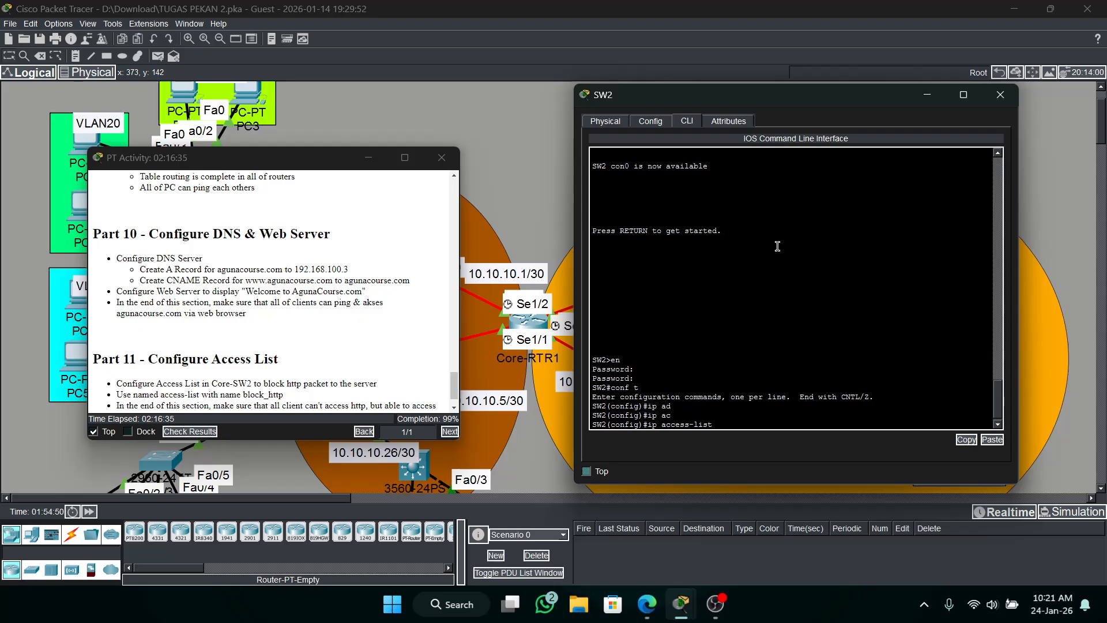
pyautogui.write('e')
pyautogui.press('Tab')
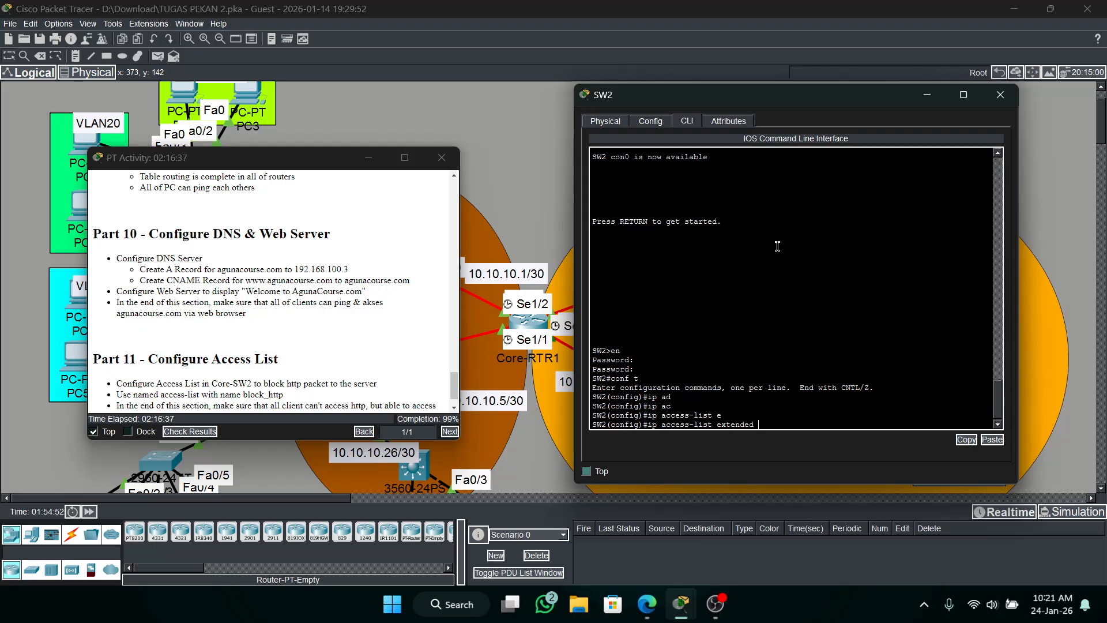
pyautogui.write('b')
pyautogui.press('Tab')
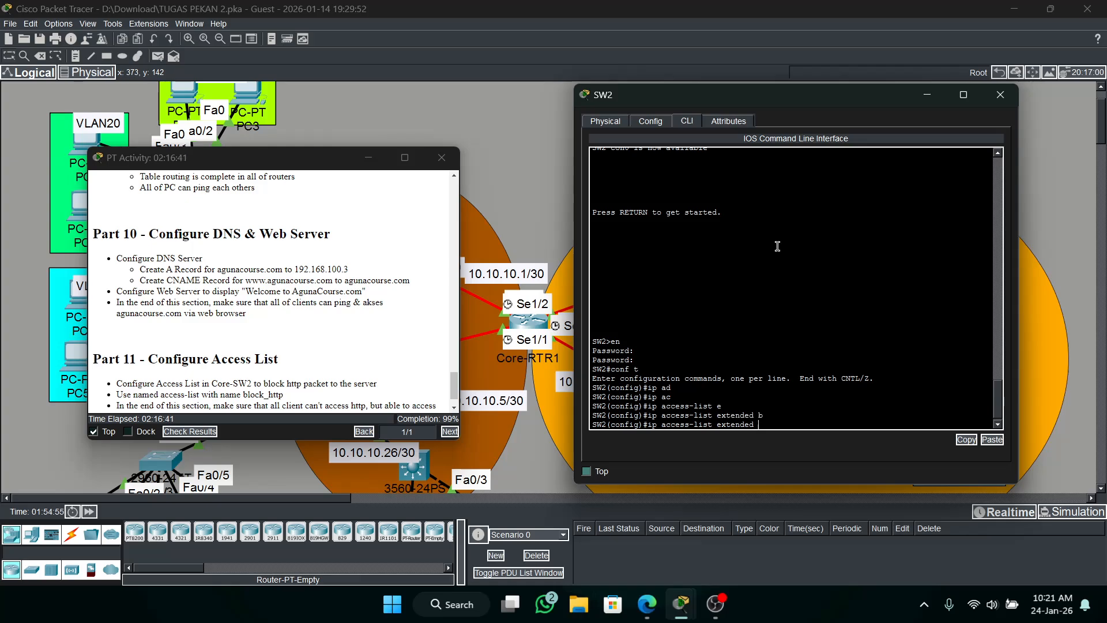
pyautogui.write('block_http')
pyautogui.press('Return')
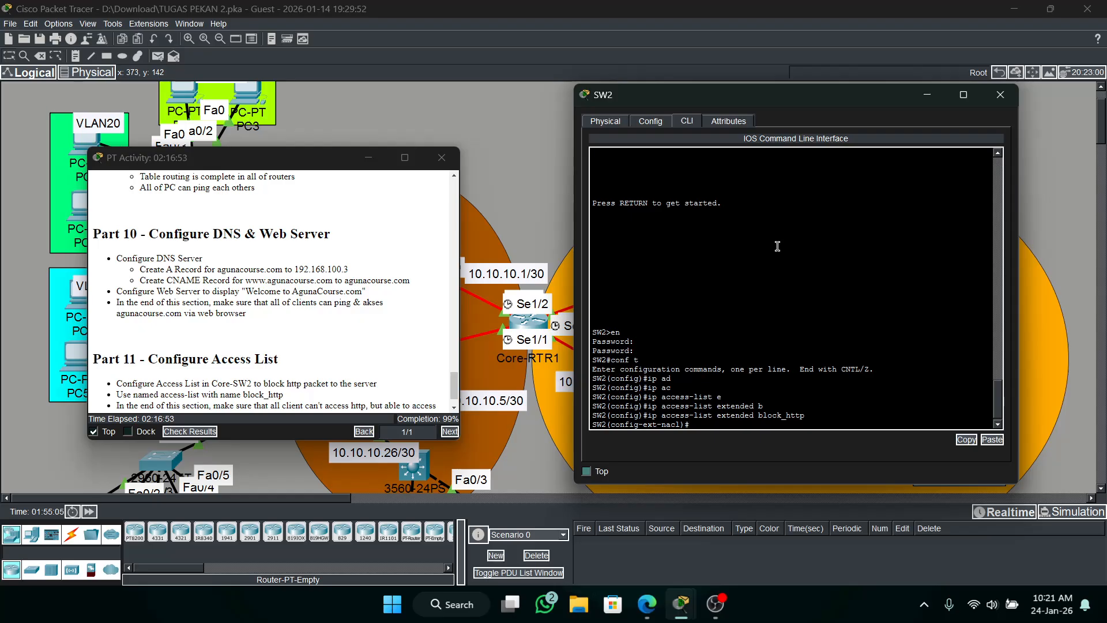
# Try to add the rule "deny tcp any any host 192.168.100.3 eq 80" to the block_http access list.
pyautogui.write('deny tcp any any')
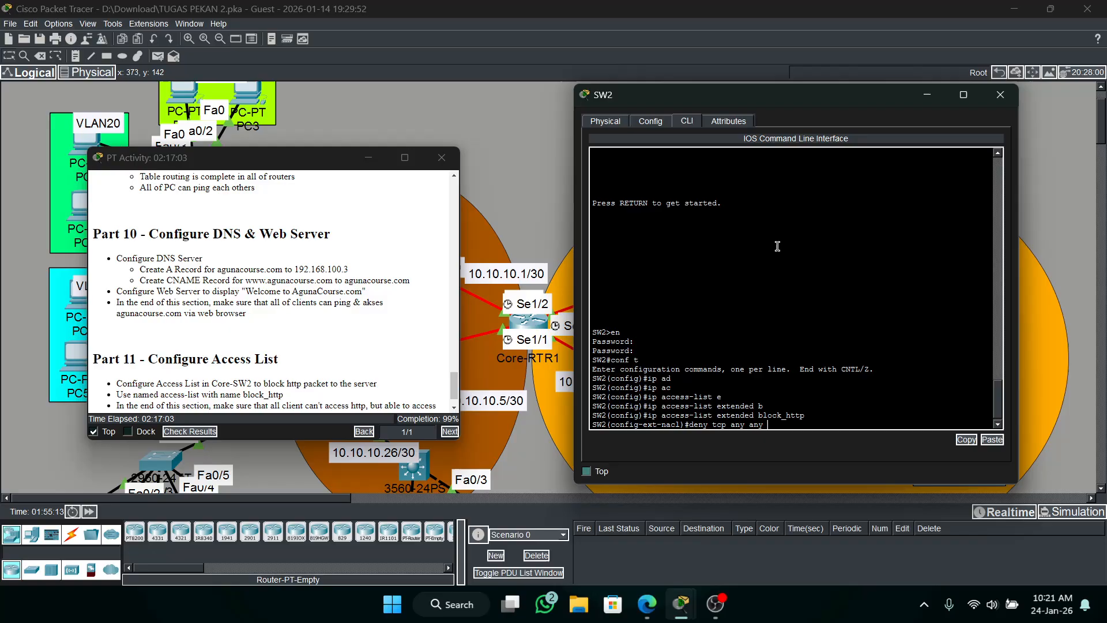
pyautogui.write(' host')
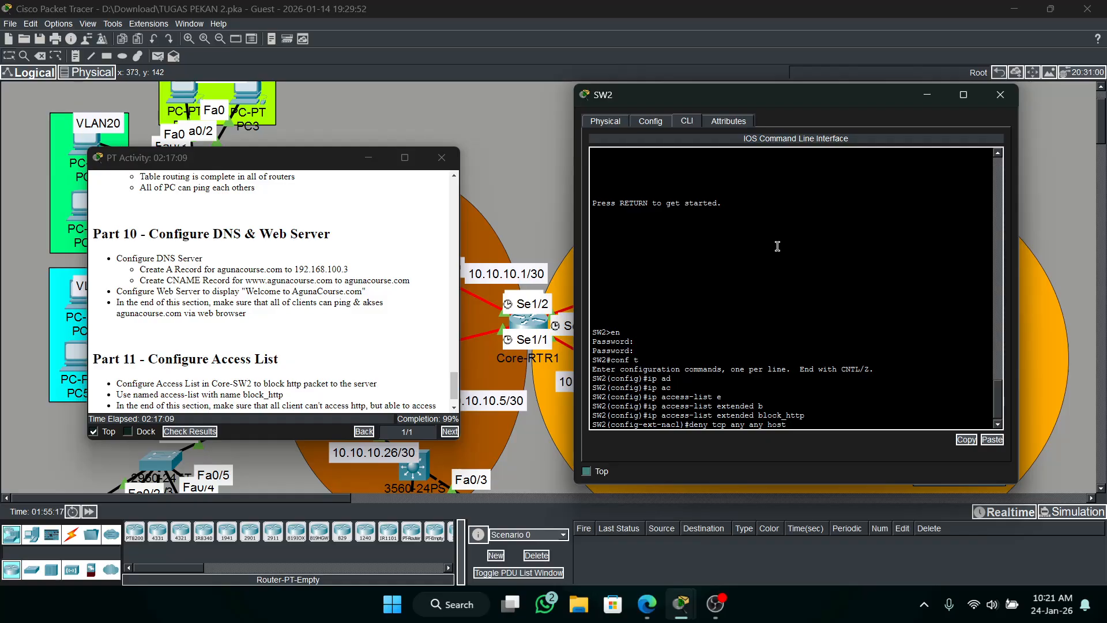
pyautogui.write('19')
pyautogui.press('BackSpace')
pyautogui.write('2.168.100.3 eq 80')
pyautogui.press('Return')
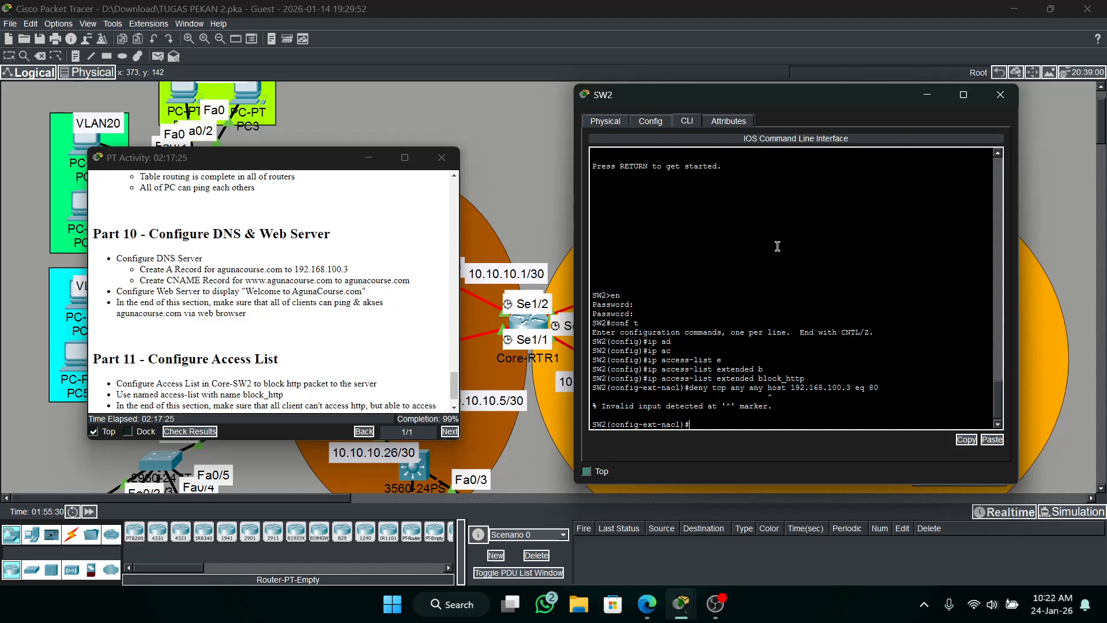
# Recall the deny rule, remove the extra "any", and submit it as "deny tcp any host 192.168.100.3 eq 80".
pyautogui.press('Up')
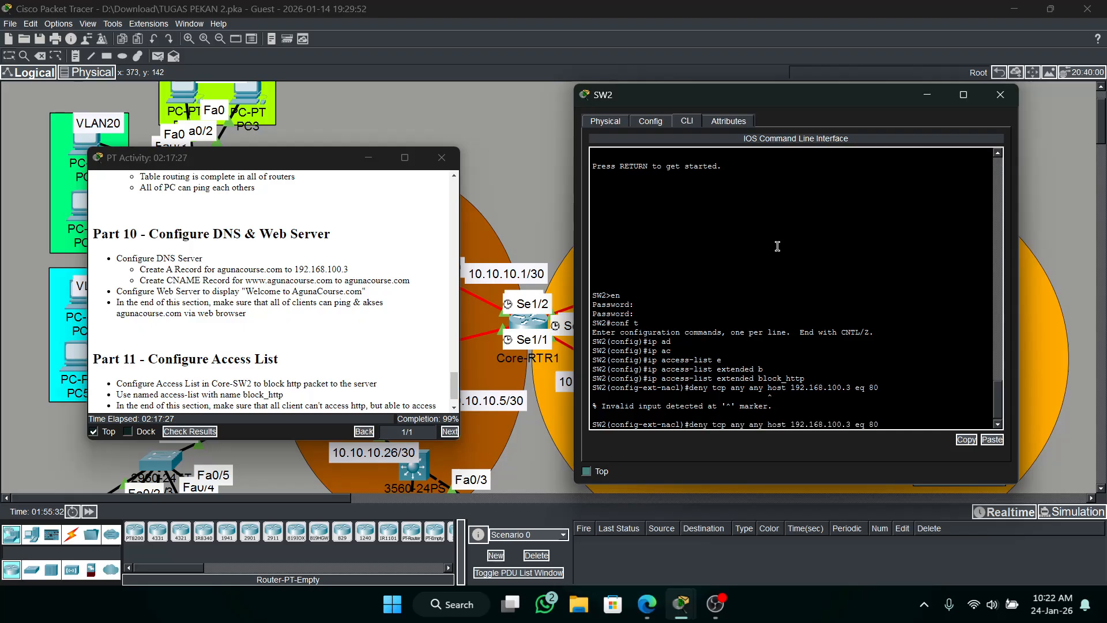
pyautogui.press('Left')
pyautogui.press('Left')
pyautogui.press('Left')
pyautogui.press('Left')
pyautogui.press('Left')
pyautogui.press('Left')
pyautogui.press('Left')
pyautogui.press('Left')
pyautogui.press('Left')
pyautogui.press('Left')
pyautogui.press('Left')
pyautogui.press('Left')
pyautogui.press('Left')
pyautogui.press('Left')
pyautogui.press('Left')
pyautogui.press('Left')
pyautogui.press('Left')
pyautogui.press('Left')
pyautogui.press('Left')
pyautogui.press('Left')
pyautogui.press('BackSpace')
pyautogui.press('BackSpace')
pyautogui.press('BackSpace')
pyautogui.press('BackSpace')
pyautogui.press('Return')
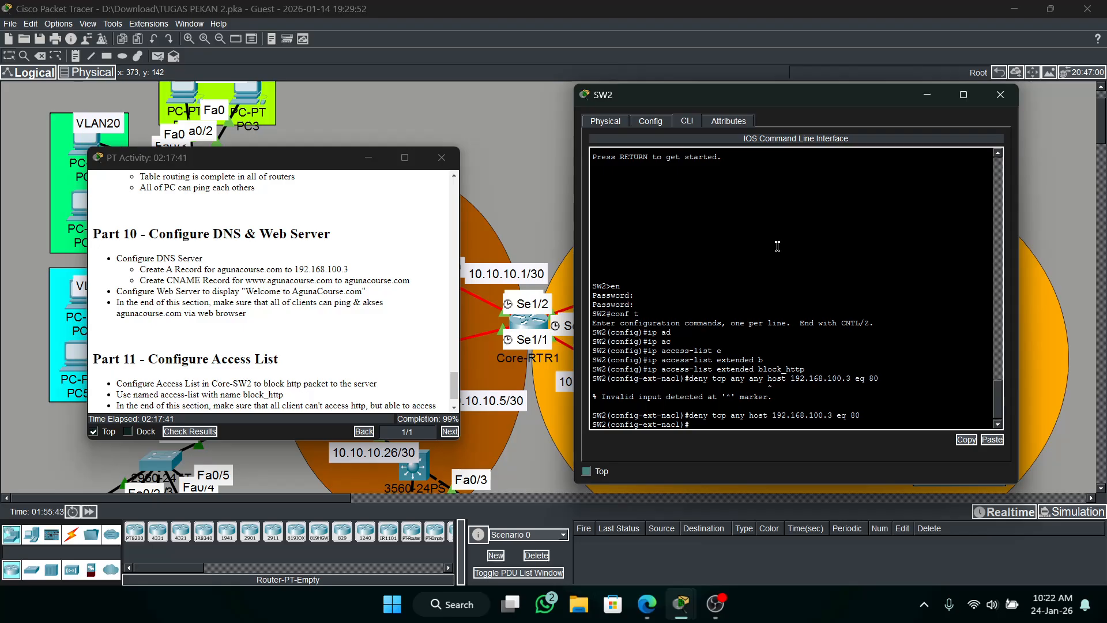
# Add the rule "permit ip any any" to block_http, exit the access list configuration, and read the rest of the Part 11 instructions.
pyautogui.write('permit')
pyautogui.write(' any any')
pyautogui.press('Left')
pyautogui.press('Left')
pyautogui.press('Left')
pyautogui.press('Left')
pyautogui.press('Left')
pyautogui.press('Left')
pyautogui.press('Left')
pyautogui.press('Left')
pyautogui.write('ip')
pyautogui.press('Return')
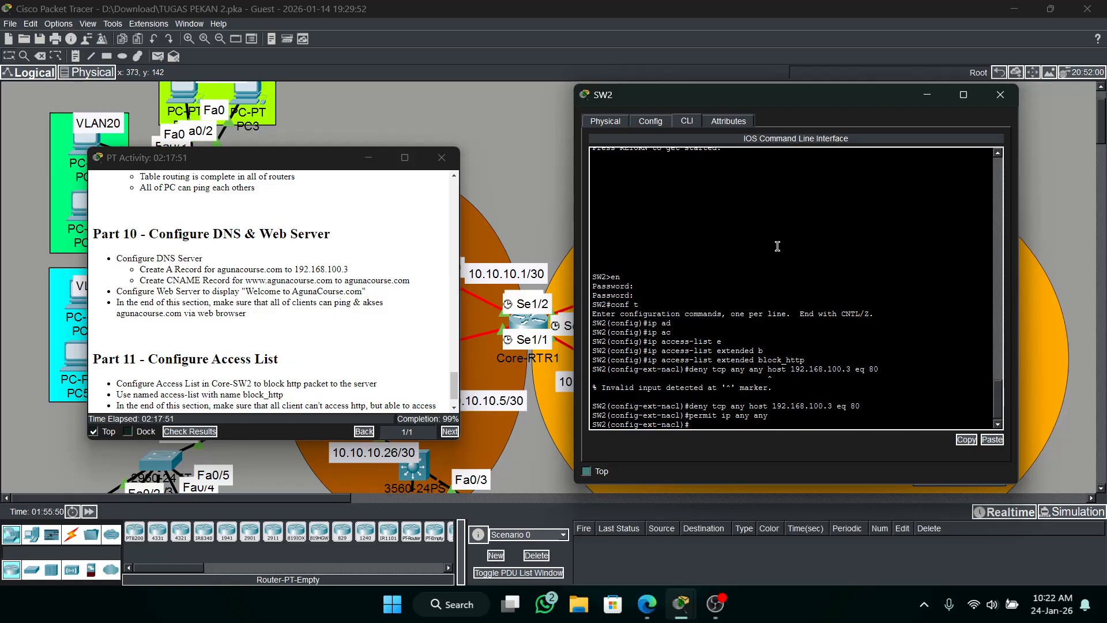
pyautogui.write('ex')
pyautogui.press('Return')
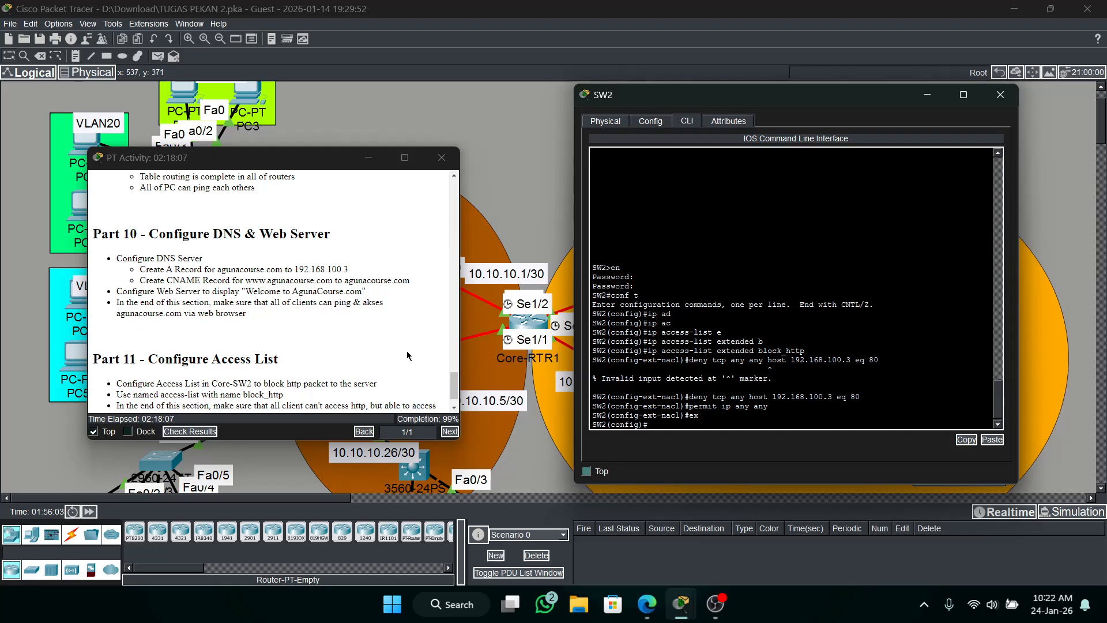
pyautogui.scroll(-1, 406, 350)
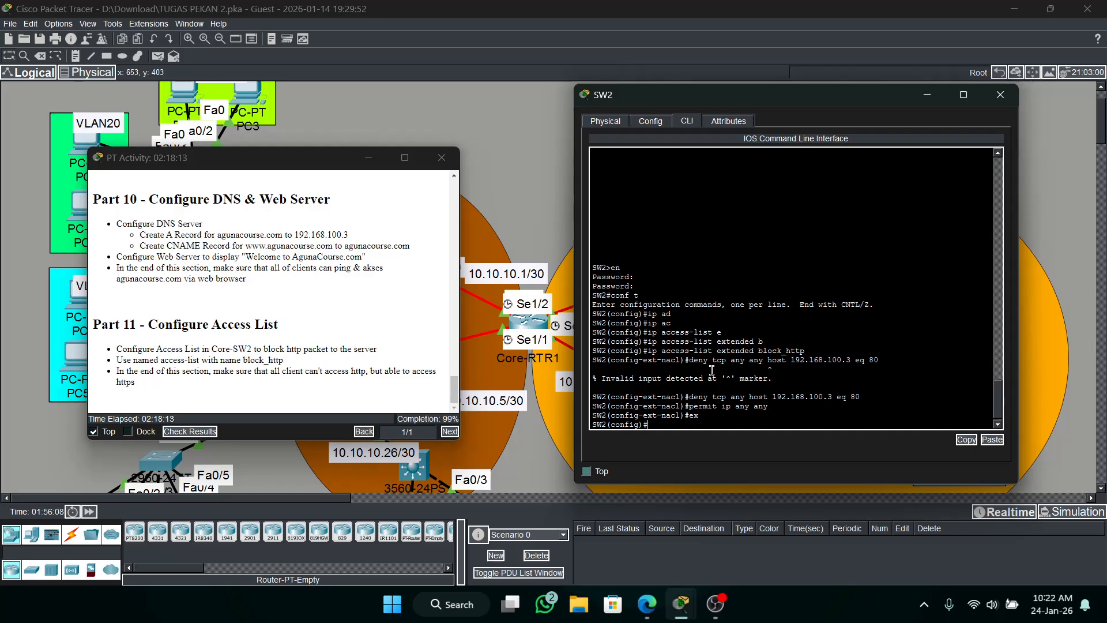
# Switch from SW2 to the Core-SW2 console, enter privileged mode with the enable password, and open global configuration mode.
pyautogui.click(917, 98)
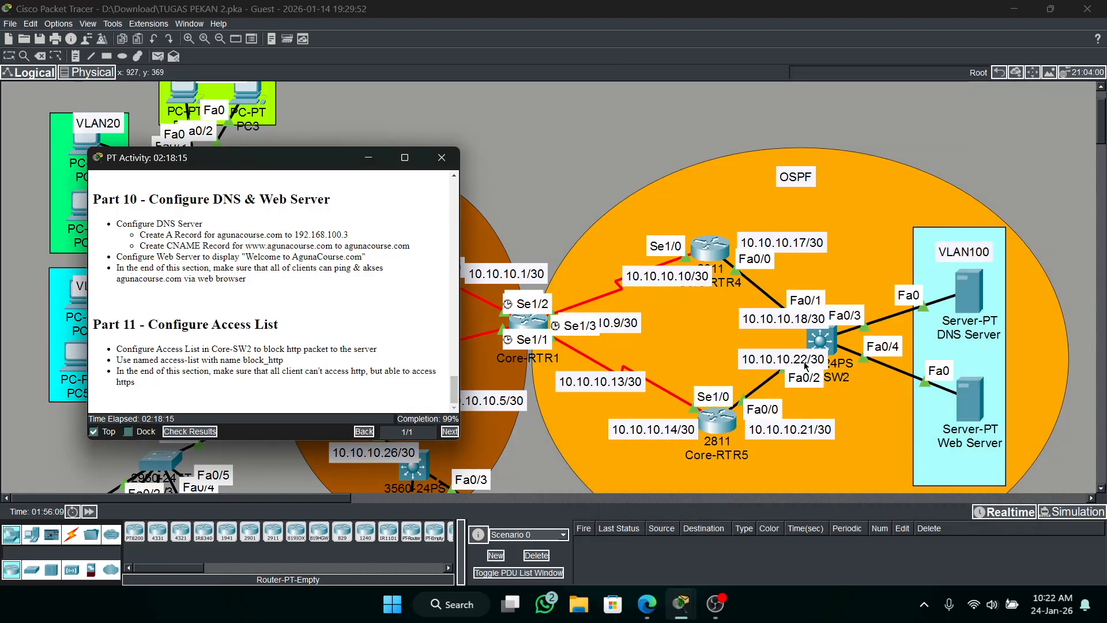
pyautogui.click(833, 344)
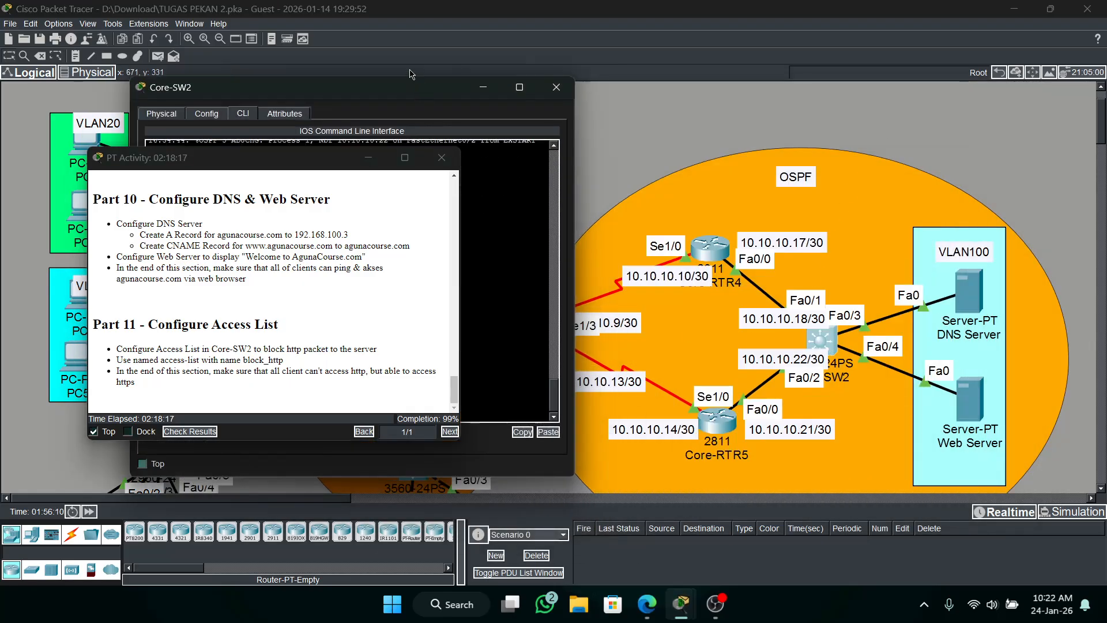
pyautogui.moveTo(410, 86); pyautogui.dragTo(843, 80)
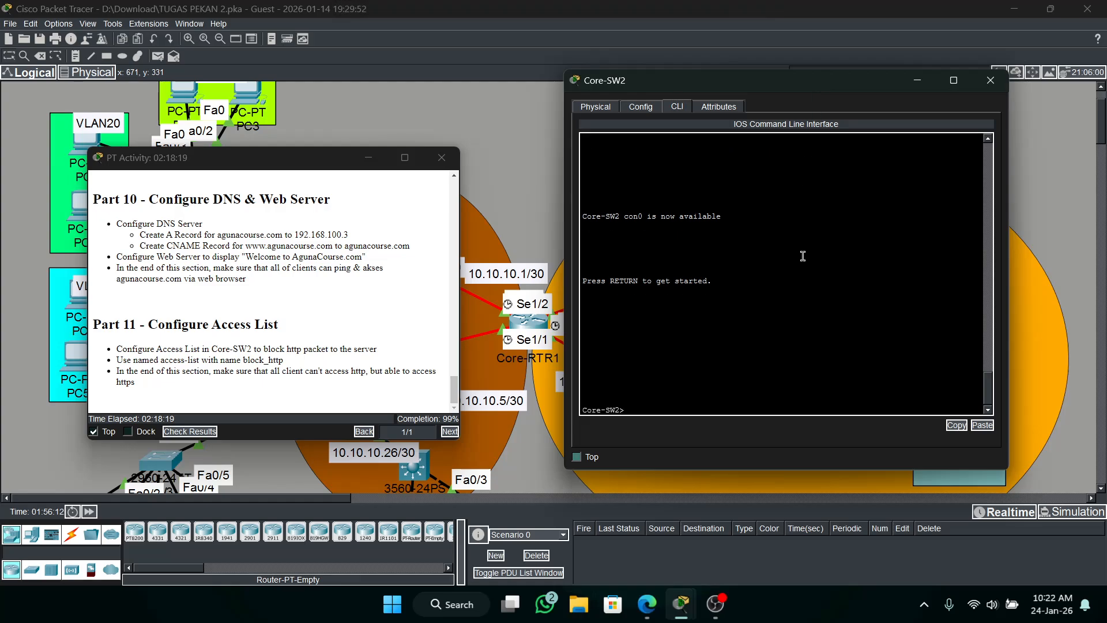
pyautogui.write('e')
pyautogui.write('n')
pyautogui.press('Return')
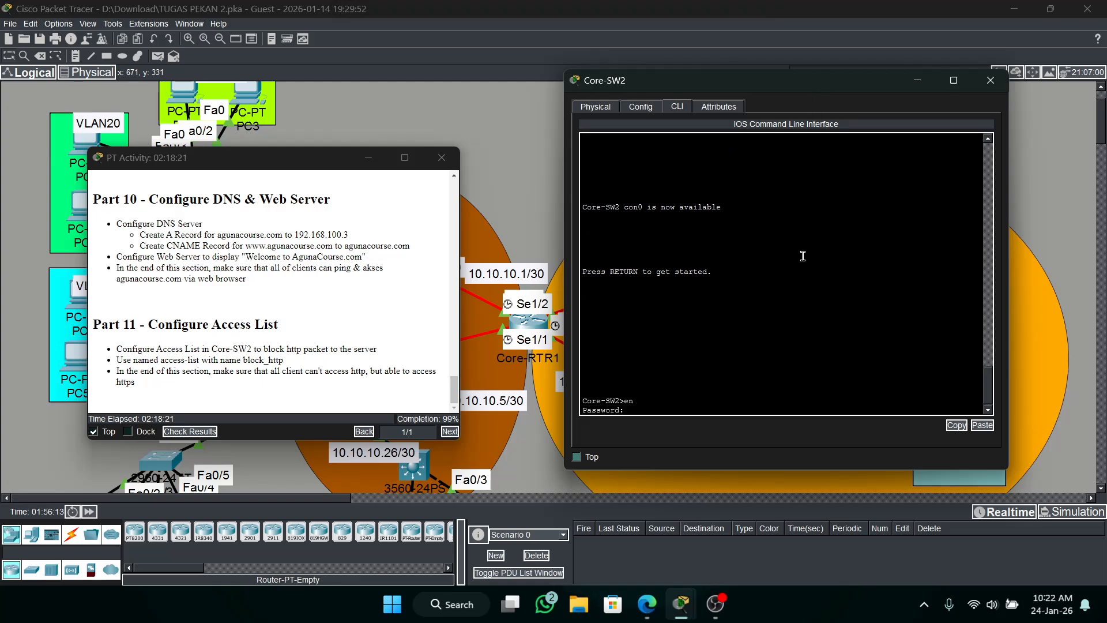
pyautogui.press('Return')
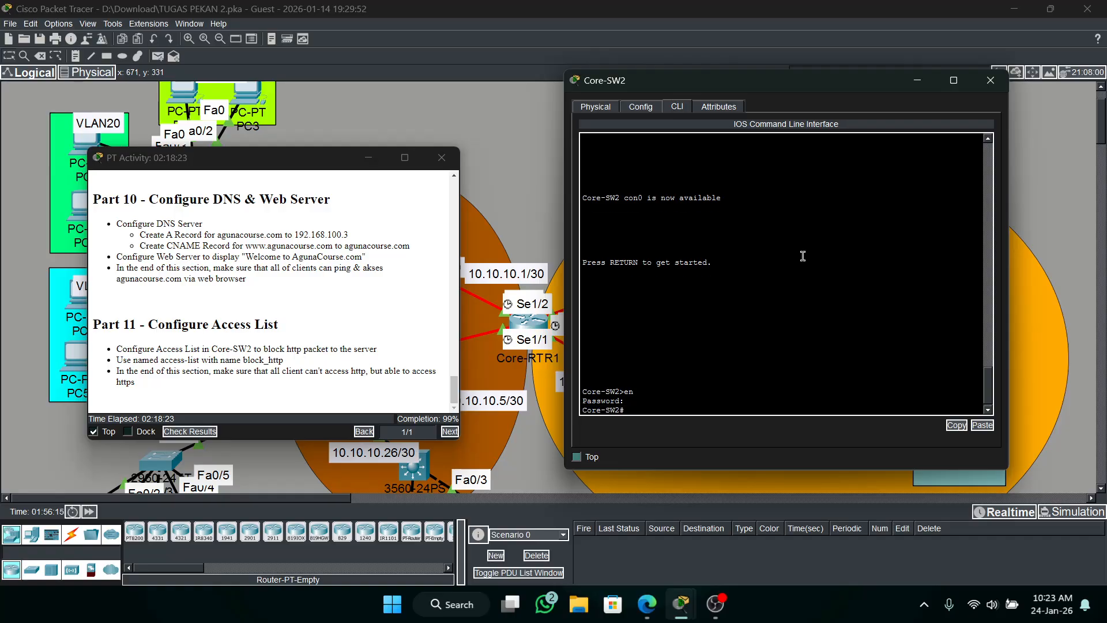
pyautogui.write('conf t')
pyautogui.press('Return')
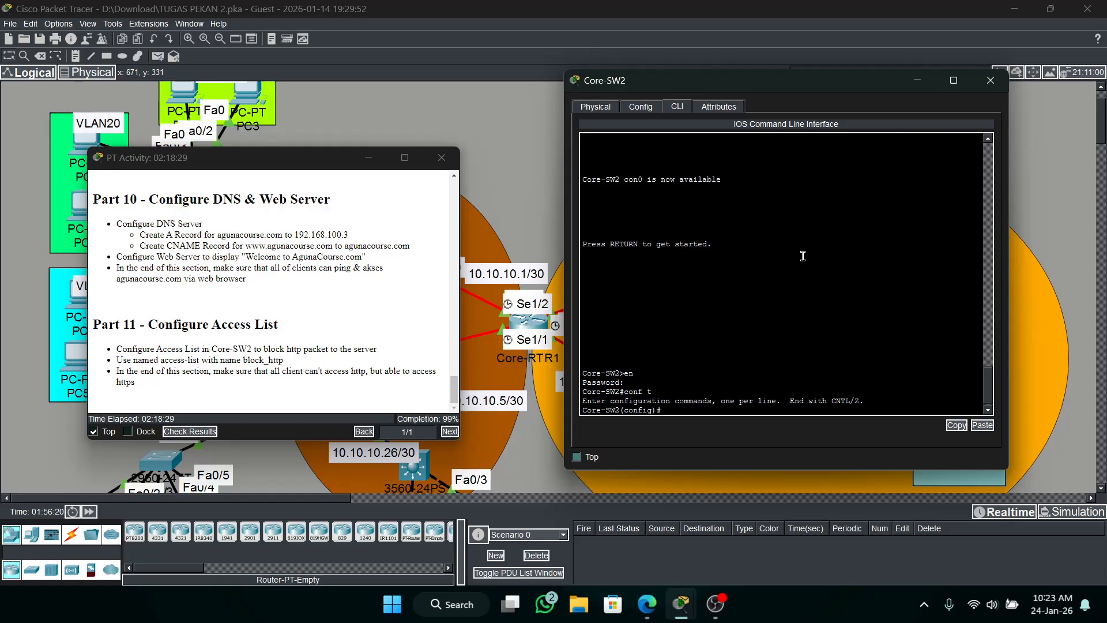
# Create an extended named IP access list called block_http on Core-SW2.
pyautogui.write('de')
pyautogui.press('BackSpace')
pyautogui.press('BackSpace')
pyautogui.write('ip ad')
pyautogui.press('Tab')
pyautogui.press('BackSpace')
pyautogui.press('BackSpace')
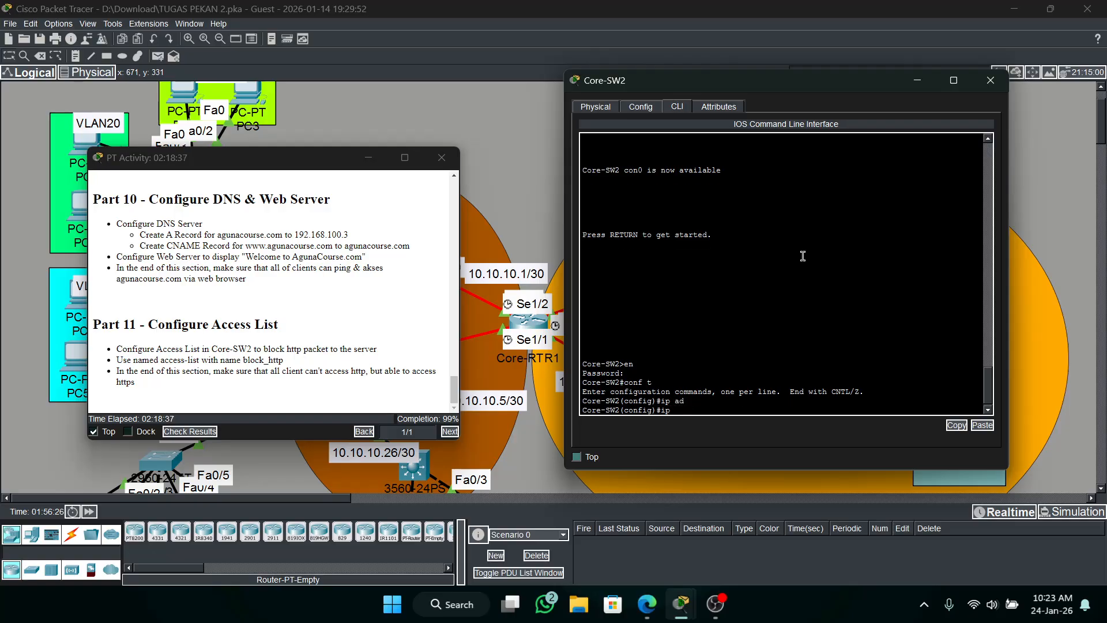
pyautogui.write('ac')
pyautogui.press('Tab')
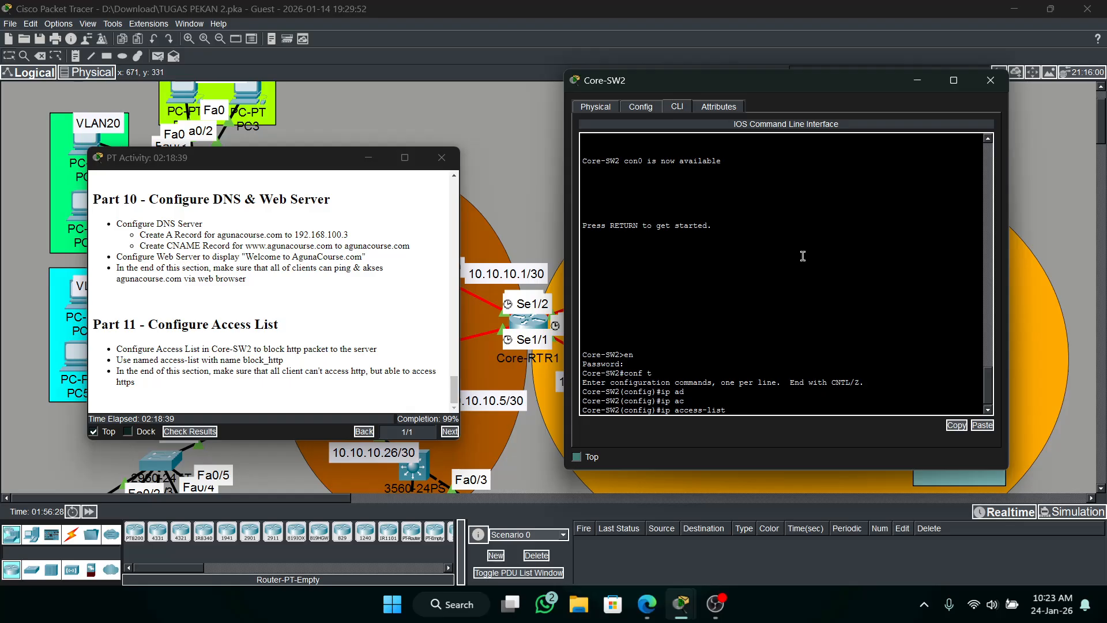
pyautogui.write('e')
pyautogui.press('Tab')
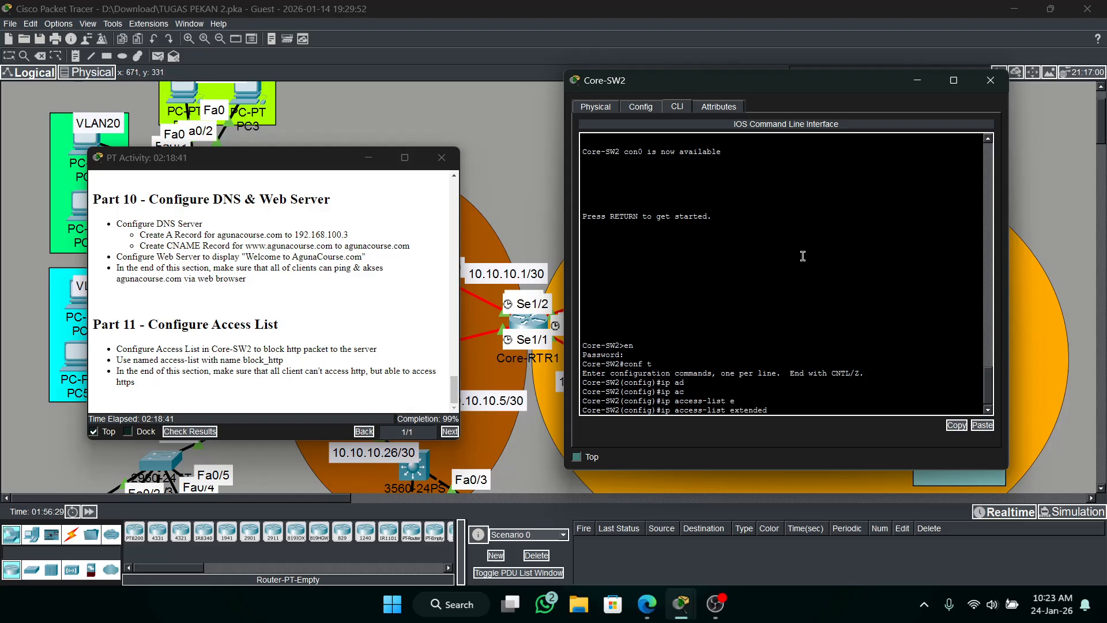
pyautogui.write('block_http')
pyautogui.press('Return')
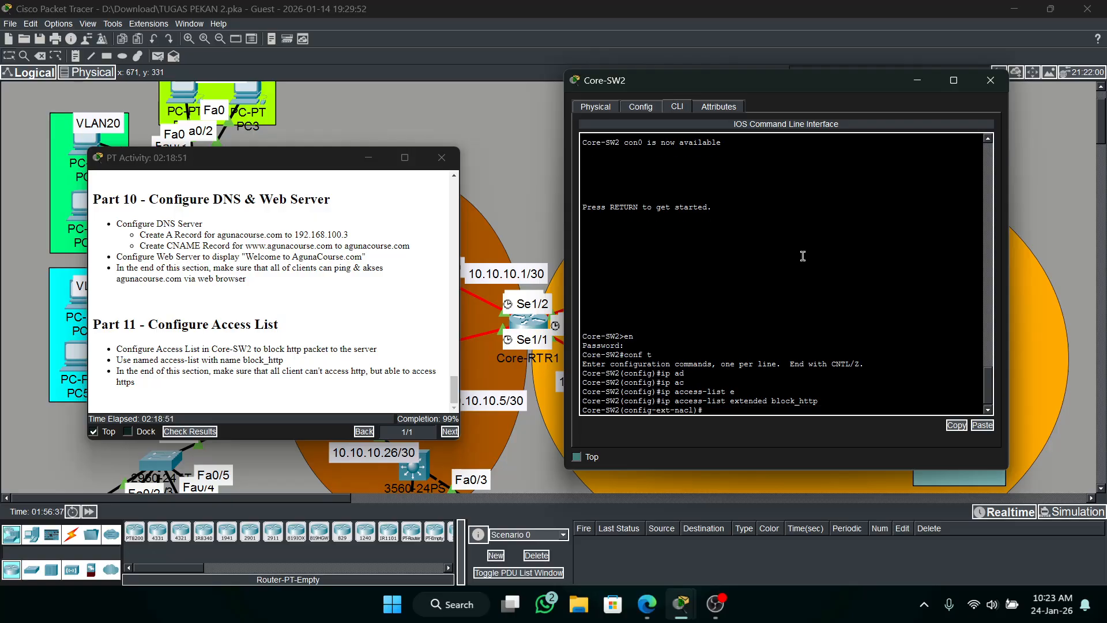
# Try to add the rule "deny tcp any 192.168.100.3 eq 80" to Core-SW2's block_http access list.
pyautogui.write('den')
pyautogui.press('Tab')
pyautogui.write('t')
pyautogui.press('Tab')
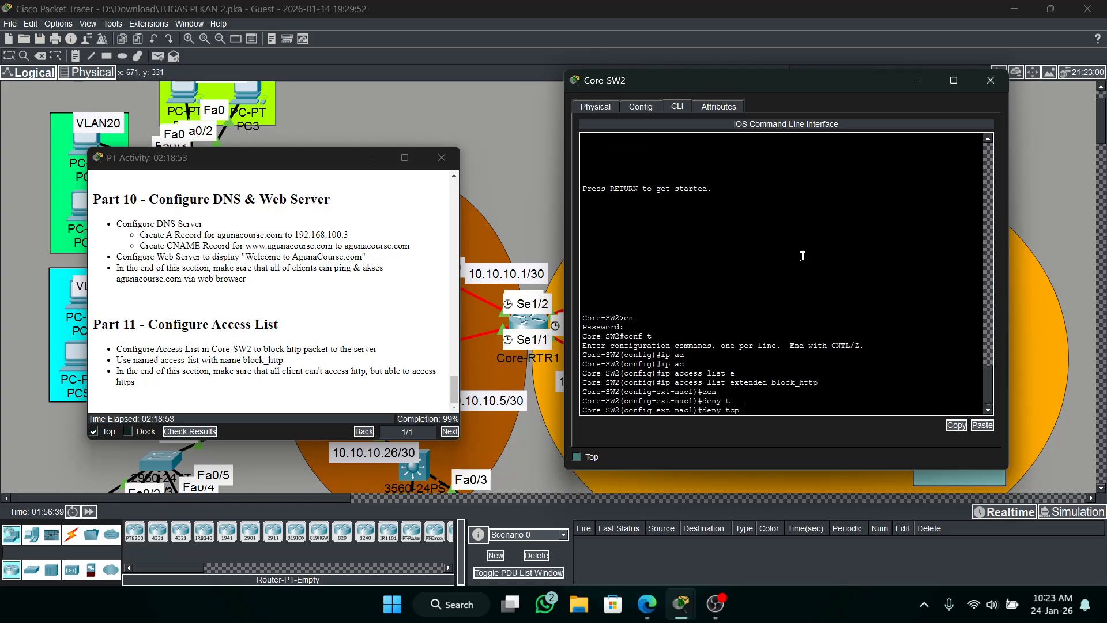
pyautogui.write('a')
pyautogui.press('Tab')
pyautogui.write('19')
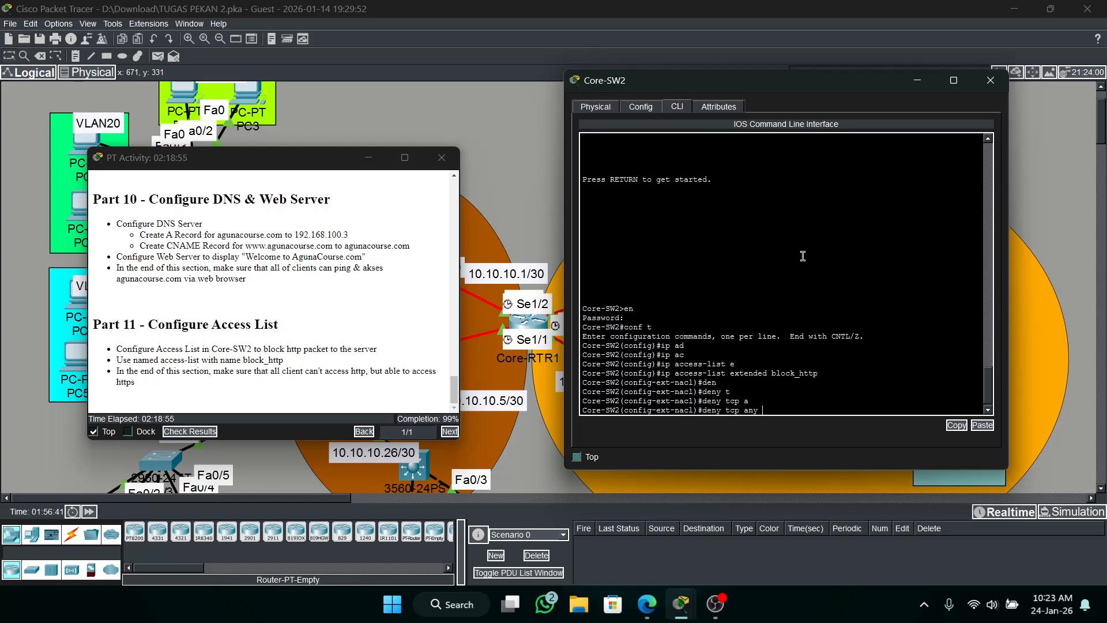
pyautogui.write('2.168.100.3 e')
pyautogui.press('Tab')
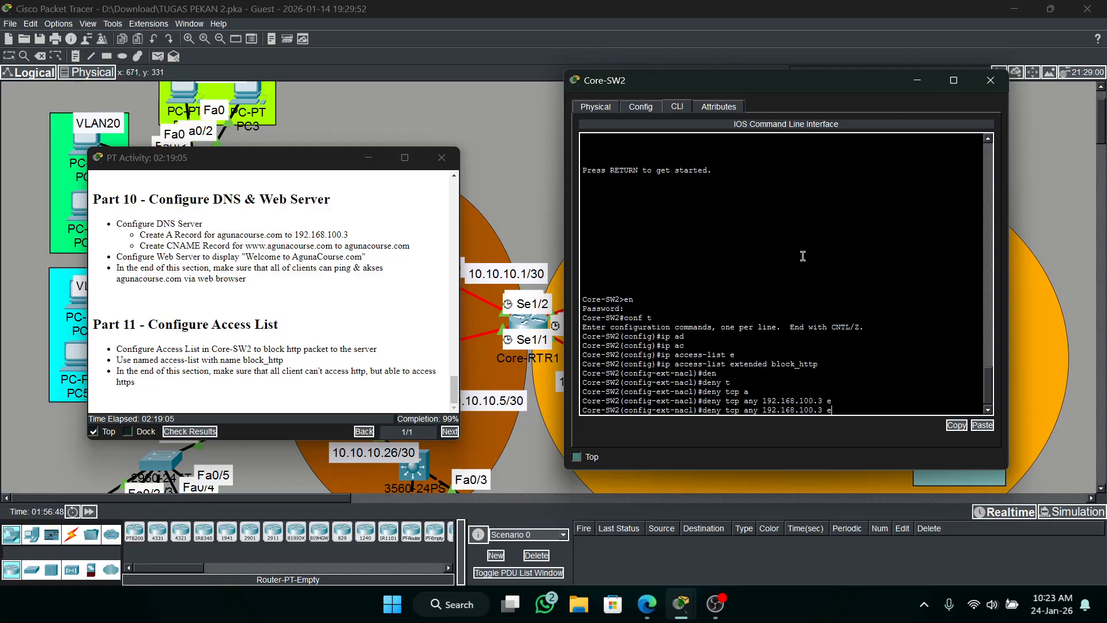
pyautogui.write('q')
pyautogui.press('Tab')
pyautogui.write('80')
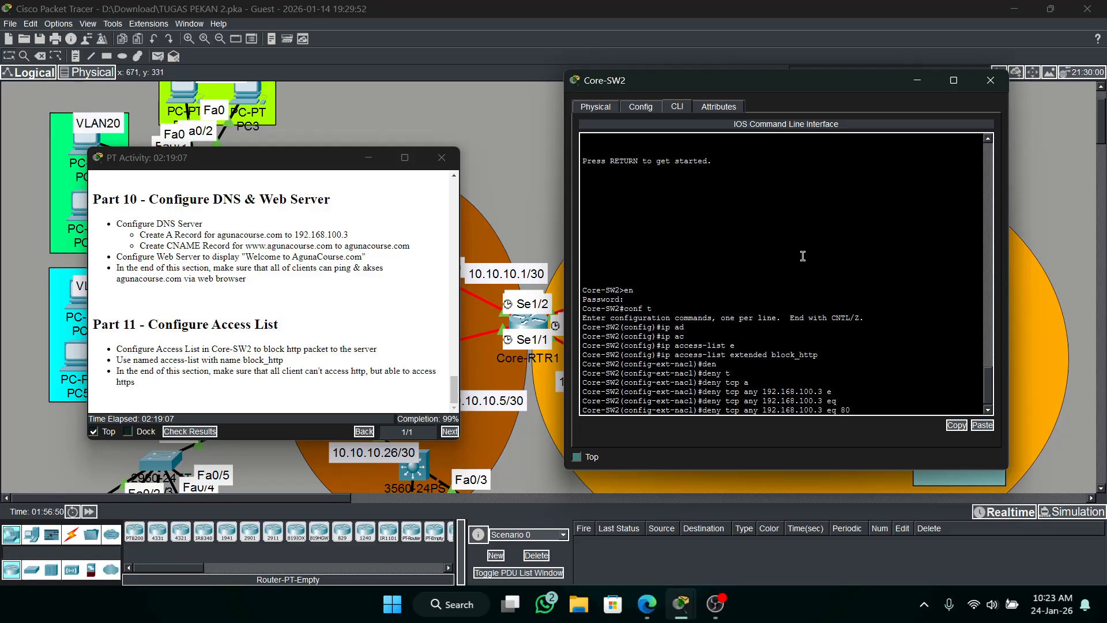
pyautogui.press('Return')
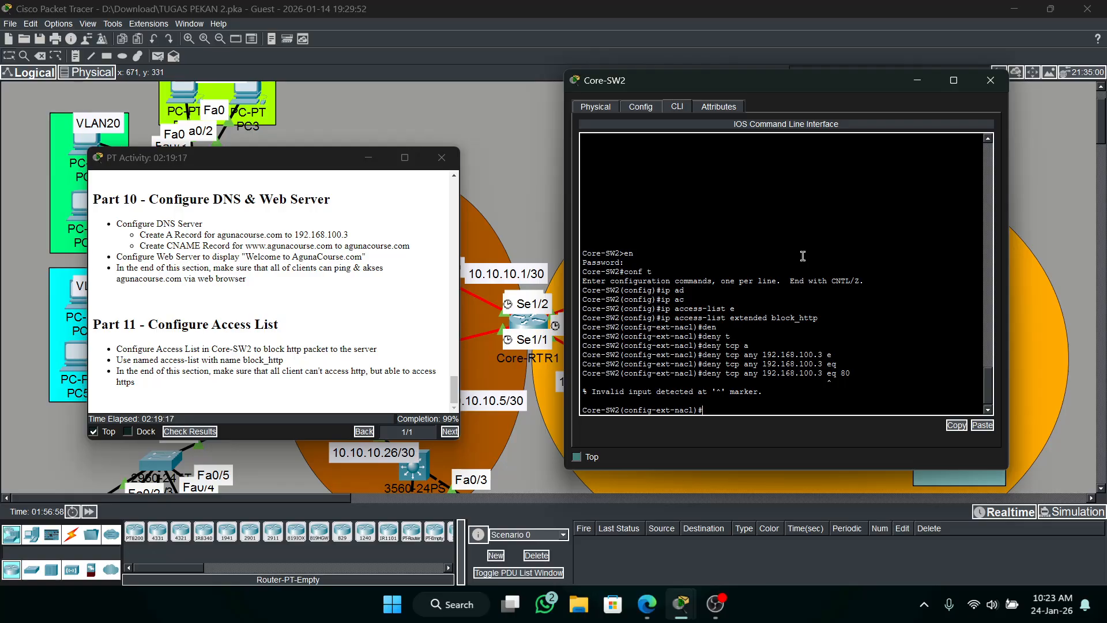
# Recall the deny rule, insert "host" before the address, and submit it as "deny tcp any host 192.168.100.3 eq 80".
pyautogui.press('Up')
pyautogui.press('Left')
pyautogui.press('Left')
pyautogui.press('Left')
pyautogui.press('Left')
pyautogui.press('Left')
pyautogui.press('Left')
pyautogui.press('Left')
pyautogui.press('Left')
pyautogui.press('Left')
pyautogui.press('Left')
pyautogui.press('Left')
pyautogui.press('Left')
pyautogui.press('Left')
pyautogui.press('Left')
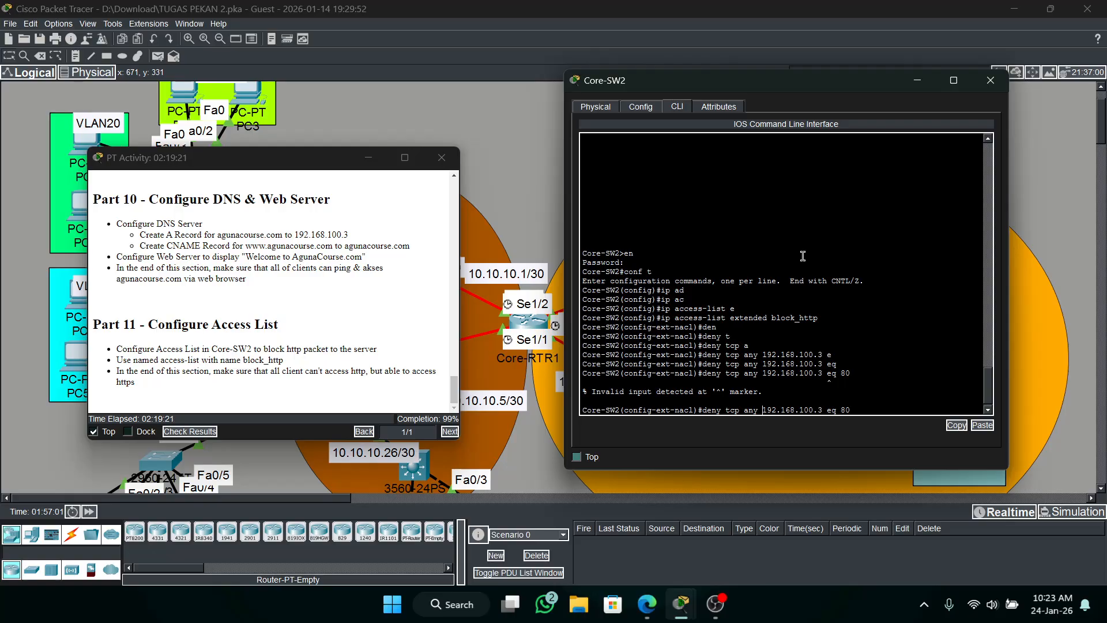
pyautogui.press('Left')
pyautogui.press('Left')
pyautogui.write('host')
pyautogui.press('Return')
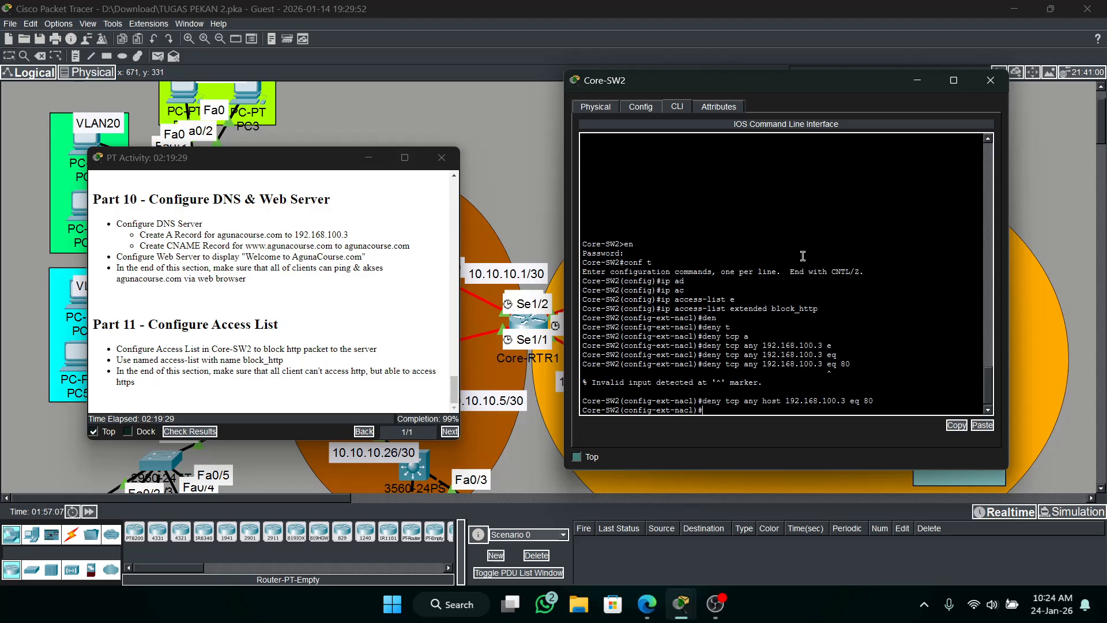
# Add the rule "permit ip any any" to block_http on Core-SW2 and exit the access list configuration.
pyautogui.write('permi')
pyautogui.press('Tab')
pyautogui.write('a')
pyautogui.press('Tab')
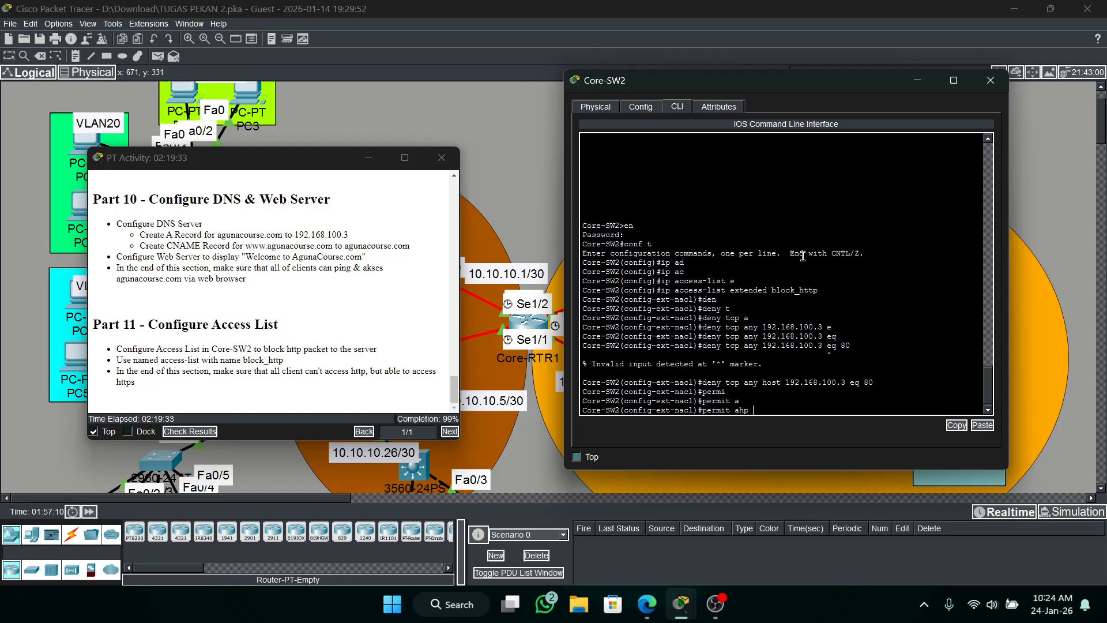
pyautogui.write('n')
pyautogui.press('Tab')
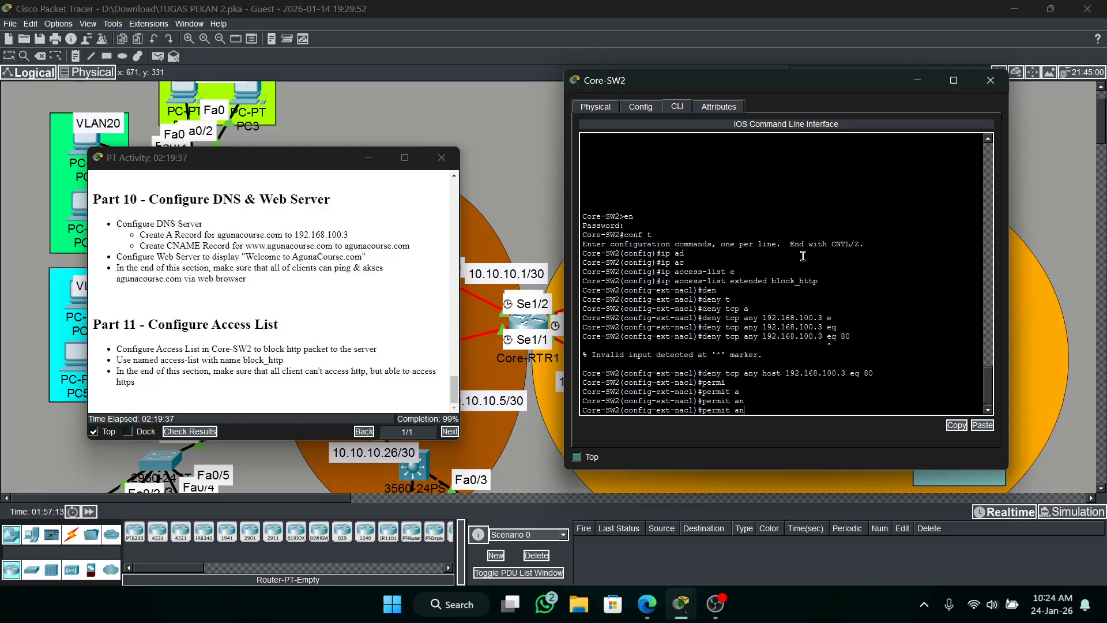
pyautogui.press('BackSpace')
pyautogui.write('ip s')
pyautogui.press('Tab')
pyautogui.press('BackSpace')
pyautogui.press('Tab')
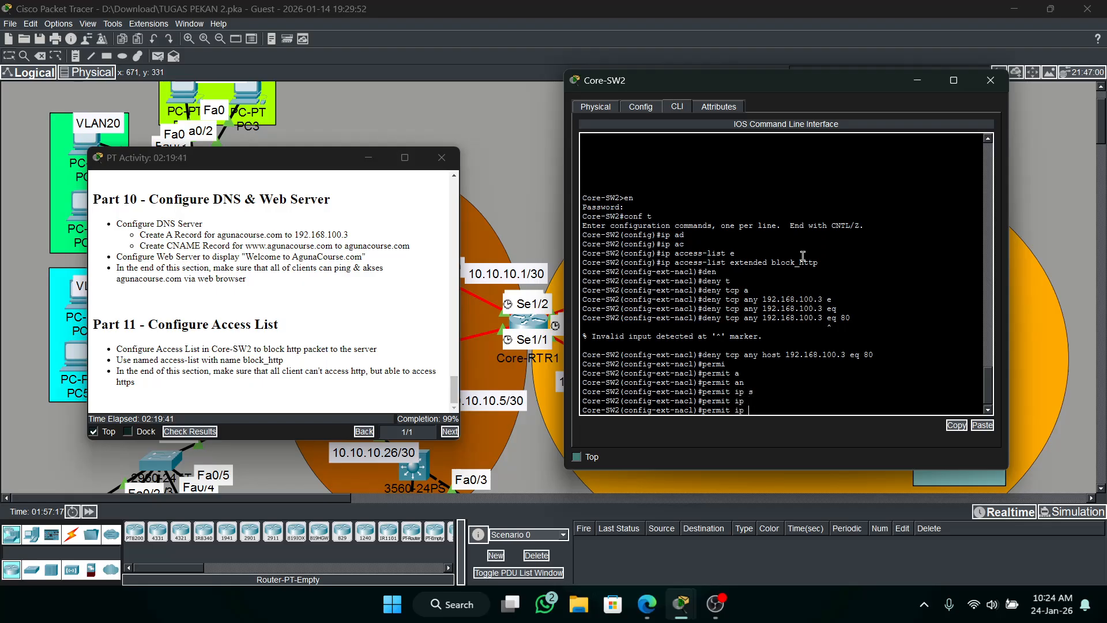
pyautogui.press('BackSpace')
pyautogui.press('Tab')
pyautogui.write('a')
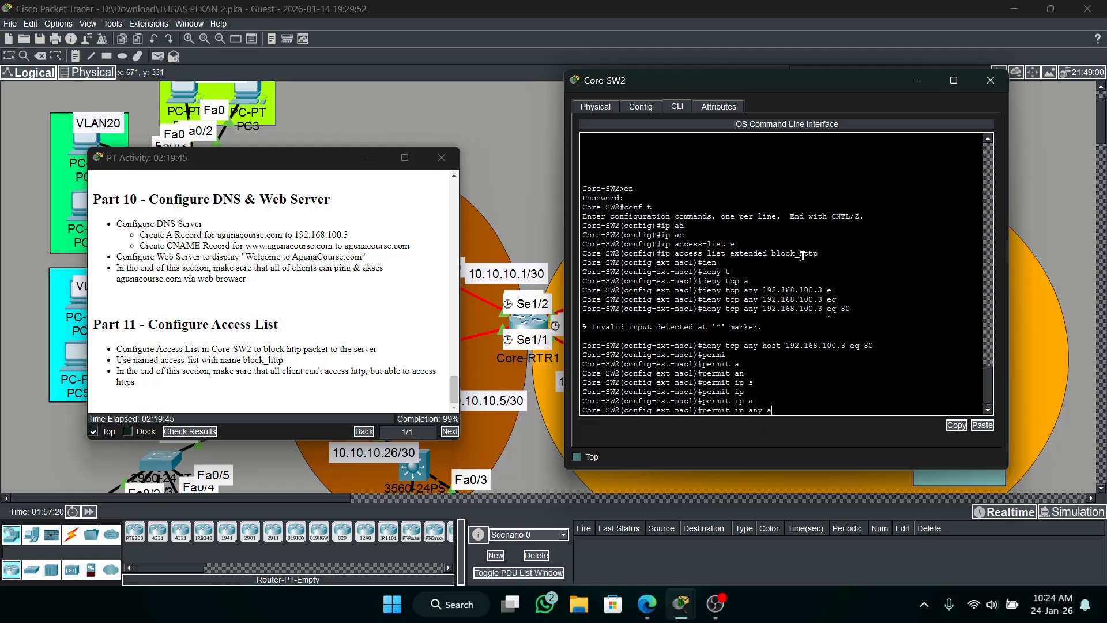
pyautogui.press('Tab')
pyautogui.press('Return')
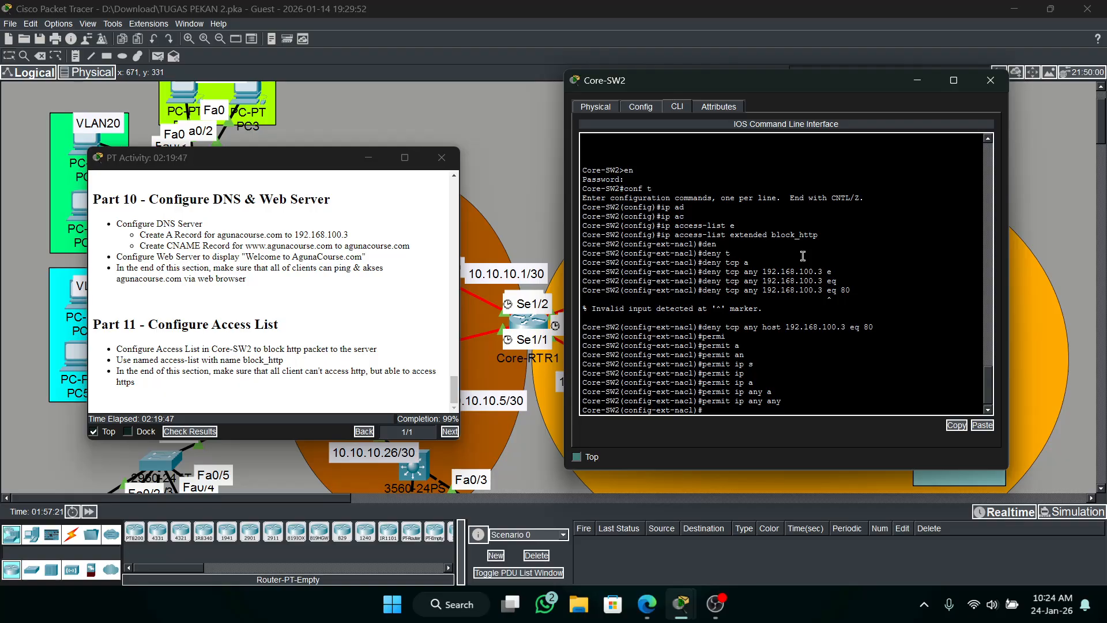
pyautogui.write('ex')
pyautogui.press('Return')
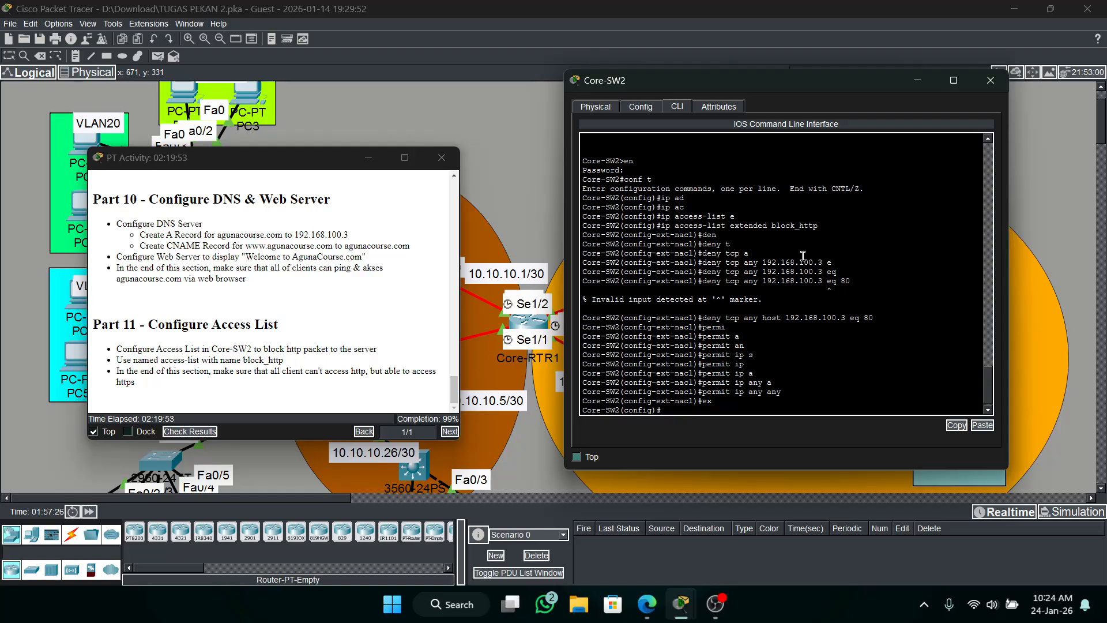
# Apply the block_http access list outbound on Core-SW2's VLAN 100 interface and exit the interface configuration.
pyautogui.write('int vl 100')
pyautogui.press('Return')
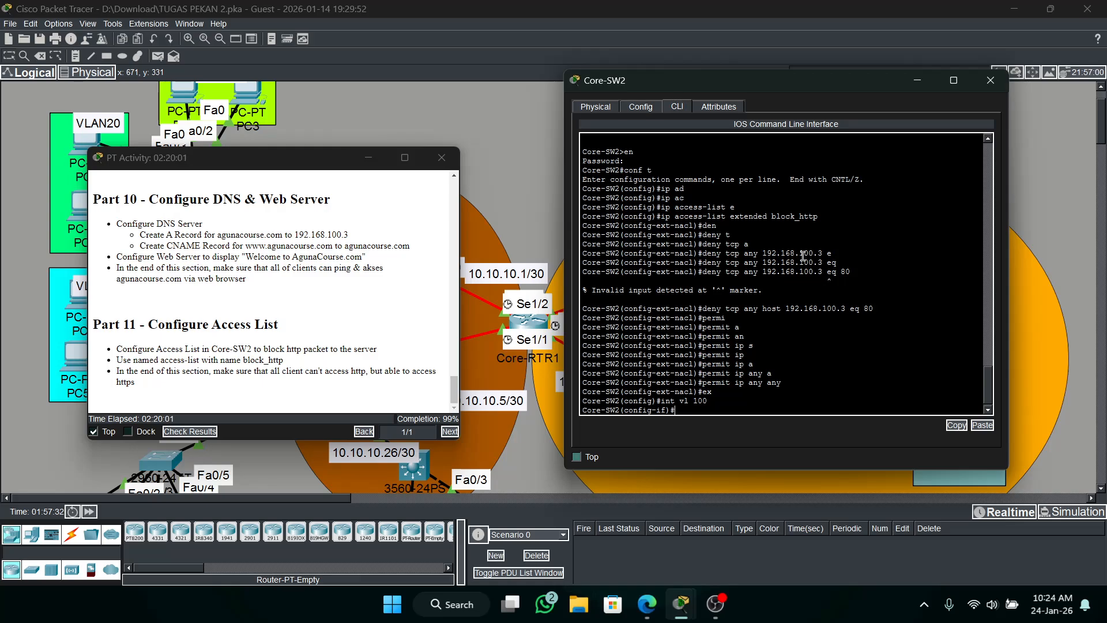
pyautogui.write('ip ac')
pyautogui.press('Tab')
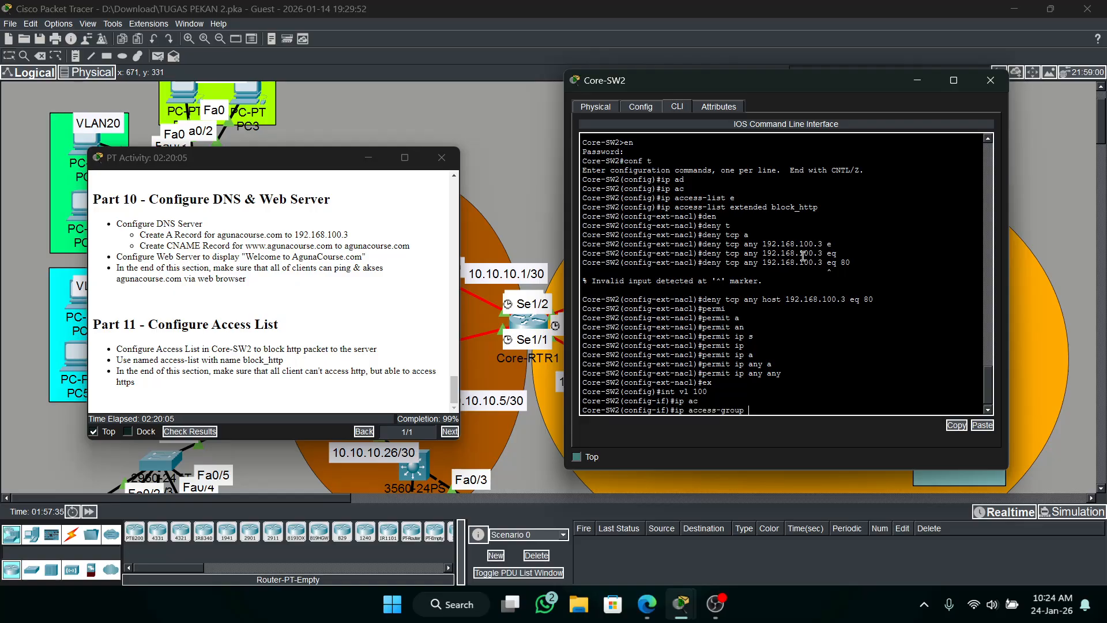
pyautogui.write('b')
pyautogui.press('Tab')
pyautogui.write(';')
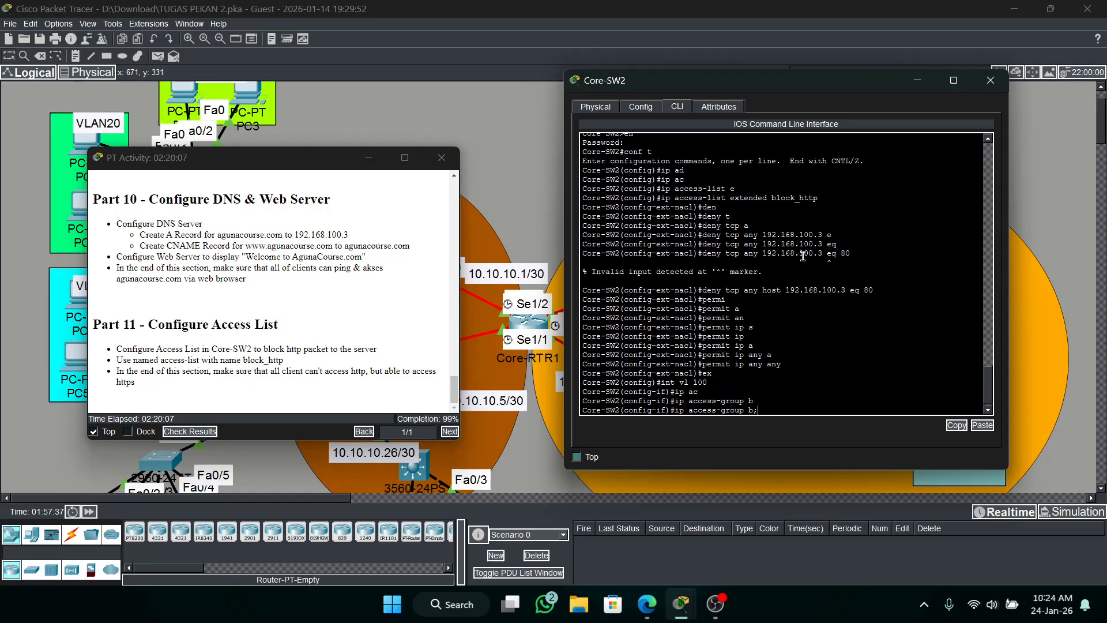
pyautogui.press('BackSpace')
pyautogui.press('BackSpace')
pyautogui.press('Tab')
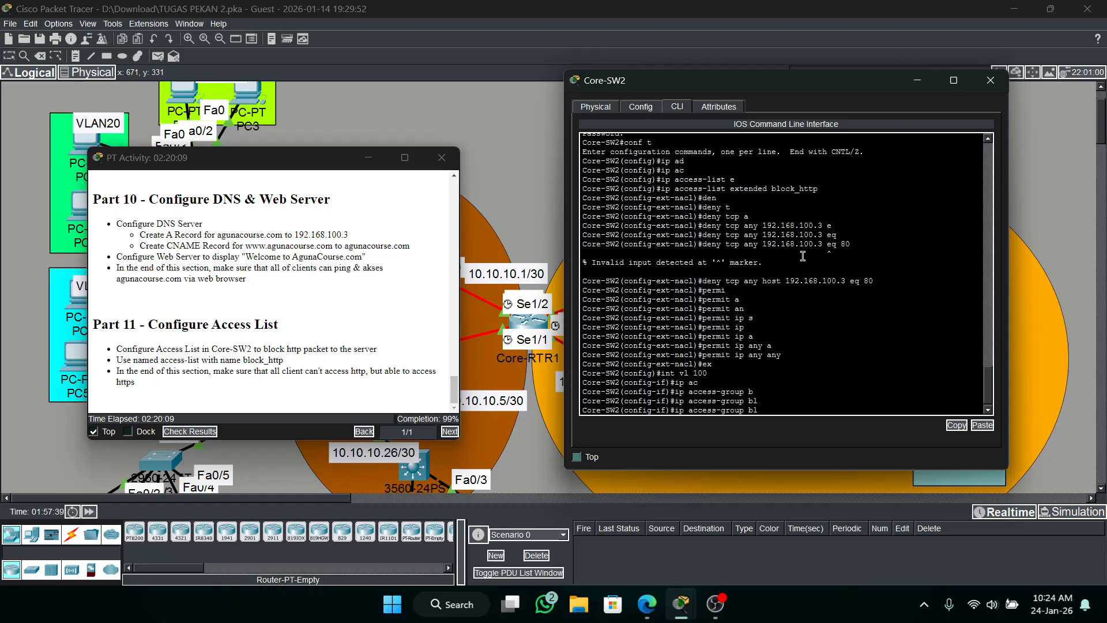
pyautogui.write('k_http out')
pyautogui.press('Return')
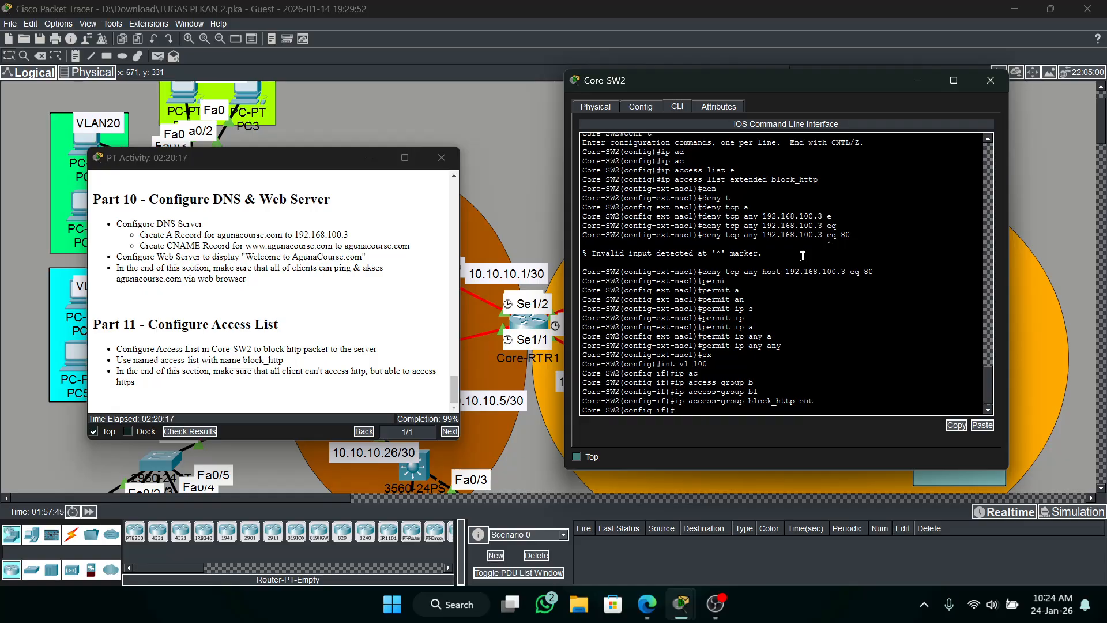
pyautogui.write('ex')
pyautogui.press('Return')
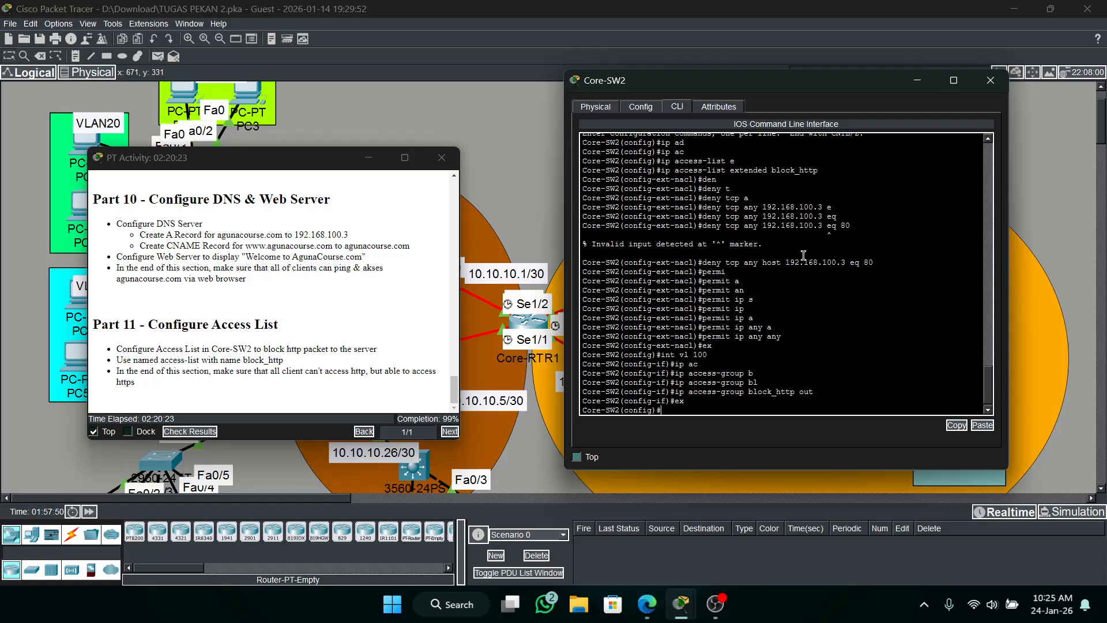
# Check the activity results and examine the assessment items for any that are still marked incorrect.
pyautogui.click(211, 416)
pyautogui.click(191, 431)
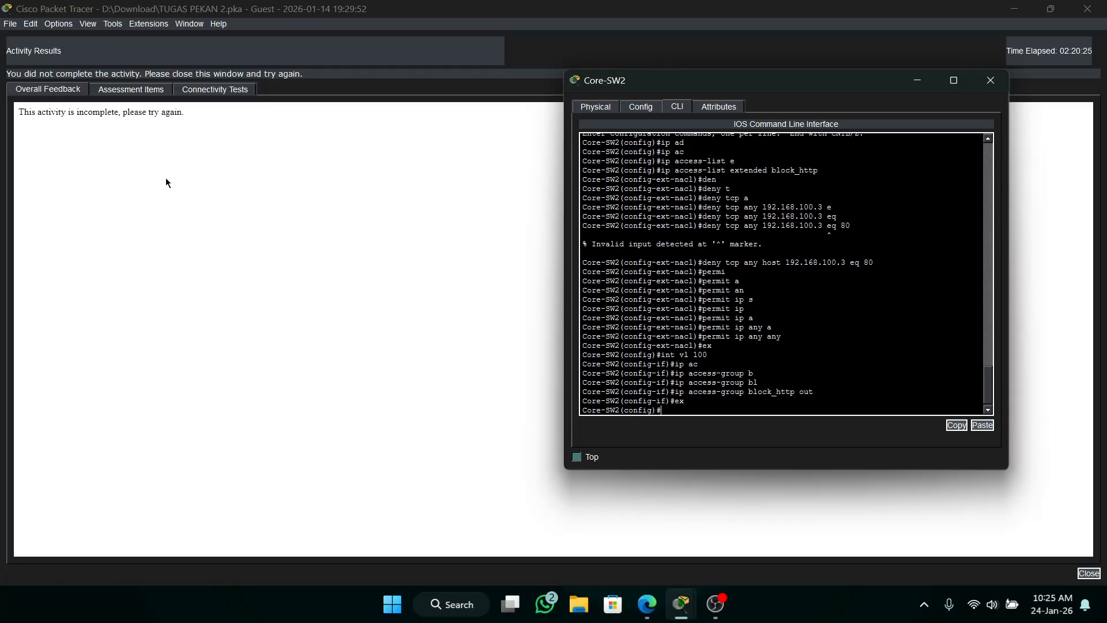
pyautogui.click(131, 89)
pyautogui.scroll(-5, 223, 241)
pyautogui.scroll(-20, 223, 241)
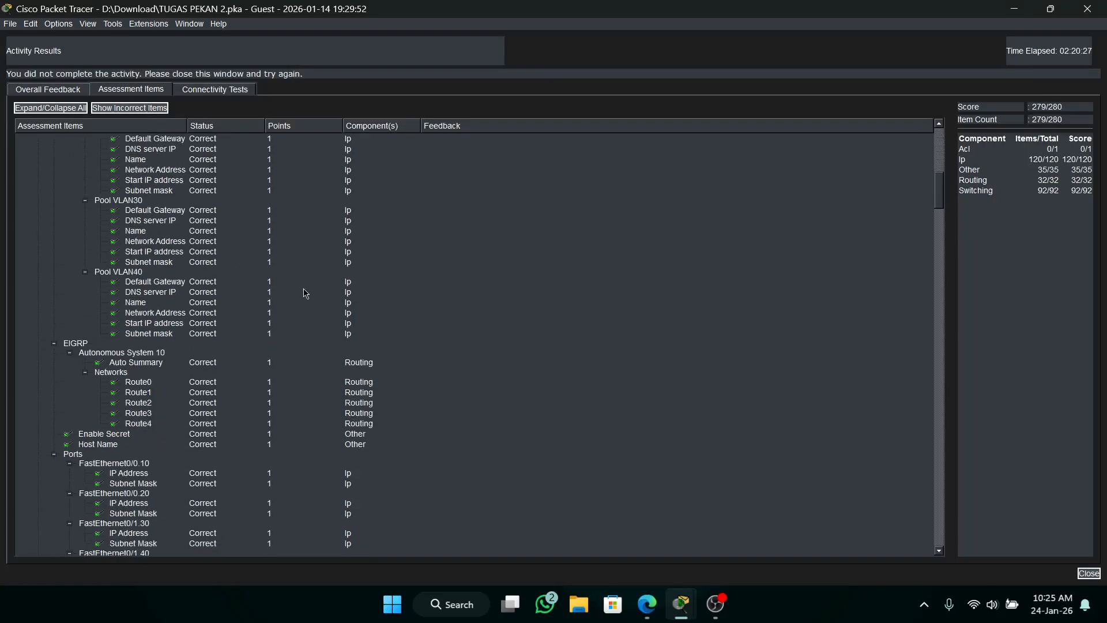
pyautogui.scroll(-20, 290, 288)
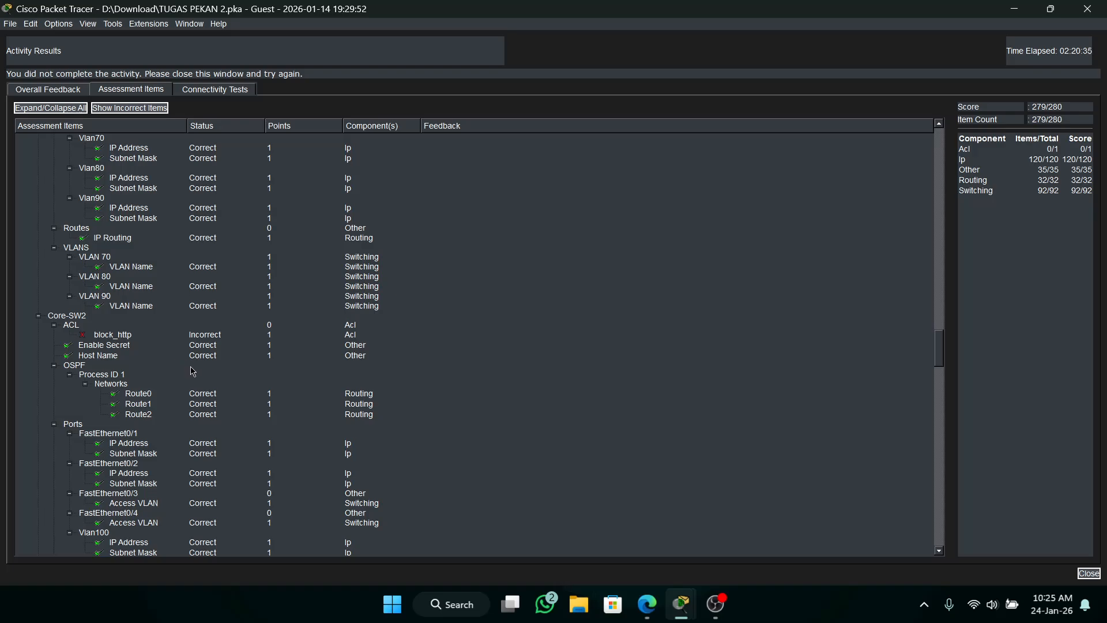
pyautogui.scroll(-20, 196, 380)
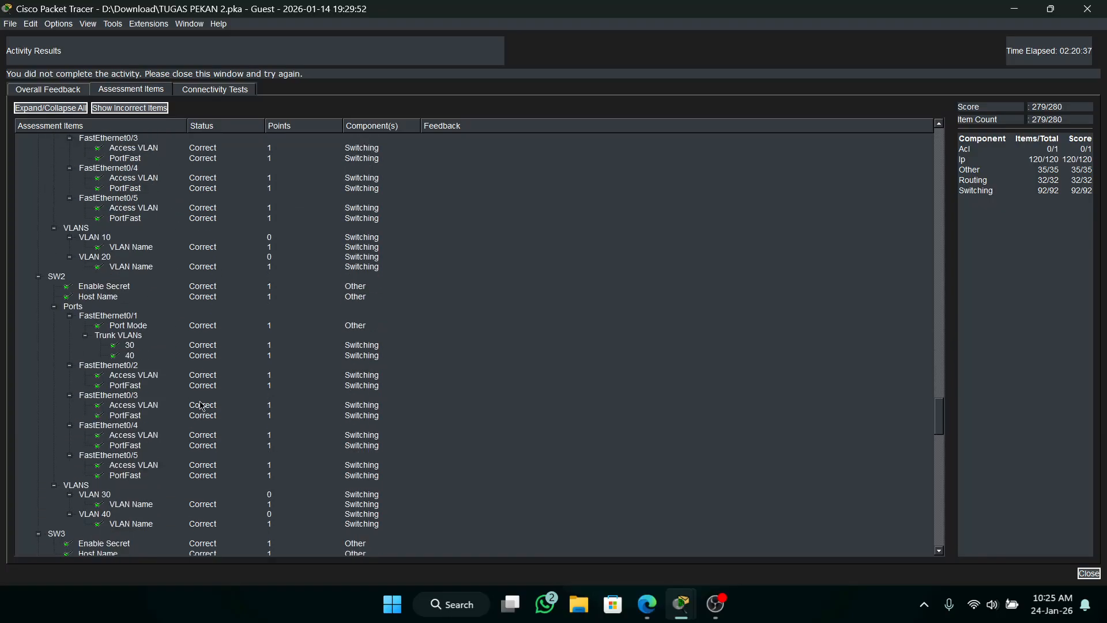
pyautogui.scroll(-20, 202, 406)
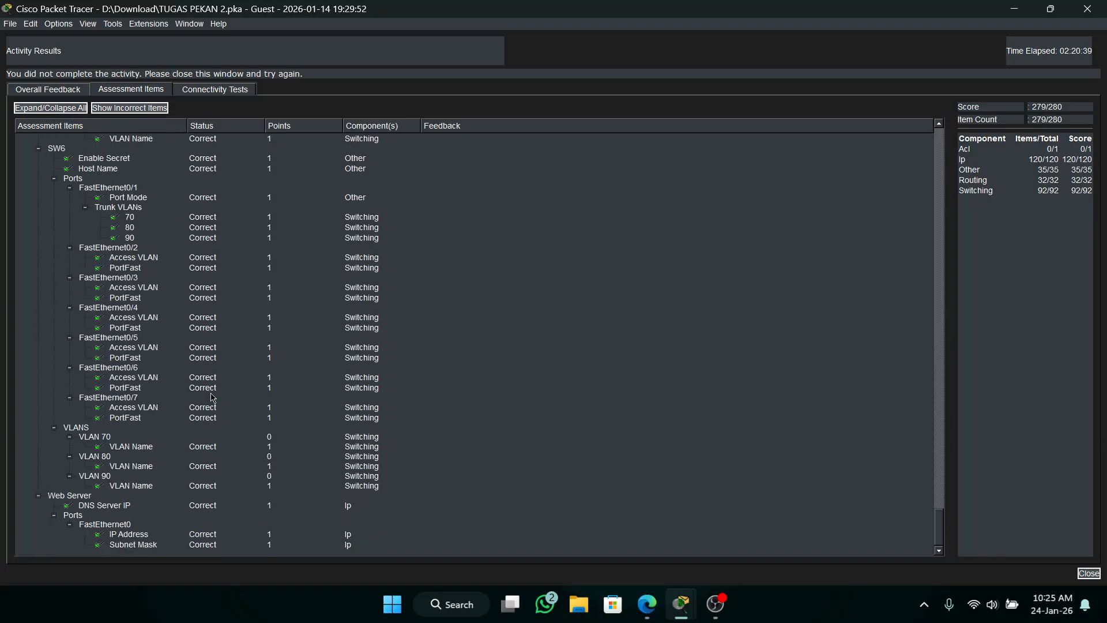
pyautogui.scroll(20, 213, 398)
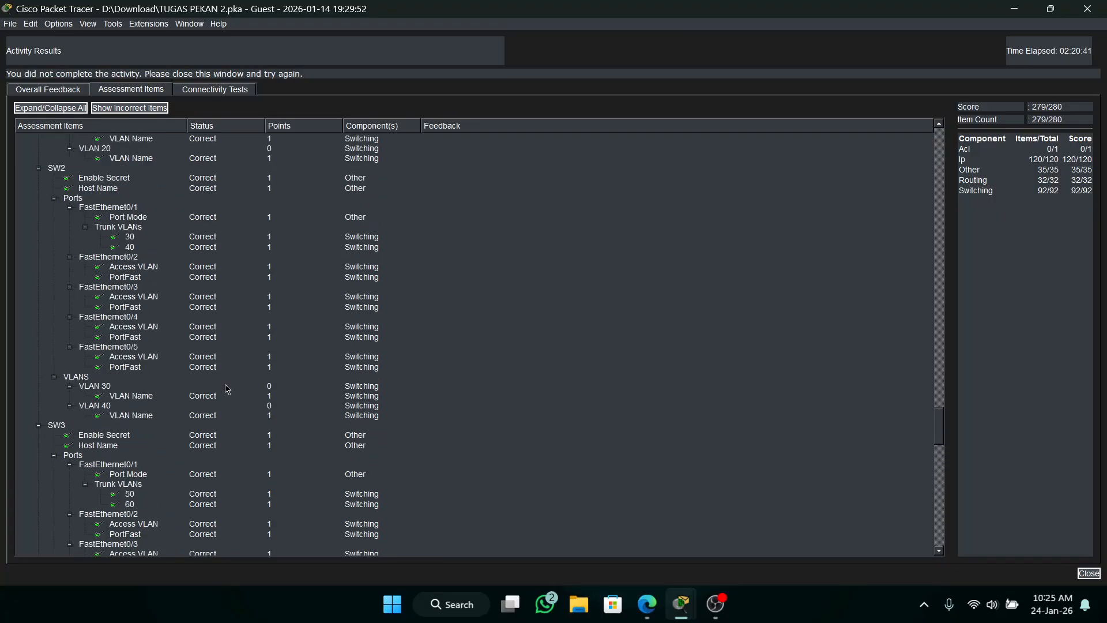
# Close the activity results and review the block_http access list commands entered in Core-SW2's command line.
pyautogui.scroll(20, 227, 389)
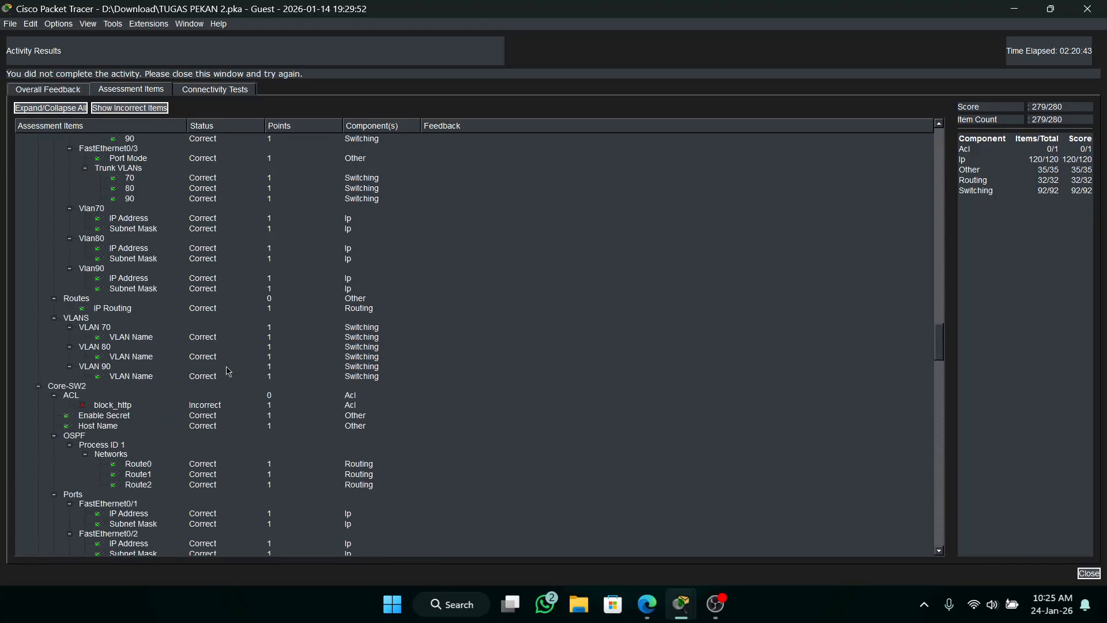
pyautogui.click(1087, 9)
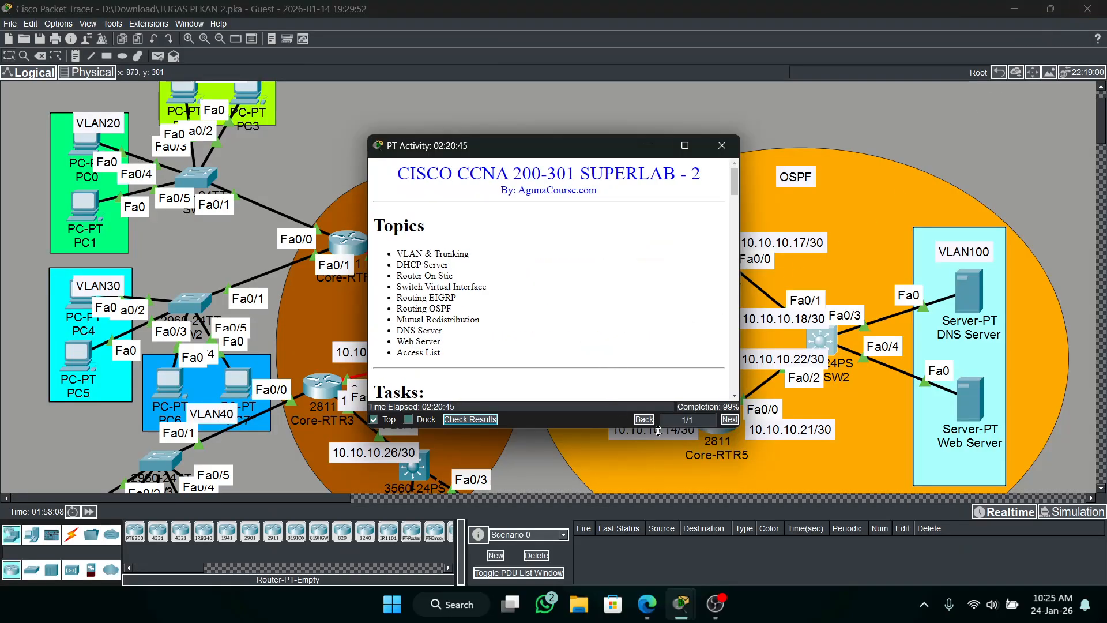
pyautogui.click(822, 339)
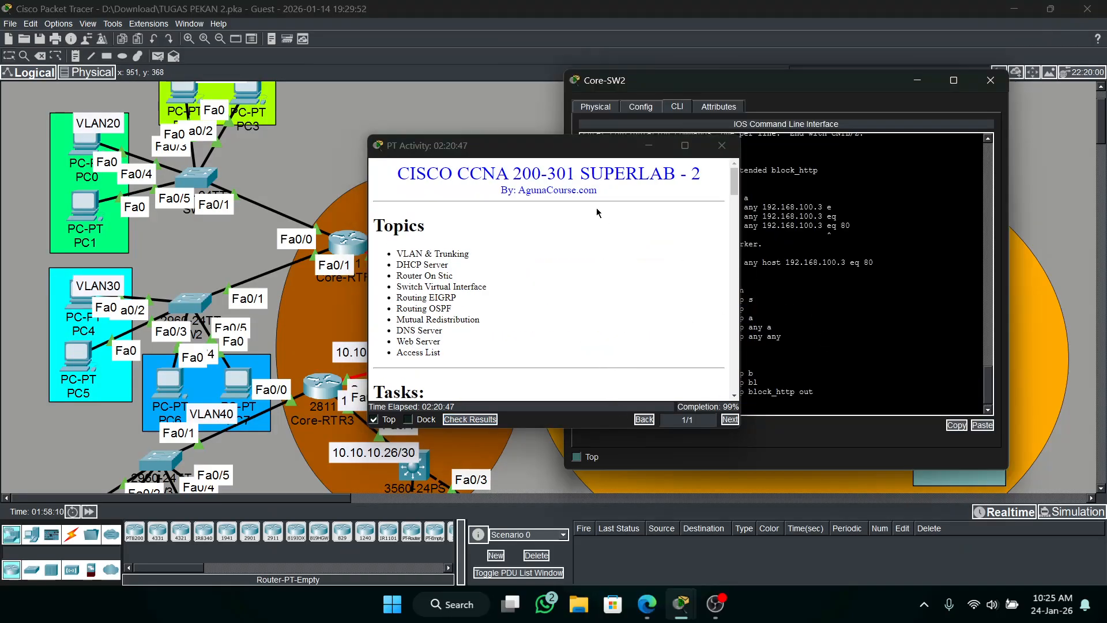
pyautogui.moveTo(594, 145); pyautogui.dragTo(283, 114)
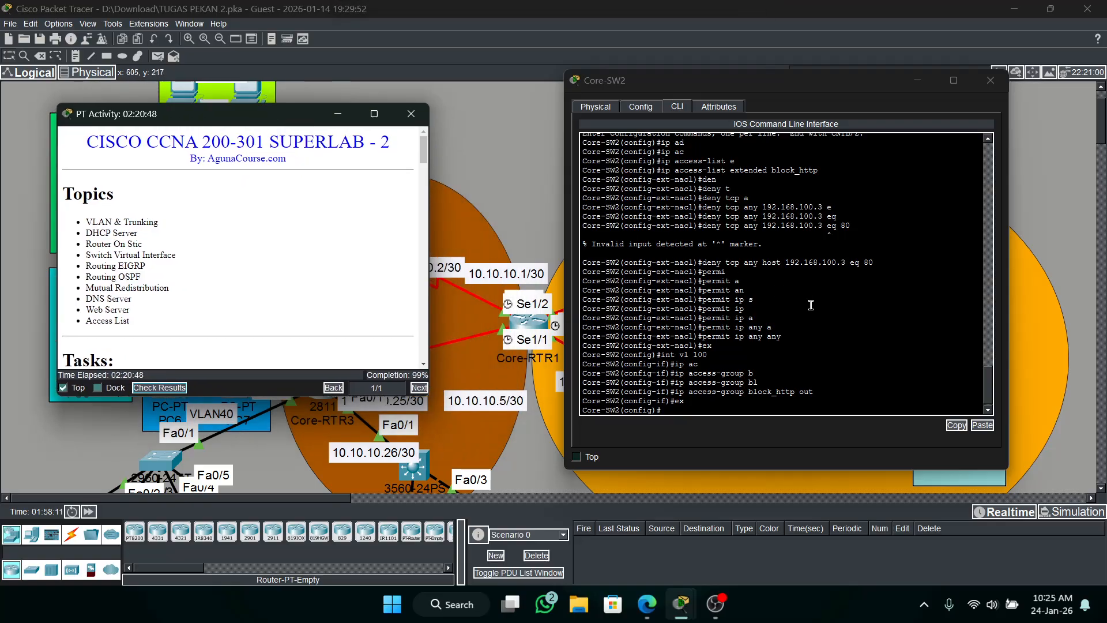
pyautogui.scroll(-2, 811, 316)
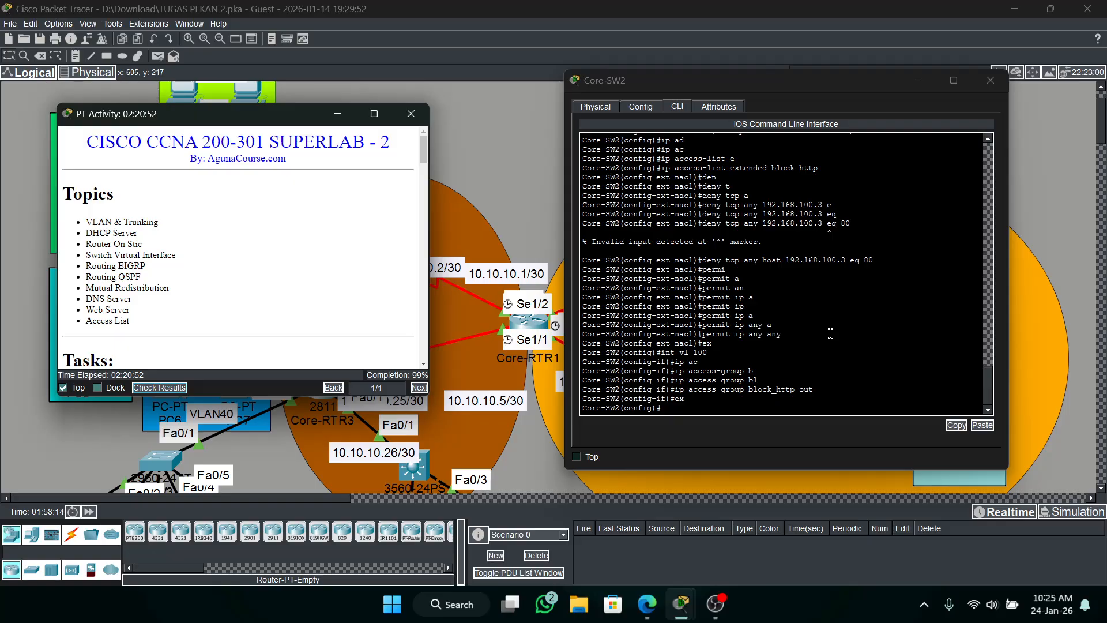
pyautogui.scroll(1, 830, 333)
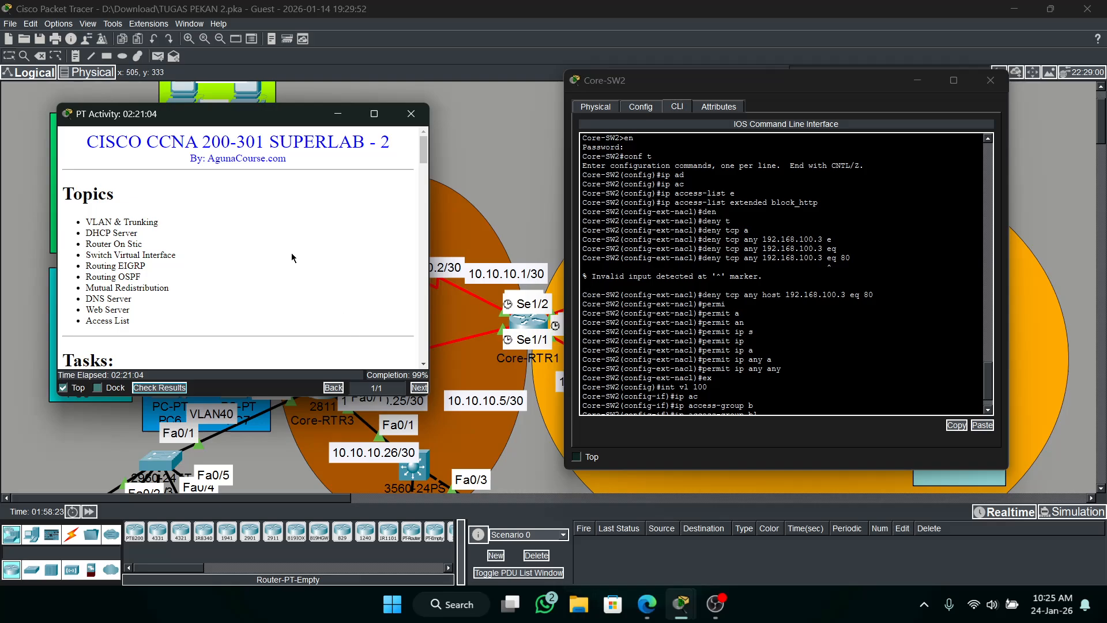
# Open the Command Prompt on PC5 and run "nslookup agunacourse.com" to test name resolution.
pyautogui.moveTo(216, 115); pyautogui.dragTo(304, 121)
pyautogui.click(67, 376)
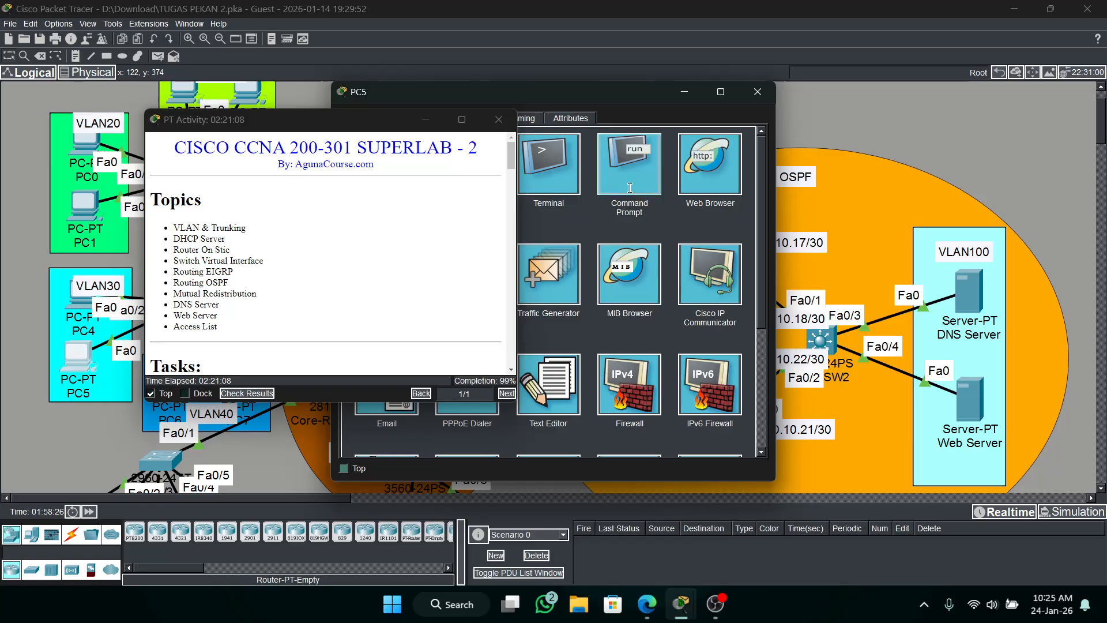
pyautogui.click(629, 188)
pyautogui.click(151, 394)
pyautogui.click(703, 387)
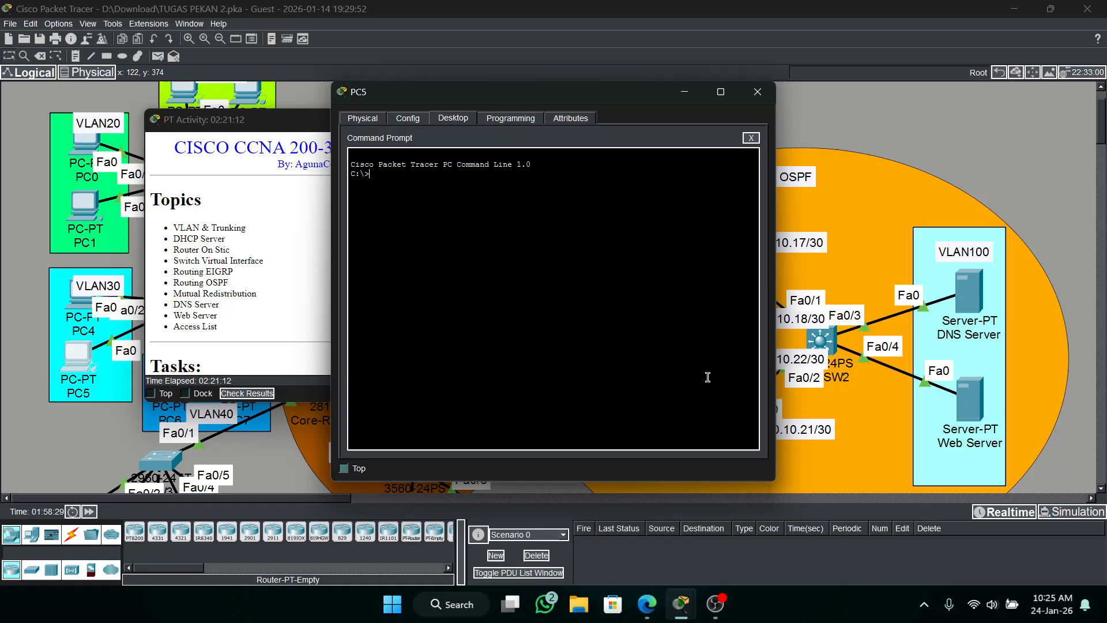
pyautogui.write('nslookup')
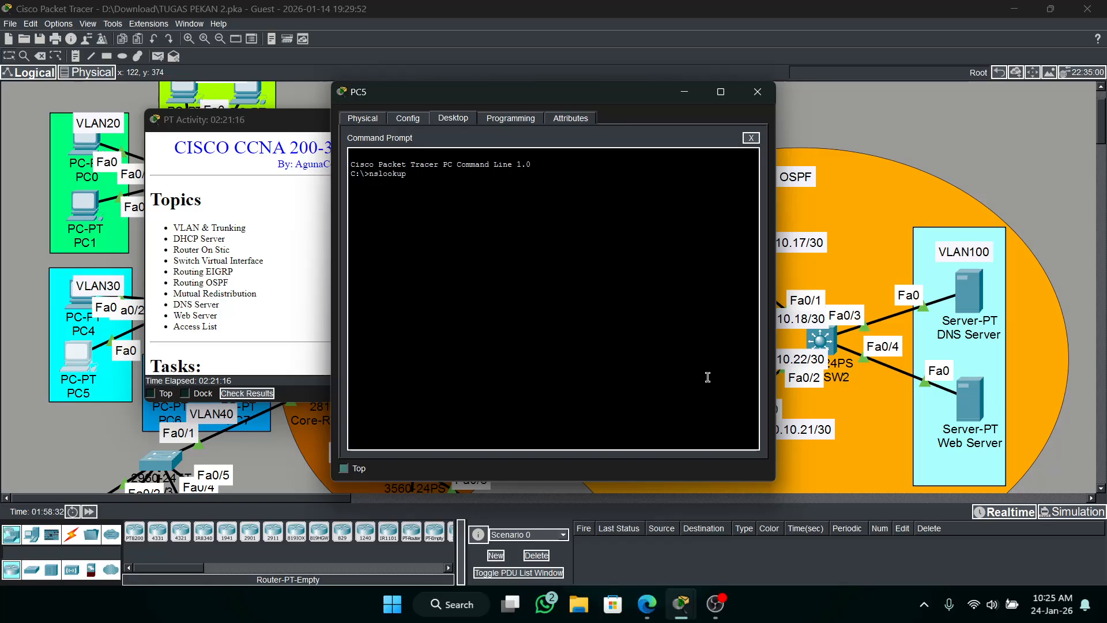
pyautogui.write(' agunacourse.com')
pyautogui.press('Return')
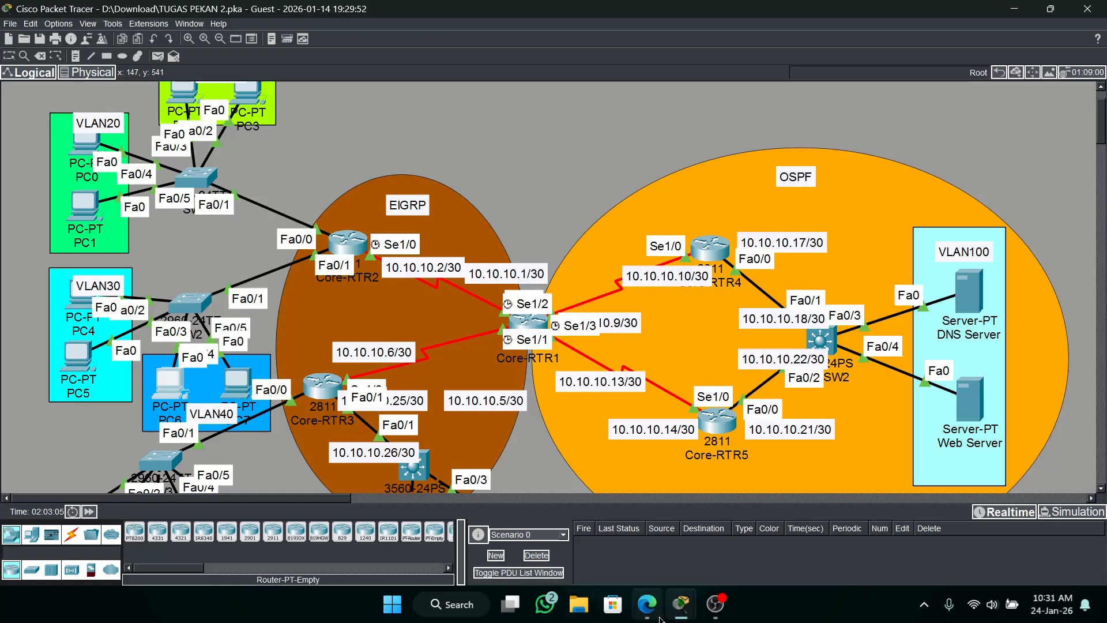
pyautogui.click(680, 606)
pyautogui.click(576, 563)
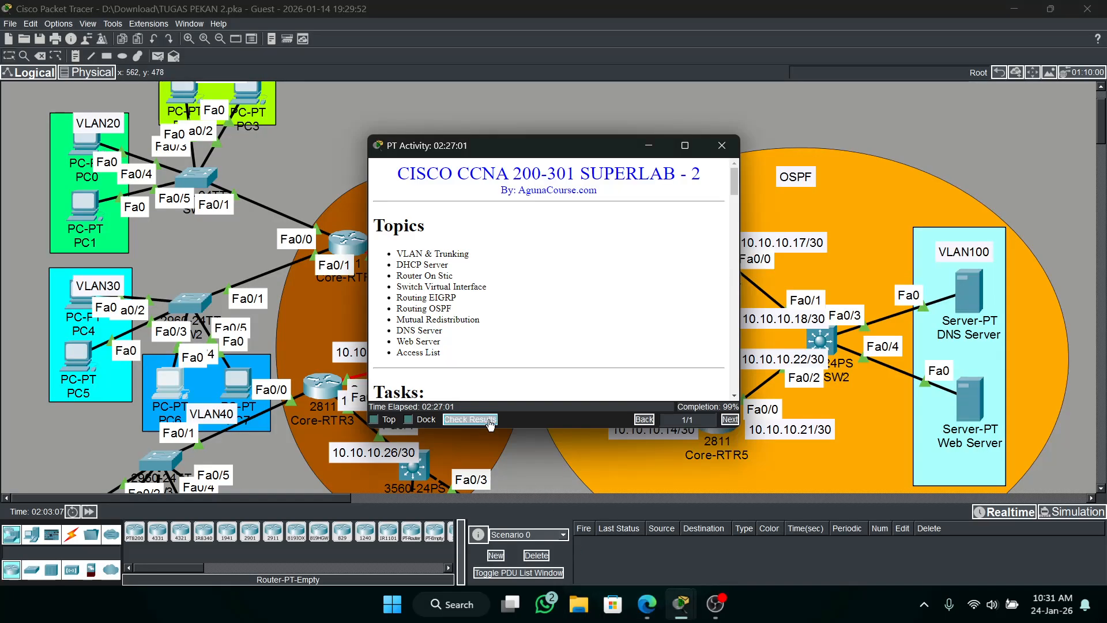
pyautogui.click(147, 252)
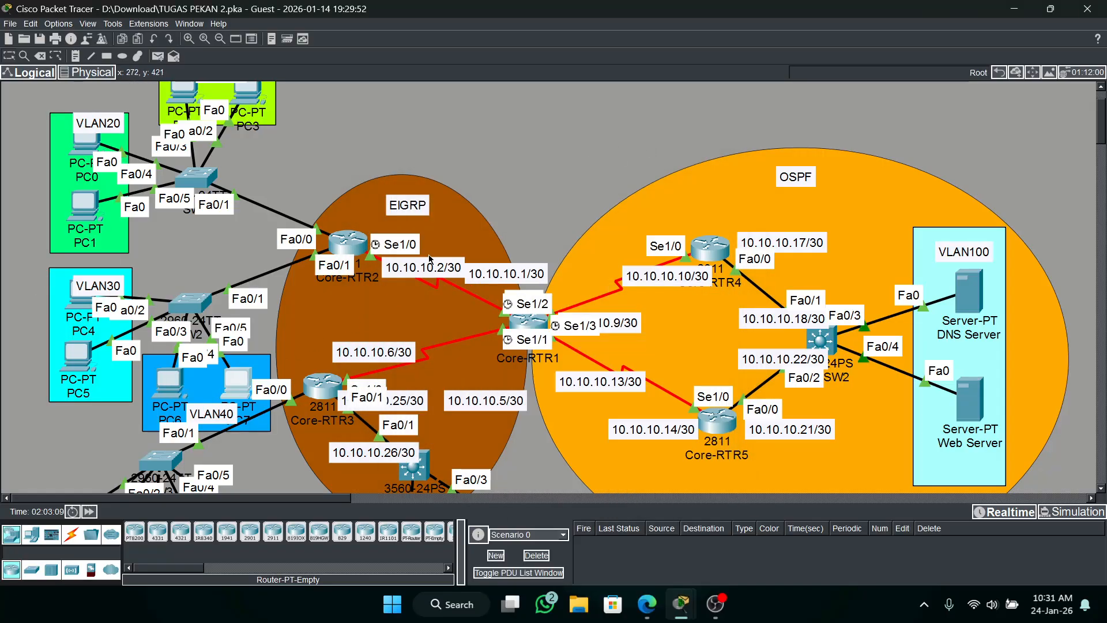
pyautogui.click(237, 381)
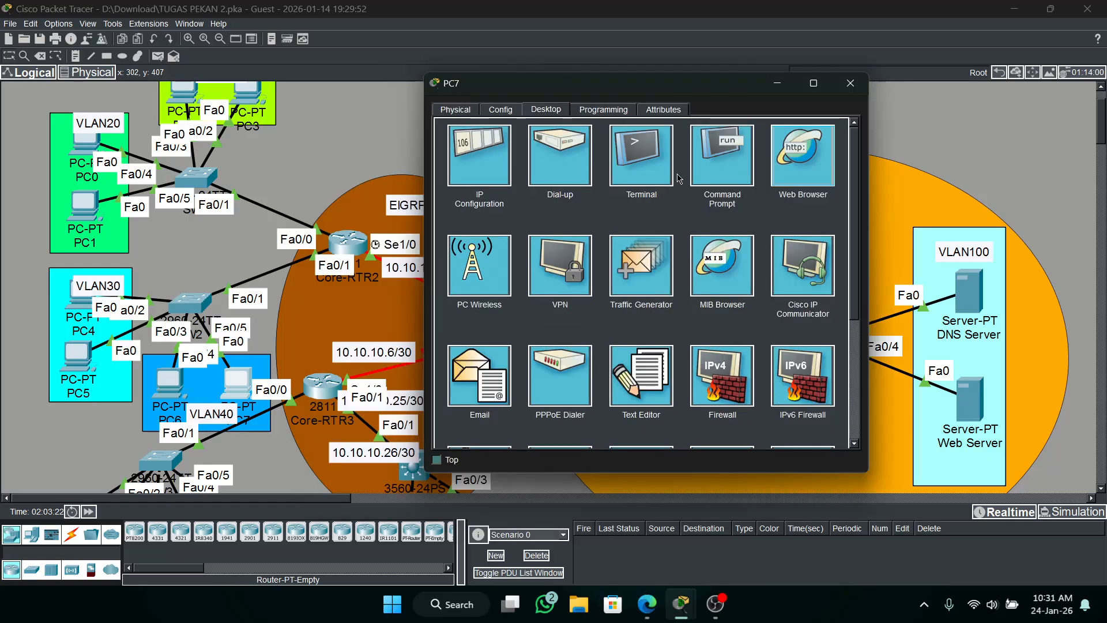
pyautogui.click(786, 148)
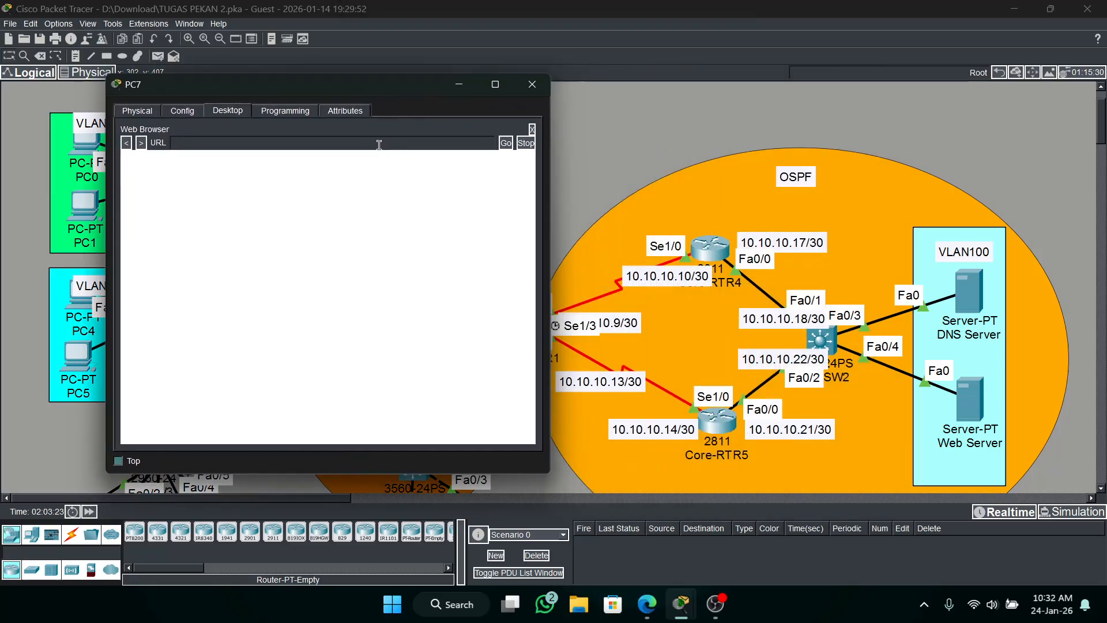
pyautogui.click(378, 141)
pyautogui.write('htt')
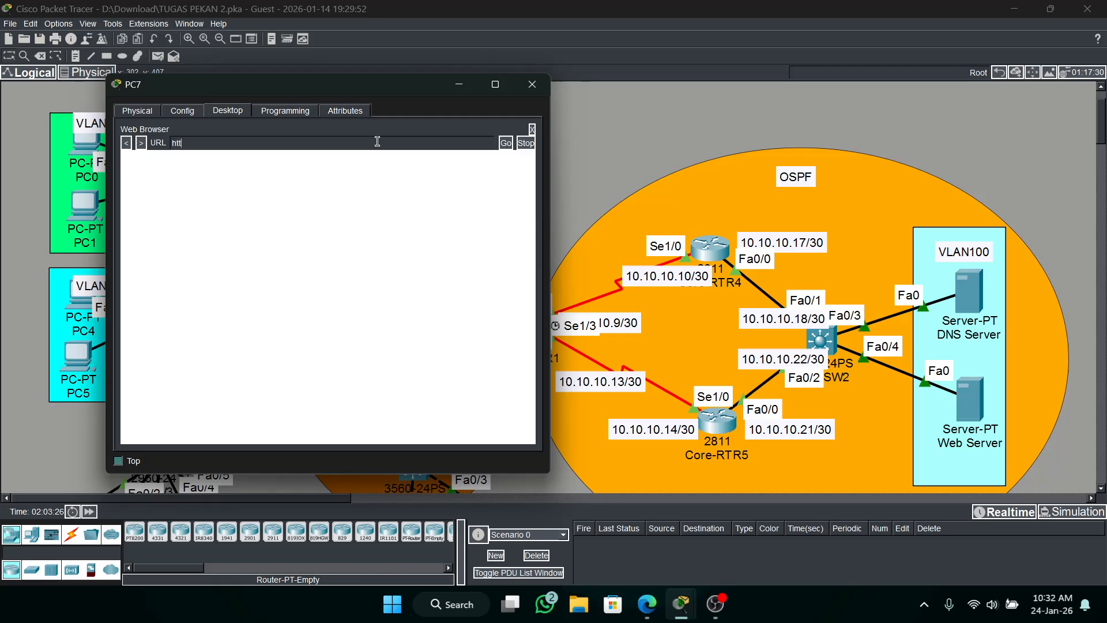
pyautogui.write('p://agunaco')
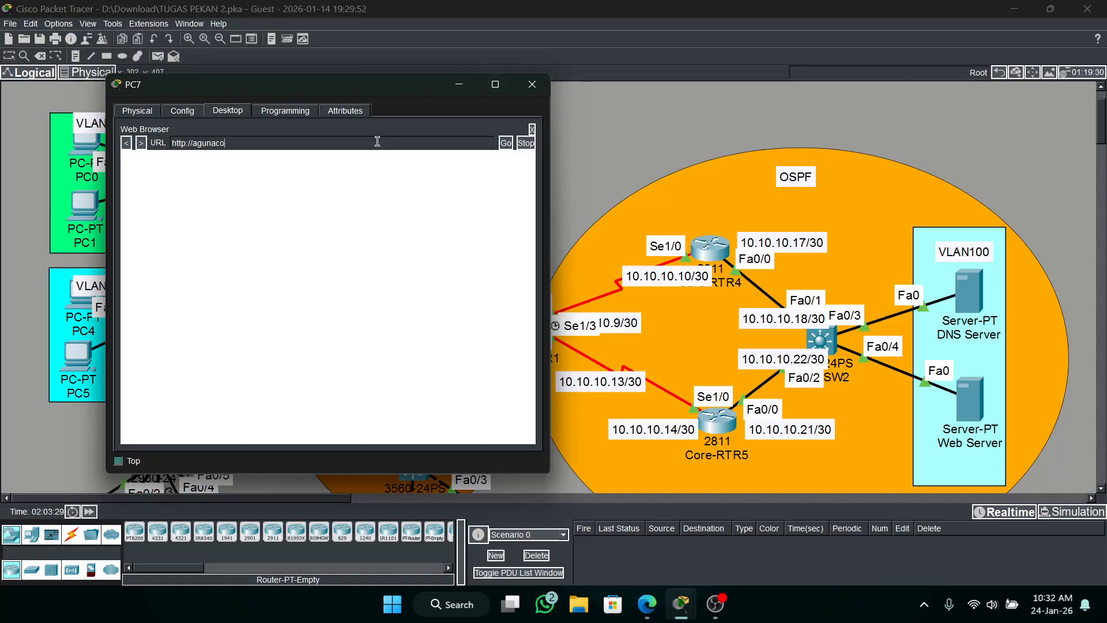
pyautogui.write('urse/')
pyautogui.write('com')
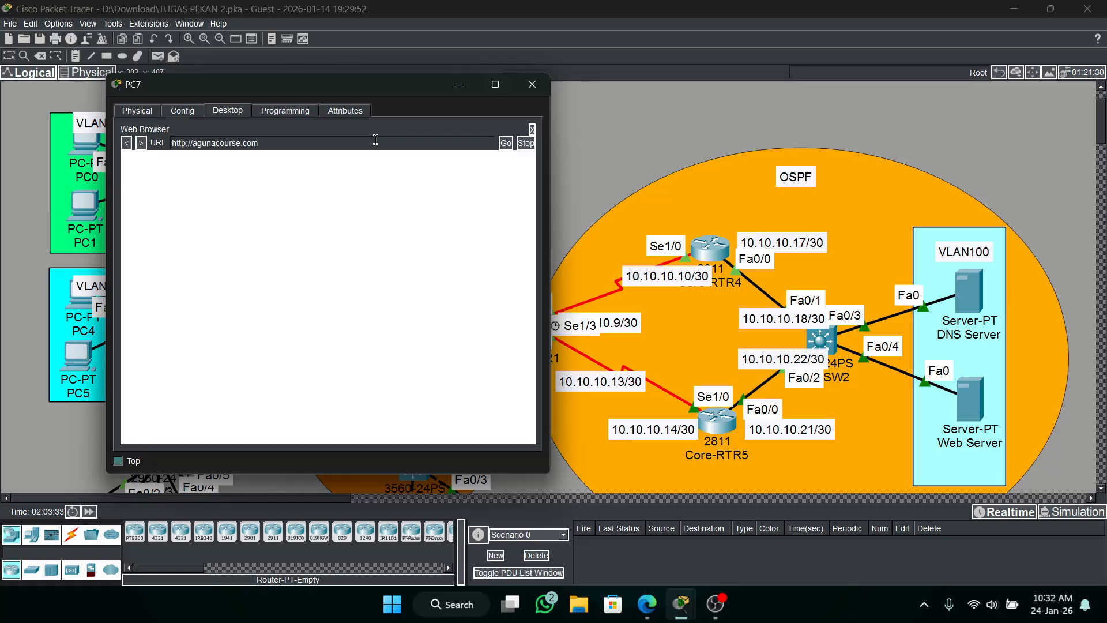
pyautogui.click(506, 143)
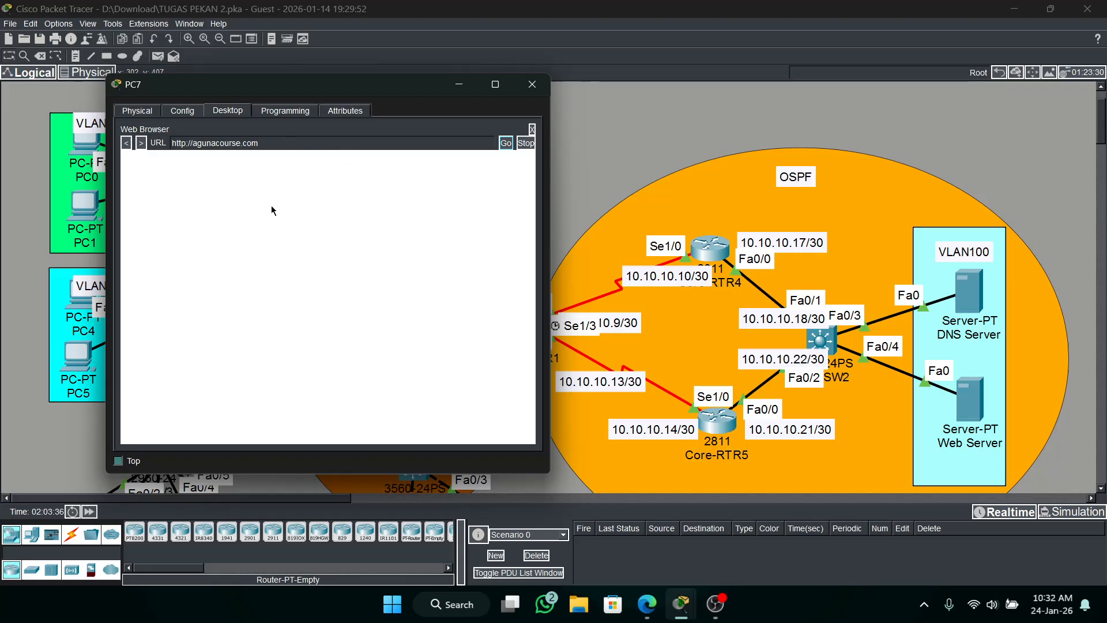
pyautogui.click(186, 144)
pyautogui.write('s')
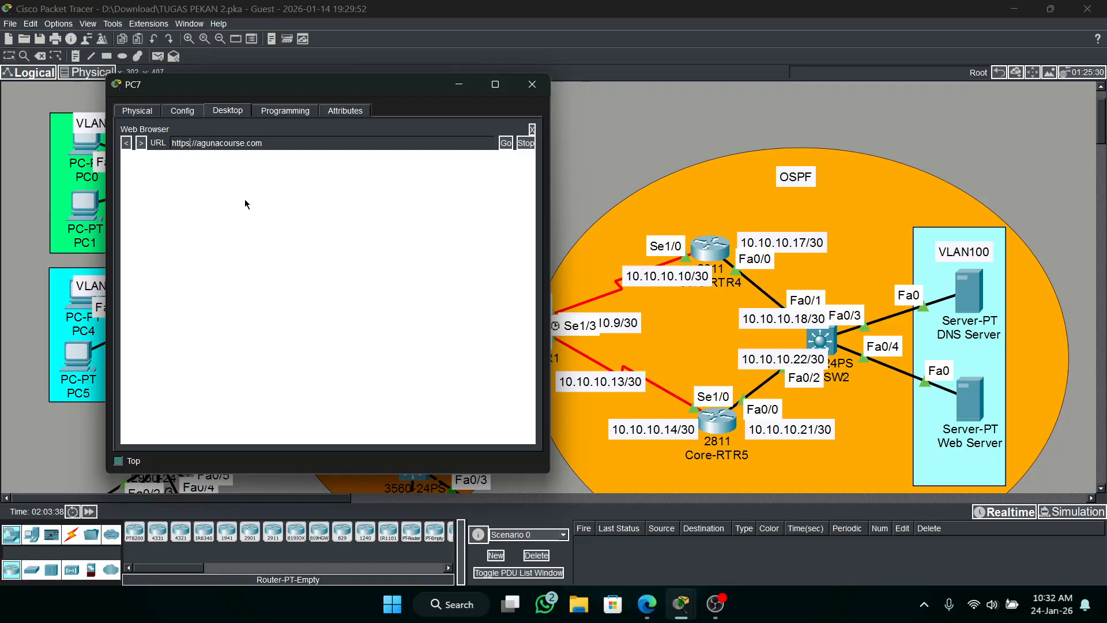
pyautogui.click(503, 144)
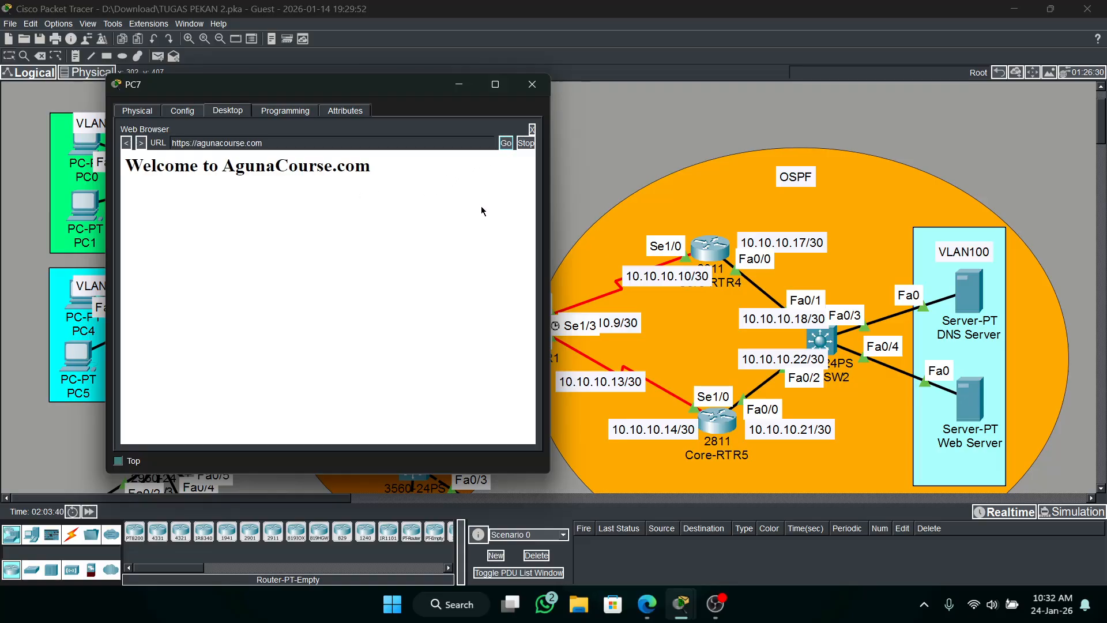
pyautogui.moveTo(334, 168)
pyautogui.mouseDown()
pyautogui.moveTo(348, 154)
pyautogui.moveTo(306, 166)
pyautogui.moveTo(136, 167)
pyautogui.moveTo(324, 167)
pyautogui.mouseUp()
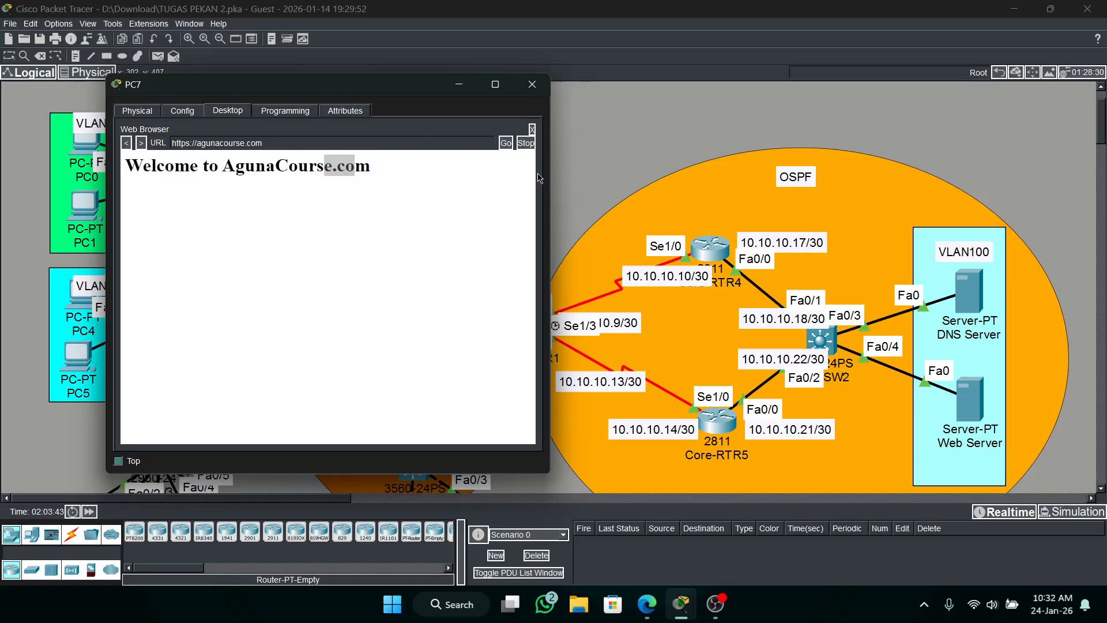
pyautogui.click(532, 84)
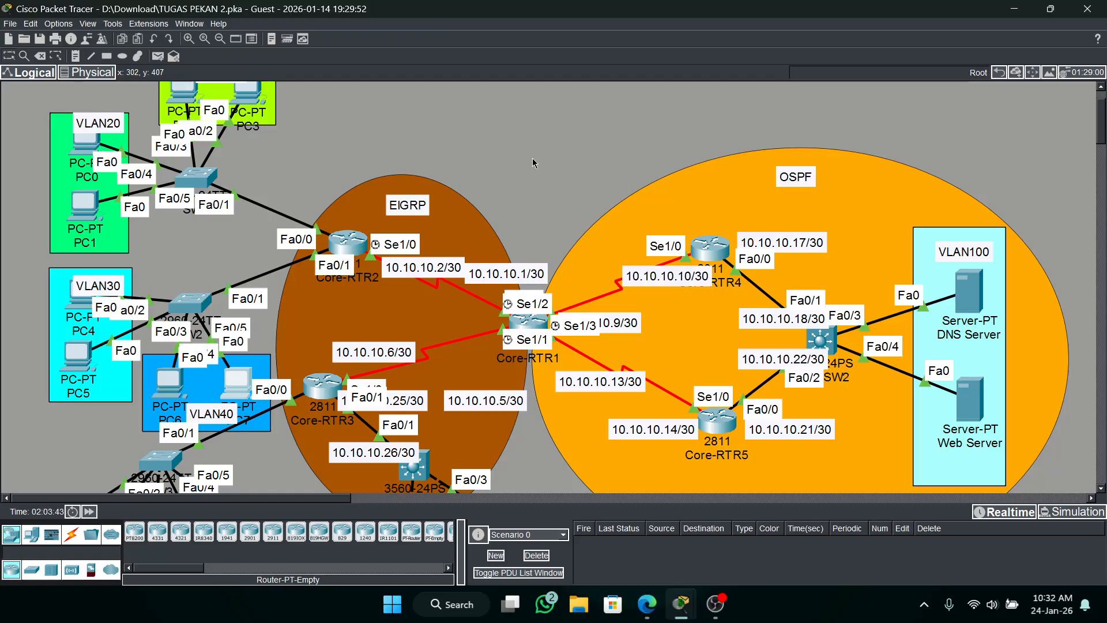
pyautogui.scroll(-3, 531, 158)
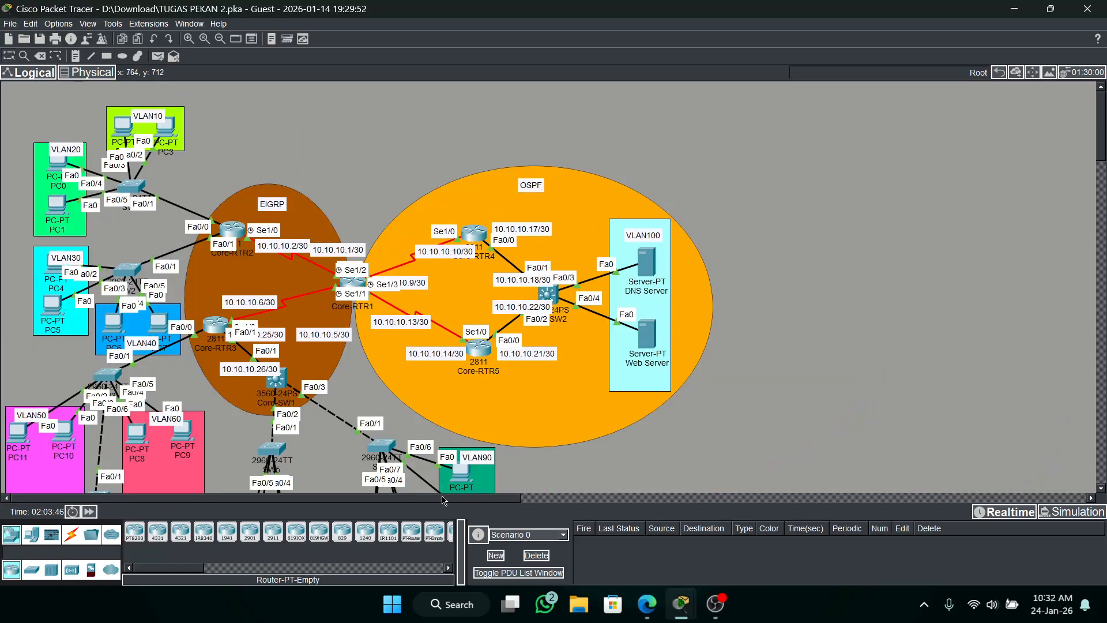
pyautogui.scroll(-1, 384, 370)
pyautogui.scroll(1, 385, 370)
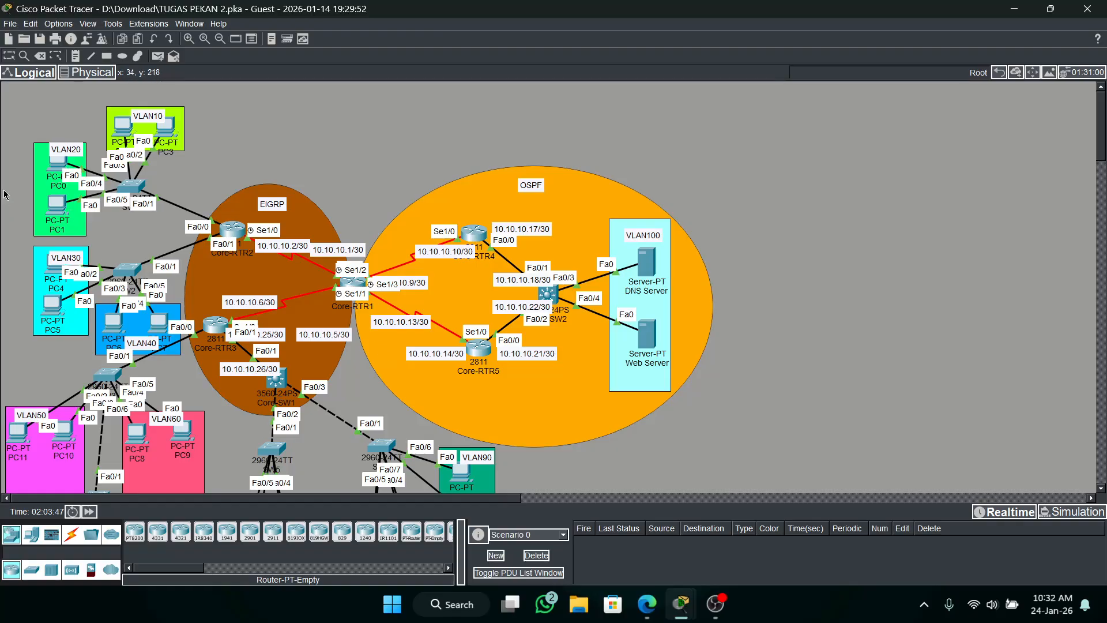